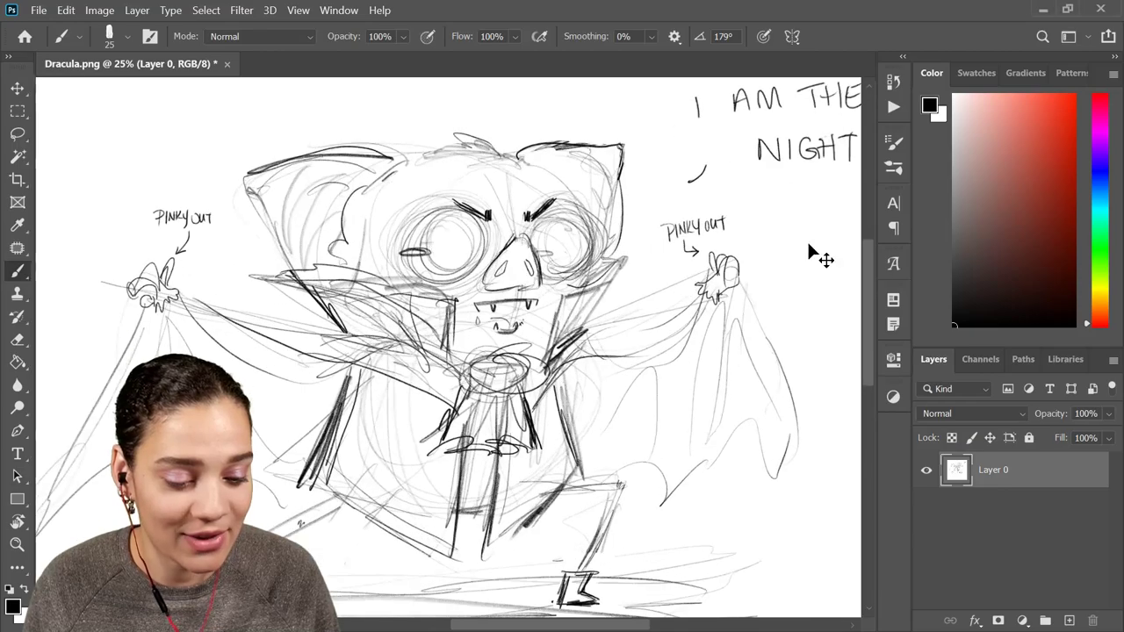
key(ctrl+plus)
drag(777, 254, 556, 258)
drag(362, 287, 725, 233)
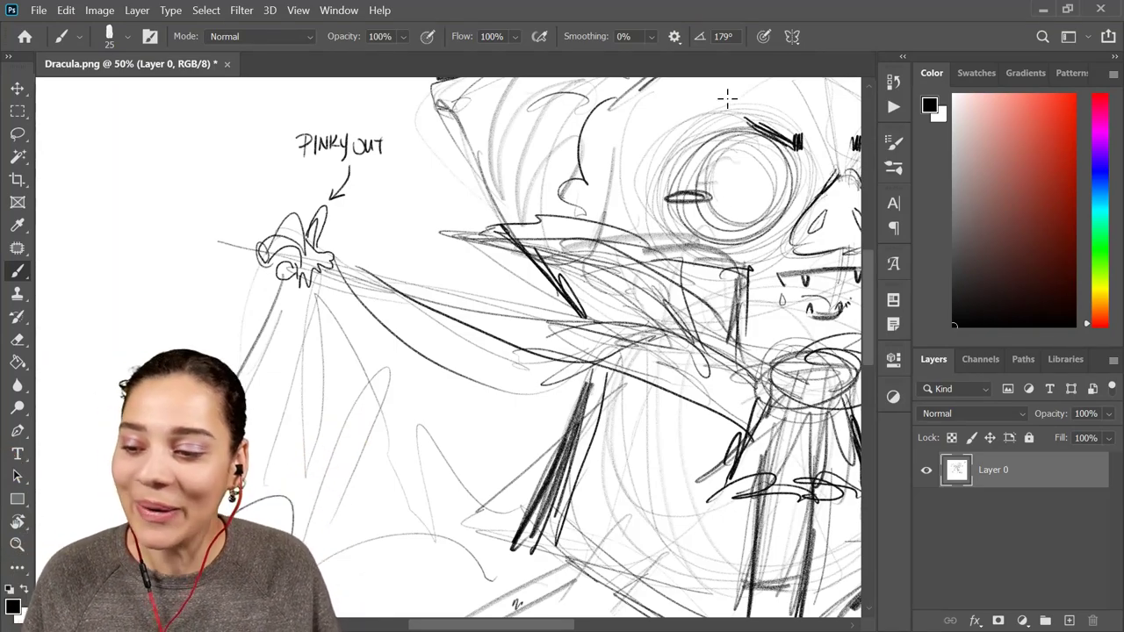
key(ctrl+minus)
key(ctrl+minus)
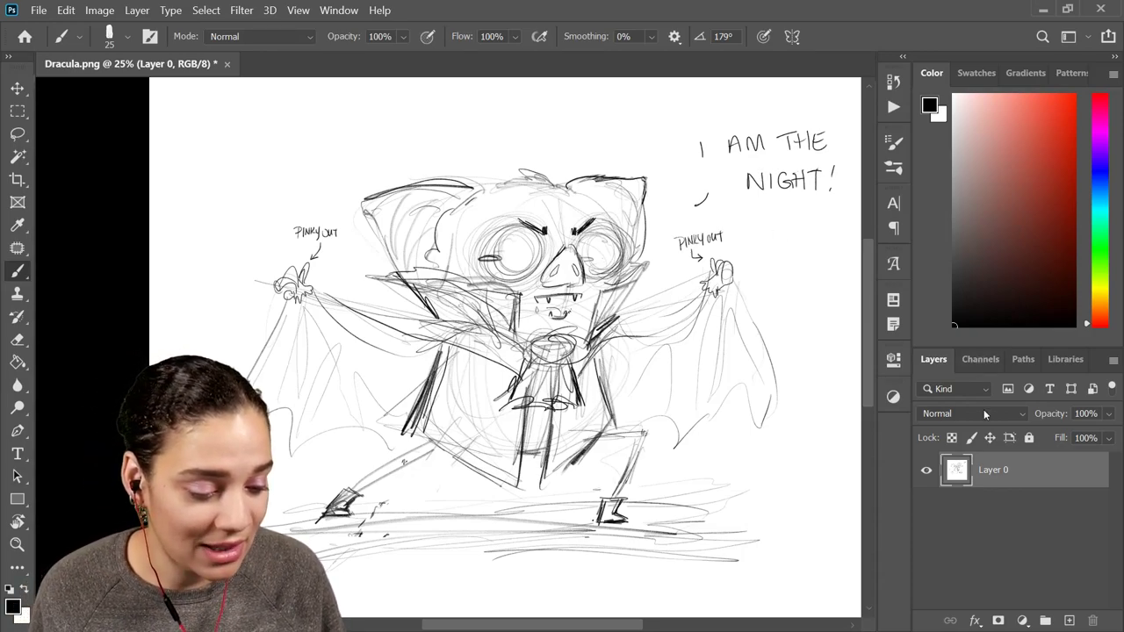
Load the RGB channel as a selection, invert it to select the sketch's dark lines, and copy them to a new layer
click(991, 362)
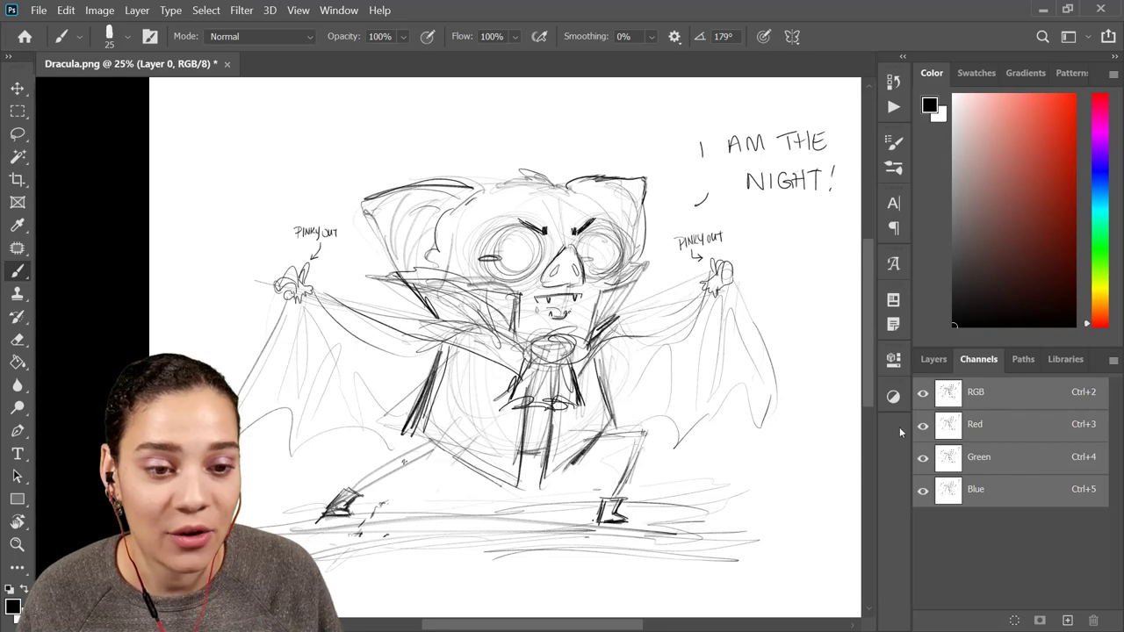
click(335, 13)
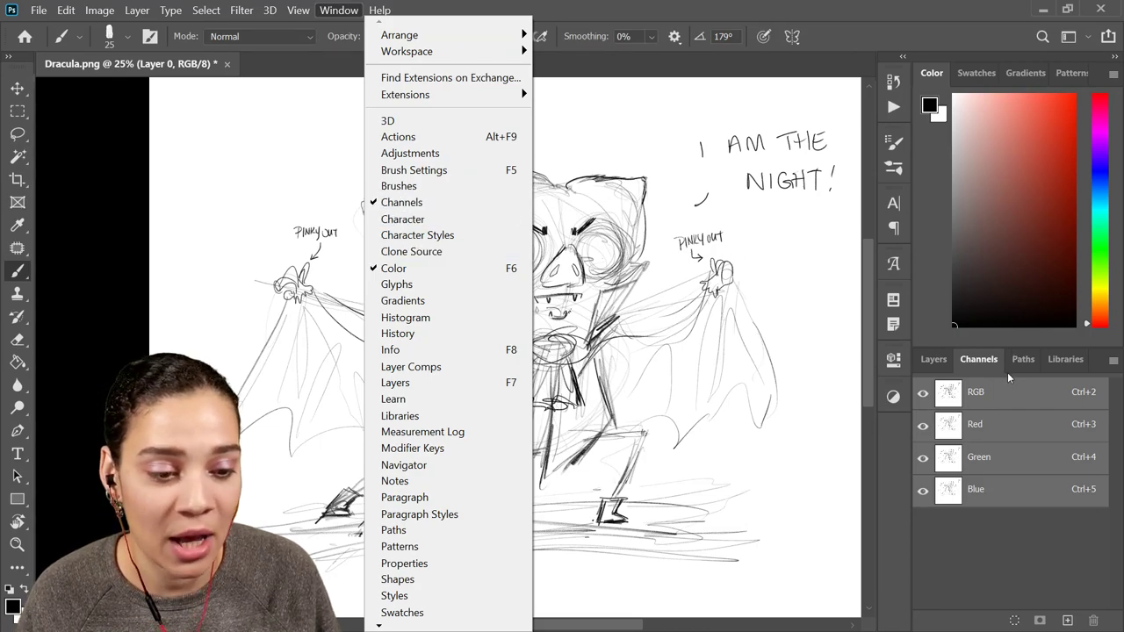
click(970, 365)
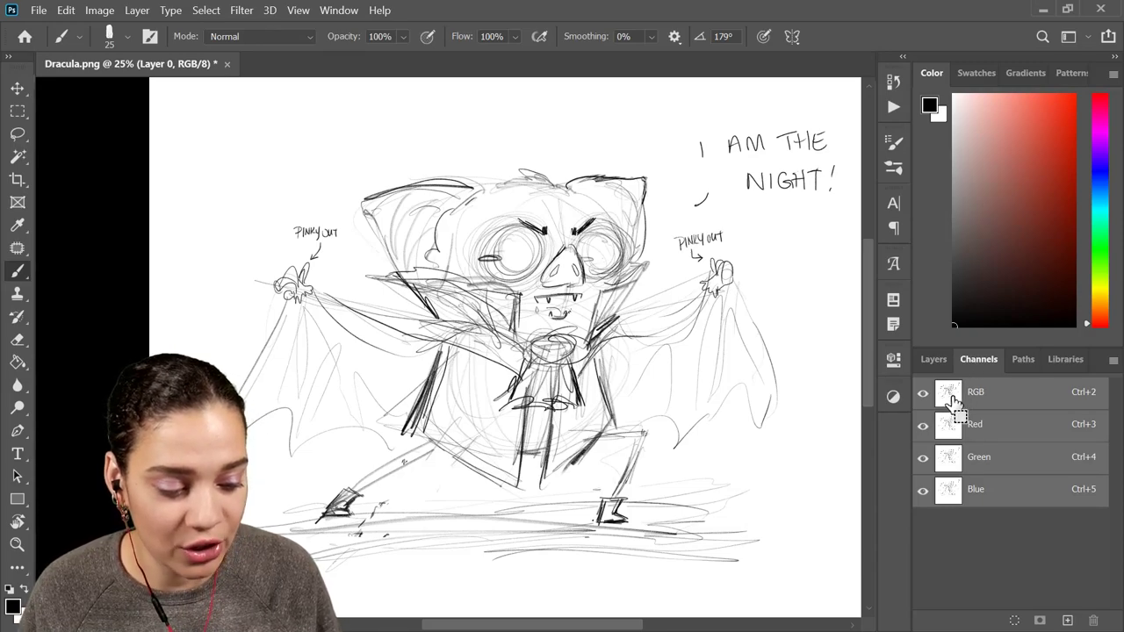
ctrl+click(953, 403)
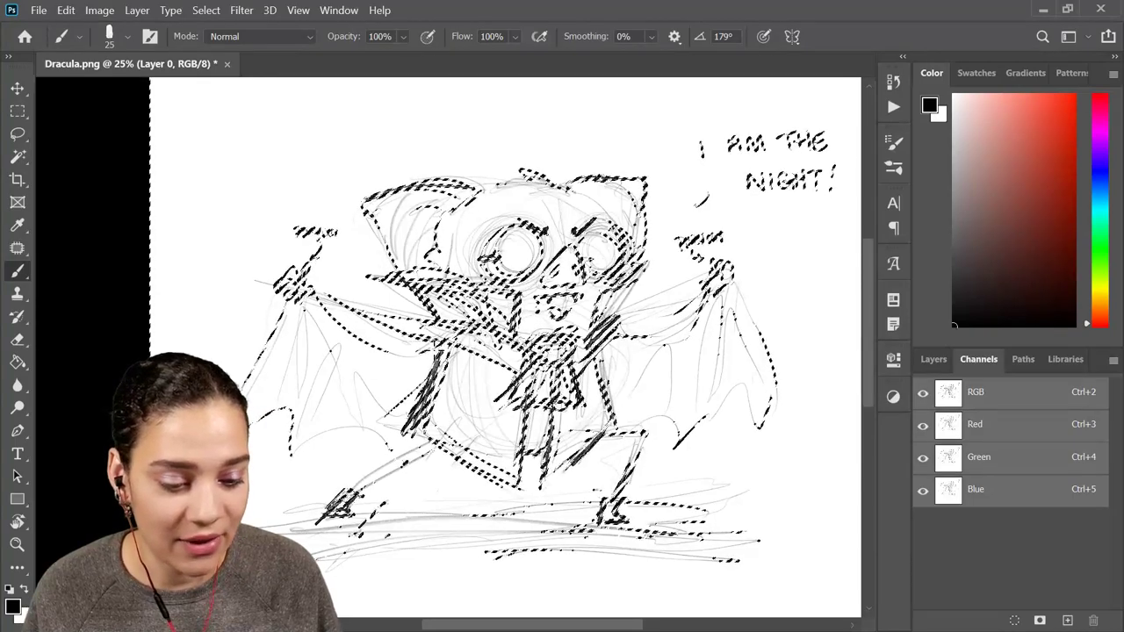
click(17, 112)
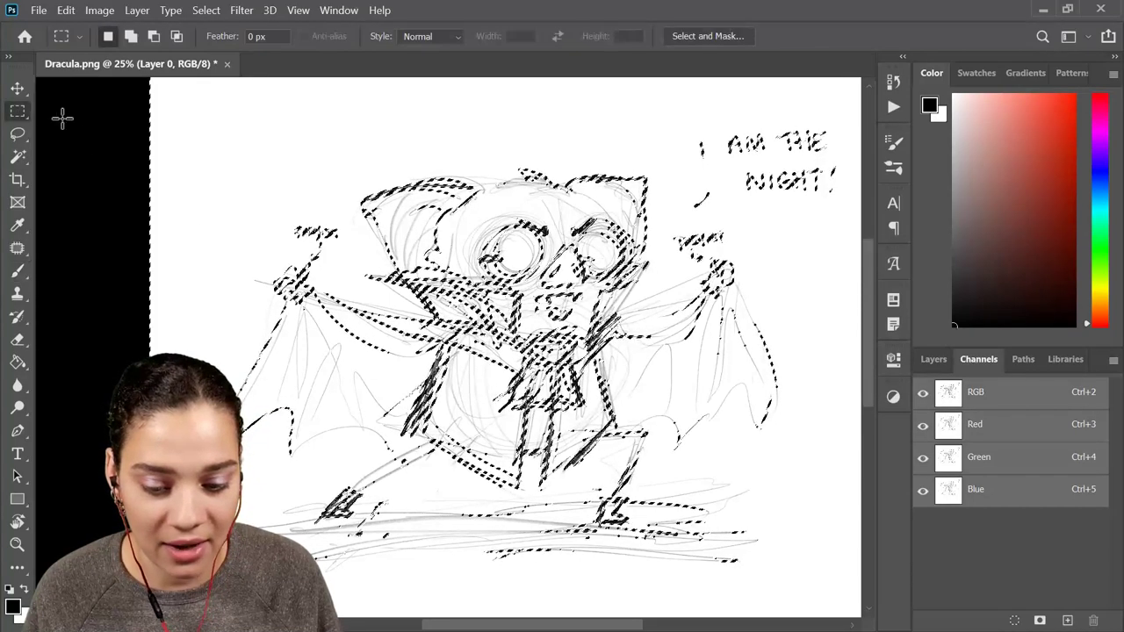
right_click(521, 212)
click(576, 233)
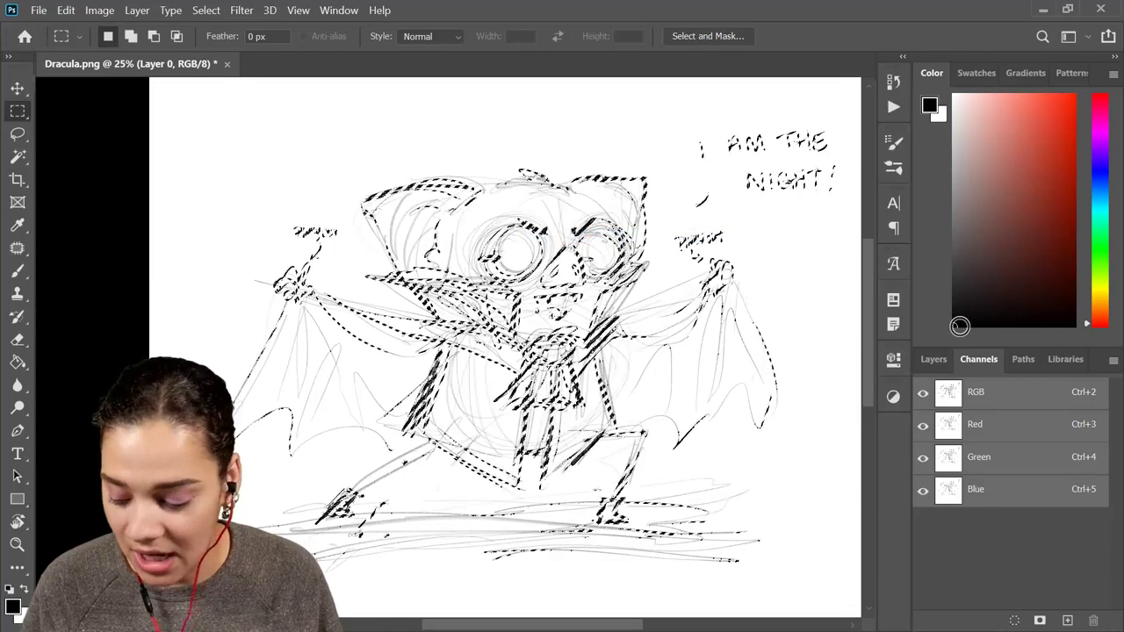
key(ctrl+j)
click(944, 362)
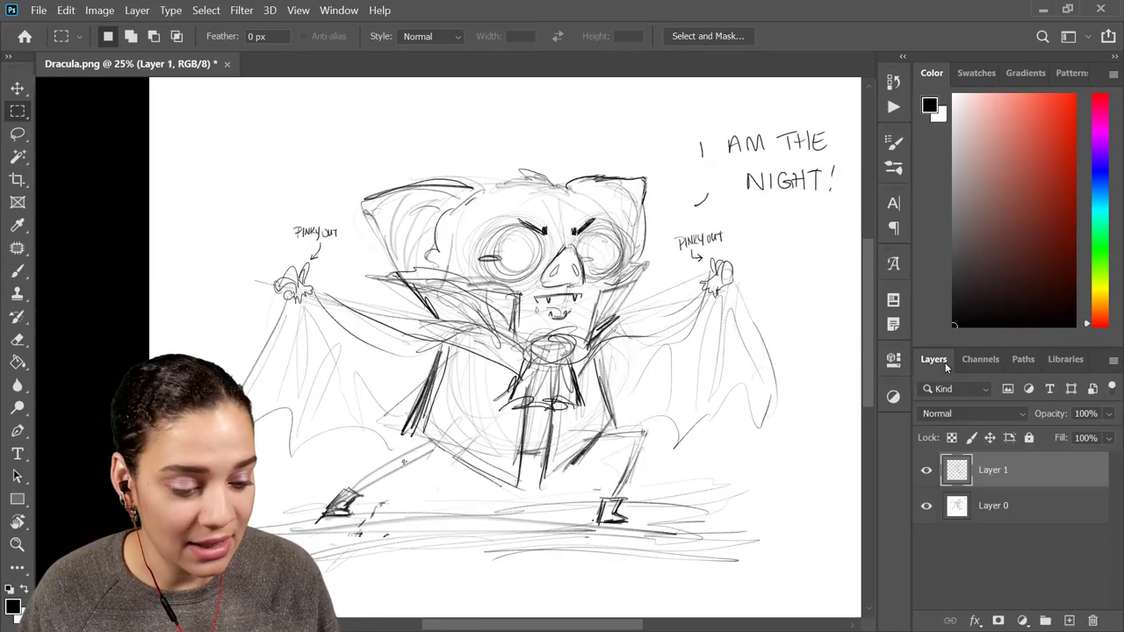
Add a new layer directly above Layer 0 and fill it with white
click(1045, 507)
key(ctrl+shift+n)
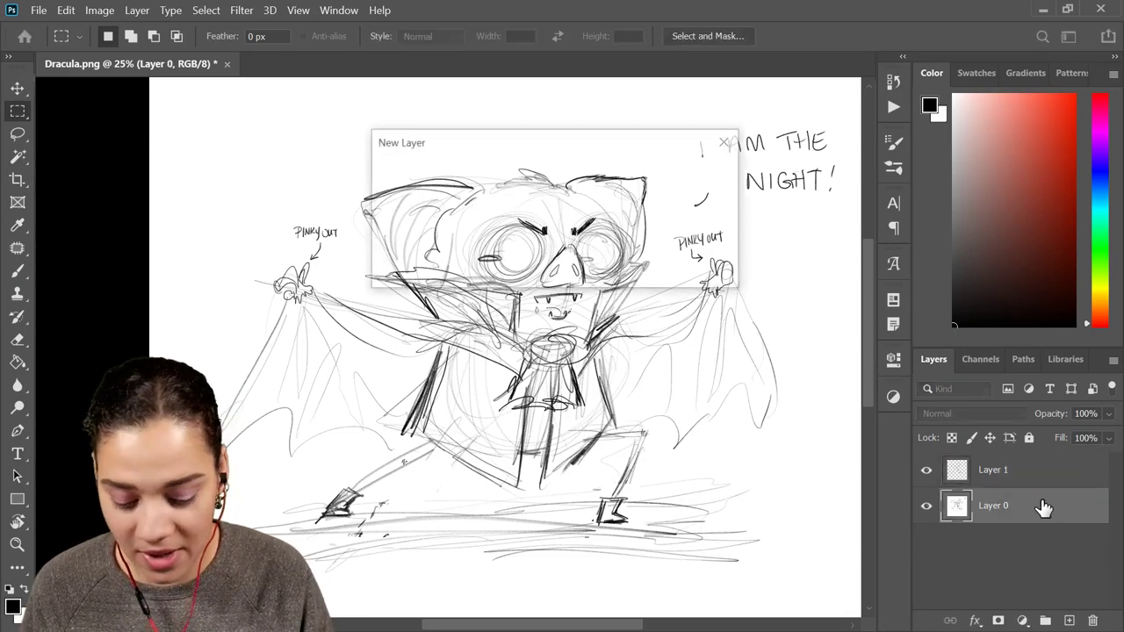
key(Return)
click(17, 360)
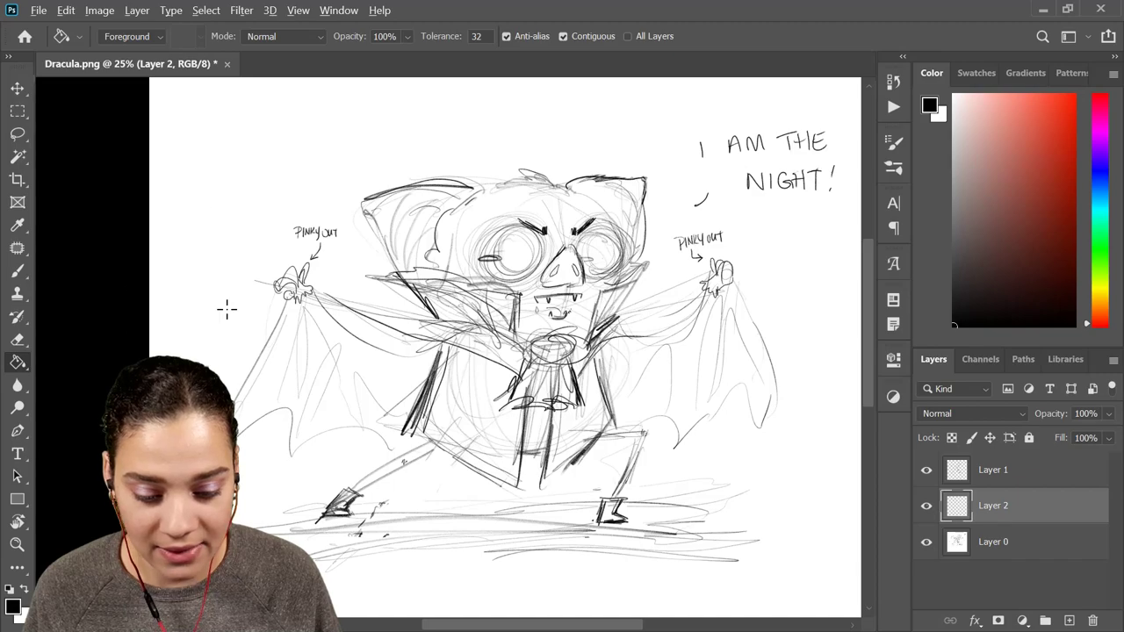
key(x)
click(226, 308)
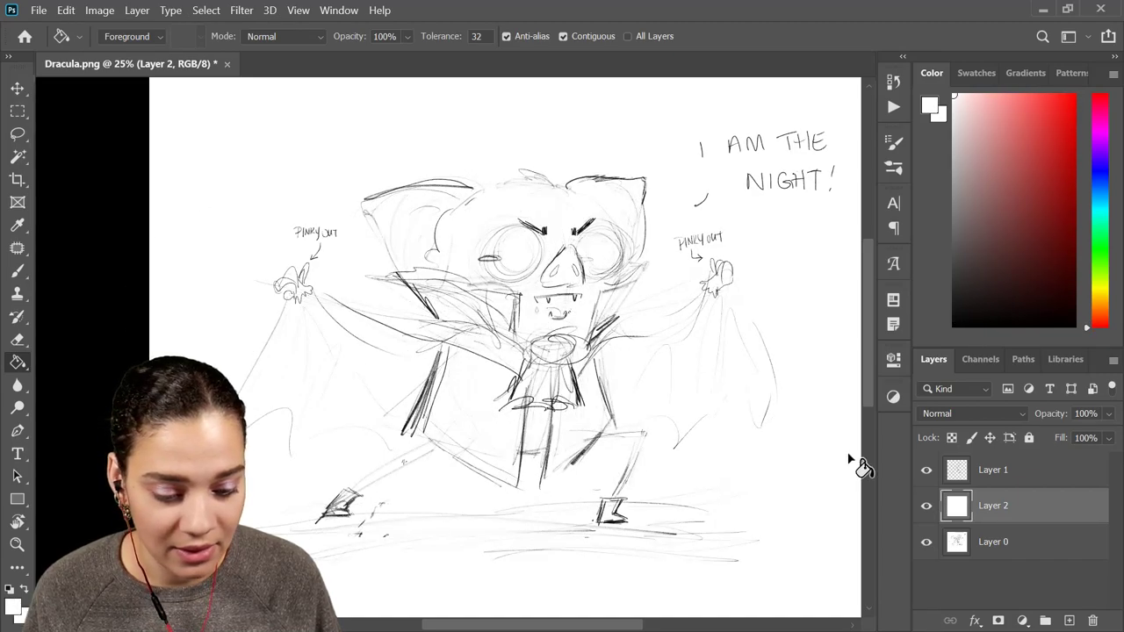
Inspect the extracted line art against the white background, both as a whole and in close-up
key(ctrl+minus)
key(ctrl+minus)
key(ctrl+plus)
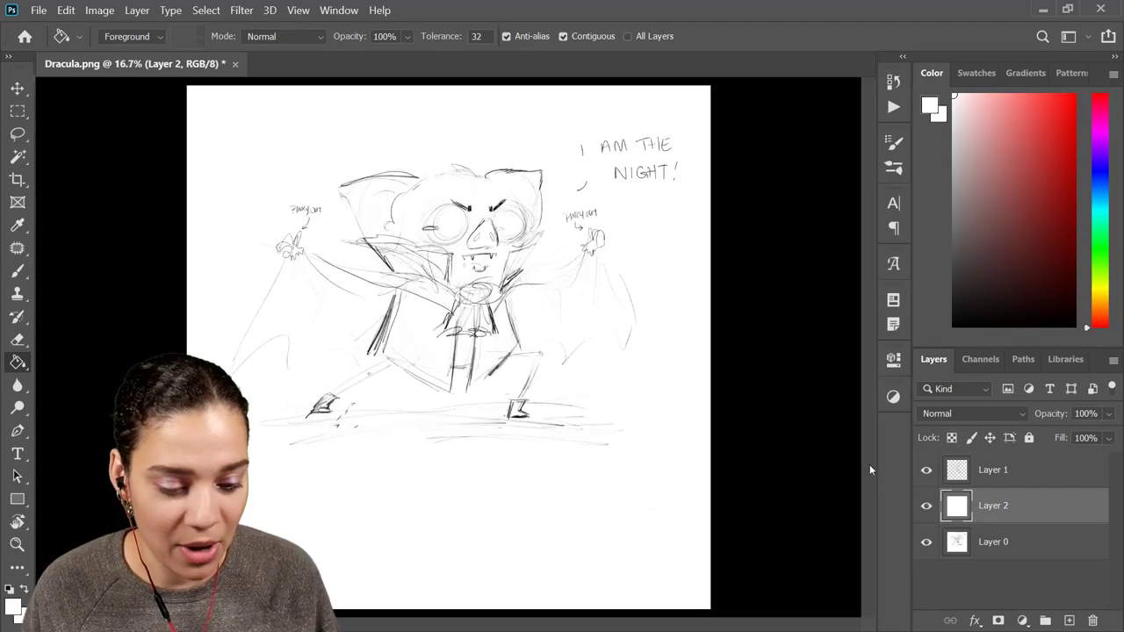
key(ctrl+plus)
key(ctrl+plus)
key(ctrl+plus)
drag(657, 439, 519, 617)
drag(571, 309, 719, 250)
key(ctrl+minus)
key(ctrl+minus)
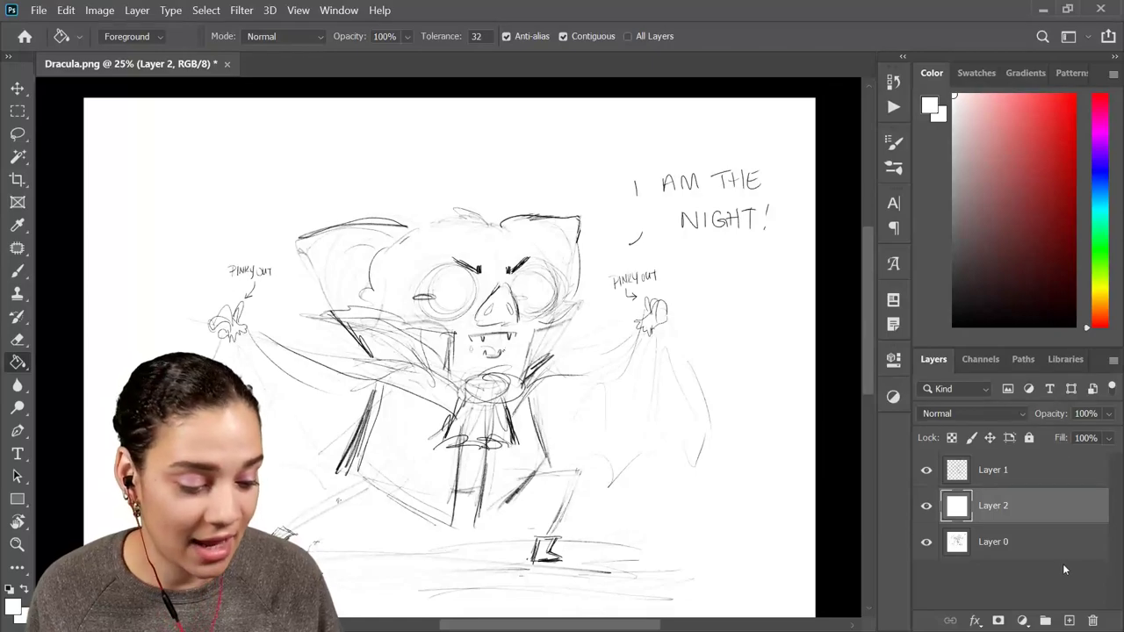
Delete the original sketch layer, Layer 0, and toggle the white layer's visibility to check the isolated line art
click(1054, 550)
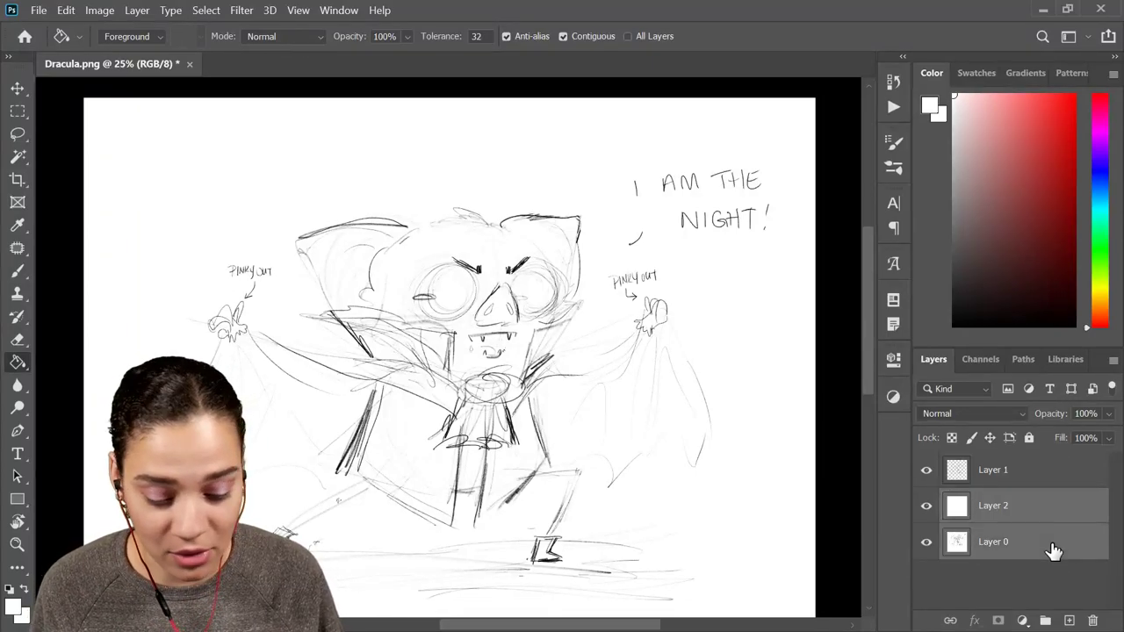
key(Delete)
click(925, 508)
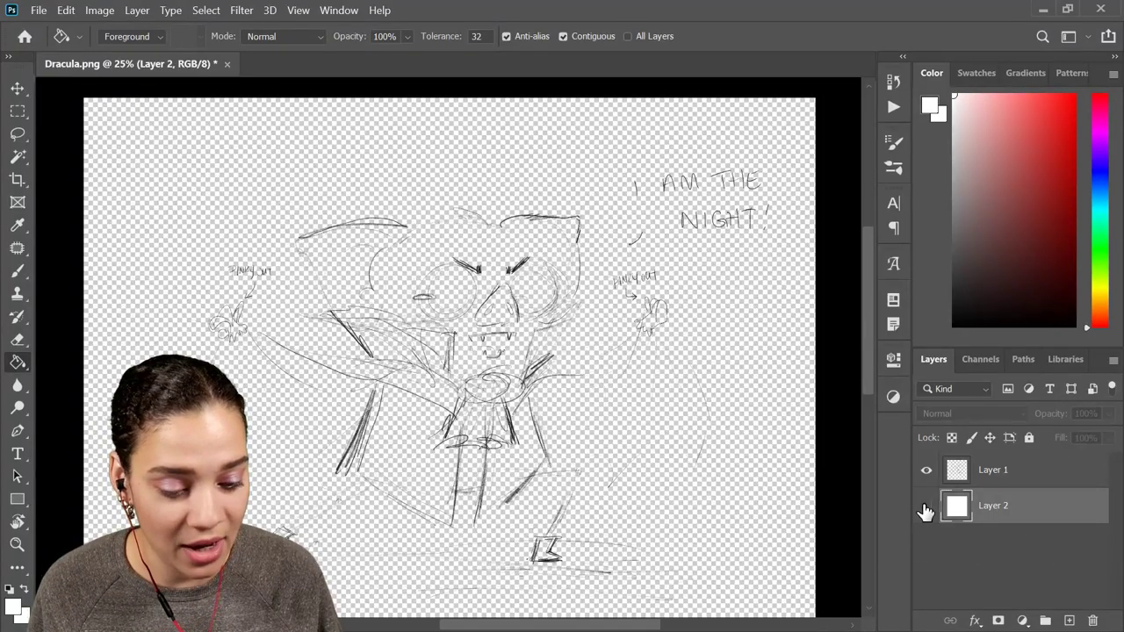
click(925, 507)
click(925, 507)
click(925, 507)
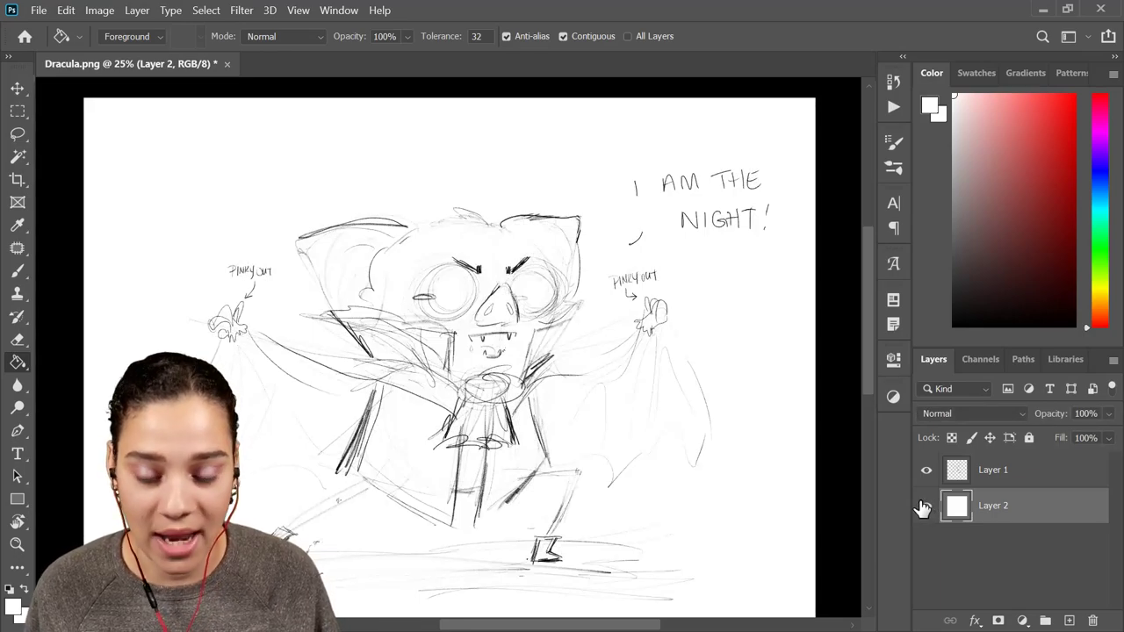
Add an empty layer above the line art layer and set up the Brush tool with black at size 60
key(ctrl+minus)
key(ctrl+plus)
key(ctrl+plus)
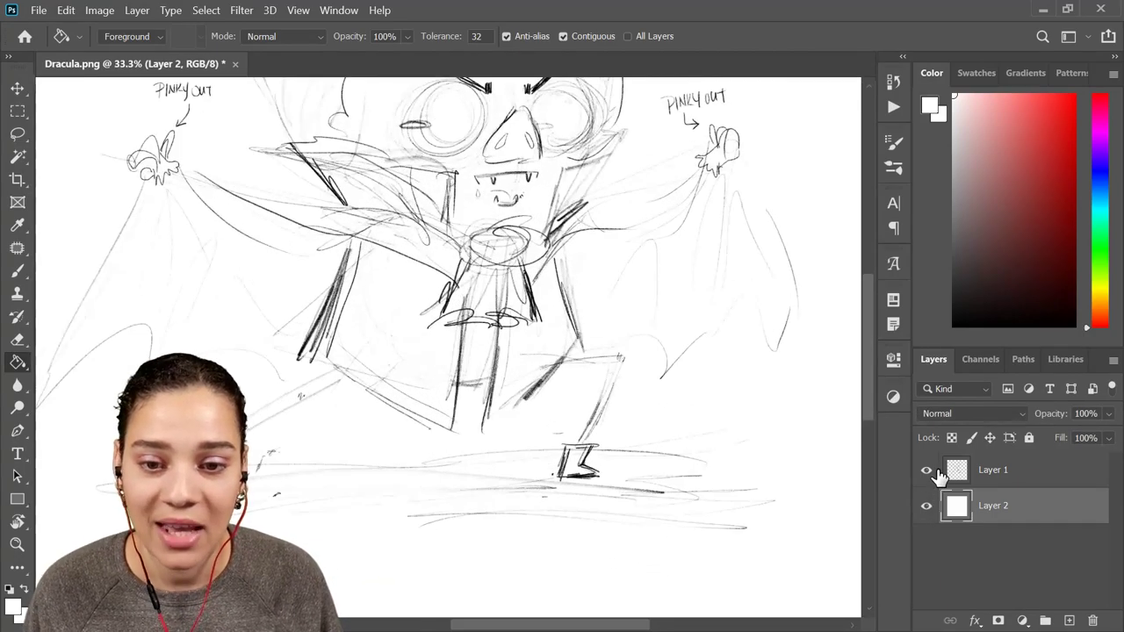
click(1043, 473)
key(ctrl+shift+alt+n)
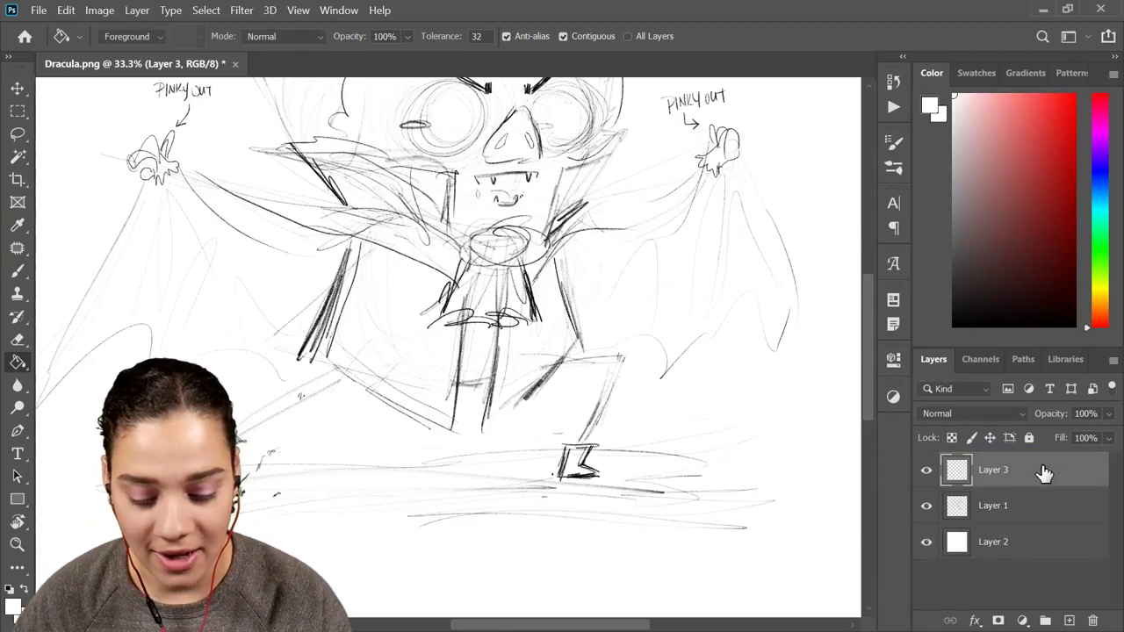
key(x)
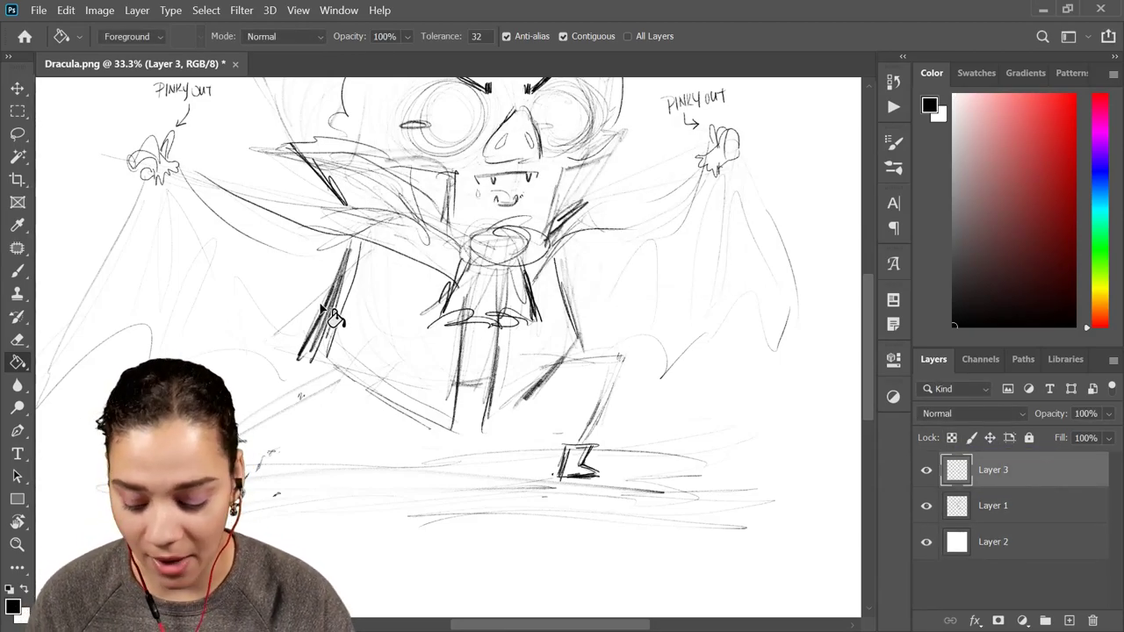
key(b)
key(bracketright)
key(bracketright)
key(bracketright)
key(bracketright)
key(bracketright)
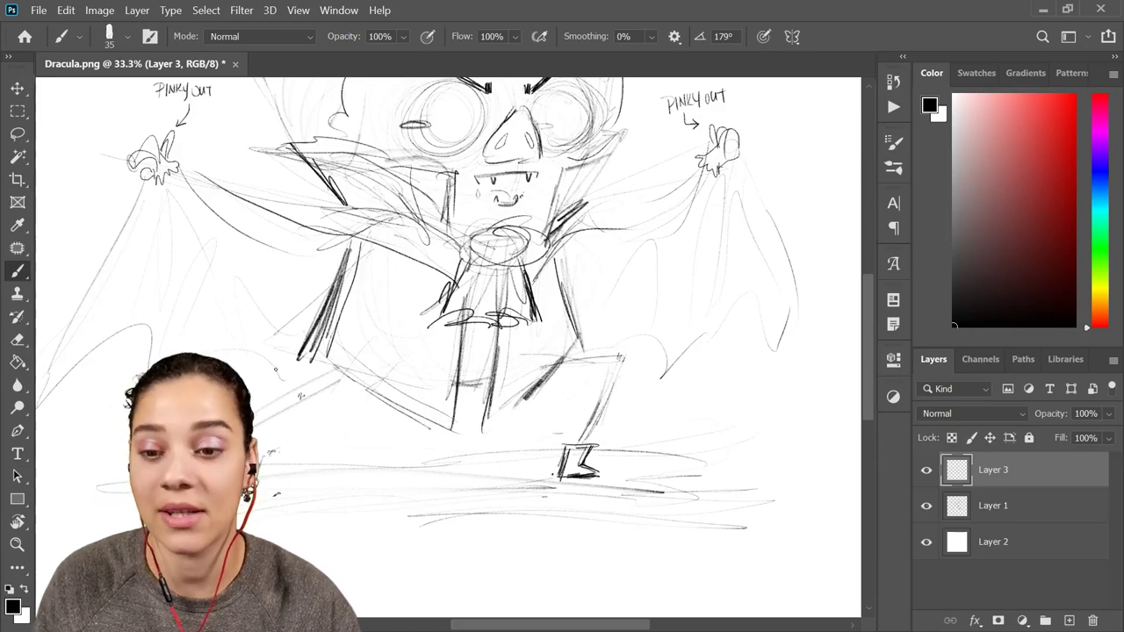
Try long looping and zigzag brush strokes across the character's lower body on the empty top layer, clearing each attempt
mouse_move(165, 356)
mouse_down()
mouse_move(360, 283)
mouse_move(605, 448)
mouse_move(750, 307)
mouse_move(783, 395)
mouse_move(804, 414)
mouse_up()
key(ctrl+z)
mouse_move(171, 334)
mouse_down()
mouse_move(279, 337)
mouse_move(224, 373)
mouse_move(618, 398)
mouse_up()
mouse_move(691, 321)
mouse_down()
mouse_move(689, 345)
mouse_move(263, 509)
mouse_up()
mouse_move(281, 495)
mouse_down()
mouse_move(664, 434)
mouse_move(613, 459)
mouse_up()
key(ctrl+z)
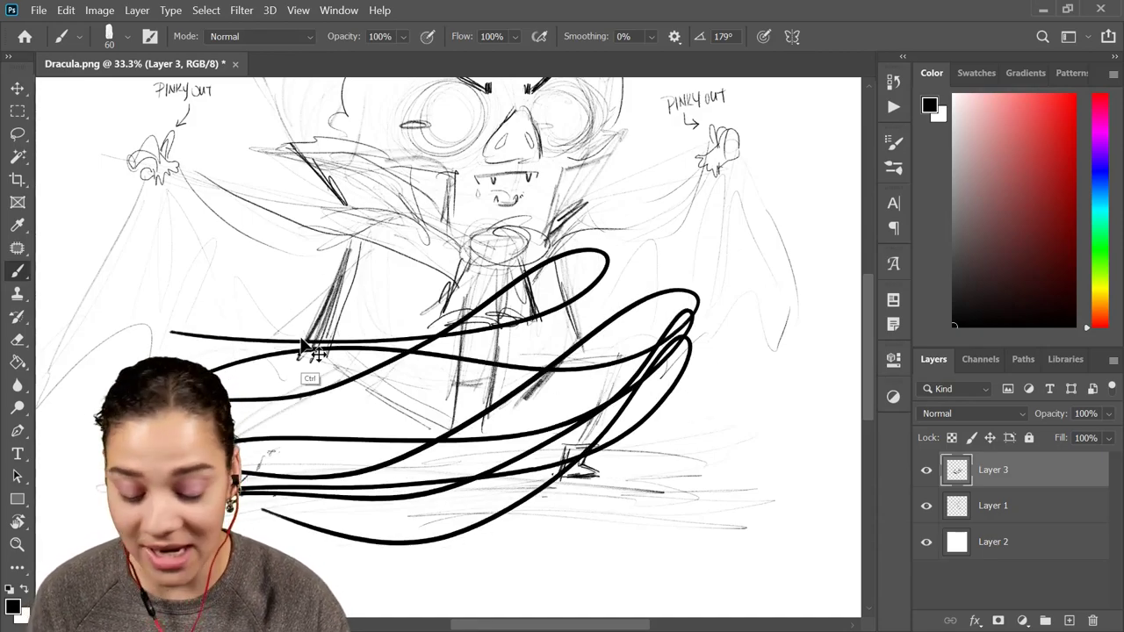
key(ctrl+z)
mouse_move(169, 360)
mouse_down()
mouse_move(231, 307)
mouse_move(378, 474)
mouse_move(509, 458)
mouse_move(633, 421)
mouse_move(716, 474)
mouse_move(773, 417)
mouse_up()
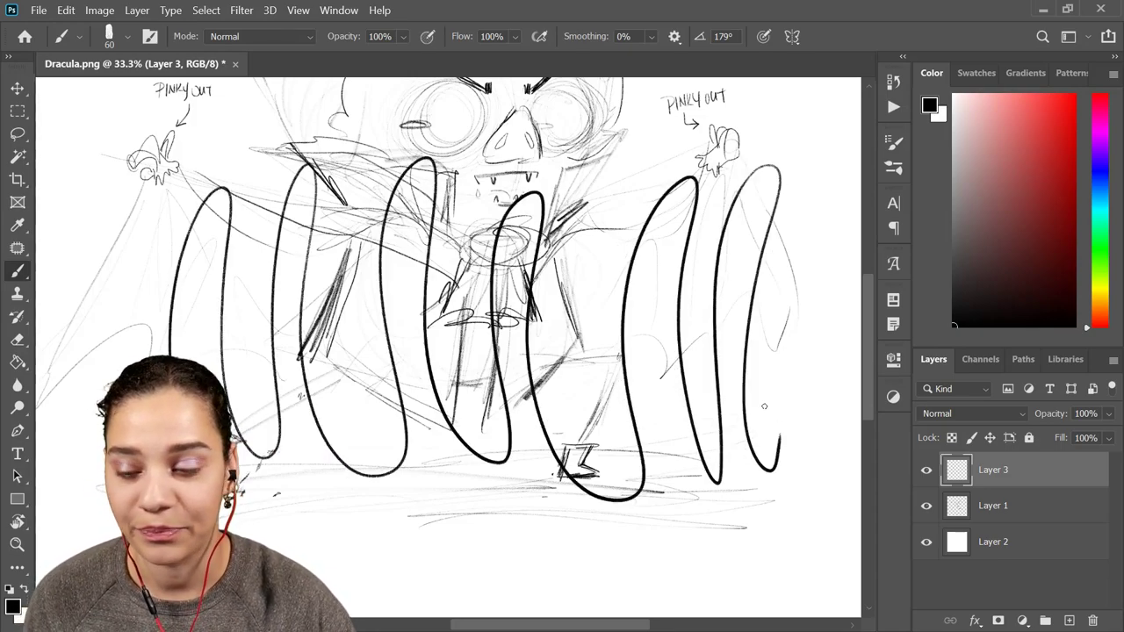
key(Delete)
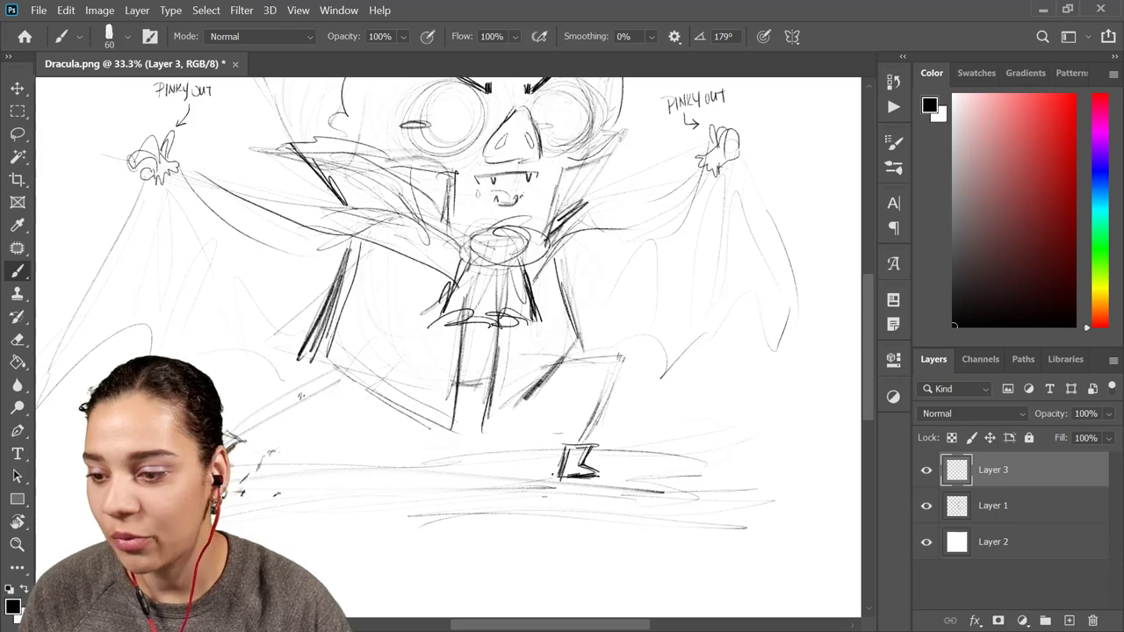
mouse_move(210, 370)
mouse_down()
mouse_move(251, 443)
mouse_move(327, 505)
mouse_move(443, 490)
mouse_move(542, 536)
mouse_move(593, 543)
mouse_move(715, 399)
mouse_up()
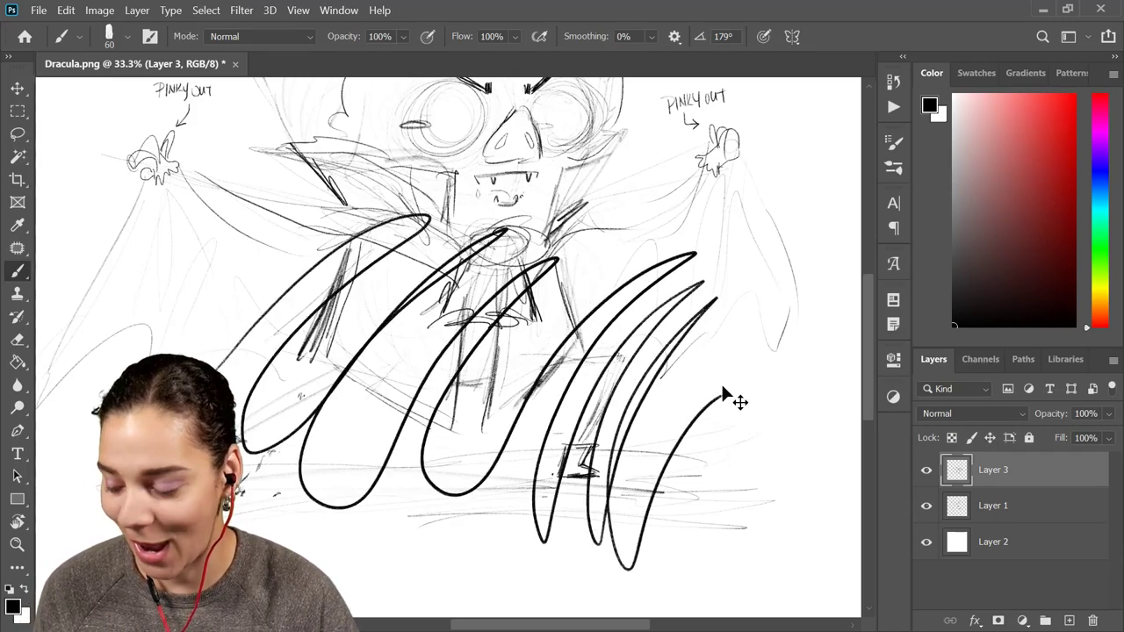
key(ctrl+z)
Try wavy brush strokes over the character's collar and torso in a closer view, undoing each one
drag(740, 235, 715, 333)
key(ctrl+plus)
drag(425, 277, 528, 437)
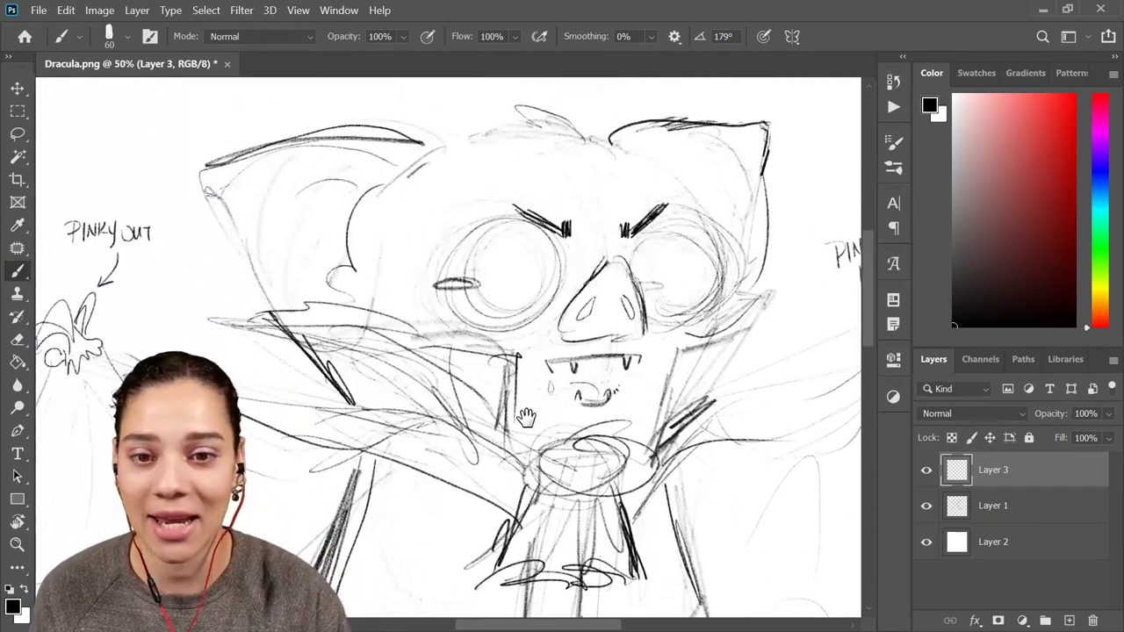
drag(461, 453, 512, 370)
mouse_move(230, 412)
mouse_down()
mouse_move(294, 400)
mouse_move(370, 495)
mouse_move(474, 566)
mouse_move(689, 606)
mouse_up()
key(ctrl+z)
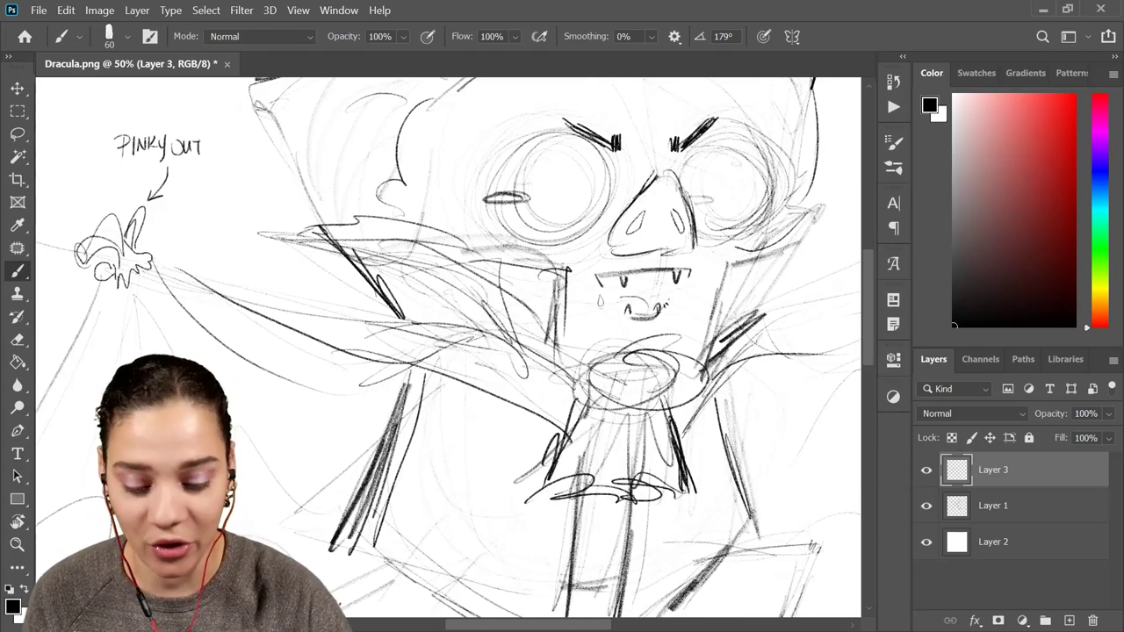
mouse_move(210, 360)
mouse_down()
mouse_move(290, 350)
mouse_move(411, 299)
mouse_move(571, 390)
mouse_move(750, 344)
mouse_up()
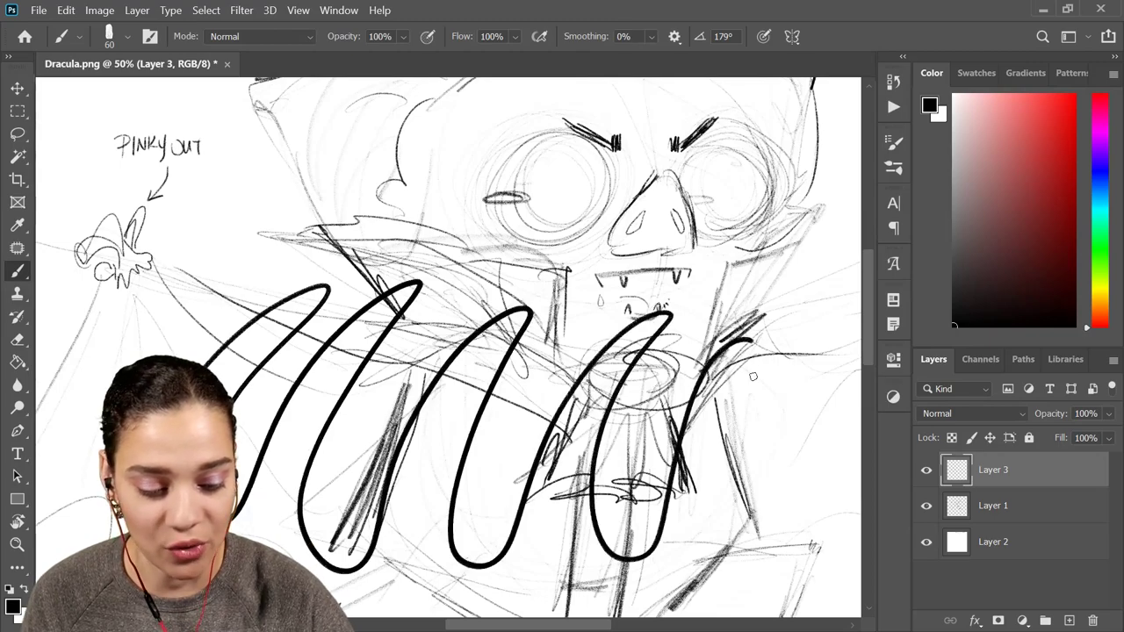
key(ctrl+z)
mouse_move(176, 360)
mouse_down()
mouse_move(382, 549)
mouse_move(533, 426)
mouse_move(691, 368)
mouse_up()
drag(718, 321, 770, 499)
key(ctrl+z)
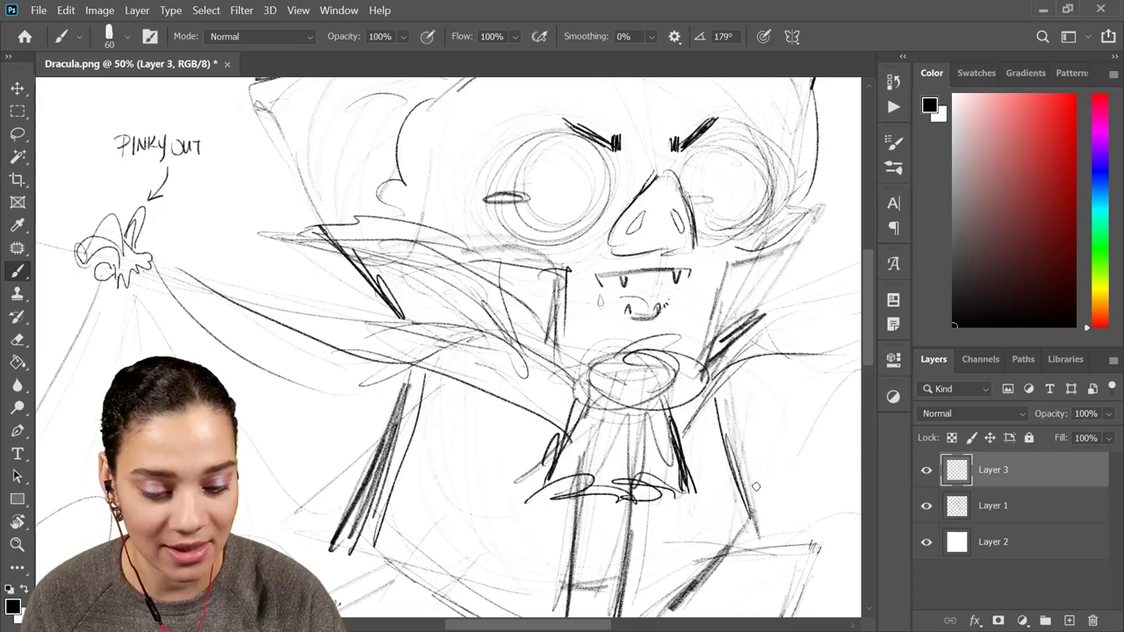
mouse_move(233, 413)
mouse_down()
mouse_move(299, 474)
mouse_move(416, 480)
mouse_move(478, 439)
mouse_move(586, 420)
mouse_move(658, 535)
mouse_move(719, 553)
mouse_move(841, 390)
mouse_move(830, 533)
mouse_up()
key(ctrl+z)
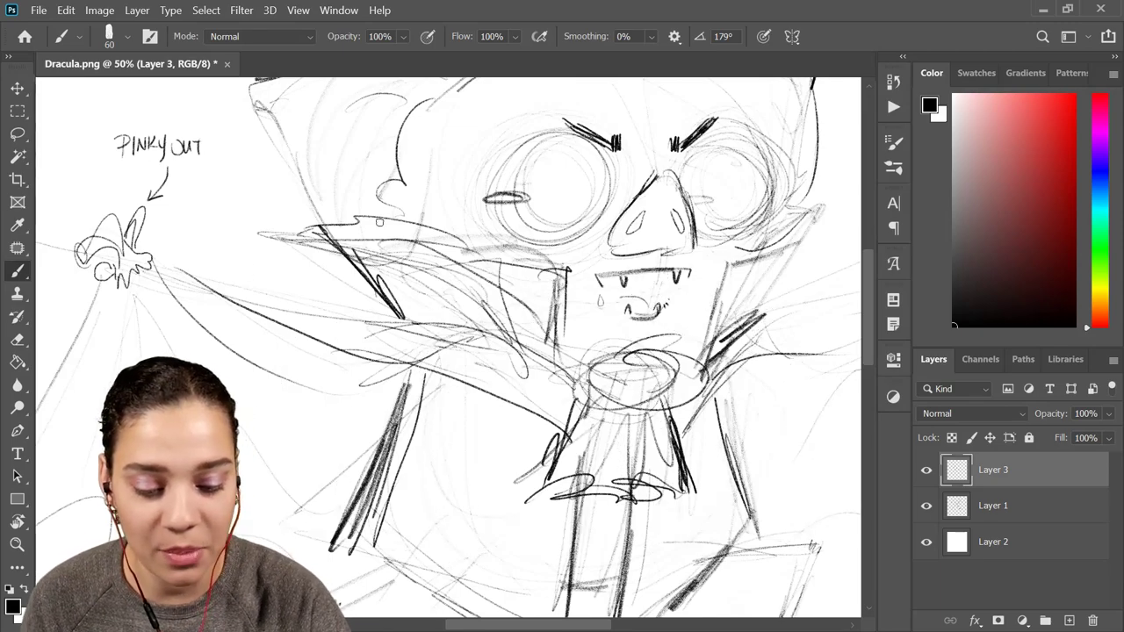
Try more brush strokes around the collar and over the wing below the right-hand "PINKY OUT" note, undoing them
mouse_move(382, 226)
mouse_down()
mouse_move(505, 218)
mouse_move(206, 348)
mouse_up()
mouse_move(454, 322)
mouse_down()
mouse_move(571, 280)
mouse_move(617, 327)
mouse_move(625, 435)
mouse_move(527, 488)
mouse_up()
key(ctrl+z)
key(ctrl+minus)
key(ctrl+minus)
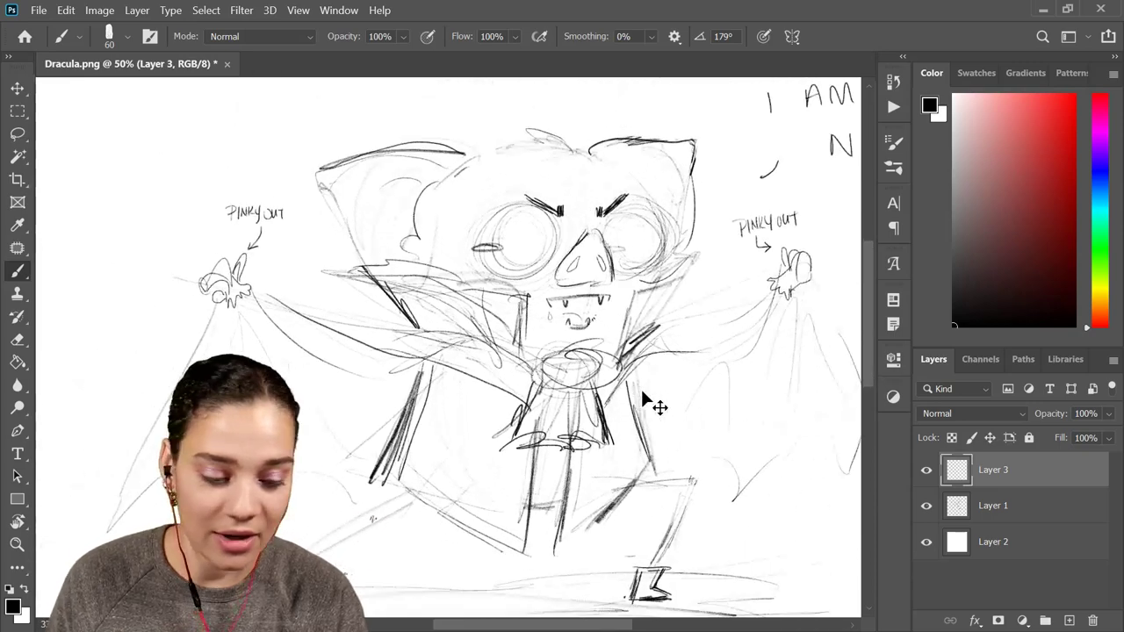
mouse_move(662, 323)
mouse_down()
mouse_move(659, 392)
mouse_move(745, 412)
mouse_move(805, 386)
mouse_up()
key(ctrl+plus)
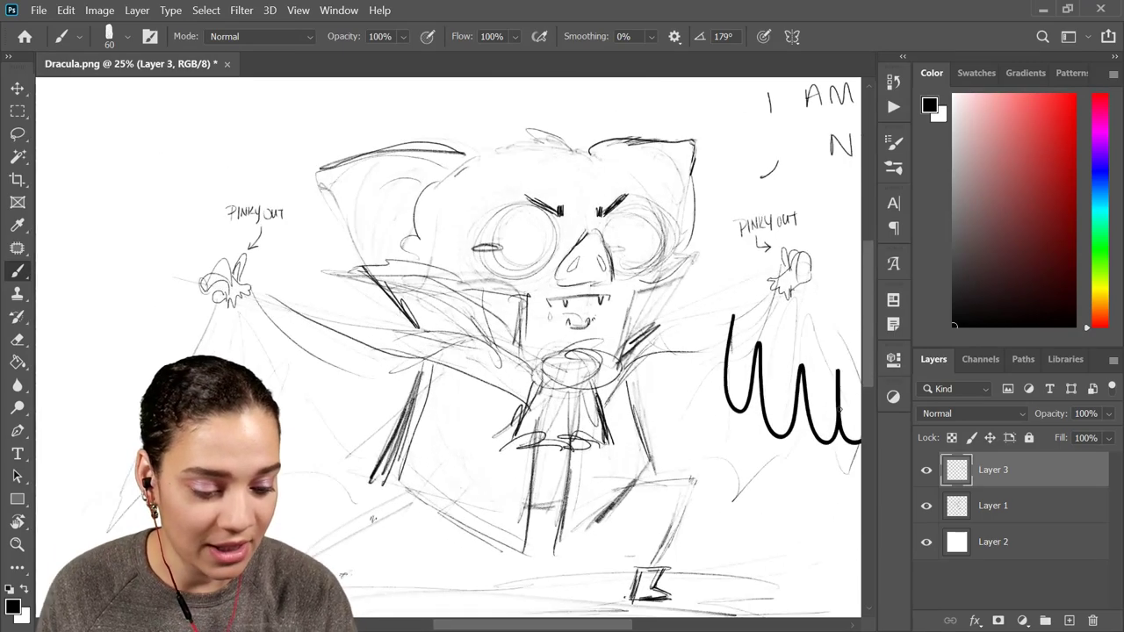
key(ctrl+z)
drag(718, 423, 594, 389)
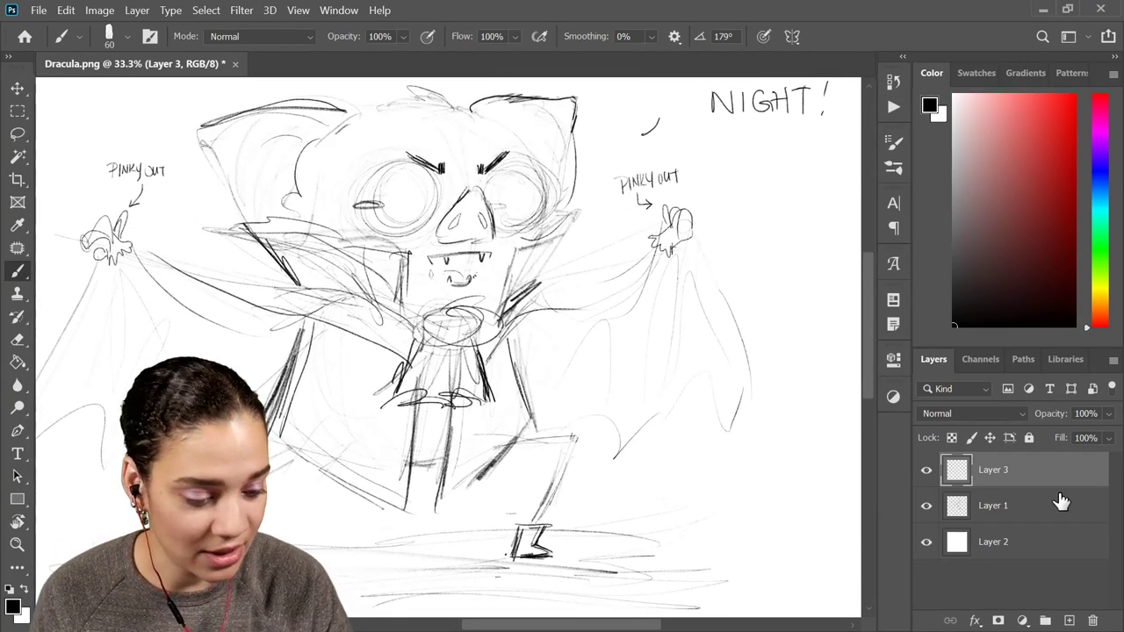
Lower the opacity of the line art layer, Layer 1, and make the empty top layer active again
click(1061, 501)
click(1109, 414)
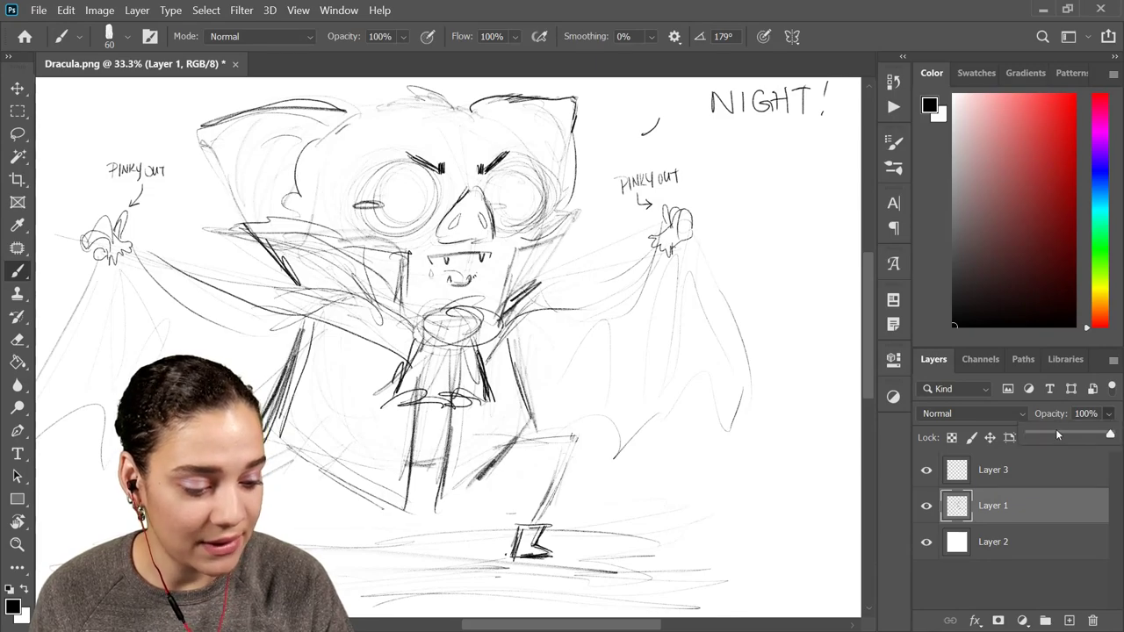
click(1057, 433)
click(1036, 471)
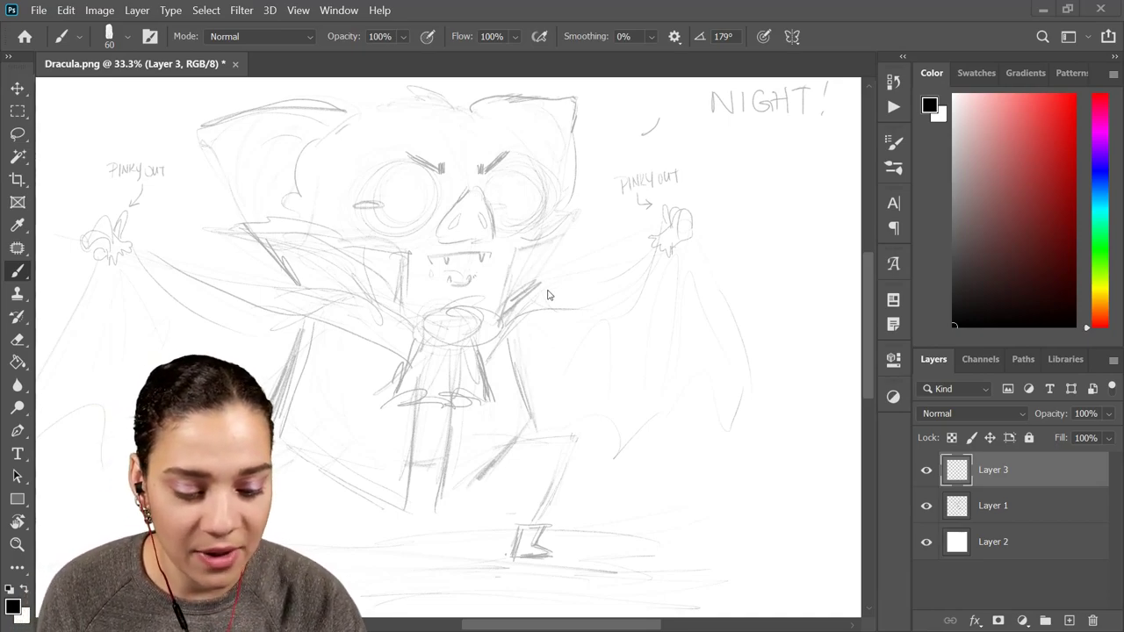
Ink the head's large oval outline over the faded sketch on Layer 3 with several overlapping brush strokes
mouse_move(486, 211)
mouse_down()
mouse_move(517, 409)
mouse_move(412, 200)
mouse_move(626, 311)
mouse_move(426, 369)
mouse_move(556, 401)
mouse_up()
key(ctrl+z)
key(ctrl+plus)
drag(611, 215, 624, 337)
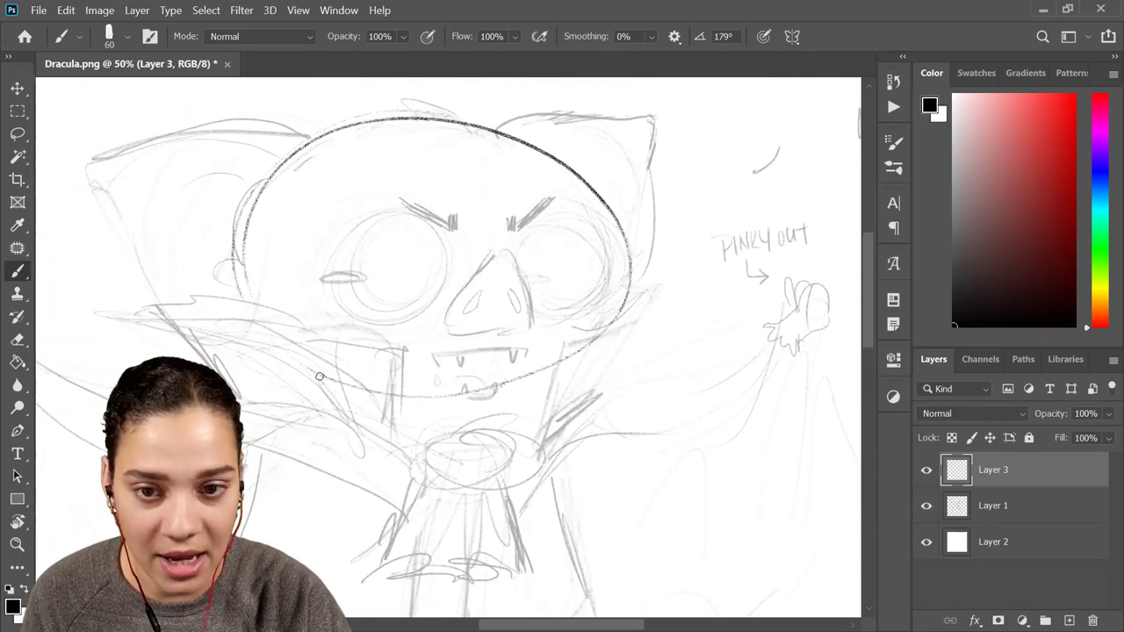
mouse_move(366, 127)
mouse_down()
mouse_move(246, 210)
mouse_move(417, 119)
mouse_move(386, 120)
mouse_up()
mouse_move(605, 275)
mouse_down()
mouse_move(303, 388)
mouse_move(586, 239)
mouse_move(446, 402)
mouse_up()
key(ctrl+z)
mouse_move(607, 304)
mouse_down()
mouse_move(410, 413)
mouse_move(479, 398)
mouse_move(578, 352)
mouse_move(552, 165)
mouse_move(252, 183)
mouse_move(421, 405)
mouse_move(569, 195)
mouse_move(501, 383)
mouse_up()
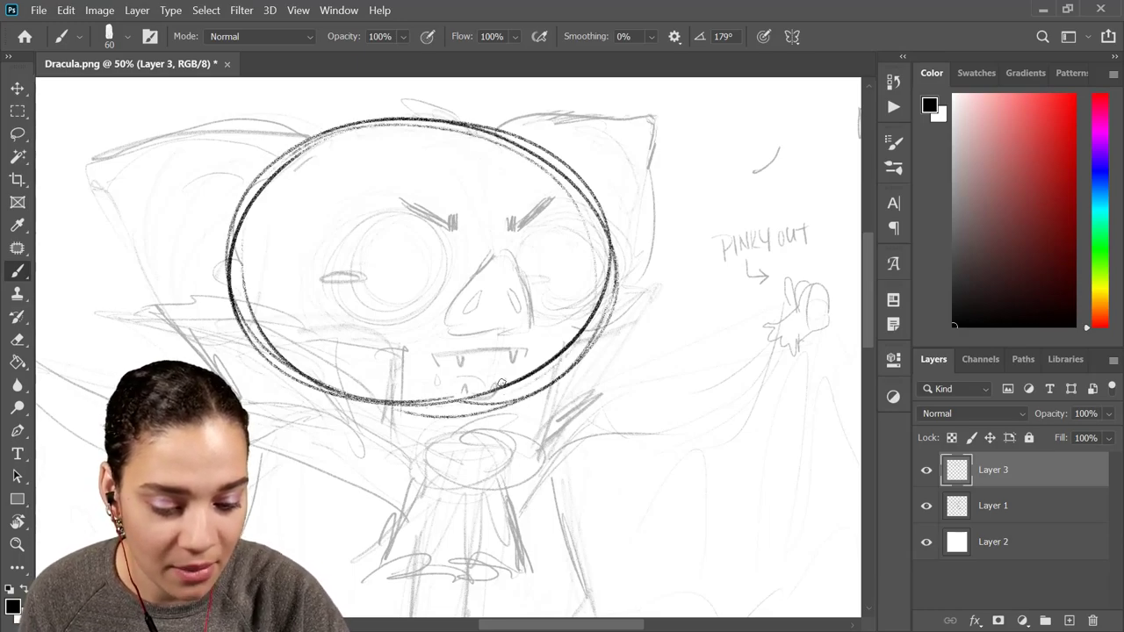
drag(305, 145, 446, 393)
key(ctrl+z)
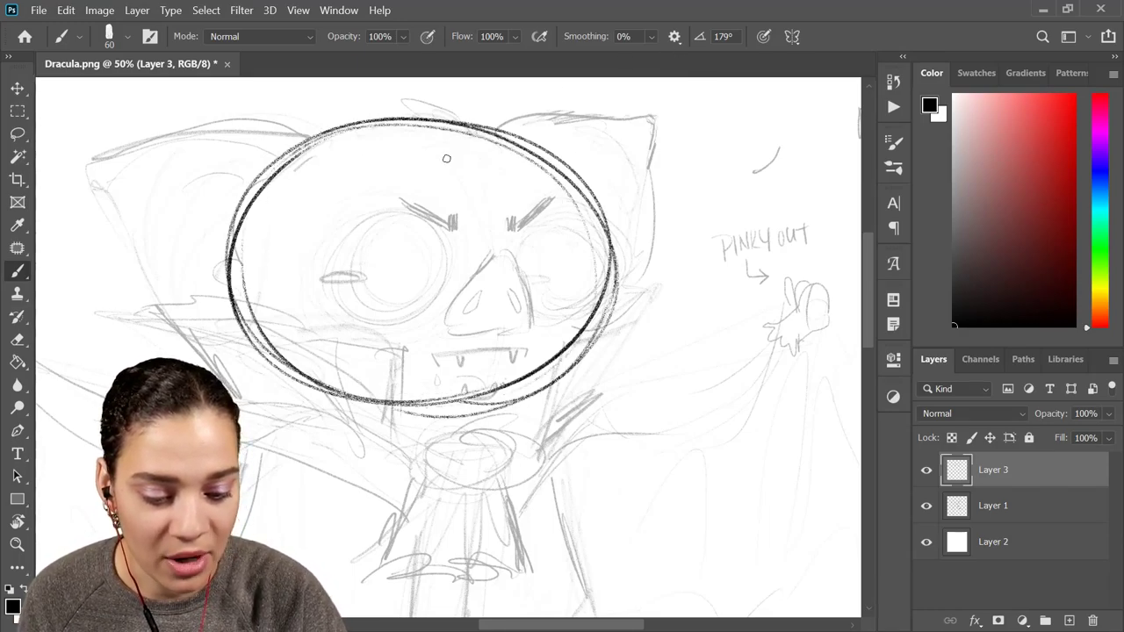
mouse_move(303, 148)
mouse_down()
mouse_move(377, 399)
mouse_move(345, 121)
mouse_move(614, 244)
mouse_up()
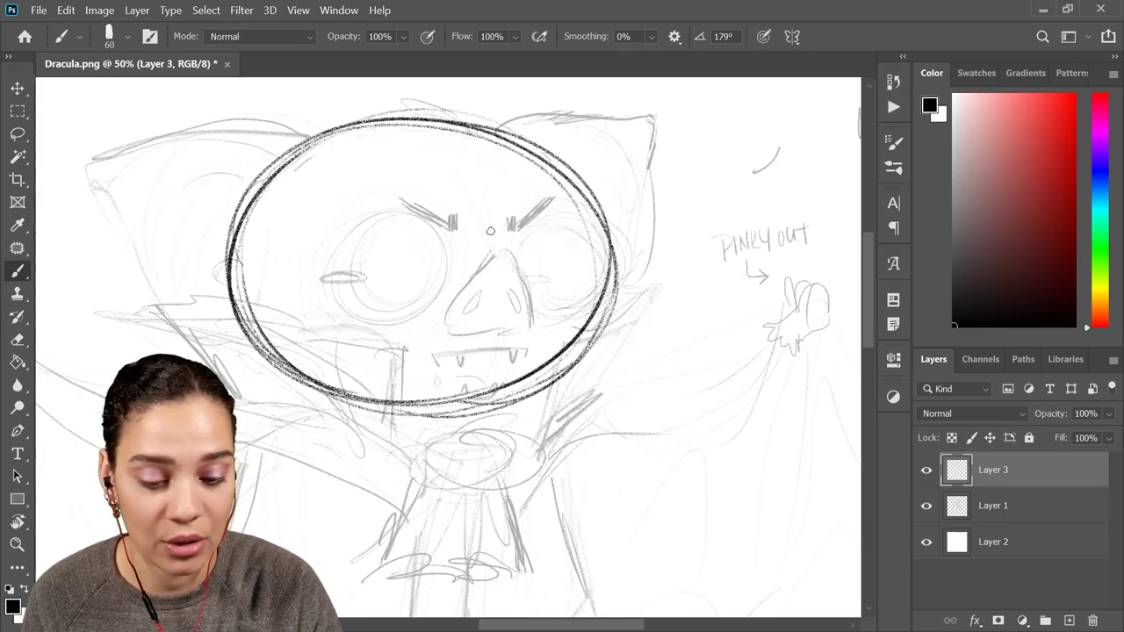
Ink the left ear's outline from the head to its pointed tip and down its outer edge, redoing the upper line
mouse_move(313, 145)
mouse_down()
mouse_move(217, 181)
mouse_move(180, 128)
mouse_move(194, 135)
mouse_move(86, 161)
mouse_up()
key(ctrl+z)
key(ctrl+z)
key(ctrl+z)
key(ctrl+z)
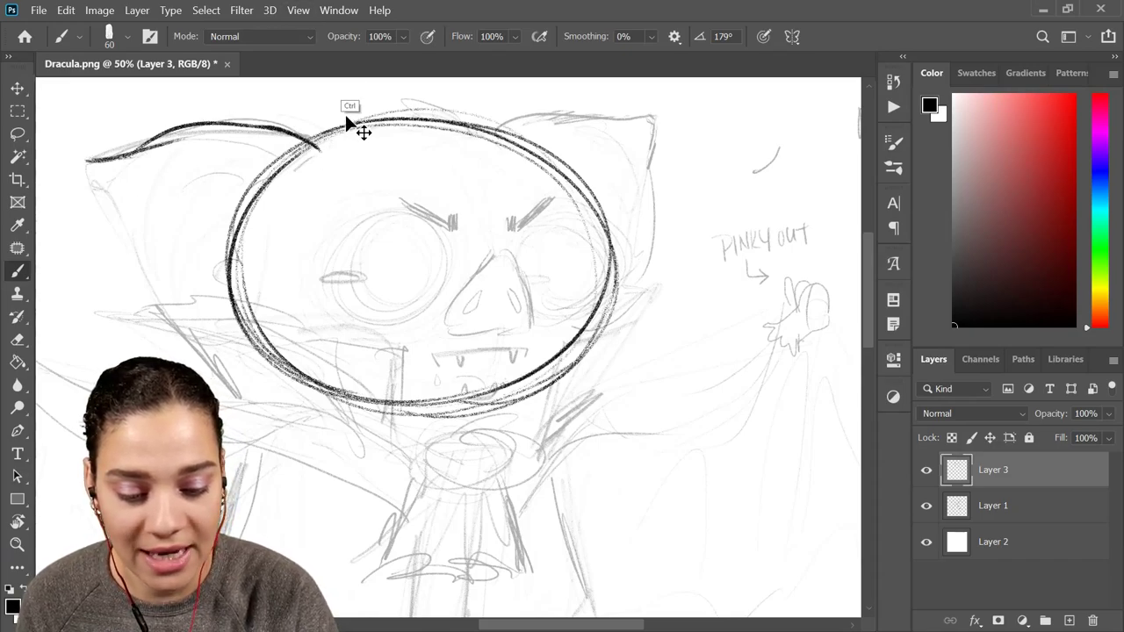
mouse_move(308, 151)
mouse_down()
mouse_move(225, 117)
mouse_move(129, 143)
mouse_move(182, 135)
mouse_move(83, 174)
mouse_move(94, 161)
mouse_move(140, 280)
mouse_move(180, 309)
mouse_up()
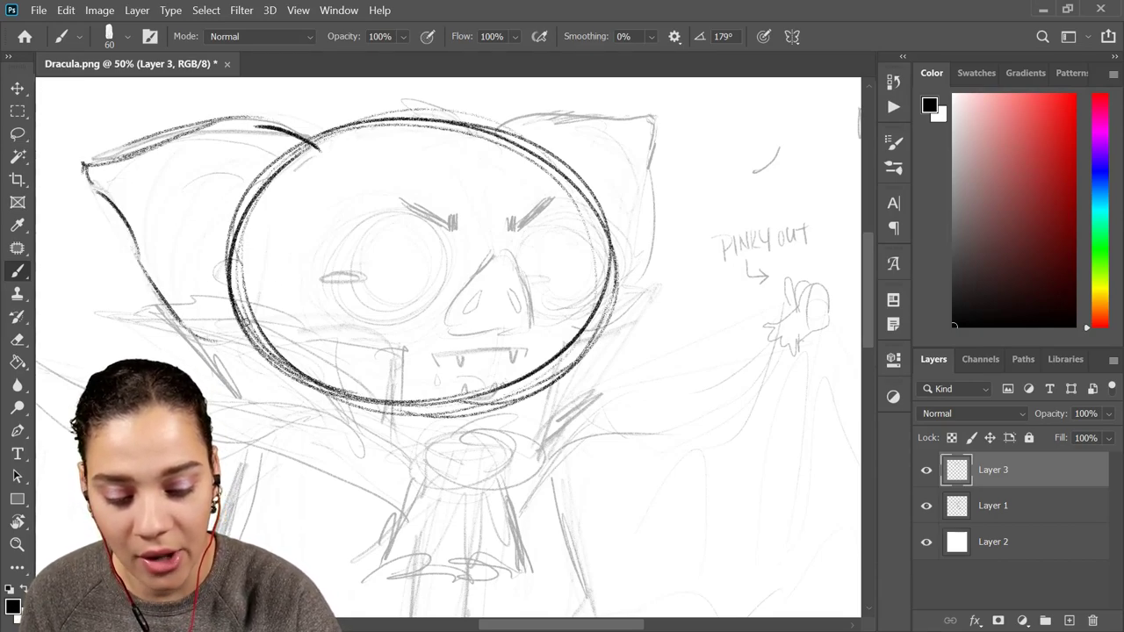
drag(133, 231, 158, 285)
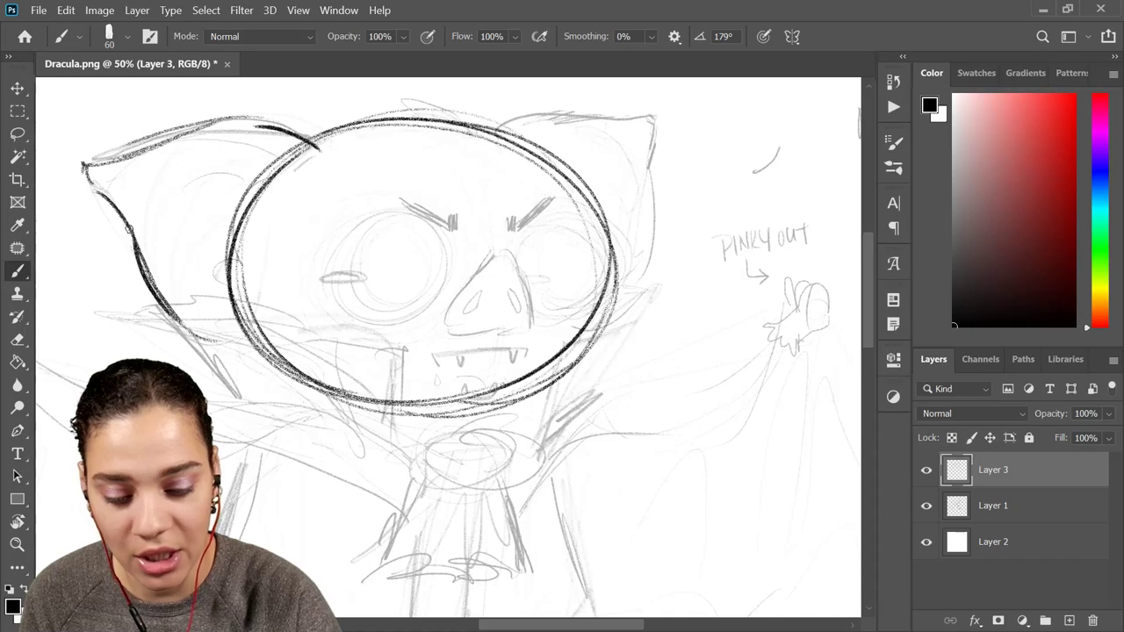
drag(134, 235, 85, 164)
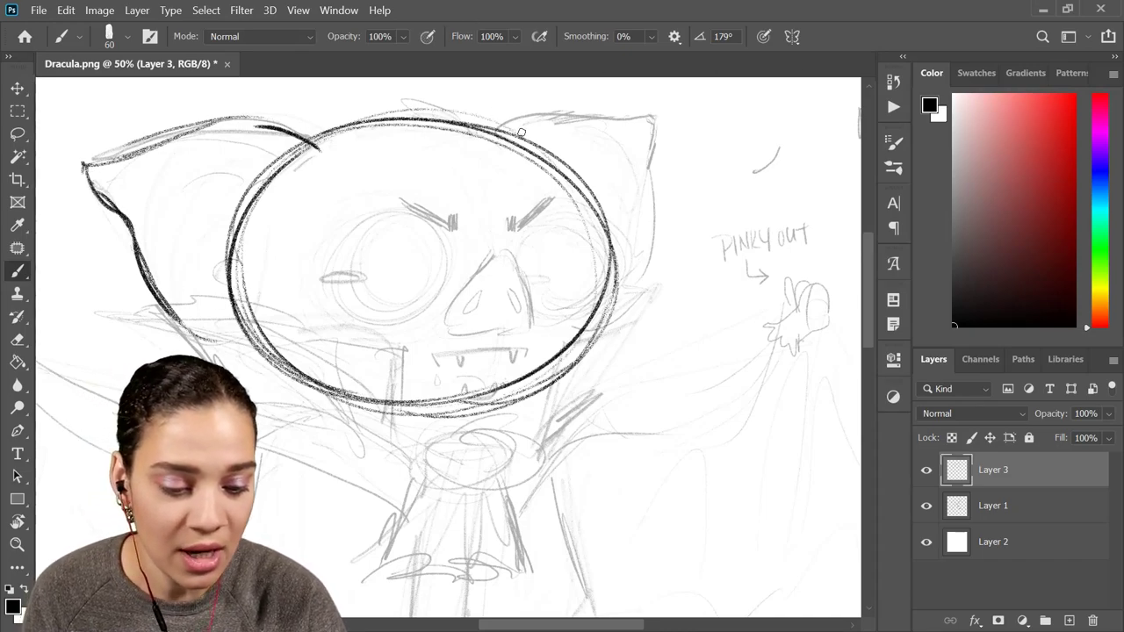
Ink the right ear's outline and thicken its outer edge where it meets the head
mouse_move(489, 126)
mouse_down()
mouse_move(569, 113)
mouse_move(655, 119)
mouse_move(613, 304)
mouse_up()
drag(649, 216, 619, 299)
drag(641, 258, 595, 311)
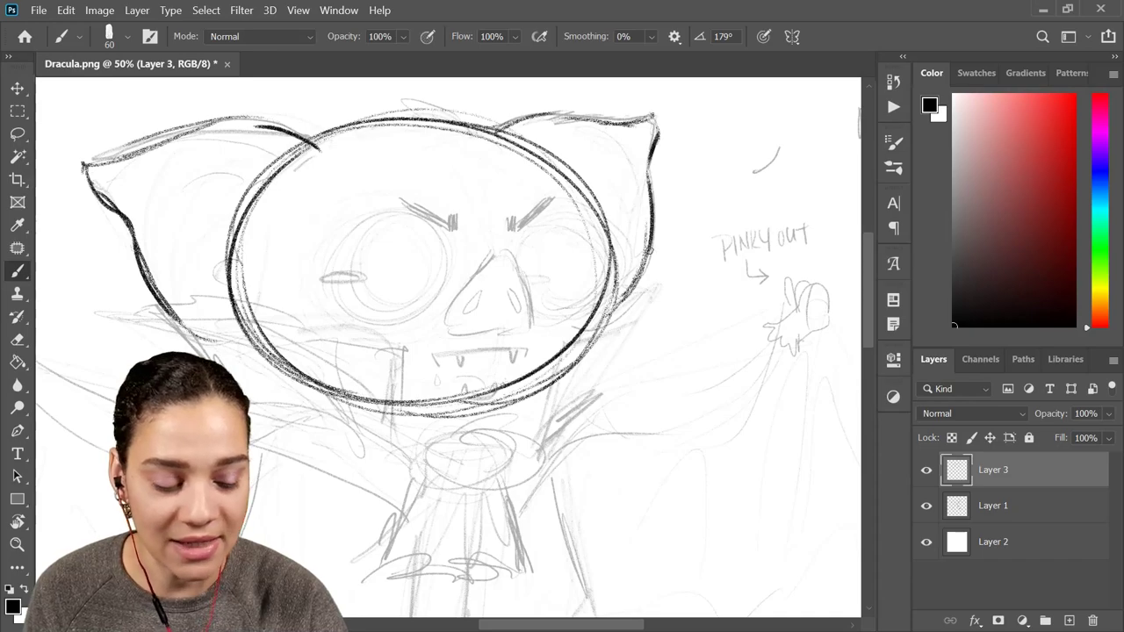
drag(649, 222, 604, 319)
drag(635, 276, 596, 318)
drag(644, 257, 610, 324)
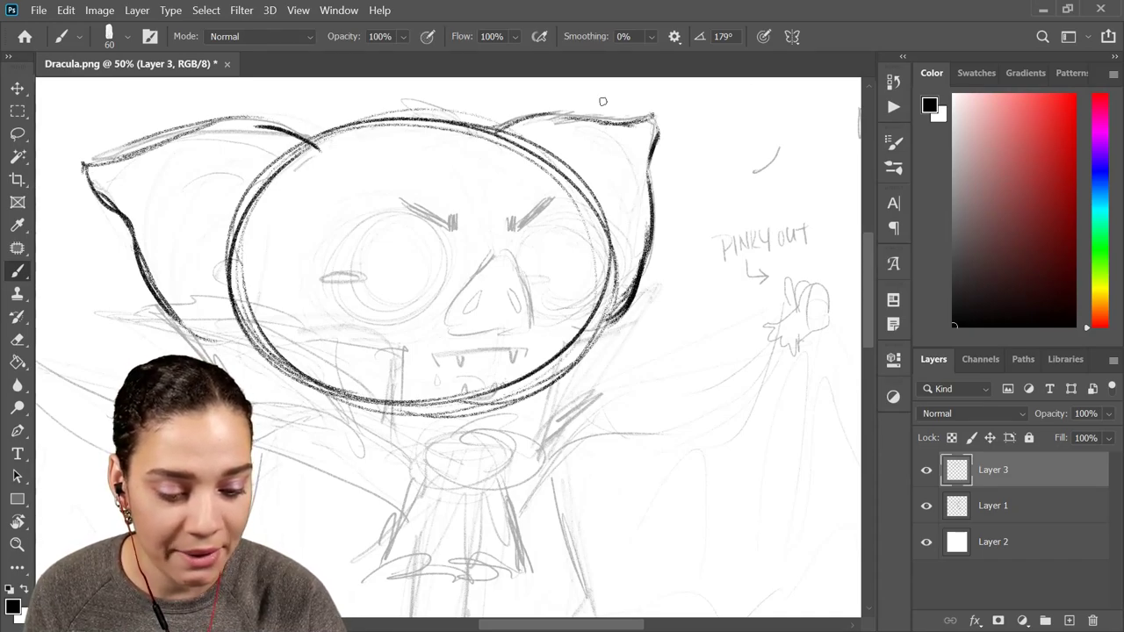
Ink the rounded triangular nose, redoing its right side, and add the two nostrils
drag(484, 265, 447, 324)
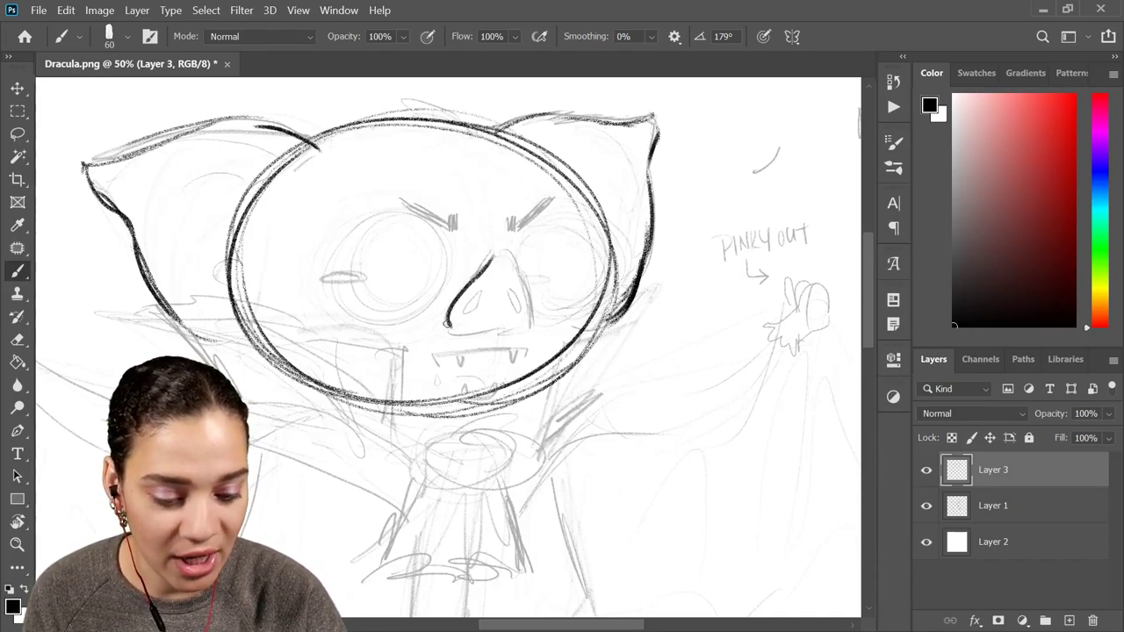
drag(502, 255, 537, 320)
key(ctrl+z)
drag(522, 279, 535, 333)
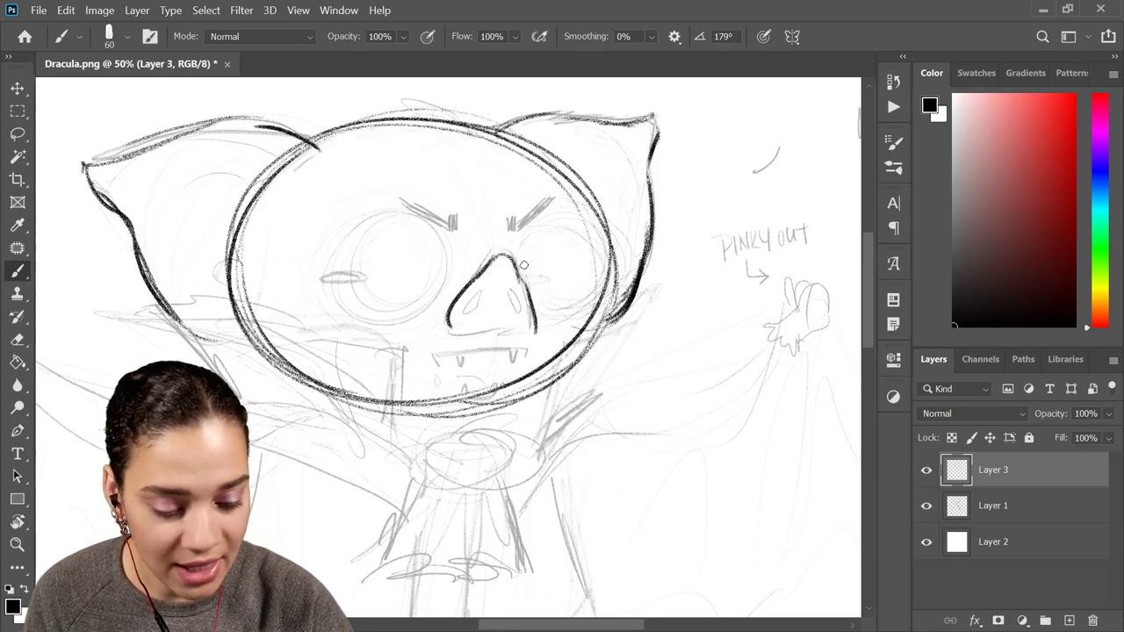
key(ctrl+z)
key(ctrl+z)
drag(515, 265, 537, 326)
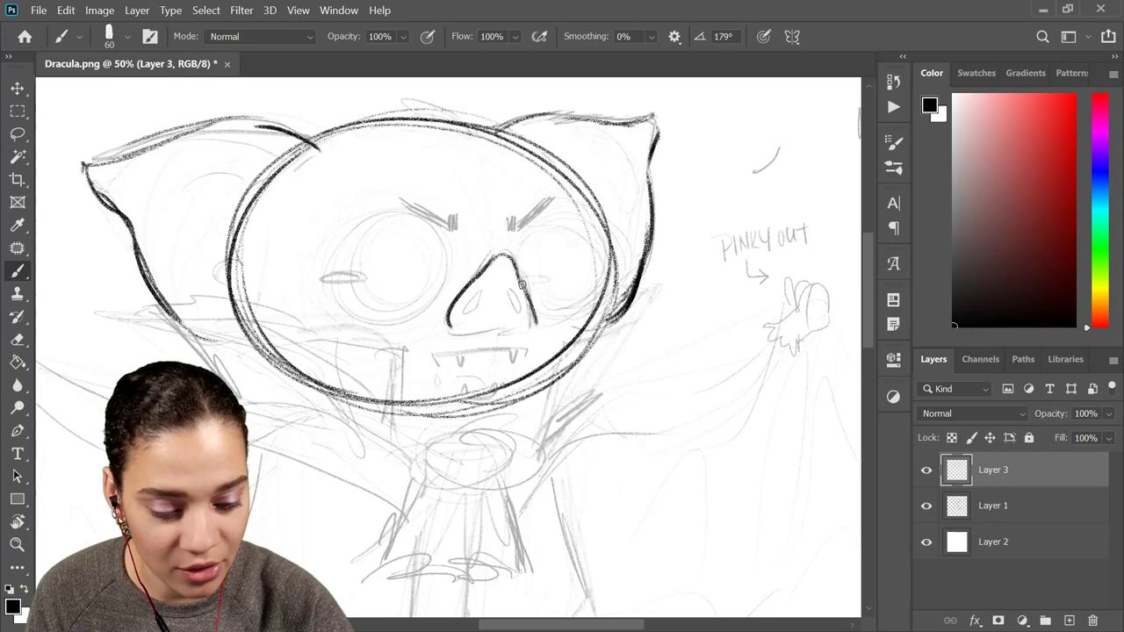
mouse_move(450, 313)
mouse_down()
mouse_move(504, 328)
mouse_move(469, 337)
mouse_up()
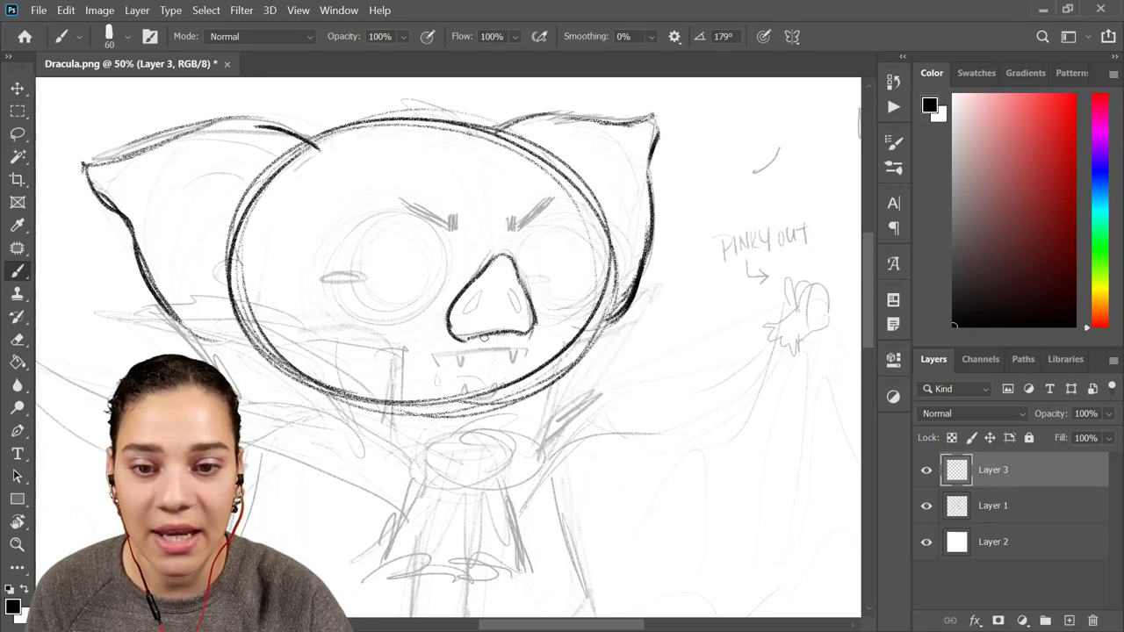
key(ctrl+plus)
mouse_move(489, 272)
mouse_down()
mouse_move(471, 299)
mouse_move(478, 288)
mouse_move(533, 288)
mouse_up()
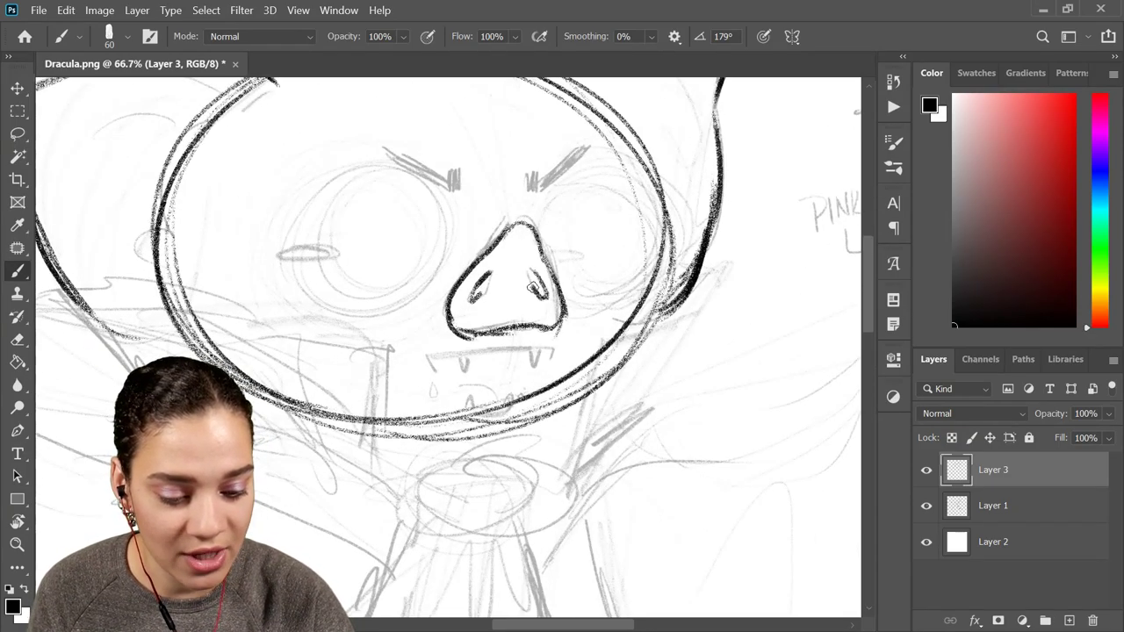
Ink the left eye's outer circle with overlapping strokes, thickening its outer side and lower edge
drag(597, 271, 604, 310)
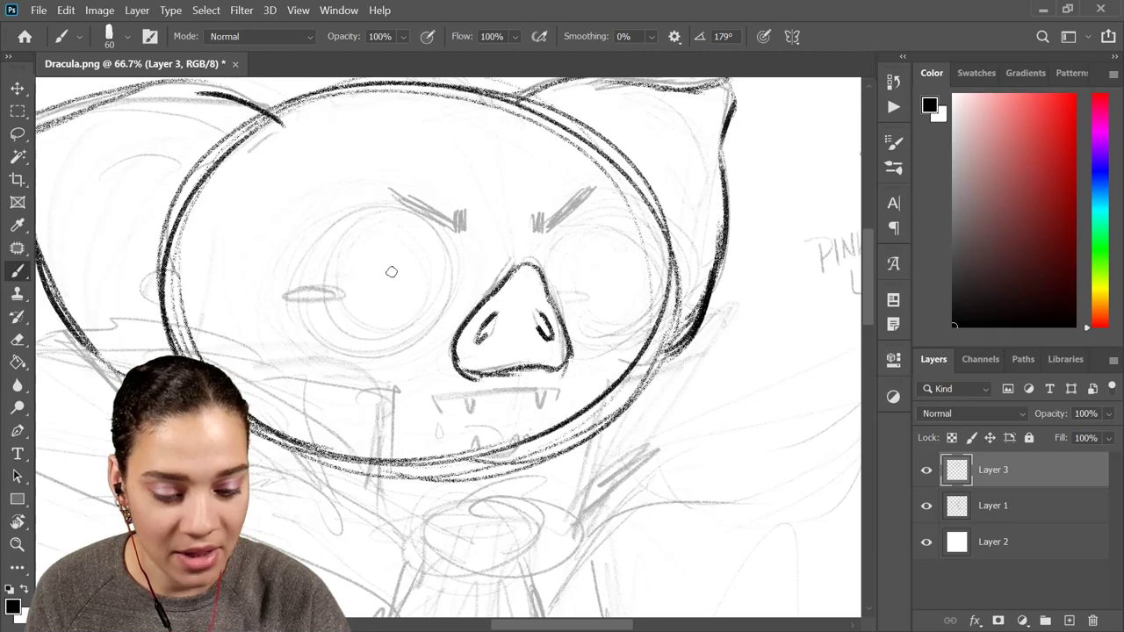
key(ctrl+plus)
mouse_move(370, 160)
mouse_down()
mouse_move(287, 162)
mouse_move(408, 303)
mouse_move(237, 221)
mouse_move(417, 294)
mouse_move(250, 246)
mouse_move(434, 248)
mouse_move(250, 221)
mouse_up()
drag(436, 220, 282, 170)
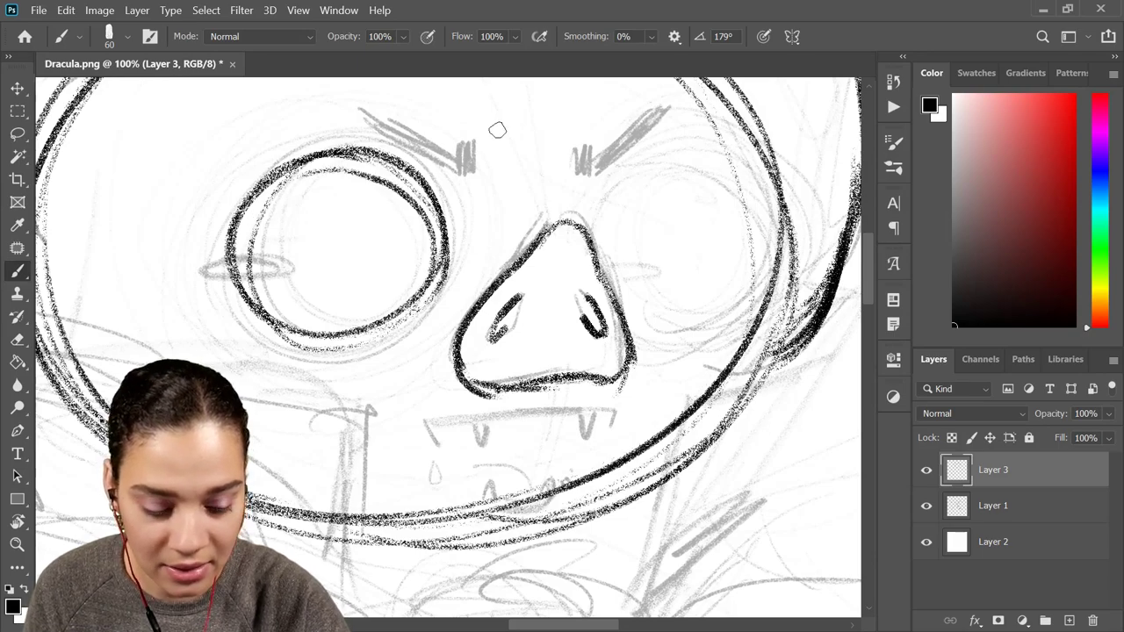
mouse_move(443, 265)
mouse_down()
mouse_move(308, 335)
mouse_move(279, 318)
mouse_move(375, 333)
mouse_up()
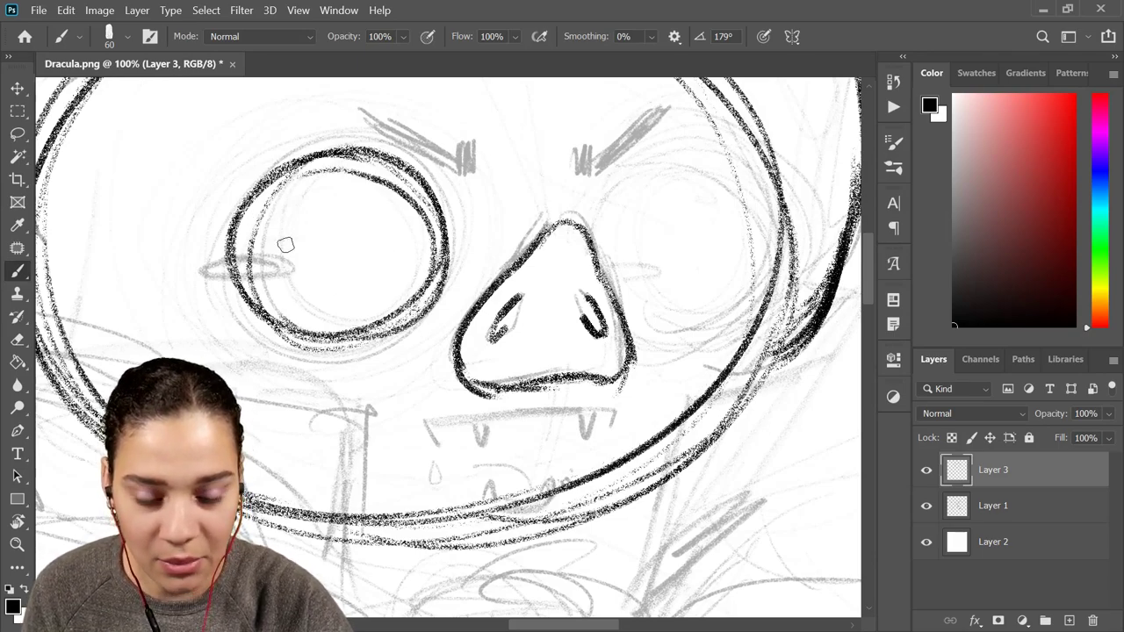
drag(238, 254, 348, 346)
mouse_move(247, 282)
mouse_down()
mouse_move(434, 310)
mouse_move(389, 168)
mouse_move(242, 227)
mouse_move(296, 346)
mouse_up()
drag(248, 311, 313, 156)
mouse_move(243, 290)
mouse_down()
mouse_move(277, 168)
mouse_move(430, 264)
mouse_move(310, 324)
mouse_up()
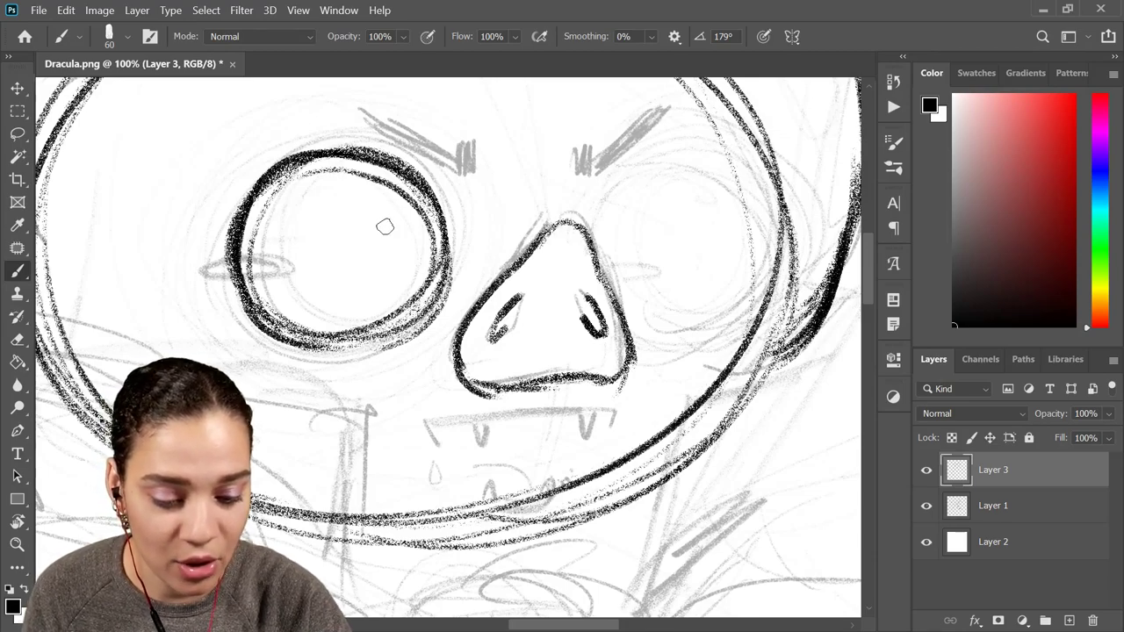
Ink a thick inner ring within the left eye and erase the excess strokes on its inside
mouse_move(391, 197)
mouse_down()
mouse_move(276, 297)
mouse_move(409, 219)
mouse_move(275, 279)
mouse_move(412, 230)
mouse_move(274, 277)
mouse_move(325, 321)
mouse_up()
key(ctrl+z)
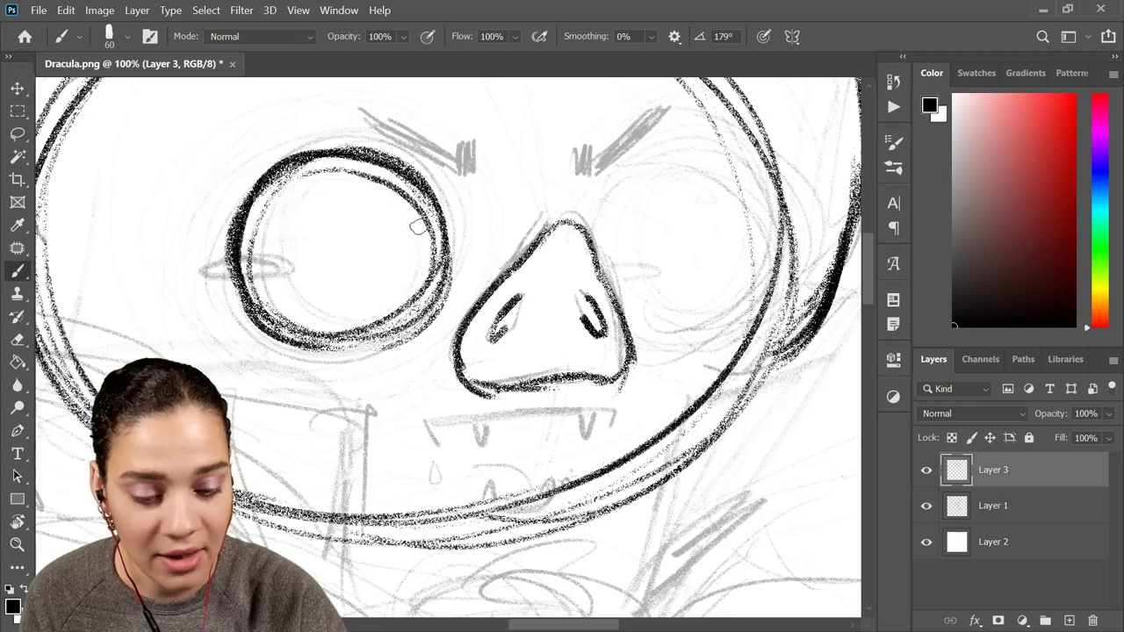
mouse_move(386, 178)
mouse_down()
mouse_move(350, 176)
mouse_move(365, 305)
mouse_move(303, 197)
mouse_move(416, 267)
mouse_move(263, 273)
mouse_move(382, 198)
mouse_move(381, 331)
mouse_move(300, 178)
mouse_move(279, 229)
mouse_move(403, 210)
mouse_move(341, 317)
mouse_move(331, 188)
mouse_move(404, 298)
mouse_move(288, 212)
mouse_move(423, 237)
mouse_move(285, 311)
mouse_move(323, 187)
mouse_move(412, 286)
mouse_move(308, 255)
mouse_up()
key(ctrl+z)
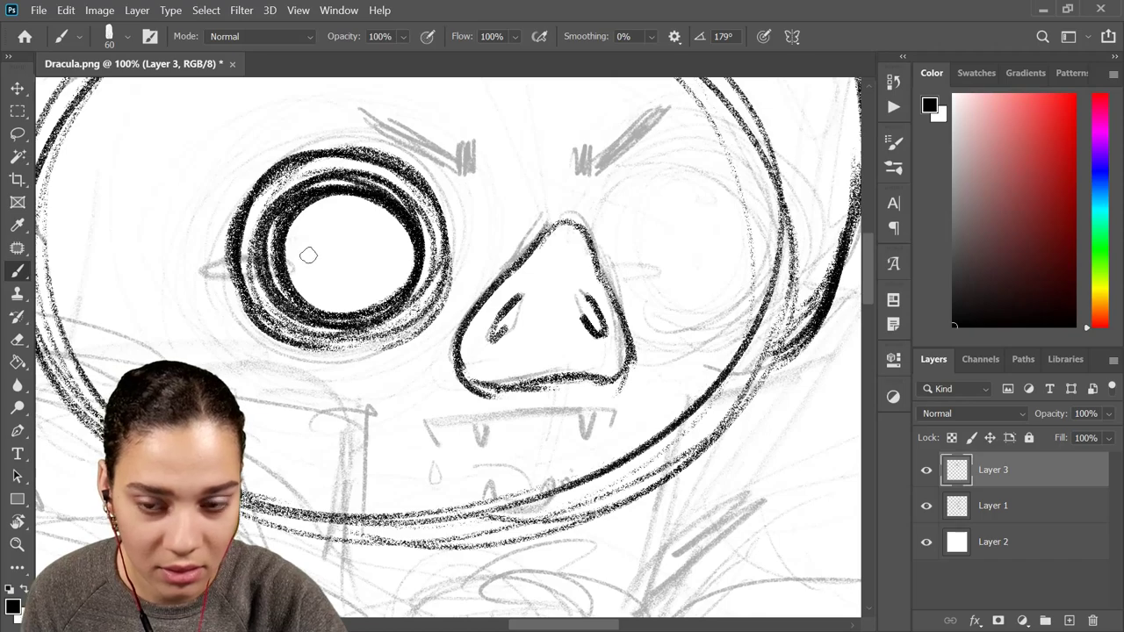
key(e)
mouse_move(377, 221)
mouse_down()
mouse_move(359, 201)
mouse_move(383, 220)
mouse_move(314, 213)
mouse_move(339, 196)
mouse_move(326, 214)
mouse_move(330, 311)
mouse_up()
key(b)
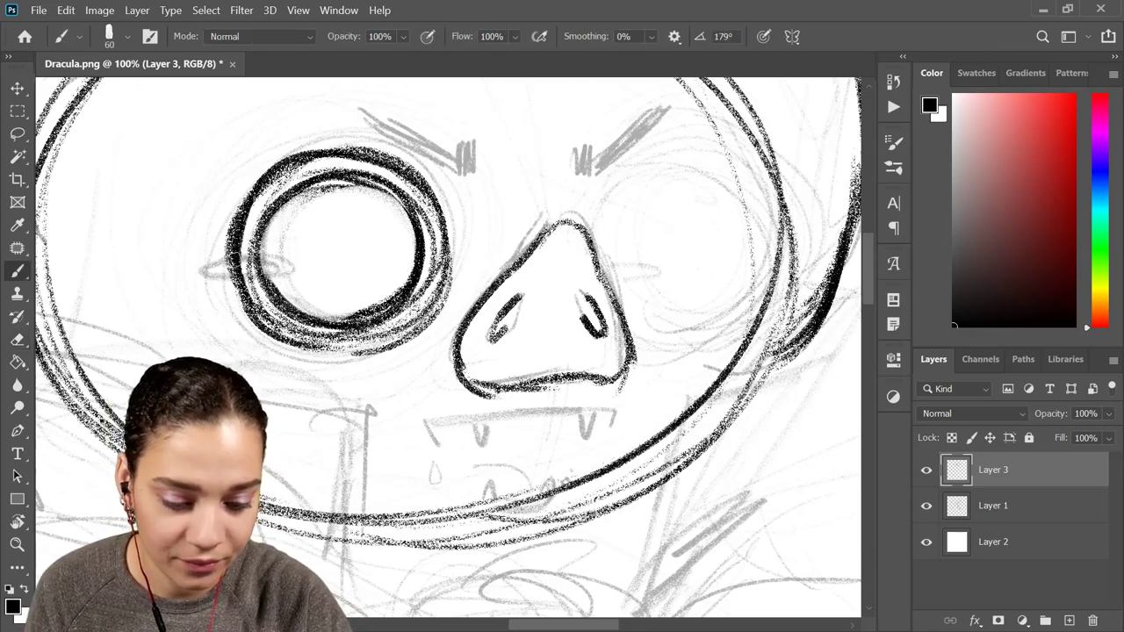
Draw a small rounded notch across the left side of the eye's inner ring and reduce the eraser size to 70
mouse_move(294, 267)
mouse_down()
mouse_move(233, 279)
mouse_move(289, 259)
mouse_move(254, 281)
mouse_move(232, 267)
mouse_move(249, 270)
mouse_move(256, 246)
mouse_move(263, 263)
mouse_up()
key(e)
key([)
key([)
key([)
key([)
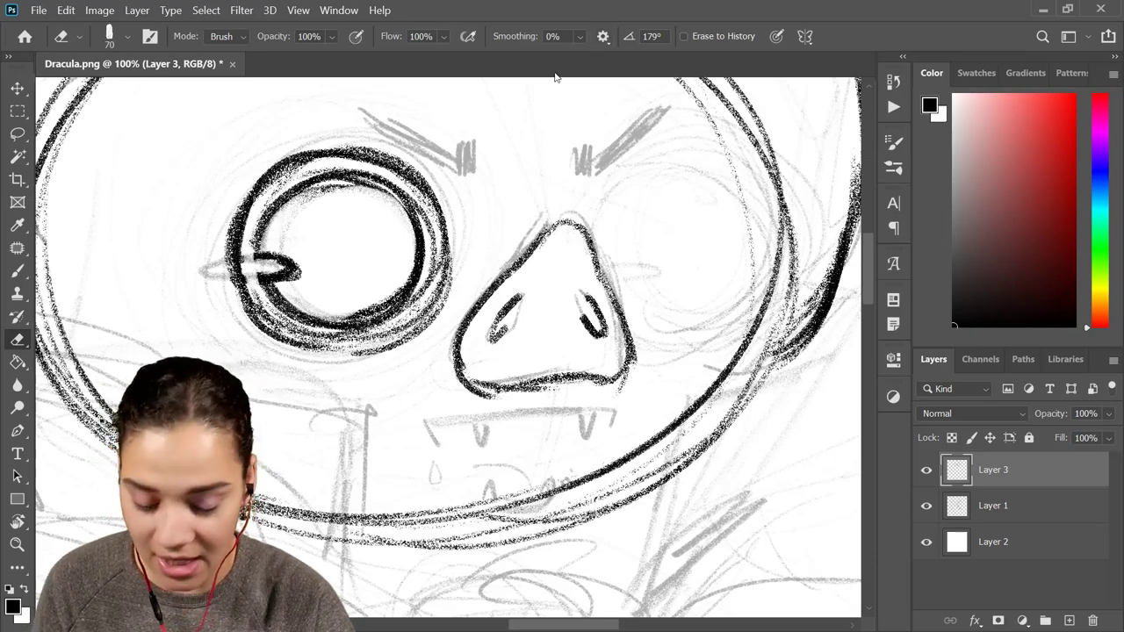
Copy the inked left eye to a new layer and move the copy straight across to the right eye's place
key(ctrl+minus)
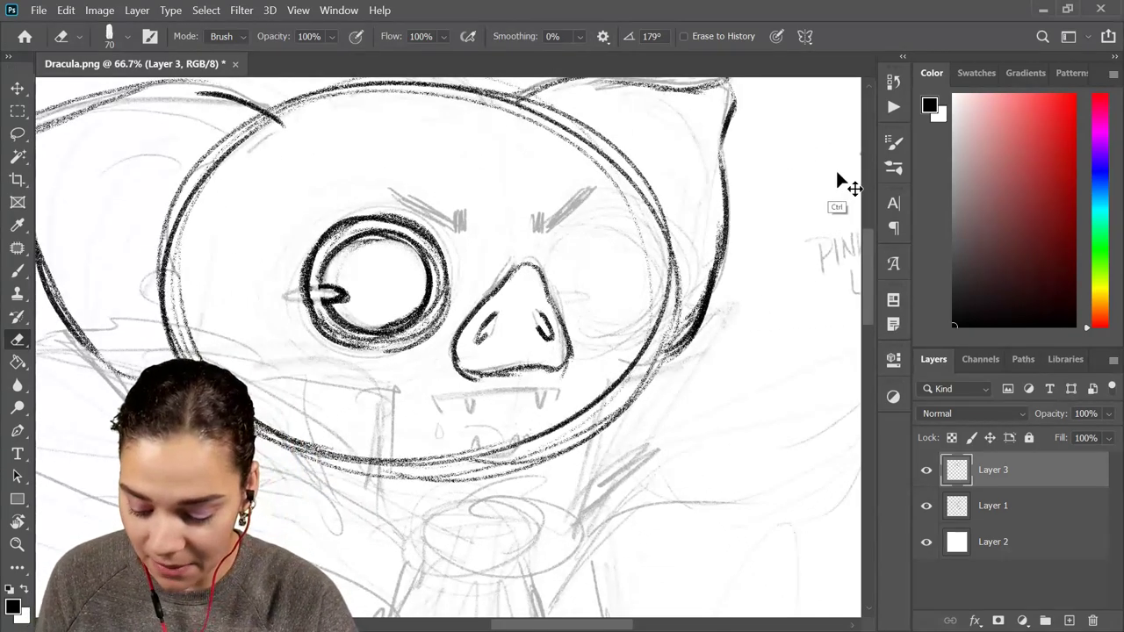
key(l)
mouse_move(462, 255)
mouse_down()
mouse_move(450, 365)
mouse_move(394, 183)
mouse_move(474, 235)
mouse_up()
key(ctrl+j)
key(ctrl+t)
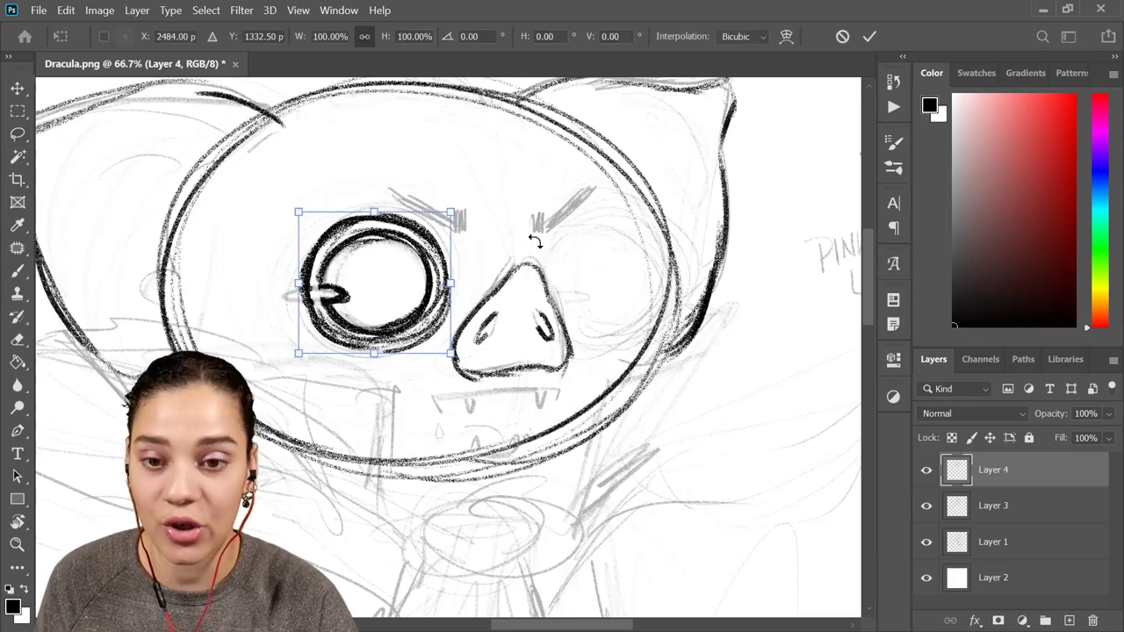
drag(363, 302, 607, 297)
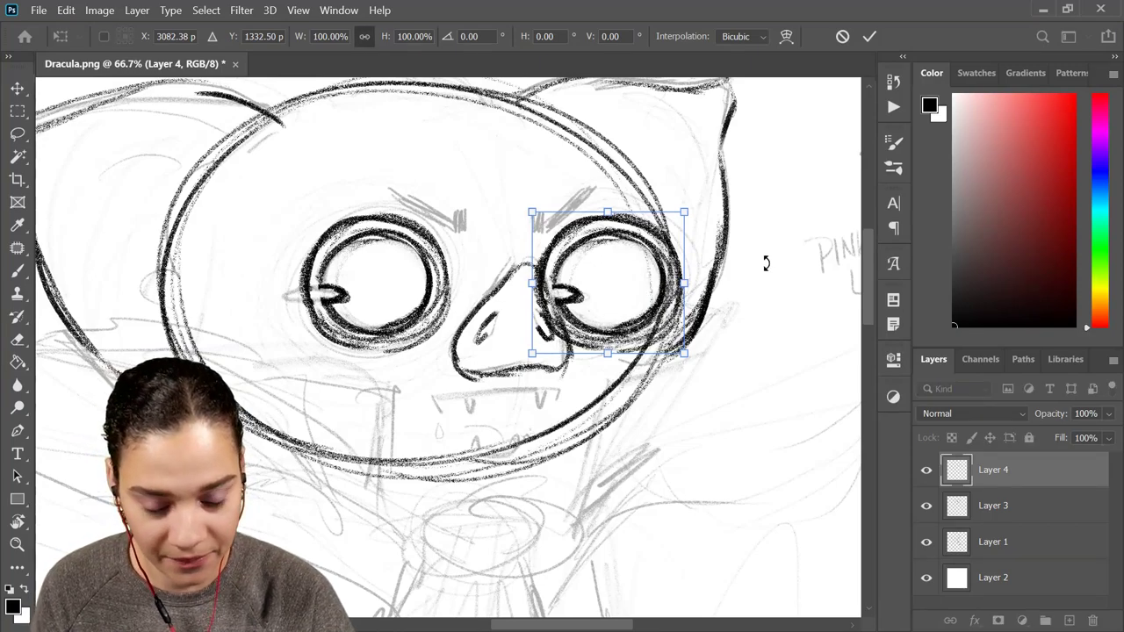
key(Return)
Erase the part of the copied right eye that overlaps the nose
key(r)
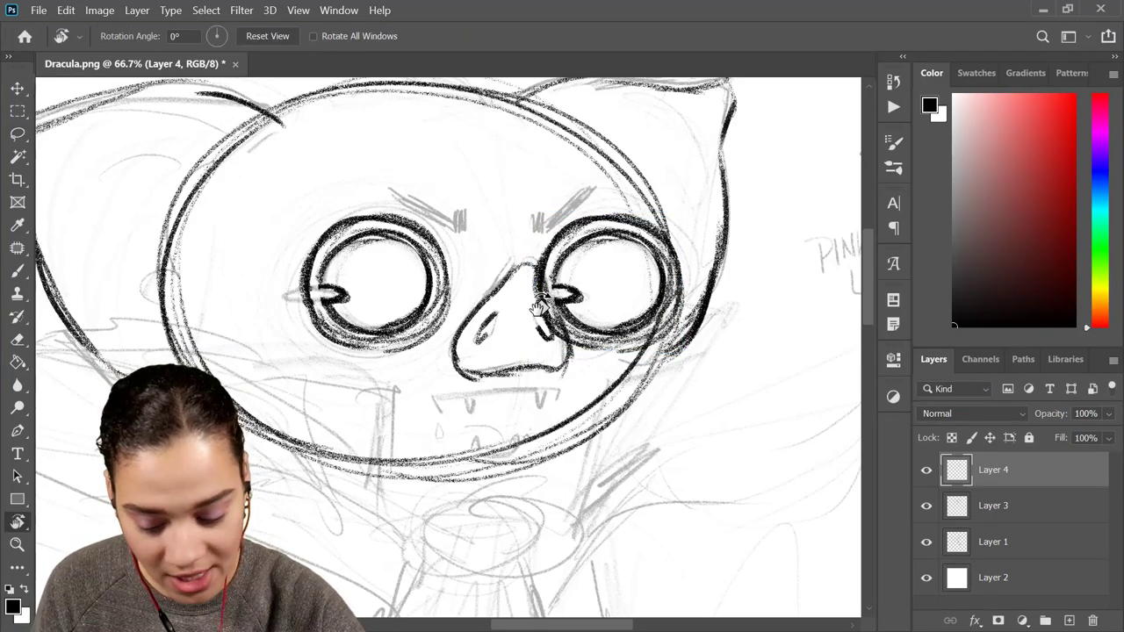
key(e)
mouse_move(537, 314)
mouse_down()
mouse_move(556, 348)
mouse_move(540, 289)
mouse_move(563, 351)
mouse_up()
scroll(607, 356, down, 1)
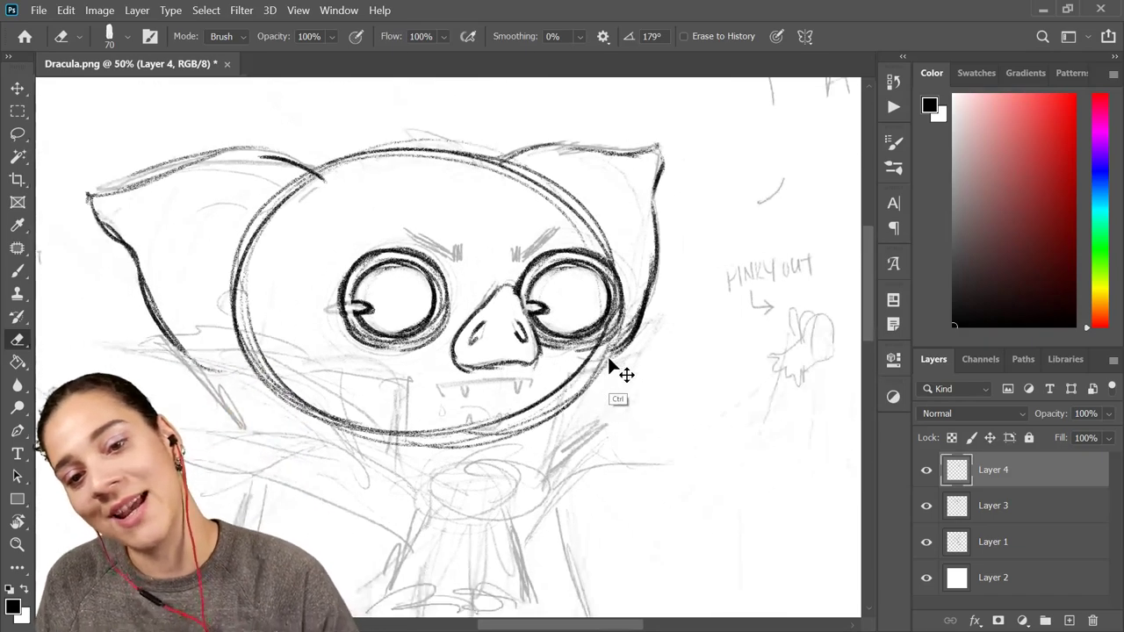
scroll(608, 356, down, 2)
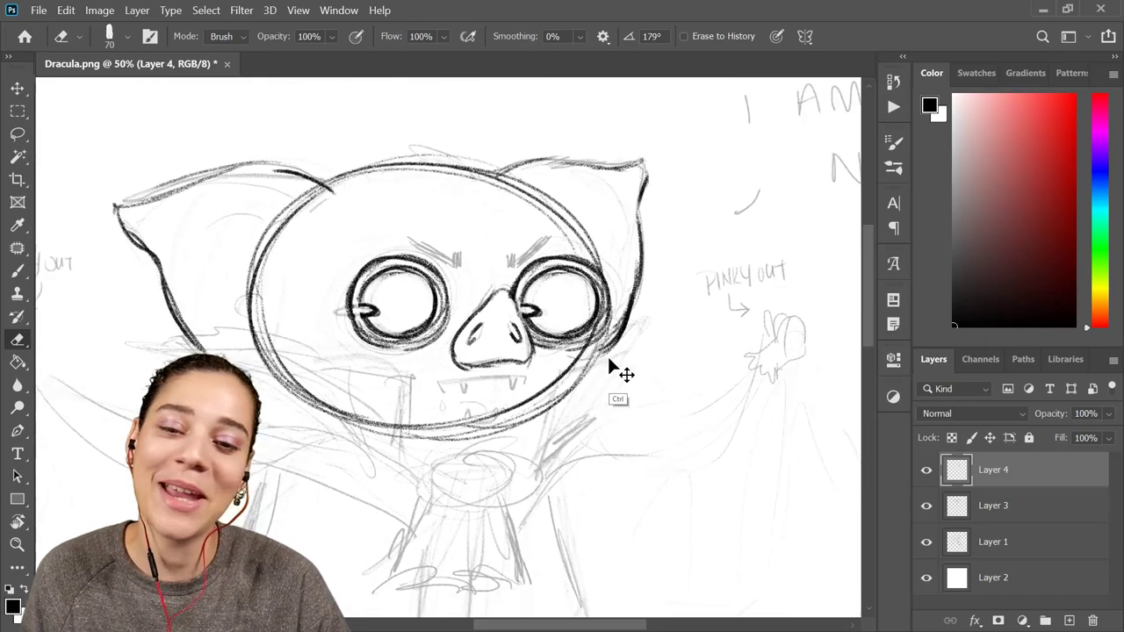
scroll(608, 357, up, 3)
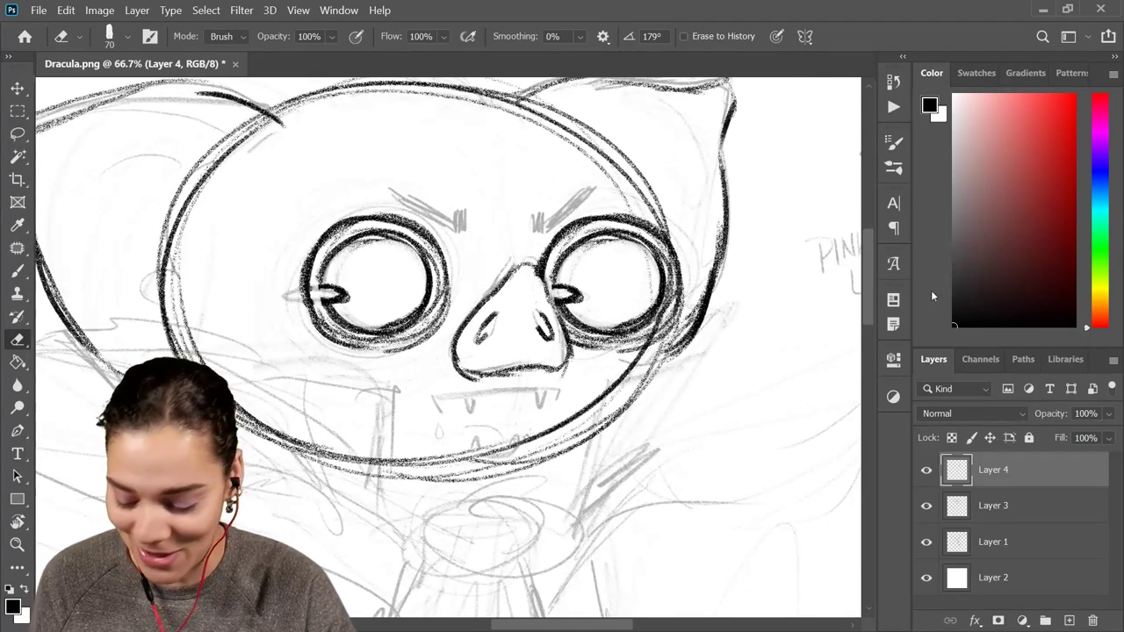
Ink the collar's upper edge below the right ear and a line running down from it toward the neck
key(b)
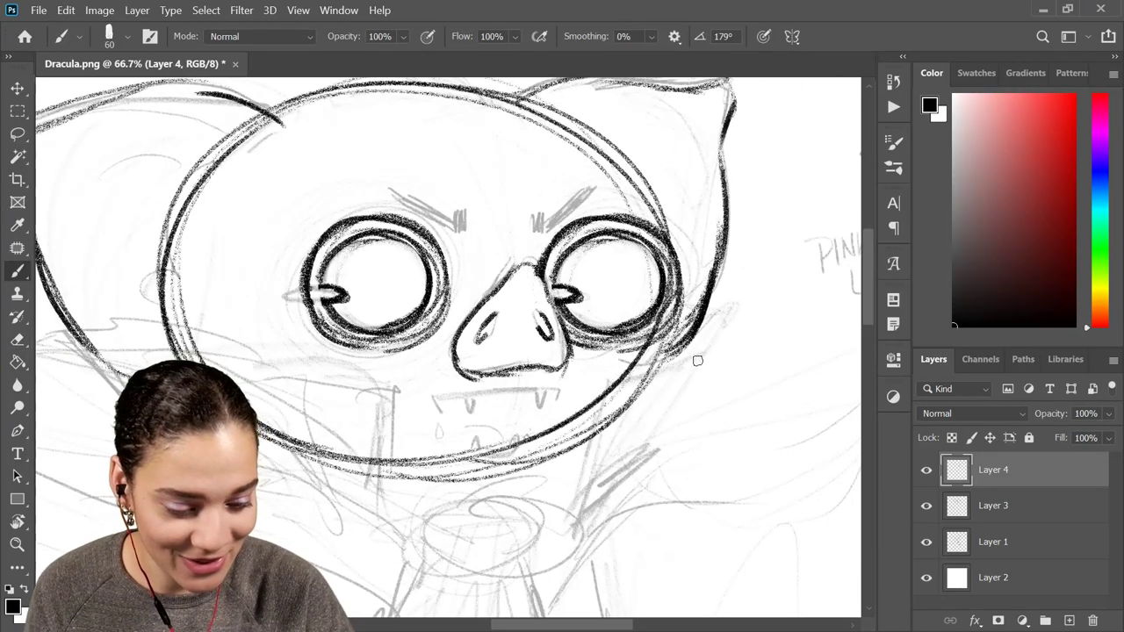
mouse_move(704, 357)
mouse_down()
mouse_move(617, 377)
mouse_move(580, 504)
mouse_up()
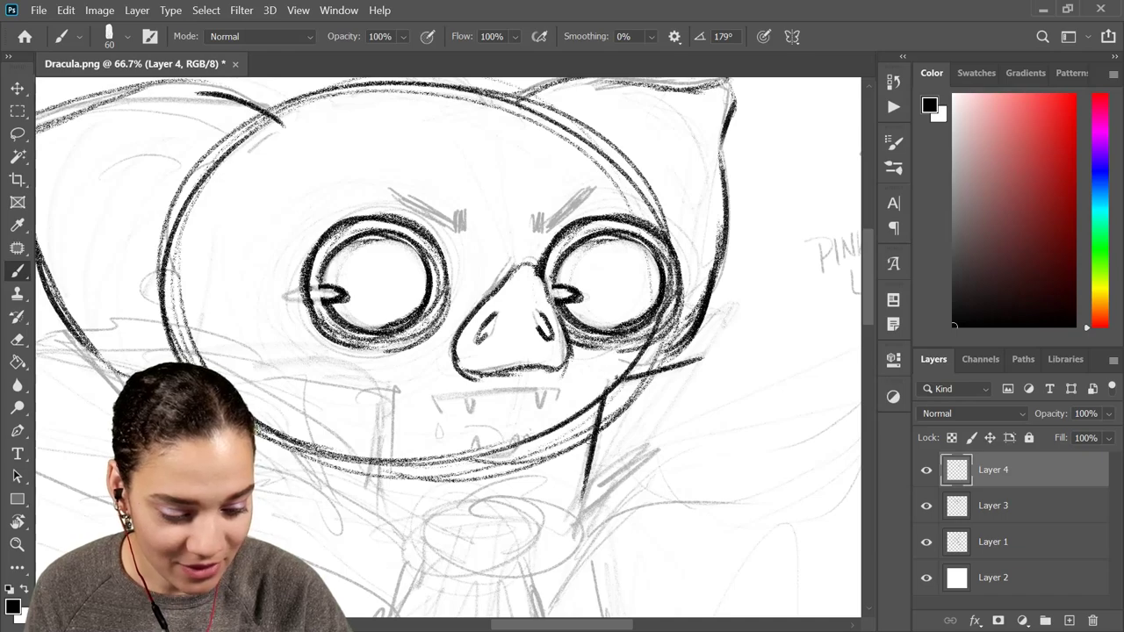
drag(600, 389, 583, 475)
mouse_move(695, 355)
mouse_down()
mouse_move(609, 379)
mouse_move(719, 331)
mouse_move(731, 314)
mouse_up()
mouse_move(648, 372)
mouse_down()
mouse_move(729, 315)
mouse_move(709, 340)
mouse_up()
key(ctrl+z)
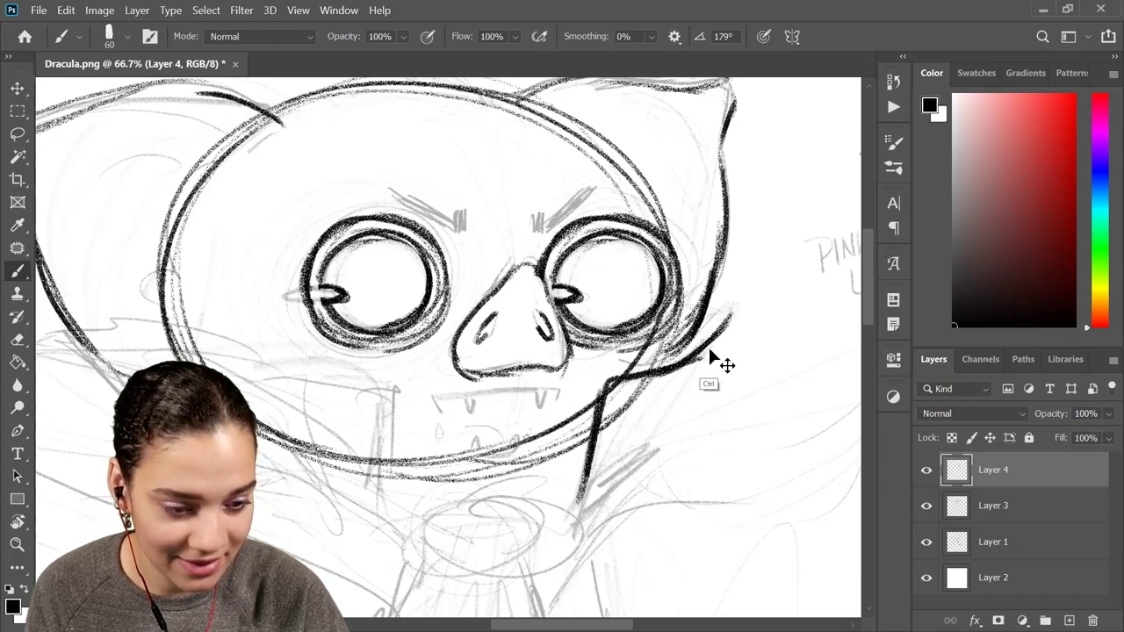
Undo the neck line and collar tip strokes, and redraw the collar's pointed tip below the right ear
key(ctrl+z)
key(ctrl+z)
key(ctrl+z)
key(ctrl+z)
key(ctrl+z)
key(ctrl+z)
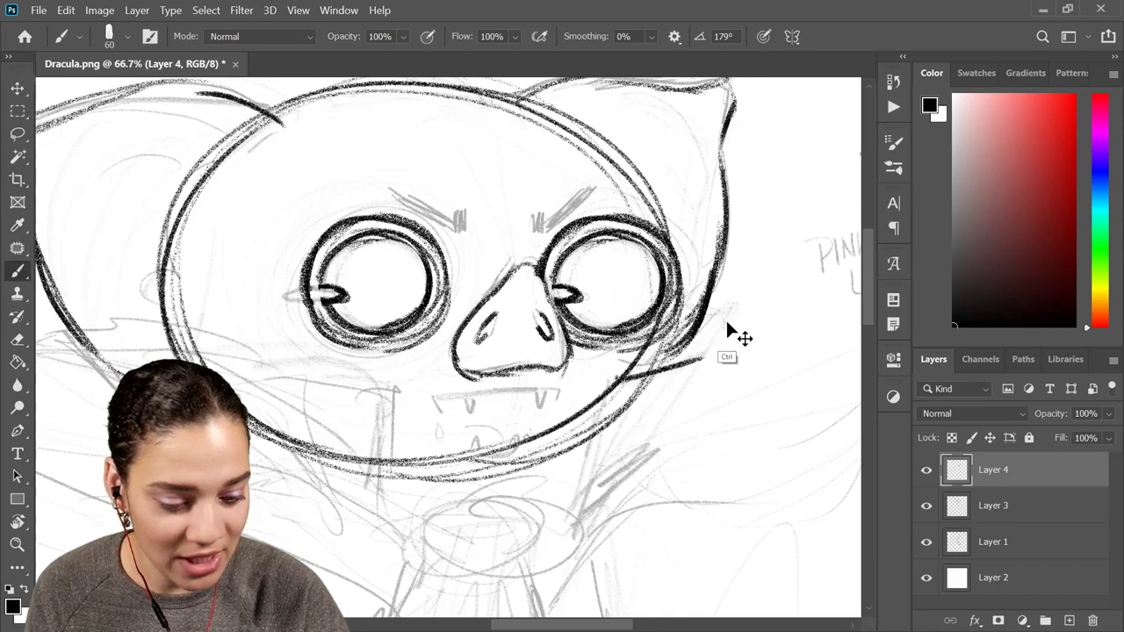
key(ctrl+z)
key(ctrl+z)
mouse_move(736, 305)
mouse_down()
mouse_move(687, 355)
mouse_move(635, 380)
mouse_up()
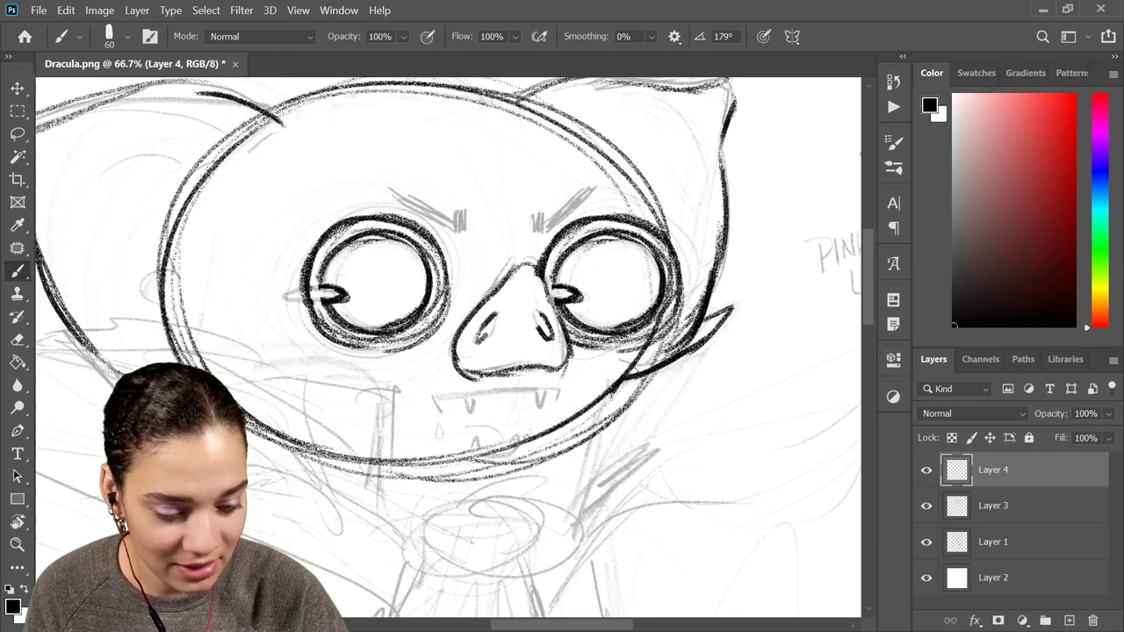
Ink the right collar's inner edge down to the neck, merge the layer into Layer 3 and erase the head outline behind the collar
mouse_move(643, 371)
mouse_down()
mouse_move(608, 384)
mouse_move(588, 479)
mouse_up()
drag(603, 406, 575, 502)
key(e)
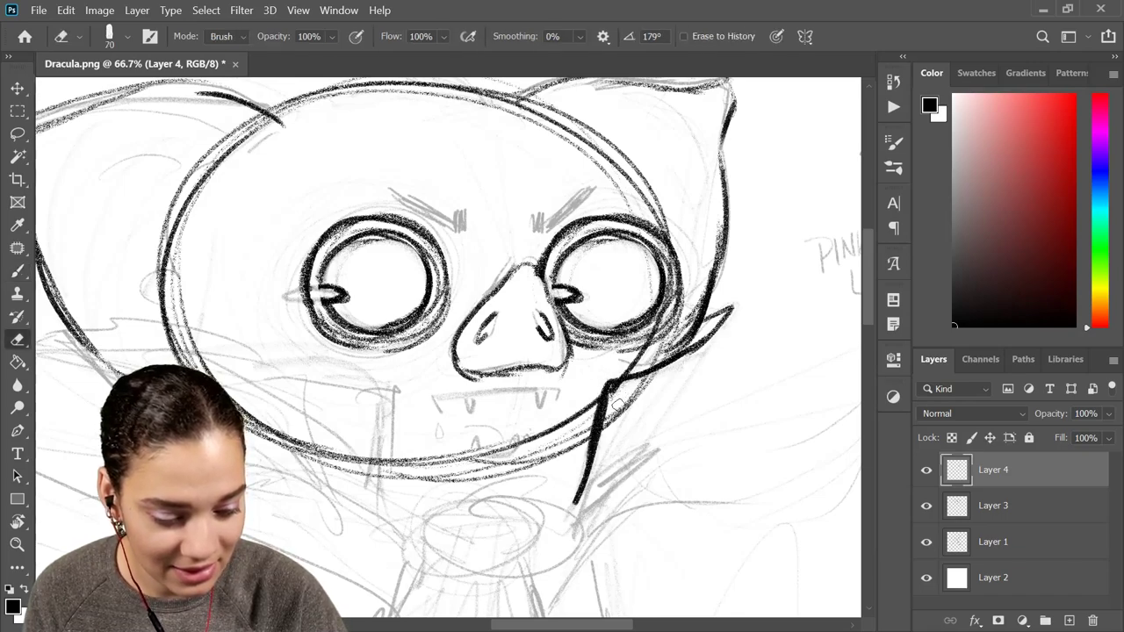
key(Delete)
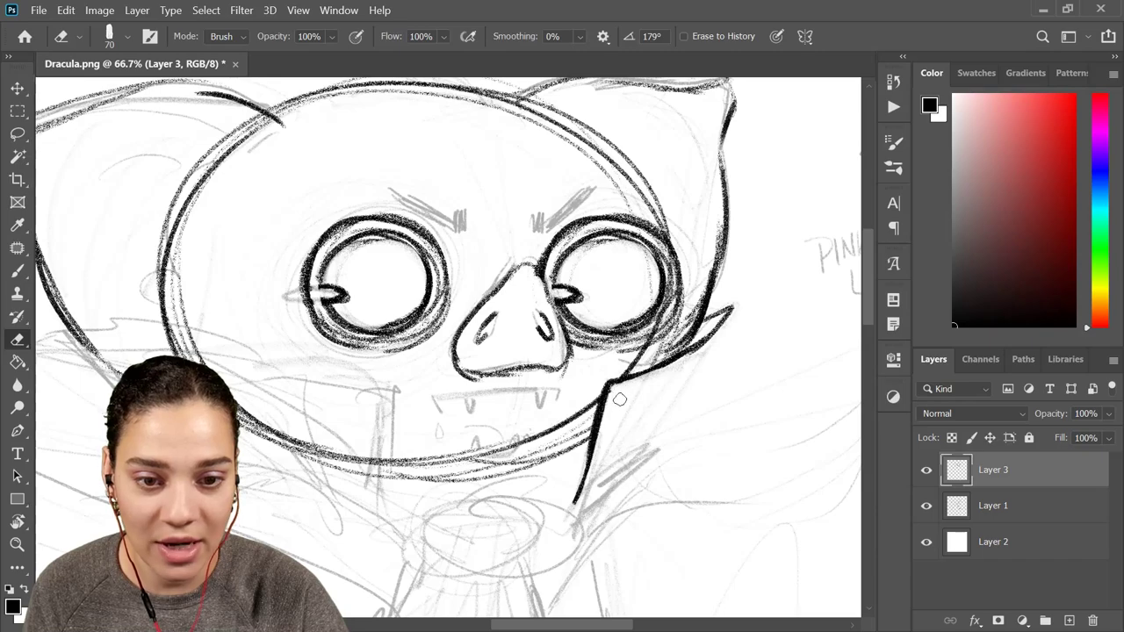
Ink the right collar's outer edge from its pointed tip curving down toward the neck
key(b)
mouse_move(728, 313)
mouse_down()
mouse_move(621, 480)
mouse_move(648, 434)
mouse_up()
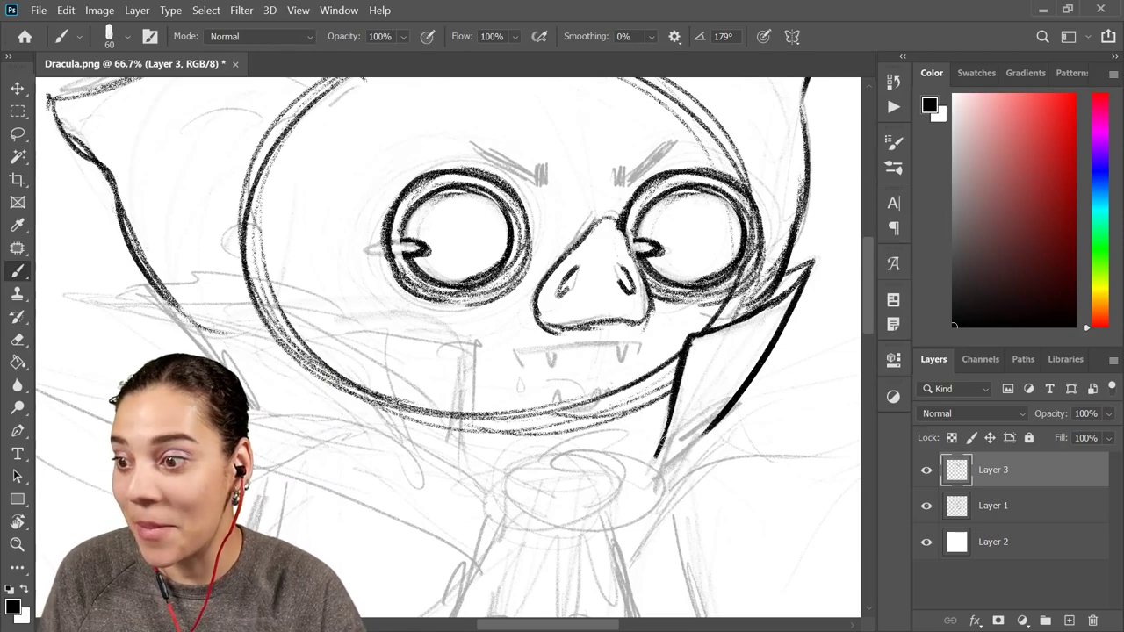
key(ctrl+minus)
key(ctrl+minus)
key(ctrl+plus)
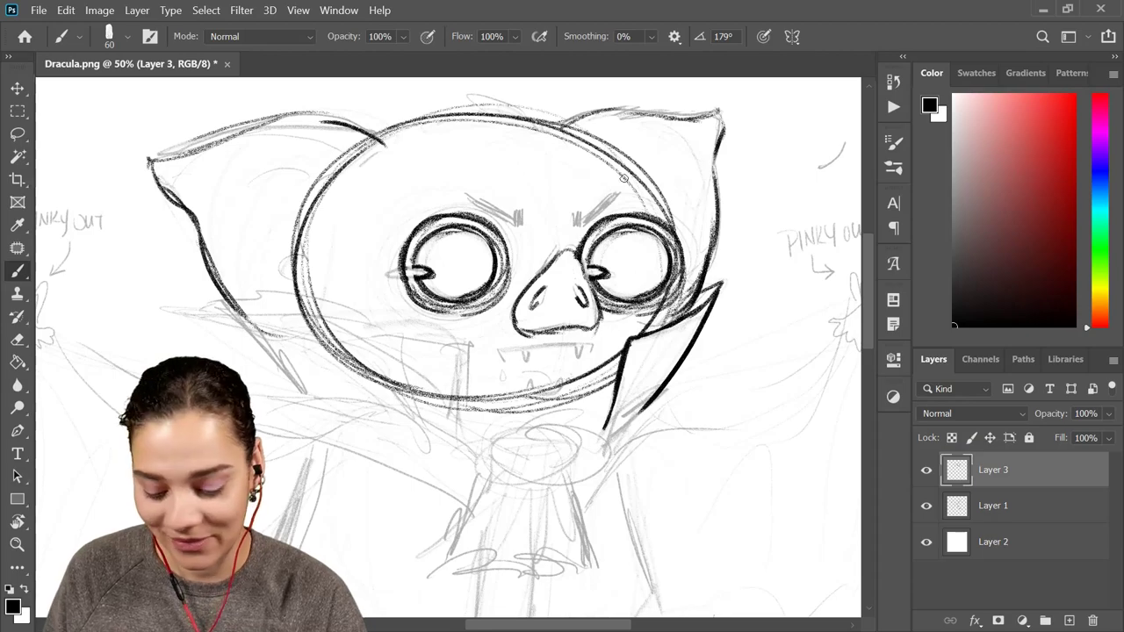
key(ctrl+plus)
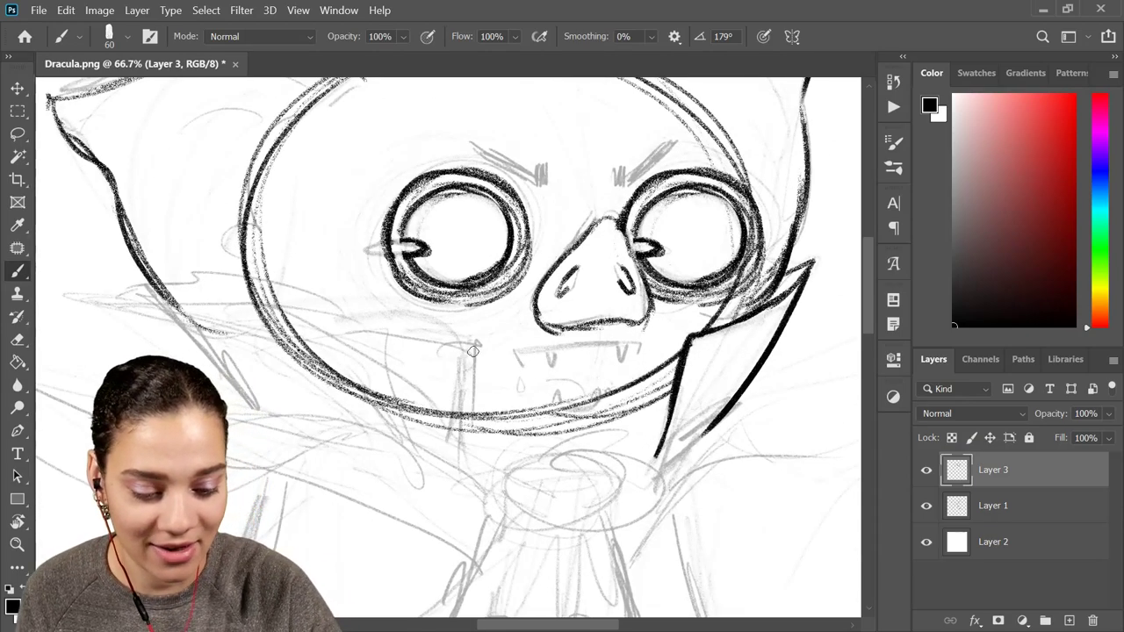
Ink the left collar's upper edge from its front corner below the left eye out to the pointed tip beyond the ear
mouse_move(472, 351)
mouse_down()
mouse_move(279, 299)
mouse_move(101, 304)
mouse_up()
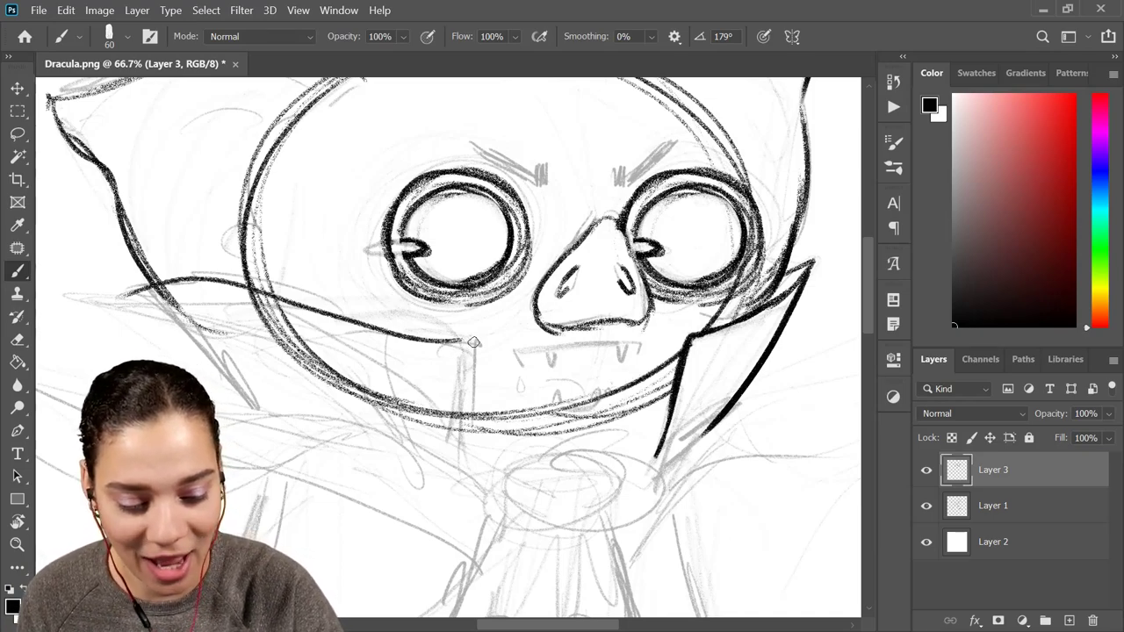
drag(474, 343, 310, 334)
mouse_move(472, 340)
mouse_down()
mouse_move(212, 293)
mouse_move(98, 287)
mouse_move(198, 285)
mouse_move(363, 306)
mouse_move(92, 293)
mouse_move(220, 299)
mouse_up()
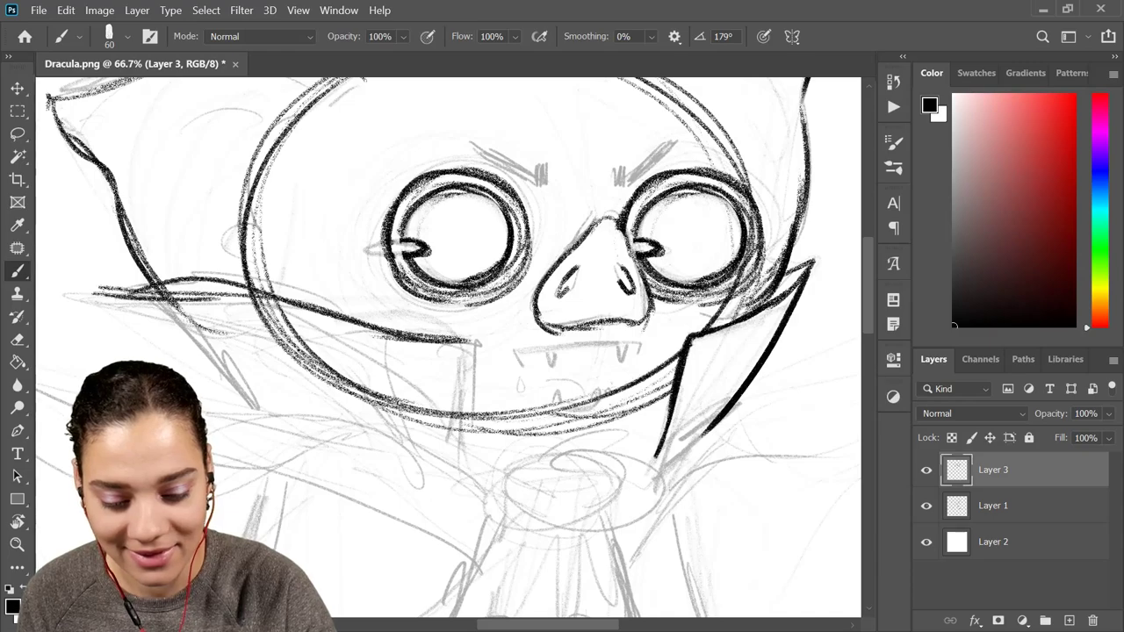
mouse_move(138, 285)
mouse_down()
mouse_move(104, 290)
mouse_move(226, 282)
mouse_move(199, 314)
mouse_up()
Erase the left ear and head outlines that cross over and below the left collar's upper edge
key(e)
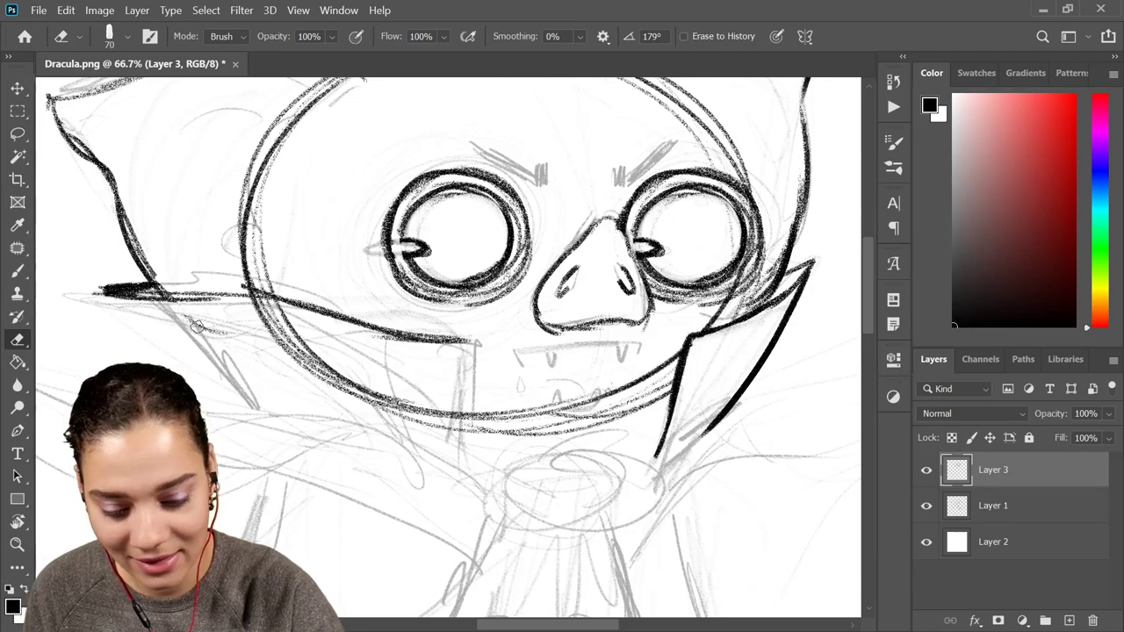
mouse_move(279, 324)
mouse_down()
mouse_move(254, 306)
mouse_move(337, 382)
mouse_move(303, 338)
mouse_move(288, 353)
mouse_up()
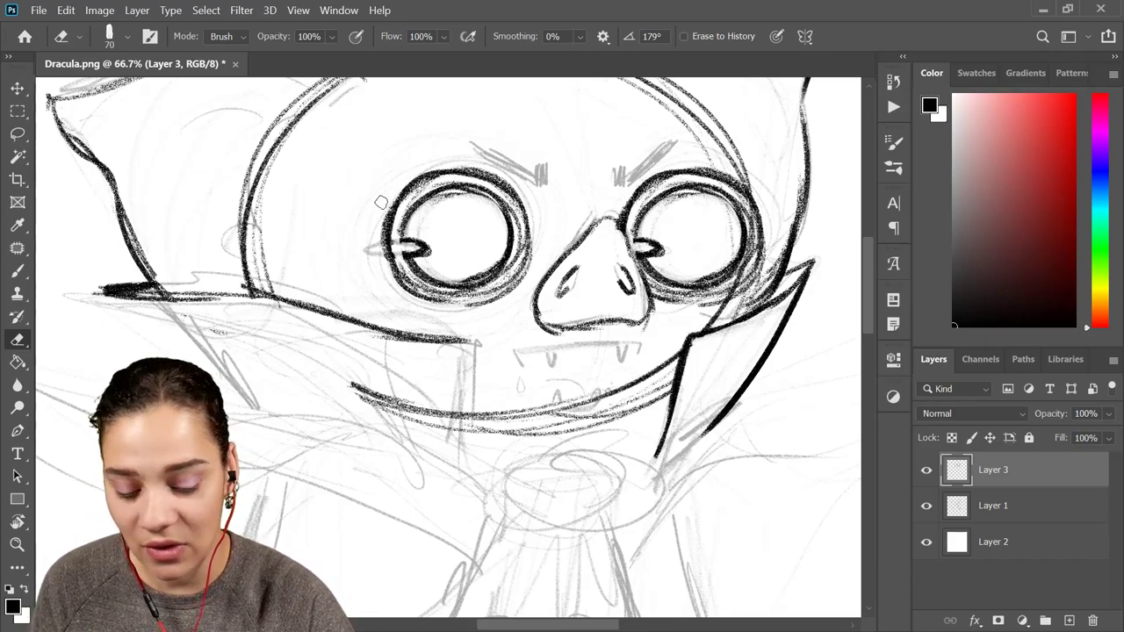
mouse_move(355, 385)
mouse_down()
mouse_move(391, 416)
mouse_move(396, 371)
mouse_move(429, 444)
mouse_move(438, 380)
mouse_move(463, 452)
mouse_move(465, 413)
mouse_up()
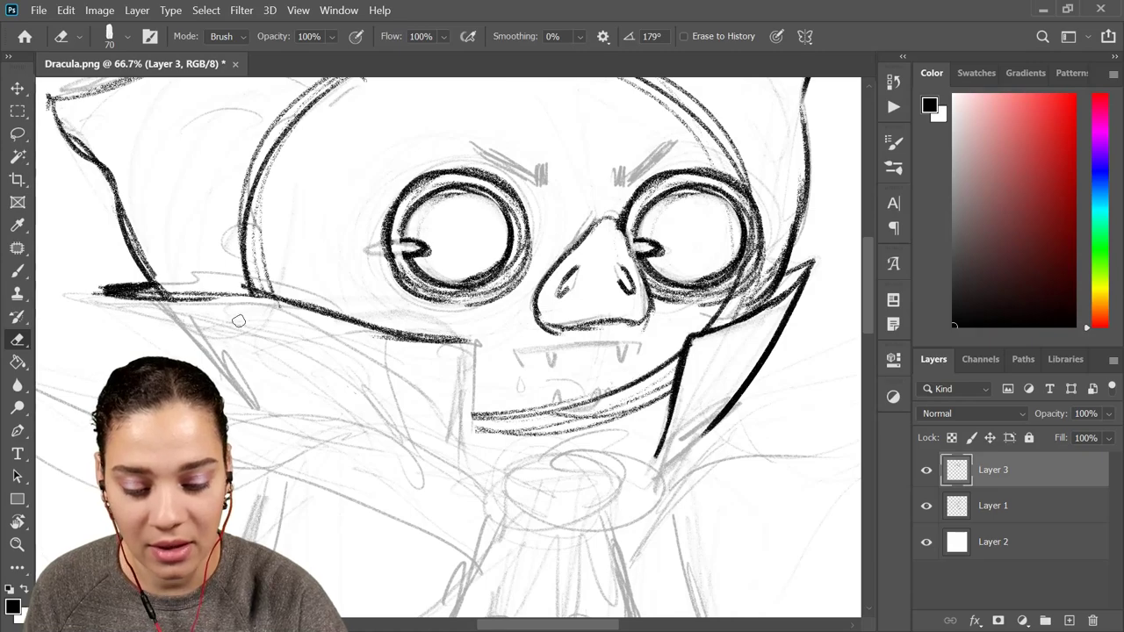
Ink the left collar's front edge down to the neck and thicken the lower ends of both collar edges
key(b)
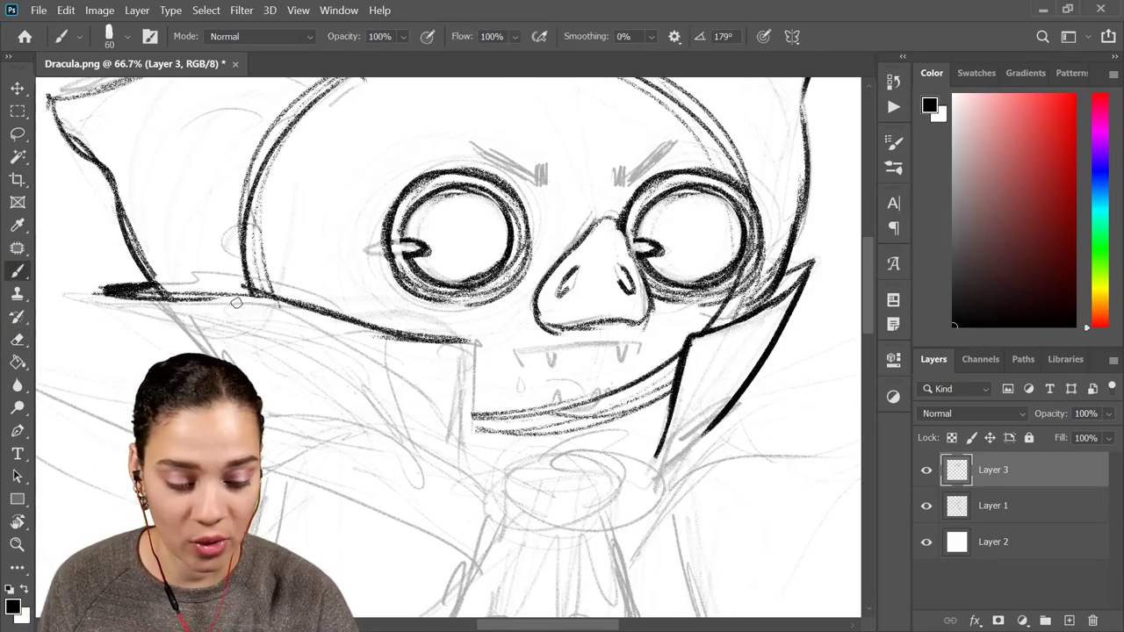
drag(473, 347, 473, 455)
drag(475, 353, 478, 458)
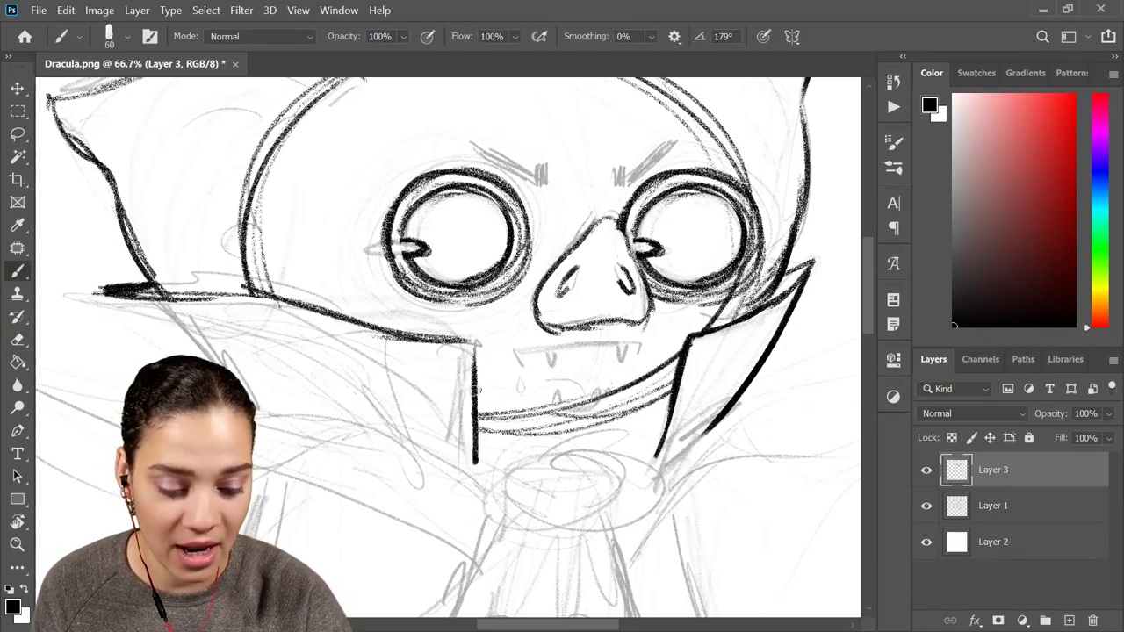
drag(477, 408, 483, 484)
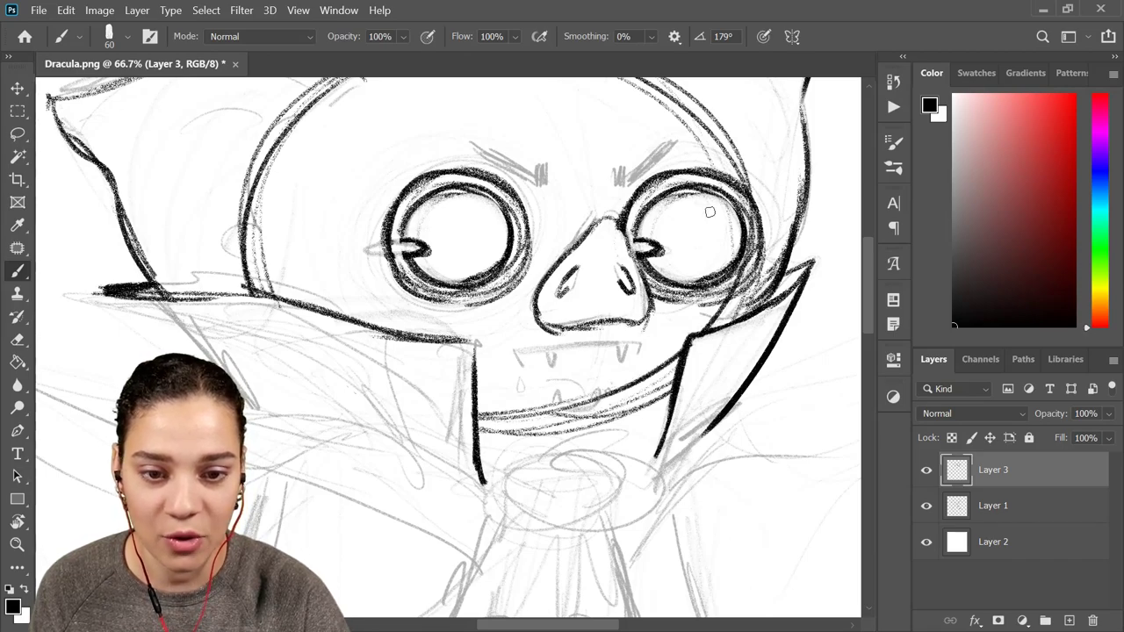
drag(667, 423, 652, 476)
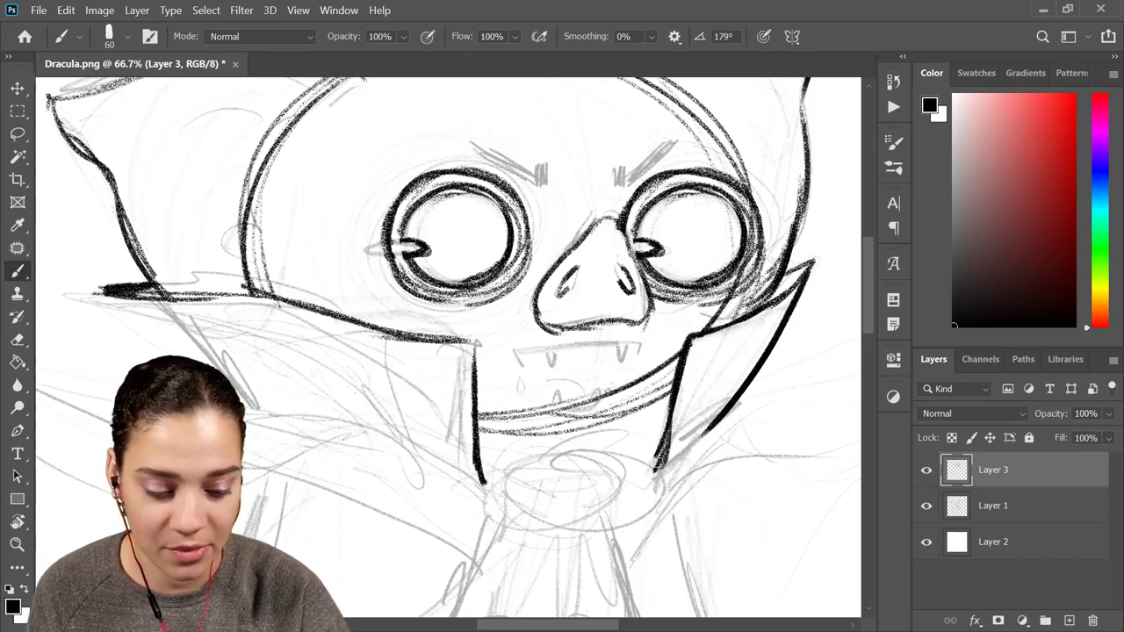
drag(478, 440, 488, 483)
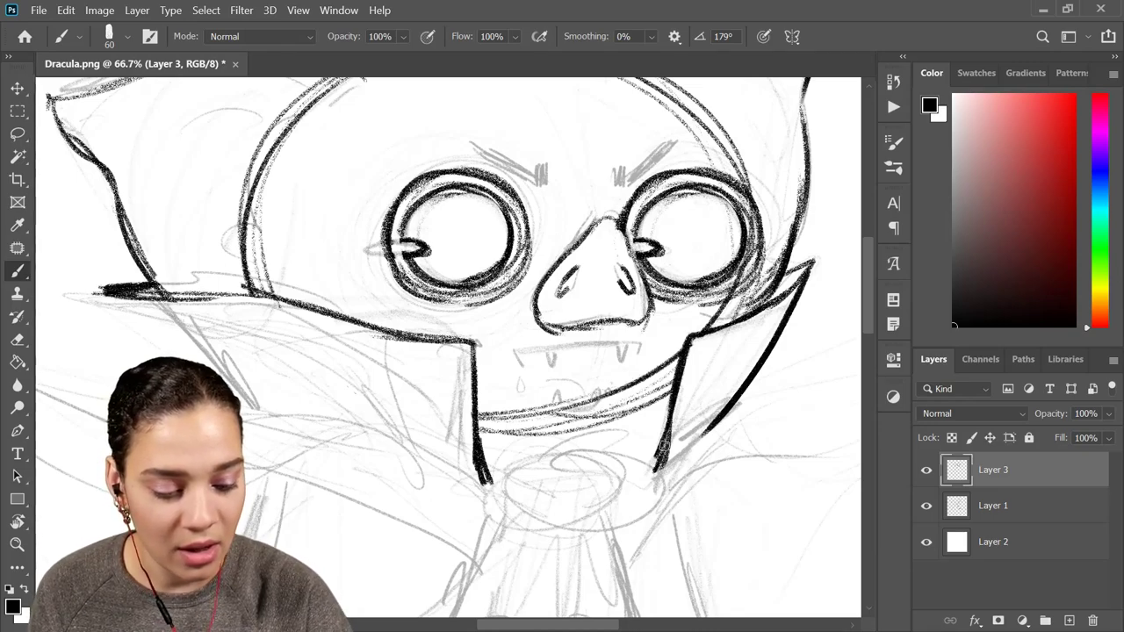
key(ctrl+minus)
key(ctrl+minus)
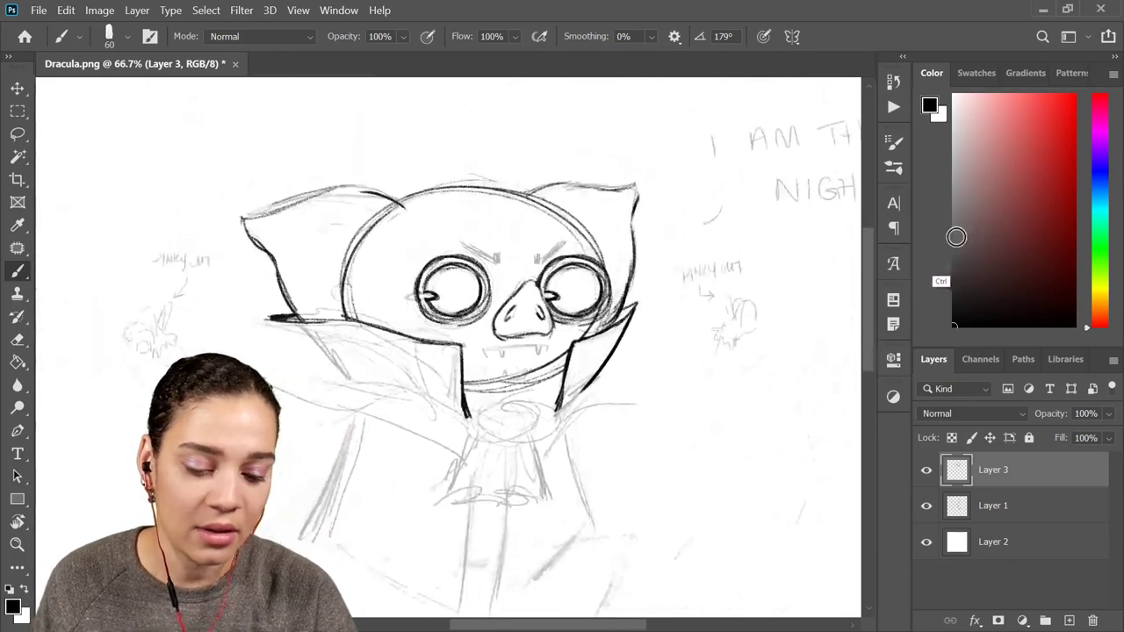
key(ctrl+plus)
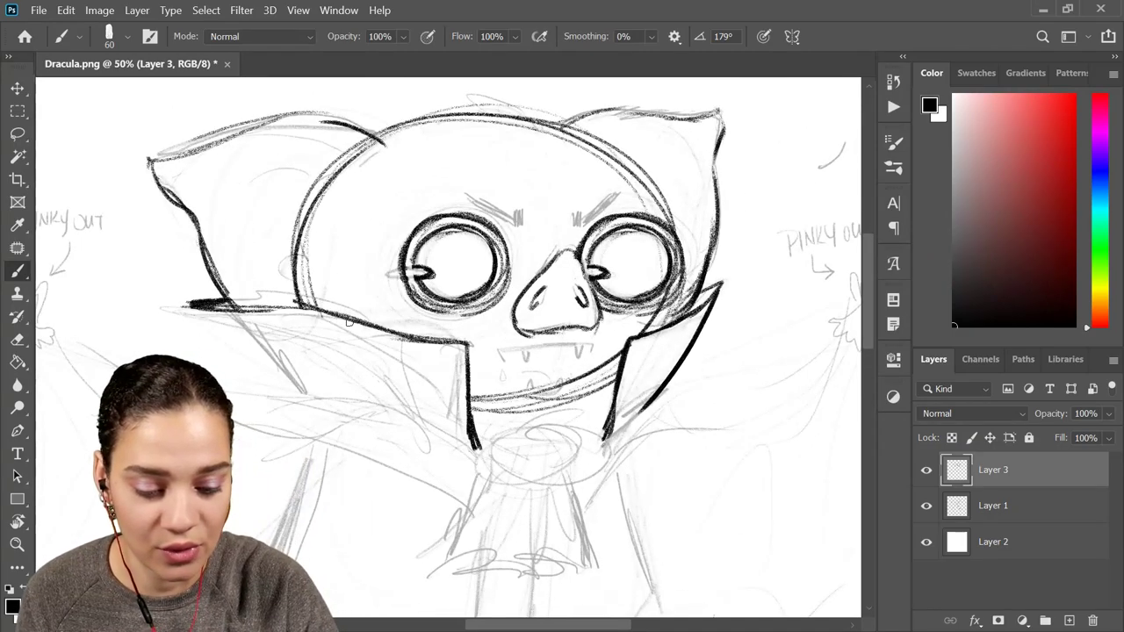
drag(348, 323, 235, 307)
mouse_move(330, 313)
mouse_down()
mouse_move(250, 308)
mouse_move(337, 317)
mouse_up()
key(ctrl+z)
key(ctrl+z)
key(ctrl+z)
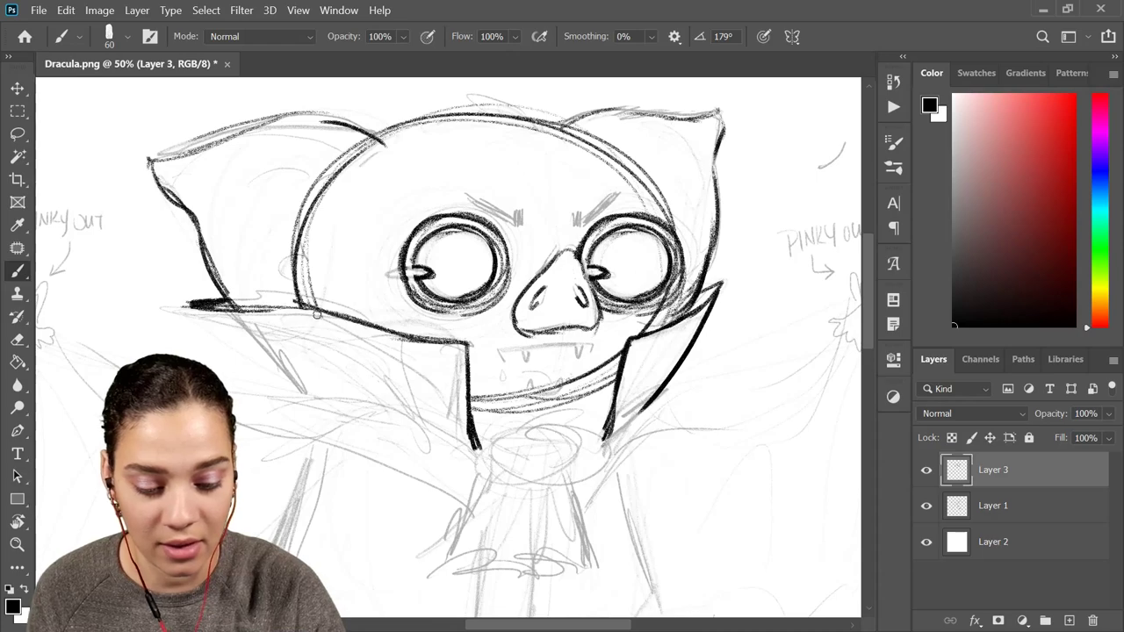
Thicken the left collar's upper edge between the ear and the head outline
mouse_move(242, 310)
mouse_down()
mouse_move(323, 311)
mouse_move(252, 309)
mouse_up()
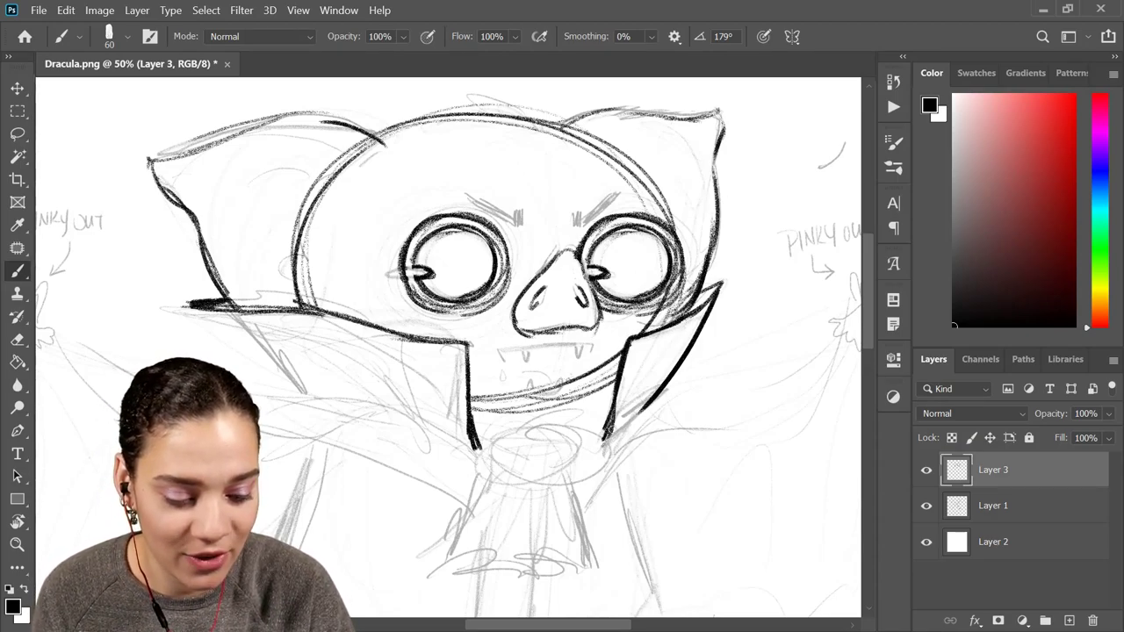
Erase the chin outline between the two collar edges below the mouth
drag(697, 447, 710, 342)
key(e)
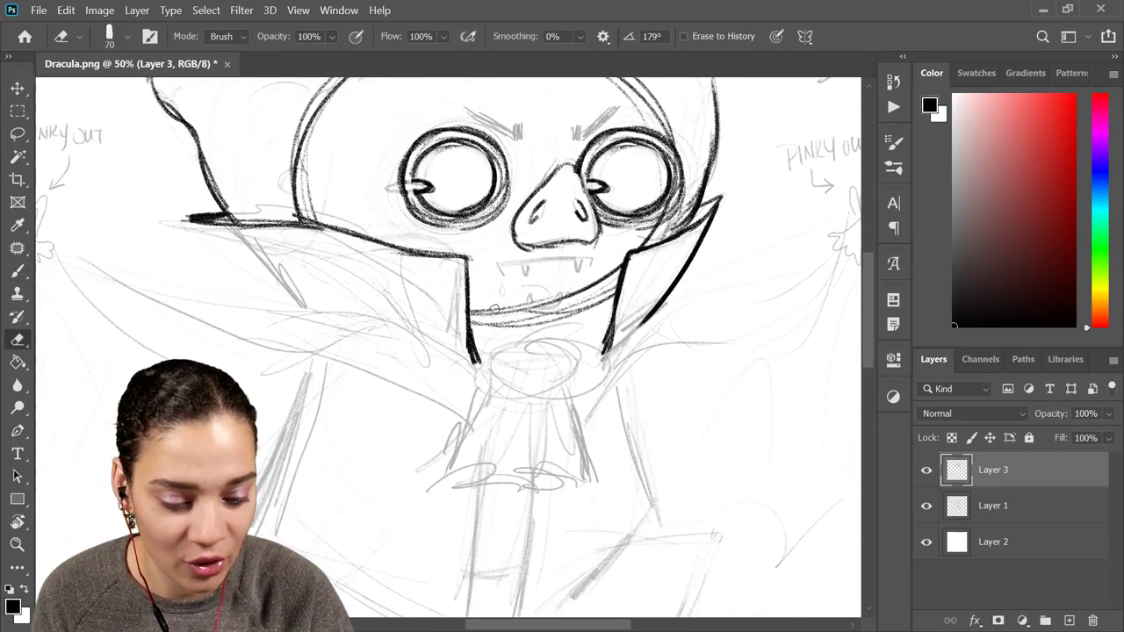
mouse_move(487, 307)
mouse_down()
mouse_move(544, 303)
mouse_move(612, 270)
mouse_move(553, 314)
mouse_move(521, 316)
mouse_move(542, 313)
mouse_up()
mouse_move(609, 270)
mouse_down()
mouse_move(573, 319)
mouse_move(608, 286)
mouse_move(607, 312)
mouse_move(618, 265)
mouse_move(581, 309)
mouse_move(475, 313)
mouse_up()
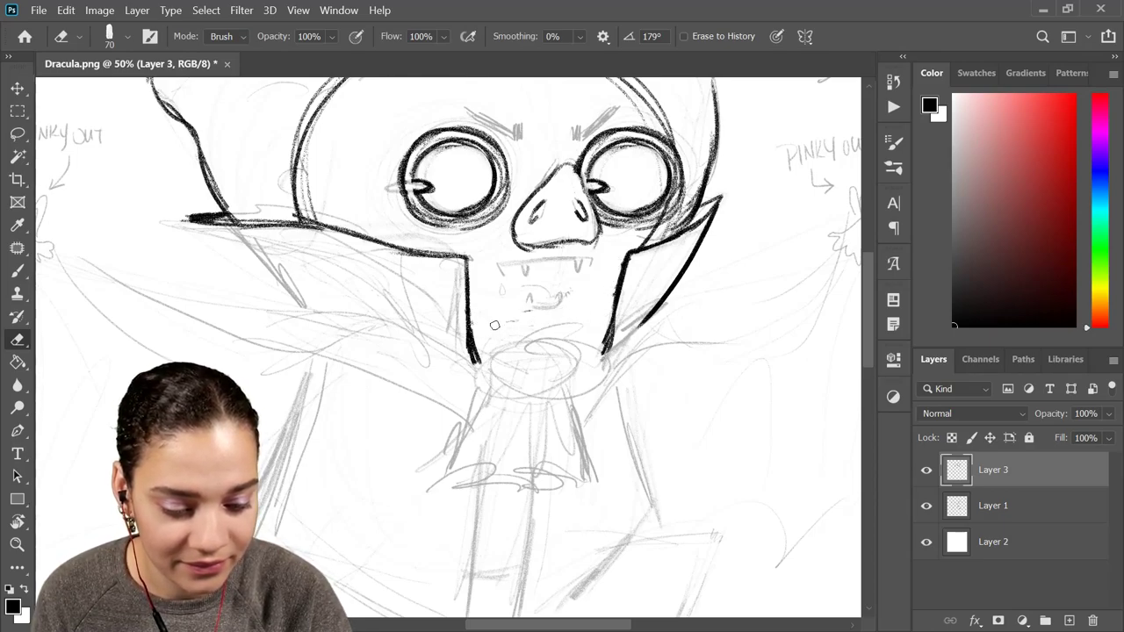
Examine the whole character's proportions, including how the ears sit against the head and collar
key(ctrl+minus)
key(ctrl+minus)
key(ctrl+minus)
key(ctrl+plus)
key(ctrl+plus)
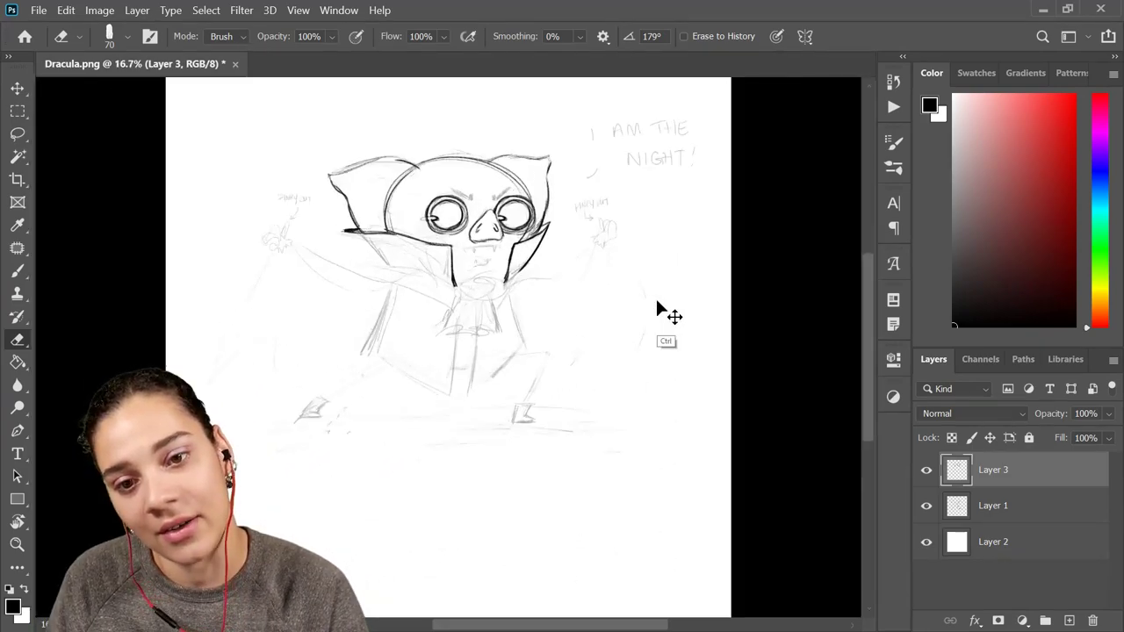
drag(672, 301, 642, 446)
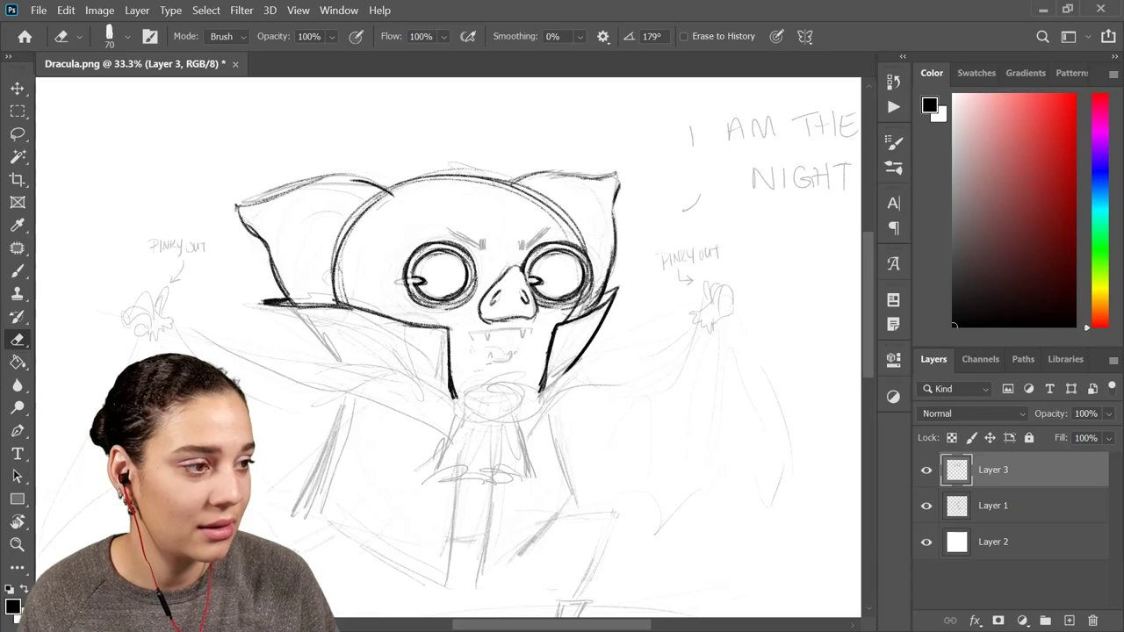
key(ctrl+plus)
drag(677, 261, 728, 376)
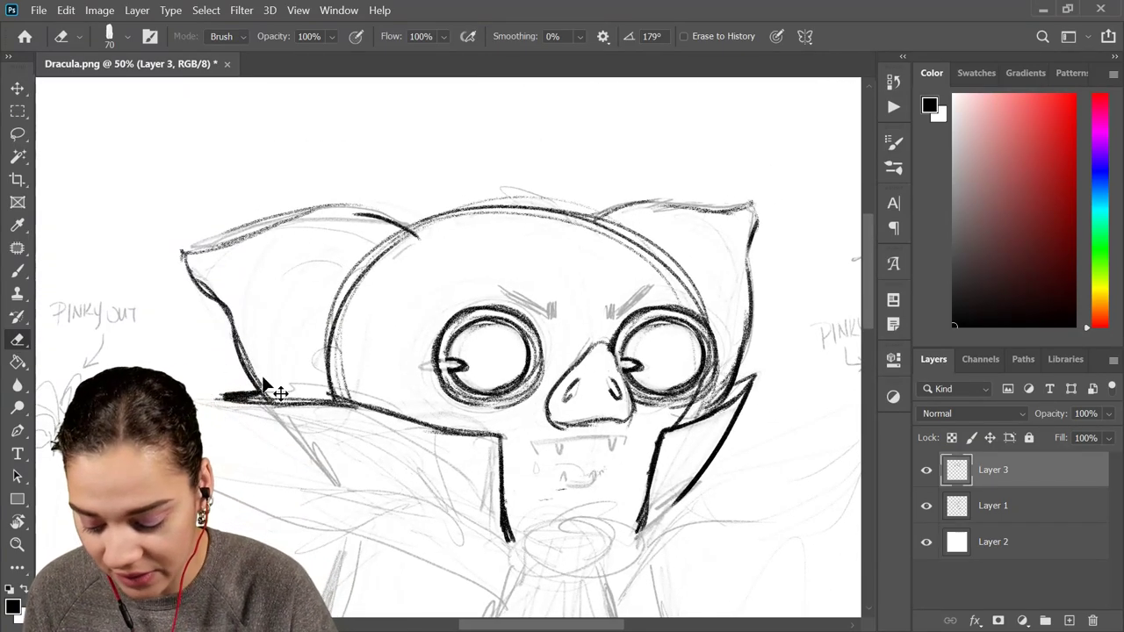
Draw taller, upright rounded left and right ears over the existing ones on a new layer
key(ctrl+shift+alt+n)
key(b)
drag(220, 303, 368, 154)
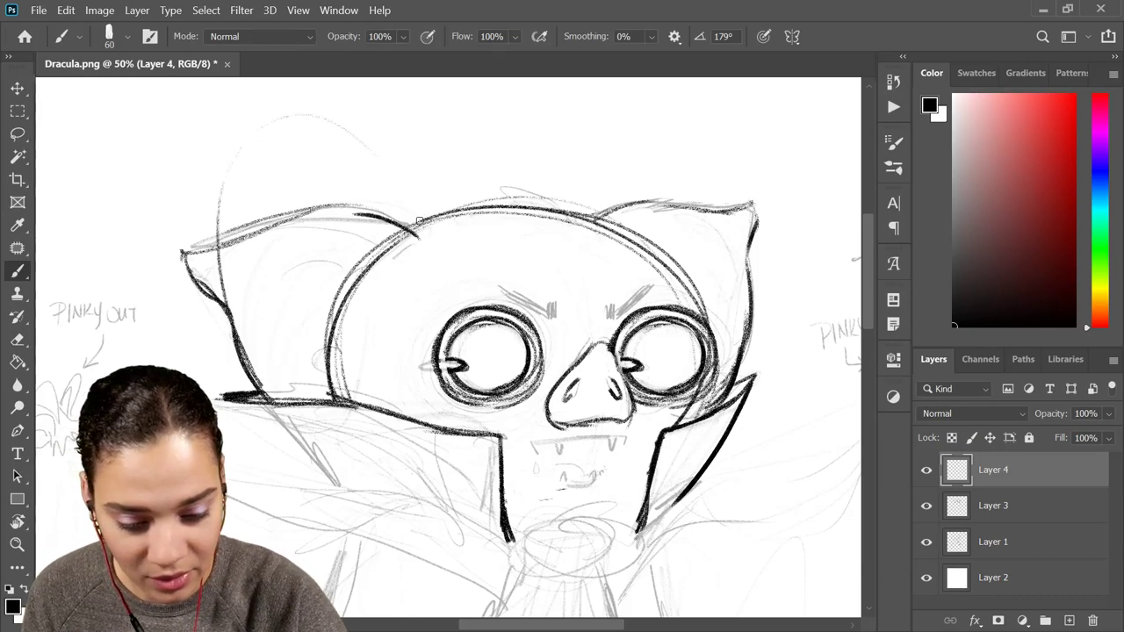
mouse_move(416, 226)
mouse_down()
mouse_move(230, 262)
mouse_move(235, 314)
mouse_move(349, 117)
mouse_move(378, 150)
mouse_move(235, 237)
mouse_up()
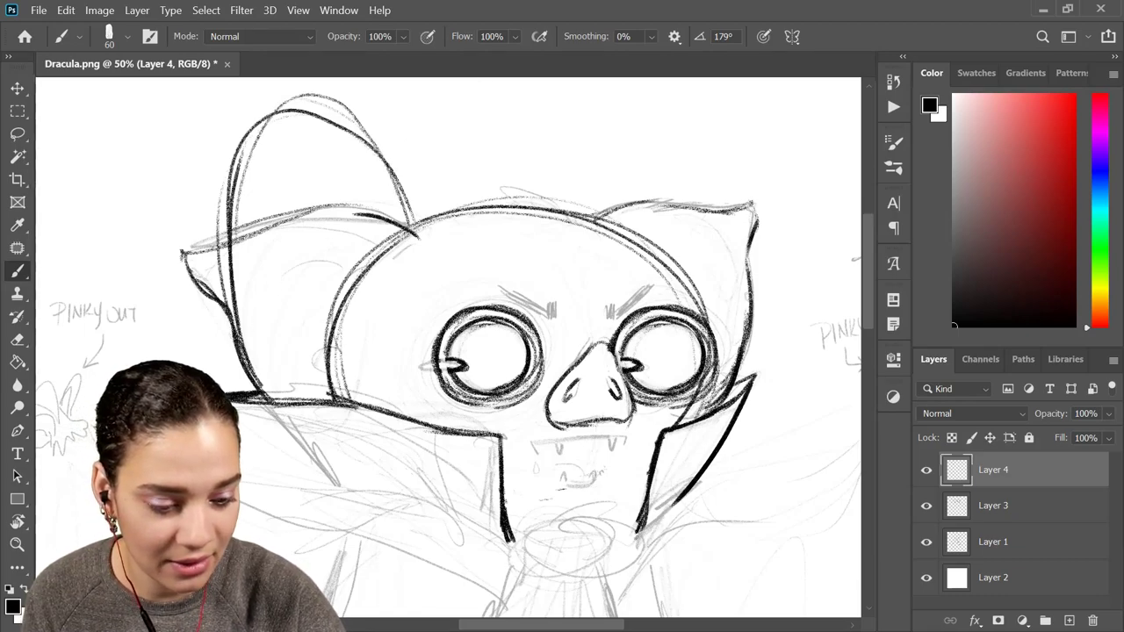
mouse_move(746, 316)
mouse_down()
mouse_move(604, 144)
mouse_move(588, 189)
mouse_up()
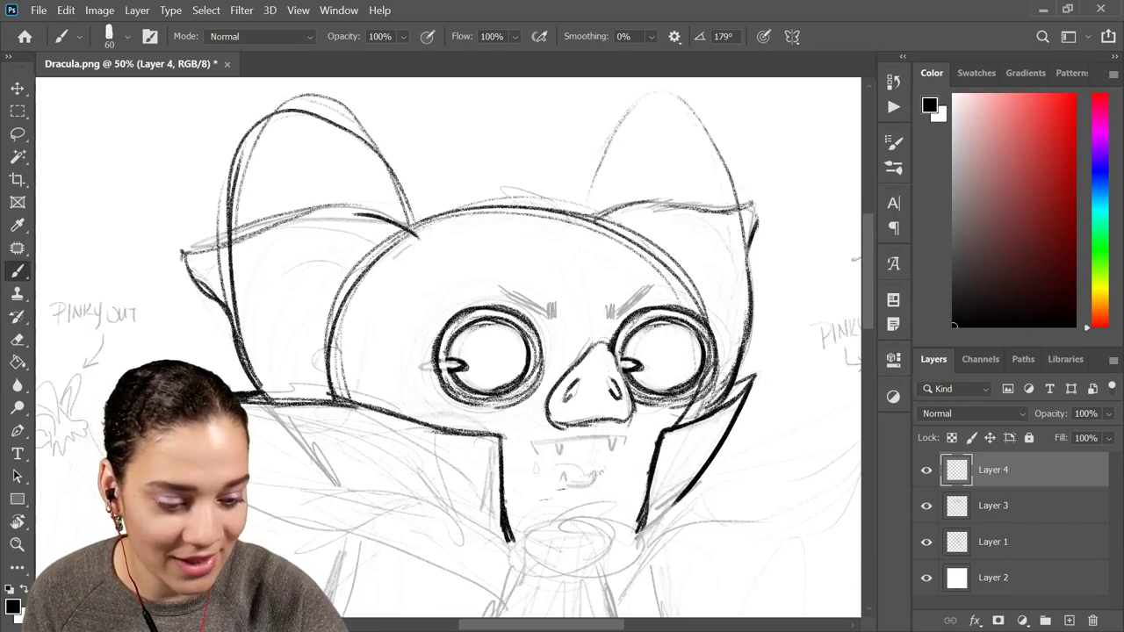
mouse_move(745, 323)
mouse_down()
mouse_move(683, 95)
mouse_move(588, 227)
mouse_move(645, 99)
mouse_move(734, 229)
mouse_move(731, 349)
mouse_up()
Merge the new ears into Layer 3 and erase the inked outlines of the old, wide ears
key(e)
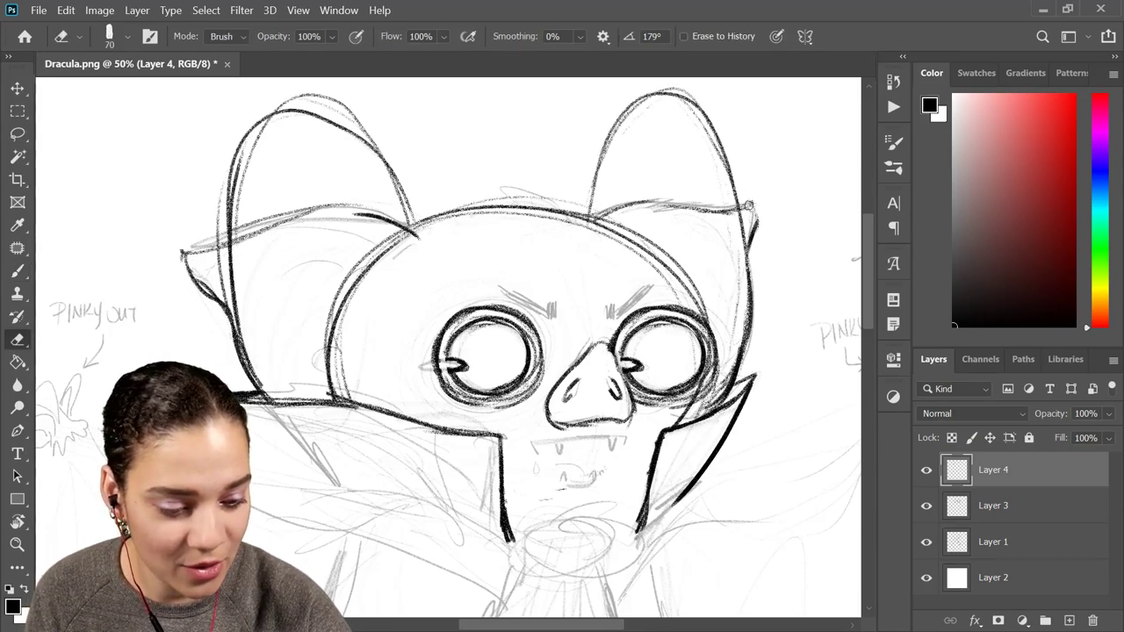
key(Delete)
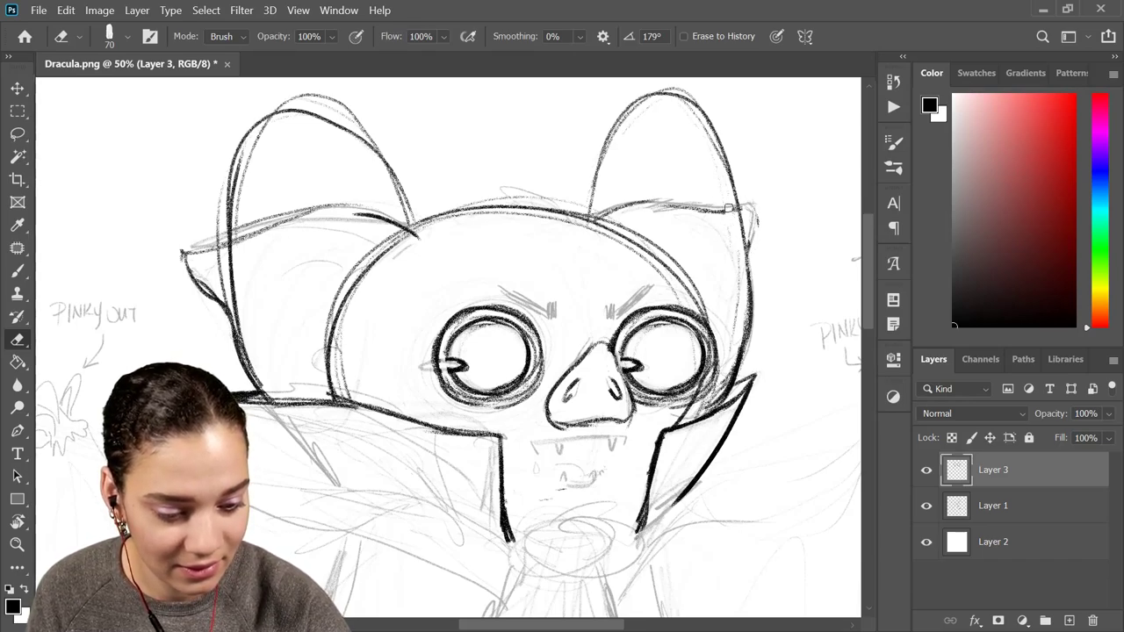
drag(728, 208, 603, 210)
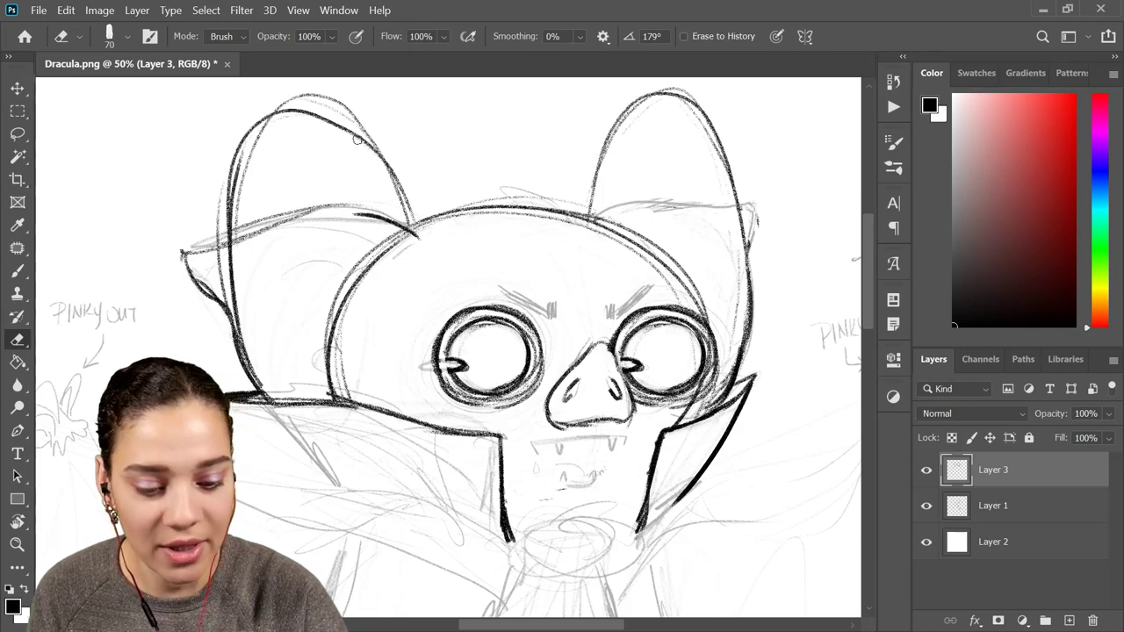
mouse_move(210, 239)
mouse_down()
mouse_move(214, 275)
mouse_move(196, 234)
mouse_move(201, 305)
mouse_move(178, 234)
mouse_up()
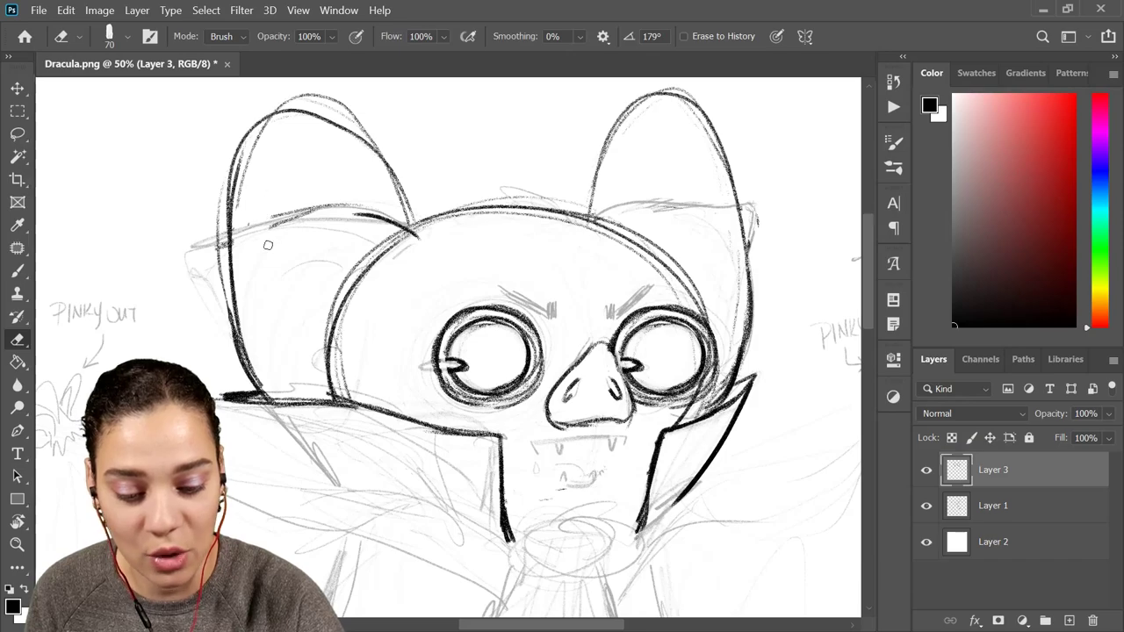
mouse_move(311, 209)
mouse_down()
mouse_move(338, 207)
mouse_move(292, 218)
mouse_move(392, 217)
mouse_move(341, 209)
mouse_up()
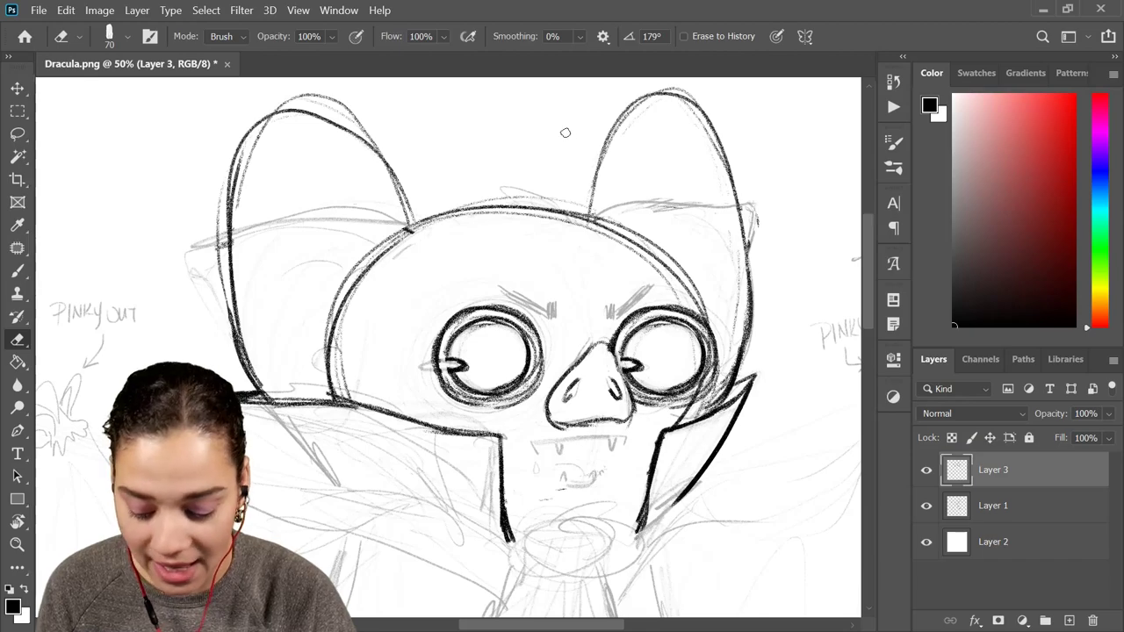
Go over both tall ears with extra brush strokes to reshape and strengthen their outlines
key(b)
drag(291, 94, 237, 325)
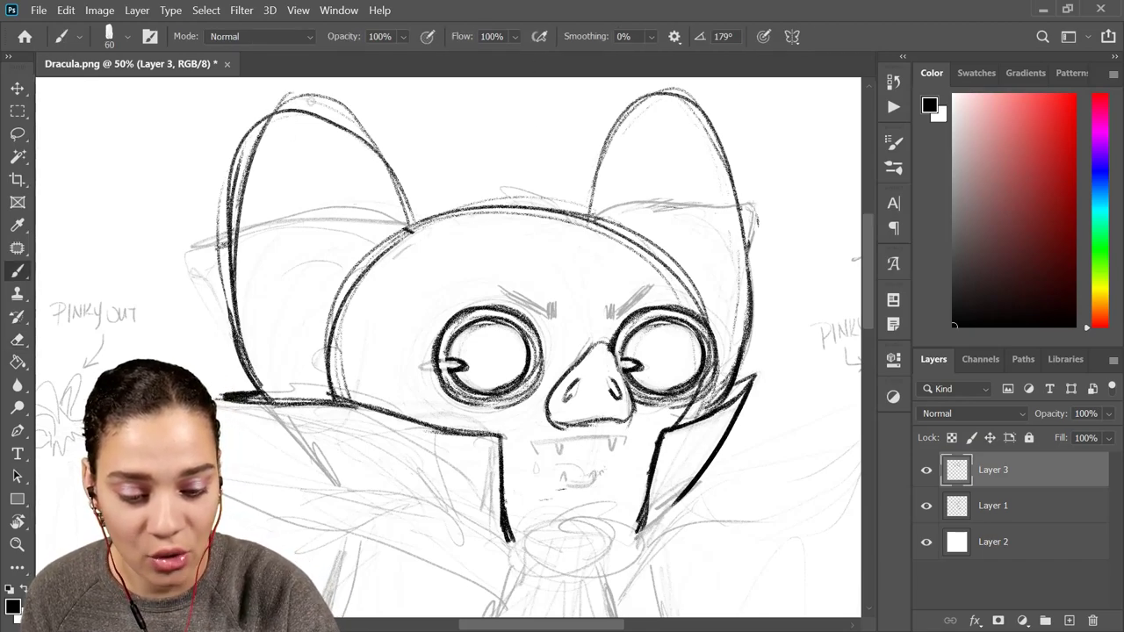
mouse_move(406, 227)
mouse_down()
mouse_move(250, 175)
mouse_move(244, 204)
mouse_up()
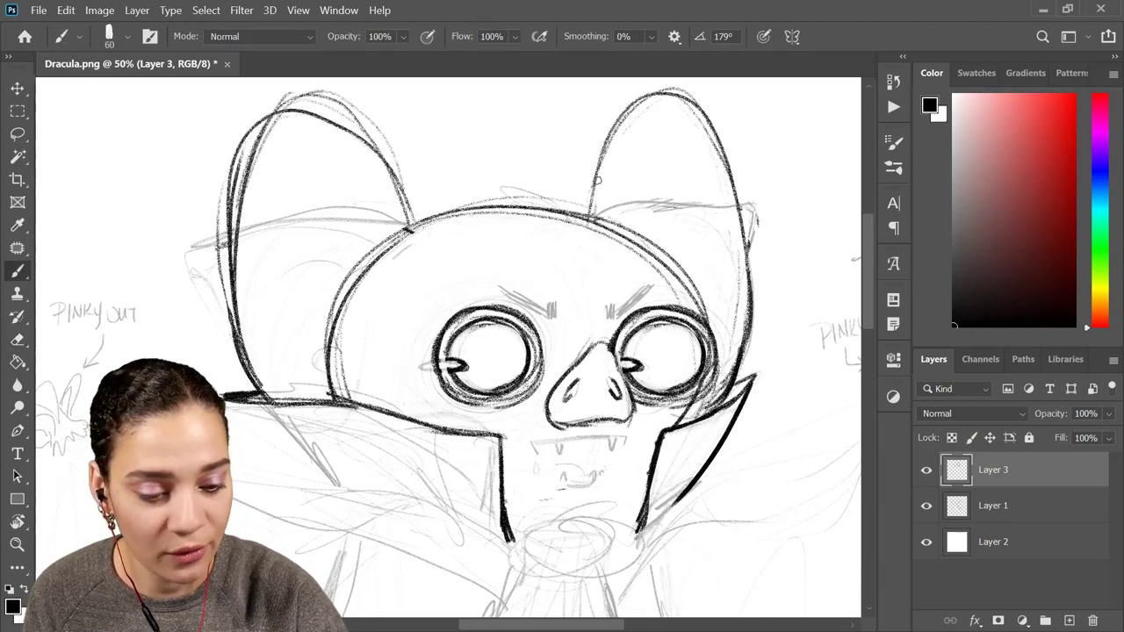
mouse_move(596, 180)
mouse_down()
mouse_move(739, 233)
mouse_move(744, 332)
mouse_move(732, 194)
mouse_move(593, 236)
mouse_move(709, 120)
mouse_up()
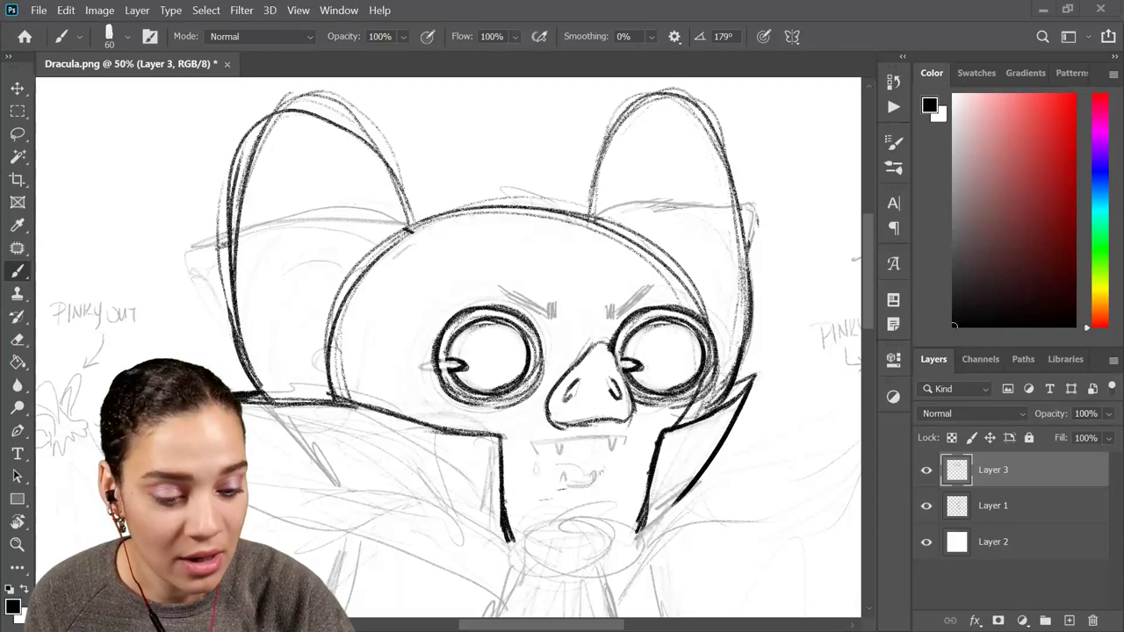
Strengthen the right ear's outline with extra brush strokes and clean up the stray line along its outer edge
mouse_move(677, 99)
mouse_down()
mouse_move(716, 151)
mouse_move(746, 276)
mouse_up()
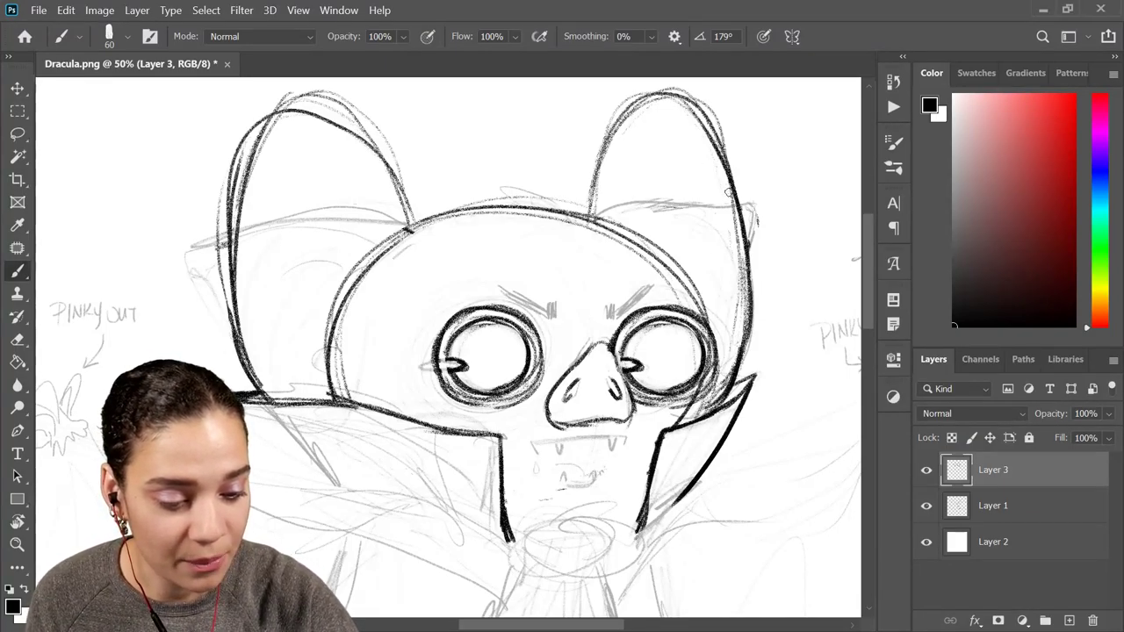
mouse_move(692, 108)
mouse_down()
mouse_move(605, 157)
mouse_move(601, 188)
mouse_up()
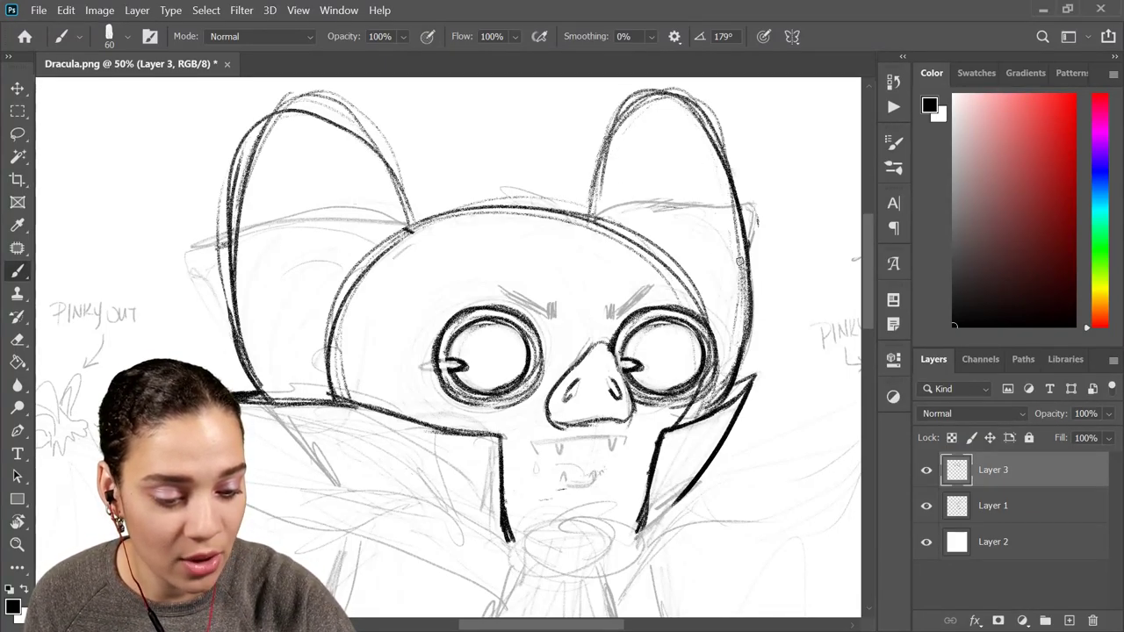
key(e)
mouse_move(705, 112)
mouse_down()
mouse_move(734, 173)
mouse_move(740, 162)
mouse_up()
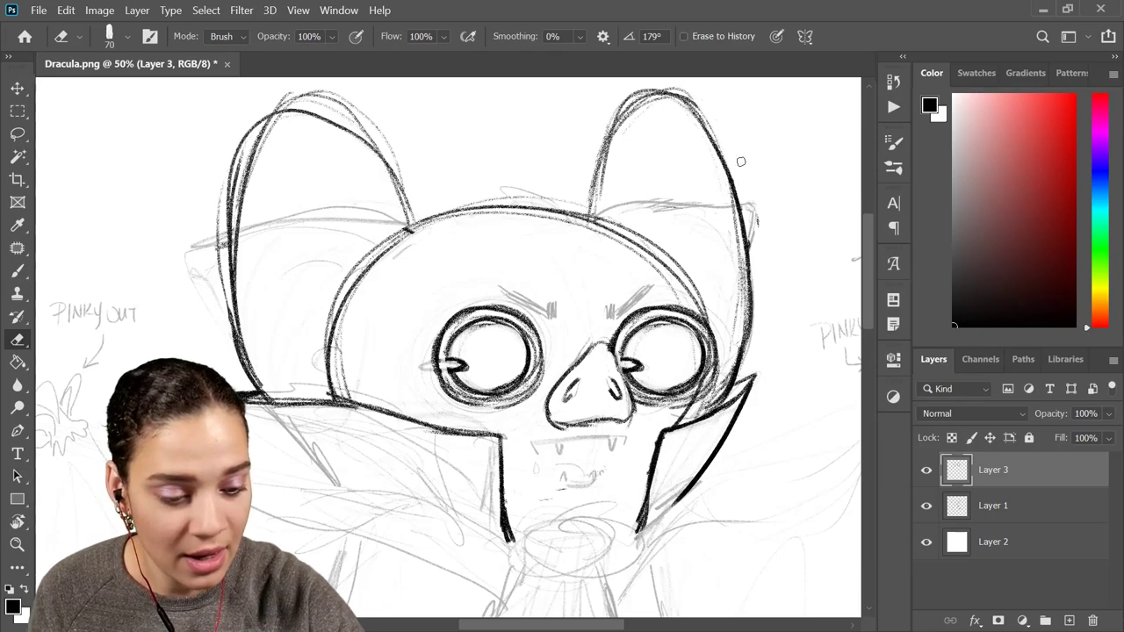
Erase the left ear's old outer and upper lines and redraw its rounded top taller to match the right ear
drag(250, 130, 220, 265)
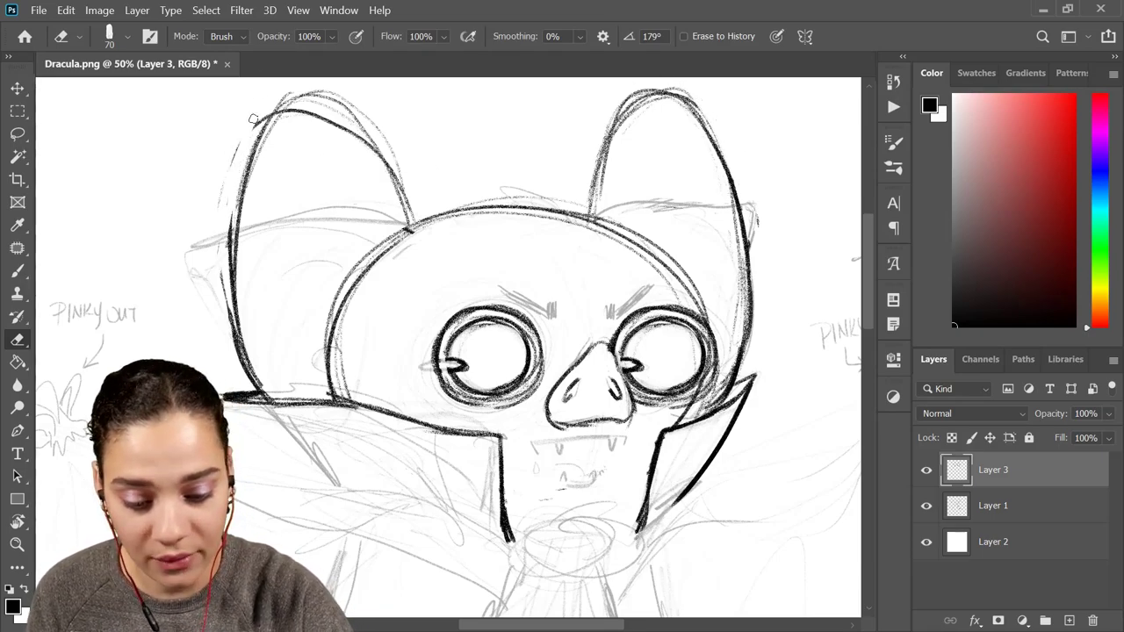
drag(232, 150, 222, 297)
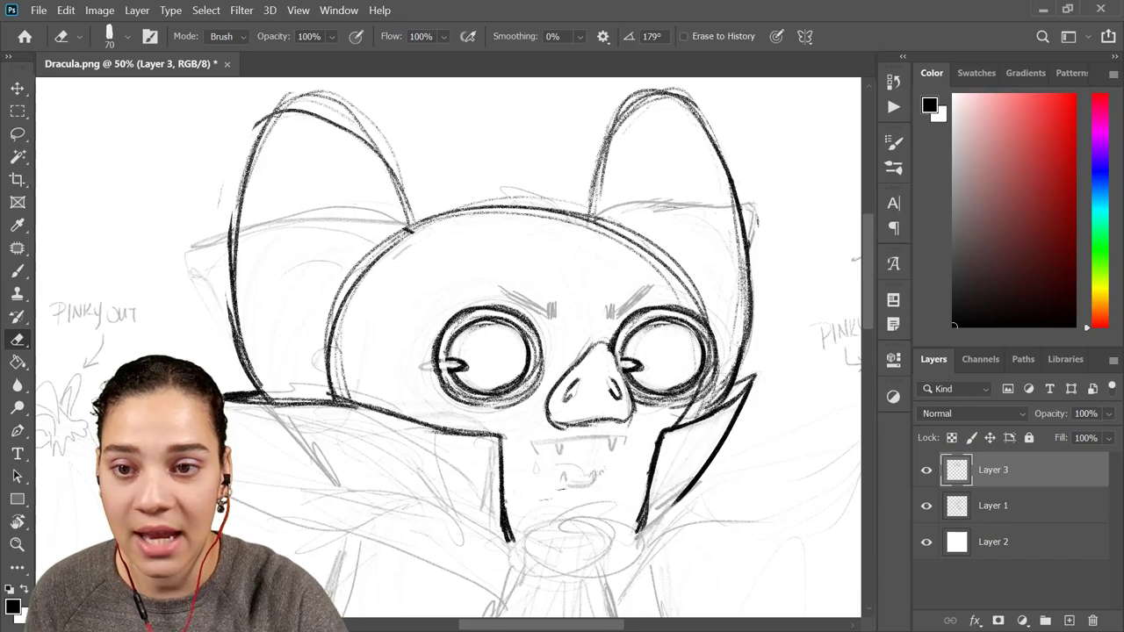
drag(270, 104, 223, 181)
mouse_move(318, 126)
mouse_down()
mouse_move(369, 155)
mouse_move(335, 120)
mouse_move(292, 116)
mouse_move(377, 157)
mouse_move(385, 190)
mouse_up()
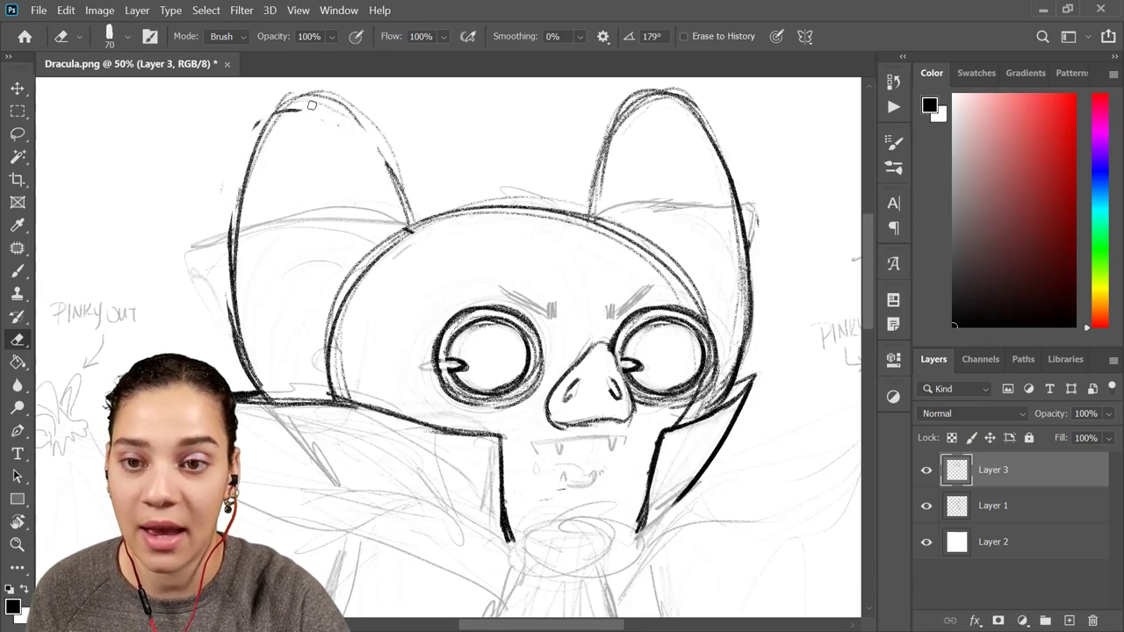
key(b)
mouse_move(247, 186)
mouse_down()
mouse_move(303, 95)
mouse_move(355, 91)
mouse_move(401, 183)
mouse_up()
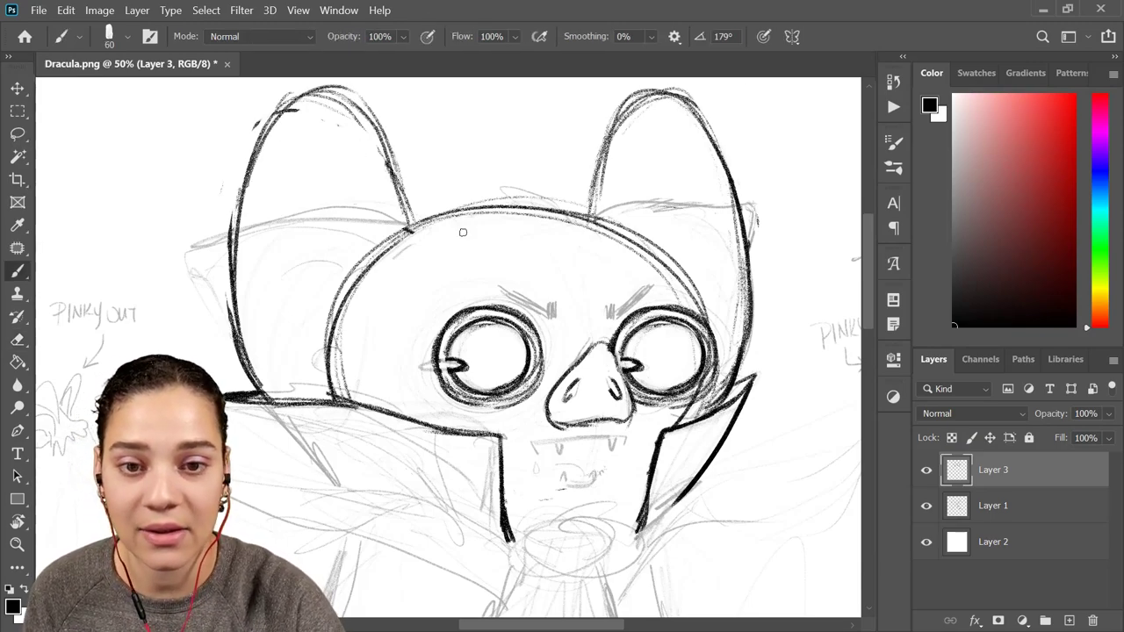
key(ctrl+minus)
key(ctrl+minus)
key(ctrl+minus)
key(ctrl+plus)
key(ctrl+plus)
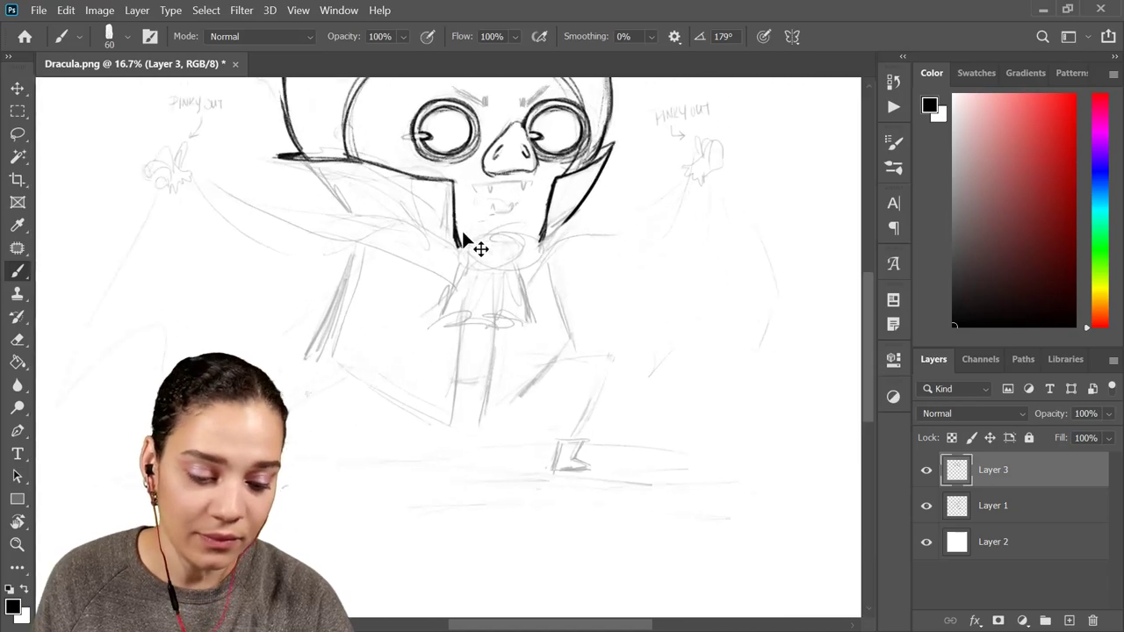
drag(462, 64, 506, 331)
key(f)
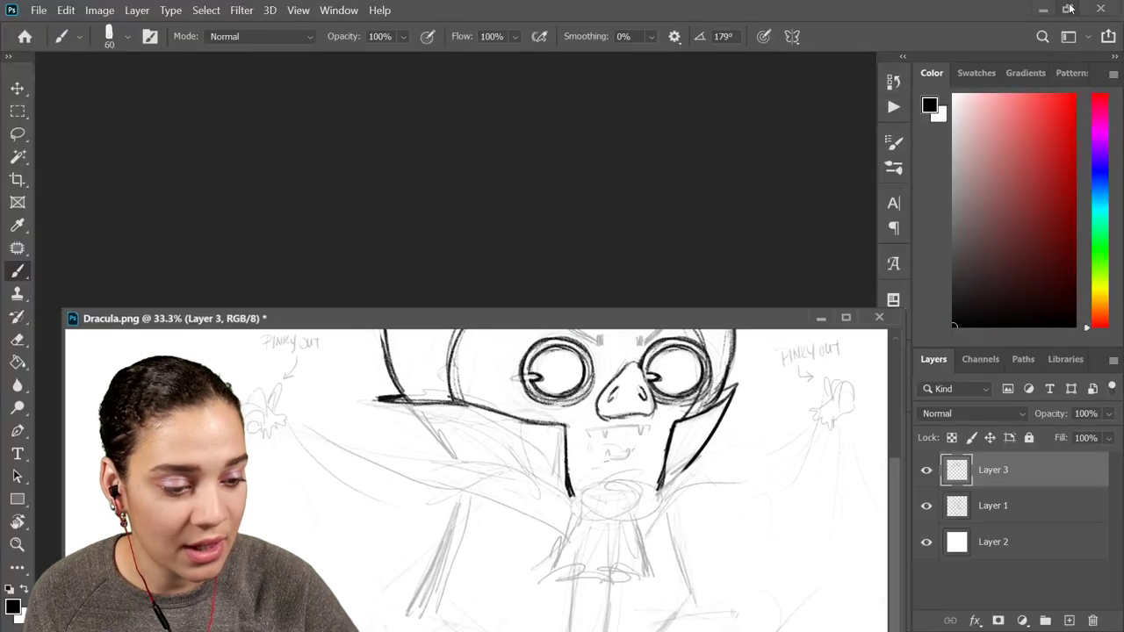
click(1067, 7)
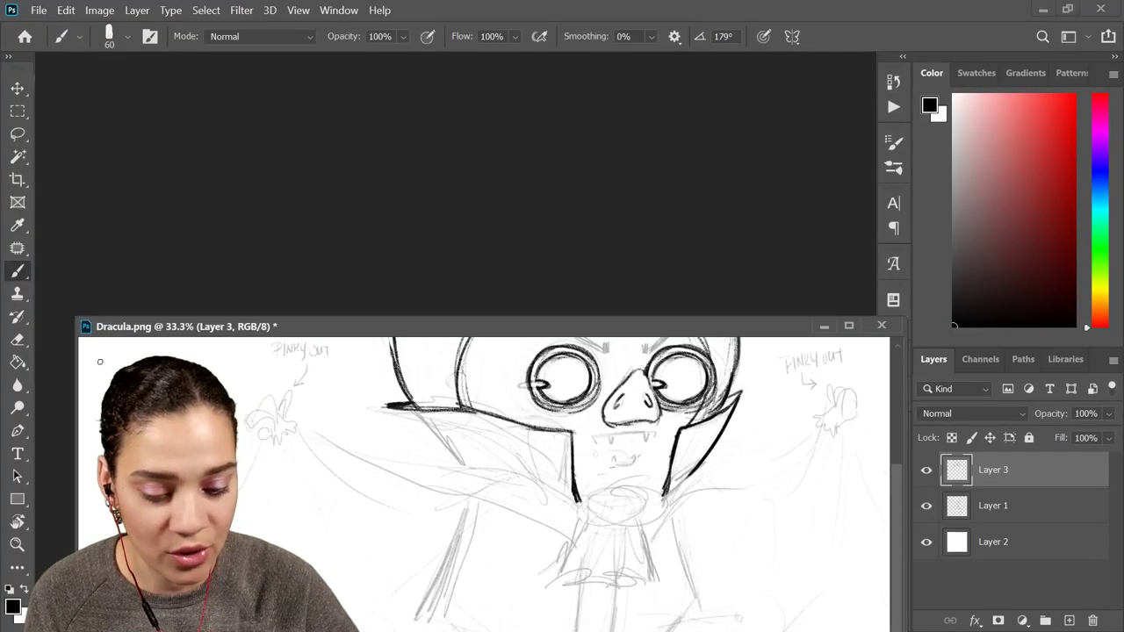
drag(158, 332, 221, 62)
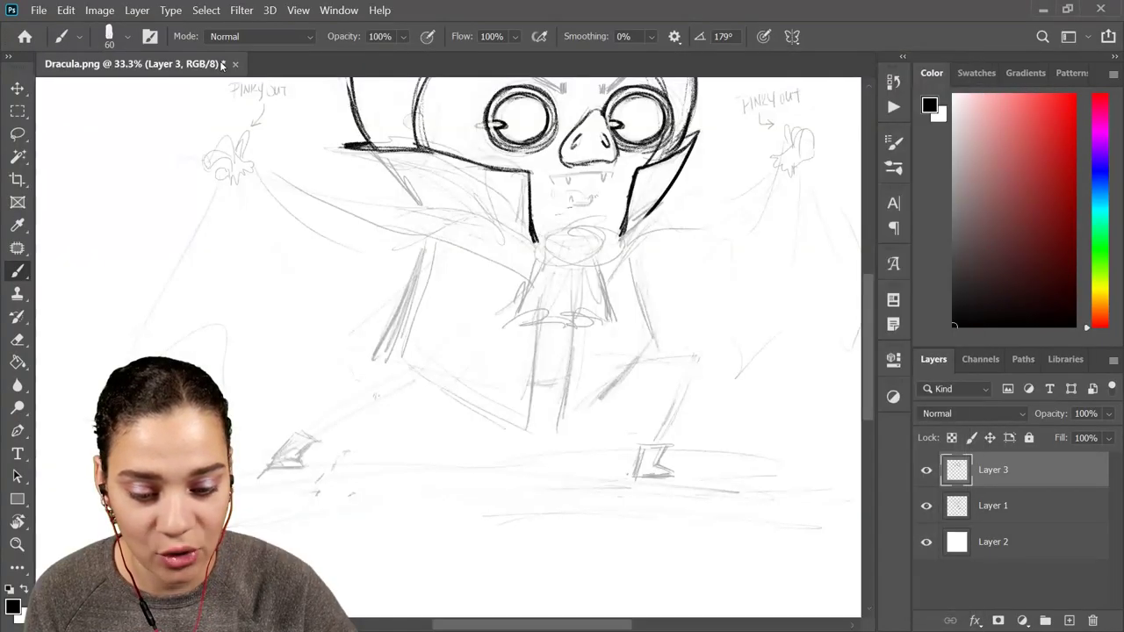
Draw the left ear's inner details: a long curved fold, a curl beside the head and a short line along the base
drag(558, 318, 525, 340)
key(ctrl+plus)
drag(411, 150, 466, 283)
mouse_move(421, 249)
mouse_down()
mouse_move(361, 187)
mouse_move(285, 414)
mouse_up()
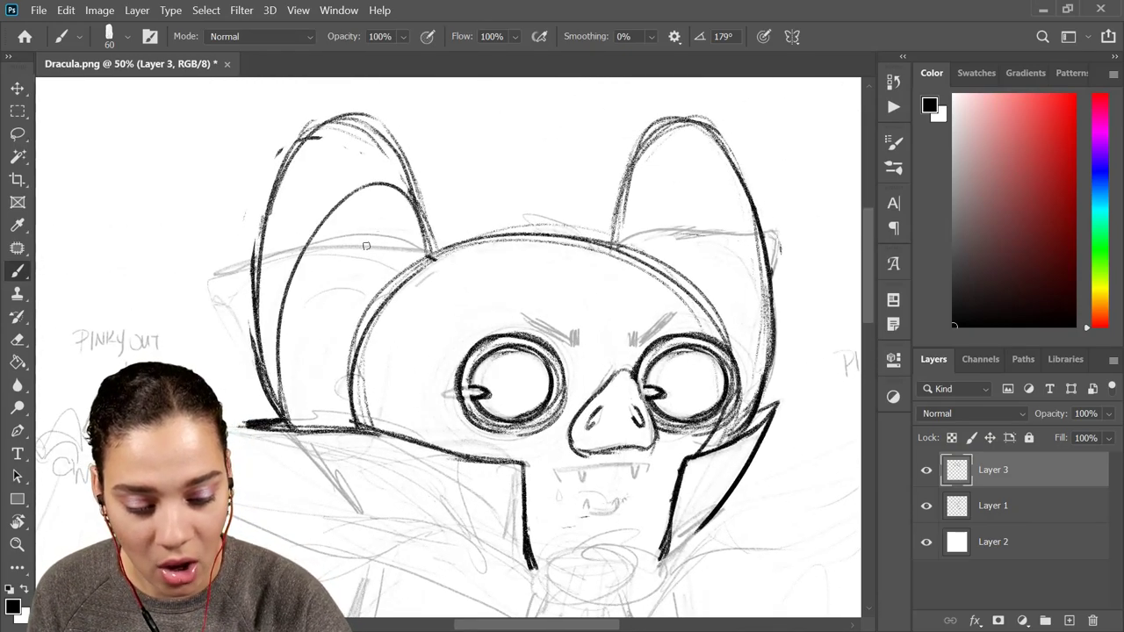
drag(400, 261, 360, 325)
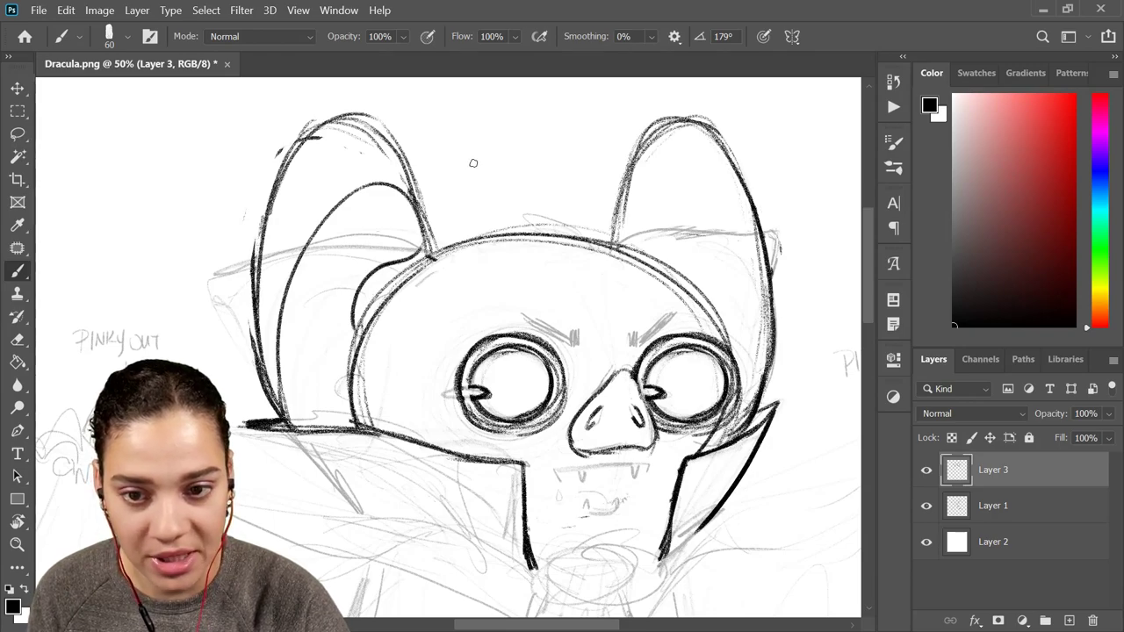
drag(411, 225, 418, 256)
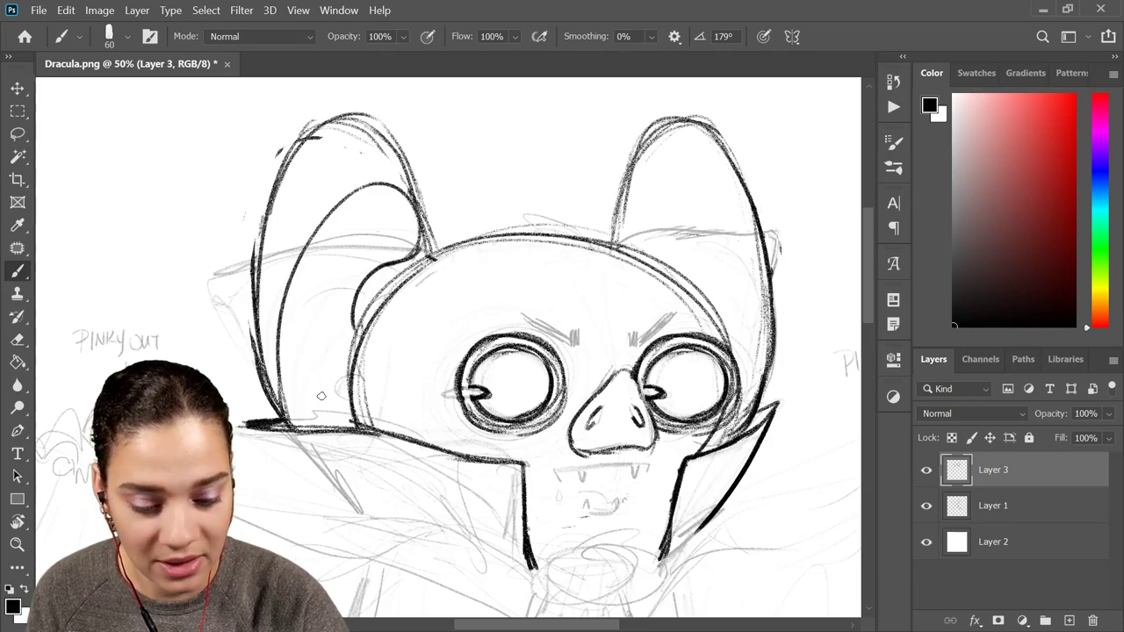
drag(293, 419, 352, 410)
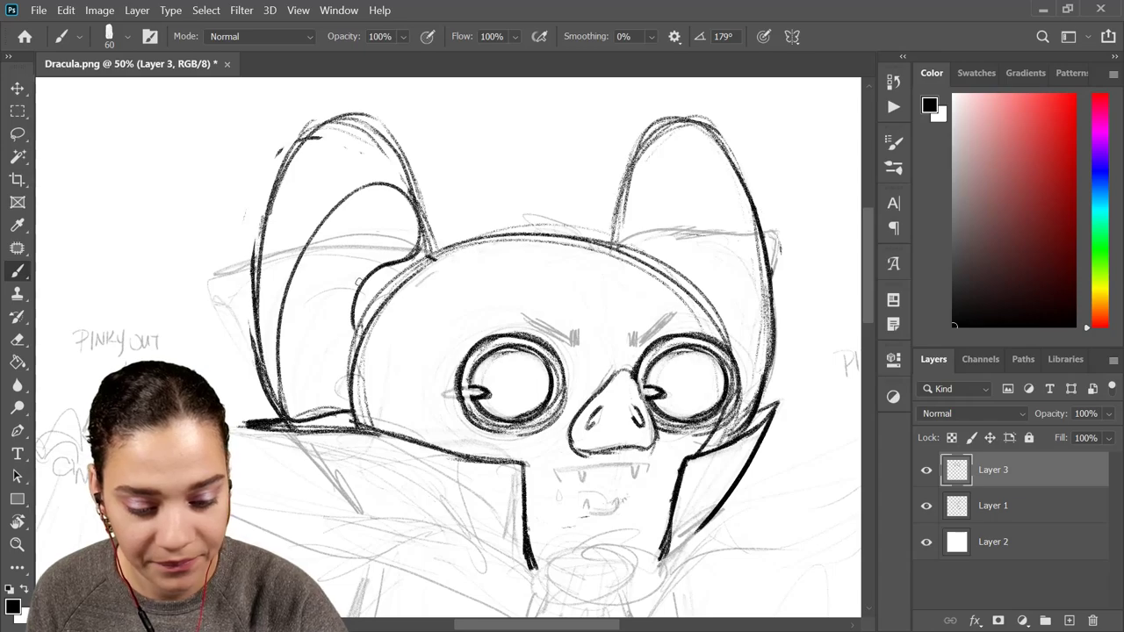
mouse_move(404, 189)
mouse_down()
mouse_move(322, 155)
mouse_move(286, 206)
mouse_up()
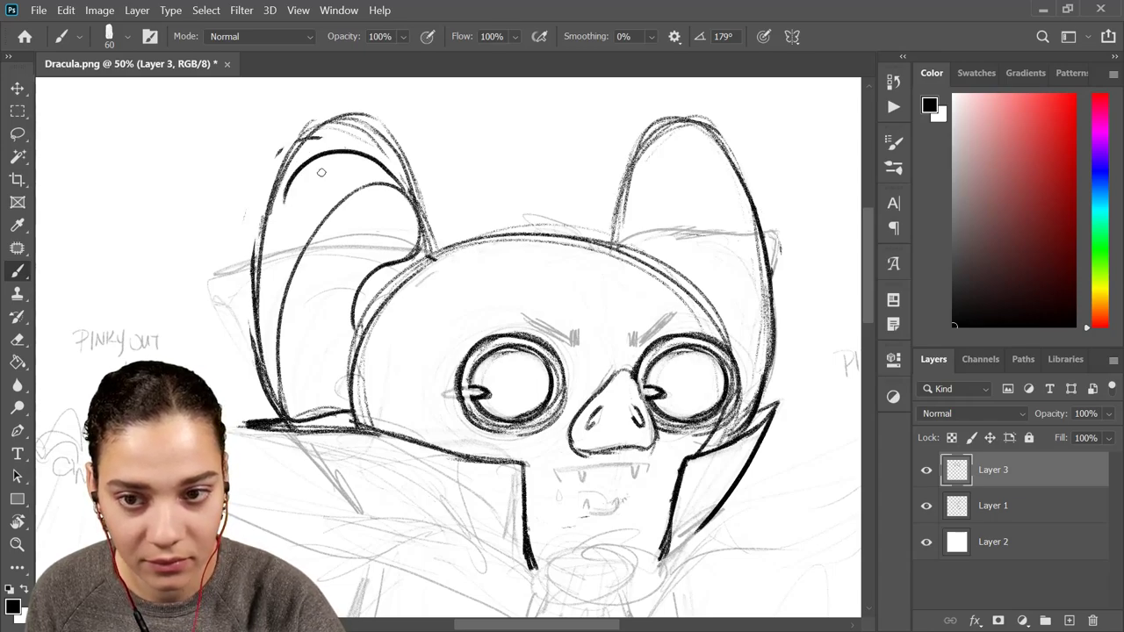
key(ctrl+z)
mouse_move(412, 209)
mouse_down()
mouse_move(383, 171)
mouse_move(295, 176)
mouse_move(288, 214)
mouse_up()
key(ctrl+z)
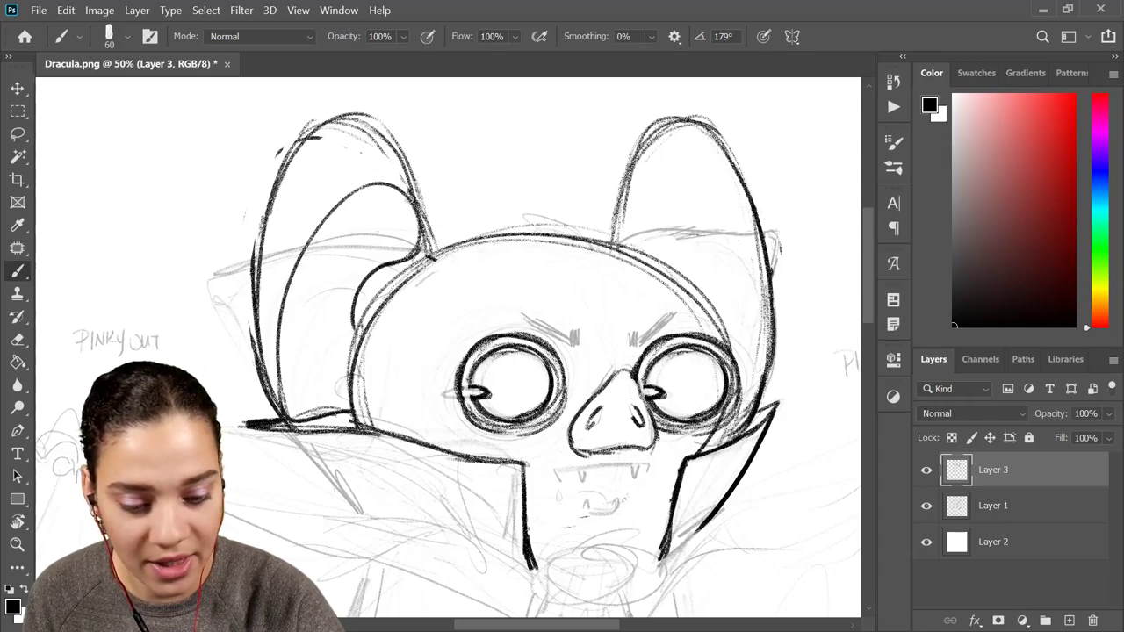
Draw a curved upper fold line across the left ear, running from its inner edge down along the outer edge
mouse_move(413, 202)
mouse_down()
mouse_move(303, 167)
mouse_move(261, 268)
mouse_up()
drag(277, 194, 255, 291)
drag(281, 181, 384, 164)
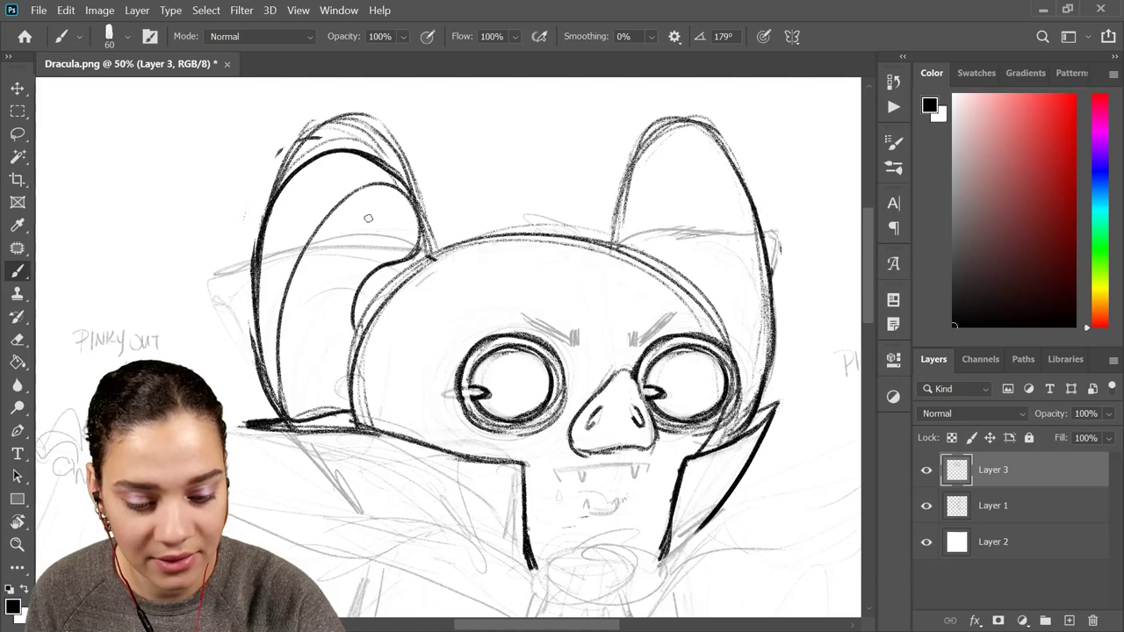
drag(395, 215, 295, 408)
key(ctrl+z)
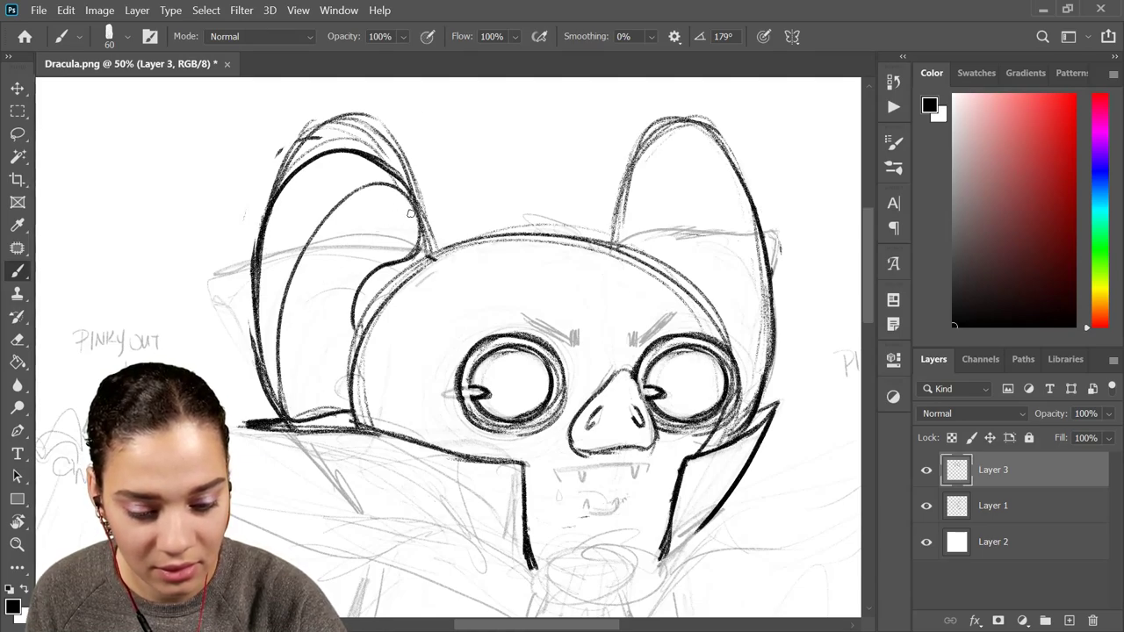
mouse_move(413, 209)
mouse_down()
mouse_move(327, 254)
mouse_move(303, 412)
mouse_up()
key(ctrl+z)
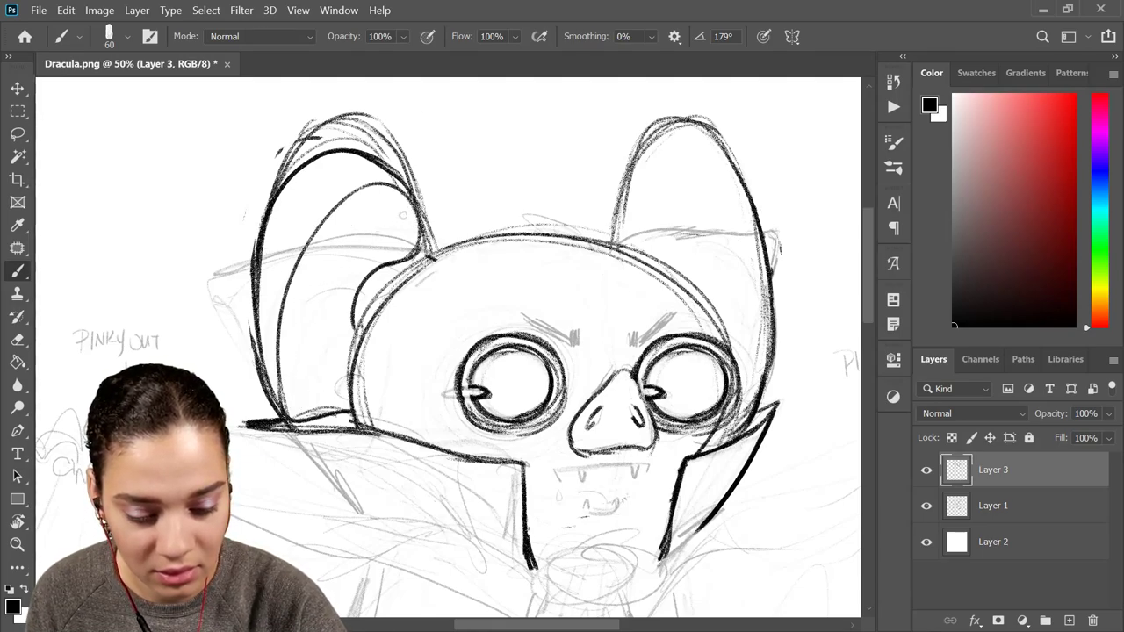
Add another curved fold line inside the left ear, sweeping from its inner edge down to the collar
mouse_move(409, 213)
mouse_down()
mouse_move(306, 307)
mouse_move(299, 434)
mouse_up()
mouse_move(407, 222)
mouse_down()
mouse_move(378, 228)
mouse_move(310, 311)
mouse_move(302, 413)
mouse_up()
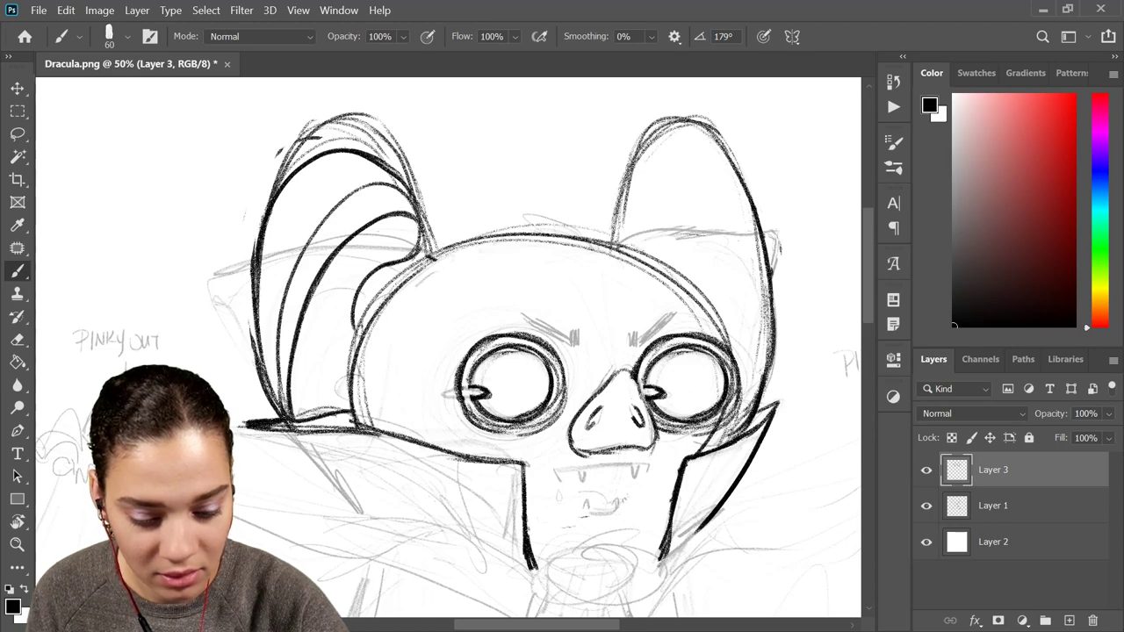
Check the ears against the whole character and reshape the left ear's top into a pointed tip
key(ctrl+minus)
key(ctrl+minus)
key(ctrl+minus)
key(ctrl+plus)
key(ctrl+plus)
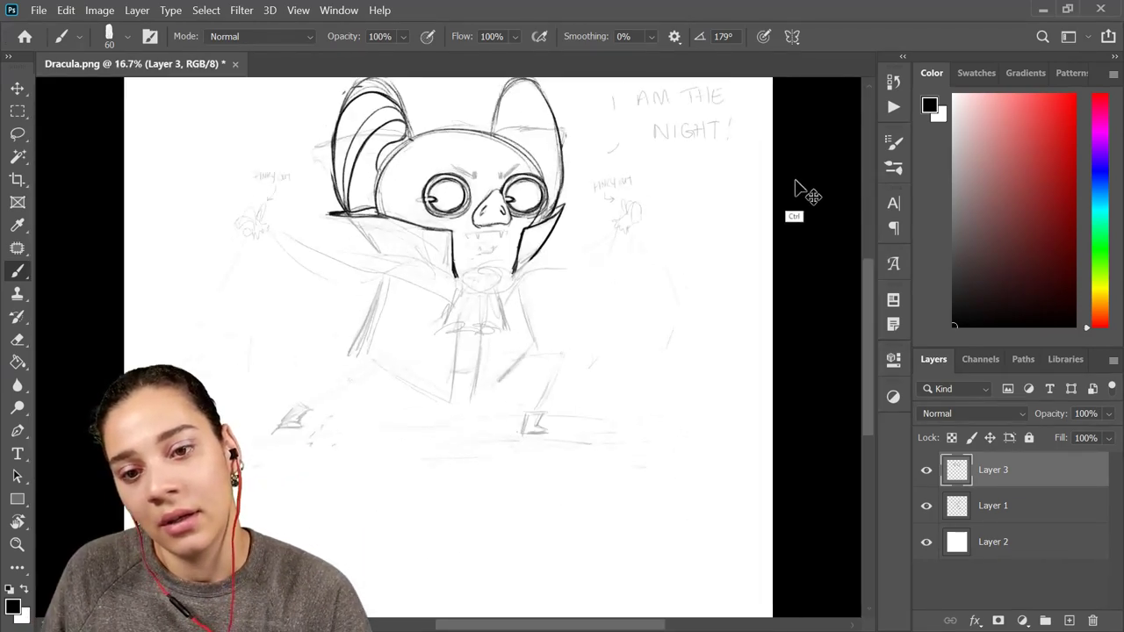
drag(559, 191, 557, 452)
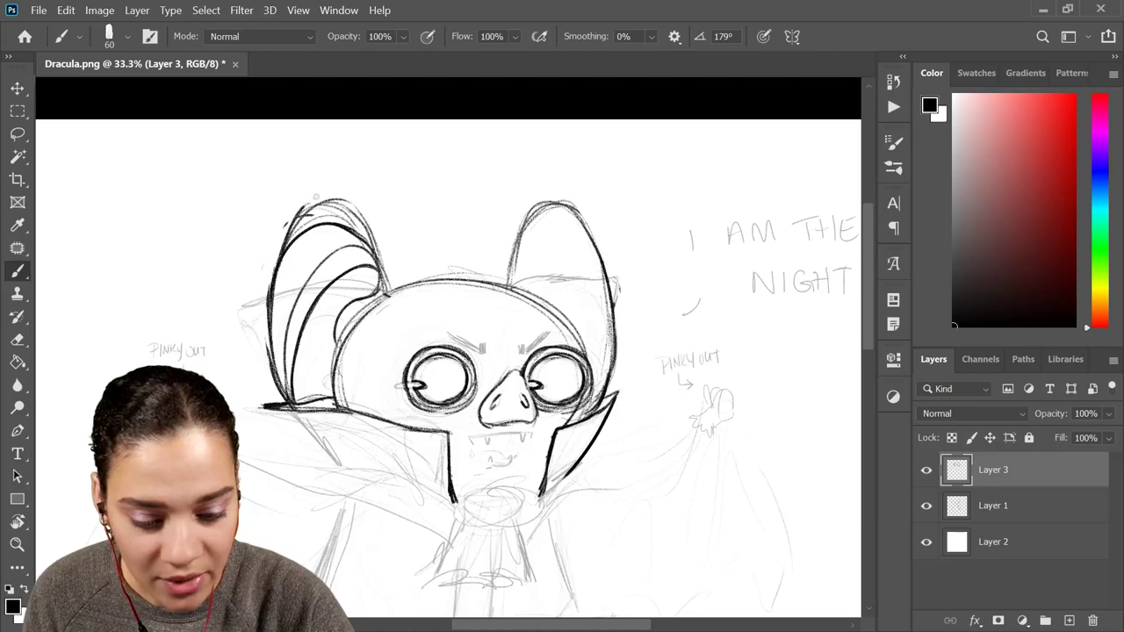
key(ctrl+z)
key(ctrl+plus)
drag(380, 183, 384, 258)
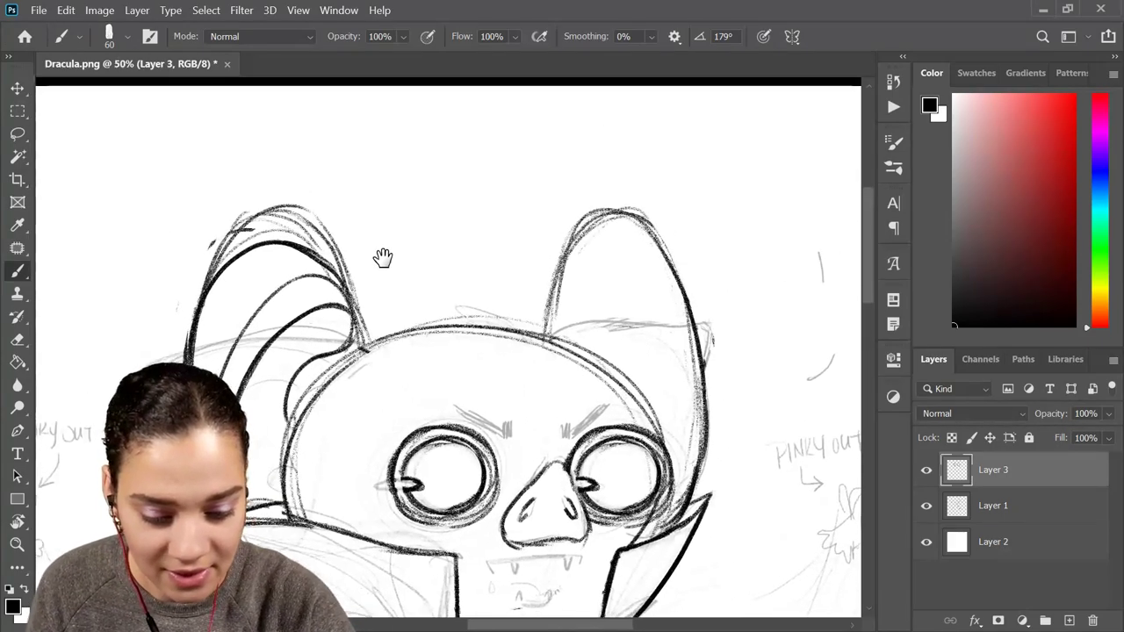
mouse_move(209, 263)
mouse_down()
mouse_move(307, 181)
mouse_move(351, 293)
mouse_up()
Reshape the right ear's top into a matching pointed tip and strengthen its inner edge
mouse_move(637, 208)
mouse_down()
mouse_move(610, 187)
mouse_move(558, 253)
mouse_move(563, 285)
mouse_move(549, 308)
mouse_move(591, 189)
mouse_up()
key(ctrl+z)
mouse_move(575, 230)
mouse_down()
mouse_move(656, 246)
mouse_move(572, 230)
mouse_up()
key(ctrl+z)
mouse_move(590, 191)
mouse_down()
mouse_move(562, 250)
mouse_move(618, 207)
mouse_up()
drag(643, 330, 683, 322)
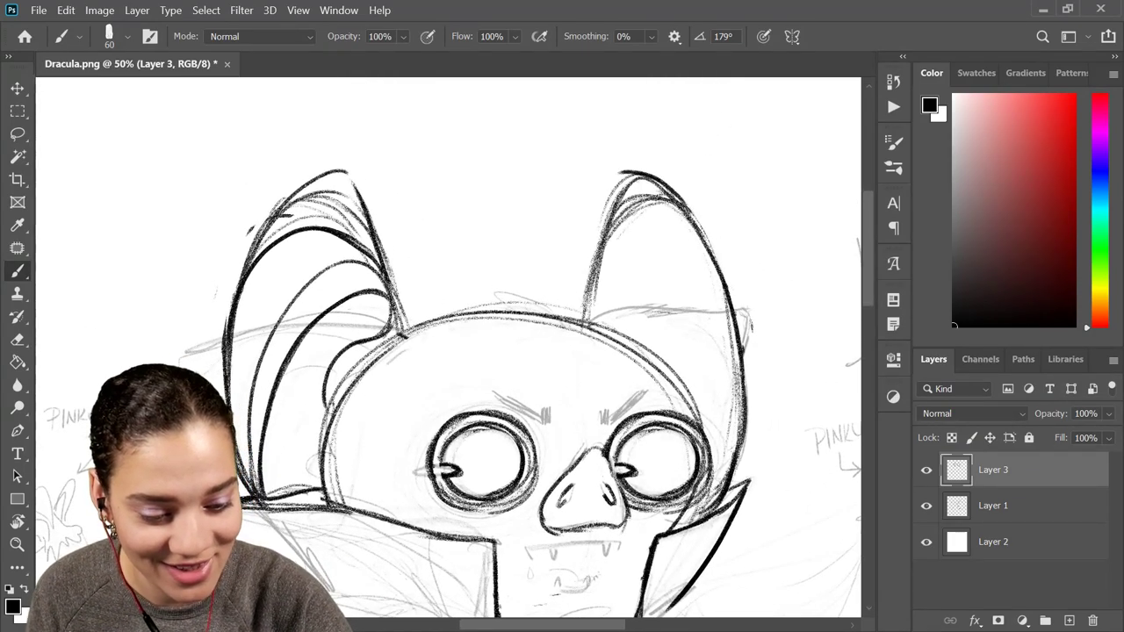
key(ctrl+z)
mouse_move(687, 212)
mouse_down()
mouse_move(650, 181)
mouse_move(584, 302)
mouse_up()
drag(450, 316, 438, 236)
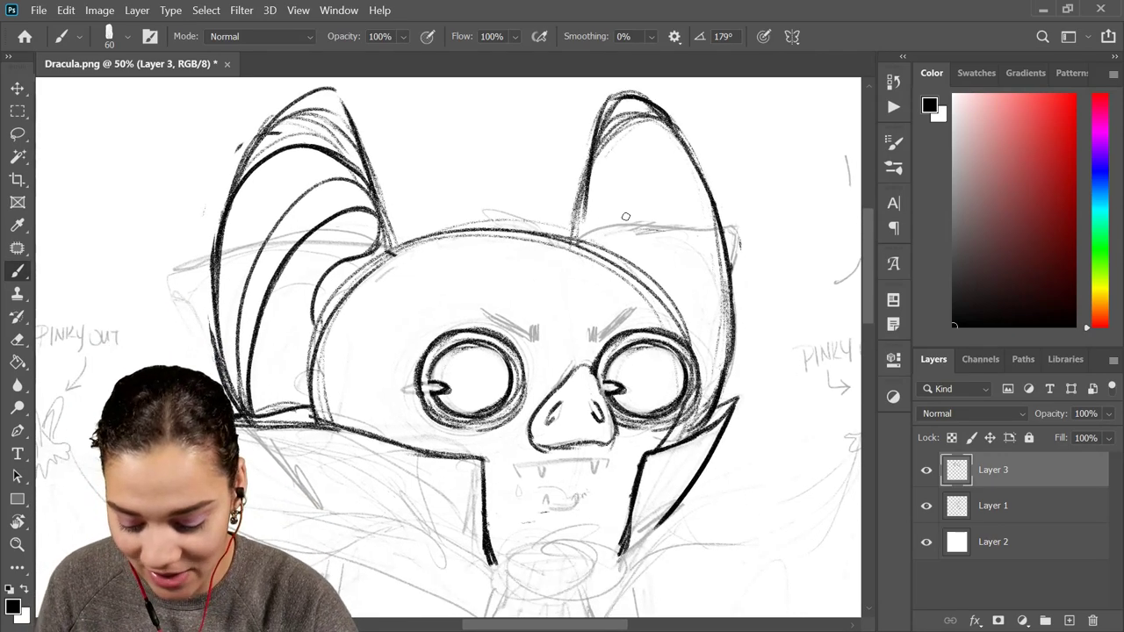
Select the left ear with its inner folds using the Lasso and copy it to a new layer
key(l)
mouse_move(377, 186)
mouse_down()
mouse_move(389, 246)
mouse_move(318, 327)
mouse_move(299, 377)
mouse_move(313, 418)
mouse_move(277, 433)
mouse_up()
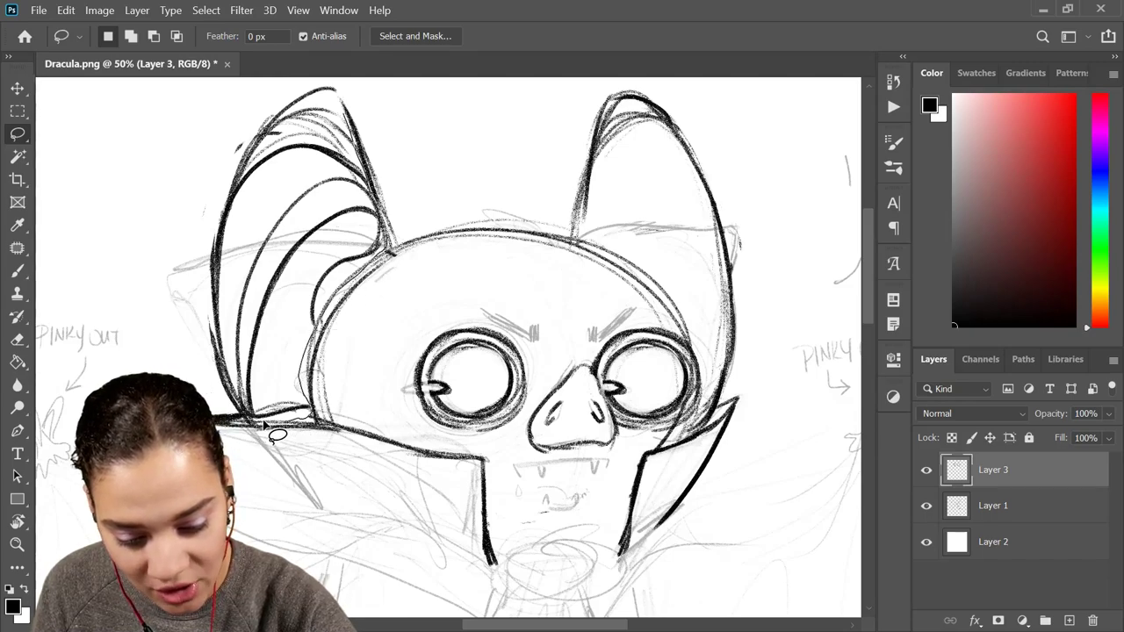
mouse_move(230, 351)
mouse_down()
mouse_move(221, 231)
mouse_move(259, 138)
mouse_move(296, 105)
mouse_move(331, 103)
mouse_move(372, 150)
mouse_up()
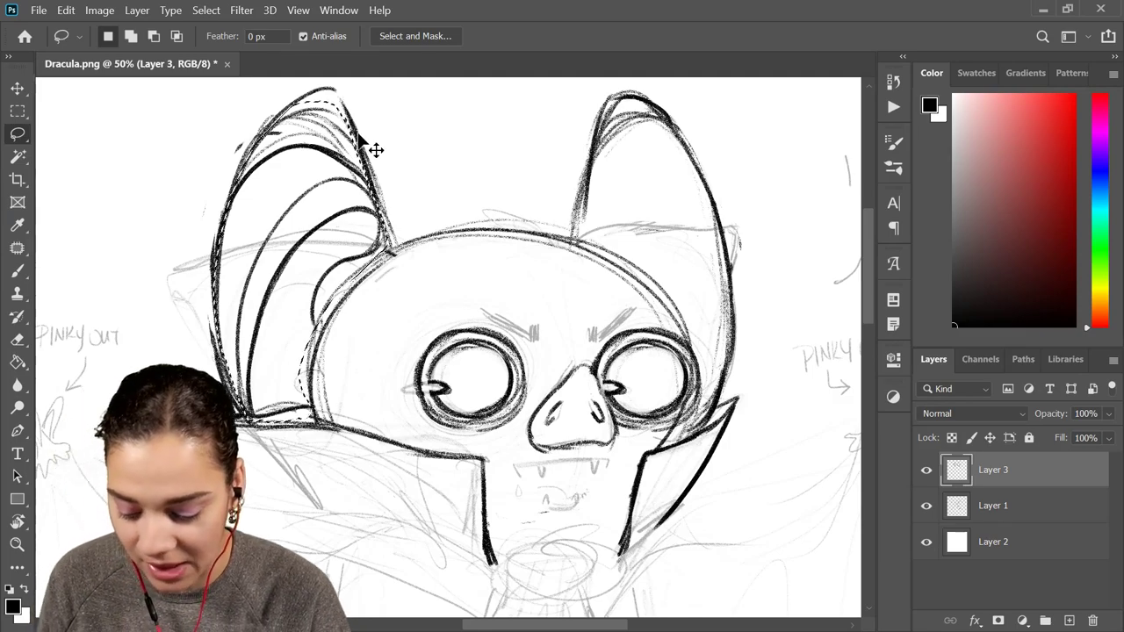
key(ctrl+j)
key(ctrl+t)
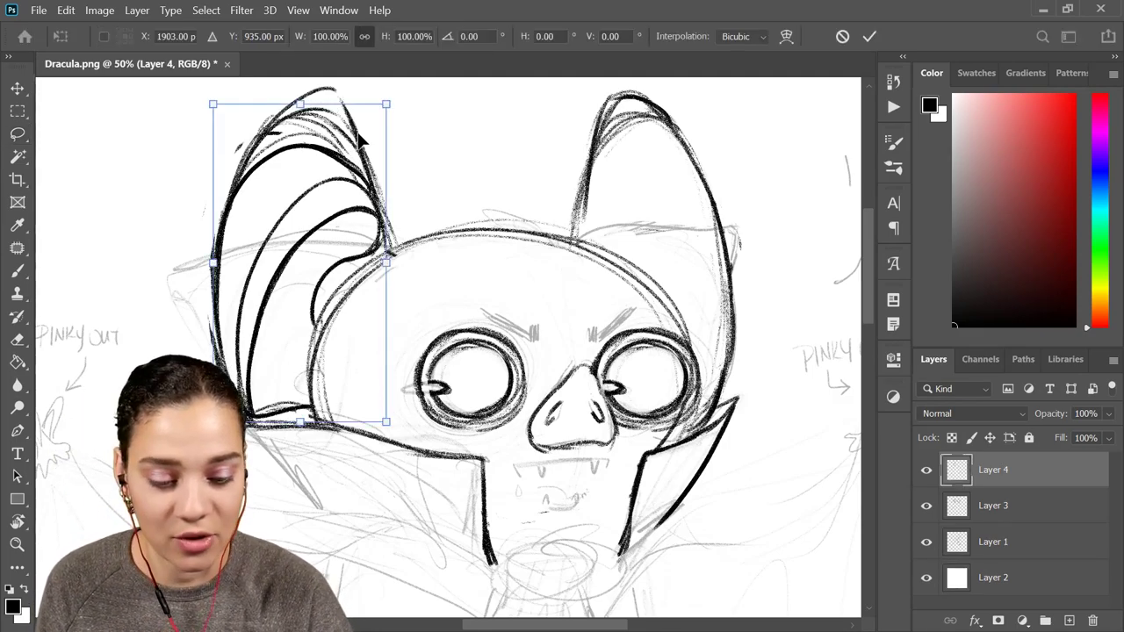
right_click(322, 281)
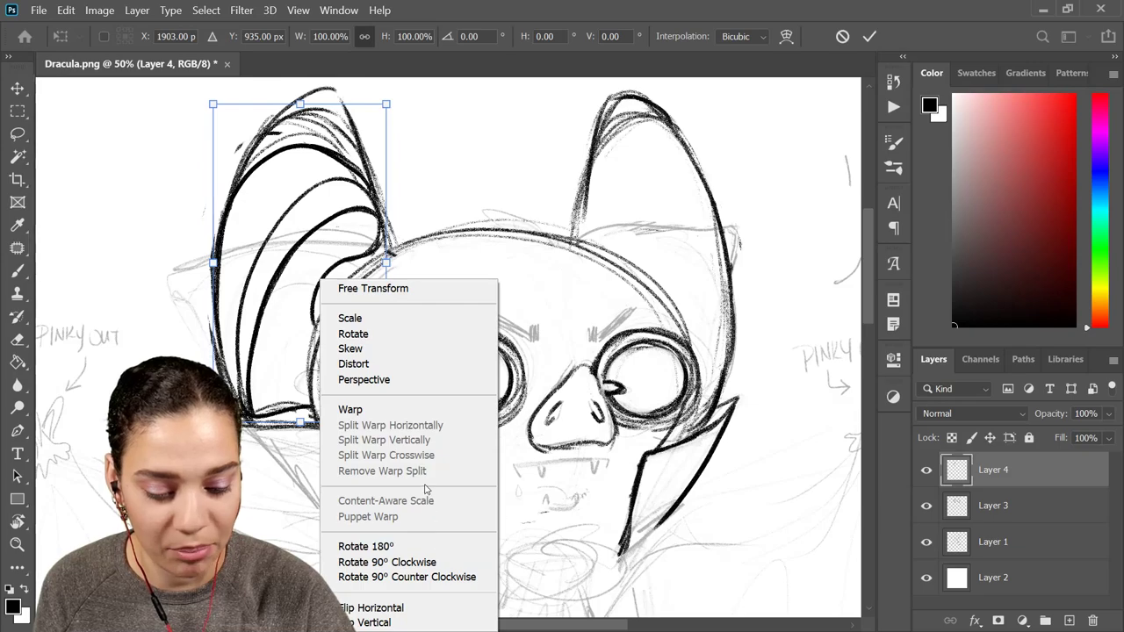
key(Escape)
key(Escape)
click(927, 471)
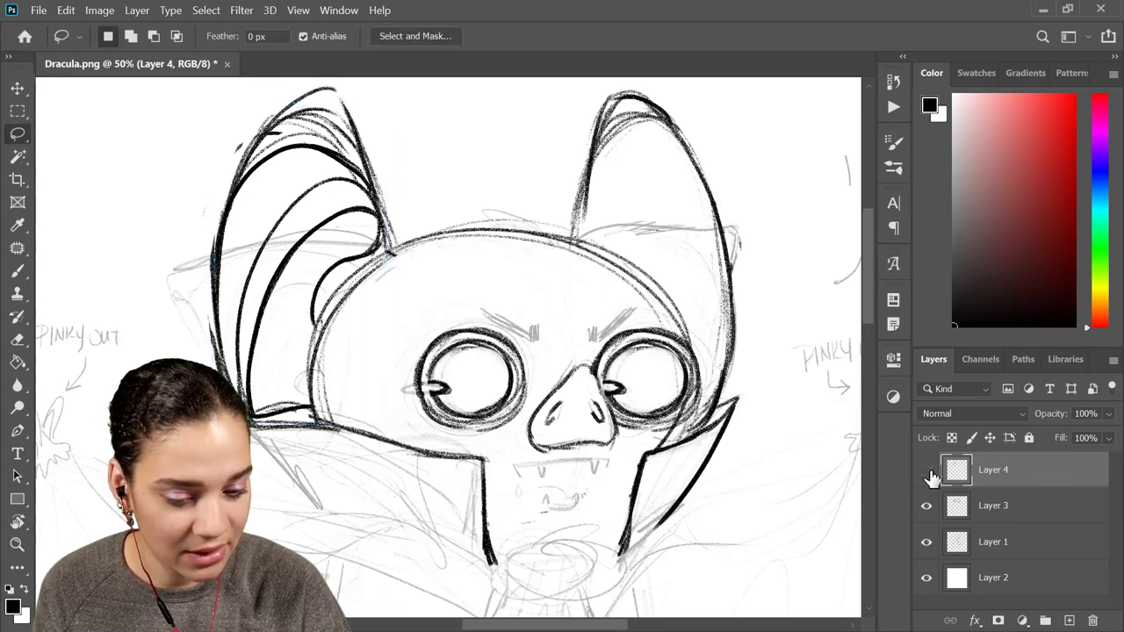
click(929, 471)
Flip the copied ear horizontally, place it over the right ear and narrow it to about 93.6% width
key(ctrl+t)
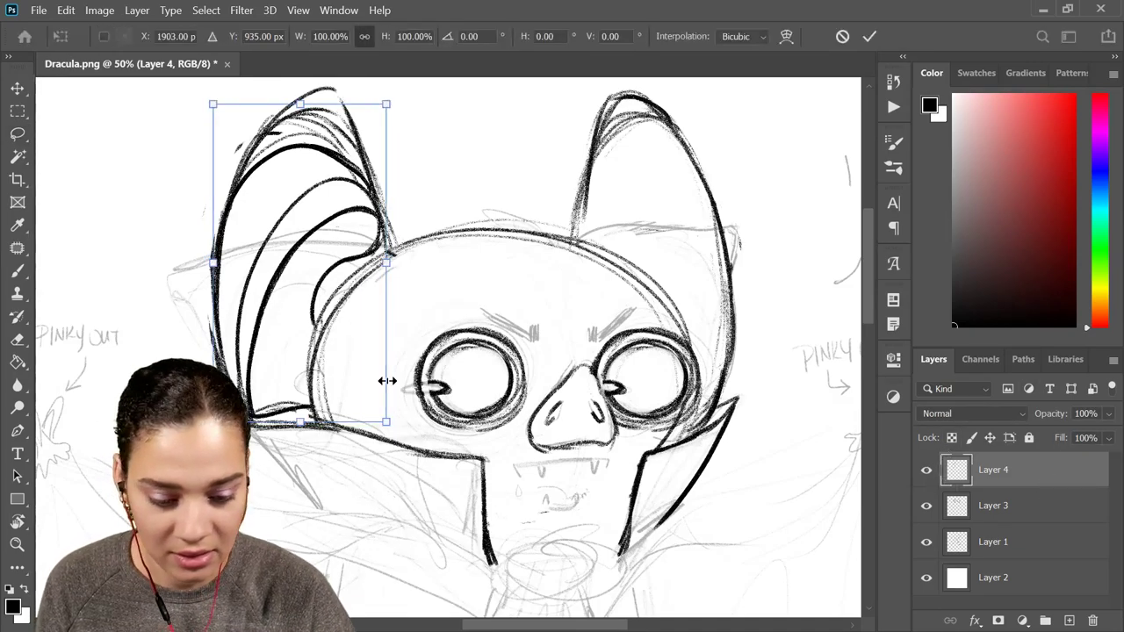
right_click(315, 281)
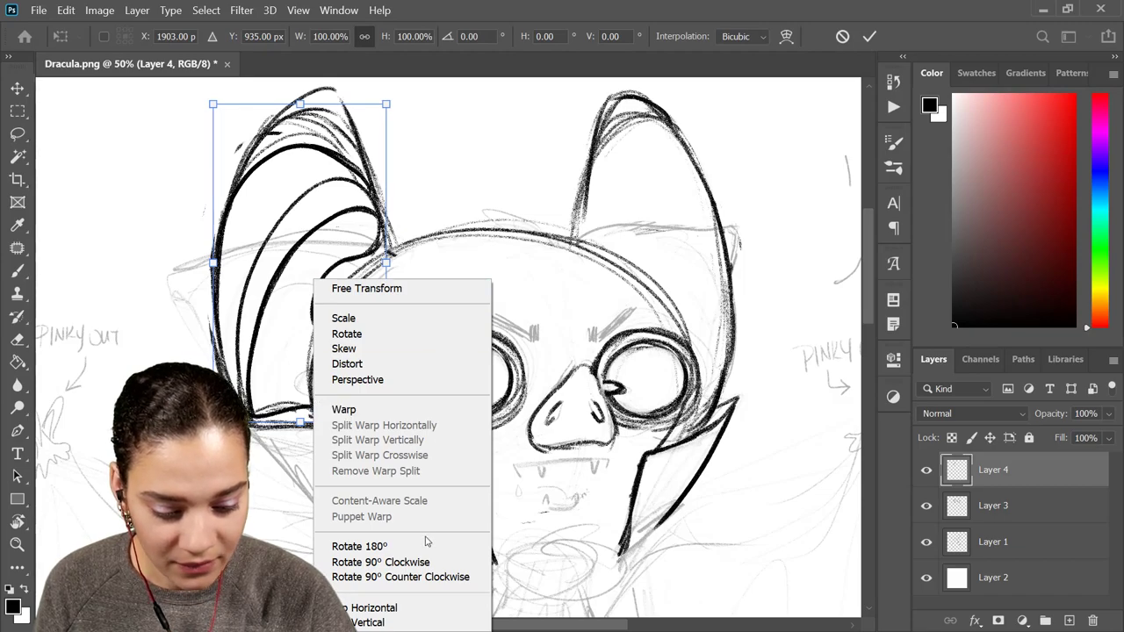
click(401, 606)
drag(334, 354, 718, 349)
mouse_move(742, 261)
mouse_down()
mouse_move(727, 269)
mouse_move(735, 265)
mouse_up()
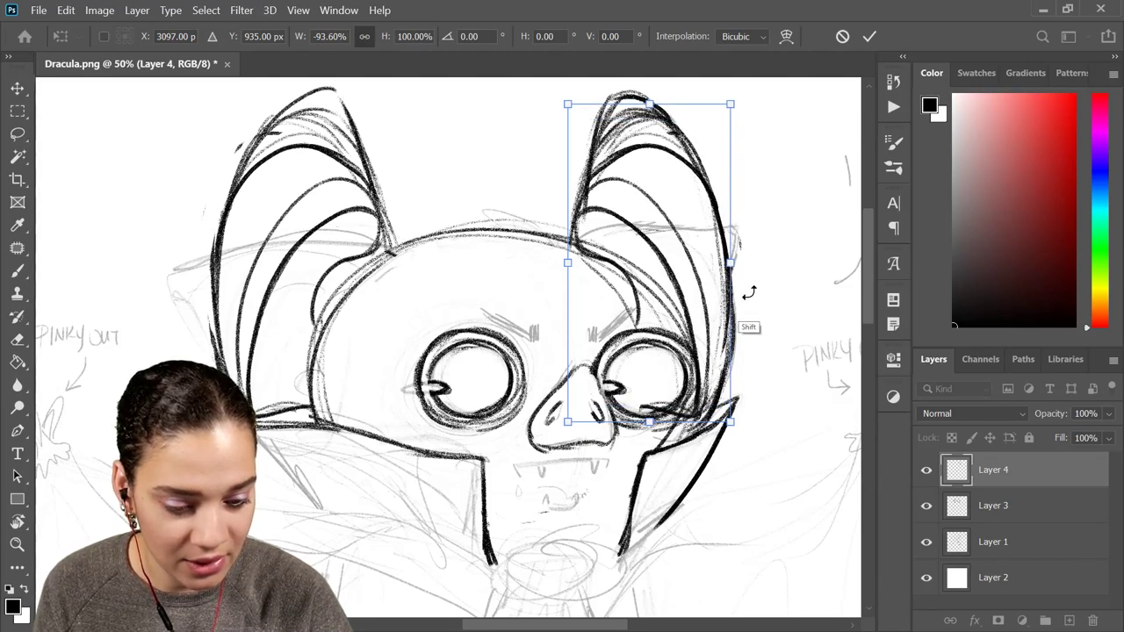
key(Return)
Erase the copied right ear's lines that overlap the head and eye, comparing with Layer 3 hidden and shown
key(e)
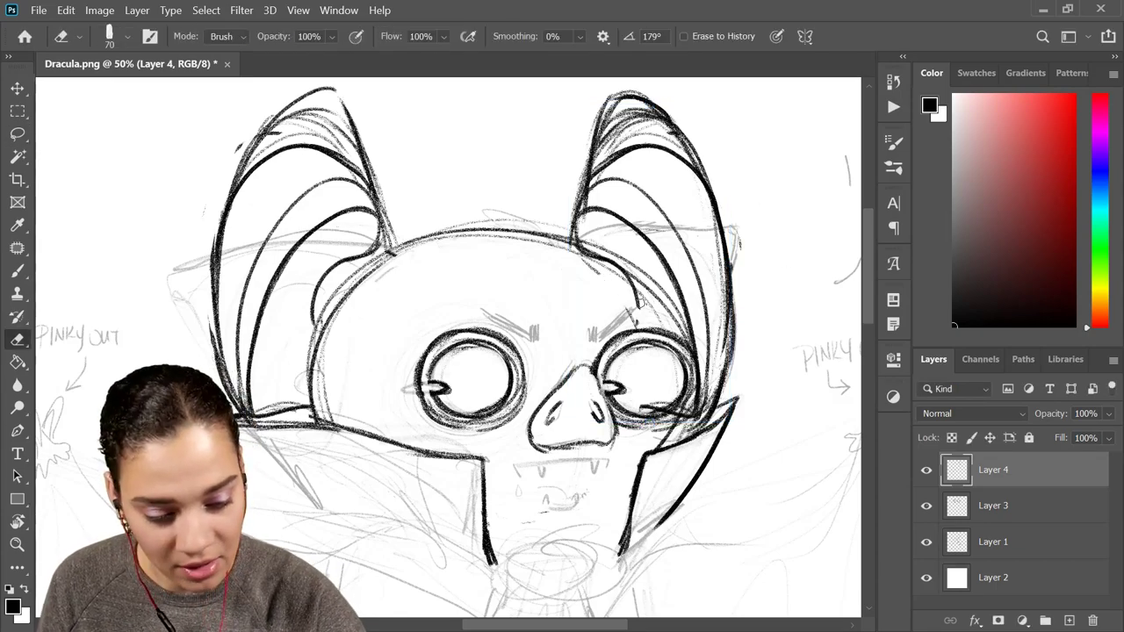
drag(595, 261, 590, 254)
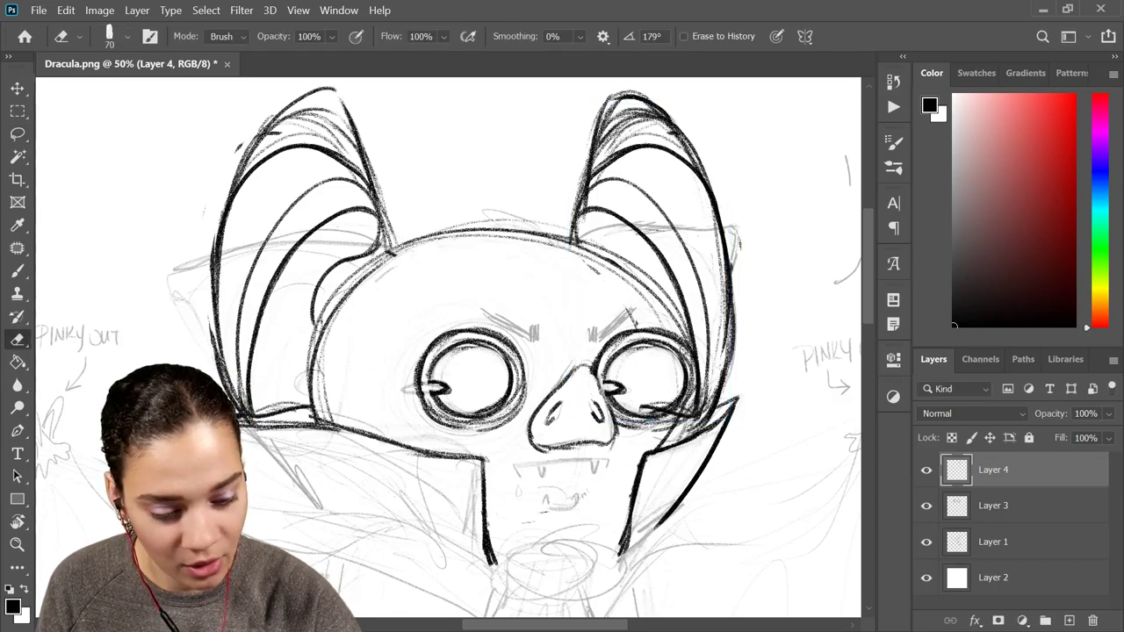
drag(693, 410, 686, 404)
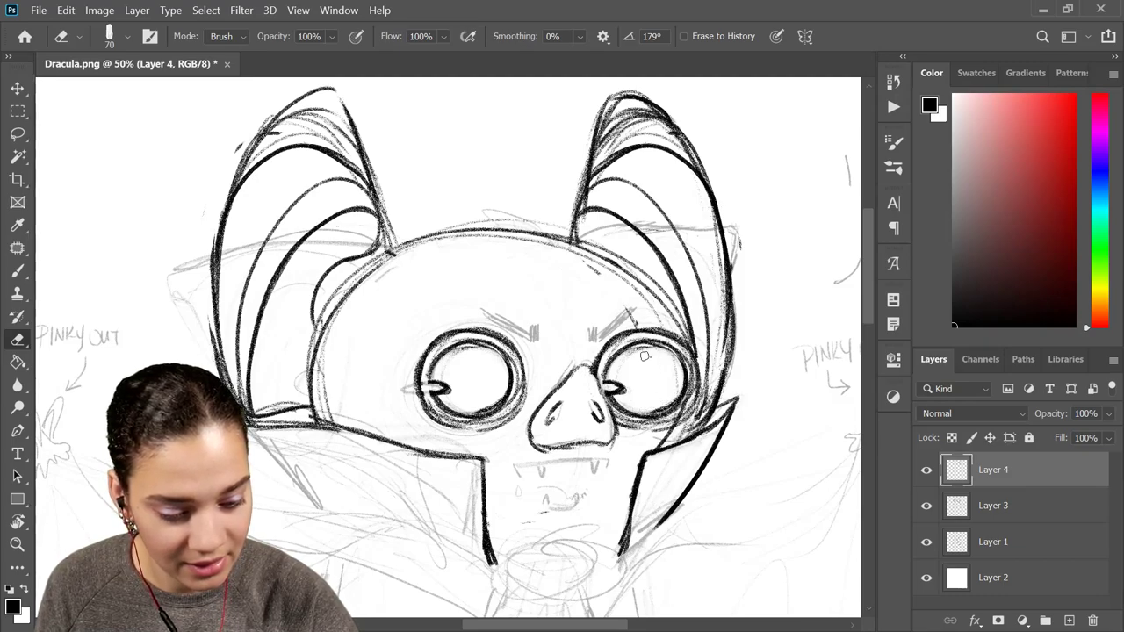
drag(669, 446, 675, 452)
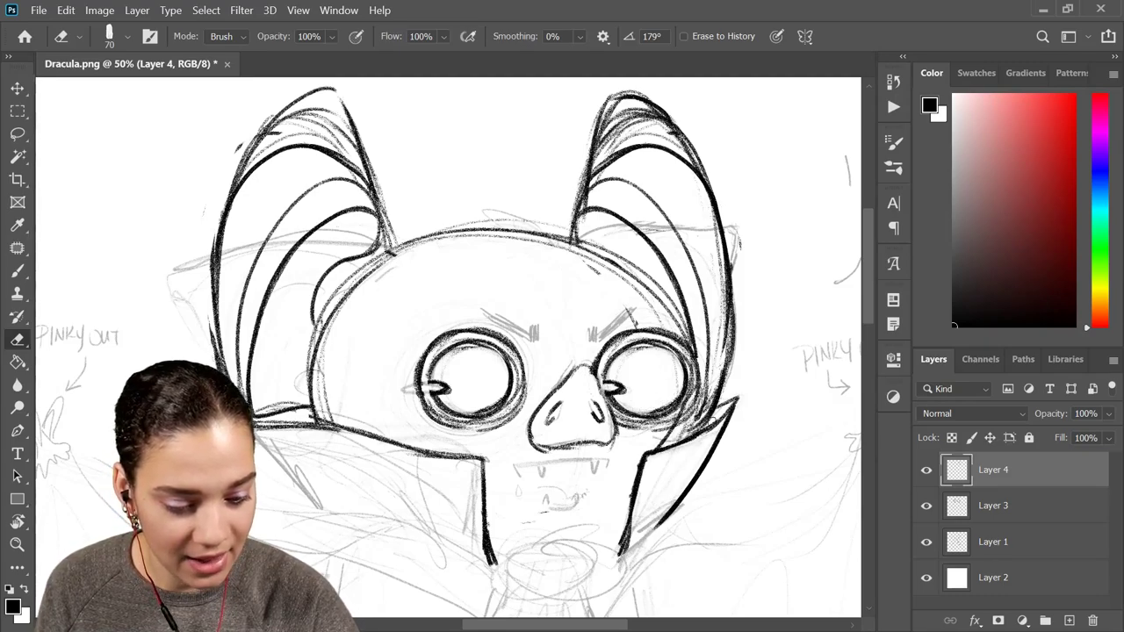
click(926, 505)
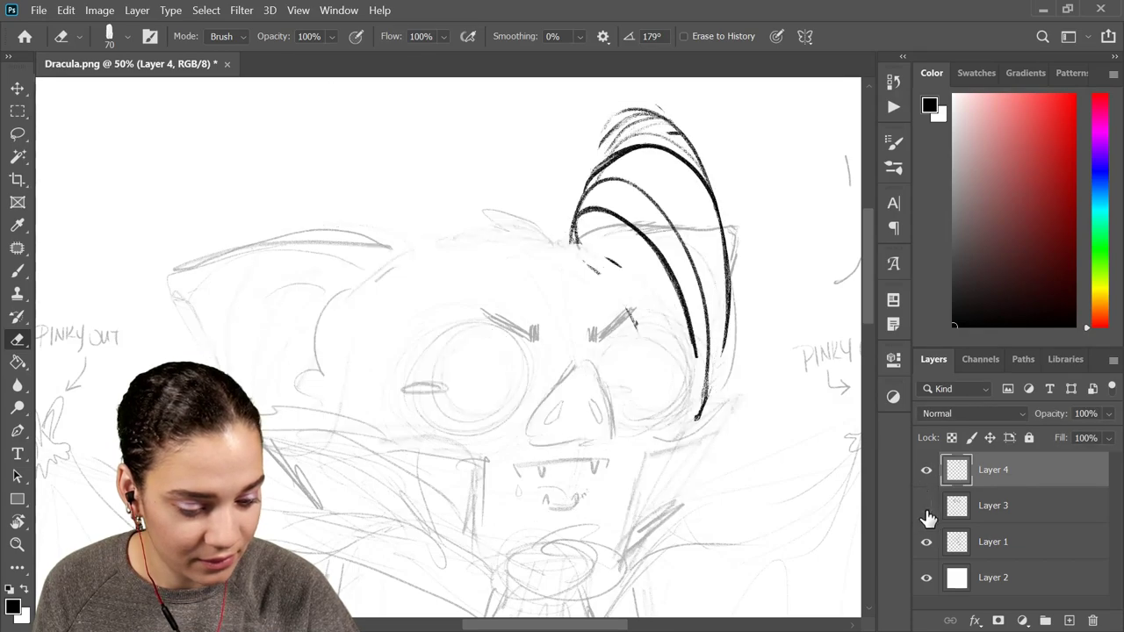
click(926, 506)
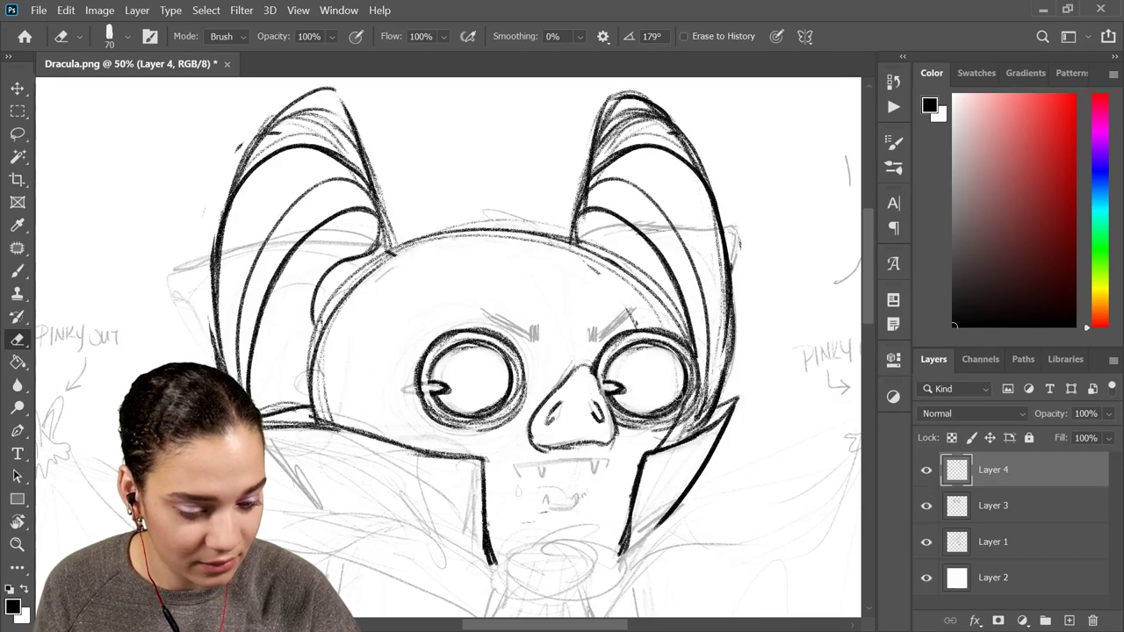
Check the mirrored ears against the whole character and merge Layer 4 down into Layer 3
click(1023, 509)
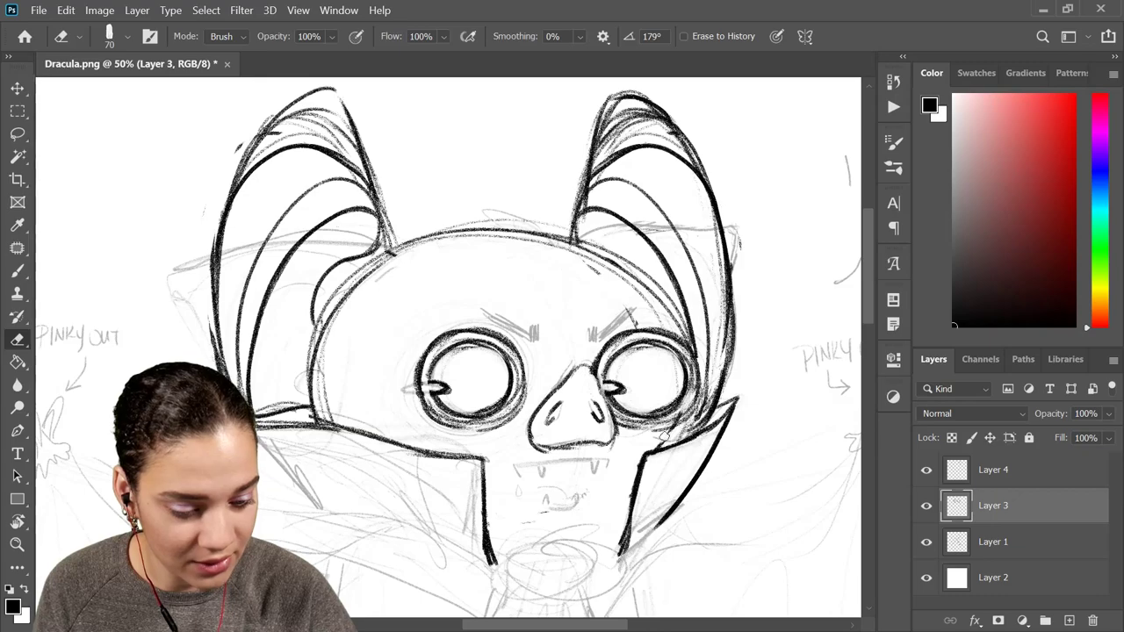
key(ctrl+minus)
key(ctrl+minus)
key(ctrl+minus)
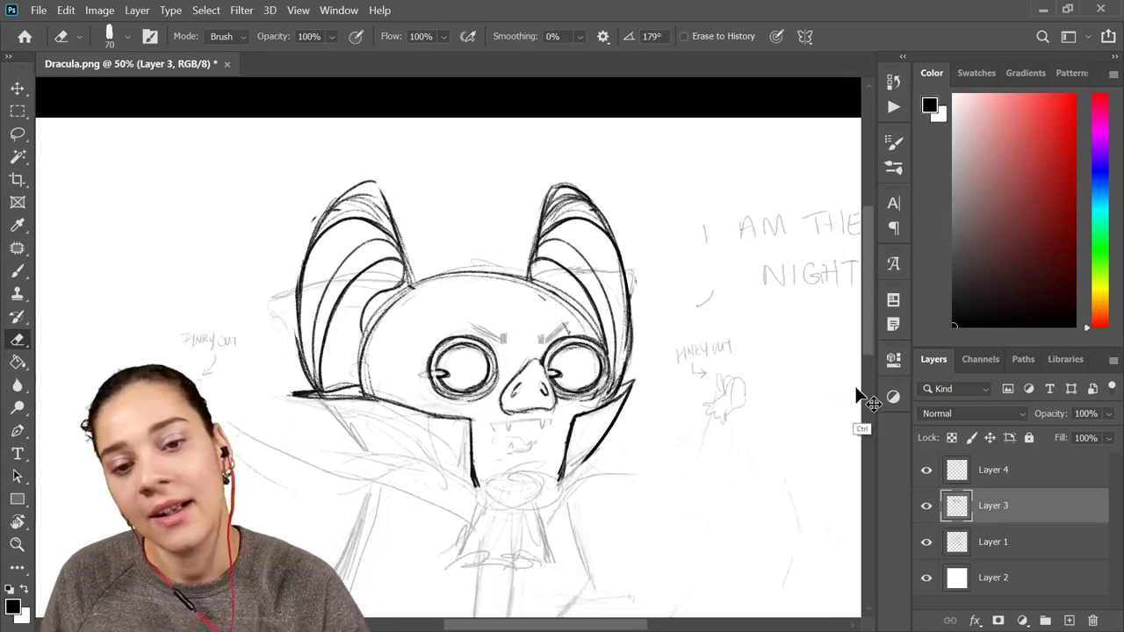
key(ctrl+plus)
key(ctrl+plus)
drag(542, 287, 609, 446)
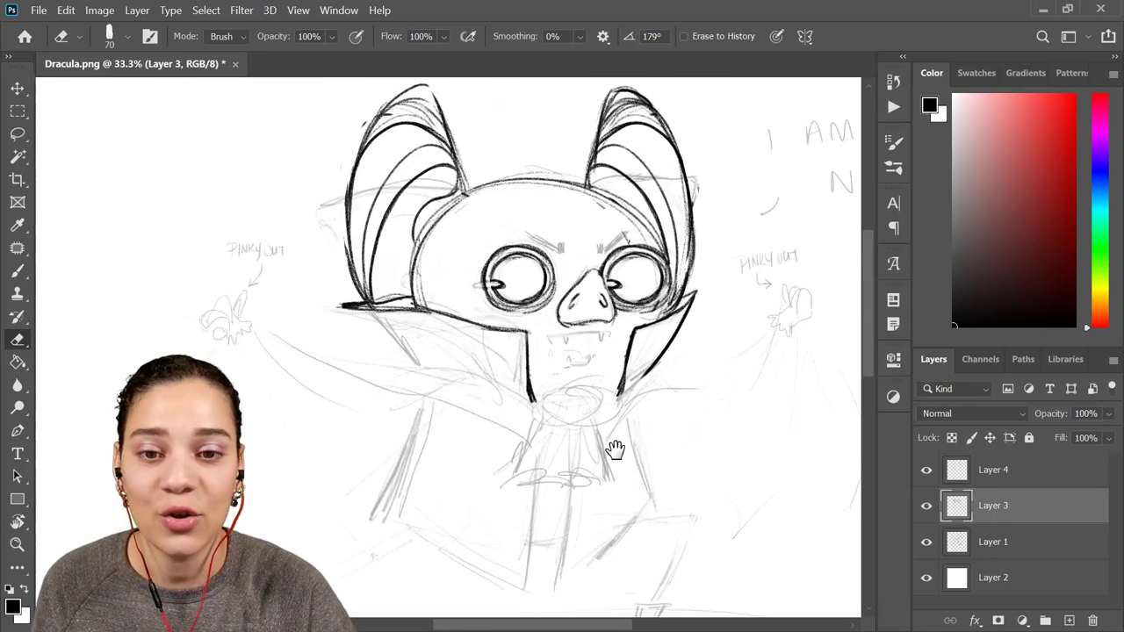
click(1036, 474)
key(ctrl+e)
key(b)
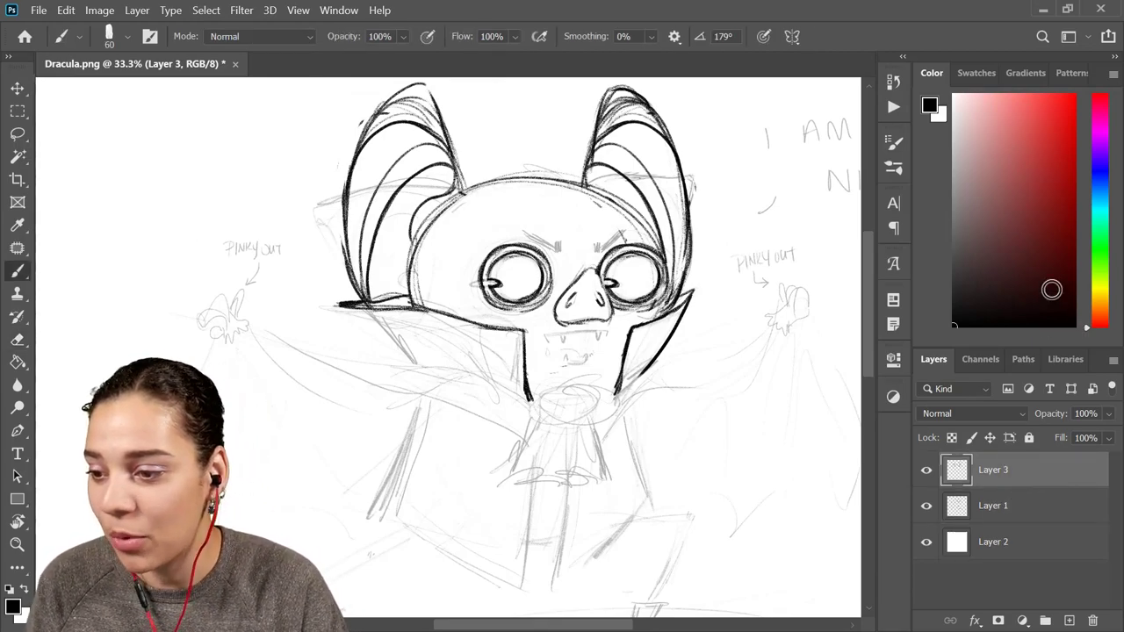
Try a broad scribble beside the left ear with the brush enlarged to 800 px, and undo it
key(bracketright)
key(bracketright)
key(bracketright)
key(bracketright)
key(bracketright)
key(bracketright)
key(bracketright)
key(bracketright)
key(bracketright)
key(bracketright)
key(bracketright)
key(bracketright)
key(bracketright)
key(bracketright)
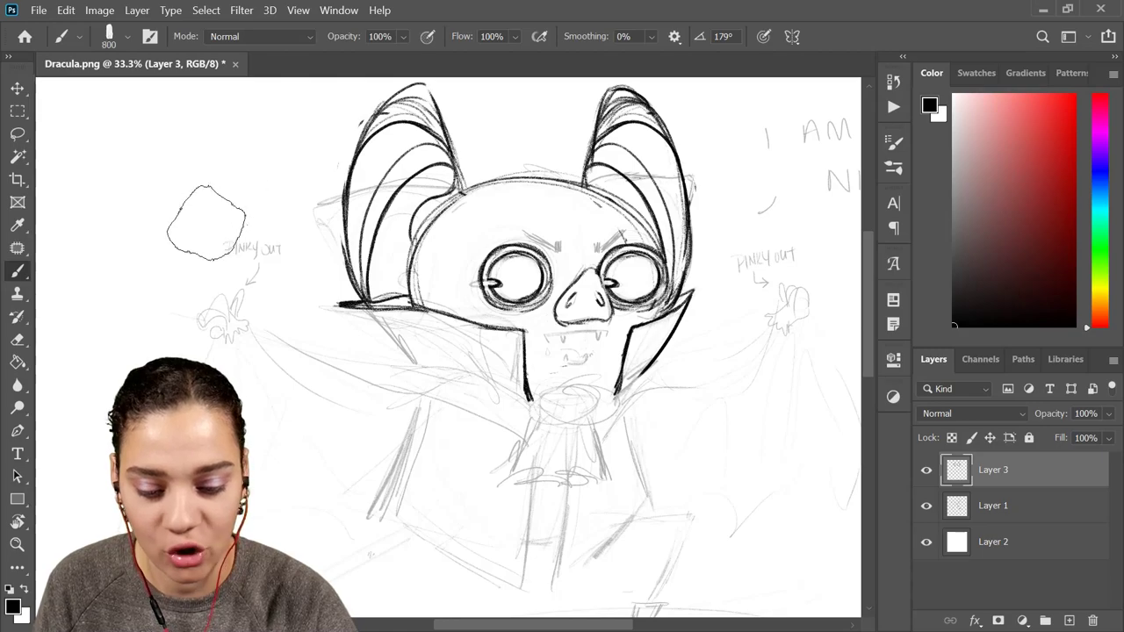
mouse_move(221, 198)
mouse_down()
mouse_move(276, 387)
mouse_move(364, 477)
mouse_move(456, 496)
mouse_up()
key(ctrl+z)
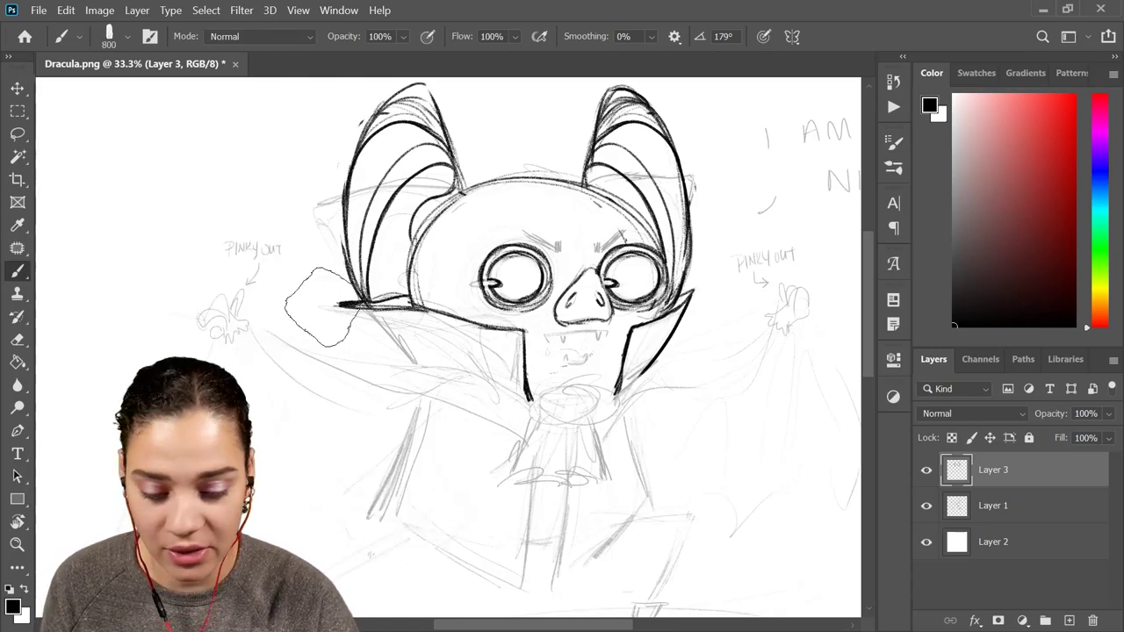
mouse_move(211, 136)
mouse_down()
mouse_move(237, 225)
mouse_move(326, 316)
mouse_up()
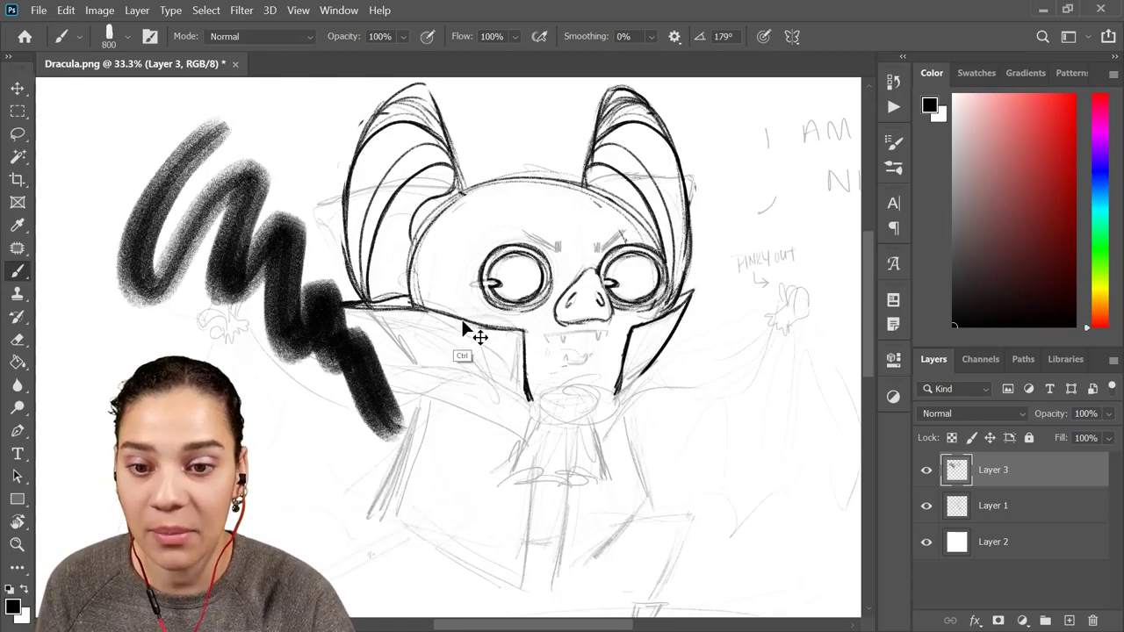
key(ctrl+z)
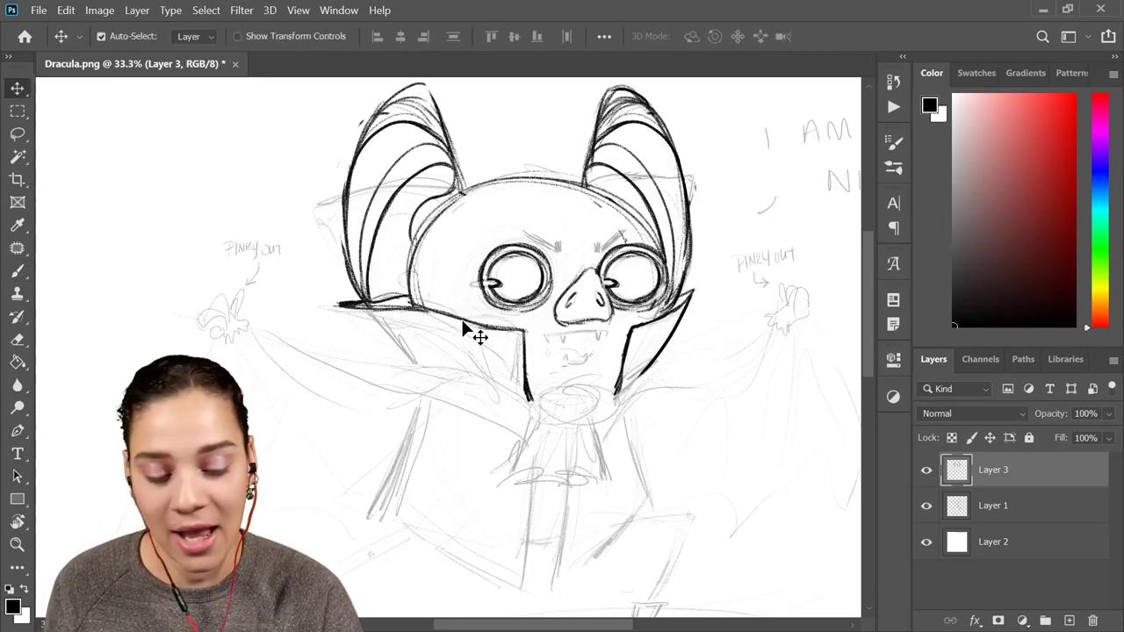
Try inking the cape collar's left outer edge with the brush reduced to 300 px and smaller, undoing the strokes
key(ctrl+minus)
key(bracketleft)
key(bracketleft)
key(bracketleft)
key(bracketleft)
key(bracketleft)
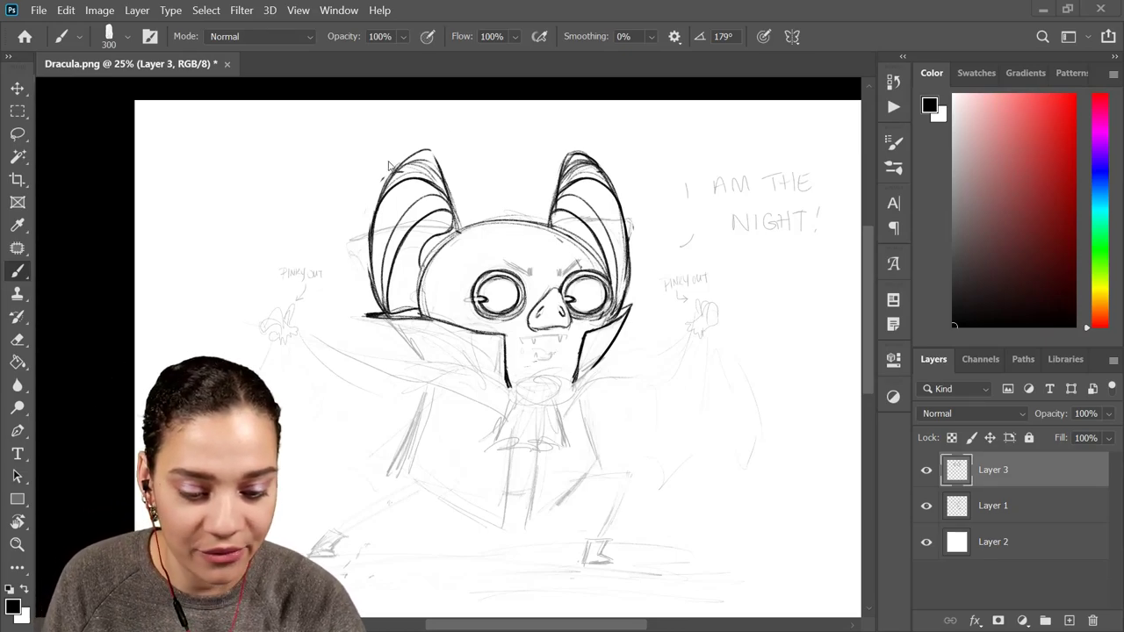
key(ctrl+plus)
key(ctrl+plus)
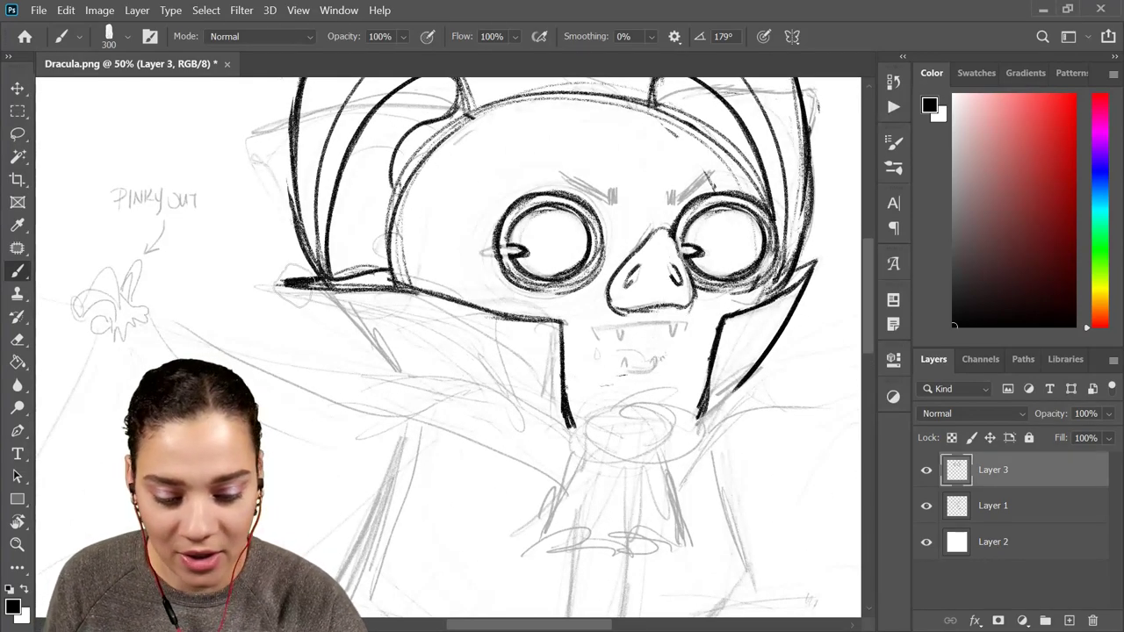
drag(292, 290, 318, 311)
drag(359, 351, 395, 378)
key(ctrl+z)
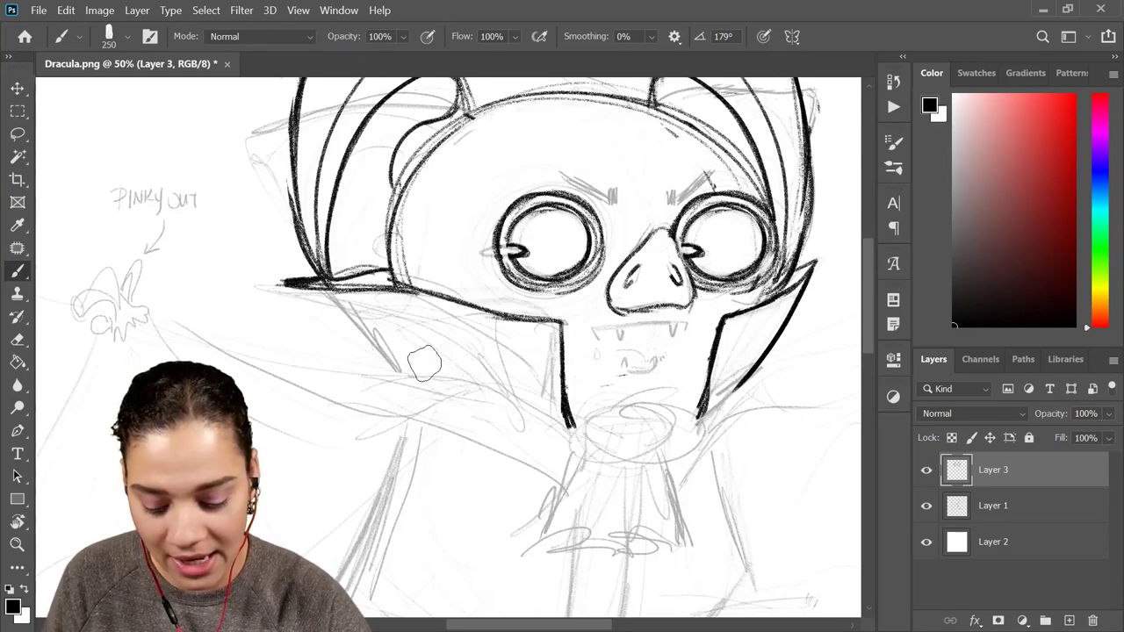
key(bracketleft)
key(bracketleft)
key(bracketleft)
drag(299, 285, 412, 377)
key(ctrl+z)
key(bracketleft)
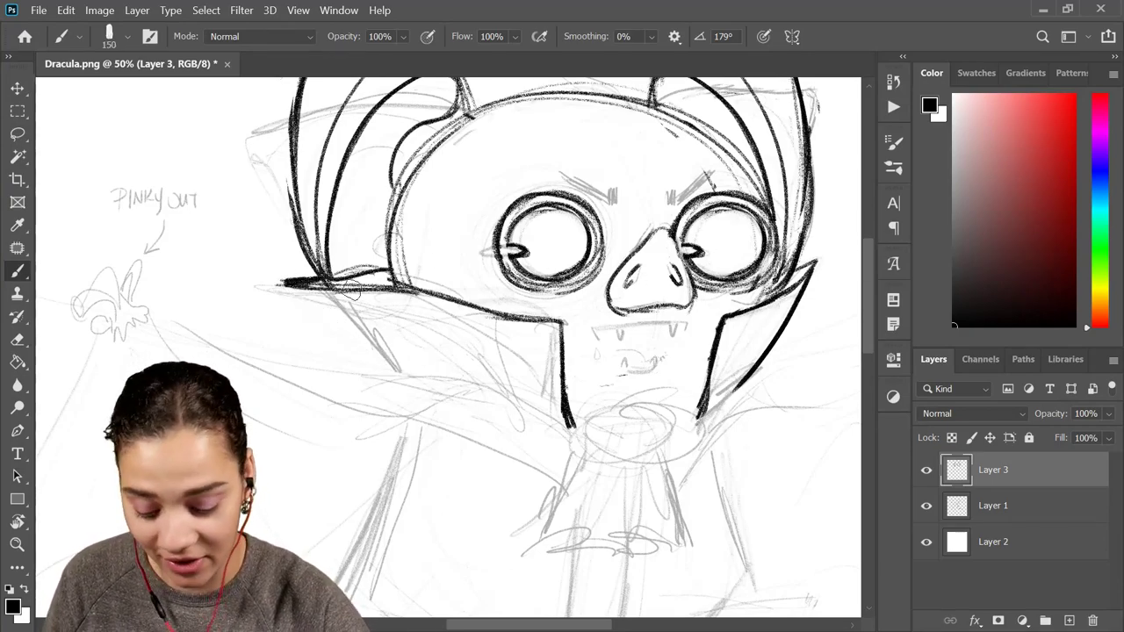
Set the brush to 90 px and ink the left collar's outer edge as one curve running down from its pointed tip
key(bracketleft)
key(bracketleft)
key(bracketleft)
drag(285, 282, 402, 369)
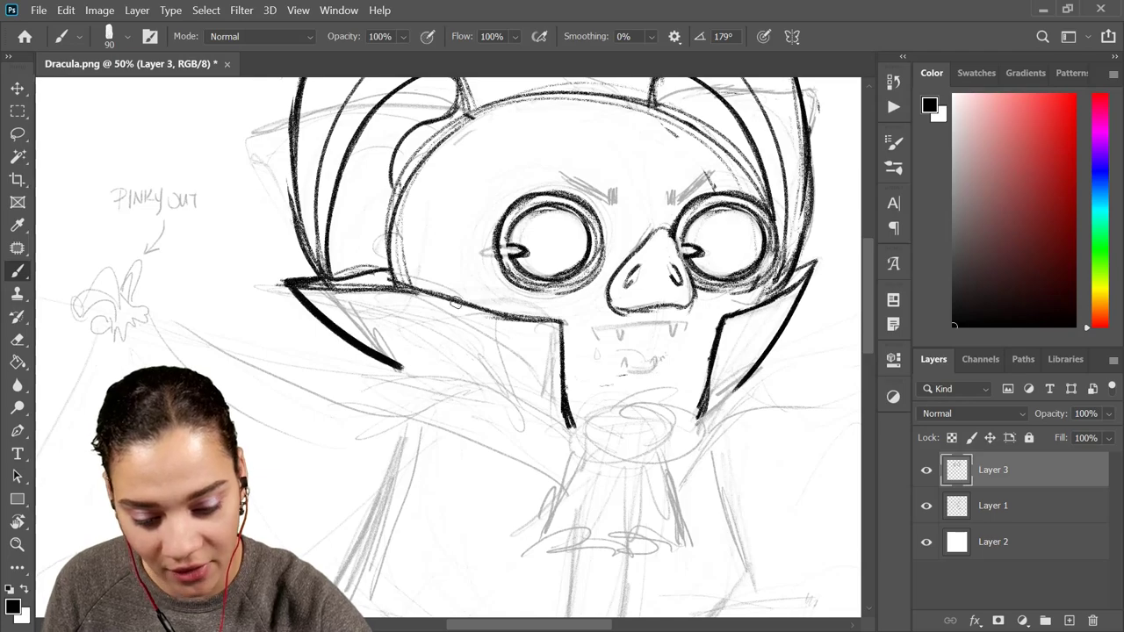
key(ctrl+z)
drag(290, 283, 410, 375)
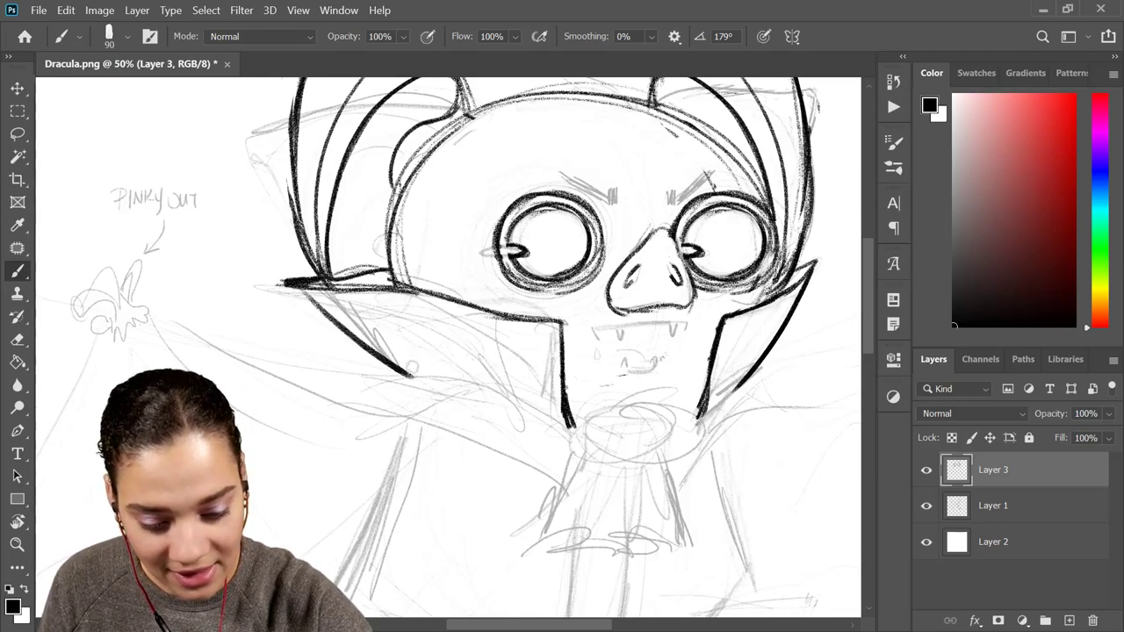
key(ctrl+z)
drag(288, 282, 411, 375)
key(ctrl+z)
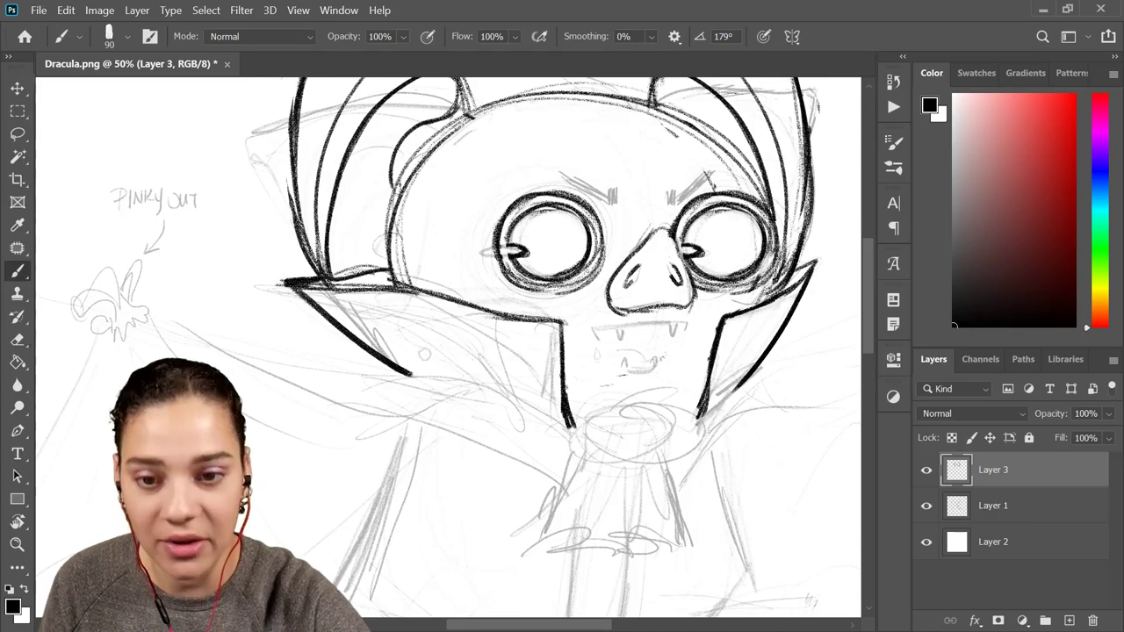
Erase the stray ink marks left on the forehead and across the right eyebrow sketch
mouse_move(669, 294)
mouse_down()
mouse_move(636, 278)
mouse_move(636, 195)
mouse_up()
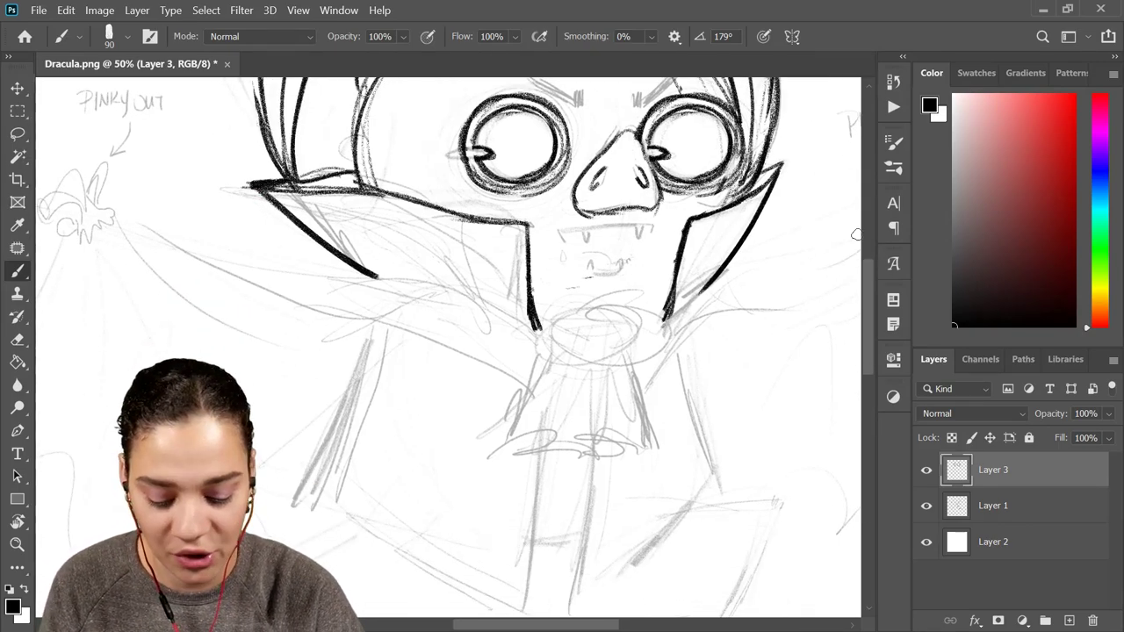
key(ctrl+minus)
key(ctrl+minus)
key(ctrl+plus)
key(ctrl+plus)
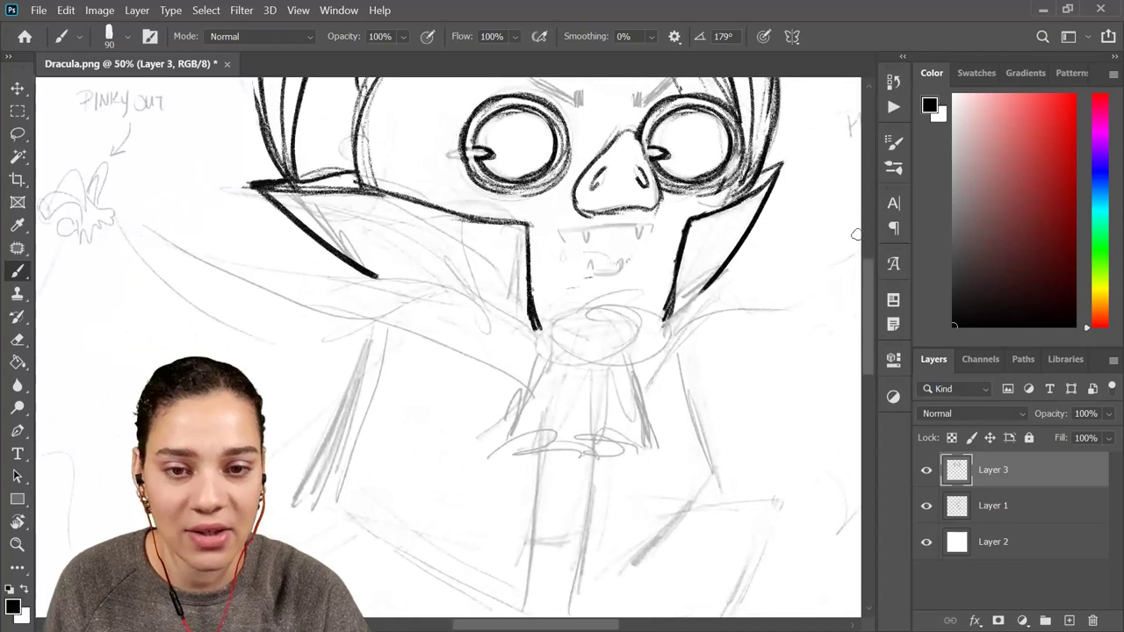
drag(738, 169, 593, 359)
key(ctrl+plus)
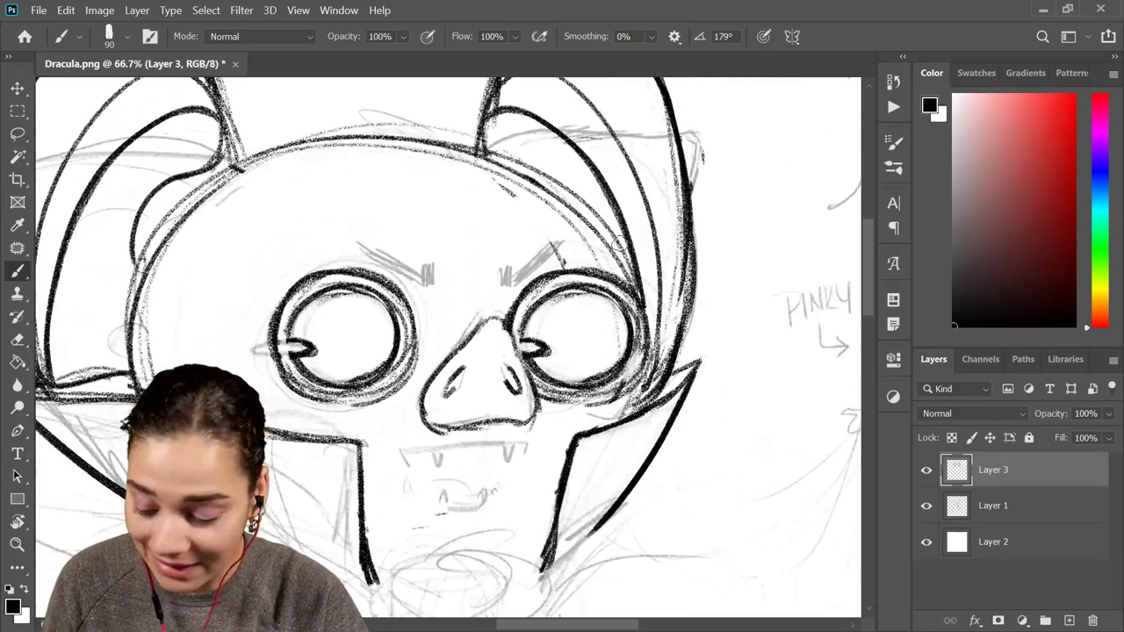
key(e)
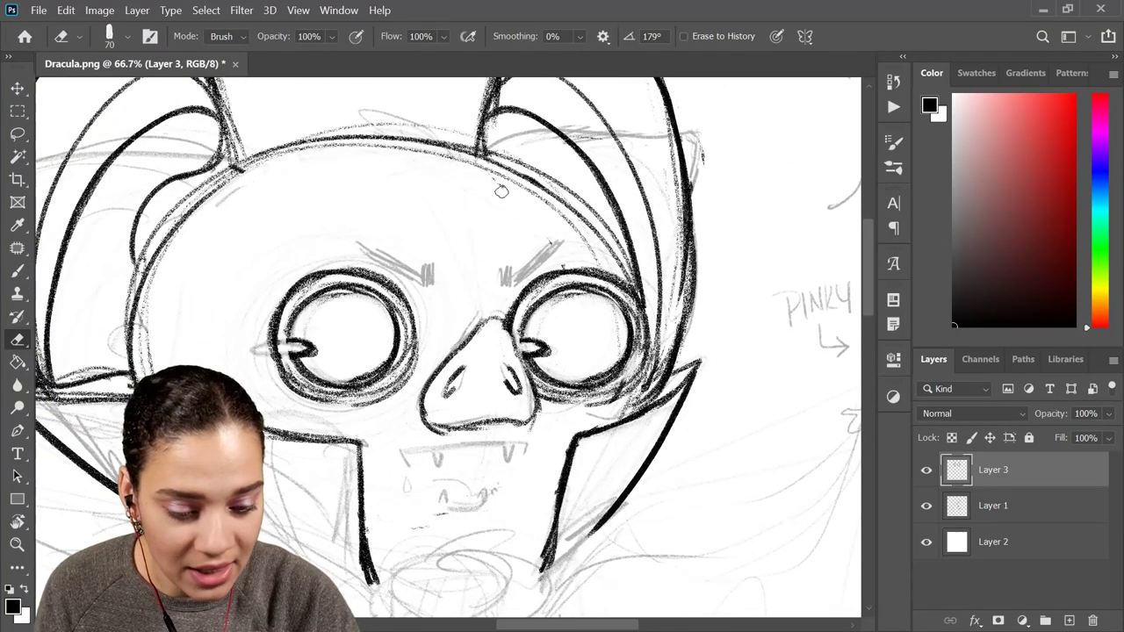
Ink the right and left eyebrows as thick angry slants with the 90 px brush over the sketch
key(b)
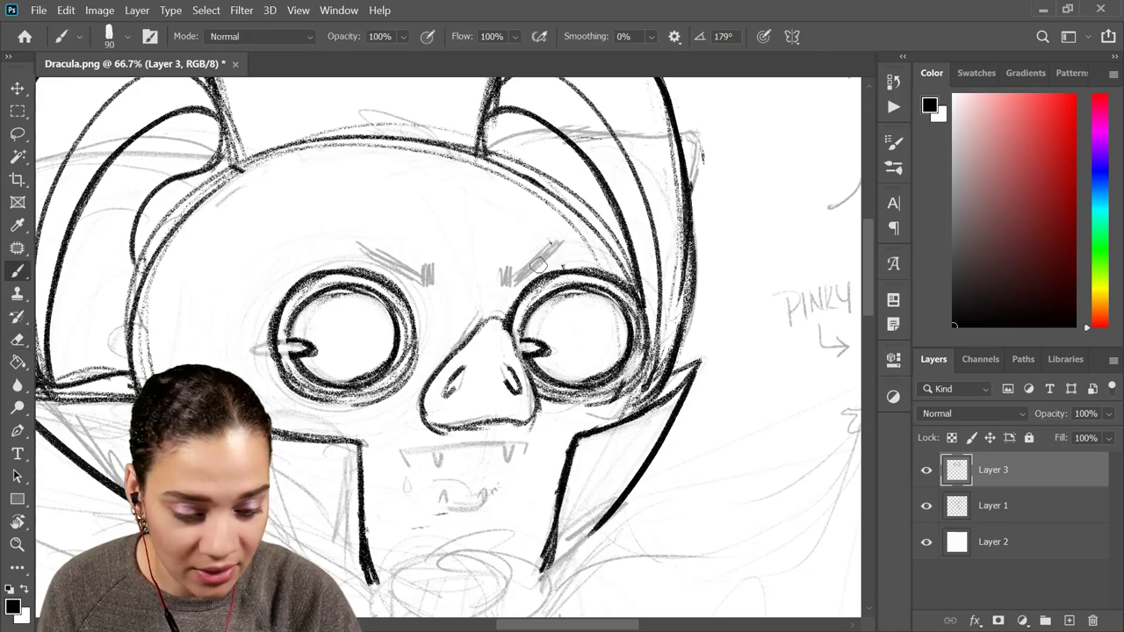
mouse_move(562, 247)
mouse_down()
mouse_move(511, 282)
mouse_move(560, 244)
mouse_up()
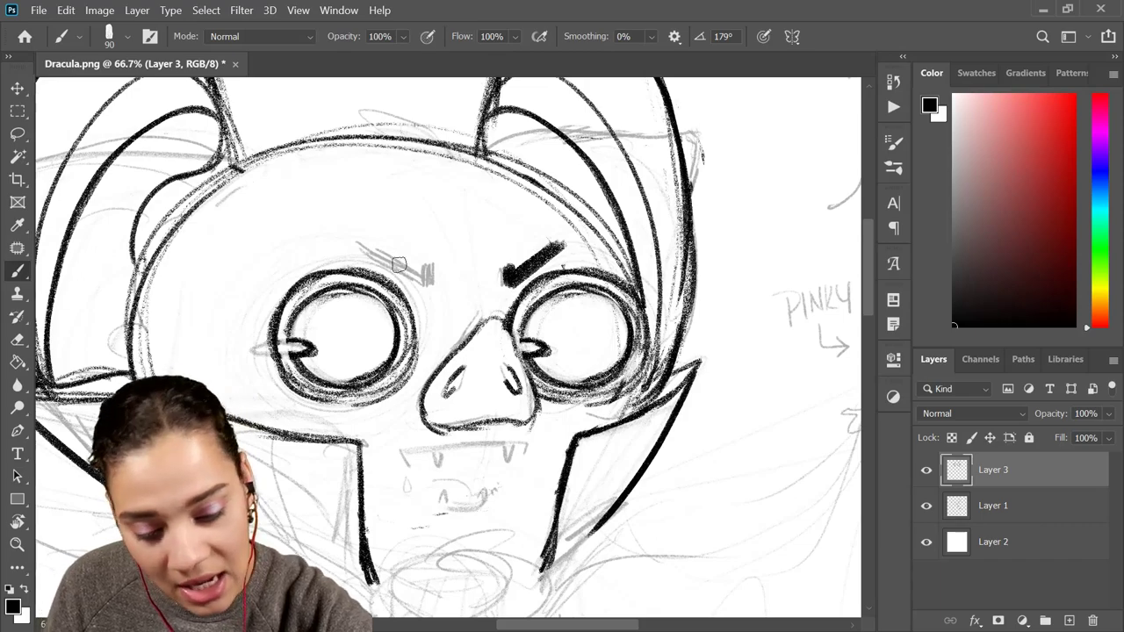
mouse_move(377, 258)
mouse_down()
mouse_move(425, 279)
mouse_move(411, 272)
mouse_up()
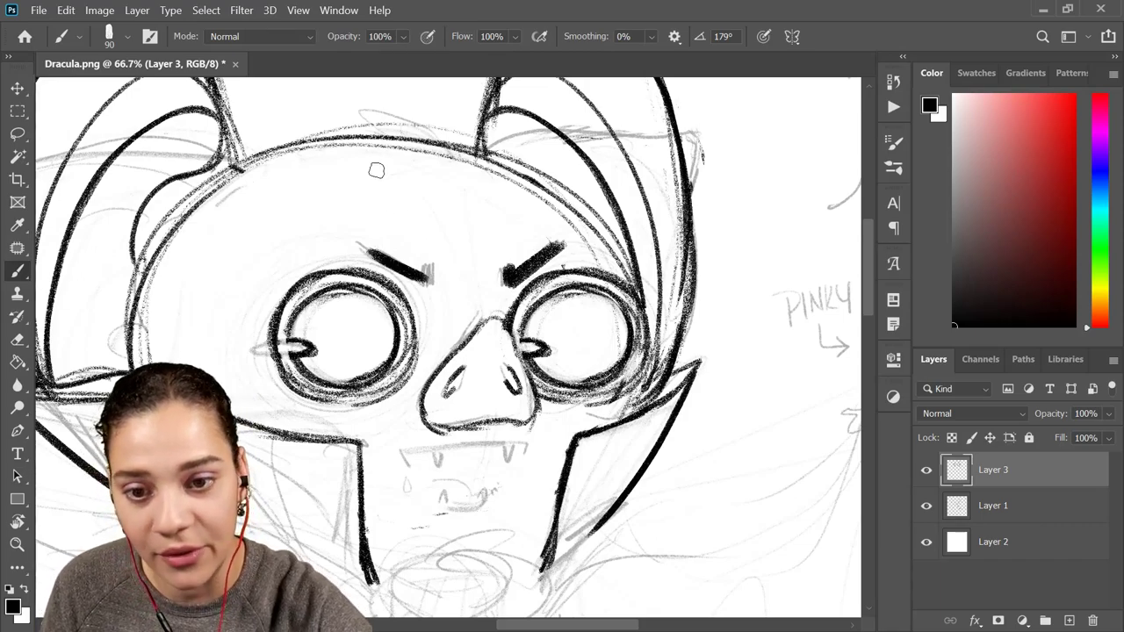
key(ctrl+z)
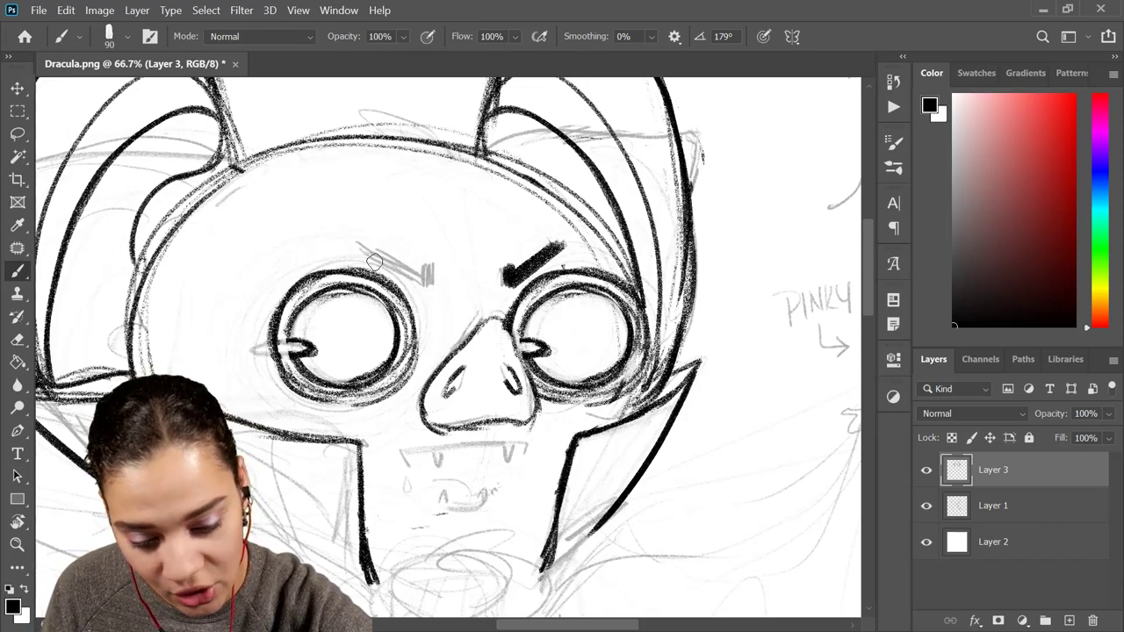
drag(374, 261, 422, 279)
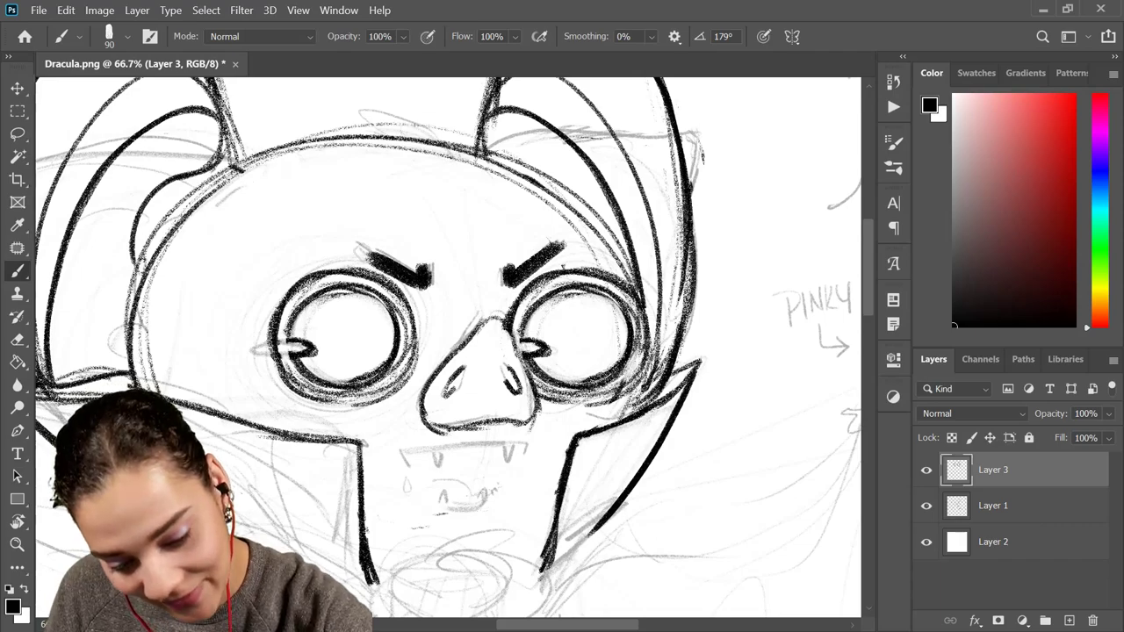
mouse_move(356, 252)
mouse_down()
mouse_move(387, 268)
mouse_move(358, 249)
mouse_up()
key(ctrl+z)
key(ctrl+z)
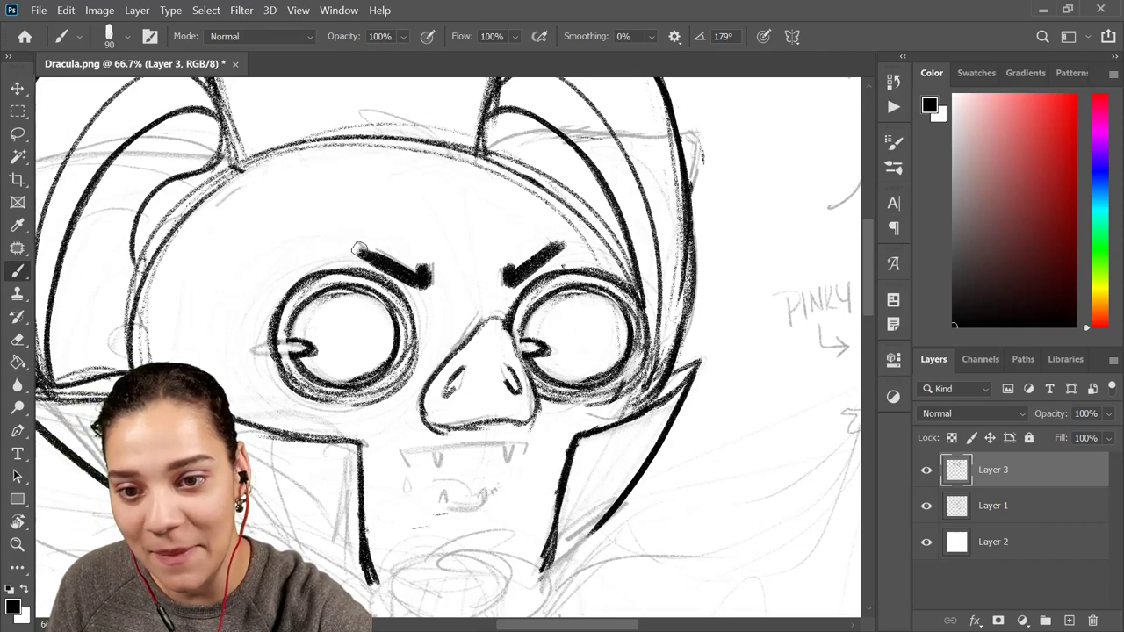
Ink a straight, thick horizontal mouth line just below the nose with the 90 px brush
key(ctrl+minus)
key(ctrl+minus)
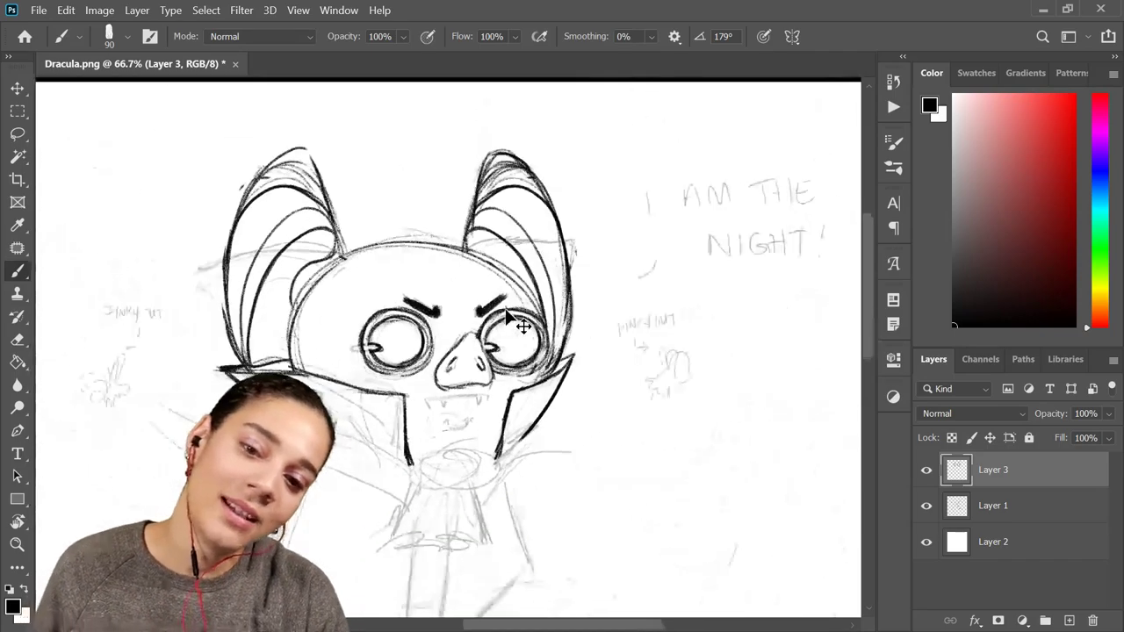
key(ctrl+plus)
key(ctrl+plus)
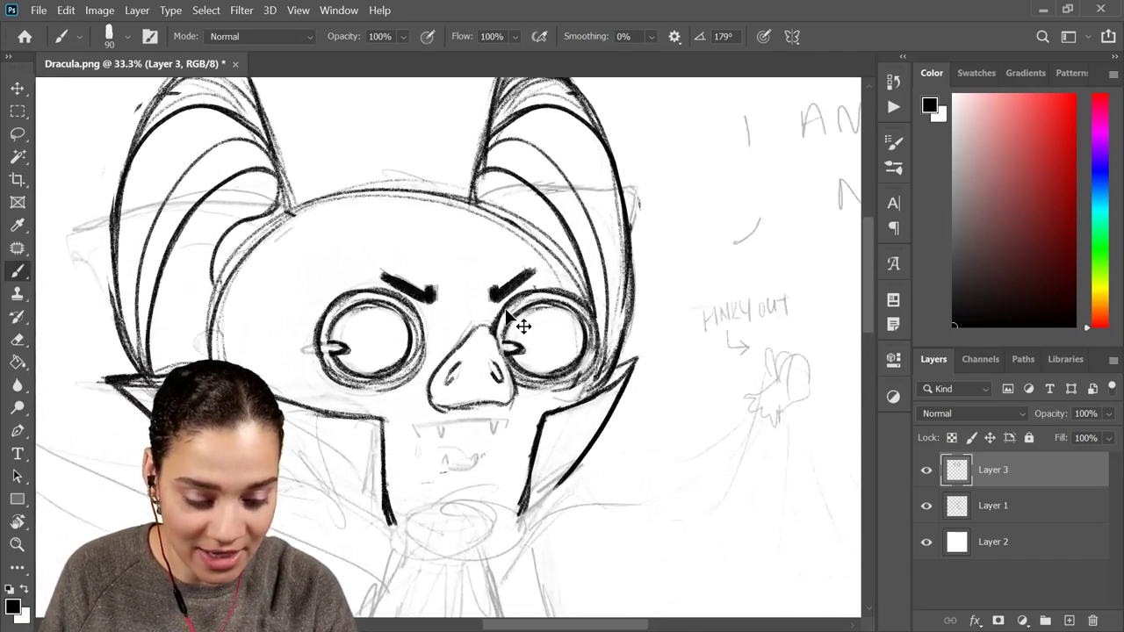
scroll(673, 333, down, 5)
key(ctrl+plus)
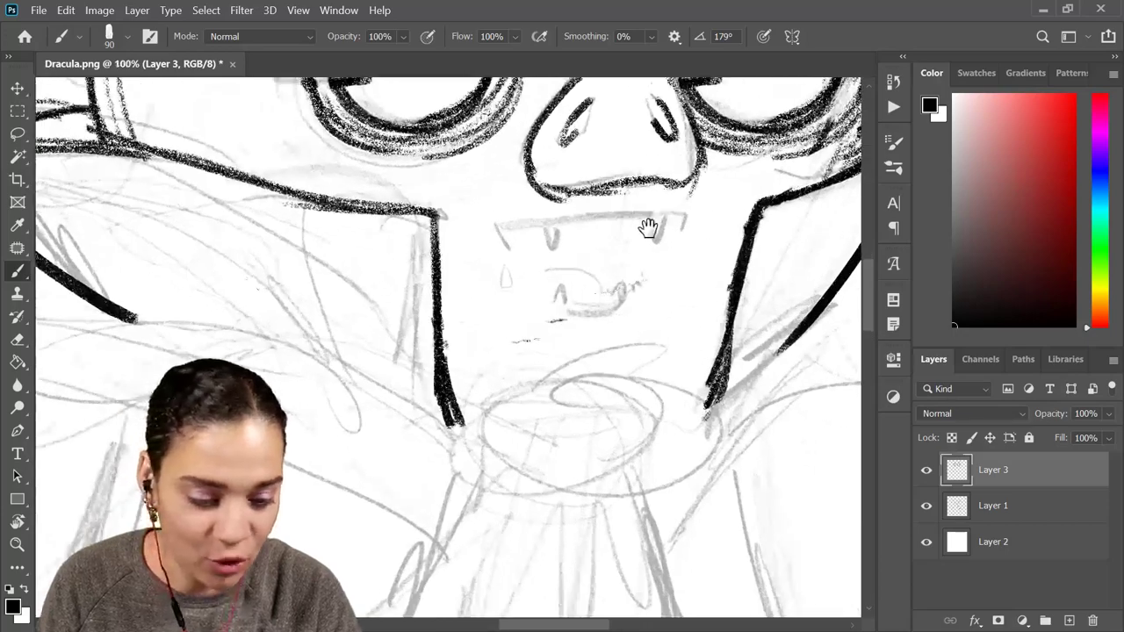
mouse_move(652, 229)
mouse_down()
mouse_move(679, 334)
mouse_move(532, 324)
mouse_move(715, 322)
mouse_up()
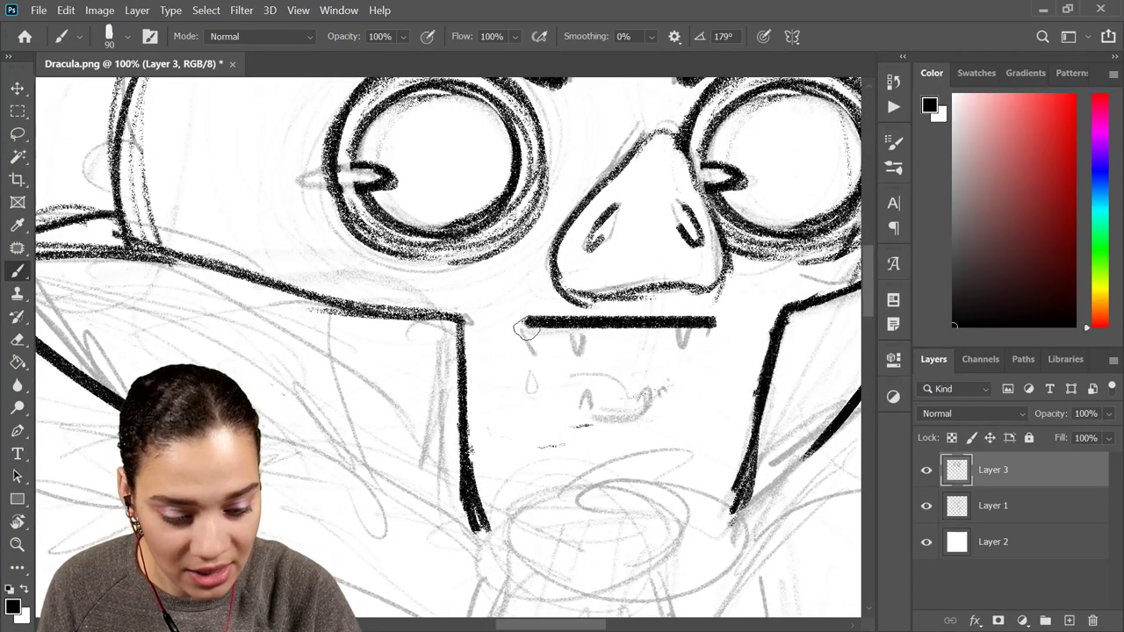
Ink a short slanted stroke at the mouth's left corner and two upper fangs with the 60 px brush
mouse_move(531, 325)
mouse_down()
mouse_move(537, 362)
mouse_move(581, 358)
mouse_up()
key(ctrl+z)
drag(675, 327, 683, 354)
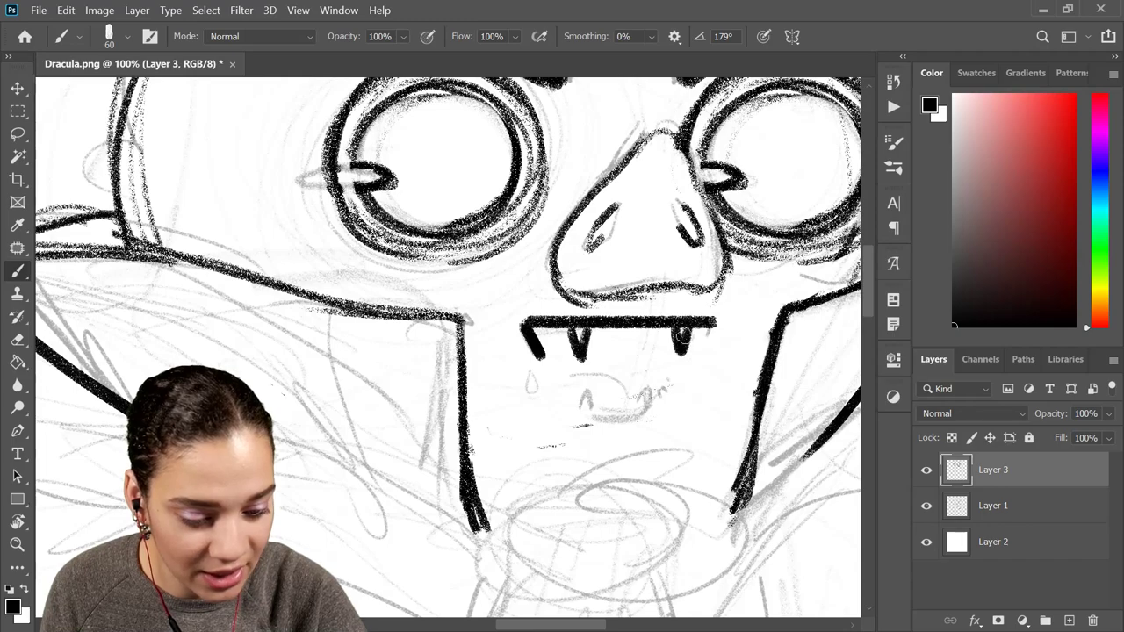
Set the brush to 40 px and ink the two lower fangs, the lower lip and the curved tongue line
mouse_move(599, 416)
mouse_down()
mouse_move(648, 408)
mouse_move(625, 419)
mouse_move(595, 411)
mouse_up()
key(ctrl+z)
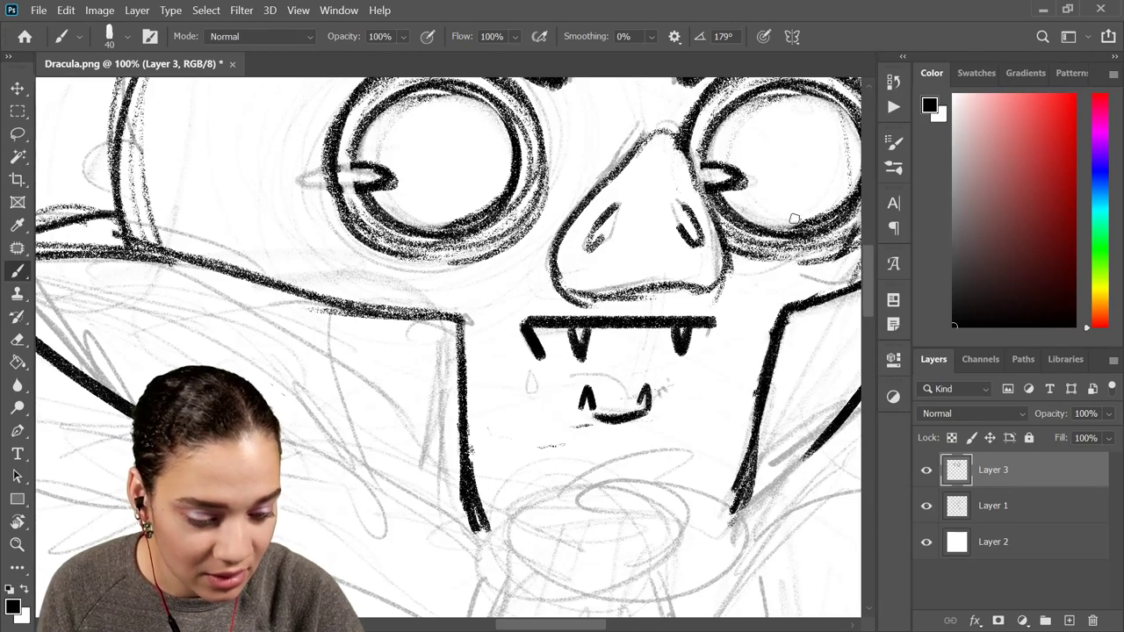
drag(567, 372, 645, 406)
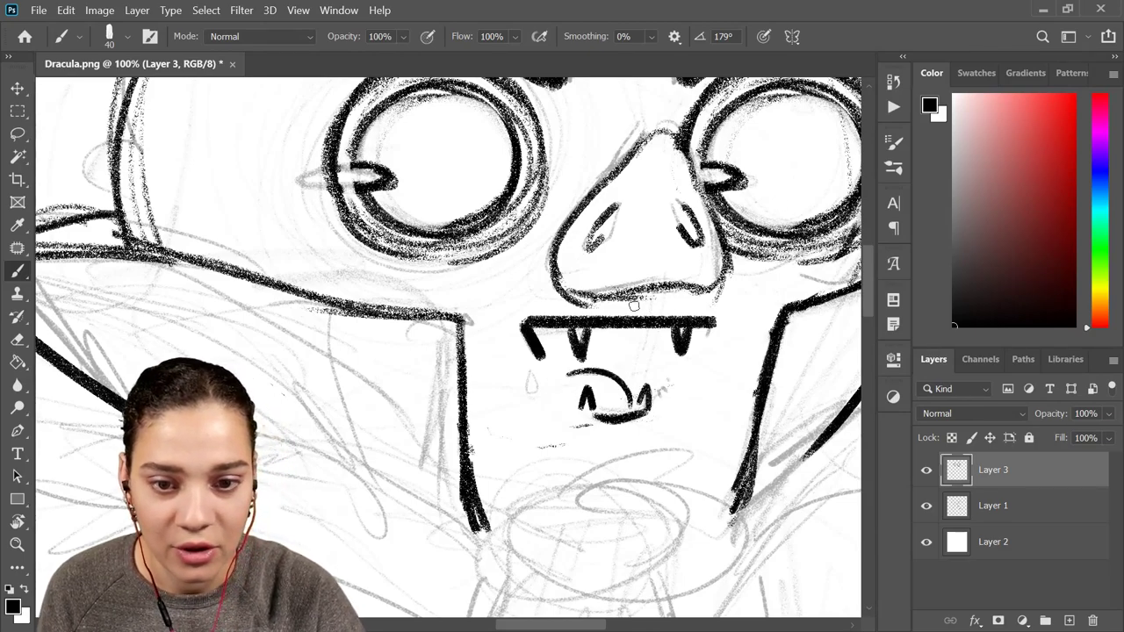
Erase part of the thick mouth line and right fang, and re-ink them thinner with the 40 px brush
drag(711, 317, 533, 316)
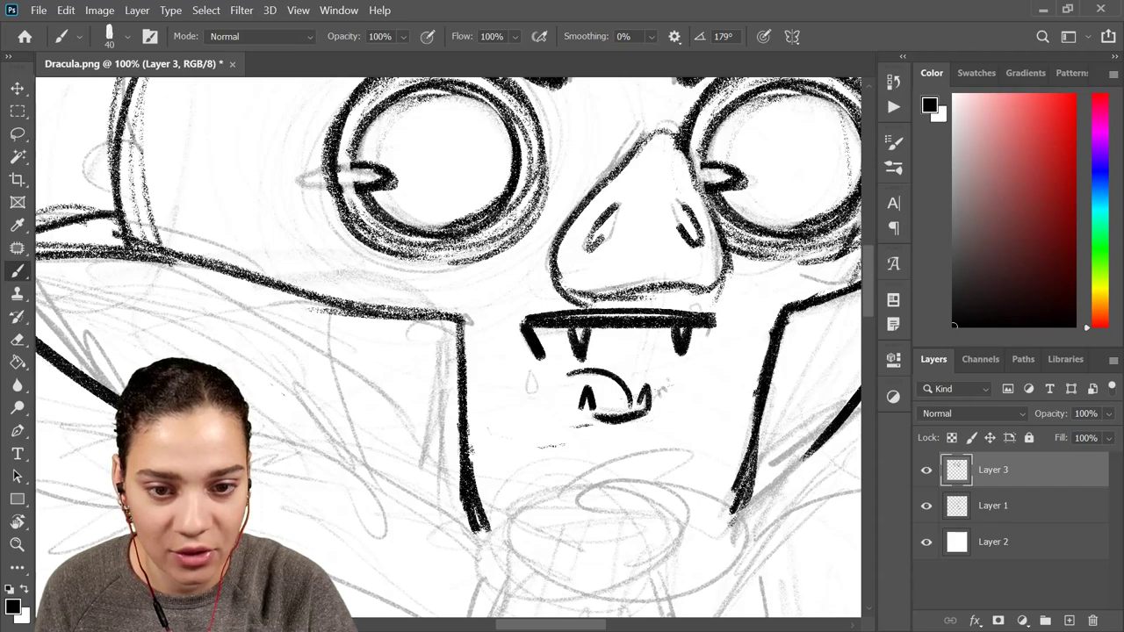
key(ctrl+z)
key(e)
mouse_move(687, 325)
mouse_down()
mouse_move(658, 349)
mouse_move(715, 338)
mouse_move(571, 323)
mouse_move(676, 321)
mouse_up()
key(b)
mouse_move(562, 319)
mouse_down()
mouse_move(693, 319)
mouse_move(565, 318)
mouse_up()
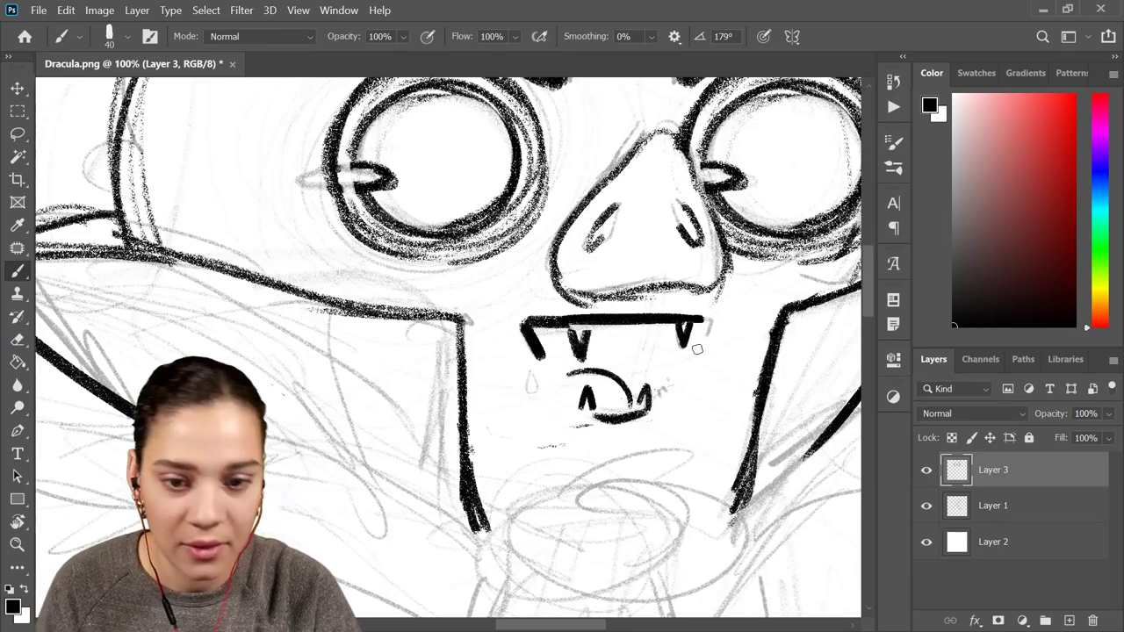
Ink a small hollow blood drop beneath the mouth's left corner with the 40 px brush
key(ctrl+minus)
key(ctrl+minus)
key(ctrl+minus)
key(ctrl+plus)
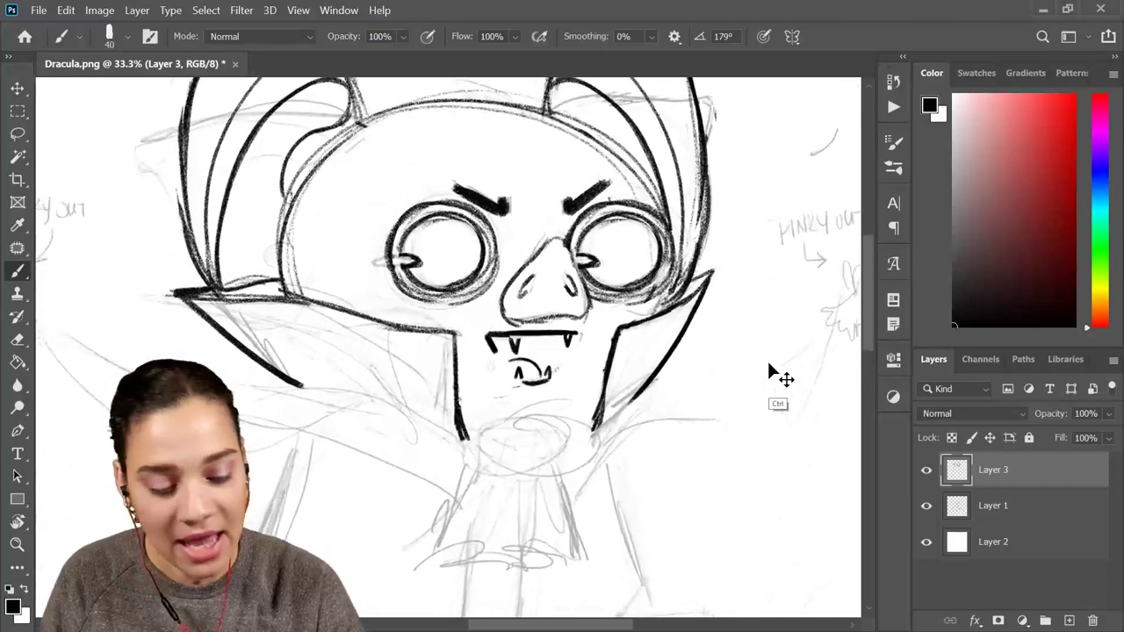
key(ctrl+plus)
key(ctrl+plus)
key(ctrl+plus)
key(ctrl+plus)
mouse_move(608, 402)
mouse_down()
mouse_move(632, 465)
mouse_move(631, 441)
mouse_move(621, 461)
mouse_up()
key(ctrl+z)
drag(612, 404, 625, 463)
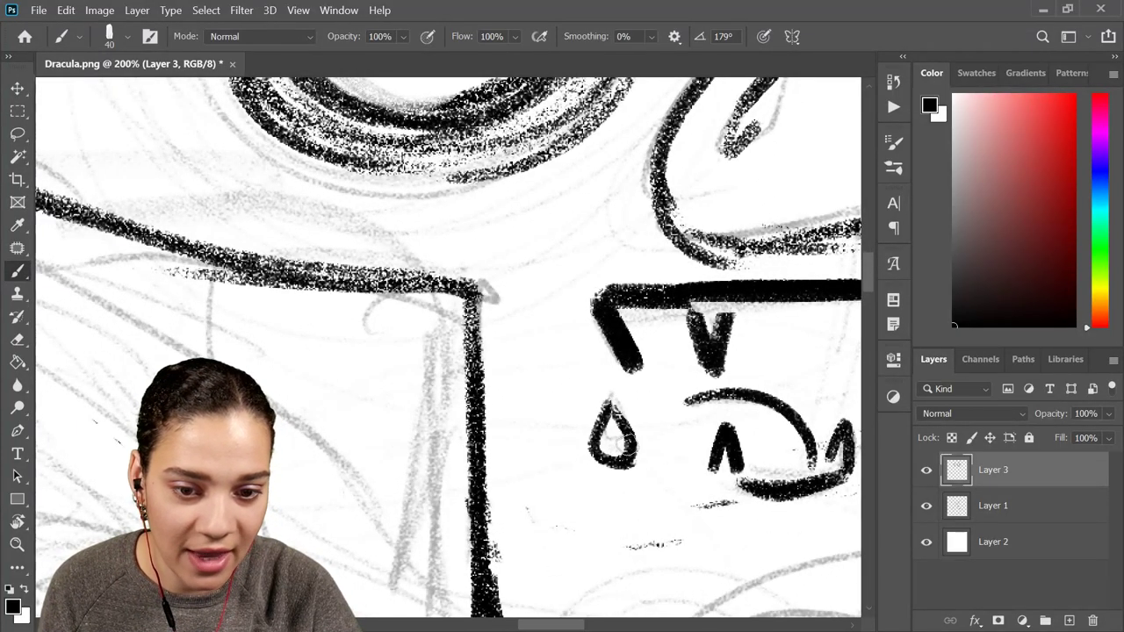
key(ctrl+z)
drag(622, 421, 624, 463)
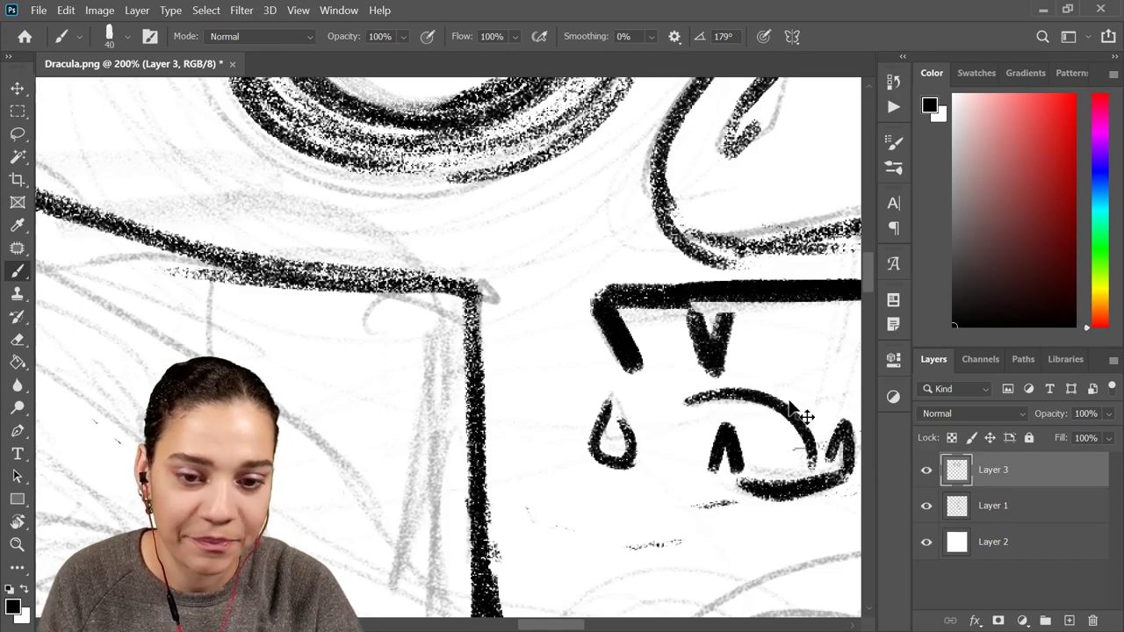
Ink short whisker dashes on both outer sides of the lower fangs with the 40 px brush
key(ctrl+minus)
key(ctrl+minus)
key(ctrl+minus)
key(ctrl+minus)
key(ctrl+minus)
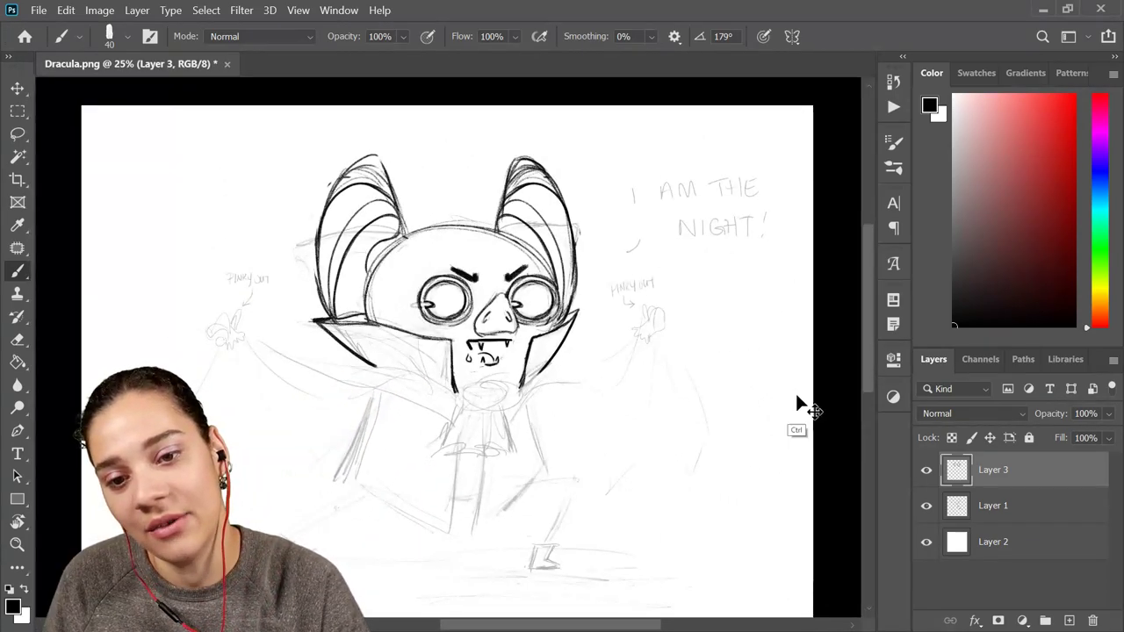
key(ctrl+plus)
key(ctrl+plus)
key(ctrl+minus)
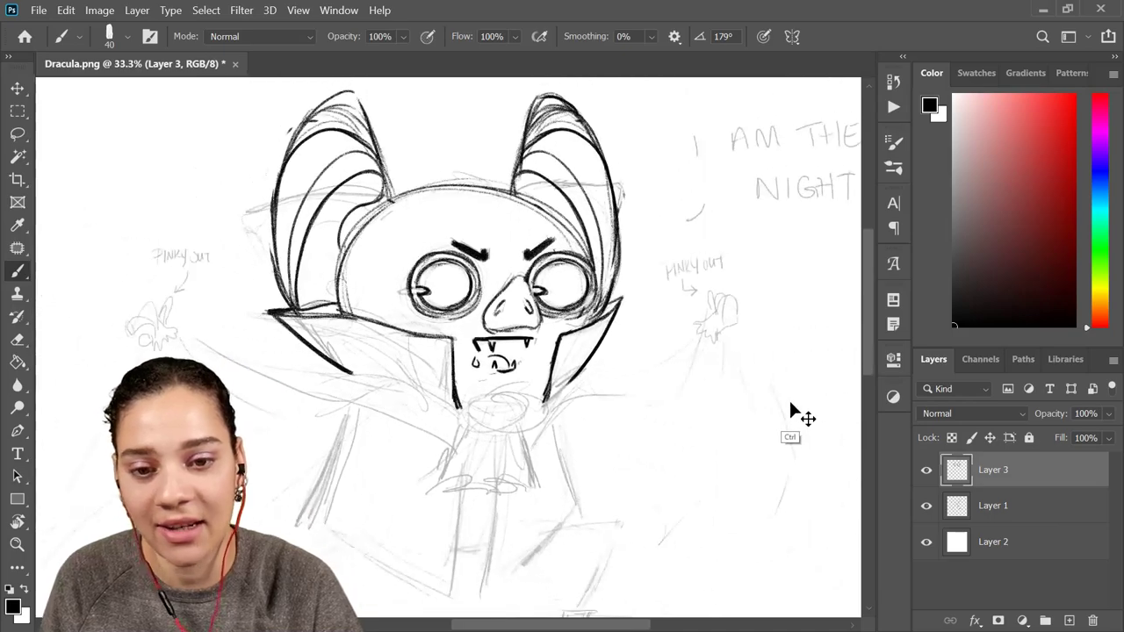
key(ctrl+plus)
key(ctrl+plus)
key(ctrl+plus)
drag(657, 398, 670, 397)
drag(669, 384, 674, 387)
drag(574, 402, 562, 401)
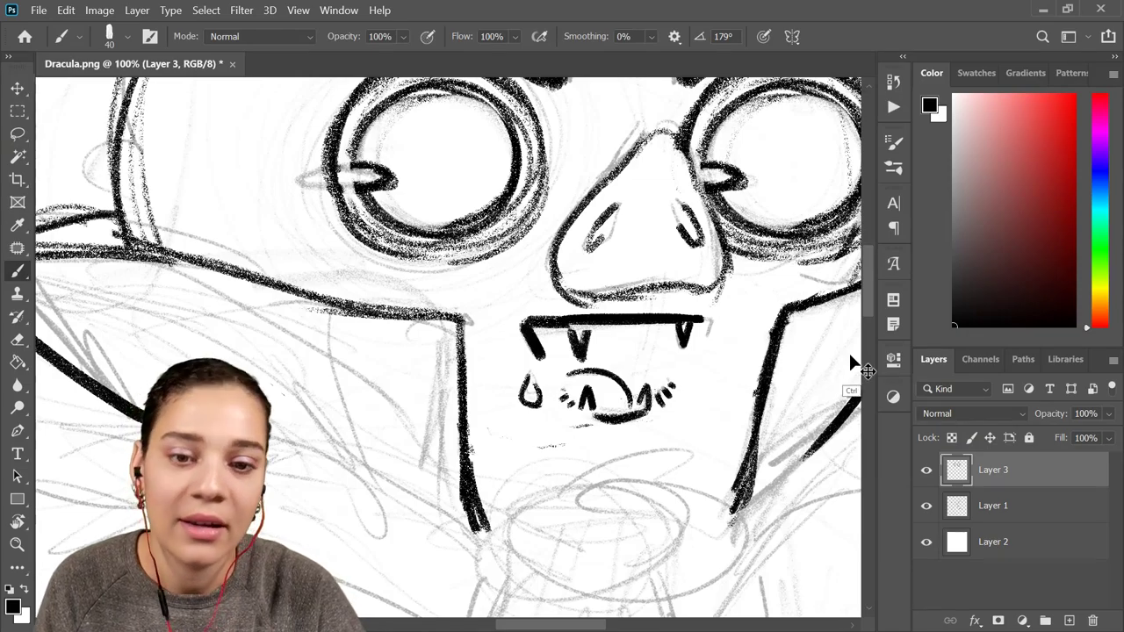
Extend the right collar's outer edge down to meet the collar's inner line beside the jaw
key(ctrl+minus)
key(ctrl+minus)
key(ctrl+minus)
key(ctrl+minus)
key(ctrl+plus)
key(ctrl+plus)
key(ctrl+plus)
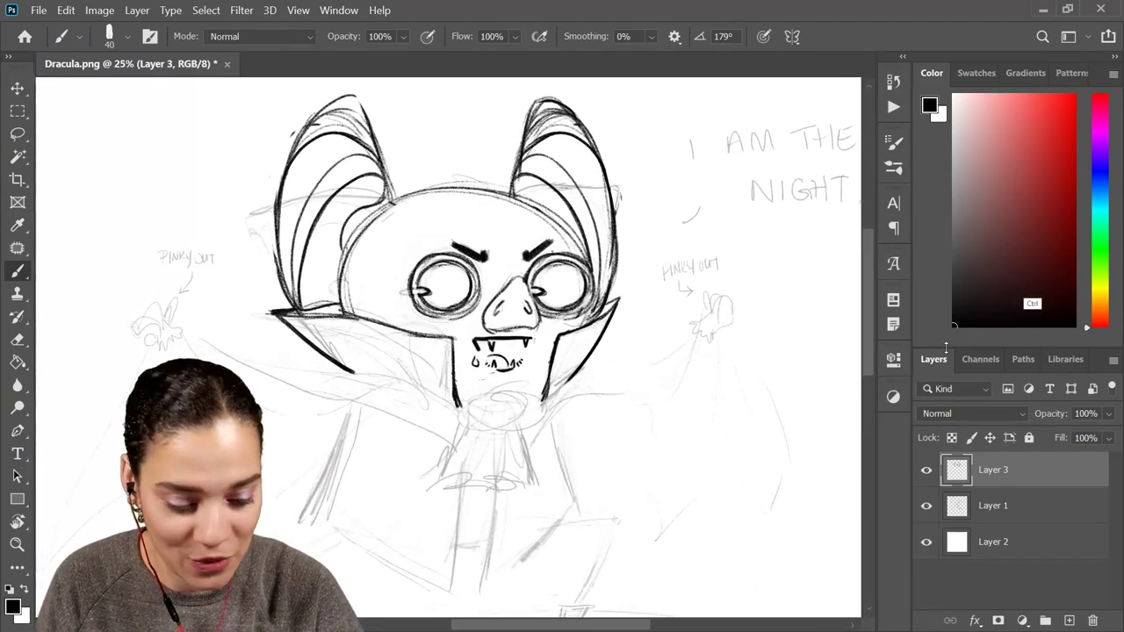
drag(686, 420, 649, 457)
key(ctrl+minus)
key(ctrl+minus)
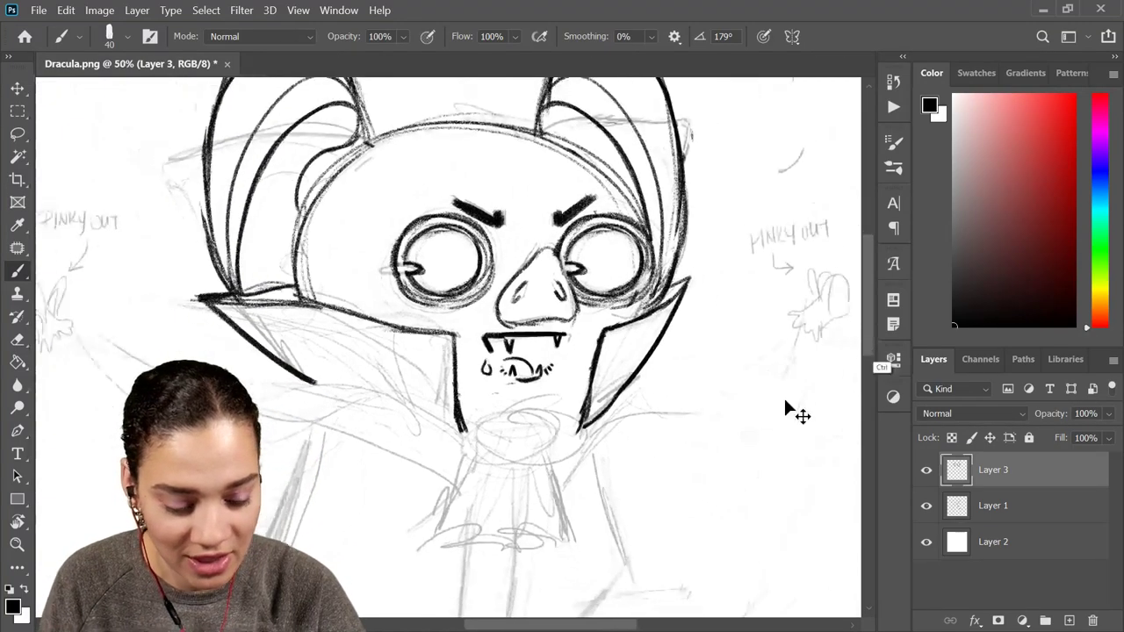
key(ctrl+plus)
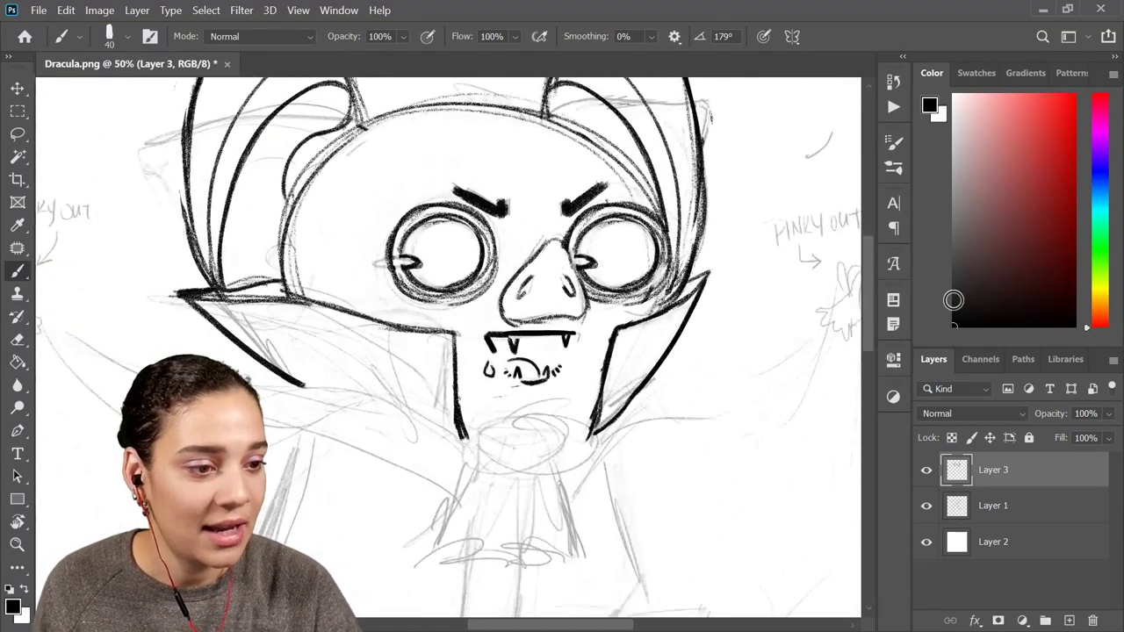
Ink an oval brooch below the chin with a large teardrop at its centre, using the 40 px brush
scroll(989, 196, up, 1)
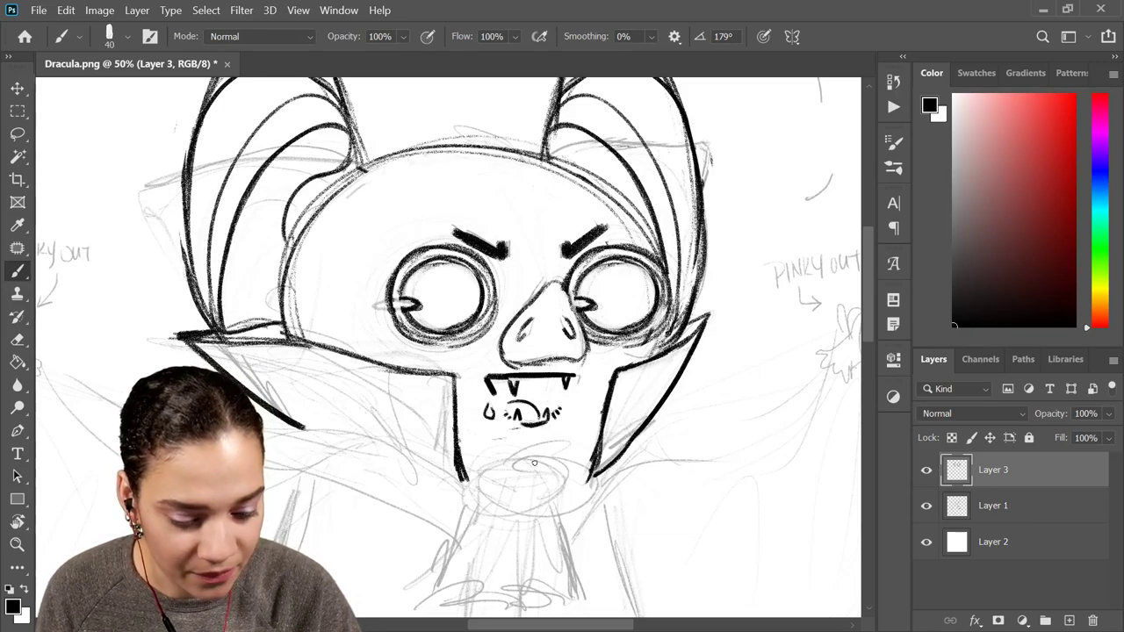
mouse_move(535, 463)
mouse_down()
mouse_move(497, 510)
mouse_move(570, 478)
mouse_move(479, 490)
mouse_move(579, 497)
mouse_move(501, 481)
mouse_move(586, 459)
mouse_up()
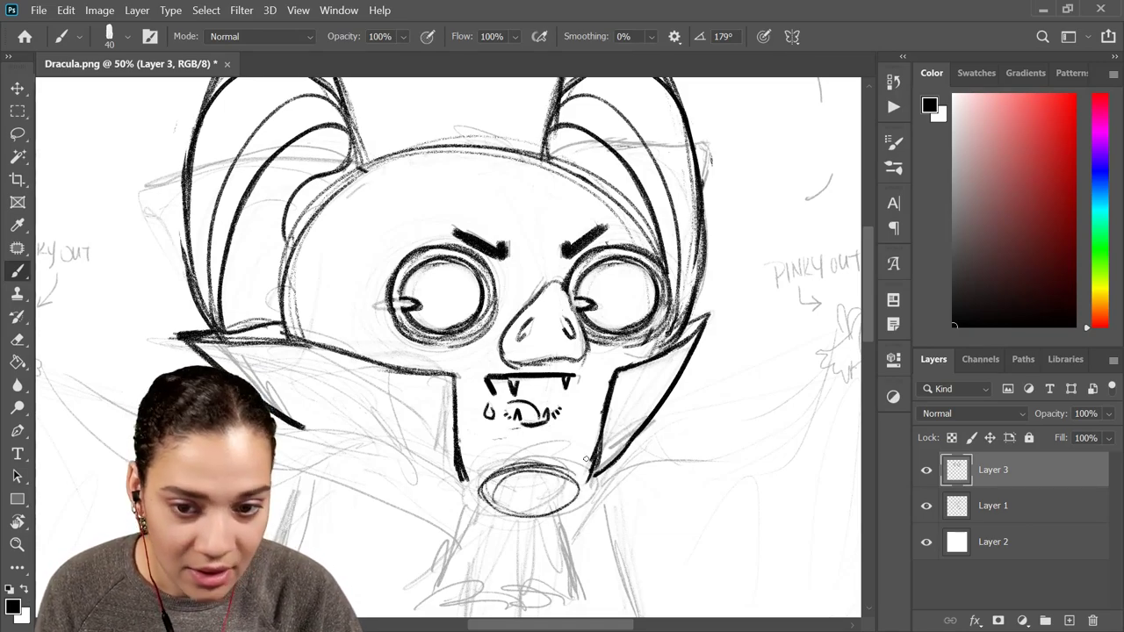
key(ctrl+plus)
mouse_move(602, 503)
mouse_down()
mouse_move(639, 293)
mouse_move(525, 330)
mouse_move(619, 296)
mouse_move(625, 352)
mouse_move(579, 294)
mouse_move(616, 336)
mouse_move(605, 313)
mouse_move(585, 342)
mouse_move(604, 311)
mouse_move(615, 332)
mouse_move(601, 341)
mouse_move(611, 334)
mouse_up()
key(ctrl+z)
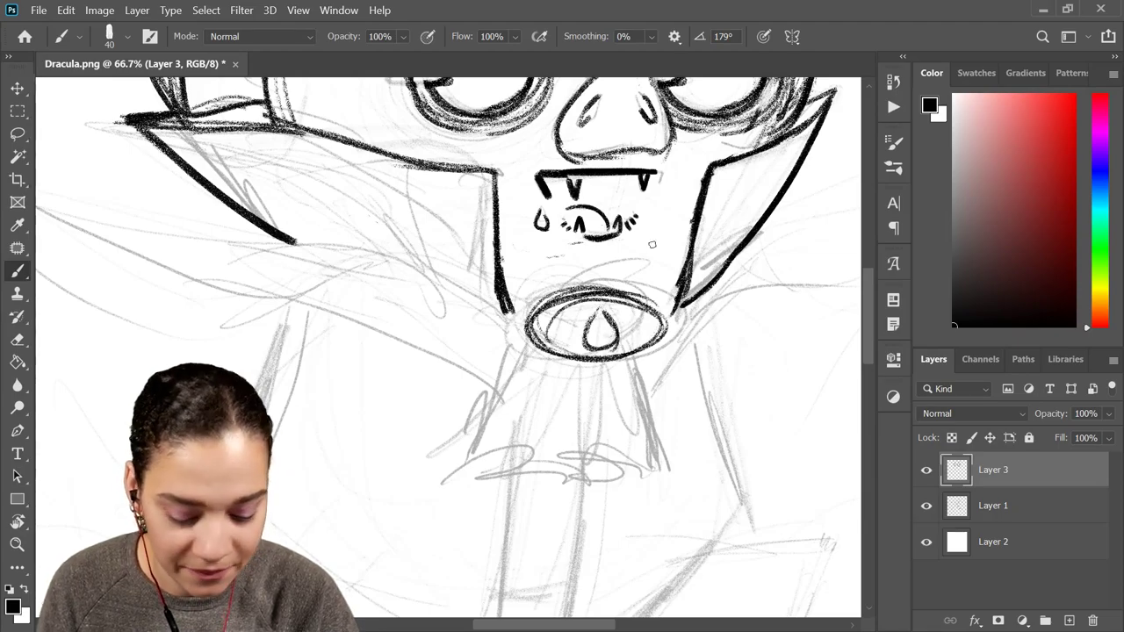
Reinforce the brooch's oval rim and central teardrop, and ink a smaller teardrop on each side of it
key(ctrl+plus)
key(ctrl+plus)
drag(781, 309, 413, 381)
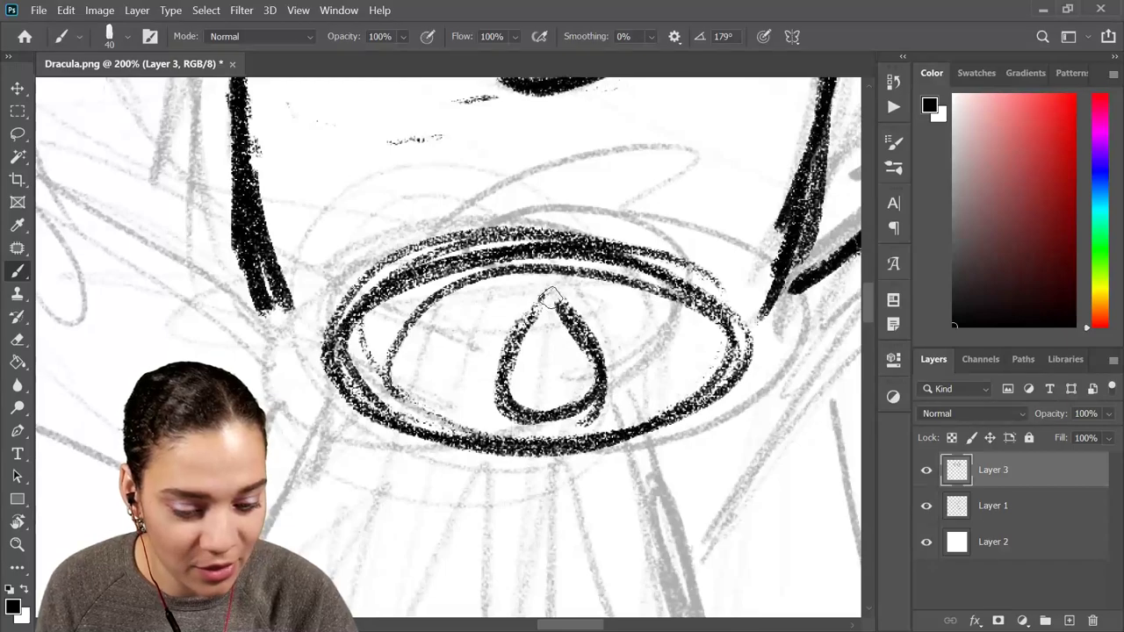
mouse_move(551, 296)
mouse_down()
mouse_move(502, 386)
mouse_move(604, 356)
mouse_up()
mouse_move(650, 323)
mouse_down()
mouse_move(639, 374)
mouse_move(672, 361)
mouse_move(652, 325)
mouse_up()
mouse_move(442, 332)
mouse_down()
mouse_move(428, 358)
mouse_move(465, 340)
mouse_move(445, 321)
mouse_move(465, 372)
mouse_move(453, 319)
mouse_move(449, 369)
mouse_up()
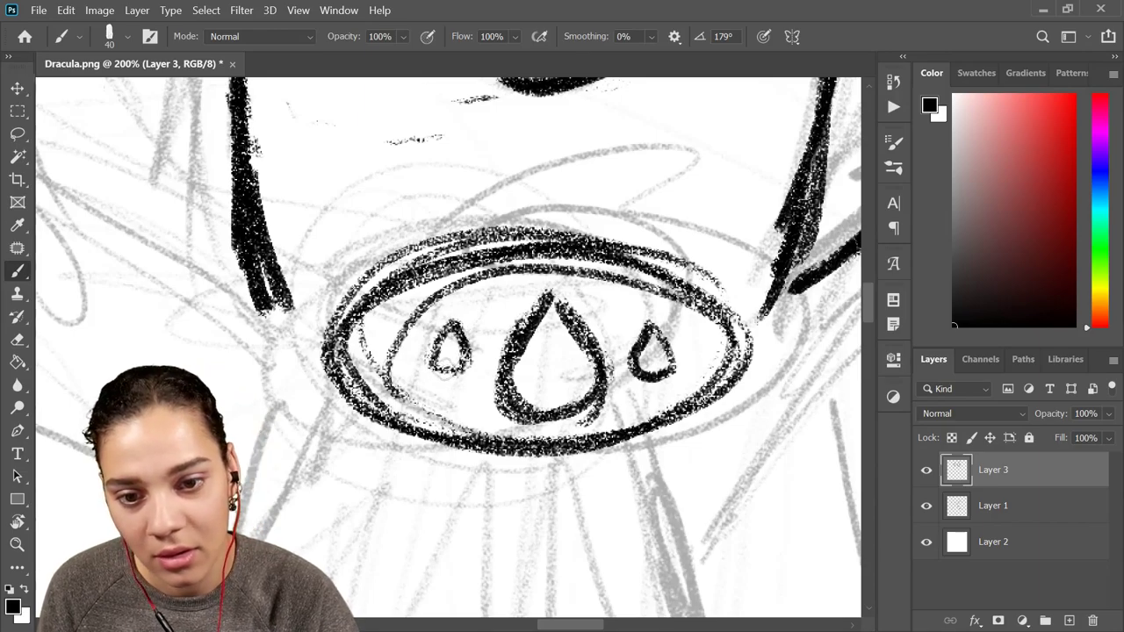
Ink eight short spokes radiating outward around the brooch's oval rim with the 40 px brush
key(ctrl+minus)
key(ctrl+minus)
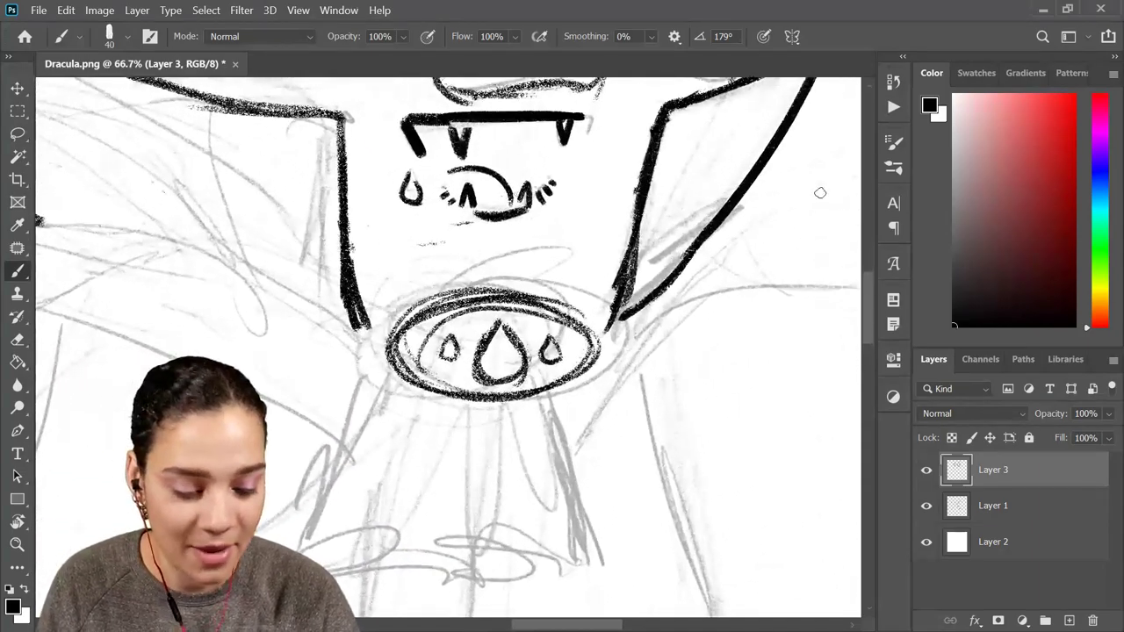
drag(378, 298, 406, 311)
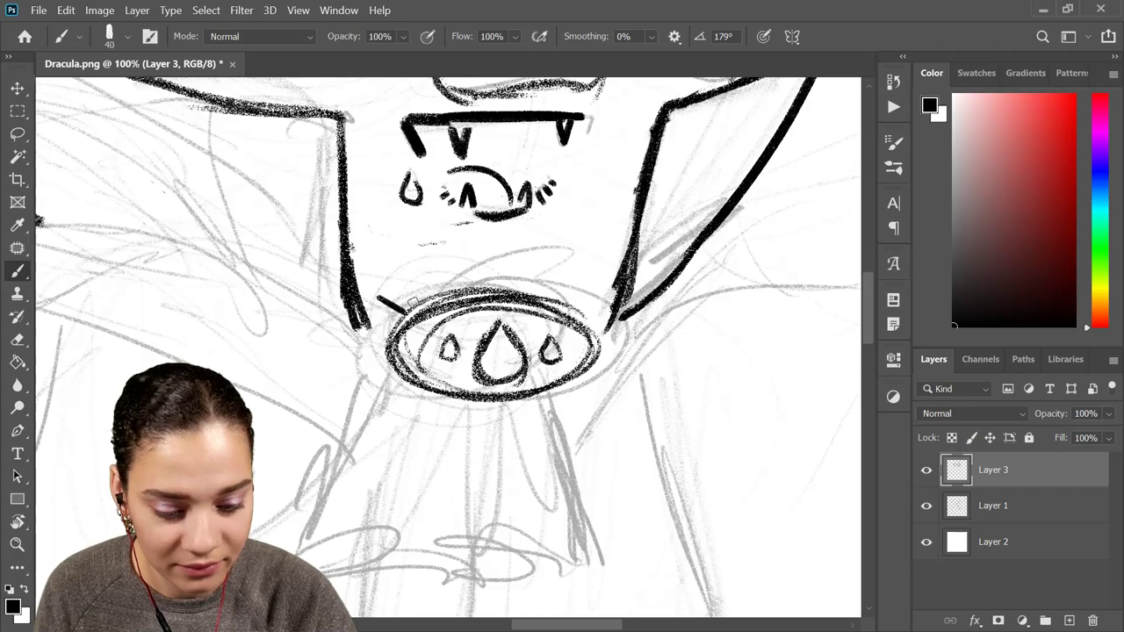
drag(468, 273, 470, 289)
drag(545, 274, 543, 291)
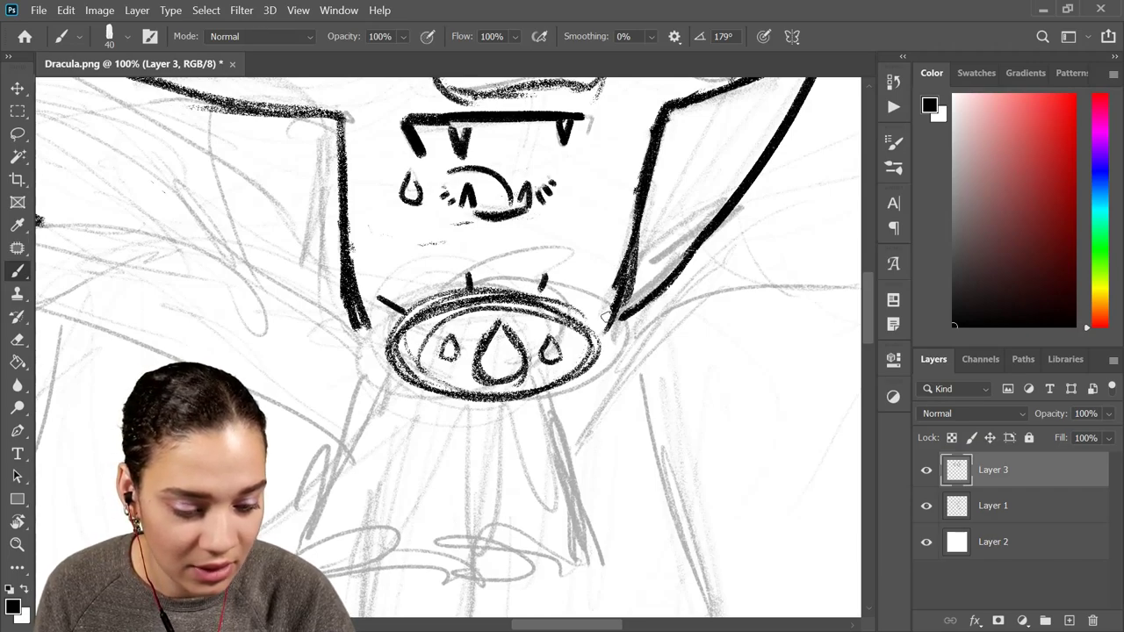
drag(609, 316, 595, 330)
drag(575, 382, 607, 395)
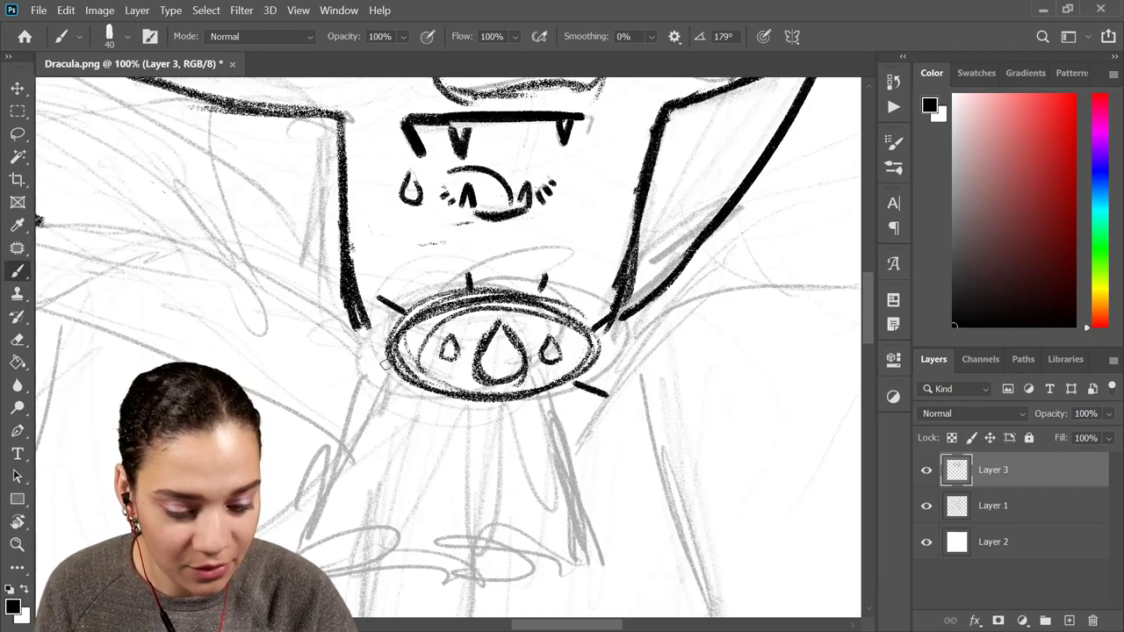
drag(387, 369, 355, 384)
drag(452, 400, 442, 419)
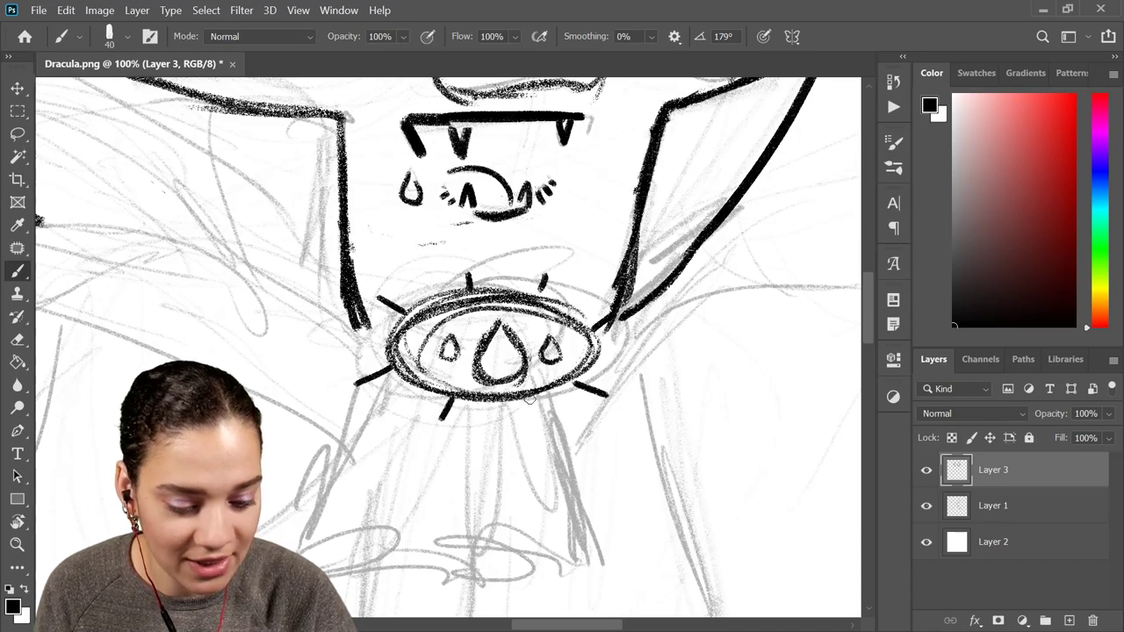
drag(529, 398, 534, 417)
Connect the outer ends of the brooch's spokes with curved strokes to form its outer frame
drag(549, 280, 610, 313)
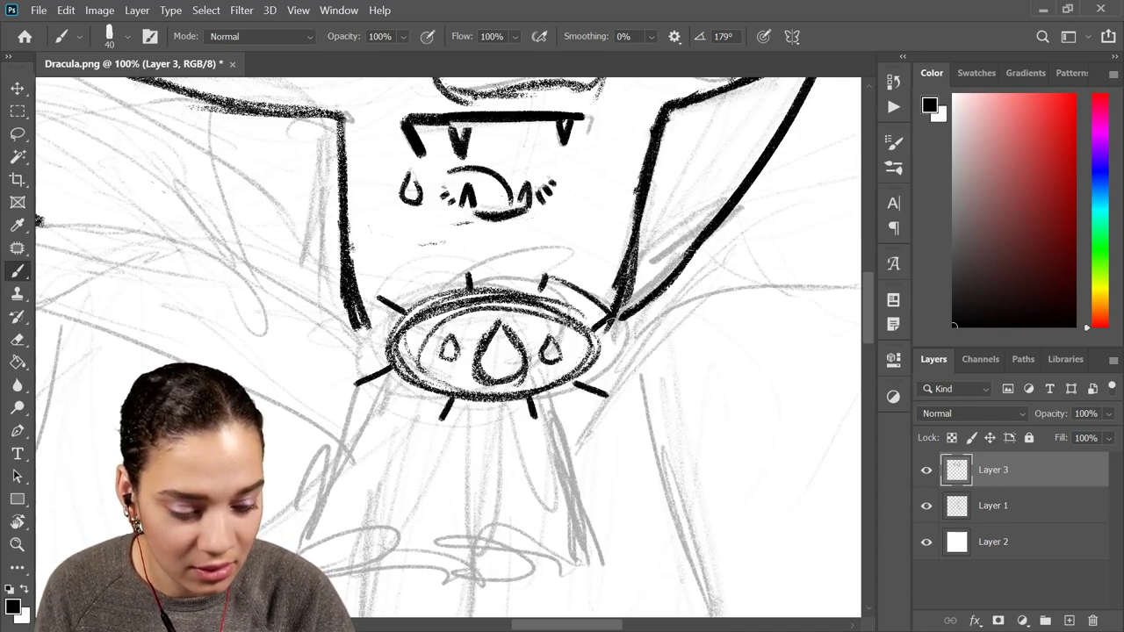
drag(609, 392, 611, 326)
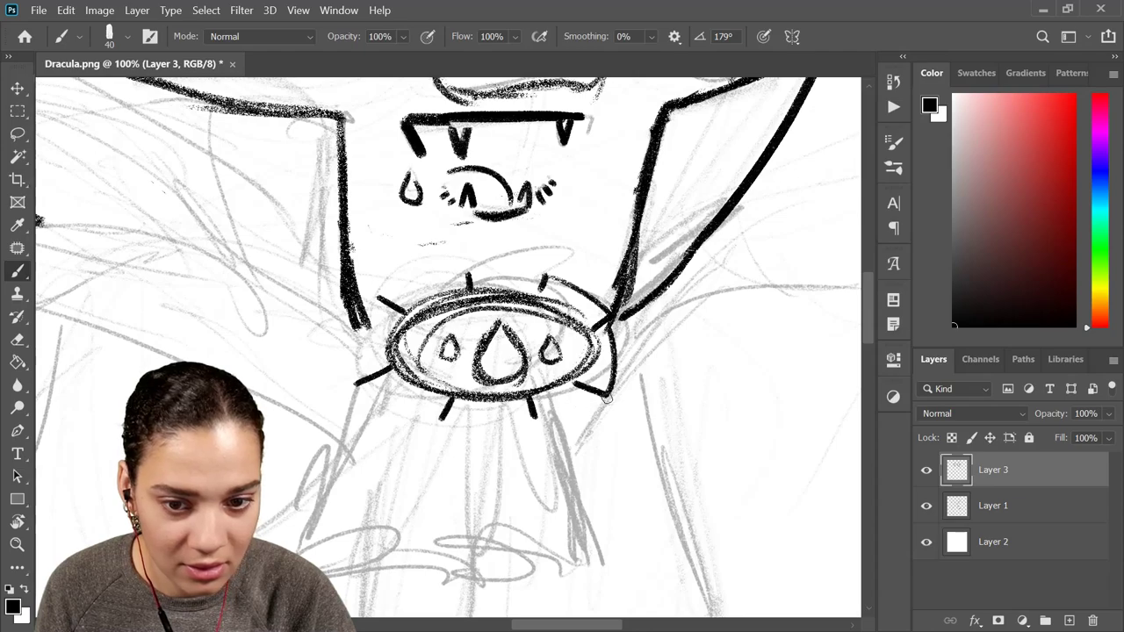
mouse_move(606, 397)
mouse_down()
mouse_move(543, 424)
mouse_move(427, 427)
mouse_move(439, 426)
mouse_move(390, 405)
mouse_move(418, 411)
mouse_move(362, 387)
mouse_up()
mouse_move(381, 298)
mouse_down()
mouse_move(360, 376)
mouse_move(443, 270)
mouse_move(509, 265)
mouse_move(566, 290)
mouse_up()
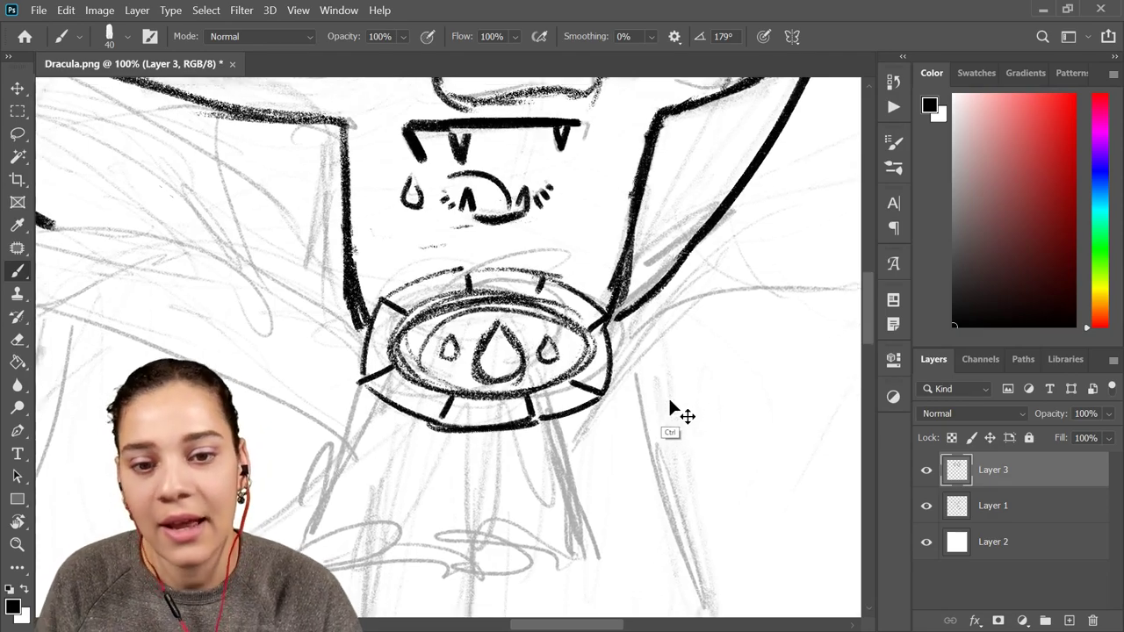
Ink the flared sides and wavy ruffled hem of the cravat hanging below the brooch
key(ctrl+minus)
key(ctrl+minus)
key(ctrl+plus)
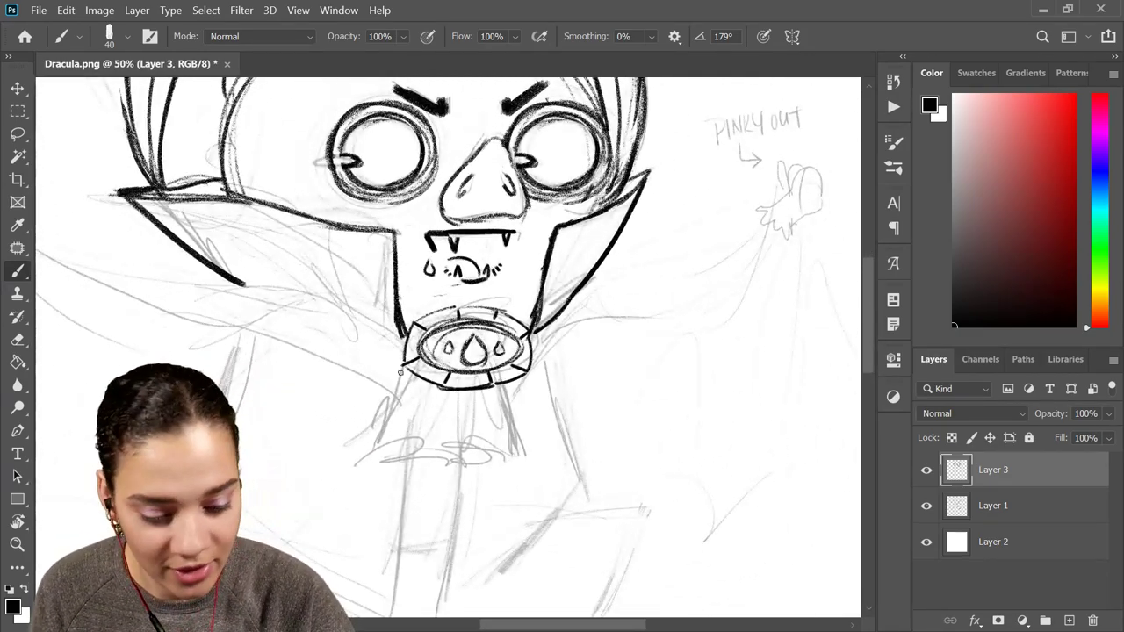
drag(406, 369, 381, 445)
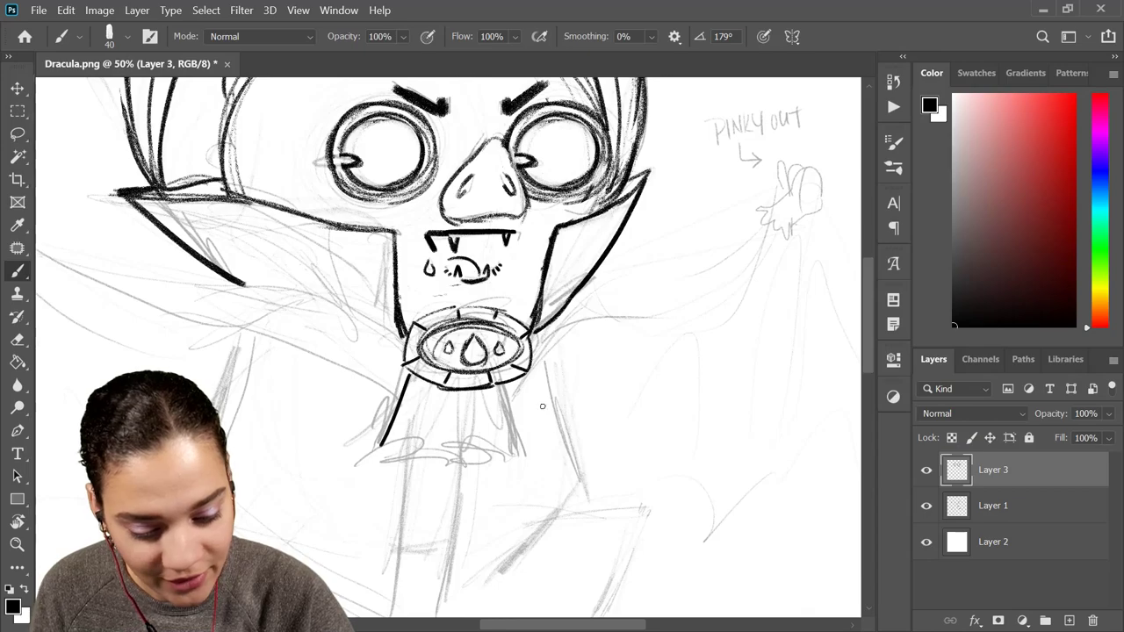
mouse_move(526, 375)
mouse_down()
mouse_move(539, 449)
mouse_move(527, 459)
mouse_move(453, 458)
mouse_move(449, 447)
mouse_move(434, 462)
mouse_move(382, 459)
mouse_move(409, 444)
mouse_up()
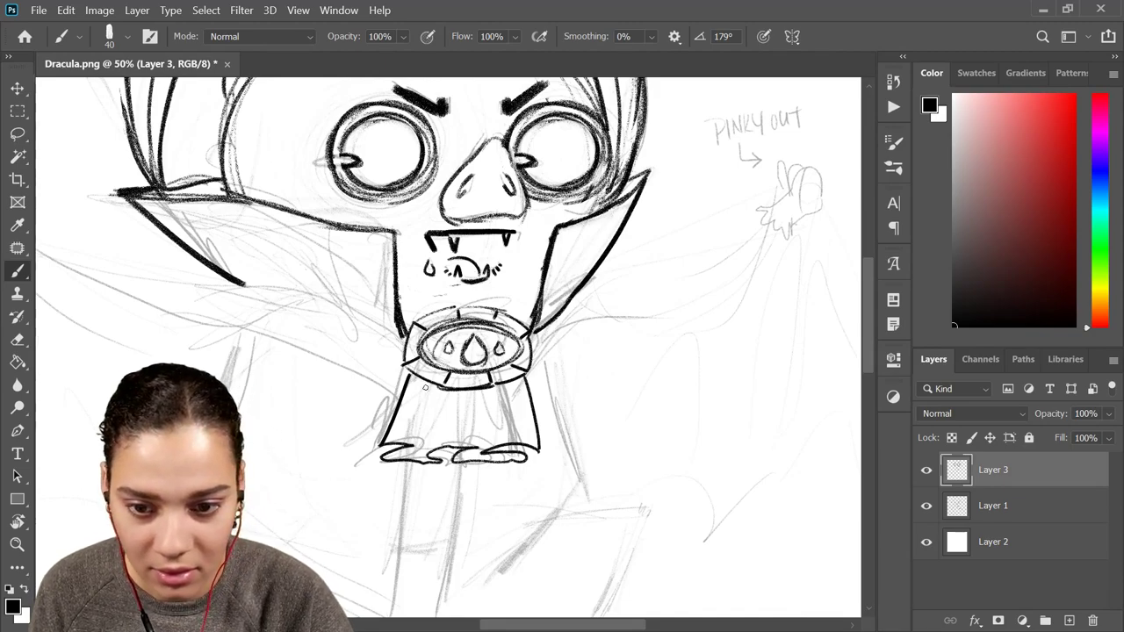
Ink four vertical fold lines running from the brooch down to the cravat's ruffled hem
drag(425, 386, 412, 452)
drag(434, 391, 426, 469)
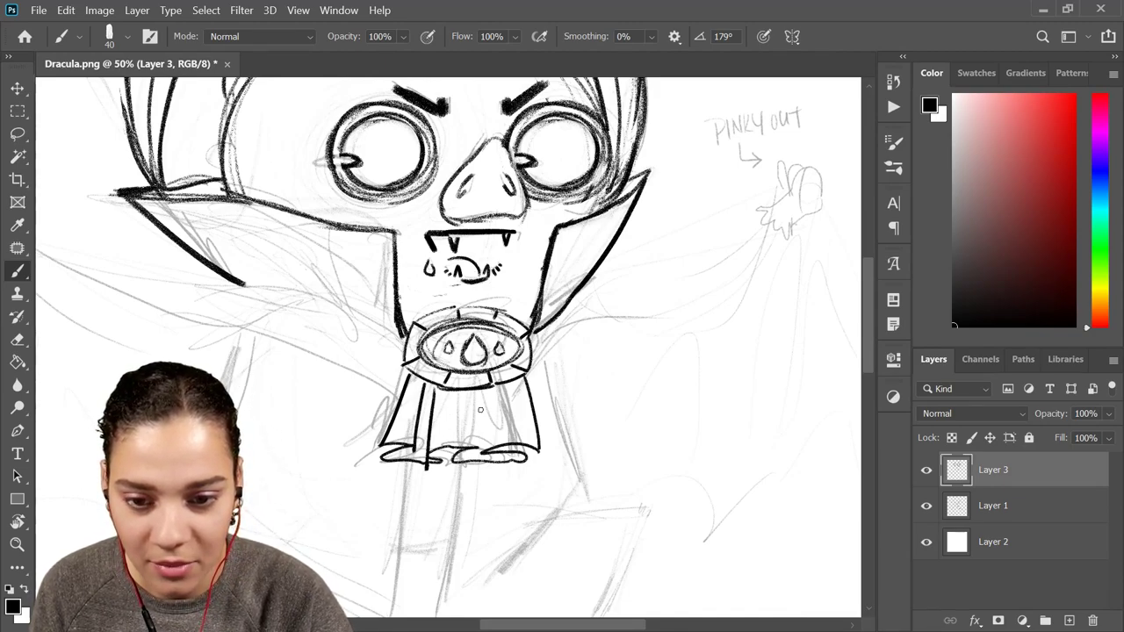
drag(477, 388, 474, 455)
drag(490, 390, 488, 458)
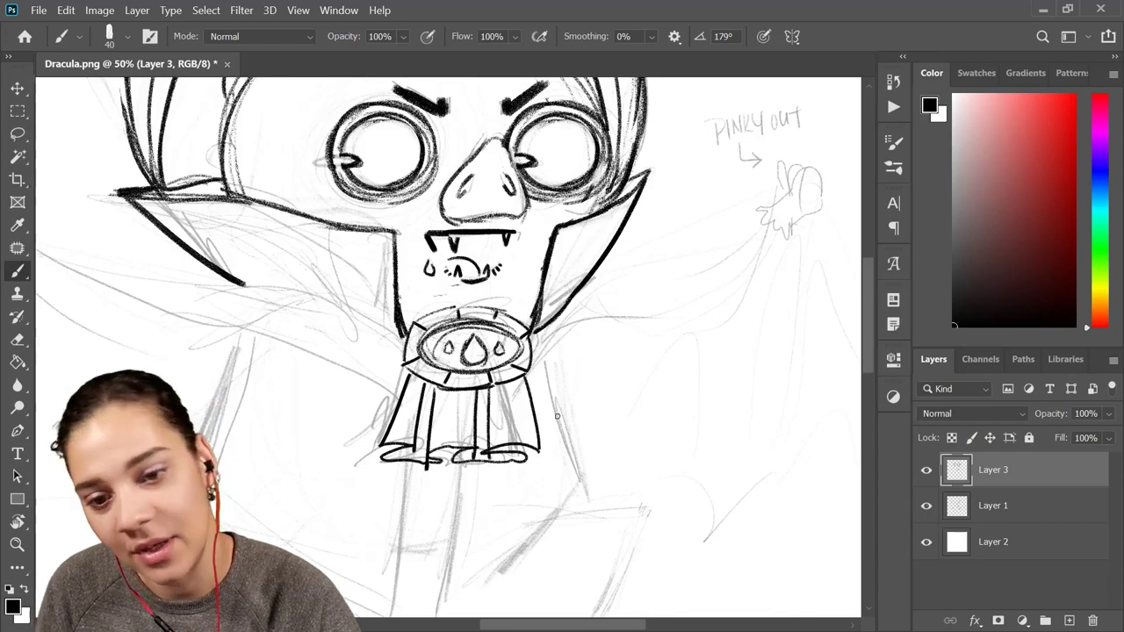
Widen the cravat on its right side with an extra hem curl and a slanted outer edge
key(ctrl+minus)
key(ctrl+plus)
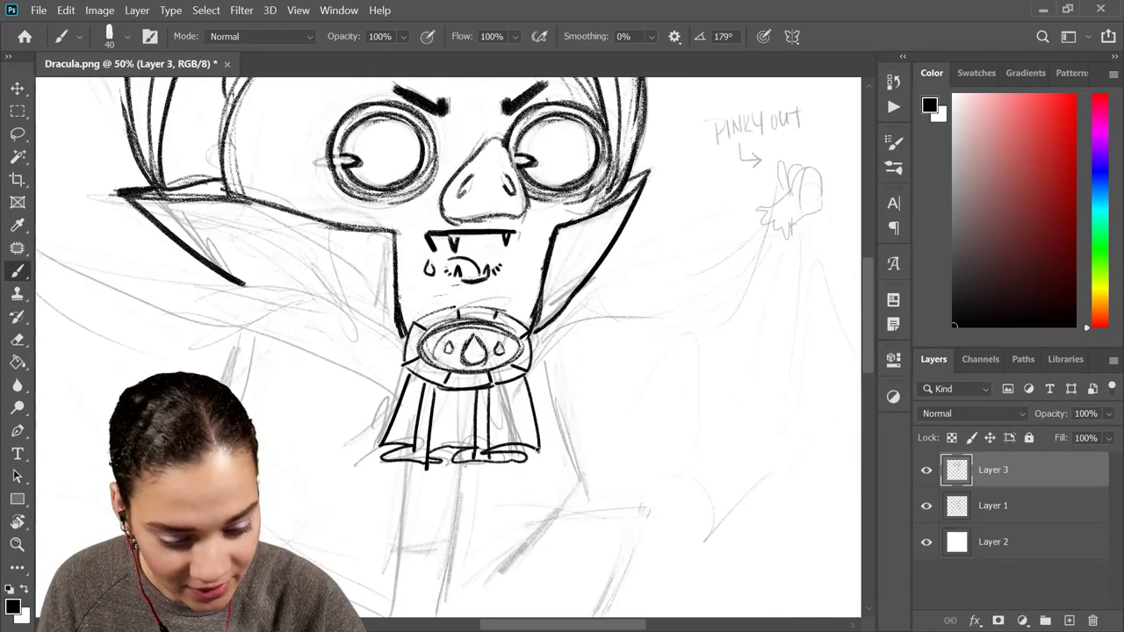
drag(537, 450, 553, 455)
drag(529, 376, 552, 440)
key(ctrl+minus)
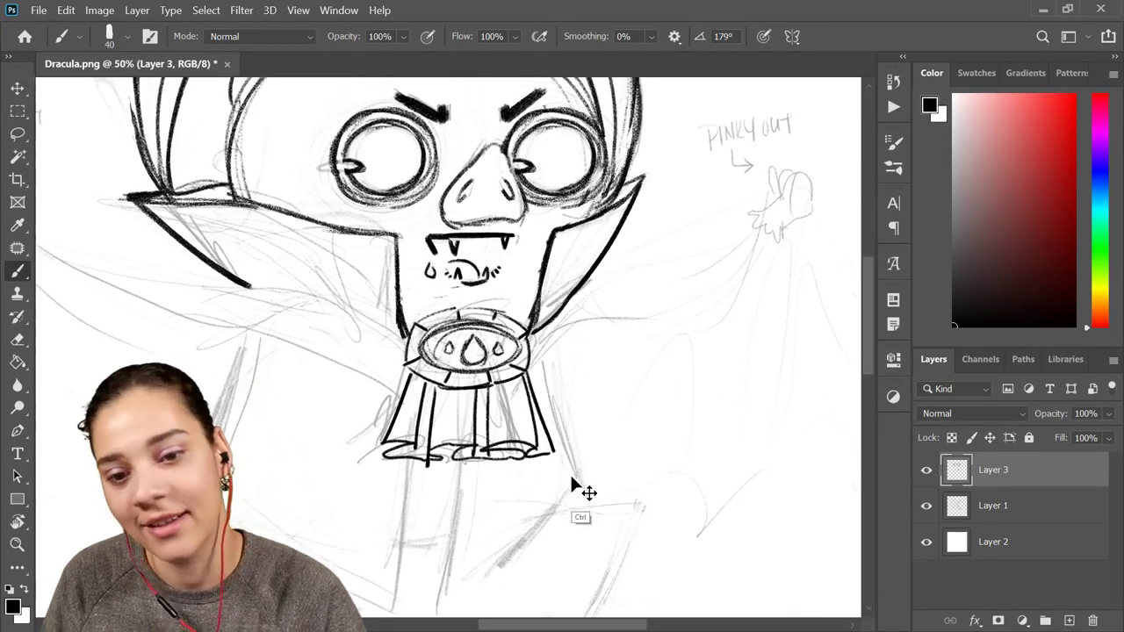
key(ctrl+minus)
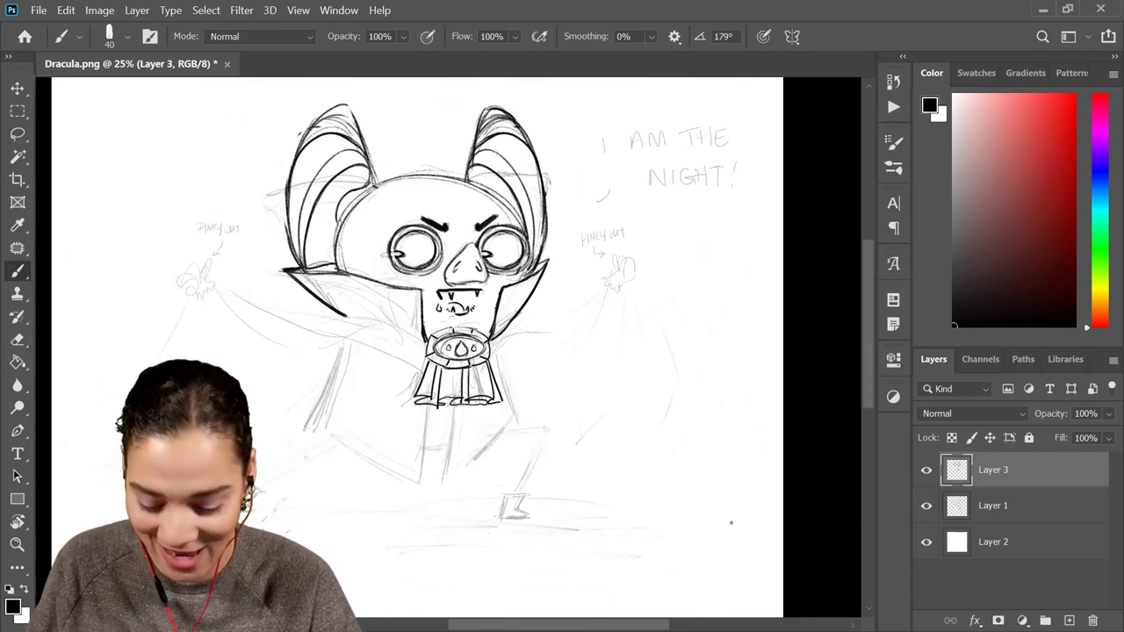
Check the document's pixel dimensions and resolution in the Image Size settings without changing them
key(ctrl+plus)
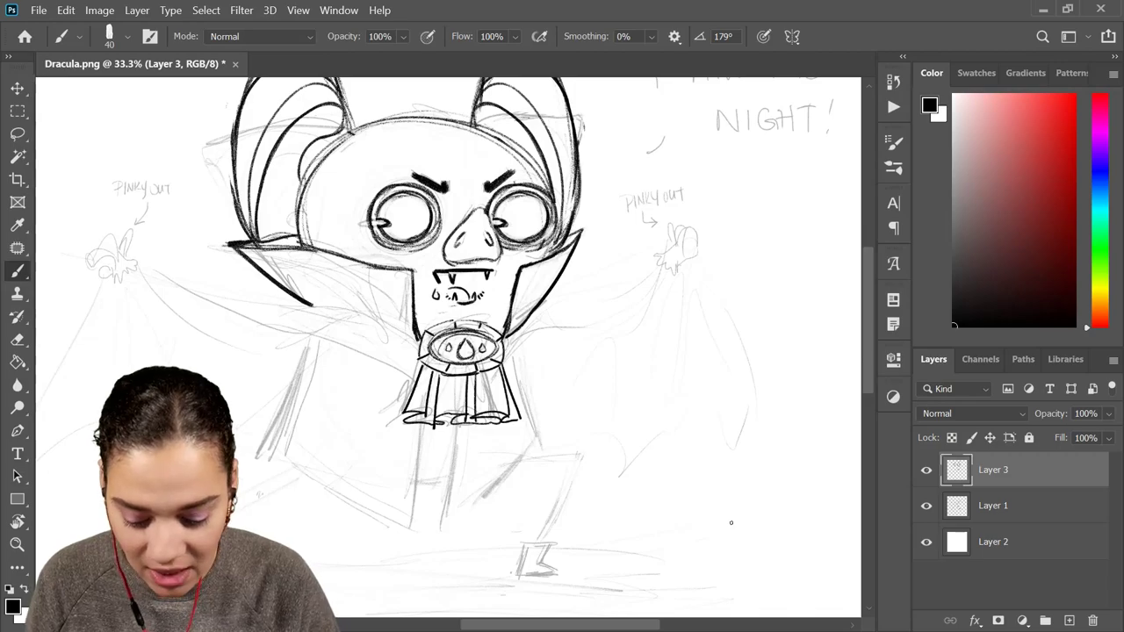
key(ctrl+alt+i)
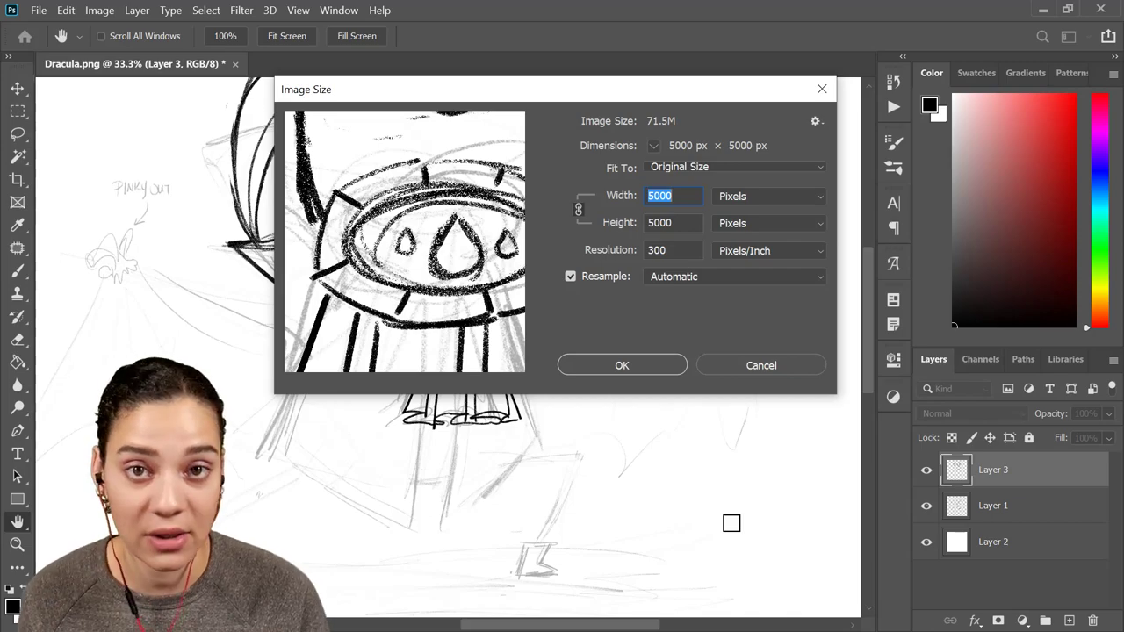
click(761, 365)
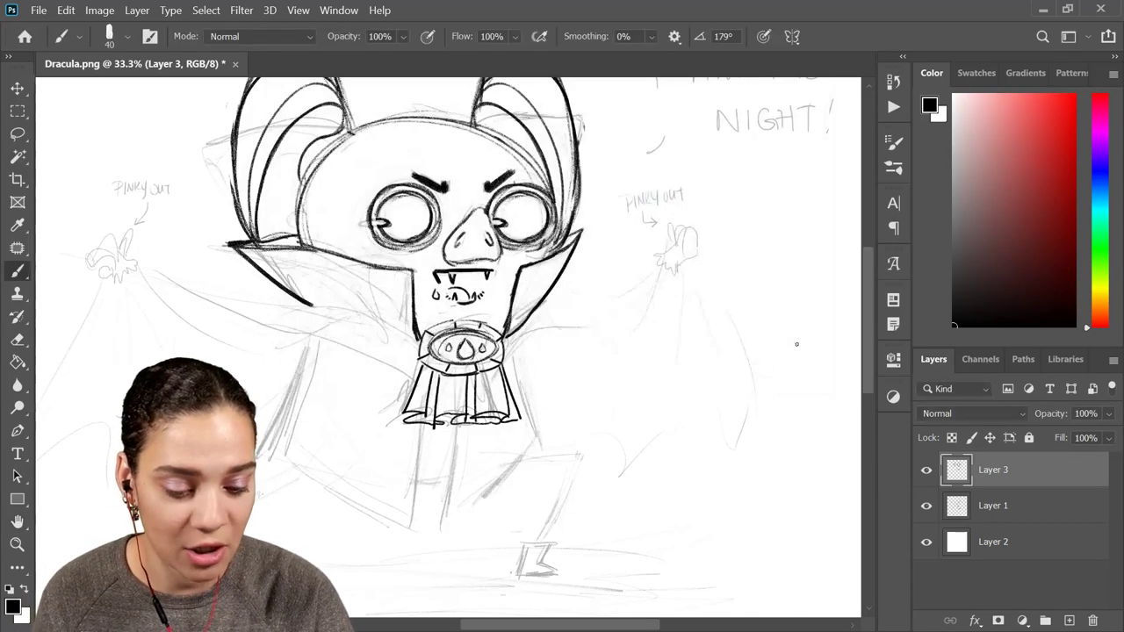
Enlarge the brush to size 90 and ink the edges of the outstretched right-hand arm, from the collar and brooch to the sketched hand
key(ctrl+minus)
key(ctrl+minus)
key(ctrl+equal)
key(ctrl+equal)
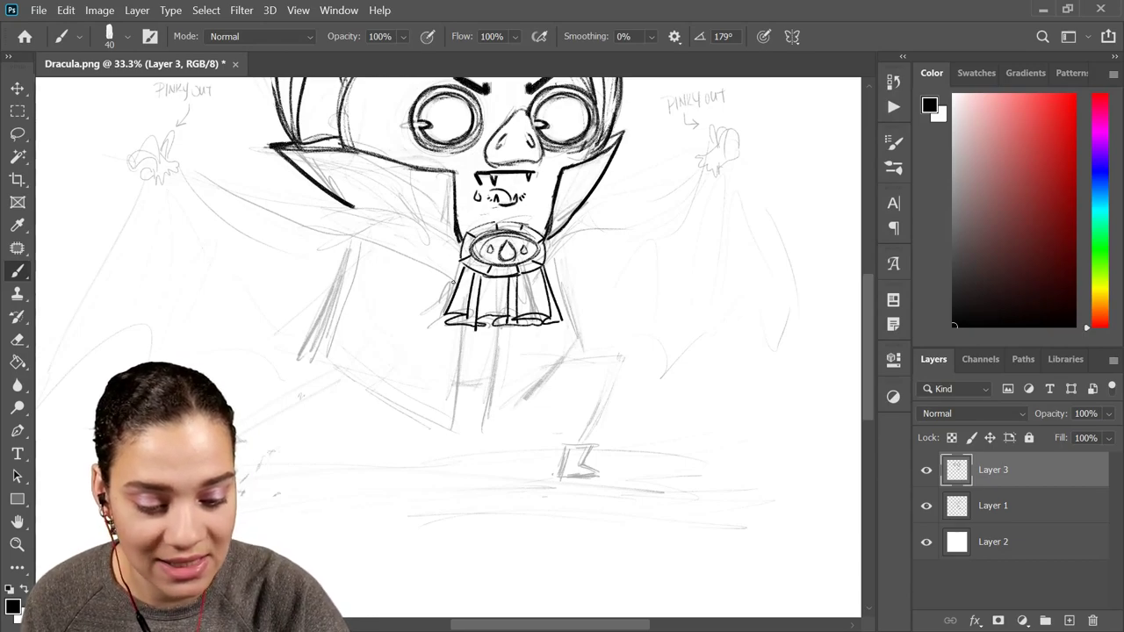
key(bracketright)
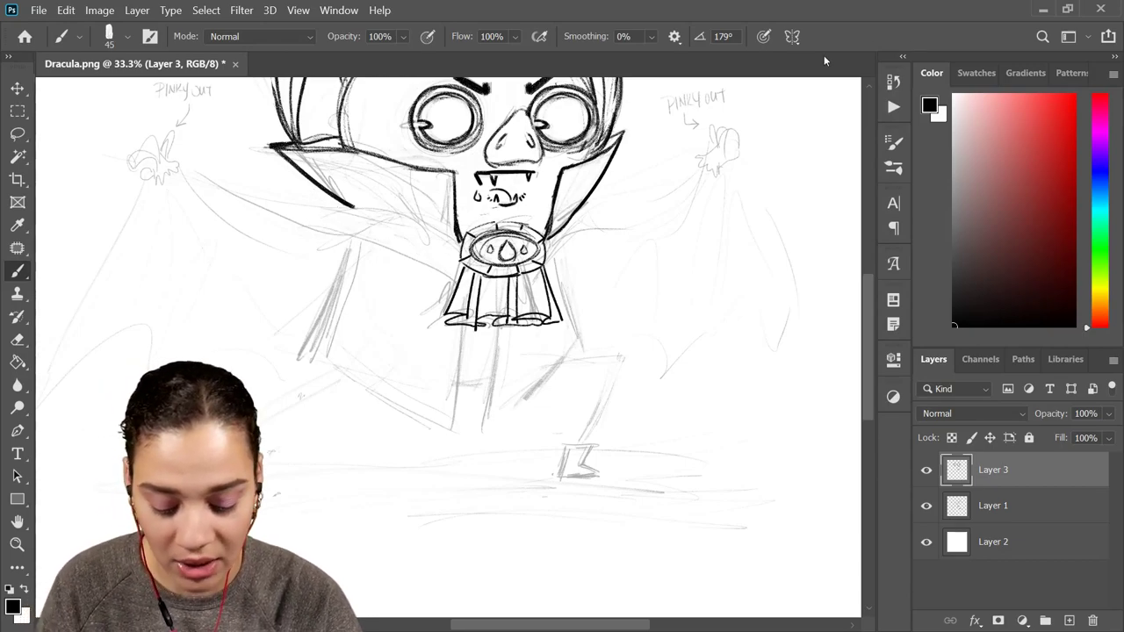
key(bracketright)
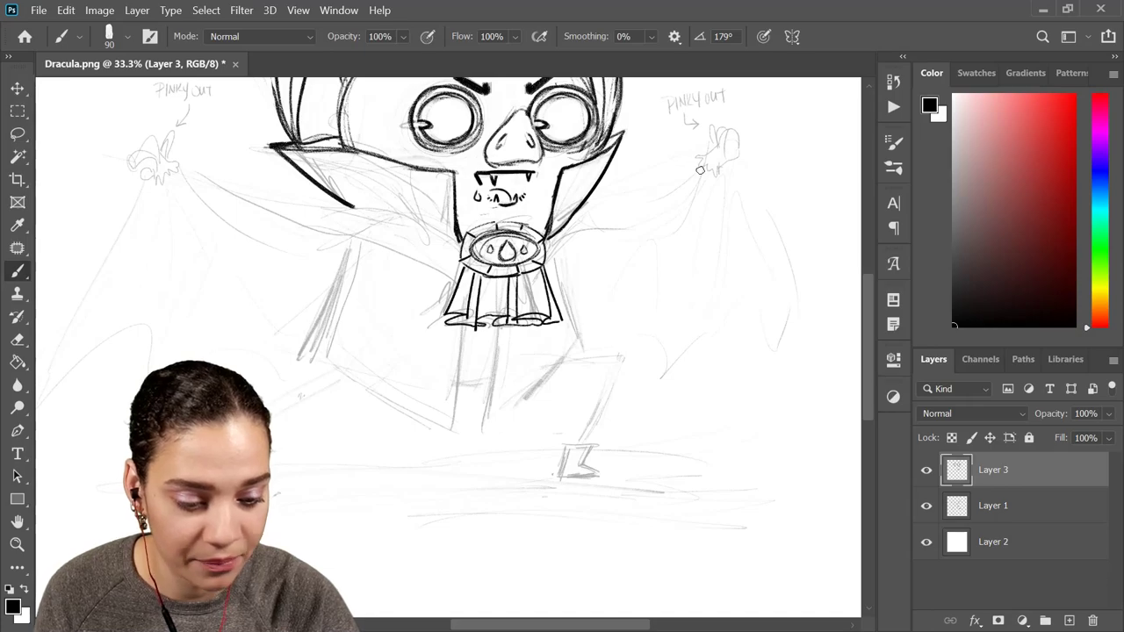
drag(699, 169, 601, 204)
key(ctrl+z)
mouse_move(698, 172)
mouse_down()
mouse_move(603, 203)
mouse_move(581, 235)
mouse_move(563, 238)
mouse_move(699, 192)
mouse_move(702, 179)
mouse_move(606, 227)
mouse_up()
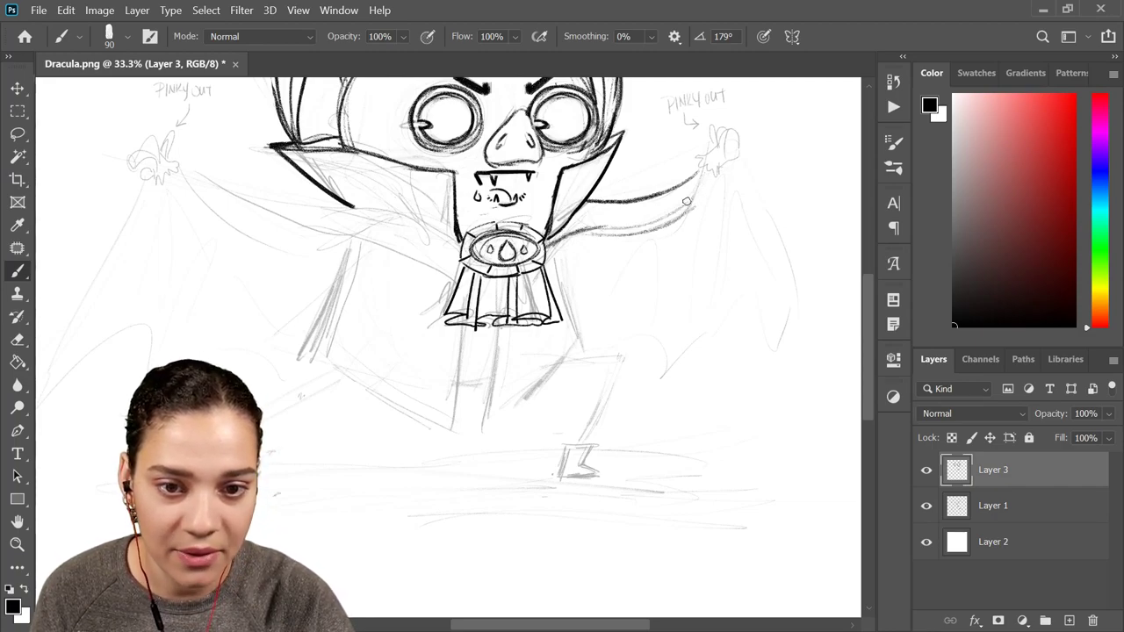
drag(692, 181, 577, 230)
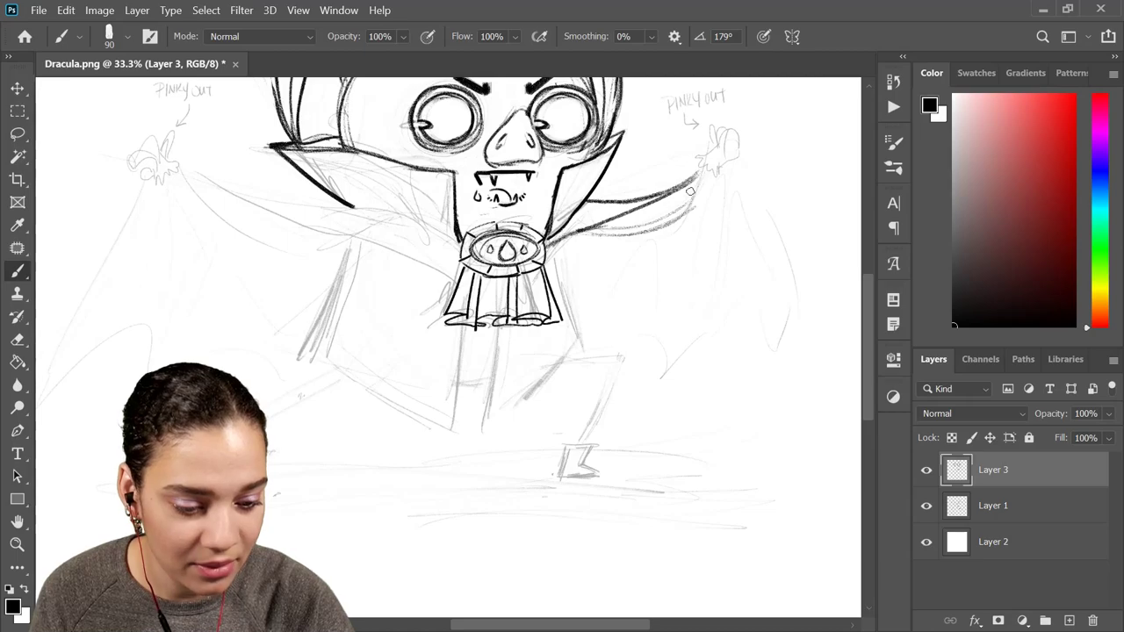
mouse_move(701, 175)
mouse_down()
mouse_move(678, 206)
mouse_move(686, 198)
mouse_move(601, 227)
mouse_up()
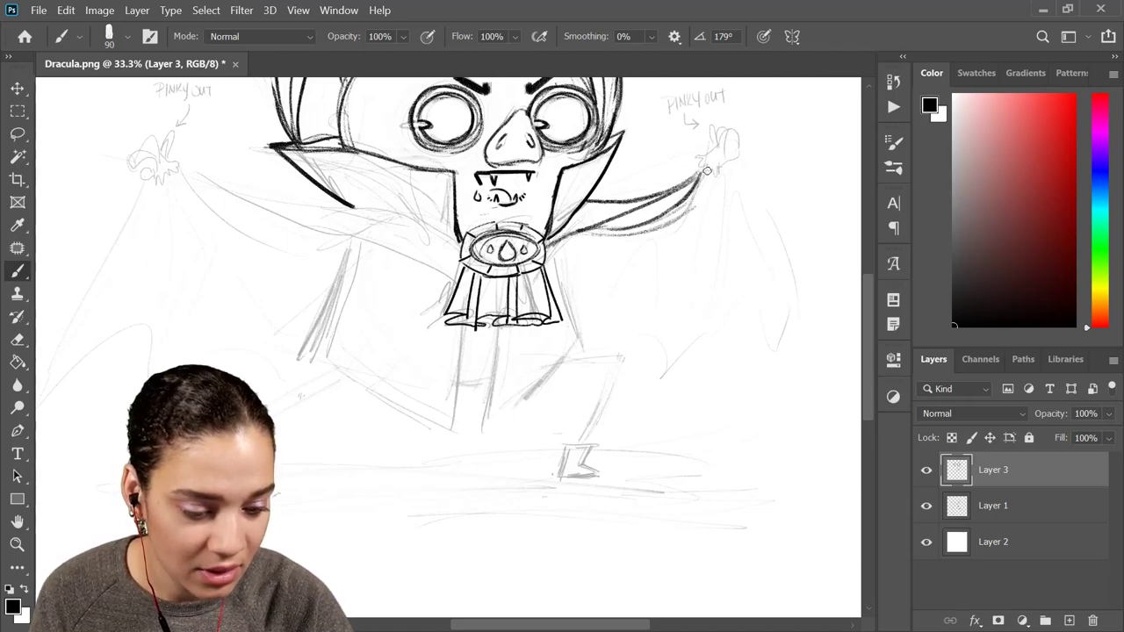
Rework the lower edge of the right-hand arm where it meets the sketched hand, undoing the unwanted strokes
drag(703, 178, 655, 224)
key(ctrl+z)
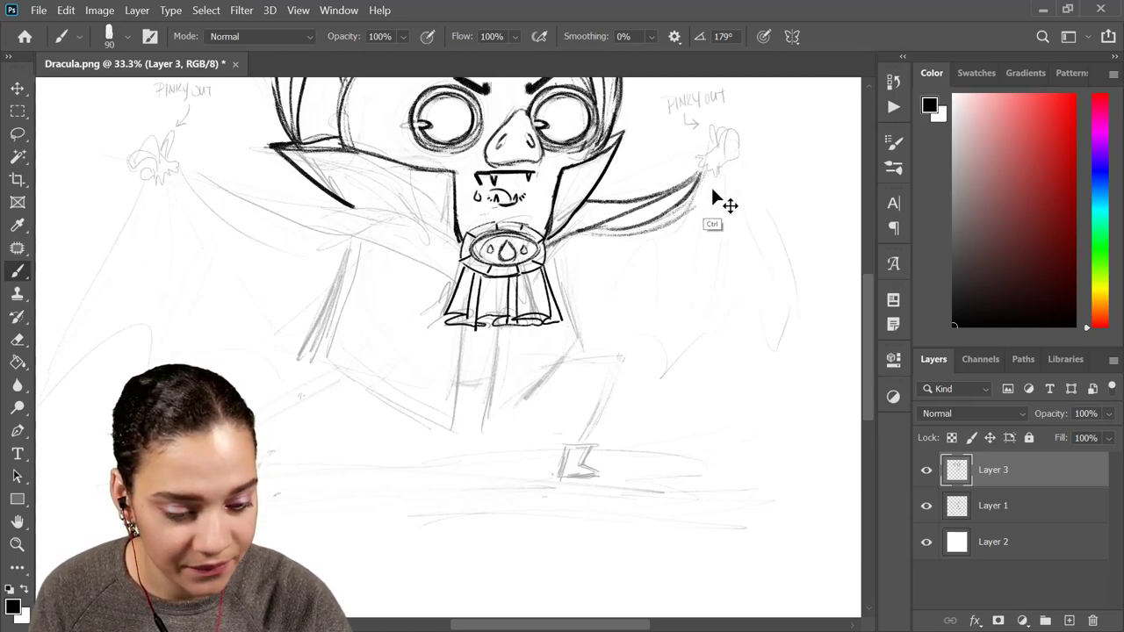
key(ctrl+z)
key(ctrl+z)
drag(701, 178, 648, 213)
key(ctrl+z)
mouse_move(703, 176)
mouse_down()
mouse_move(680, 205)
mouse_move(640, 225)
mouse_move(590, 224)
mouse_move(704, 174)
mouse_move(589, 228)
mouse_move(670, 261)
mouse_move(748, 258)
mouse_up()
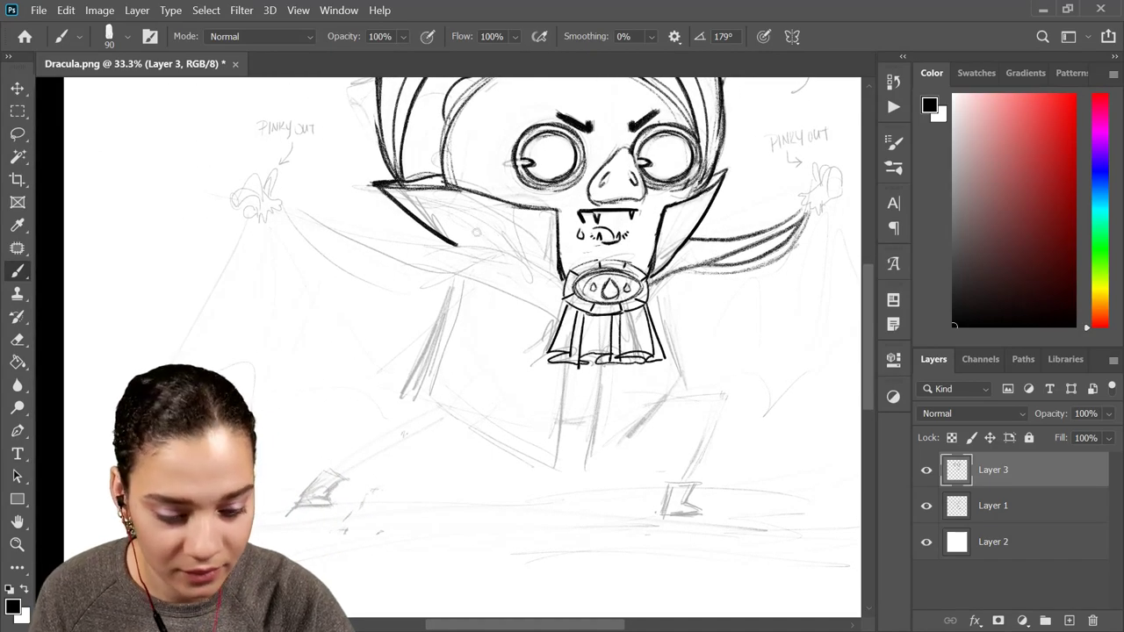
Flip the canvas horizontally and ink the upper and lower edges of the opposite outstretched arm, from the brooch to the hand
key(ctrl+shift+h)
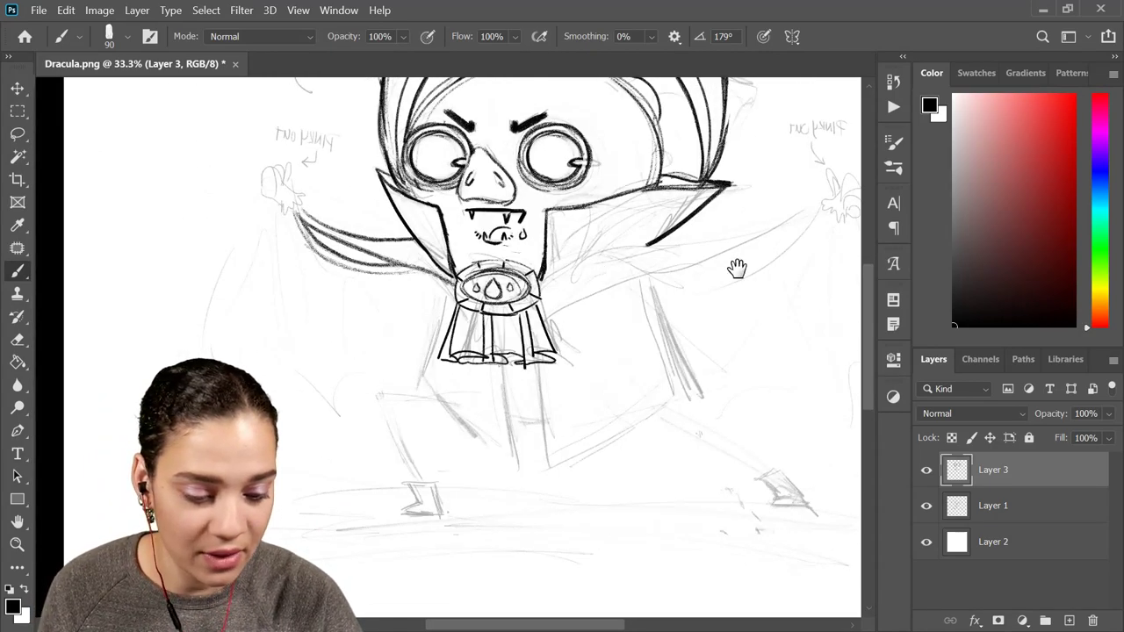
drag(737, 268, 600, 302)
mouse_move(681, 243)
mouse_down()
mouse_move(419, 345)
mouse_move(408, 328)
mouse_move(525, 301)
mouse_up()
key(ctrl+z)
mouse_move(402, 329)
mouse_down()
mouse_move(650, 256)
mouse_move(621, 277)
mouse_up()
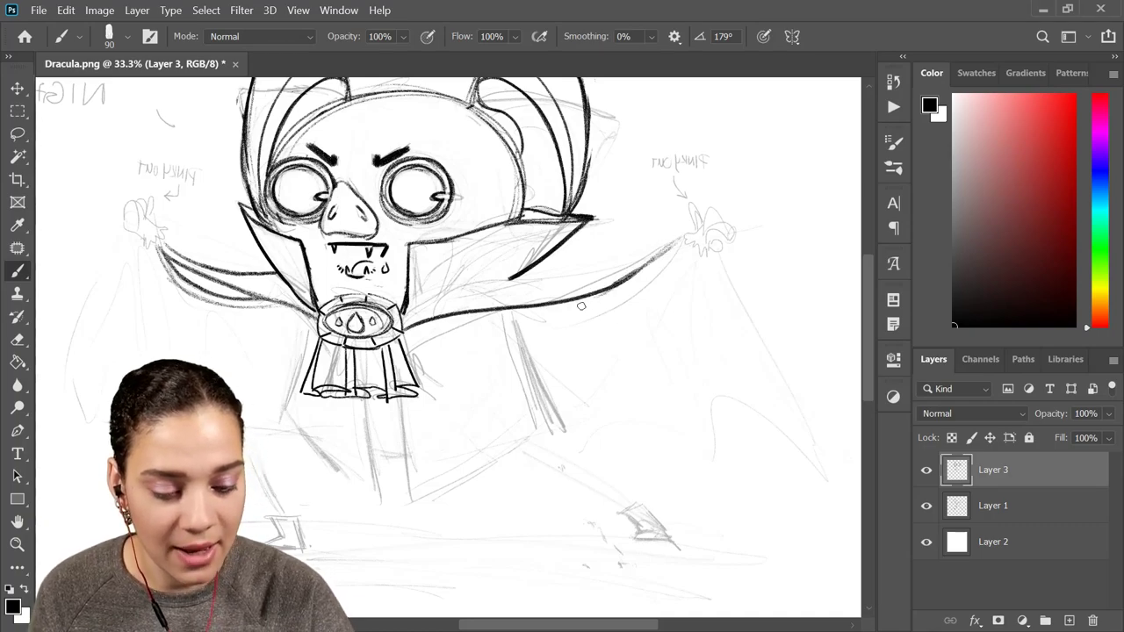
mouse_move(676, 236)
mouse_down()
mouse_move(608, 268)
mouse_move(496, 283)
mouse_move(532, 267)
mouse_move(423, 309)
mouse_up()
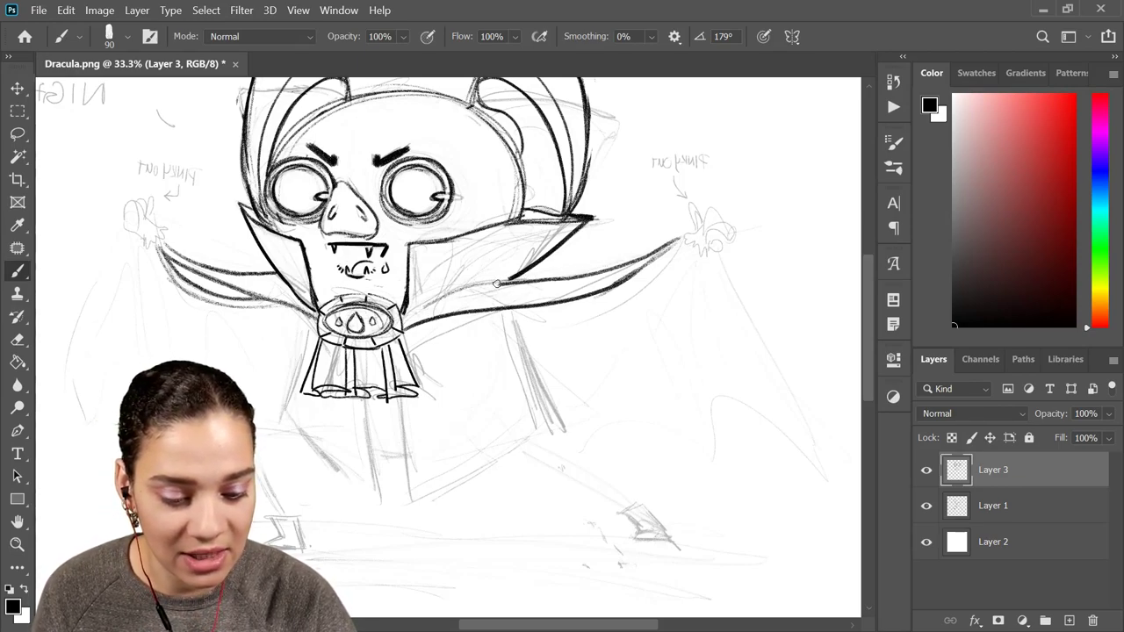
drag(497, 284, 411, 316)
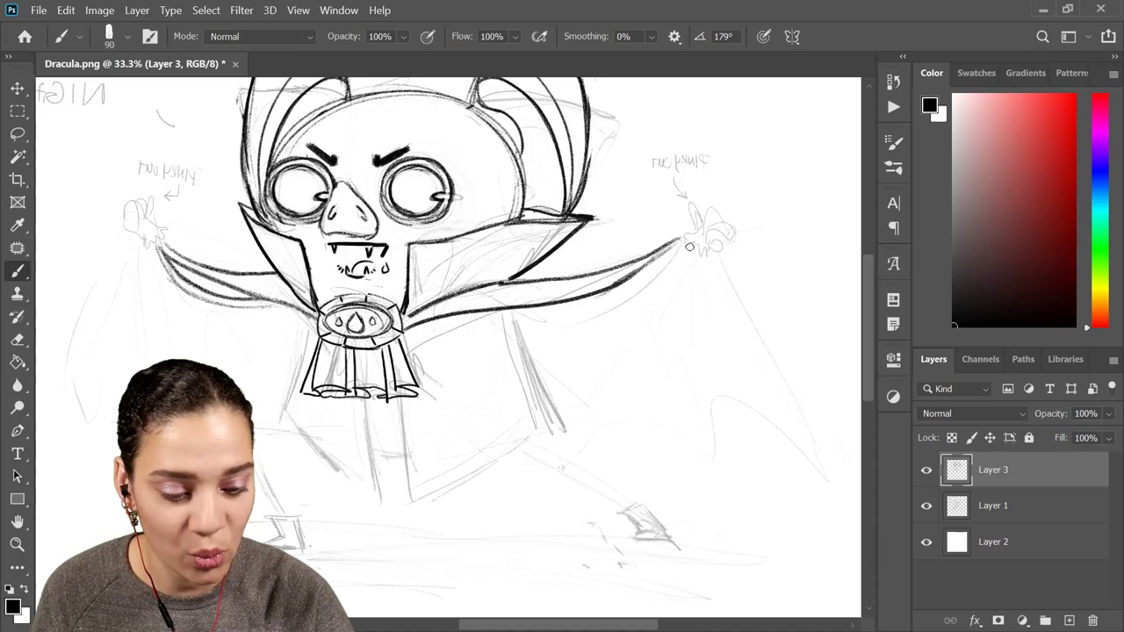
Ink the draped line curving beneath the right-hand arm, from the wrist to the top of the torso
mouse_move(683, 247)
mouse_down()
mouse_move(622, 300)
mouse_move(483, 314)
mouse_move(565, 322)
mouse_move(651, 289)
mouse_up()
mouse_move(701, 239)
mouse_down()
mouse_move(644, 294)
mouse_move(551, 323)
mouse_move(612, 309)
mouse_move(555, 326)
mouse_move(663, 280)
mouse_up()
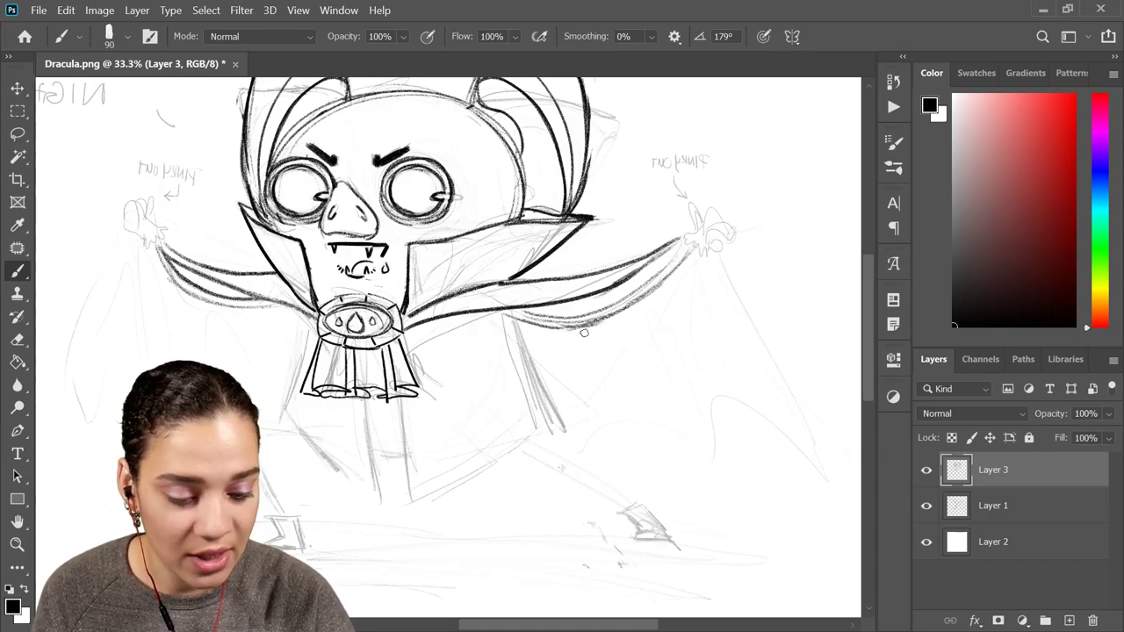
key(e)
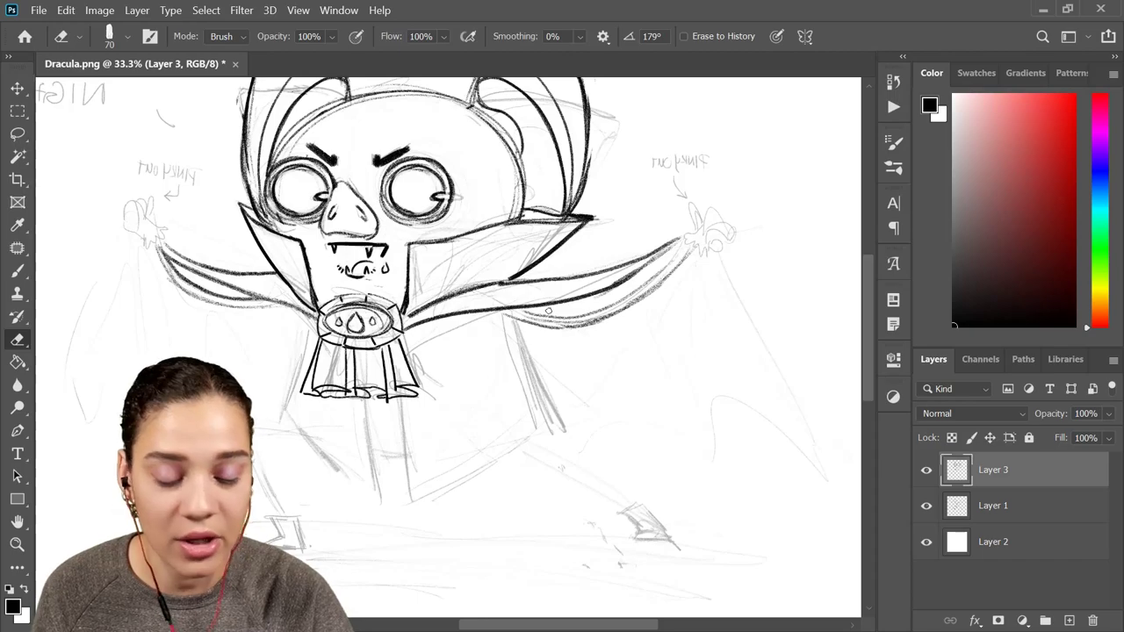
Look up the keyboard shortcut assigned to Flip Canvas Horizontal among the Image commands, leaving the shortcuts unchanged
click(66, 10)
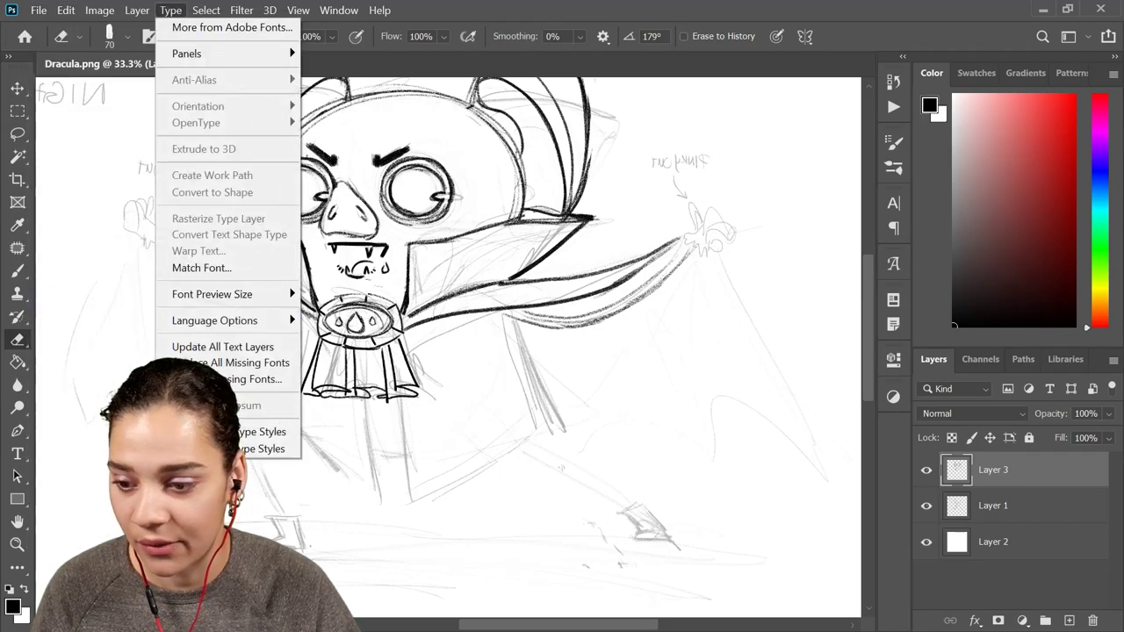
key(Escape)
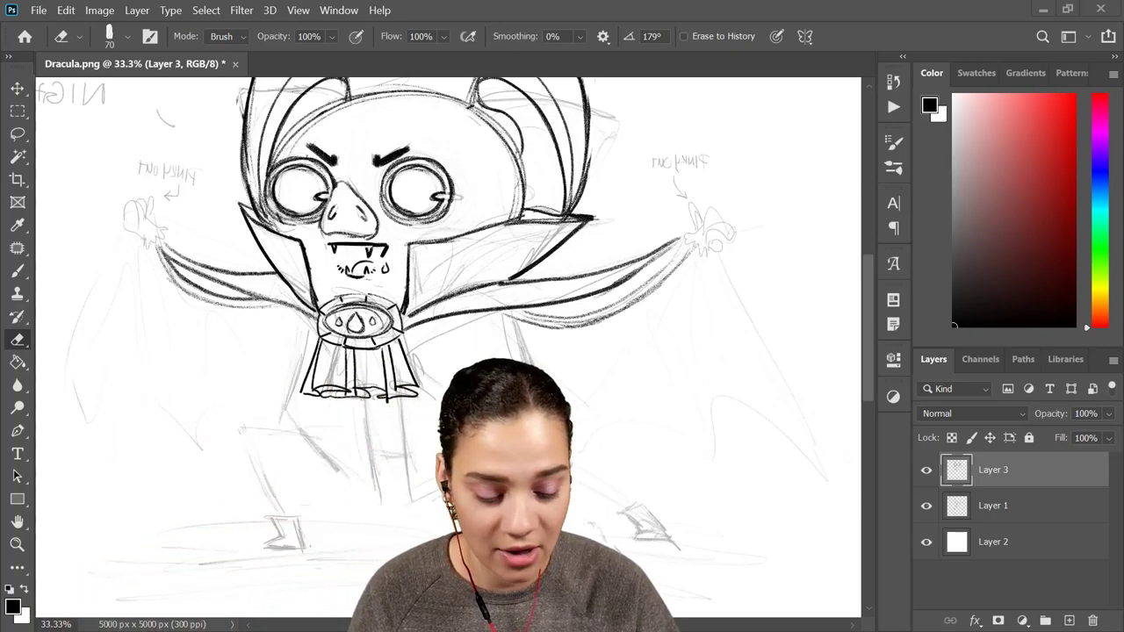
click(66, 10)
mouse_move(134, 625)
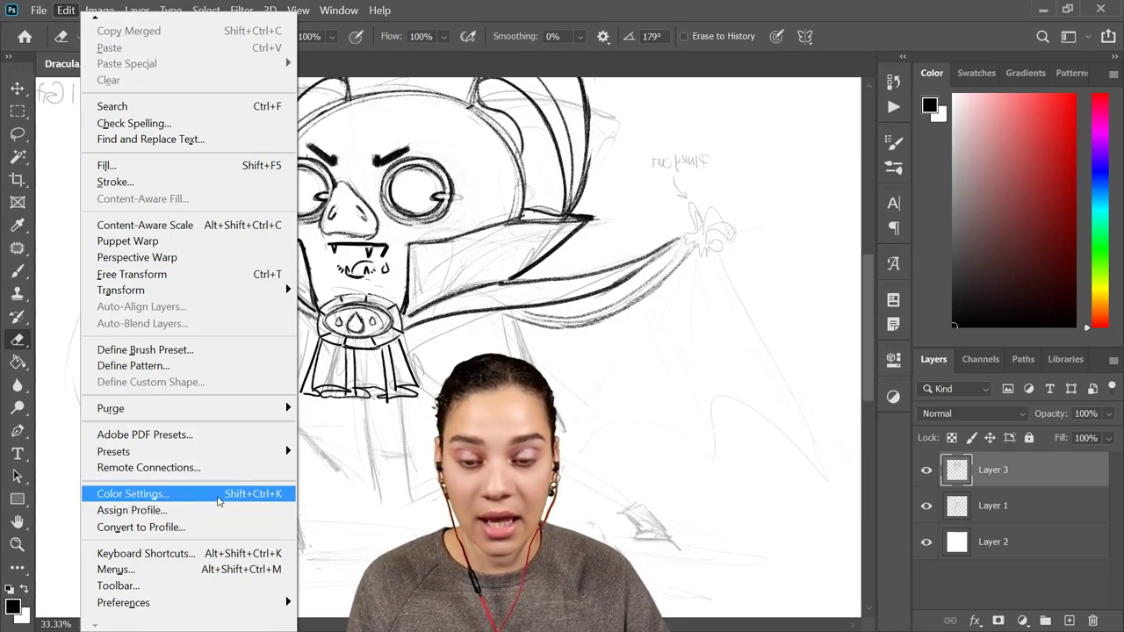
click(191, 554)
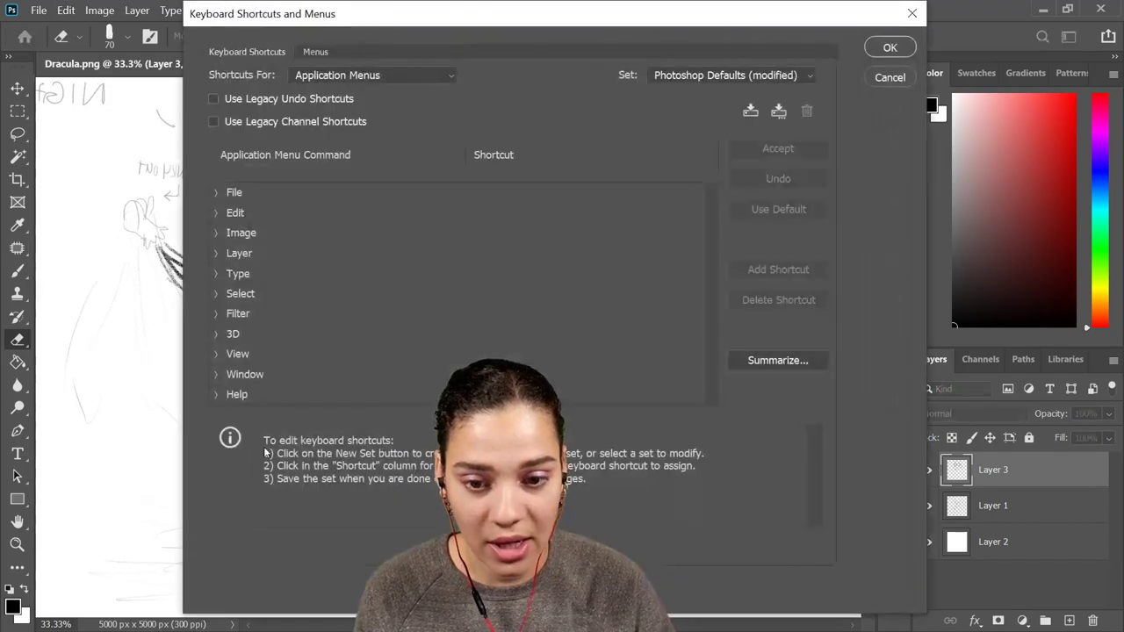
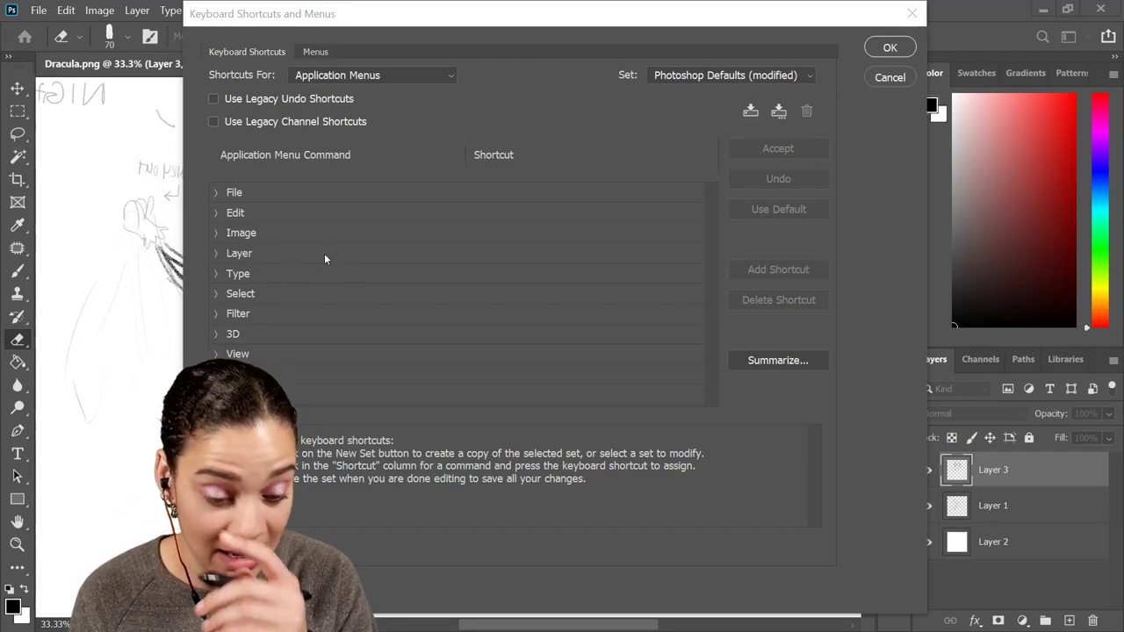
click(215, 235)
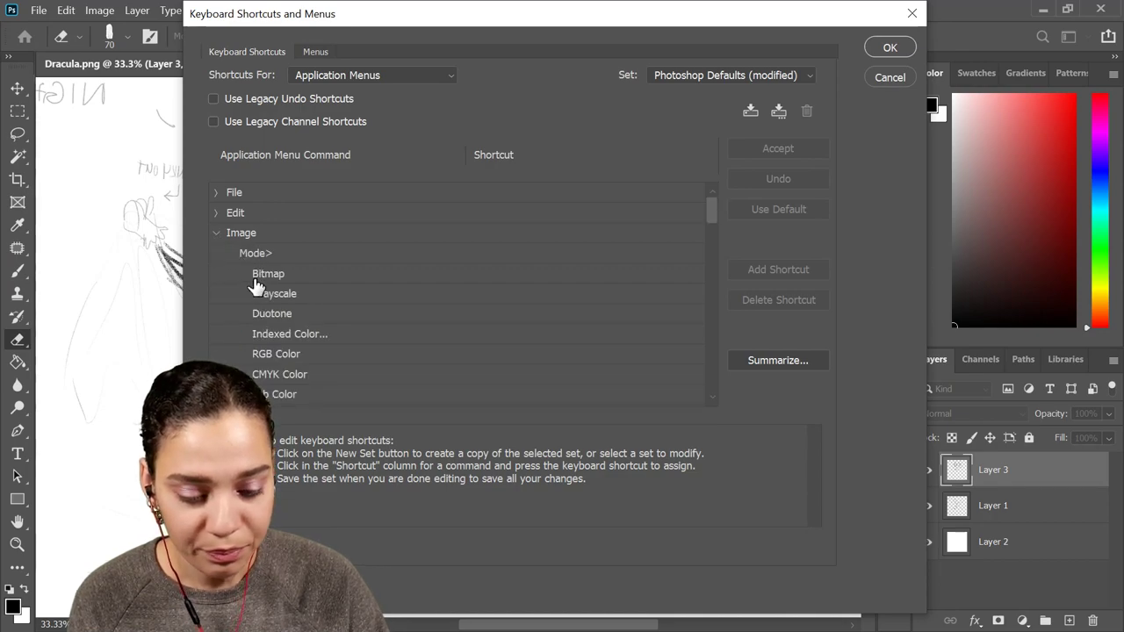
scroll(343, 333, down, 3)
scroll(343, 334, down, 8)
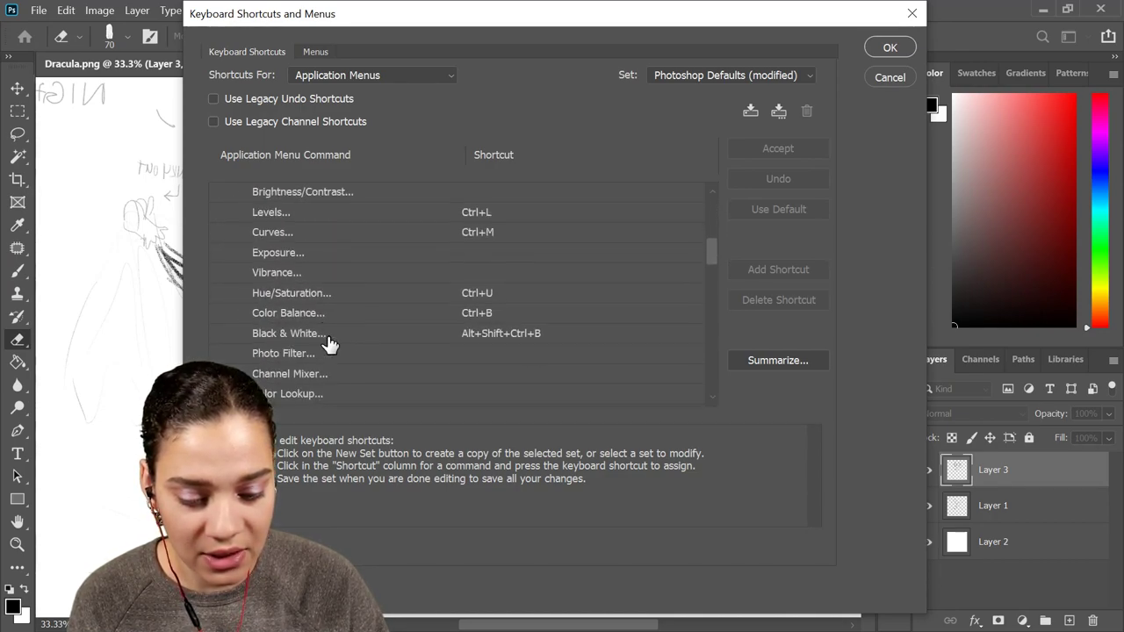
scroll(323, 349, down, 5)
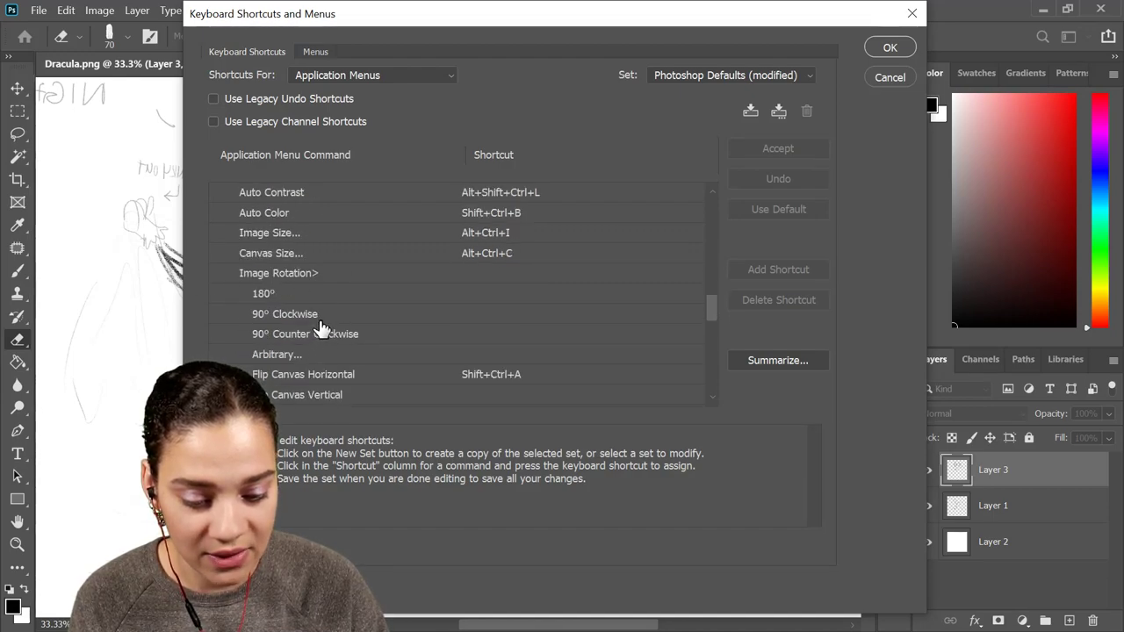
scroll(292, 379, down, 1)
click(496, 334)
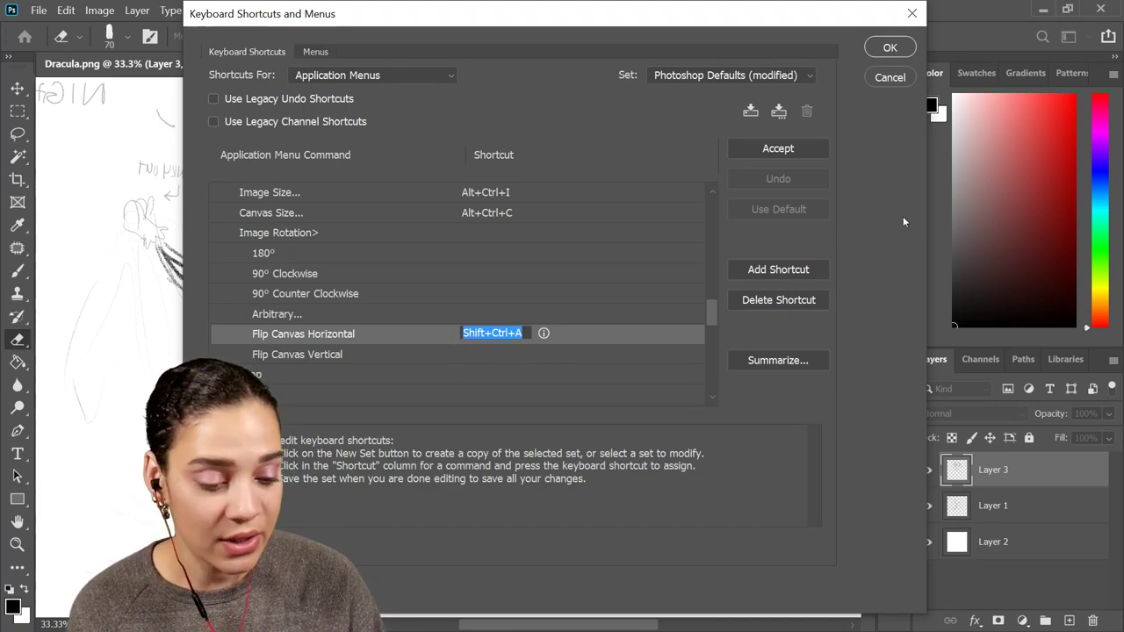
click(903, 79)
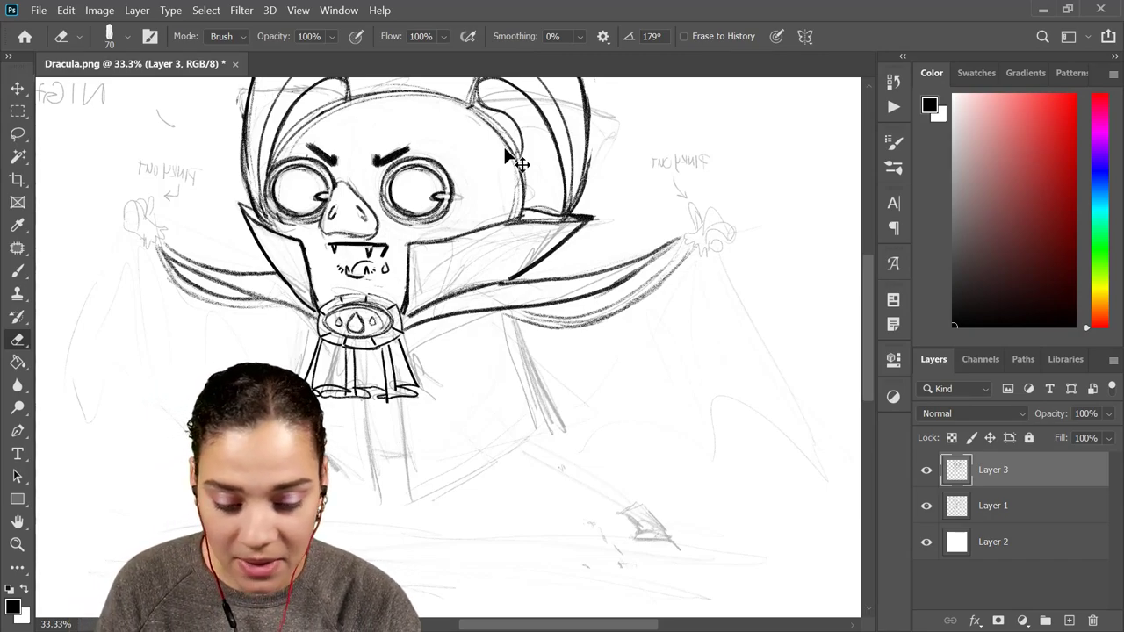
Clean up the draped line beneath the left-hand arm by removing the rough strokes and redrawing the curve from the wrist to the brooch
key(ctrl+plus)
mouse_move(154, 316)
mouse_down()
mouse_move(351, 288)
mouse_move(246, 351)
mouse_move(260, 347)
mouse_up()
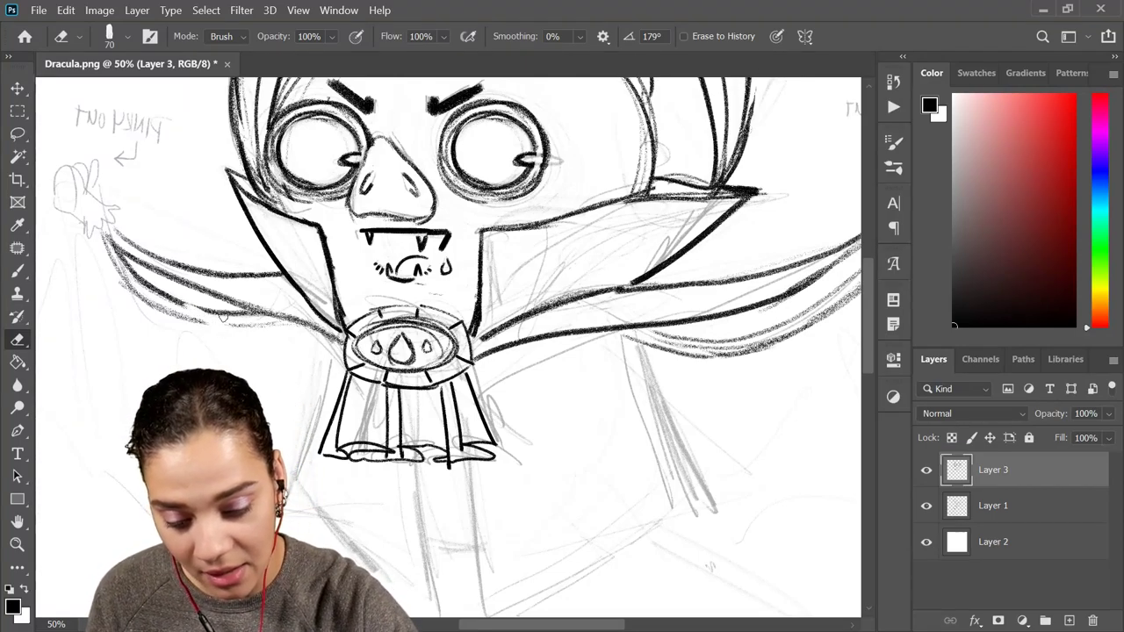
mouse_move(238, 313)
mouse_down()
mouse_move(149, 299)
mouse_move(125, 263)
mouse_move(145, 289)
mouse_move(242, 323)
mouse_move(339, 309)
mouse_up()
key(b)
key(ctrl+z)
key(ctrl+z)
key(ctrl+z)
key(ctrl+z)
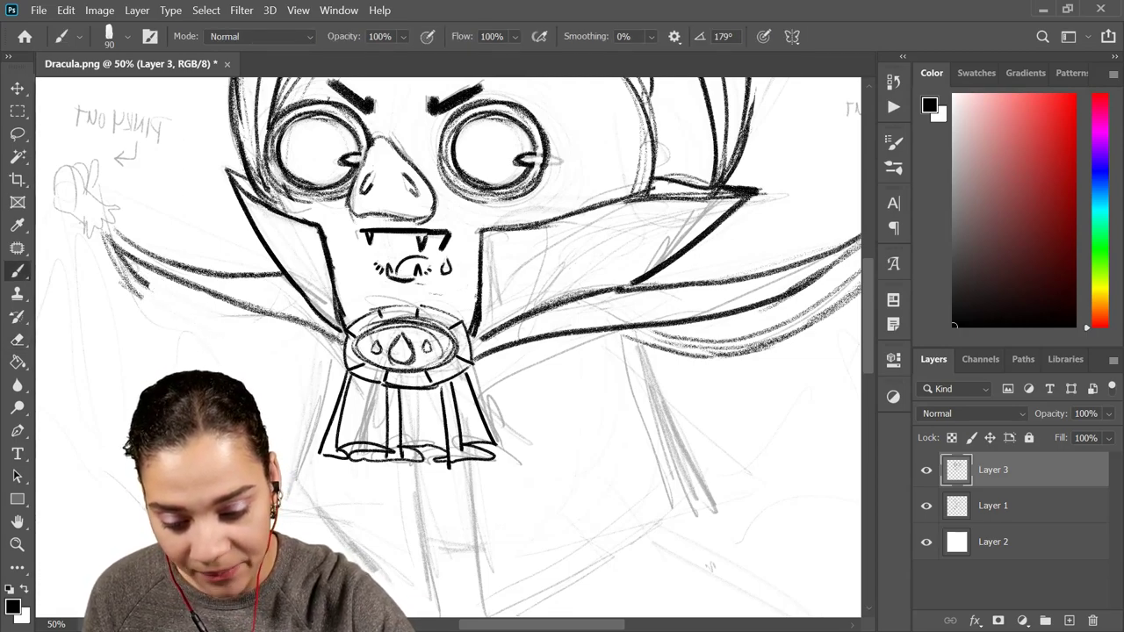
mouse_move(144, 298)
mouse_down()
mouse_move(279, 336)
mouse_move(299, 329)
mouse_up()
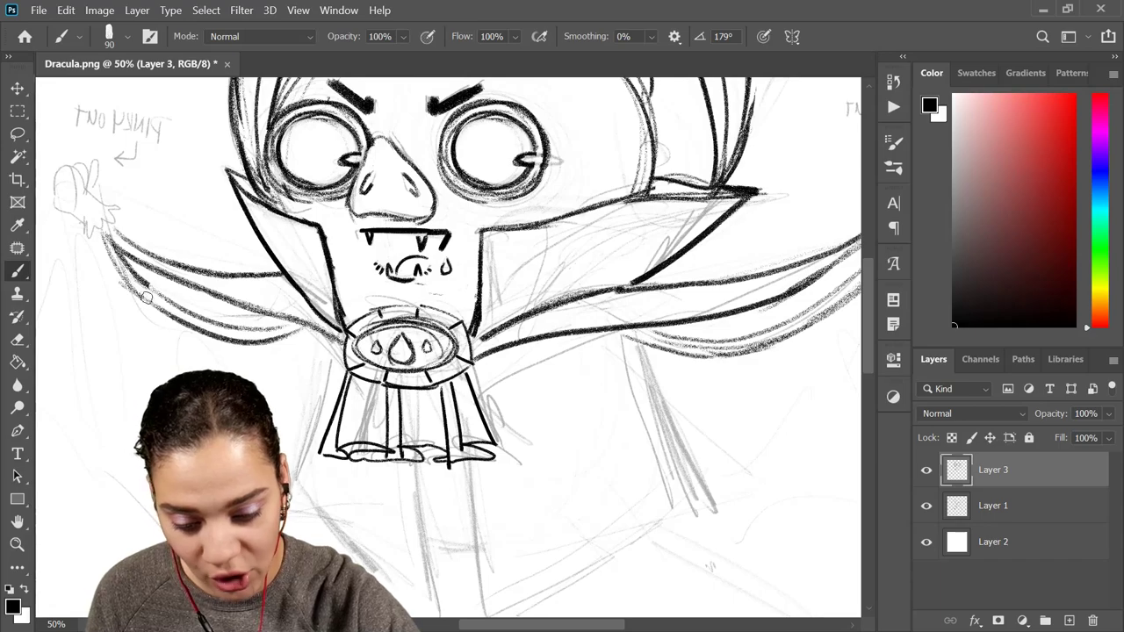
mouse_move(125, 281)
mouse_down()
mouse_move(254, 342)
mouse_move(210, 337)
mouse_up()
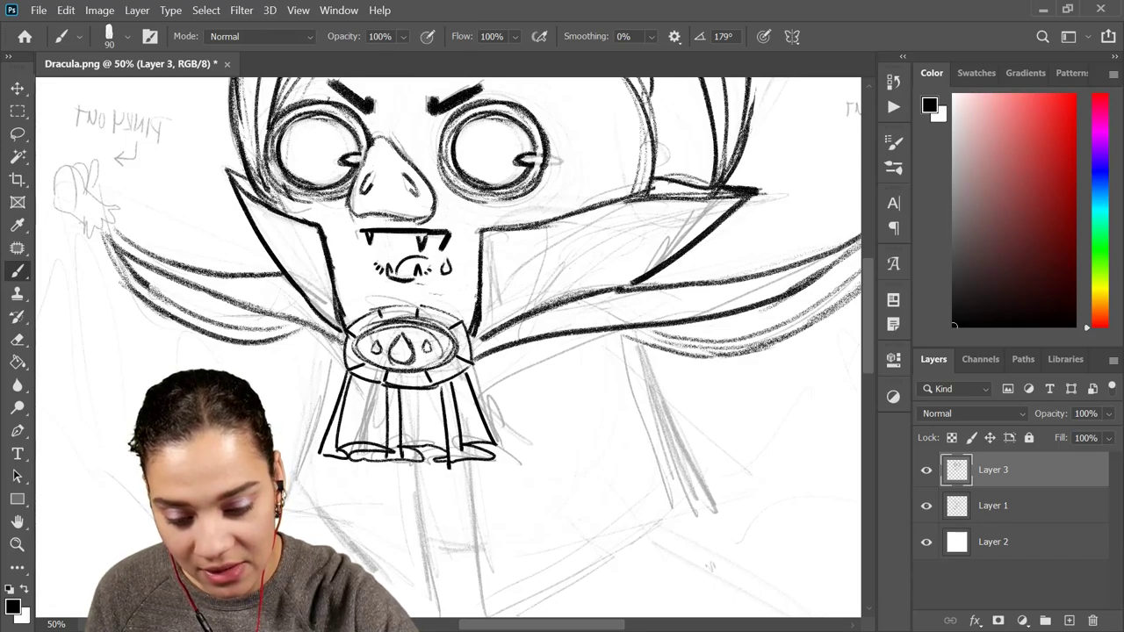
key(e)
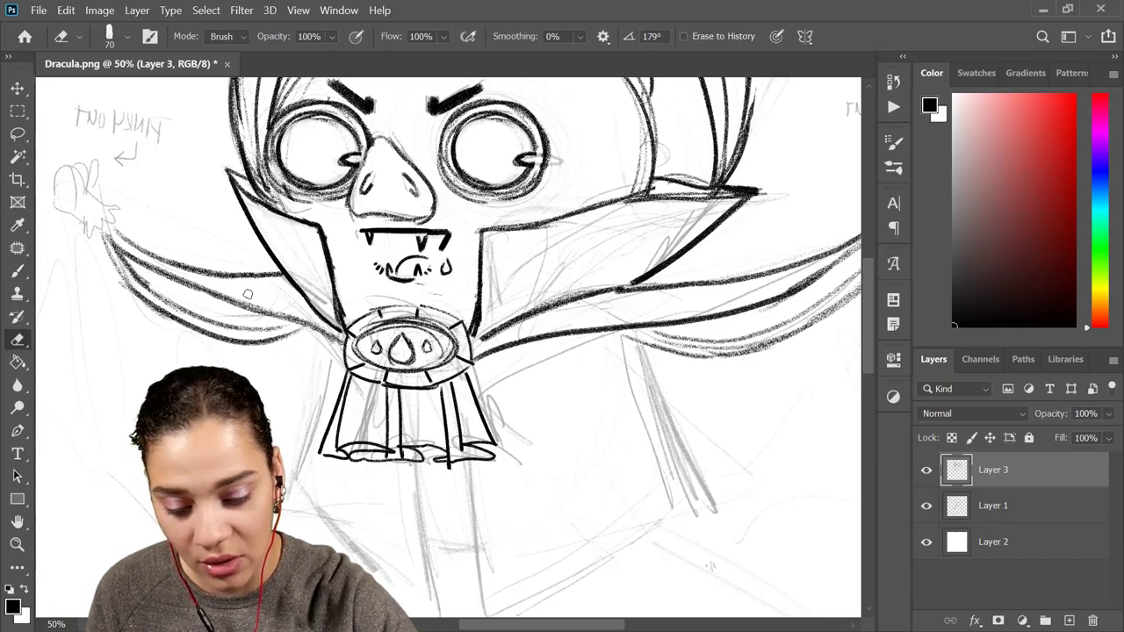
key(b)
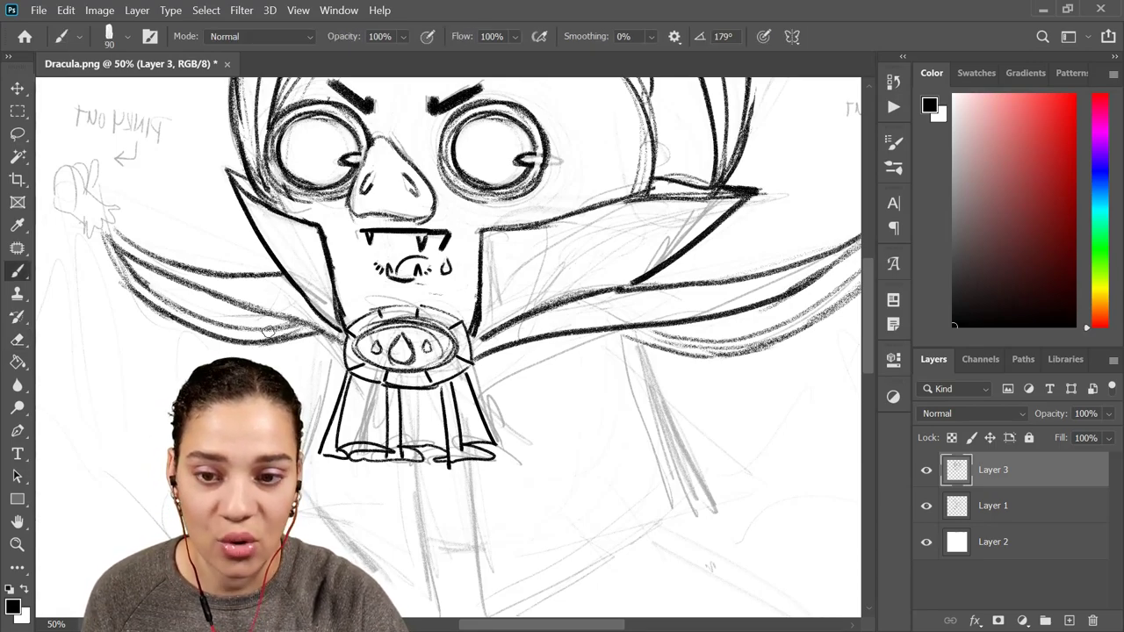
Ink the left half of the coat below the brooch: the outer side, the curved hem and the straight front edge
mouse_move(393, 397)
mouse_down()
mouse_move(536, 272)
mouse_move(505, 268)
mouse_up()
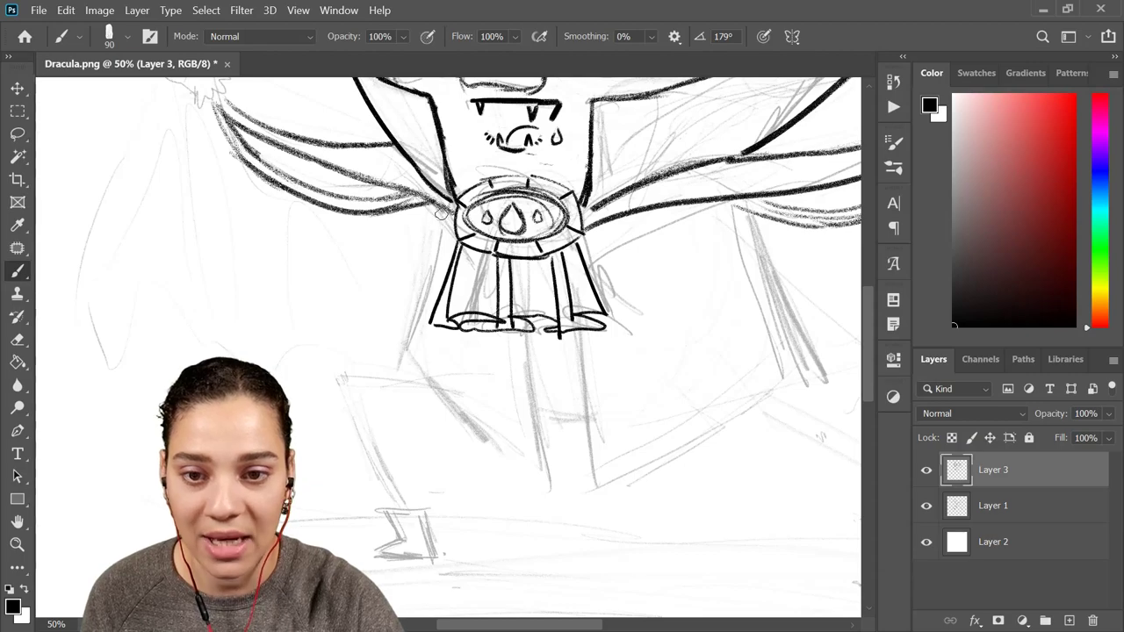
mouse_move(444, 210)
mouse_down()
mouse_move(398, 358)
mouse_move(545, 479)
mouse_up()
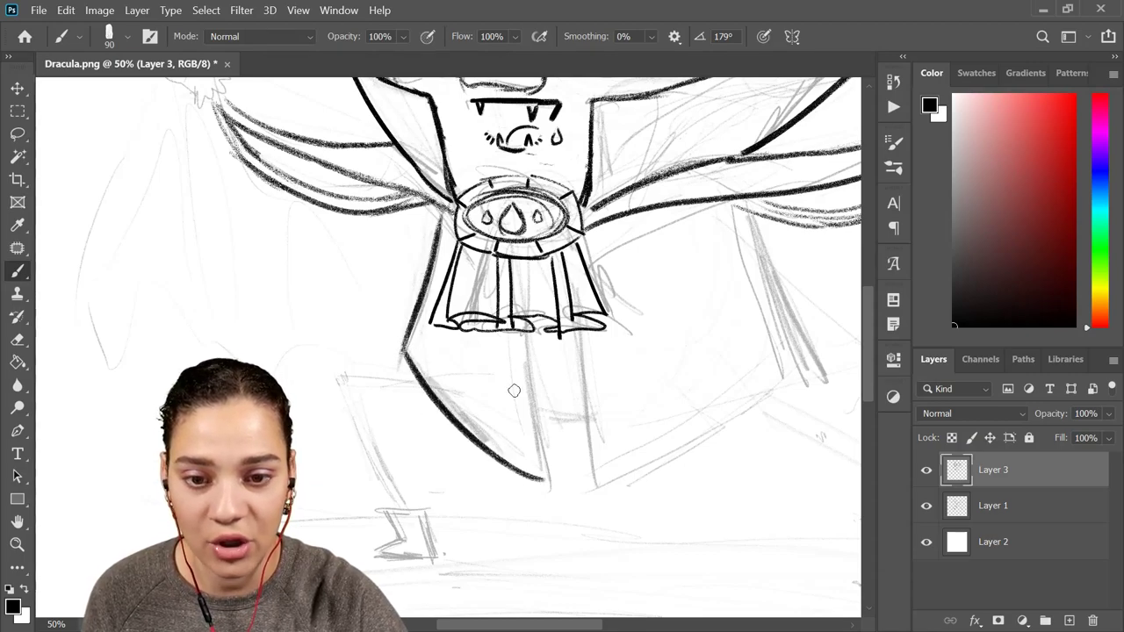
drag(525, 332, 533, 489)
key(ctrl+z)
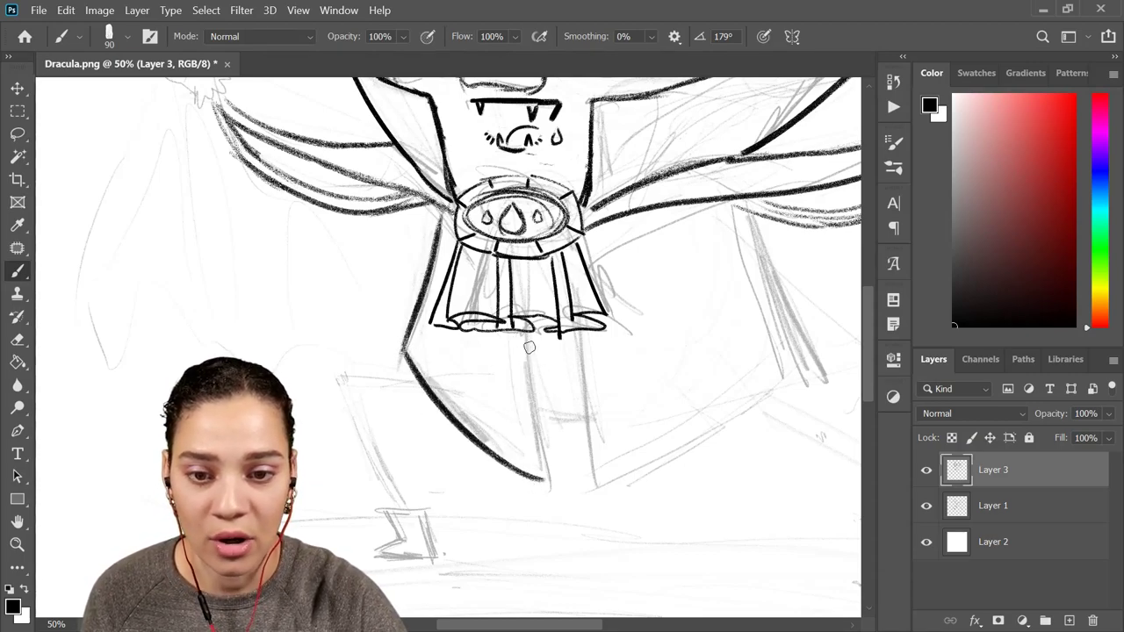
drag(530, 327, 530, 475)
key(ctrl+z)
drag(527, 330, 525, 475)
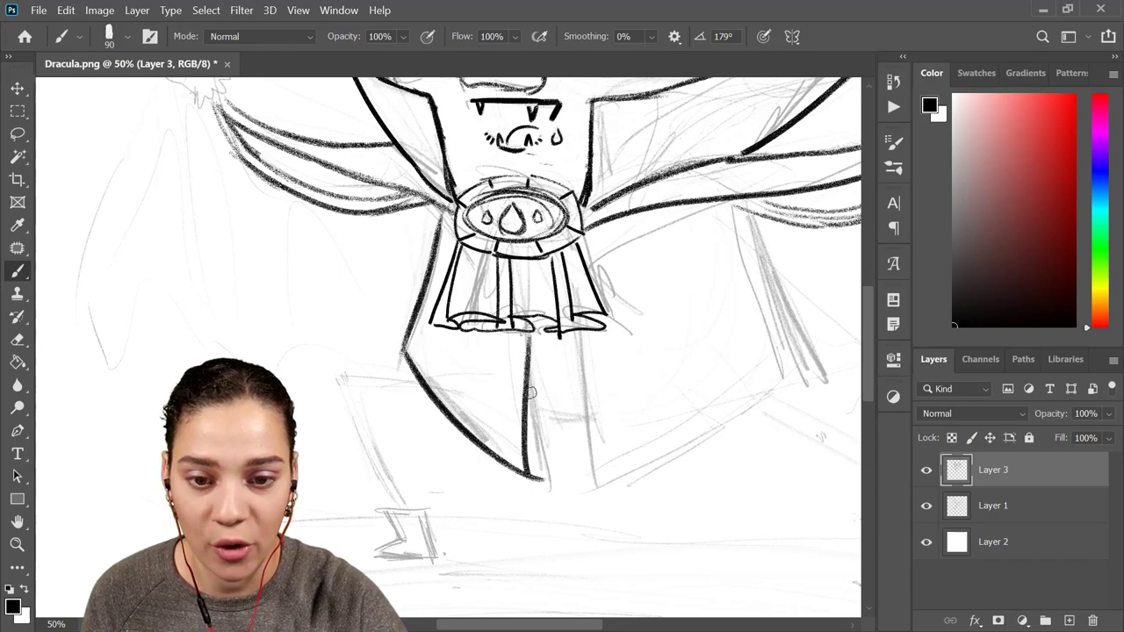
drag(531, 338, 532, 471)
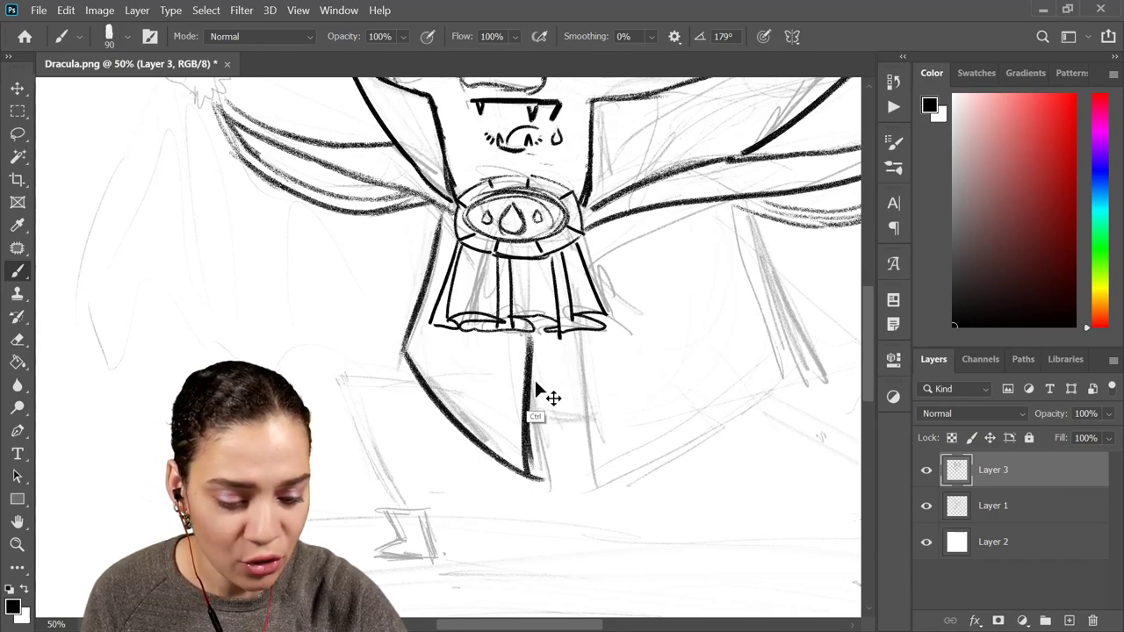
key(ctrl+z)
Ink the right half of the coat with its front edge, slanted hem, rounded corner and side, plus the small fold under the arm
mouse_move(575, 337)
mouse_down()
mouse_move(594, 480)
mouse_move(765, 408)
mouse_up()
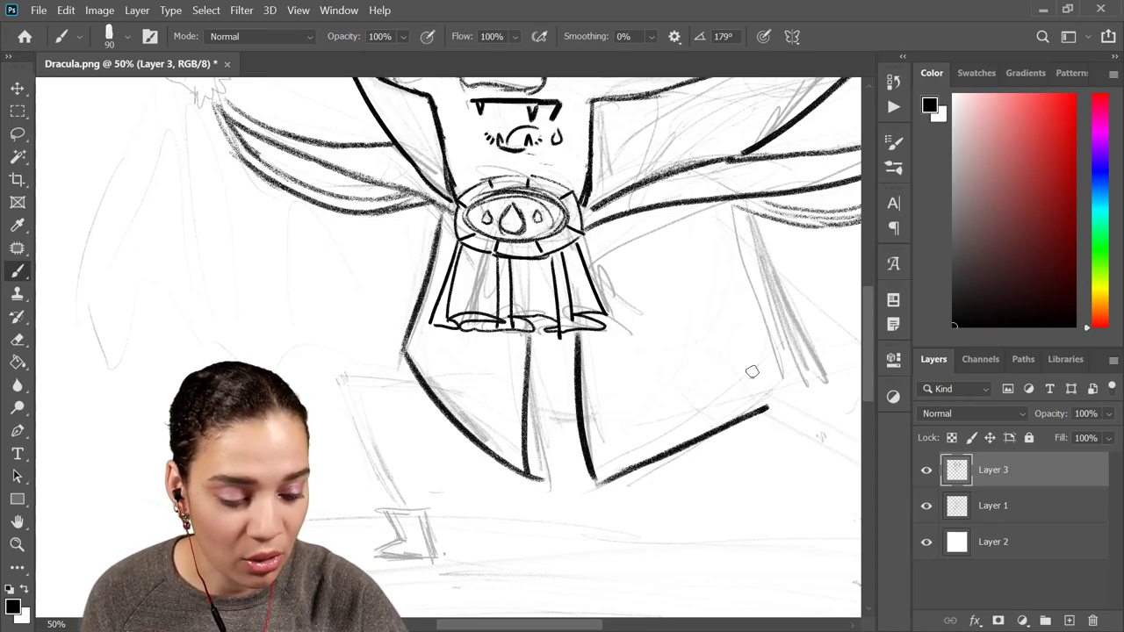
drag(743, 213, 783, 366)
drag(747, 249, 793, 375)
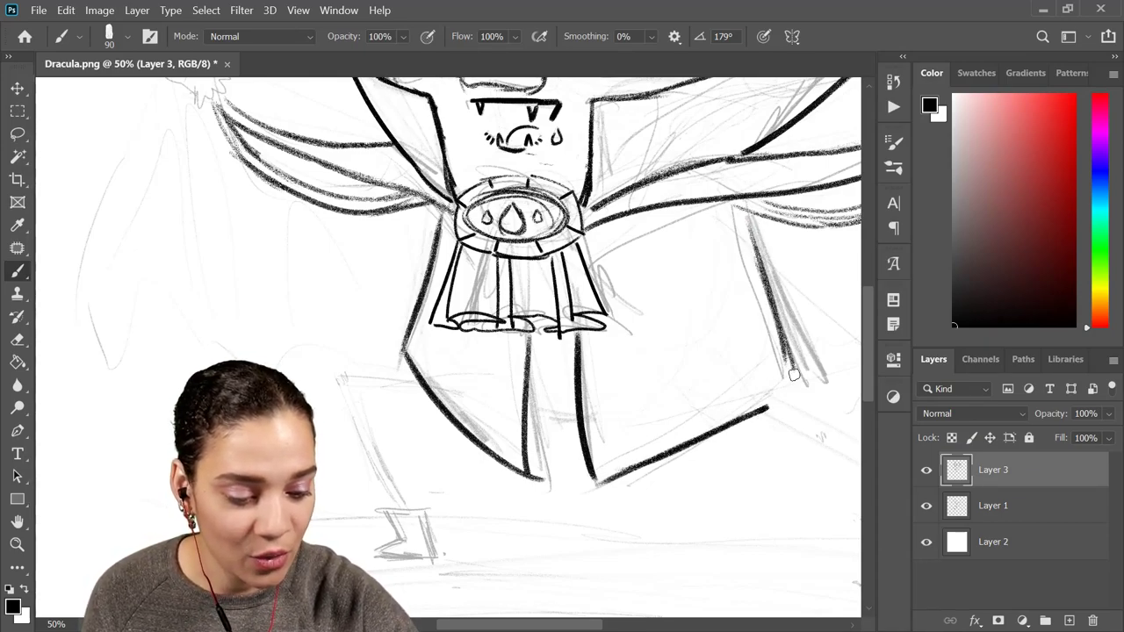
drag(758, 412, 791, 384)
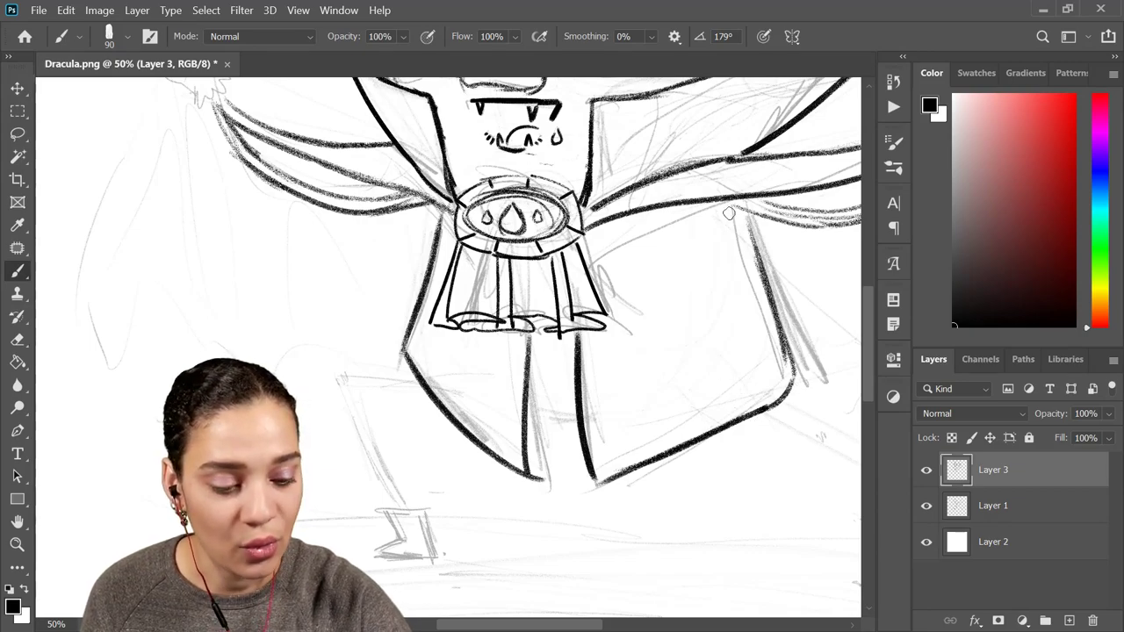
drag(728, 213, 760, 250)
drag(726, 205, 746, 245)
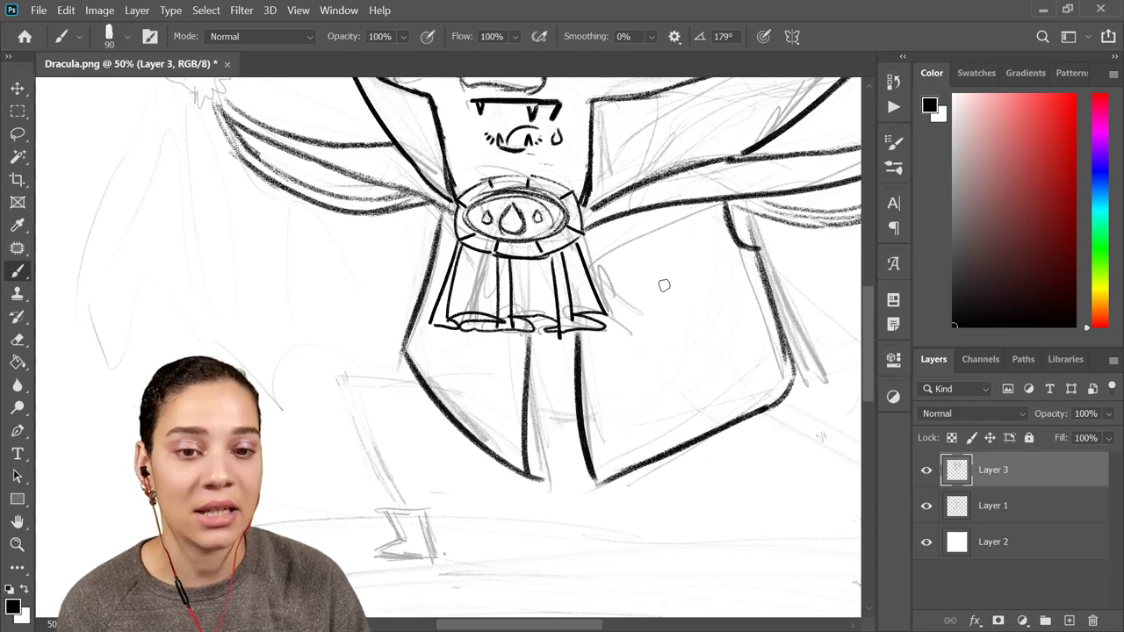
drag(748, 210, 765, 265)
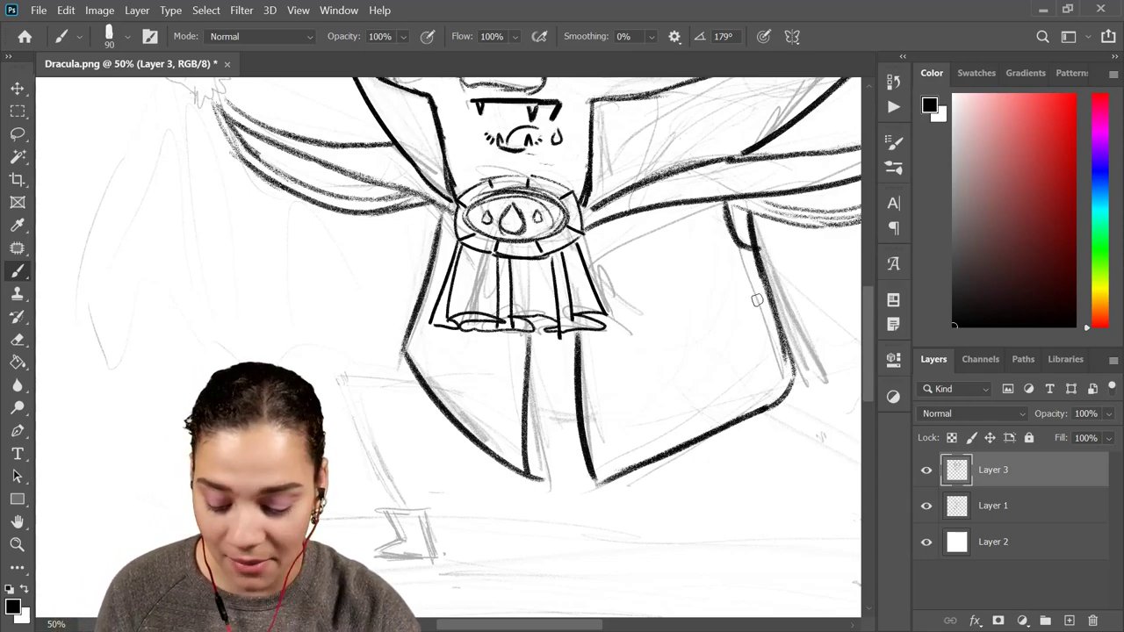
Ink the short, slightly curved line connecting the two front edges of the coat below the cravat
key(ctrl+minus)
key(ctrl+minus)
key(ctrl+minus)
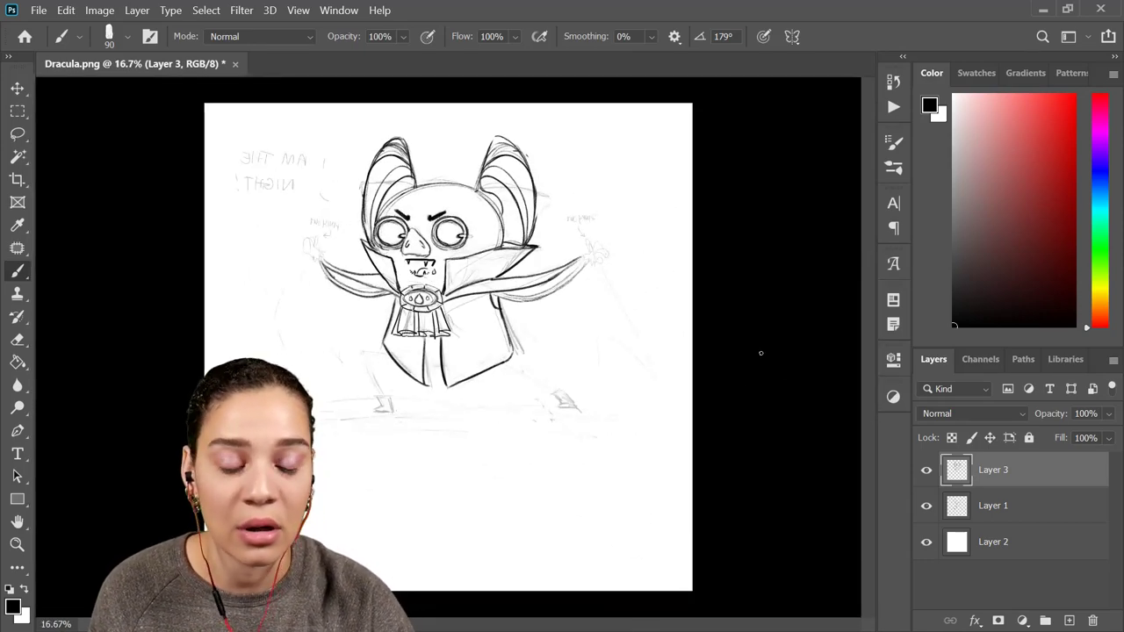
key(ctrl+plus)
key(ctrl+plus)
key(ctrl+plus)
drag(376, 392, 425, 401)
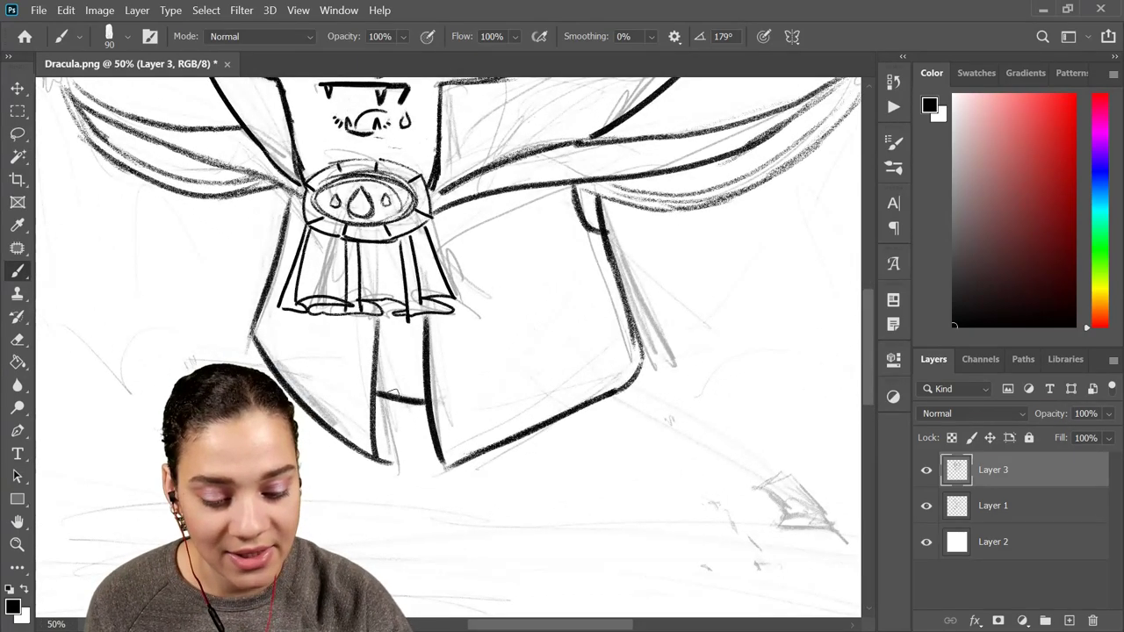
Ink the outer and inner lines of the bent leg, from the coat hem over the knee to the boot
key(space)
mouse_move(427, 341)
mouse_down()
mouse_move(717, 306)
mouse_move(713, 274)
mouse_up()
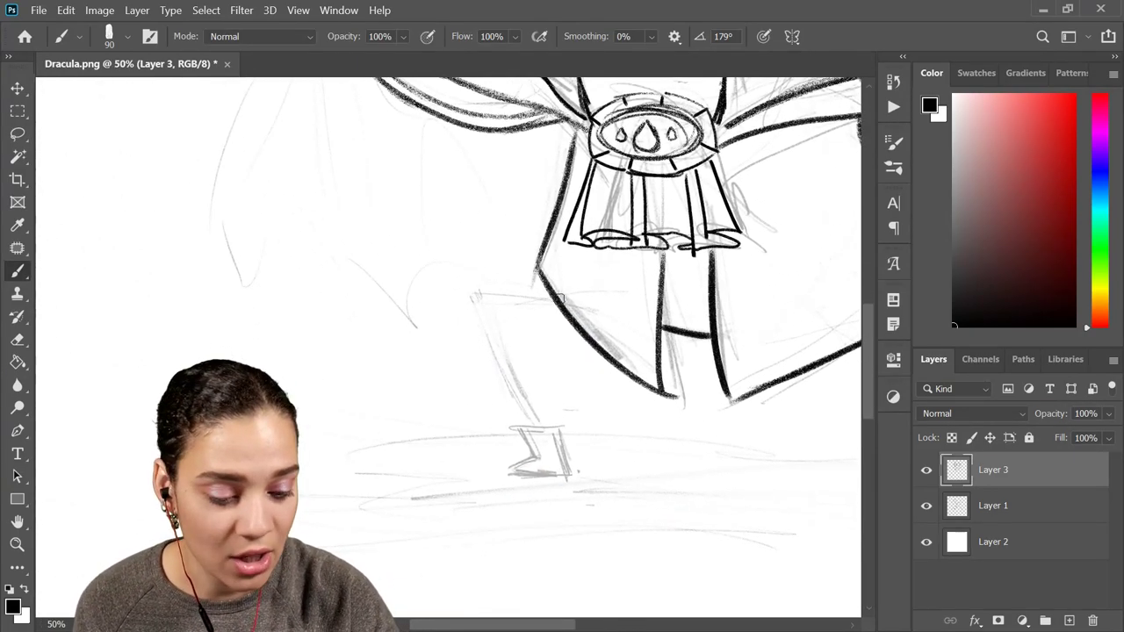
mouse_move(549, 299)
mouse_down()
mouse_move(472, 292)
mouse_move(538, 429)
mouse_up()
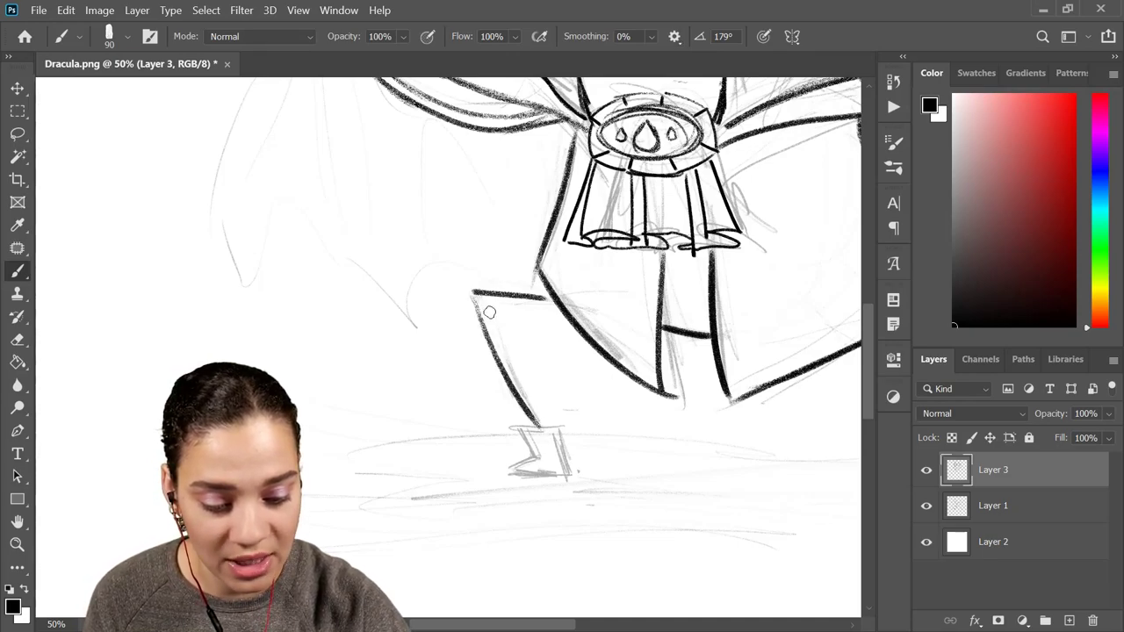
drag(488, 311, 544, 428)
drag(491, 309, 556, 313)
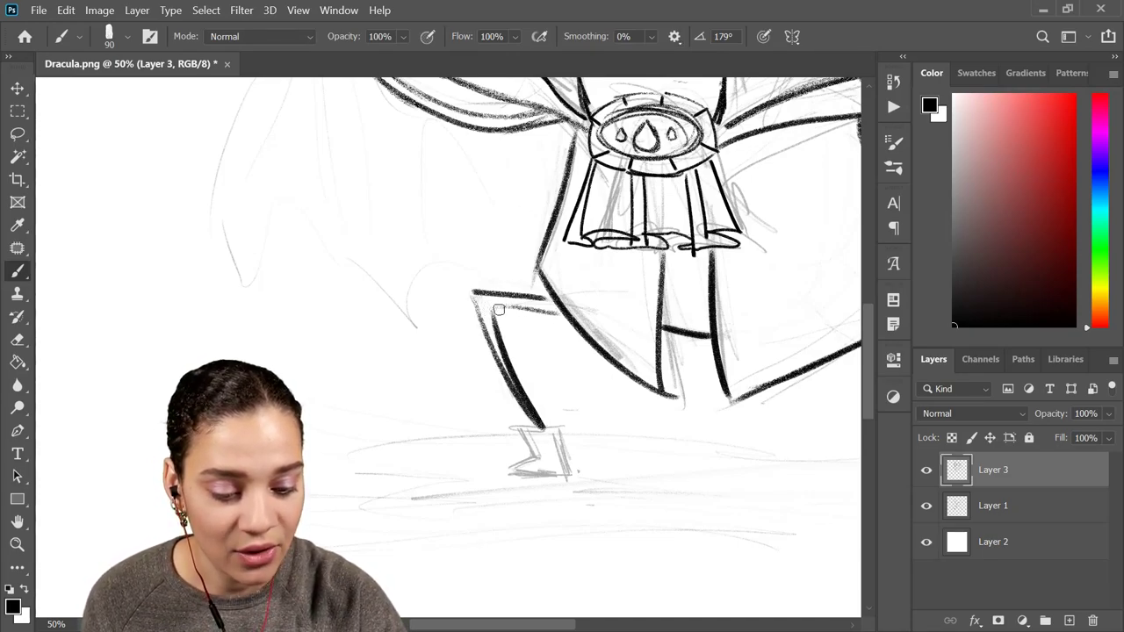
Ink the lower edge of the extended leg from the coat's rounded corner to the boot
key(space)
drag(844, 337, 441, 266)
drag(725, 283, 732, 268)
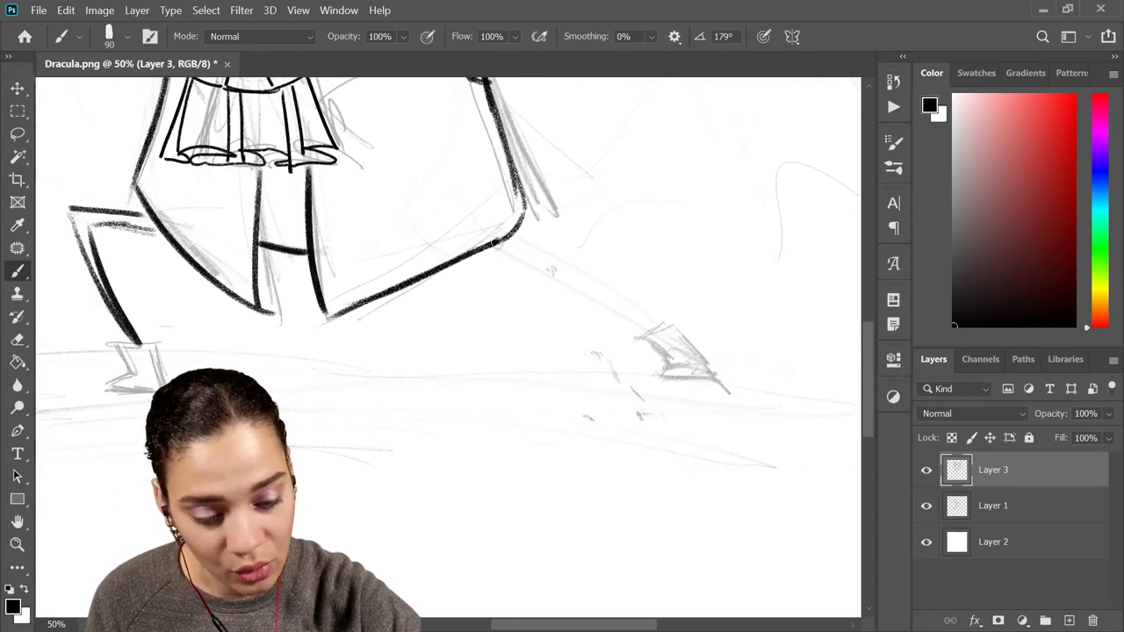
drag(503, 249, 658, 333)
Try to ink the upper edge of the extended leg from the coat corner to the boot
drag(514, 236, 653, 316)
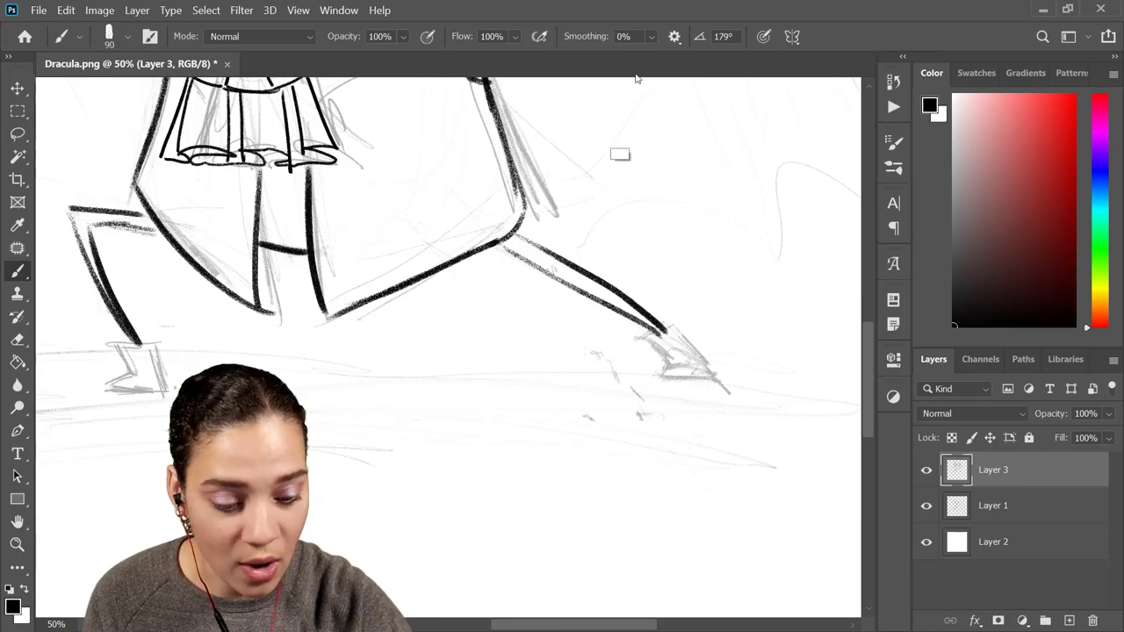
key(ctrl+z)
drag(503, 234, 659, 315)
key(ctrl+z)
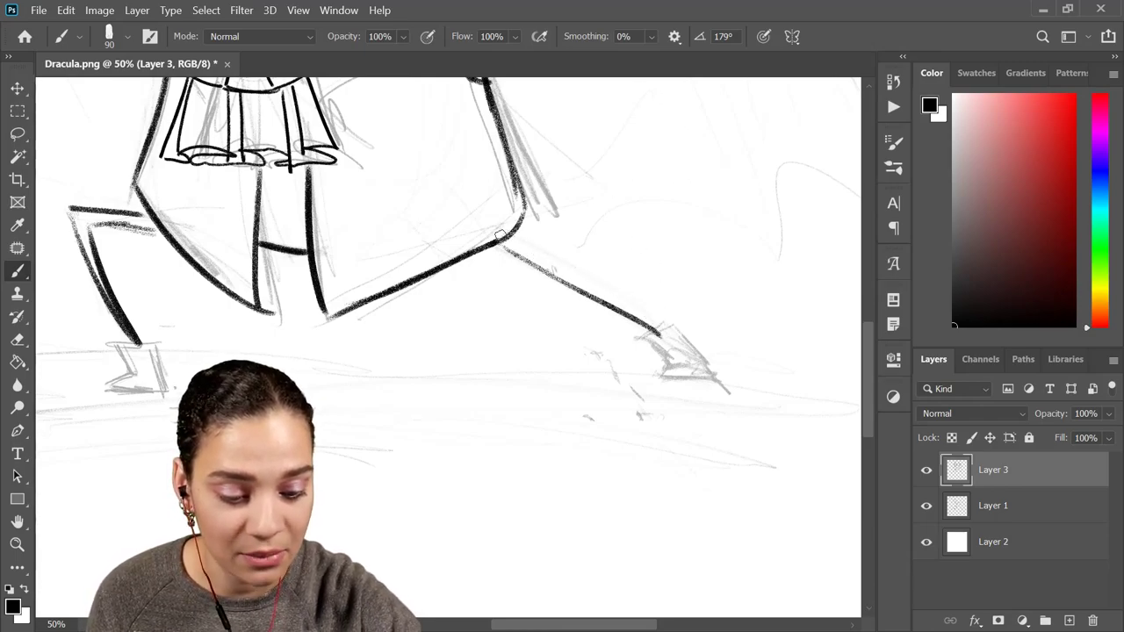
mouse_move(498, 233)
mouse_down()
mouse_move(636, 297)
mouse_move(661, 322)
mouse_up()
key(ctrl+z)
drag(506, 228, 654, 325)
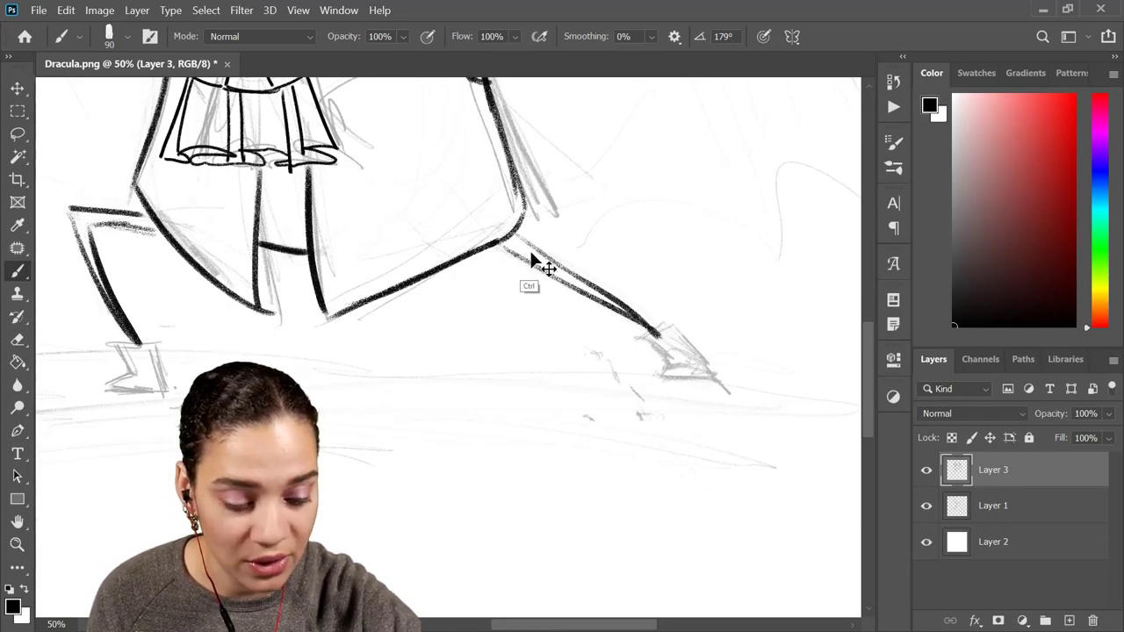
key(ctrl+z)
drag(508, 230, 660, 323)
key(ctrl+z)
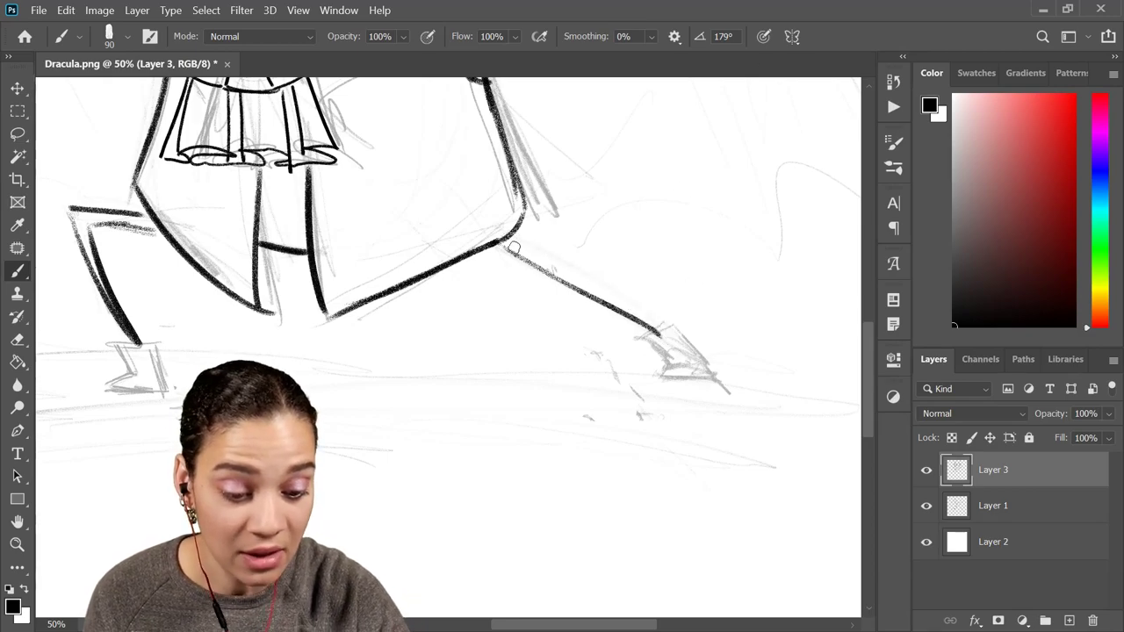
drag(509, 233, 652, 309)
key(ctrl+z)
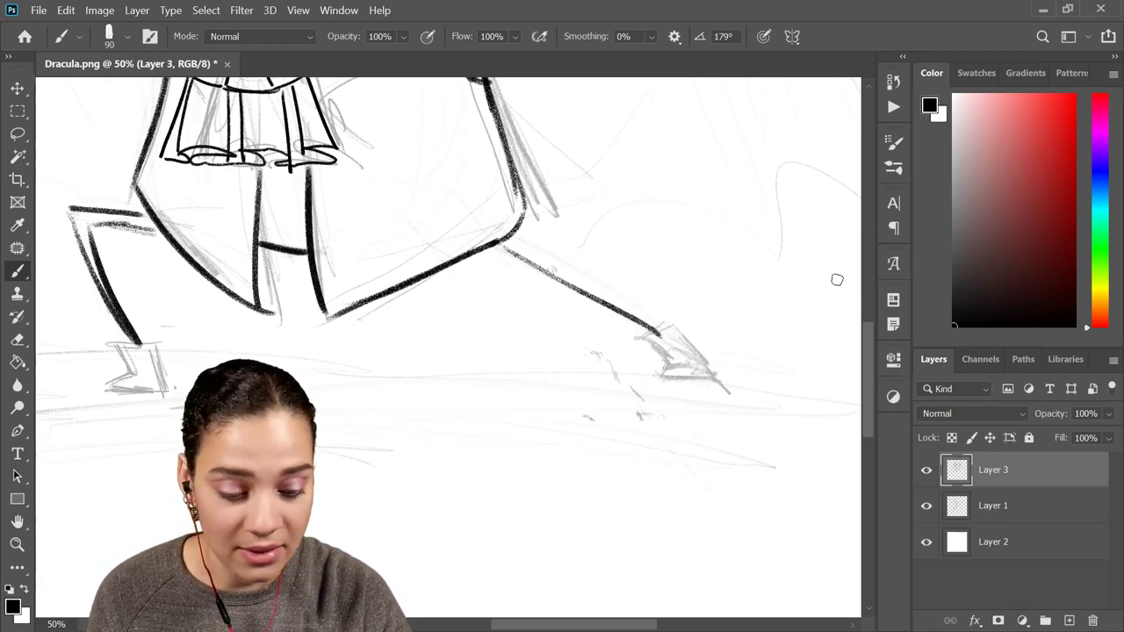
Ink the small heeled boot at the end of the bent leg
drag(235, 348, 502, 284)
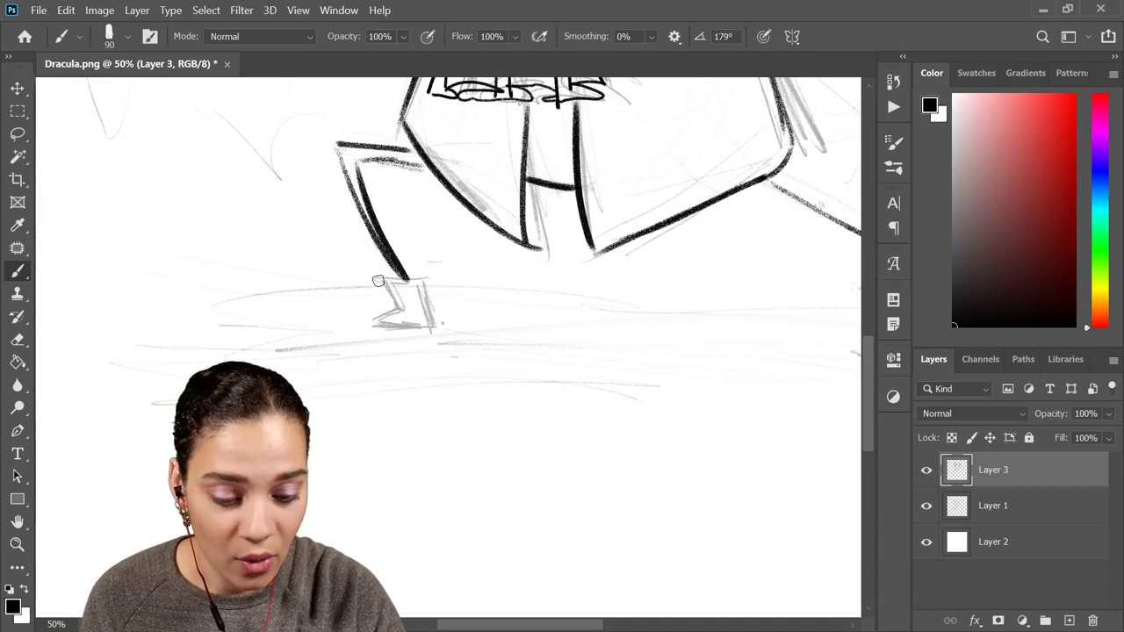
mouse_move(379, 280)
mouse_down()
mouse_move(420, 280)
mouse_move(436, 324)
mouse_up()
mouse_move(386, 286)
mouse_down()
mouse_move(401, 309)
mouse_move(376, 322)
mouse_move(436, 323)
mouse_up()
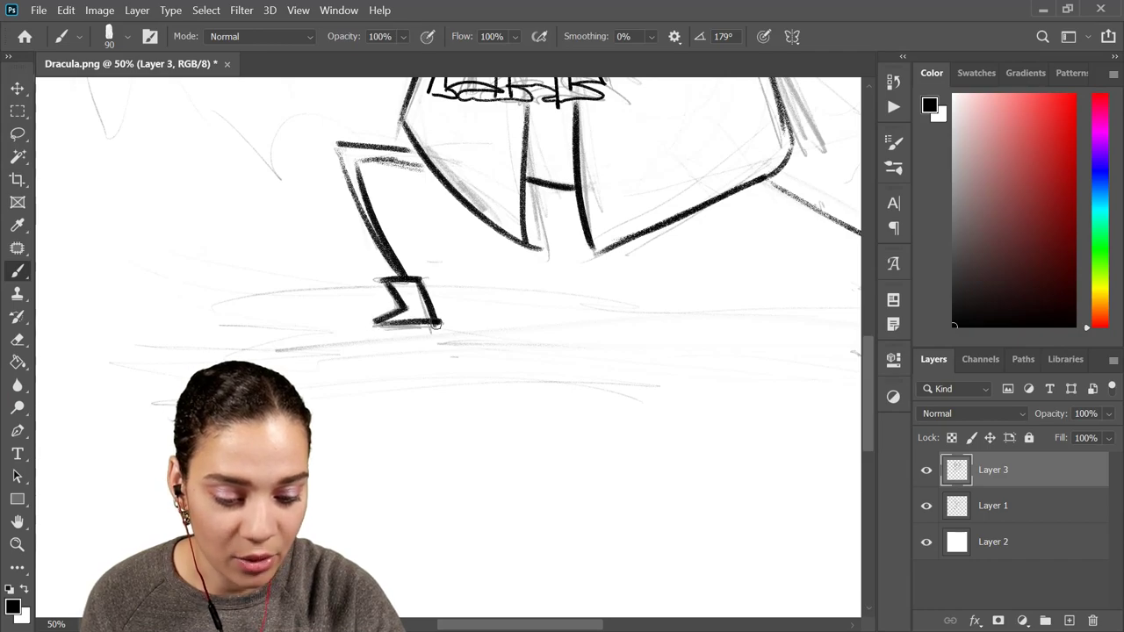
Flip the canvas horizontally and ink the extended leg's upper edge together with its boot and sole
key(space)
mouse_move(714, 263)
mouse_down()
mouse_move(542, 316)
mouse_move(543, 300)
mouse_up()
key(ctrl+shift+h)
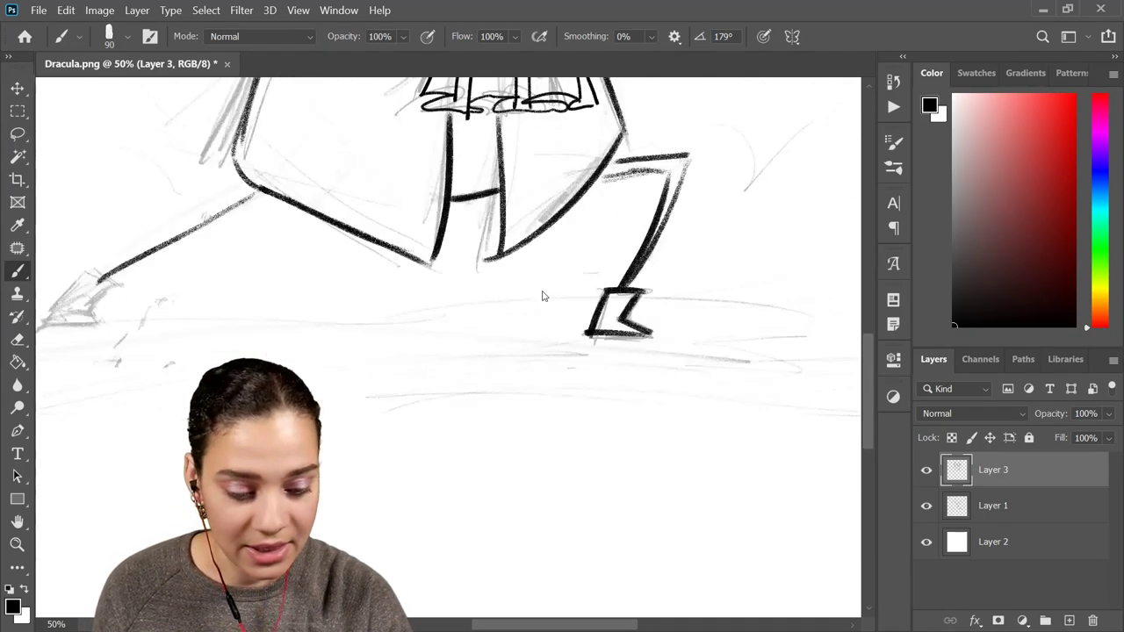
mouse_move(409, 325)
mouse_down()
mouse_move(506, 216)
mouse_move(668, 110)
mouse_up()
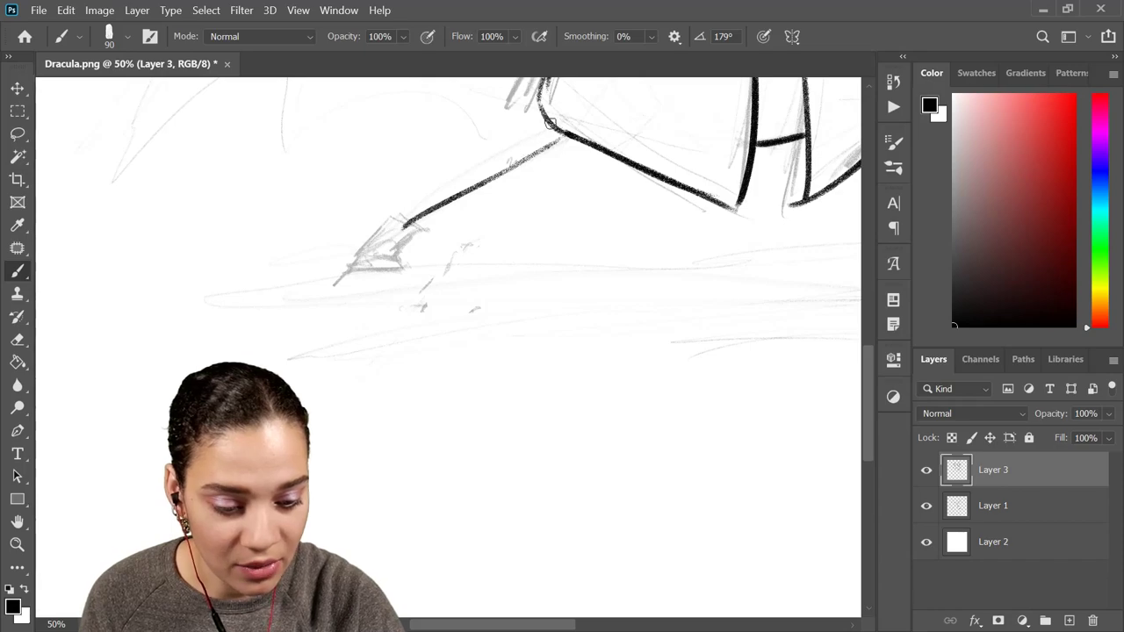
mouse_move(550, 123)
mouse_down()
mouse_move(399, 215)
mouse_move(417, 224)
mouse_move(385, 211)
mouse_move(424, 225)
mouse_move(392, 255)
mouse_up()
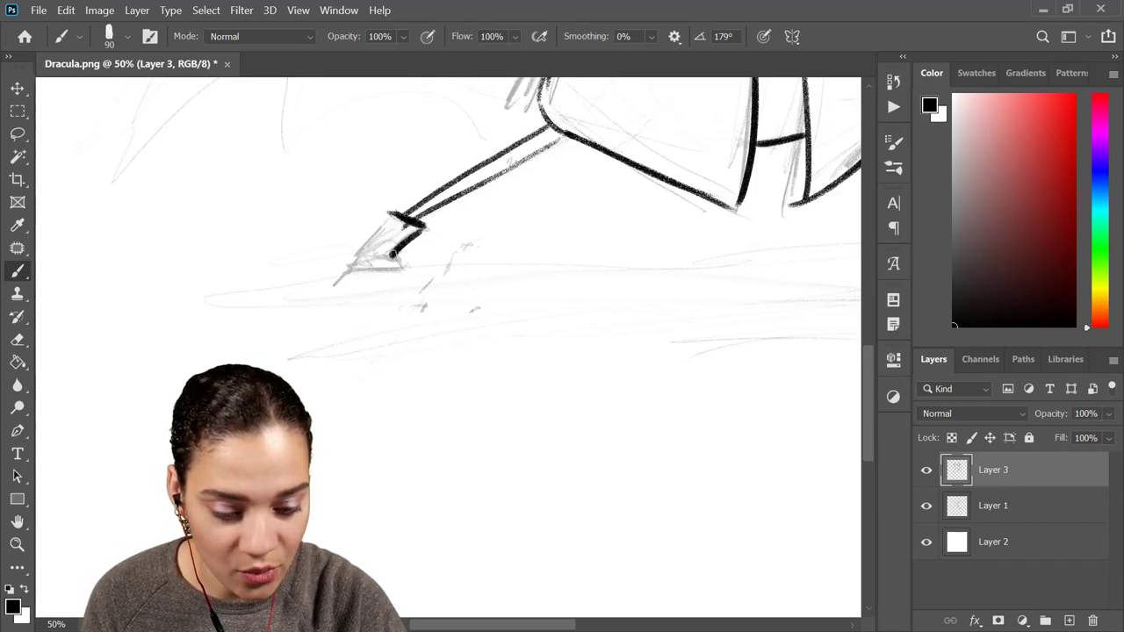
mouse_move(389, 216)
mouse_down()
mouse_move(366, 250)
mouse_move(401, 258)
mouse_move(360, 267)
mouse_move(403, 267)
mouse_up()
key(ctrl+z)
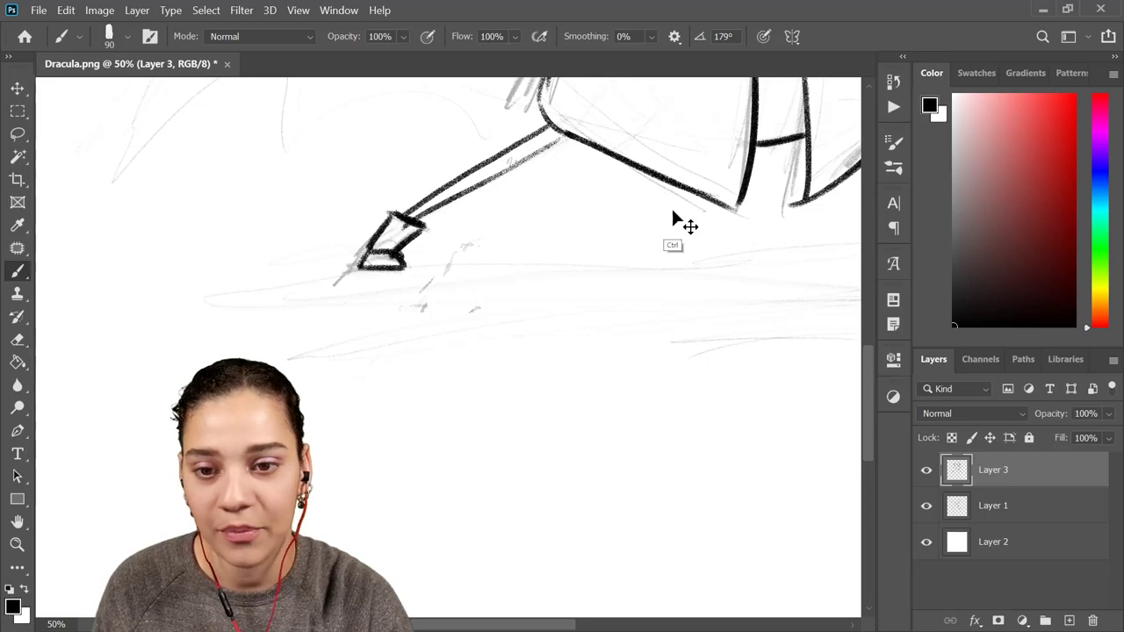
Reduce the brush size to 50 and ink the ruffled cuff and raised fingers of the hand beside the "PINKY OUT" note
key(ctrl+minus)
key(ctrl+minus)
key(ctrl+minus)
key(ctrl+plus)
key(ctrl+plus)
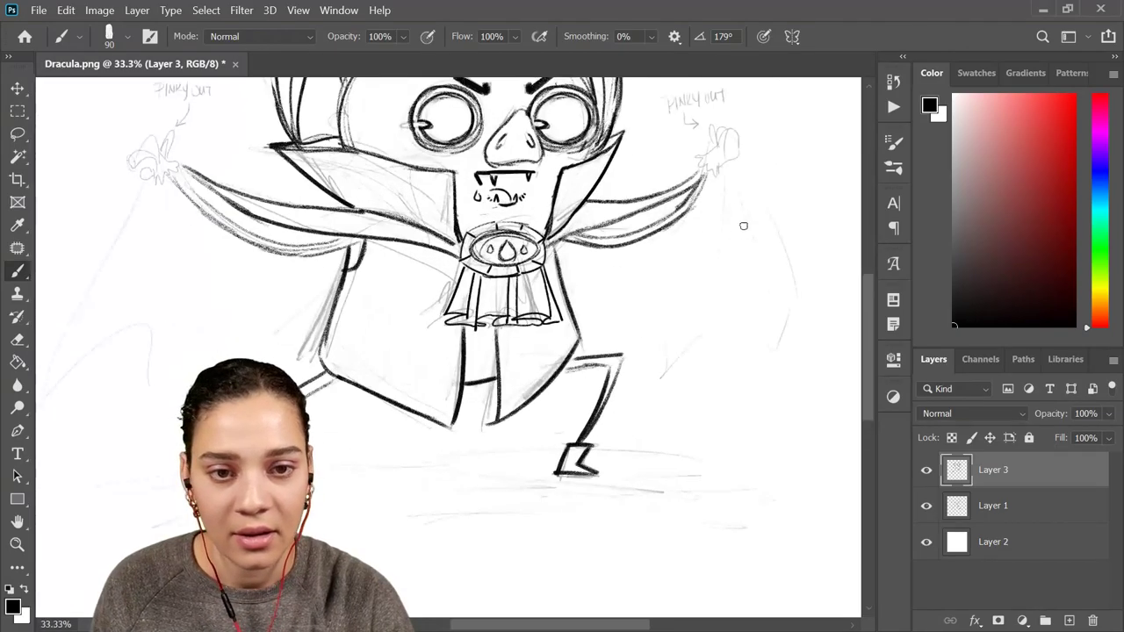
drag(739, 242, 587, 293)
key(ctrl+plus)
key(ctrl+plus)
drag(728, 143, 577, 310)
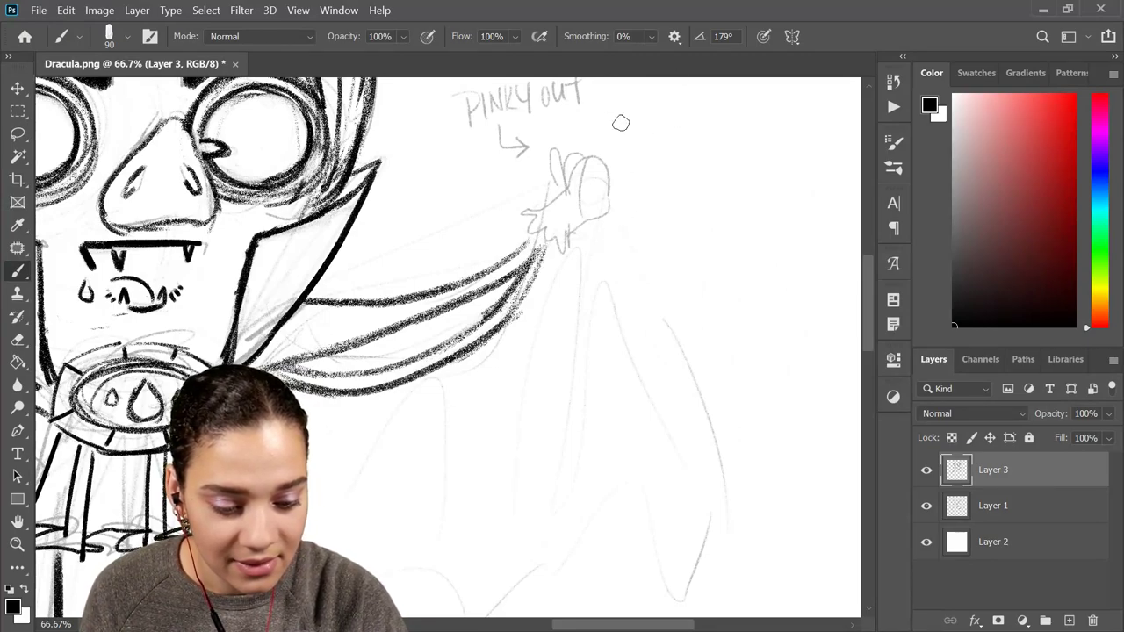
mouse_move(524, 239)
mouse_down()
mouse_move(566, 249)
mouse_move(530, 233)
mouse_move(553, 186)
mouse_move(546, 139)
mouse_move(569, 176)
mouse_move(550, 147)
mouse_move(564, 190)
mouse_up()
key(ctrl+z)
key(bracketleft)
key(bracketleft)
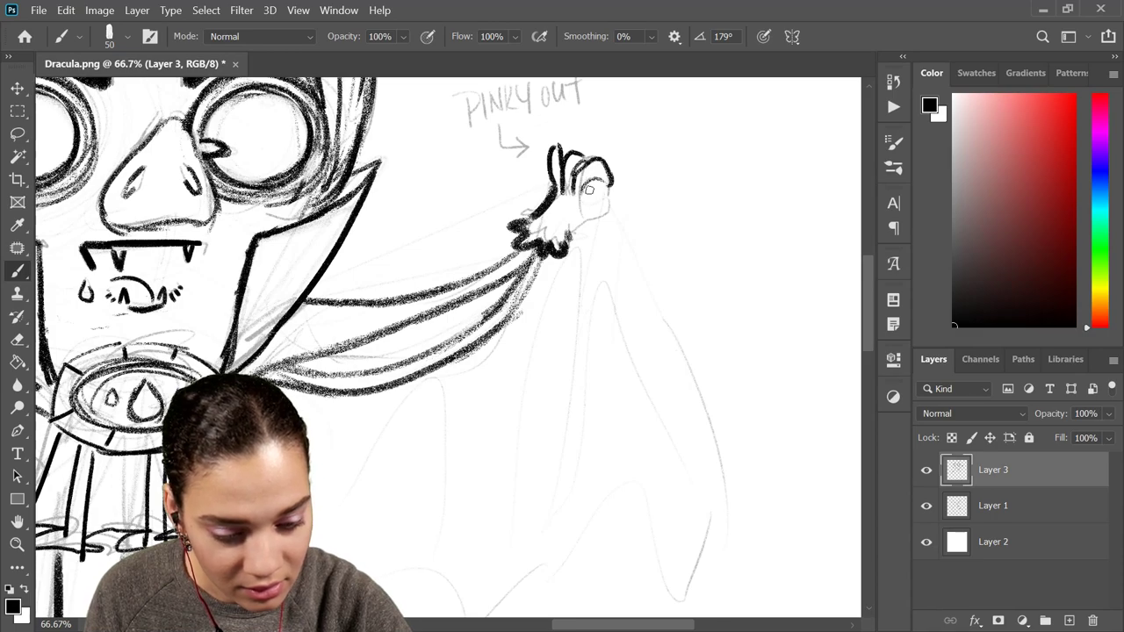
Ink the hand's curled thumb and lower palm edge, and clean up and redraw the upper ruffle of the cuff
mouse_move(583, 198)
mouse_down()
mouse_move(606, 197)
mouse_move(604, 211)
mouse_up()
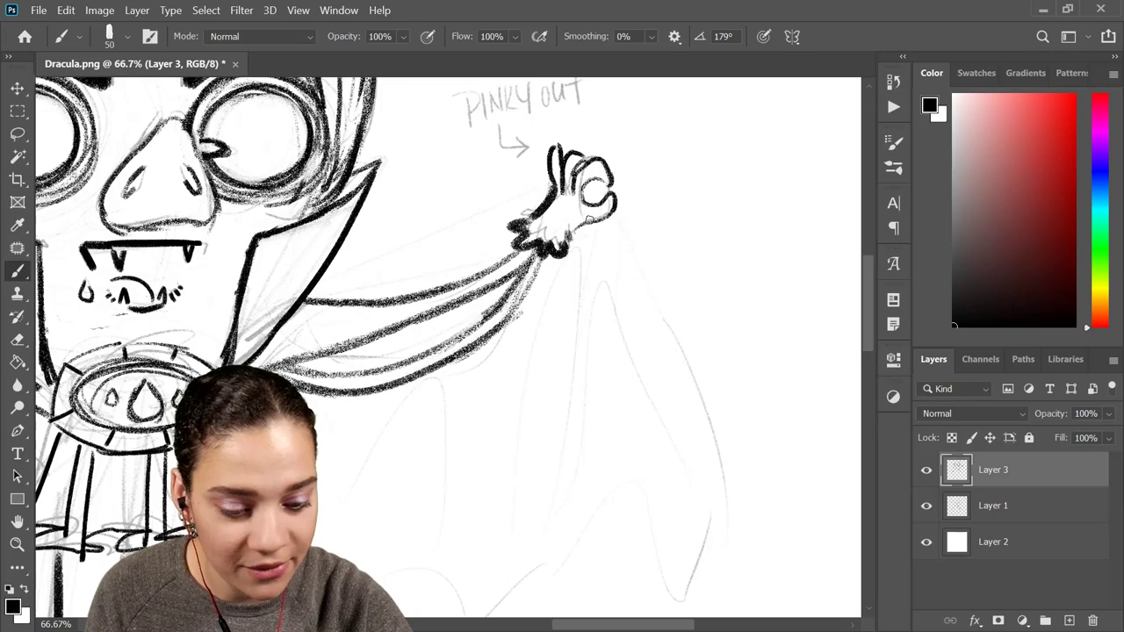
drag(586, 217, 565, 251)
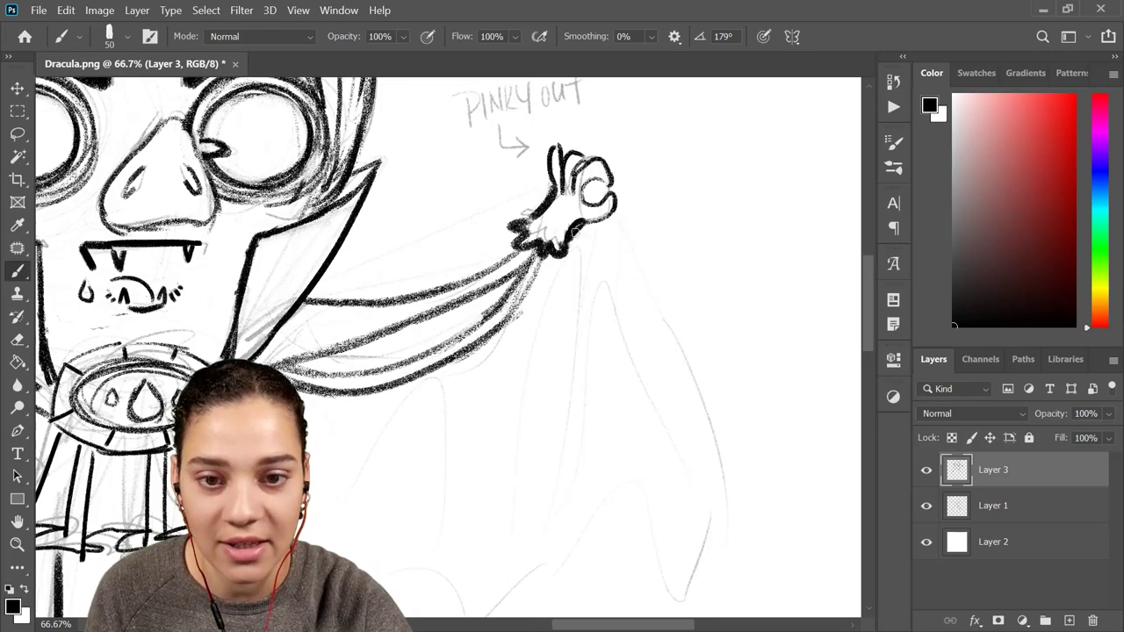
scroll(615, 251, up, 2)
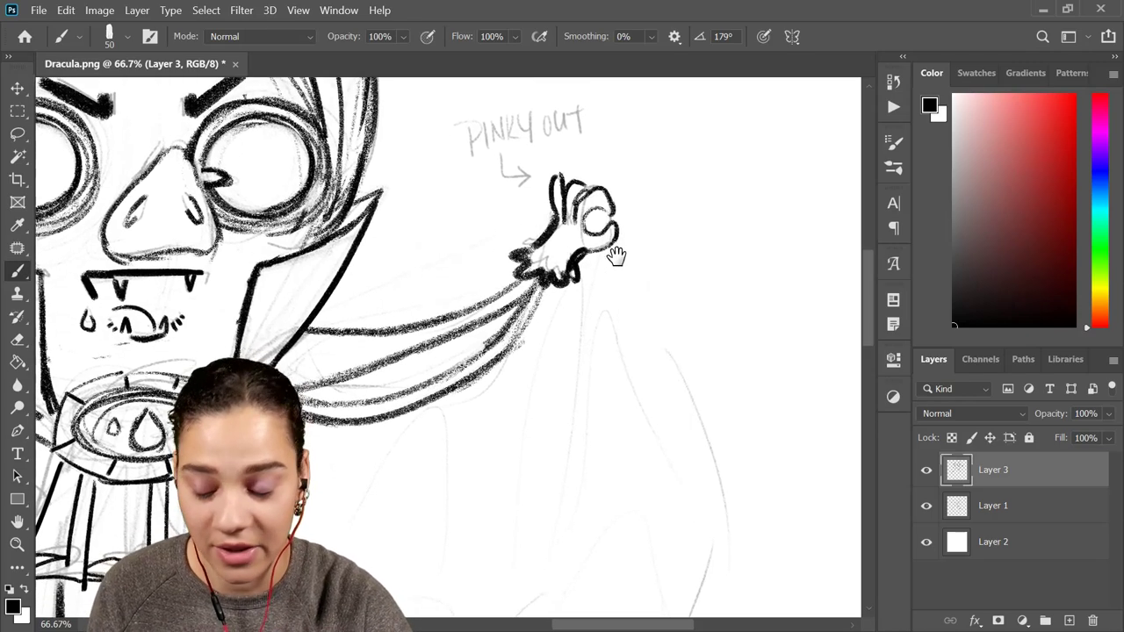
key(e)
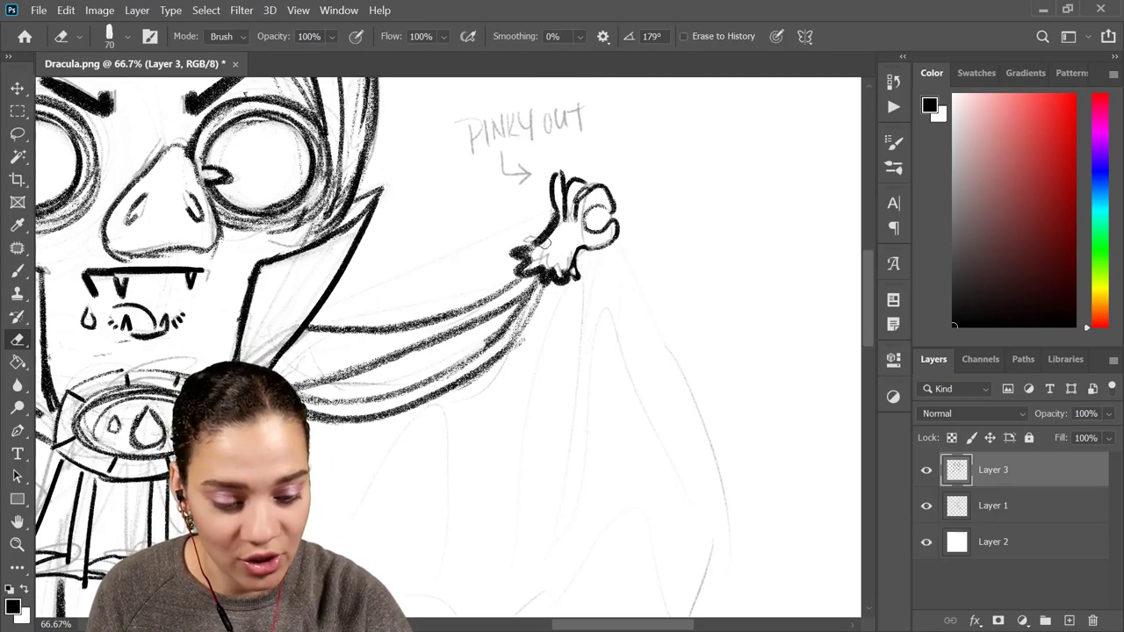
key(b)
drag(542, 235, 516, 242)
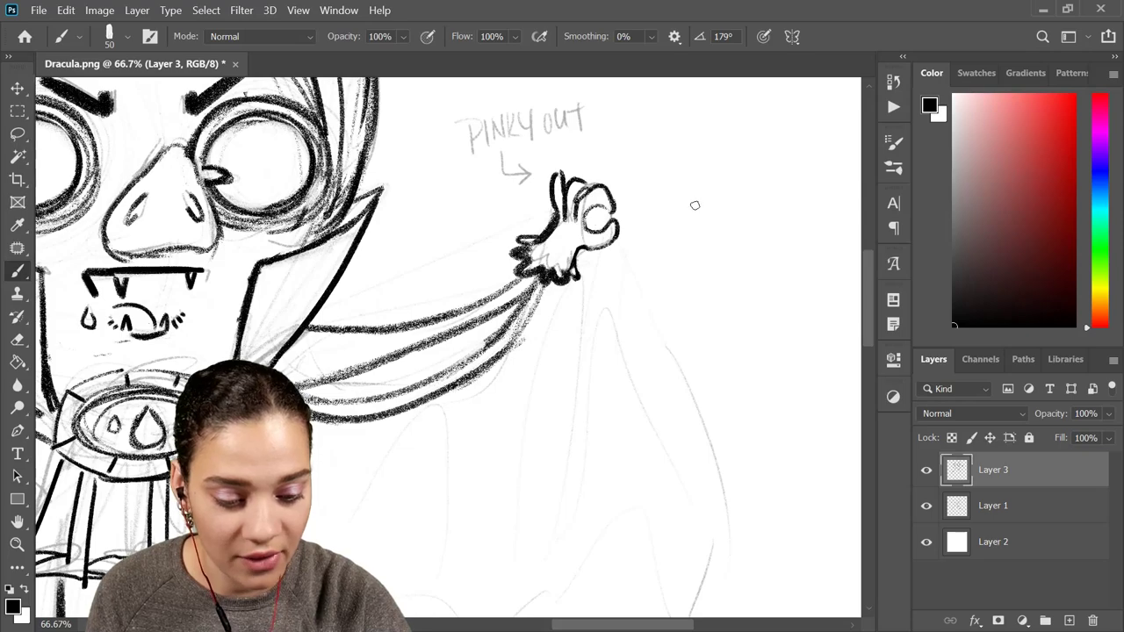
Switch to the browser and look down the VooDoo Val profile page on Behance to its project covers
key(ctrl+minus)
key(ctrl+minus)
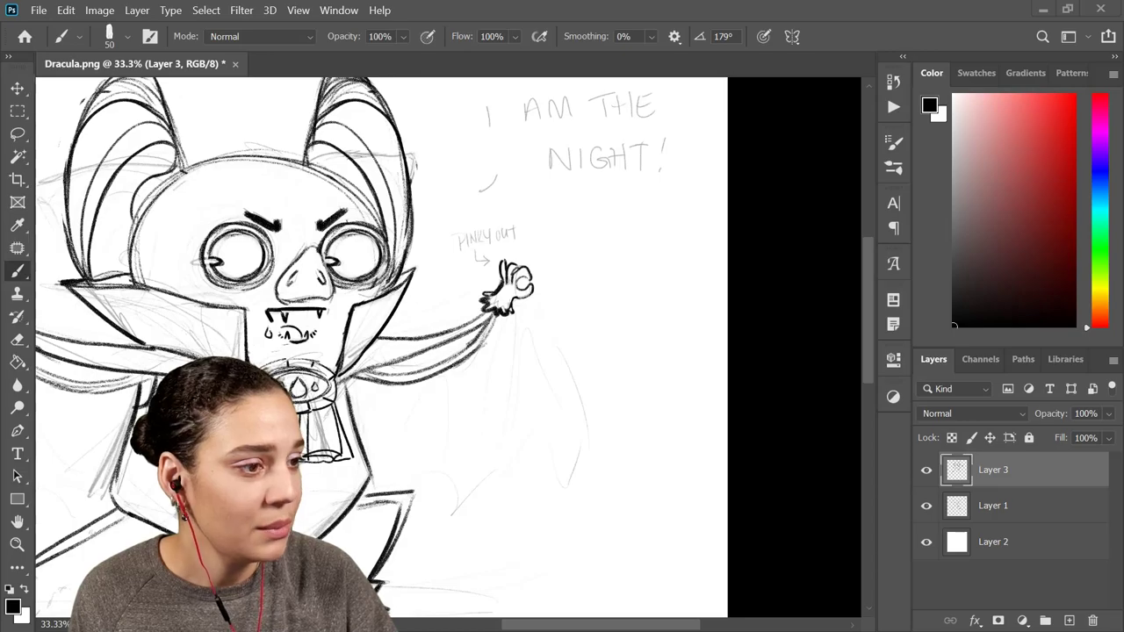
drag(790, 0, 54, 0)
scroll(622, 428, down, 5)
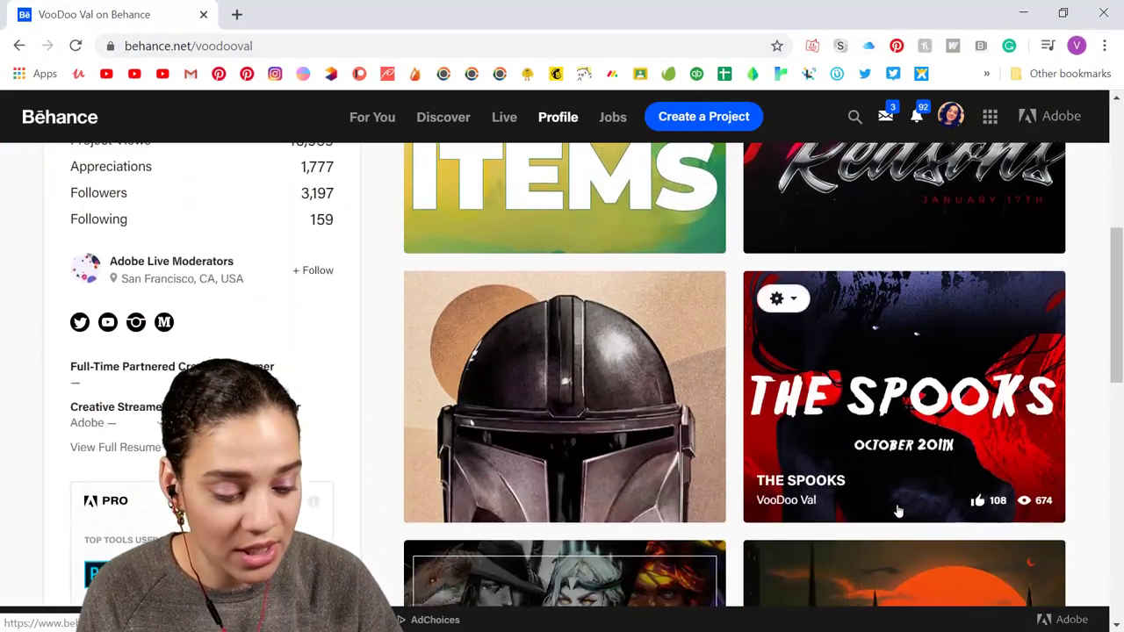
Open the 12 Days of Mandalore project, look through its helmet paintings, and return to the profile
click(621, 426)
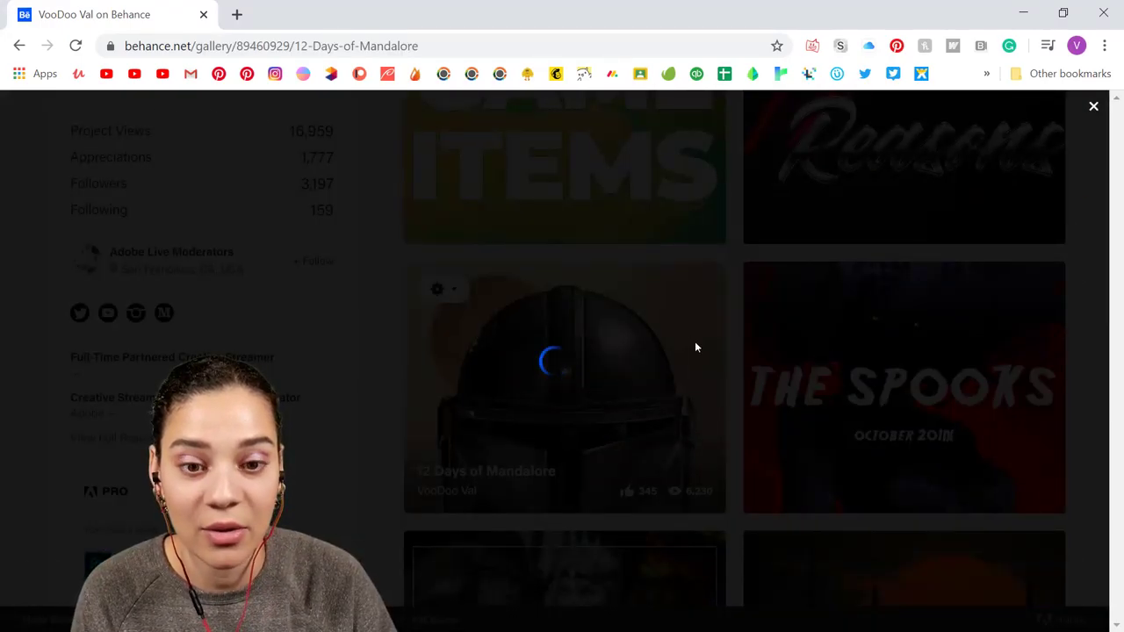
scroll(749, 340, down, 20)
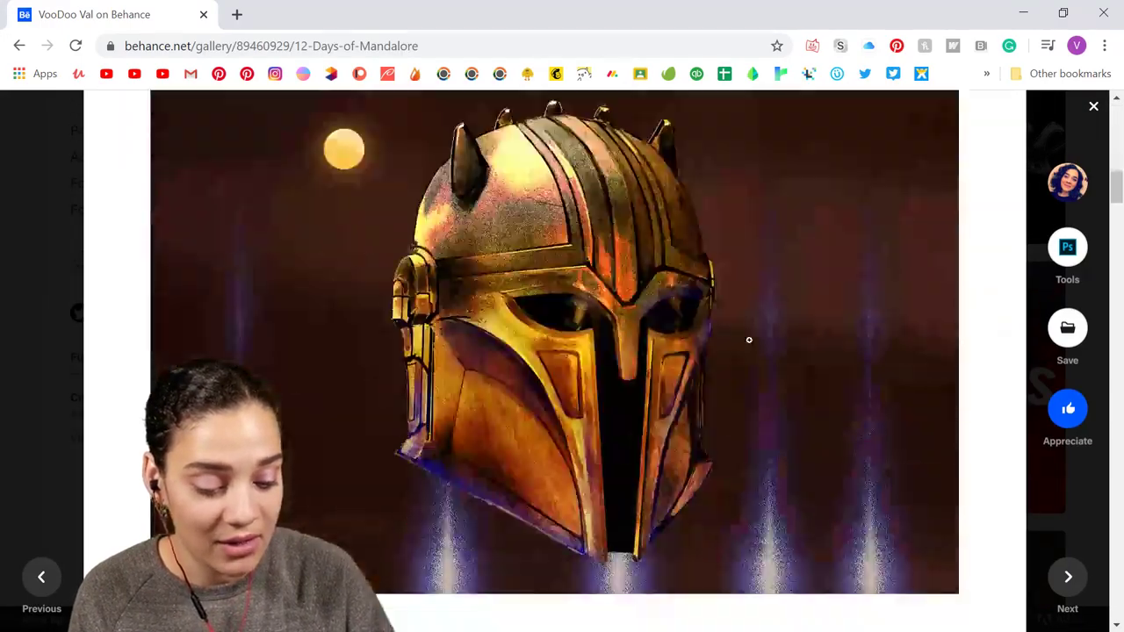
scroll(748, 340, down, 20)
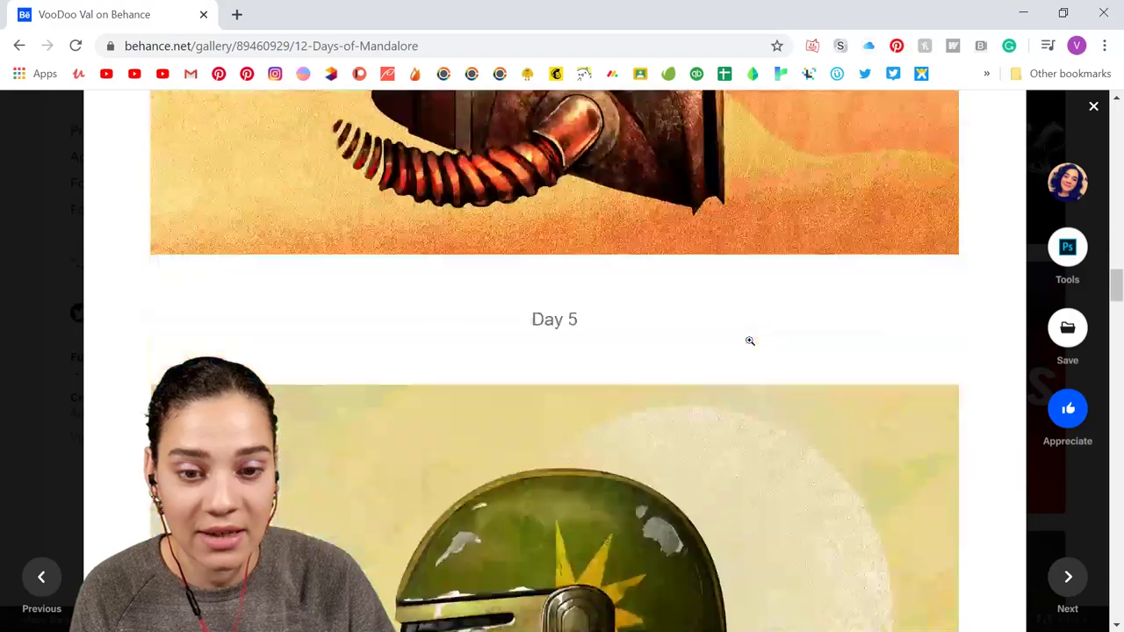
scroll(749, 340, down, 15)
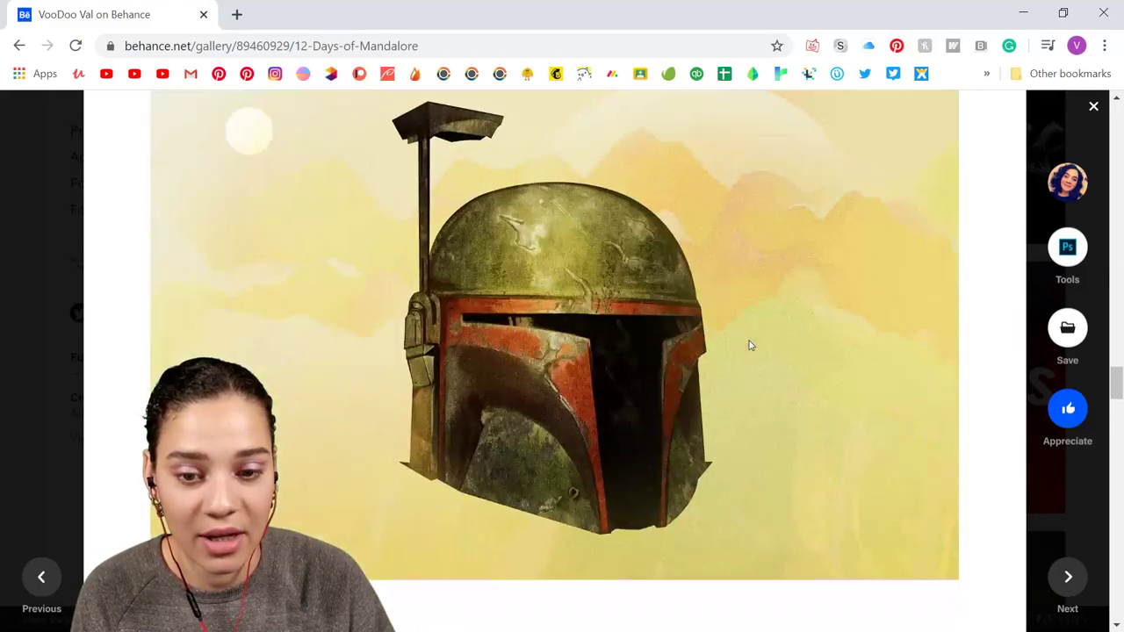
scroll(749, 341, down, 10)
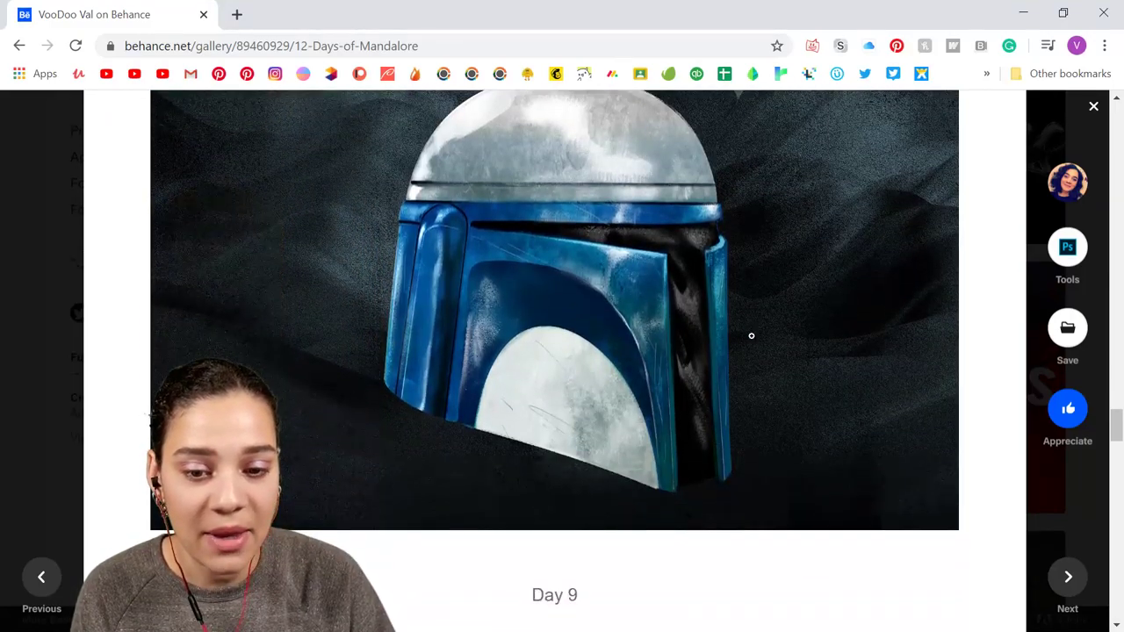
click(72, 286)
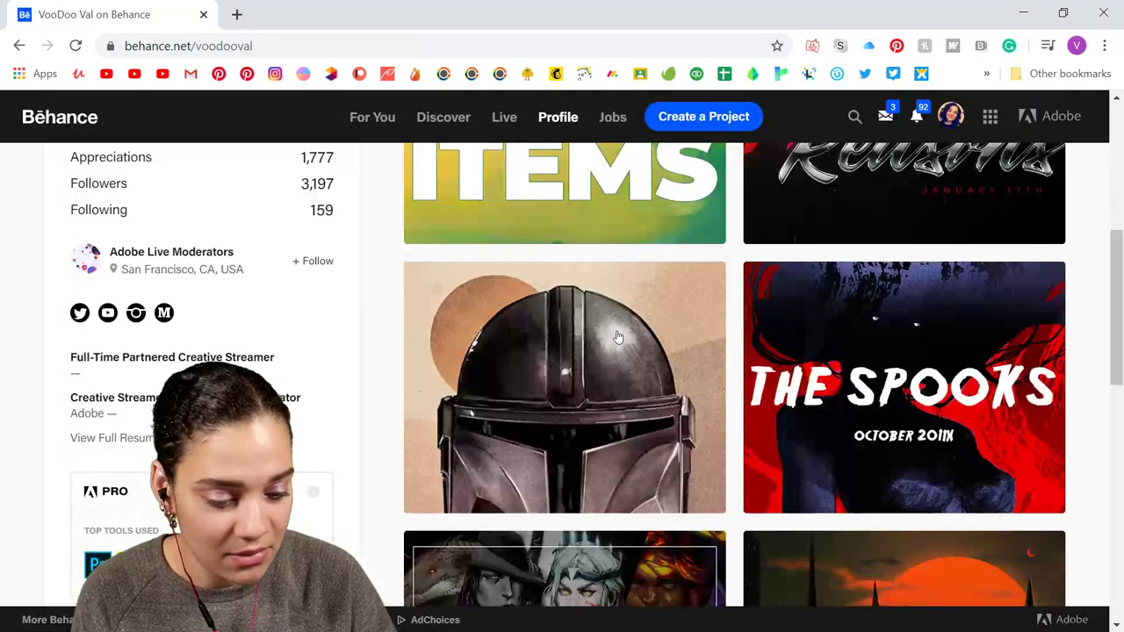
Open THE SPOOKS project, examine its red, blue and black illustrations from start to end, and return to the profile
click(995, 380)
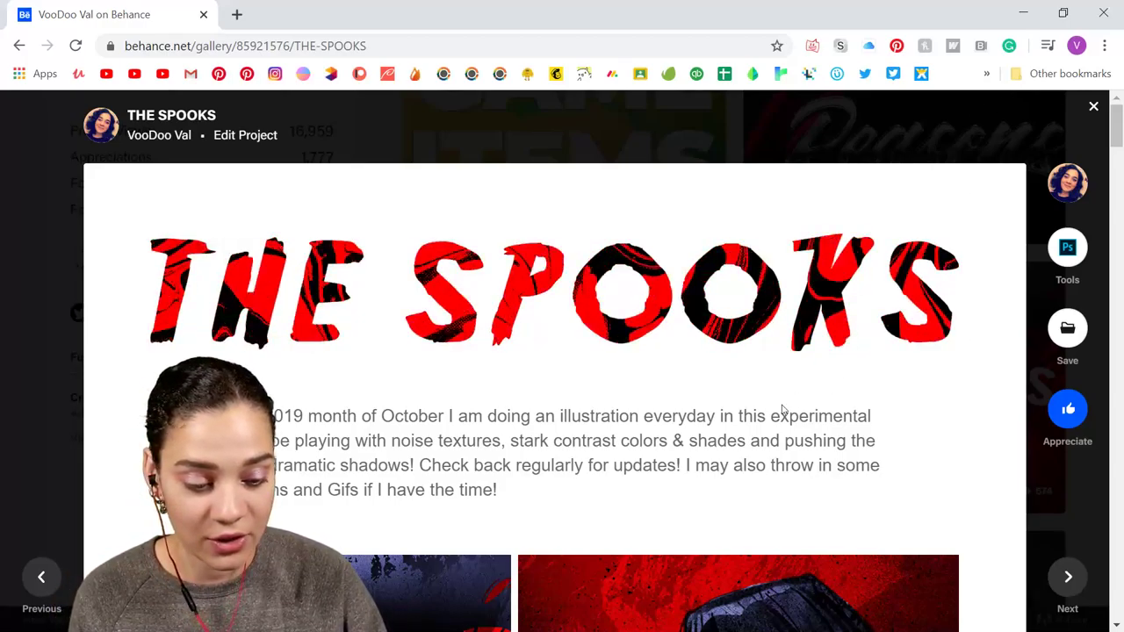
scroll(733, 404, down, 4)
scroll(912, 425, down, 5)
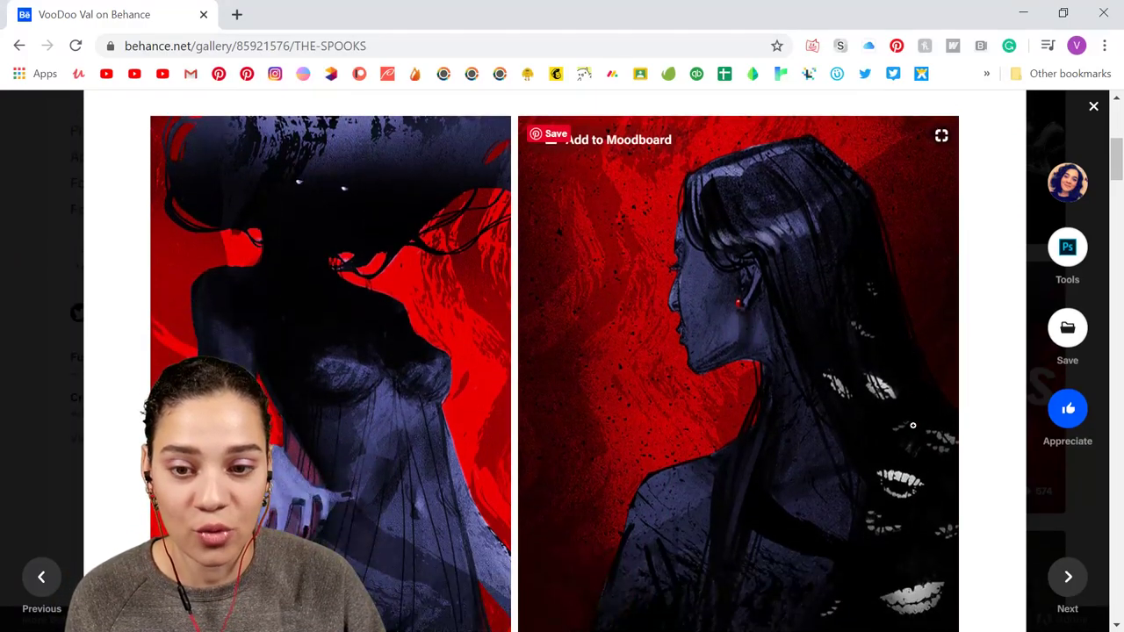
scroll(913, 426, down, 5)
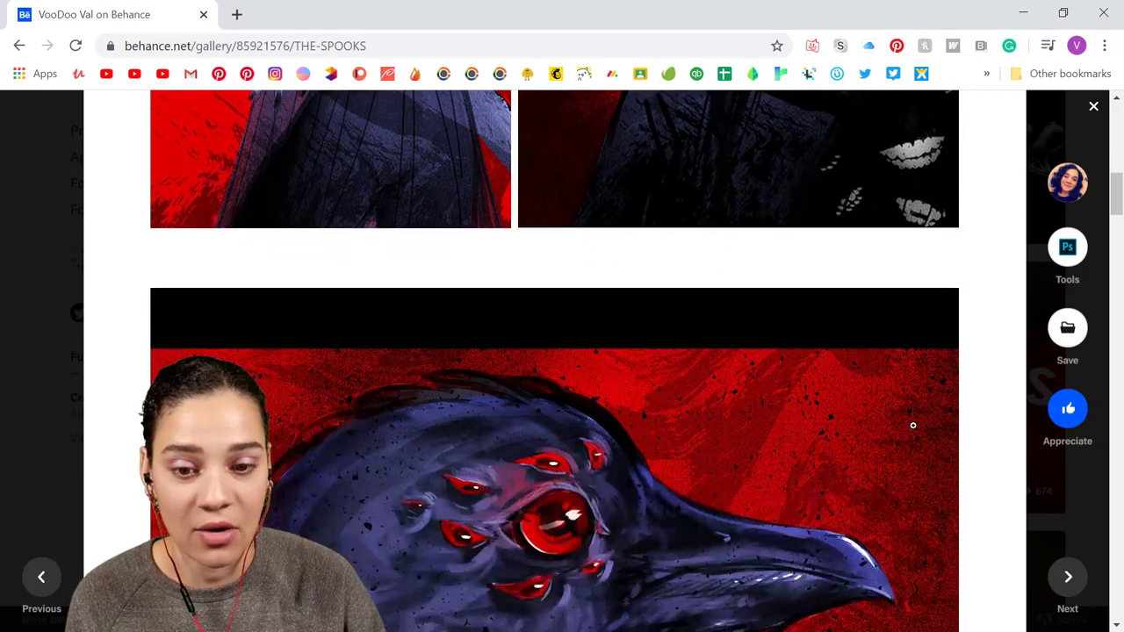
scroll(913, 426, down, 5)
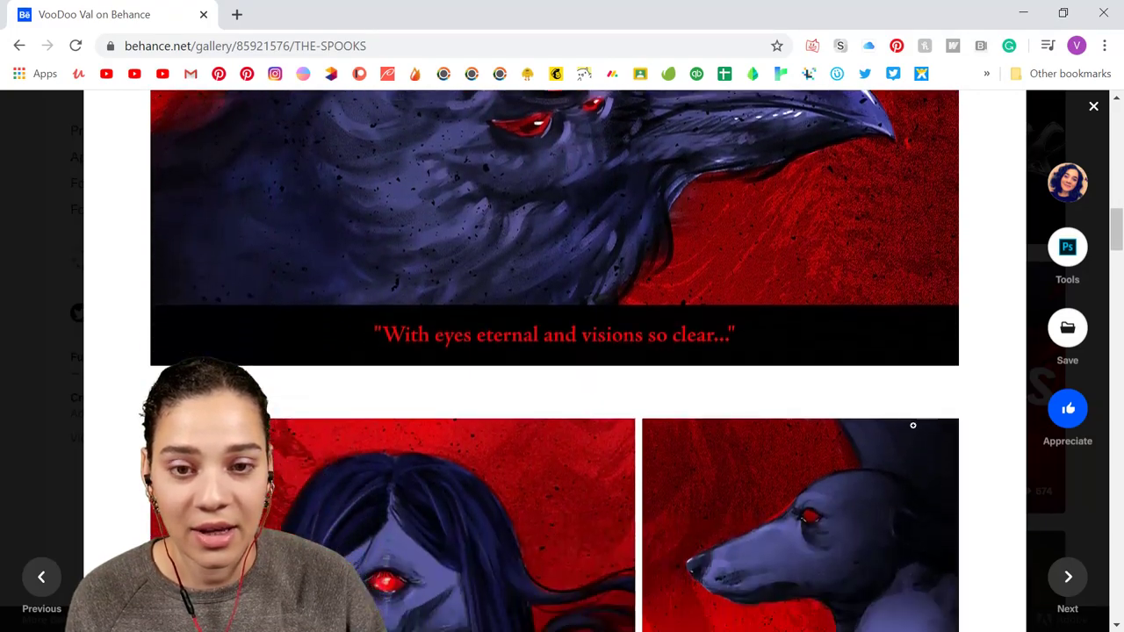
scroll(916, 426, down, 1)
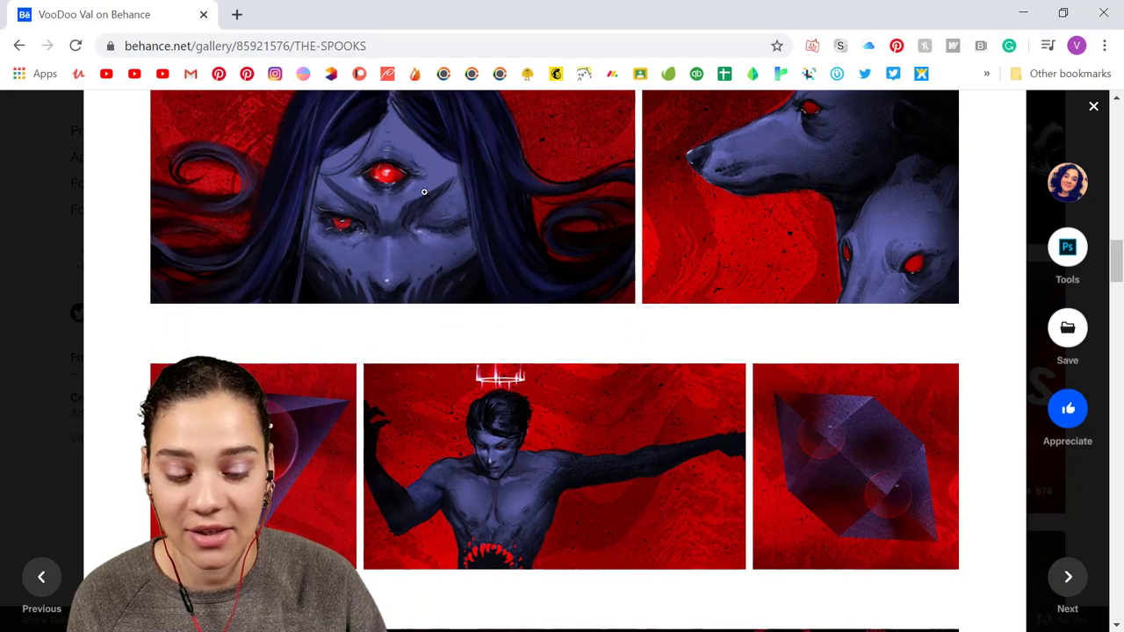
scroll(913, 318, down, 2)
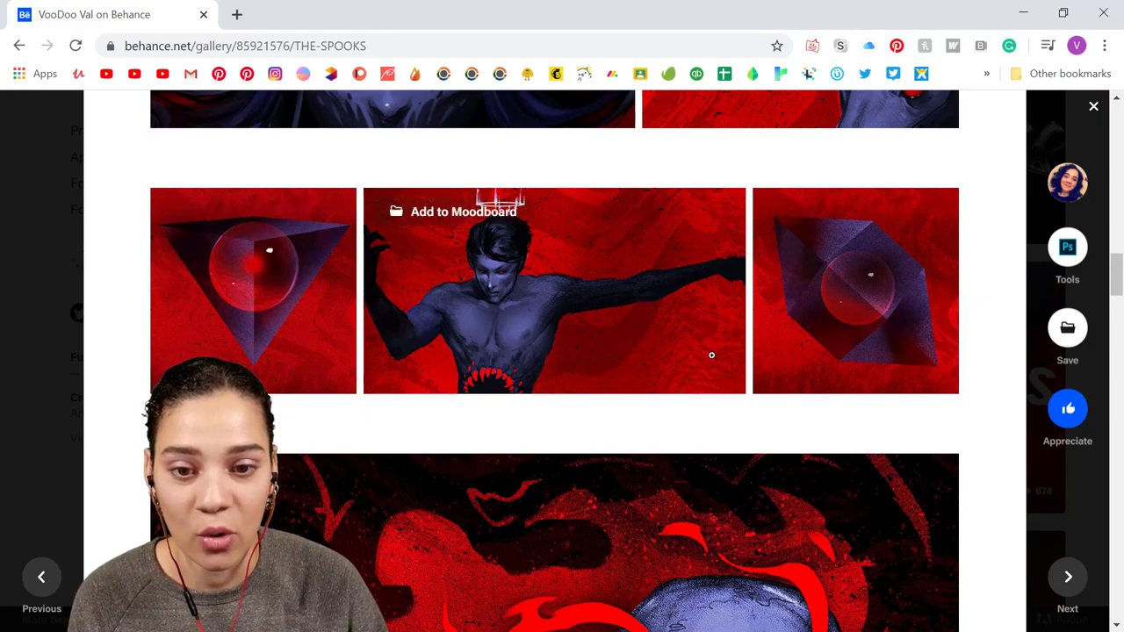
scroll(716, 351, down, 5)
scroll(725, 350, down, 5)
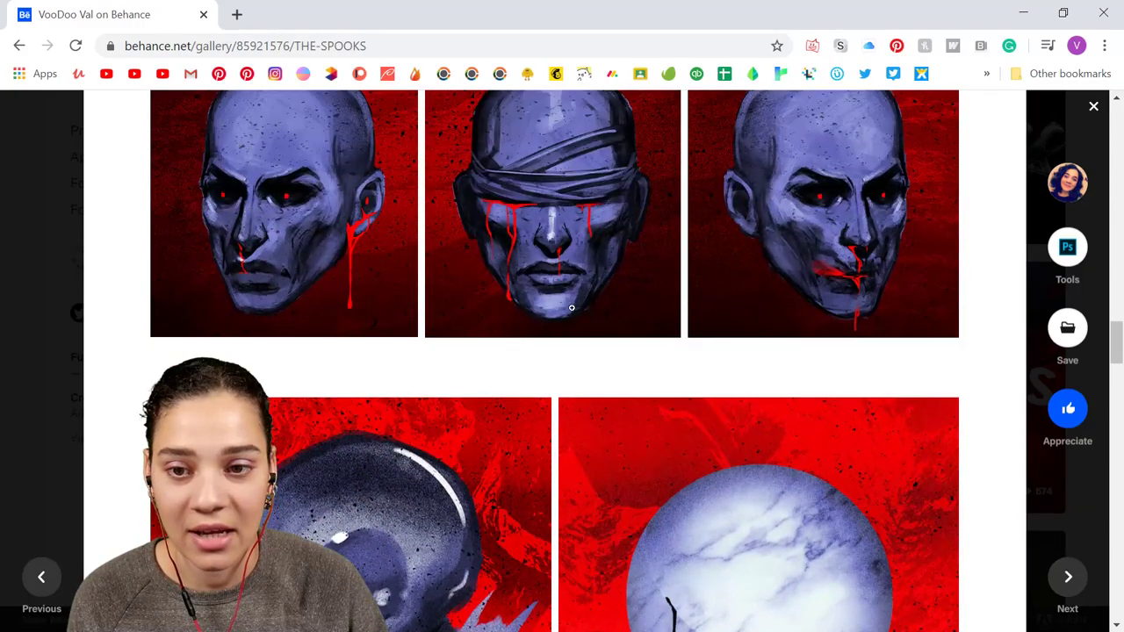
scroll(780, 310, down, 4)
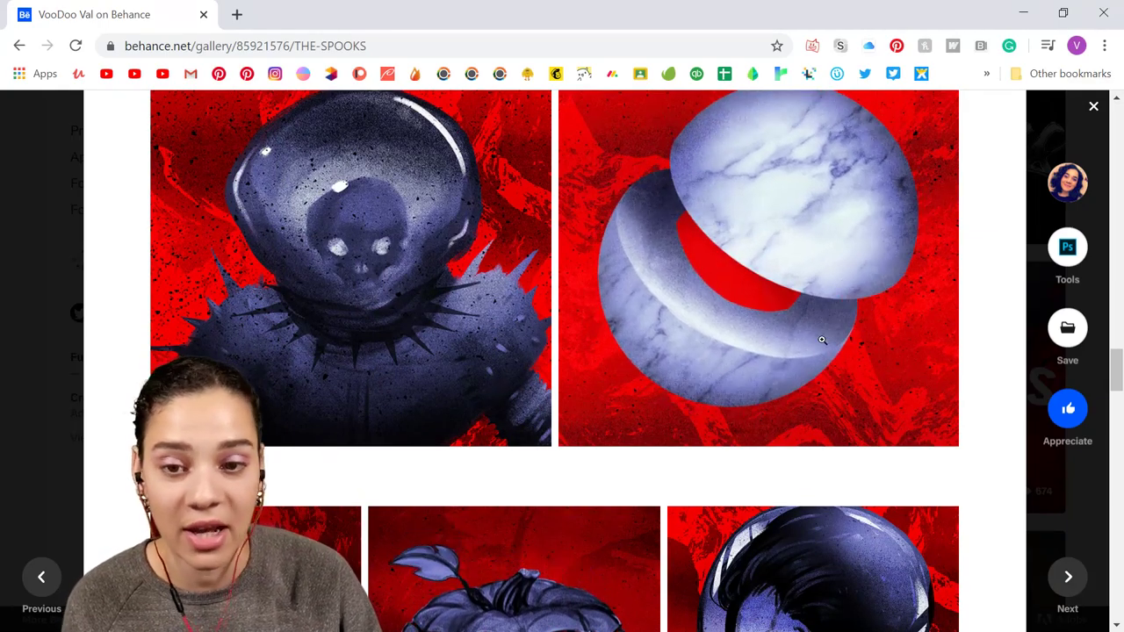
scroll(822, 338, down, 3)
scroll(822, 339, down, 2)
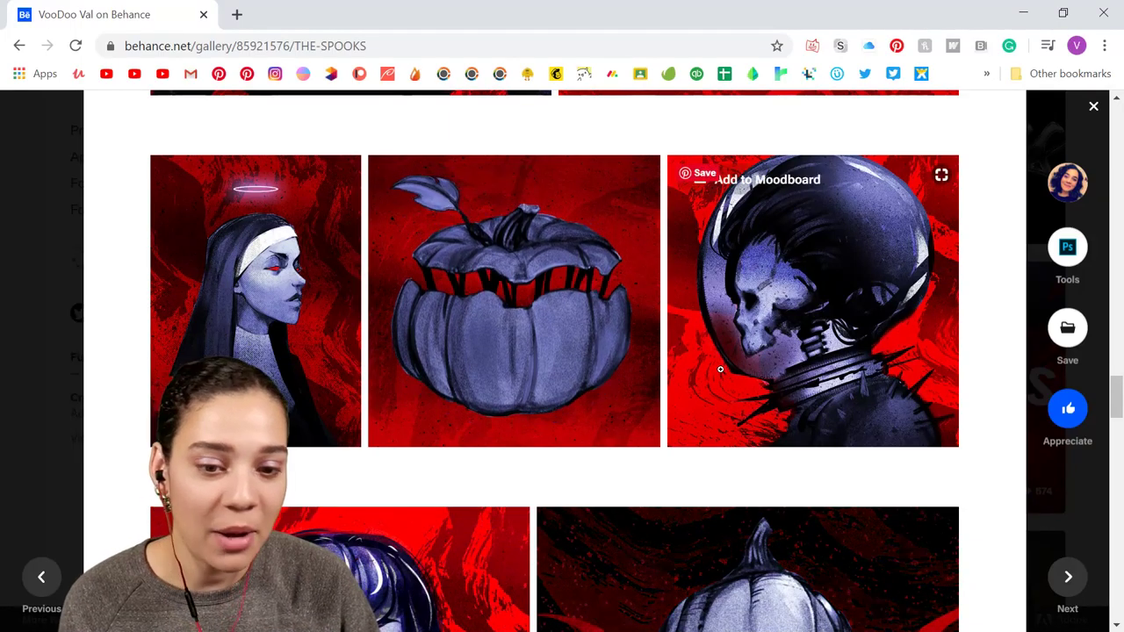
scroll(797, 374, down, 2)
scroll(797, 379, down, 3)
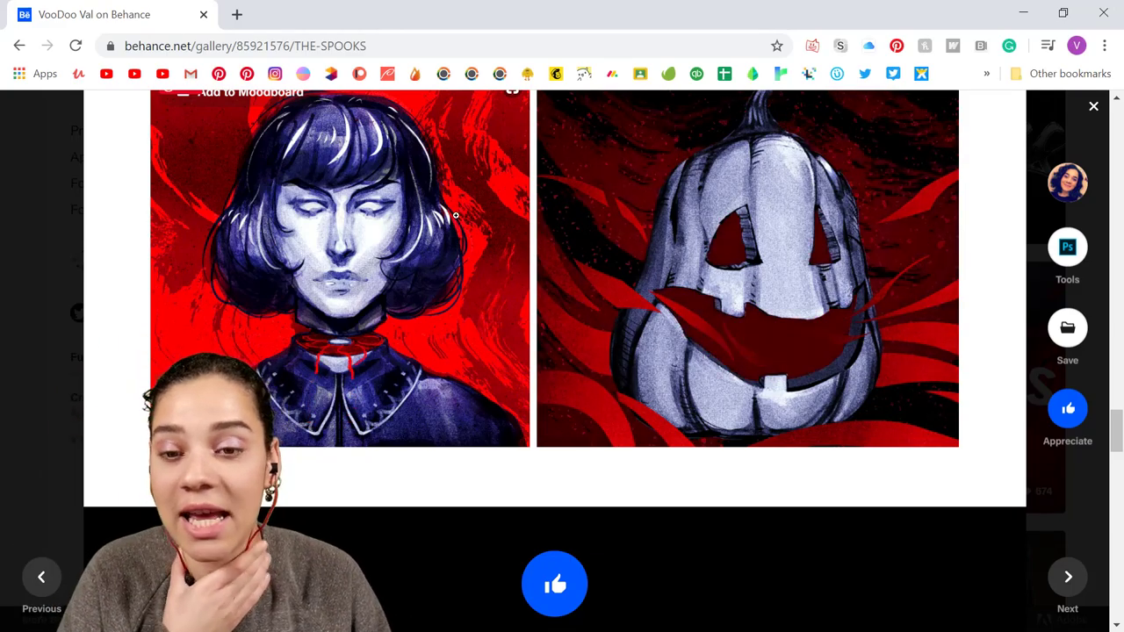
scroll(770, 267, down, 10)
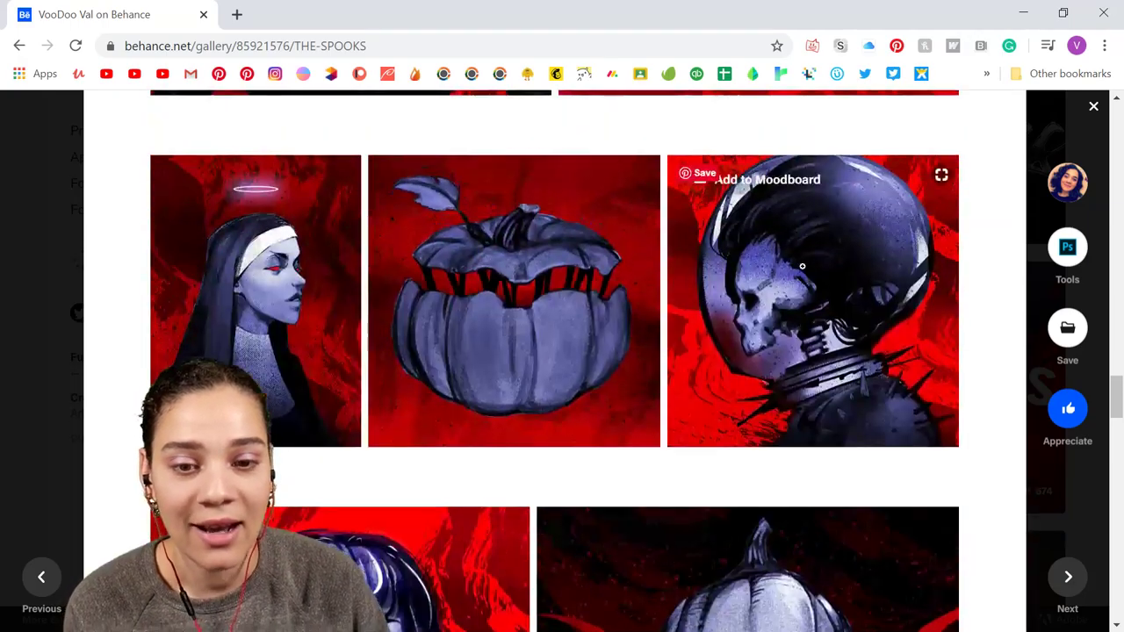
scroll(803, 266, down, 10)
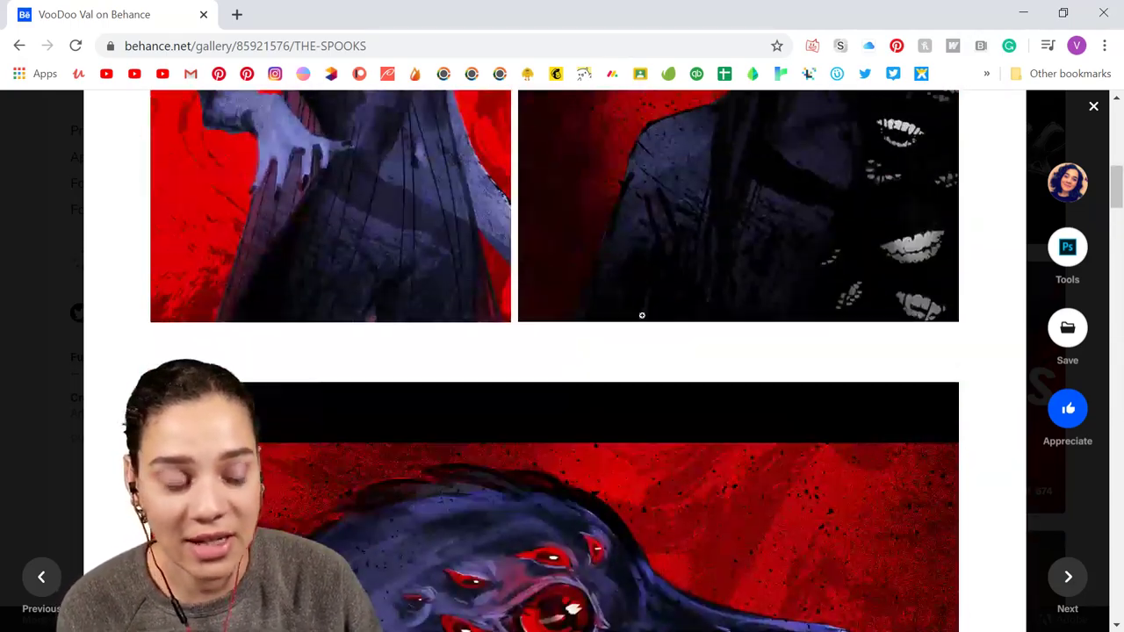
click(62, 266)
Look over the remaining project covers on the profile down to the Photoshop DCC Showcase
scroll(733, 351, down, 3)
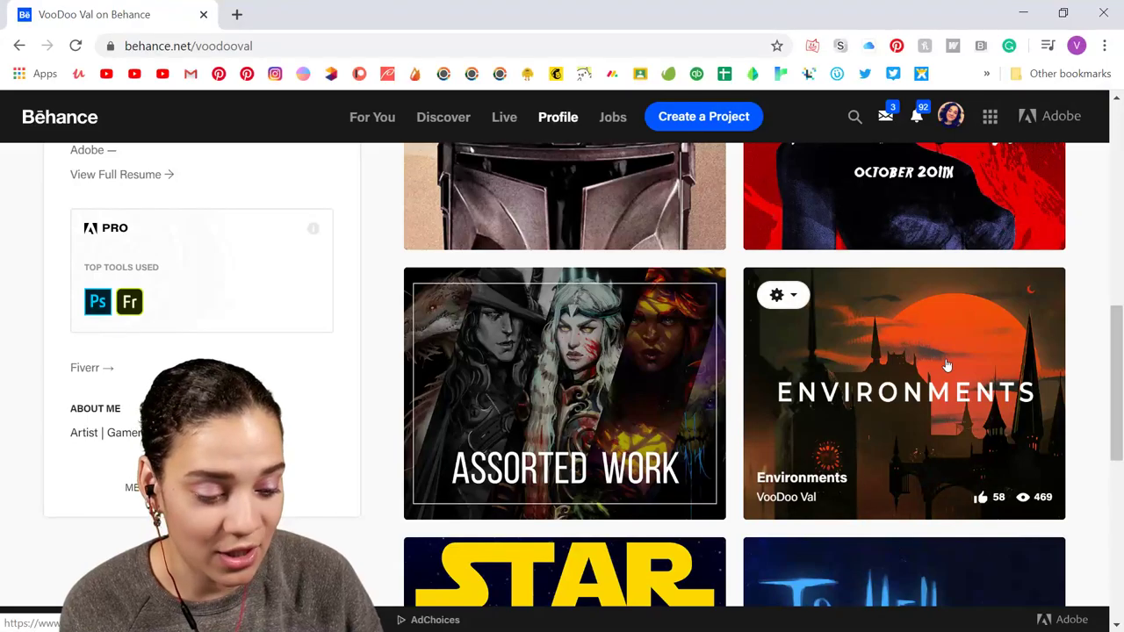
scroll(945, 364, down, 2)
scroll(945, 363, down, 4)
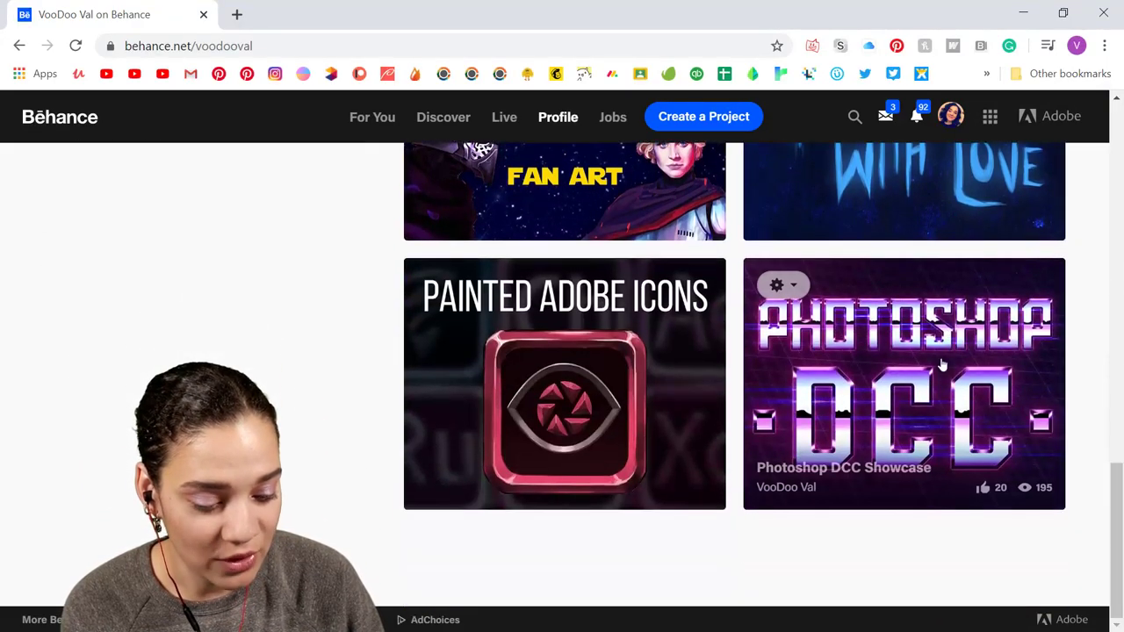
scroll(939, 355, up, 8)
Open the Assorted Work project and look through its rows of character paintings
click(602, 454)
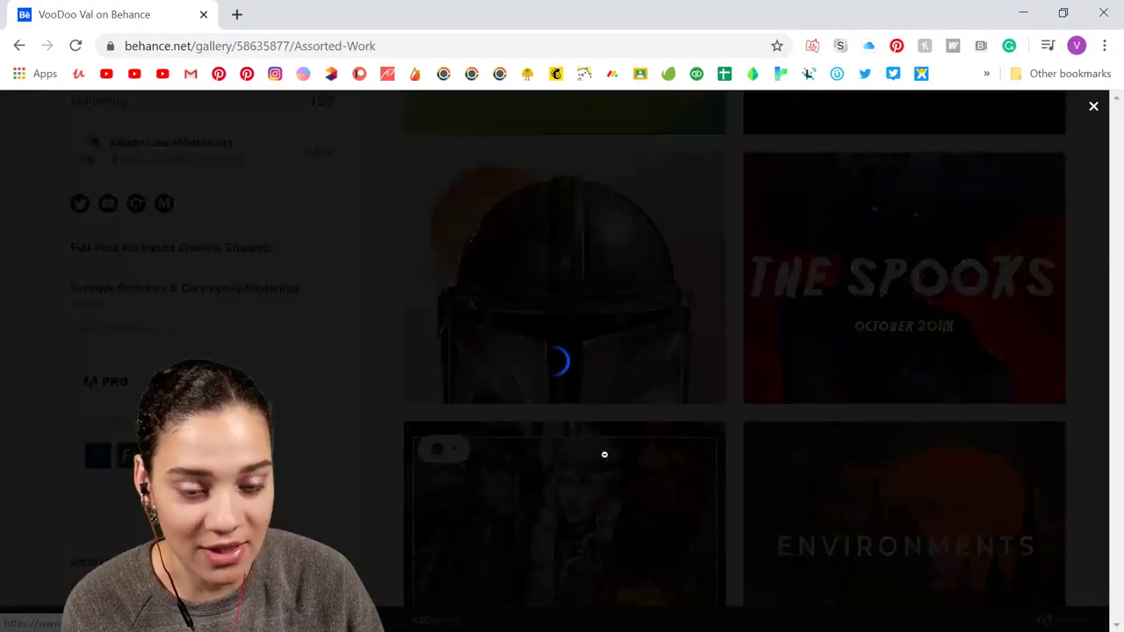
scroll(842, 456, down, 3)
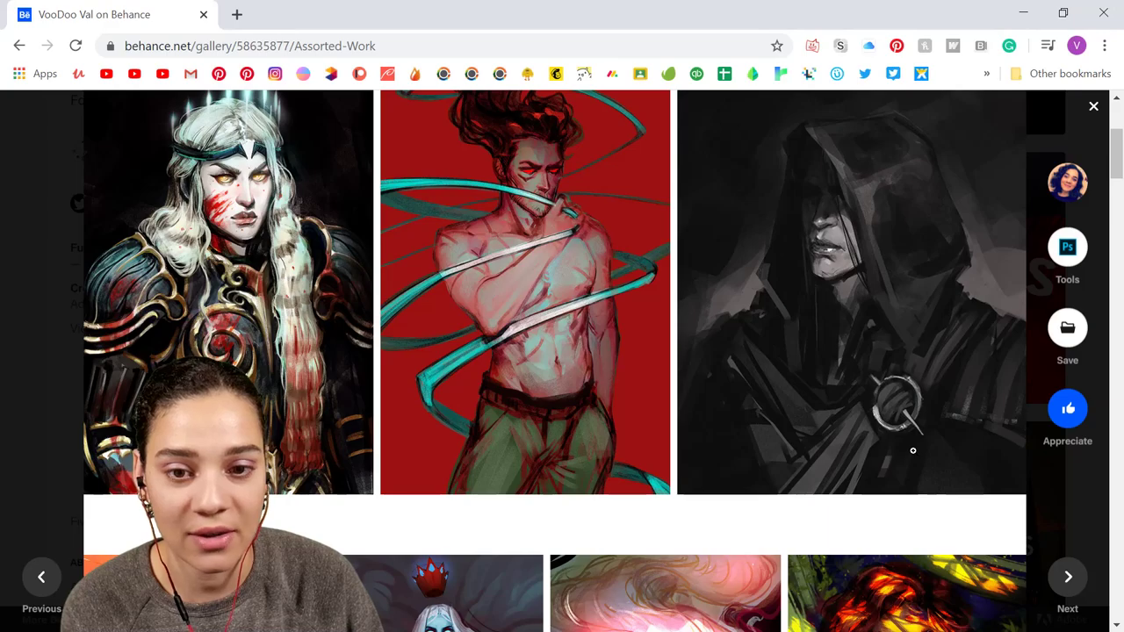
scroll(912, 449, down, 2)
scroll(913, 455, down, 7)
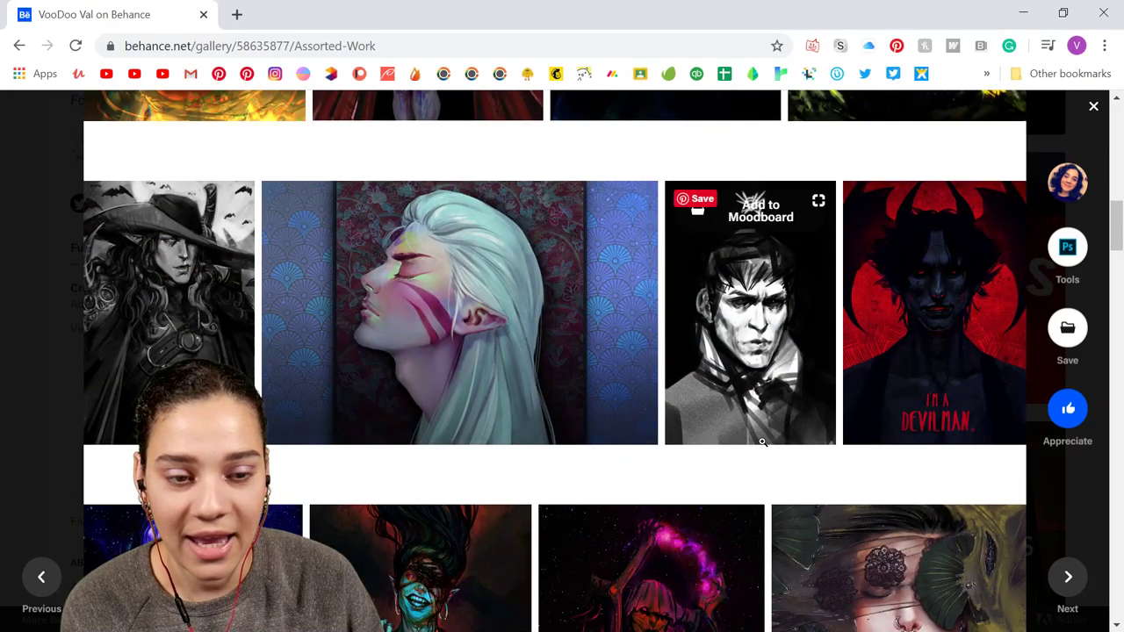
scroll(762, 441, down, 1)
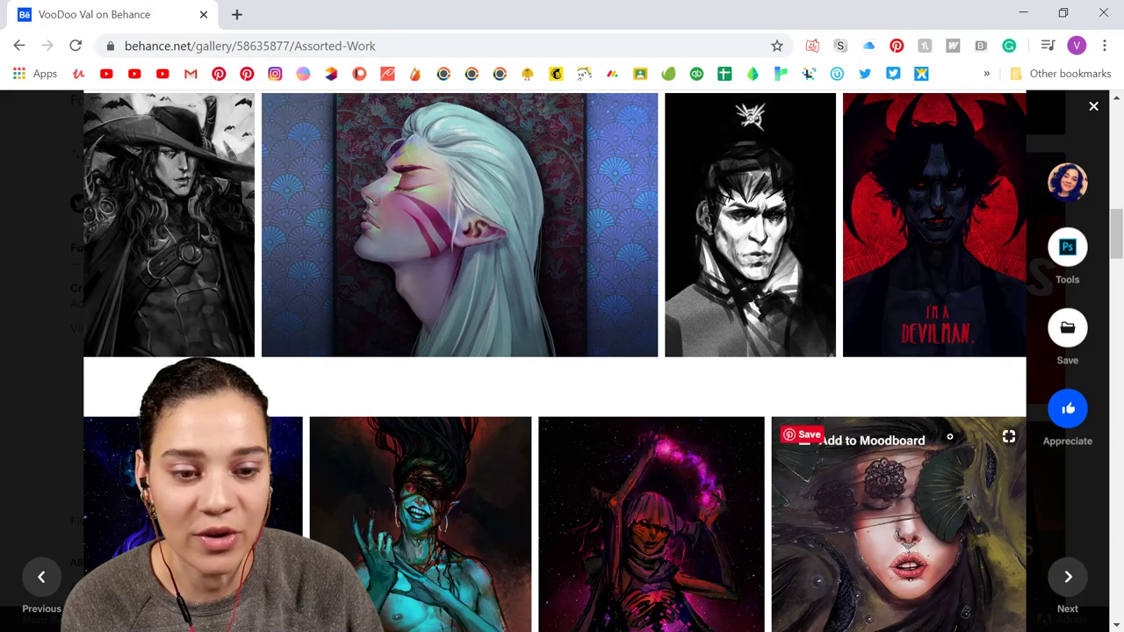
View the black-and-white portrait with the emblem overhead enlarged, close it, and enlarge the caped figure in the wide-brimmed hat
click(679, 253)
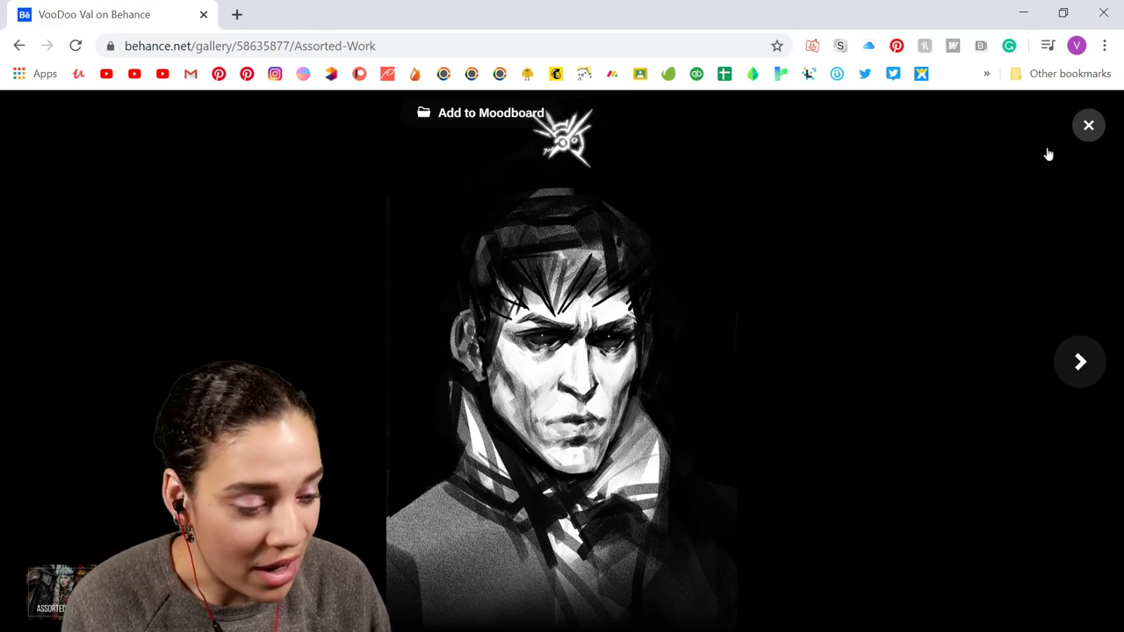
click(1089, 125)
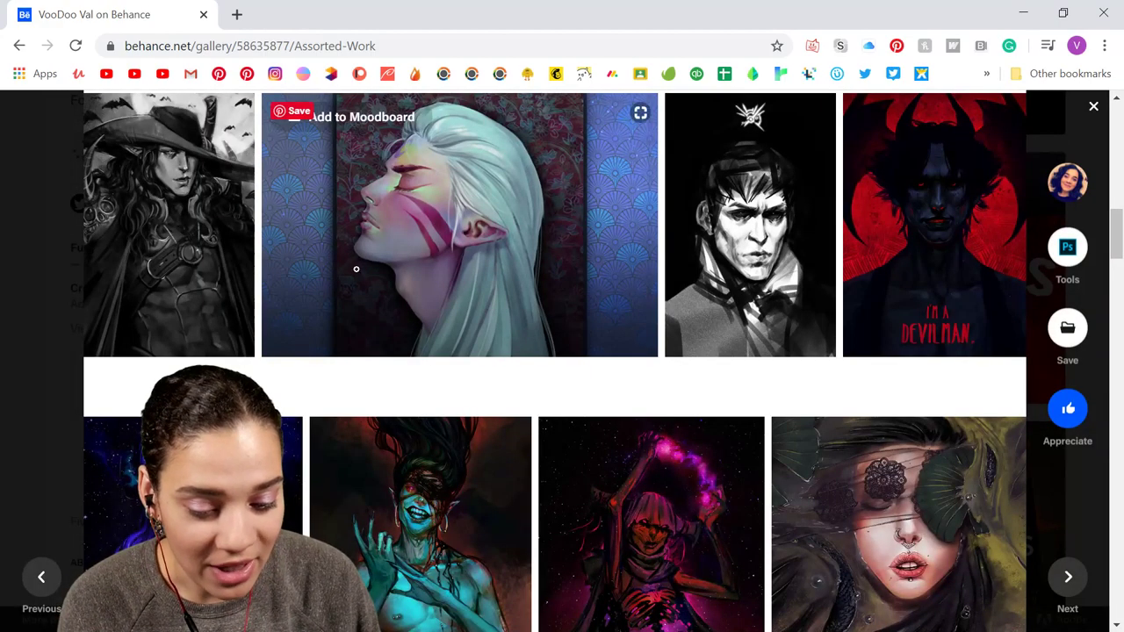
click(220, 276)
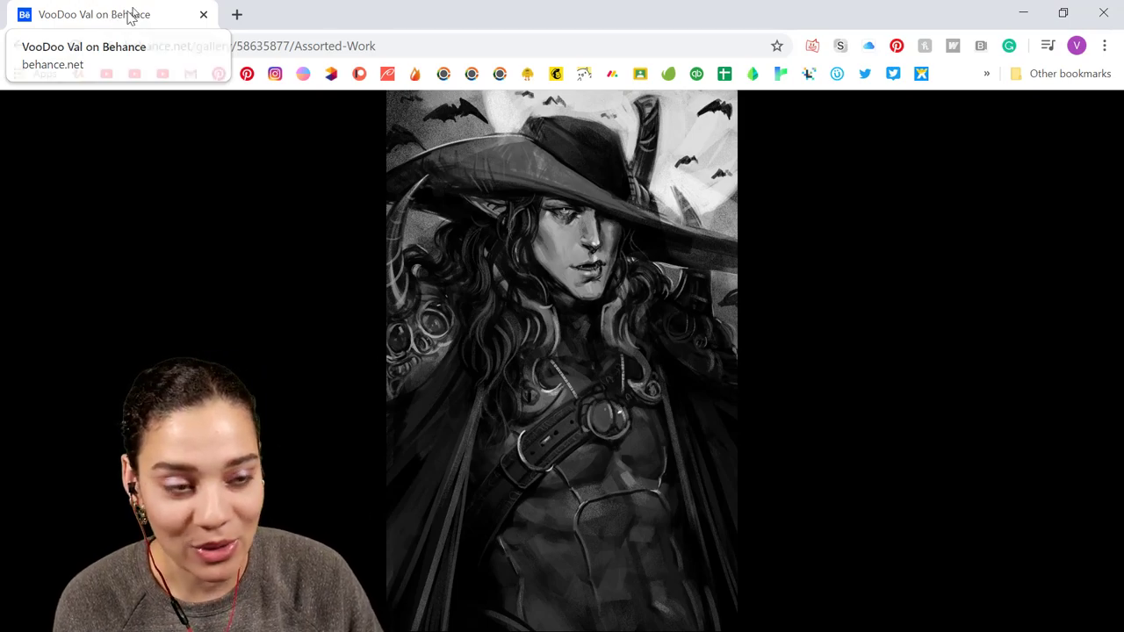
Switch back to Photoshop and ink the character's left-hand-side hand over the sketch, with its curled fingers and jagged fur cuff
key(alt+Tab)
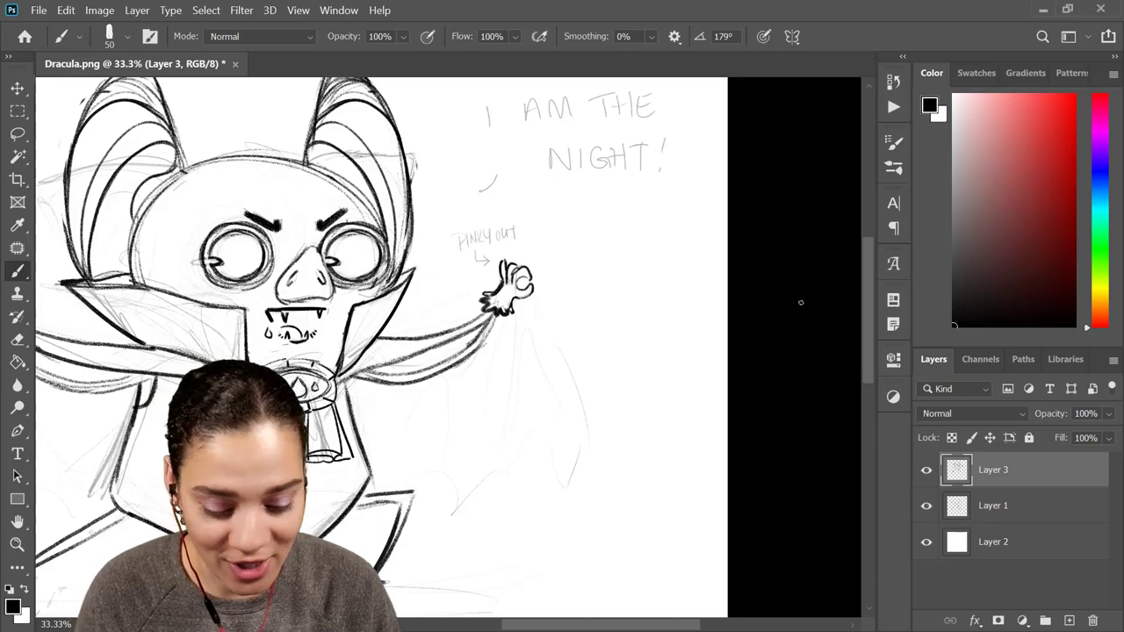
key(ctrl+minus)
drag(429, 335, 630, 284)
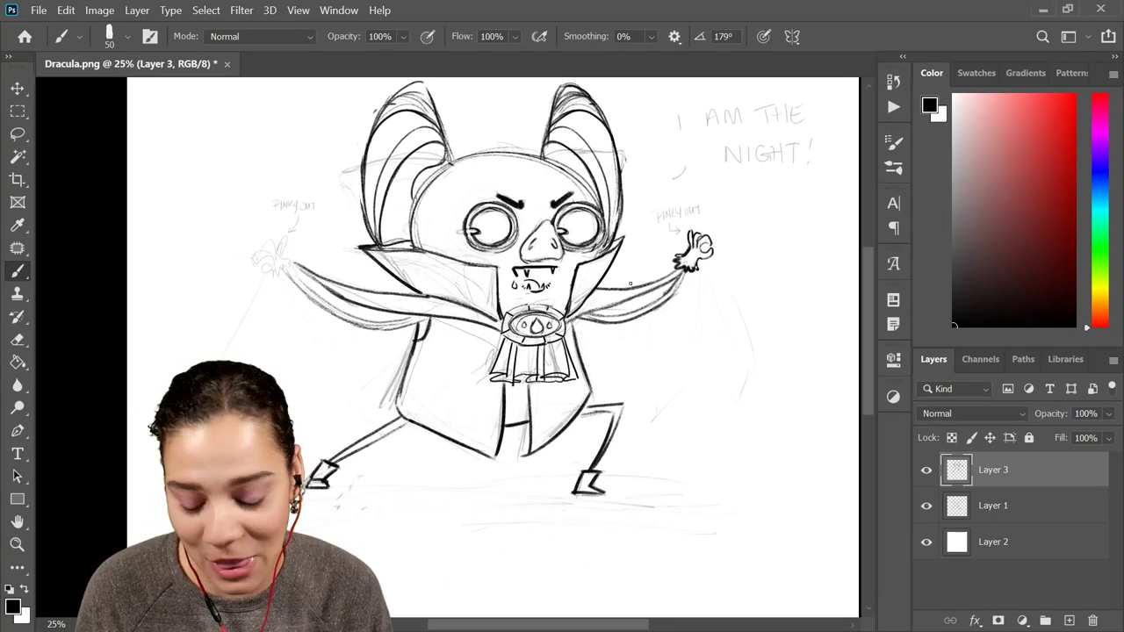
key(ctrl+plus)
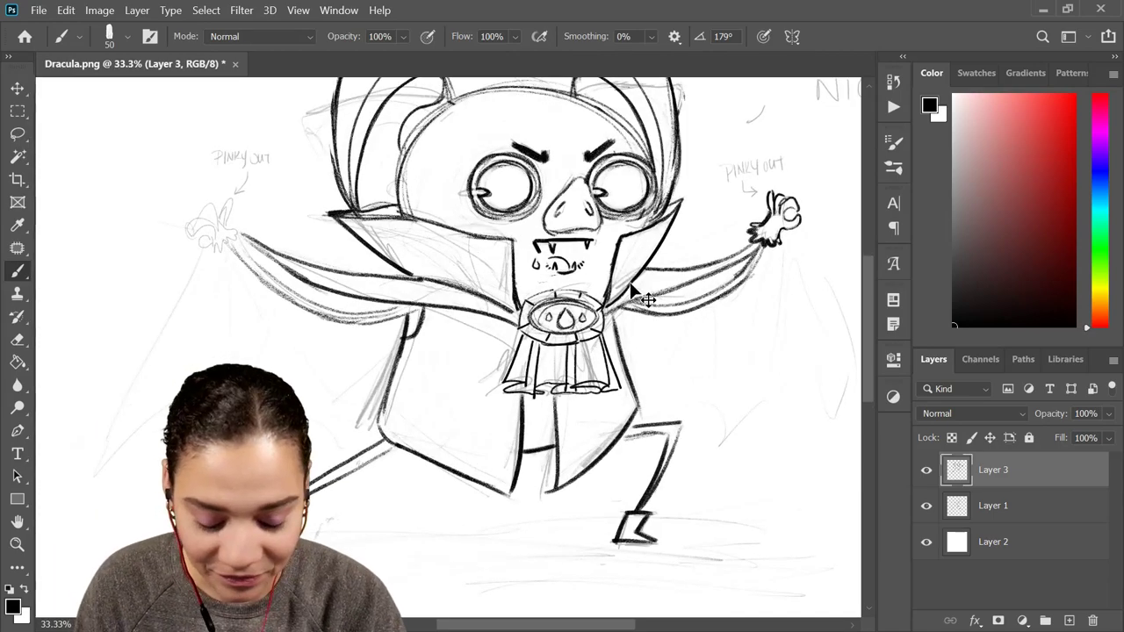
key(ctrl+plus)
drag(180, 201, 443, 174)
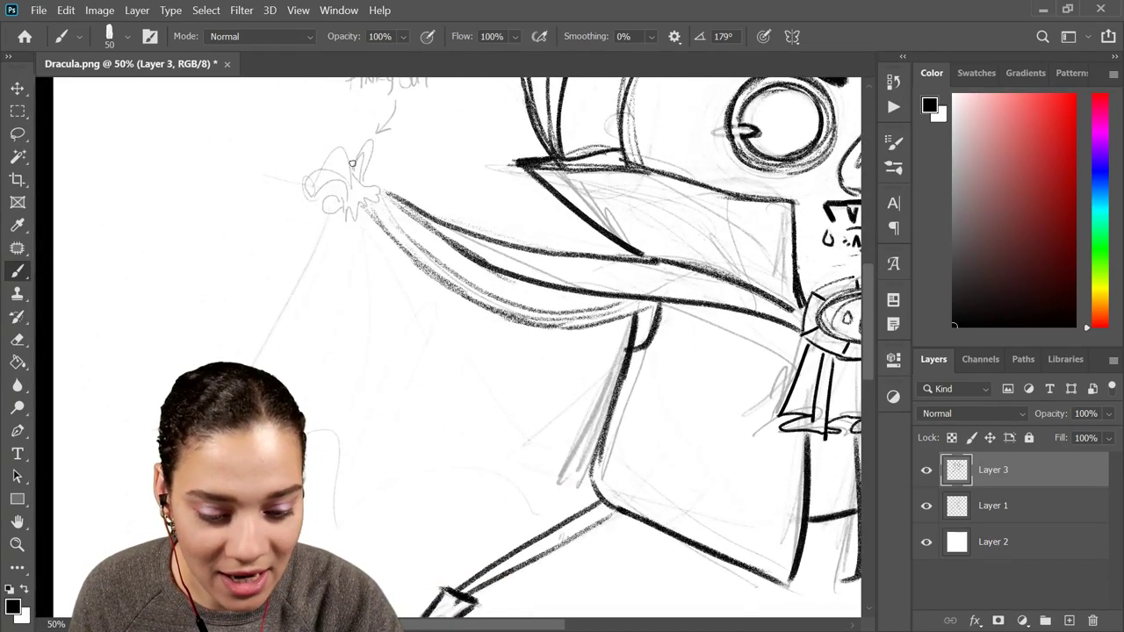
drag(356, 179, 322, 169)
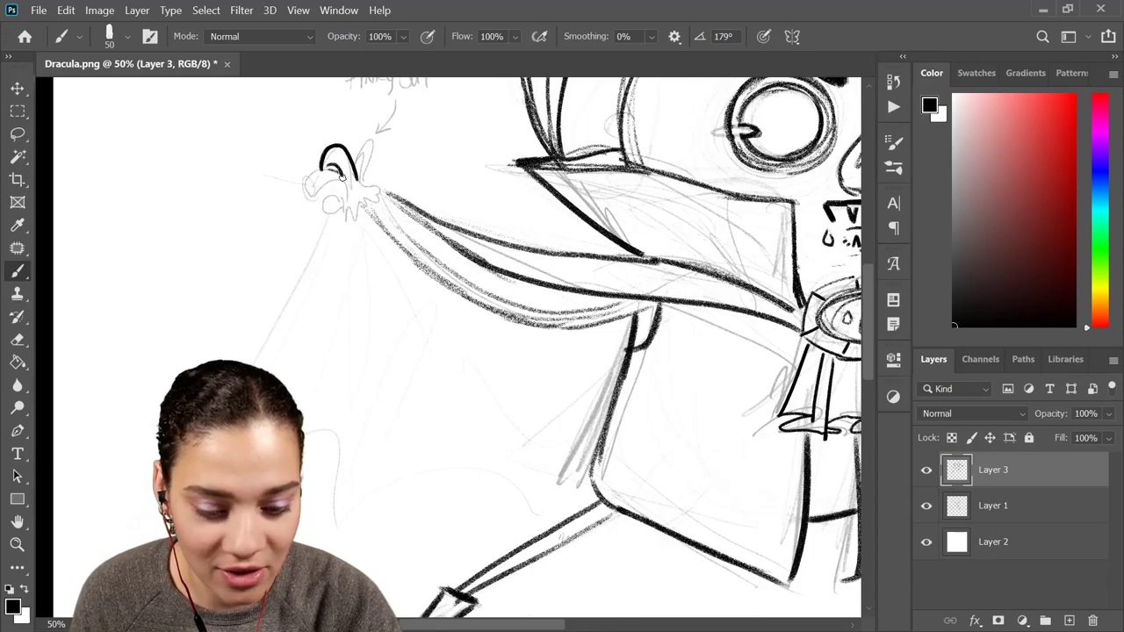
drag(347, 180, 304, 181)
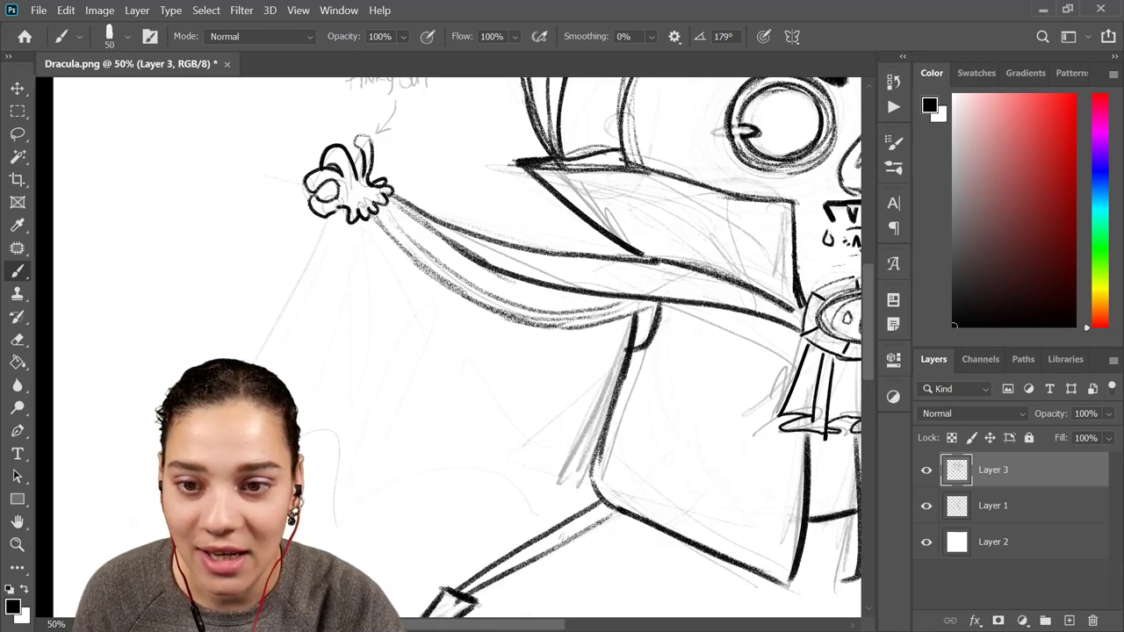
Ink the outer edge of the cape as one long curve from the newly inked hand down to the cape's pointed tip
key(ctrl+minus)
key(ctrl+minus)
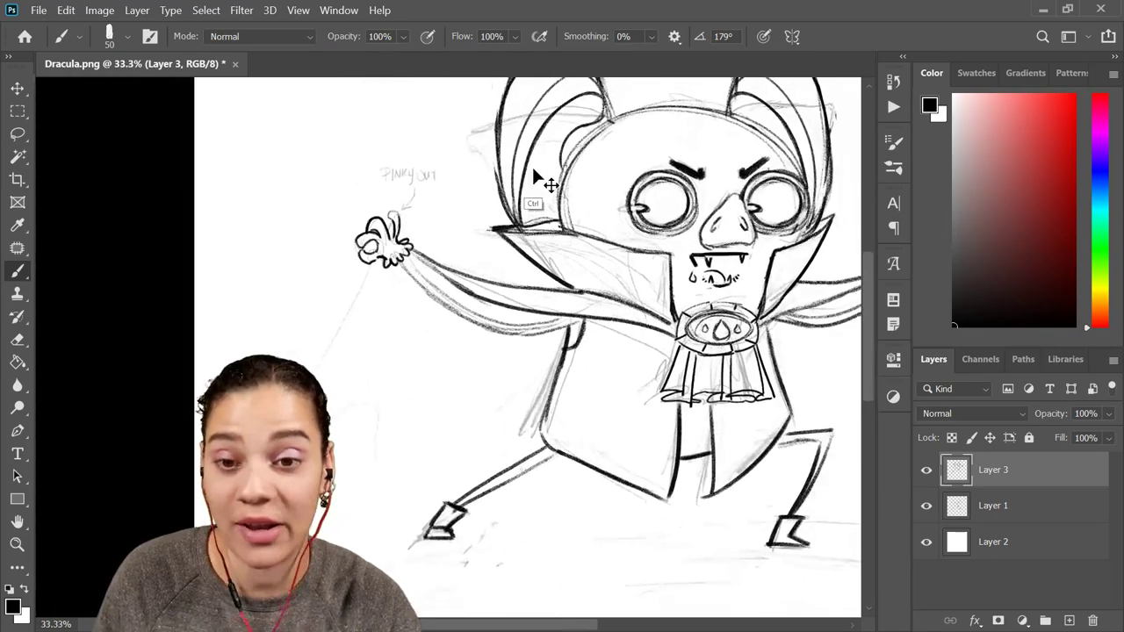
key(ctrl+plus)
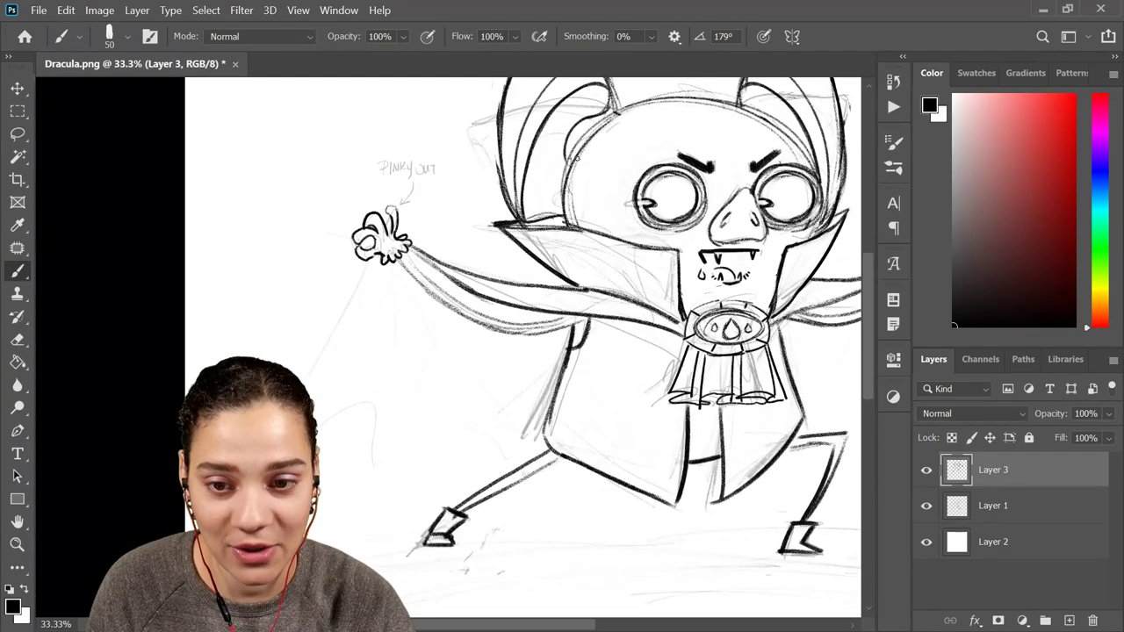
drag(399, 352, 428, 202)
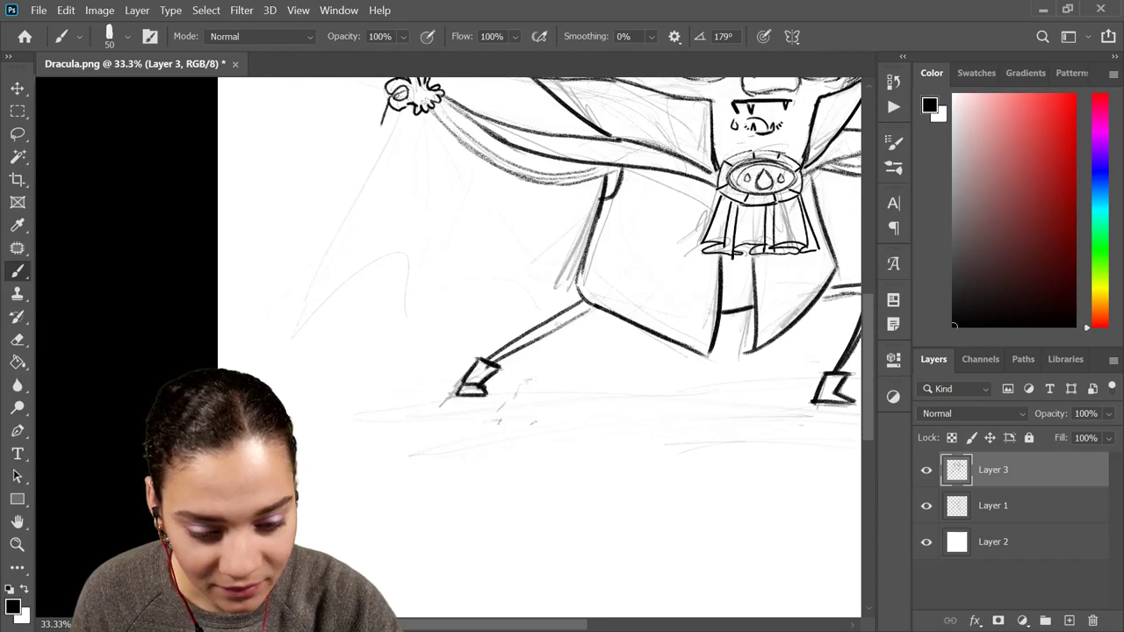
drag(380, 123, 305, 343)
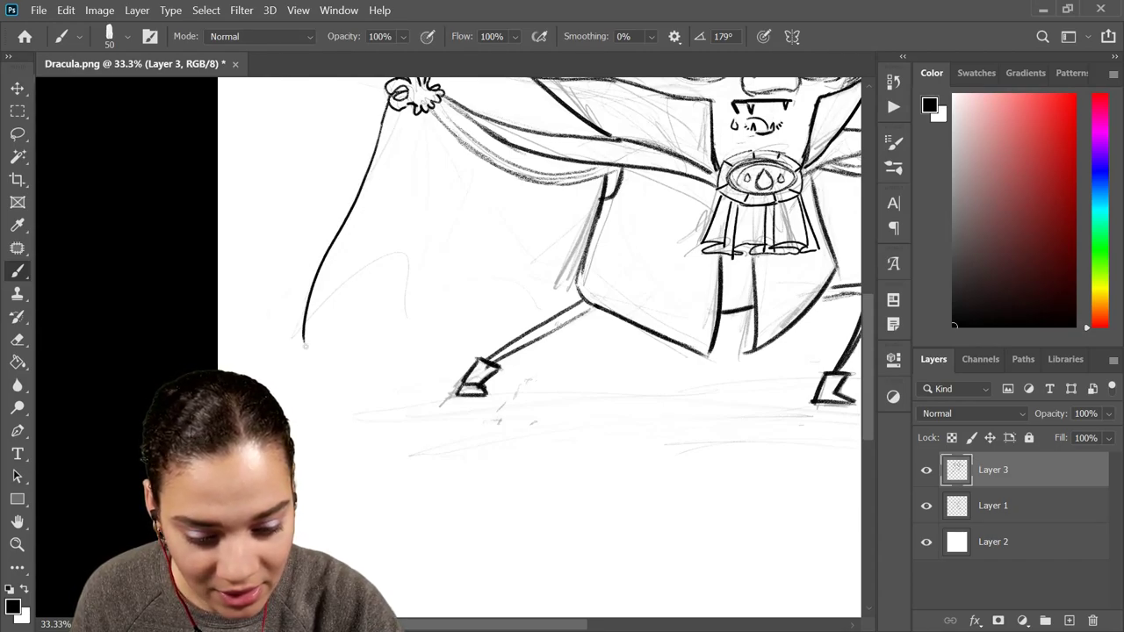
Ink the opposite cape's outer edge from the hand downward, undo its first bottom edge, and redraw the edge with deeper scallops toward the bent leg
drag(690, 251, 406, 294)
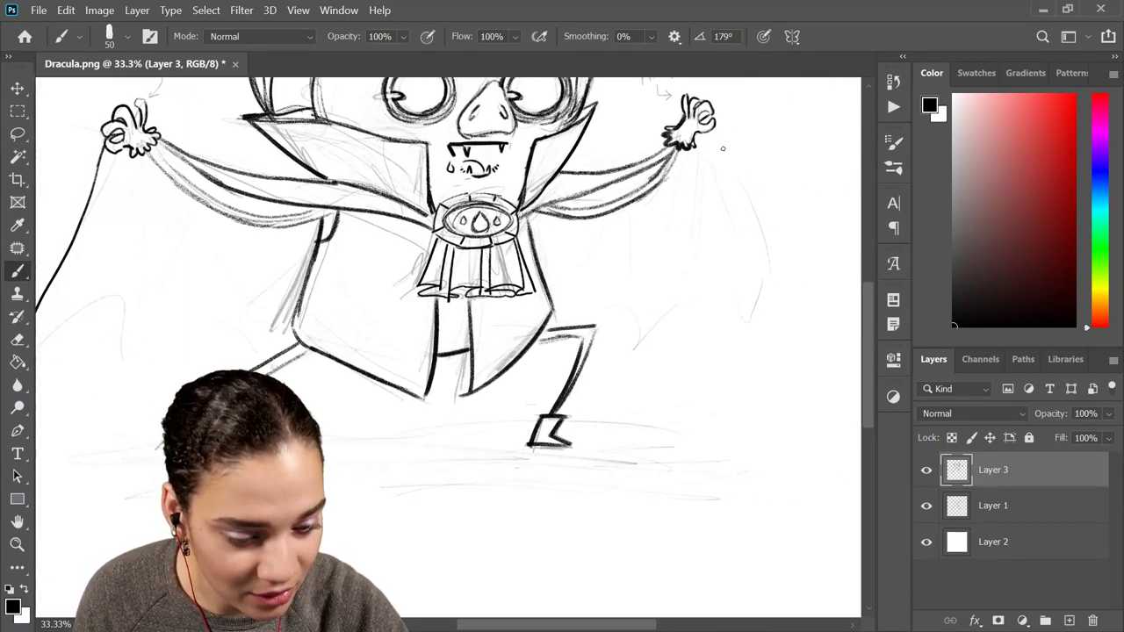
drag(715, 125, 751, 321)
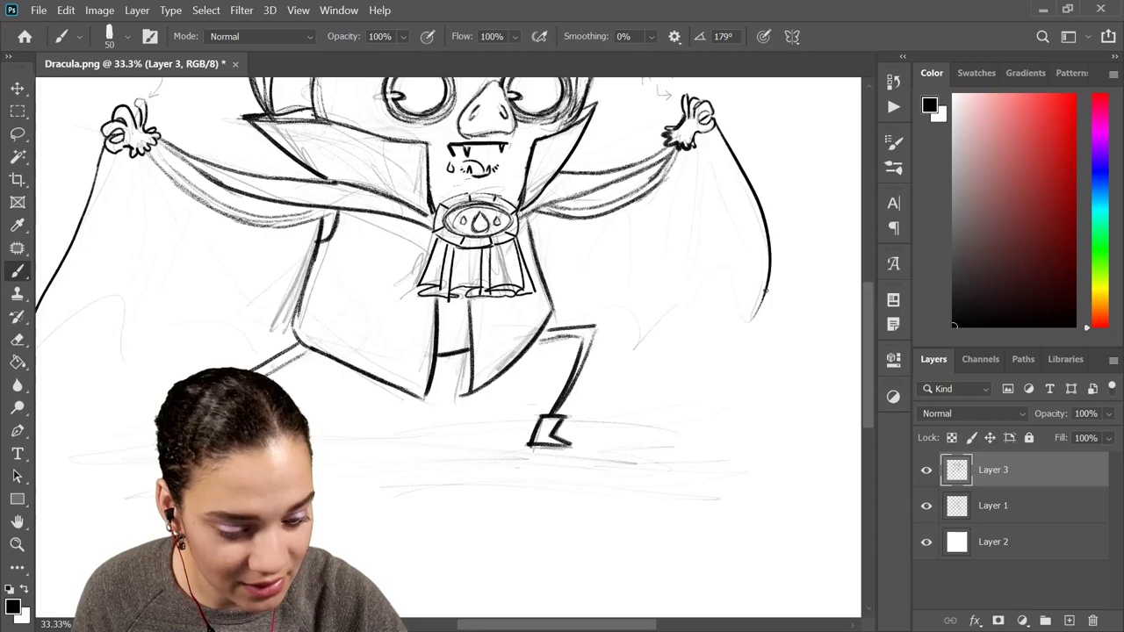
mouse_move(634, 346)
mouse_down()
mouse_move(616, 316)
mouse_move(584, 313)
mouse_up()
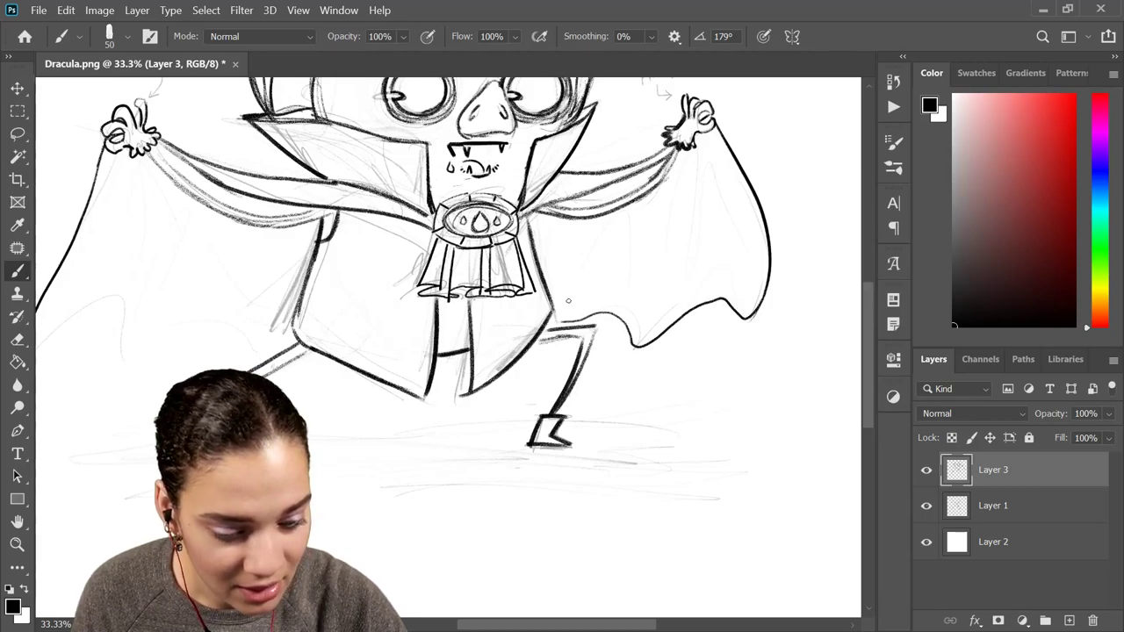
key(ctrl+z)
key(ctrl+z)
mouse_move(740, 322)
mouse_down()
mouse_move(649, 330)
mouse_move(633, 349)
mouse_move(631, 309)
mouse_move(563, 318)
mouse_up()
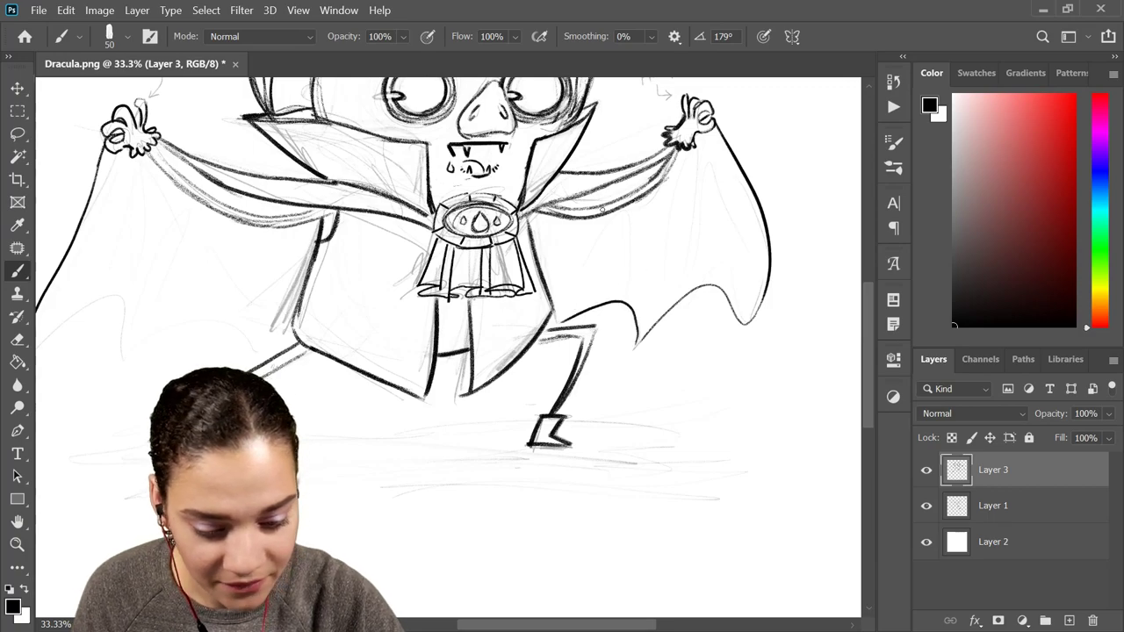
Ink the scalloped bottom edge of the left-side cape from its pointed tip to the body
mouse_move(497, 261)
mouse_down()
mouse_move(700, 262)
mouse_move(710, 215)
mouse_up()
mouse_move(228, 336)
mouse_down()
mouse_move(342, 275)
mouse_move(331, 322)
mouse_move(426, 274)
mouse_up()
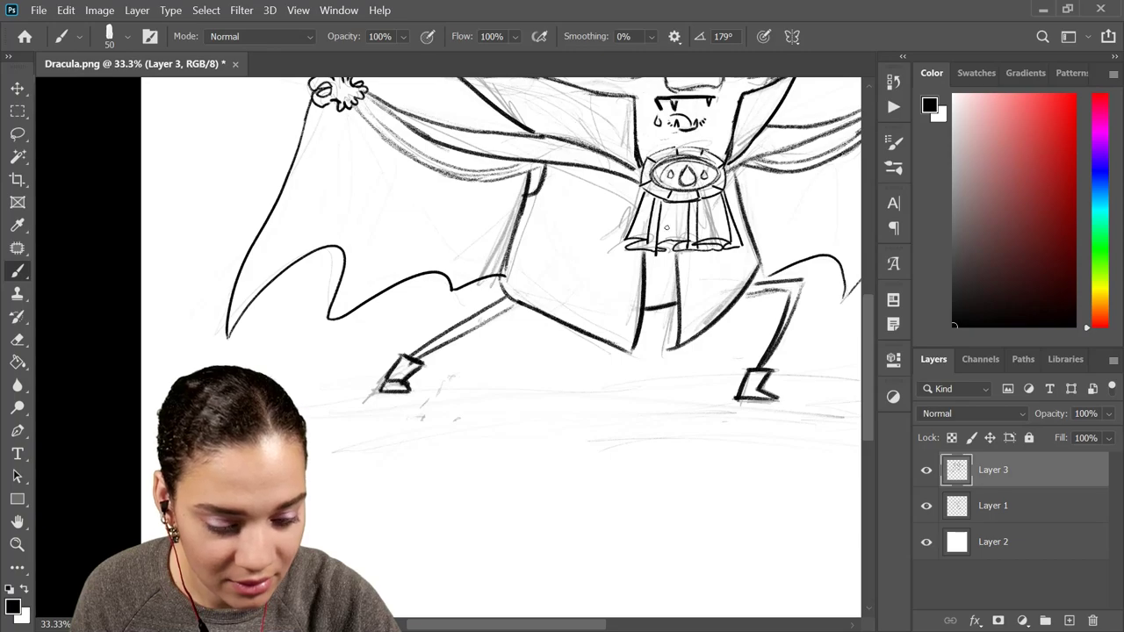
key(ctrl+minus)
key(ctrl+minus)
key(ctrl+minus)
key(ctrl+plus)
key(ctrl+plus)
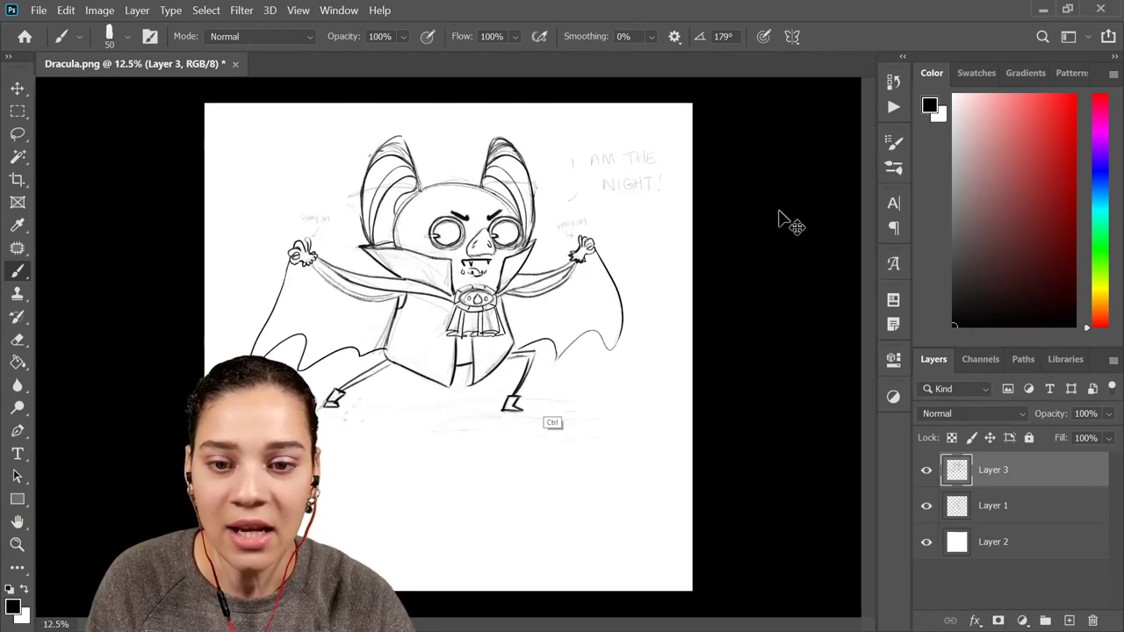
Select Layer 3 and Layer 1 together and move the drawing down to the middle of the canvas
drag(499, 301, 599, 347)
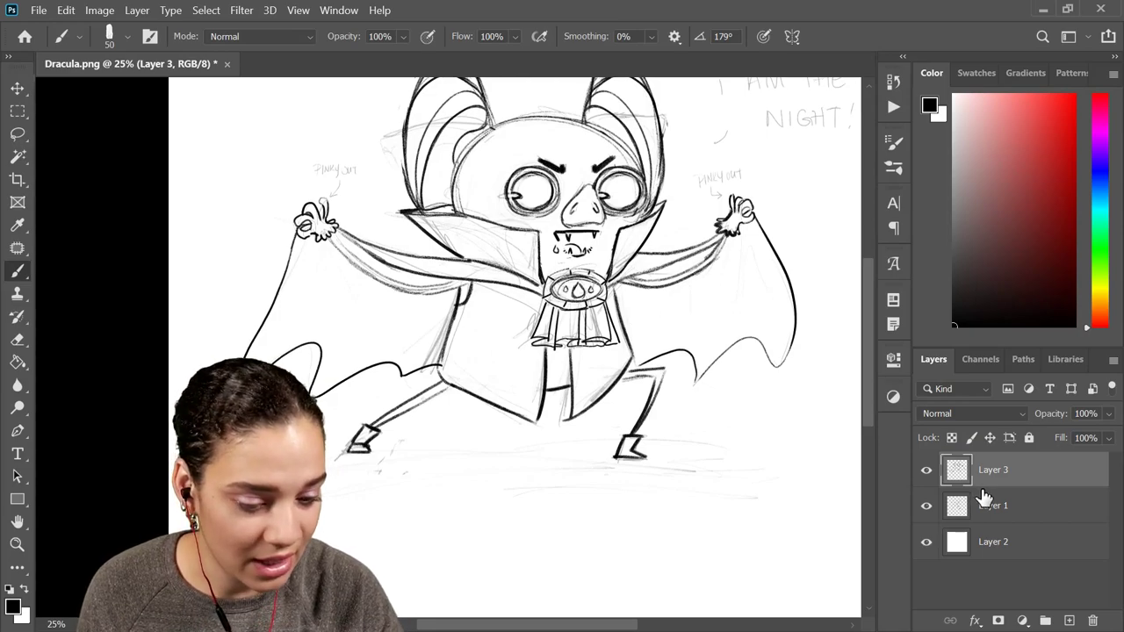
shift+click(1054, 513)
key(ctrl+t)
drag(721, 402, 712, 444)
key(ctrl+minus)
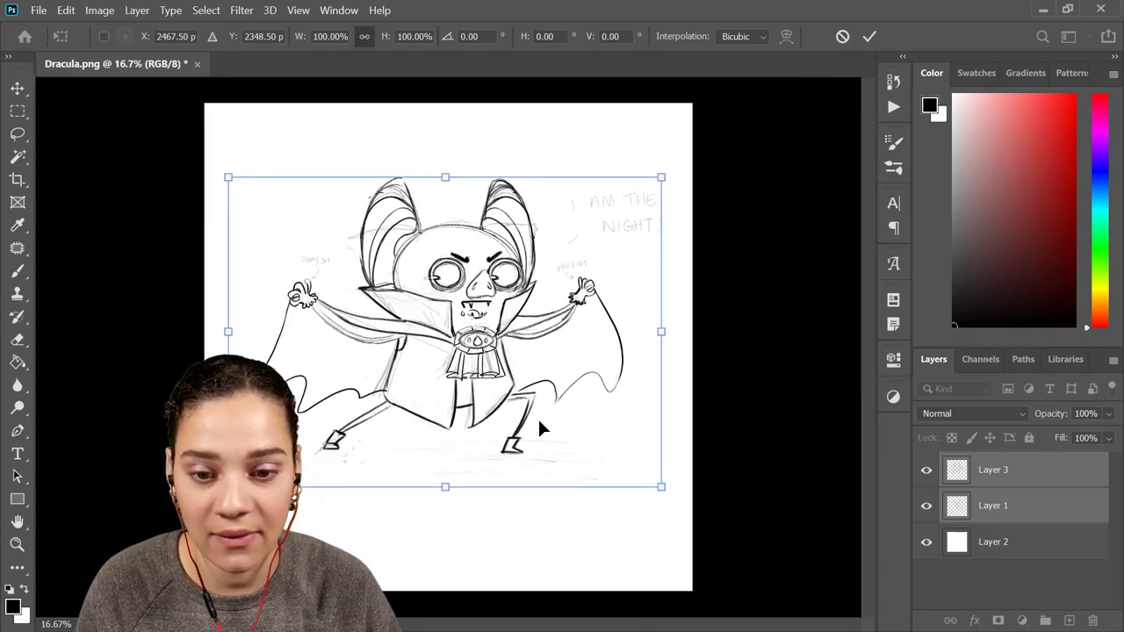
drag(529, 375, 526, 381)
key(Return)
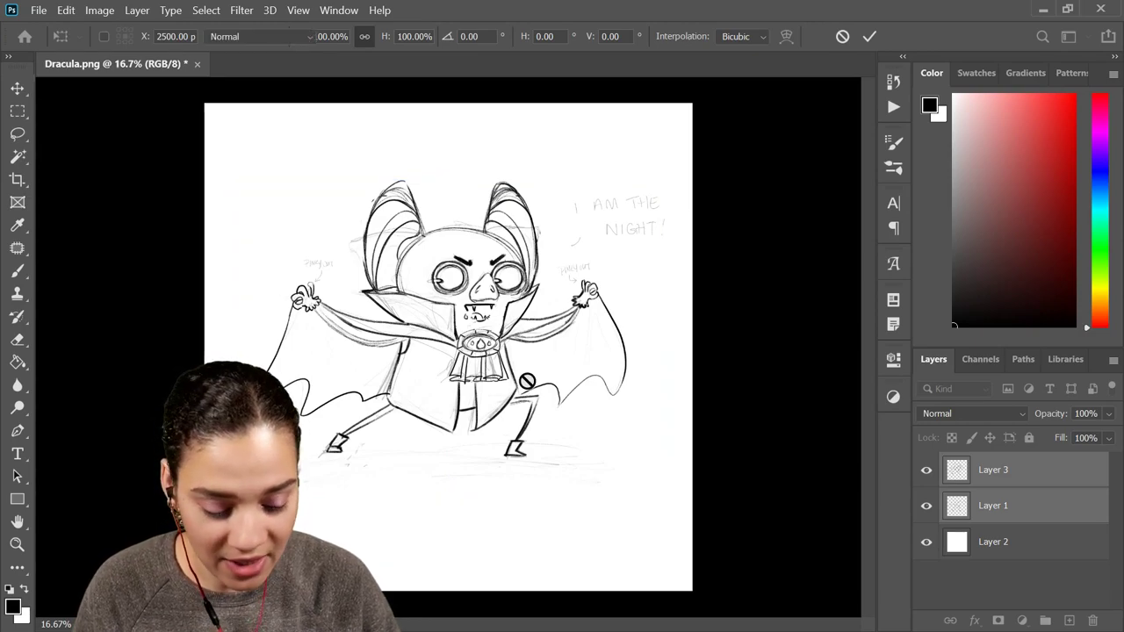
Crop the canvas to remove the empty space below the feet and some of the space above the ears
key(c)
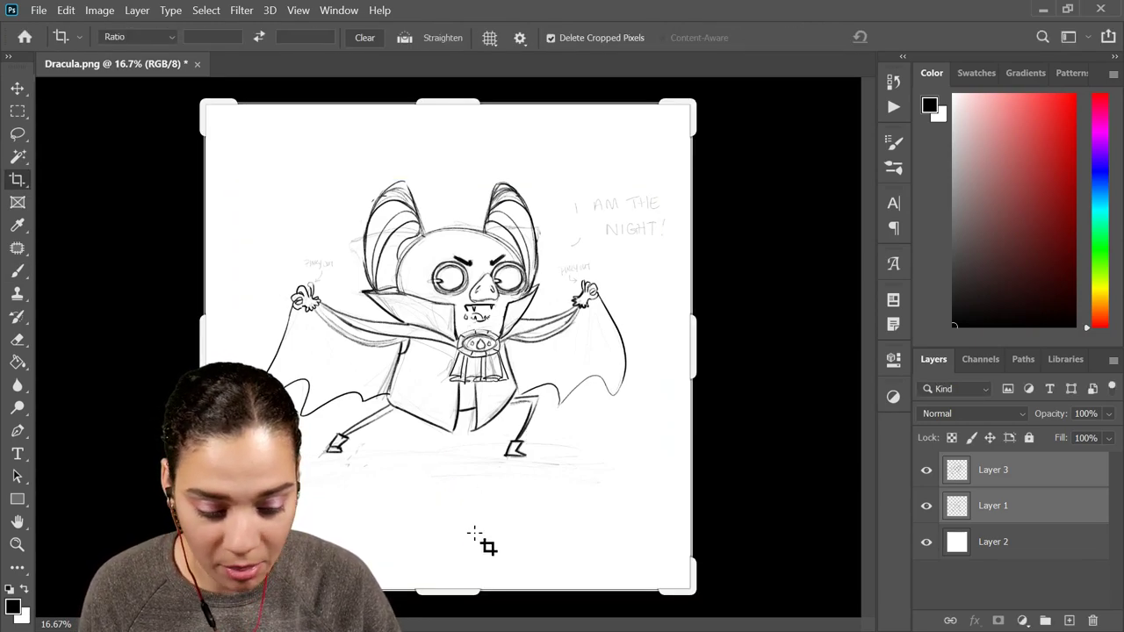
click(460, 592)
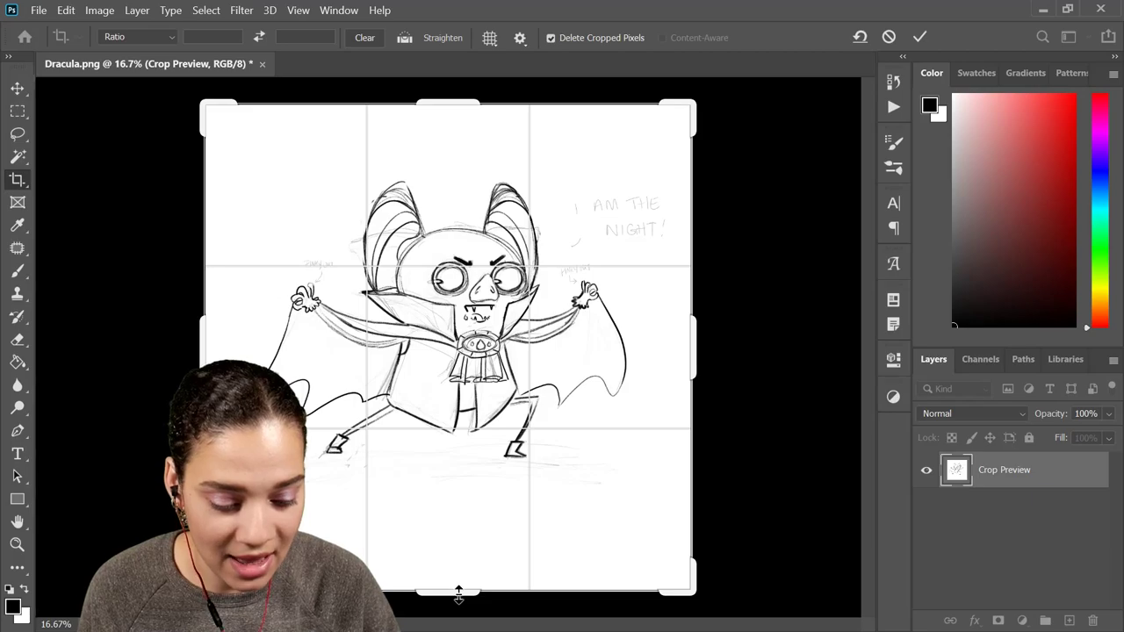
drag(458, 592, 459, 540)
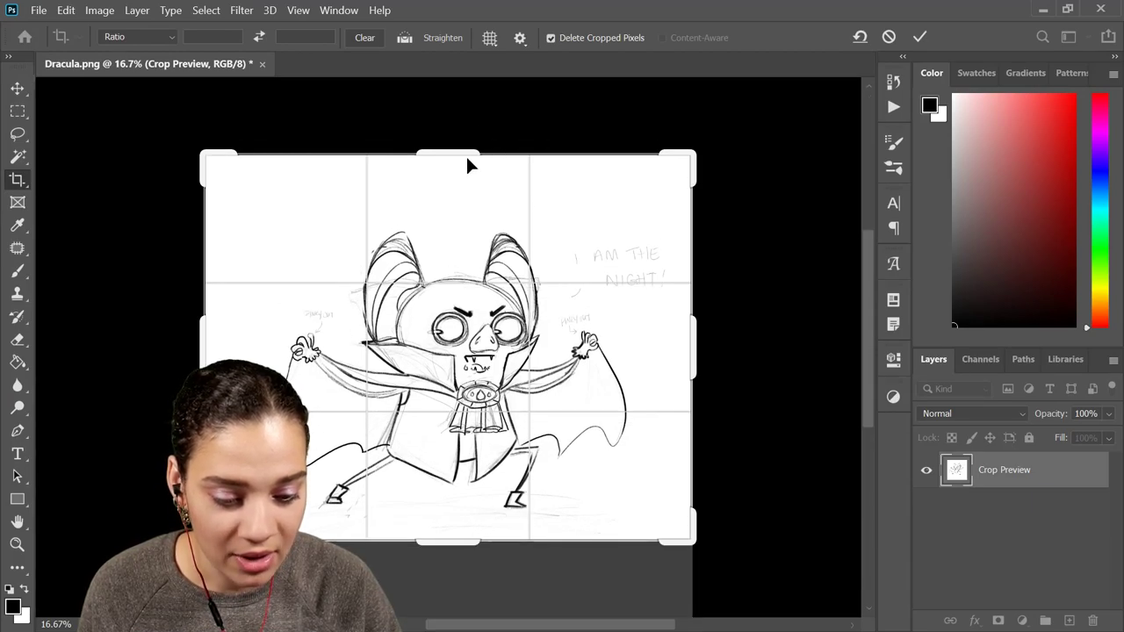
drag(462, 153, 463, 168)
key(ctrl+z)
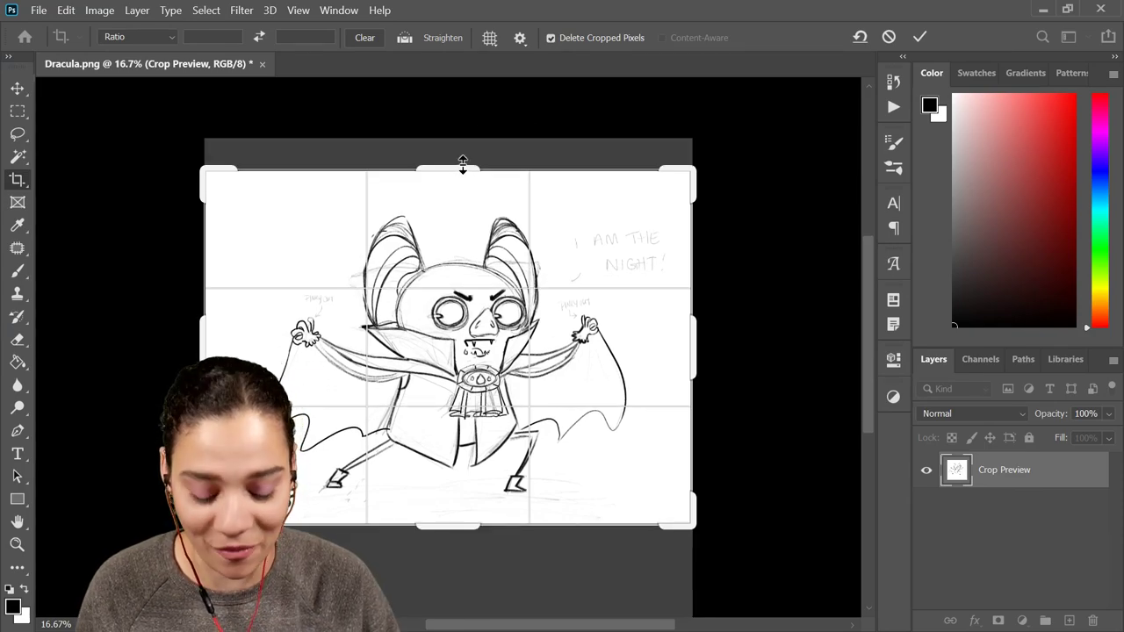
key(Return)
On Layer 3, clean up the outer edge of the left ear by erasing its stray stroke
key(ctrl+plus)
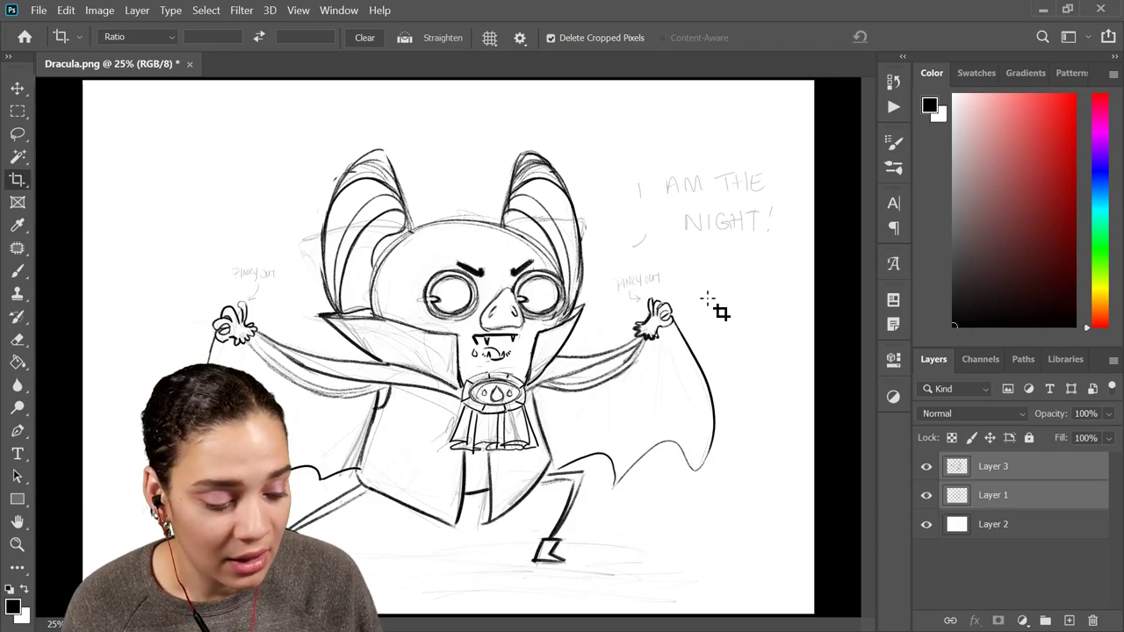
click(1040, 475)
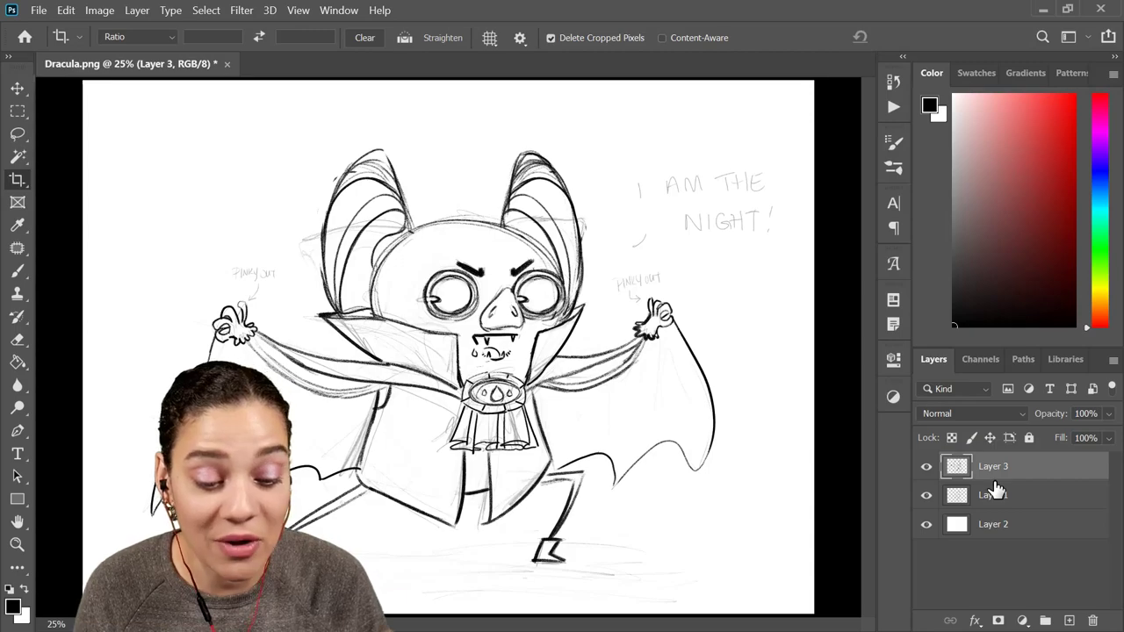
key(ctrl+plus)
key(ctrl+plus)
mouse_move(464, 183)
mouse_down()
mouse_move(495, 283)
mouse_move(554, 373)
mouse_up()
key(b)
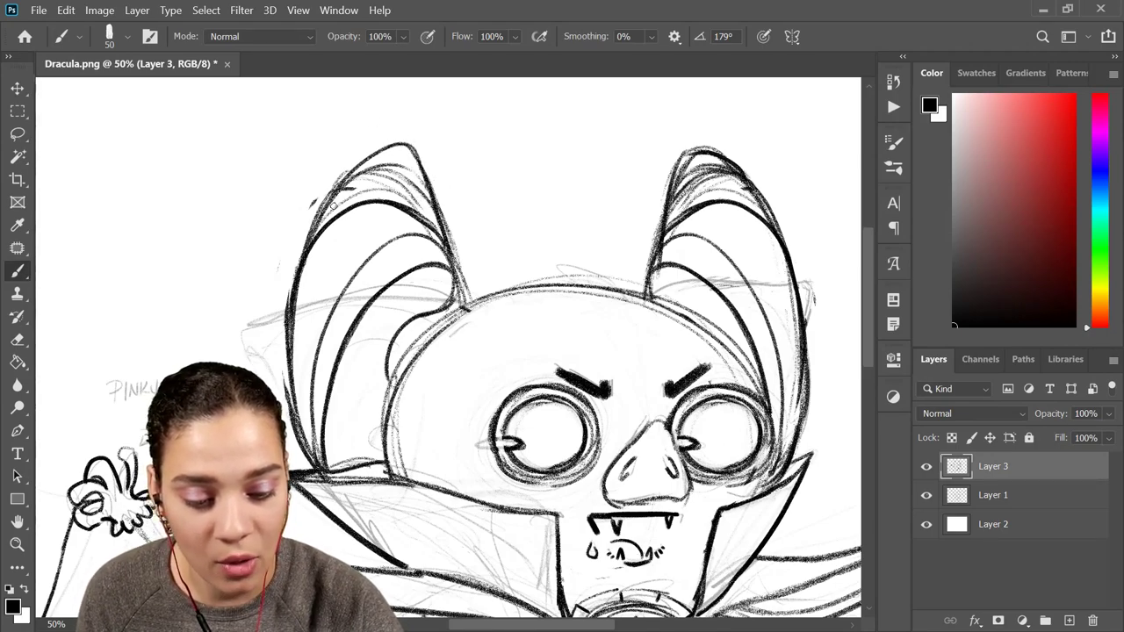
key(e)
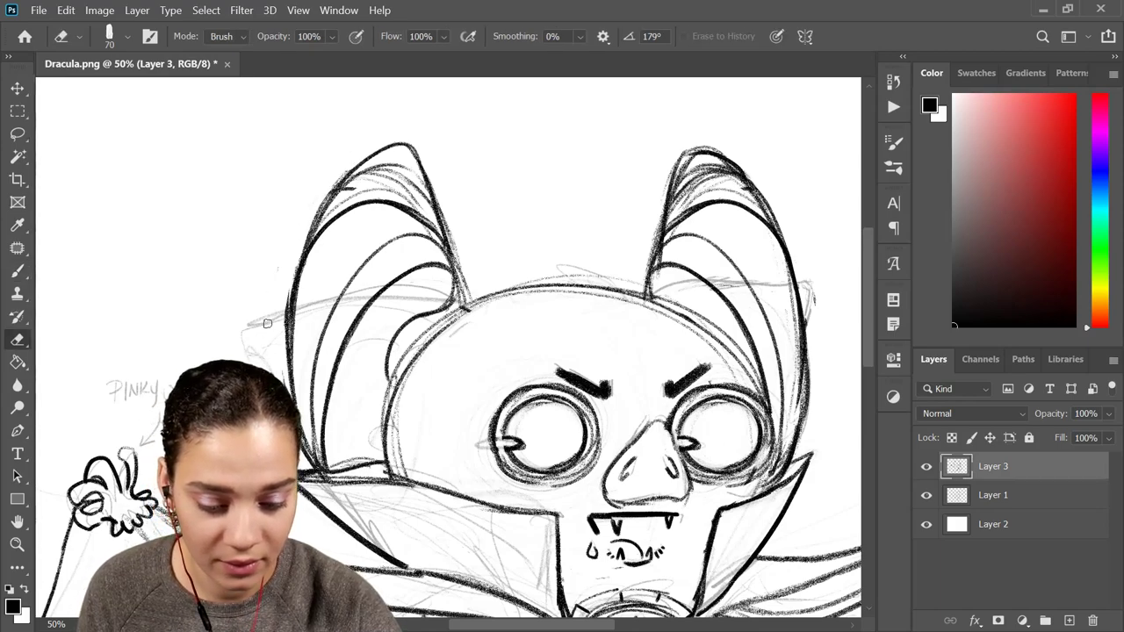
On Layer 1, lasso the leftover sketched ears on both sides of the head, delete them, and deselect
key(ctrl+minus)
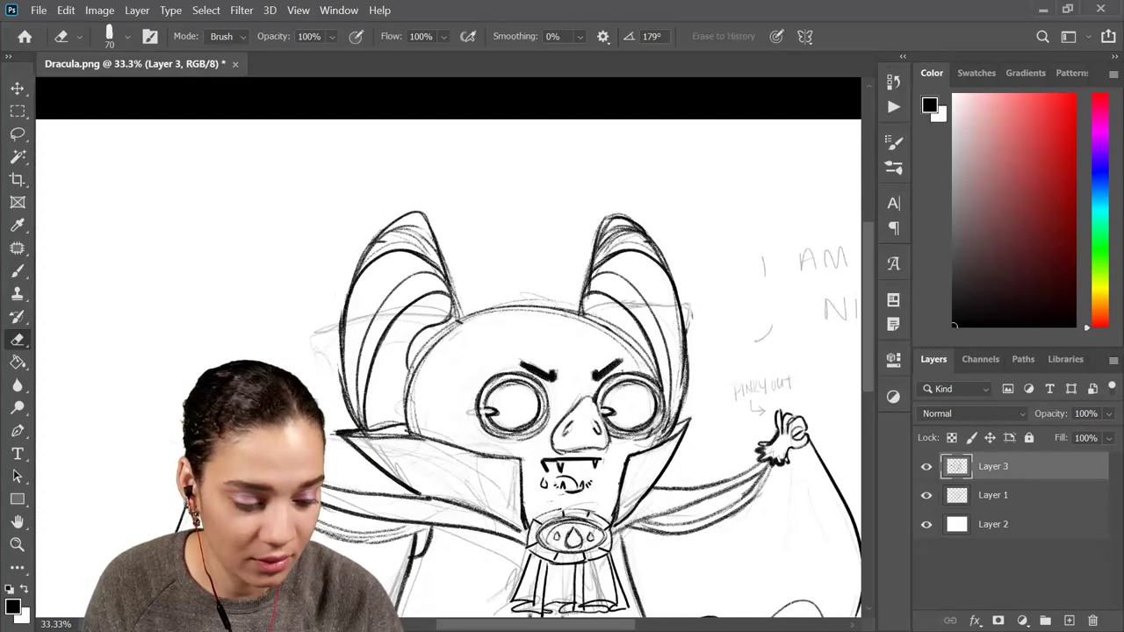
click(1028, 501)
key(ctrl+plus)
key(ctrl+plus)
key(l)
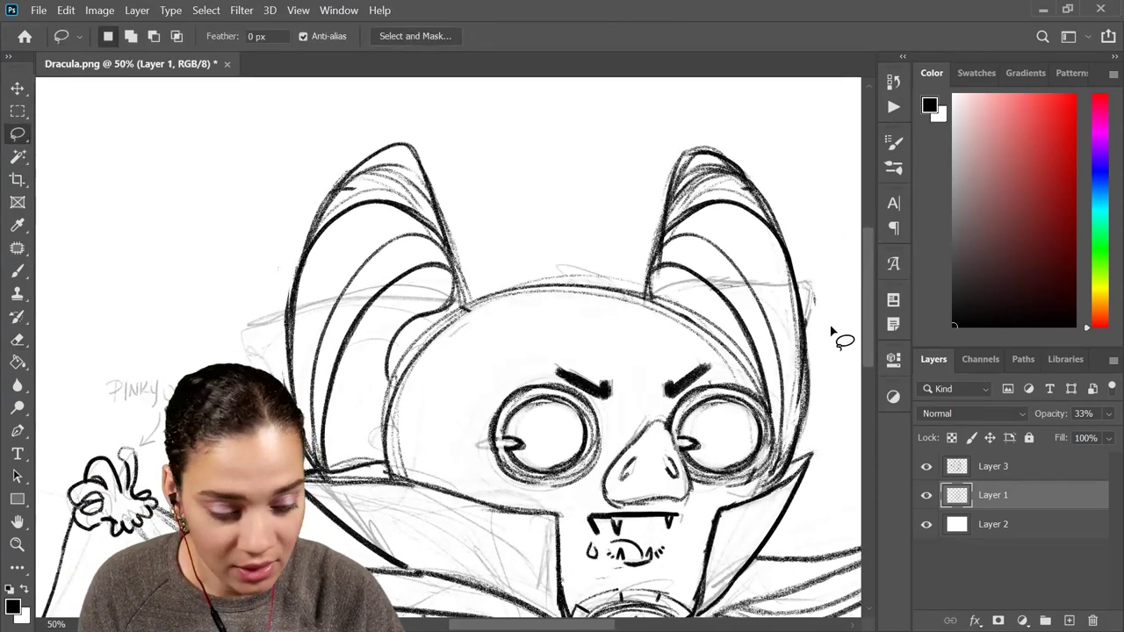
mouse_move(793, 453)
mouse_down()
mouse_move(790, 237)
mouse_move(658, 303)
mouse_move(784, 442)
mouse_up()
mouse_move(420, 305)
mouse_down()
mouse_move(493, 288)
mouse_move(354, 390)
mouse_move(290, 476)
mouse_move(233, 275)
mouse_move(484, 258)
mouse_move(488, 288)
mouse_up()
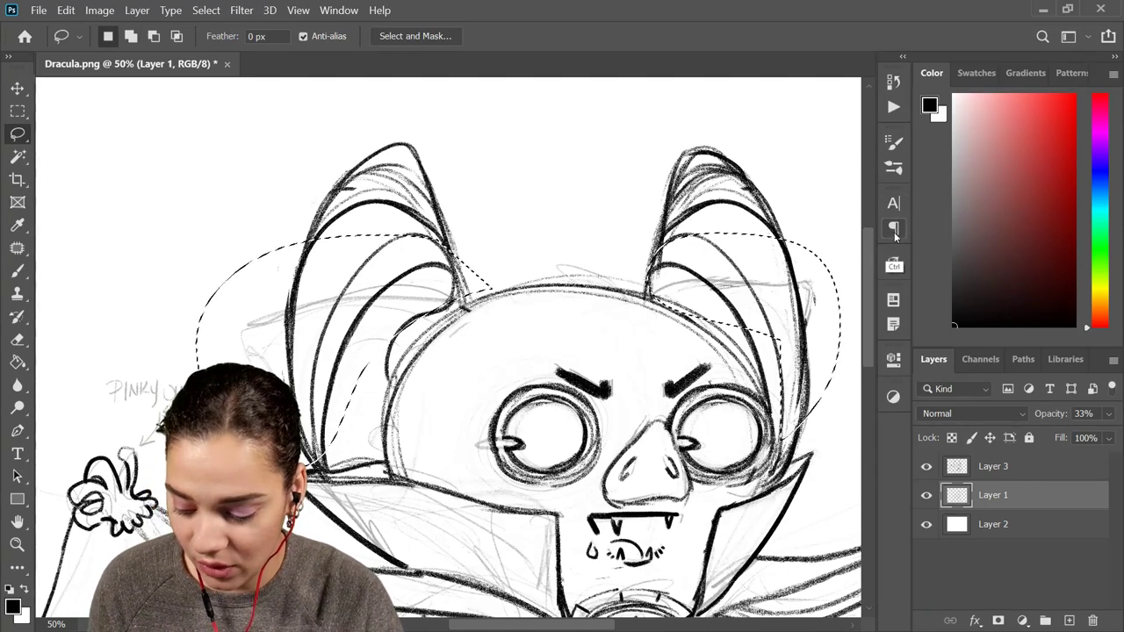
key(Delete)
key(ctrl+d)
key(ctrl+minus)
key(ctrl+minus)
key(ctrl+minus)
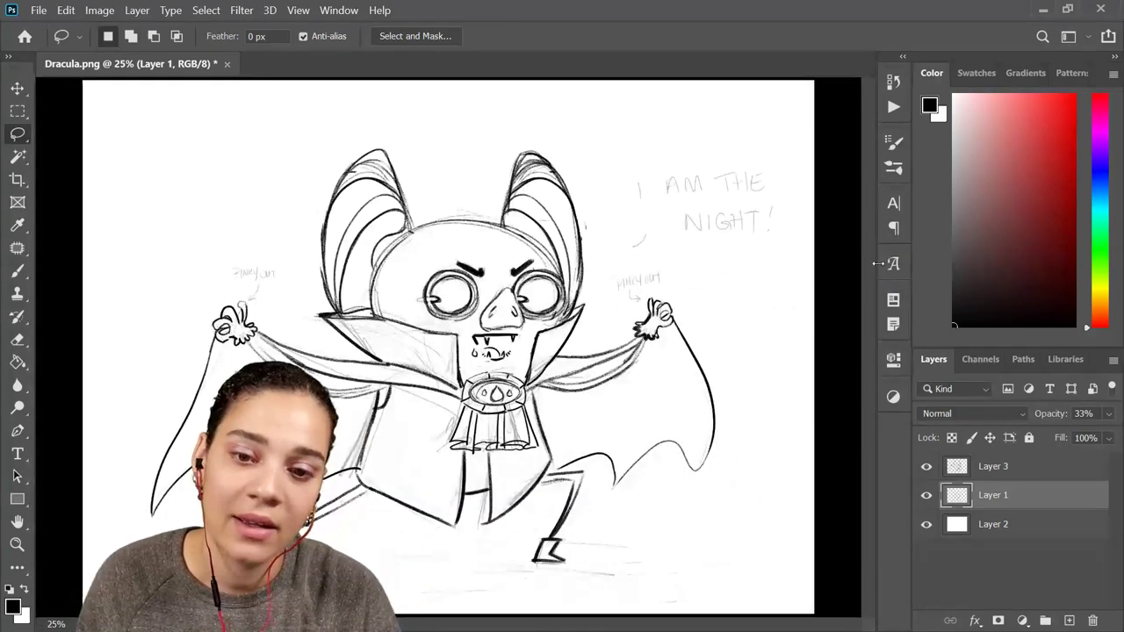
Make Layer 3 the active layer again
key(ctrl+plus)
key(ctrl+plus)
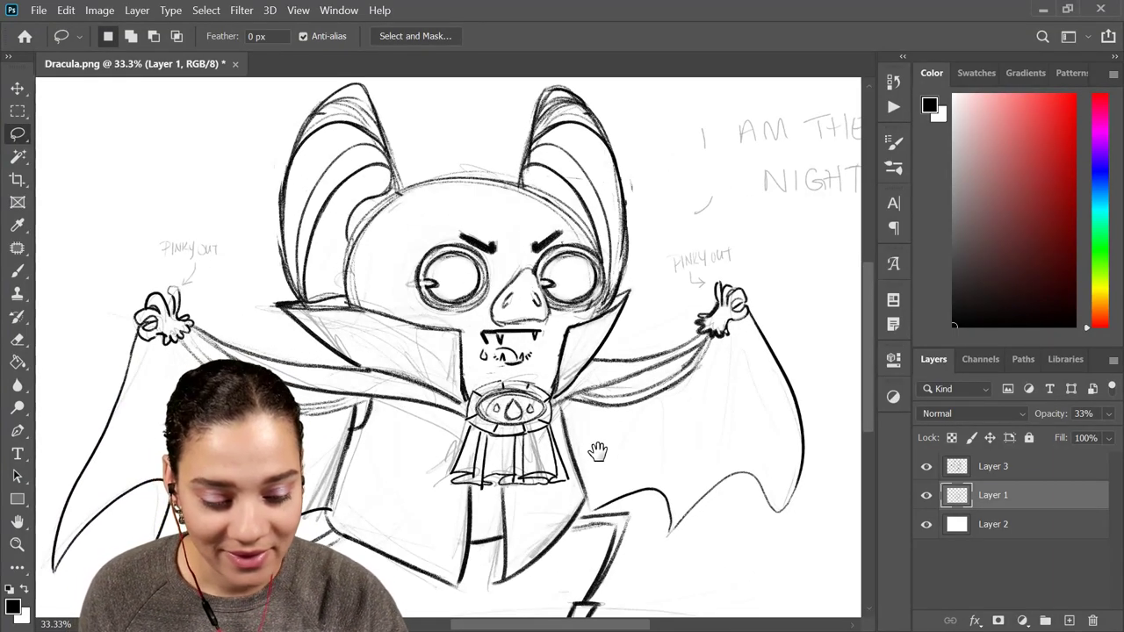
mouse_move(597, 454)
mouse_down()
mouse_move(667, 421)
mouse_move(667, 340)
mouse_up()
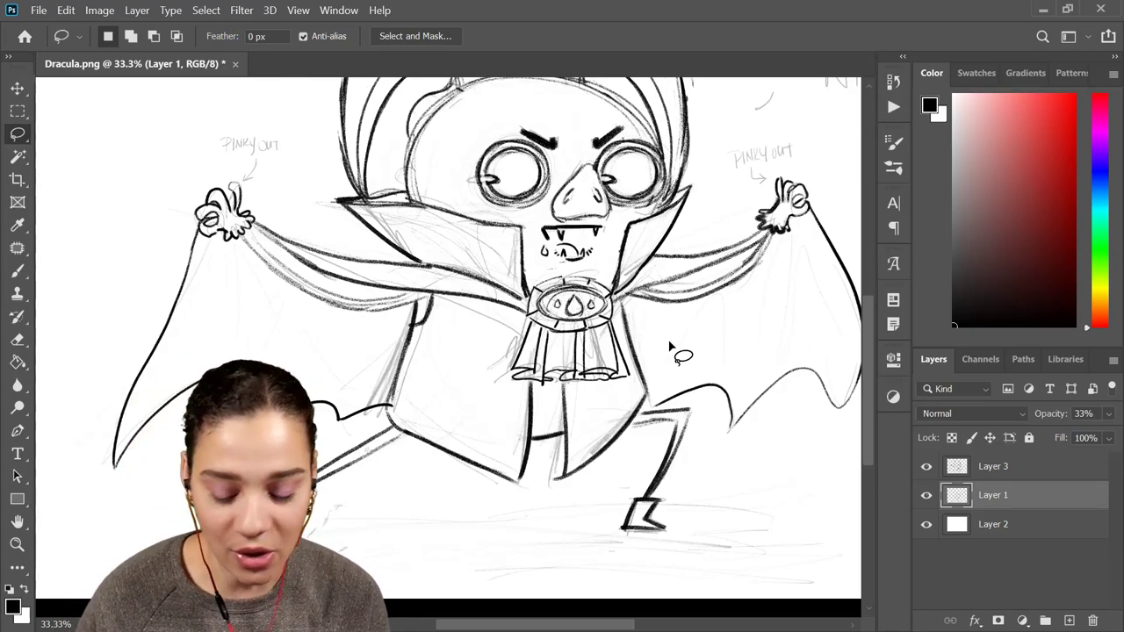
key(ctrl+minus)
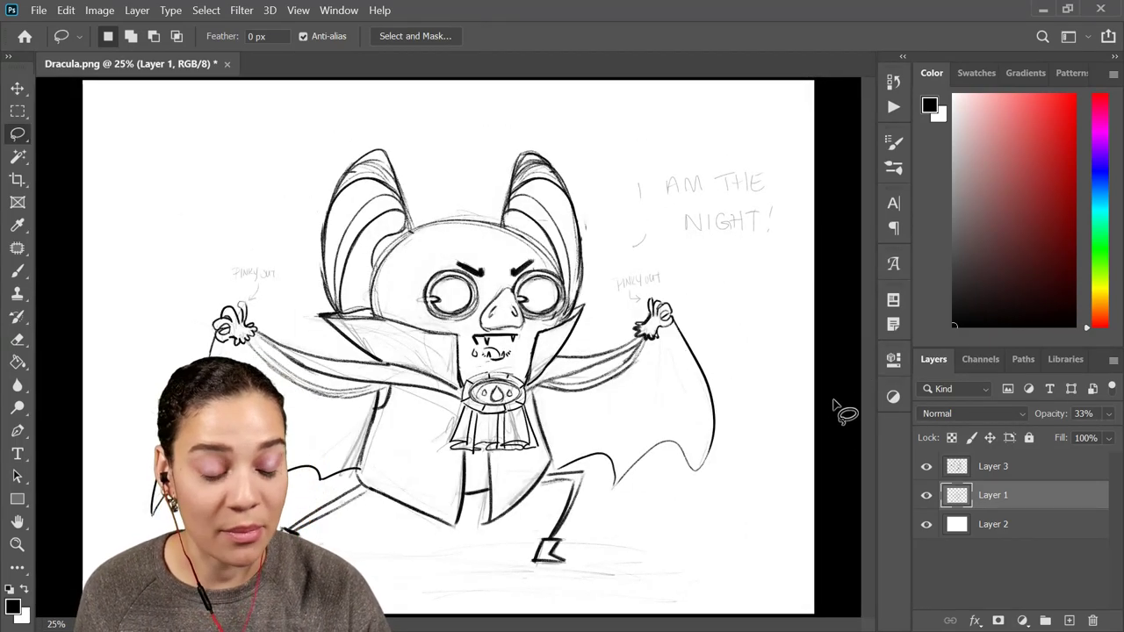
click(1049, 470)
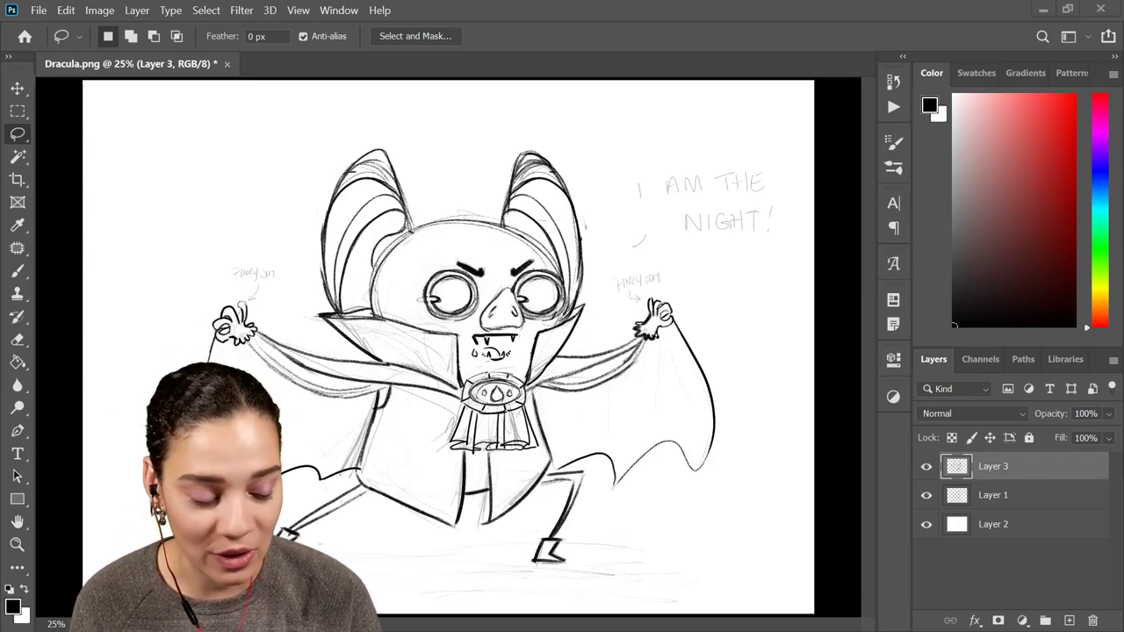
Add small pointed fur tufts along both side edges of the head on Layer 3, erasing the outline where they join
key(ctrl+plus)
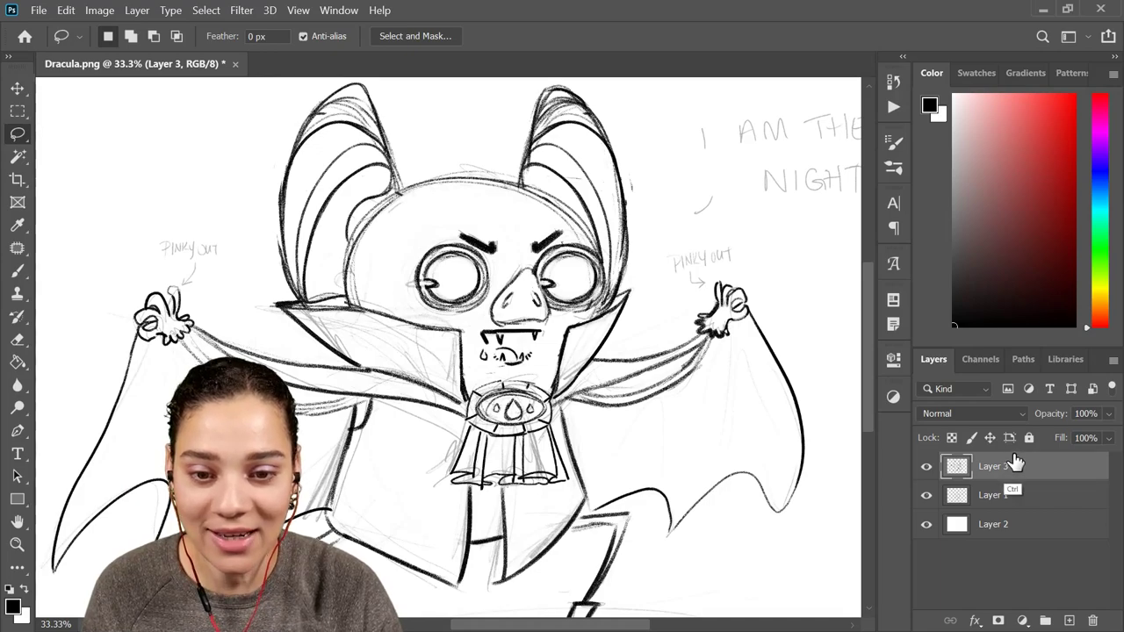
key(ctrl+minus)
key(ctrl+plus)
key(ctrl+plus)
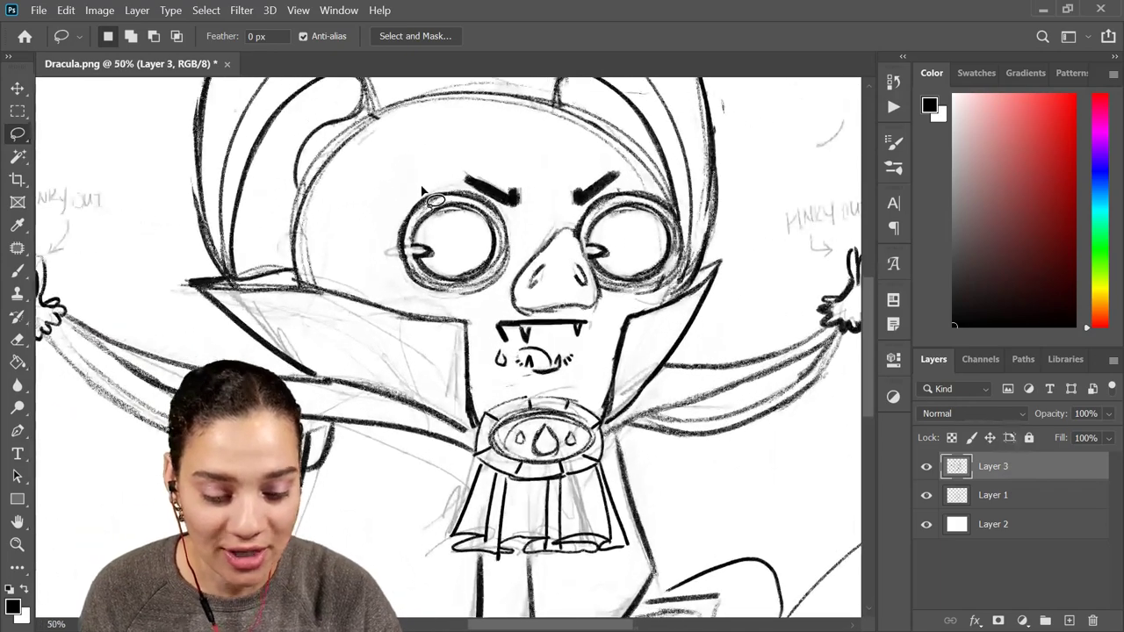
key(b)
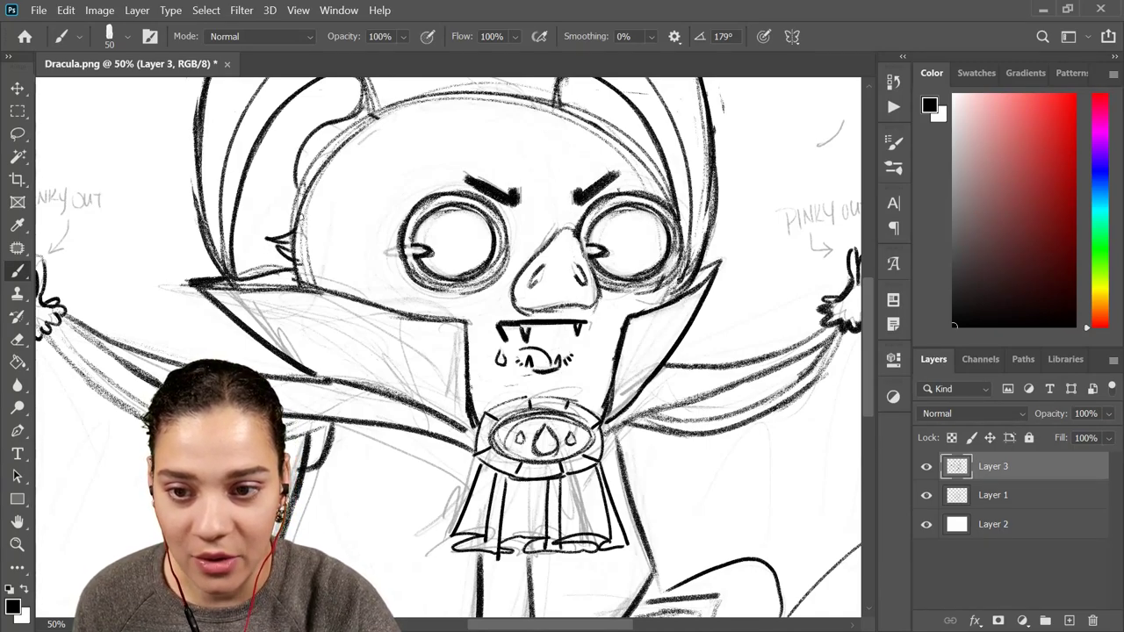
key(e)
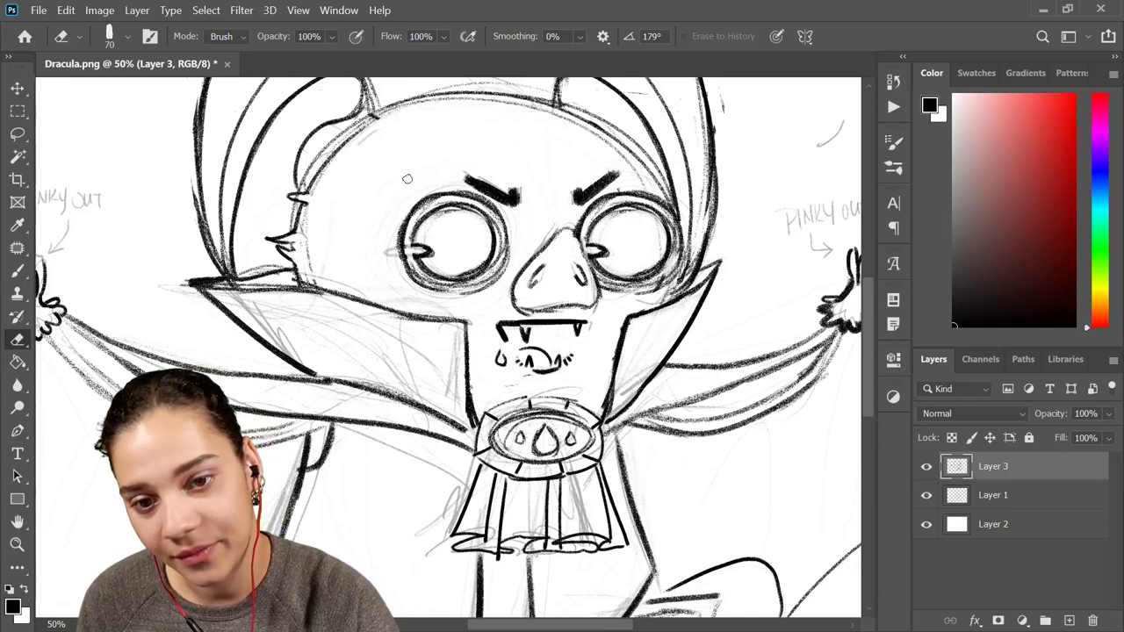
key(b)
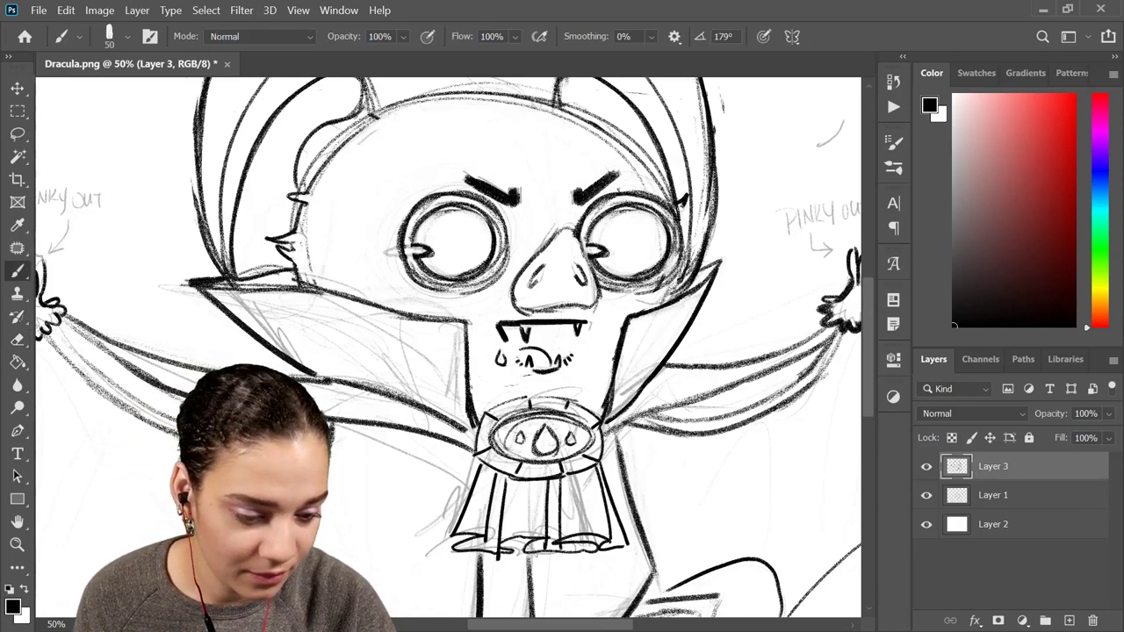
key(e)
drag(699, 158, 678, 250)
Ink jagged tufts of fur along the top of the head between the two ears
key(b)
mouse_move(520, 196)
mouse_down()
mouse_move(435, 168)
mouse_move(462, 185)
mouse_move(413, 189)
mouse_up()
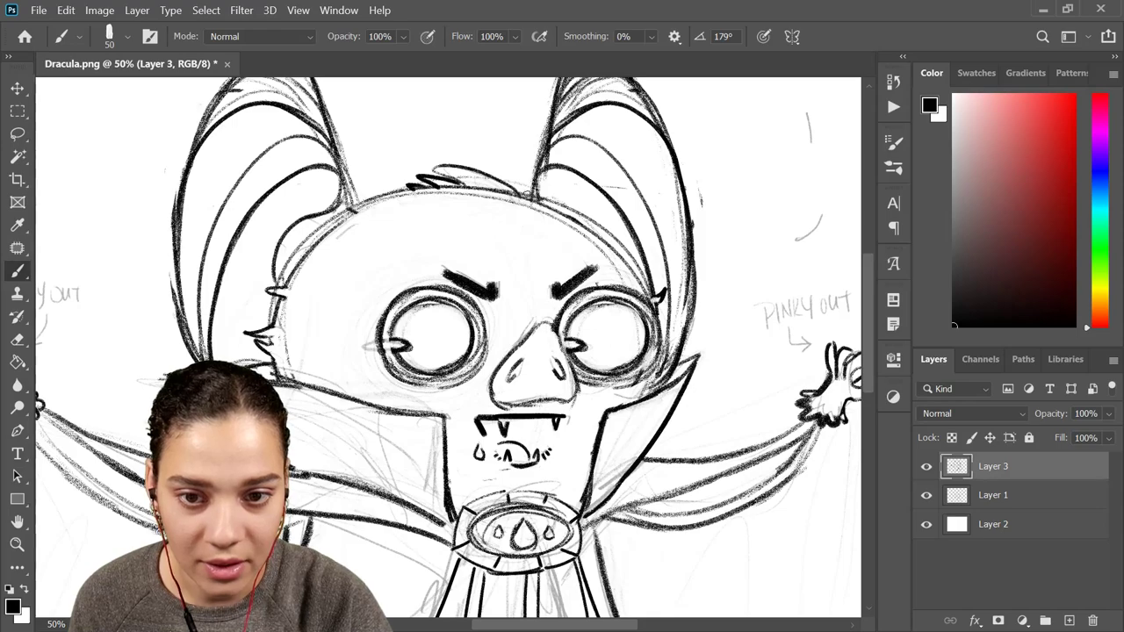
mouse_move(524, 196)
mouse_down()
mouse_move(517, 182)
mouse_move(504, 202)
mouse_move(474, 190)
mouse_move(516, 202)
mouse_up()
key(e)
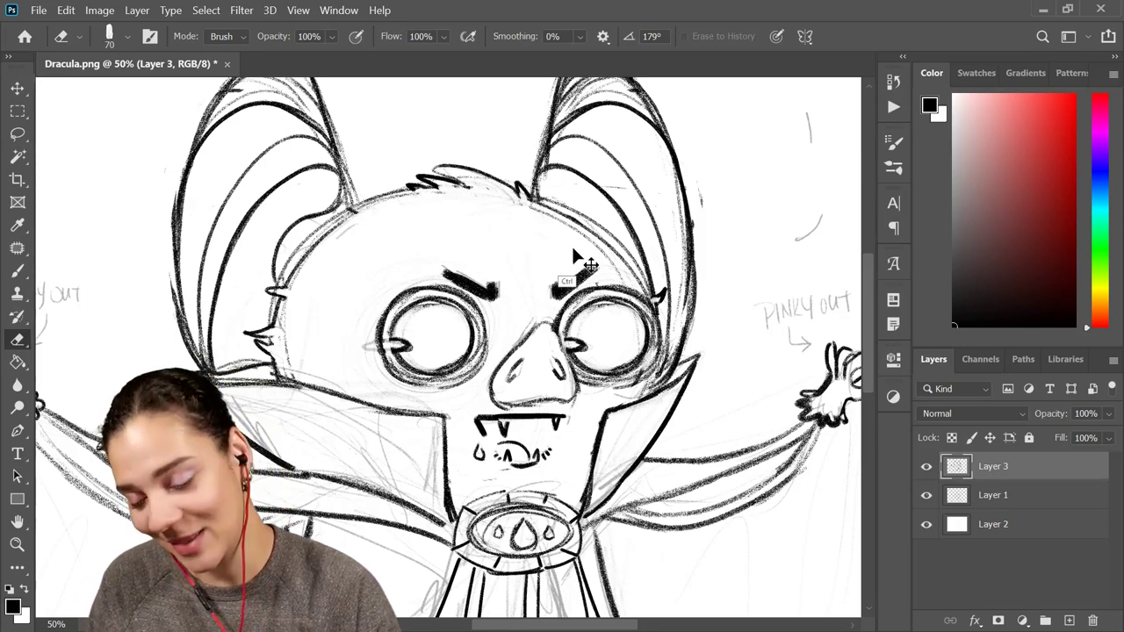
Add short shading strokes inside the lower face edges, just above the oval brooch
key(ctrl+minus)
key(ctrl+minus)
key(ctrl+minus)
key(ctrl+minus)
key(ctrl+plus)
key(ctrl+plus)
key(ctrl+plus)
key(ctrl+plus)
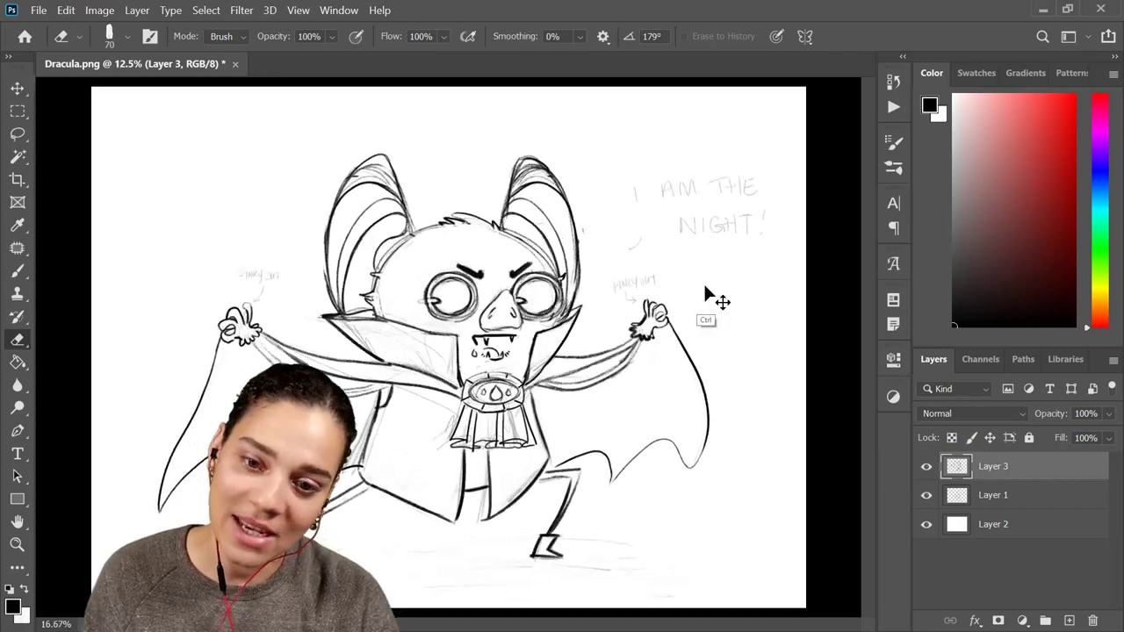
key(b)
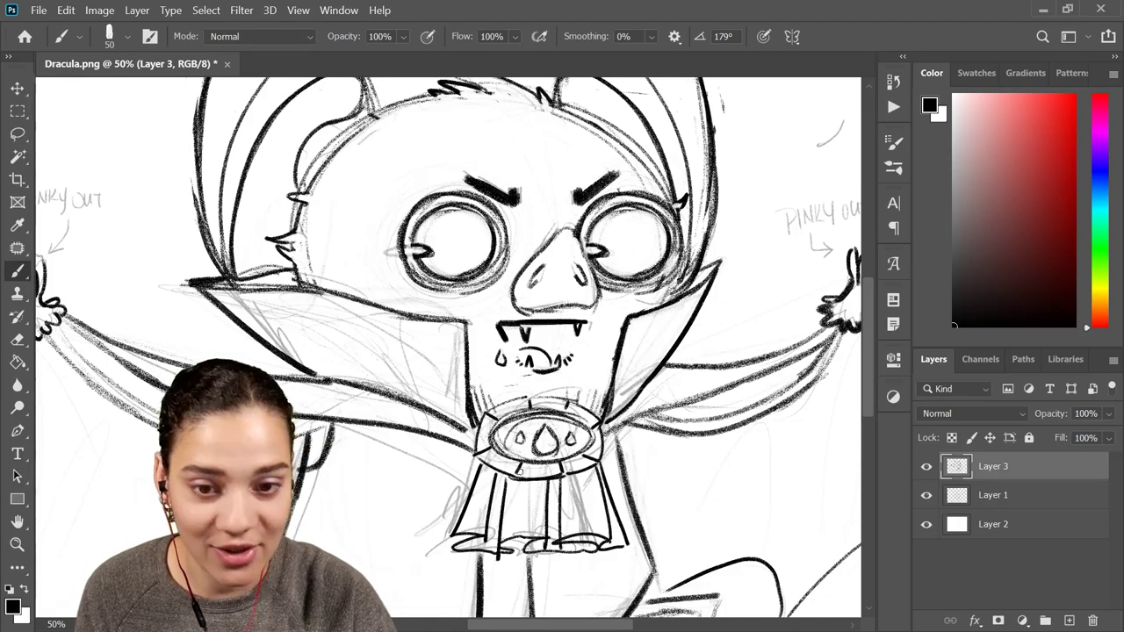
key(ctrl+minus)
key(ctrl+minus)
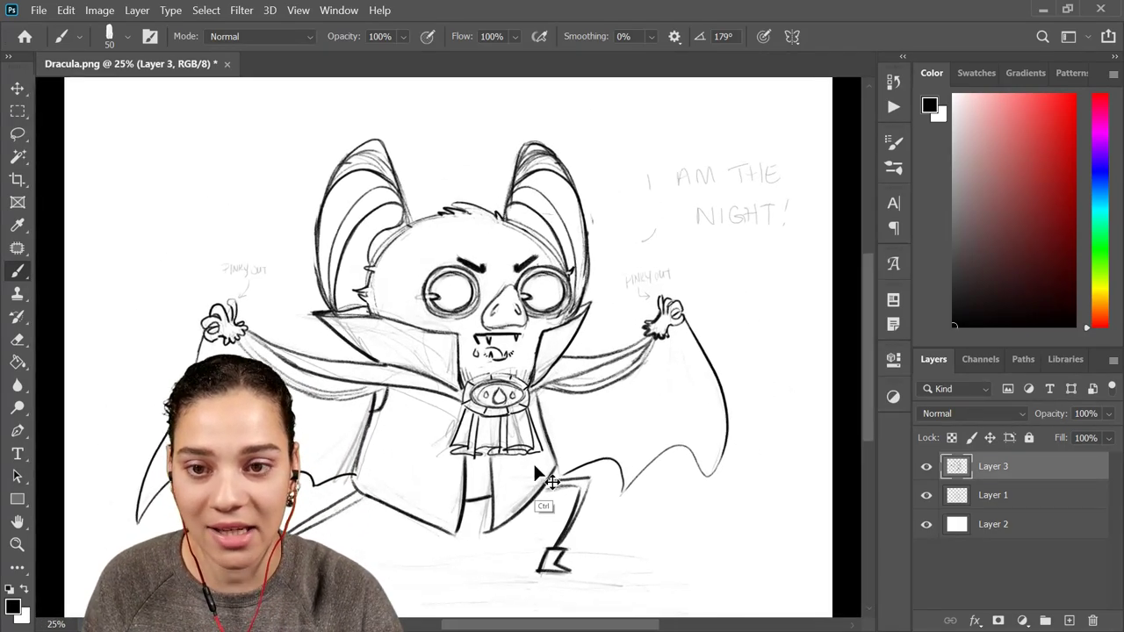
Ink a second line beside each vertical front edge of the coat opening below the cravat
key(ctrl+plus)
drag(449, 403, 596, 211)
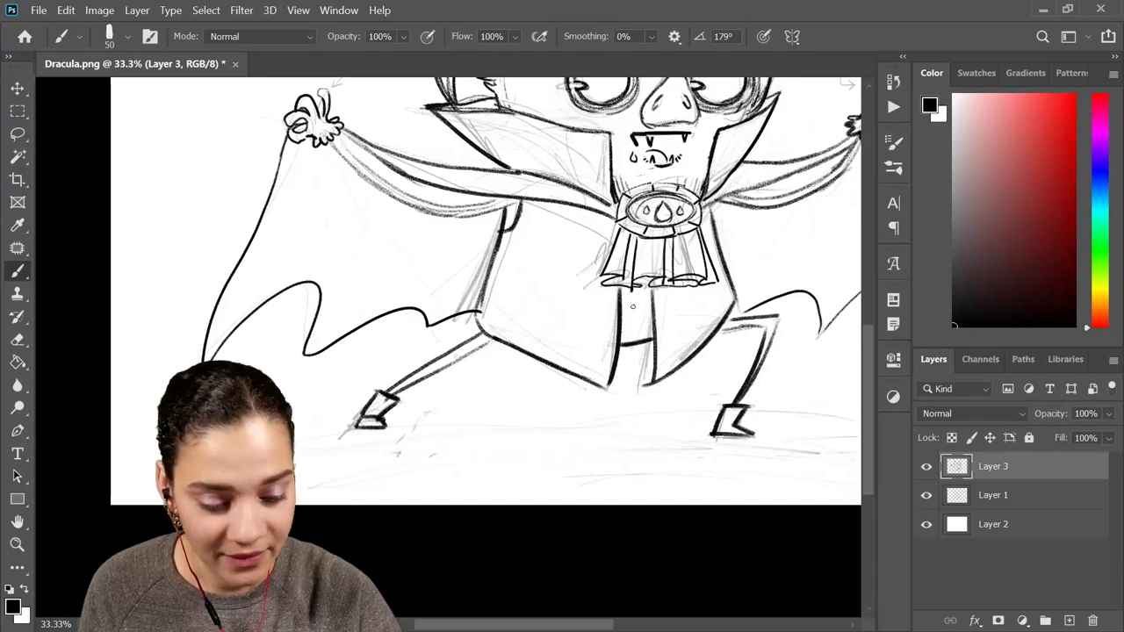
drag(625, 284, 614, 367)
drag(653, 296, 658, 381)
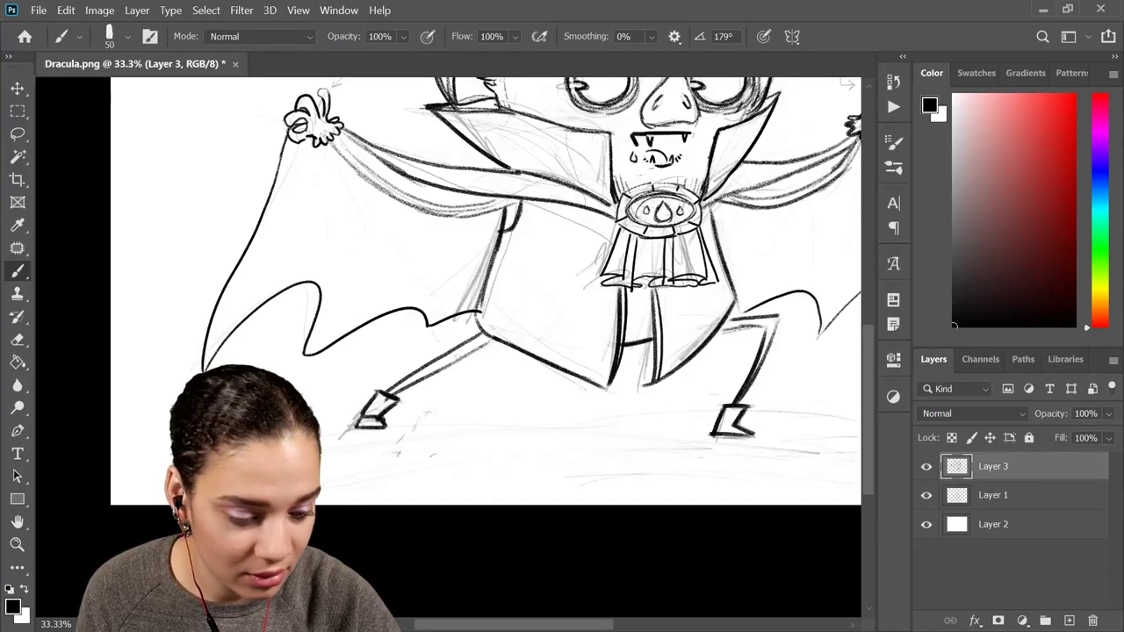
key(ctrl+minus)
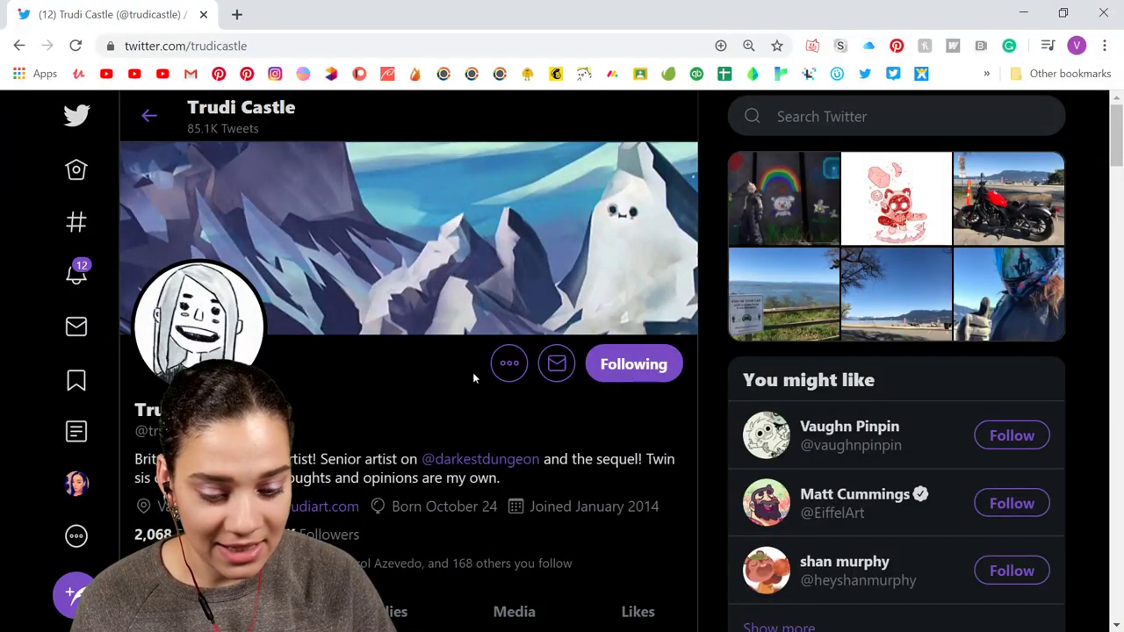
On the Darkest Dungeon artist's Twitter profile, view the first three images of the introductory tweet and close the viewer
scroll(472, 378, down, 4)
scroll(472, 377, down, 2)
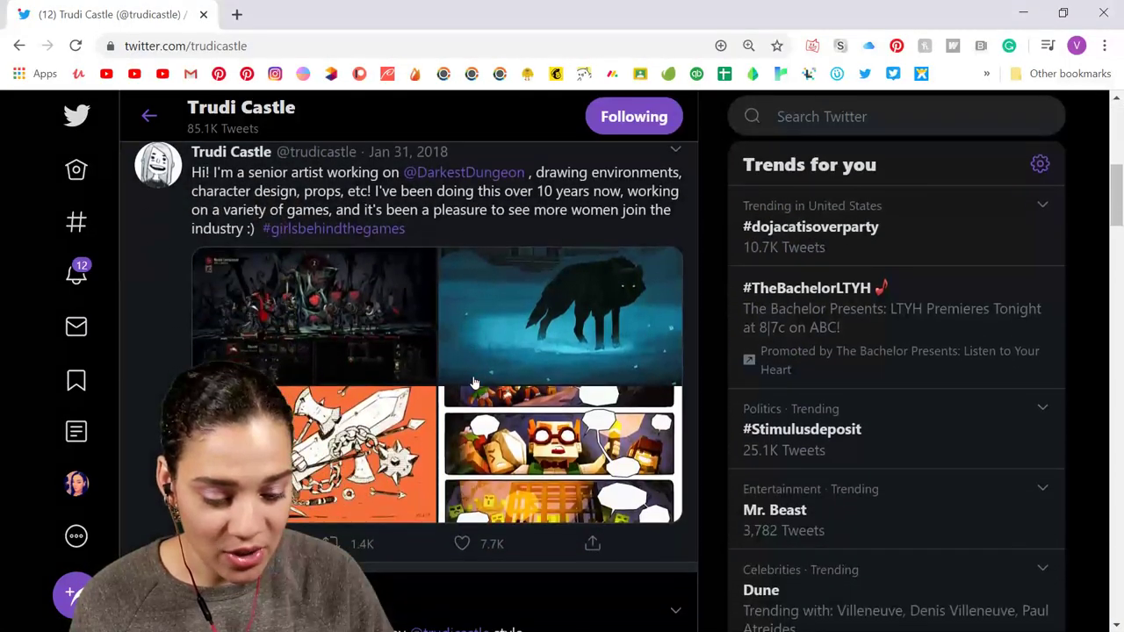
click(395, 326)
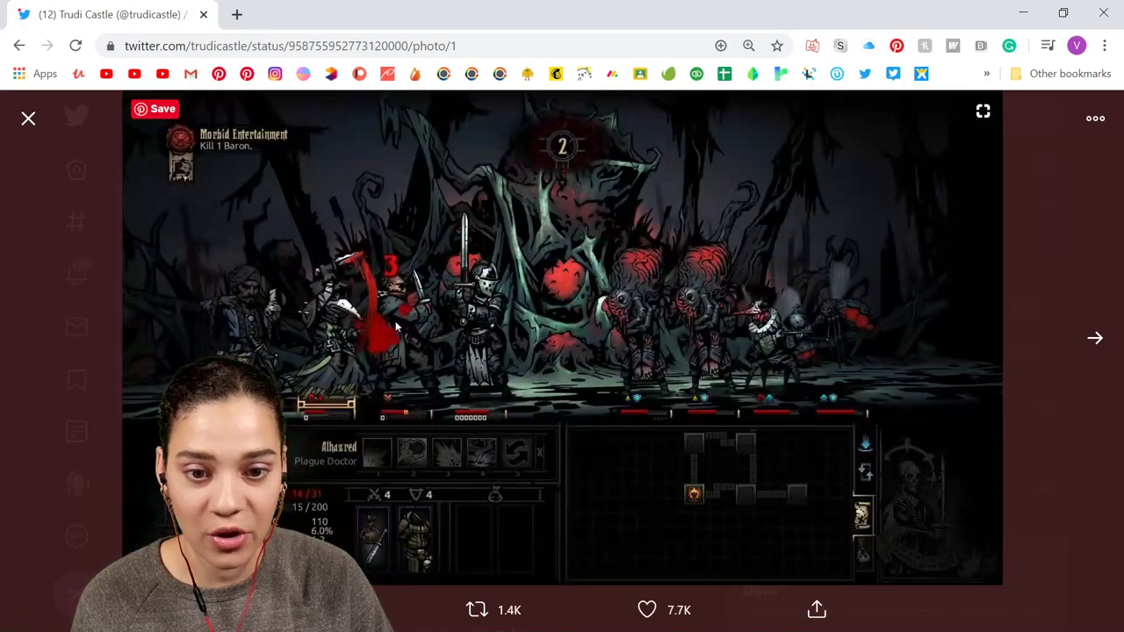
click(1093, 333)
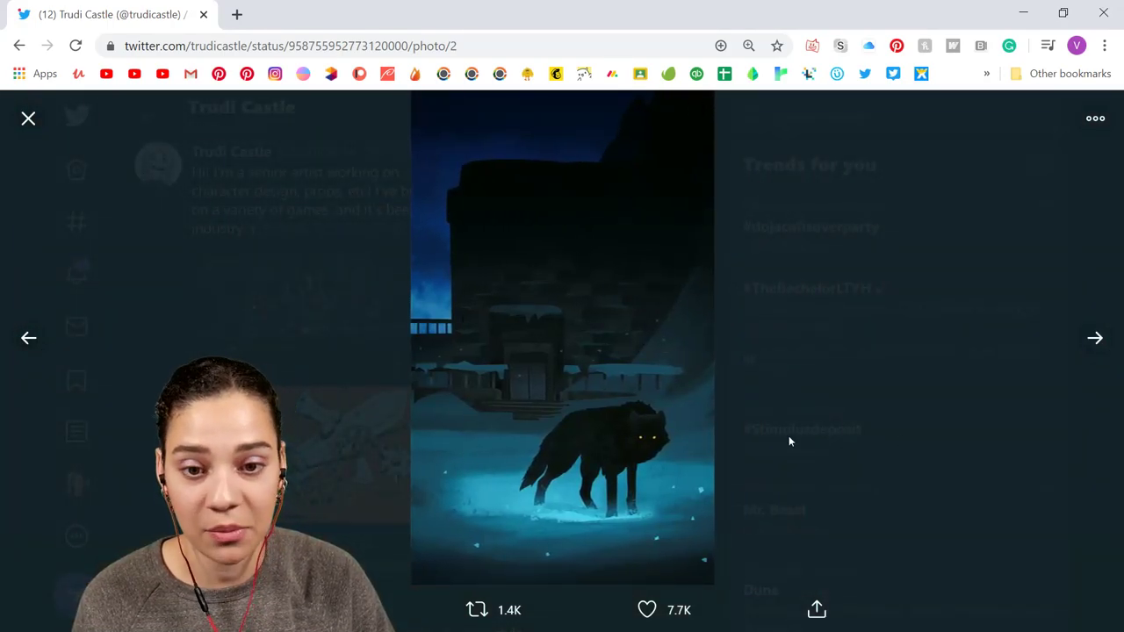
click(1097, 342)
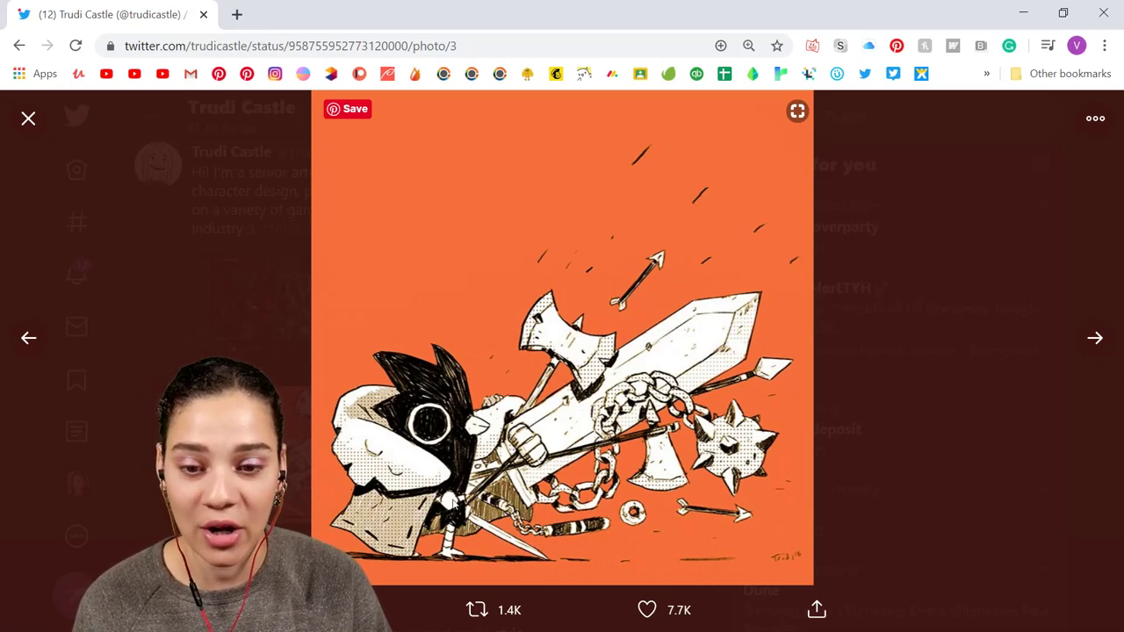
click(990, 367)
Examine the red-toned Easter drawing of Cookie with floating bread at full size on the artist's profile
scroll(834, 408, down, 3)
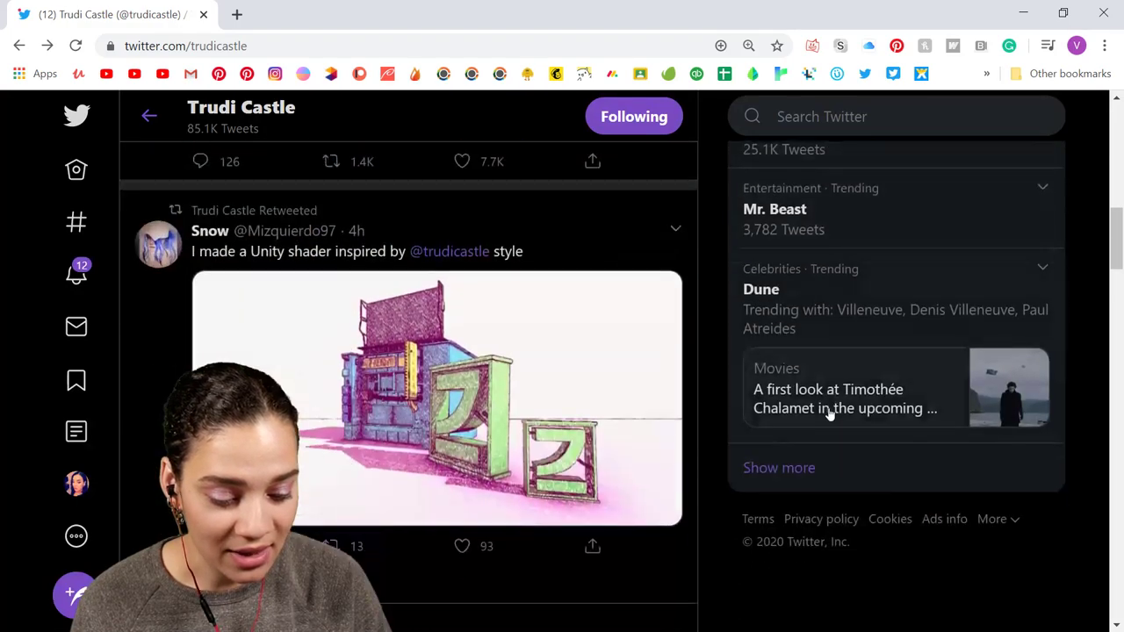
scroll(830, 411, down, 5)
click(513, 382)
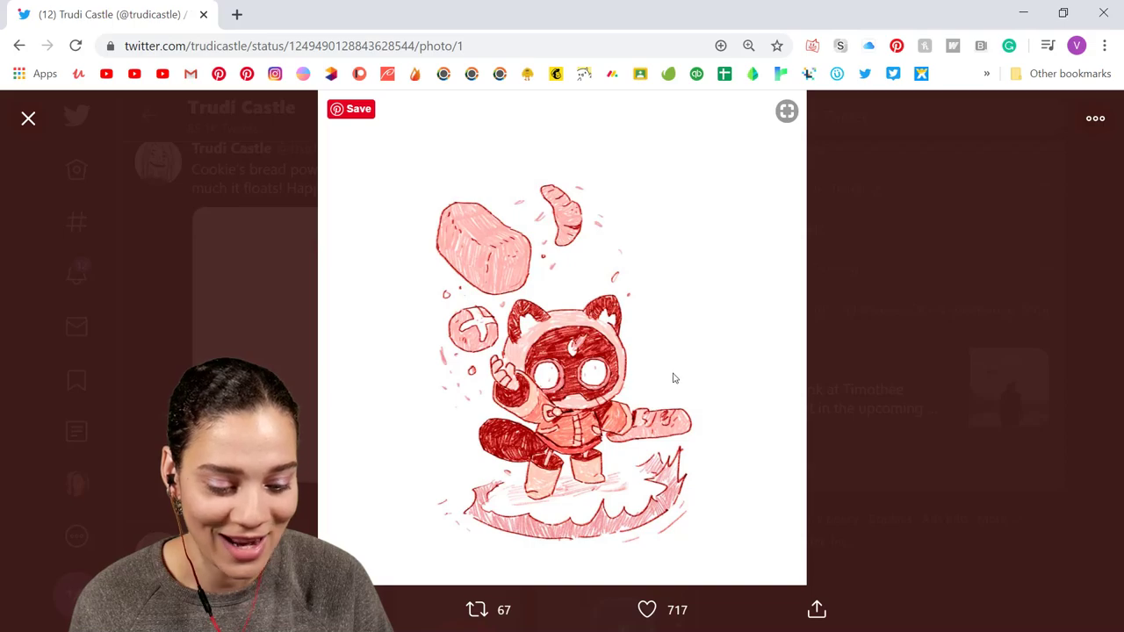
click(959, 381)
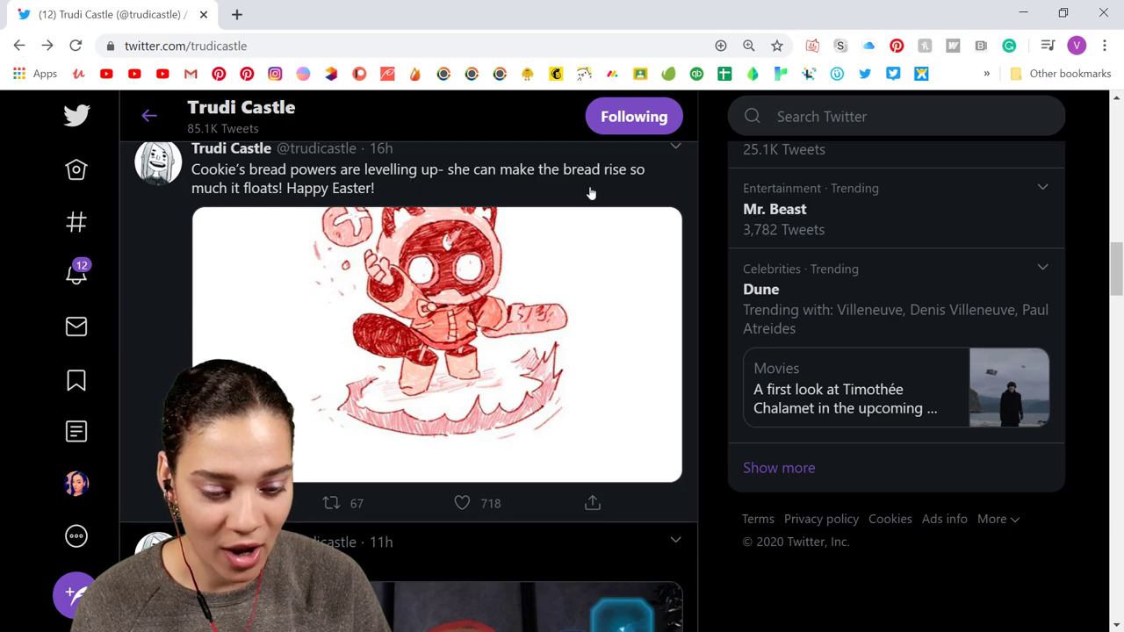
click(452, 293)
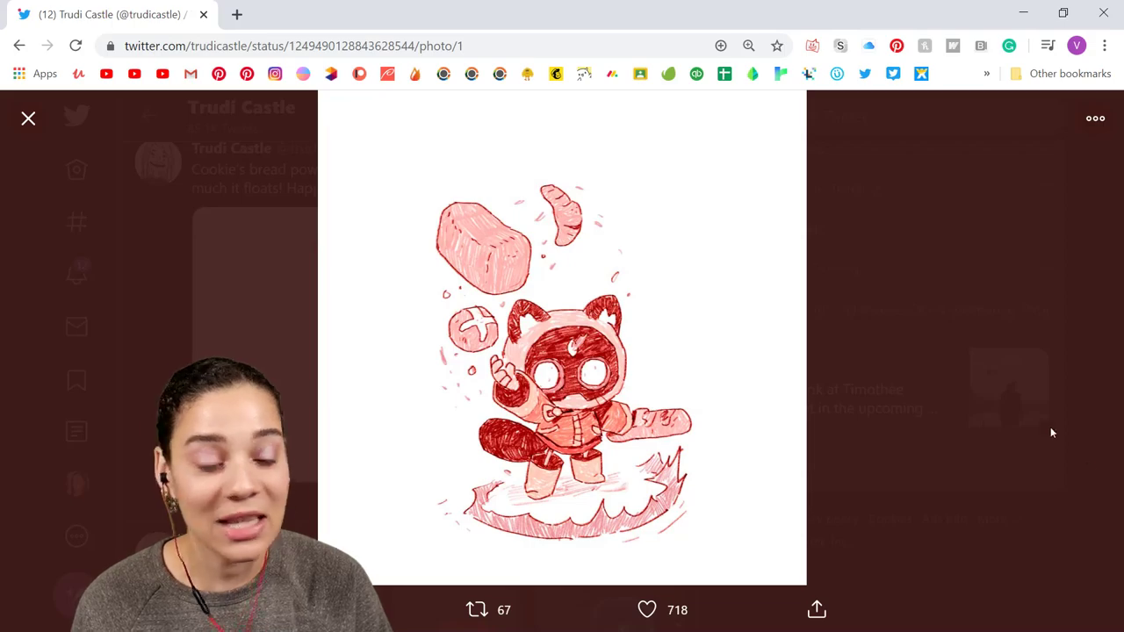
click(1020, 467)
Browse the artist's further tweets and retweets for examples of inking, colouring and texture styles
scroll(594, 468, down, 6)
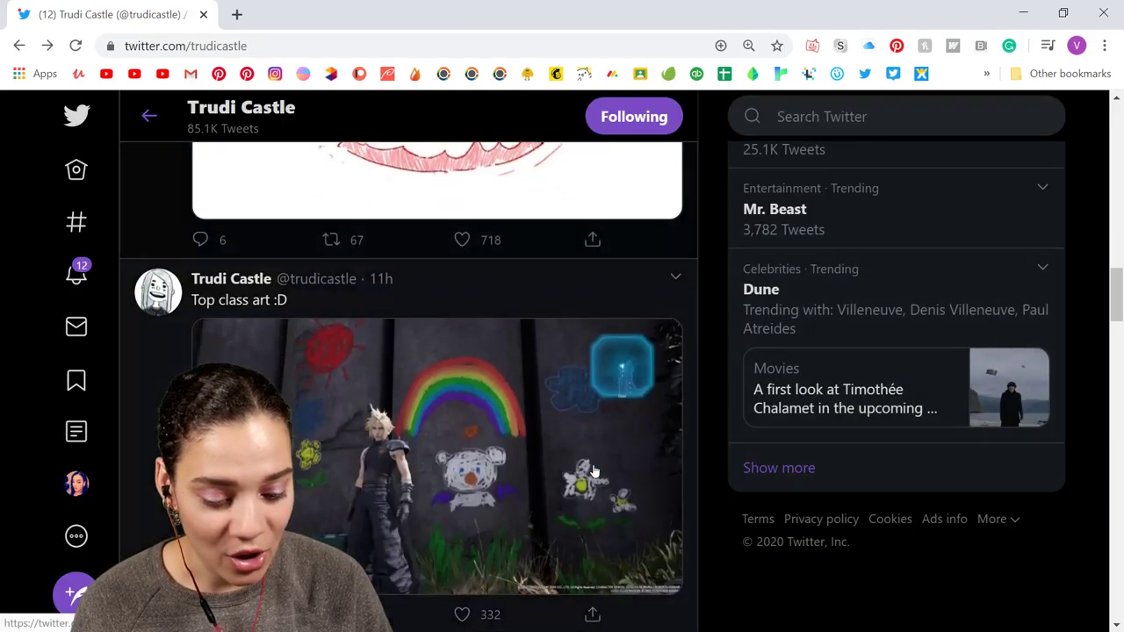
scroll(594, 471, down, 12)
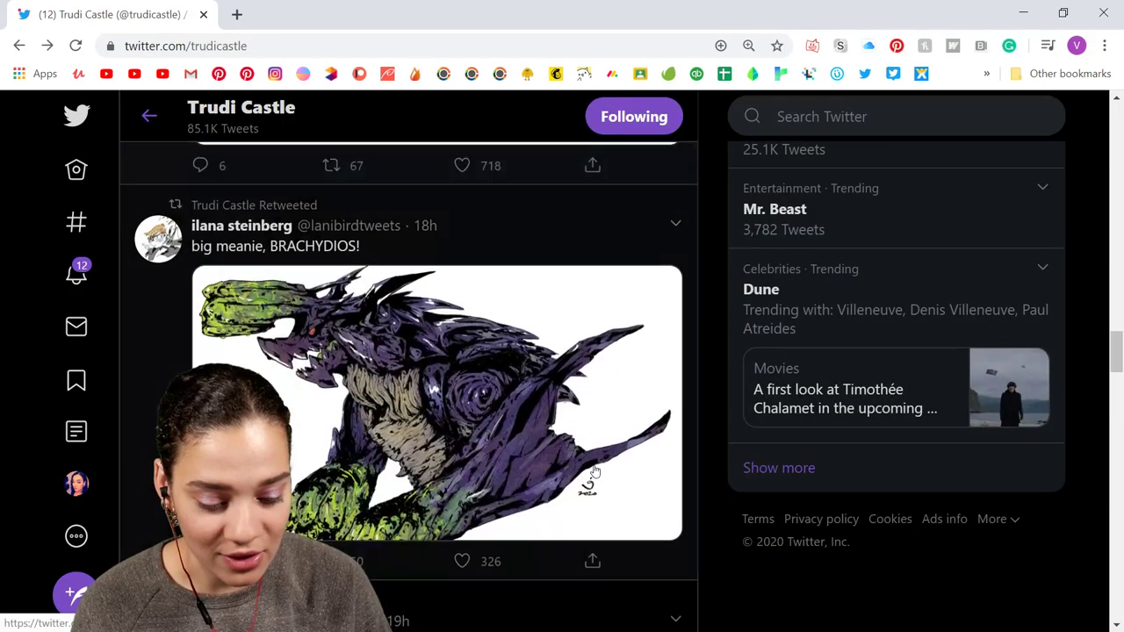
scroll(594, 471, down, 7)
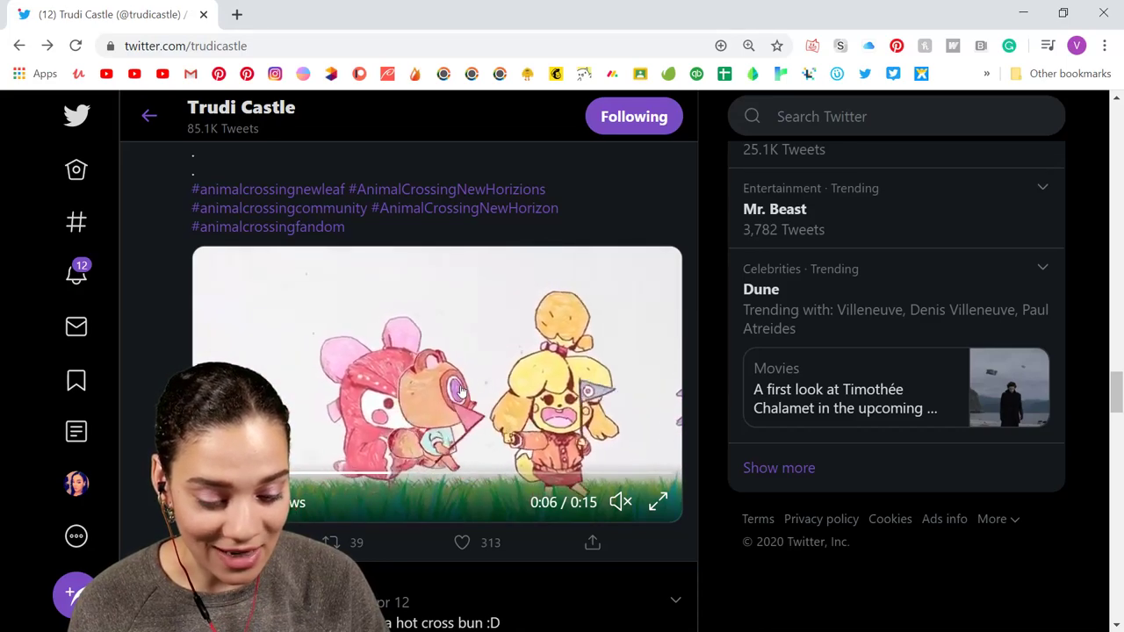
scroll(465, 392, down, 3)
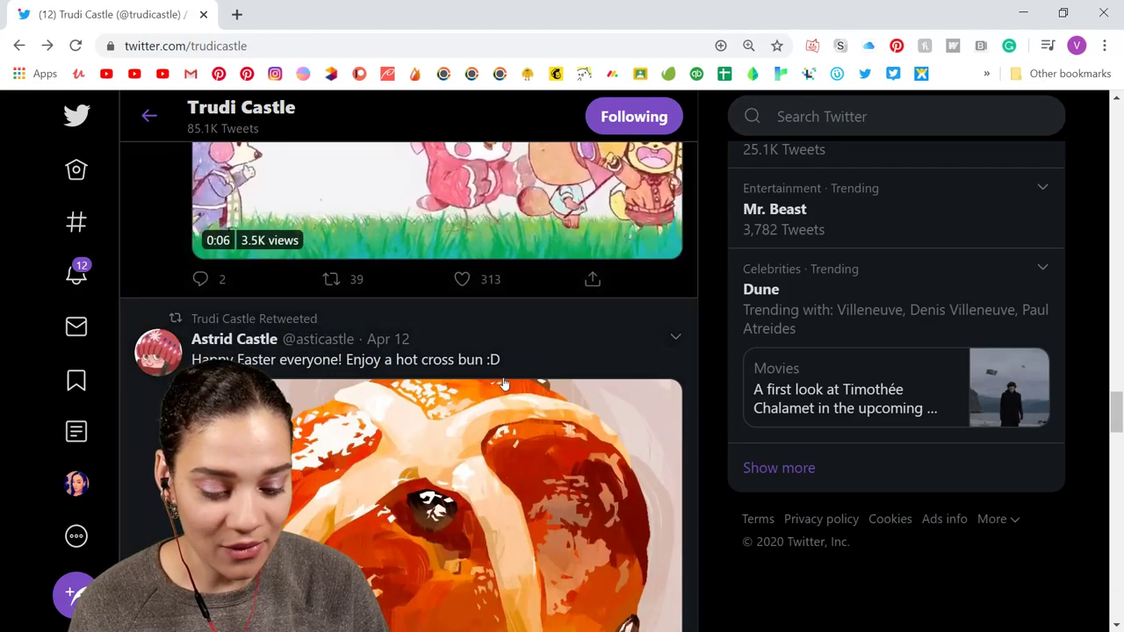
scroll(505, 385, down, 4)
scroll(505, 385, up, 5)
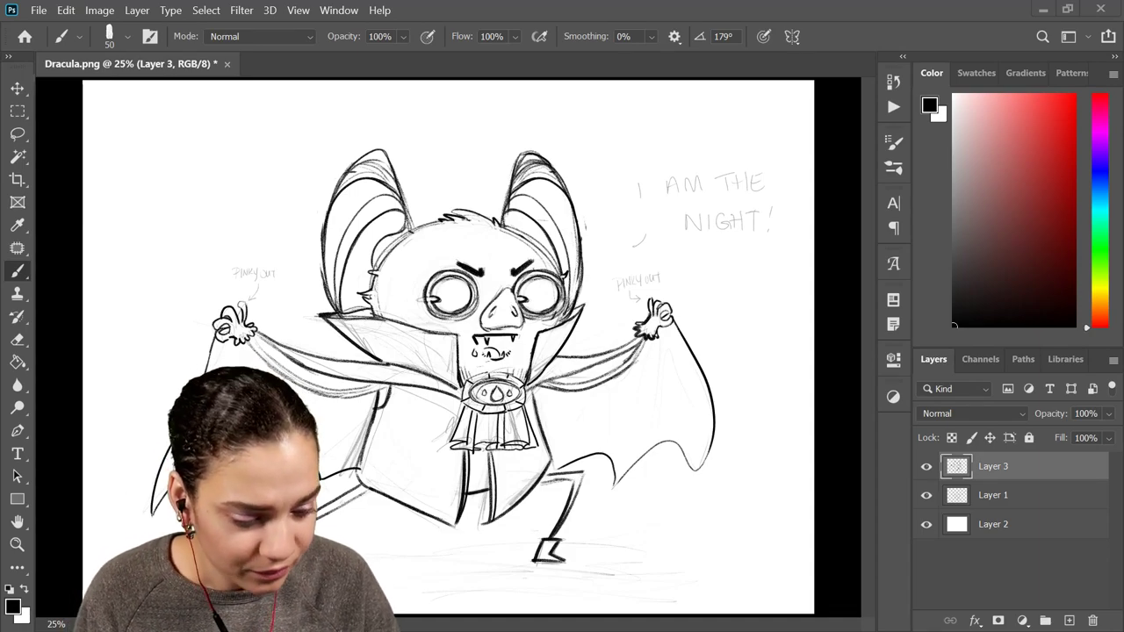
Back in Photoshop, create a new layer above Layer 3 with default settings for hatching the coat
key(ctrl+plus)
key(ctrl+plus)
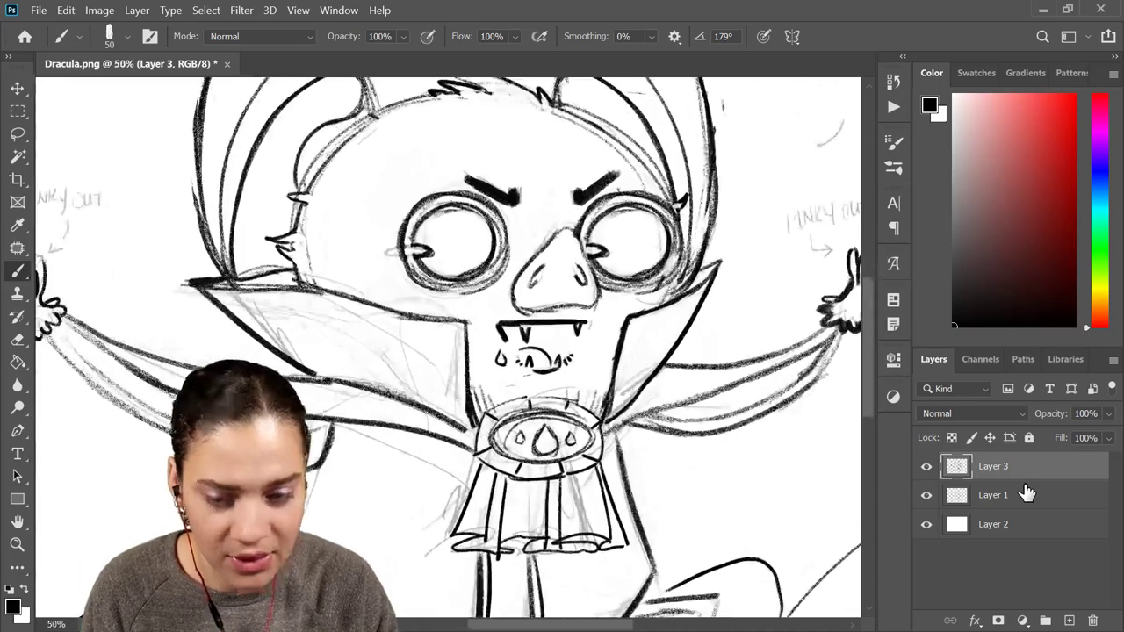
drag(362, 454, 573, 213)
key(ctrl+plus)
key(ctrl+plus)
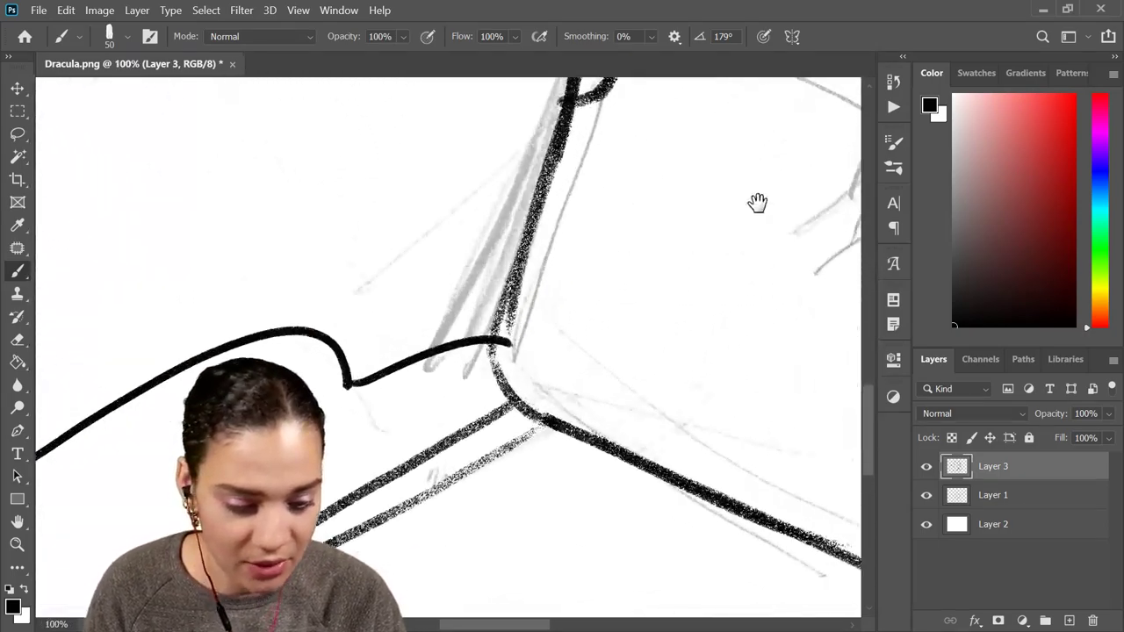
drag(757, 201, 513, 366)
key(ctrl+shift+n)
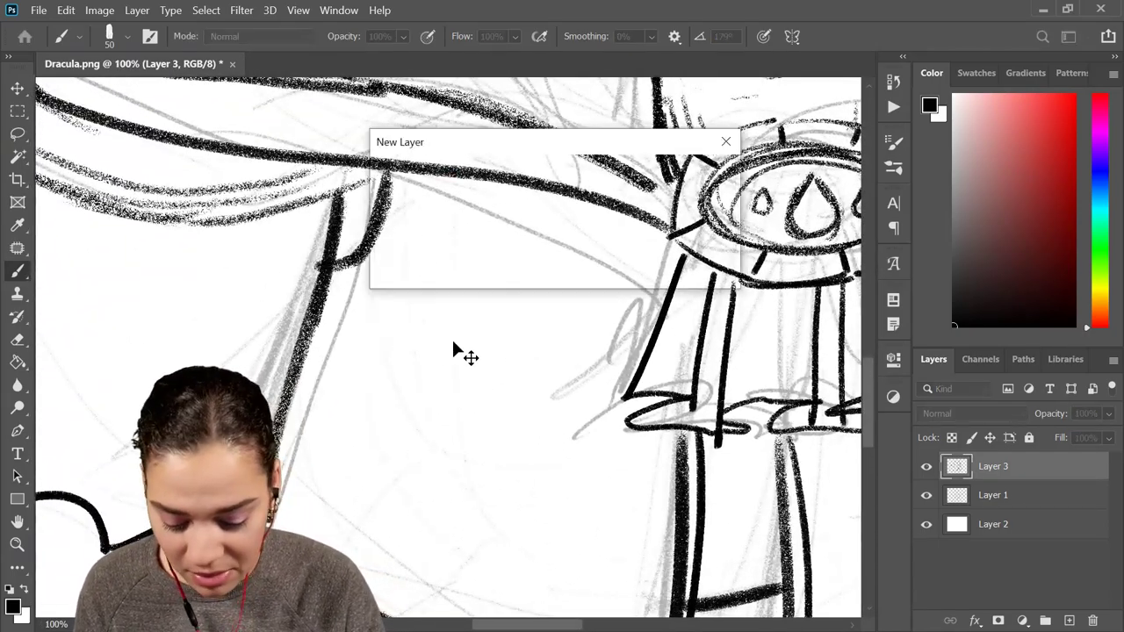
key(Return)
With a size 25 brush, hatch two patches of short parallel strokes beneath the sleeve and armpit of the coat
mouse_move(379, 195)
mouse_down()
mouse_move(417, 169)
mouse_move(434, 174)
mouse_up()
mouse_move(384, 223)
mouse_down()
mouse_move(454, 176)
mouse_move(476, 179)
mouse_up()
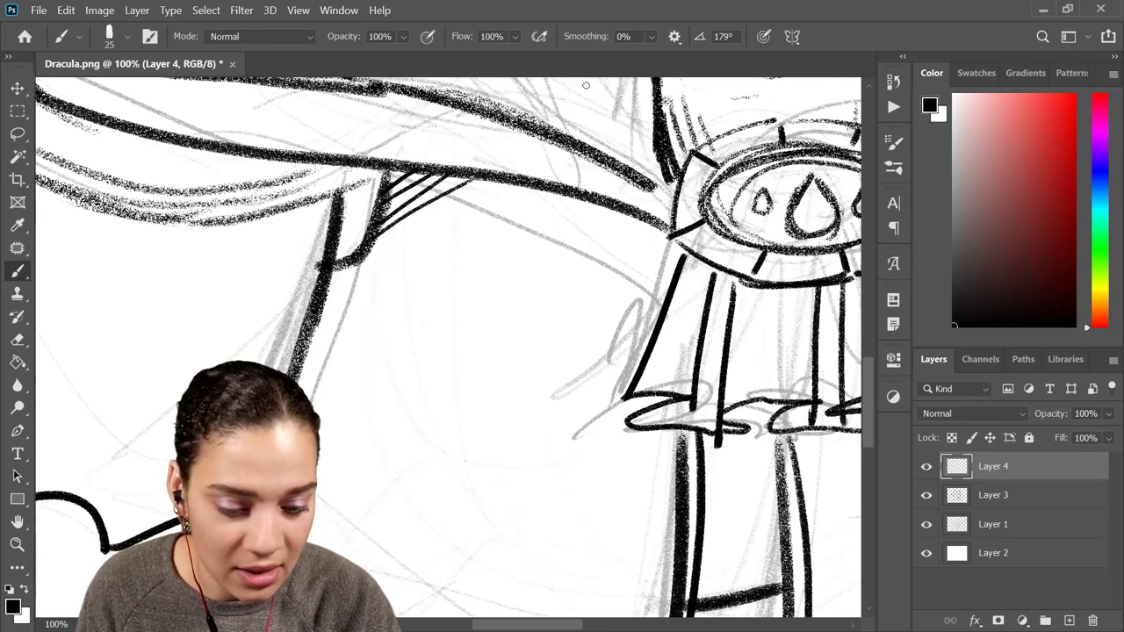
drag(419, 221, 489, 183)
mouse_move(454, 221)
mouse_down()
mouse_move(505, 184)
mouse_move(529, 190)
mouse_up()
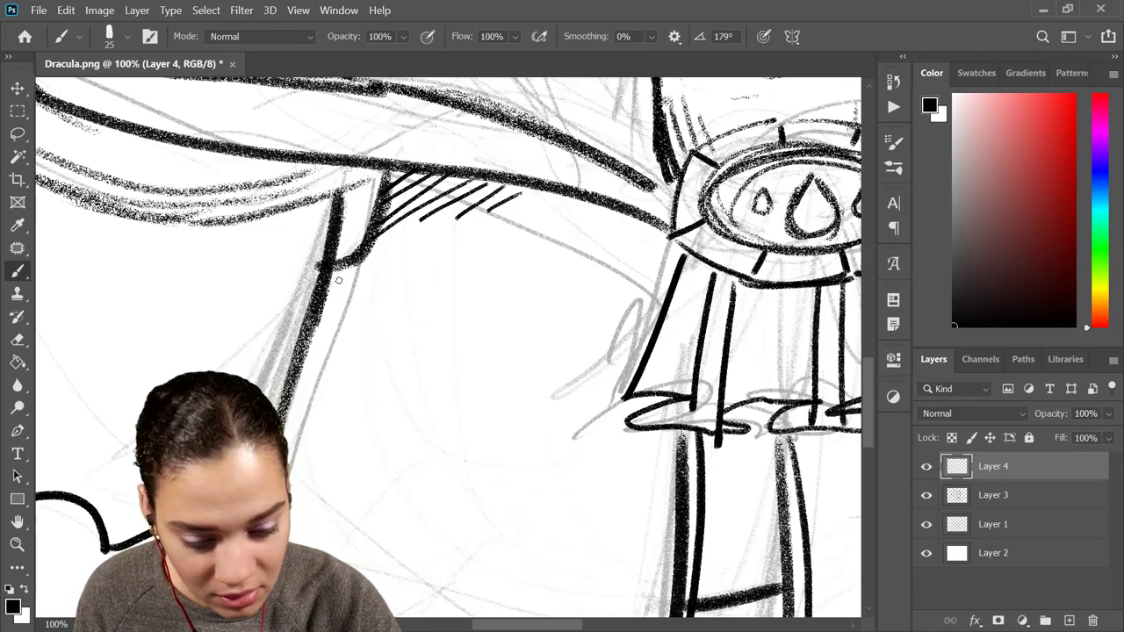
mouse_move(339, 276)
mouse_down()
mouse_move(320, 346)
mouse_move(347, 325)
mouse_up()
mouse_move(382, 247)
mouse_down()
mouse_move(369, 309)
mouse_move(381, 295)
mouse_up()
mouse_move(411, 227)
mouse_down()
mouse_move(395, 286)
mouse_move(474, 240)
mouse_move(603, 276)
mouse_move(602, 313)
mouse_up()
Rotate the view to about 47° and hatch another patch of parallel strokes below the sleeve hatching on the coat
key(r)
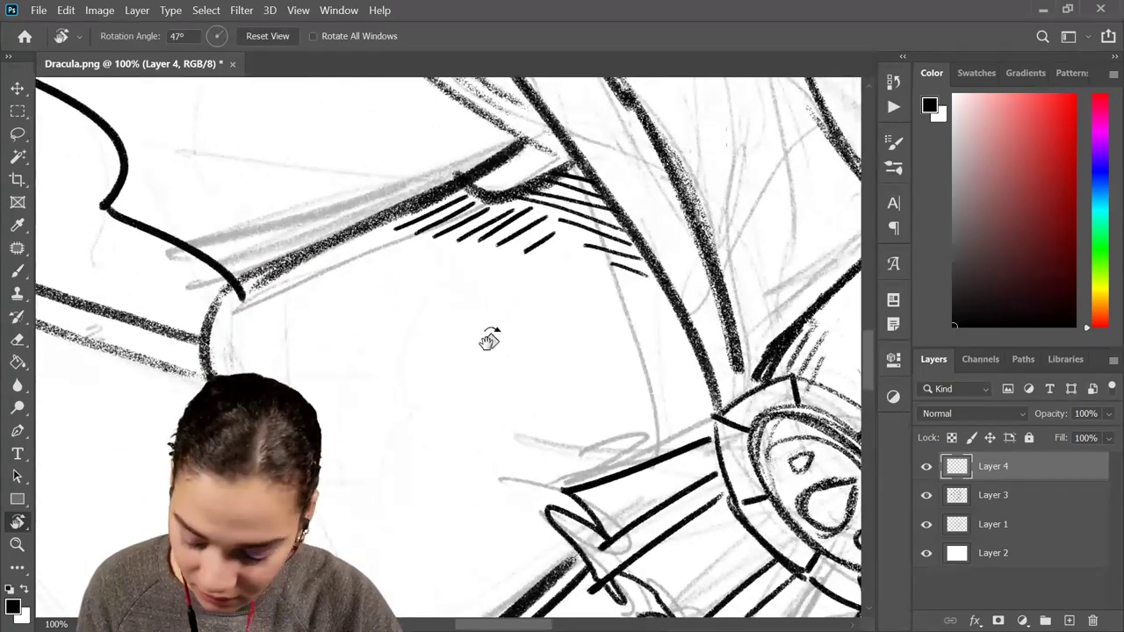
key(b)
mouse_move(545, 254)
mouse_down()
mouse_move(525, 323)
mouse_move(558, 317)
mouse_up()
mouse_move(579, 263)
mouse_down()
mouse_move(569, 320)
mouse_move(587, 322)
mouse_up()
mouse_move(608, 278)
mouse_down()
mouse_move(603, 324)
mouse_move(622, 327)
mouse_up()
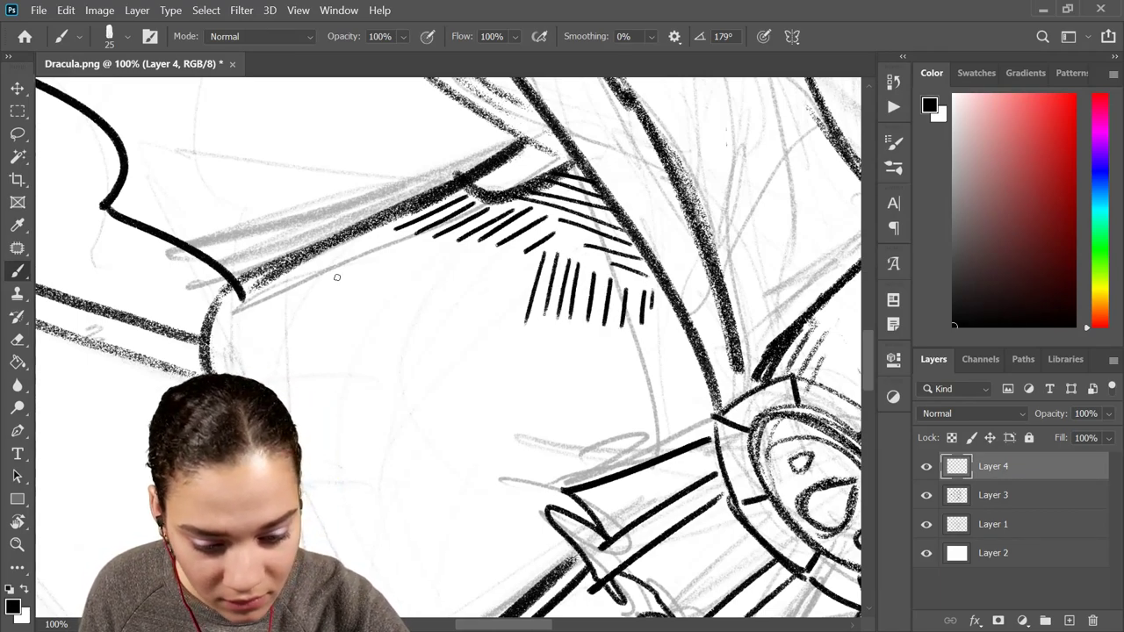
Hatch a row of slanted strokes along the coat's outer side edge, extending inward to meet the existing patches
mouse_move(317, 260)
mouse_down()
mouse_move(340, 302)
mouse_move(354, 296)
mouse_up()
drag(345, 248, 370, 291)
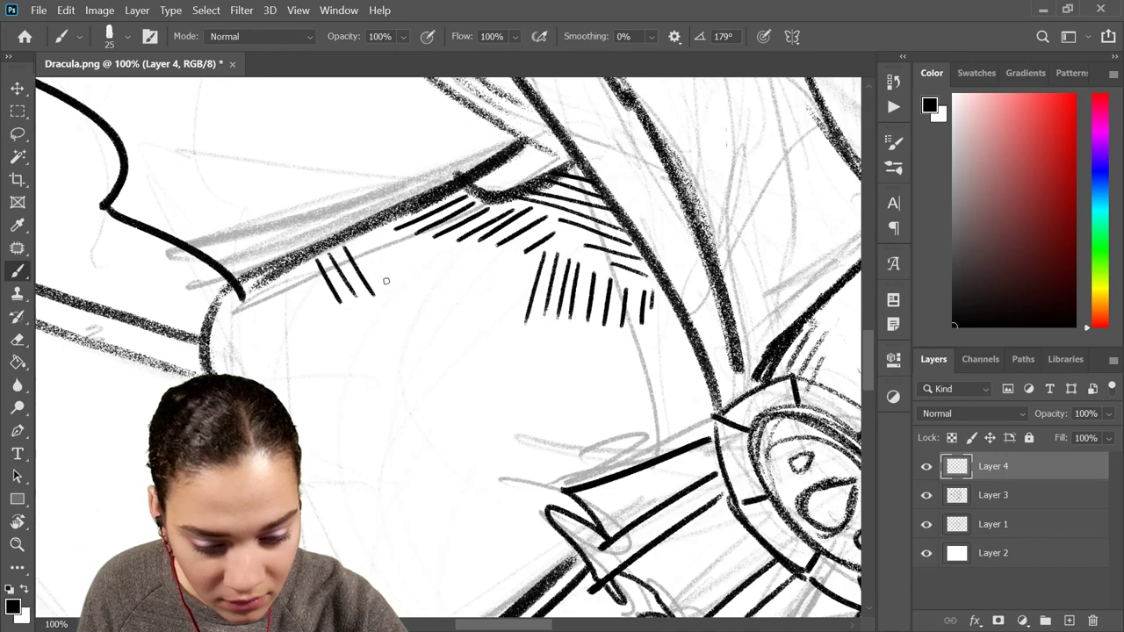
mouse_move(365, 243)
mouse_down()
mouse_move(392, 287)
mouse_move(414, 293)
mouse_up()
mouse_move(403, 246)
mouse_down()
mouse_move(433, 293)
mouse_move(453, 296)
mouse_up()
drag(449, 258, 472, 295)
mouse_move(467, 254)
mouse_down()
mouse_move(492, 291)
mouse_move(509, 295)
mouse_up()
drag(499, 247, 523, 288)
drag(519, 258, 534, 284)
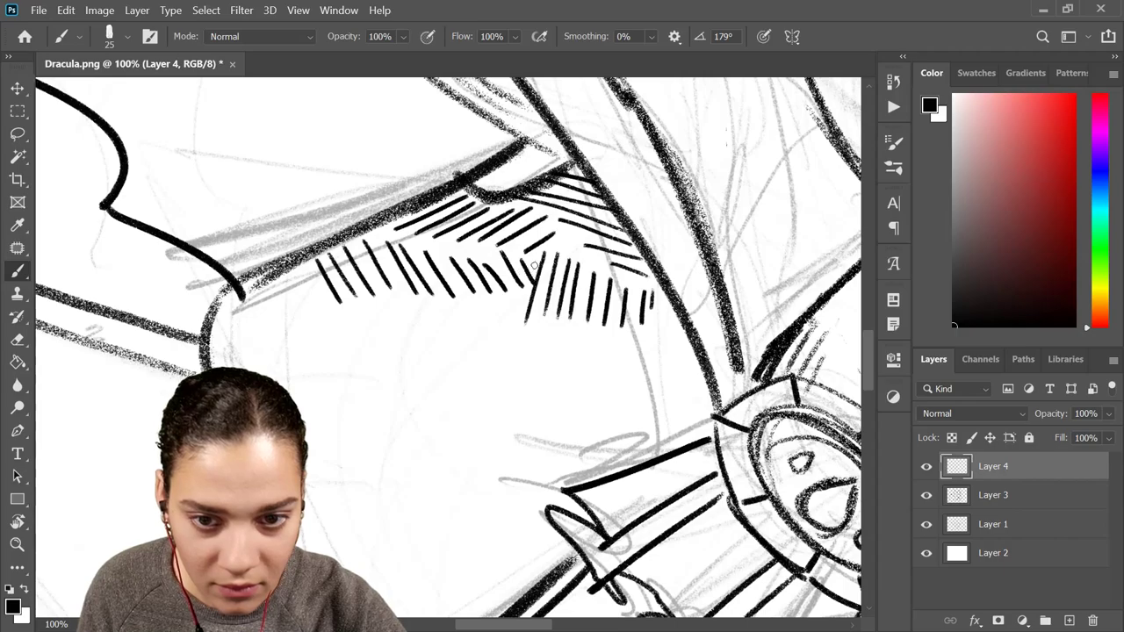
Straighten the rotated canvas and delete Layer 4 with its trial hatching
key(r)
drag(765, 411, 639, 165)
key(ctrl+minus)
key(ctrl+minus)
key(ctrl+minus)
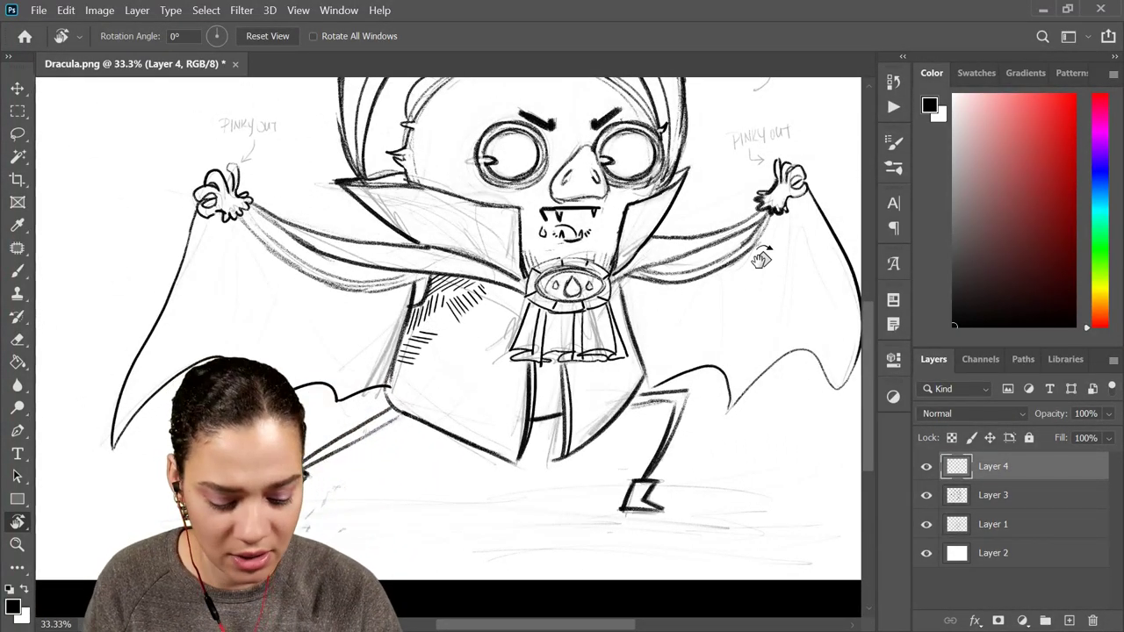
key(Delete)
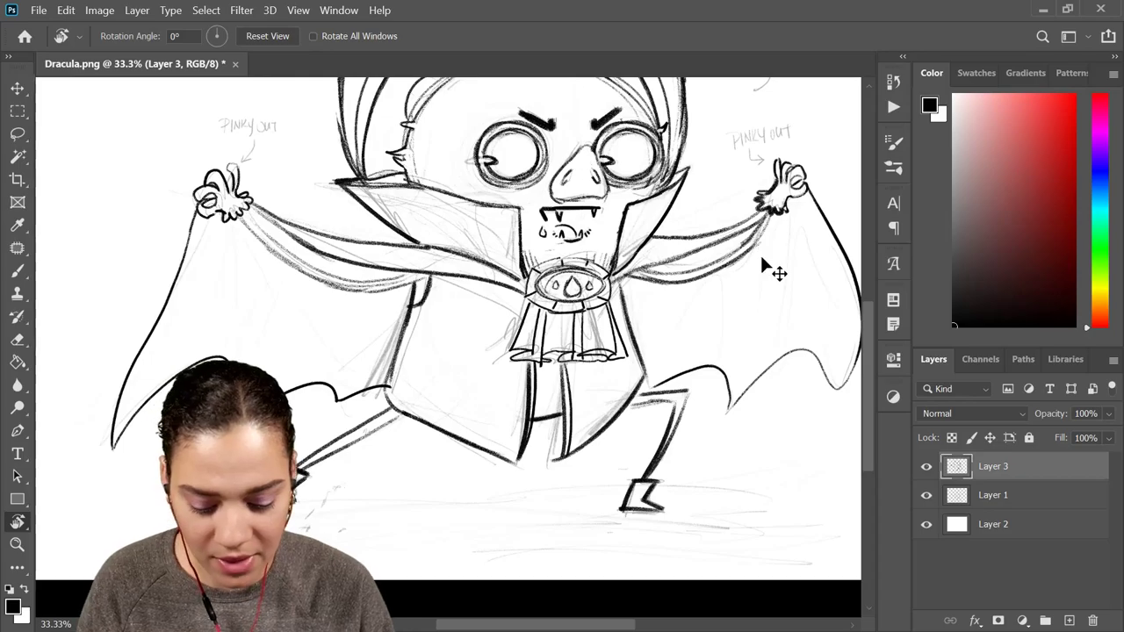
On Layer 3, hatch diagonal strokes with a size 60 brush in the torso's upper-left corner, just under the cape
key(ctrl+plus)
key(ctrl+plus)
key(ctrl+plus)
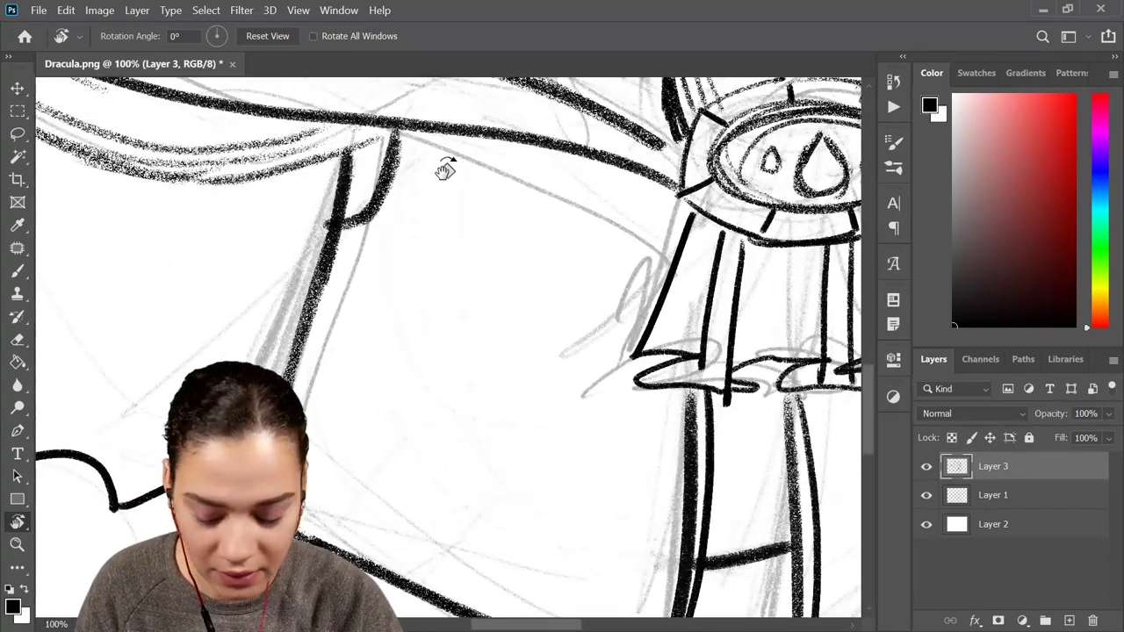
key(b)
key(bracketright)
key(bracketright)
key(bracketright)
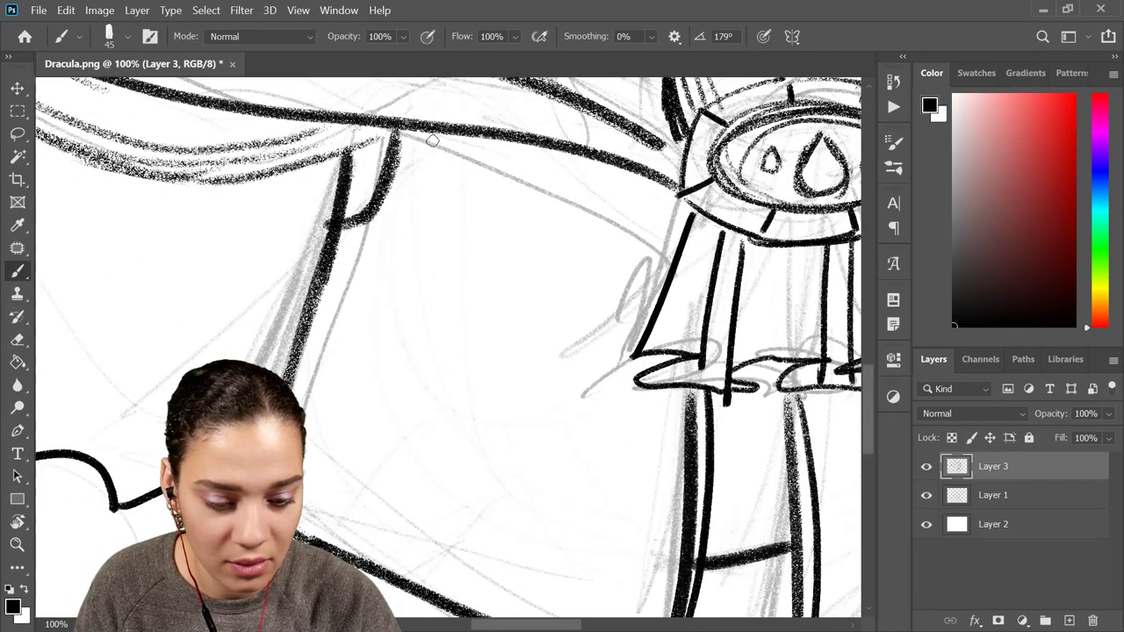
mouse_move(430, 131)
mouse_down()
mouse_move(393, 156)
mouse_move(390, 184)
mouse_up()
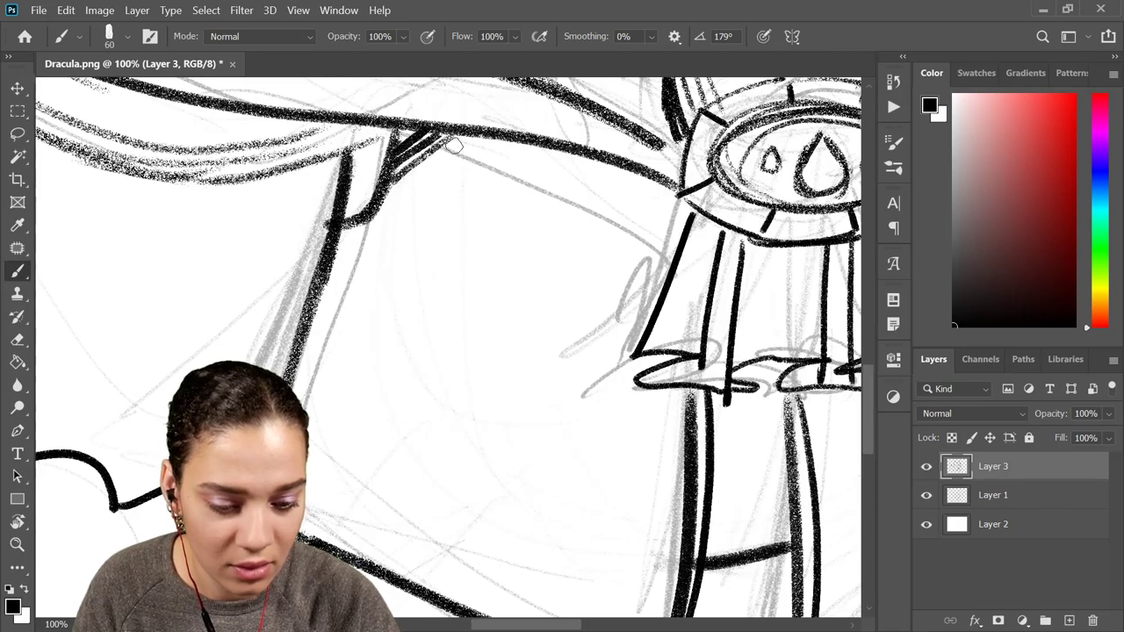
drag(469, 141, 390, 197)
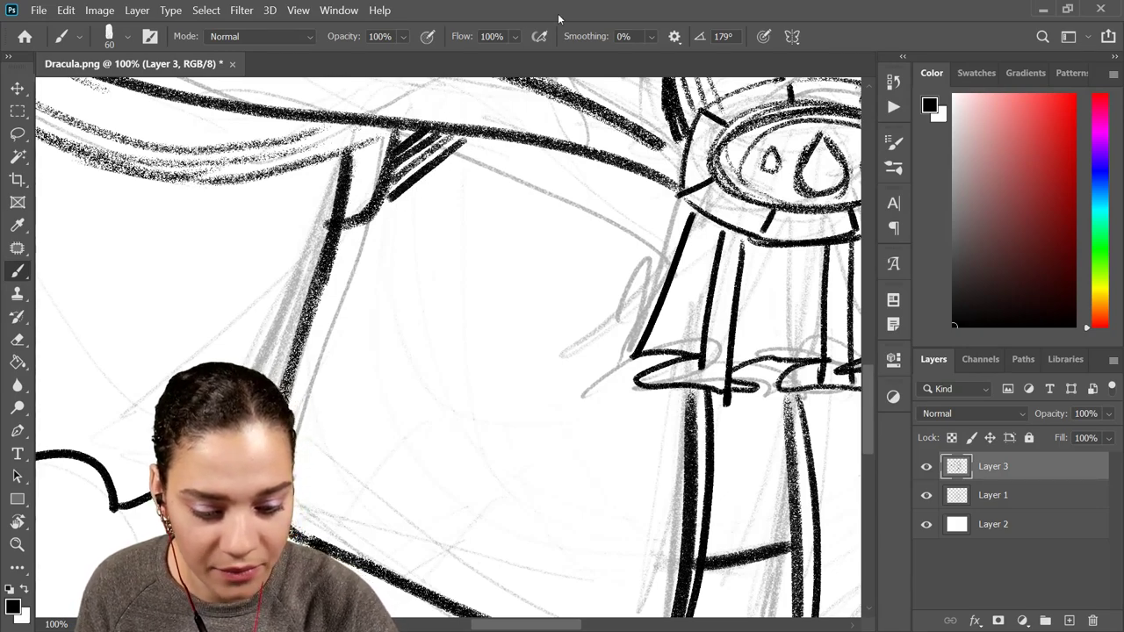
Hatch a row of short strokes at right angles to the first patch, from the armpit curve up toward the cape
mouse_move(343, 225)
mouse_down()
mouse_move(363, 269)
mouse_move(395, 260)
mouse_up()
mouse_move(381, 210)
mouse_down()
mouse_move(412, 248)
mouse_move(426, 239)
mouse_up()
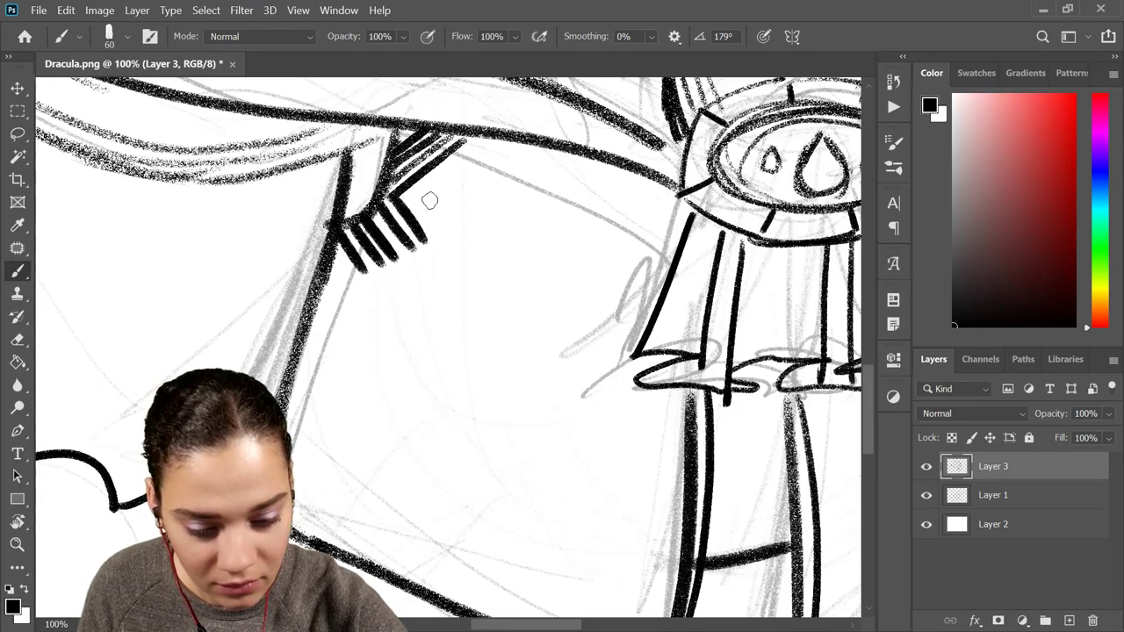
mouse_move(406, 186)
mouse_down()
mouse_move(443, 230)
mouse_move(450, 220)
mouse_up()
drag(431, 167, 458, 210)
drag(443, 163, 470, 199)
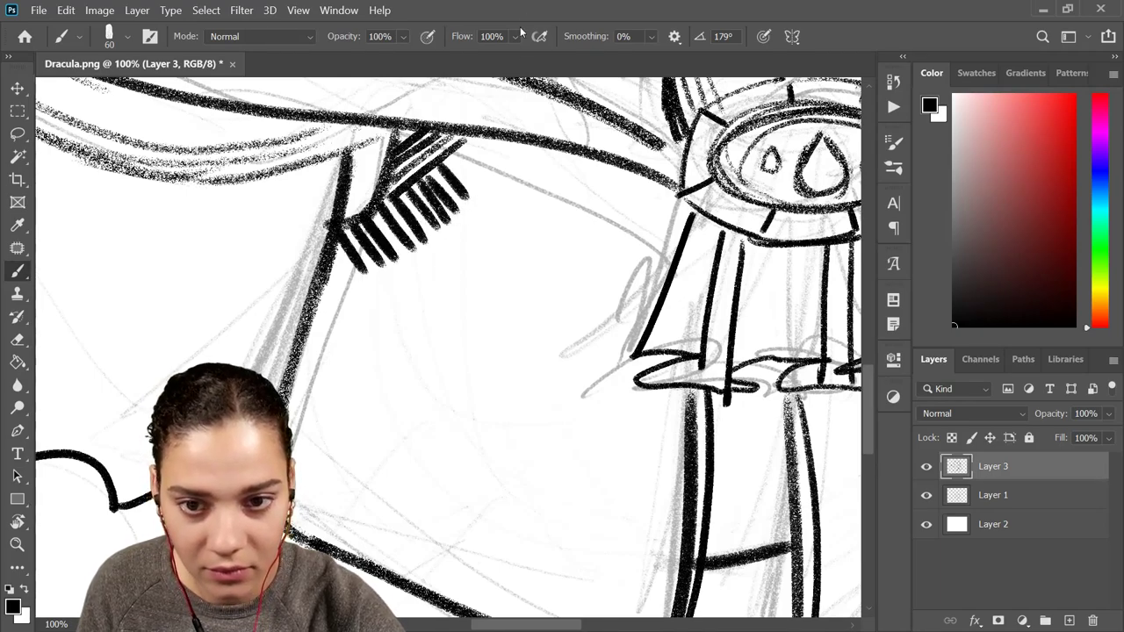
Continue the shading with short near-vertical strokes along the underside of the cape toward the brooch
drag(458, 151, 461, 180)
mouse_move(474, 139)
mouse_down()
mouse_move(472, 184)
mouse_move(496, 186)
mouse_up()
mouse_move(509, 140)
mouse_down()
mouse_move(508, 186)
mouse_move(519, 186)
mouse_up()
mouse_move(530, 145)
mouse_down()
mouse_move(529, 184)
mouse_move(541, 187)
mouse_up()
mouse_move(556, 147)
mouse_down()
mouse_move(555, 188)
mouse_move(578, 183)
mouse_up()
Hatch near-horizontal strokes down the torso's left edge, shortening them toward the hip
drag(326, 249, 393, 284)
drag(318, 289, 381, 298)
mouse_move(316, 309)
mouse_down()
mouse_move(375, 309)
mouse_move(369, 320)
mouse_up()
mouse_move(312, 331)
mouse_down()
mouse_move(352, 331)
mouse_move(334, 345)
mouse_up()
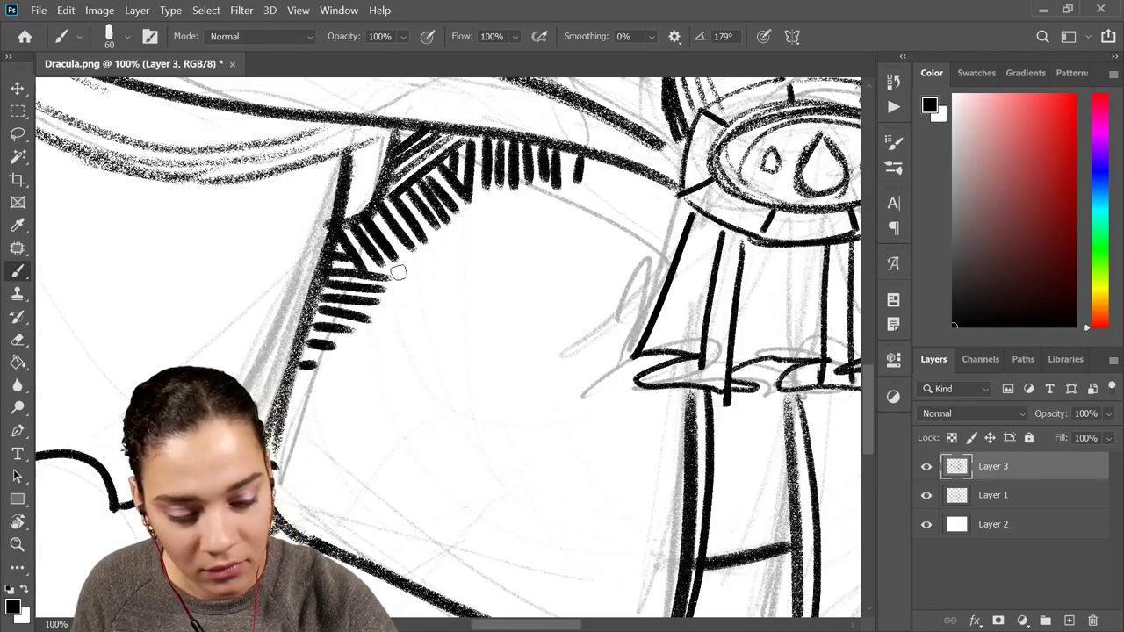
drag(402, 267, 381, 310)
drag(413, 262, 400, 309)
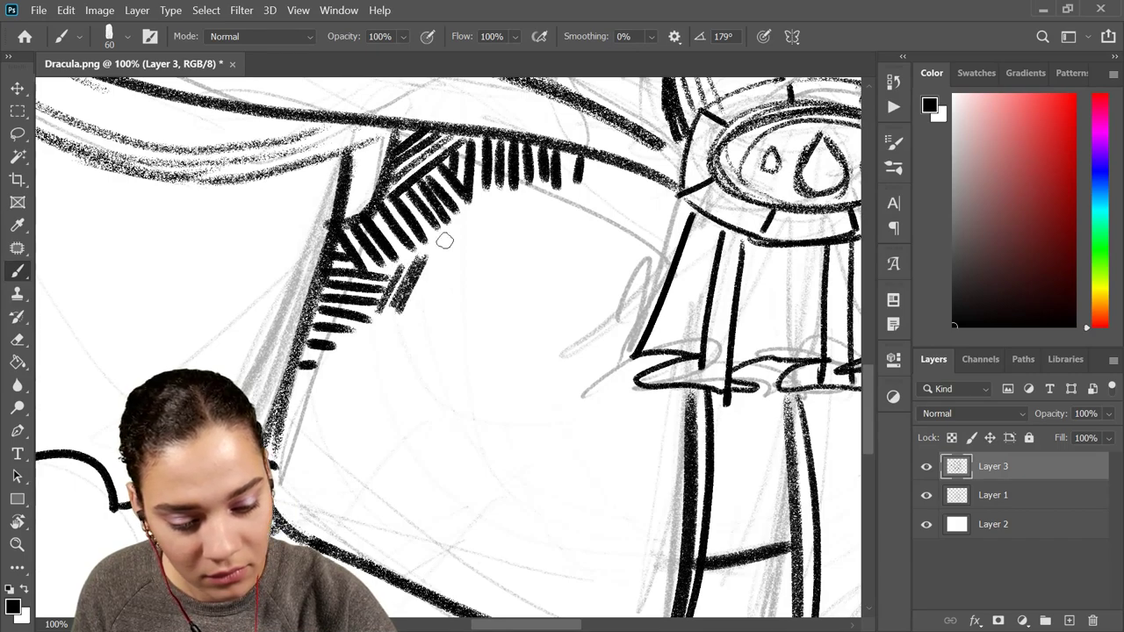
drag(444, 247, 422, 290)
drag(453, 246, 437, 287)
key(ctrl+z)
key(ctrl+z)
key(ctrl+z)
key(ctrl+z)
key(ctrl+z)
key(ctrl+z)
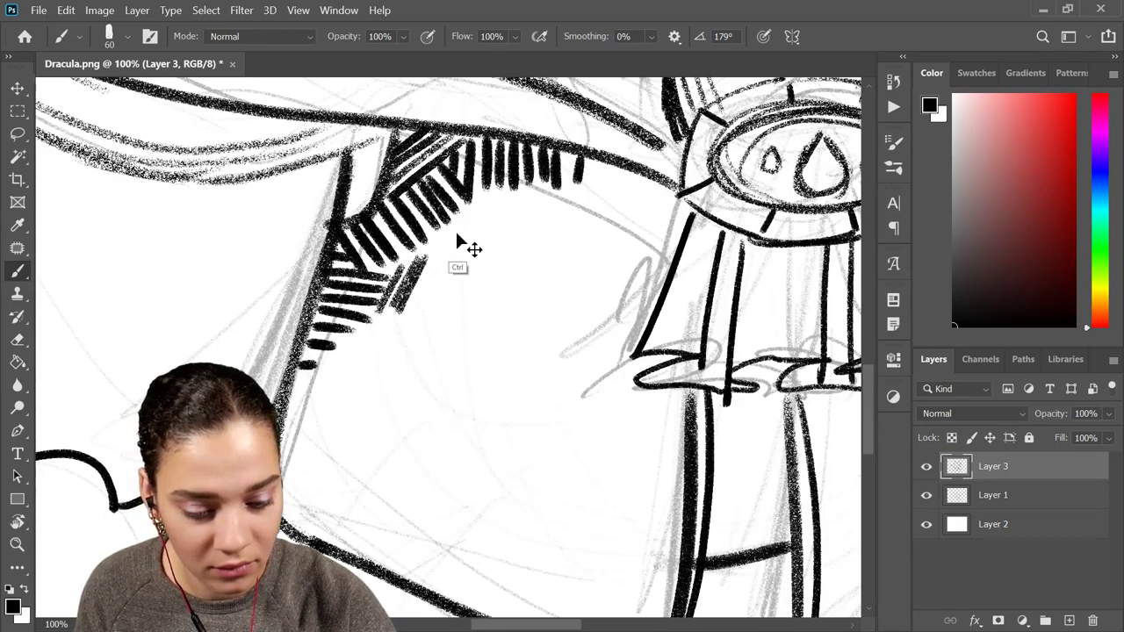
Add an outer row of slanted strokes below the existing torso hatching, ending in shorter horizontal strokes under the cape
drag(413, 262, 393, 299)
drag(444, 239, 405, 292)
drag(456, 230, 430, 275)
drag(479, 217, 457, 260)
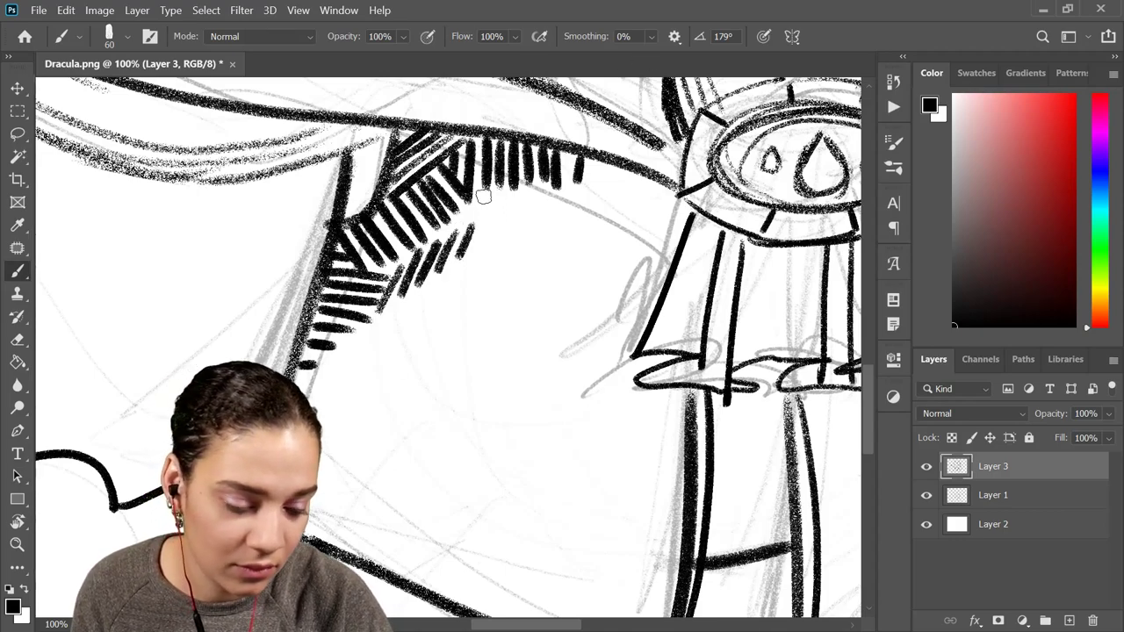
mouse_move(484, 199)
mouse_down()
mouse_move(553, 200)
mouse_move(544, 211)
mouse_up()
mouse_move(478, 223)
mouse_down()
mouse_move(536, 223)
mouse_move(500, 251)
mouse_up()
click(474, 260)
Hatch short slanted strokes under the cape up to the brooch and extend the shading down the torso's left edge
mouse_move(461, 325)
mouse_down()
mouse_move(504, 271)
mouse_move(670, 176)
mouse_move(540, 272)
mouse_up()
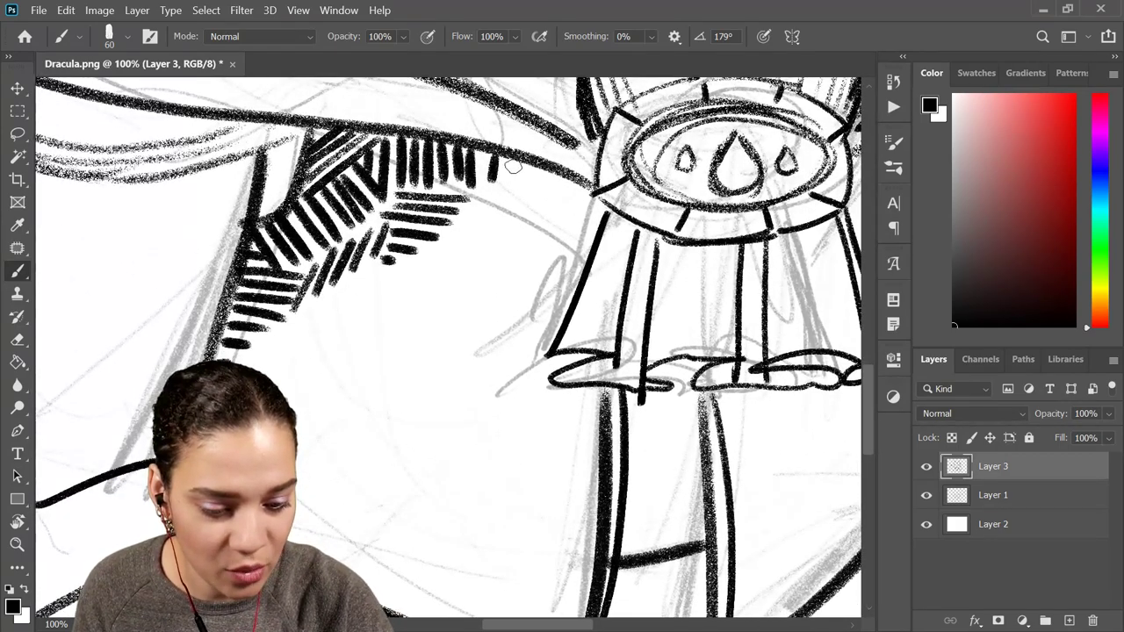
mouse_move(524, 167)
mouse_down()
mouse_move(490, 191)
mouse_move(509, 193)
mouse_up()
key(ctrl+z)
drag(545, 181, 538, 195)
mouse_move(423, 343)
mouse_down()
mouse_move(541, 251)
mouse_move(442, 346)
mouse_up()
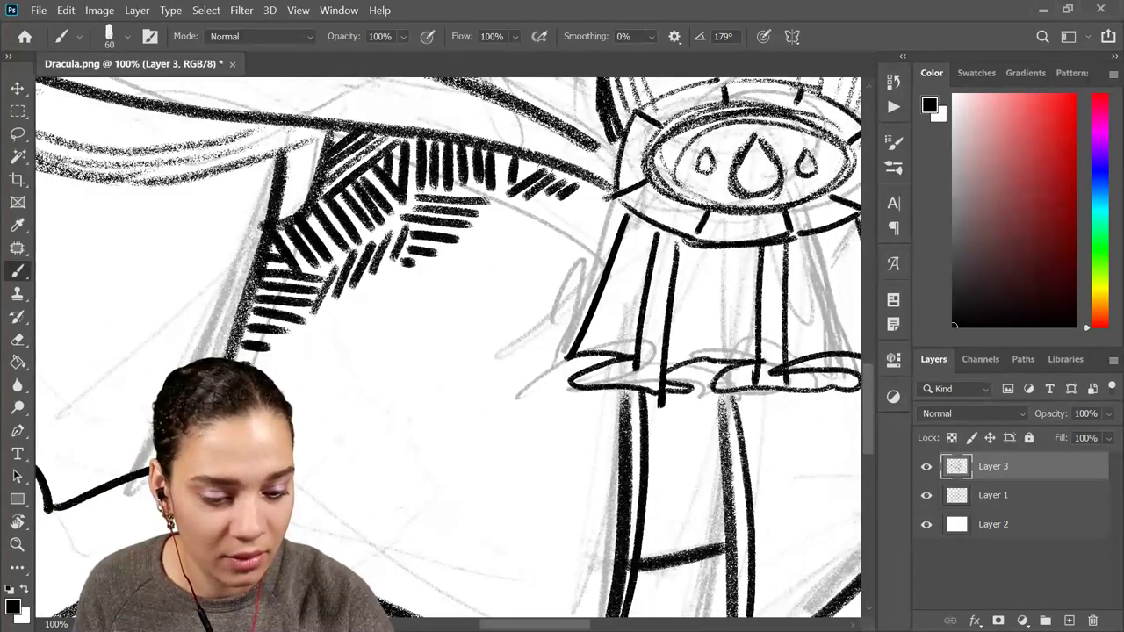
drag(542, 160, 524, 172)
drag(407, 354, 513, 238)
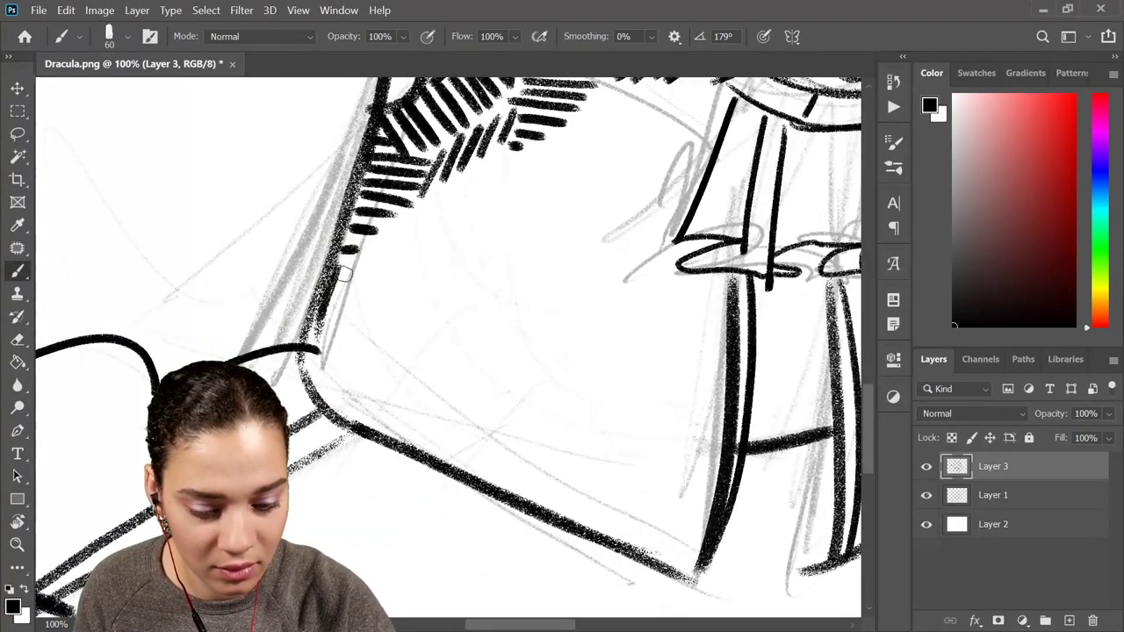
Hatch the torso's right edge from the brooch down to the raised leg, and shade the lower-left corner to match
key(ctrl+minus)
key(ctrl+minus)
key(ctrl+minus)
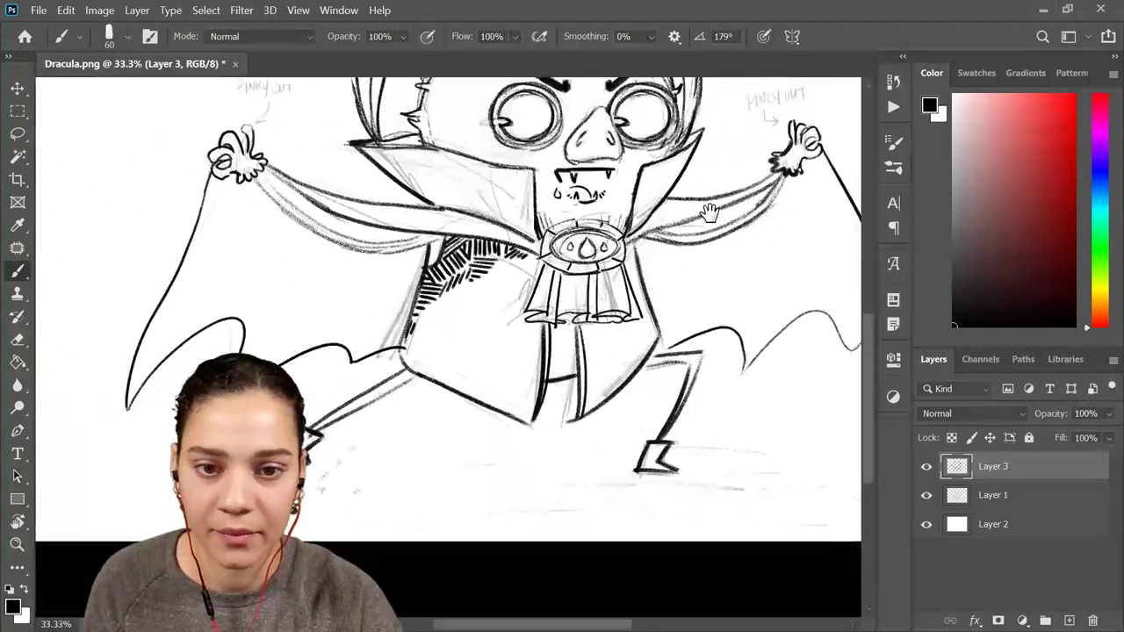
mouse_move(710, 209)
mouse_down()
mouse_move(642, 279)
mouse_move(707, 216)
mouse_up()
key(ctrl+plus)
key(ctrl+plus)
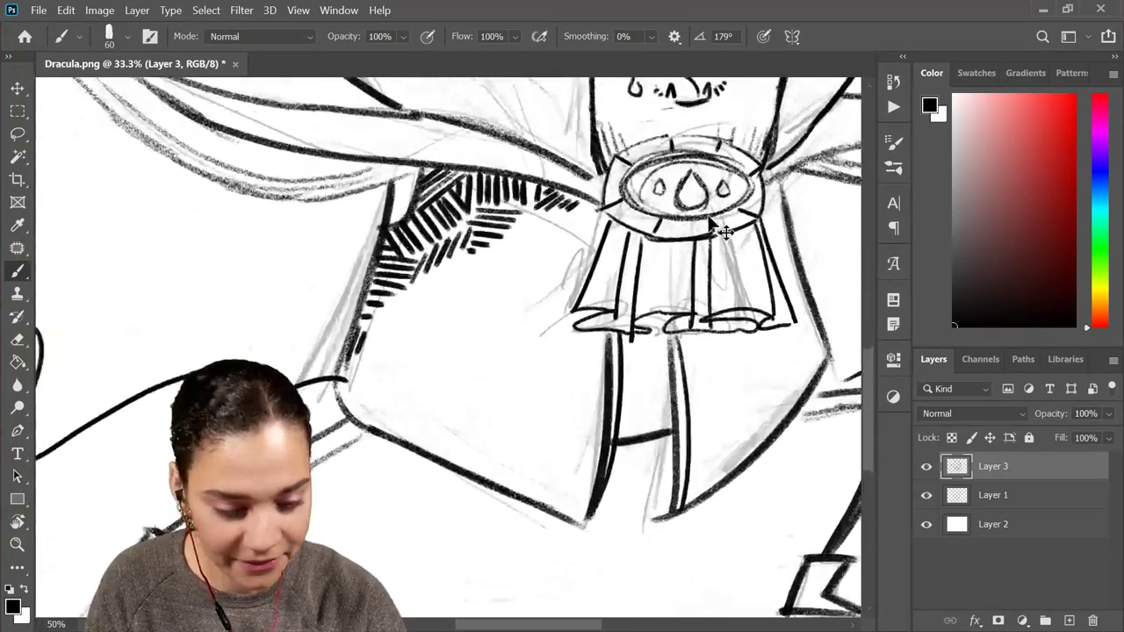
drag(762, 242, 451, 348)
mouse_move(470, 282)
mouse_down()
mouse_move(497, 342)
mouse_move(469, 344)
mouse_move(502, 409)
mouse_move(713, 318)
mouse_up()
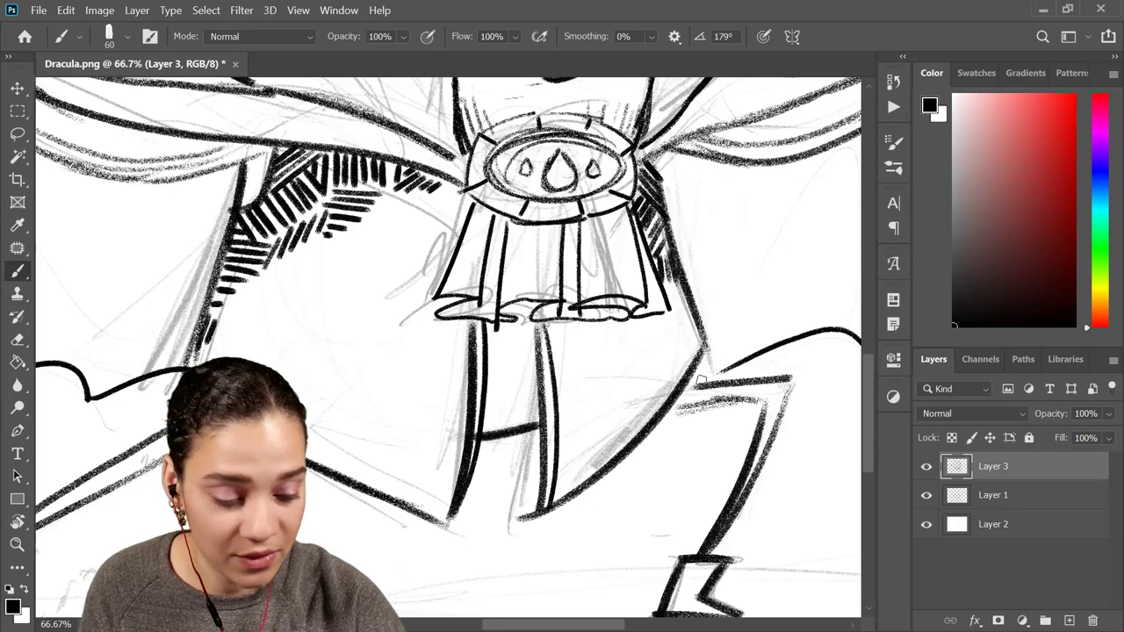
mouse_move(688, 318)
mouse_down()
mouse_move(703, 363)
mouse_move(697, 344)
mouse_up()
mouse_move(670, 284)
mouse_down()
mouse_move(733, 431)
mouse_move(750, 273)
mouse_move(790, 279)
mouse_up()
drag(705, 314, 713, 337)
drag(696, 323, 697, 353)
drag(686, 346, 692, 361)
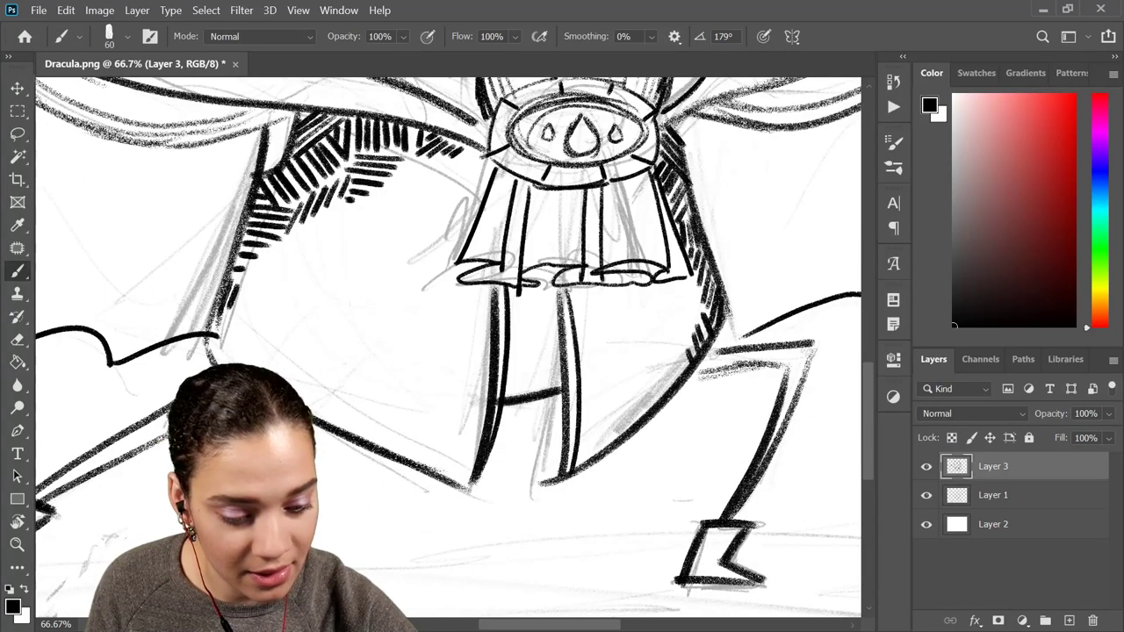
mouse_move(778, 204)
mouse_down()
mouse_move(755, 281)
mouse_move(804, 209)
mouse_up()
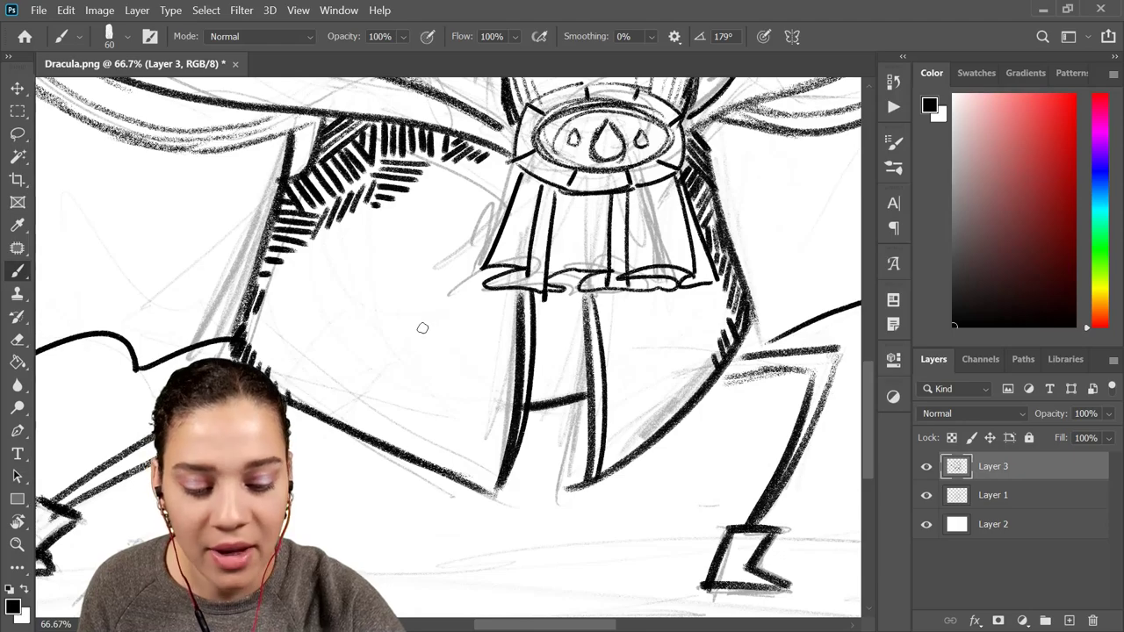
Thicken both vertical lines of the coat opening below the jabot into solid black bands
key(ctrl+minus)
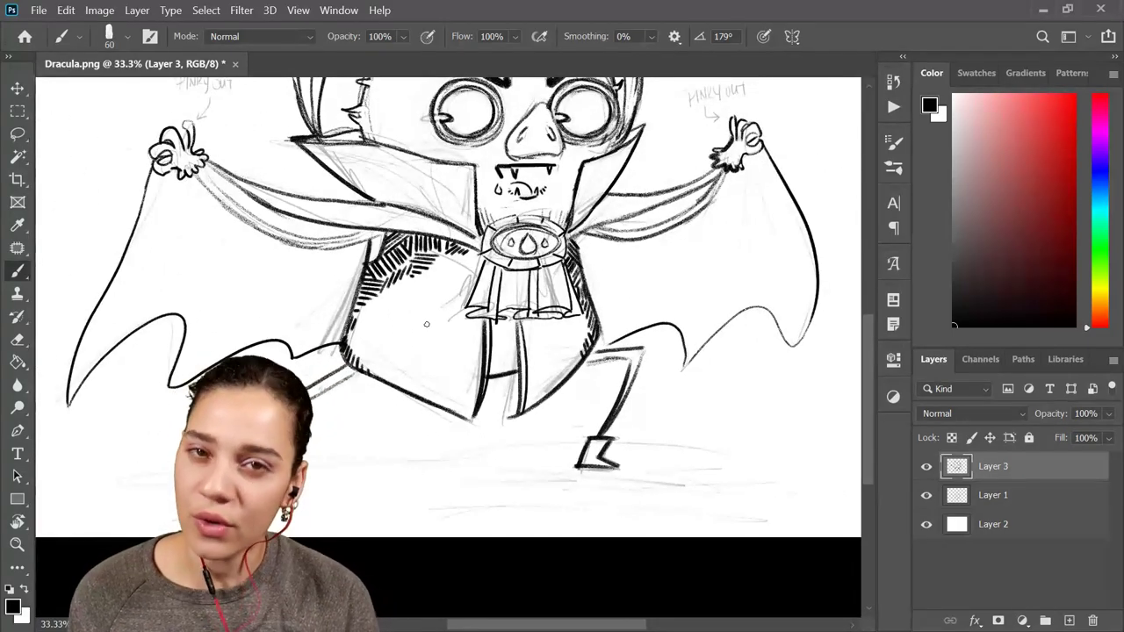
mouse_move(499, 405)
mouse_down()
mouse_move(593, 327)
mouse_move(618, 352)
mouse_up()
key(ctrl+plus)
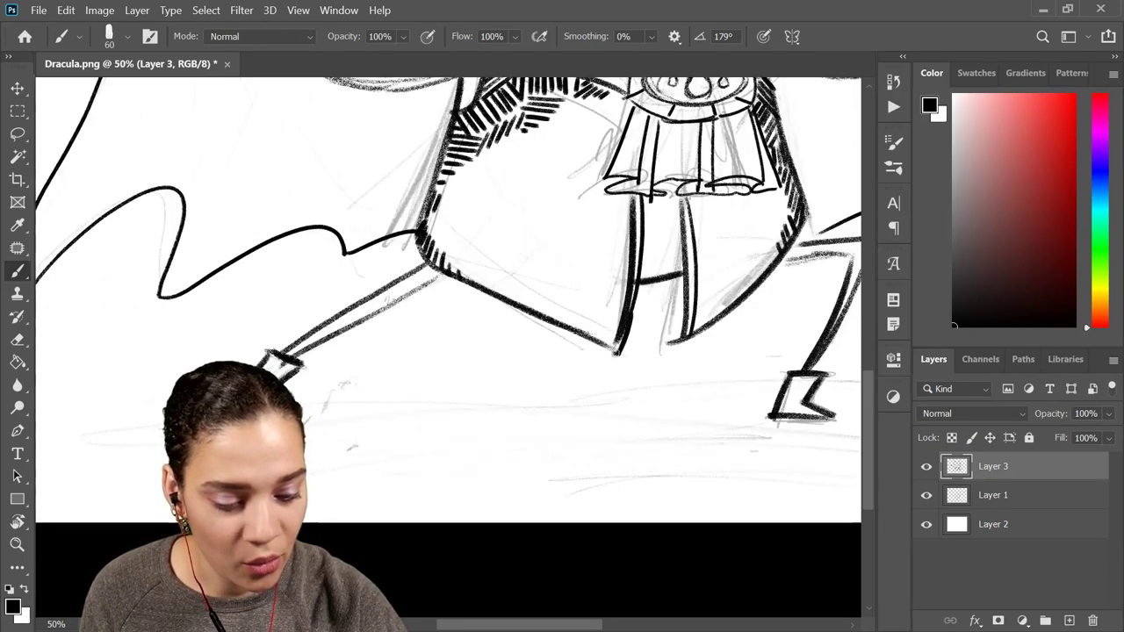
drag(625, 313, 614, 352)
drag(639, 263, 633, 321)
drag(640, 195, 630, 294)
drag(683, 197, 691, 304)
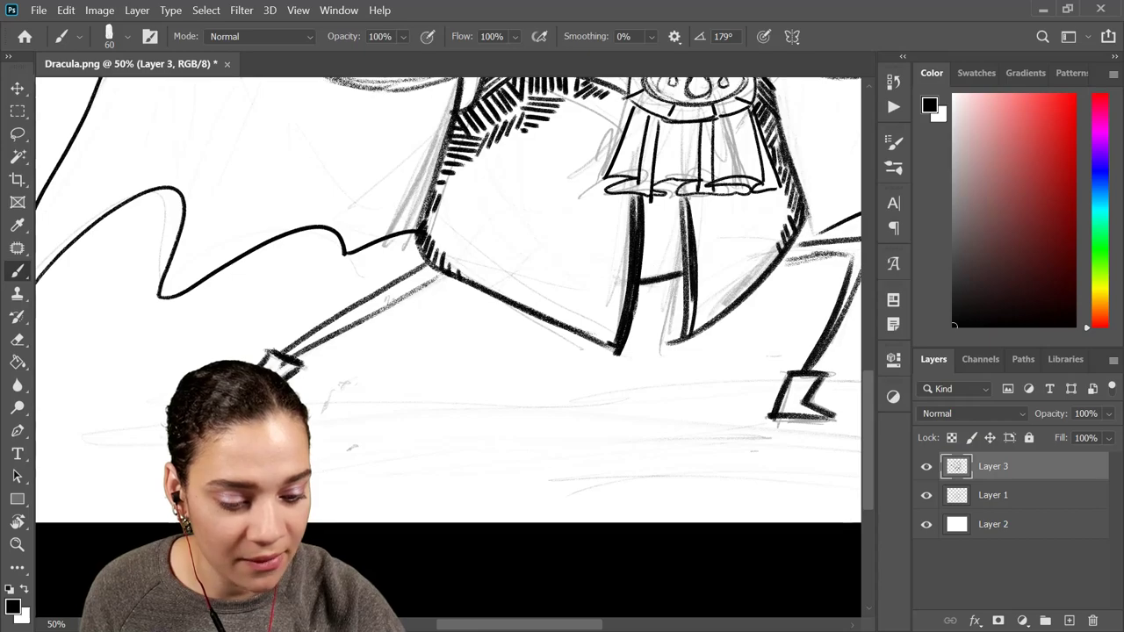
drag(686, 223, 691, 328)
drag(688, 279, 692, 340)
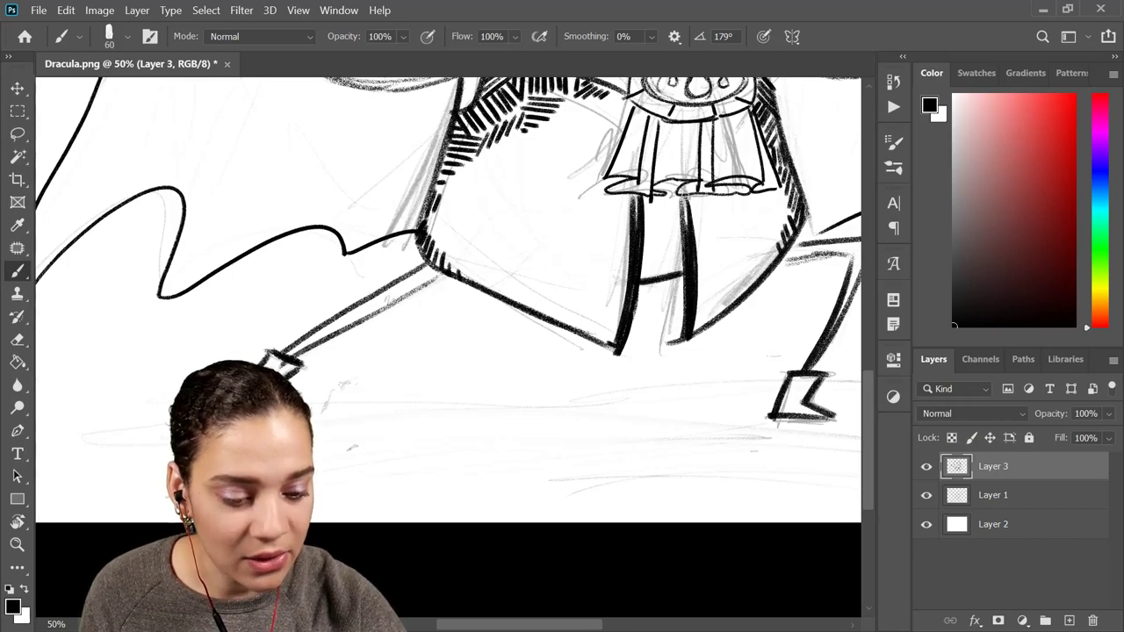
drag(684, 195, 697, 265)
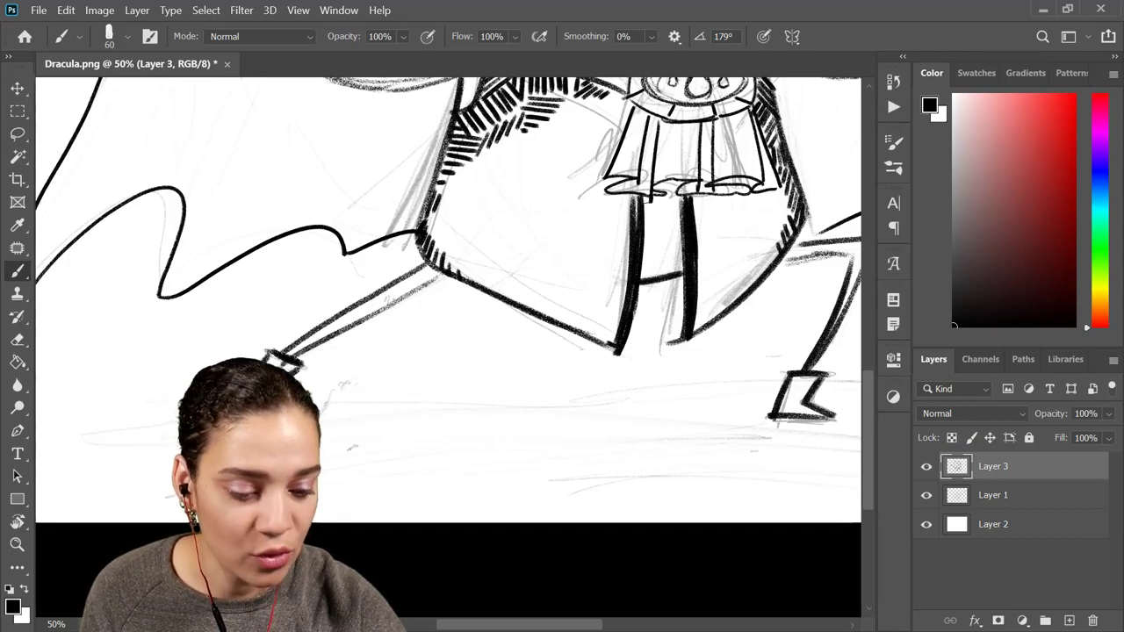
Merge Layer 3 down into Layer 1 and erase the stray line ends at the bottom of the coat opening
mouse_move(644, 195)
mouse_down()
mouse_move(634, 290)
mouse_move(697, 321)
mouse_move(667, 371)
mouse_up()
key(ctrl+e)
drag(673, 317, 669, 368)
key(e)
mouse_move(671, 316)
mouse_down()
mouse_move(667, 364)
mouse_move(669, 339)
mouse_up()
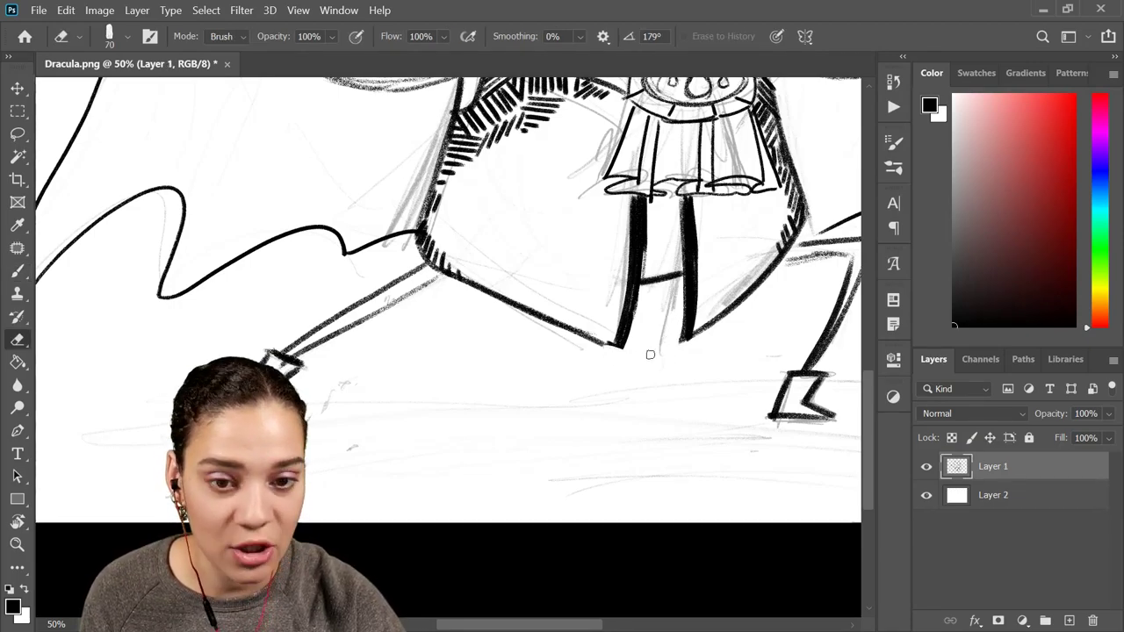
Trim the outer side of the coat opening's left band with the Eraser and repaint its inner side with the brush
mouse_move(752, 330)
mouse_down()
mouse_move(723, 446)
mouse_move(710, 443)
mouse_move(715, 431)
mouse_up()
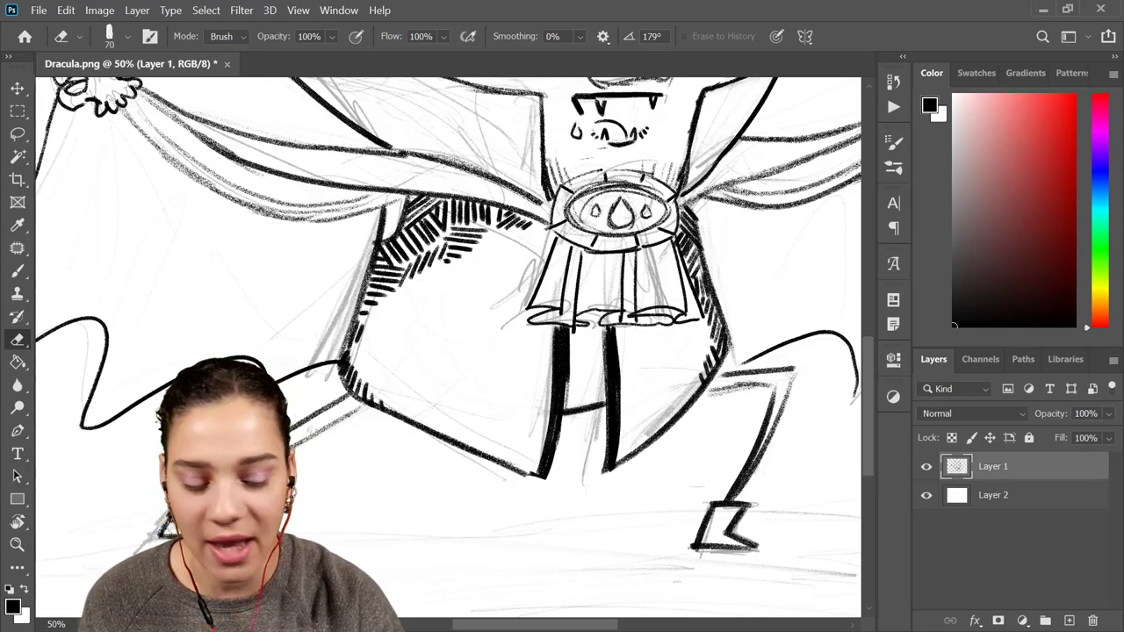
drag(556, 334, 553, 422)
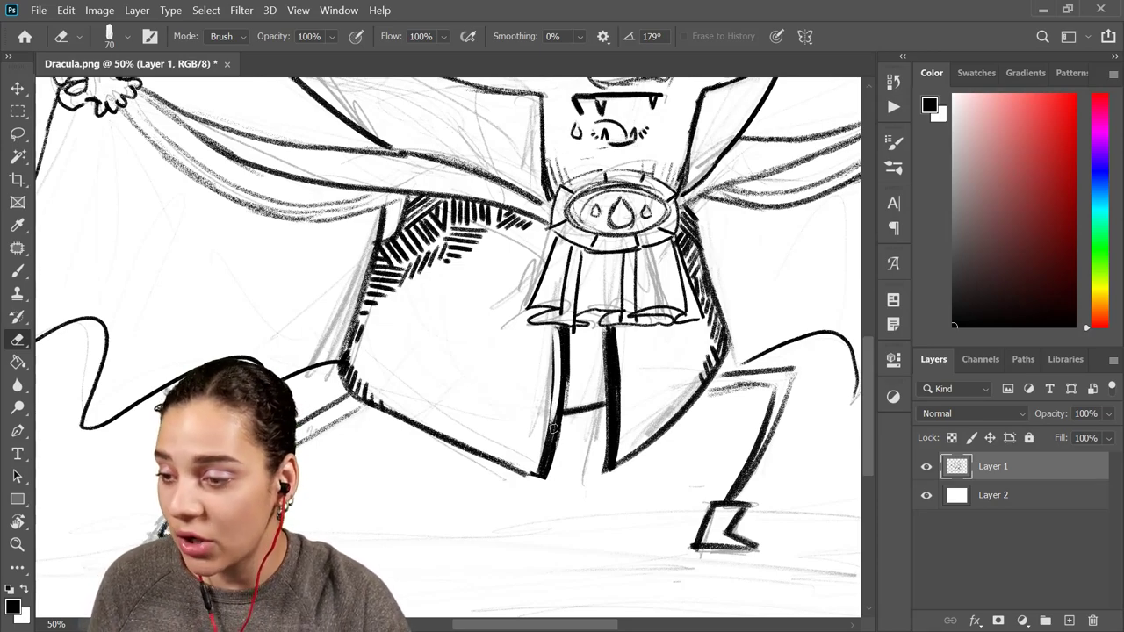
key(ctrl+z)
drag(555, 339, 549, 421)
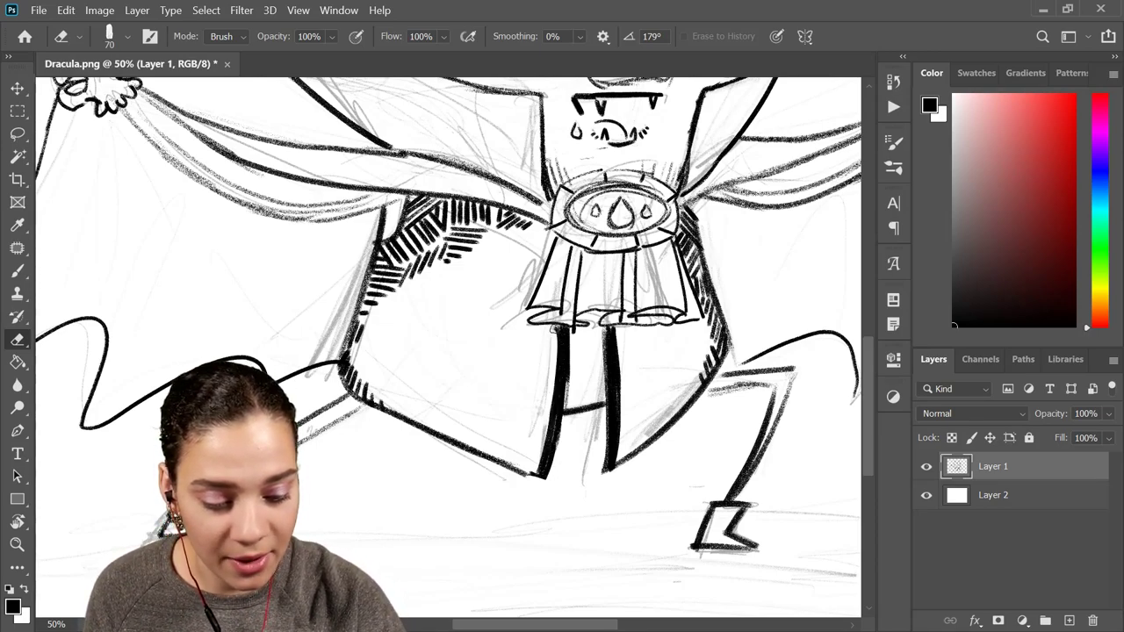
drag(554, 329, 546, 450)
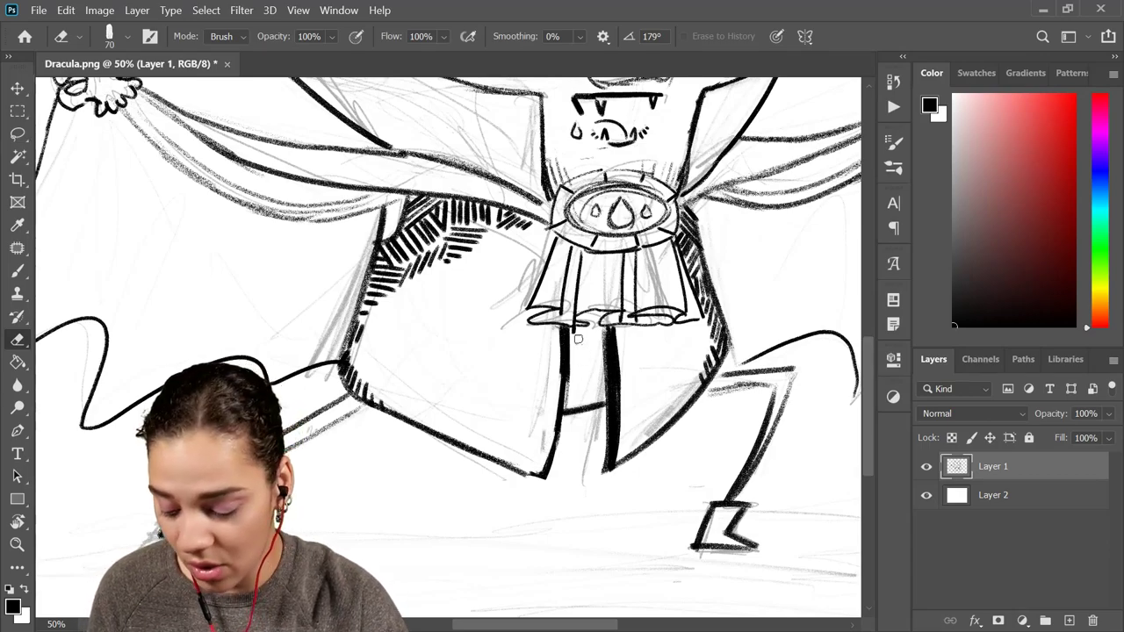
key(b)
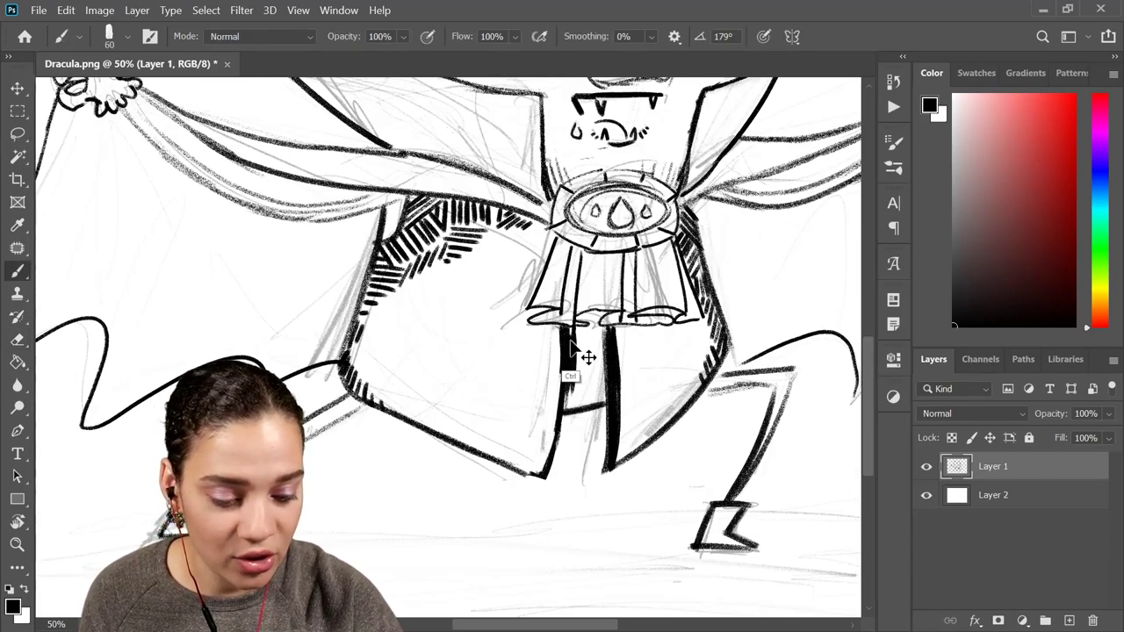
mouse_move(571, 332)
mouse_down()
mouse_move(570, 398)
mouse_move(546, 474)
mouse_up()
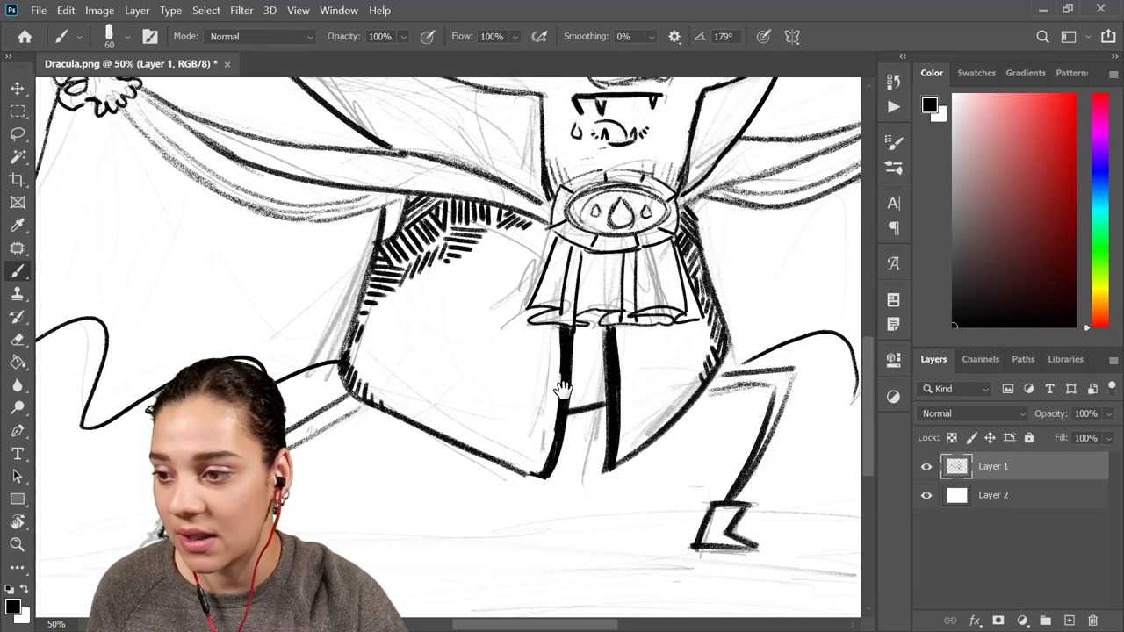
Fill the small shape where the left arm's cape meets the torso with solid black
drag(562, 389, 600, 391)
key(ctrl+minus)
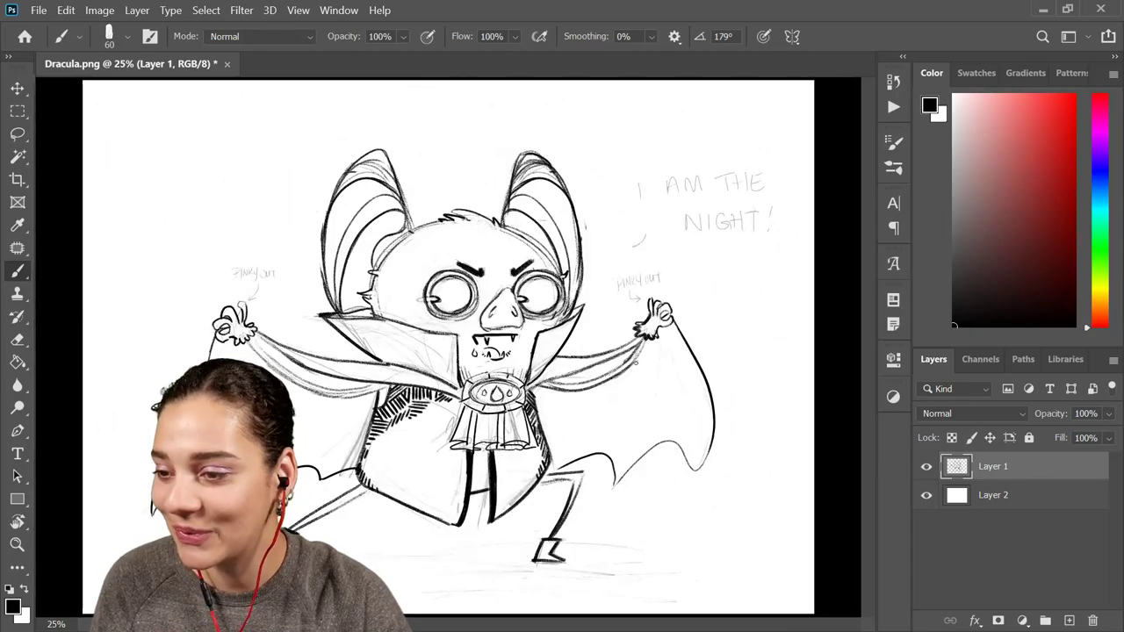
key(ctrl+plus)
drag(541, 408, 666, 317)
key(ctrl+plus)
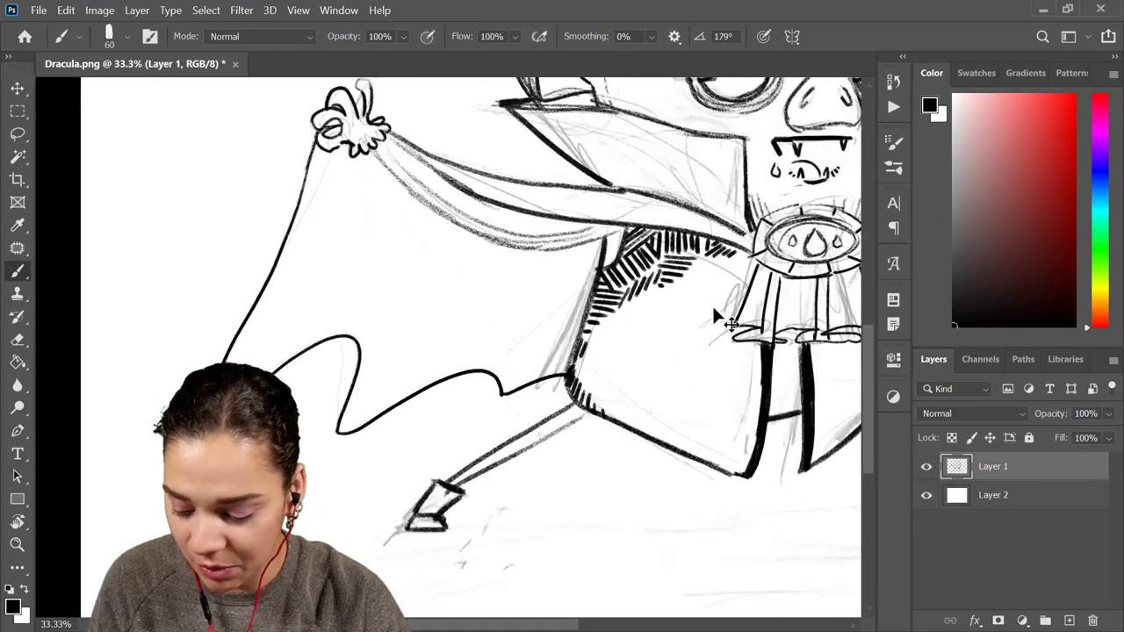
key(ctrl+plus)
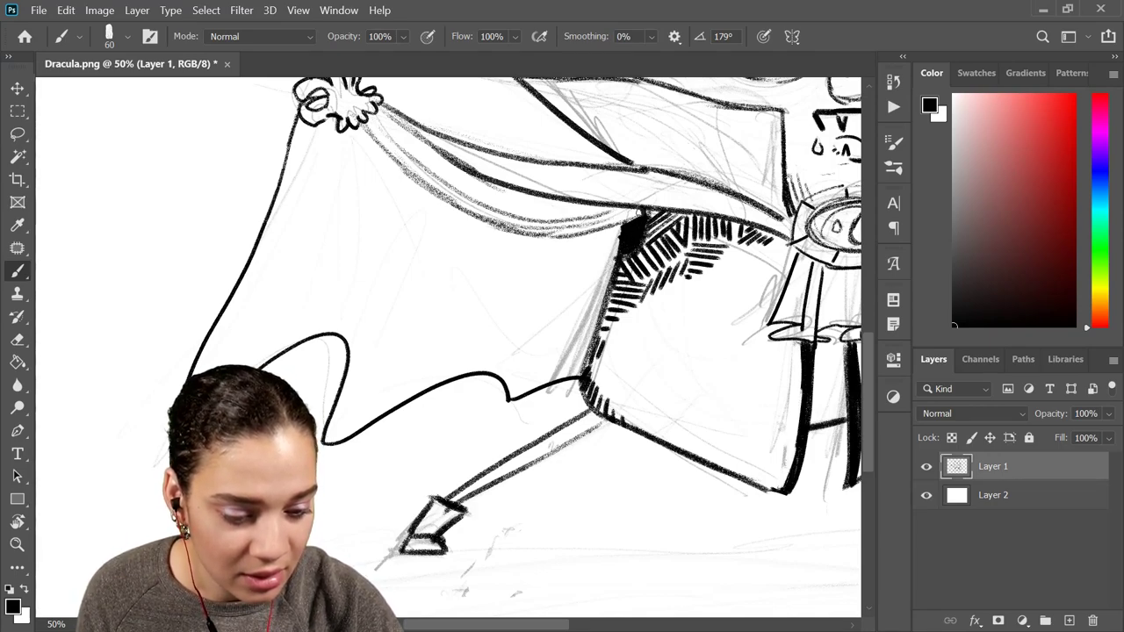
Hatch the narrow band along the underside of the left arm with short strokes from the torso out to the hand
mouse_move(625, 207)
mouse_down()
mouse_move(631, 221)
mouse_move(583, 234)
mouse_up()
drag(581, 216, 570, 237)
drag(572, 218, 561, 237)
mouse_move(561, 220)
mouse_down()
mouse_move(556, 237)
mouse_move(526, 235)
mouse_up()
mouse_move(527, 219)
mouse_down()
mouse_move(522, 235)
mouse_move(486, 223)
mouse_up()
mouse_move(512, 222)
mouse_down()
mouse_move(504, 261)
mouse_move(519, 243)
mouse_move(543, 268)
mouse_up()
key(ctrl+plus)
mouse_move(474, 265)
mouse_down()
mouse_move(413, 243)
mouse_move(414, 230)
mouse_move(377, 229)
mouse_up()
mouse_move(376, 209)
mouse_down()
mouse_move(359, 189)
mouse_move(342, 188)
mouse_move(342, 169)
mouse_move(314, 167)
mouse_up()
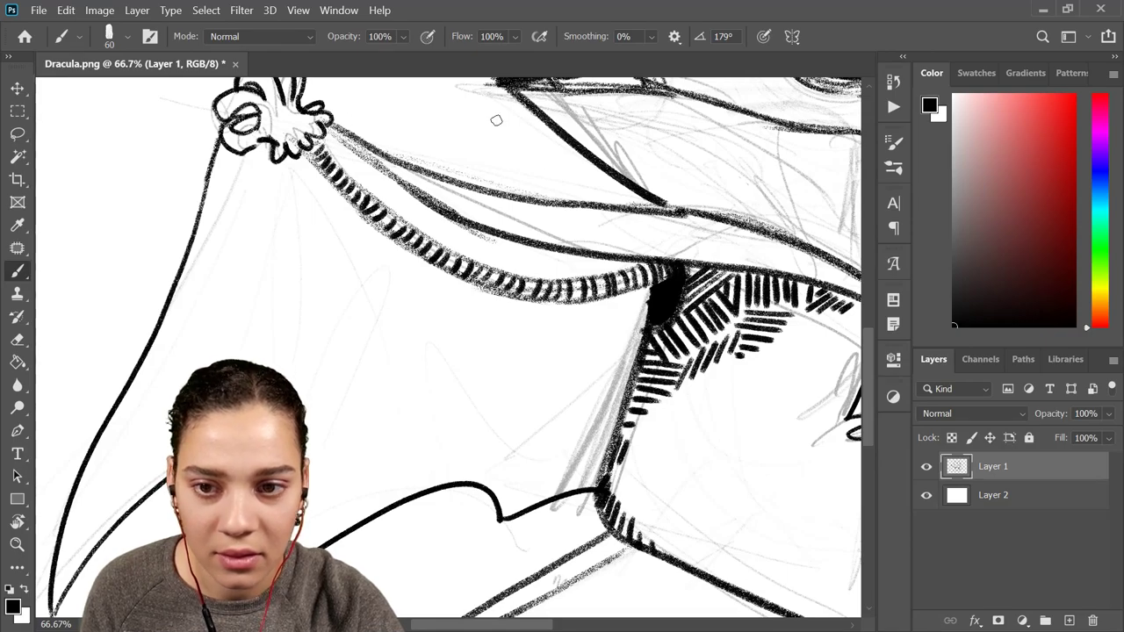
mouse_move(613, 227)
mouse_down()
mouse_move(440, 272)
mouse_move(485, 239)
mouse_up()
Hatch the narrow band along the underside of the right arm with matching short strokes from the collar to the hand
key(ctrl+minus)
key(ctrl+minus)
key(ctrl+minus)
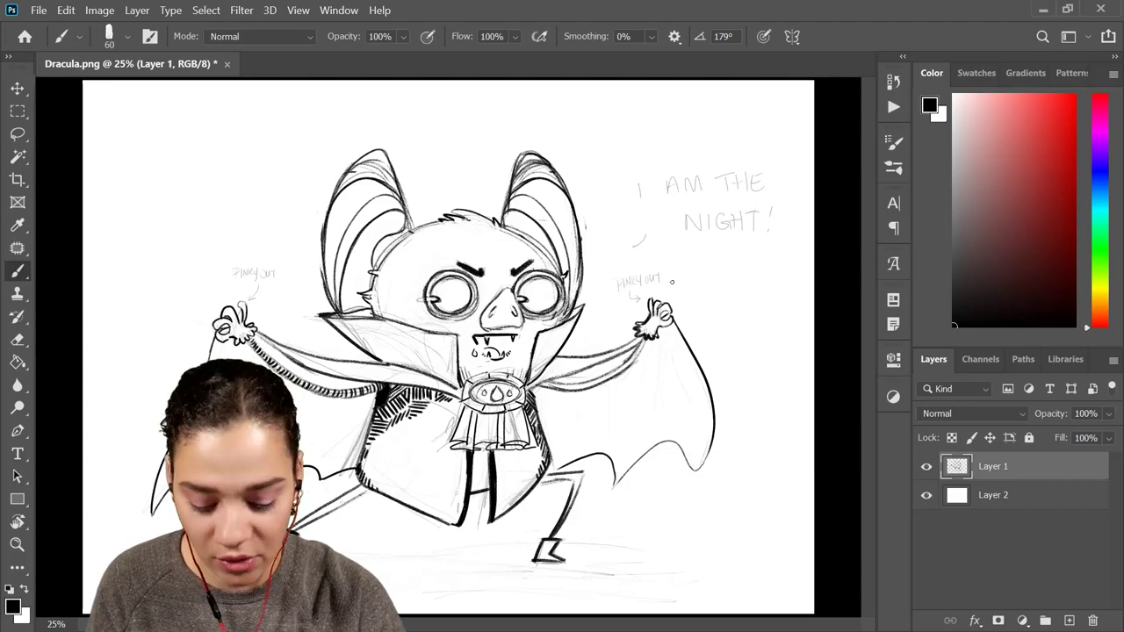
key(ctrl+plus)
key(ctrl+plus)
key(ctrl+plus)
drag(725, 474, 661, 247)
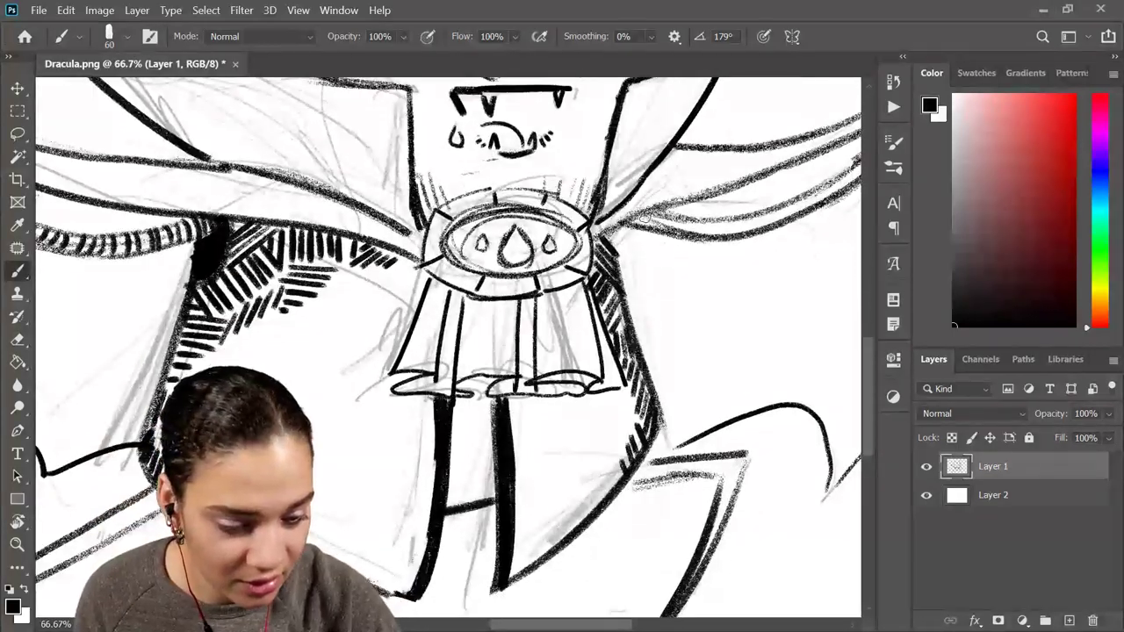
mouse_move(638, 211)
mouse_down()
mouse_move(675, 224)
mouse_move(662, 221)
mouse_move(676, 235)
mouse_move(692, 218)
mouse_move(735, 226)
mouse_move(725, 221)
mouse_move(805, 211)
mouse_up()
mouse_move(827, 196)
mouse_down()
mouse_move(683, 237)
mouse_move(739, 203)
mouse_move(747, 245)
mouse_move(695, 249)
mouse_move(729, 198)
mouse_up()
key(ctrl+minus)
key(ctrl+minus)
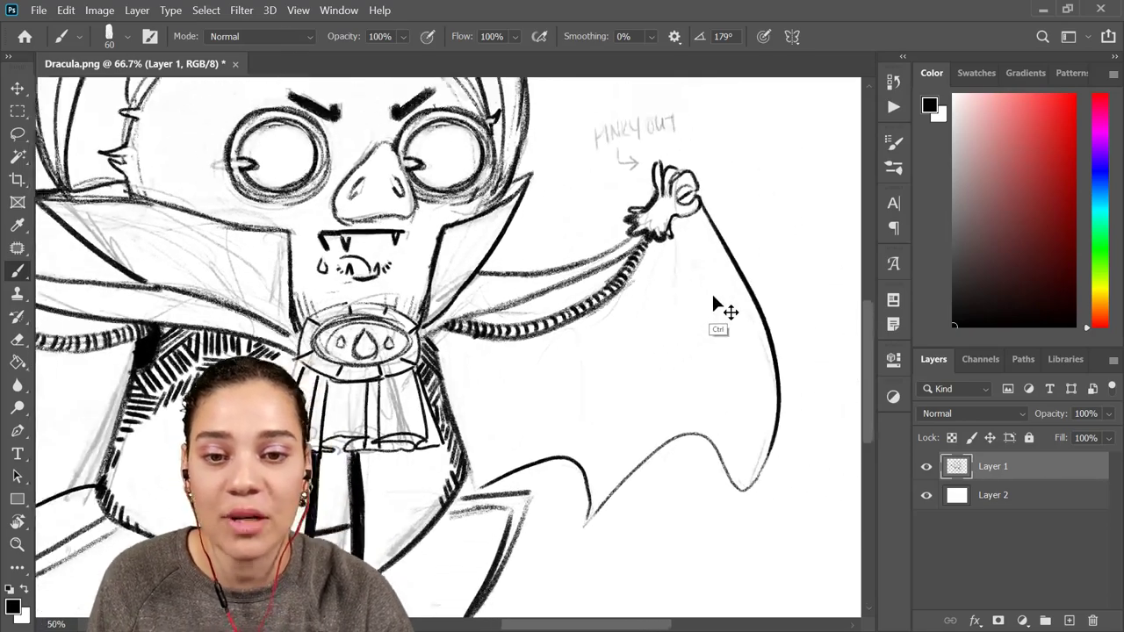
Strengthen the lower edge of the right arm's hatched band with a brush stroke, undoing and redrawing the first attempt
drag(426, 369, 667, 278)
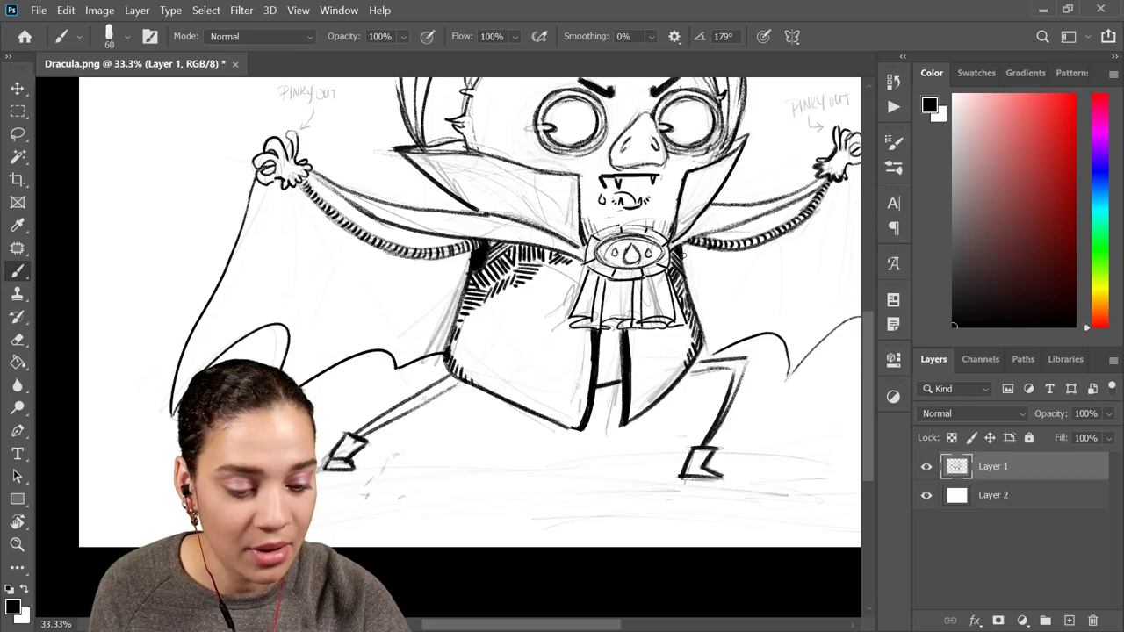
key(ctrl+minus)
key(ctrl+minus)
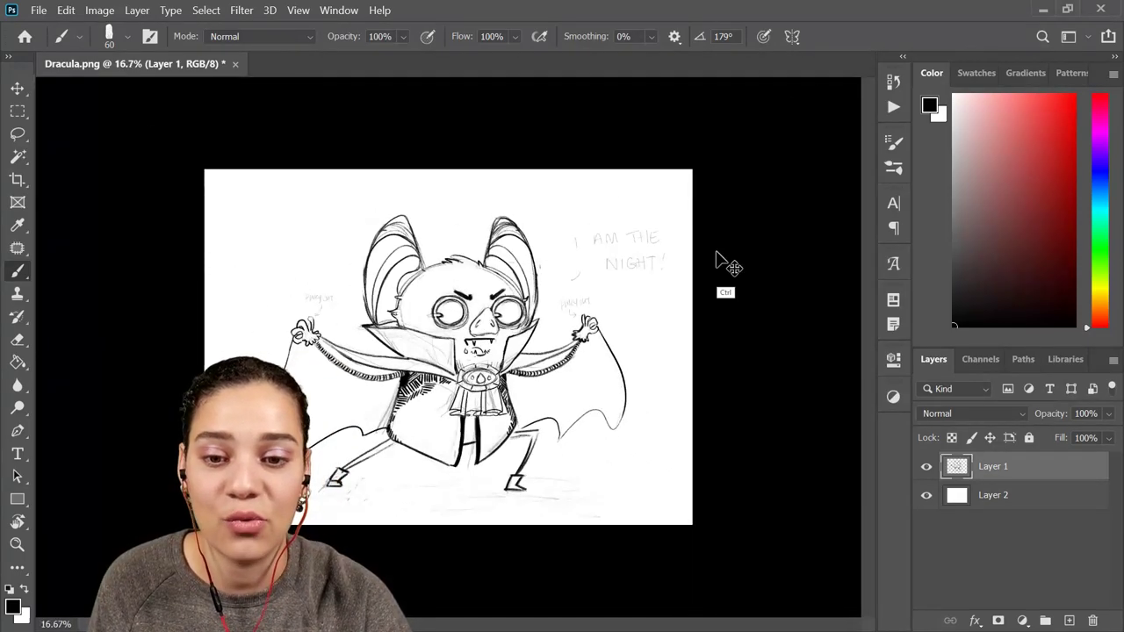
key(ctrl+plus)
key(ctrl+plus)
key(ctrl+plus)
key(ctrl+plus)
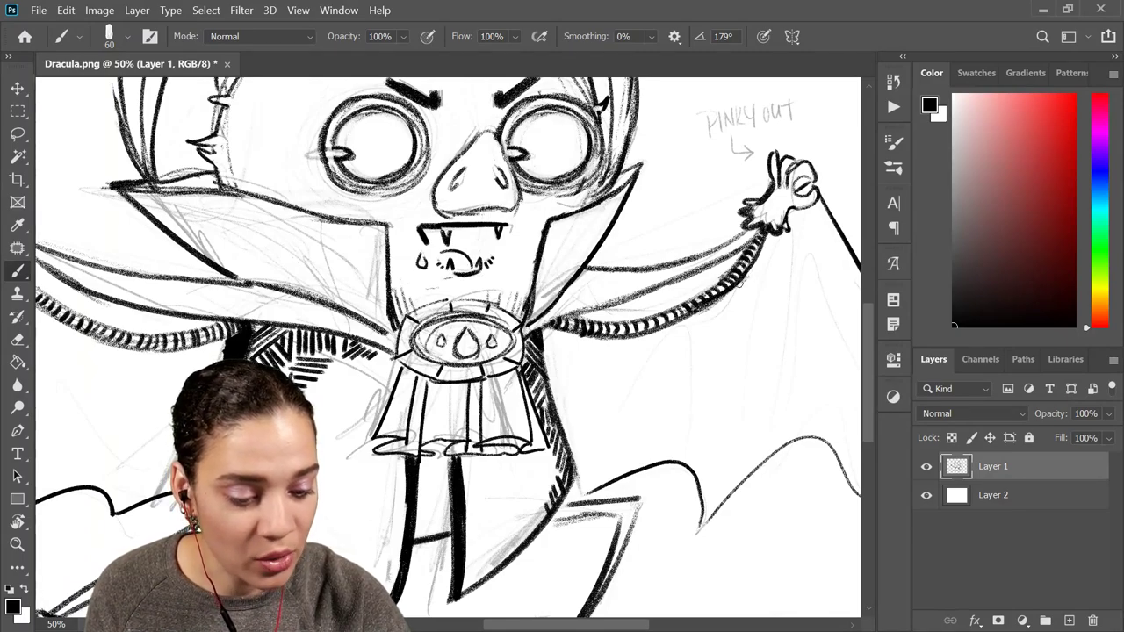
drag(746, 272, 667, 319)
key(ctrl+z)
drag(745, 274, 661, 328)
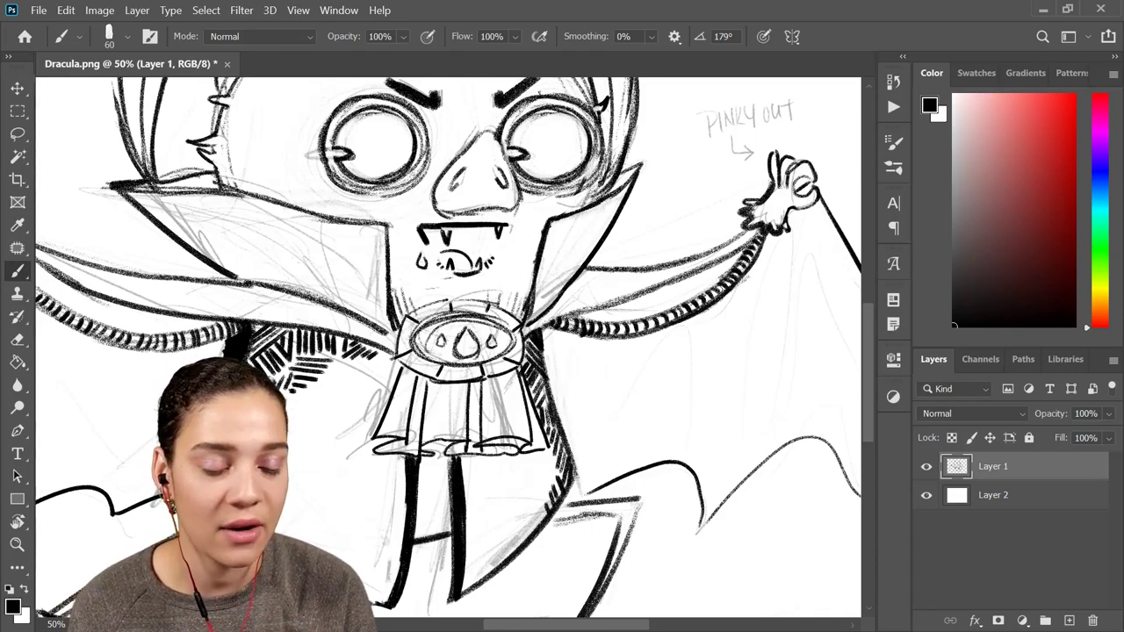
Thicken the outer side lines of the coat on both the left and right, redrawing the right one after undoing it
key(ctrl+minus)
key(ctrl+minus)
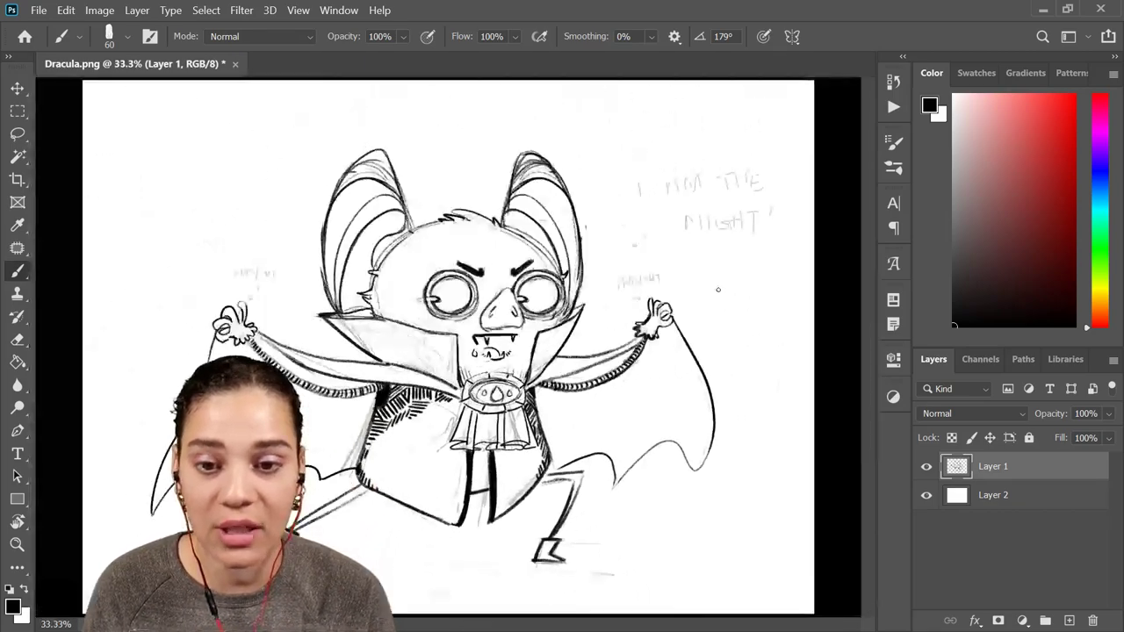
key(ctrl+plus)
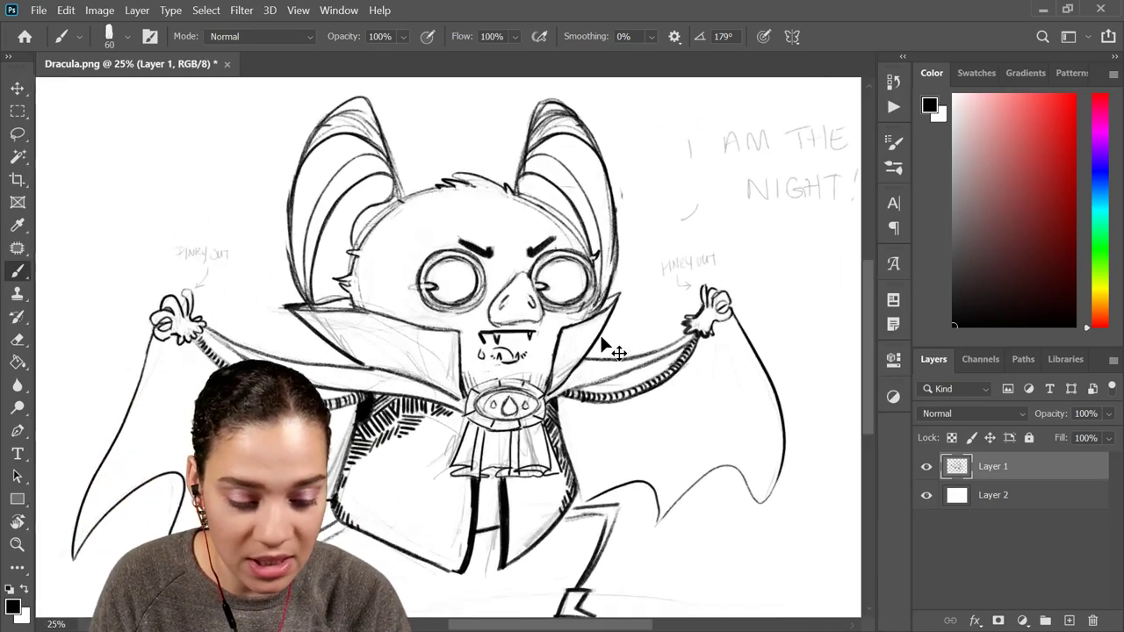
drag(402, 410, 568, 302)
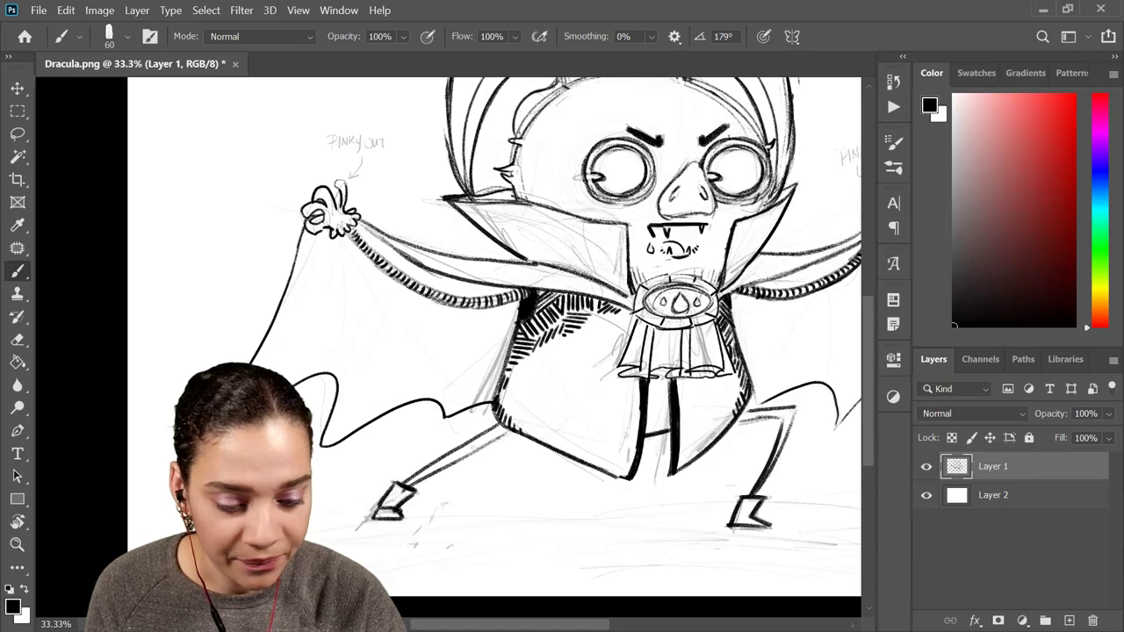
key(ctrl+z)
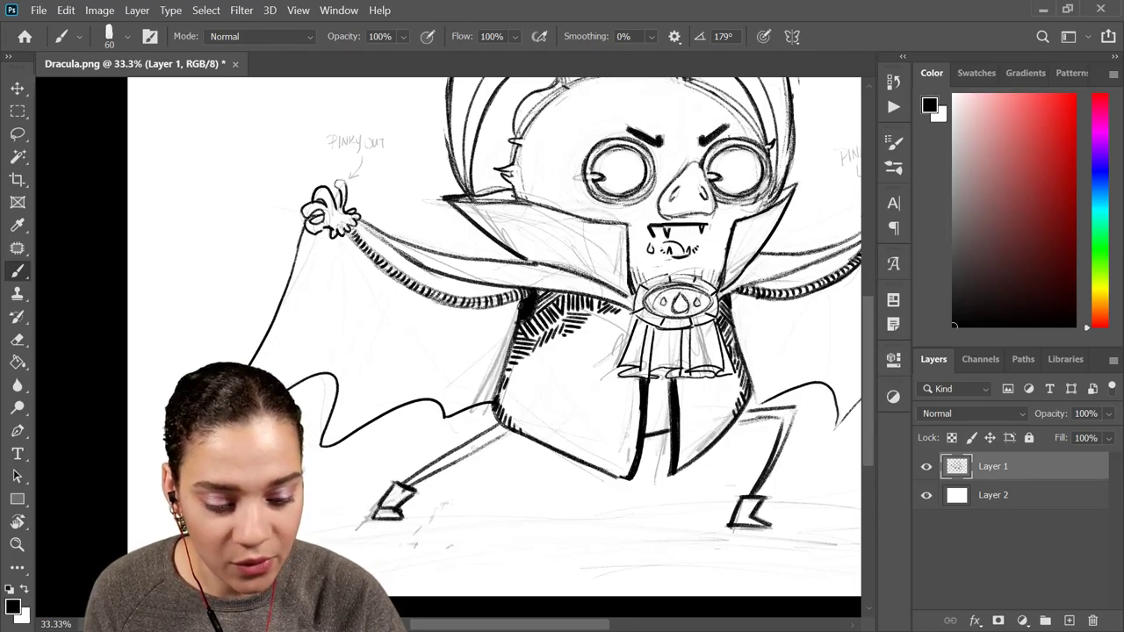
drag(519, 303, 492, 400)
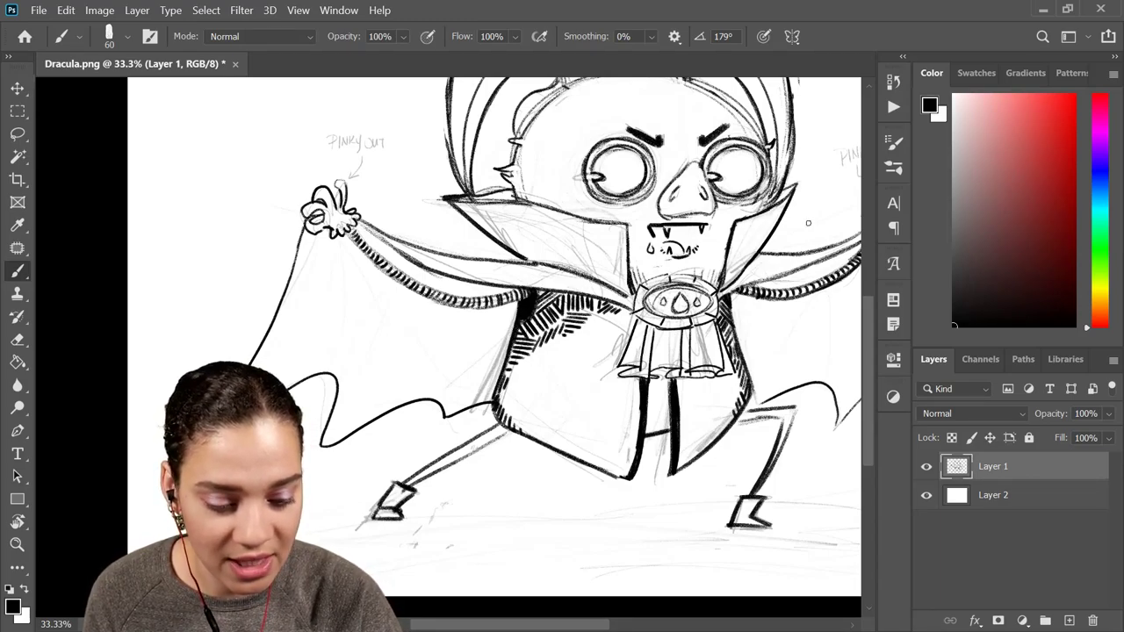
drag(730, 300, 754, 385)
key(ctrl+z)
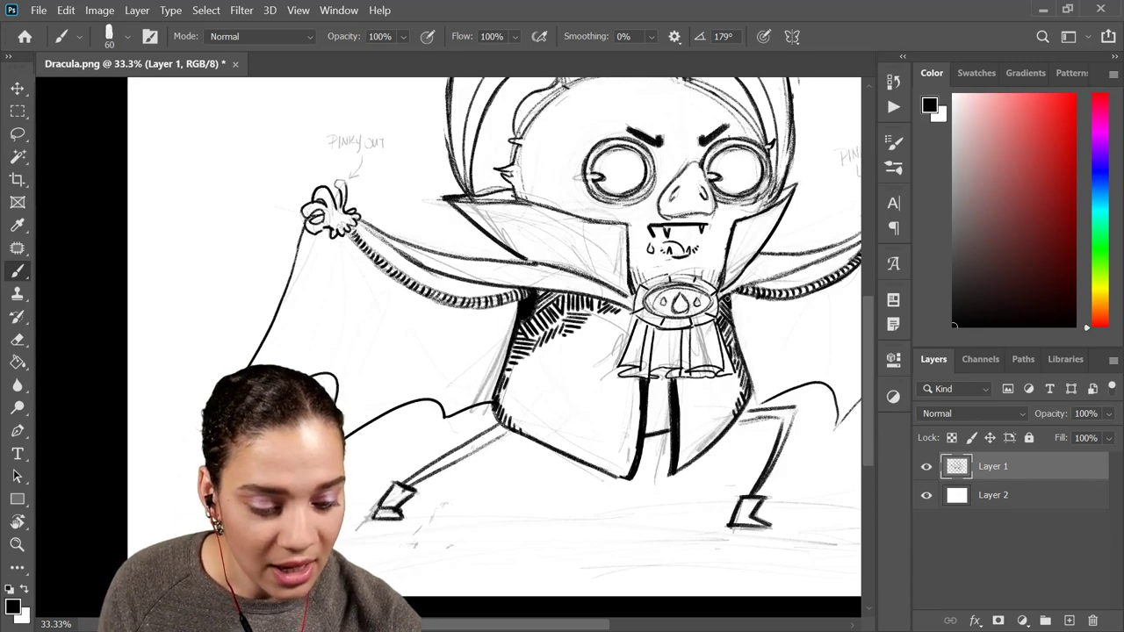
mouse_move(733, 307)
mouse_down()
mouse_move(756, 390)
mouse_move(737, 419)
mouse_up()
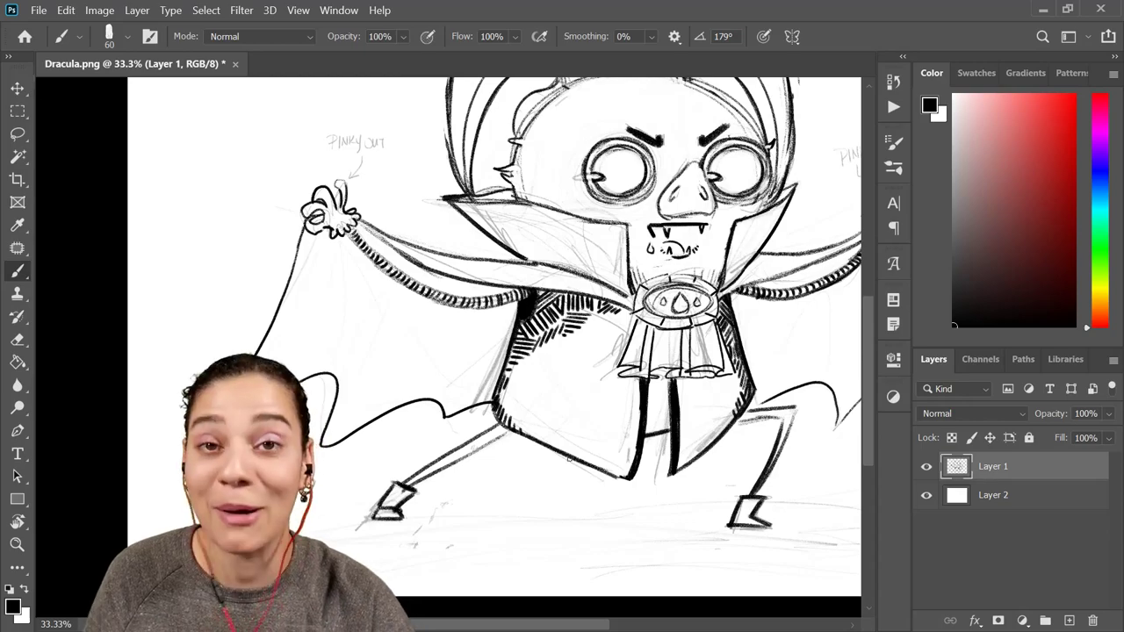
Trim the coat's right corner and thin the inner side of the coat opening's right band with the Eraser
key(ctrl+plus)
drag(589, 466, 520, 309)
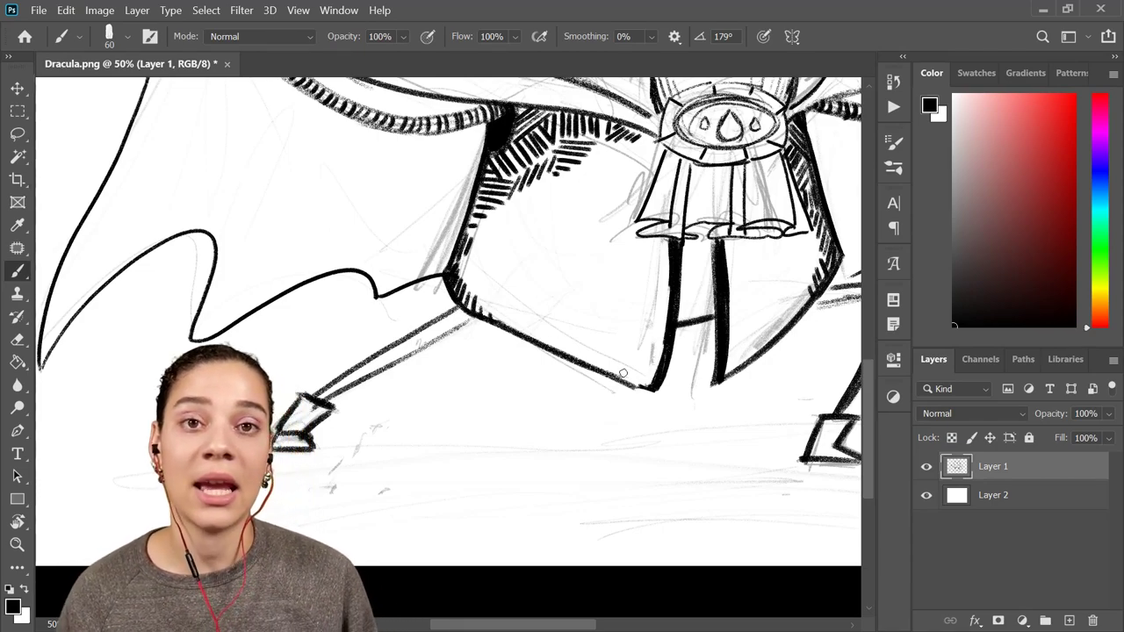
key(e)
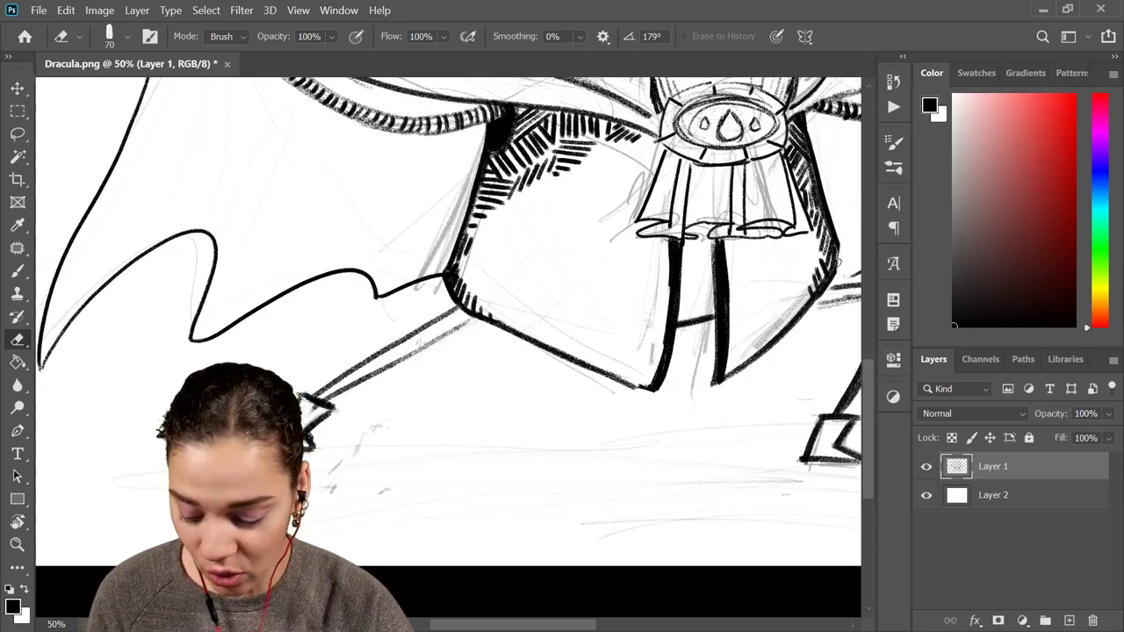
key(b)
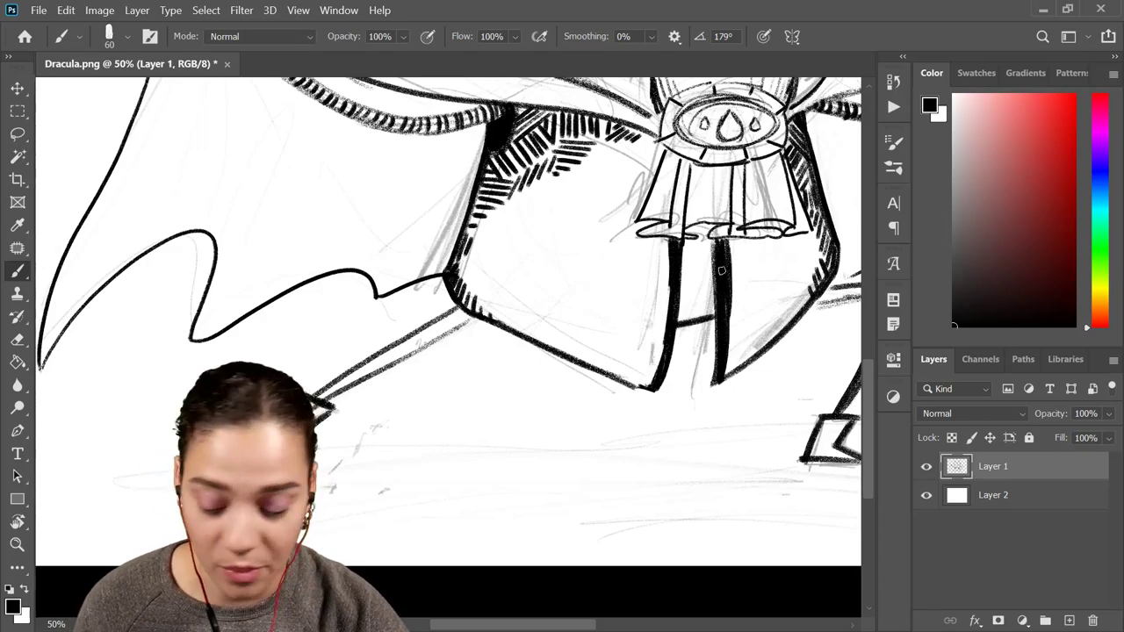
key(e)
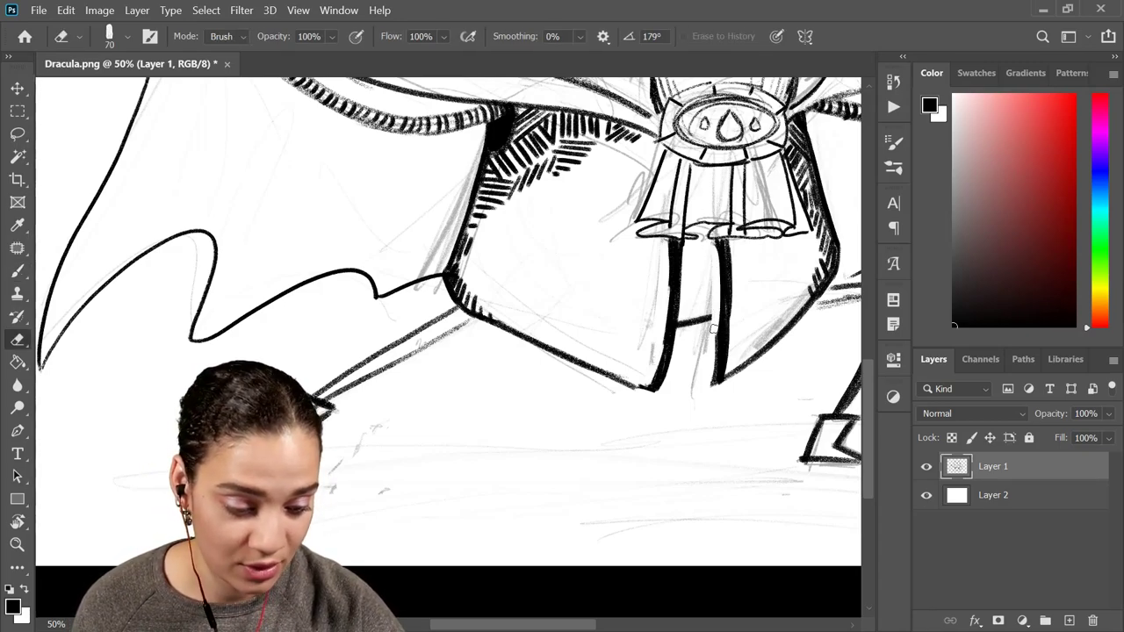
mouse_move(712, 329)
mouse_down()
mouse_move(697, 341)
mouse_move(705, 346)
mouse_move(711, 306)
mouse_move(713, 357)
mouse_up()
drag(715, 248, 717, 269)
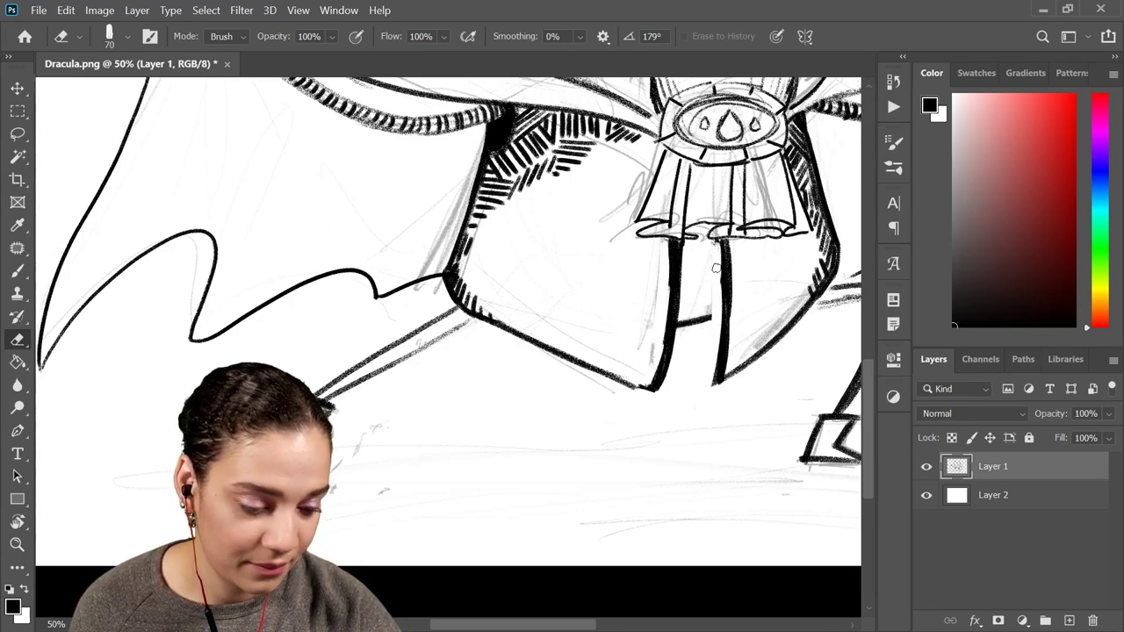
Extend the short horizontal line across the coat opening with the brush so it meets the right band
key(v)
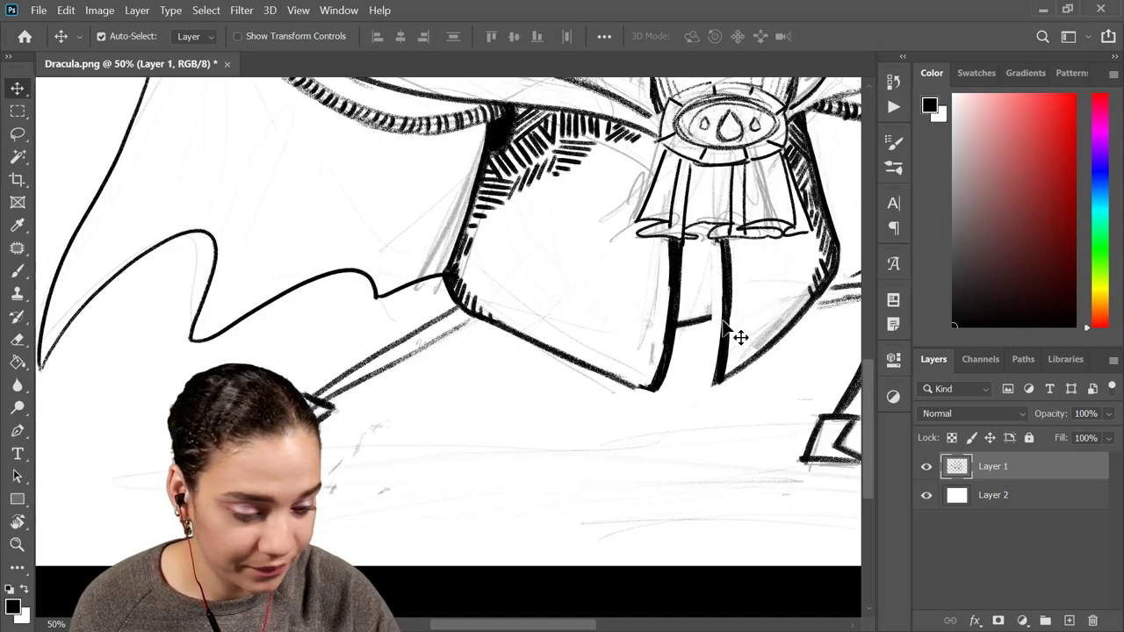
key(ctrl+z)
drag(701, 319, 725, 313)
key(ctrl+minus)
key(ctrl+minus)
key(ctrl+minus)
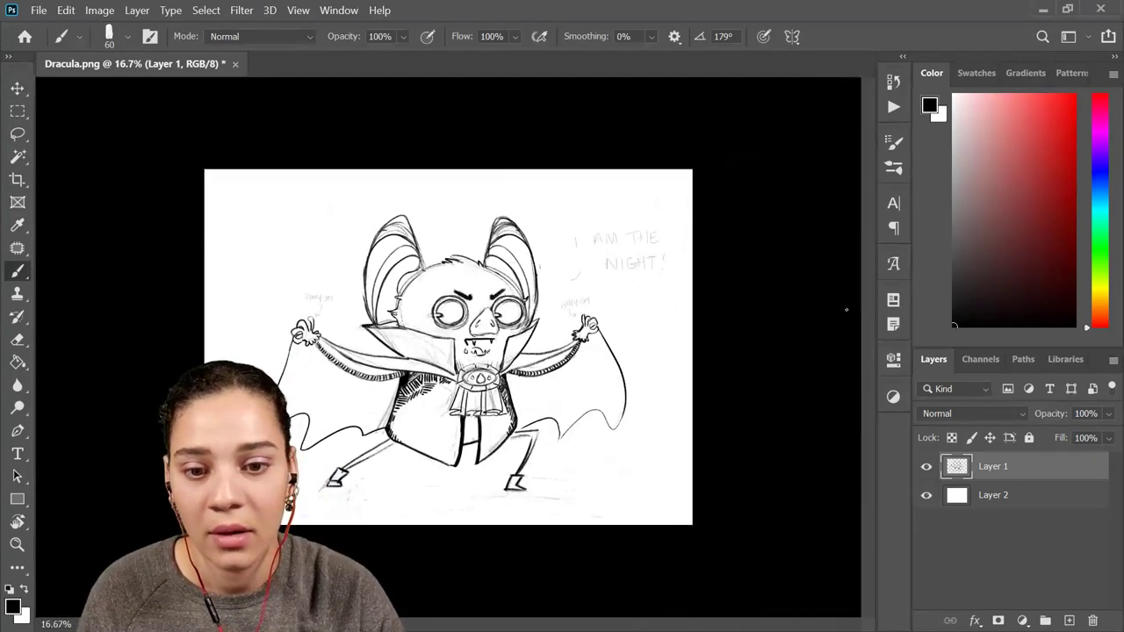
Hatch the lower inner corners of the collar on both sides of the brooch and darken the collar tips
key(ctrl+plus)
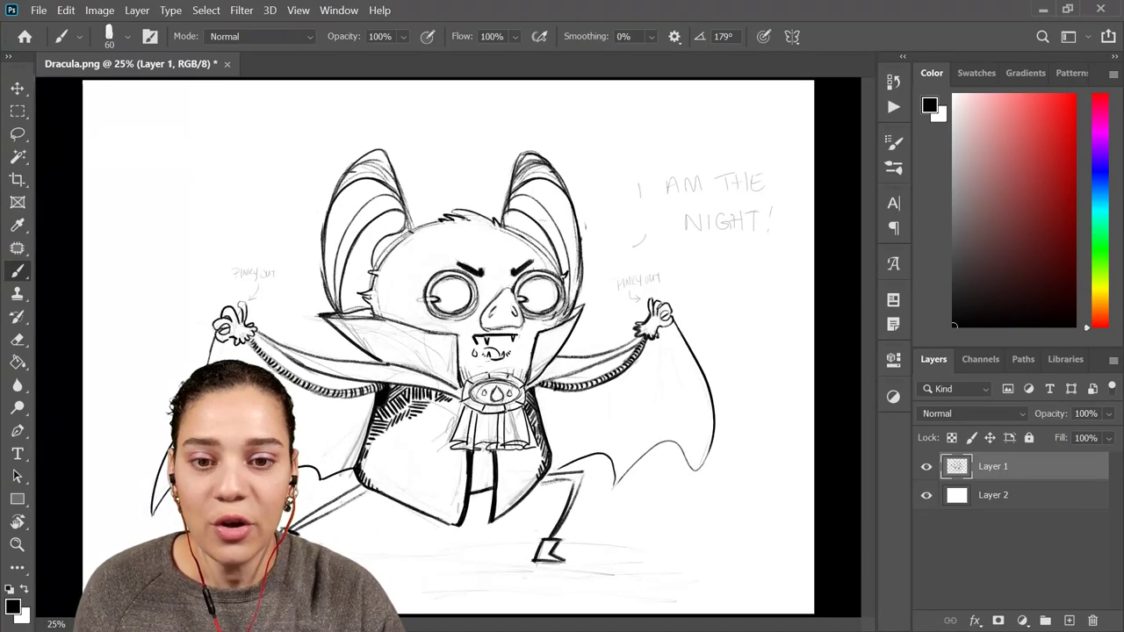
key(ctrl+plus)
key(ctrl+plus)
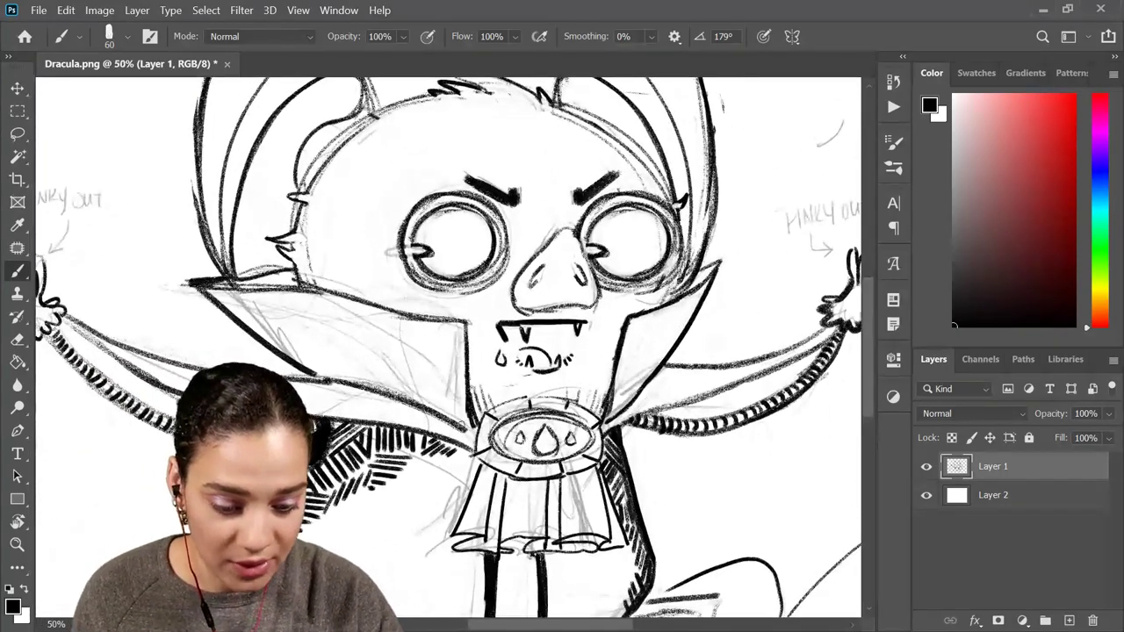
mouse_move(456, 426)
mouse_down()
mouse_move(472, 416)
mouse_move(465, 406)
mouse_up()
drag(439, 414, 464, 402)
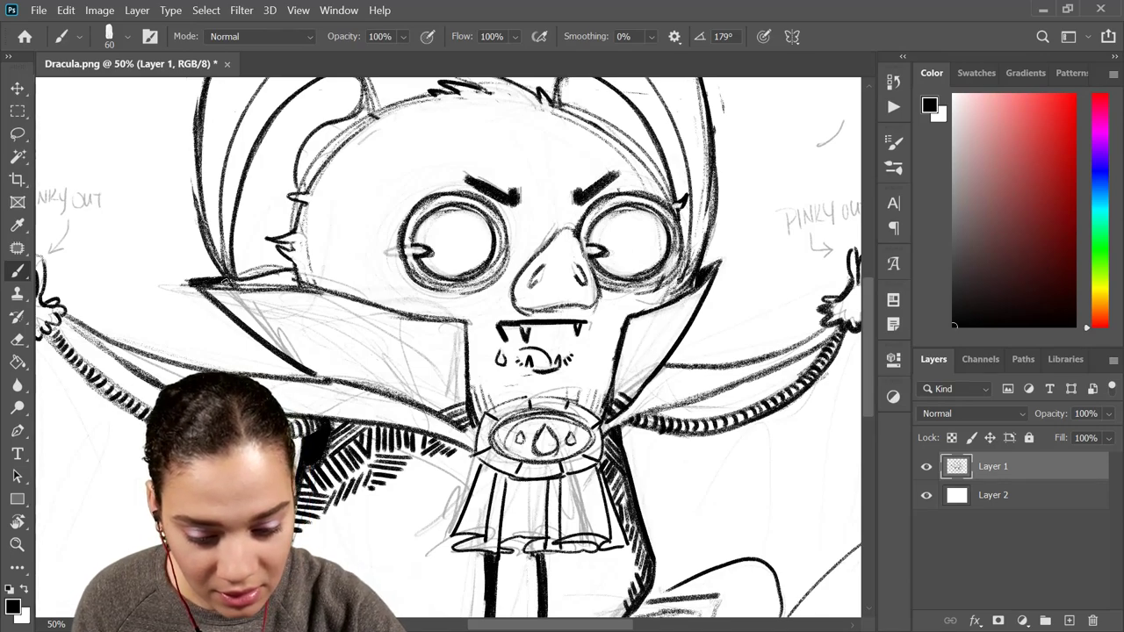
mouse_move(422, 331)
mouse_down()
mouse_move(571, 404)
mouse_move(502, 323)
mouse_up()
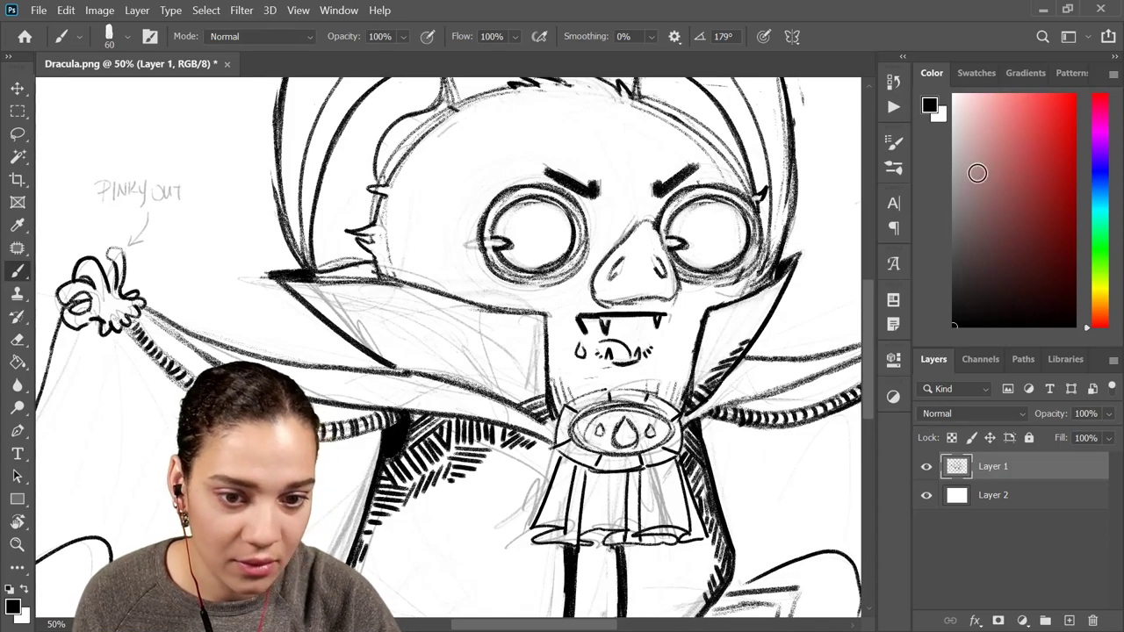
drag(504, 380, 453, 360)
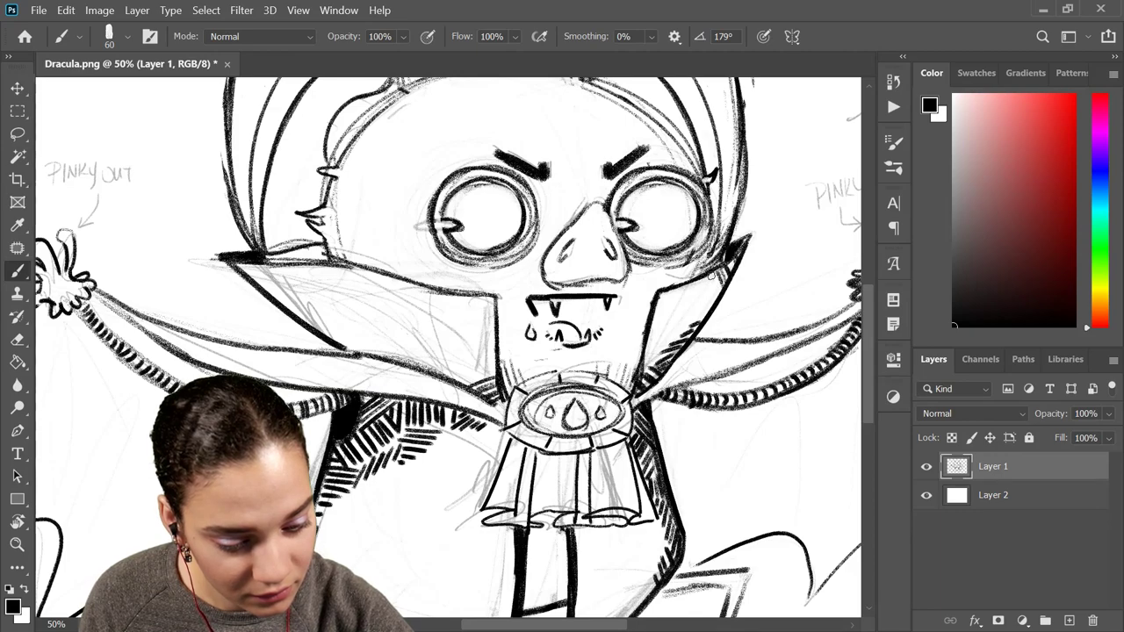
Add short hatching strokes along the inside of the outer edges of the right and left collar flaps
mouse_move(630, 354)
mouse_down()
mouse_move(787, 302)
mouse_move(699, 302)
mouse_move(709, 297)
mouse_move(678, 319)
mouse_up()
drag(349, 240, 356, 257)
mouse_move(363, 242)
mouse_down()
mouse_move(363, 261)
mouse_move(402, 292)
mouse_move(383, 271)
mouse_up()
mouse_move(596, 359)
mouse_down()
mouse_move(591, 370)
mouse_move(547, 346)
mouse_up()
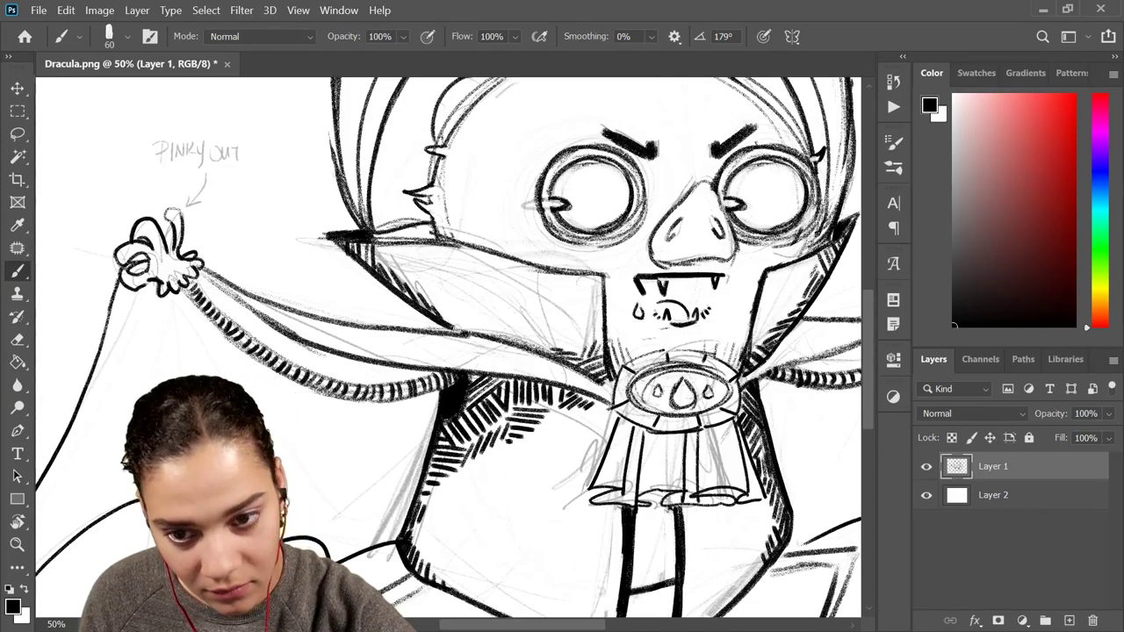
drag(450, 318, 469, 324)
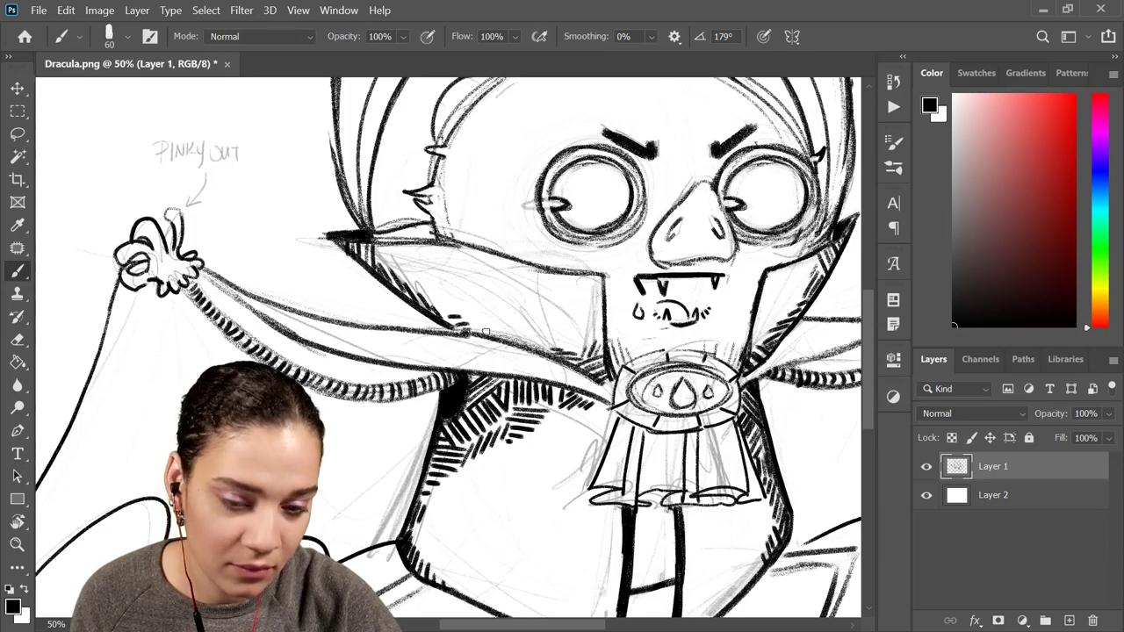
key(ctrl+minus)
key(ctrl+minus)
key(ctrl+minus)
key(ctrl+minus)
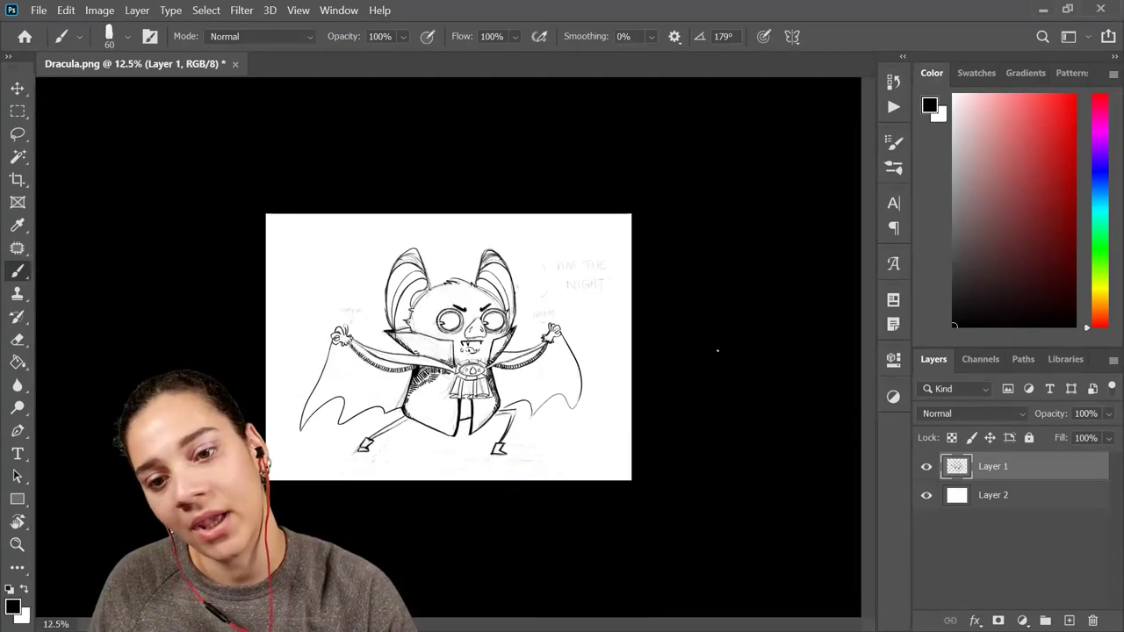
Hand-letter the title DRACULA in black capitals above the bat's head, between and over the ears
key(ctrl+plus)
key(ctrl+plus)
key(ctrl+plus)
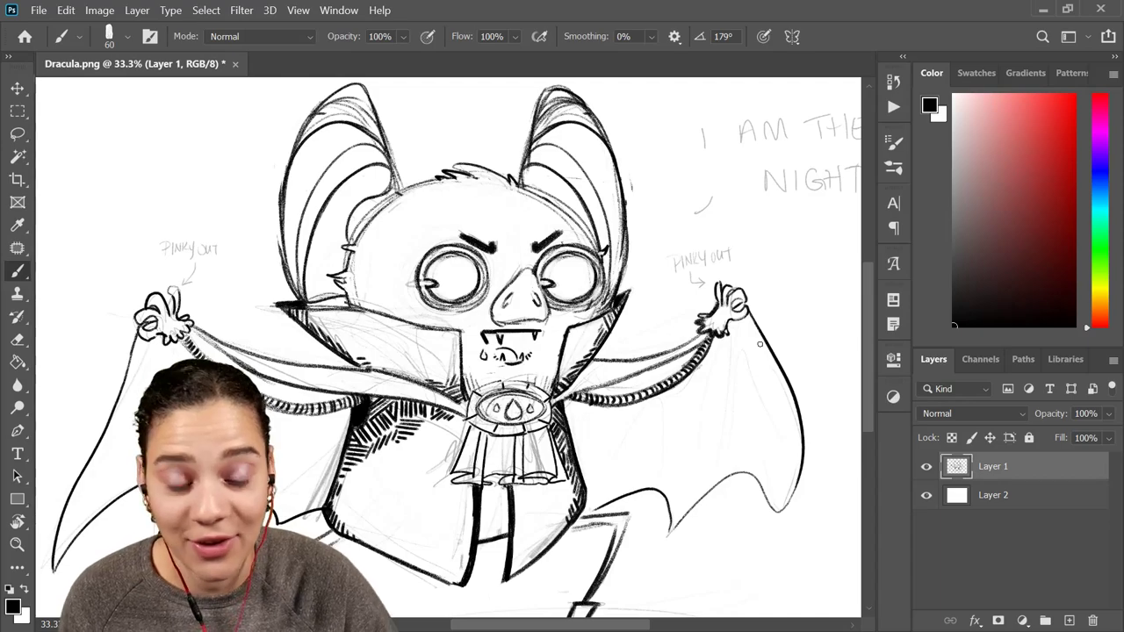
mouse_move(692, 254)
mouse_down()
mouse_move(667, 334)
mouse_move(681, 352)
mouse_up()
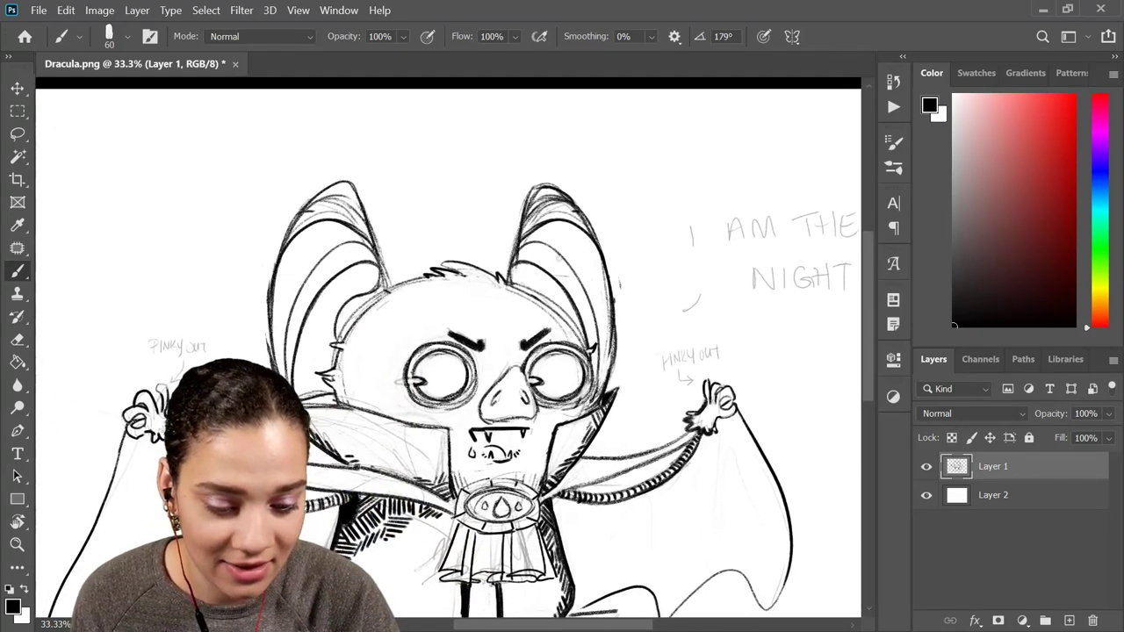
mouse_move(312, 126)
mouse_down()
mouse_move(326, 153)
mouse_move(362, 137)
mouse_move(368, 159)
mouse_move(395, 160)
mouse_up()
mouse_move(378, 146)
mouse_down()
mouse_move(452, 129)
mouse_move(450, 160)
mouse_up()
mouse_move(456, 124)
mouse_down()
mouse_move(457, 154)
mouse_move(481, 158)
mouse_move(504, 143)
mouse_up()
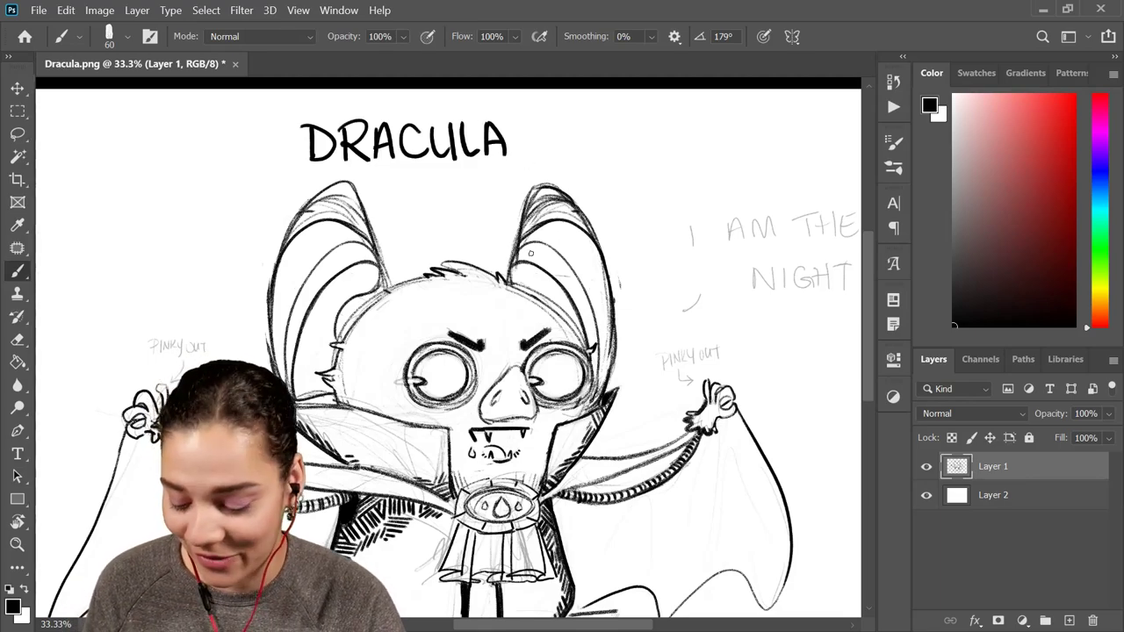
key(ctrl+plus)
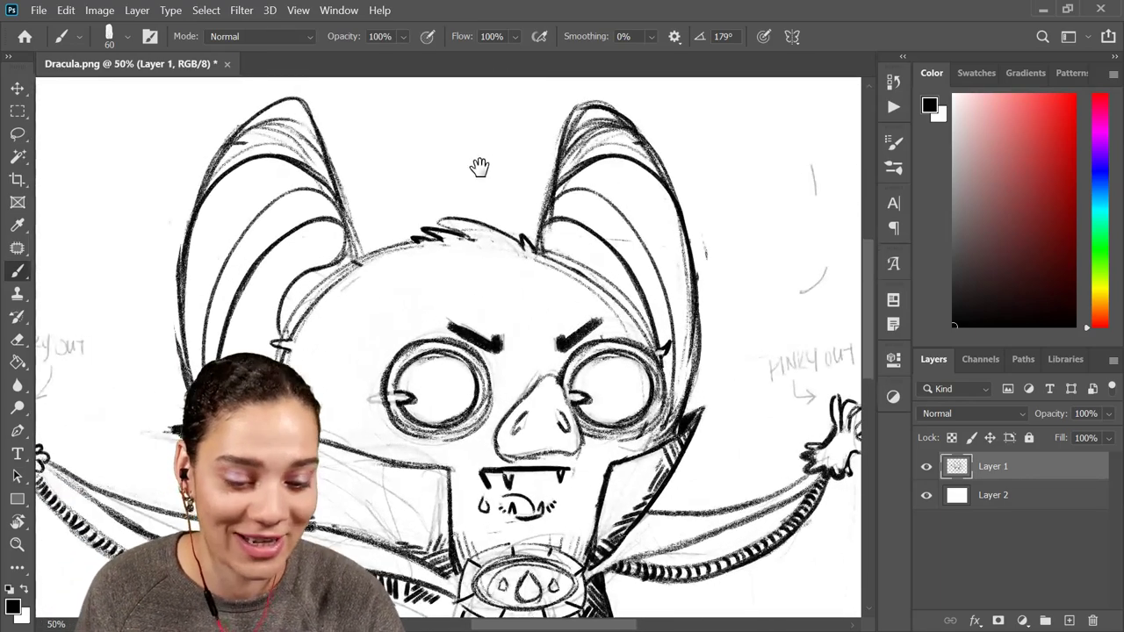
drag(479, 167, 573, 293)
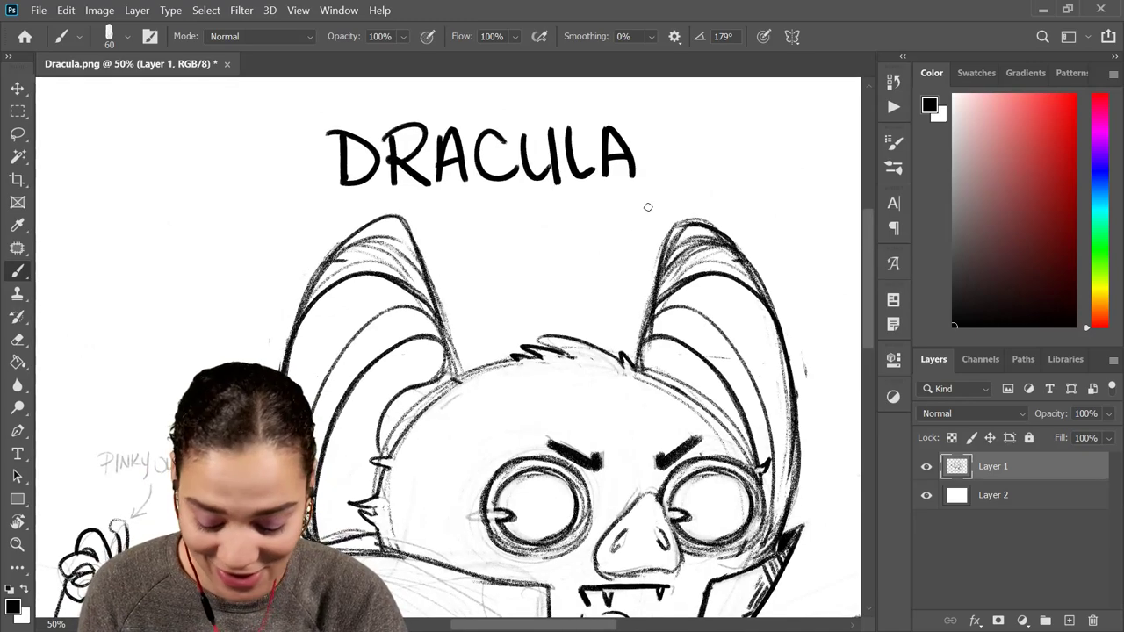
Shift the hand-lettered DRACULA title slightly to the right, toward the centre between the bat's ears
key(l)
mouse_move(681, 144)
mouse_down()
mouse_move(607, 204)
mouse_move(317, 195)
mouse_move(404, 88)
mouse_move(702, 149)
mouse_up()
key(ctrl+t)
mouse_move(519, 211)
mouse_down()
mouse_move(630, 176)
mouse_move(576, 175)
mouse_up()
key(Return)
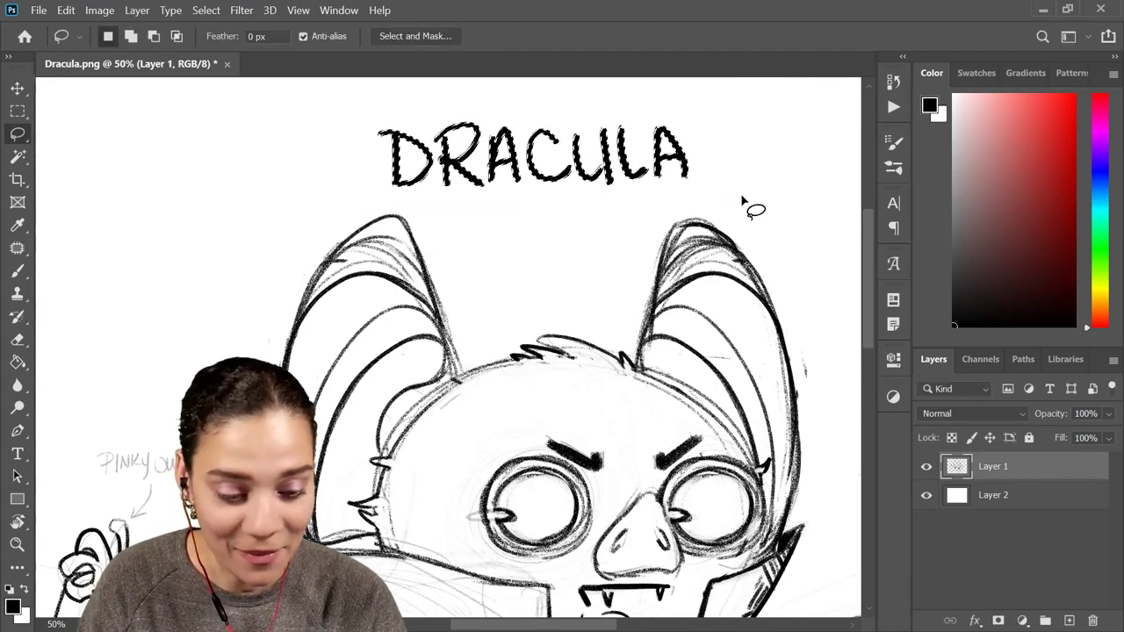
key(ctrl+d)
key(ctrl+minus)
key(ctrl+minus)
key(ctrl+minus)
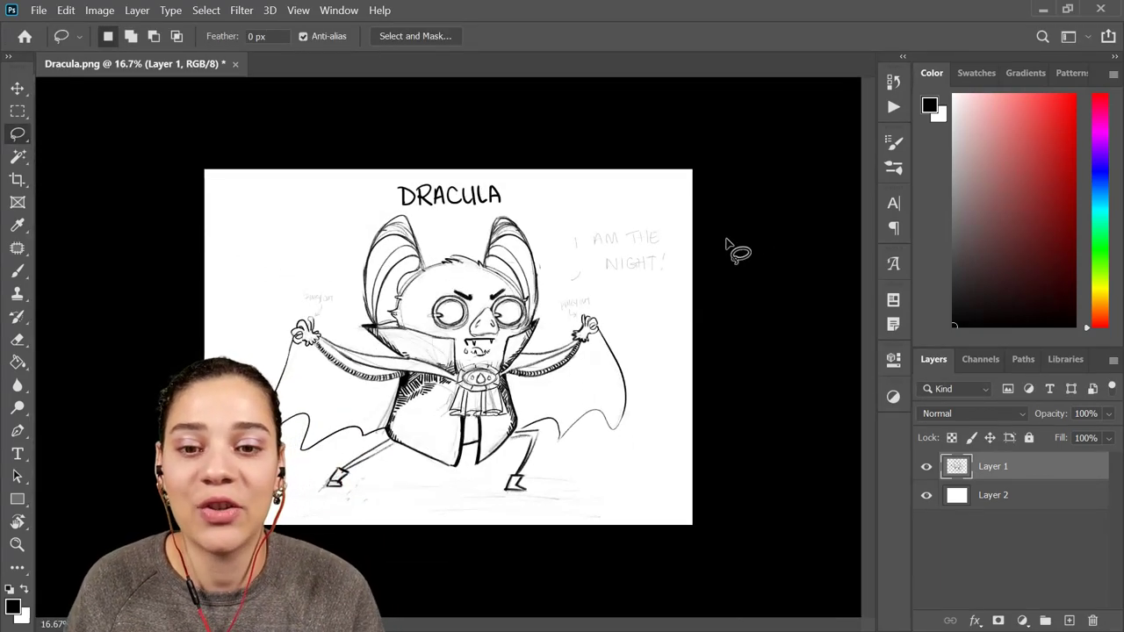
key(ctrl+plus)
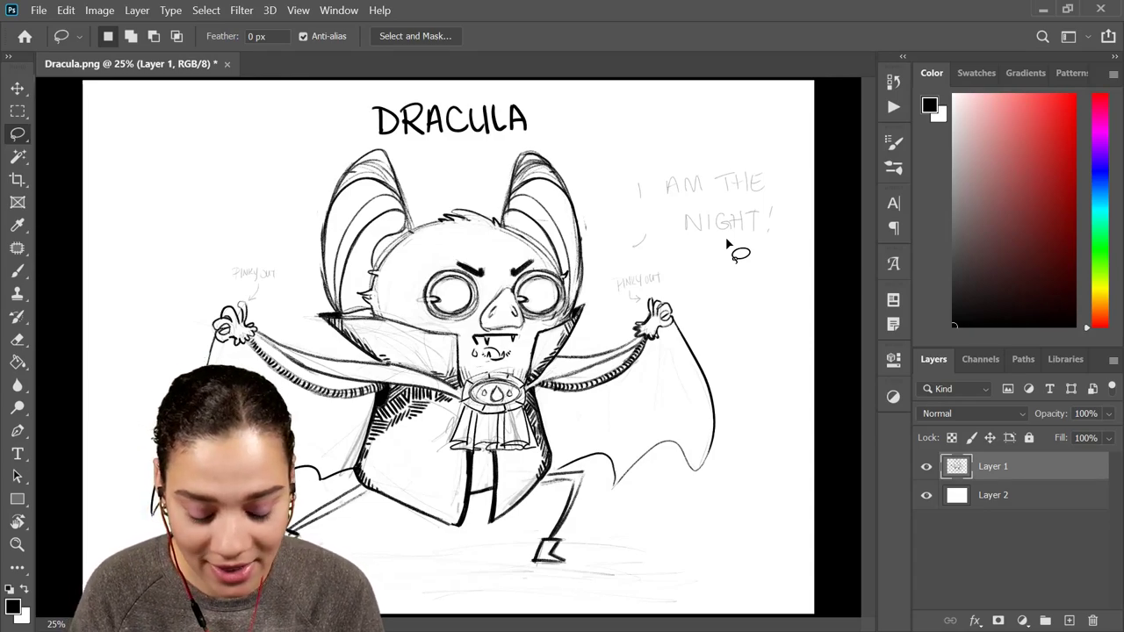
Select the hand-lettered DRACULA title with a freehand selection and delete it from Layer 1
key(ctrl+plus)
drag(615, 120, 607, 296)
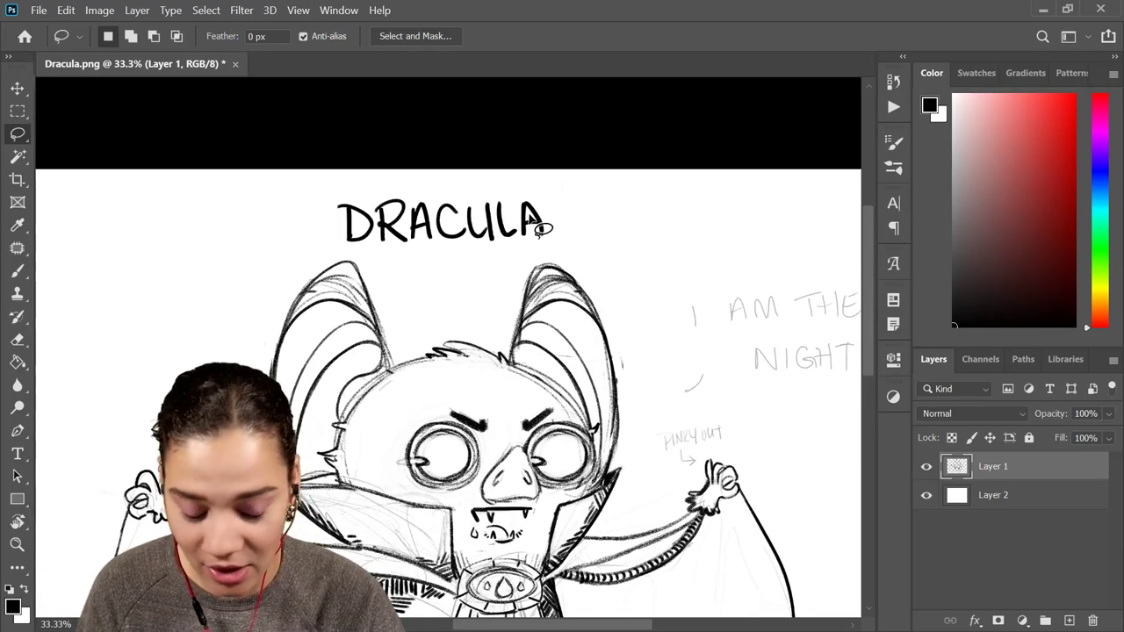
mouse_move(570, 229)
mouse_down()
mouse_move(296, 226)
mouse_move(613, 205)
mouse_up()
key(ctrl+d)
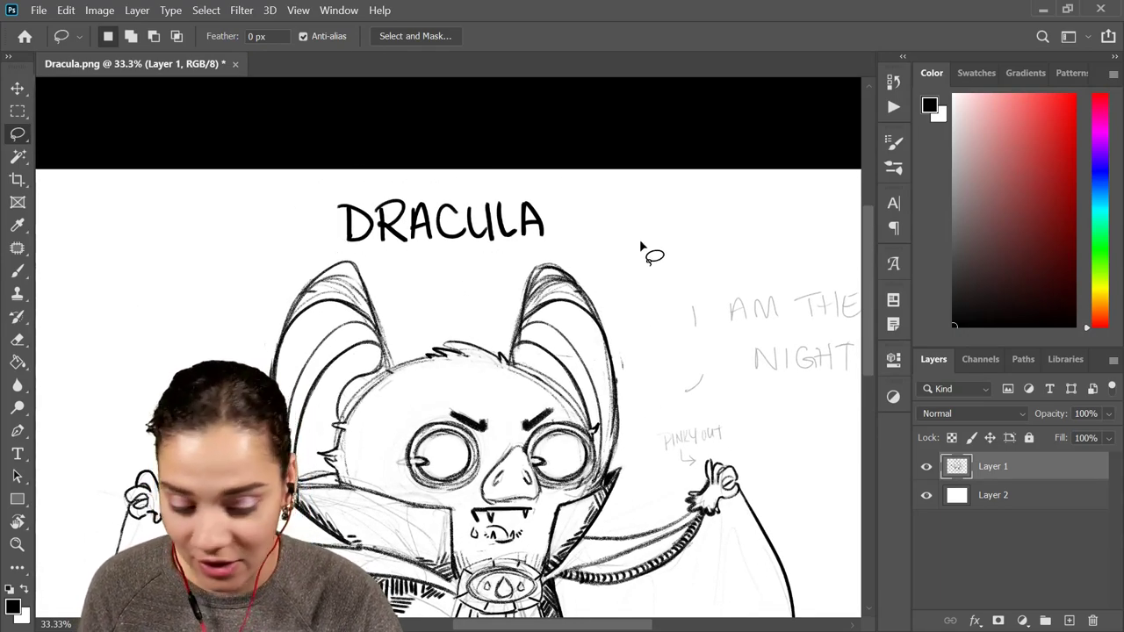
key(Delete)
Hand-letter DRAC in thick black capitals above the bat's ears with the brush at size 80
key(ctrl+plus)
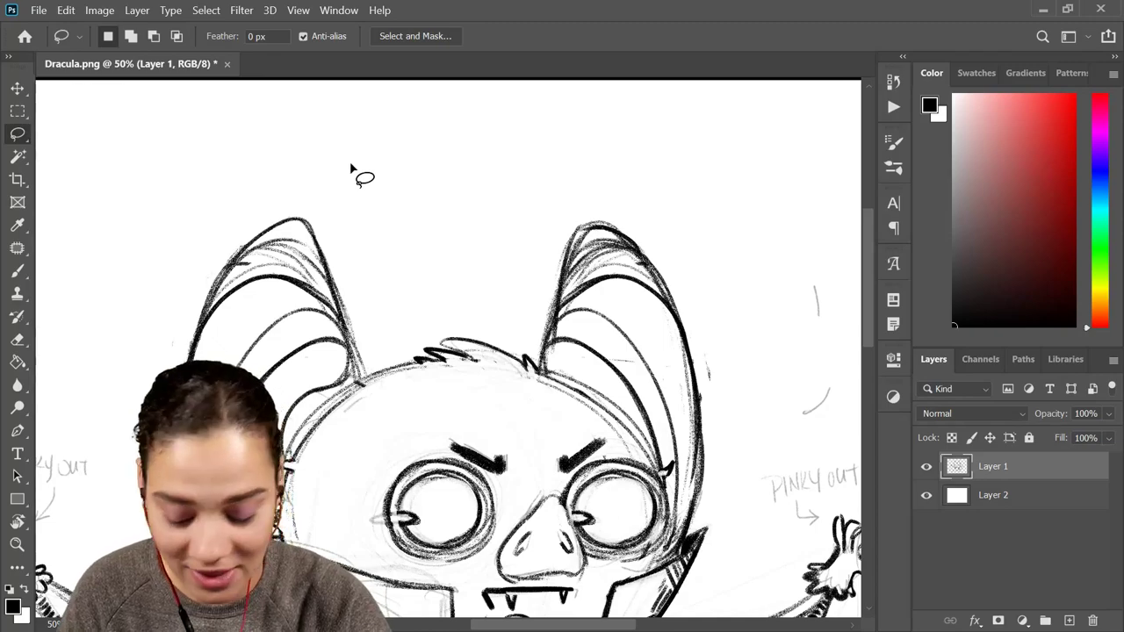
key(b)
key(bracketright)
key(bracketright)
key(bracketright)
key(bracketright)
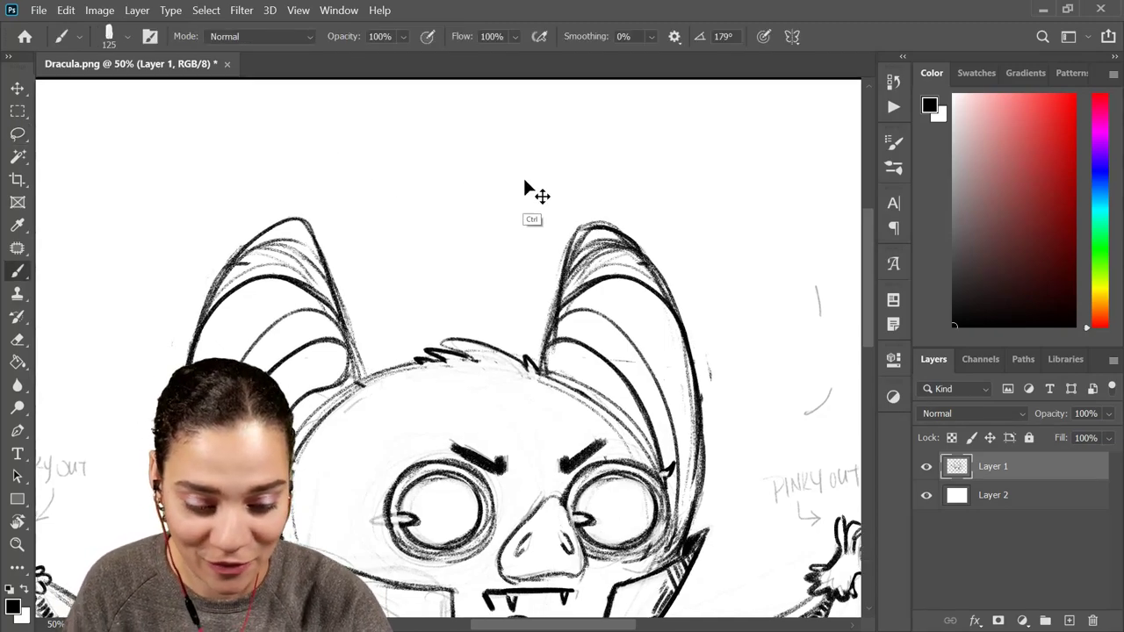
key(ctrl+plus)
mouse_move(563, 290)
mouse_down()
mouse_move(552, 346)
mouse_move(566, 413)
mouse_up()
key(bracketleft)
key(bracketleft)
key(bracketleft)
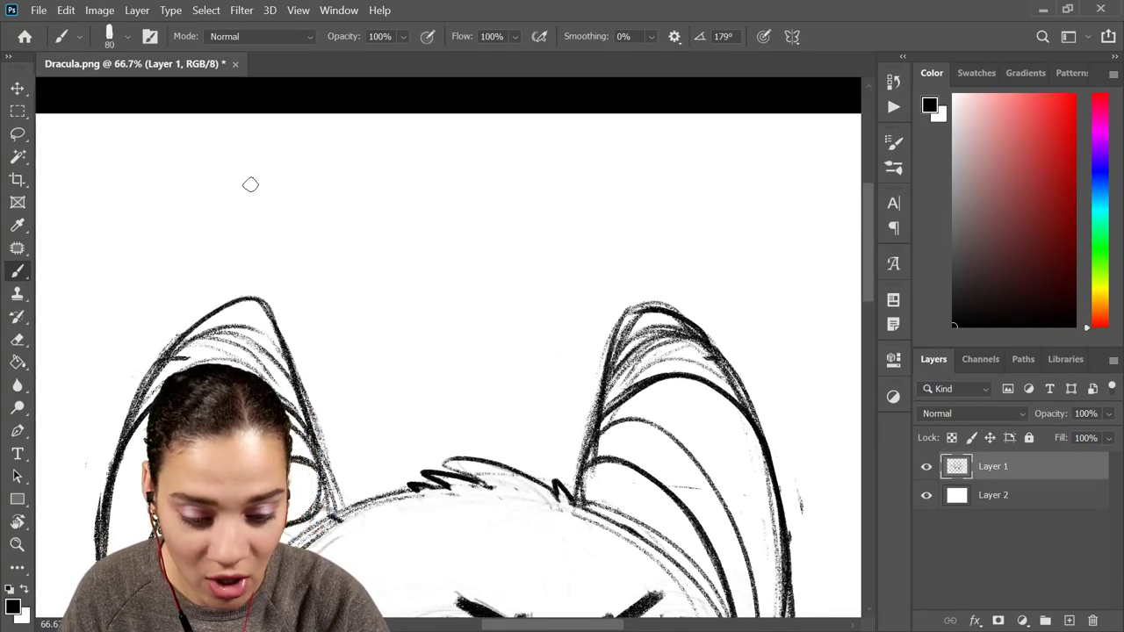
drag(251, 183, 255, 244)
mouse_move(314, 184)
mouse_down()
mouse_move(314, 239)
mouse_move(317, 218)
mouse_move(356, 235)
mouse_move(378, 178)
mouse_move(402, 235)
mouse_up()
drag(376, 215, 397, 213)
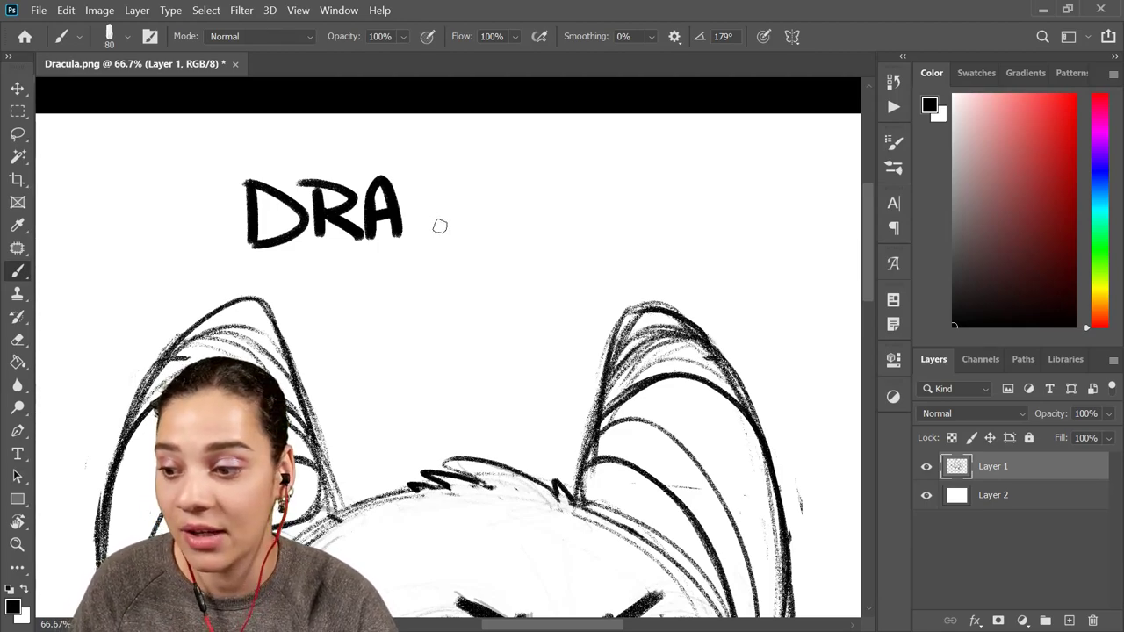
drag(449, 187, 452, 226)
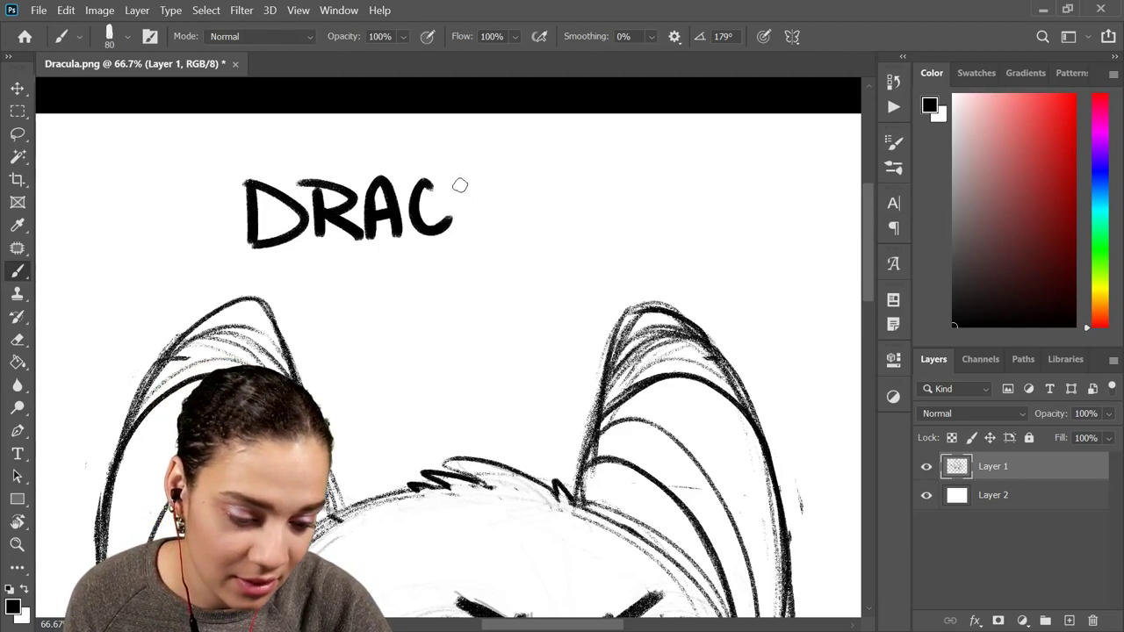
Hand-letter ULA after the C to complete the title, redoing uneven strokes
mouse_move(485, 182)
mouse_down()
mouse_move(482, 220)
mouse_move(494, 229)
mouse_up()
key(ctrl+z)
mouse_move(508, 181)
mouse_down()
mouse_move(548, 225)
mouse_move(580, 207)
mouse_up()
key(ctrl+z)
key(ctrl+z)
mouse_move(507, 182)
mouse_down()
mouse_move(510, 215)
mouse_move(588, 227)
mouse_move(591, 206)
mouse_up()
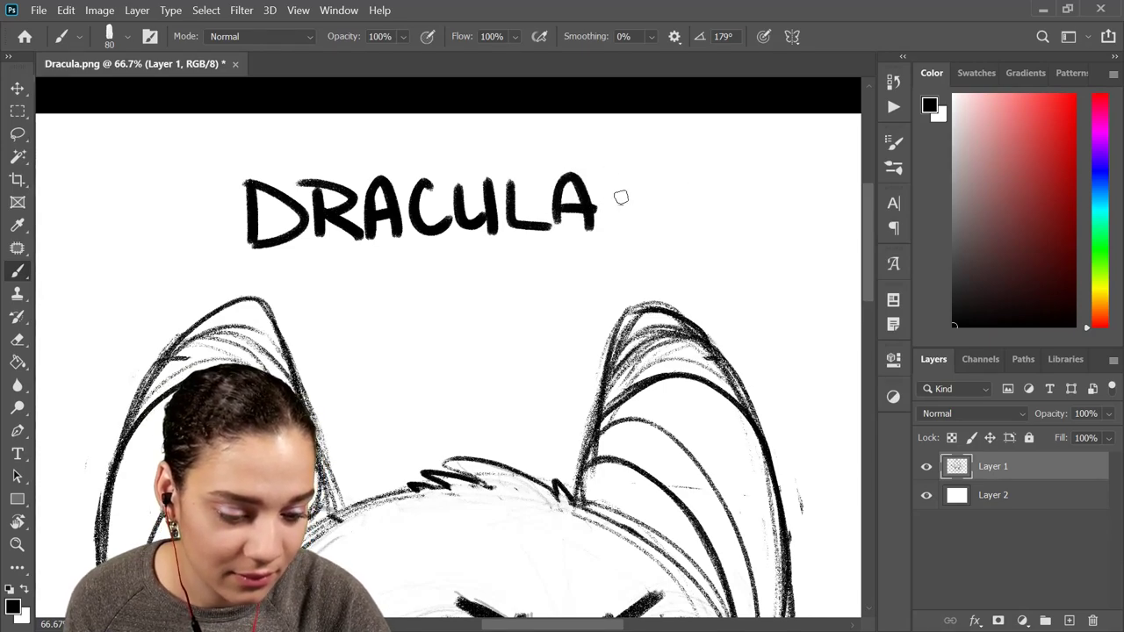
Paint a round black dot after the title's final A, try one before the D and undo that one
click(620, 201)
click(225, 218)
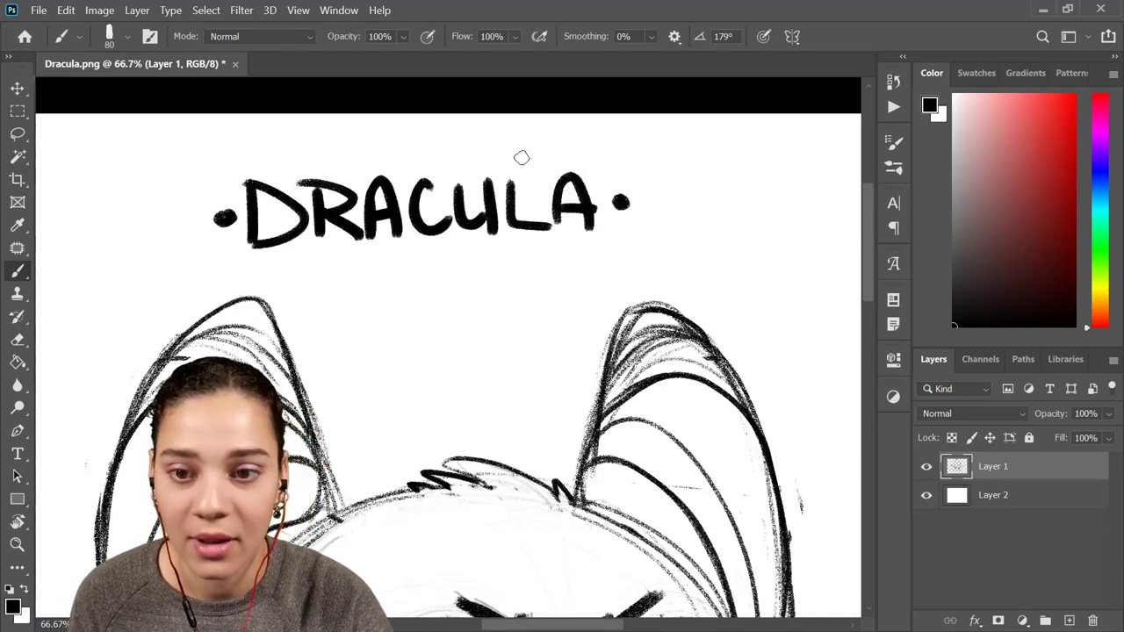
key(ctrl+z)
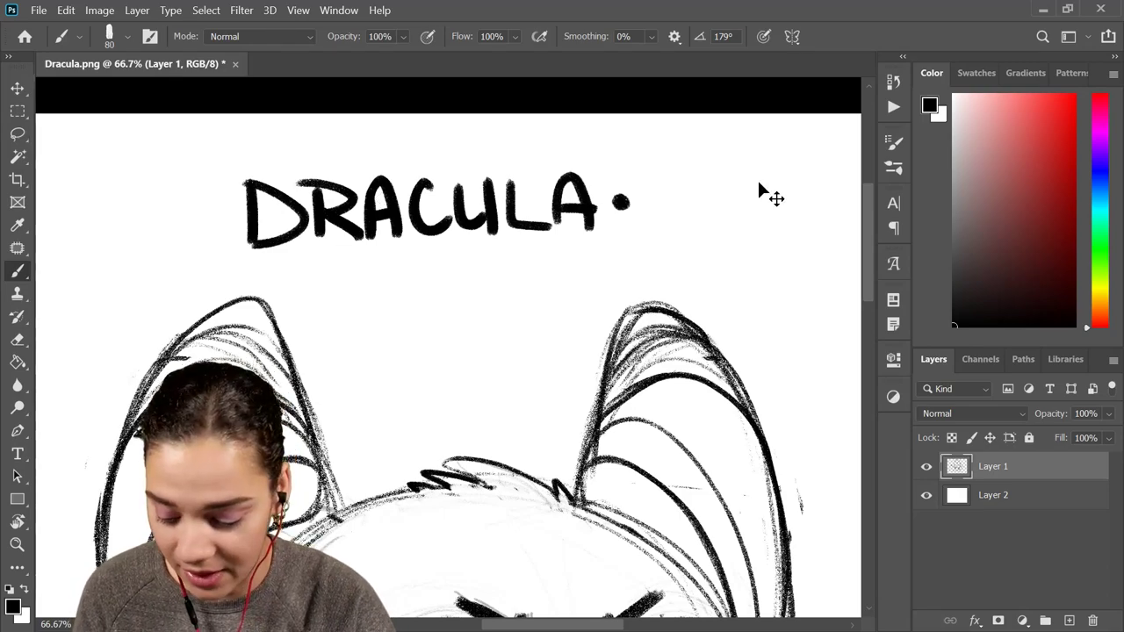
Rotate the title slightly clockwise to level it, then paint a matching round dot before the D
key(l)
mouse_move(669, 163)
mouse_down()
mouse_move(617, 247)
mouse_move(402, 114)
mouse_move(713, 171)
mouse_up()
key(ctrl+t)
key(Return)
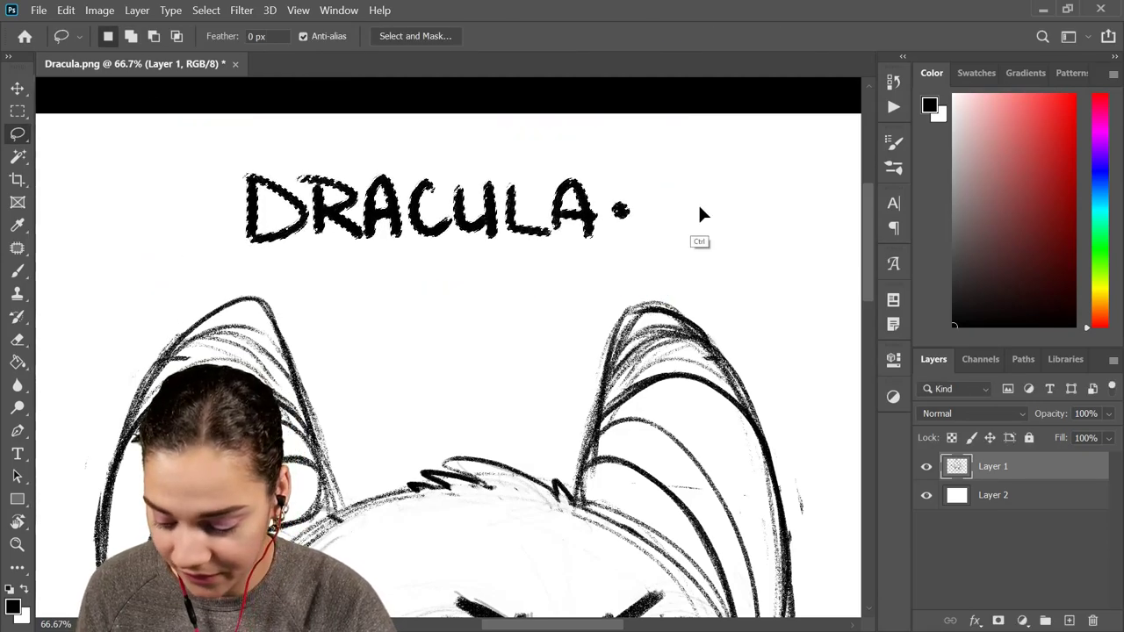
key(ctrl+d)
key(b)
click(219, 208)
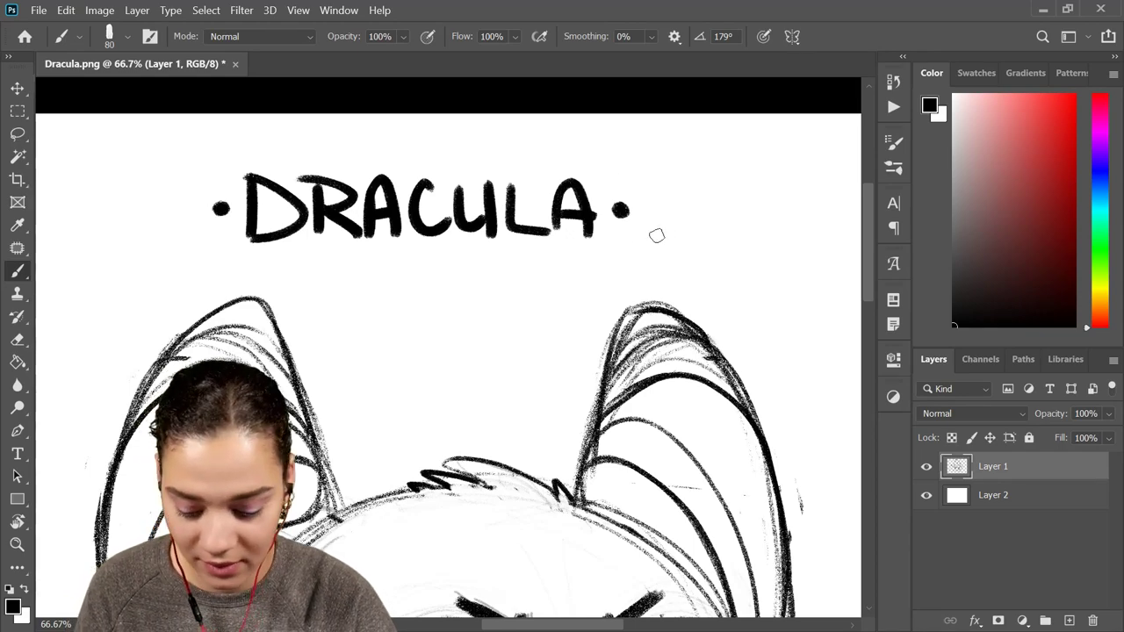
Move the dotted DRACULA title slightly right and down so it sits centred above the bat's head
key(l)
mouse_move(677, 201)
mouse_down()
mouse_move(514, 263)
mouse_move(690, 164)
mouse_move(678, 149)
mouse_up()
key(ctrl+t)
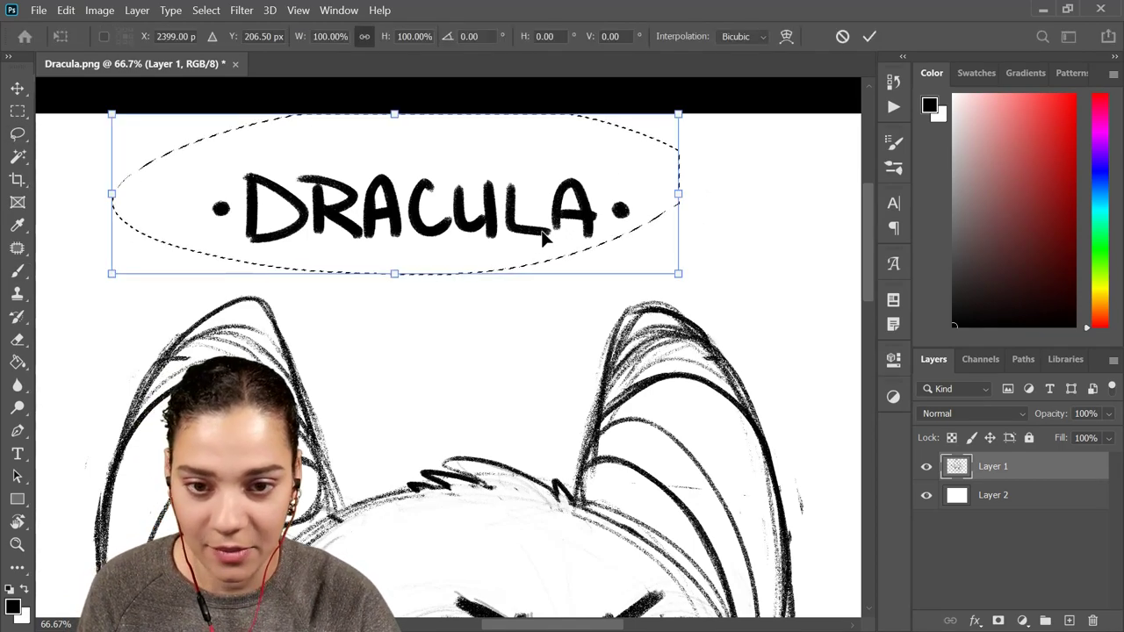
mouse_move(545, 230)
mouse_down()
mouse_move(595, 237)
mouse_move(584, 246)
mouse_up()
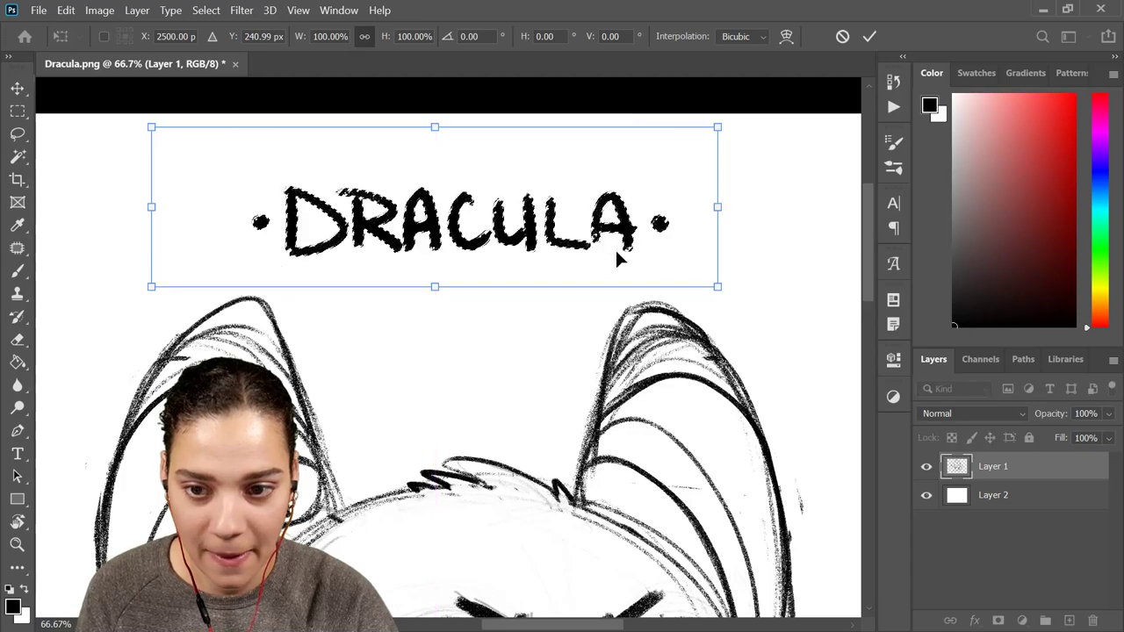
key(Return)
key(ctrl+d)
key(ctrl+minus)
key(ctrl+minus)
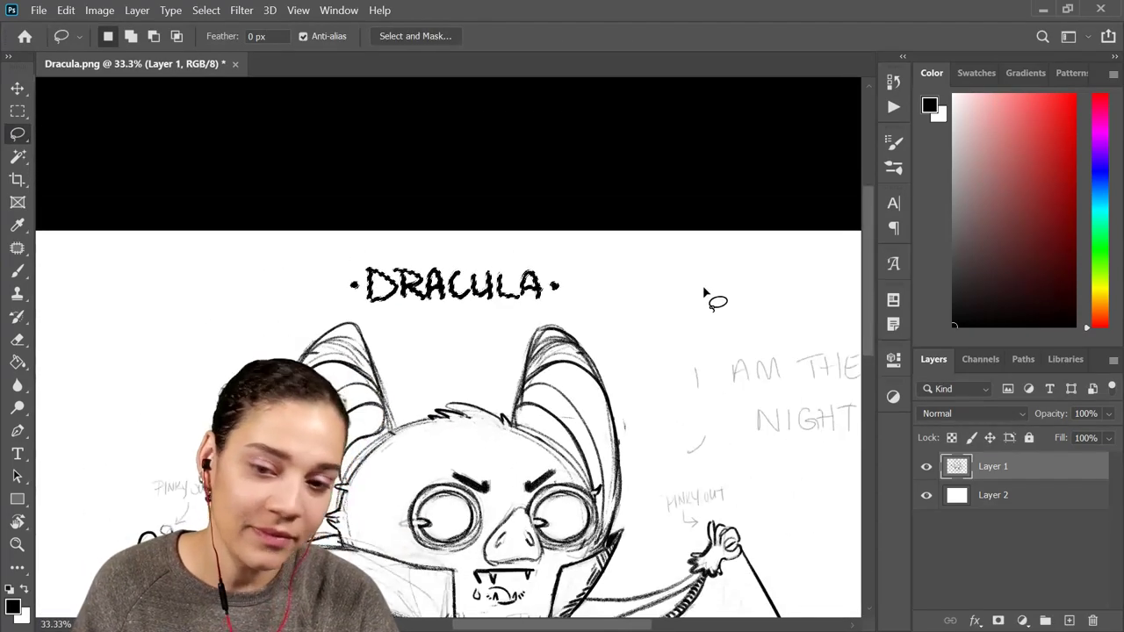
key(ctrl+minus)
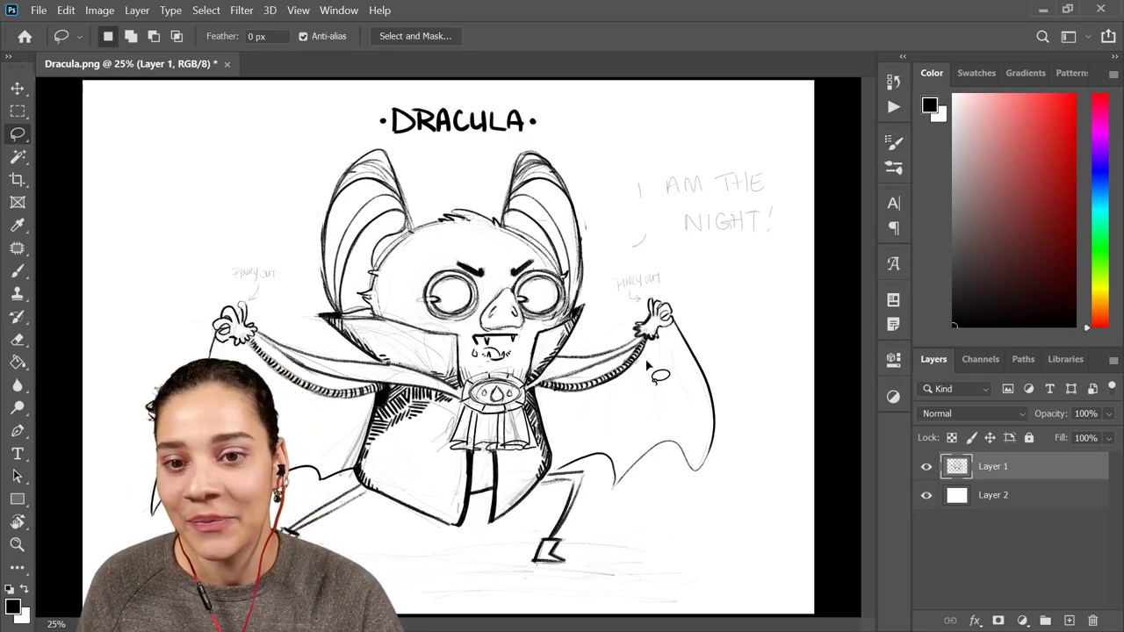
Hatch the inner side of the left ear's top band with the brush at size 45
key(b)
key(ctrl+plus)
key(ctrl+plus)
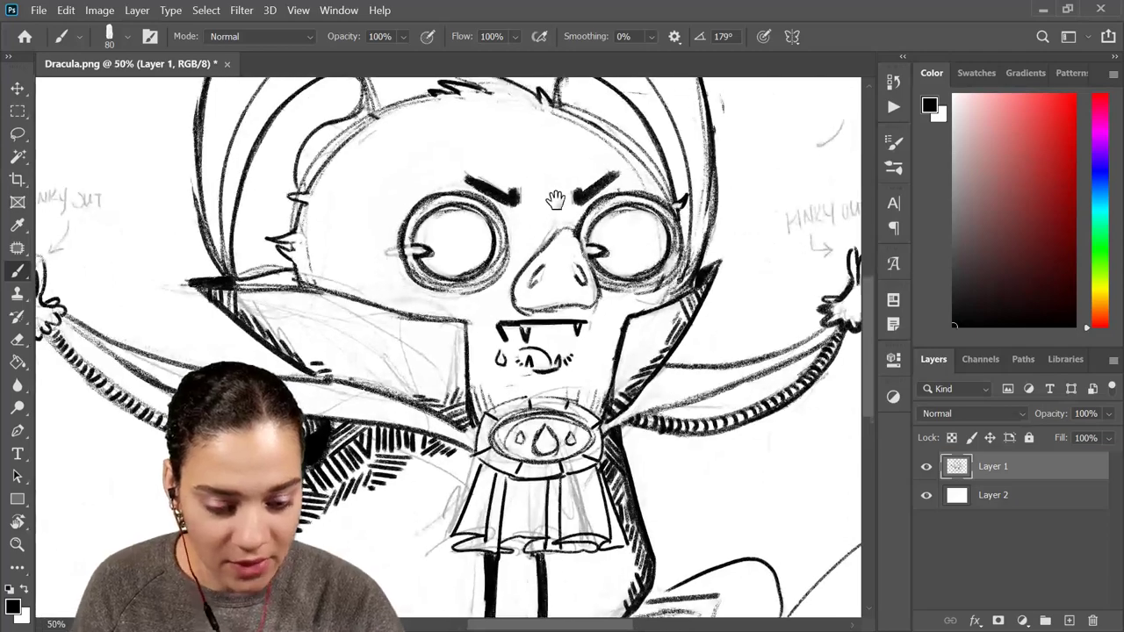
mouse_move(555, 199)
mouse_down()
mouse_move(585, 389)
mouse_move(595, 392)
mouse_up()
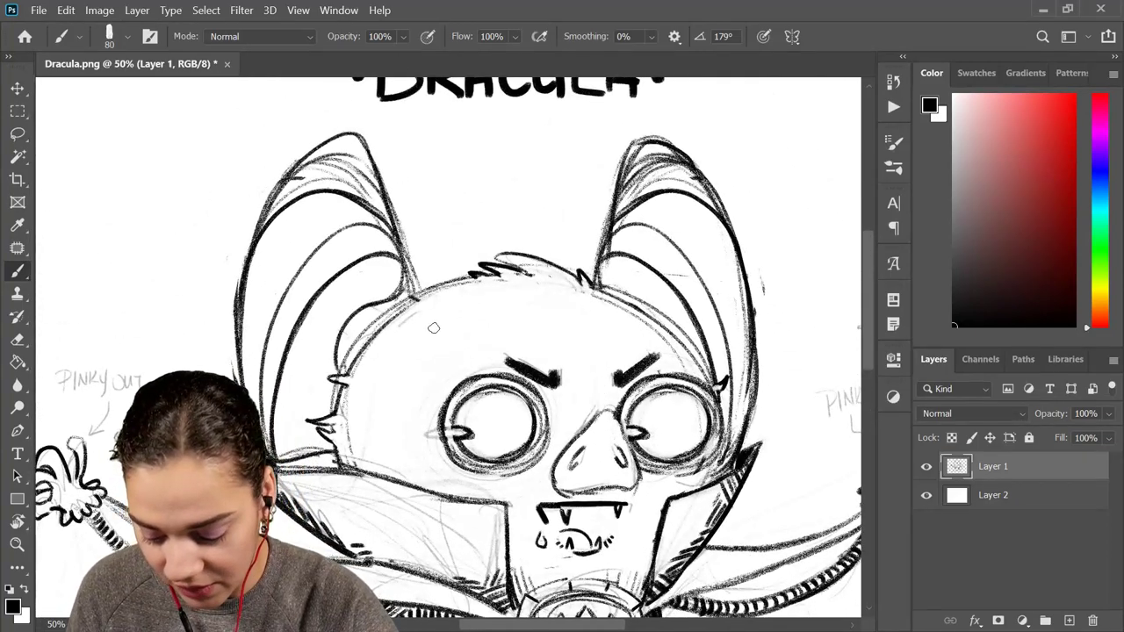
key(bracketleft)
key(bracketleft)
key(bracketleft)
key(bracketleft)
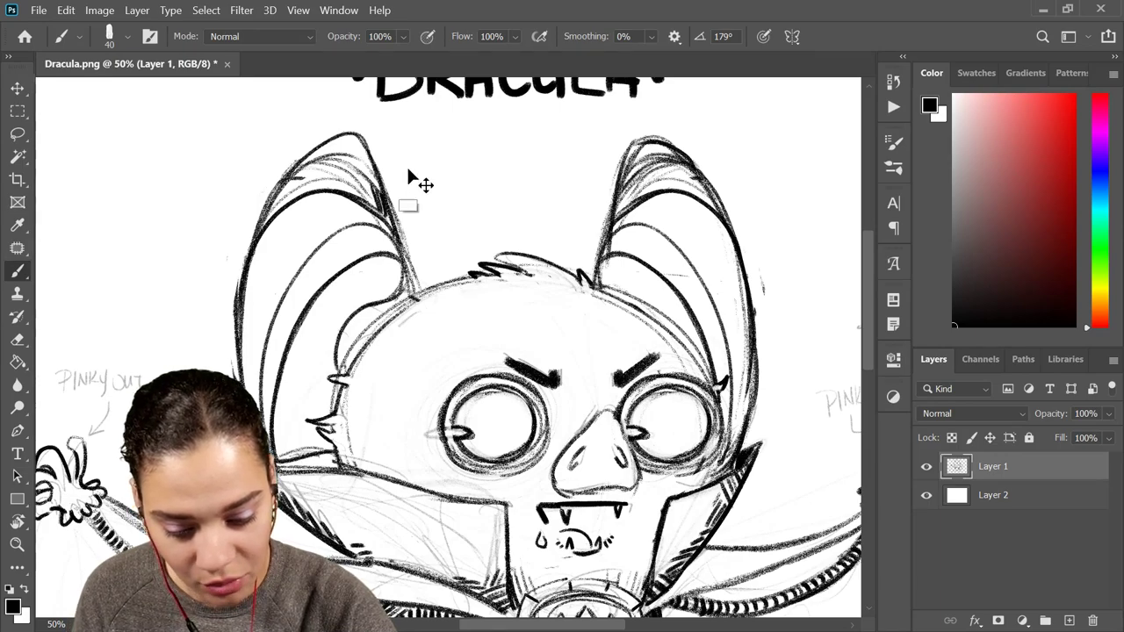
key(bracketright)
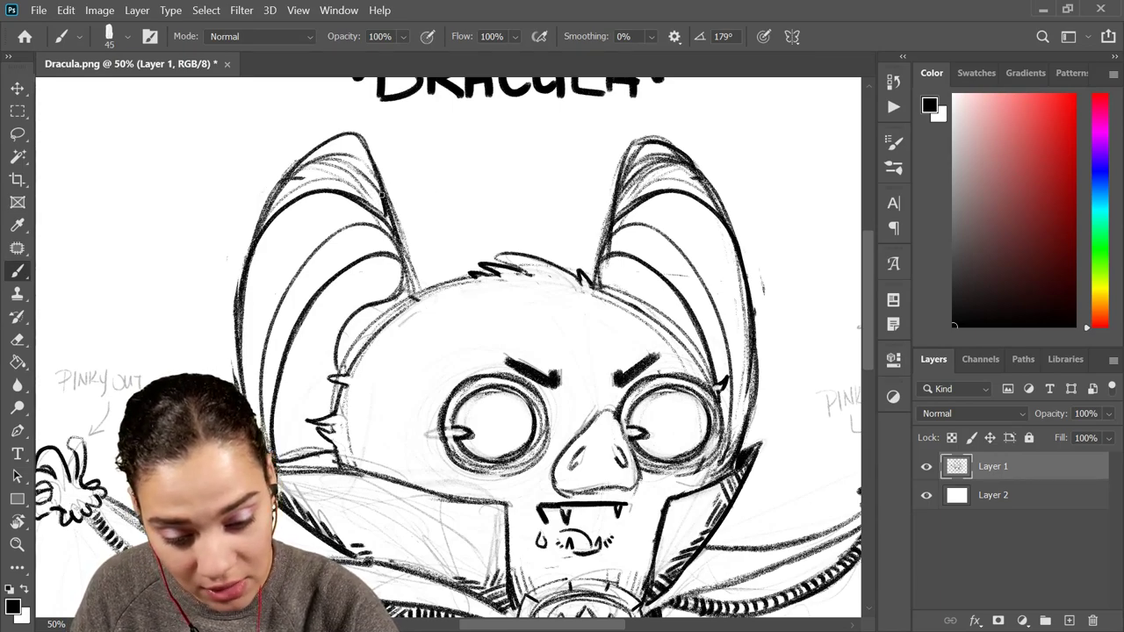
drag(367, 182, 375, 203)
mouse_move(355, 171)
mouse_down()
mouse_move(364, 192)
mouse_move(349, 177)
mouse_up()
Hatch both sides of the right ear's top band and the outer side of the left ear's top band
drag(617, 190, 622, 205)
drag(615, 203, 620, 221)
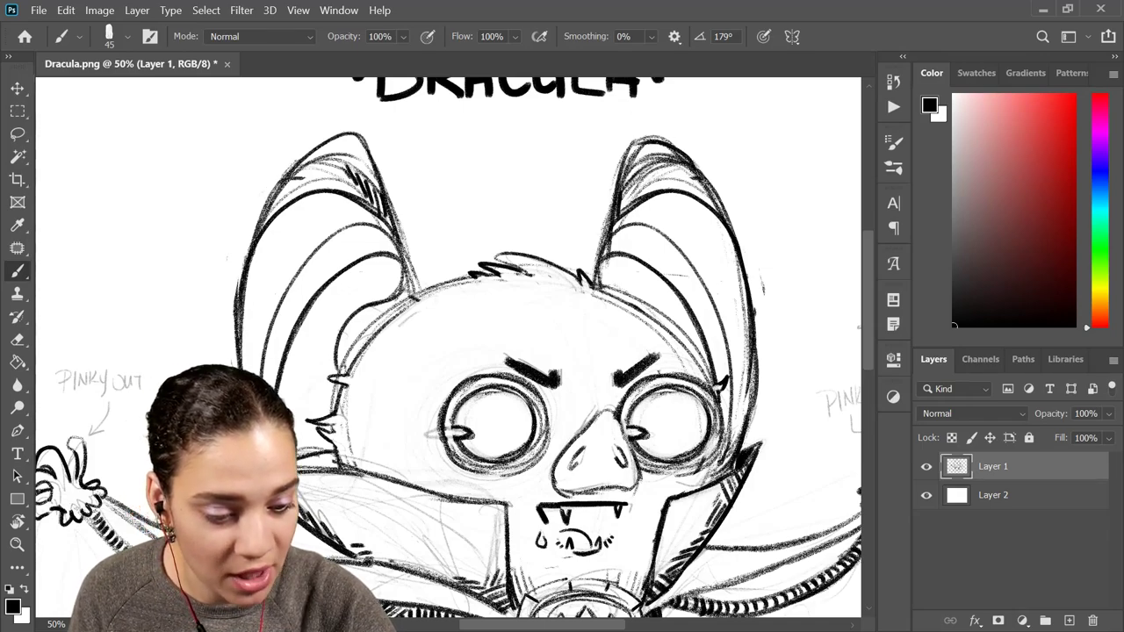
drag(643, 173, 654, 187)
drag(654, 163, 663, 184)
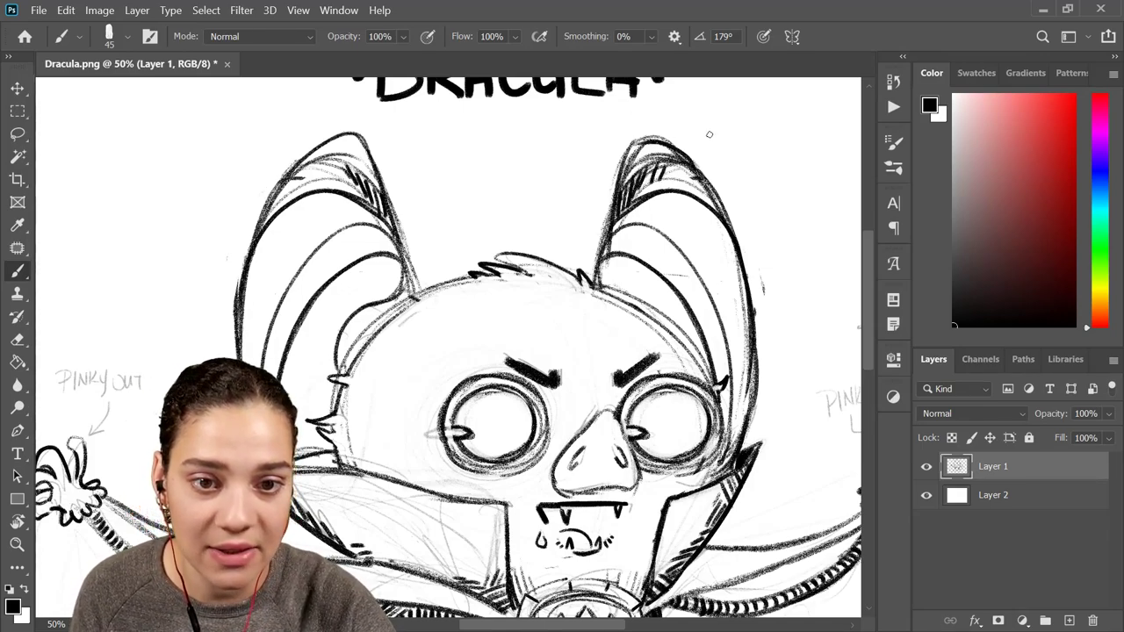
drag(718, 209, 703, 204)
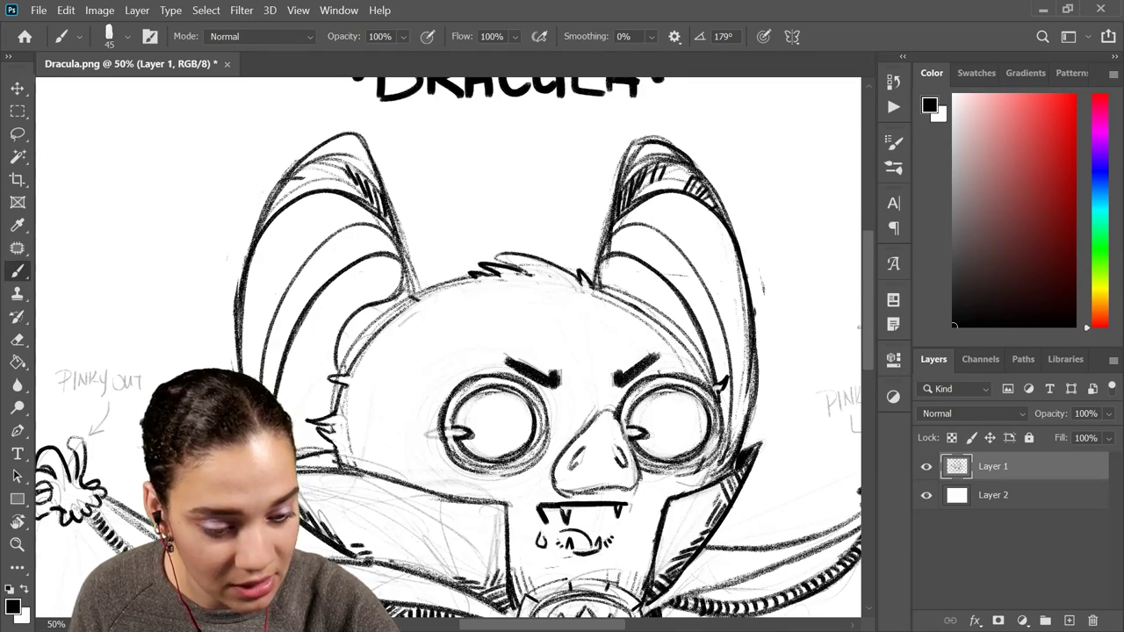
drag(262, 224, 272, 221)
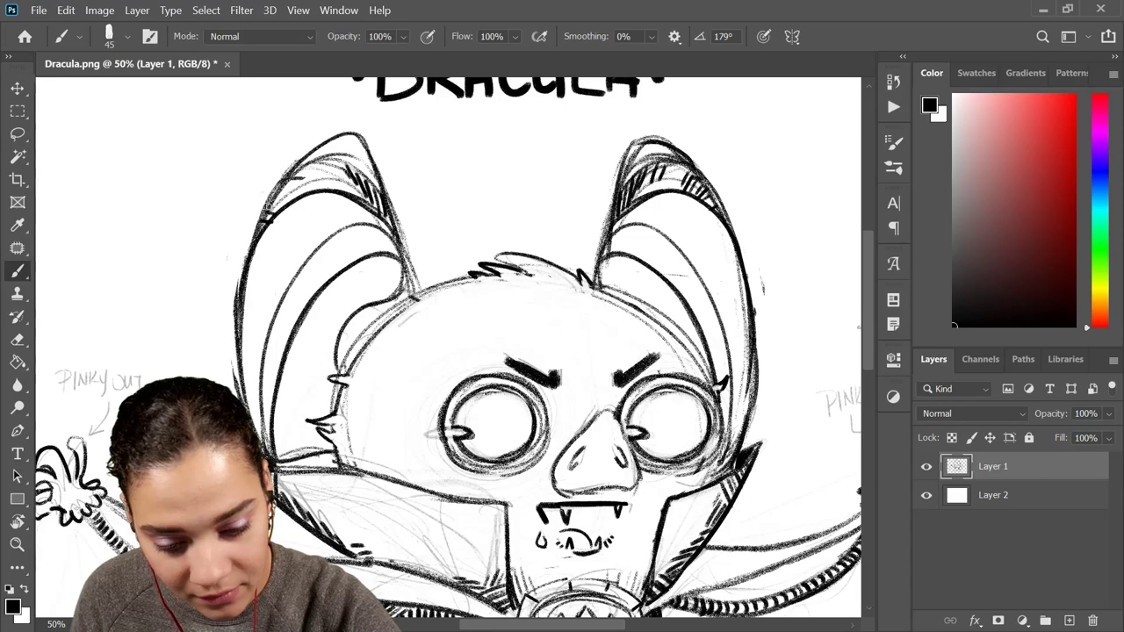
drag(283, 179, 306, 185)
Add short hatching strokes at the base of the left and right ears, just above the collar
mouse_move(684, 394)
mouse_down()
mouse_move(712, 313)
mouse_move(787, 236)
mouse_up()
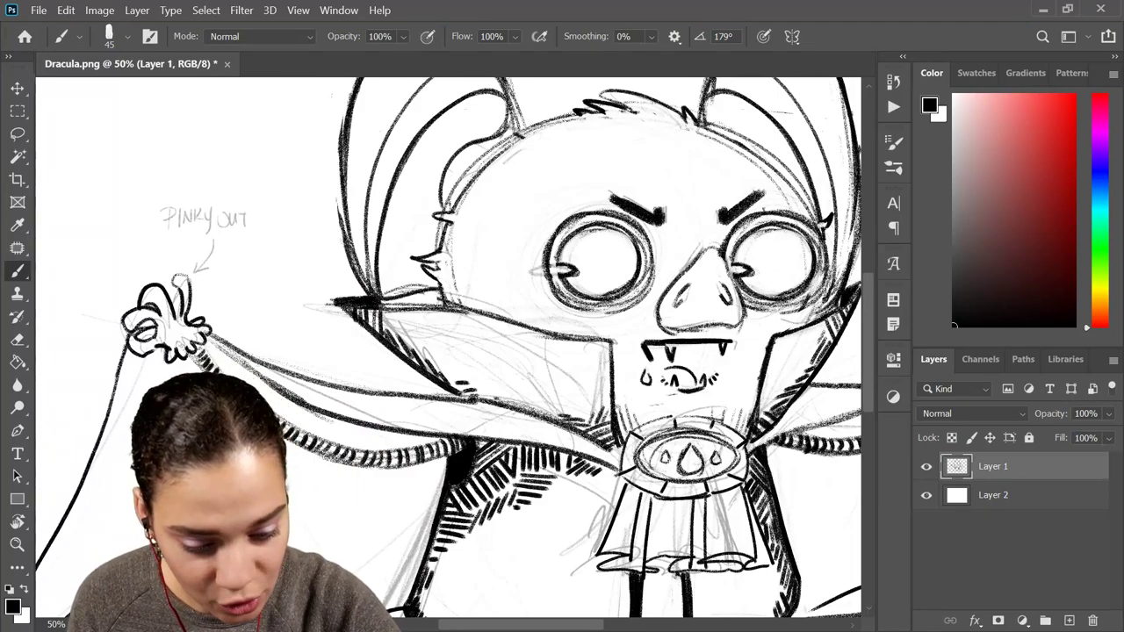
drag(415, 295, 413, 308)
drag(408, 295, 398, 307)
drag(395, 297, 392, 303)
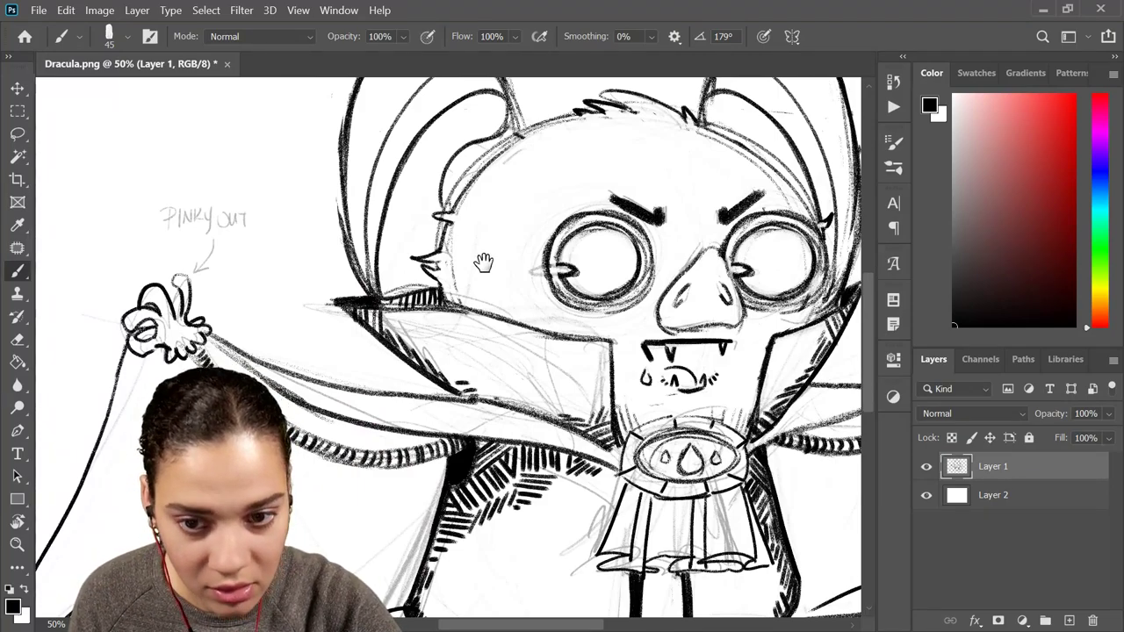
drag(653, 290, 433, 273)
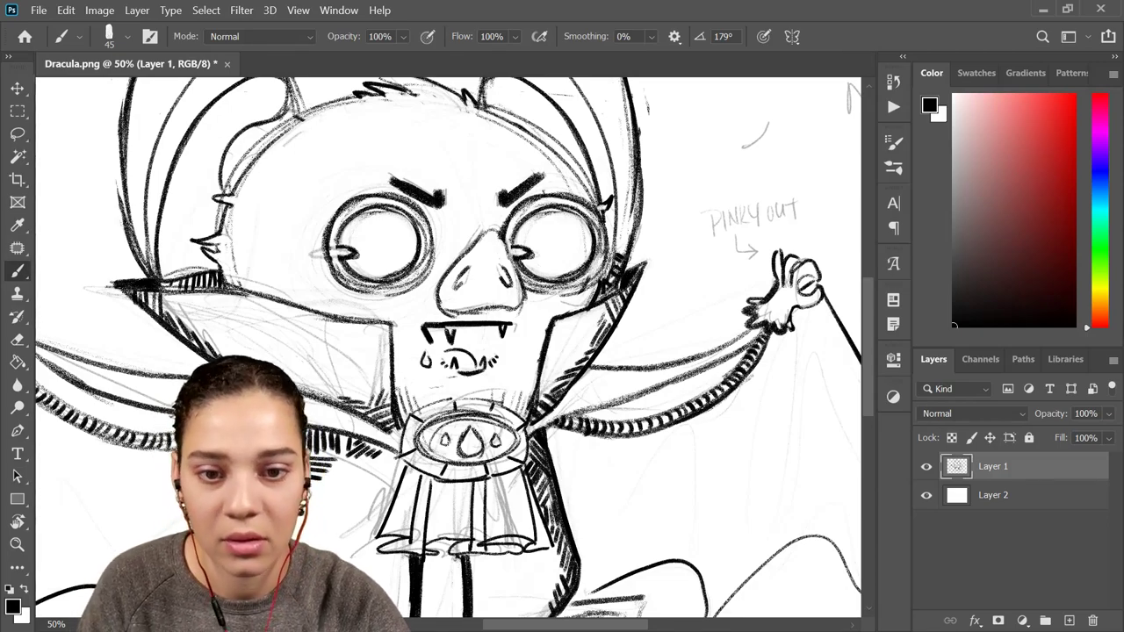
key(ctrl+minus)
key(ctrl+minus)
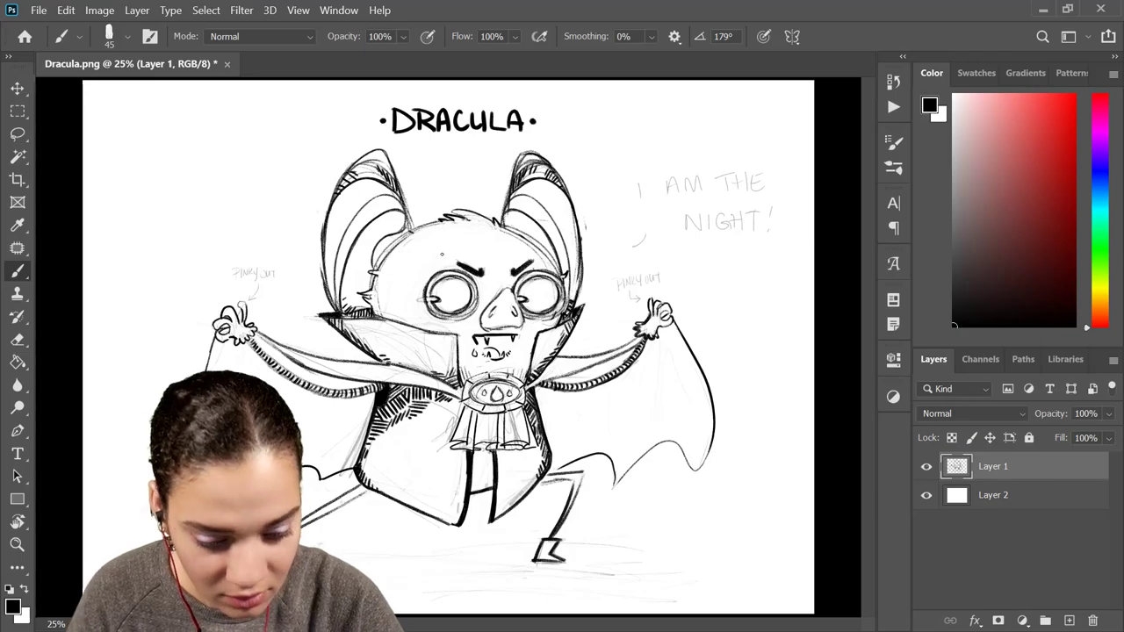
key(ctrl+minus)
key(ctrl+minus)
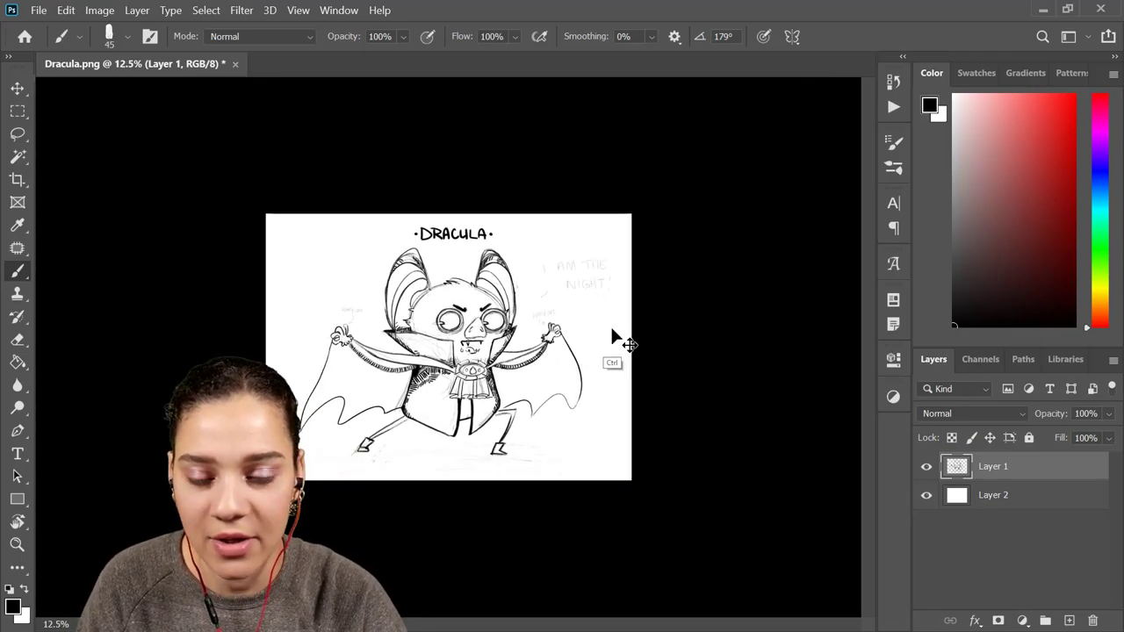
Ink the narrow cape fold beside the coat's left edge, from under the arm down to the cape hem
key(ctrl+plus)
key(ctrl+plus)
key(ctrl+plus)
mouse_move(410, 449)
mouse_down()
mouse_move(597, 328)
mouse_move(587, 334)
mouse_up()
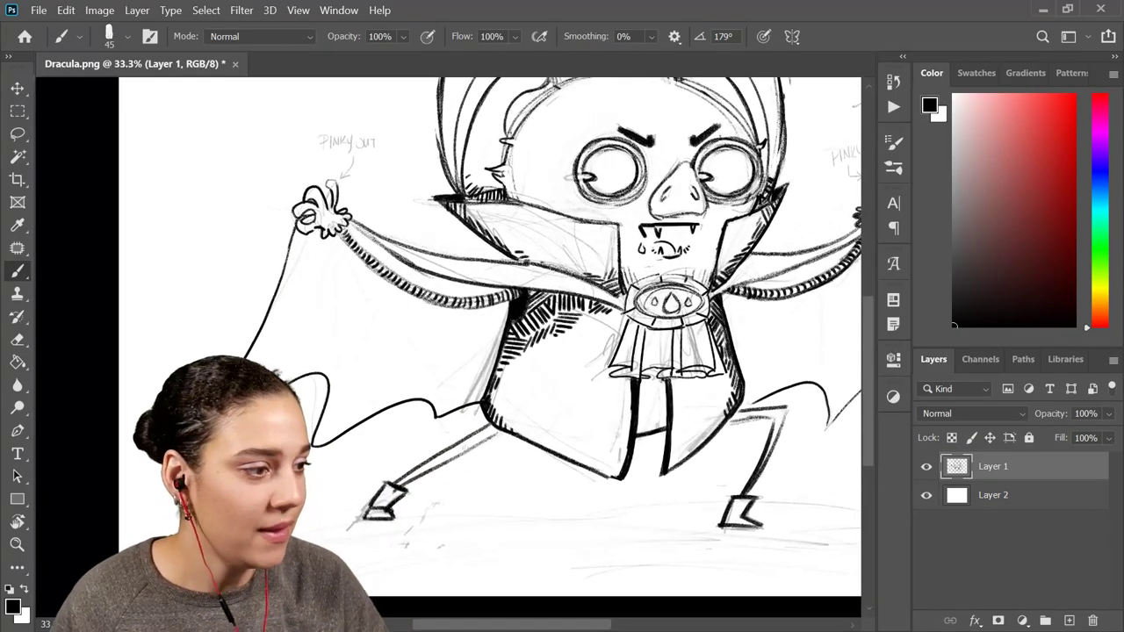
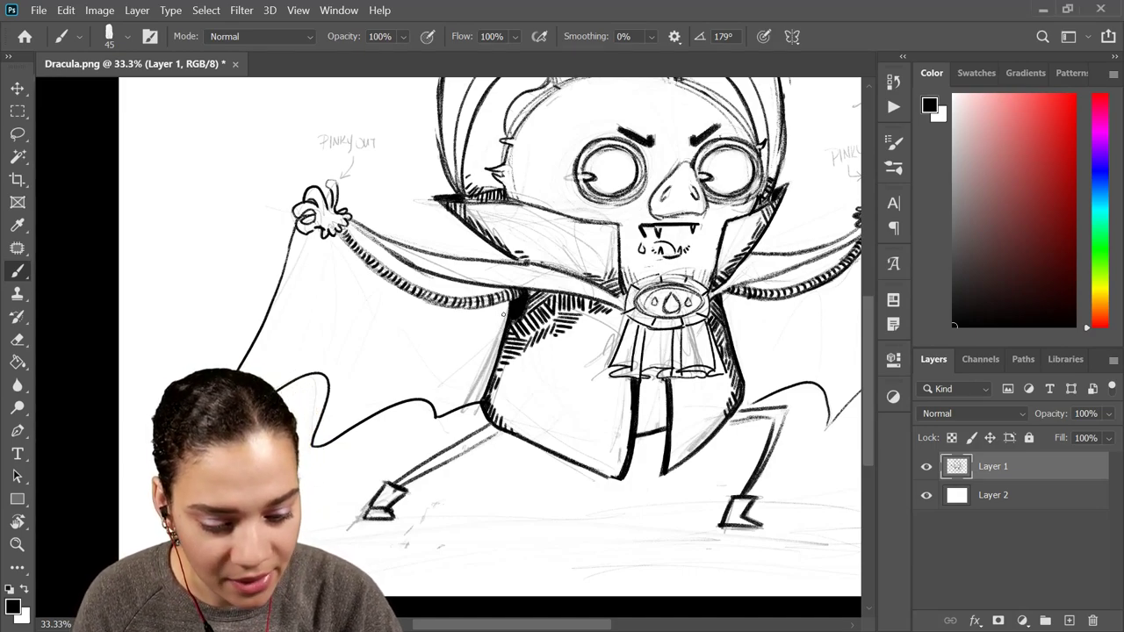
key(ctrl+plus)
mouse_move(533, 291)
mouse_down()
mouse_move(484, 418)
mouse_move(532, 319)
mouse_up()
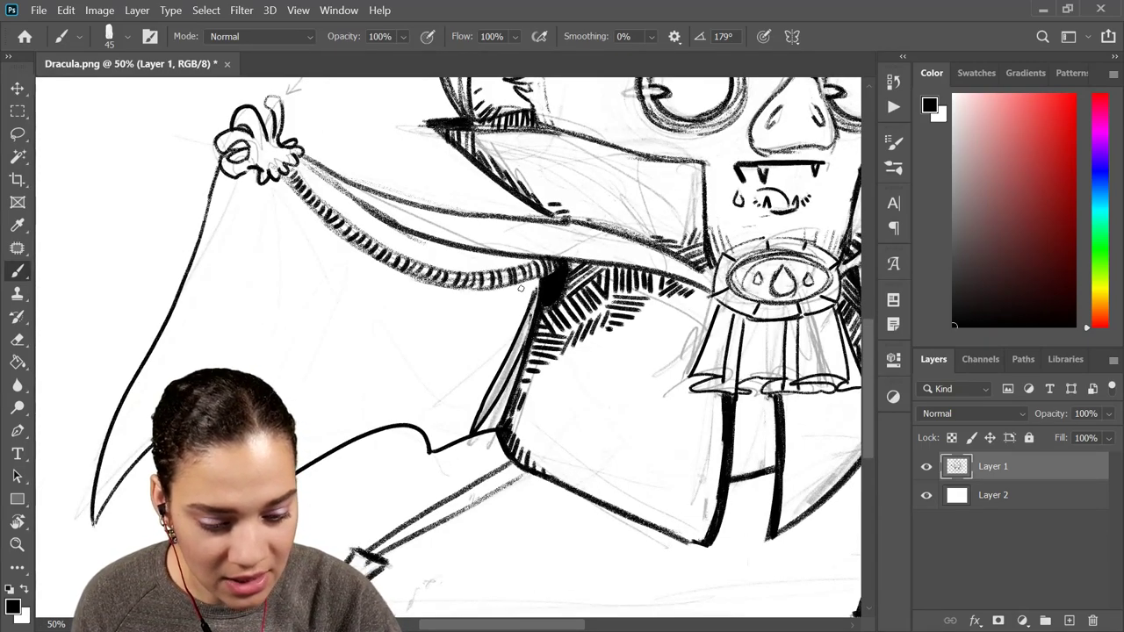
Draw a long leaf-shaped fold in the left cape beside the coat, and undo a trial stroke below the sleeve
mouse_move(516, 294)
mouse_down()
mouse_move(465, 362)
mouse_move(517, 293)
mouse_up()
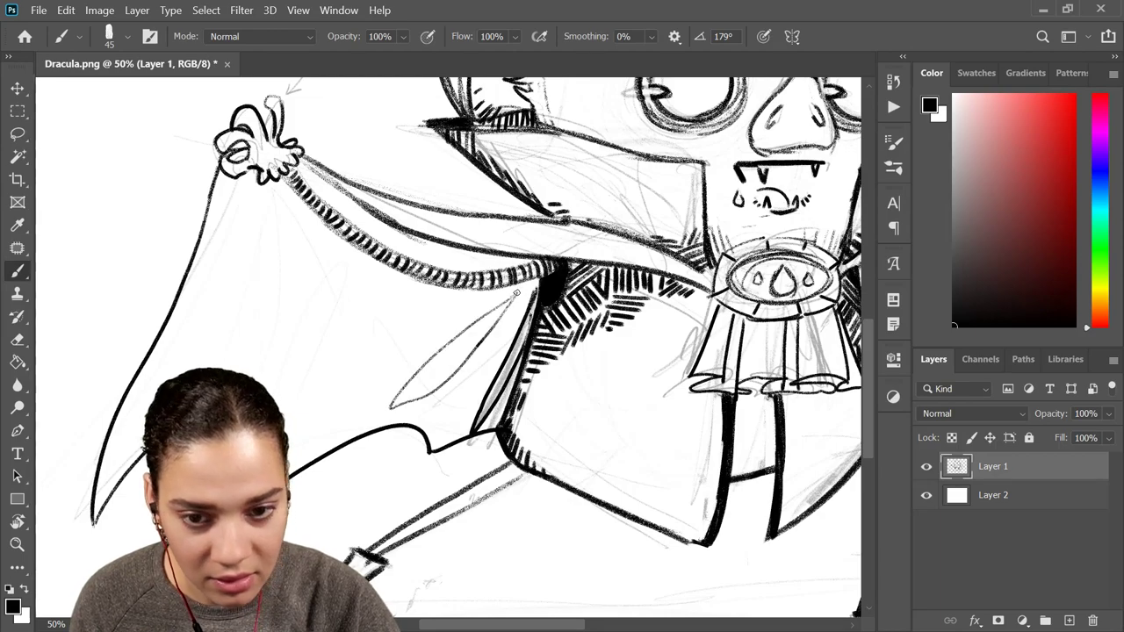
mouse_move(351, 386)
mouse_down()
mouse_move(585, 269)
mouse_move(537, 340)
mouse_up()
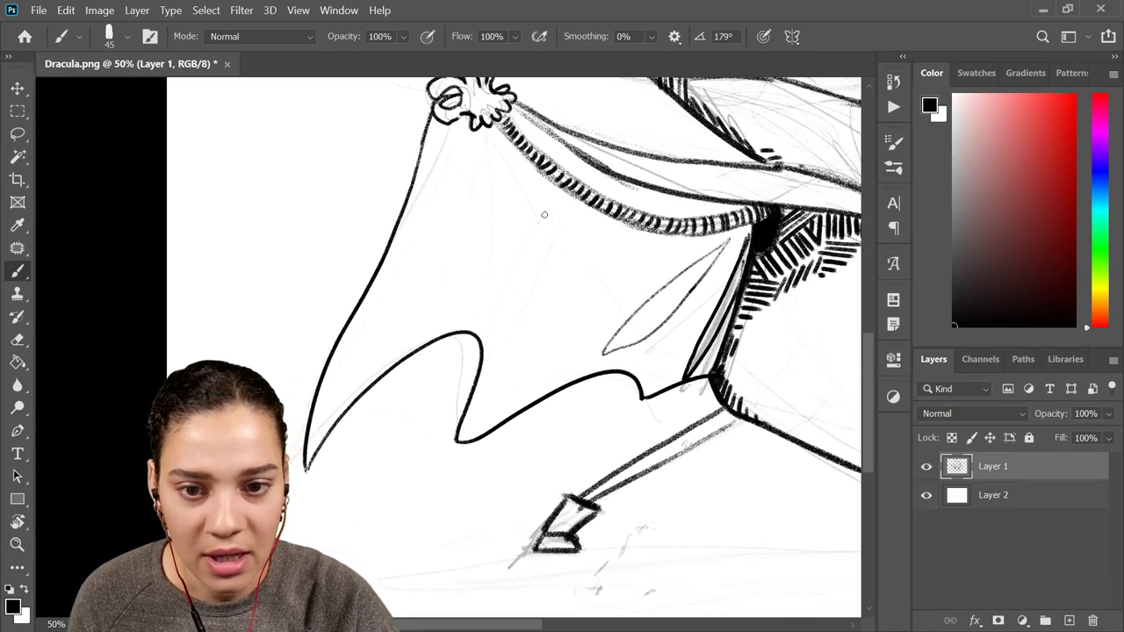
mouse_move(541, 209)
mouse_down()
mouse_move(522, 323)
mouse_move(550, 227)
mouse_move(506, 318)
mouse_move(538, 284)
mouse_move(542, 204)
mouse_up()
key(ctrl+z)
key(ctrl+z)
key(ctrl+z)
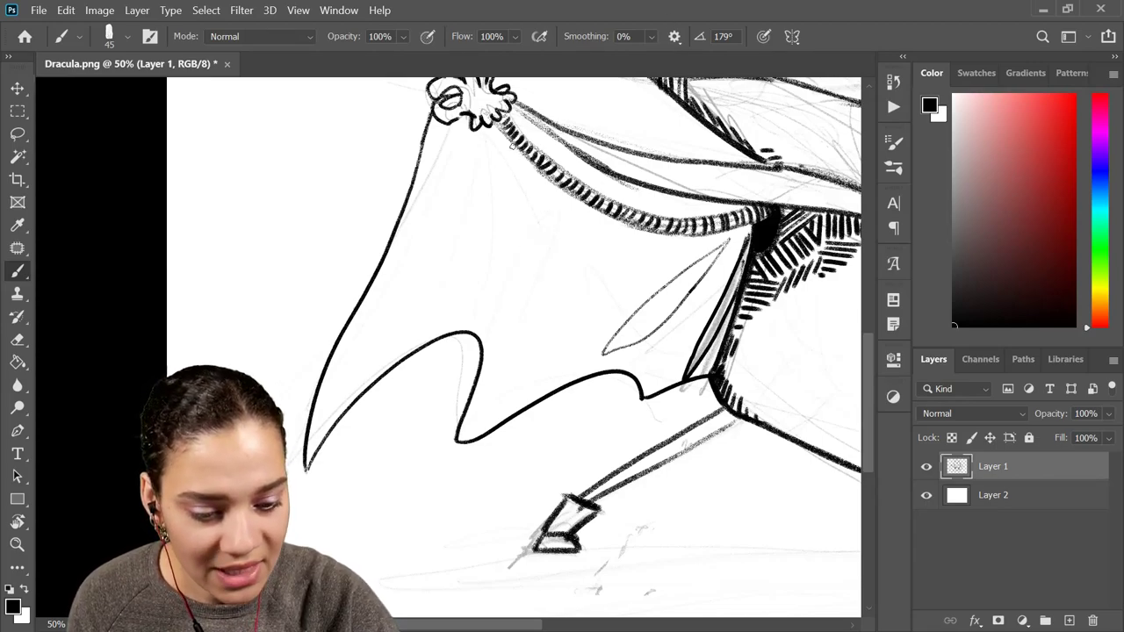
Draw two long narrow folds and a short curved fold line hanging from the left hand in the cape
mouse_move(478, 136)
mouse_down()
mouse_move(511, 365)
mouse_move(494, 166)
mouse_up()
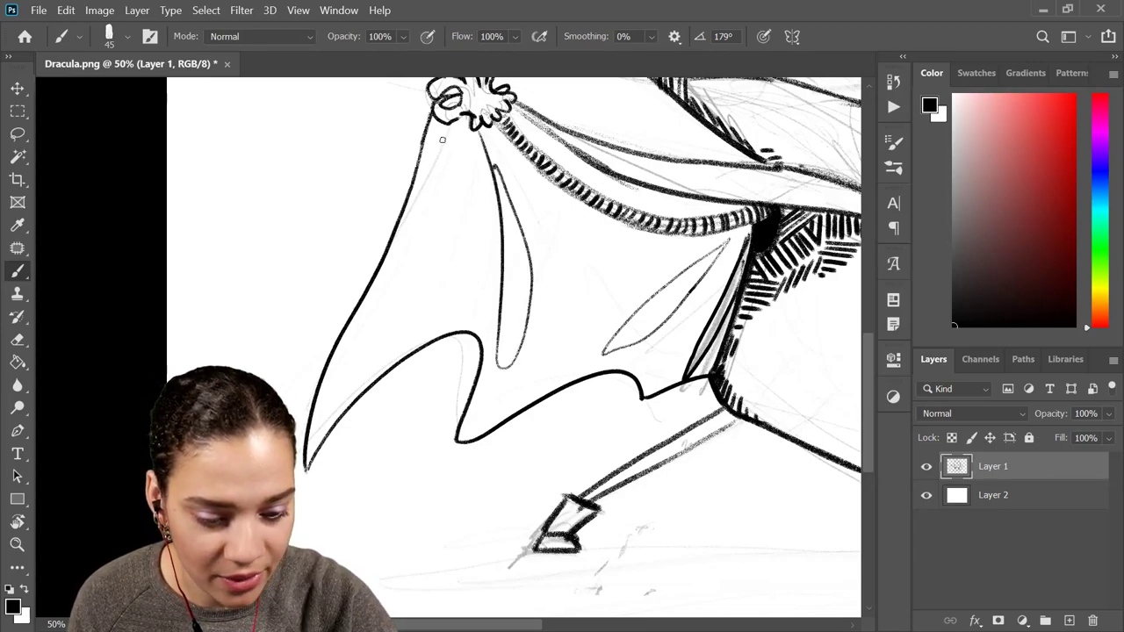
mouse_move(441, 140)
mouse_down()
mouse_move(398, 287)
mouse_move(450, 156)
mouse_up()
mouse_move(553, 167)
mouse_down()
mouse_move(532, 288)
mouse_move(531, 278)
mouse_up()
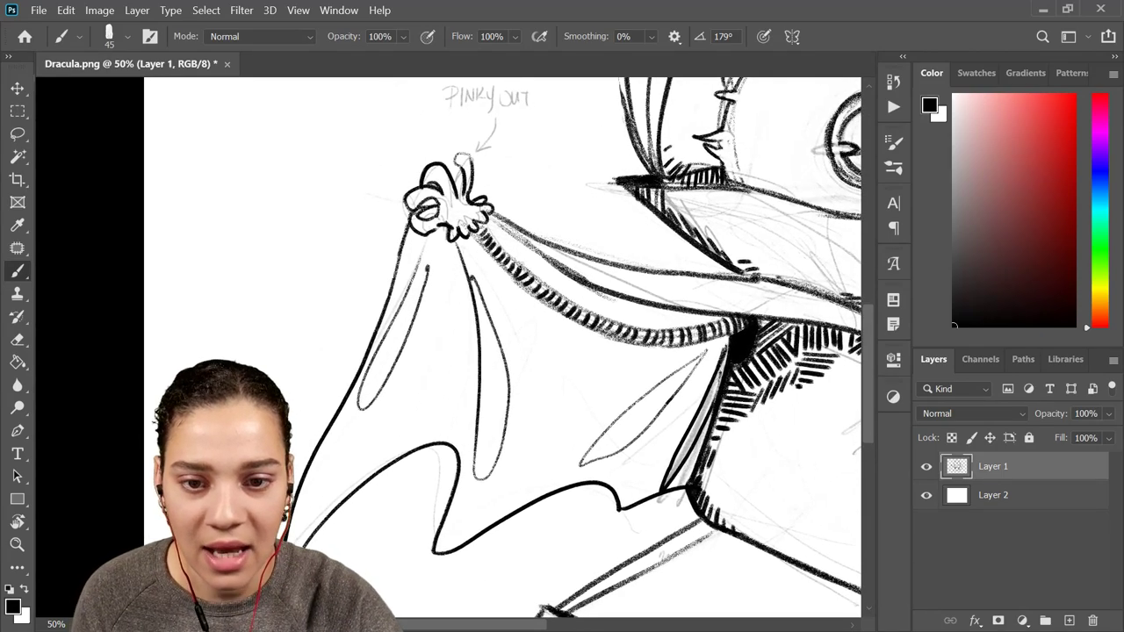
mouse_move(754, 348)
mouse_down()
mouse_move(661, 279)
mouse_move(644, 291)
mouse_up()
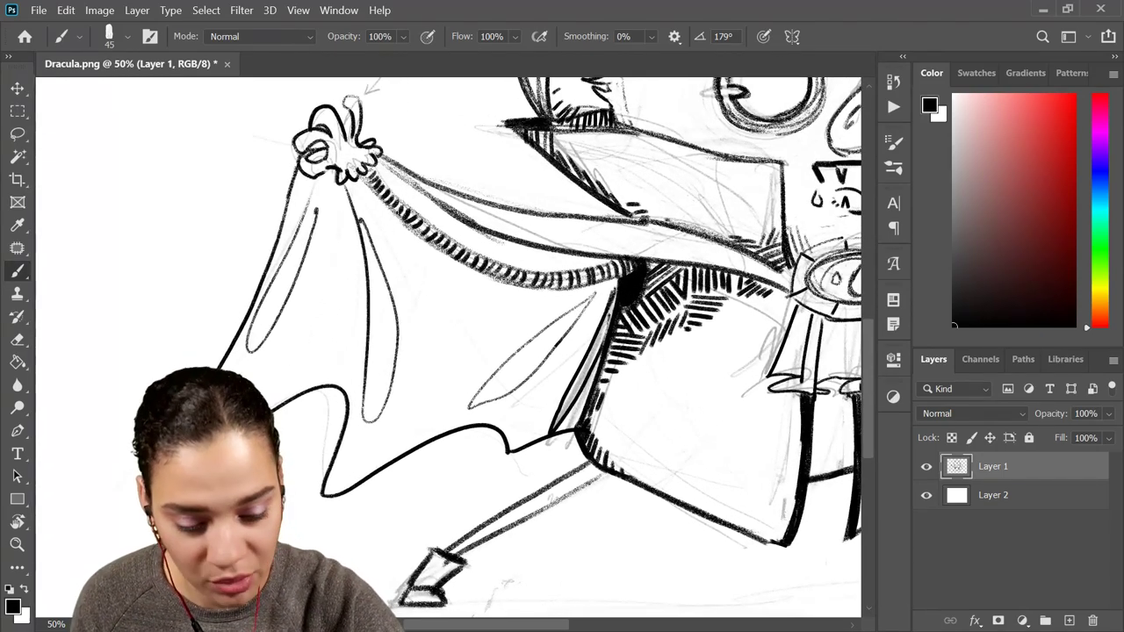
drag(360, 193, 429, 290)
Draw matching folds below the right hand and two short slanted fold lines in the right cape near the coat
drag(704, 341, 614, 214)
drag(794, 298, 635, 350)
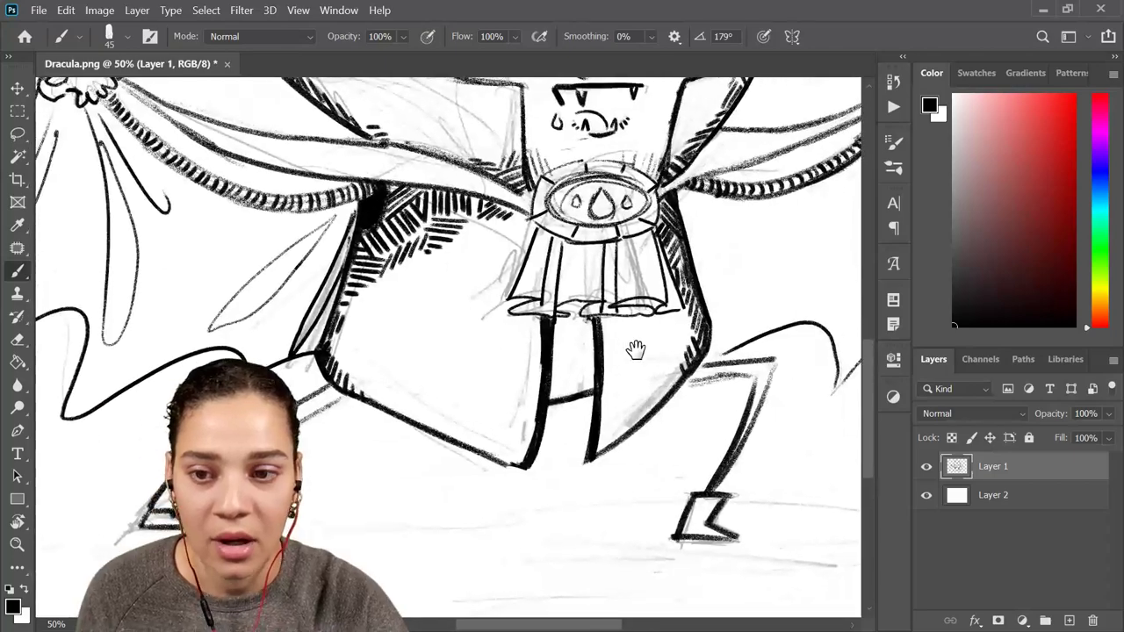
mouse_move(706, 303)
mouse_down()
mouse_move(539, 381)
mouse_move(499, 368)
mouse_up()
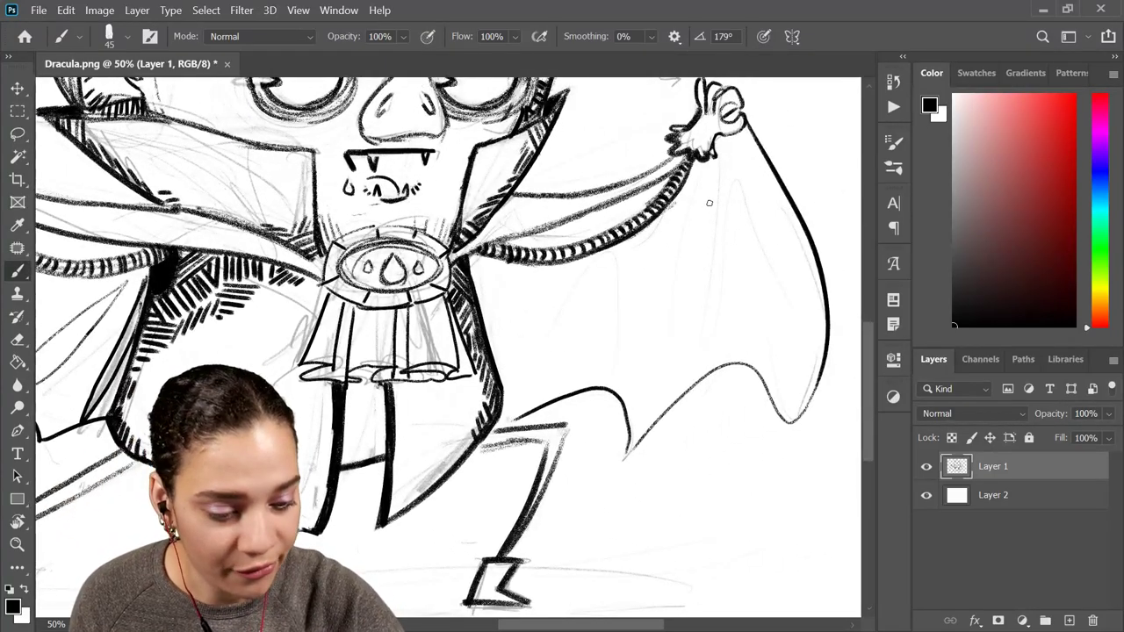
mouse_move(711, 178)
mouse_down()
mouse_move(685, 355)
mouse_move(718, 185)
mouse_move(759, 188)
mouse_move(737, 165)
mouse_move(618, 252)
mouse_up()
drag(779, 241, 845, 155)
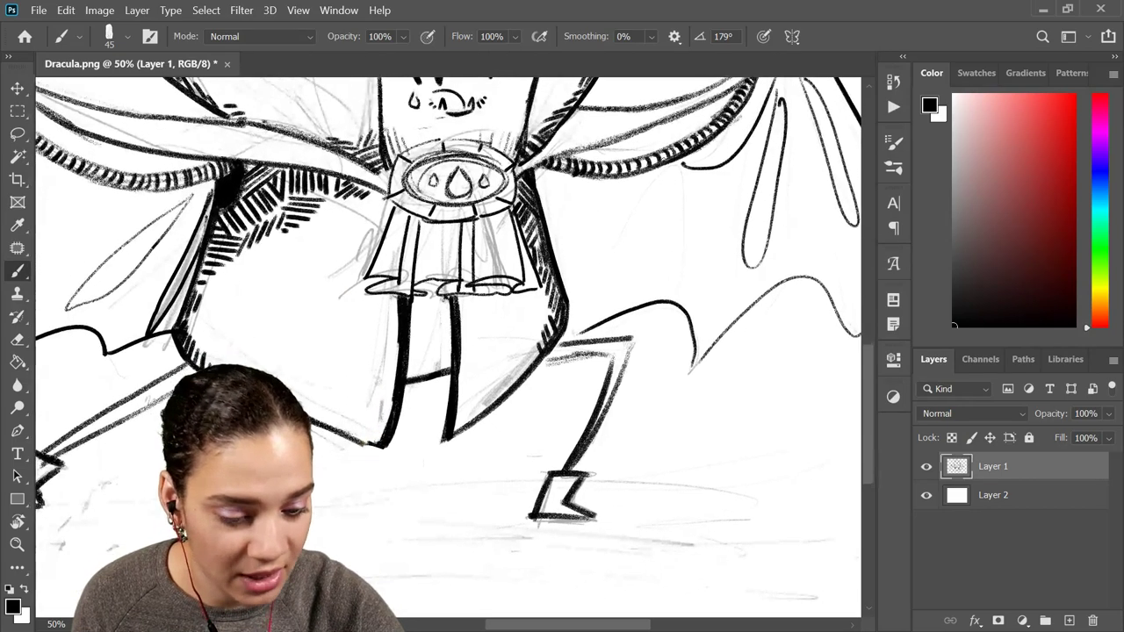
drag(639, 182, 588, 291)
drag(645, 218, 599, 290)
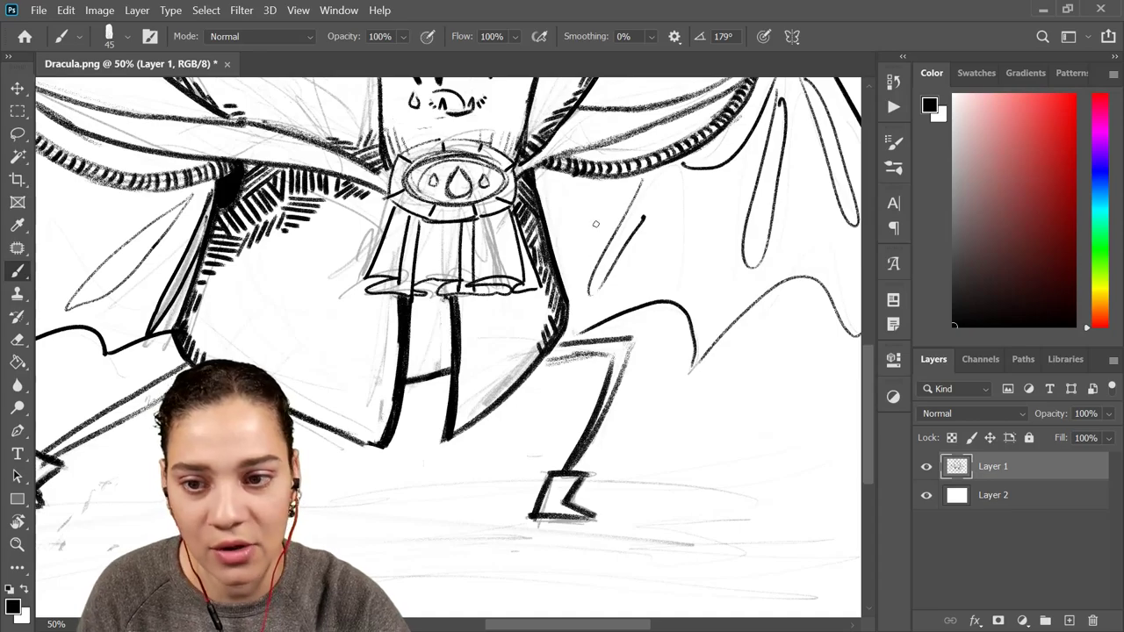
Review the whole inked drawing at different zoom levels in the full-screen view with menu bar
key(ctrl+minus)
key(ctrl+minus)
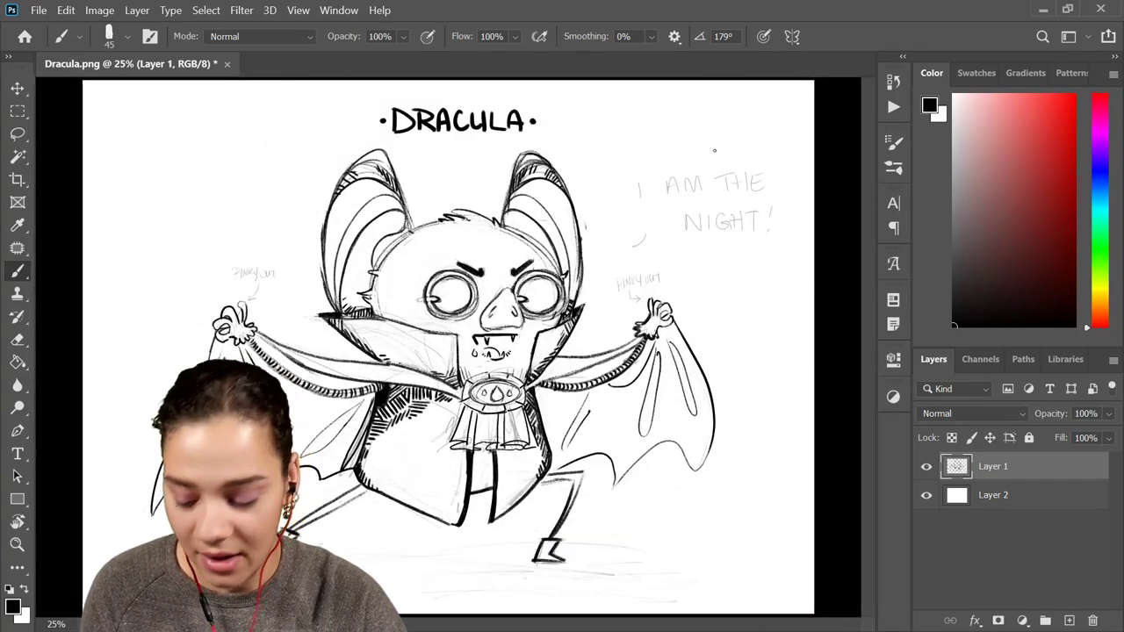
key(f)
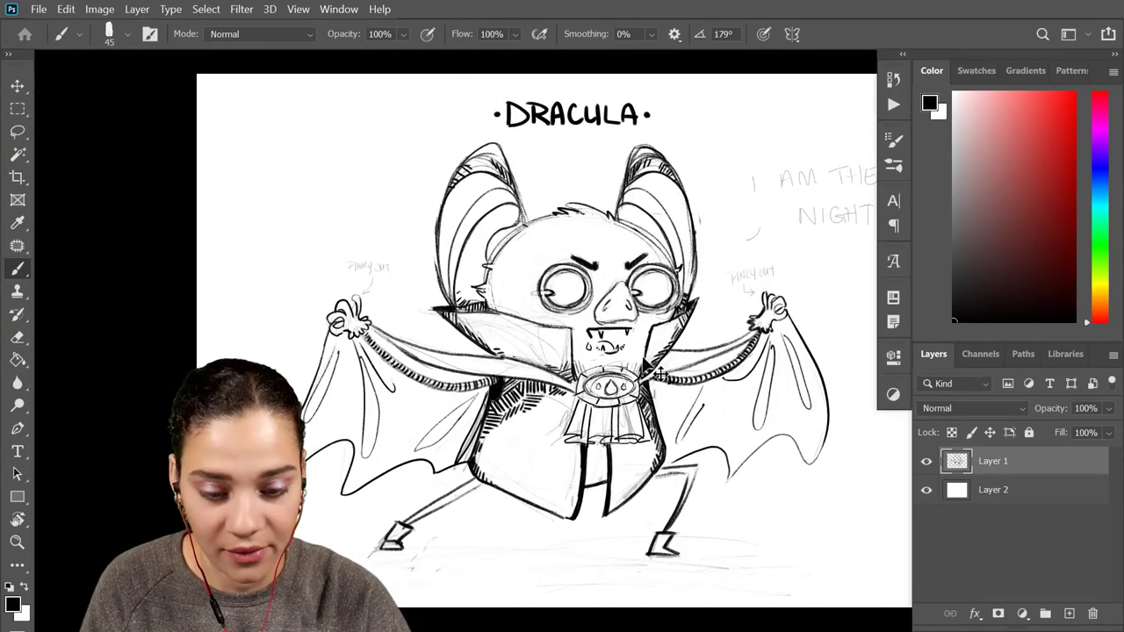
key(ctrl+plus)
mouse_move(735, 509)
mouse_down()
mouse_move(689, 276)
mouse_move(619, 343)
mouse_move(650, 301)
mouse_move(700, 281)
mouse_move(722, 325)
mouse_move(722, 291)
mouse_move(742, 319)
mouse_up()
drag(594, 323, 611, 255)
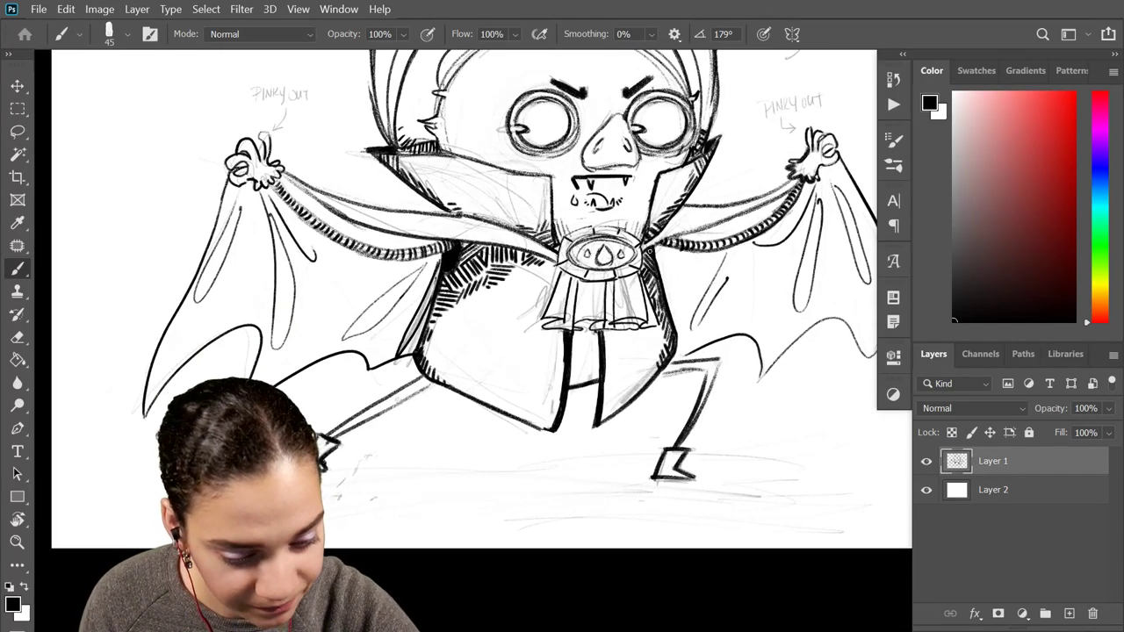
scroll(682, 226, down, 4)
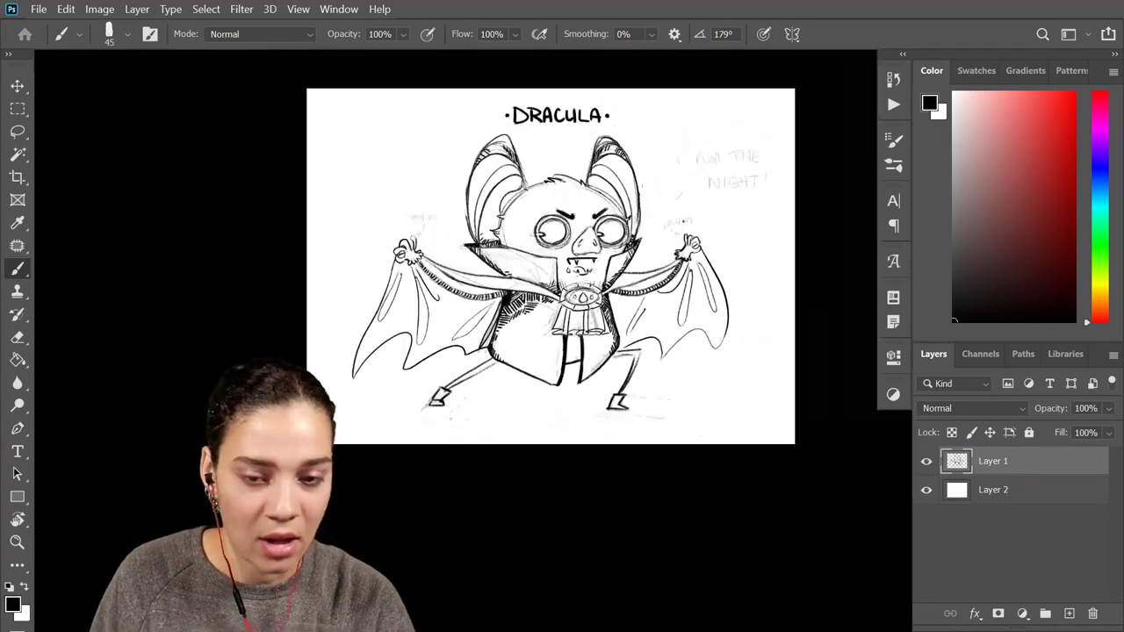
scroll(684, 229, up, 1)
scroll(684, 230, up, 2)
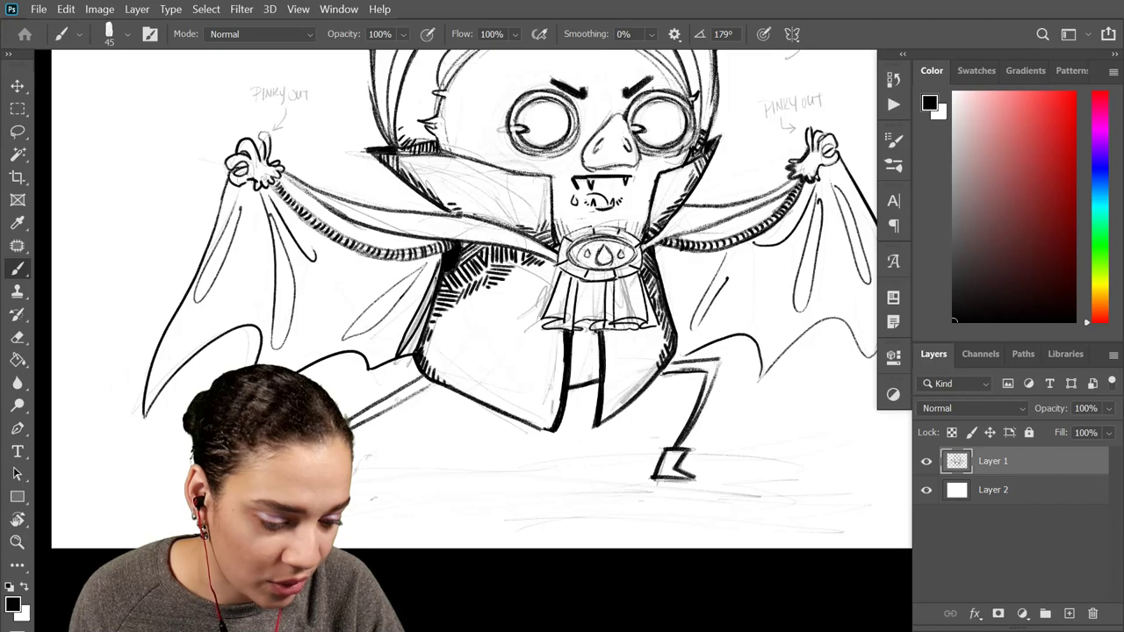
scroll(747, 380, down, 3)
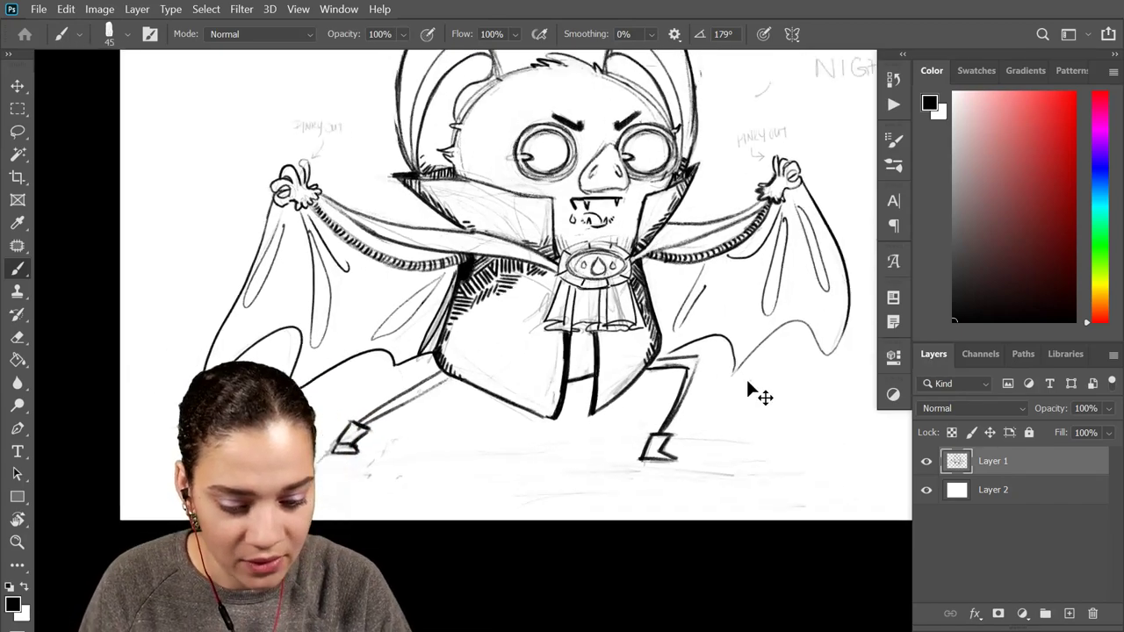
scroll(747, 382, up, 2)
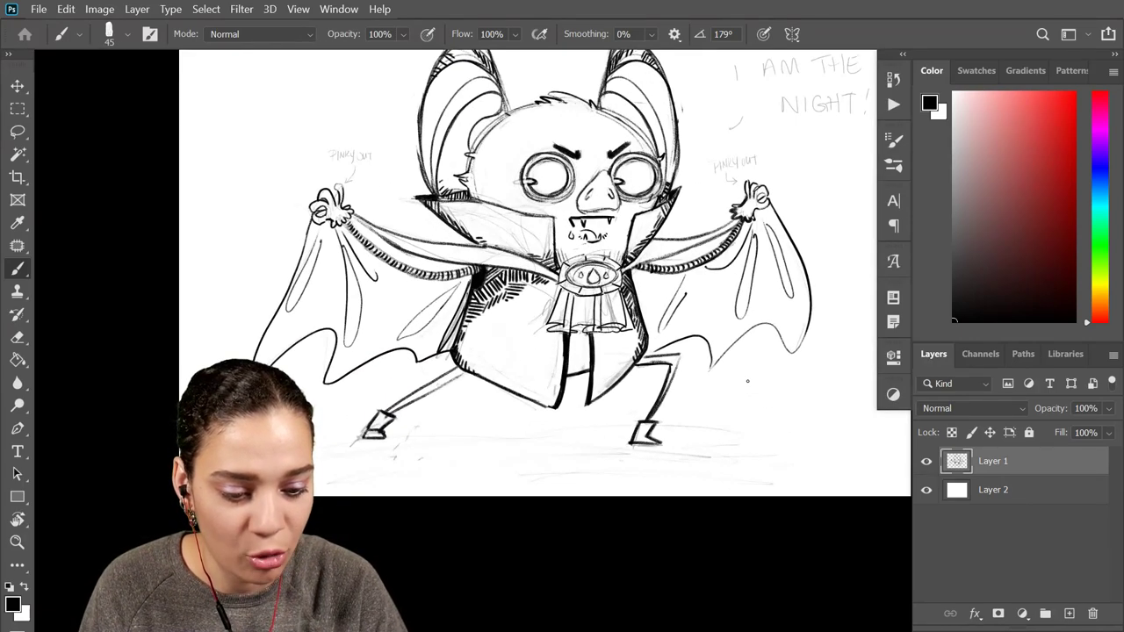
Add a new layer between the line art and the white background layer, and choose a dark grey paint colour
click(1037, 497)
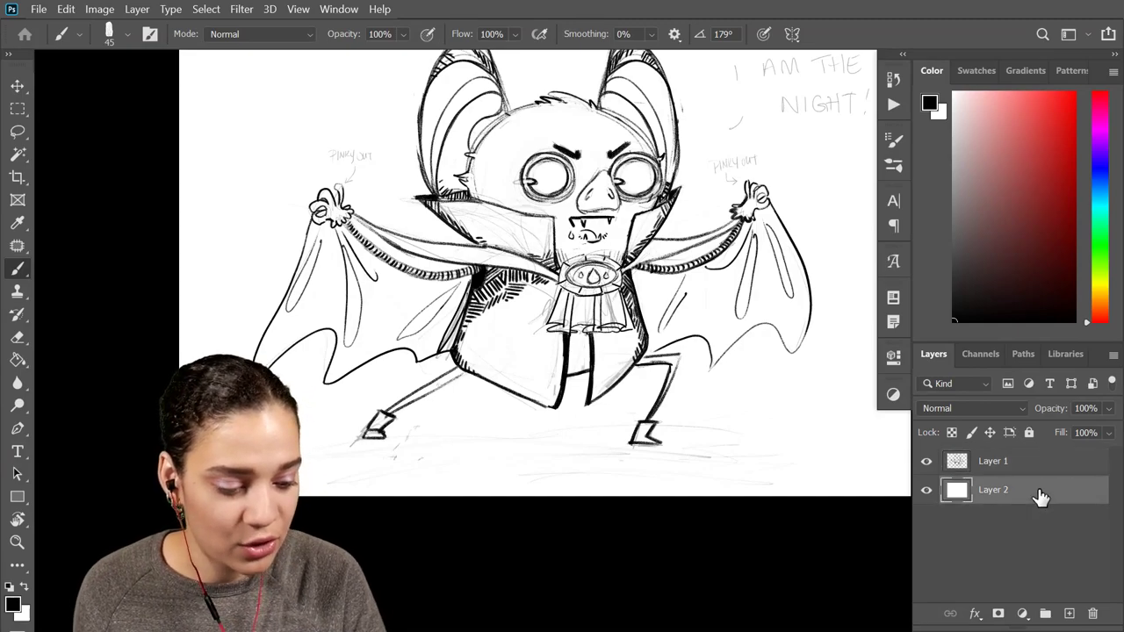
key(ctrl+shift+alt+n)
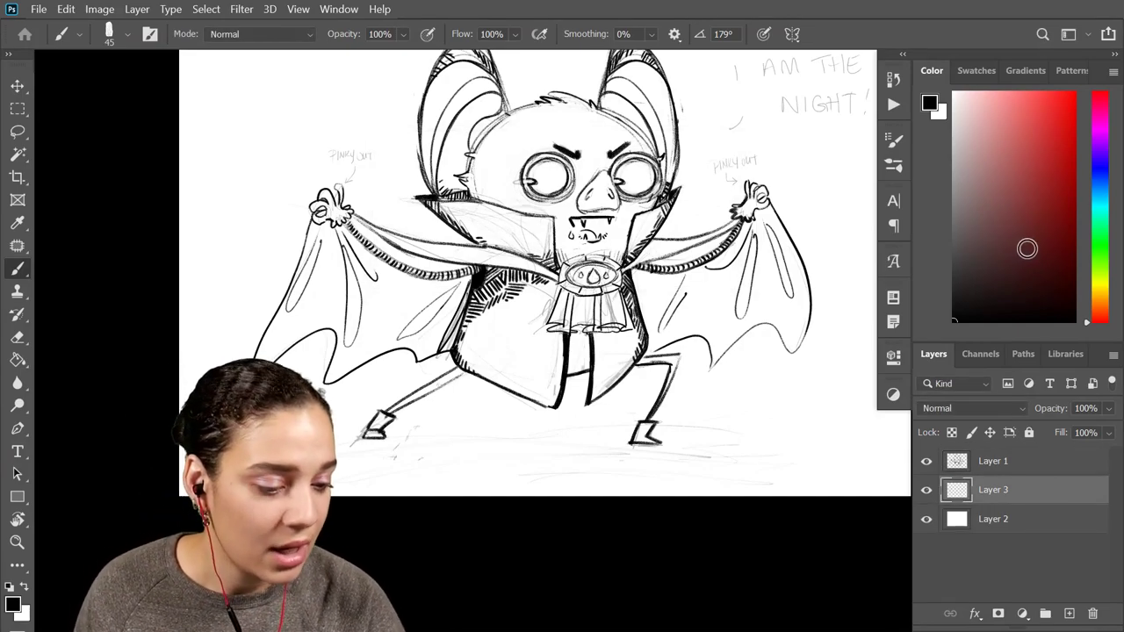
drag(973, 272, 940, 273)
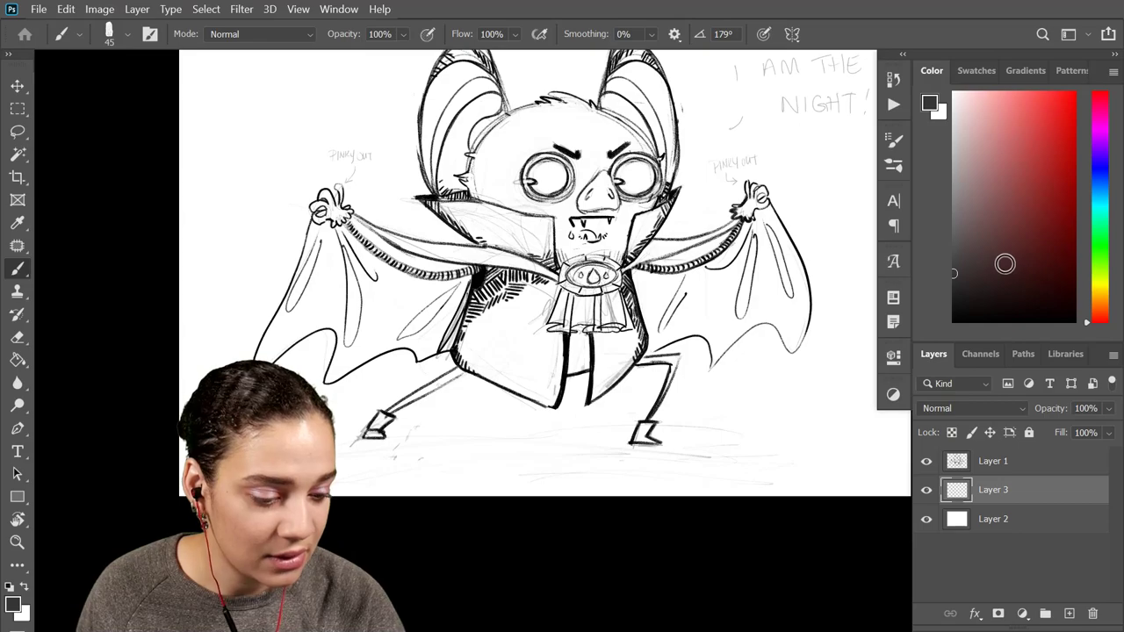
drag(981, 235, 977, 231)
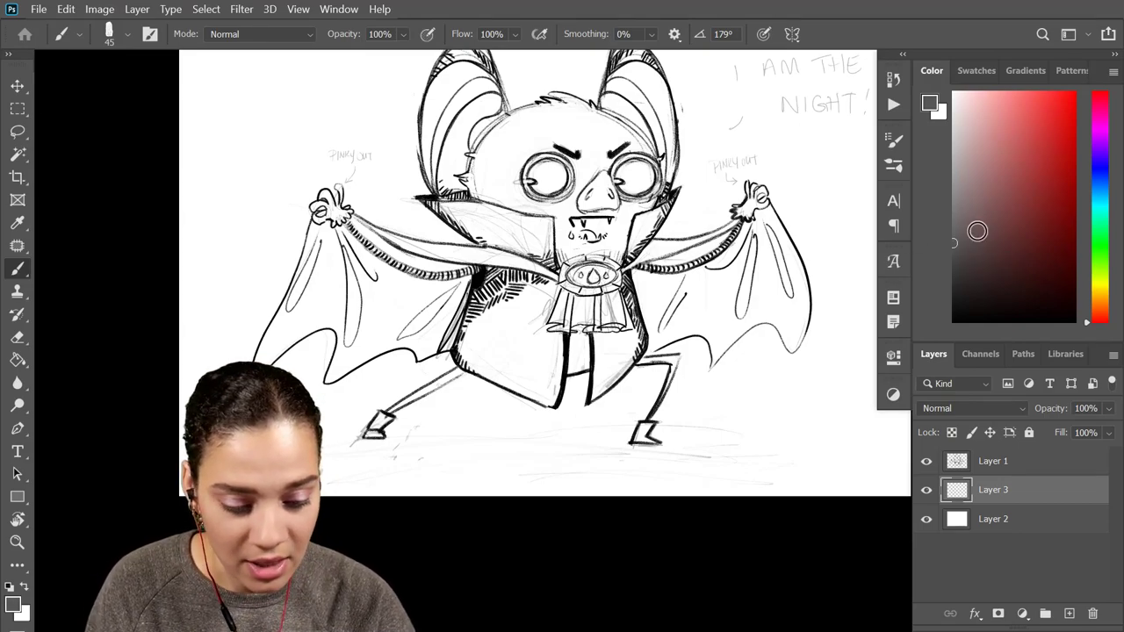
Block in dark grey over the coat's left front and the inner left cape and sleeve, enlarging the brush to size 800
key(ctrl+plus)
key(bracketright)
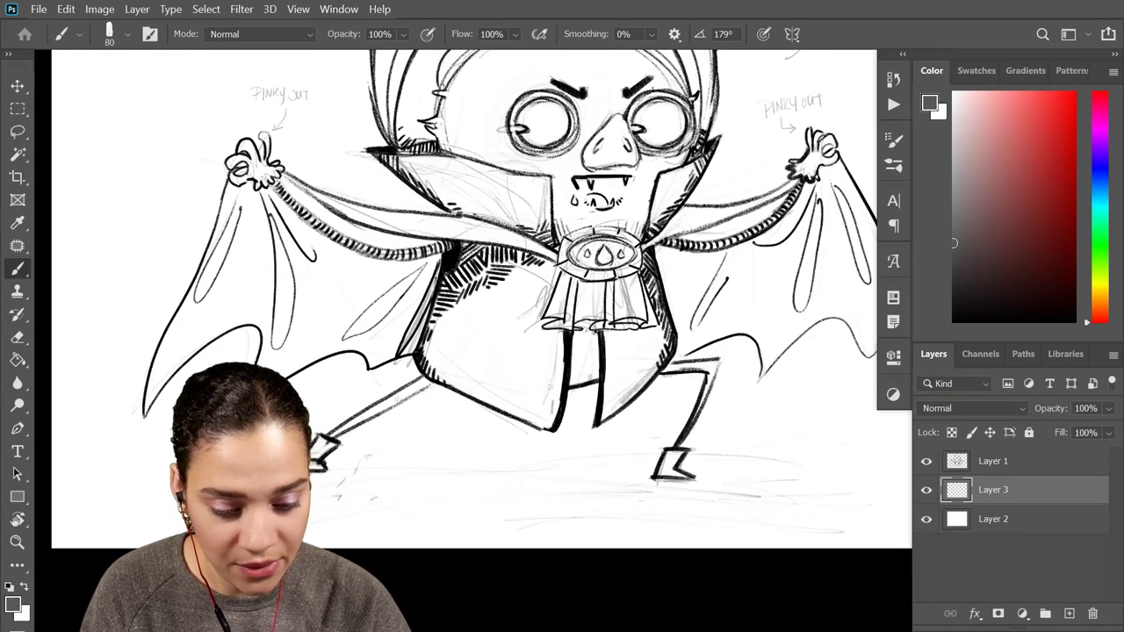
key(bracketright)
mouse_move(459, 262)
mouse_down()
mouse_move(448, 346)
mouse_move(458, 365)
mouse_up()
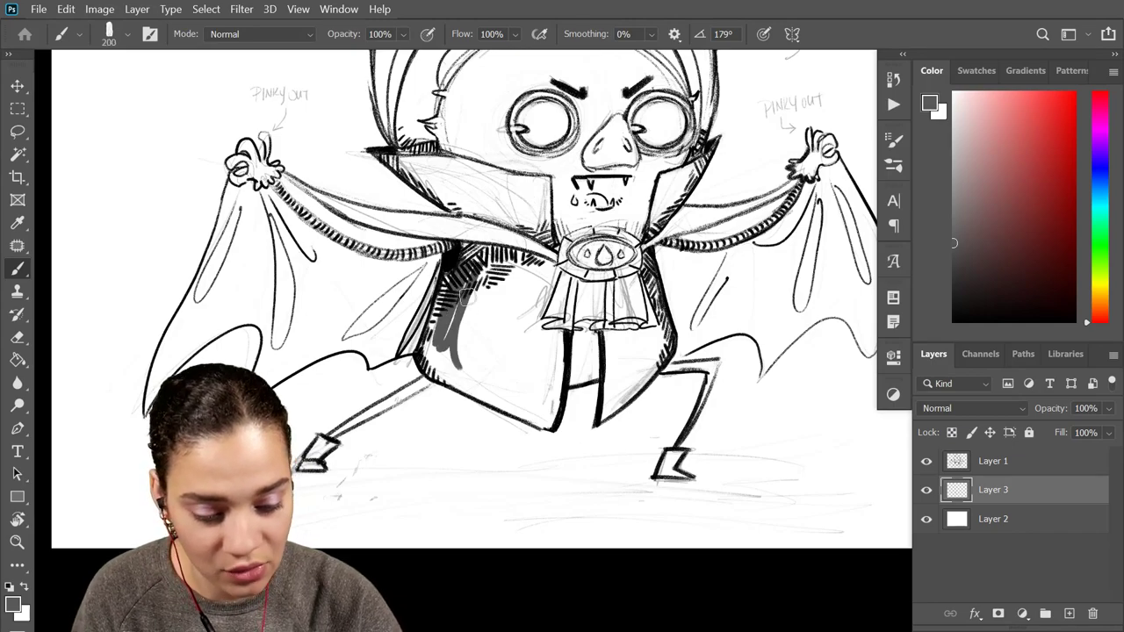
key(bracketright)
key(bracketright)
key(bracketright)
key(bracketright)
key(bracketright)
key(bracketright)
key(bracketright)
mouse_move(474, 296)
mouse_down()
mouse_move(520, 290)
mouse_move(568, 312)
mouse_move(483, 327)
mouse_move(395, 286)
mouse_move(454, 279)
mouse_move(378, 281)
mouse_move(504, 276)
mouse_move(334, 259)
mouse_move(535, 263)
mouse_up()
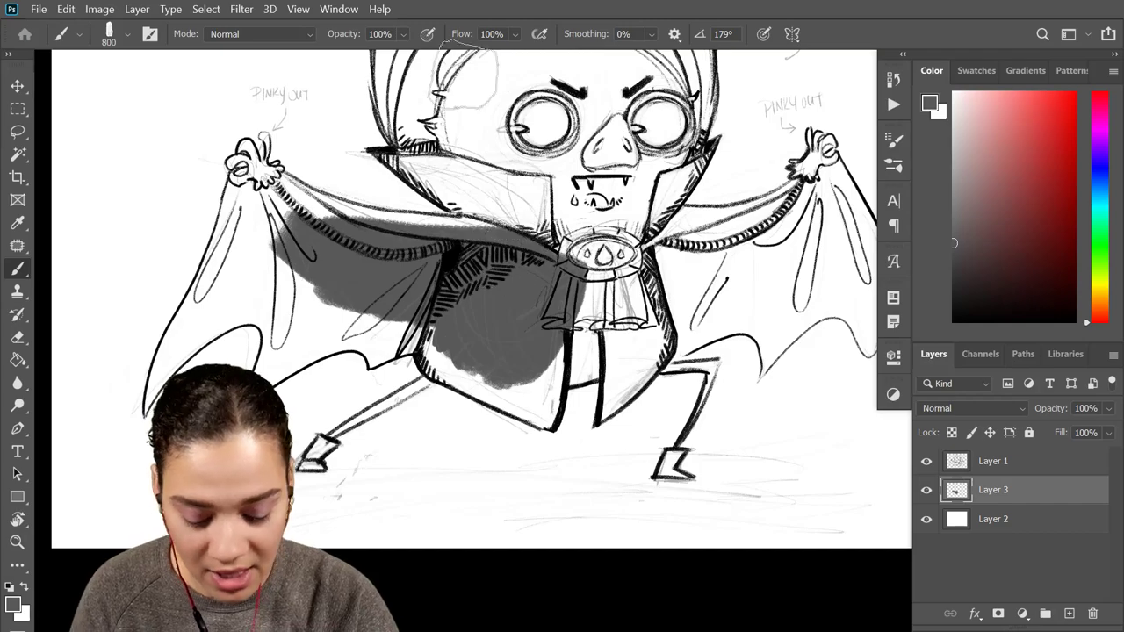
Reduce the brush to about size 90 and paint the left hand and the cape just below it dark grey
key(bracketleft)
key(bracketleft)
key(bracketleft)
key(bracketleft)
key(bracketleft)
key(bracketleft)
key(bracketleft)
key(bracketleft)
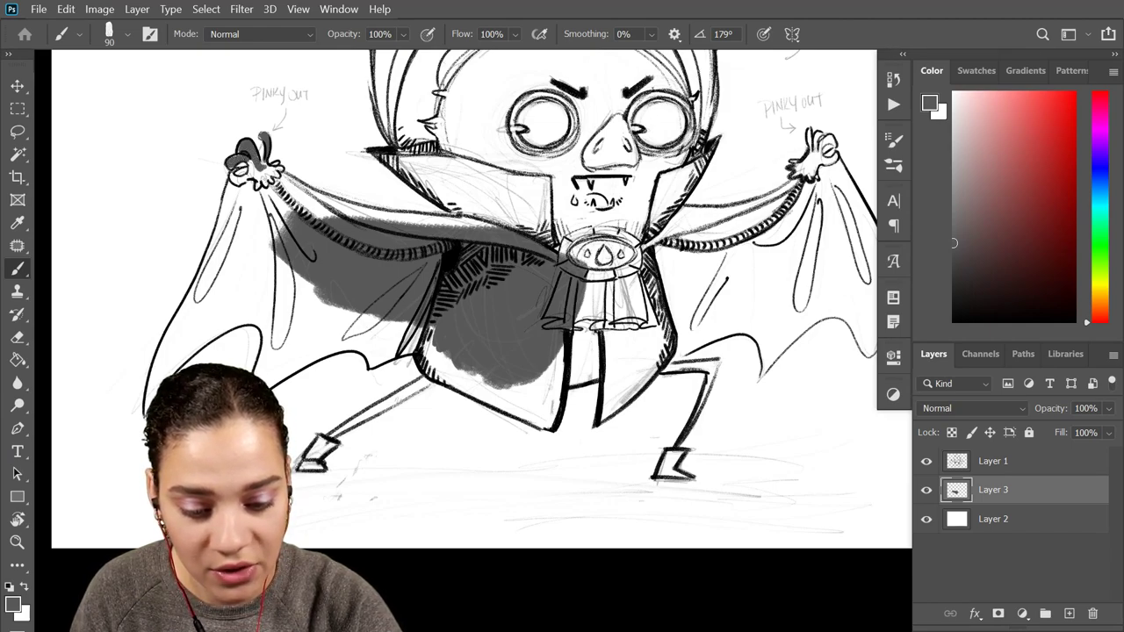
mouse_move(253, 169)
mouse_down()
mouse_move(241, 249)
mouse_move(254, 245)
mouse_move(265, 190)
mouse_move(192, 311)
mouse_move(223, 227)
mouse_move(209, 257)
mouse_up()
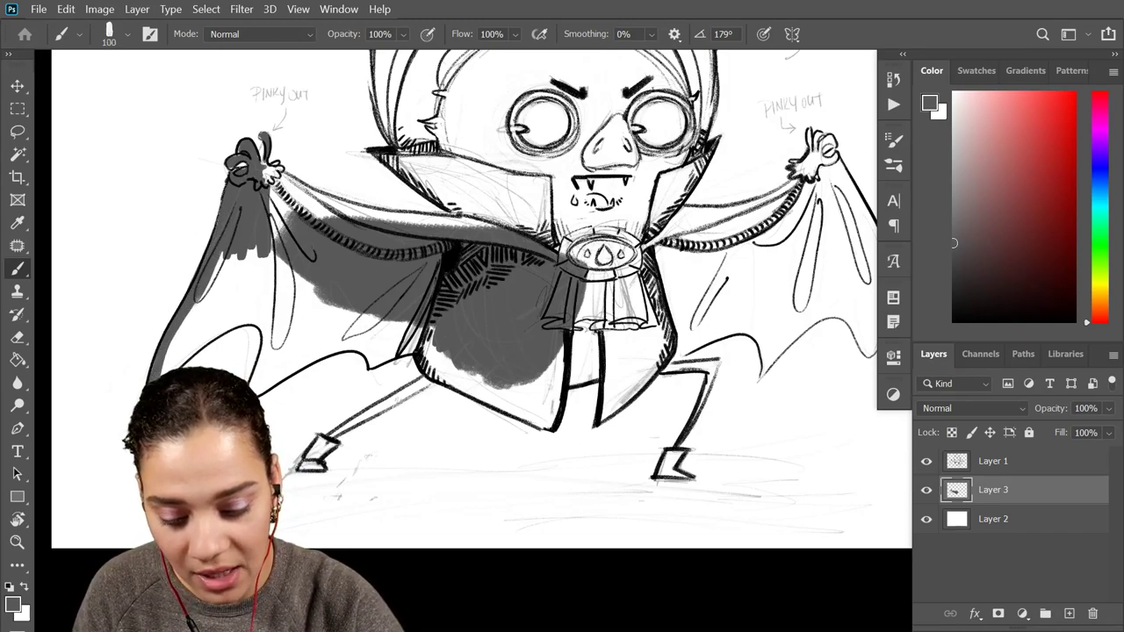
Fill the left cape's outer tip, its upper area and the raised left arm with dark grey, undoing a stray stroke
mouse_move(181, 339)
mouse_down()
mouse_move(246, 231)
mouse_move(235, 298)
mouse_move(249, 310)
mouse_move(184, 353)
mouse_move(264, 300)
mouse_move(218, 307)
mouse_move(216, 292)
mouse_move(244, 290)
mouse_move(225, 303)
mouse_move(269, 285)
mouse_move(254, 242)
mouse_move(218, 292)
mouse_move(259, 261)
mouse_move(307, 292)
mouse_move(256, 239)
mouse_move(279, 210)
mouse_move(299, 210)
mouse_move(261, 184)
mouse_move(307, 215)
mouse_move(254, 167)
mouse_move(356, 215)
mouse_move(399, 220)
mouse_move(430, 189)
mouse_move(316, 223)
mouse_move(522, 241)
mouse_move(383, 230)
mouse_move(309, 204)
mouse_move(444, 237)
mouse_move(443, 224)
mouse_move(500, 233)
mouse_move(453, 252)
mouse_up()
key(bracketright)
key(ctrl+z)
key(bracketleft)
key(bracketleft)
key(bracketleft)
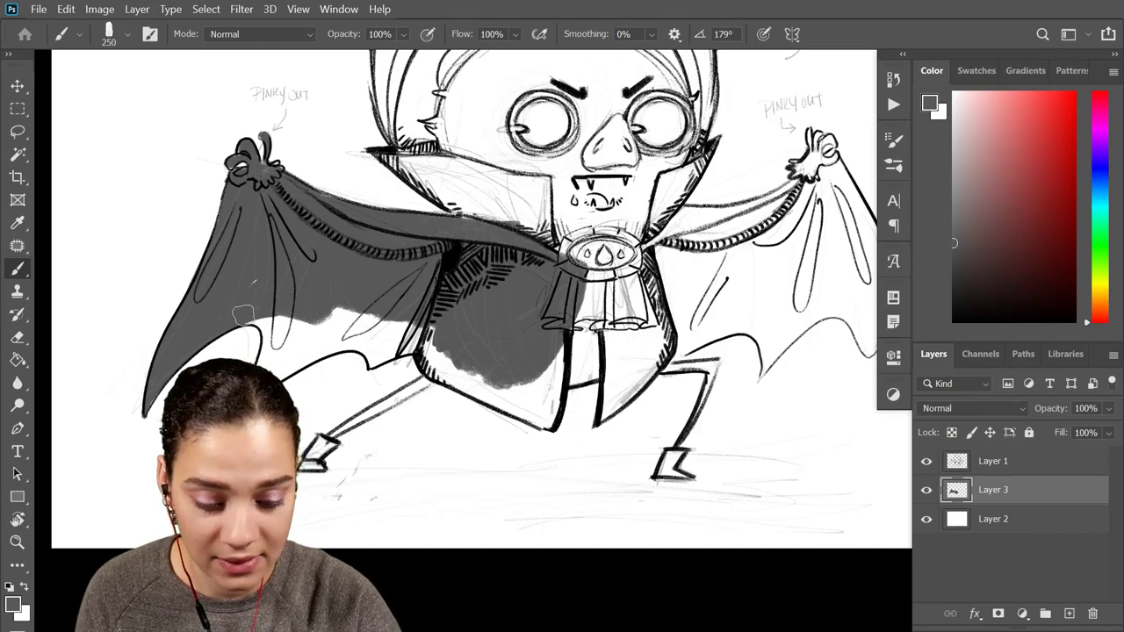
Fill the rest of the left cape with dark grey down to its scalloped hem at brush size 250
mouse_move(243, 314)
mouse_down()
mouse_move(258, 280)
mouse_move(250, 309)
mouse_up()
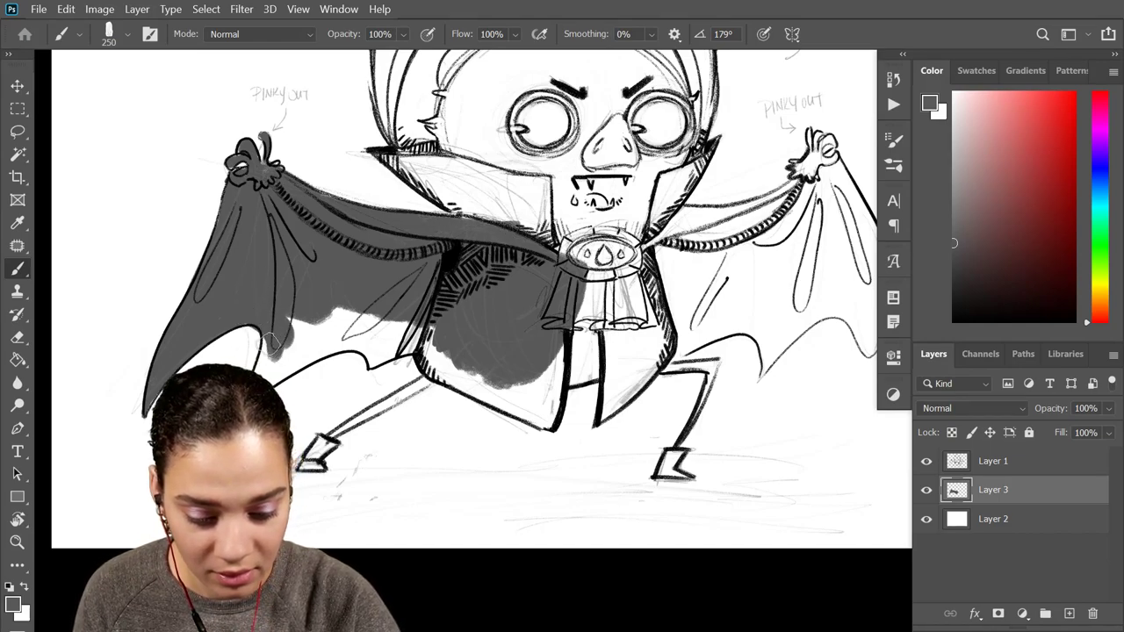
drag(264, 366, 400, 325)
key(ctrl+z)
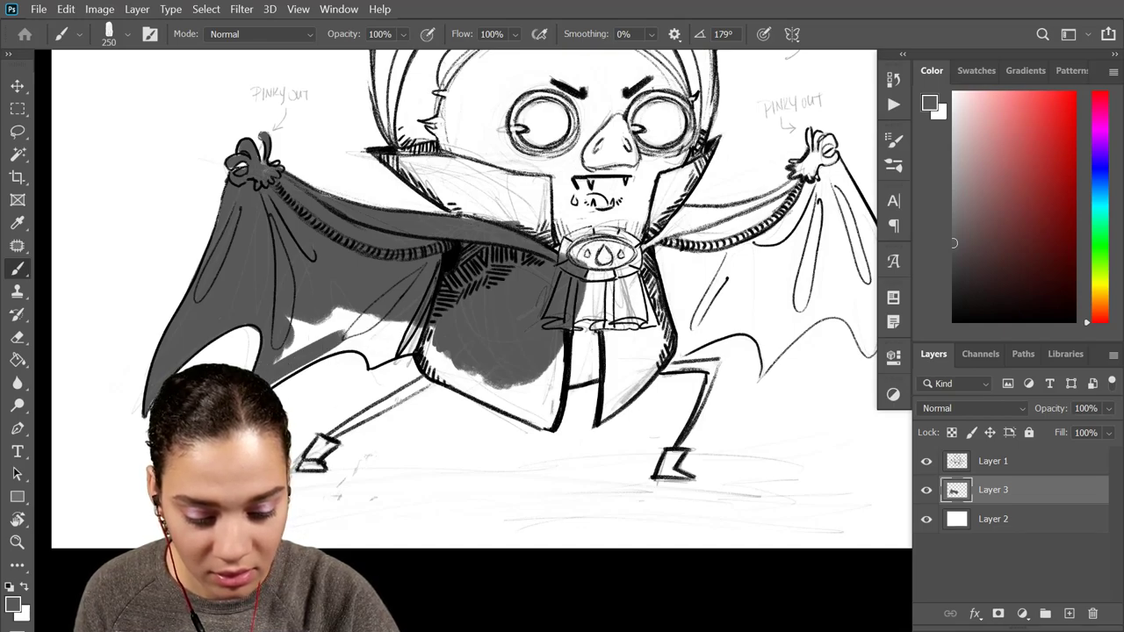
mouse_move(347, 344)
mouse_down()
mouse_move(284, 367)
mouse_move(306, 311)
mouse_move(424, 305)
mouse_up()
mouse_move(330, 348)
mouse_down()
mouse_move(375, 342)
mouse_move(345, 343)
mouse_move(374, 358)
mouse_move(384, 339)
mouse_move(440, 337)
mouse_move(439, 322)
mouse_move(392, 320)
mouse_up()
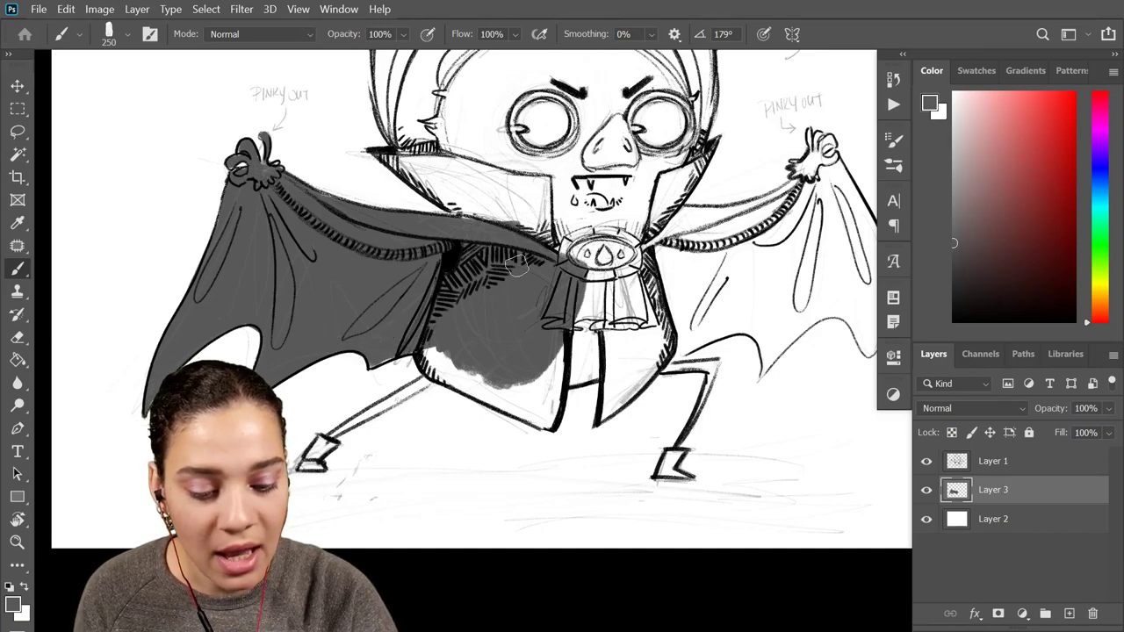
Fill the coat's left panel down to its hem with dark grey at brush size 175, and erase the spill at the lower corner
key(ctrl+plus)
key(bracketleft)
key(bracketleft)
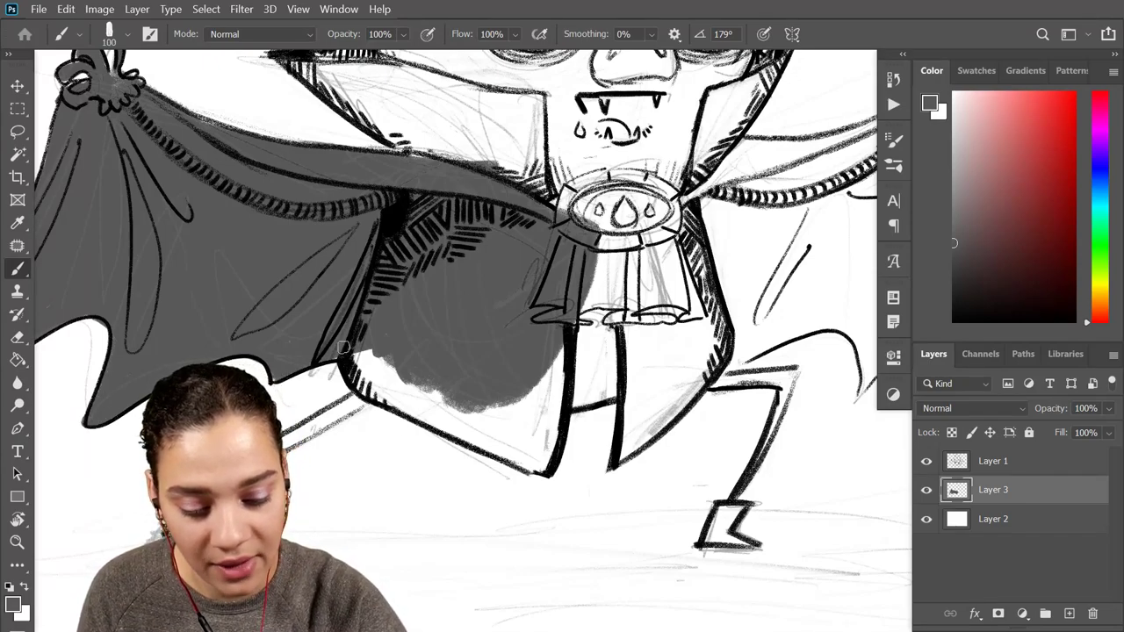
mouse_move(334, 353)
mouse_down()
mouse_move(404, 395)
mouse_move(546, 359)
mouse_up()
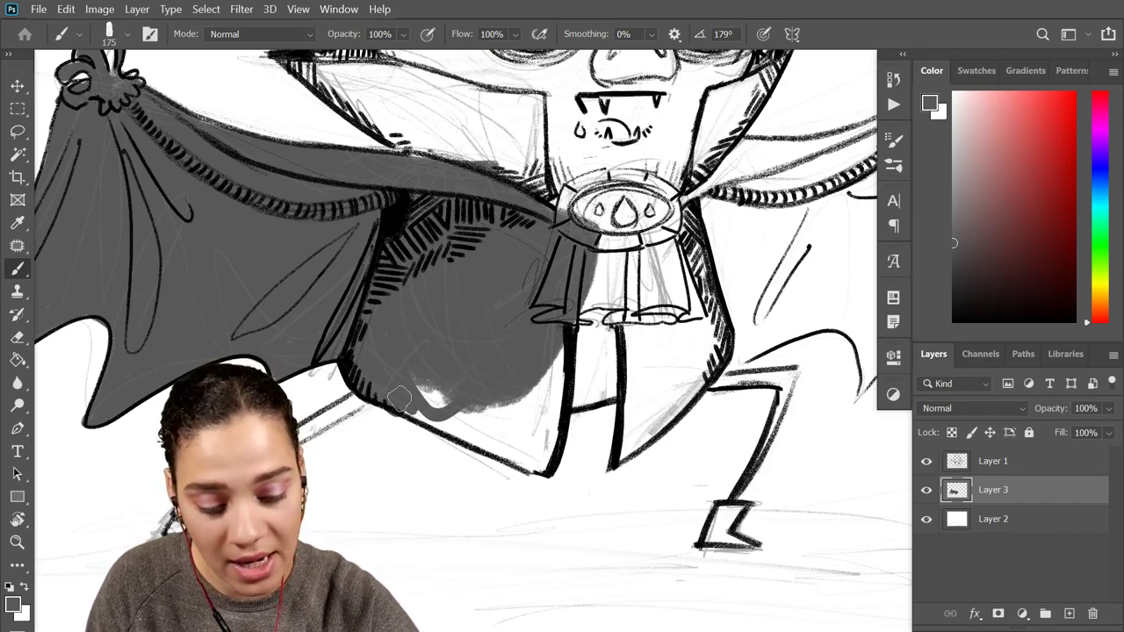
mouse_move(399, 399)
mouse_down()
mouse_move(402, 370)
mouse_move(429, 355)
mouse_move(520, 438)
mouse_move(555, 398)
mouse_move(555, 340)
mouse_move(527, 370)
mouse_move(519, 448)
mouse_move(478, 432)
mouse_move(525, 447)
mouse_move(421, 406)
mouse_up()
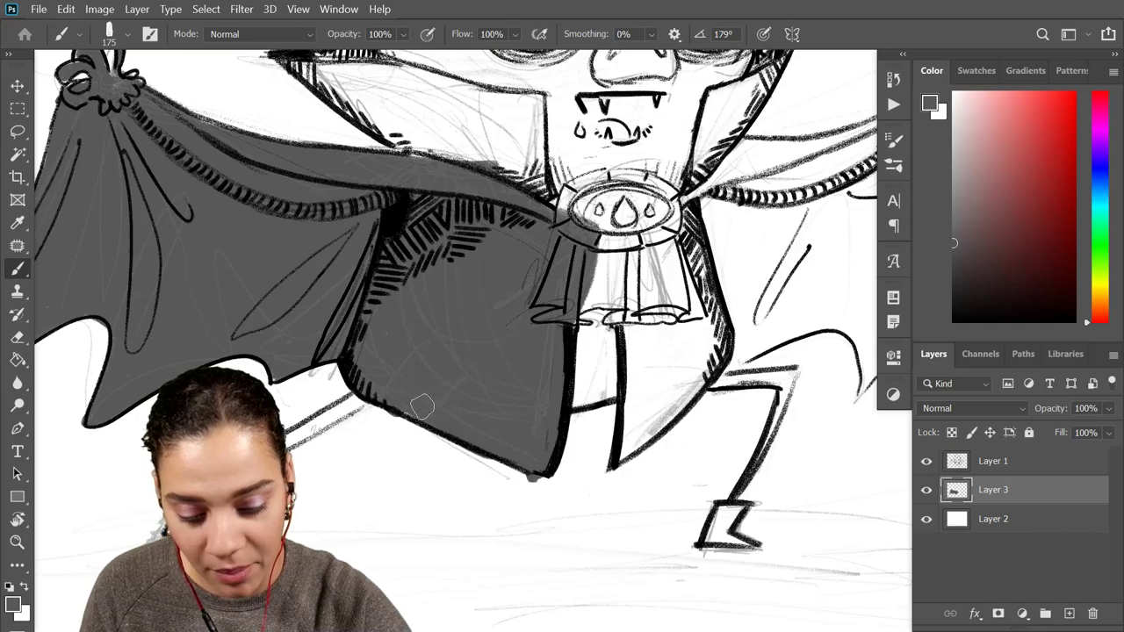
key(e)
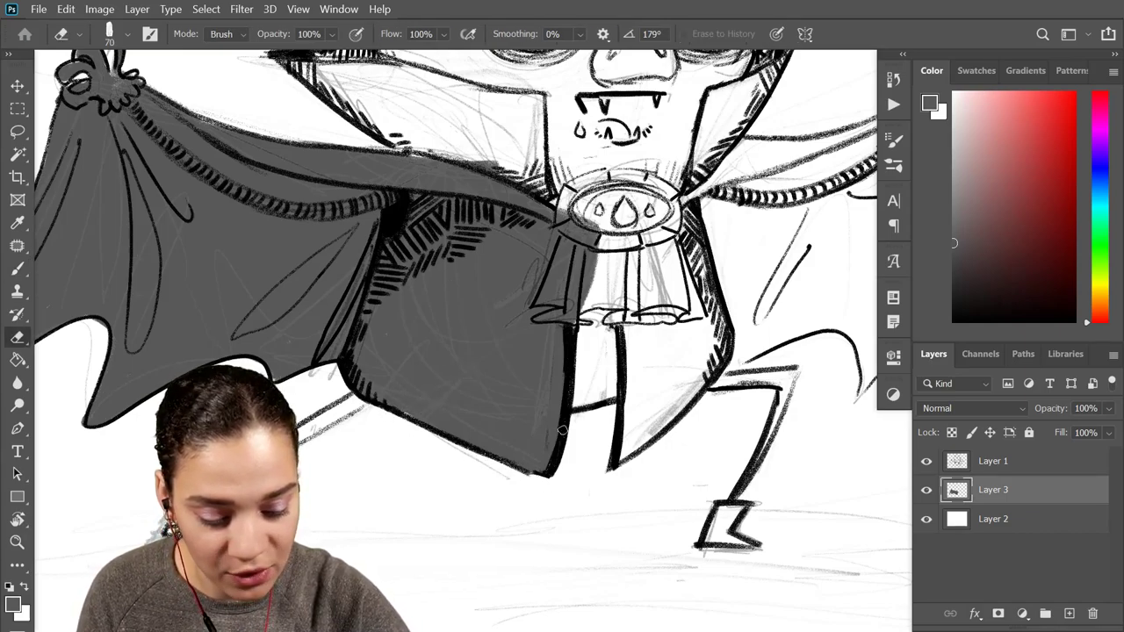
Fill the coat's middle and right panel and the ruffled jabot with dark grey, using brush sizes 175 and 90
key(b)
mouse_move(572, 306)
mouse_down()
mouse_move(604, 353)
mouse_move(606, 391)
mouse_move(588, 404)
mouse_move(649, 364)
mouse_move(614, 327)
mouse_move(632, 250)
mouse_move(614, 226)
mouse_up()
mouse_move(636, 373)
mouse_down()
mouse_move(628, 442)
mouse_move(651, 418)
mouse_up()
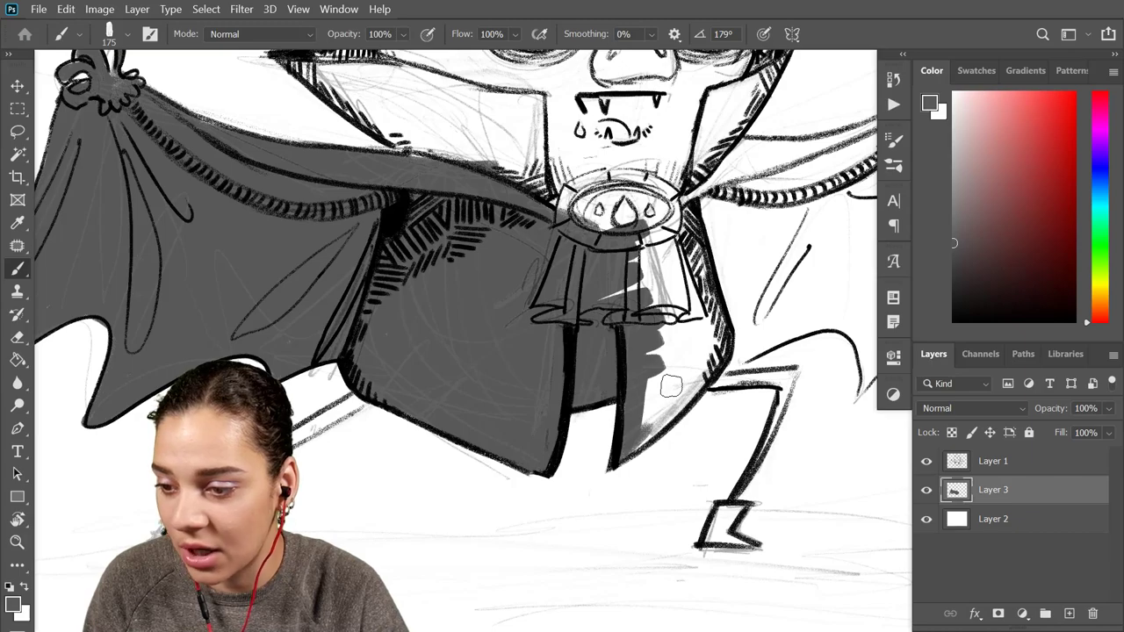
key(bracketleft)
key(bracketleft)
key(bracketleft)
key(bracketleft)
mouse_move(634, 447)
mouse_down()
mouse_move(698, 384)
mouse_move(695, 369)
mouse_move(640, 410)
mouse_move(695, 244)
mouse_move(724, 353)
mouse_move(697, 379)
mouse_move(713, 319)
mouse_move(647, 381)
mouse_move(648, 310)
mouse_move(628, 266)
mouse_up()
mouse_move(592, 314)
mouse_down()
mouse_move(672, 239)
mouse_move(695, 313)
mouse_move(660, 271)
mouse_move(657, 230)
mouse_move(582, 303)
mouse_up()
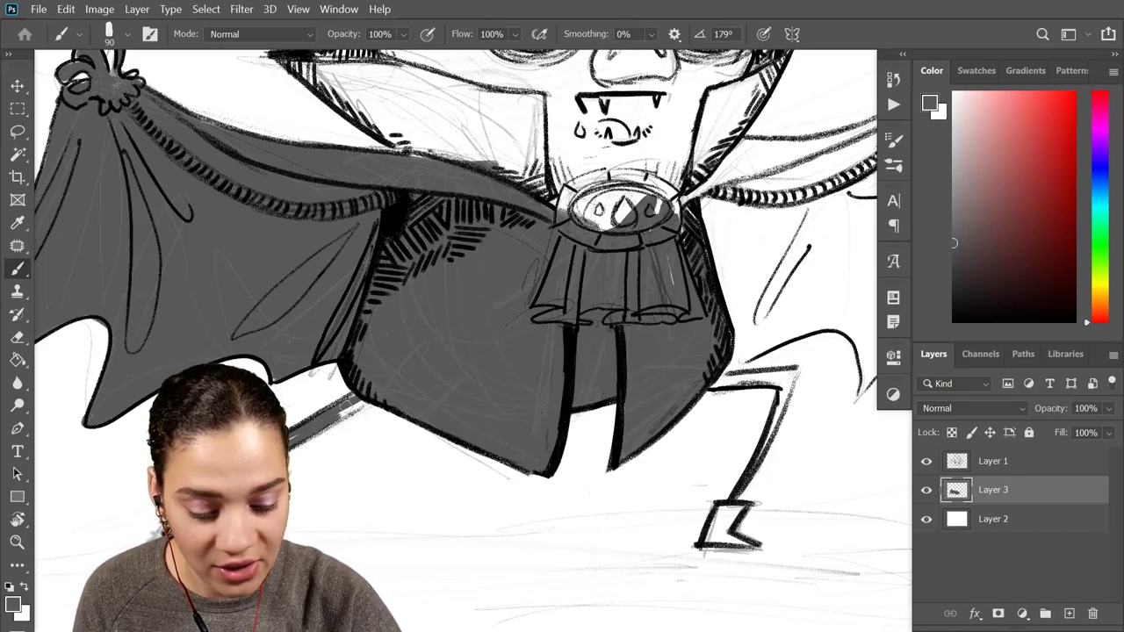
Paint the left leg and its boot dark grey at brush size 90, undoing the stray strokes
key(ctrl+z)
drag(318, 427, 364, 400)
key(ctrl+z)
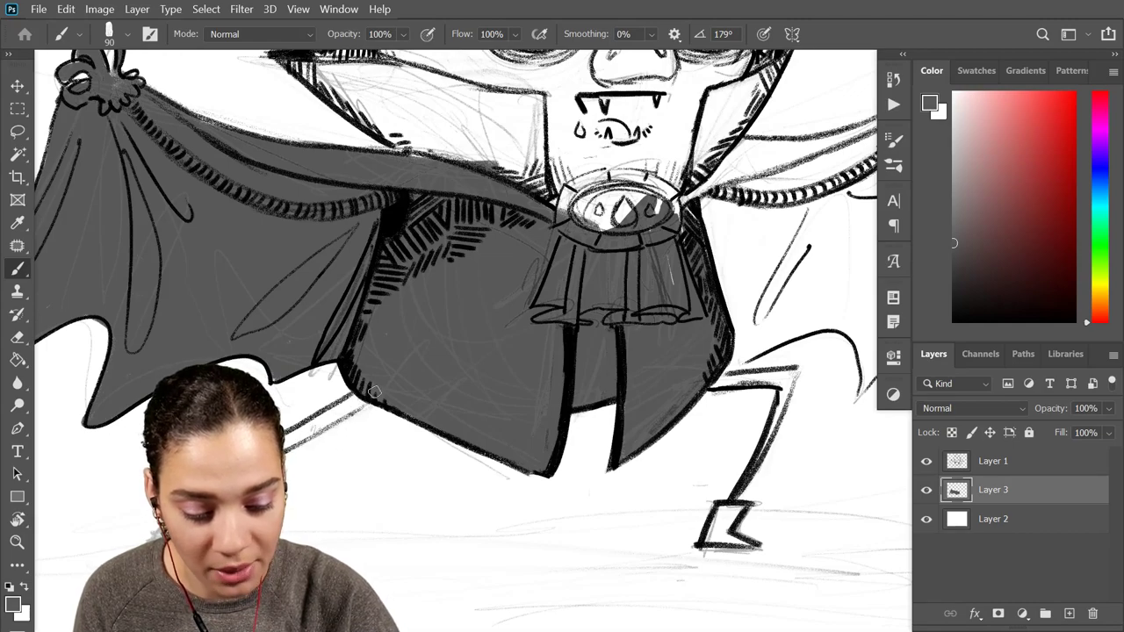
drag(292, 439, 367, 397)
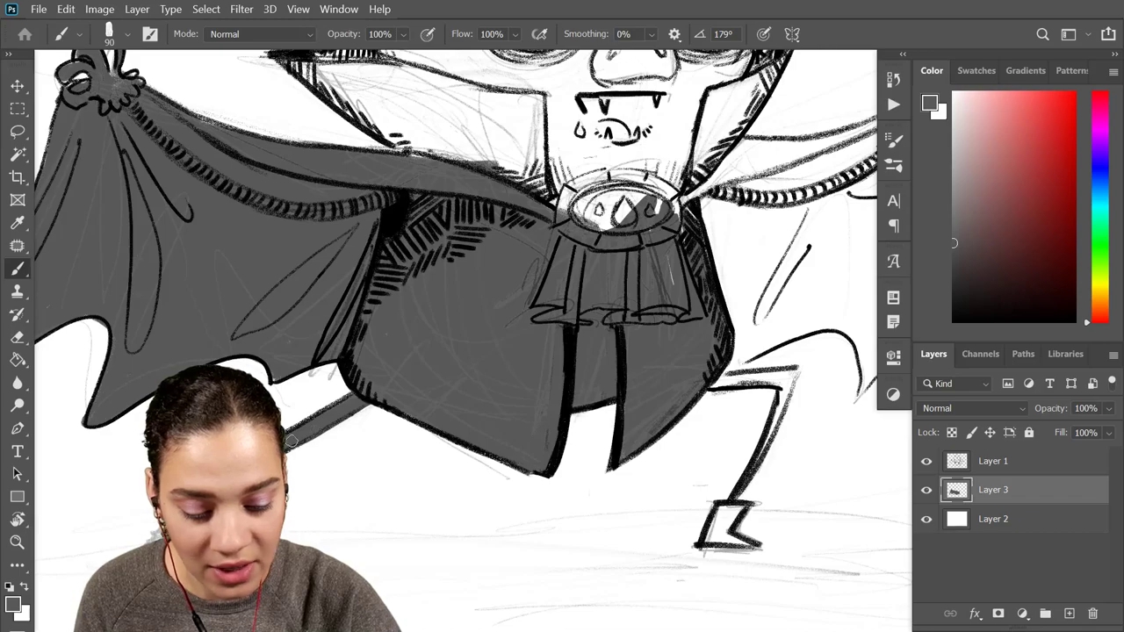
mouse_move(403, 396)
mouse_down()
mouse_move(457, 325)
mouse_move(643, 225)
mouse_up()
mouse_move(438, 329)
mouse_down()
mouse_move(413, 359)
mouse_move(443, 359)
mouse_move(465, 317)
mouse_up()
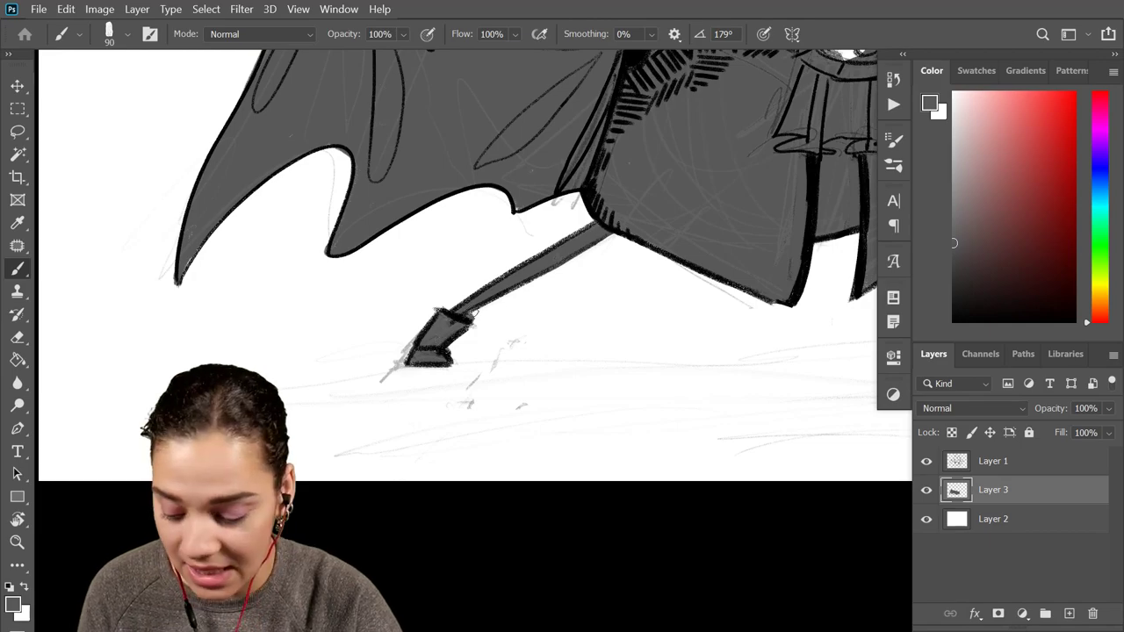
Fill the bent right leg and its boot with dark grey at brush size 90
key(e)
key(space)
mouse_move(786, 268)
mouse_down()
mouse_move(412, 356)
mouse_move(249, 366)
mouse_up()
key(b)
mouse_move(413, 303)
mouse_down()
mouse_move(475, 301)
mouse_move(471, 353)
mouse_up()
drag(486, 299, 454, 384)
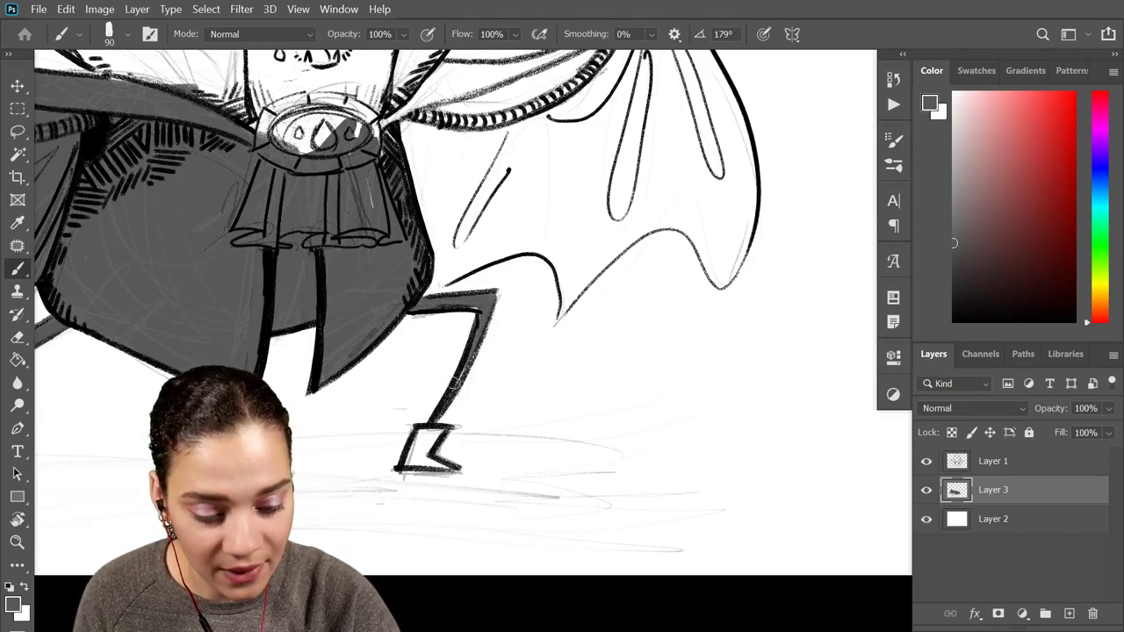
mouse_move(477, 304)
mouse_down()
mouse_move(423, 450)
mouse_move(460, 404)
mouse_move(437, 446)
mouse_up()
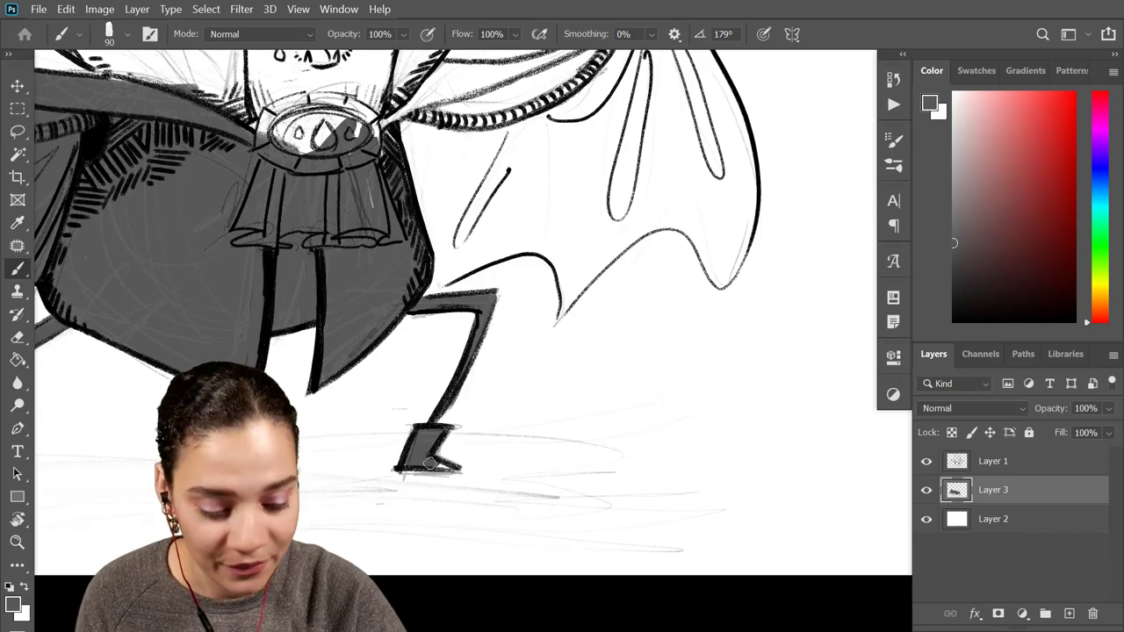
drag(428, 462, 438, 466)
key(e)
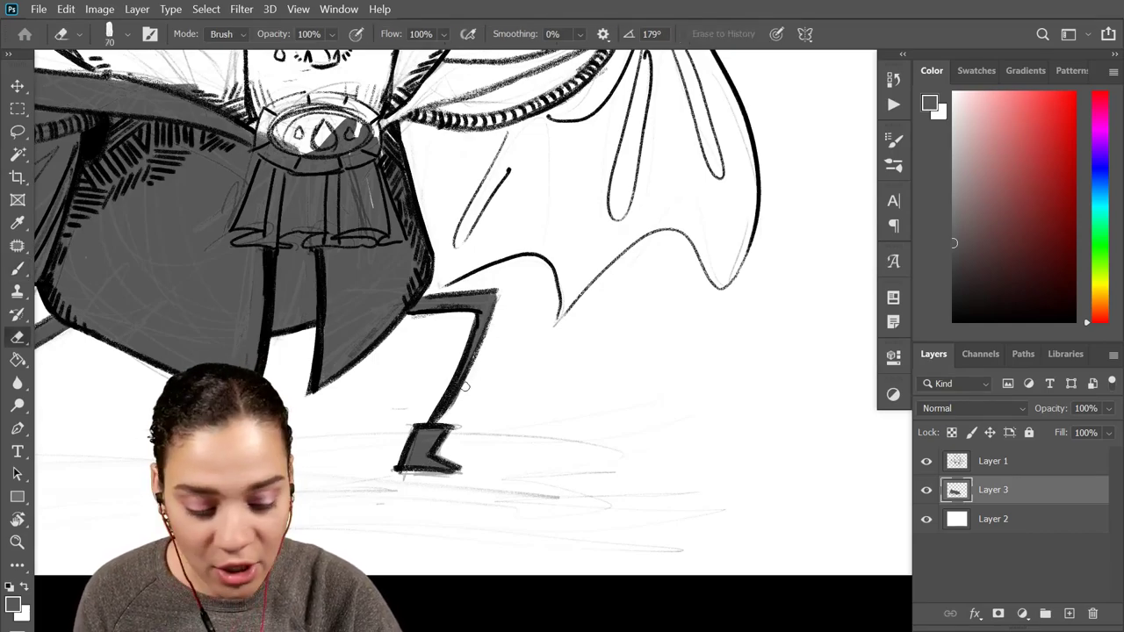
key(b)
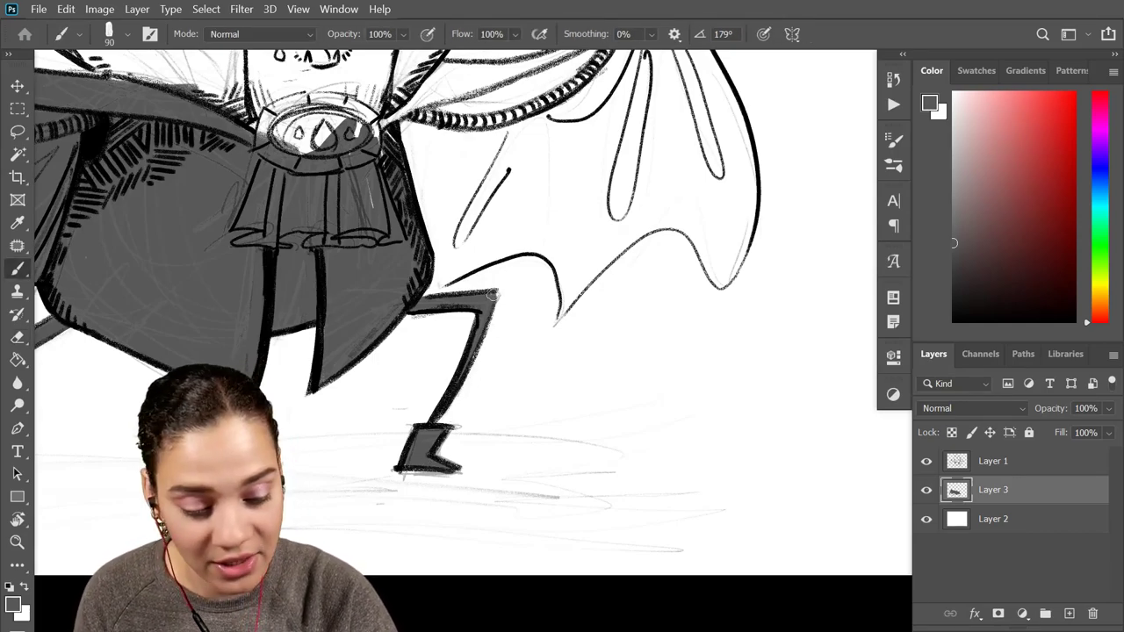
Fill the inner part of the right cape, the raised right arm and the medallion with dark grey at brush size 300
drag(579, 211, 574, 381)
drag(501, 300, 591, 292)
key(bracketright)
key(bracketright)
key(bracketright)
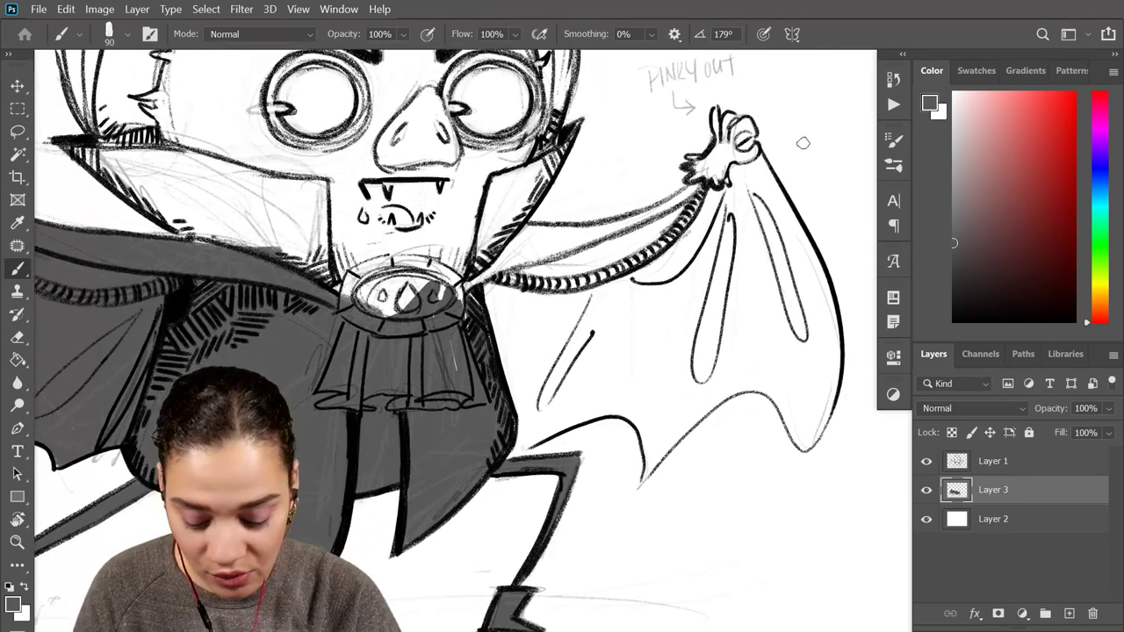
drag(507, 445, 602, 404)
mouse_move(521, 427)
mouse_down()
mouse_move(645, 376)
mouse_move(636, 325)
mouse_move(526, 319)
mouse_move(470, 289)
mouse_move(667, 264)
mouse_move(661, 291)
mouse_move(680, 257)
mouse_move(466, 297)
mouse_move(424, 280)
mouse_move(382, 294)
mouse_move(430, 278)
mouse_up()
key(bracketright)
key(bracketright)
key(bracketright)
key(bracketright)
key(bracketright)
key(bracketright)
key(bracketright)
key(bracketleft)
key(bracketleft)
key(bracketleft)
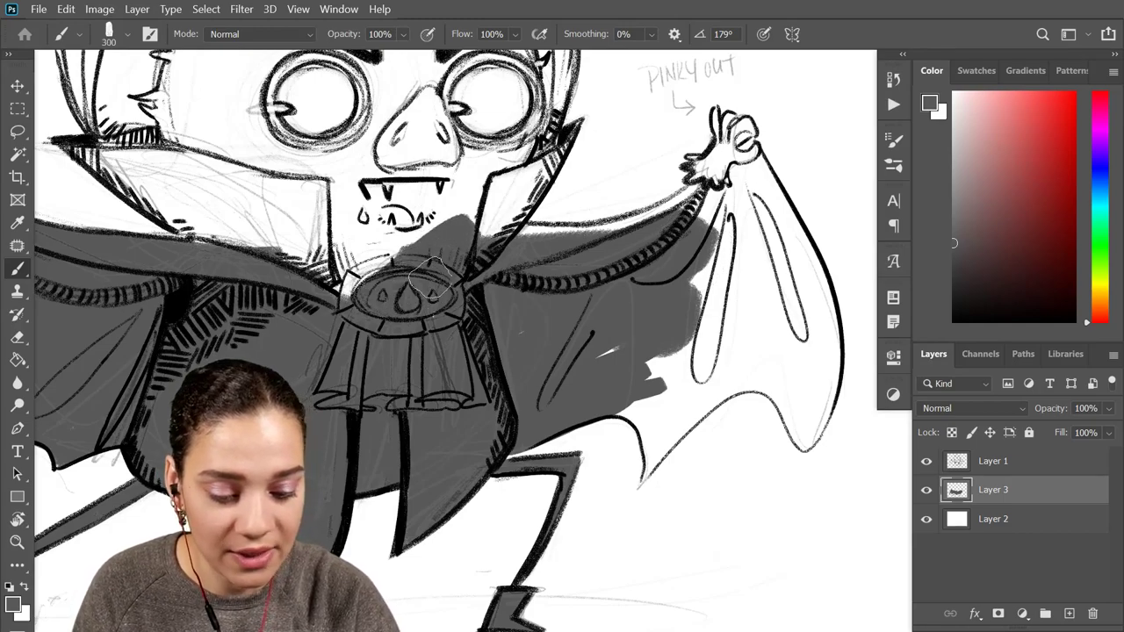
mouse_move(526, 249)
mouse_down()
mouse_move(728, 203)
mouse_move(652, 209)
mouse_up()
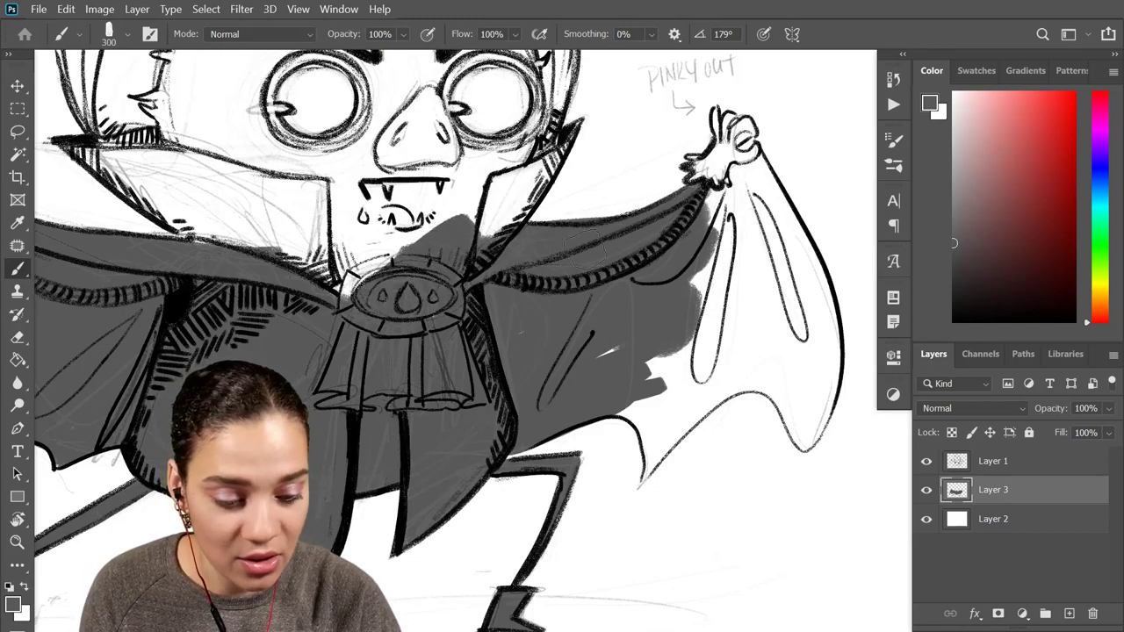
Extend the dark grey across the right cape's middle and into its first scalloped point at brush size 80, erasing the spill
mouse_move(711, 272)
mouse_down()
mouse_move(669, 316)
mouse_move(618, 336)
mouse_up()
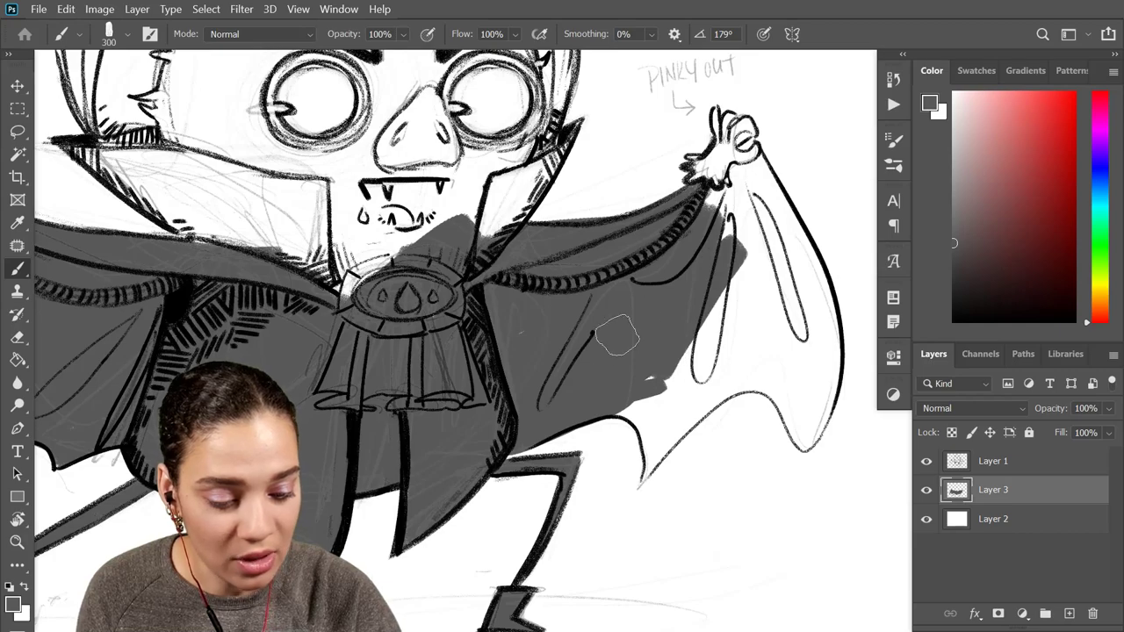
key(bracketright)
key(bracketright)
key(bracketright)
key(bracketright)
key(bracketleft)
key(bracketleft)
key(bracketleft)
key(bracketleft)
key(bracketleft)
key(bracketleft)
key(bracketleft)
key(bracketleft)
key(bracketleft)
key(bracketleft)
key(bracketleft)
key(bracketleft)
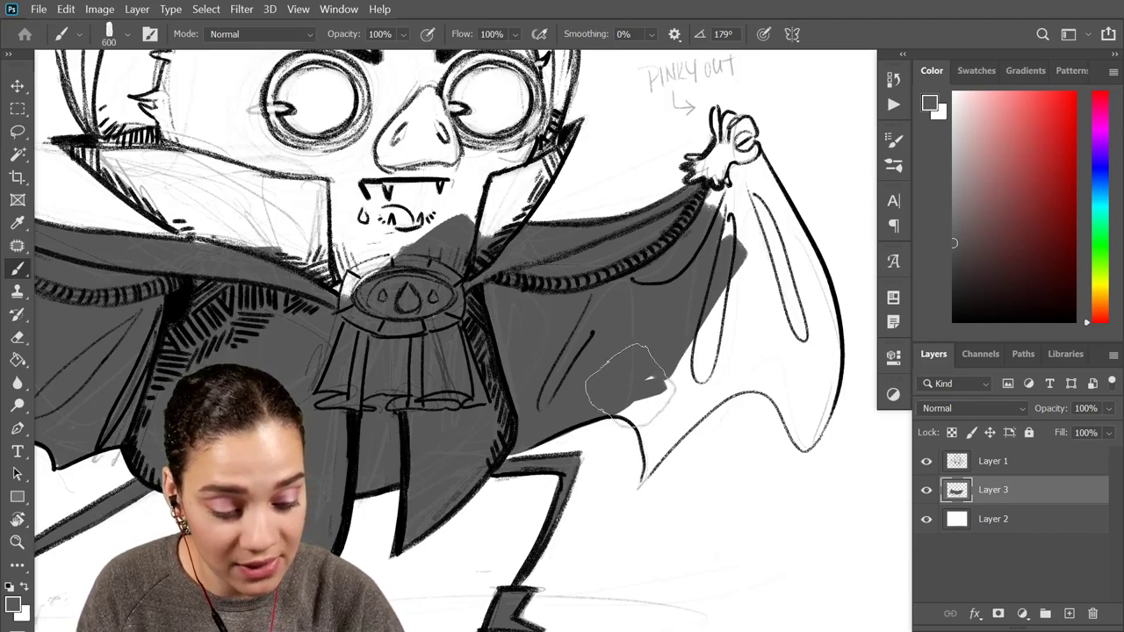
mouse_move(615, 410)
mouse_down()
mouse_move(655, 440)
mouse_move(615, 409)
mouse_move(644, 441)
mouse_move(642, 479)
mouse_move(708, 378)
mouse_move(644, 415)
mouse_move(659, 368)
mouse_move(655, 409)
mouse_up()
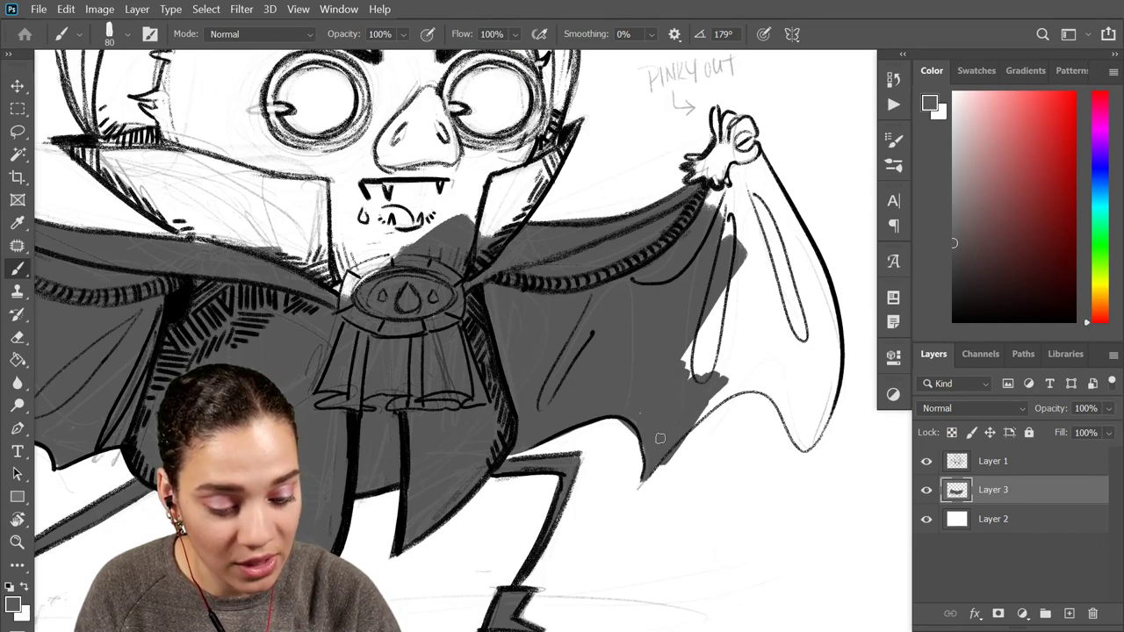
key(e)
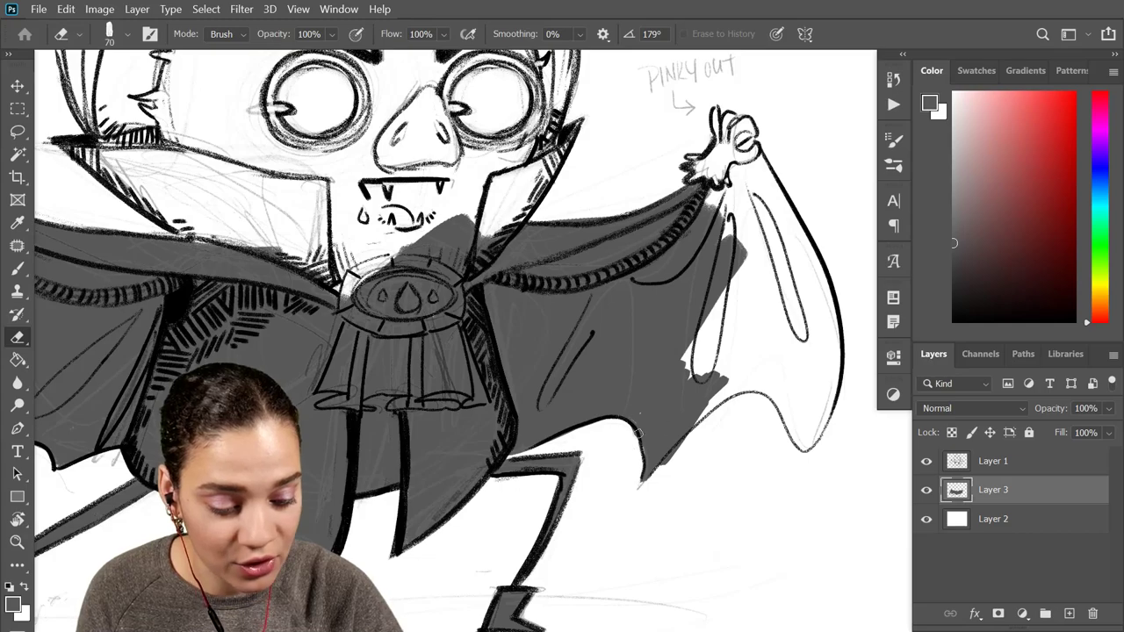
mouse_move(652, 476)
mouse_down()
mouse_move(742, 353)
mouse_move(711, 331)
mouse_up()
Fill the rest of the right cape to its outer edge and hem, plus the raised right hand, with dark grey
key(b)
key(bracketright)
key(bracketright)
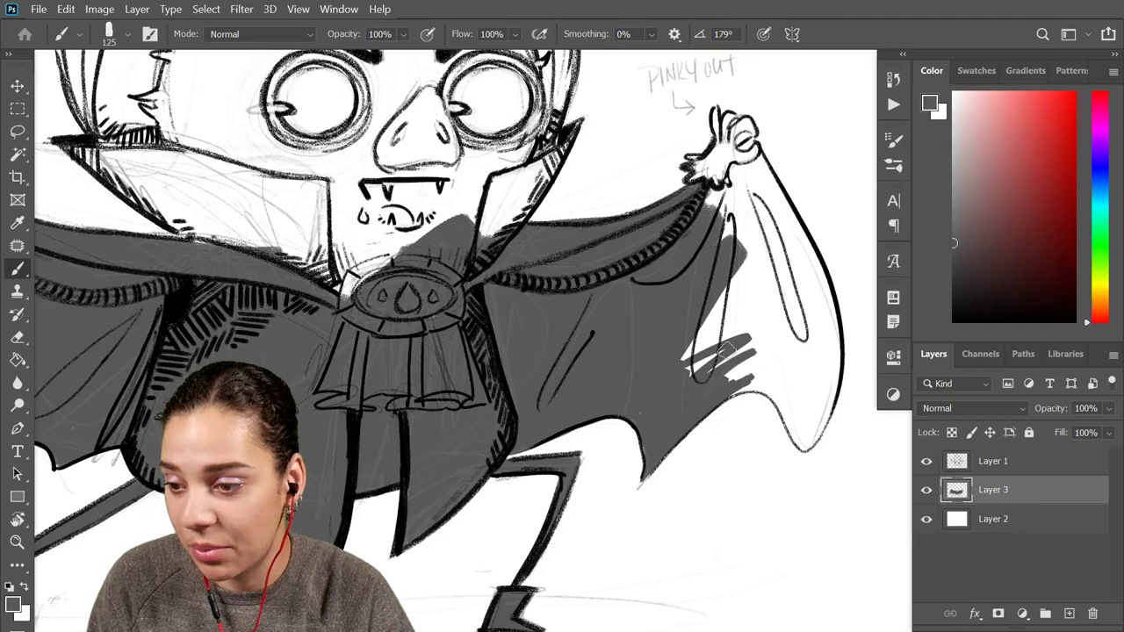
key(bracketright)
key(bracketright)
key(bracketright)
key(bracketright)
key(bracketright)
mouse_move(706, 356)
mouse_down()
mouse_move(739, 299)
mouse_move(743, 358)
mouse_move(812, 351)
mouse_move(771, 380)
mouse_move(805, 416)
mouse_move(803, 444)
mouse_move(824, 407)
mouse_up()
key(bracketleft)
key(bracketleft)
key(bracketleft)
key(bracketleft)
mouse_move(821, 310)
mouse_down()
mouse_move(810, 396)
mouse_move(784, 384)
mouse_up()
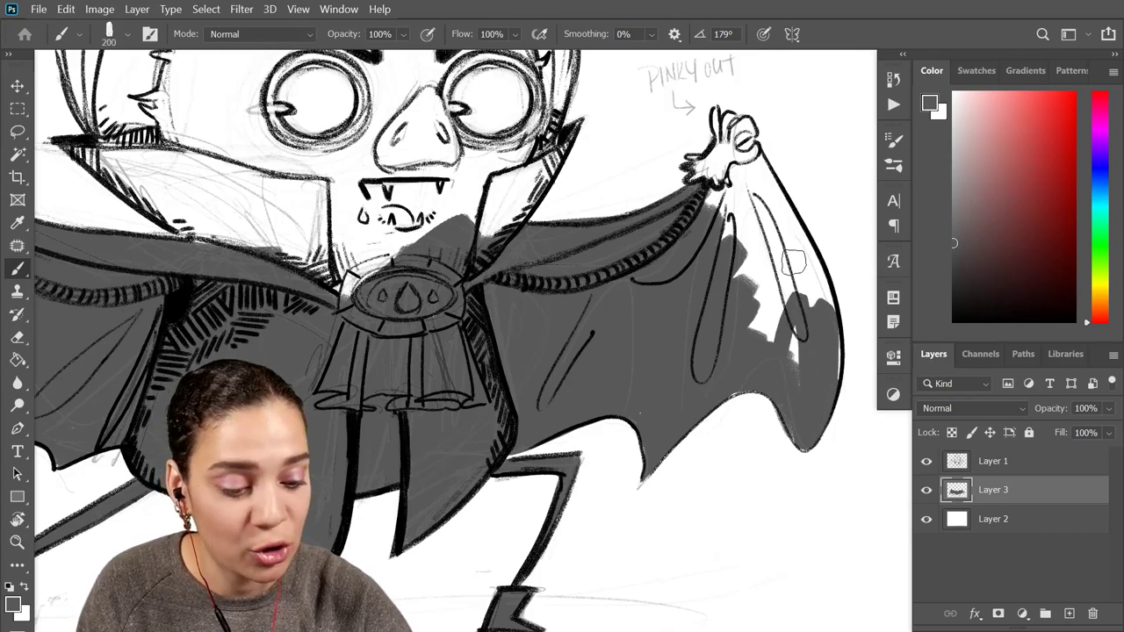
key(bracketright)
mouse_move(741, 164)
mouse_down()
mouse_move(798, 326)
mouse_move(771, 217)
mouse_move(740, 164)
mouse_move(803, 299)
mouse_move(748, 155)
mouse_move(808, 296)
mouse_move(782, 236)
mouse_move(802, 257)
mouse_move(821, 348)
mouse_move(818, 303)
mouse_move(825, 395)
mouse_move(808, 260)
mouse_move(812, 365)
mouse_move(795, 358)
mouse_move(787, 314)
mouse_move(803, 266)
mouse_move(818, 327)
mouse_move(772, 354)
mouse_move(745, 209)
mouse_move(691, 201)
mouse_up()
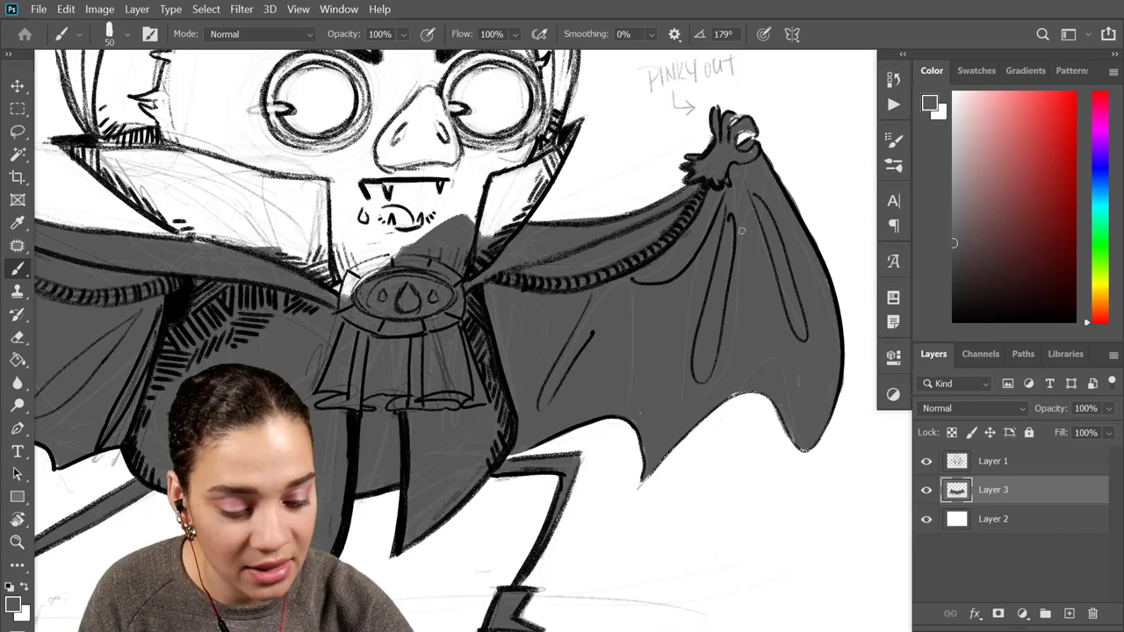
Fill the right side of the raised collar up to its point with dark grey at brush size 175
mouse_move(499, 273)
mouse_down()
mouse_move(606, 308)
mouse_move(656, 356)
mouse_up()
key(bracketright)
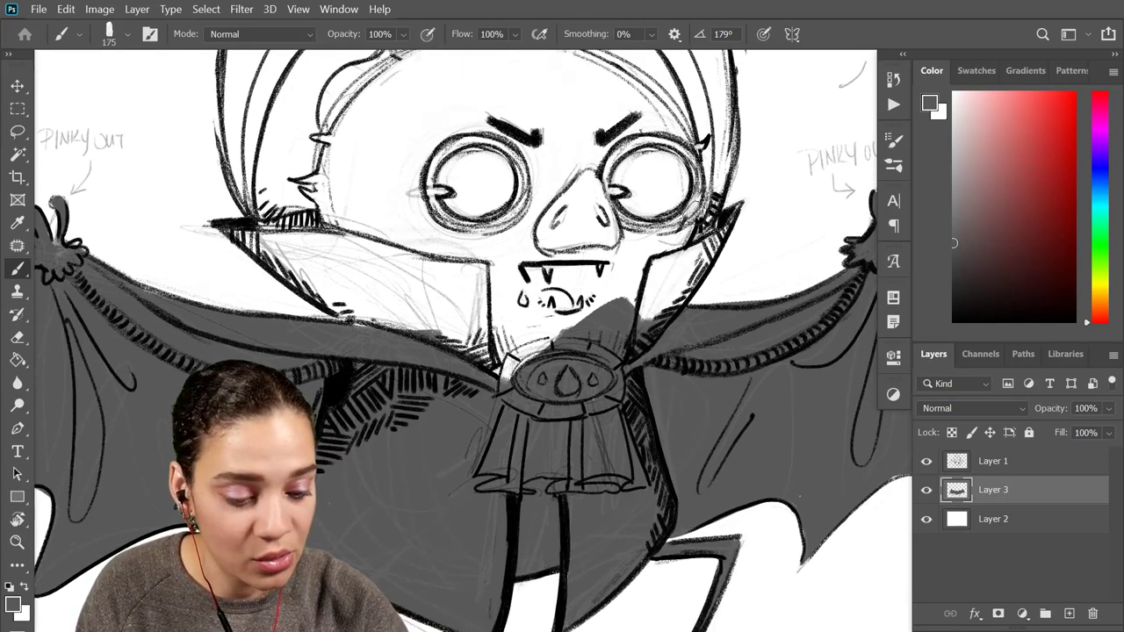
mouse_move(702, 231)
mouse_down()
mouse_move(654, 299)
mouse_move(693, 254)
mouse_move(677, 279)
mouse_up()
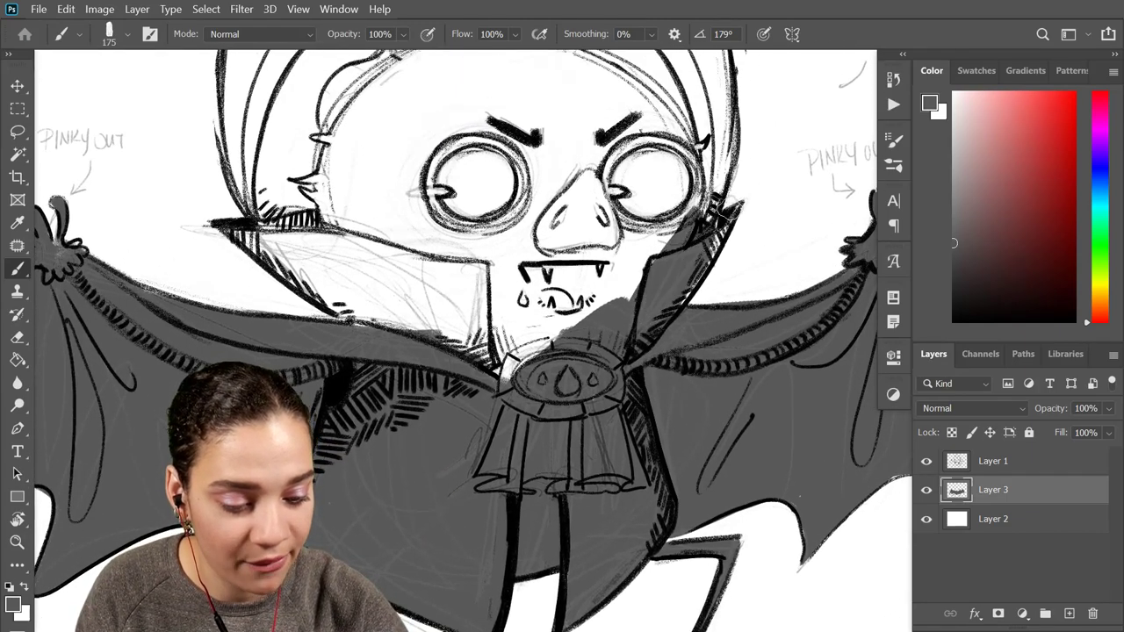
drag(725, 211, 730, 206)
mouse_move(653, 321)
mouse_down()
mouse_move(591, 369)
mouse_move(546, 378)
mouse_up()
Enlarge the brush to 800 and fill the lower face, nose and inner left collar with dark grey
key(bracketright)
key(bracketright)
key(bracketright)
key(bracketright)
key(bracketright)
key(bracketright)
key(bracketright)
key(bracketright)
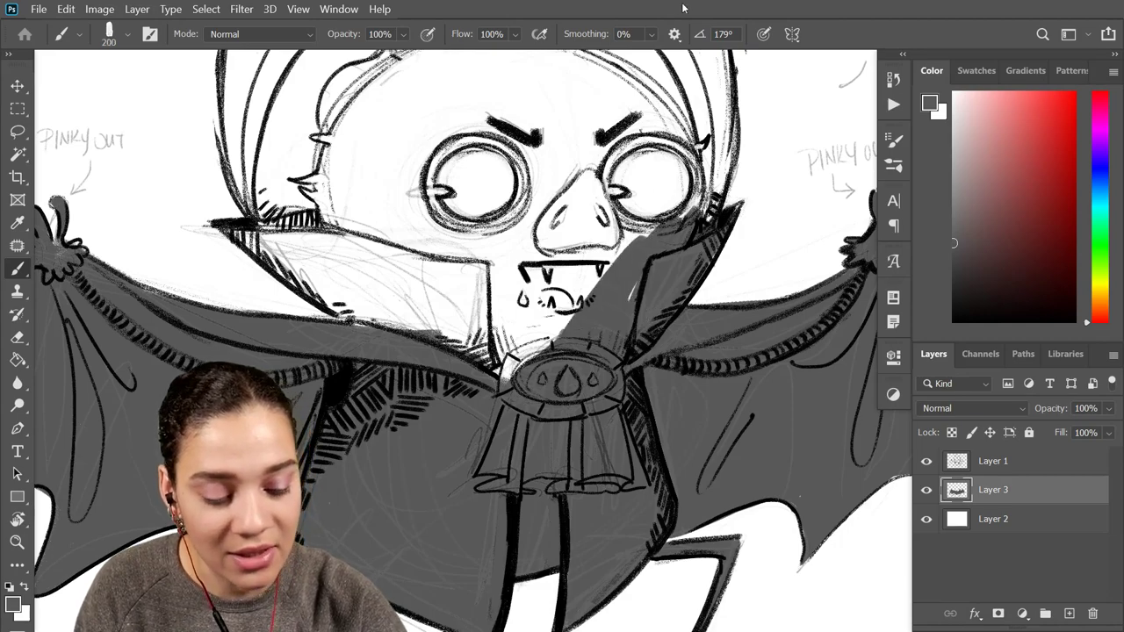
mouse_move(643, 246)
mouse_down()
mouse_move(581, 254)
mouse_move(439, 334)
mouse_move(386, 257)
mouse_up()
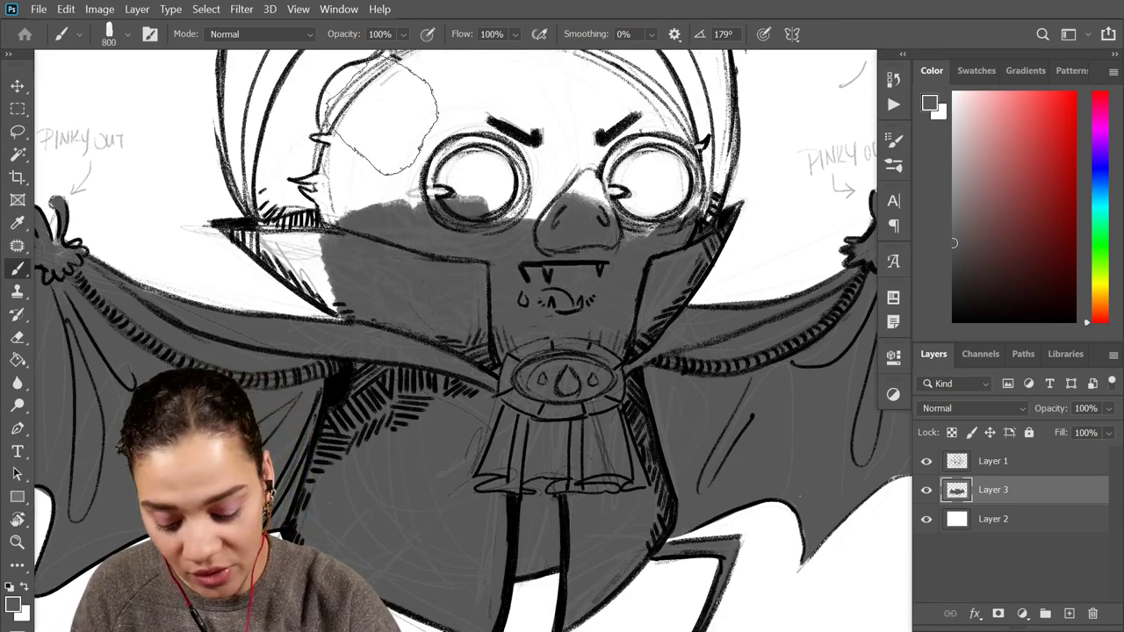
Reduce the brush to size 90 and fill the left collar's outer edge and pointed tip with dark grey
key(bracketleft)
key(bracketleft)
key(bracketleft)
key(bracketleft)
key(bracketleft)
key(bracketleft)
key(bracketleft)
key(bracketleft)
key(bracketleft)
key(bracketleft)
key(bracketleft)
key(bracketleft)
key(bracketleft)
mouse_move(233, 230)
mouse_down()
mouse_move(323, 299)
mouse_move(335, 286)
mouse_up()
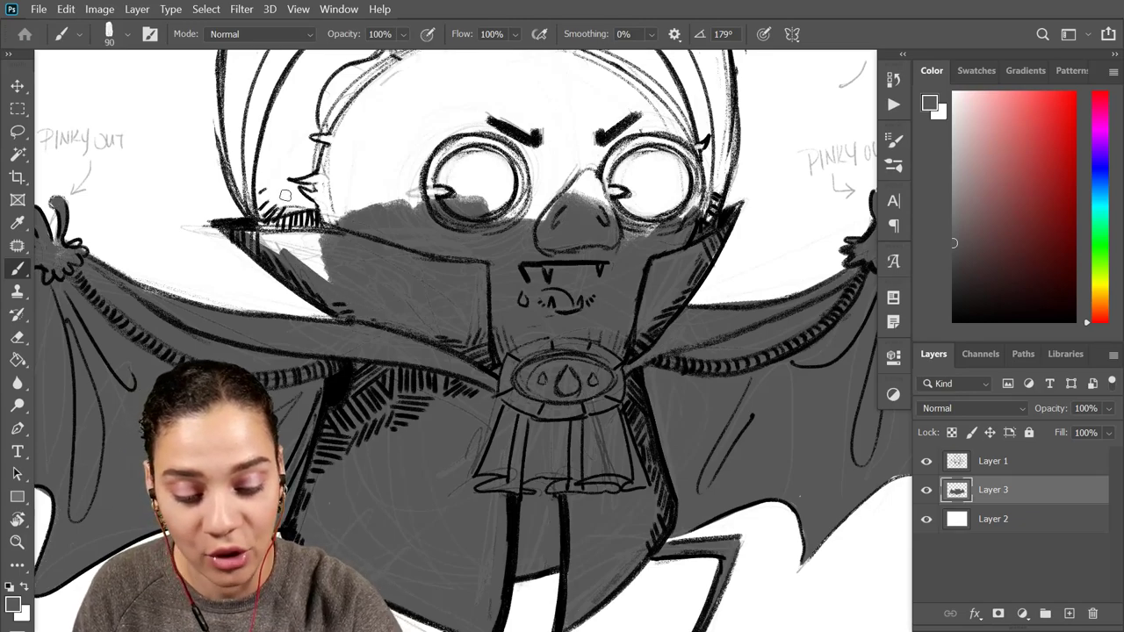
mouse_move(244, 221)
mouse_down()
mouse_move(312, 238)
mouse_move(281, 255)
mouse_up()
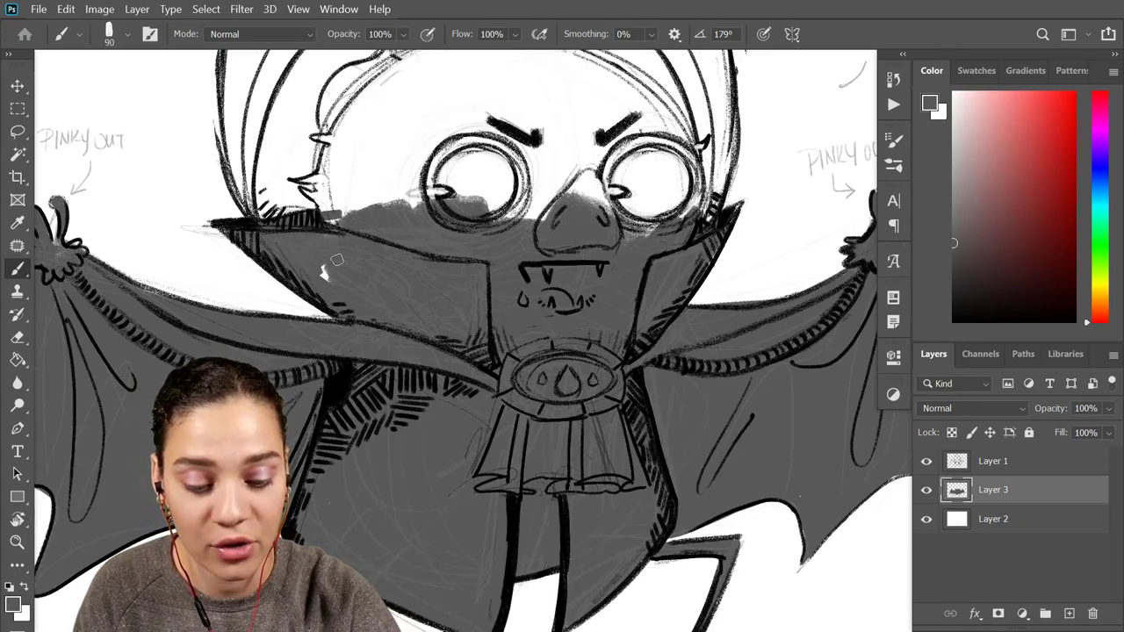
Fill most of the head and both ears with dark grey using large brush sizes, finishing the right ear's edge at 150
key(ctrl+0)
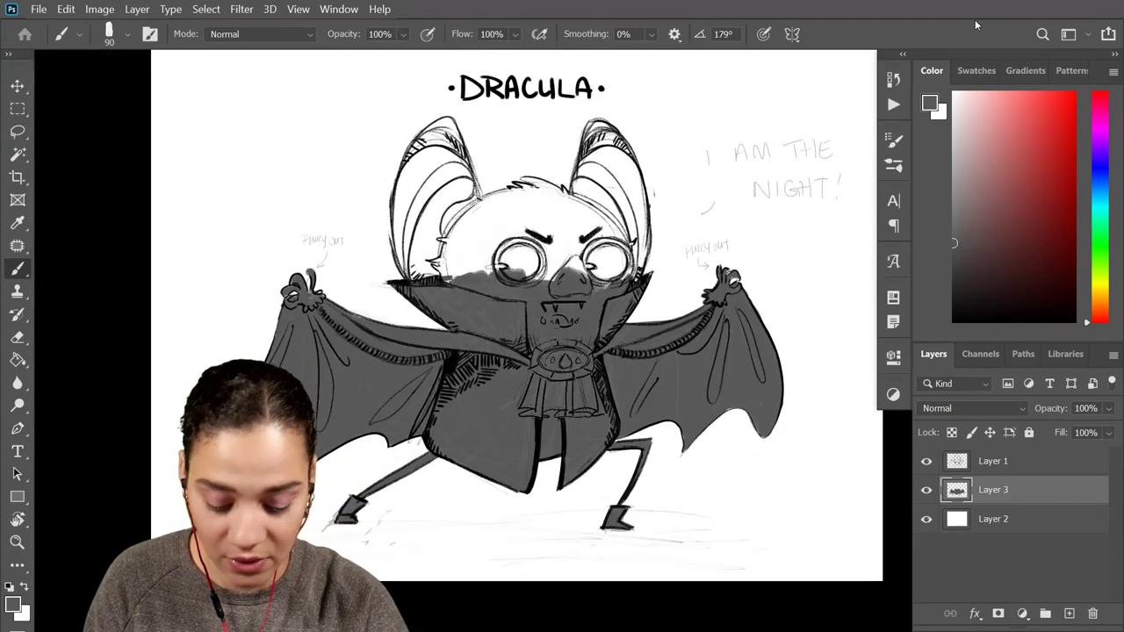
mouse_move(422, 306)
mouse_down()
mouse_move(439, 153)
mouse_move(430, 290)
mouse_move(465, 185)
mouse_move(566, 267)
mouse_up()
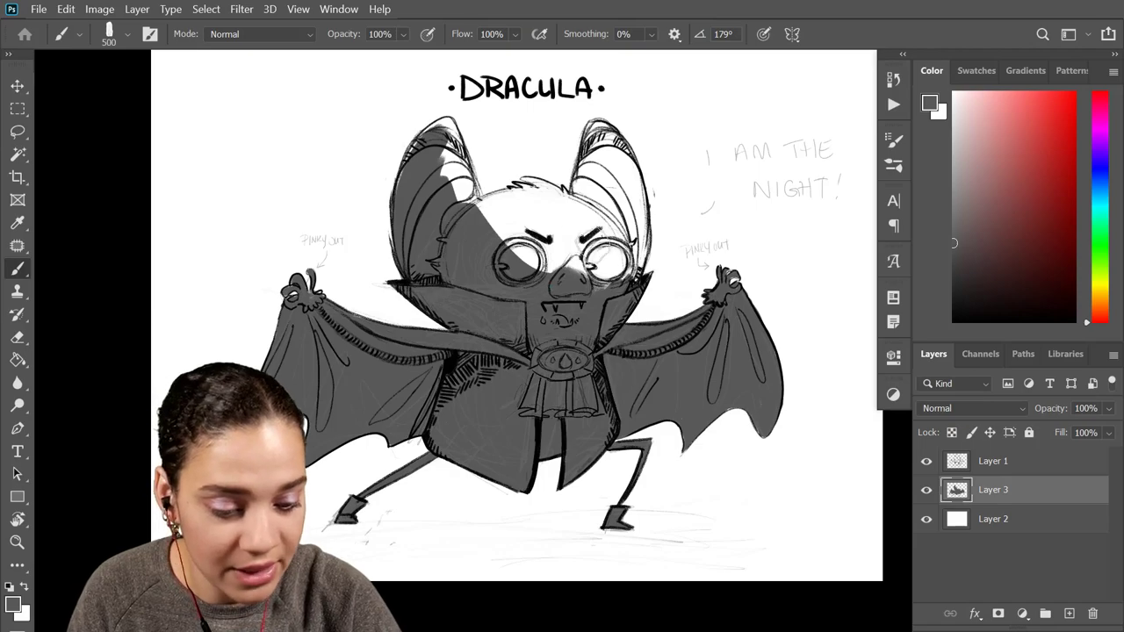
drag(492, 215, 605, 254)
drag(527, 250, 627, 272)
mouse_move(606, 119)
mouse_down()
mouse_move(583, 219)
mouse_move(615, 210)
mouse_move(627, 263)
mouse_move(601, 292)
mouse_move(618, 141)
mouse_move(626, 185)
mouse_up()
scroll(617, 286, up, 1)
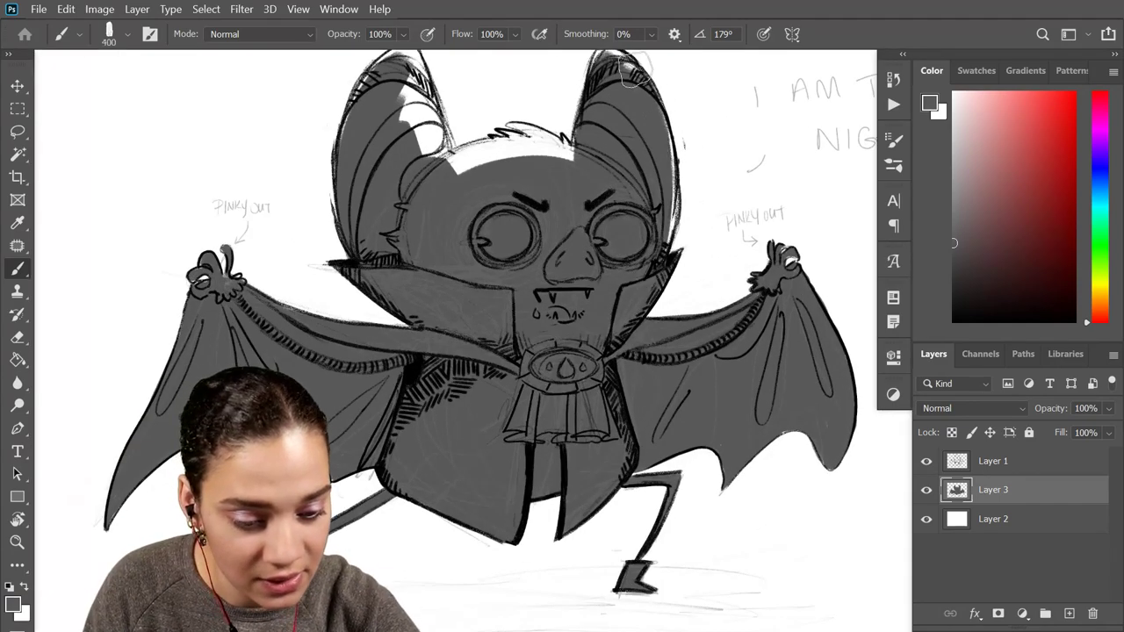
drag(659, 114, 659, 255)
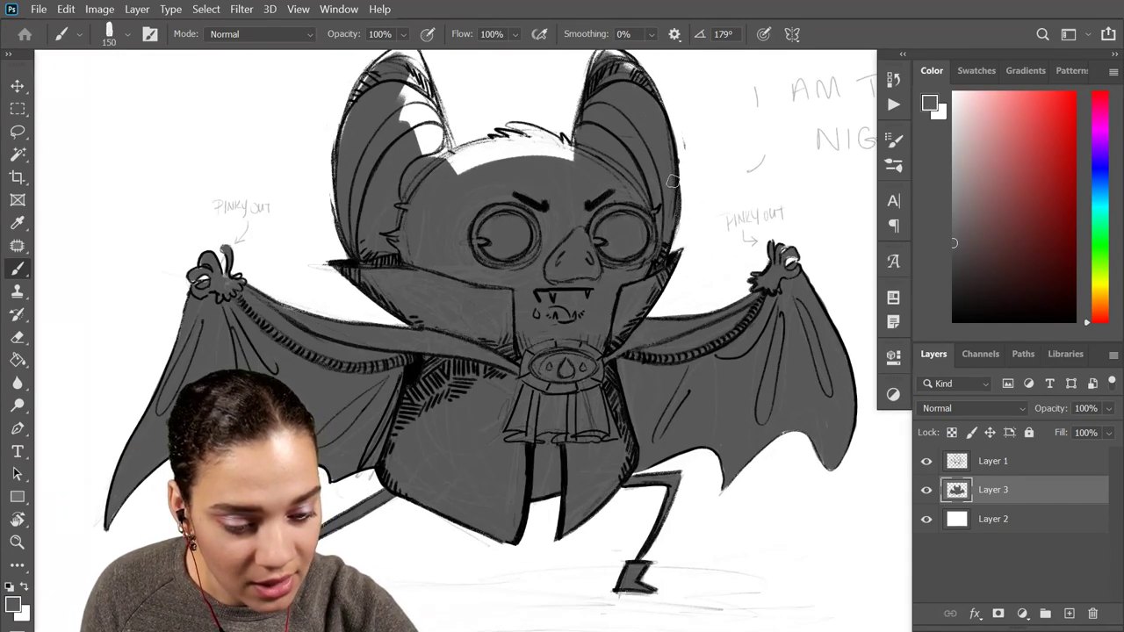
Fill the hair tuft and the top edge of the head with dark grey at brush size 150
scroll(668, 184, up, 3)
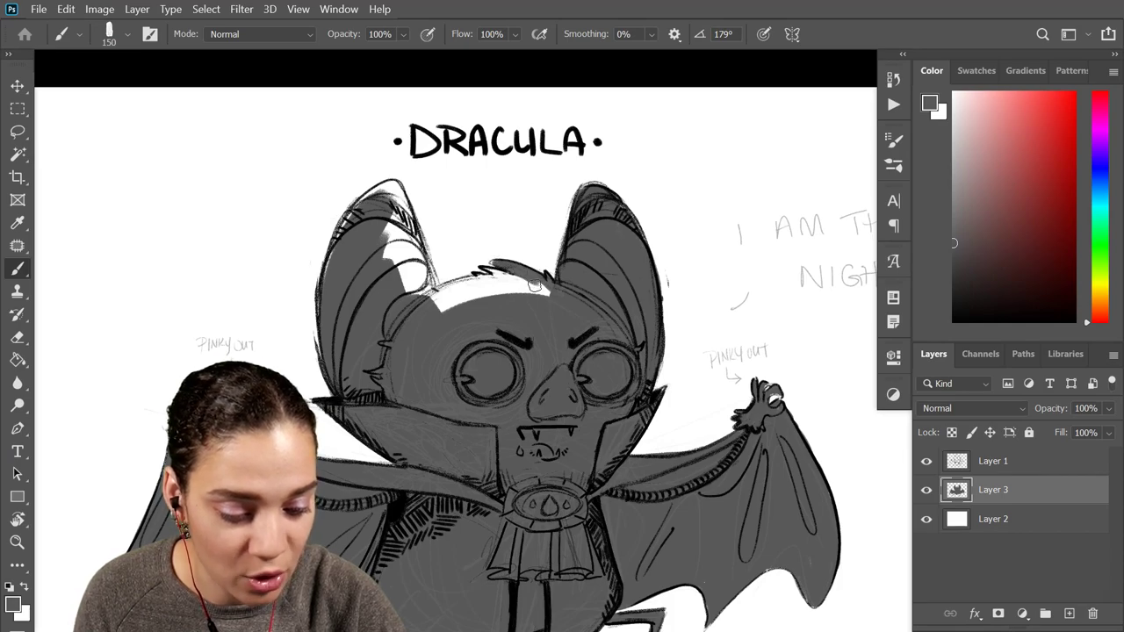
drag(533, 285, 492, 273)
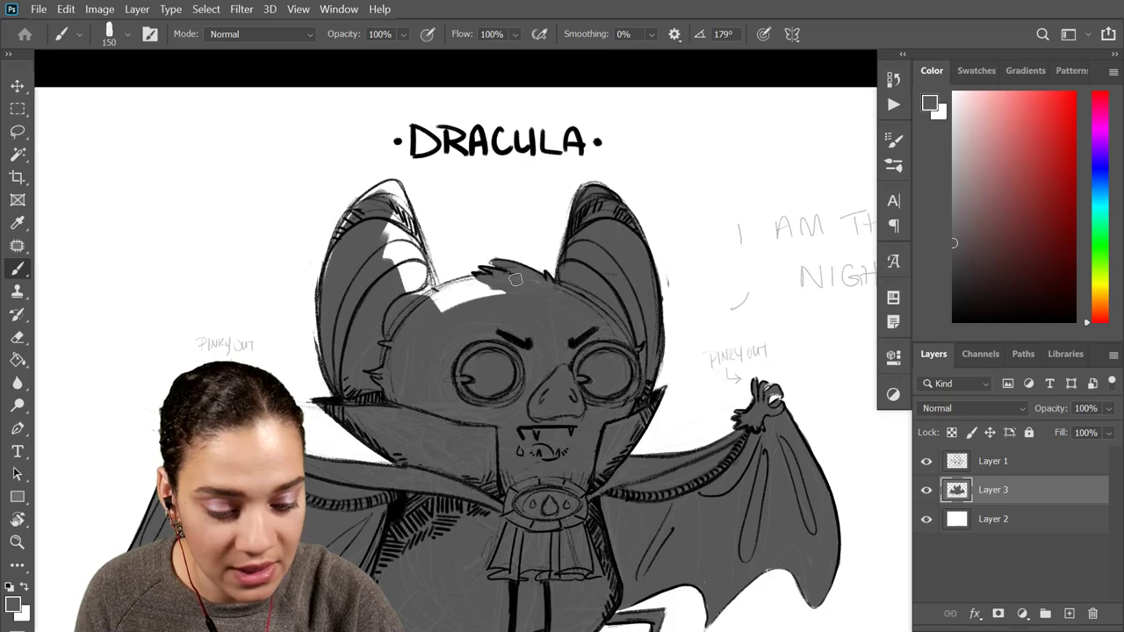
drag(488, 304, 448, 296)
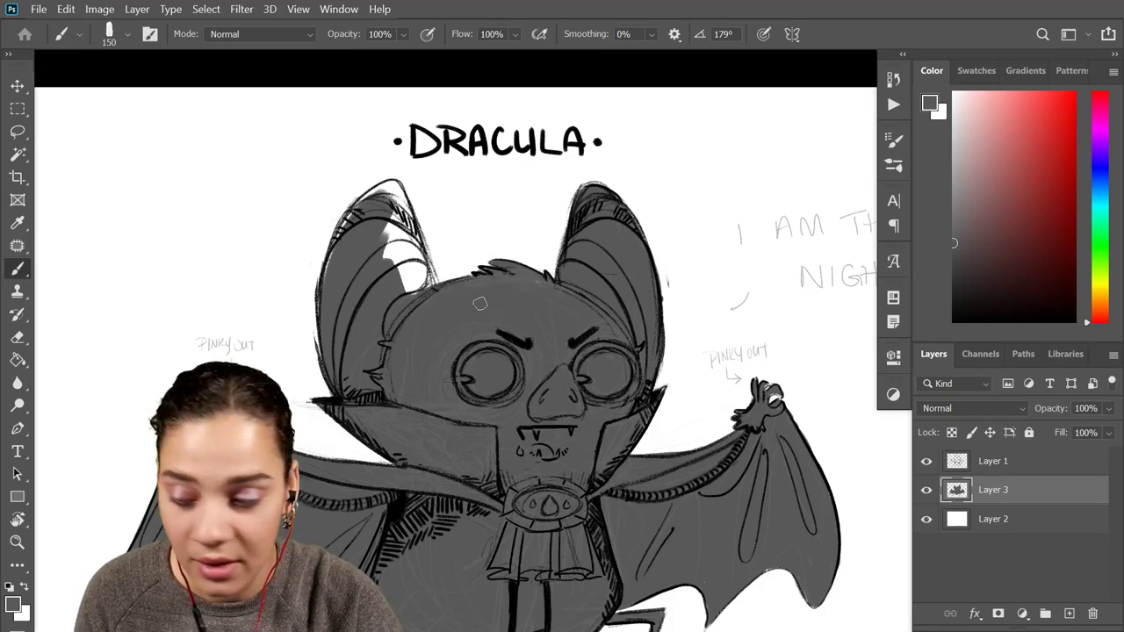
Enlarge the brush to 300 and fill the unpainted inner part of the left ear with dark grey
ctrl+click(529, 349)
drag(493, 336, 606, 297)
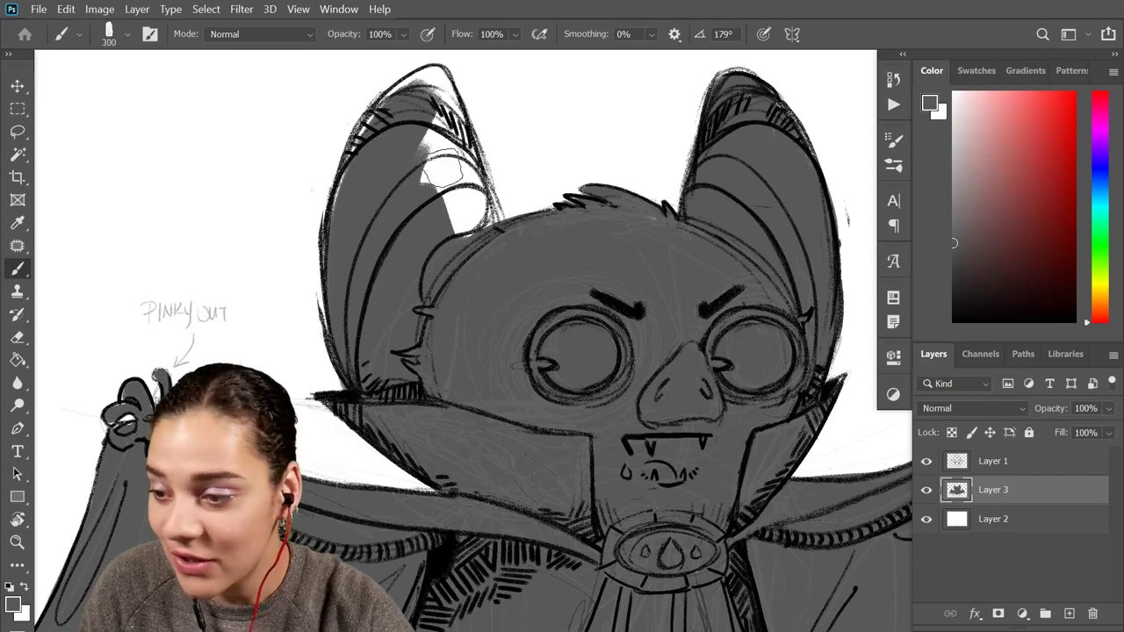
key(bracketright)
mouse_move(452, 186)
mouse_down()
mouse_move(443, 163)
mouse_move(478, 206)
mouse_up()
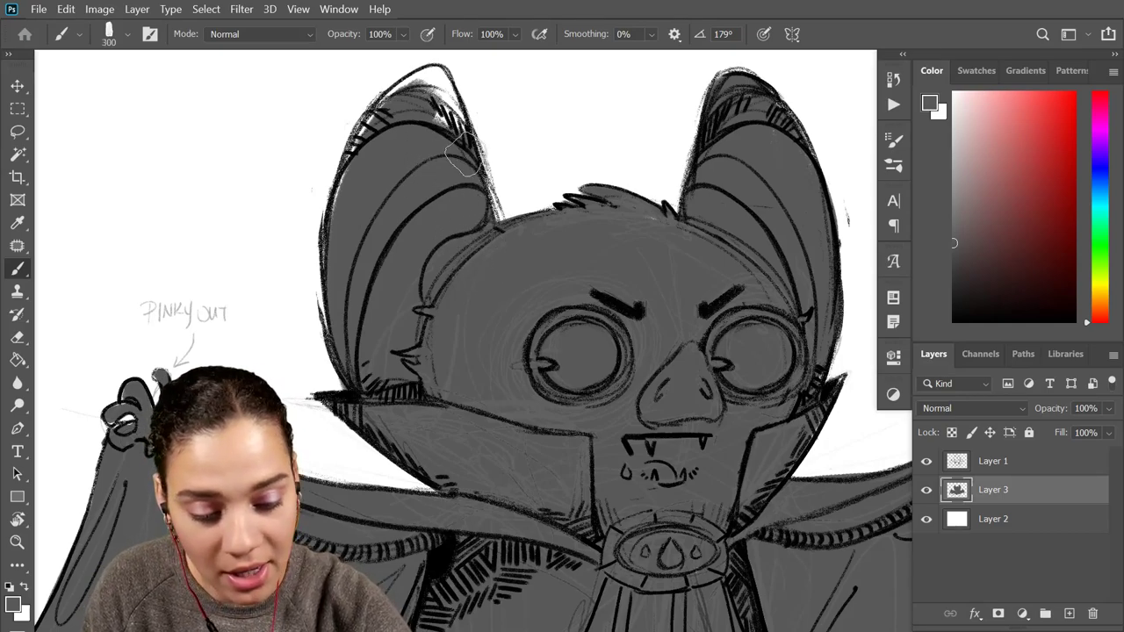
Reduce the brush to 125 and fill the left ear's tip and outer edge with dark grey
key(bracketleft)
key(bracketleft)
key(bracketleft)
key(bracketleft)
key(bracketleft)
key(bracketleft)
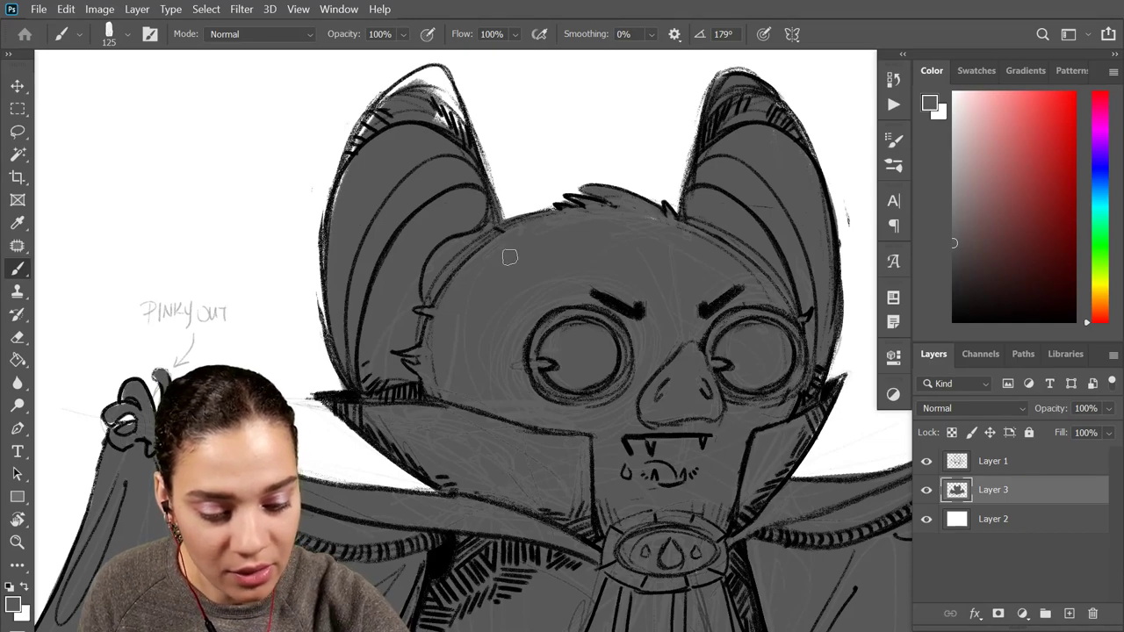
mouse_move(469, 142)
mouse_down()
mouse_move(445, 91)
mouse_move(438, 114)
mouse_move(448, 93)
mouse_move(416, 97)
mouse_move(444, 93)
mouse_move(443, 80)
mouse_move(377, 144)
mouse_up()
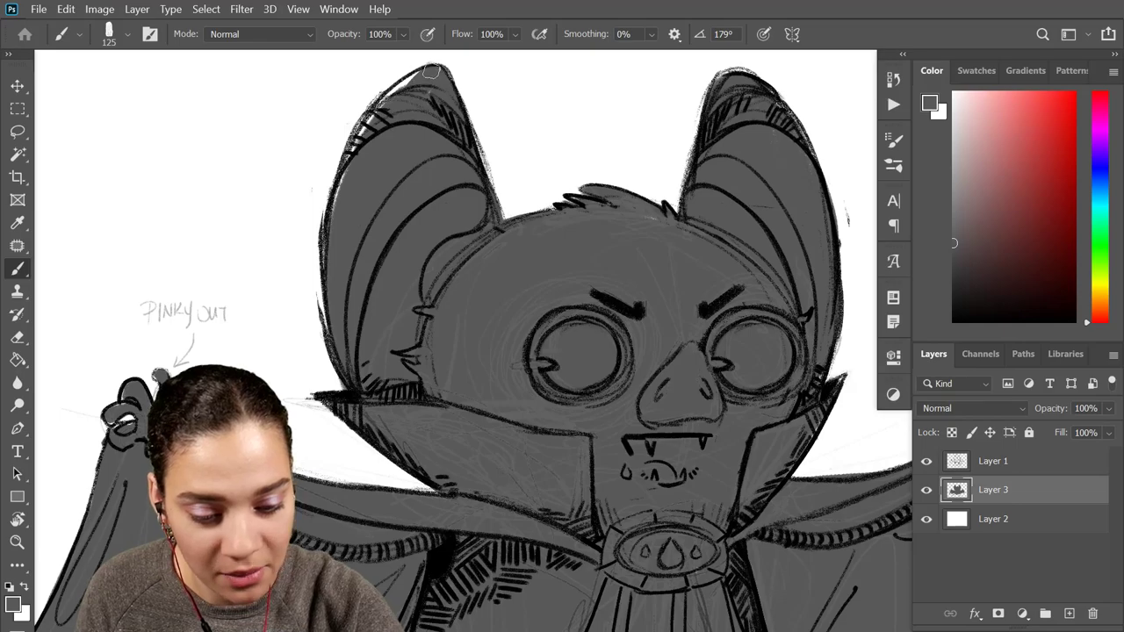
drag(430, 72, 403, 105)
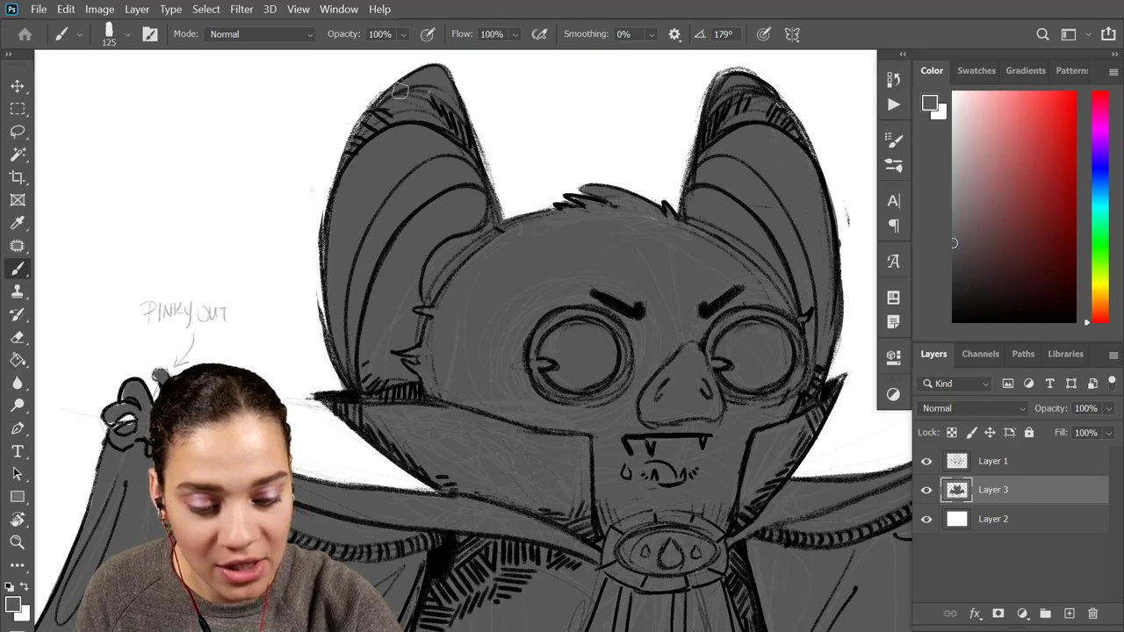
drag(397, 88, 436, 97)
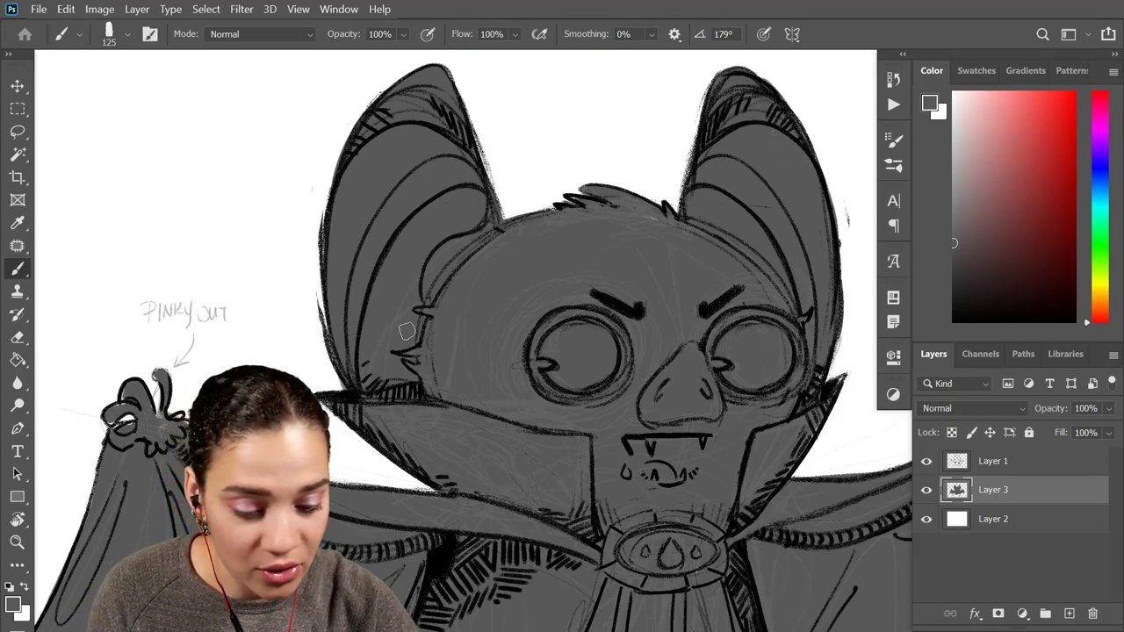
drag(338, 178, 321, 334)
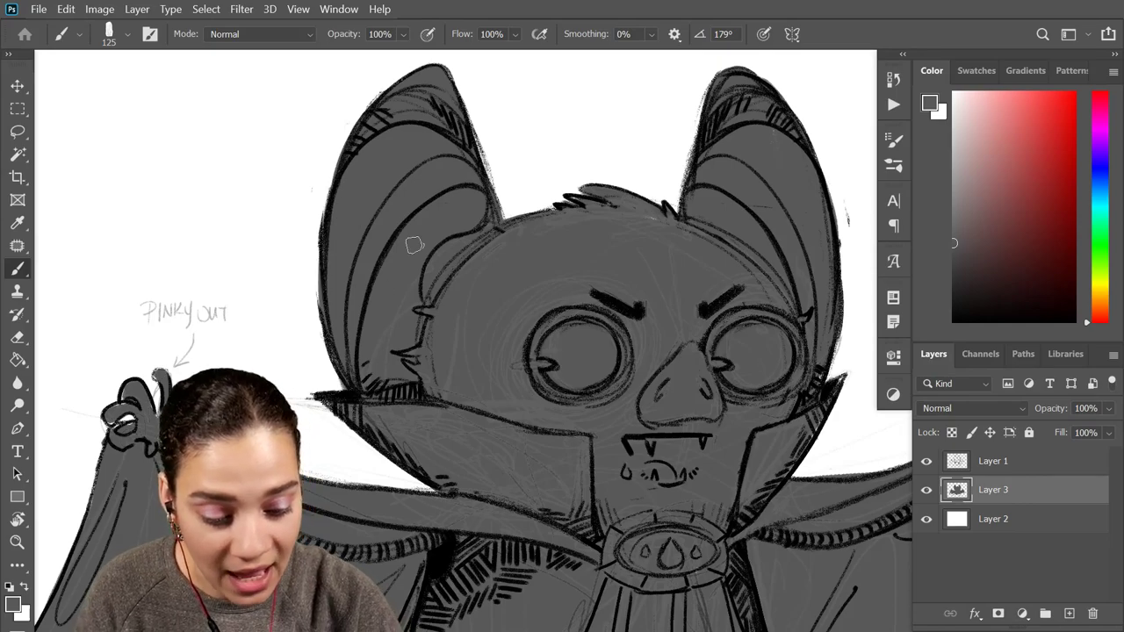
Look over the filled character down to the feet and undo the stray brush stroke beside the right leg
key(ctrl+minus)
key(ctrl+minus)
key(ctrl+plus)
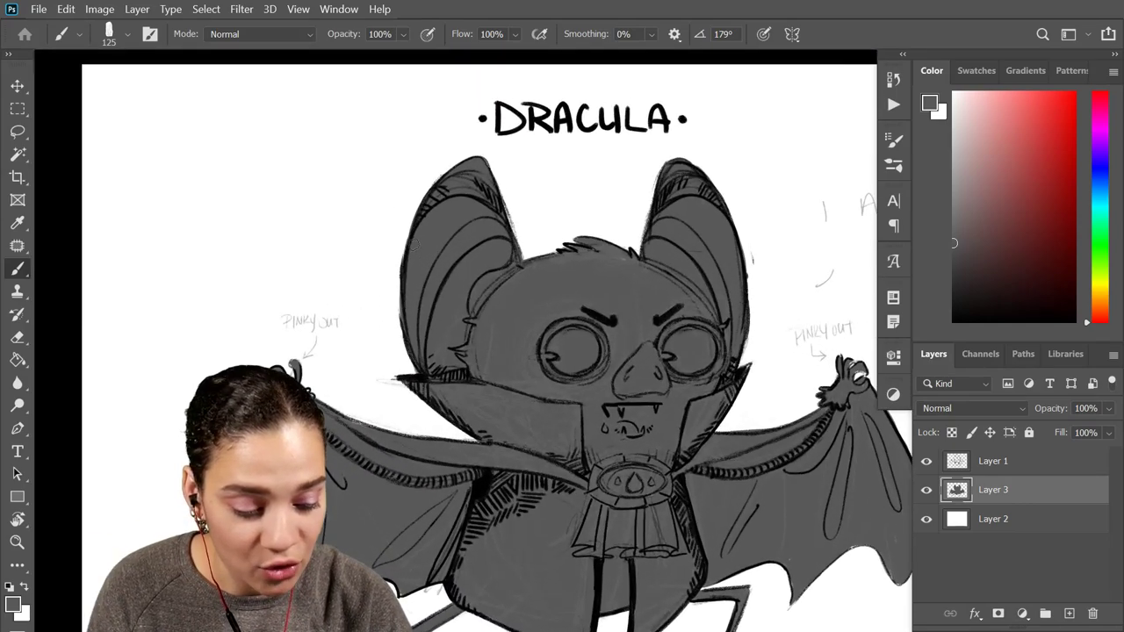
drag(779, 615, 775, 391)
key(ctrl+minus)
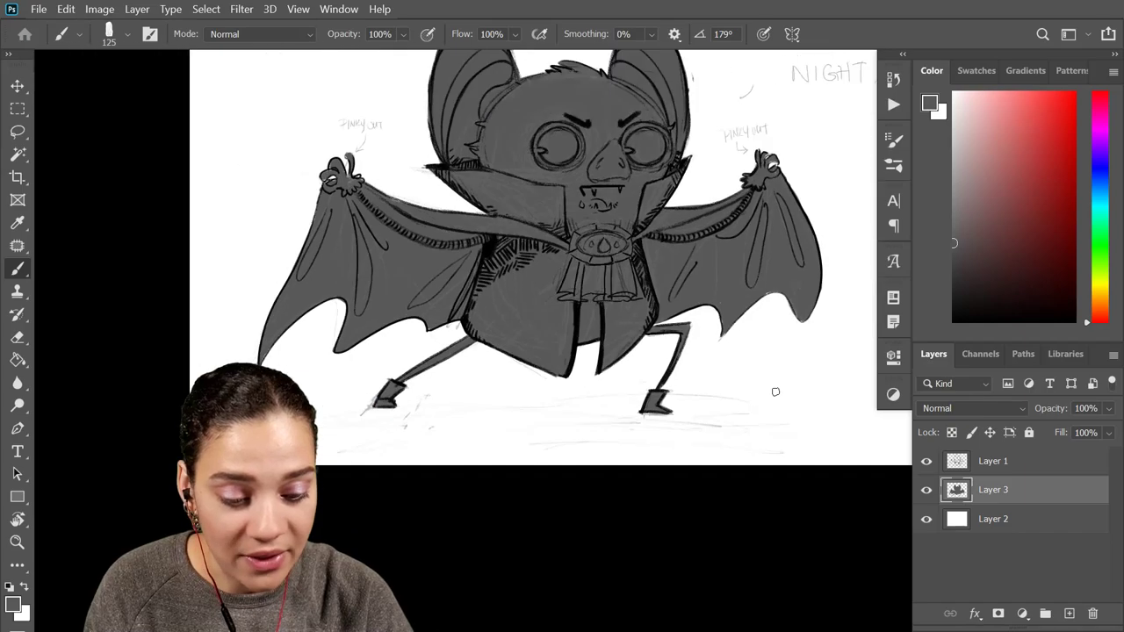
key(ctrl+minus)
key(ctrl+plus)
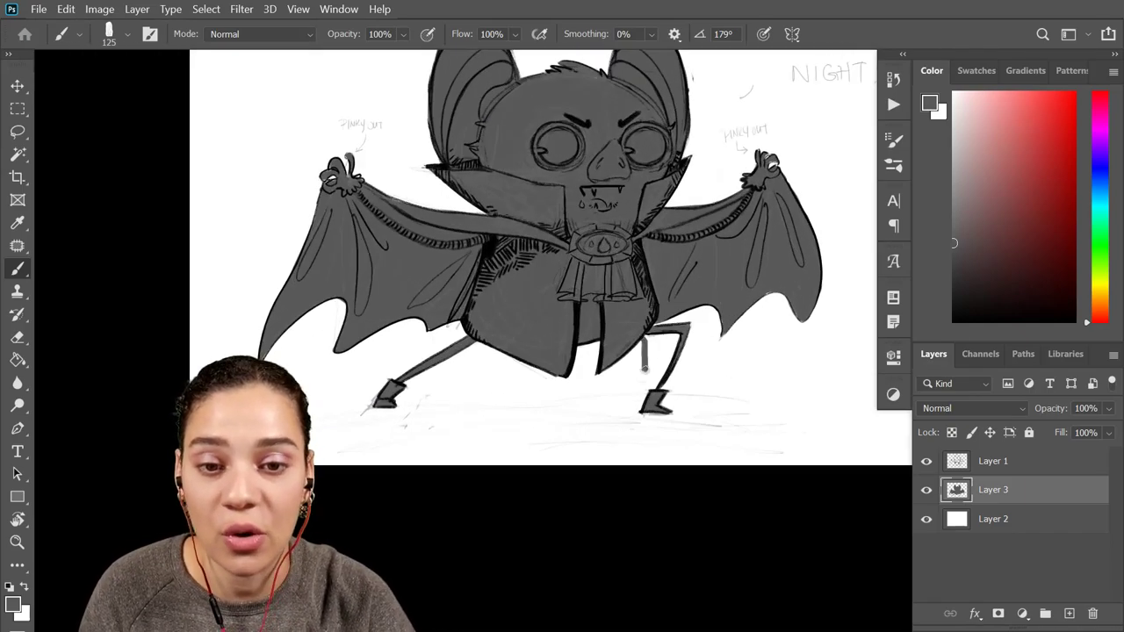
key(ctrl+z)
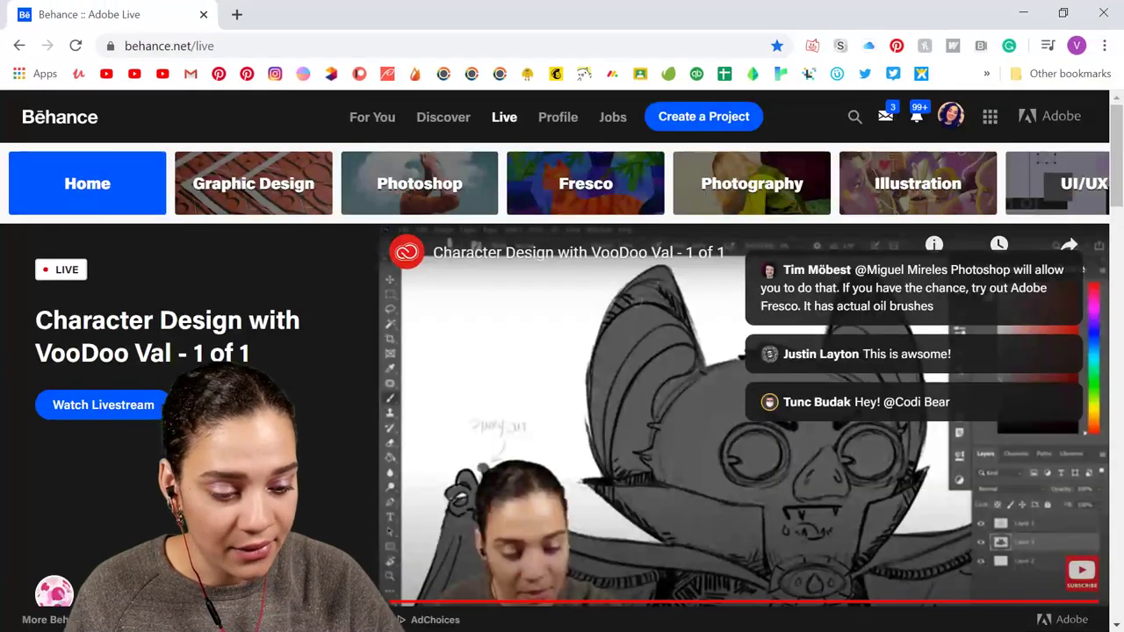
Open the Character Design livestream on Behance with its sound muted and look through the Adobe Live schedule
click(609, 364)
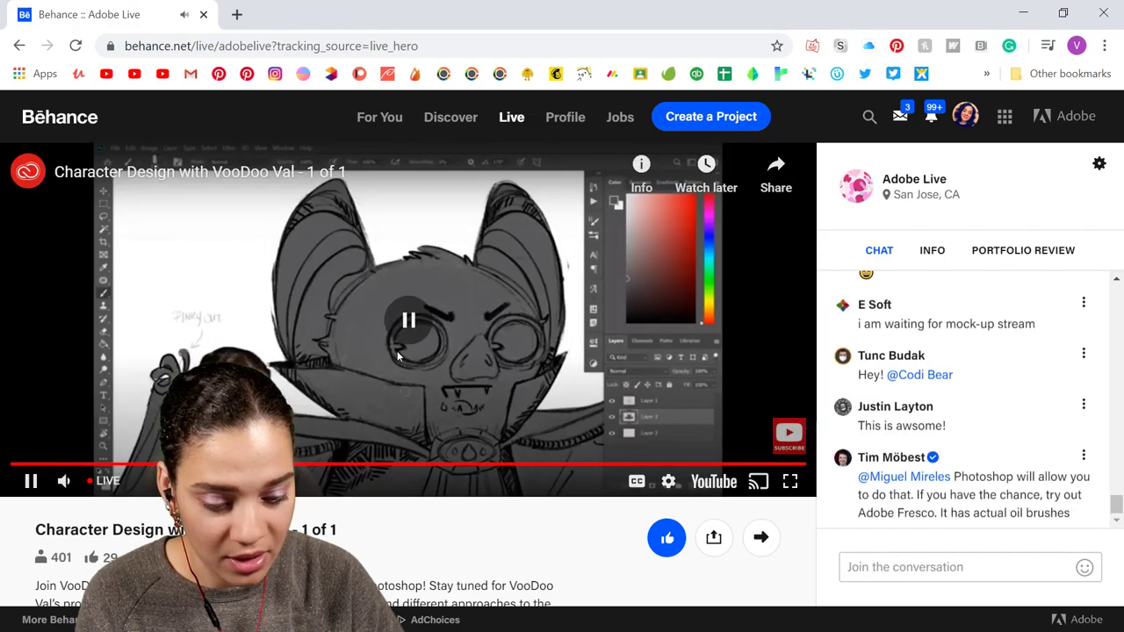
click(301, 249)
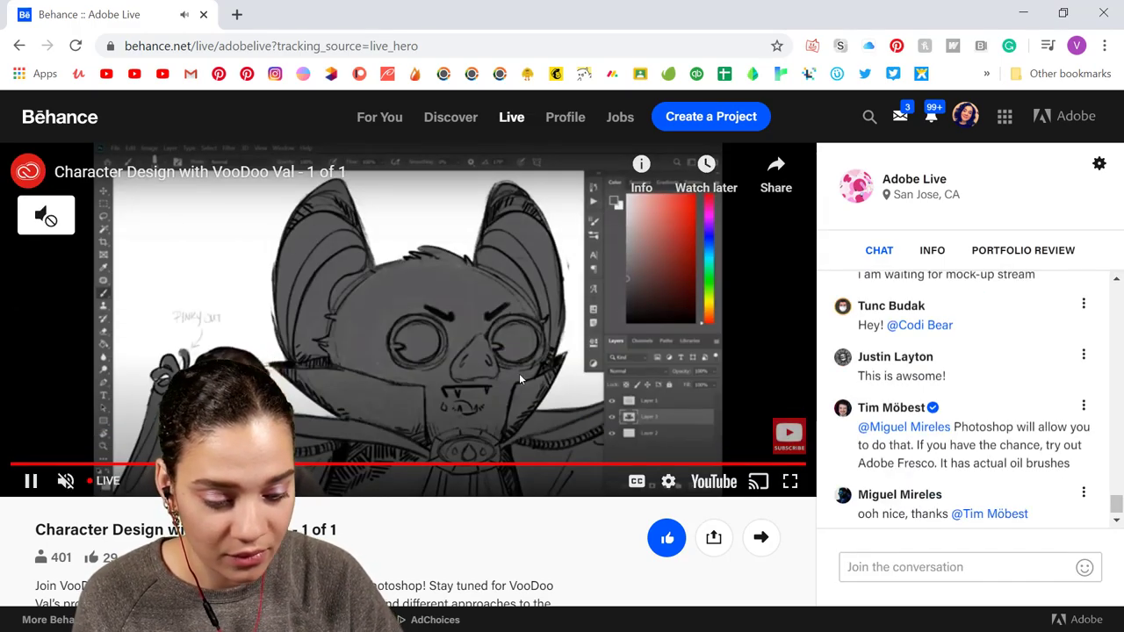
scroll(676, 478, down, 6)
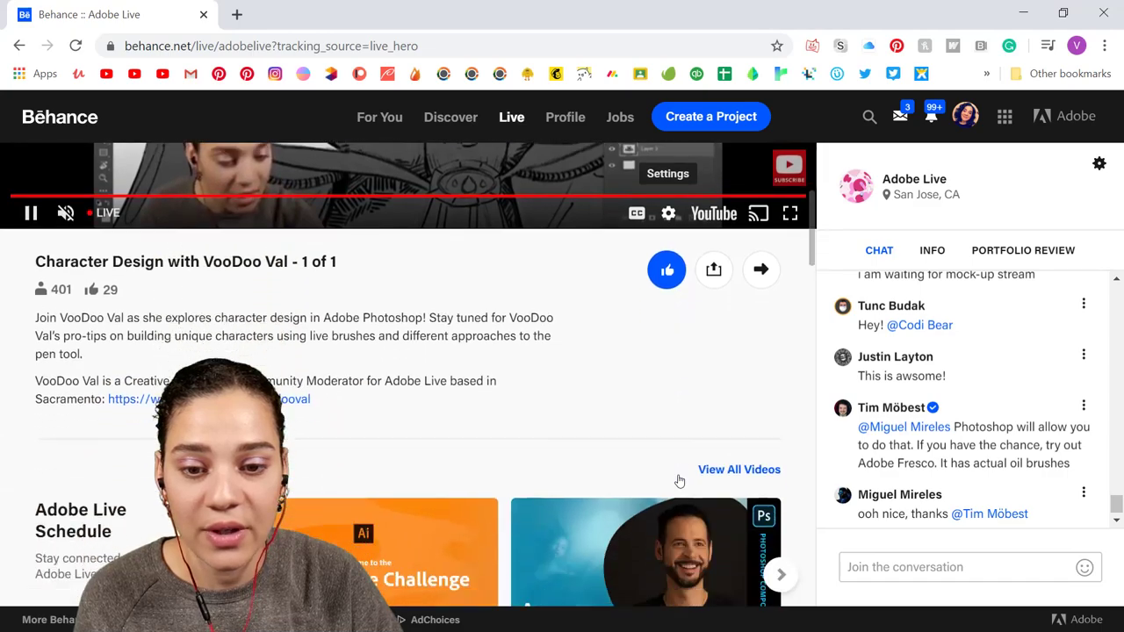
scroll(676, 480, up, 2)
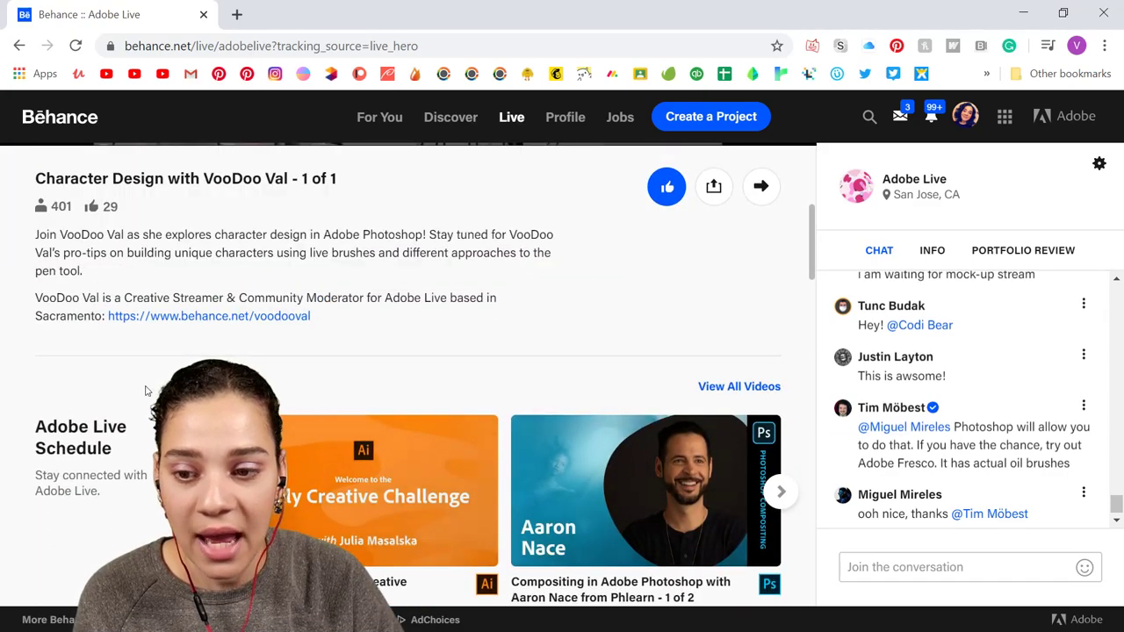
click(780, 493)
click(780, 493)
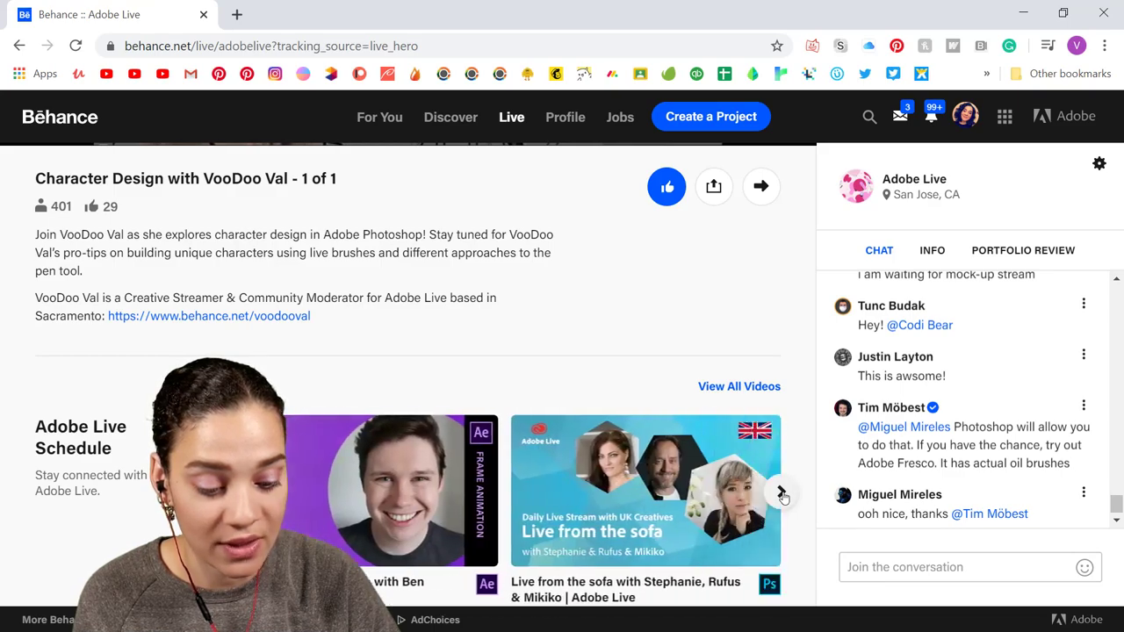
click(780, 494)
click(780, 494)
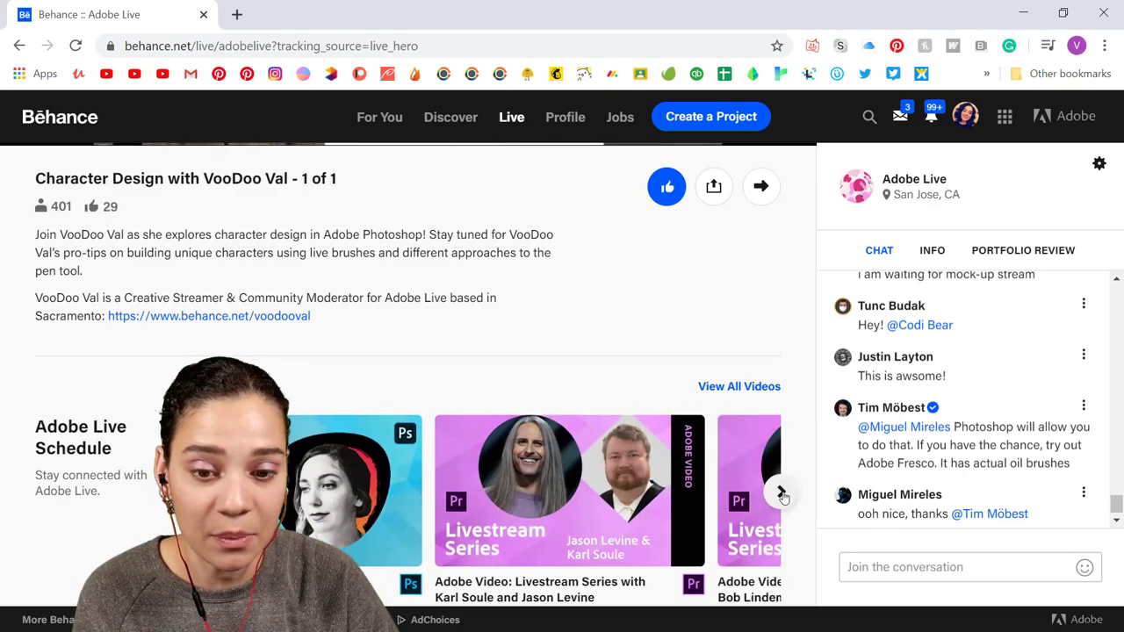
Look through the stream page's video categories, from Illustration and Graphic Design to Photography and Motion
scroll(686, 487, down, 5)
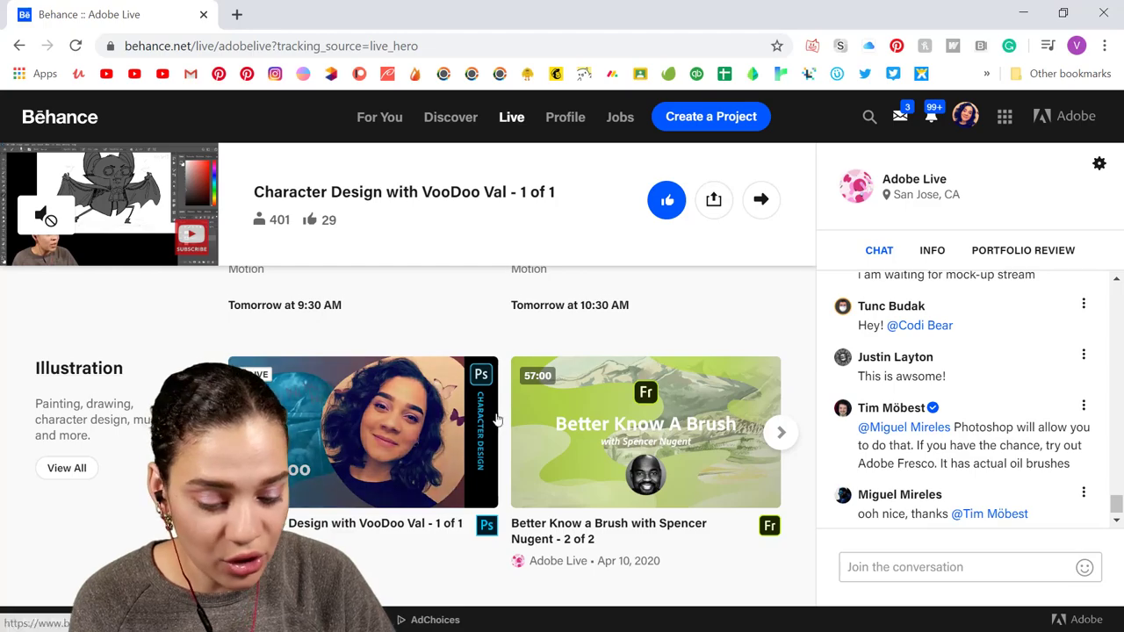
scroll(496, 419, down, 3)
scroll(496, 419, down, 6)
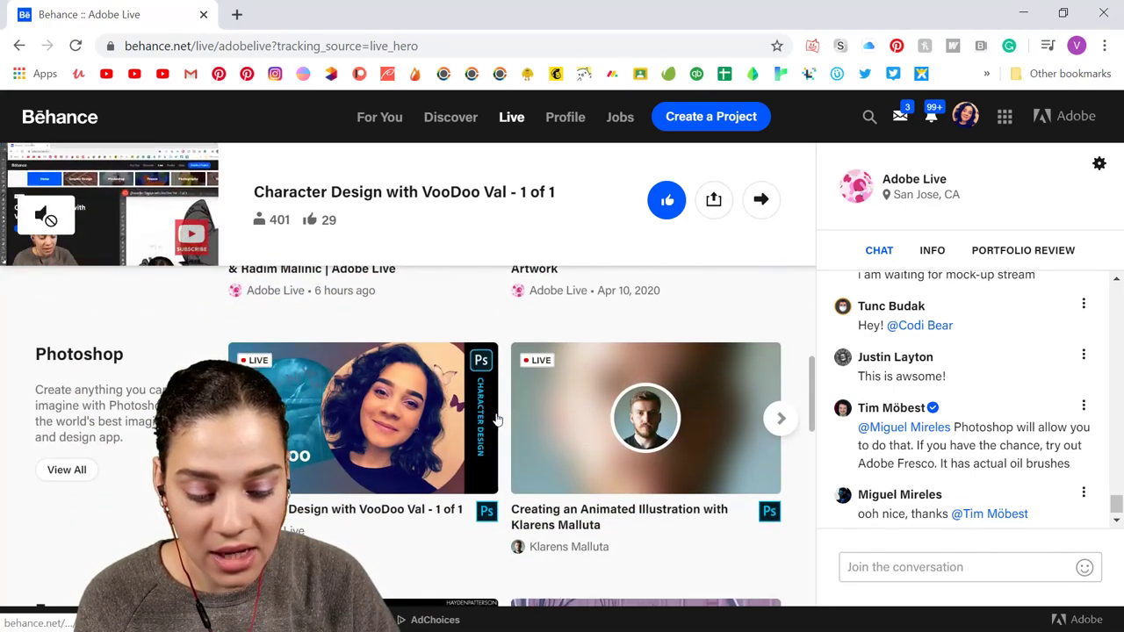
scroll(496, 419, down, 5)
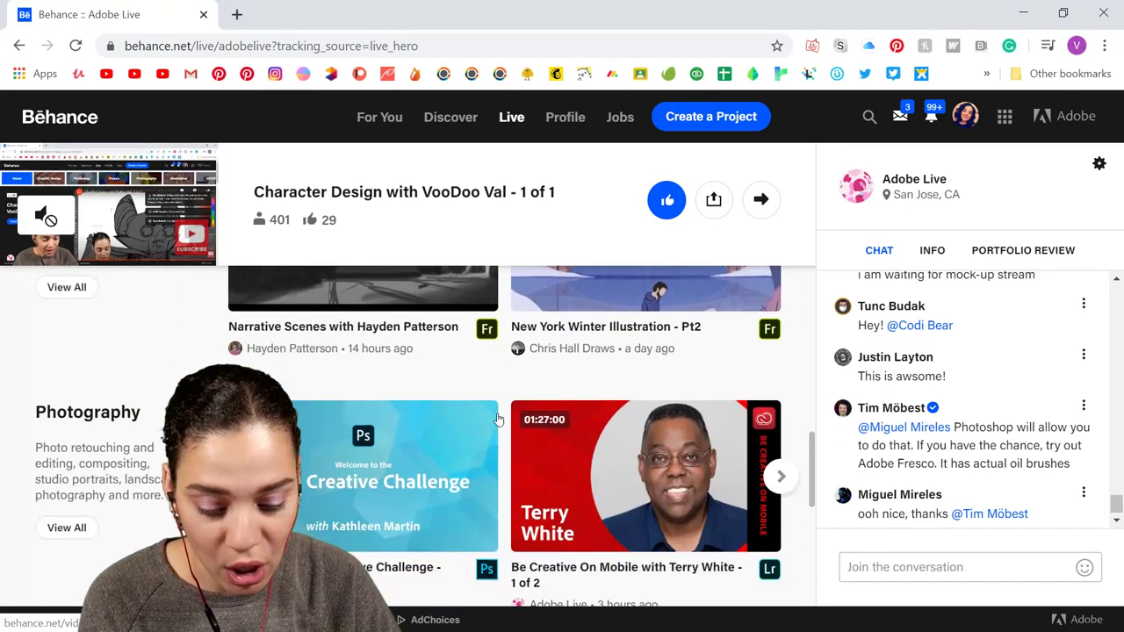
scroll(496, 420, down, 2)
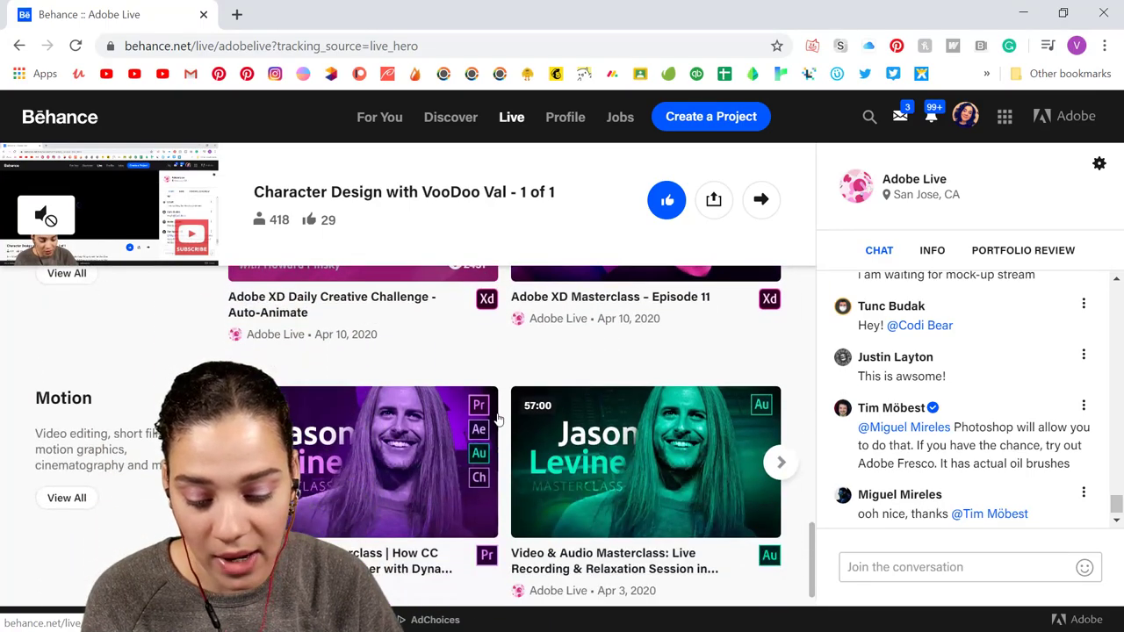
scroll(562, 424, up, 5)
scroll(562, 424, up, 7)
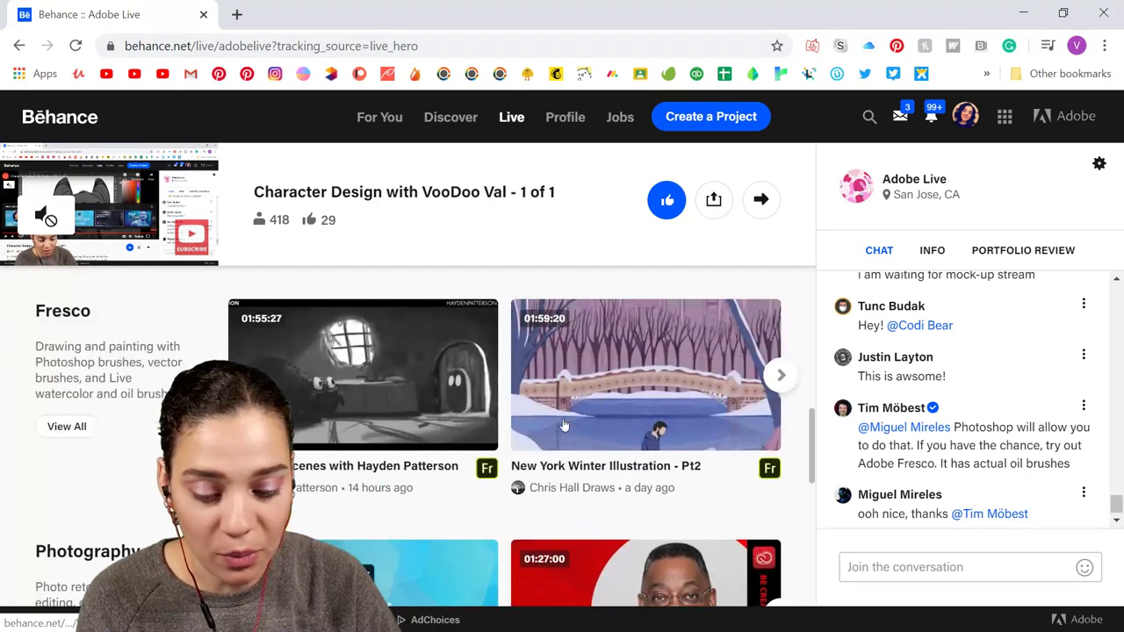
scroll(565, 425, down, 2)
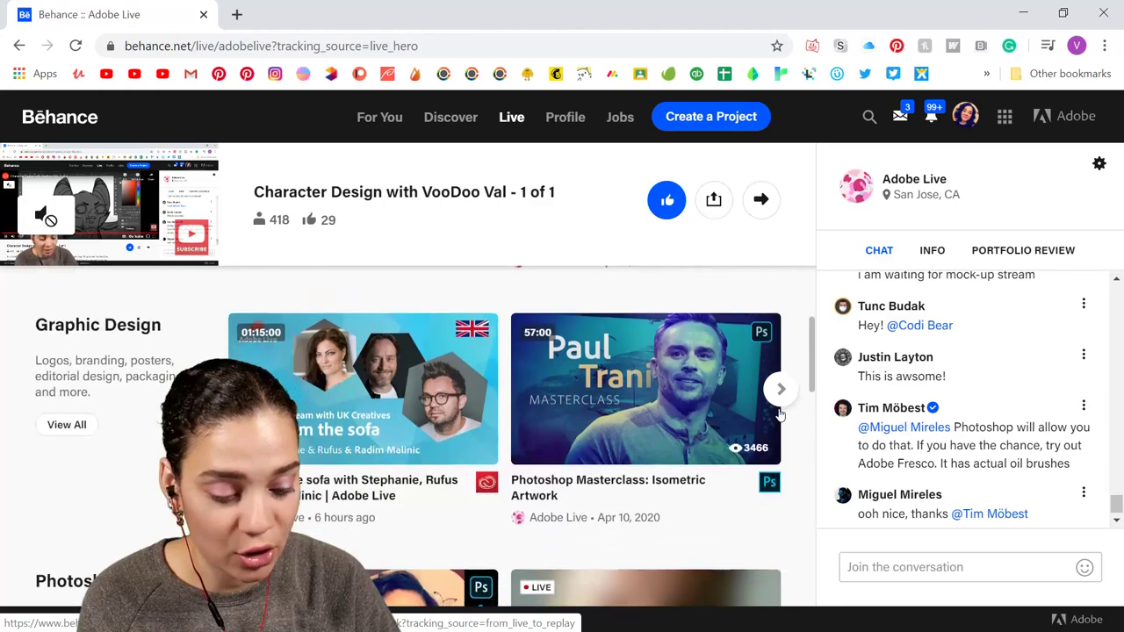
Browse the Graphic Design replays and close the Behance page to return to Photoshop
click(781, 389)
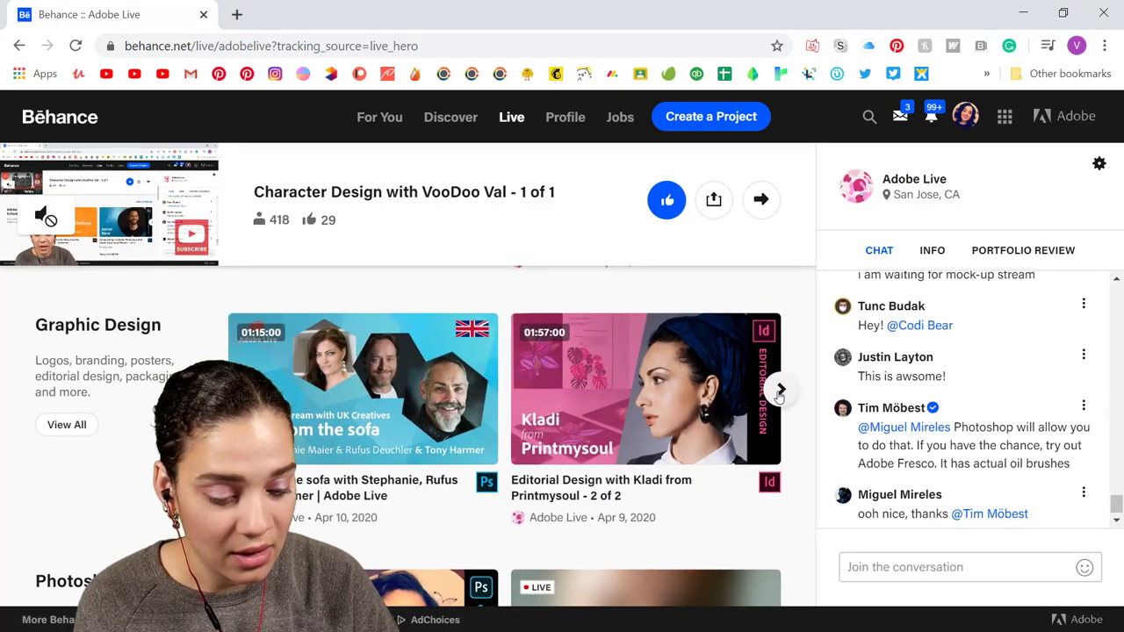
click(780, 390)
click(780, 391)
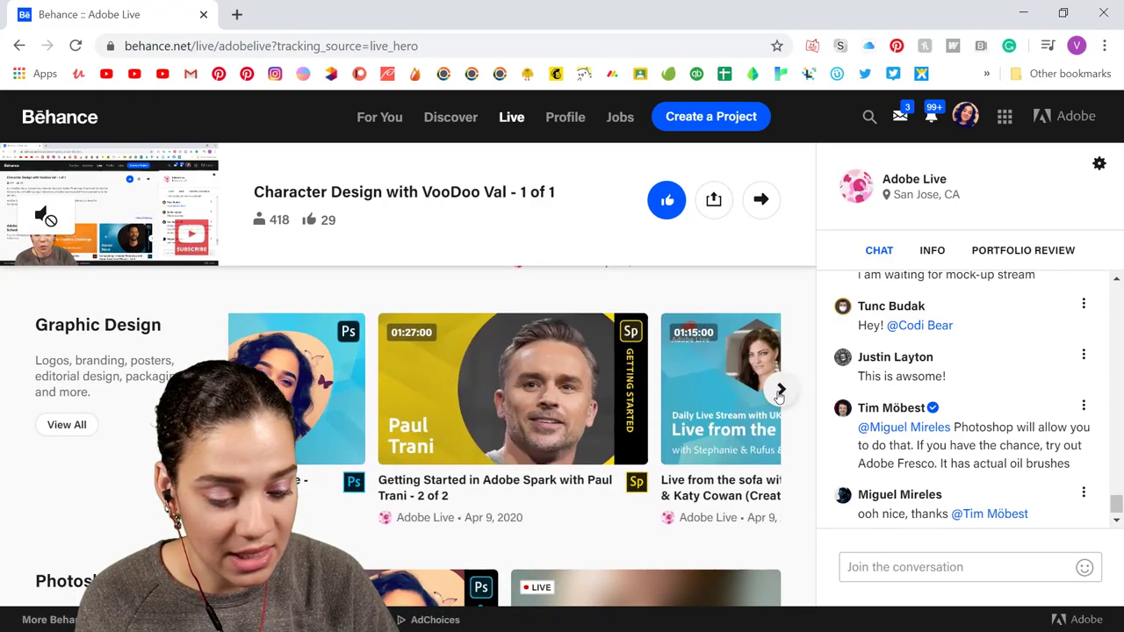
click(781, 391)
click(780, 391)
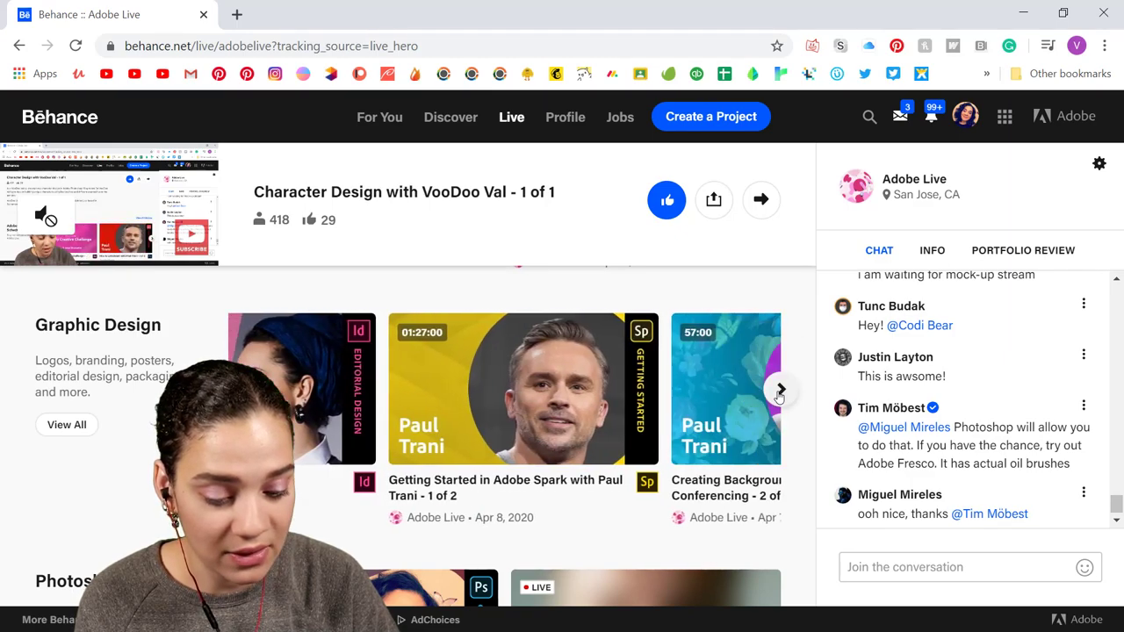
click(780, 390)
click(780, 390)
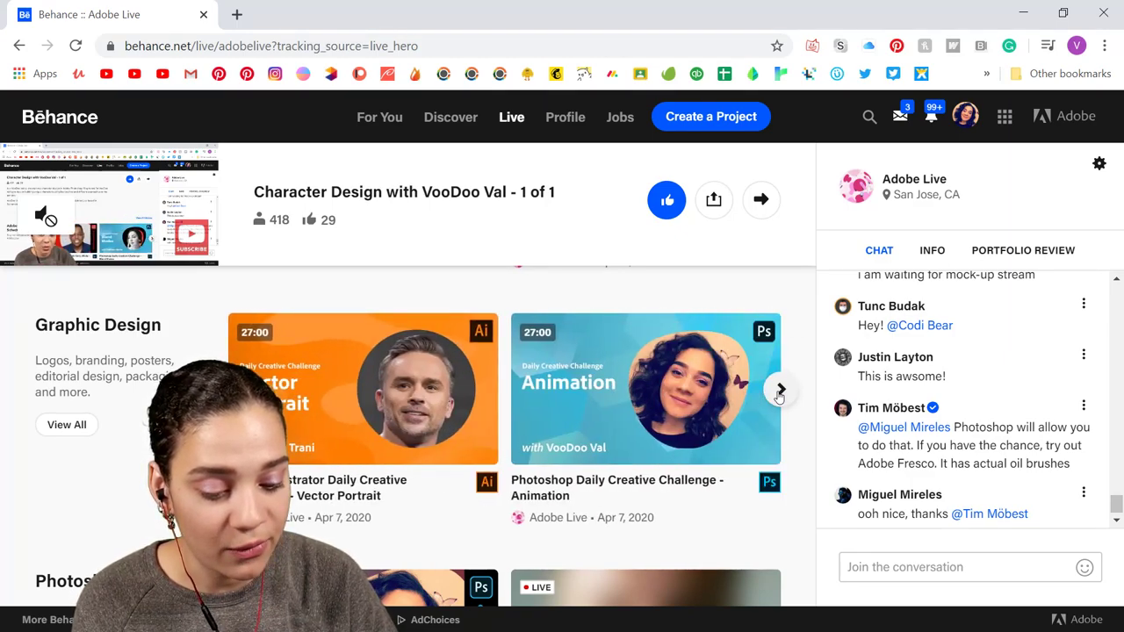
click(780, 390)
click(780, 390)
click(778, 390)
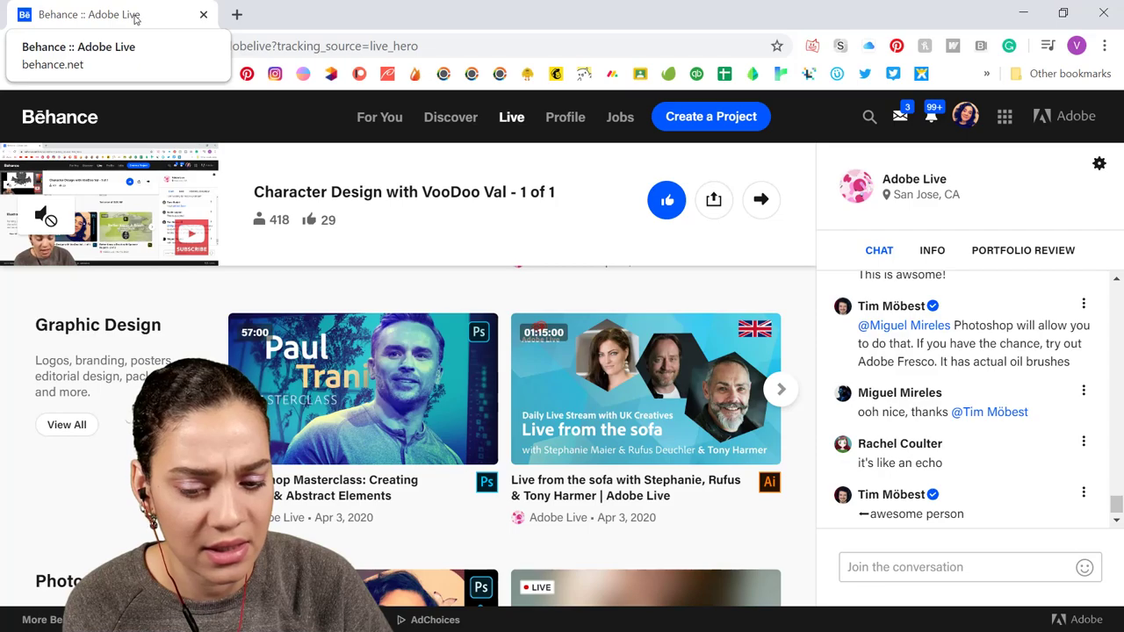
click(203, 15)
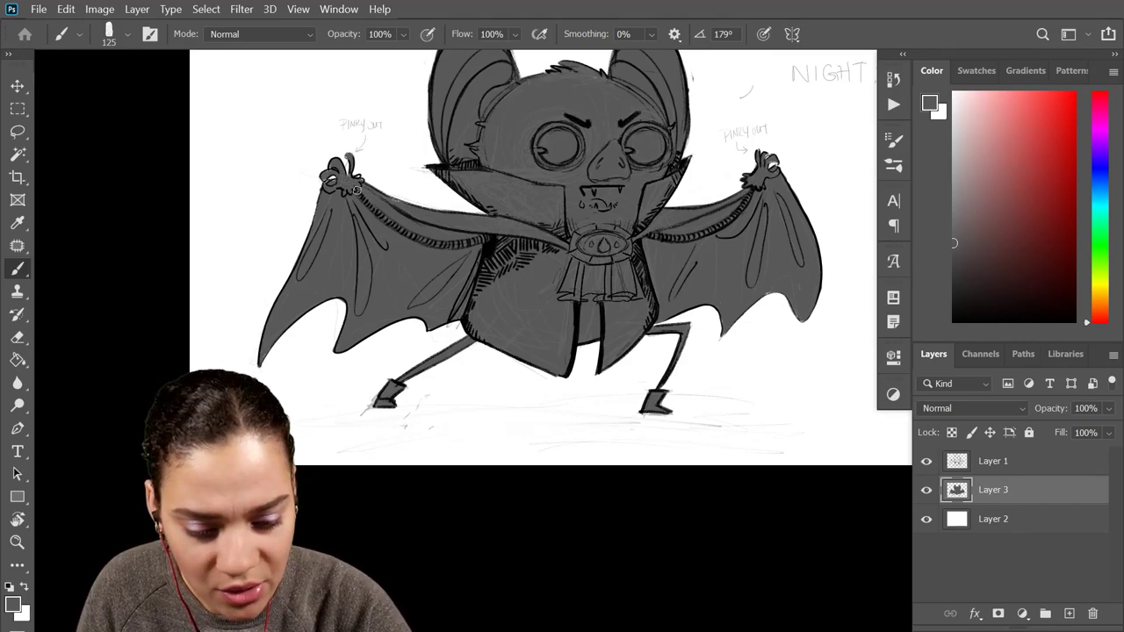
scroll(607, 191, down, 5)
scroll(607, 191, up, 6)
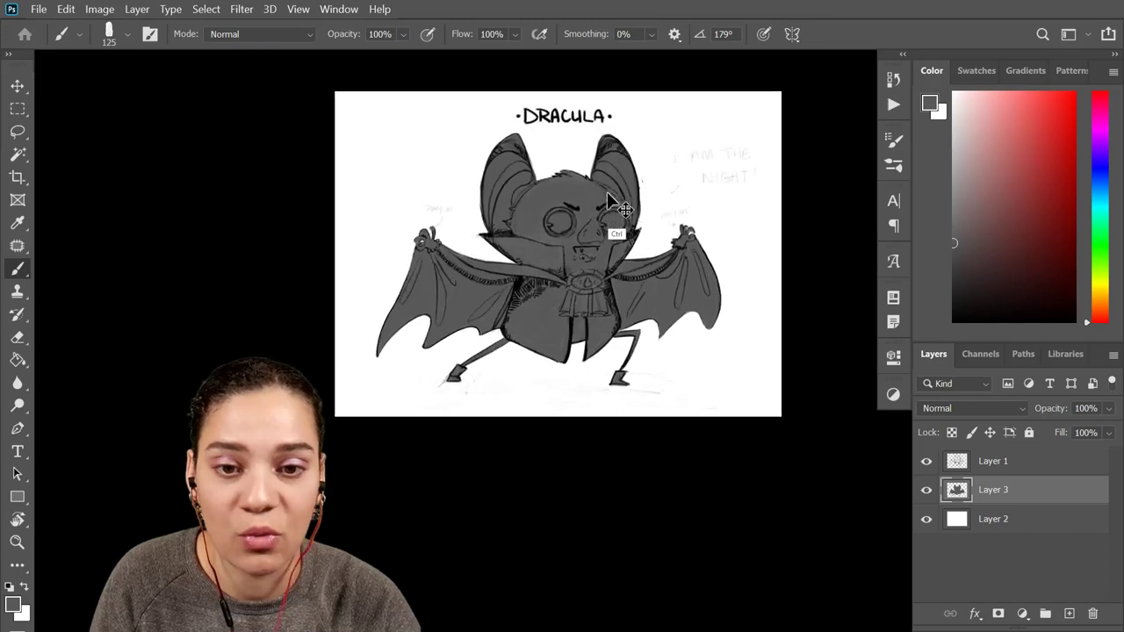
drag(665, 202, 670, 366)
drag(621, 302, 613, 360)
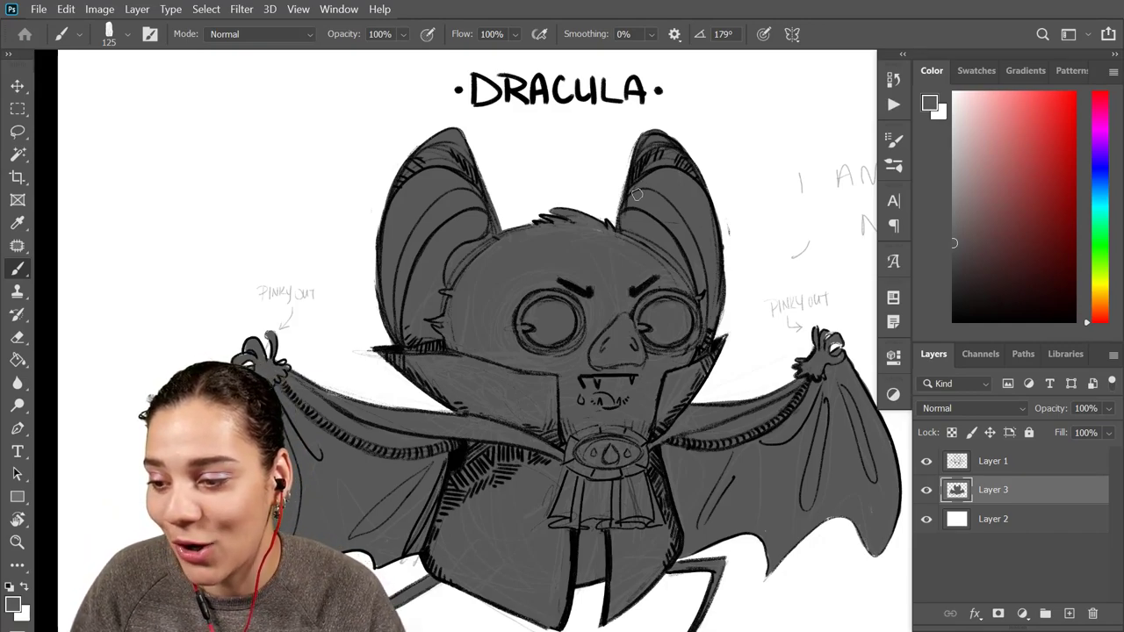
key(ctrl+minus)
key(ctrl+minus)
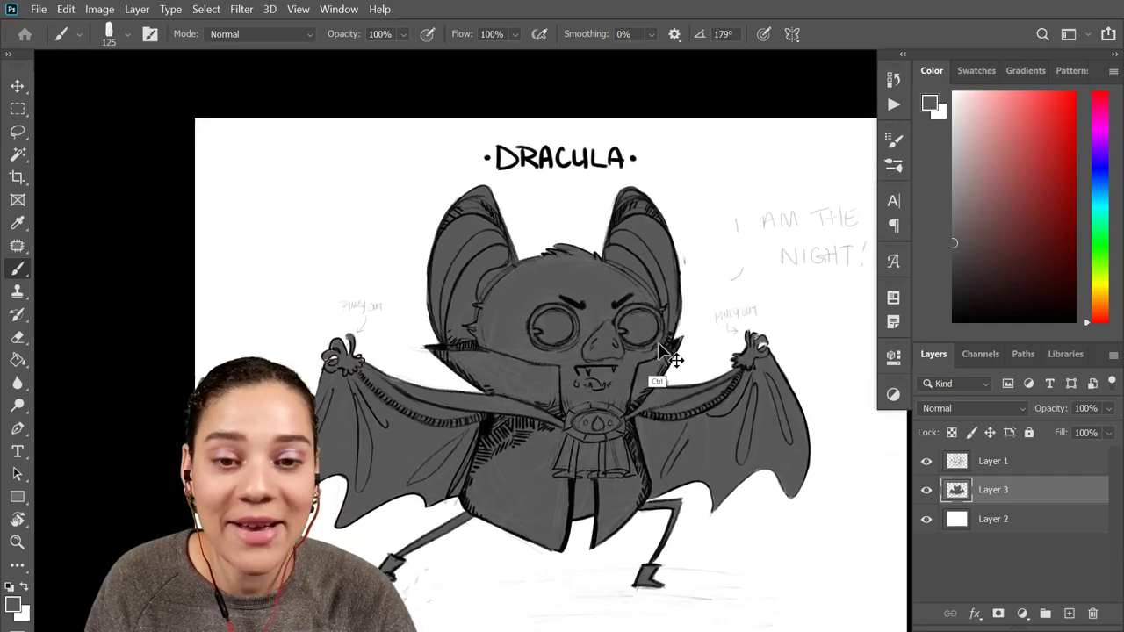
key(ctrl+plus)
drag(538, 458, 603, 334)
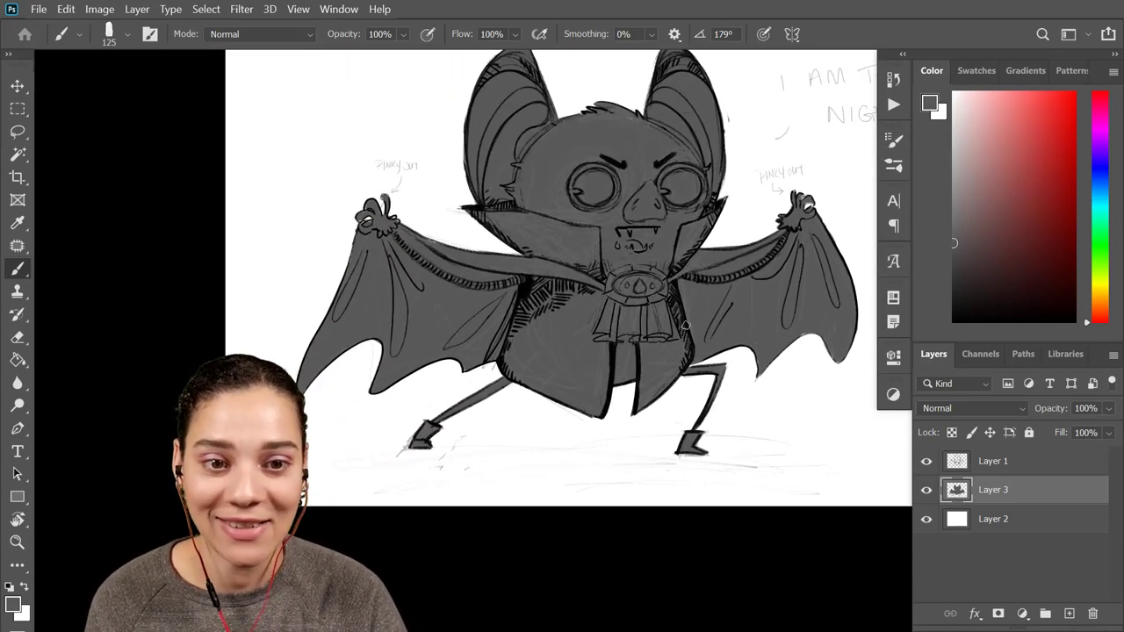
scroll(685, 324, down, 3)
scroll(685, 324, up, 3)
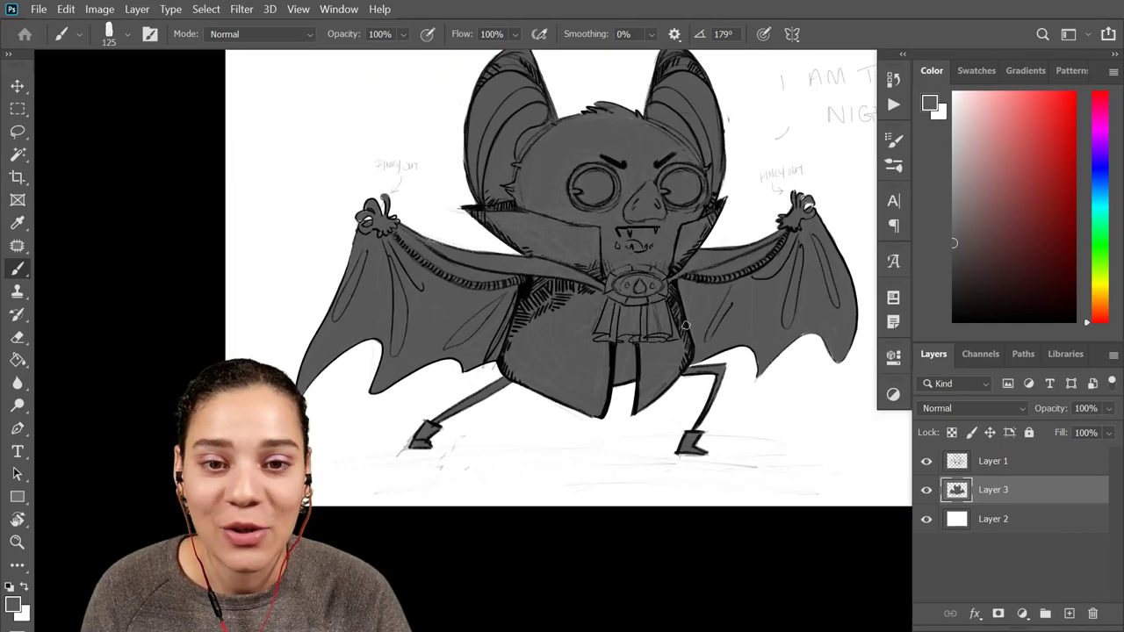
drag(588, 256, 597, 308)
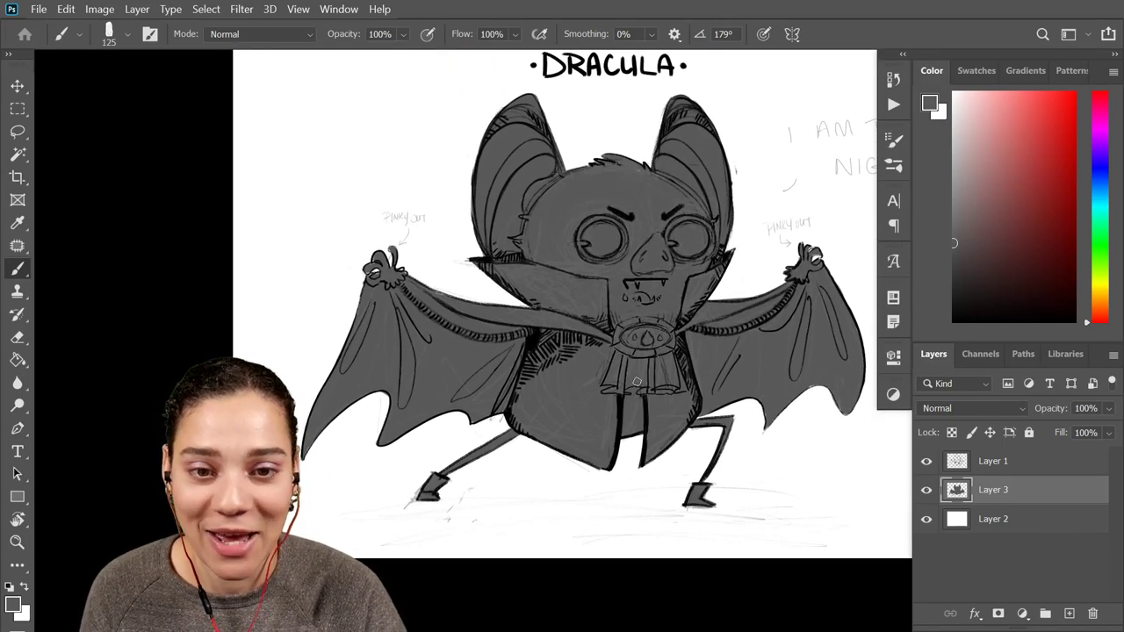
Add a new layer above the dark grey base fill and clip it to that fill
drag(636, 381, 638, 351)
drag(627, 416, 642, 355)
drag(727, 290, 660, 419)
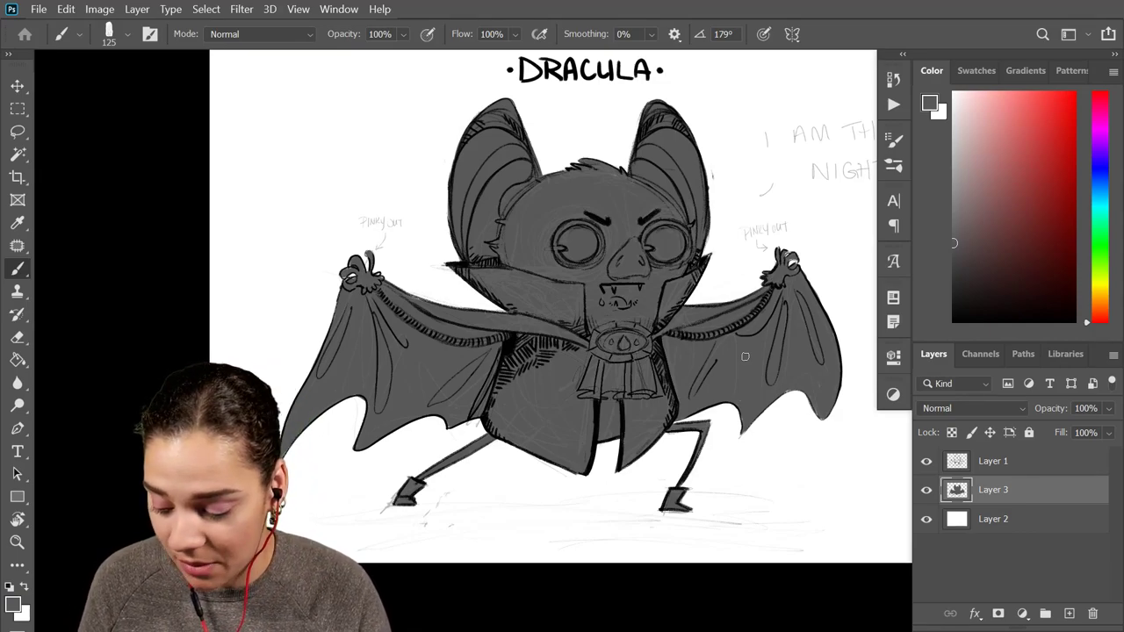
key(ctrl+shift+n)
key(Return)
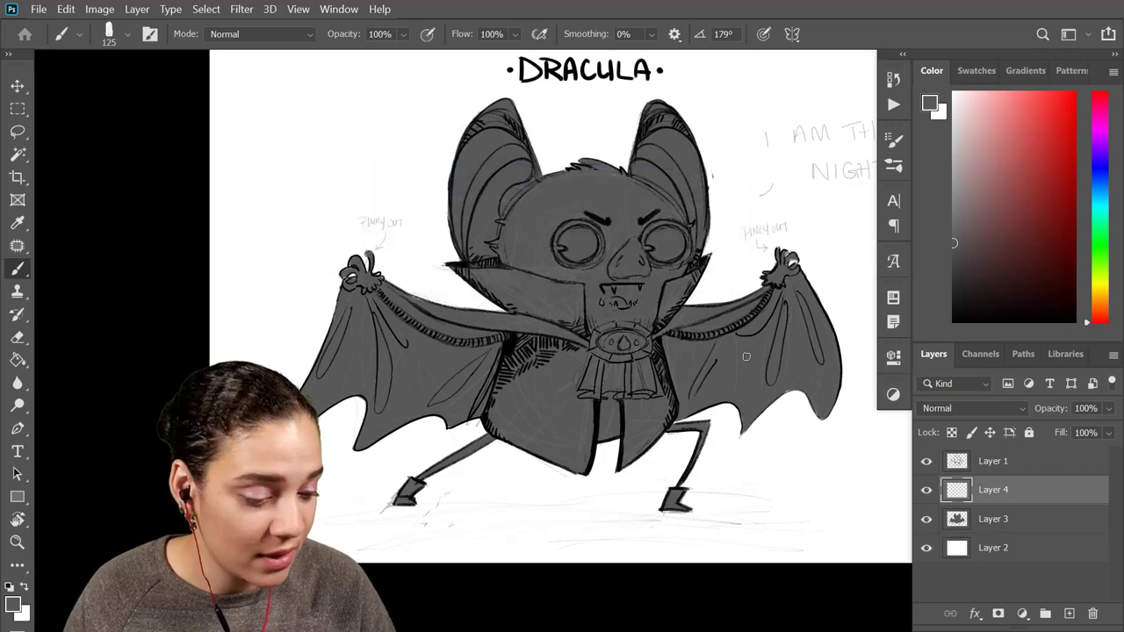
right_click(1049, 489)
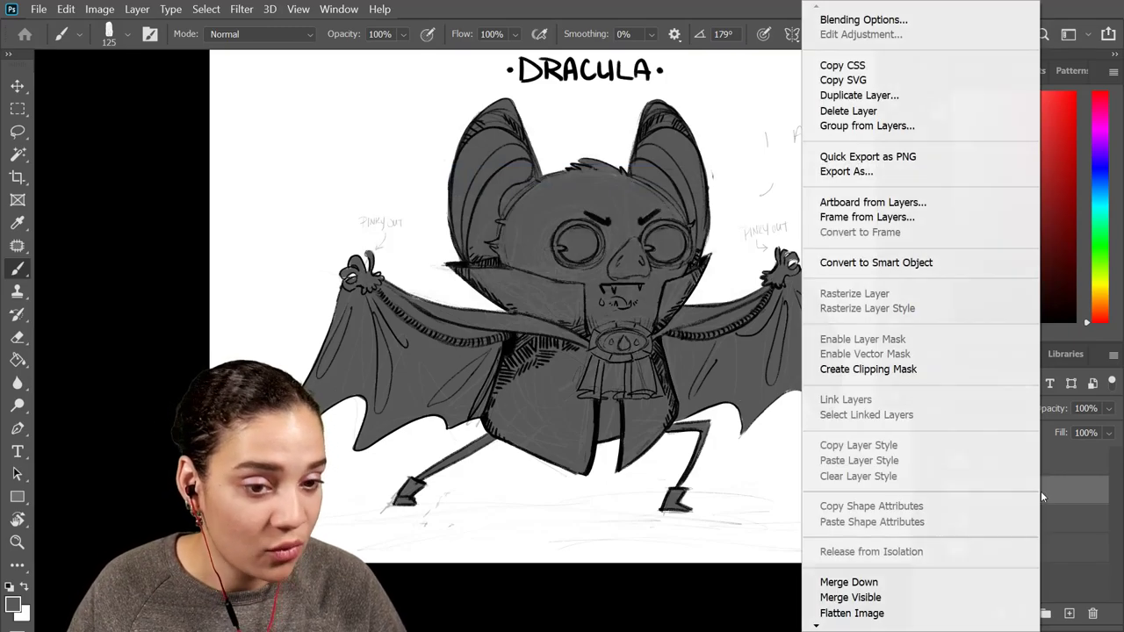
click(912, 369)
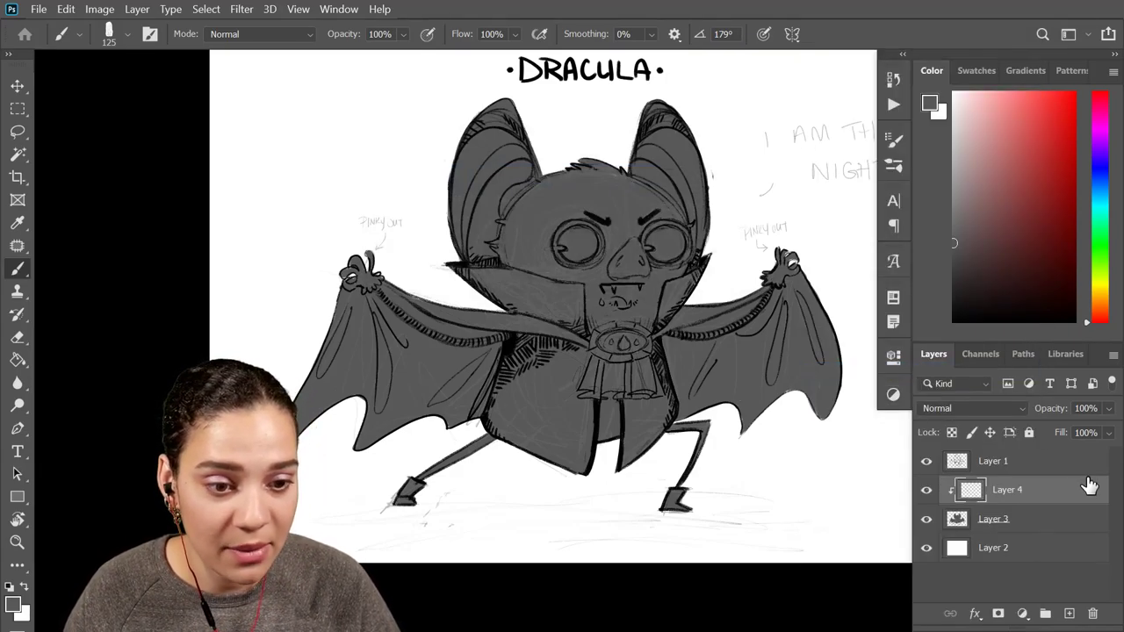
Choose a muted purple and brush the first skin strokes between the eyes and over the nose
key(ctrl+plus)
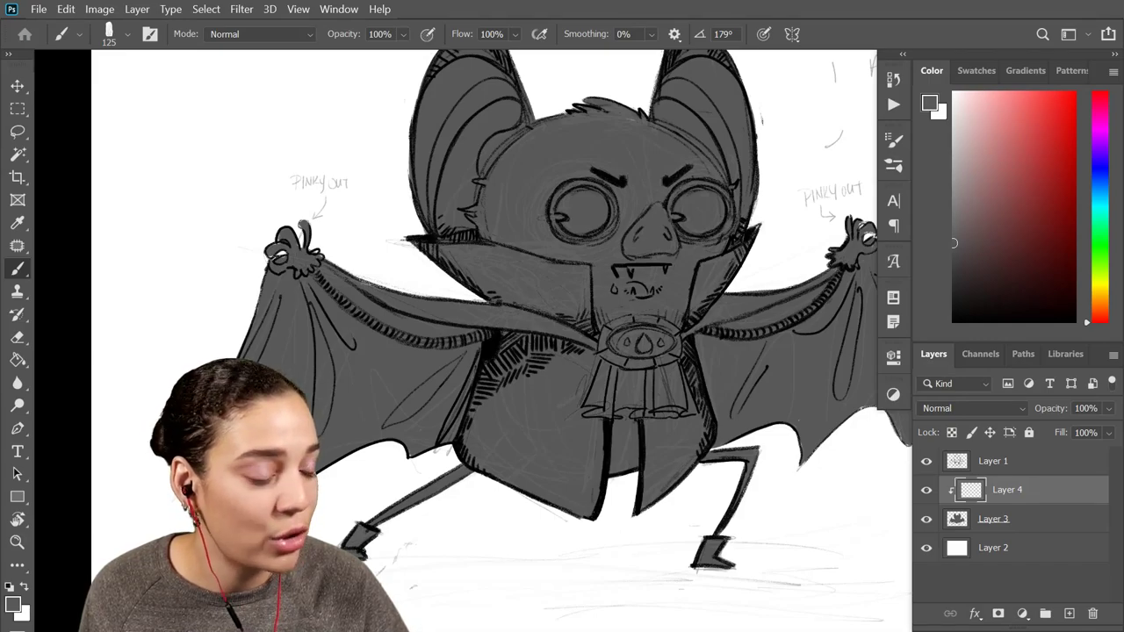
drag(1104, 137, 1100, 135)
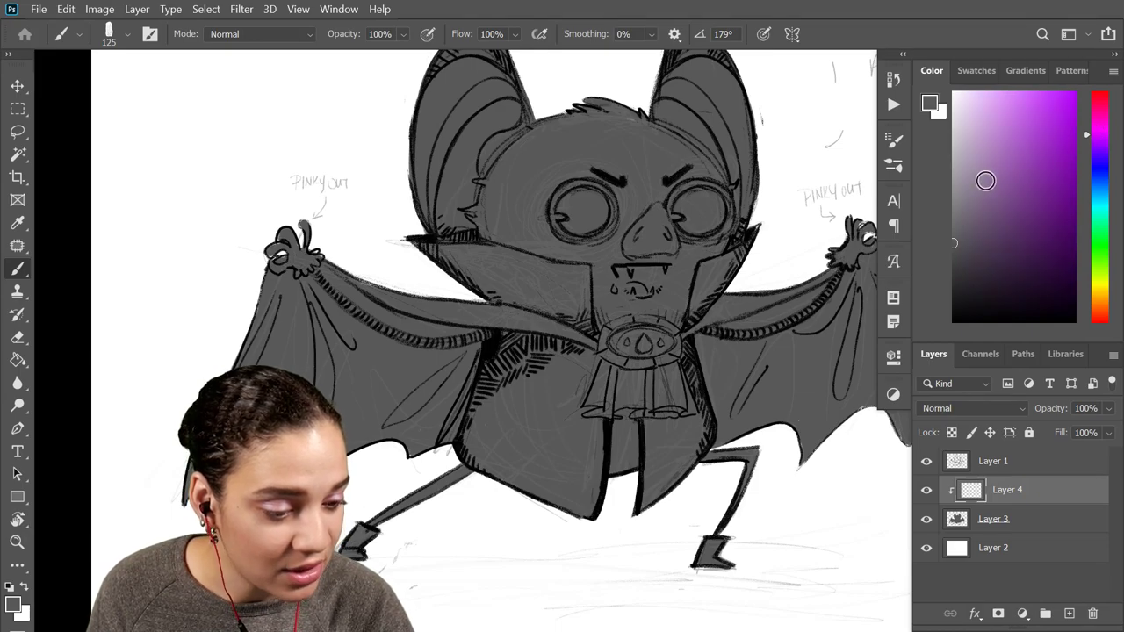
mouse_move(985, 181)
mouse_down()
mouse_move(975, 238)
mouse_move(989, 208)
mouse_up()
mouse_move(625, 255)
mouse_down()
mouse_move(641, 206)
mouse_move(677, 243)
mouse_up()
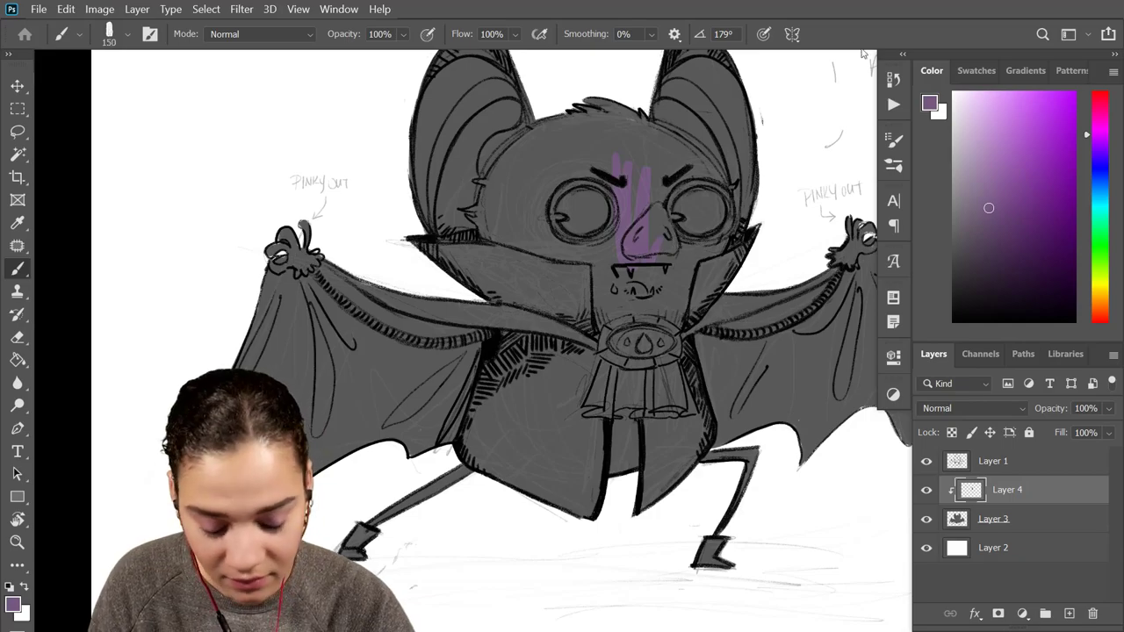
Enlarge the brush to 700 and paint the left side of the head and the left ear purple
key(bracketright)
key(bracketright)
key(bracketright)
key(bracketright)
key(bracketright)
key(bracketright)
key(bracketright)
mouse_move(617, 146)
mouse_down()
mouse_move(597, 109)
mouse_move(561, 185)
mouse_move(535, 204)
mouse_move(524, 171)
mouse_move(556, 134)
mouse_move(525, 177)
mouse_up()
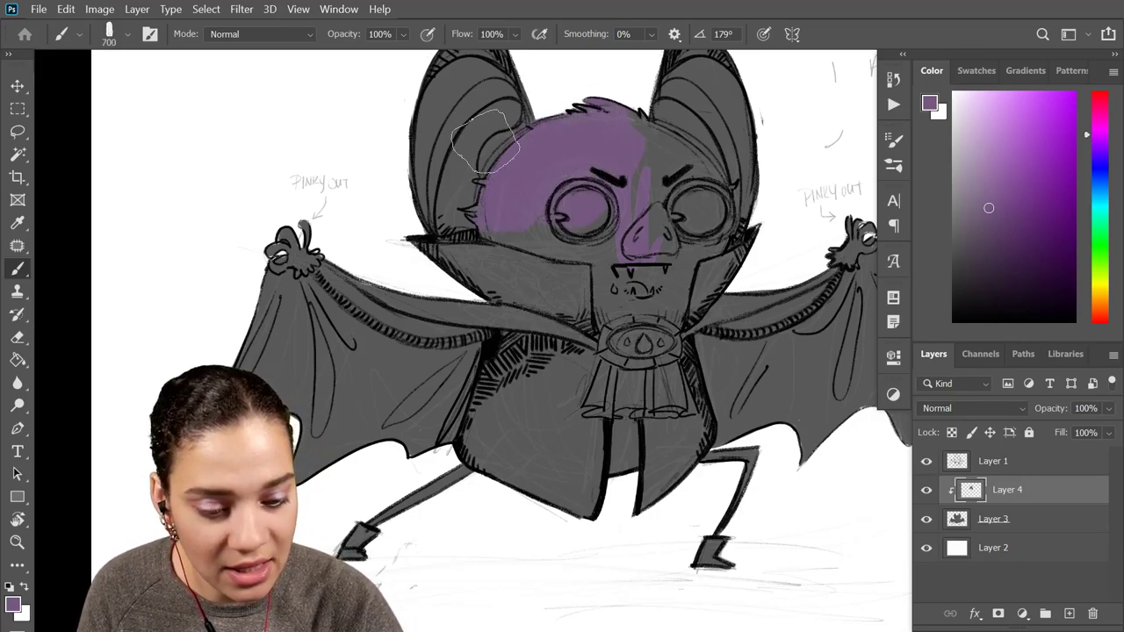
mouse_move(482, 143)
mouse_down()
mouse_move(512, 105)
mouse_move(460, 82)
mouse_up()
drag(550, 106, 530, 204)
drag(500, 146, 488, 194)
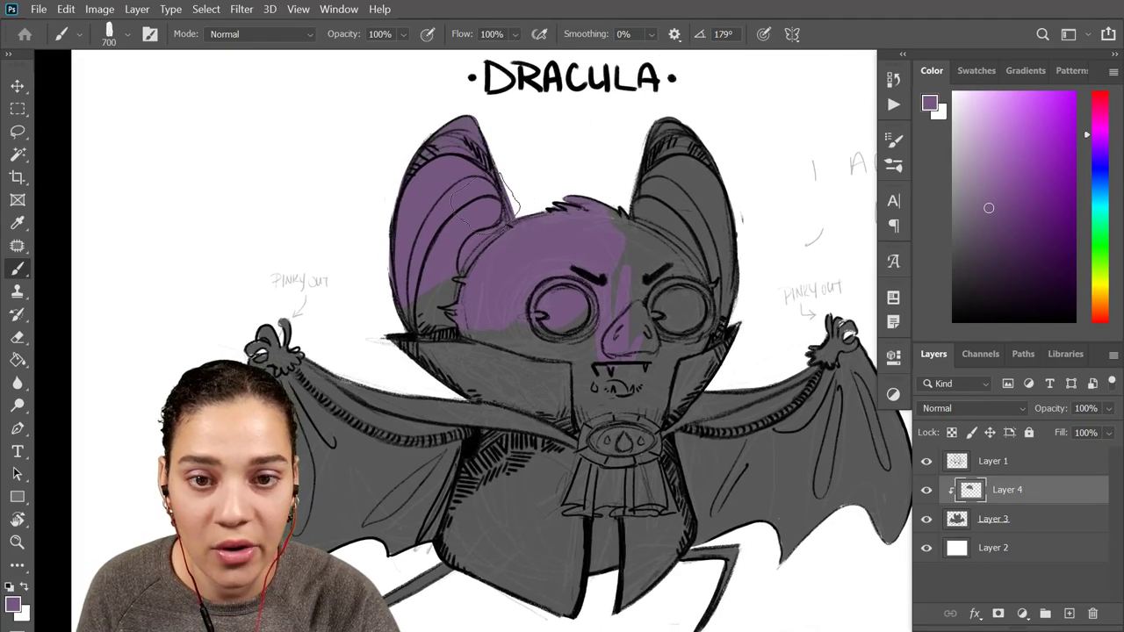
Paint the right ear and the rest of the face down to the chin purple, reducing the brush to 250 for the lower areas
mouse_move(669, 138)
mouse_down()
mouse_move(600, 214)
mouse_move(693, 228)
mouse_move(654, 325)
mouse_move(729, 296)
mouse_move(658, 342)
mouse_move(650, 395)
mouse_move(667, 358)
mouse_up()
key(bracketleft)
key(bracketleft)
key(bracketleft)
mouse_move(656, 418)
mouse_down()
mouse_move(593, 410)
mouse_move(631, 400)
mouse_move(581, 417)
mouse_move(577, 362)
mouse_move(621, 350)
mouse_move(621, 398)
mouse_move(648, 379)
mouse_move(595, 411)
mouse_move(566, 341)
mouse_up()
drag(644, 367, 668, 276)
mouse_move(489, 181)
mouse_down()
mouse_move(508, 172)
mouse_move(441, 231)
mouse_up()
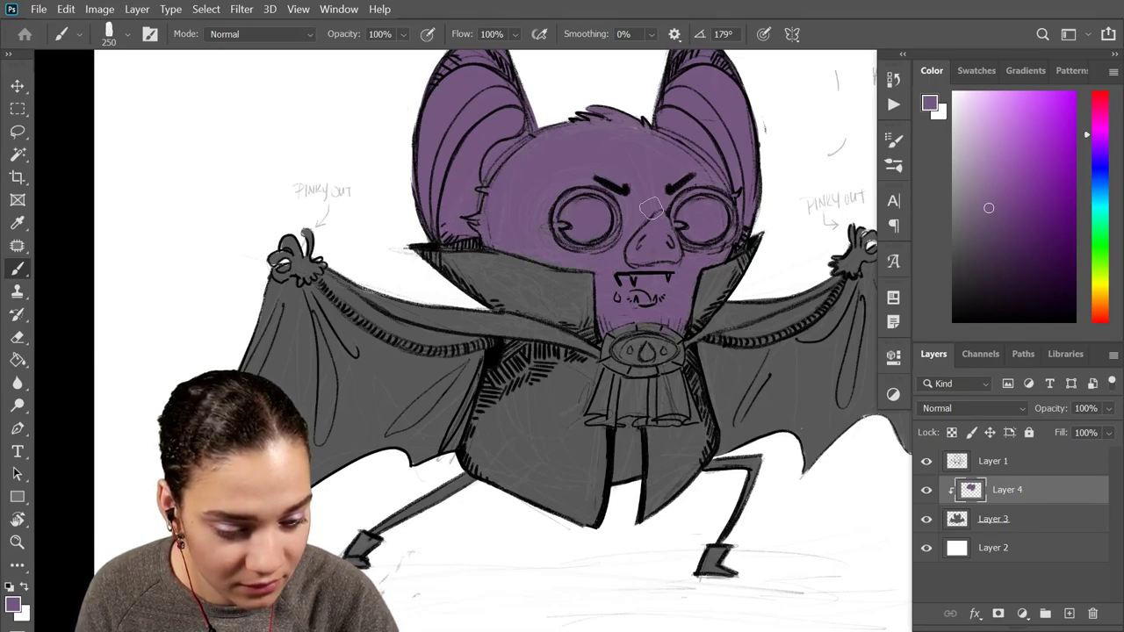
Paint both legs above the boots in the same muted purple
mouse_move(655, 285)
mouse_down()
mouse_move(705, 199)
mouse_move(756, 146)
mouse_up()
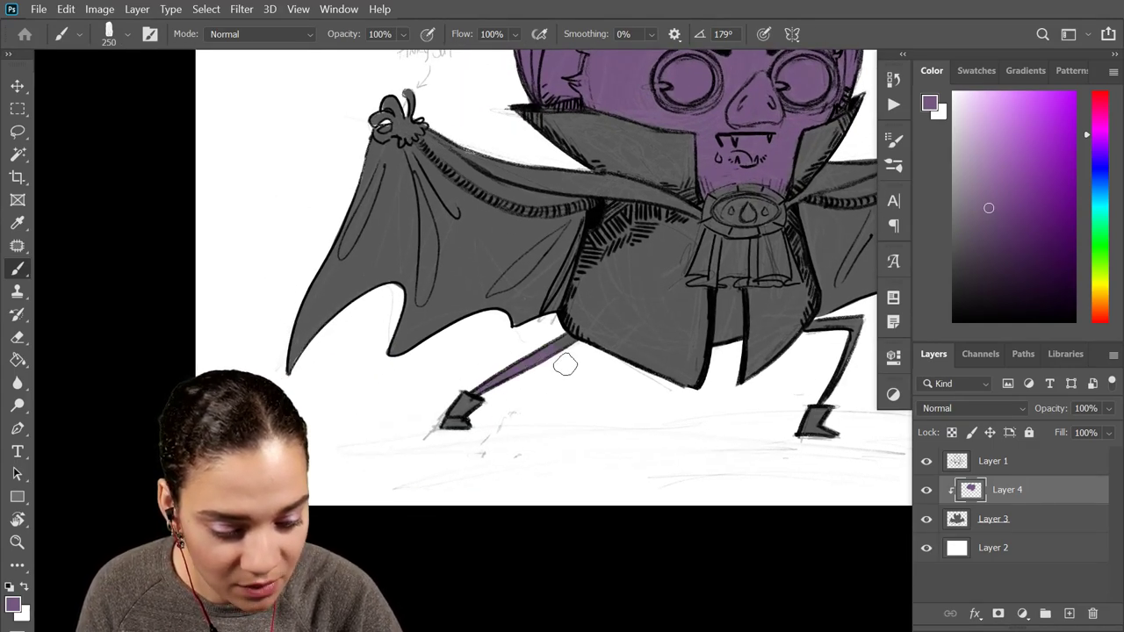
drag(763, 380, 611, 388)
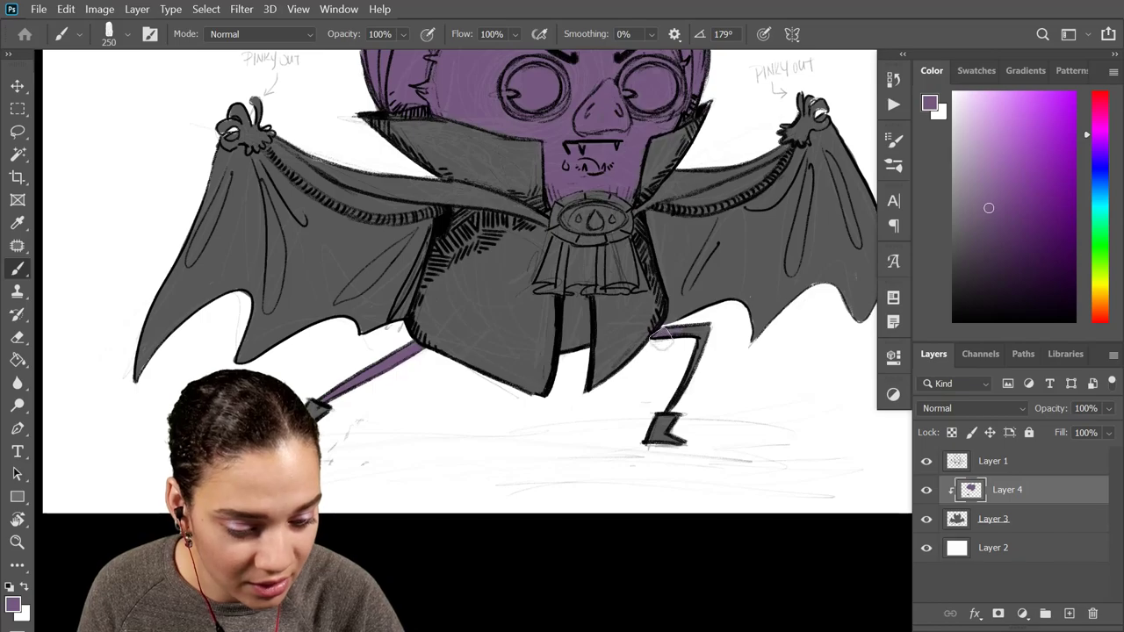
drag(664, 333, 703, 346)
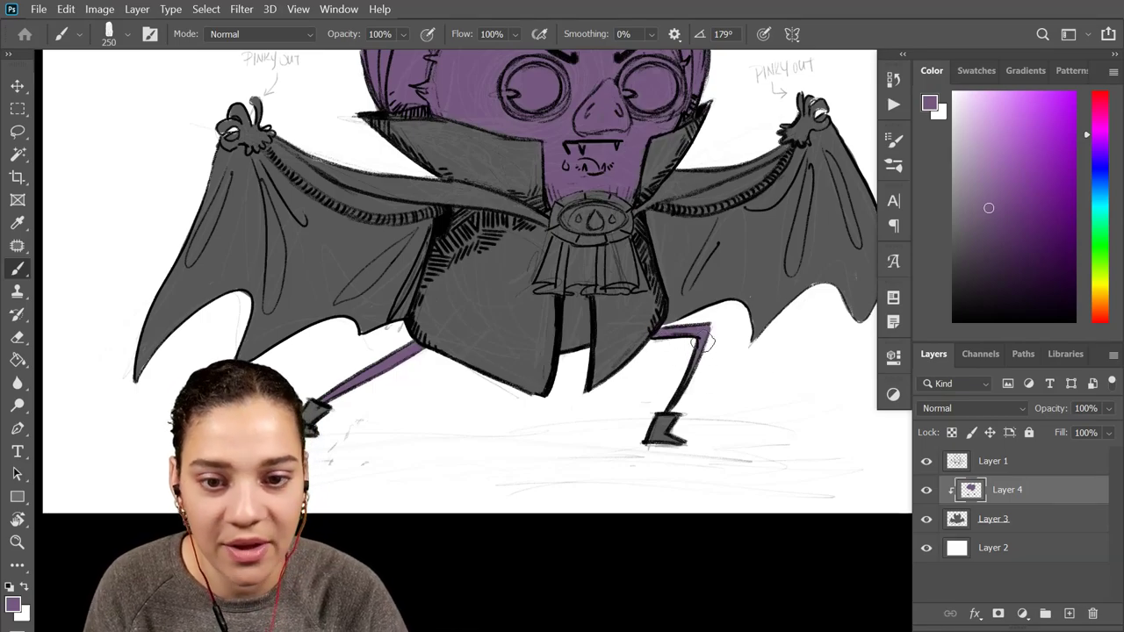
key(ctrl+minus)
key(ctrl+minus)
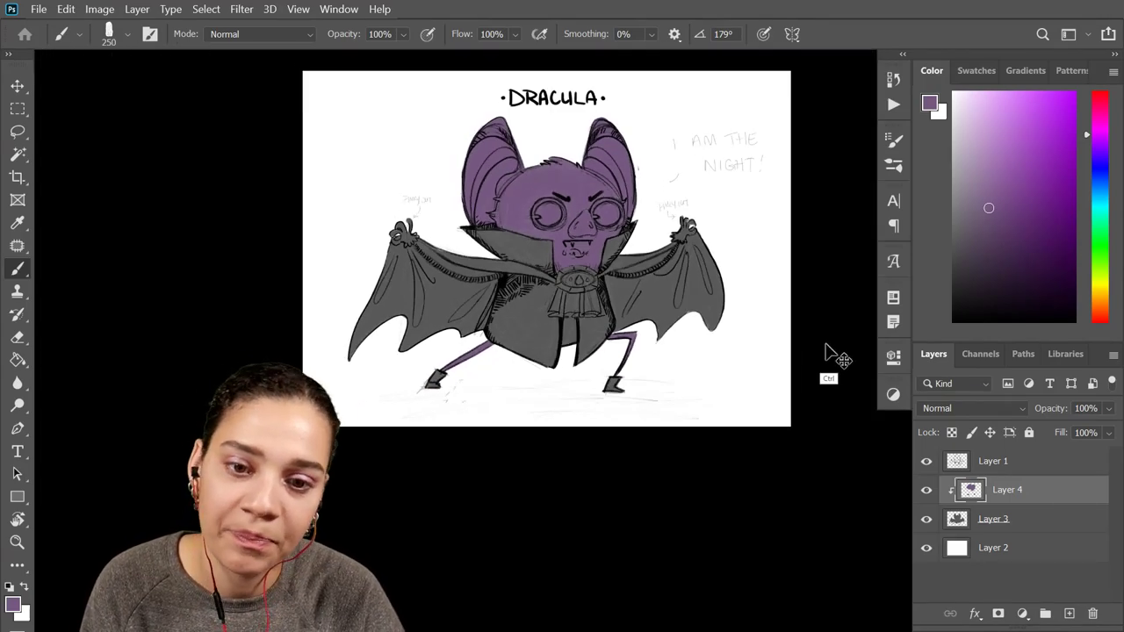
Add another new layer above the purple skin layer and clip it to the base fill
key(ctrl+plus)
key(ctrl+plus)
mouse_move(698, 252)
mouse_down()
mouse_move(728, 345)
mouse_move(727, 442)
mouse_move(714, 431)
mouse_move(753, 295)
mouse_move(733, 448)
mouse_move(747, 301)
mouse_move(742, 364)
mouse_move(723, 380)
mouse_move(735, 377)
mouse_move(725, 397)
mouse_move(713, 392)
mouse_up()
key(ctrl+shift+n)
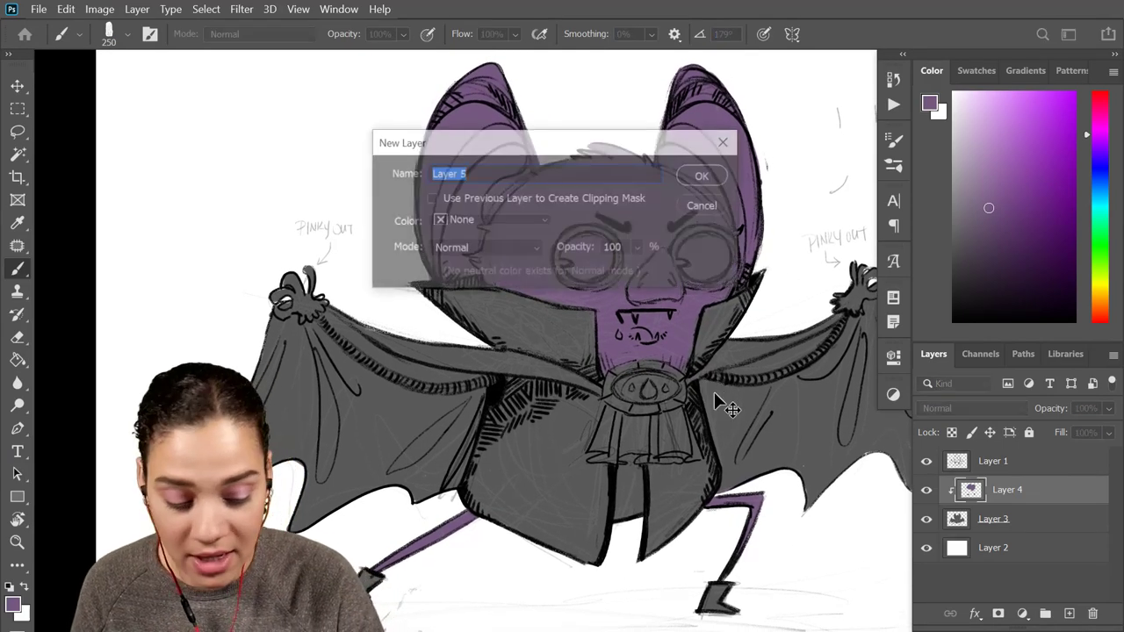
key(Return)
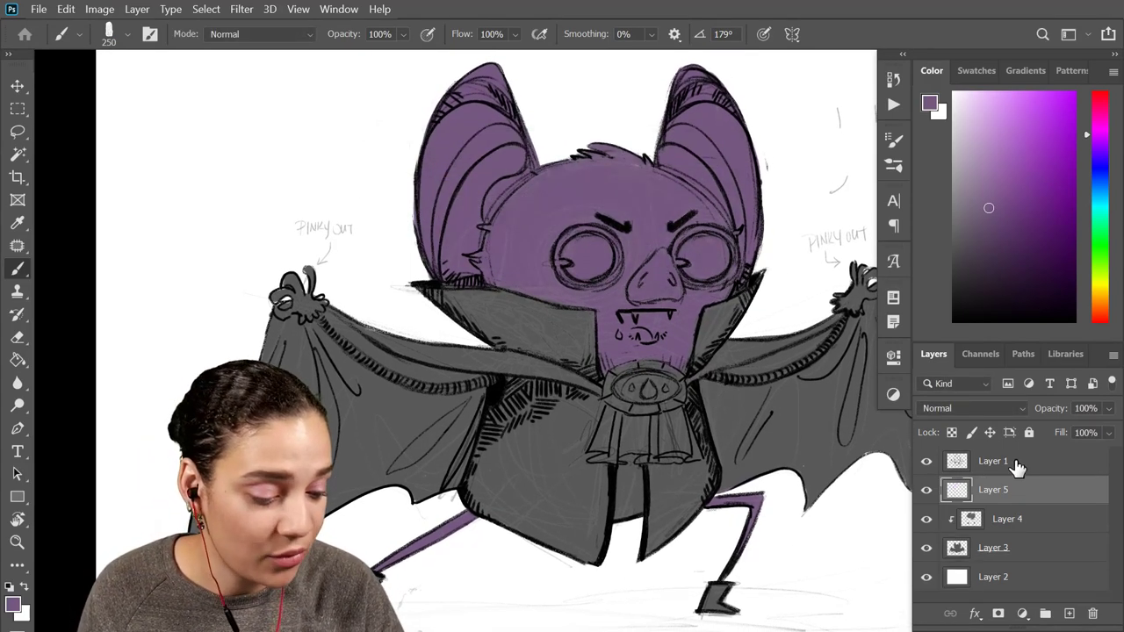
right_click(1034, 491)
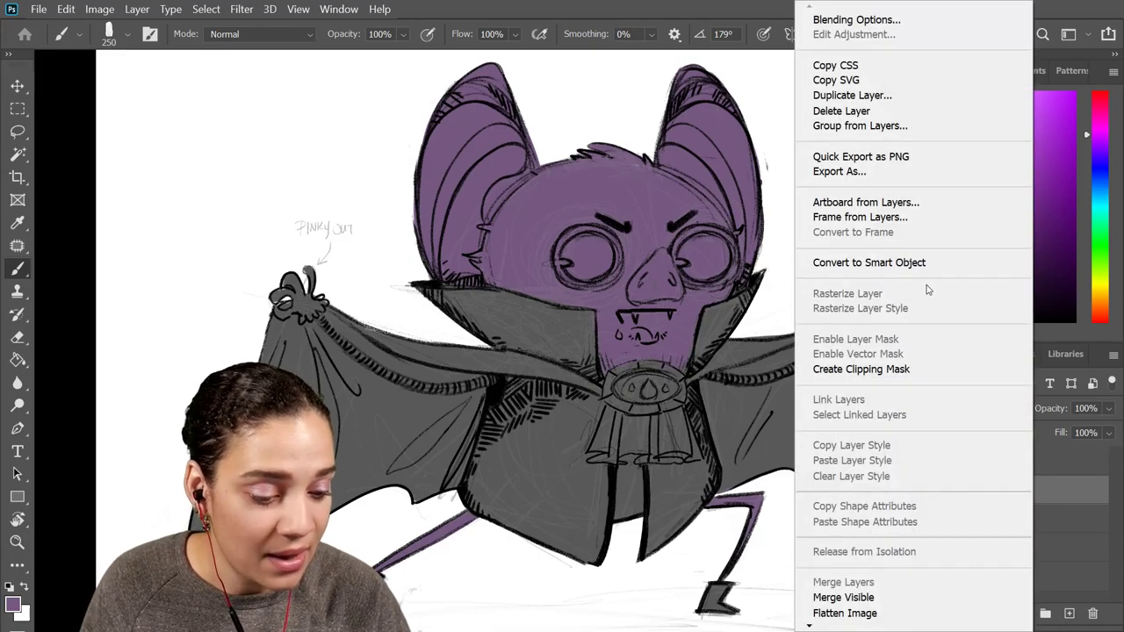
click(913, 369)
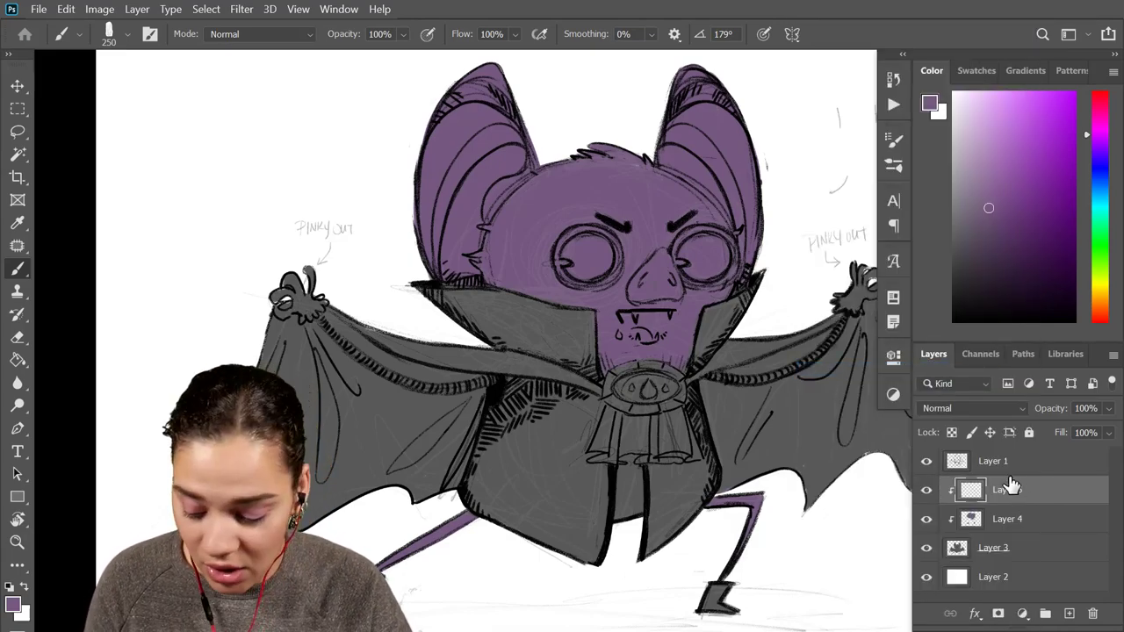
click(1040, 252)
mouse_move(809, 282)
mouse_down()
mouse_move(646, 508)
mouse_move(731, 464)
mouse_move(762, 508)
mouse_move(815, 266)
mouse_move(736, 465)
mouse_up()
key(ctrl+z)
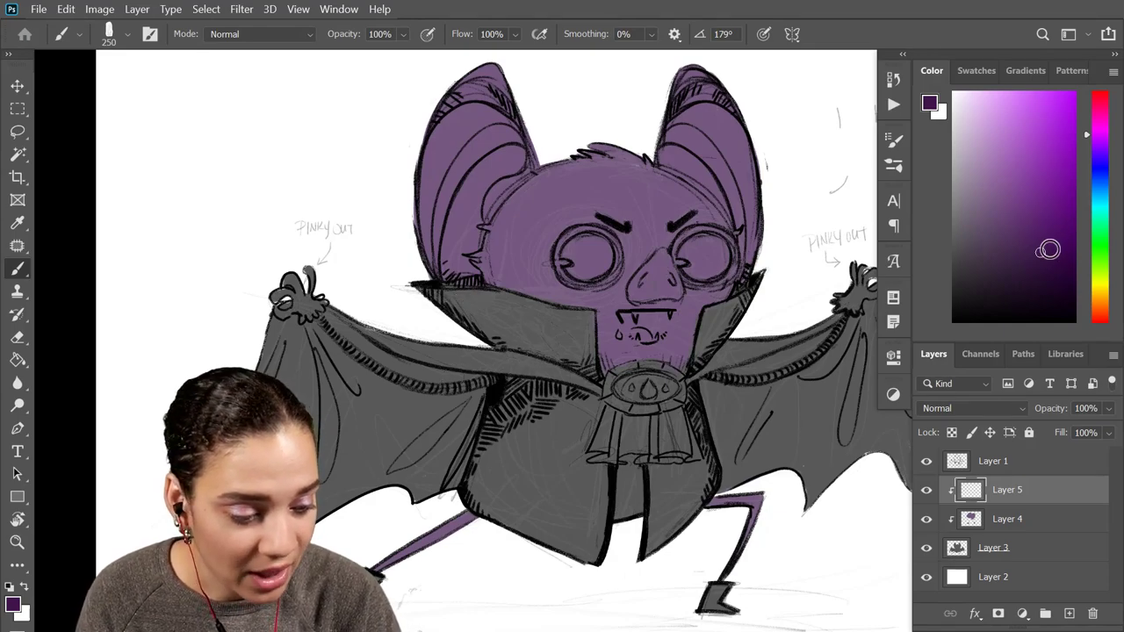
Choose a very dark desaturated purple and paint the left half of the cape's collar
click(1020, 278)
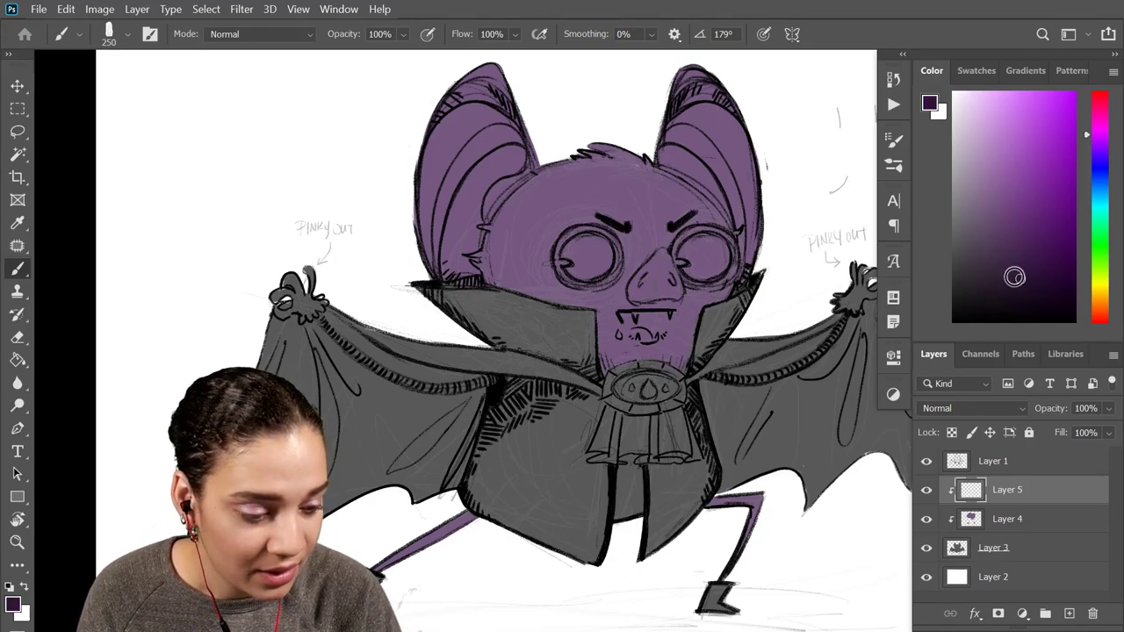
click(1007, 277)
mouse_move(443, 301)
mouse_down()
mouse_move(474, 306)
mouse_move(426, 293)
mouse_move(507, 310)
mouse_move(441, 296)
mouse_up()
mouse_move(517, 309)
mouse_down()
mouse_move(541, 320)
mouse_move(481, 301)
mouse_move(553, 324)
mouse_move(487, 294)
mouse_move(579, 316)
mouse_move(586, 346)
mouse_move(588, 318)
mouse_up()
mouse_move(591, 375)
mouse_down()
mouse_move(484, 327)
mouse_move(537, 346)
mouse_move(577, 334)
mouse_move(586, 317)
mouse_move(582, 350)
mouse_move(592, 316)
mouse_move(511, 297)
mouse_up()
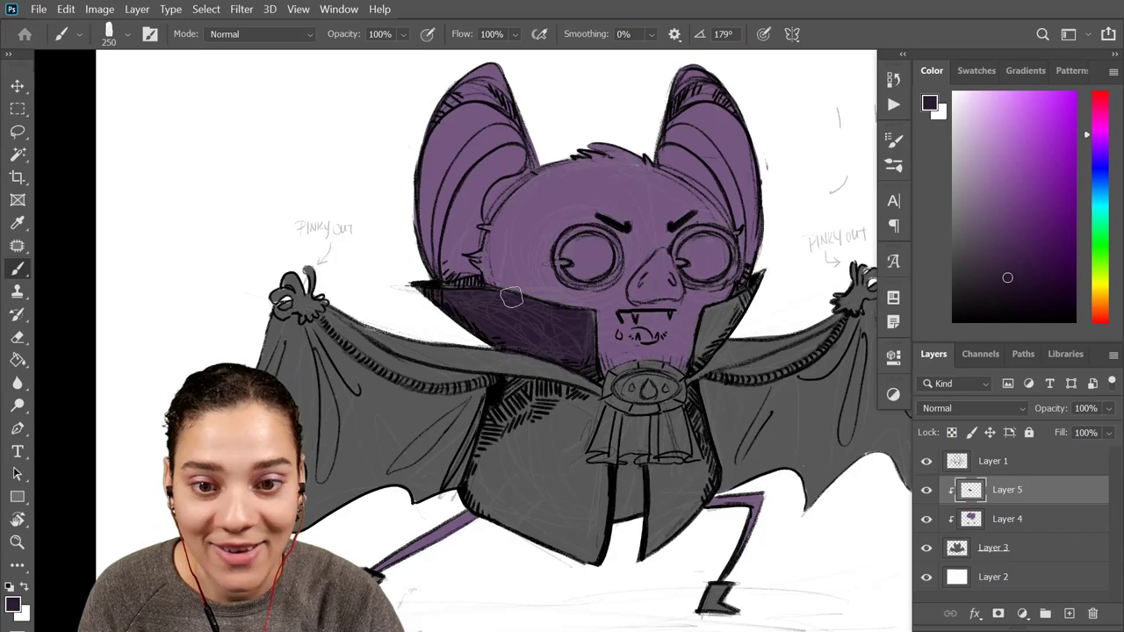
Paint the right half of the collar and the upper cape bands along both arms dark purple
mouse_move(694, 327)
mouse_down()
mouse_move(696, 369)
mouse_move(712, 319)
mouse_move(707, 343)
mouse_move(775, 345)
mouse_move(702, 364)
mouse_move(758, 348)
mouse_move(759, 296)
mouse_move(751, 332)
mouse_move(834, 316)
mouse_up()
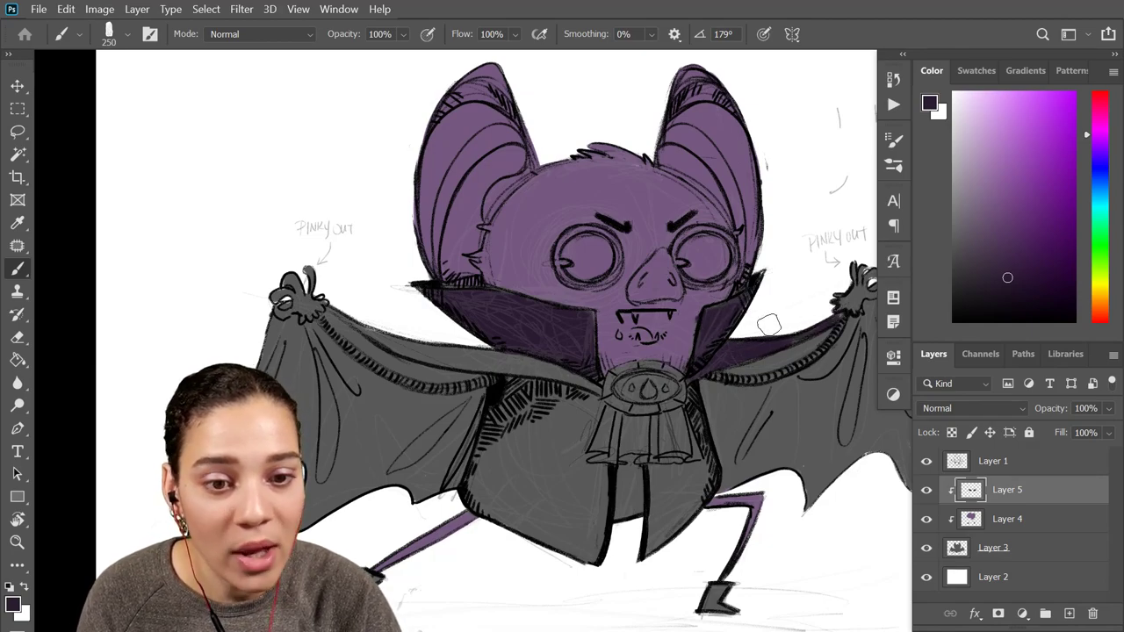
mouse_move(337, 304)
mouse_down()
mouse_move(414, 349)
mouse_move(369, 321)
mouse_move(537, 376)
mouse_up()
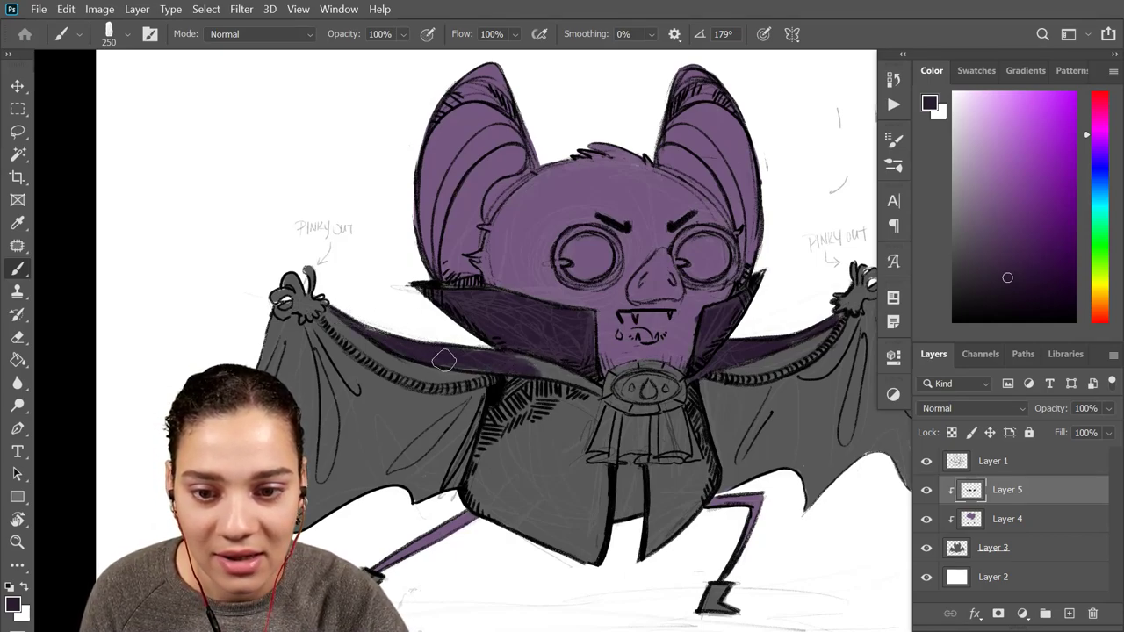
mouse_move(456, 356)
mouse_down()
mouse_move(544, 364)
mouse_move(534, 368)
mouse_move(604, 388)
mouse_move(499, 352)
mouse_up()
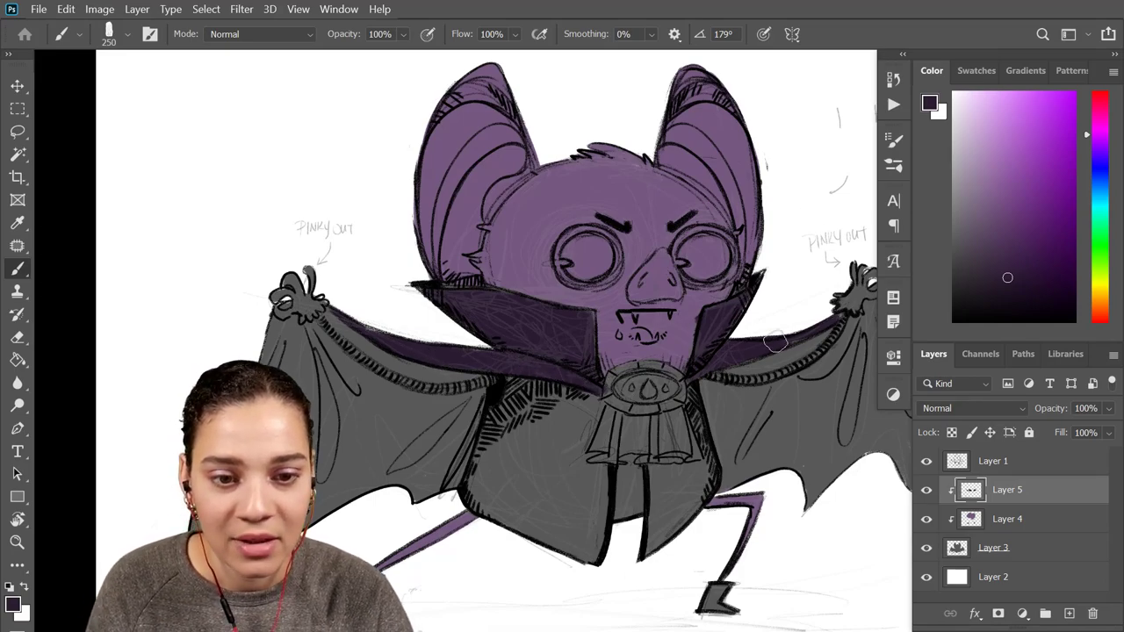
Choose a medium red and brush a patch of it onto the left wing's lining
key(ctrl+minus)
key(ctrl+minus)
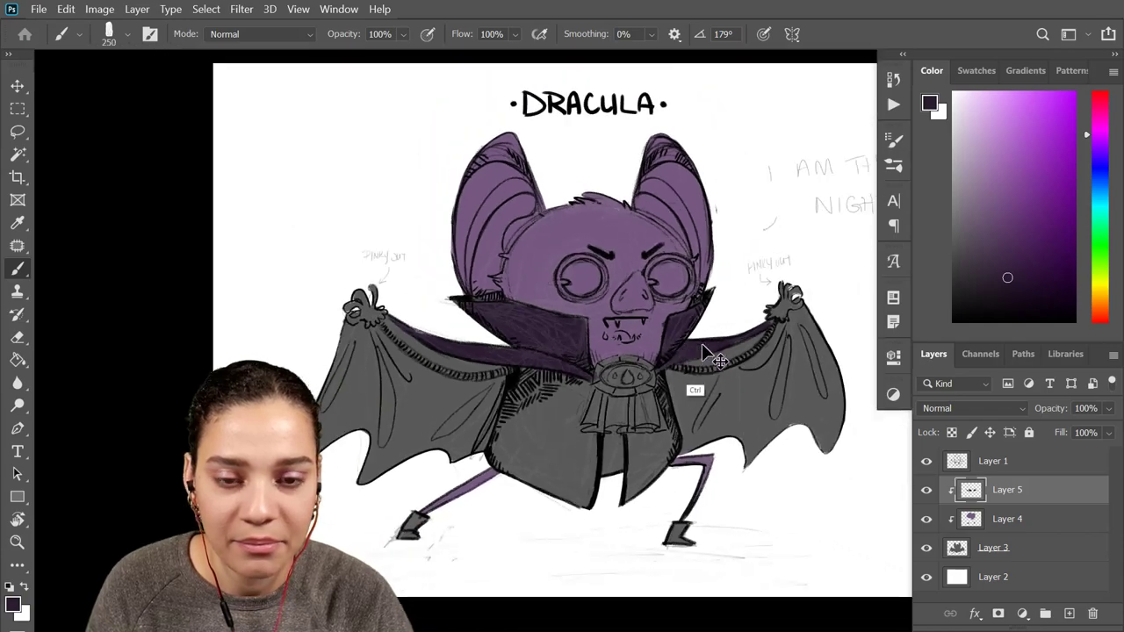
key(ctrl+plus)
key(ctrl+plus)
drag(624, 457, 688, 355)
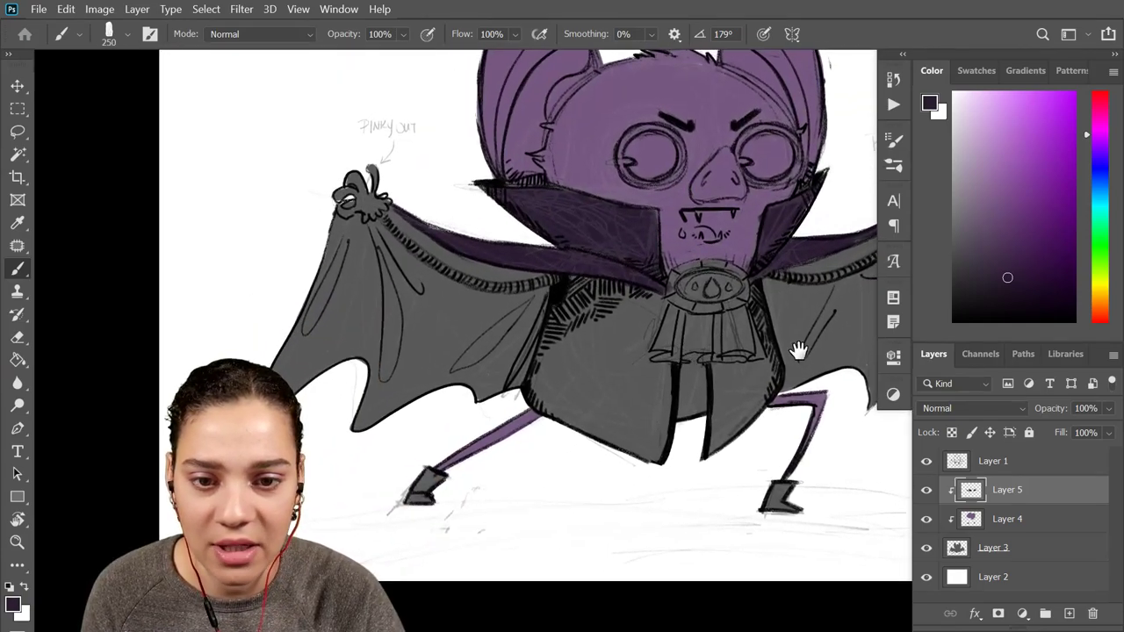
drag(772, 388, 728, 416)
drag(1100, 211, 1100, 322)
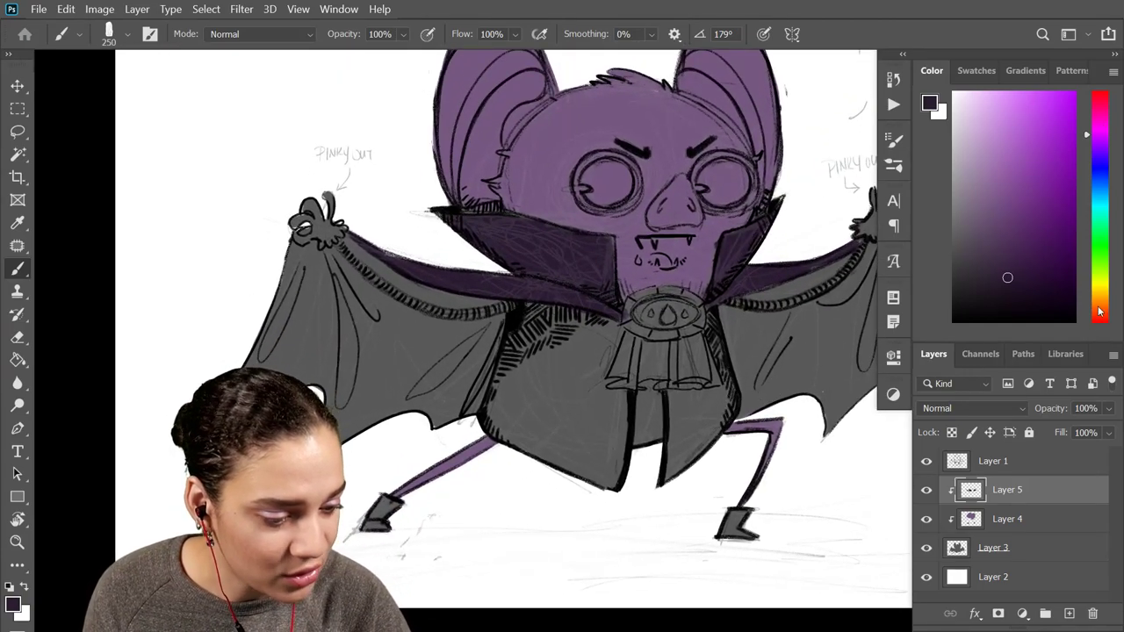
click(1044, 201)
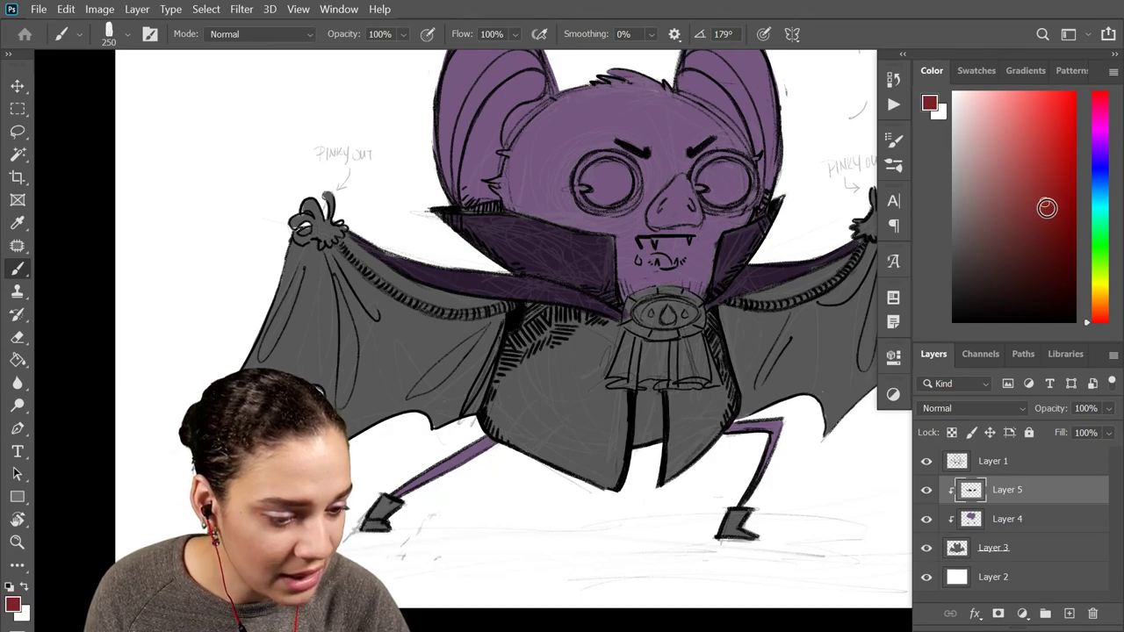
mouse_move(290, 335)
mouse_down()
mouse_move(303, 312)
mouse_move(339, 375)
mouse_up()
mouse_move(388, 361)
mouse_down()
mouse_move(472, 314)
mouse_move(500, 312)
mouse_up()
Darken the red to a deep blood red and paint the outer part of the left wing's lining
click(1051, 242)
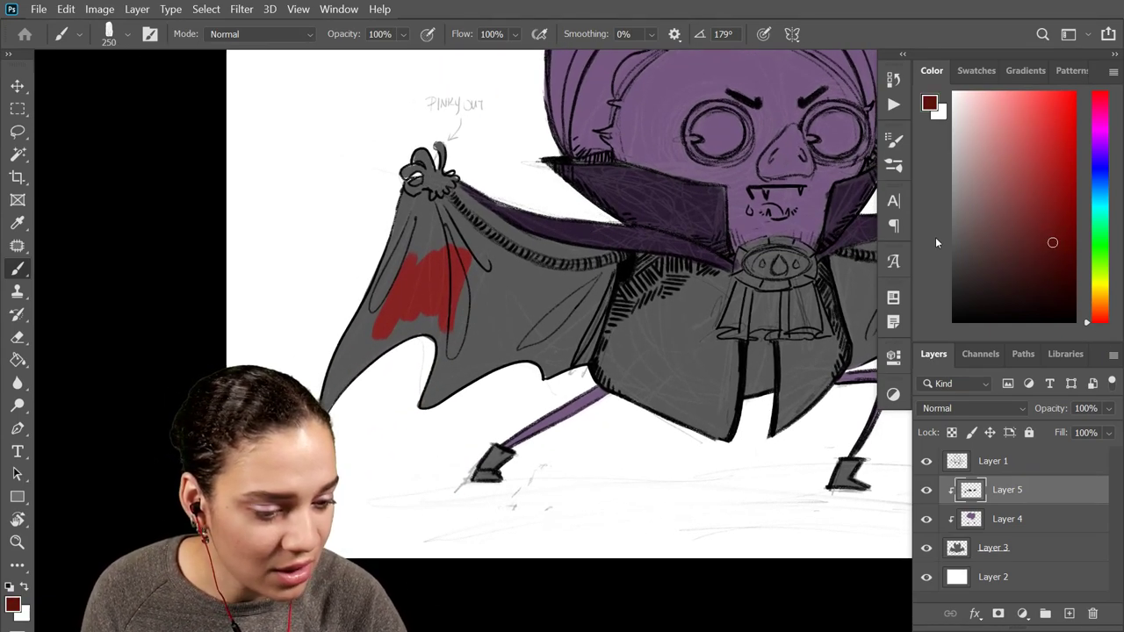
click(1042, 257)
mouse_move(439, 250)
mouse_down()
mouse_move(360, 356)
mouse_move(415, 273)
mouse_move(439, 272)
mouse_move(411, 273)
mouse_move(402, 230)
mouse_move(417, 181)
mouse_move(342, 380)
mouse_move(413, 316)
mouse_move(426, 399)
mouse_up()
click(1055, 244)
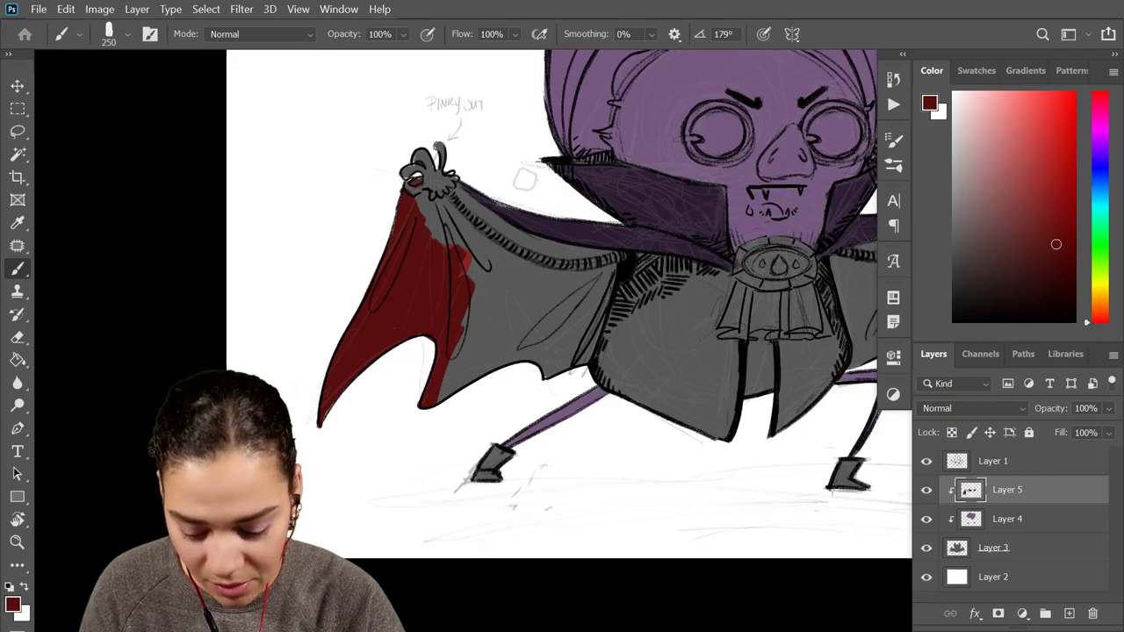
Fill the middle and inner parts of the left wing's lining with deep red using a larger brush
key(bracketright)
mouse_move(434, 318)
mouse_down()
mouse_move(439, 394)
mouse_move(488, 409)
mouse_move(599, 281)
mouse_move(557, 386)
mouse_up()
key(bracketright)
key(bracketright)
mouse_move(593, 282)
mouse_down()
mouse_move(604, 293)
mouse_move(578, 366)
mouse_up()
Paint deep red along the left wing's braided trim and in the strip above it, using smaller brush sizes down to 100
key(bracketleft)
key(bracketleft)
key(bracketleft)
key(bracketleft)
key(bracketleft)
mouse_move(603, 289)
mouse_down()
mouse_move(540, 276)
mouse_move(443, 203)
mouse_move(478, 237)
mouse_move(597, 275)
mouse_move(537, 311)
mouse_move(522, 346)
mouse_move(474, 361)
mouse_move(508, 292)
mouse_move(431, 257)
mouse_move(435, 232)
mouse_move(461, 229)
mouse_move(450, 244)
mouse_move(422, 195)
mouse_up()
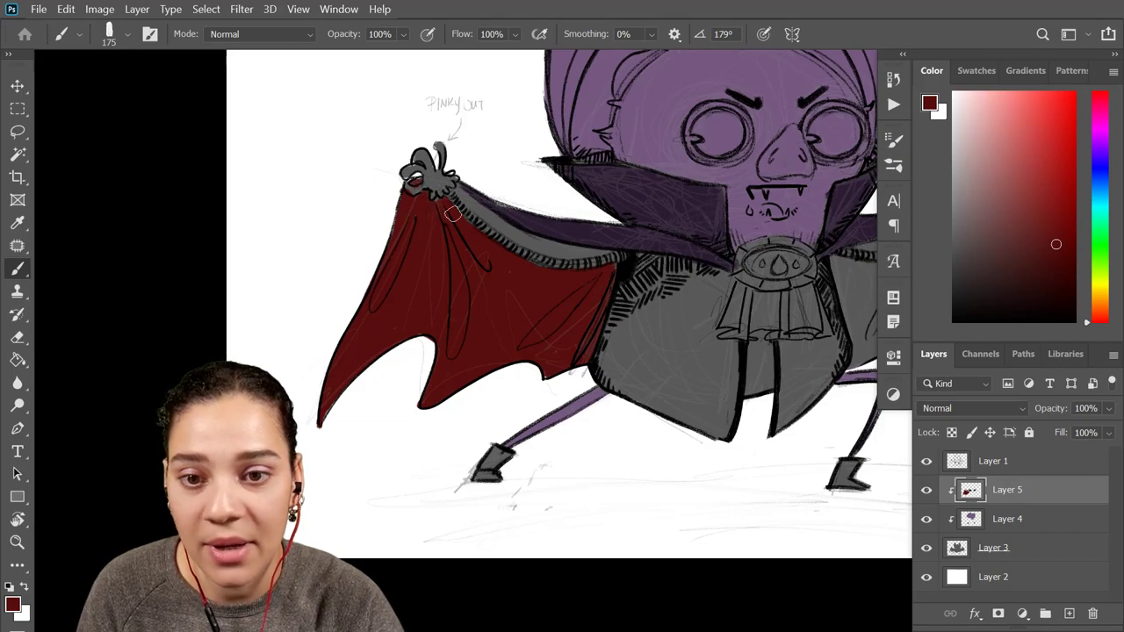
mouse_move(463, 193)
mouse_down()
mouse_move(544, 250)
mouse_move(509, 232)
mouse_move(576, 248)
mouse_up()
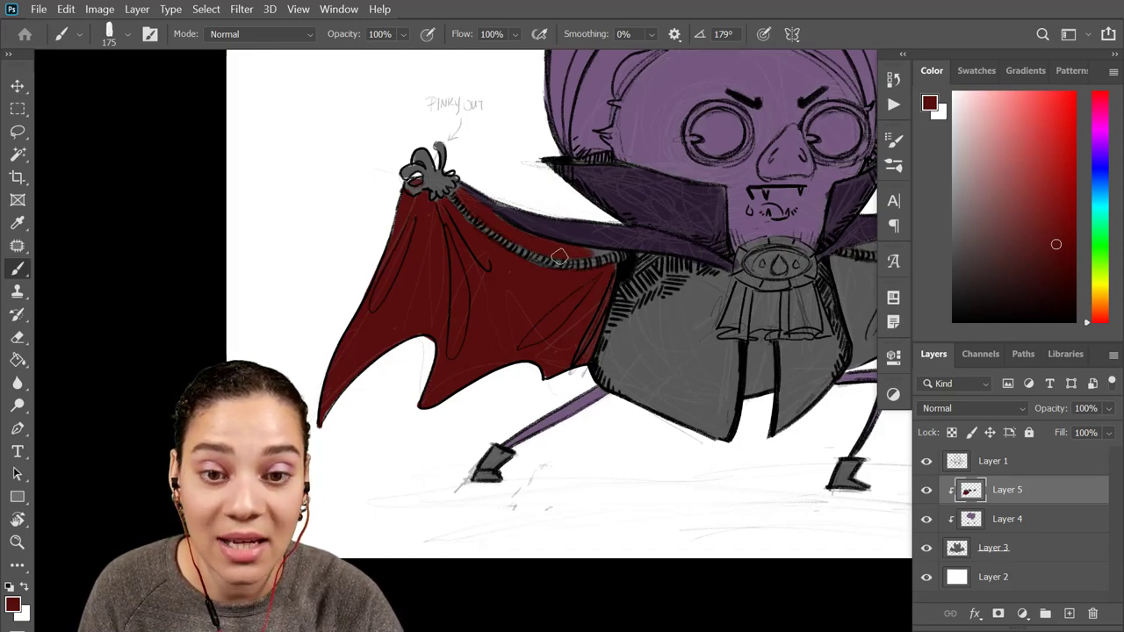
drag(558, 256, 614, 254)
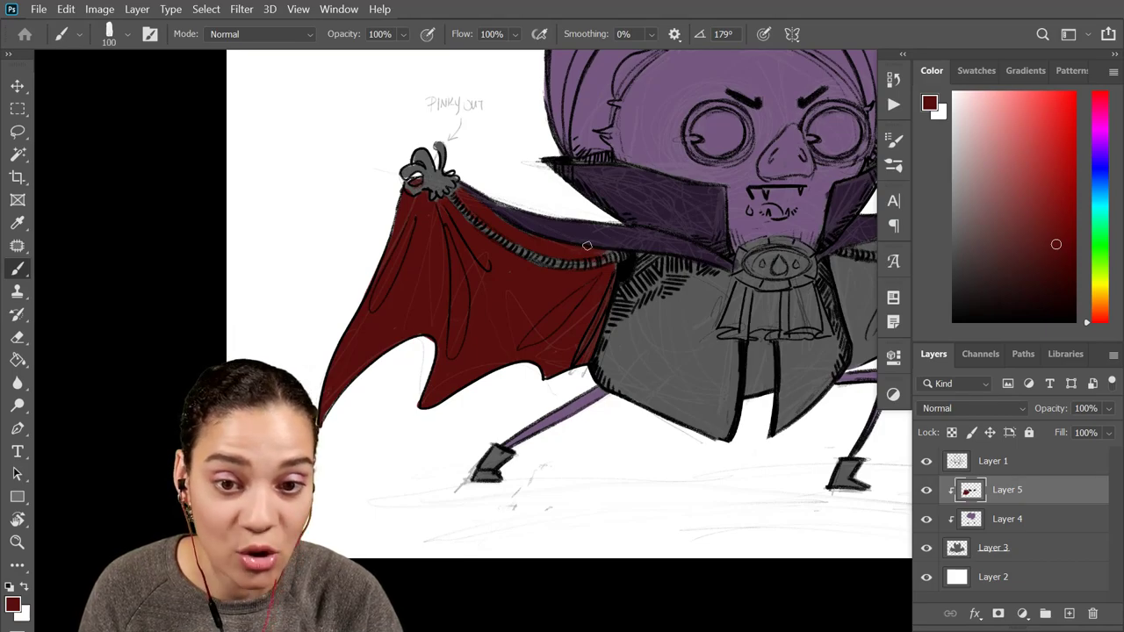
Paint deep red along the inner and lower edges of the right wing's lining and above and below its braid, using brush sizes 125 to 200
drag(731, 312, 560, 318)
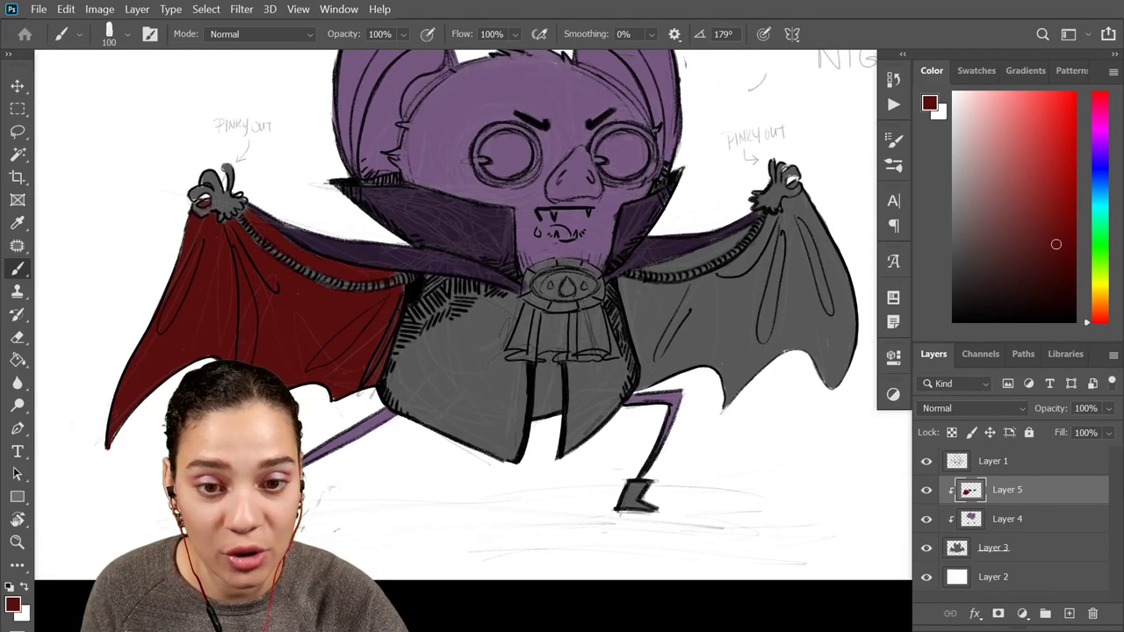
mouse_move(621, 284)
mouse_down()
mouse_move(653, 372)
mouse_move(762, 351)
mouse_move(770, 360)
mouse_move(706, 349)
mouse_move(686, 363)
mouse_up()
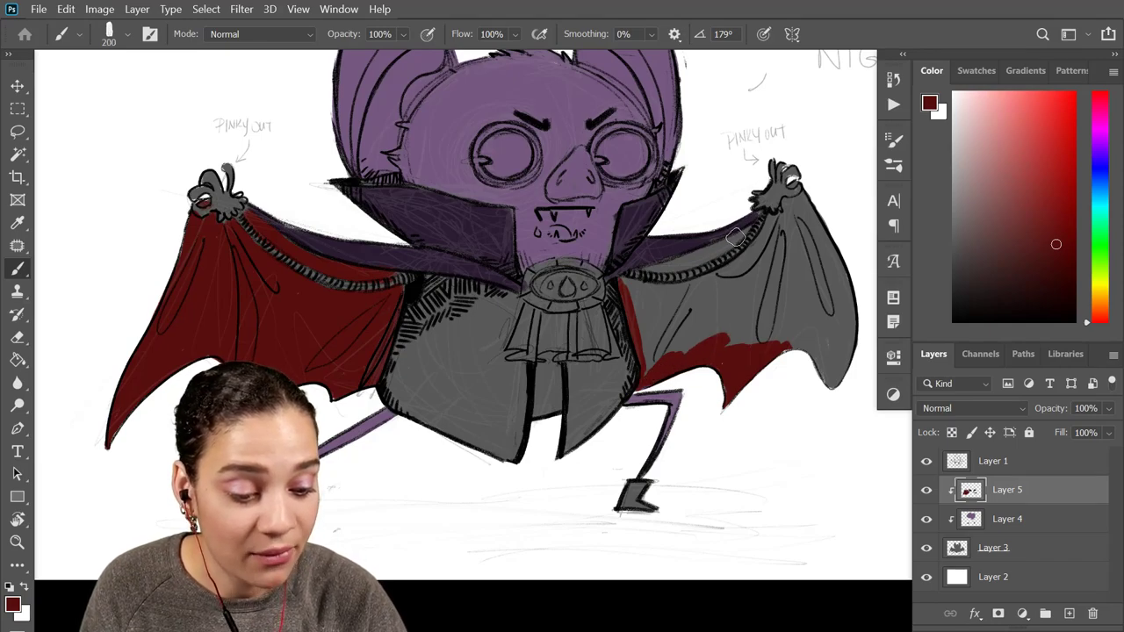
key(bracketleft)
key(bracketleft)
mouse_move(743, 232)
mouse_down()
mouse_move(649, 269)
mouse_move(668, 265)
mouse_up()
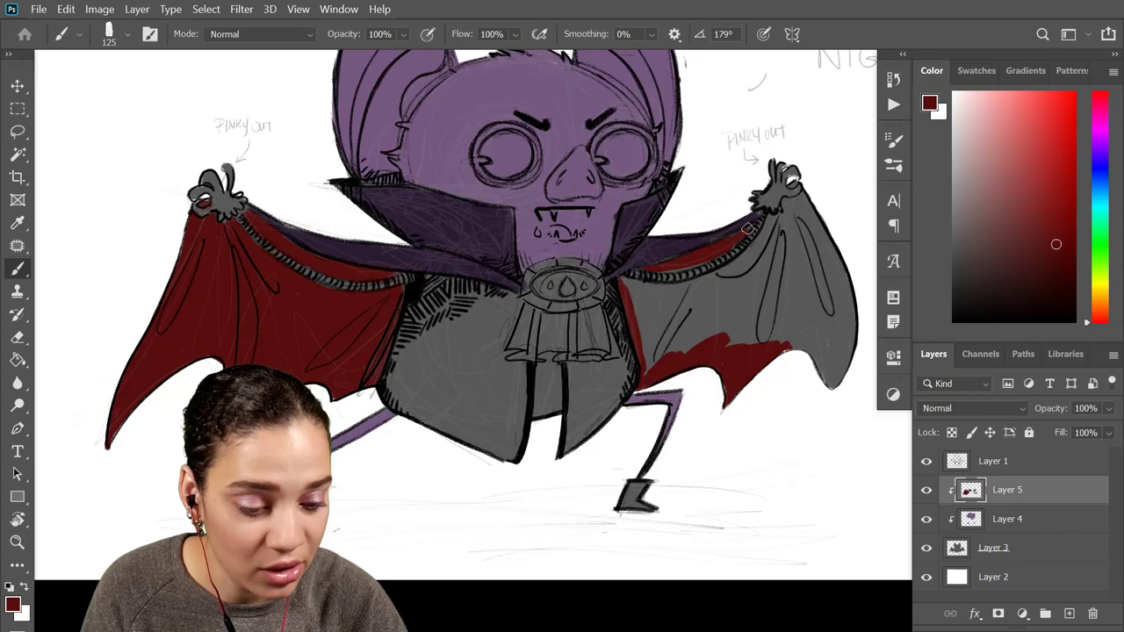
drag(678, 263, 719, 251)
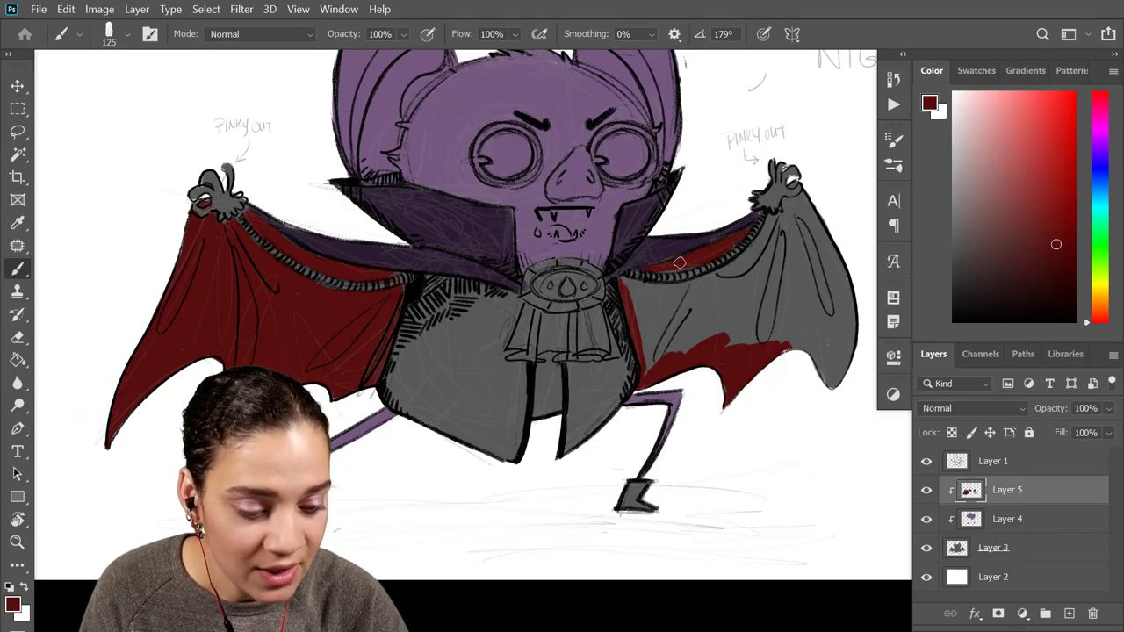
key(])
mouse_move(625, 287)
mouse_down()
mouse_move(717, 278)
mouse_move(619, 279)
mouse_move(745, 275)
mouse_move(773, 217)
mouse_move(753, 252)
mouse_up()
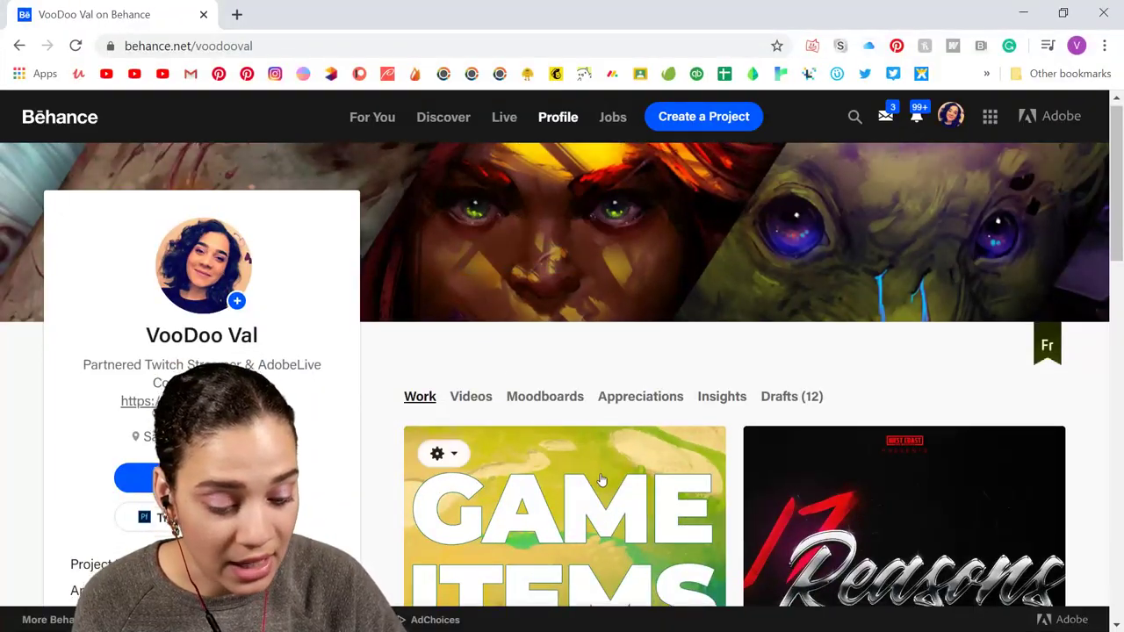
Switch to Behance in the browser, open the Assorted Work project and examine the portrait of the red-haired woman
scroll(602, 479, down, 8)
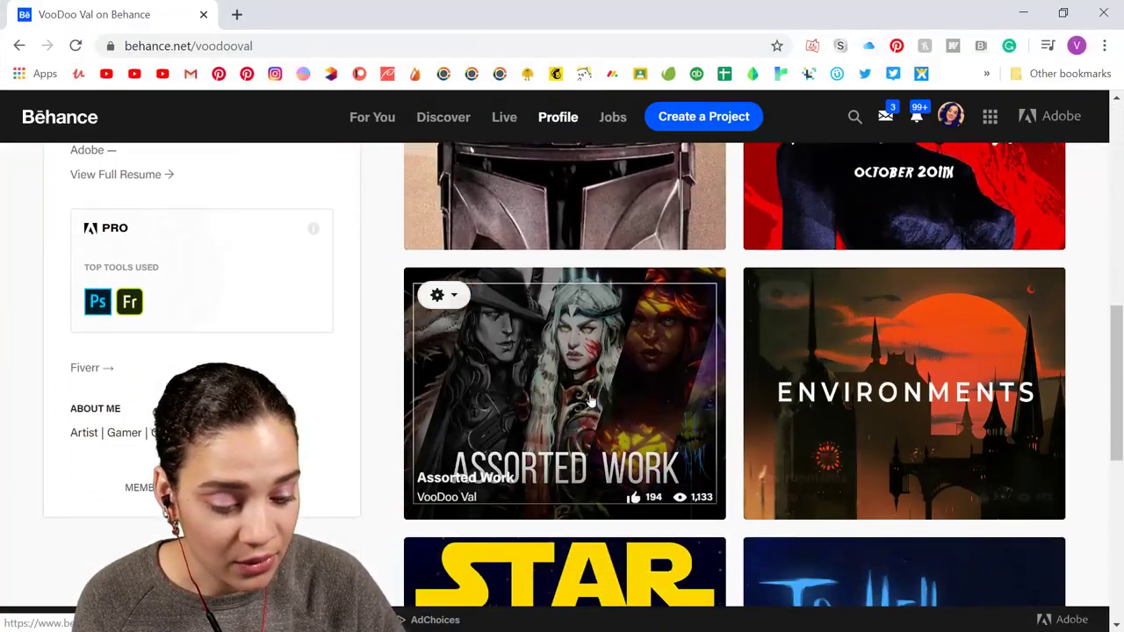
click(601, 479)
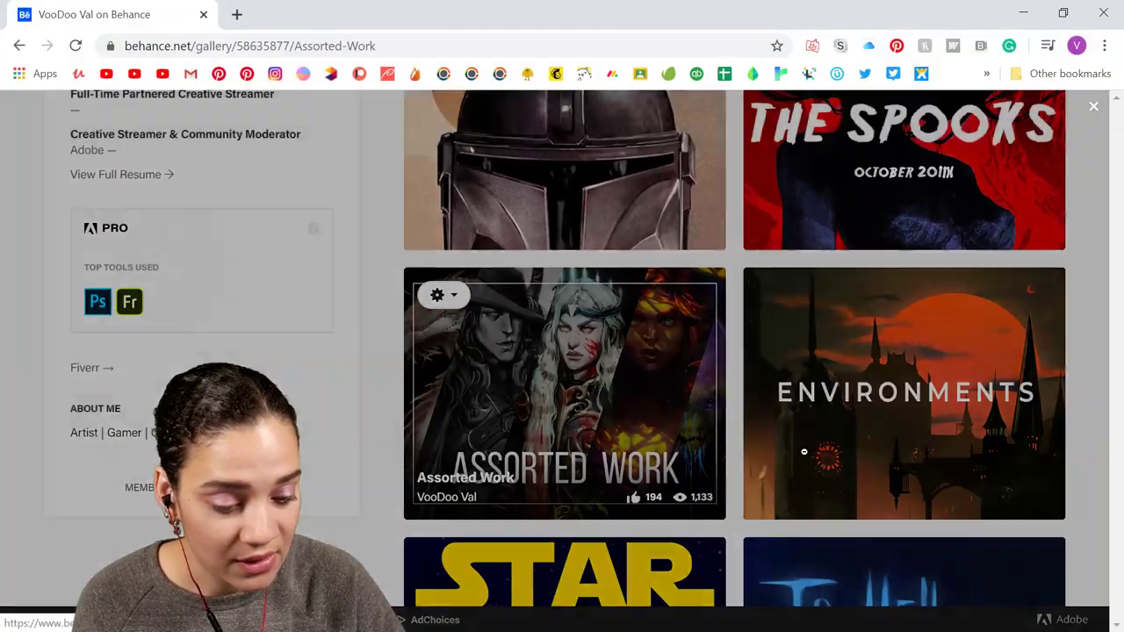
scroll(896, 451, down, 2)
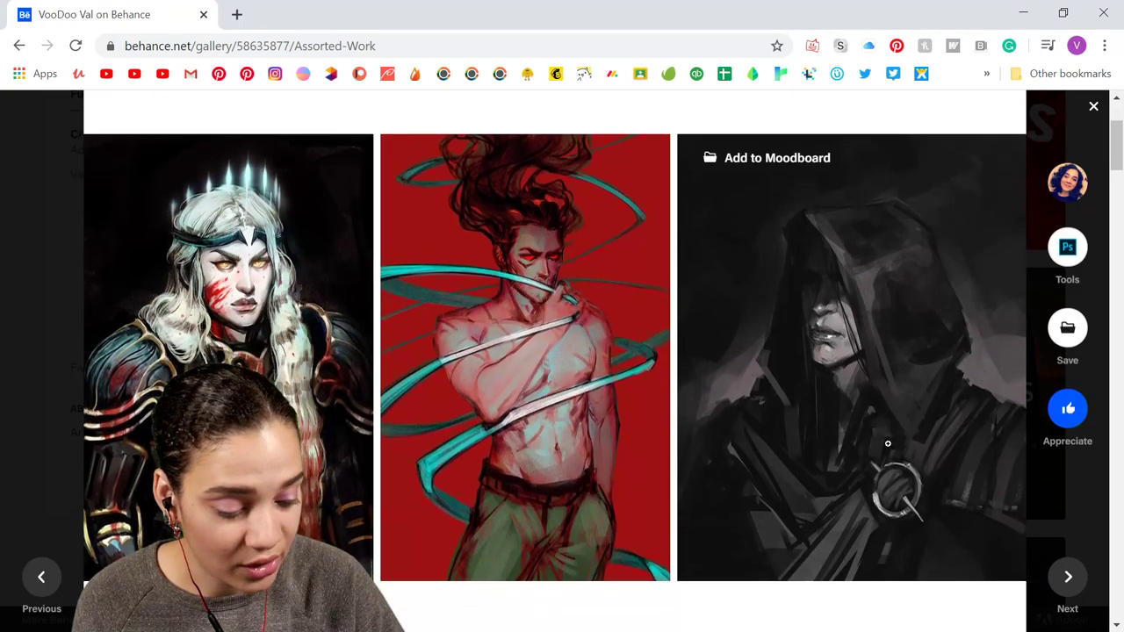
scroll(887, 443, down, 1)
click(856, 553)
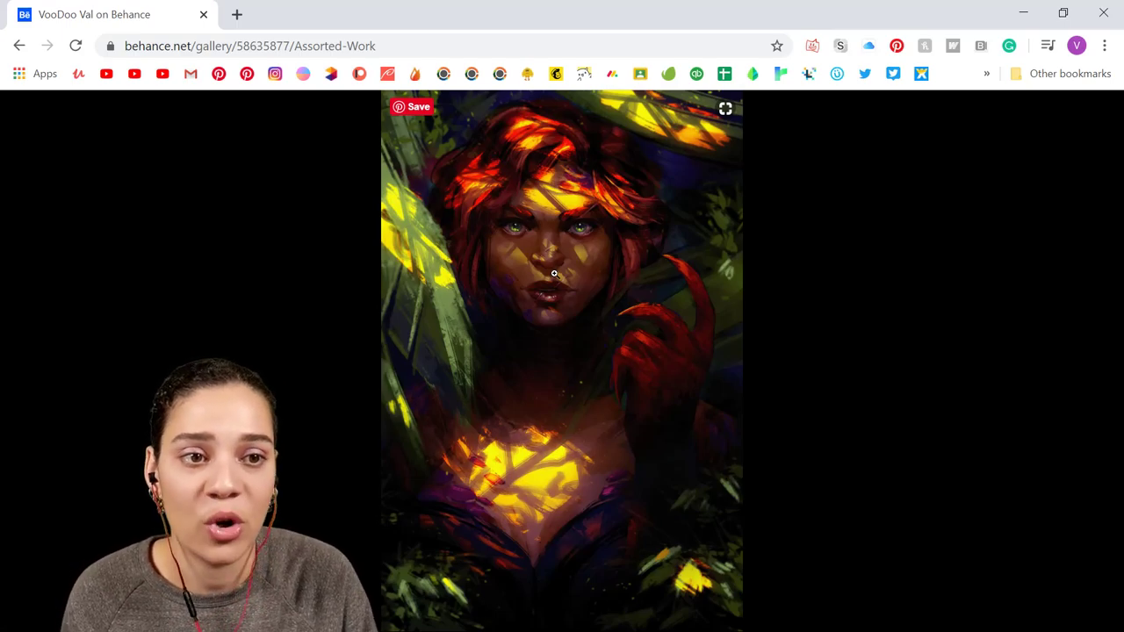
click(1025, 12)
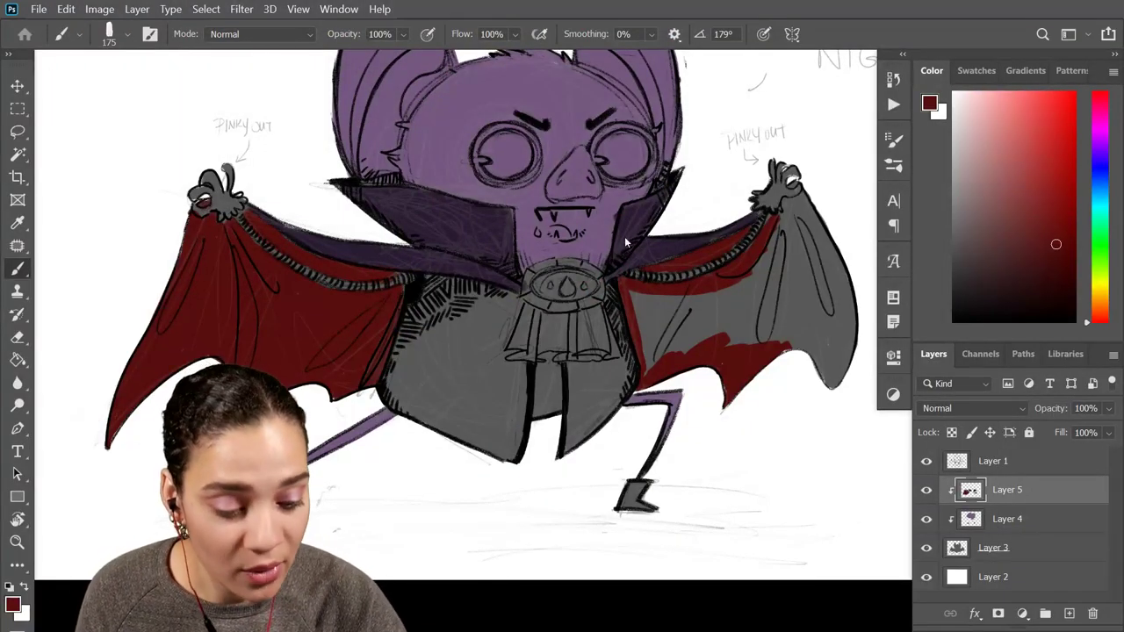
Fill the rest of the right wing's lining with deep red, enlarging the brush to 300 for the outer part
mouse_move(634, 290)
mouse_down()
mouse_move(647, 371)
mouse_move(661, 299)
mouse_move(716, 349)
mouse_move(722, 309)
mouse_move(720, 362)
mouse_move(745, 363)
mouse_move(772, 283)
mouse_move(728, 303)
mouse_move(765, 273)
mouse_move(797, 181)
mouse_move(801, 200)
mouse_move(773, 220)
mouse_up()
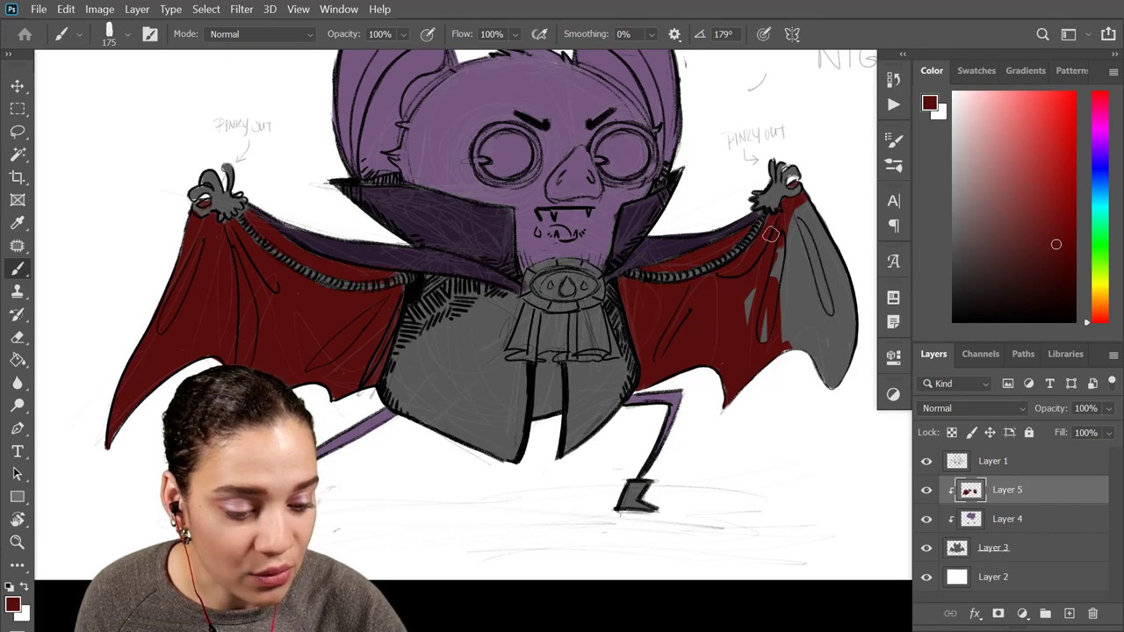
mouse_move(753, 270)
mouse_down()
mouse_move(755, 320)
mouse_move(803, 356)
mouse_up()
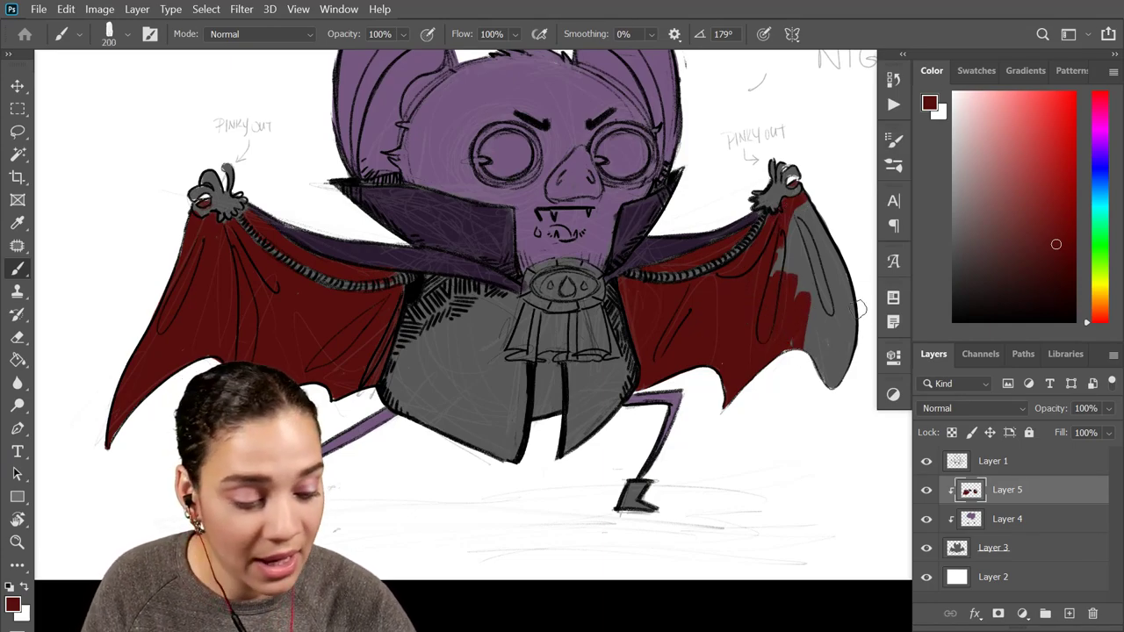
key(bracketright)
key(bracketright)
key(bracketright)
mouse_move(847, 312)
mouse_down()
mouse_move(828, 397)
mouse_move(801, 367)
mouse_move(837, 208)
mouse_move(803, 210)
mouse_up()
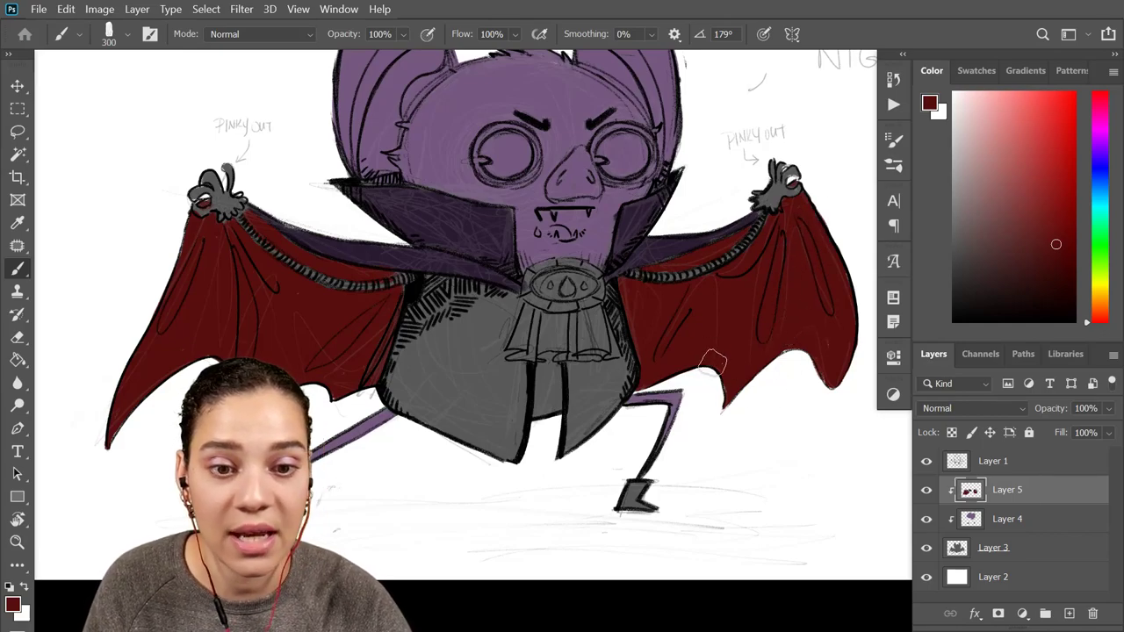
Sample the cape's dark purple and fill the coat's left front panel on Layer 5 with a large brush
key(ctrl+minus)
key(ctrl+minus)
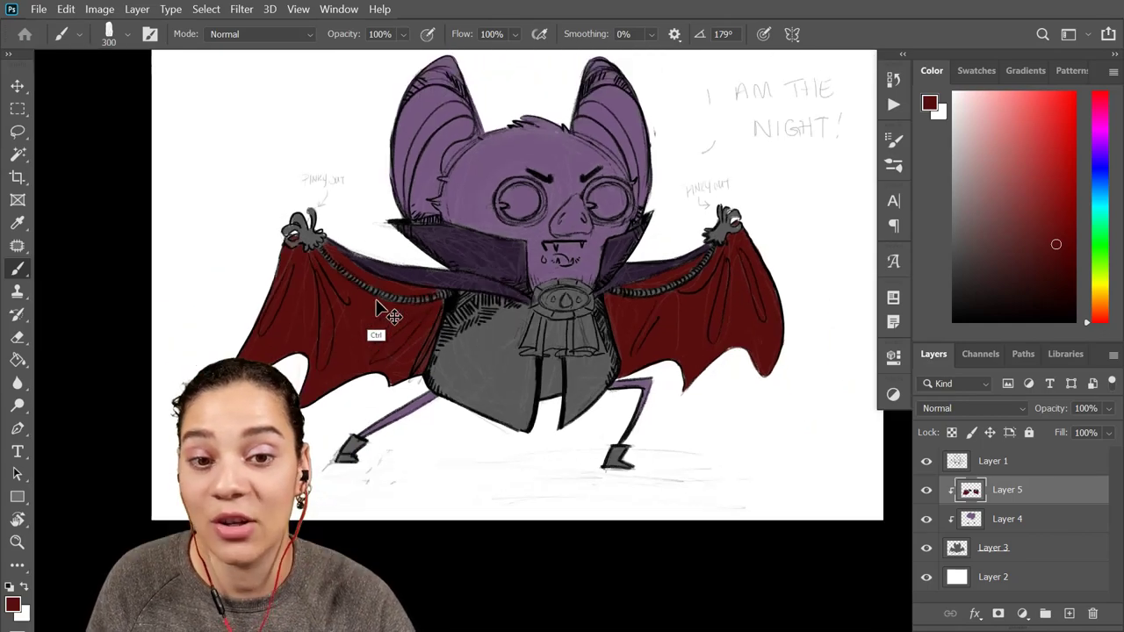
key(ctrl+plus)
key(ctrl+plus)
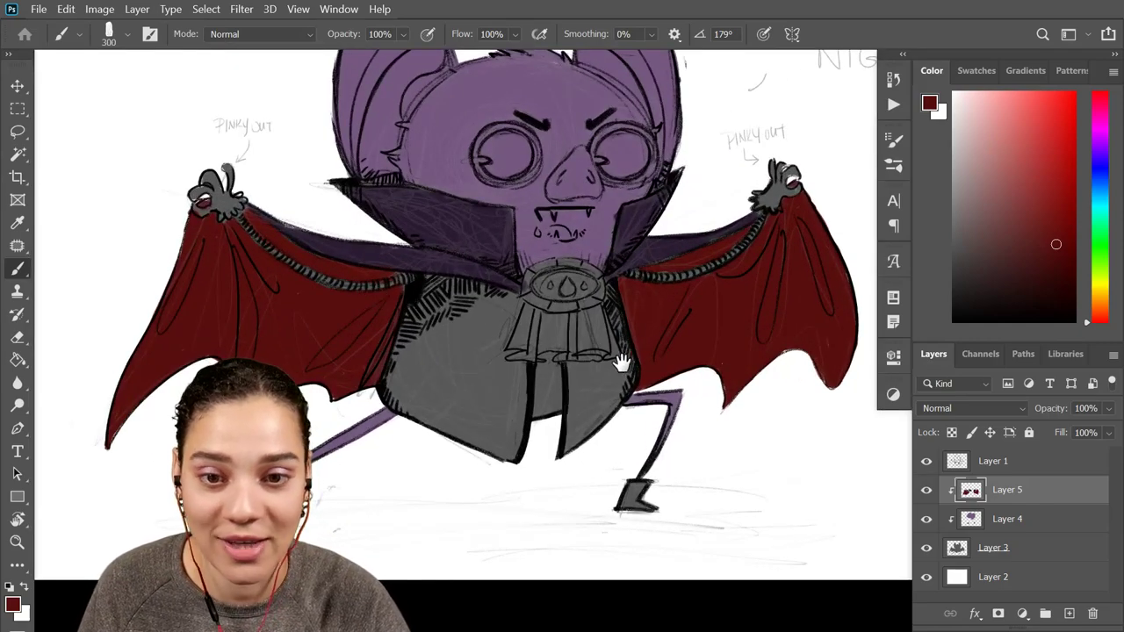
drag(620, 359, 692, 296)
alt+click(568, 167)
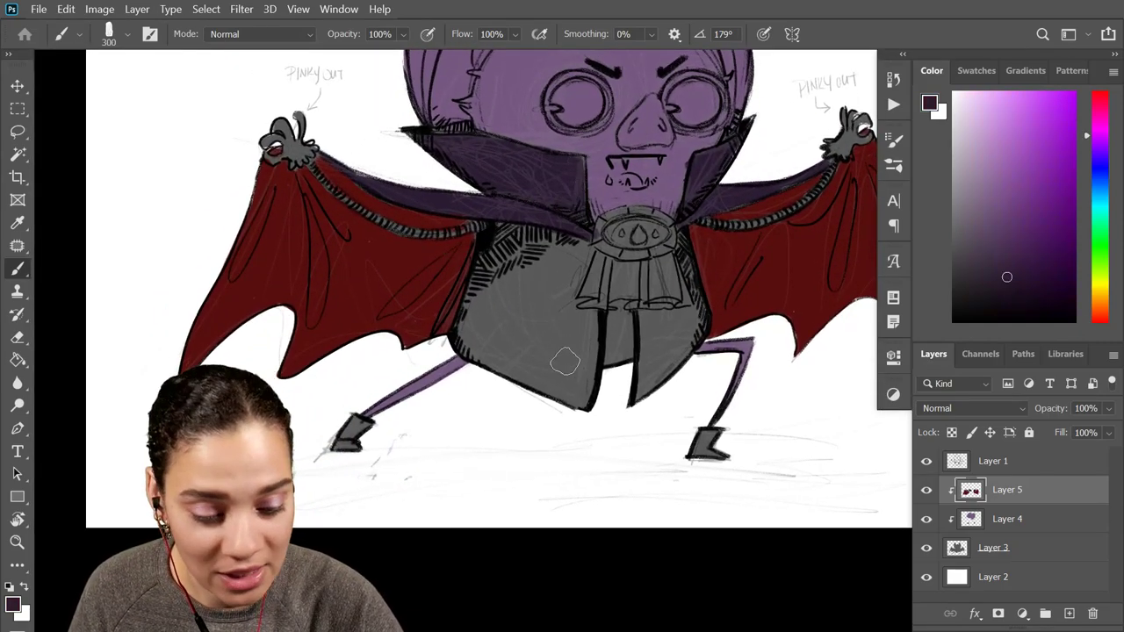
click(1033, 525)
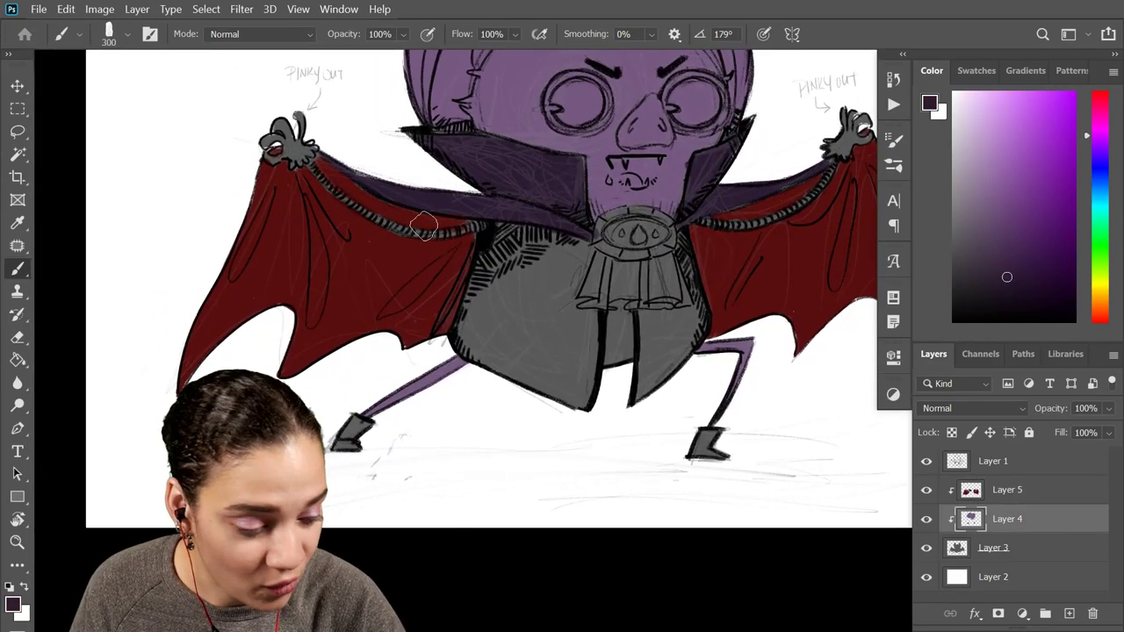
click(1057, 491)
mouse_move(487, 235)
mouse_down()
mouse_move(474, 352)
mouse_move(481, 290)
mouse_move(467, 342)
mouse_move(508, 276)
mouse_move(563, 427)
mouse_move(580, 408)
mouse_move(592, 322)
mouse_move(573, 306)
mouse_move(548, 314)
mouse_up()
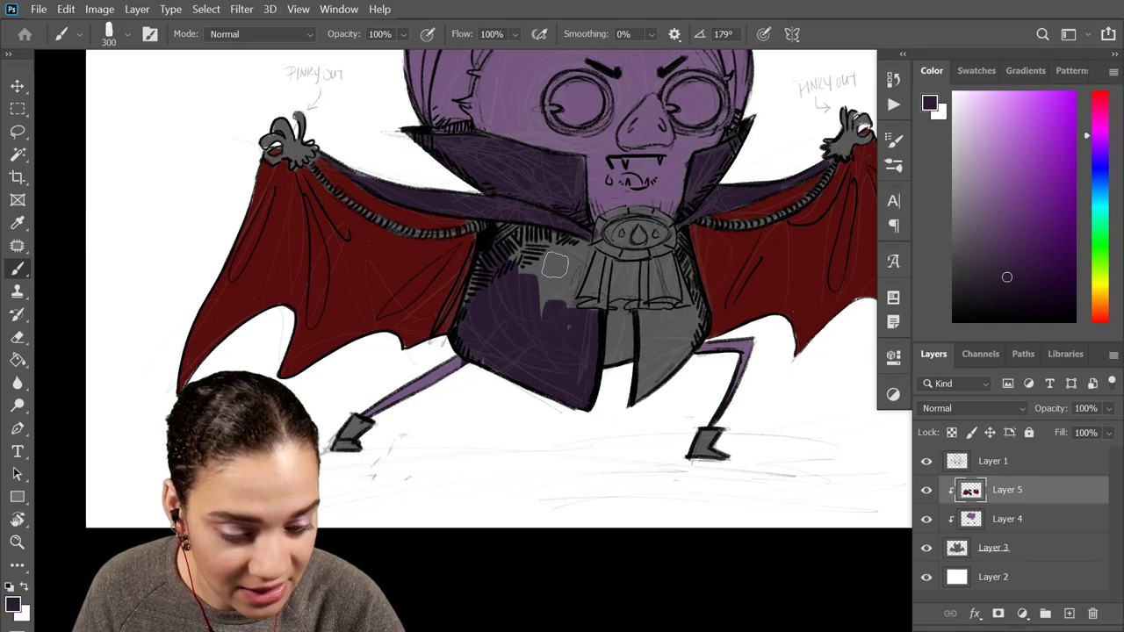
mouse_move(555, 265)
mouse_down()
mouse_move(552, 319)
mouse_move(579, 243)
mouse_move(553, 320)
mouse_move(584, 245)
mouse_move(572, 297)
mouse_move(580, 237)
mouse_move(558, 239)
mouse_move(515, 310)
mouse_move(488, 288)
mouse_move(499, 243)
mouse_move(472, 309)
mouse_move(477, 344)
mouse_move(495, 286)
mouse_up()
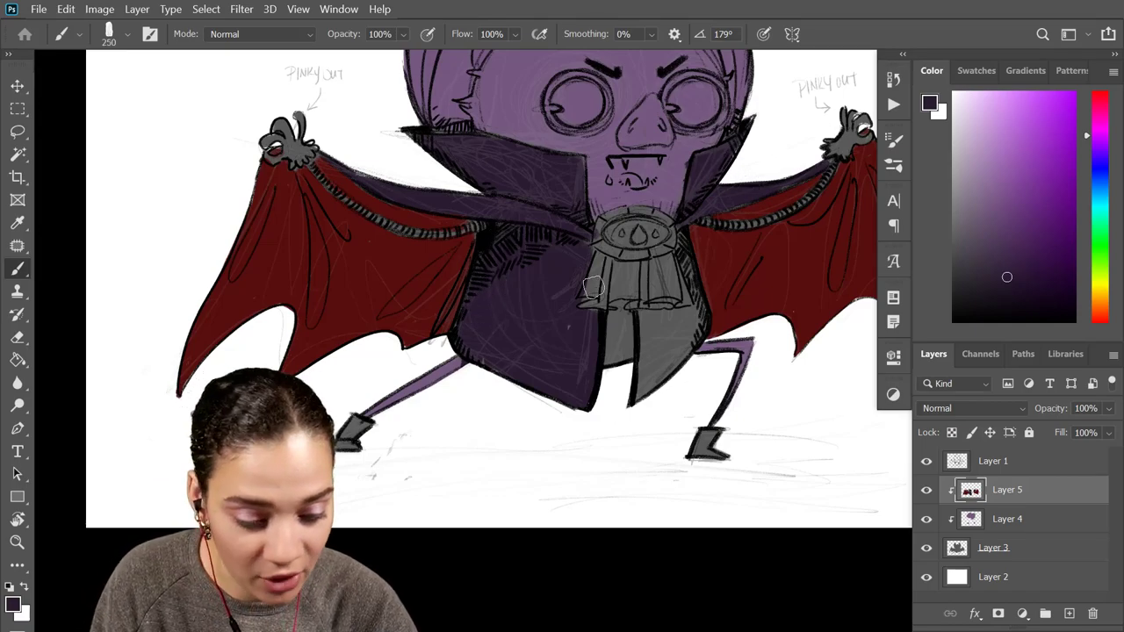
Reduce the brush size to 90 and paint the coat's right front panel dark purple up to the edge of the cravat
key(bracketleft)
key(bracketleft)
key(bracketleft)
key(bracketleft)
key(bracketleft)
key(bracketleft)
key(bracketleft)
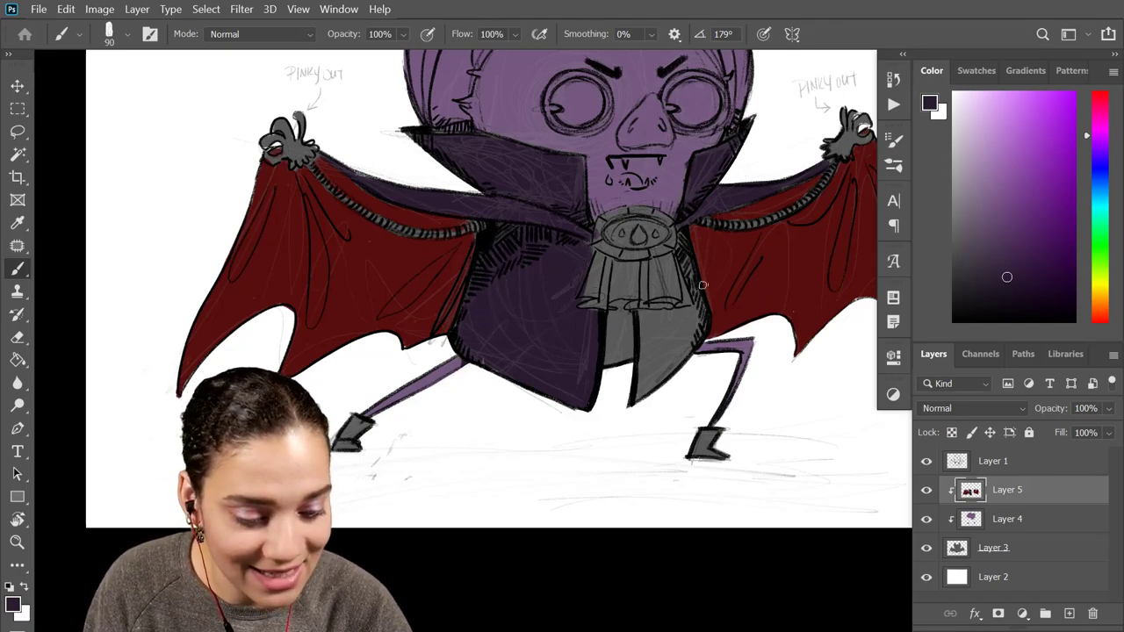
mouse_move(645, 312)
mouse_down()
mouse_move(647, 397)
mouse_move(696, 325)
mouse_move(658, 367)
mouse_move(668, 320)
mouse_up()
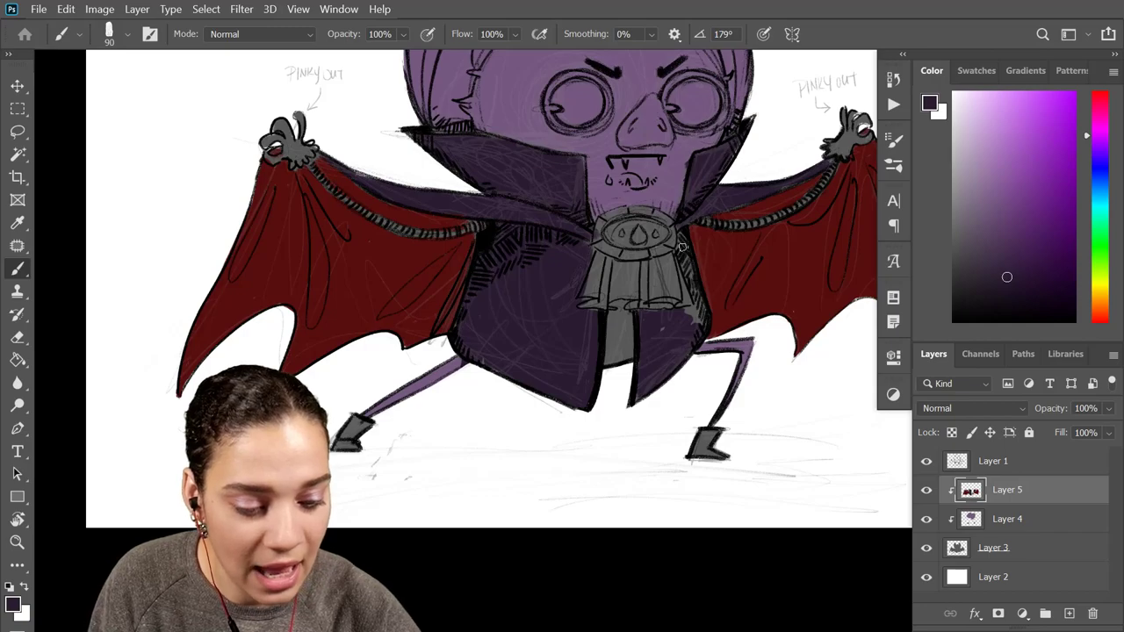
drag(681, 251, 693, 277)
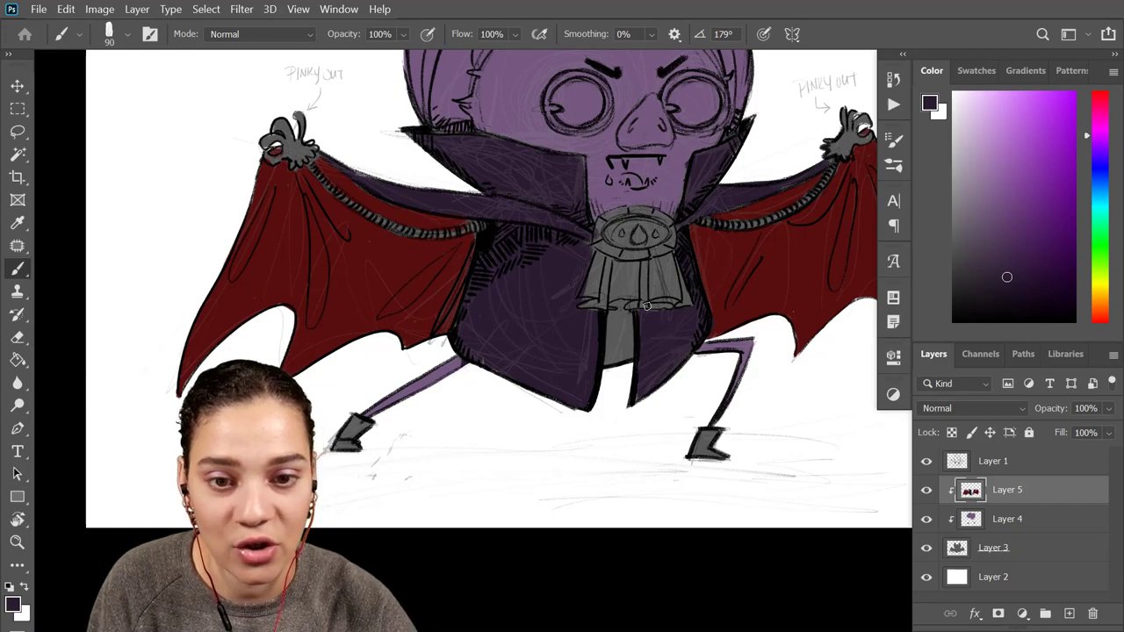
Darken the purple and paint the narrow gap between the coat's two front panels below the cravat
drag(1027, 281, 1014, 293)
mouse_move(610, 321)
mouse_down()
mouse_move(609, 358)
mouse_move(618, 353)
mouse_move(613, 315)
mouse_move(625, 322)
mouse_move(628, 360)
mouse_move(627, 333)
mouse_up()
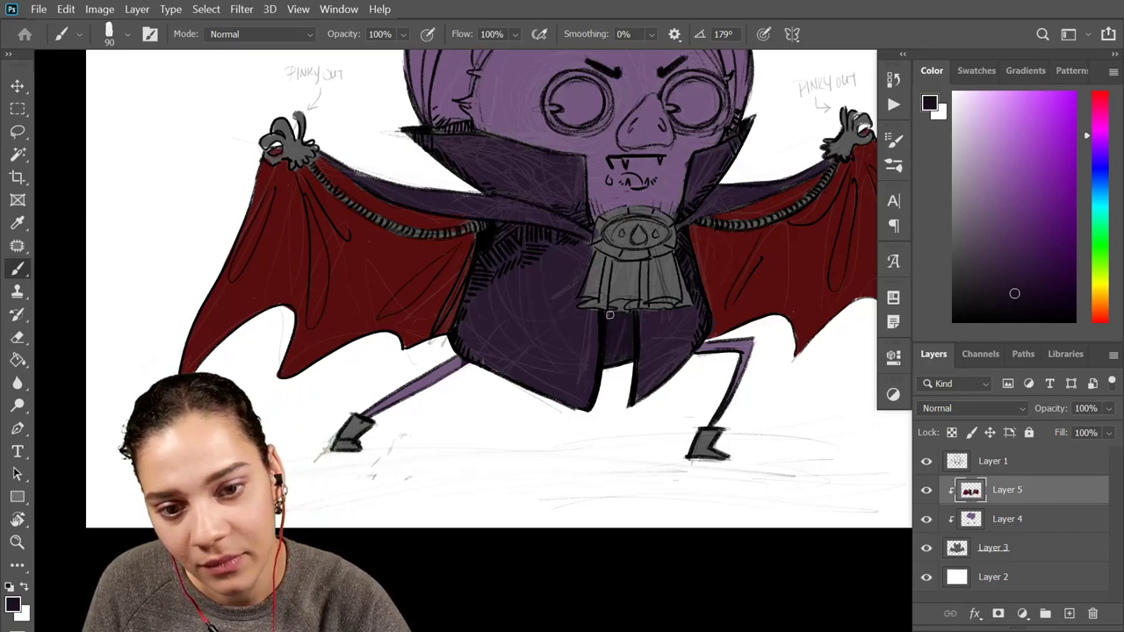
key(ctrl+minus)
key(ctrl+minus)
key(ctrl+minus)
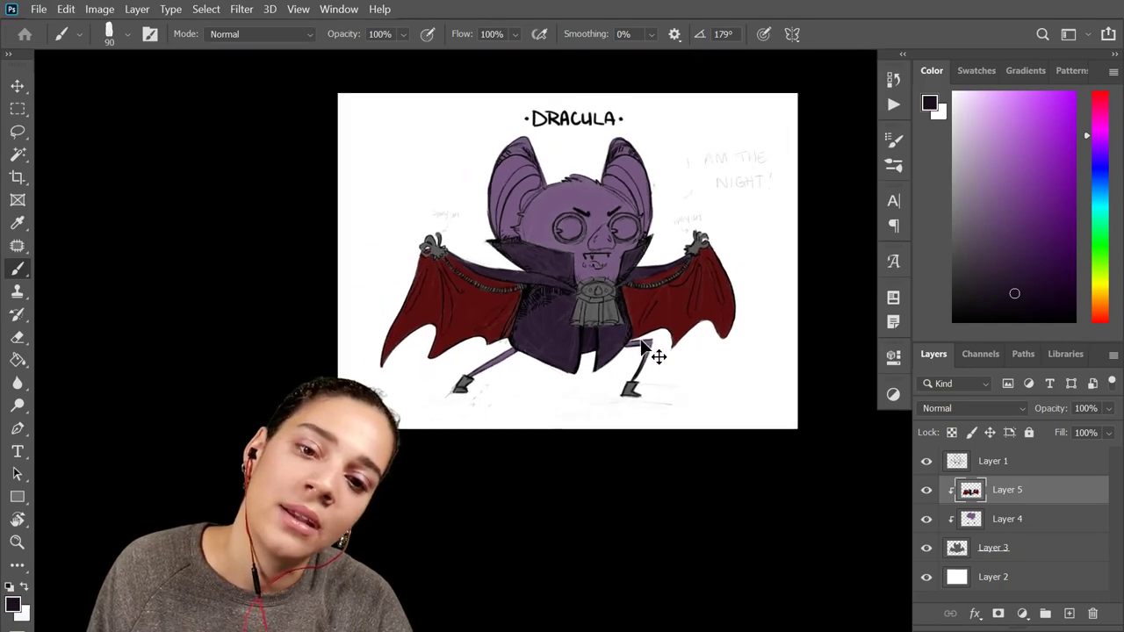
Choose a near-black purple and paint both boots
key(ctrl+plus)
key(ctrl+plus)
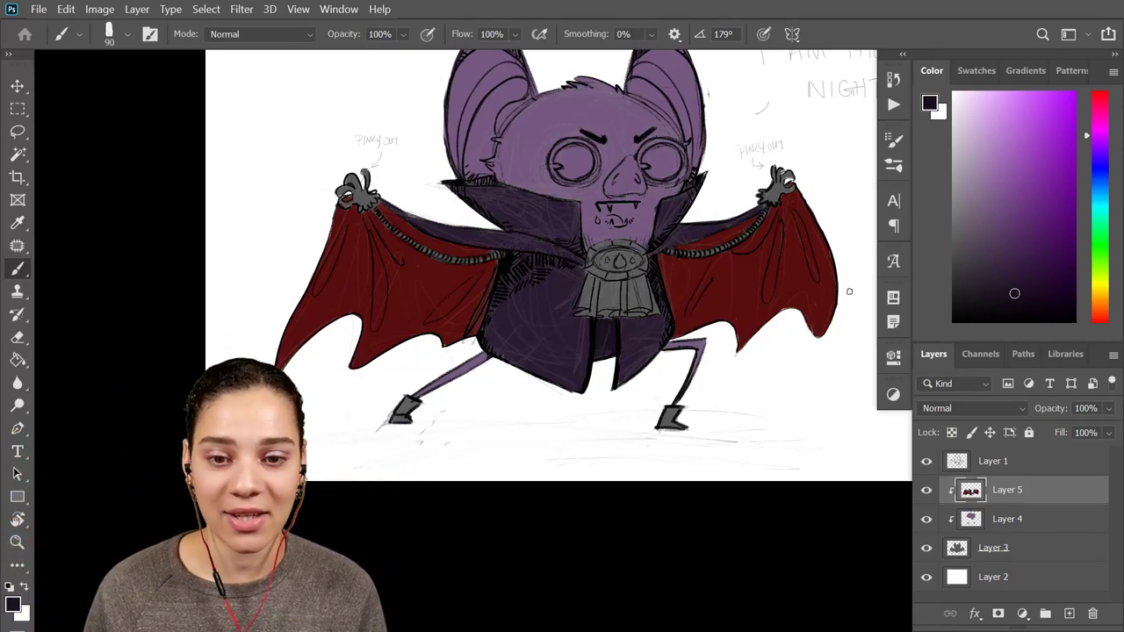
click(1021, 301)
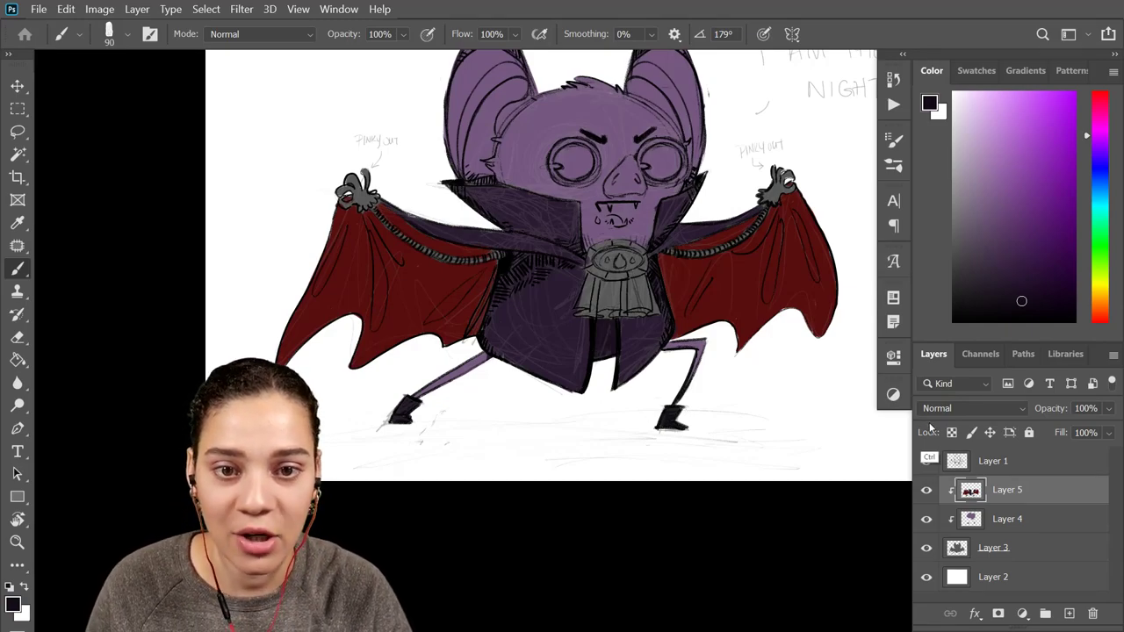
Add a new layer above Layer 5 and make it a clipping mask
key(ctrl+minus)
key(ctrl+plus)
key(ctrl+plus)
key(ctrl+plus)
drag(767, 179, 637, 430)
key(ctrl+minus)
scroll(636, 423, down, 1)
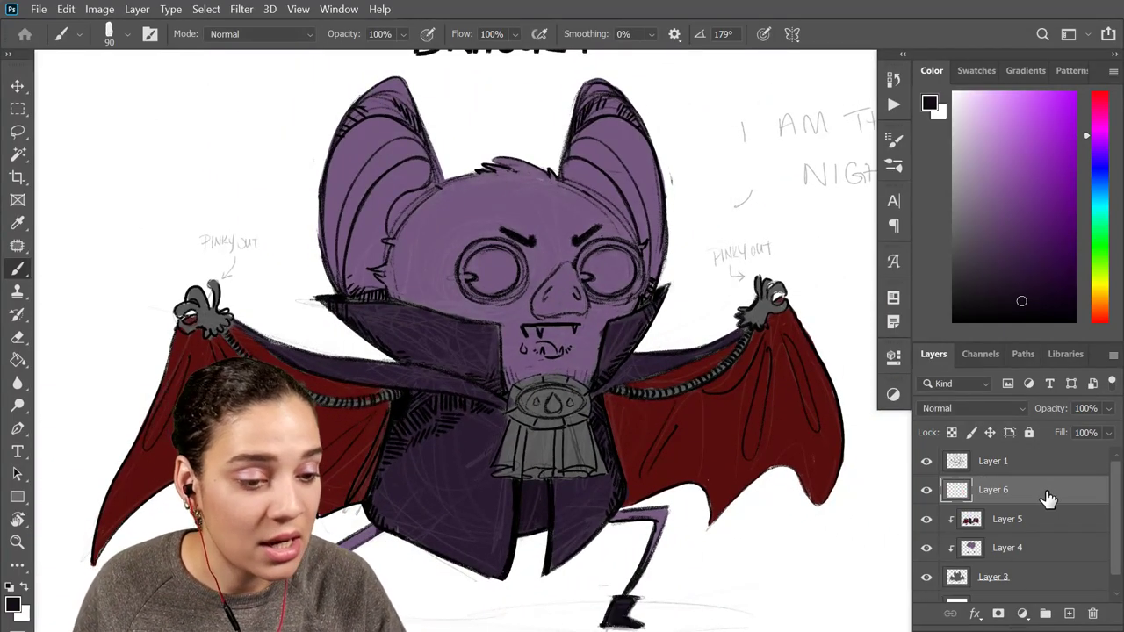
right_click(1045, 492)
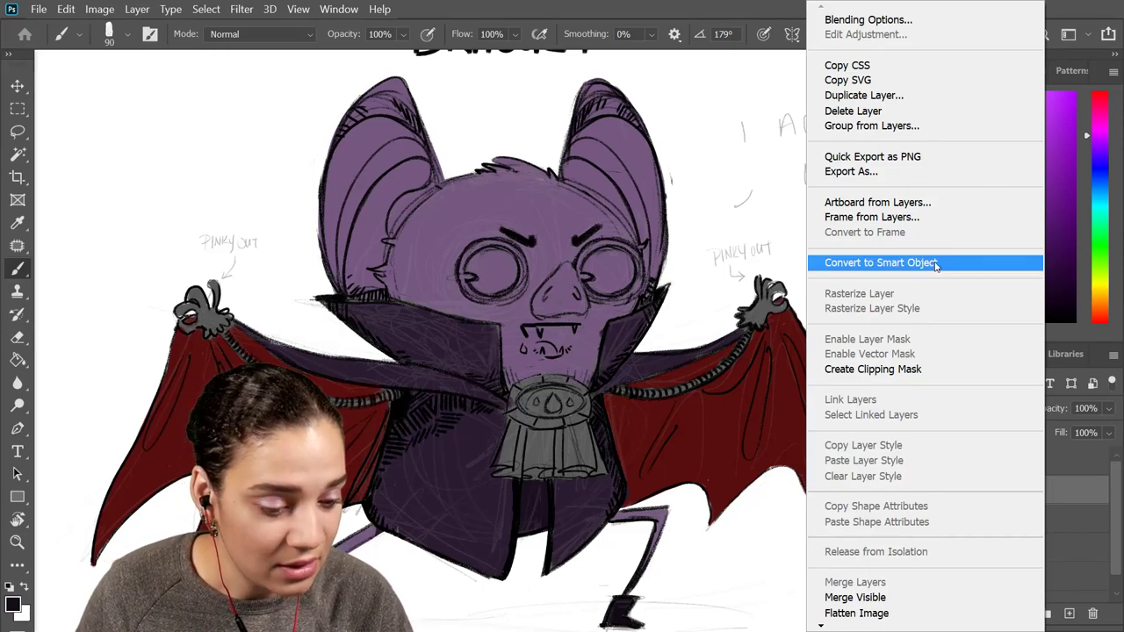
click(907, 370)
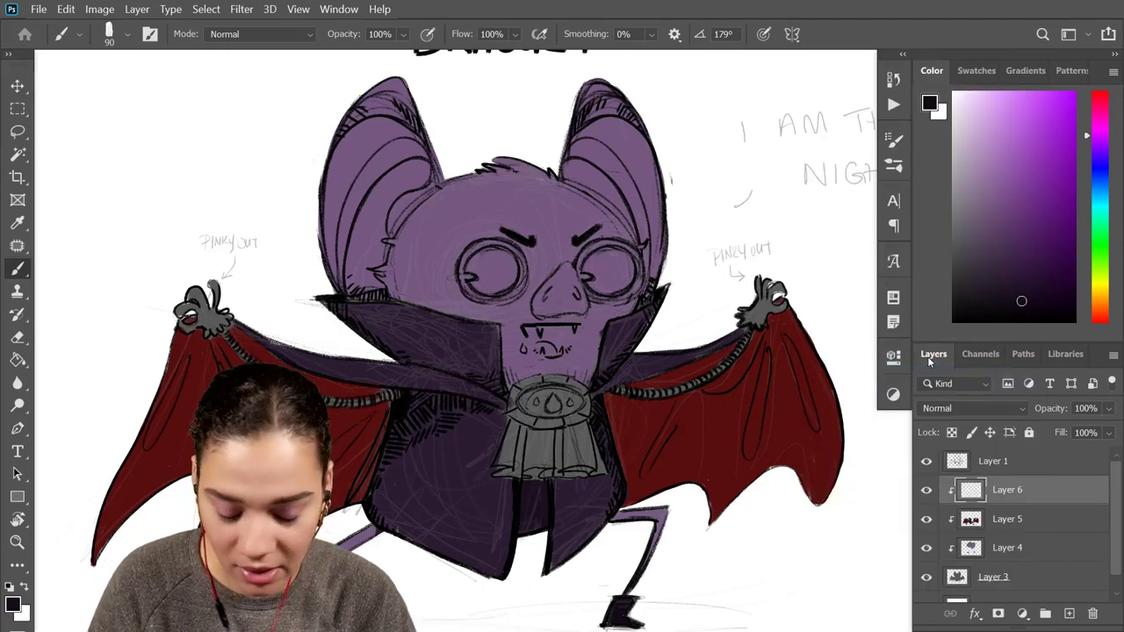
Paint the rings around both eyes greyish lilac on Layer 6 and go over them with a paler tint
key(ctrl+plus)
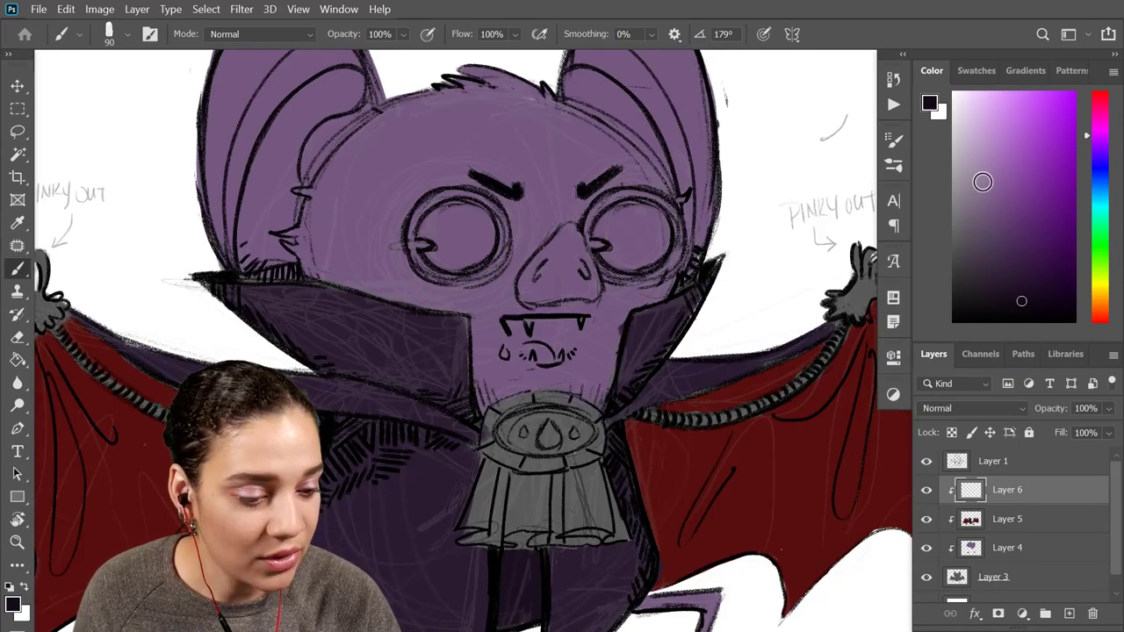
click(965, 181)
mouse_move(418, 216)
mouse_down()
mouse_move(417, 251)
mouse_move(446, 280)
mouse_move(493, 266)
mouse_move(483, 274)
mouse_move(503, 230)
mouse_move(474, 197)
mouse_move(455, 193)
mouse_move(416, 211)
mouse_up()
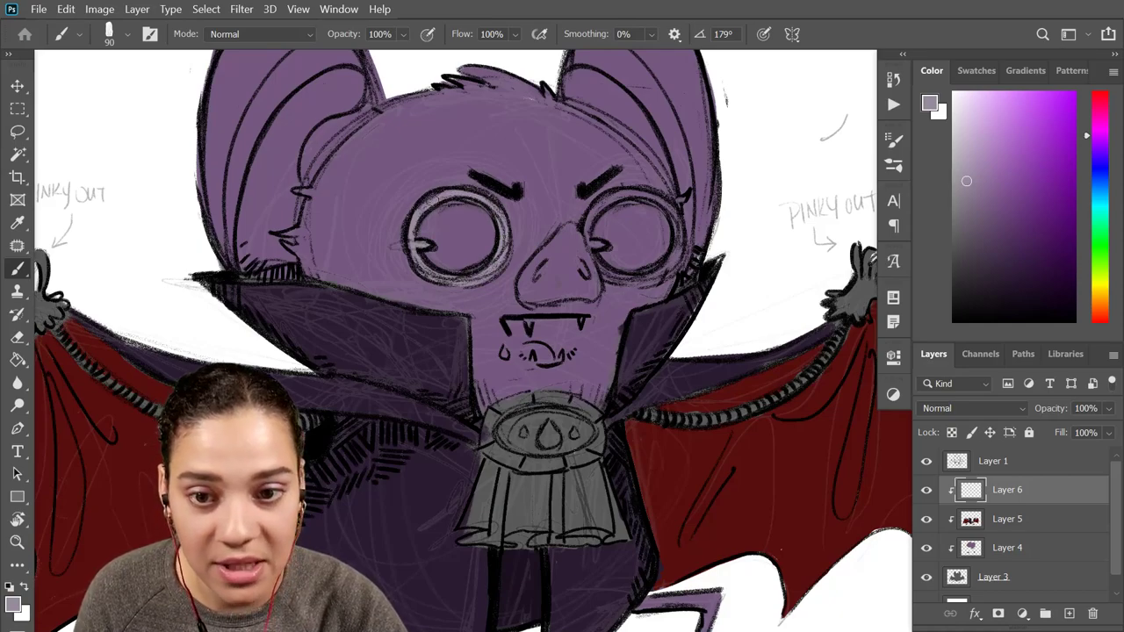
mouse_move(590, 239)
mouse_down()
mouse_move(643, 206)
mouse_move(607, 202)
mouse_move(663, 210)
mouse_move(673, 224)
mouse_move(635, 280)
mouse_move(595, 260)
mouse_up()
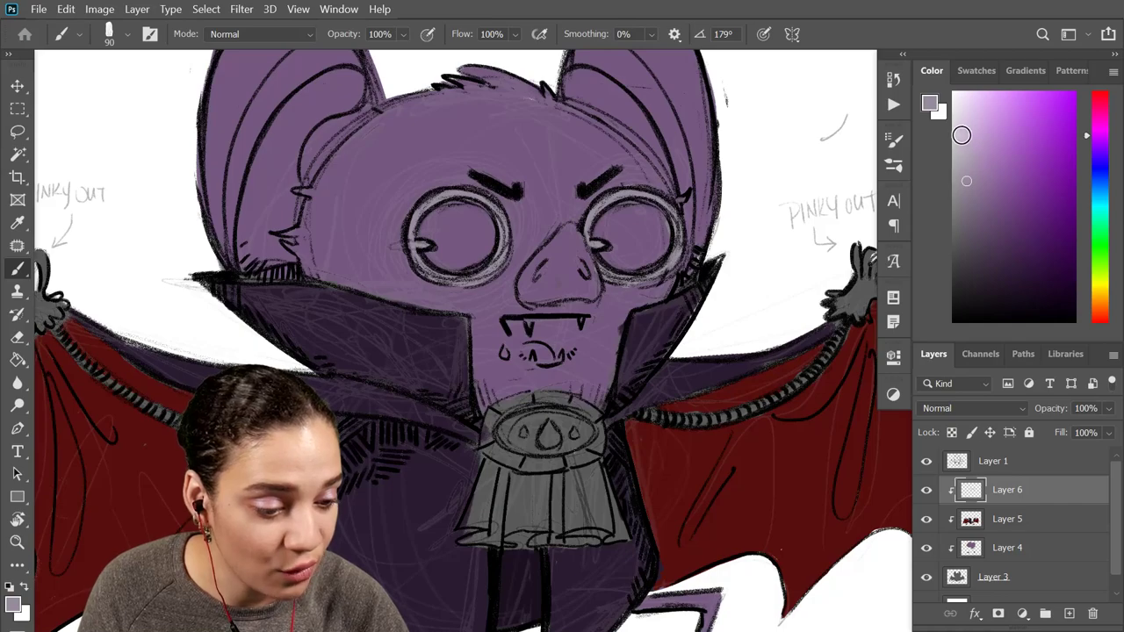
click(963, 134)
mouse_move(417, 228)
mouse_down()
mouse_move(517, 213)
mouse_move(460, 192)
mouse_move(493, 261)
mouse_move(455, 283)
mouse_move(415, 250)
mouse_move(447, 270)
mouse_up()
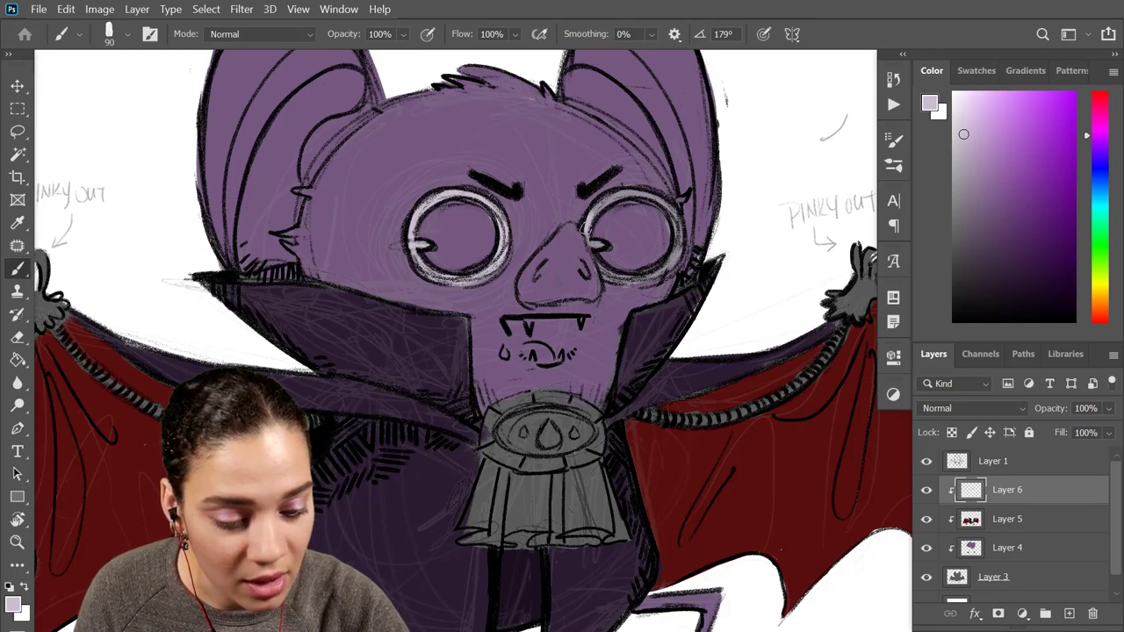
mouse_move(586, 220)
mouse_down()
mouse_move(639, 191)
mouse_move(666, 207)
mouse_move(676, 248)
mouse_move(650, 275)
mouse_move(606, 280)
mouse_up()
Choose a dark greyish purple and paint both eyeballs inside the pale rings on Layer 6
mouse_move(672, 263)
mouse_down()
mouse_move(653, 283)
mouse_move(677, 434)
mouse_move(656, 422)
mouse_up()
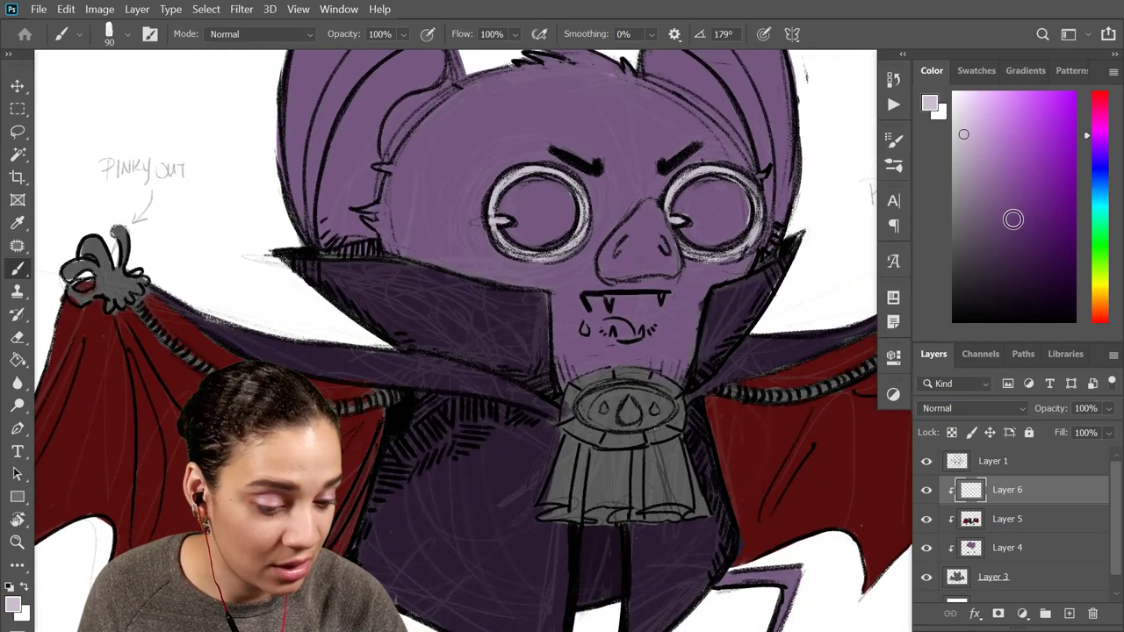
click(1001, 272)
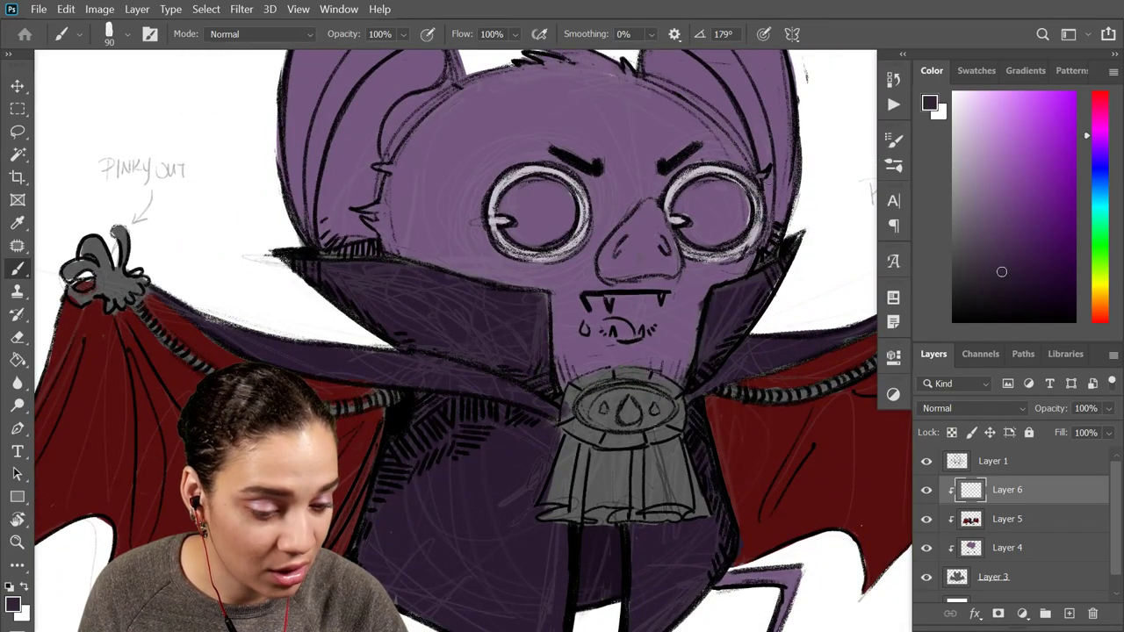
mouse_move(505, 198)
mouse_down()
mouse_move(541, 184)
mouse_move(517, 234)
mouse_move(556, 220)
mouse_move(533, 233)
mouse_move(546, 241)
mouse_move(569, 208)
mouse_move(524, 228)
mouse_move(542, 180)
mouse_up()
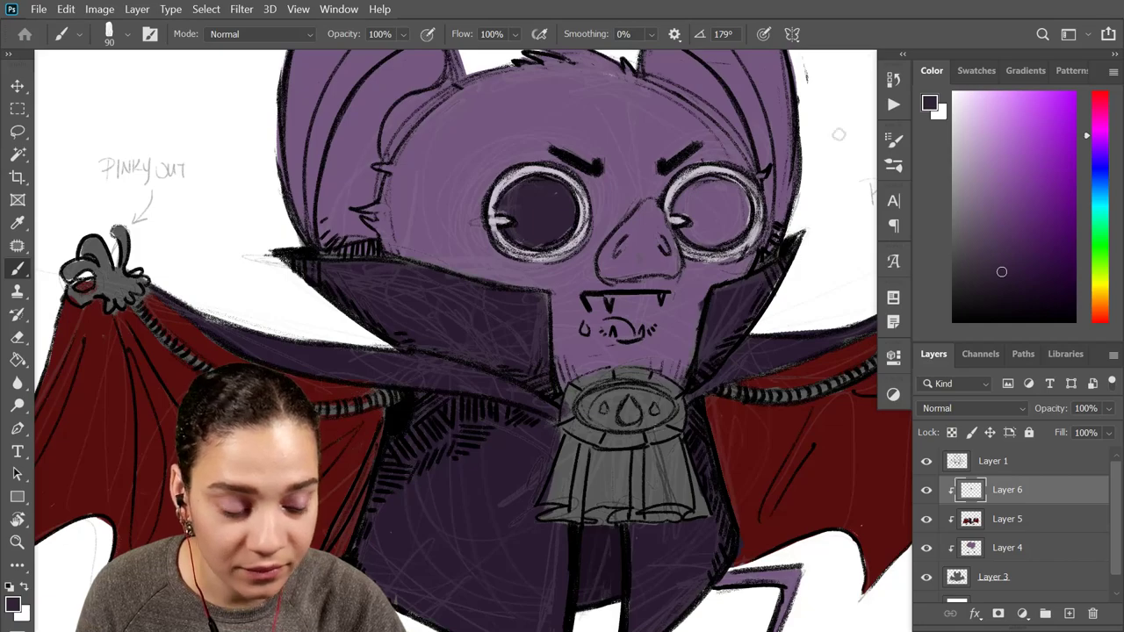
mouse_move(687, 208)
mouse_down()
mouse_move(735, 229)
mouse_move(738, 196)
mouse_move(731, 190)
mouse_move(707, 216)
mouse_move(718, 190)
mouse_move(684, 198)
mouse_up()
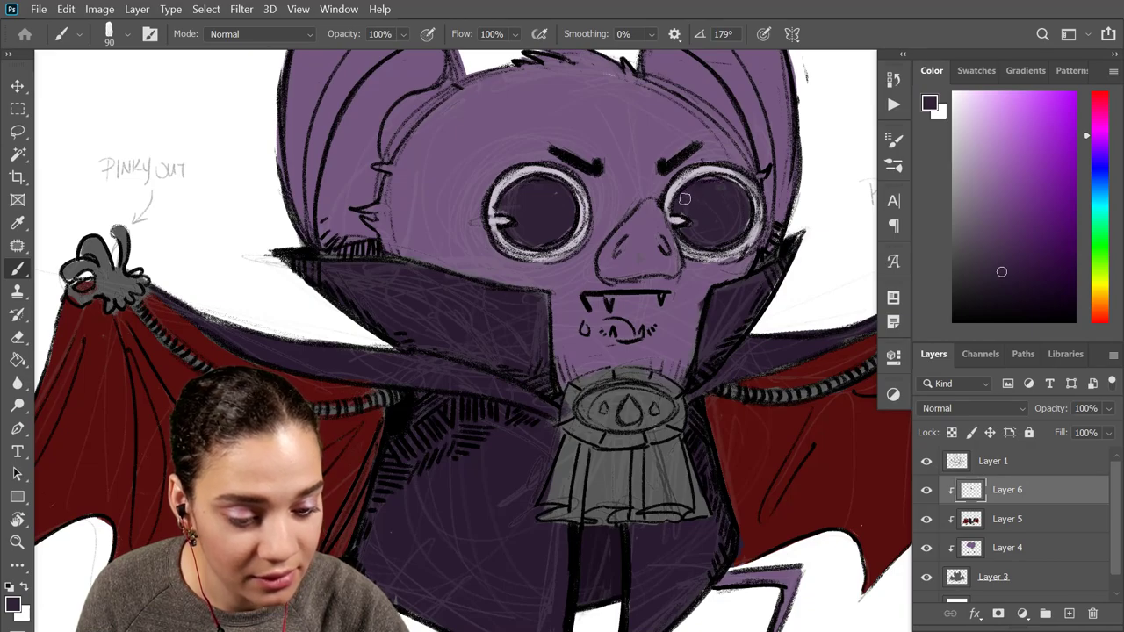
Fill the inside of the mouth around the tongue with the same dark purple as the eyeballs
key(ctrl+minus)
key(ctrl+plus)
key(ctrl+plus)
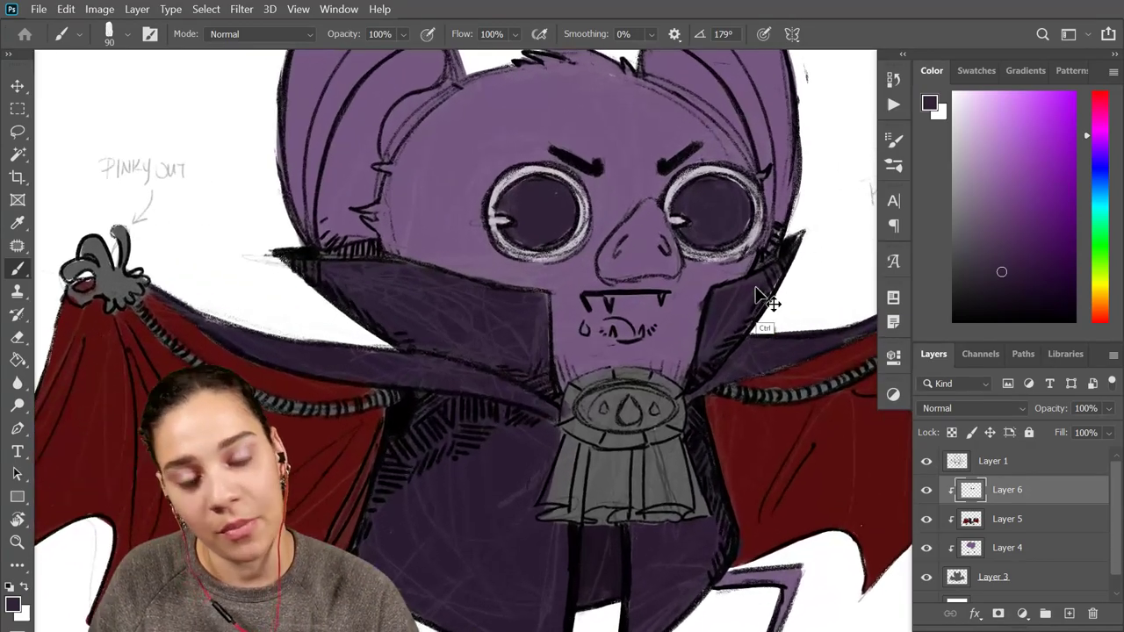
mouse_move(612, 310)
mouse_down()
mouse_move(597, 283)
mouse_move(663, 275)
mouse_move(627, 291)
mouse_move(633, 302)
mouse_move(640, 258)
mouse_move(626, 305)
mouse_move(691, 303)
mouse_move(628, 302)
mouse_move(676, 321)
mouse_move(665, 313)
mouse_move(682, 285)
mouse_move(643, 287)
mouse_up()
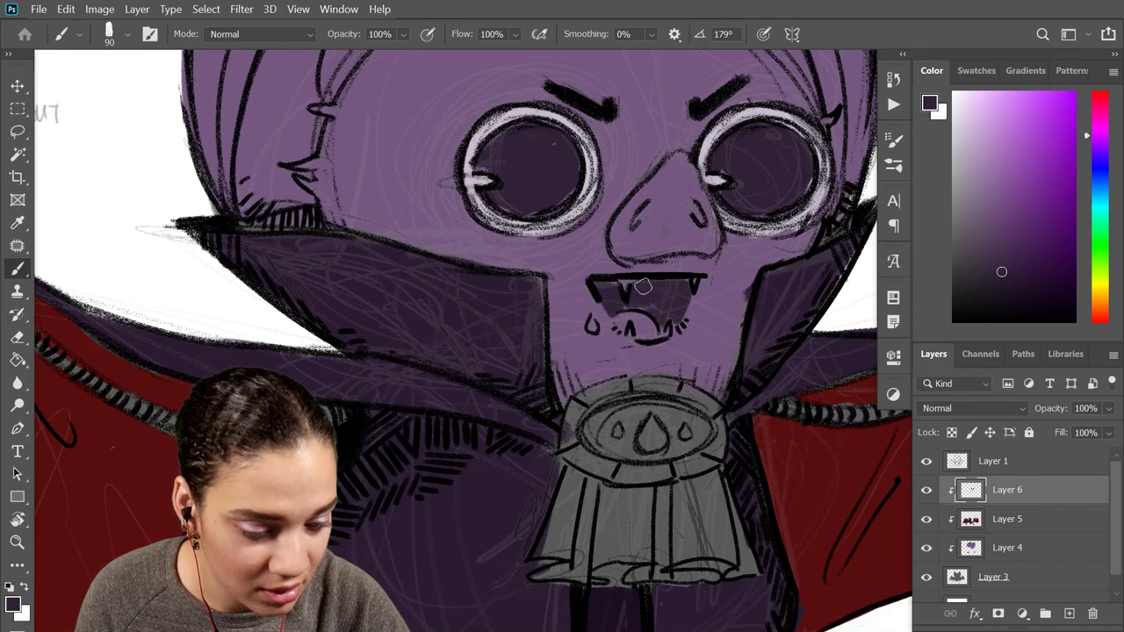
Sample the pale lilac of the eye rings and paint the upper and lower fangs with a size 50 brush
mouse_move(761, 267)
mouse_down()
mouse_move(712, 342)
mouse_move(730, 272)
mouse_up()
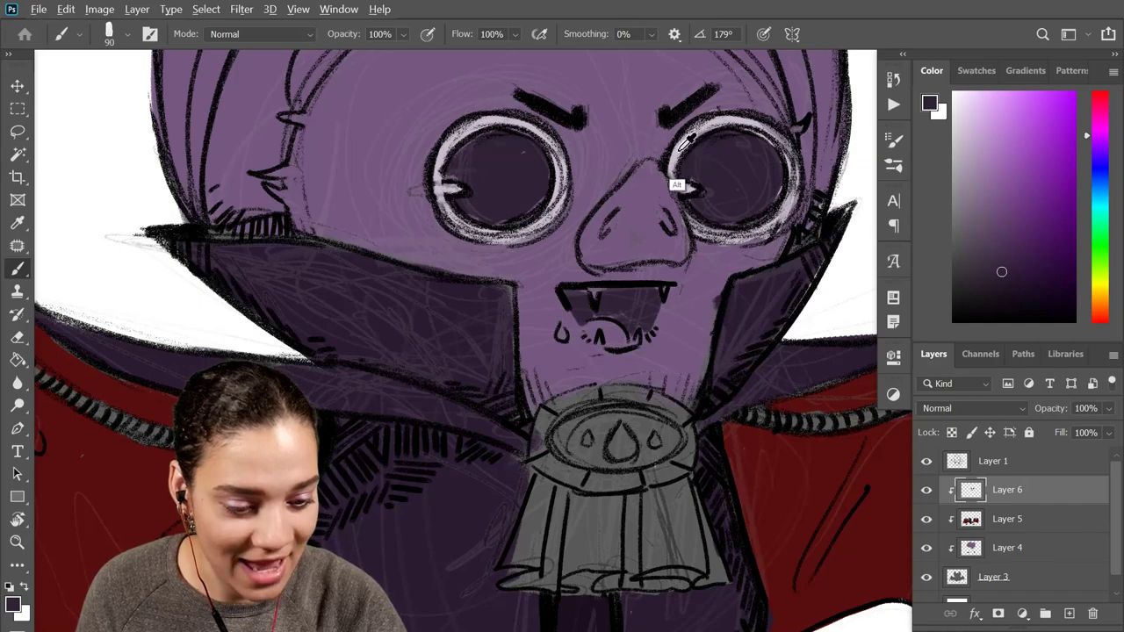
alt+click(681, 184)
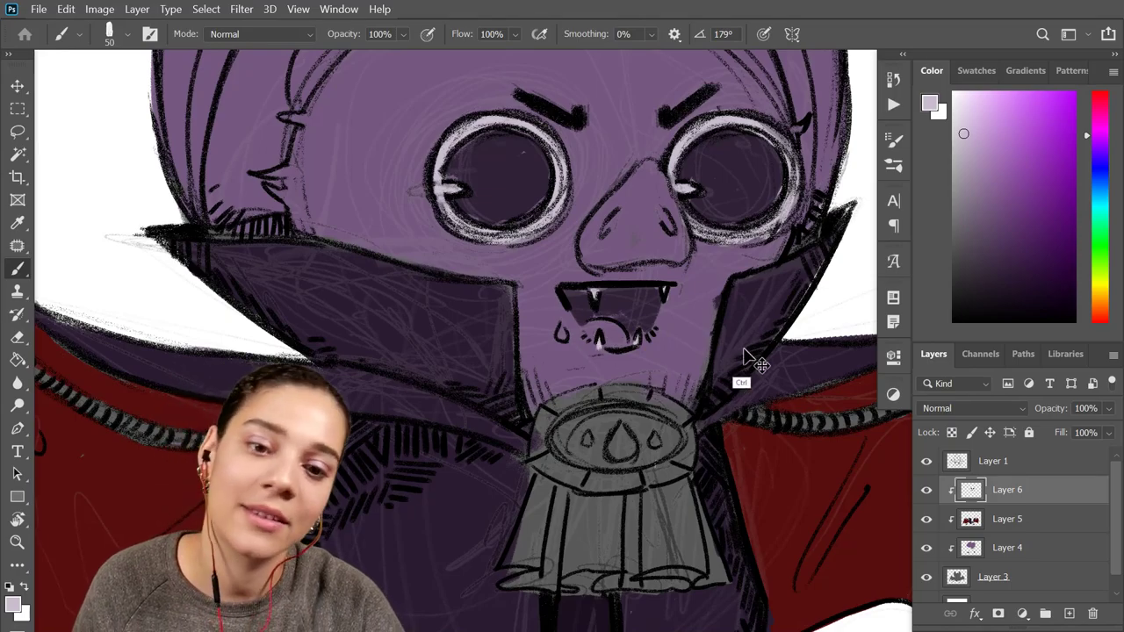
key(ctrl+minus)
key(ctrl+minus)
key(ctrl+plus)
key(ctrl+plus)
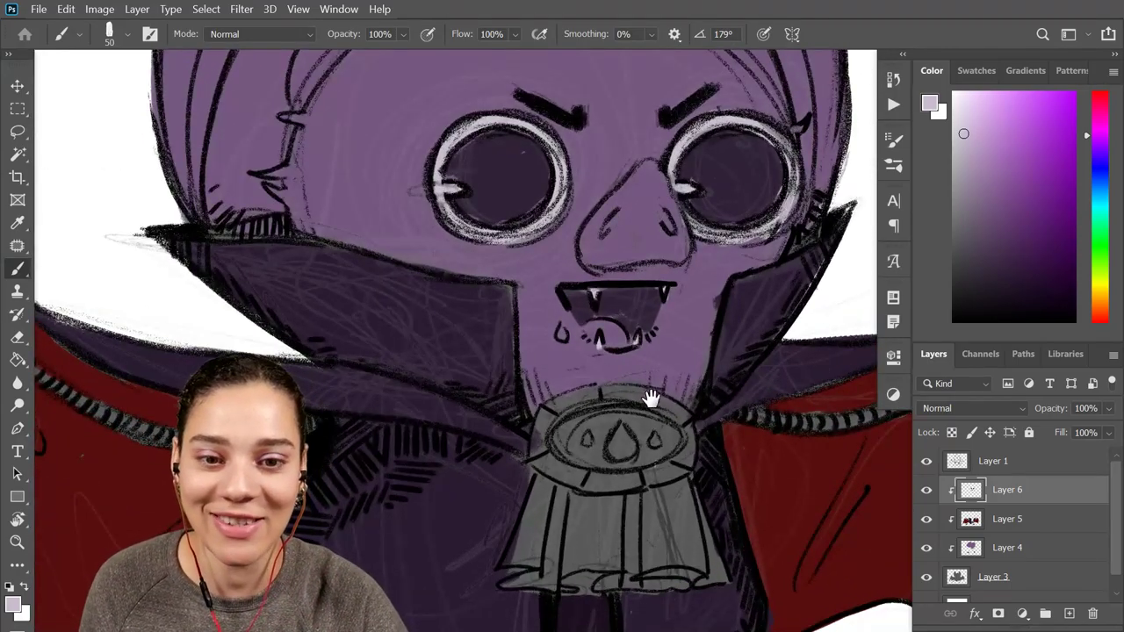
Sample the wing lining's deep red, pick a lighter, less saturated red from it and paint the tongue
drag(647, 394, 642, 349)
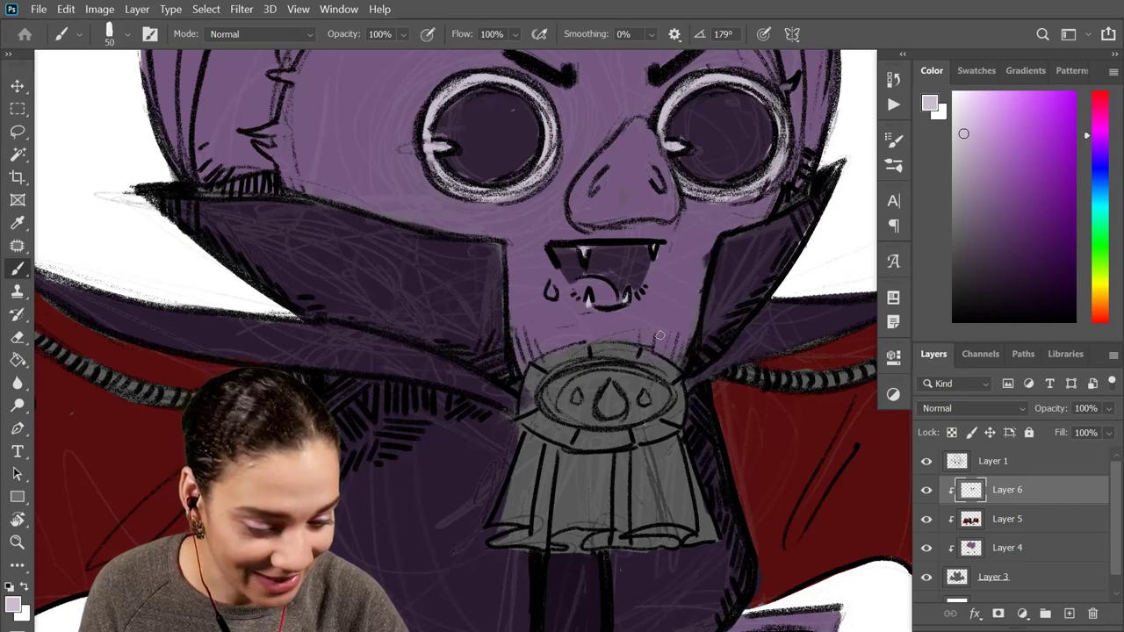
alt+click(774, 425)
click(1038, 216)
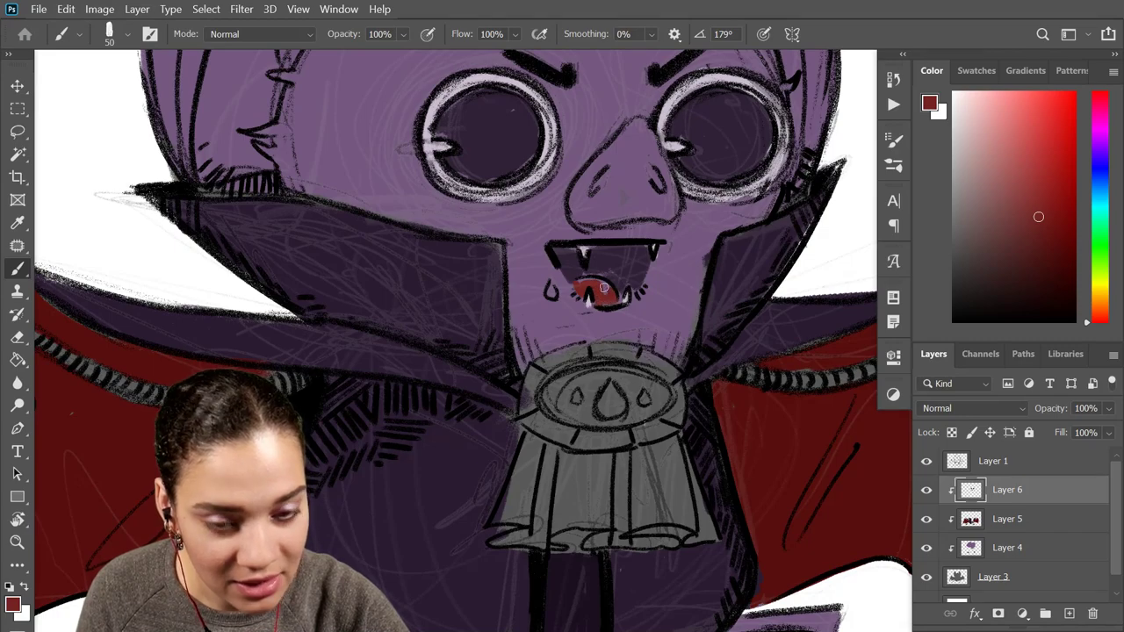
Choose a lighter coral red and paint the nose with a larger brush, leaving the nostrils purple
drag(724, 221, 704, 326)
click(1020, 151)
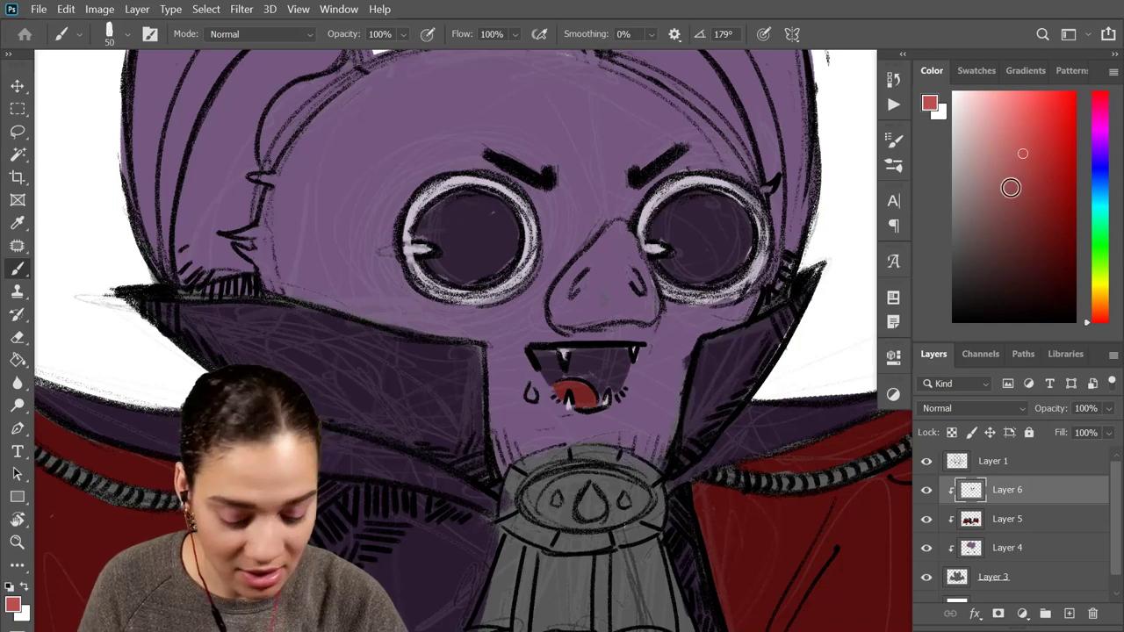
key(bracketright)
key(bracketright)
key(bracketright)
key(bracketright)
key(bracketright)
key(bracketright)
mouse_move(610, 245)
mouse_down()
mouse_move(559, 303)
mouse_move(568, 292)
mouse_move(568, 318)
mouse_move(595, 301)
mouse_move(590, 314)
mouse_move(645, 313)
mouse_move(619, 237)
mouse_move(600, 261)
mouse_move(601, 289)
mouse_move(630, 297)
mouse_up()
key(e)
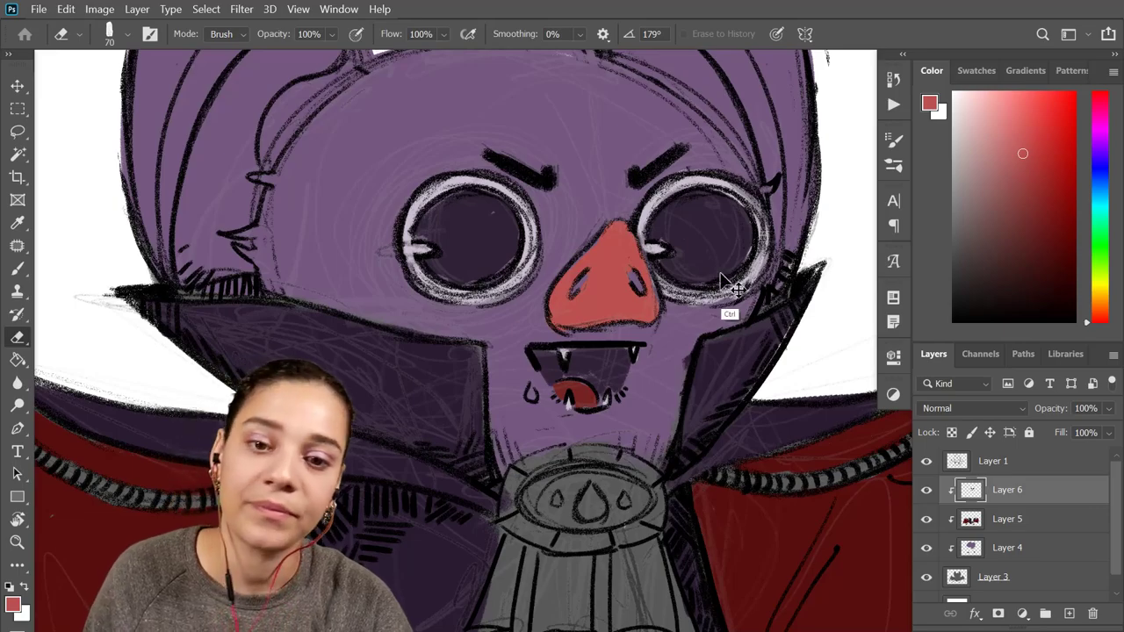
Paint the inside of both ears in the nose's coral red with a size 400 brush, keeping the purple tips and rims
key(ctrl+minus)
key(ctrl+minus)
key(ctrl+plus)
drag(497, 270, 659, 272)
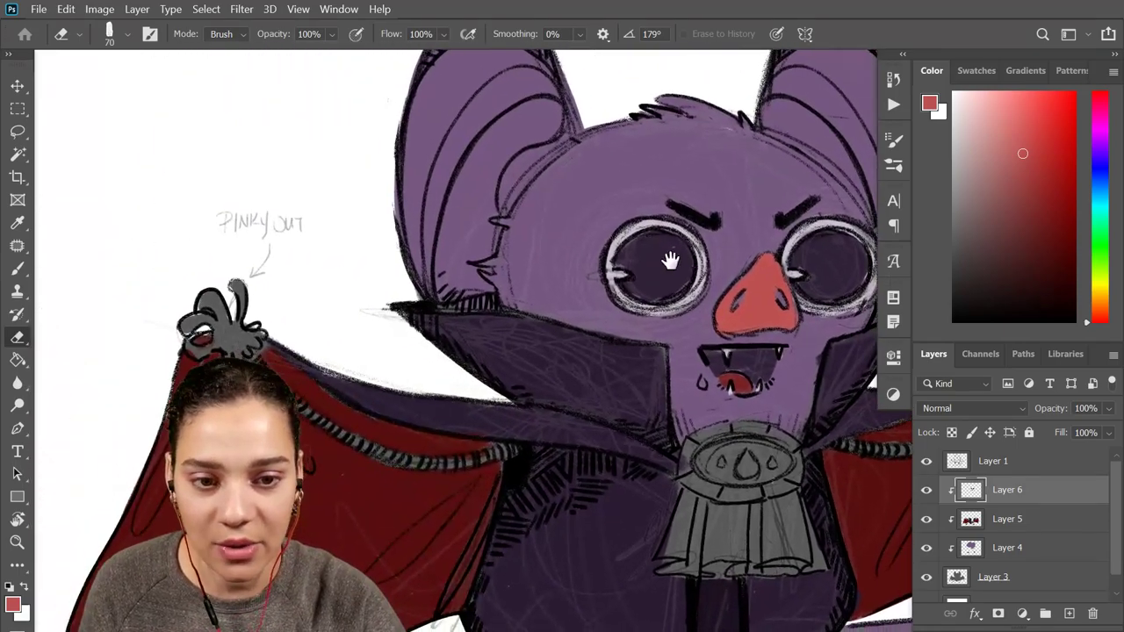
key(b)
alt+click(764, 287)
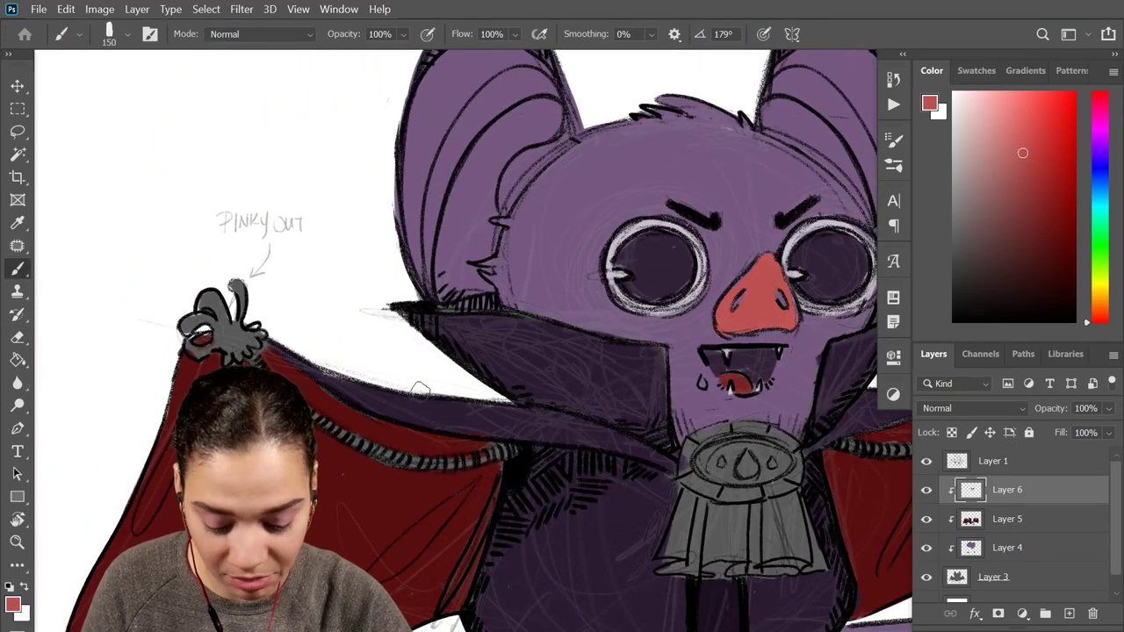
key(bracketright)
key(bracketright)
key(bracketright)
key(bracketright)
key(bracketright)
drag(615, 108, 569, 226)
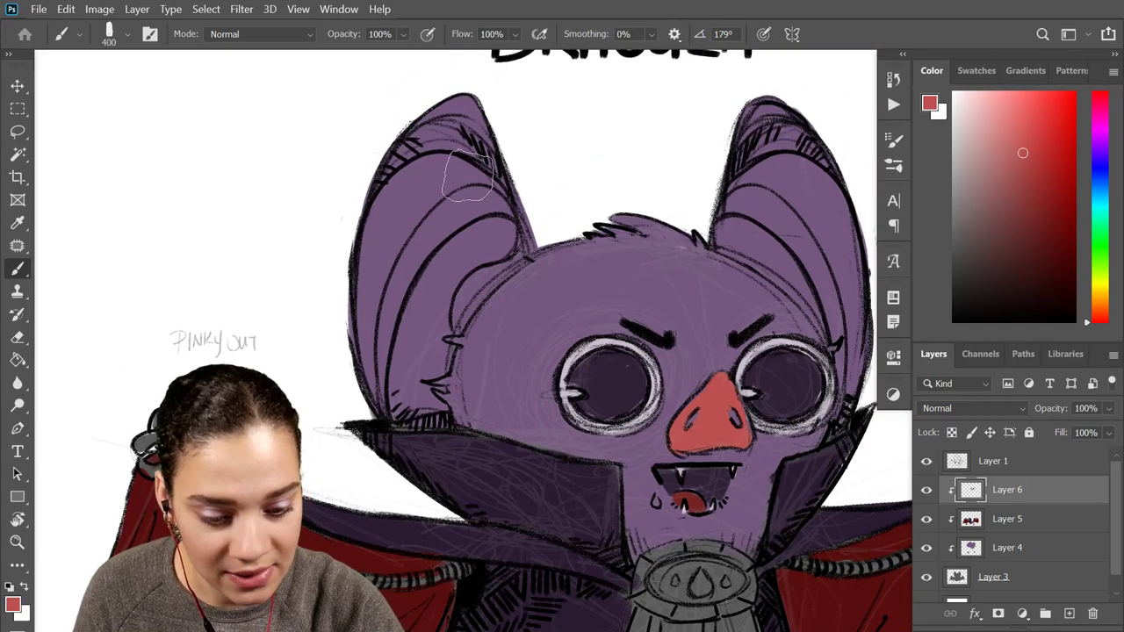
mouse_move(456, 168)
mouse_down()
mouse_move(417, 181)
mouse_move(429, 193)
mouse_move(390, 296)
mouse_move(382, 360)
mouse_move(396, 405)
mouse_move(424, 379)
mouse_move(427, 309)
mouse_move(435, 355)
mouse_move(402, 325)
mouse_move(434, 211)
mouse_move(461, 193)
mouse_move(491, 199)
mouse_move(452, 204)
mouse_move(496, 223)
mouse_move(501, 241)
mouse_move(469, 250)
mouse_move(440, 304)
mouse_move(470, 183)
mouse_move(417, 169)
mouse_move(484, 169)
mouse_move(470, 146)
mouse_move(439, 191)
mouse_move(454, 133)
mouse_move(430, 211)
mouse_up()
mouse_move(753, 156)
mouse_down()
mouse_move(813, 169)
mouse_move(778, 132)
mouse_move(777, 143)
mouse_move(808, 153)
mouse_move(772, 168)
mouse_move(734, 215)
mouse_move(736, 225)
mouse_move(815, 176)
mouse_move(816, 290)
mouse_move(845, 297)
mouse_move(843, 250)
mouse_move(845, 360)
mouse_move(821, 189)
mouse_move(847, 332)
mouse_move(847, 315)
mouse_move(744, 229)
mouse_move(820, 325)
mouse_move(735, 233)
mouse_move(782, 277)
mouse_up()
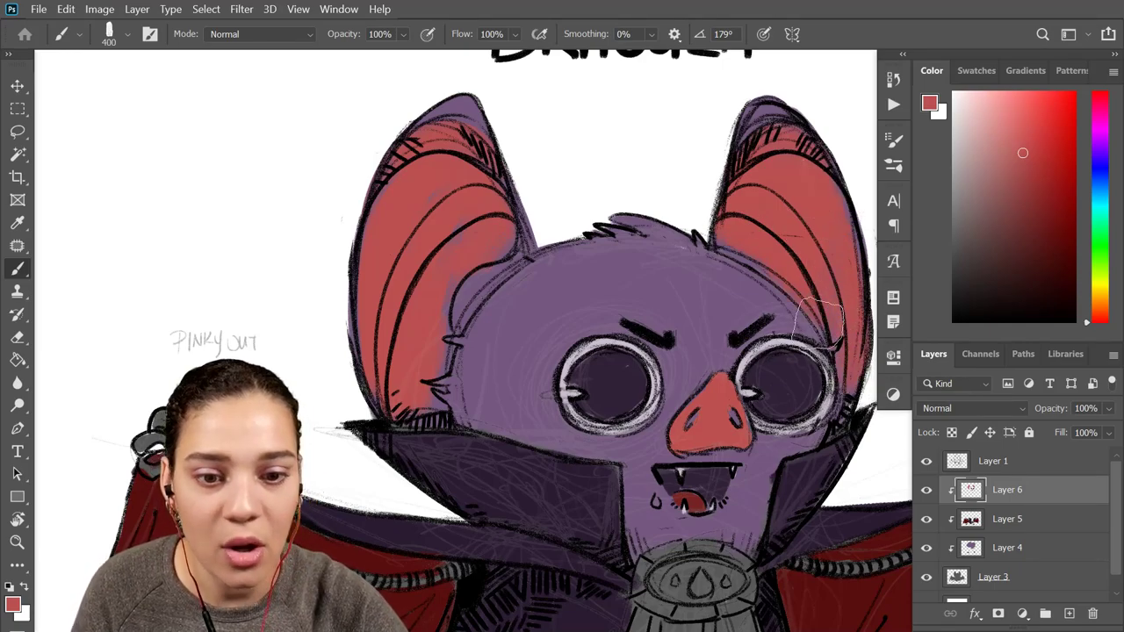
drag(836, 342, 746, 356)
Sample the coat's dark purple and paint the striped arm band across the bat's left-hand wing at brush size 90
drag(630, 430, 670, 309)
scroll(669, 309, up, 5)
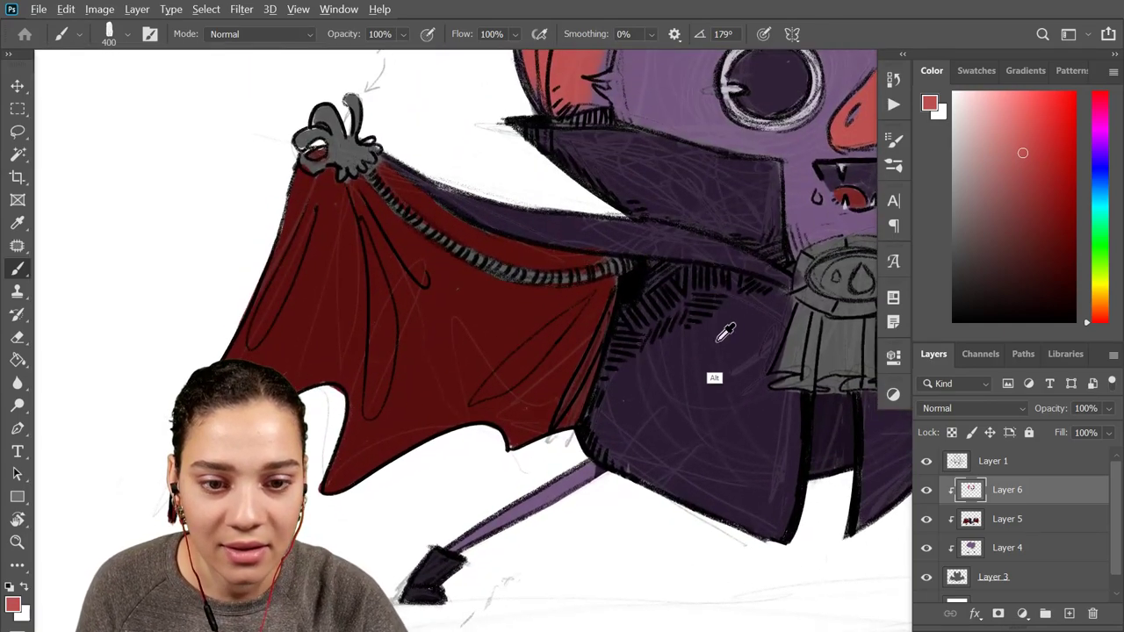
alt+click(757, 325)
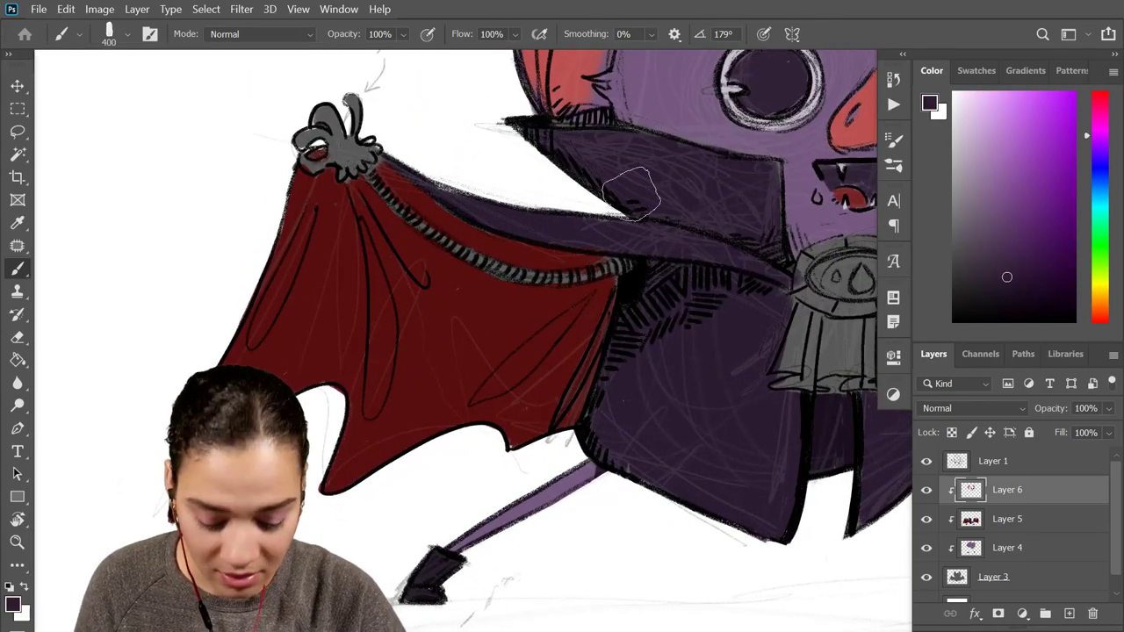
key(bracketleft)
key(bracketleft)
key(bracketleft)
key(bracketleft)
key(bracketleft)
key(bracketleft)
key(bracketleft)
key(bracketleft)
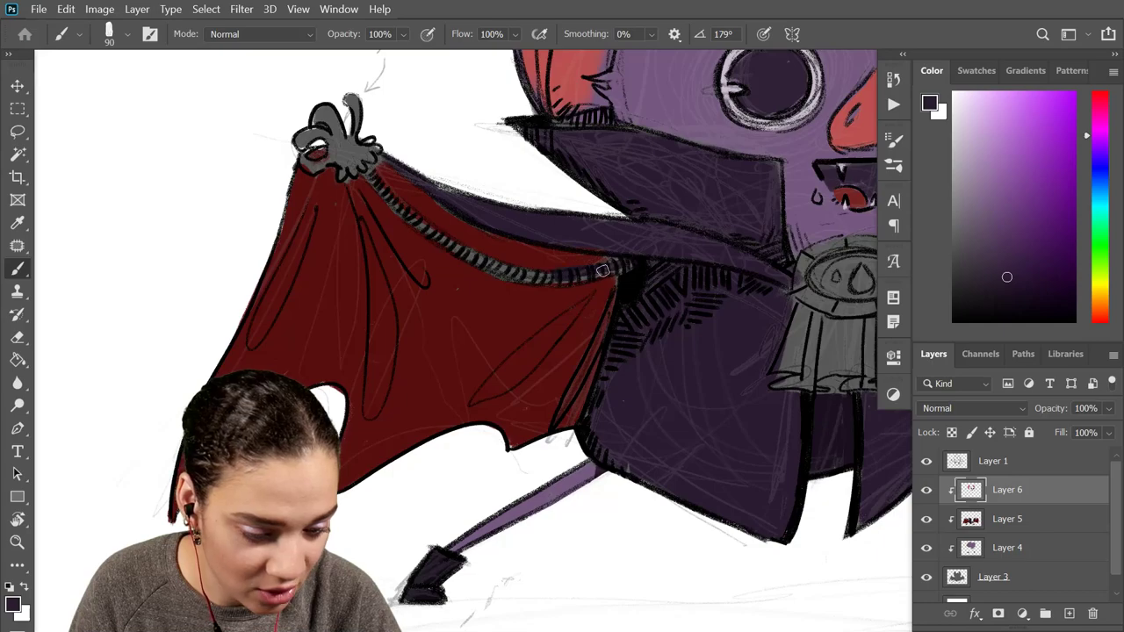
key(r)
drag(585, 356, 676, 312)
key(b)
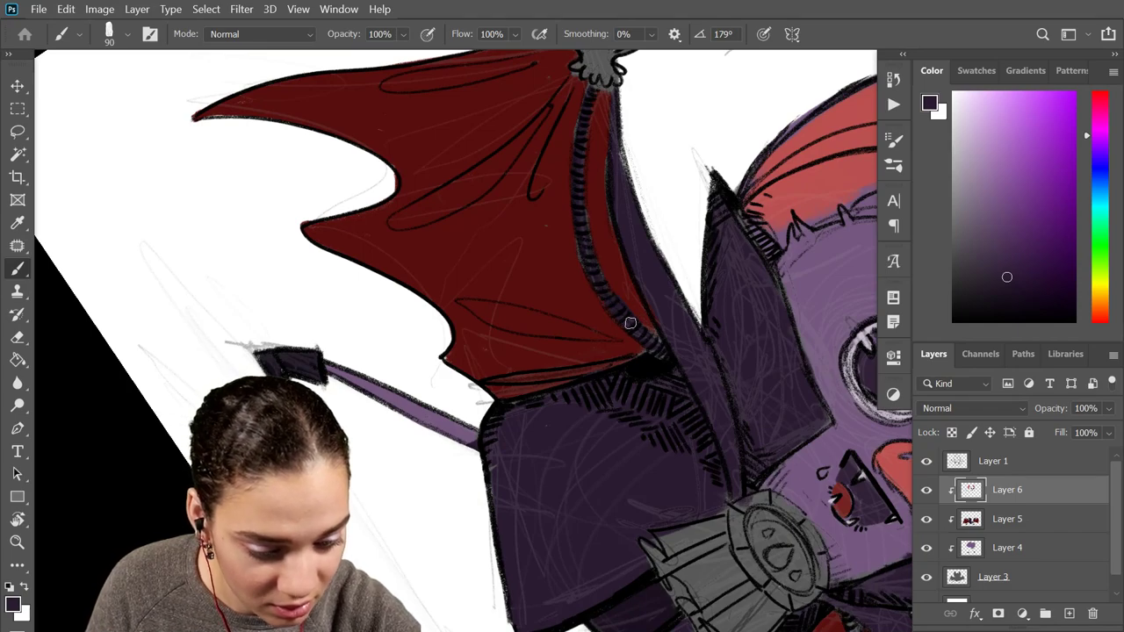
mouse_move(777, 357)
mouse_down()
mouse_move(571, 201)
mouse_move(458, 139)
mouse_up()
drag(824, 472, 715, 226)
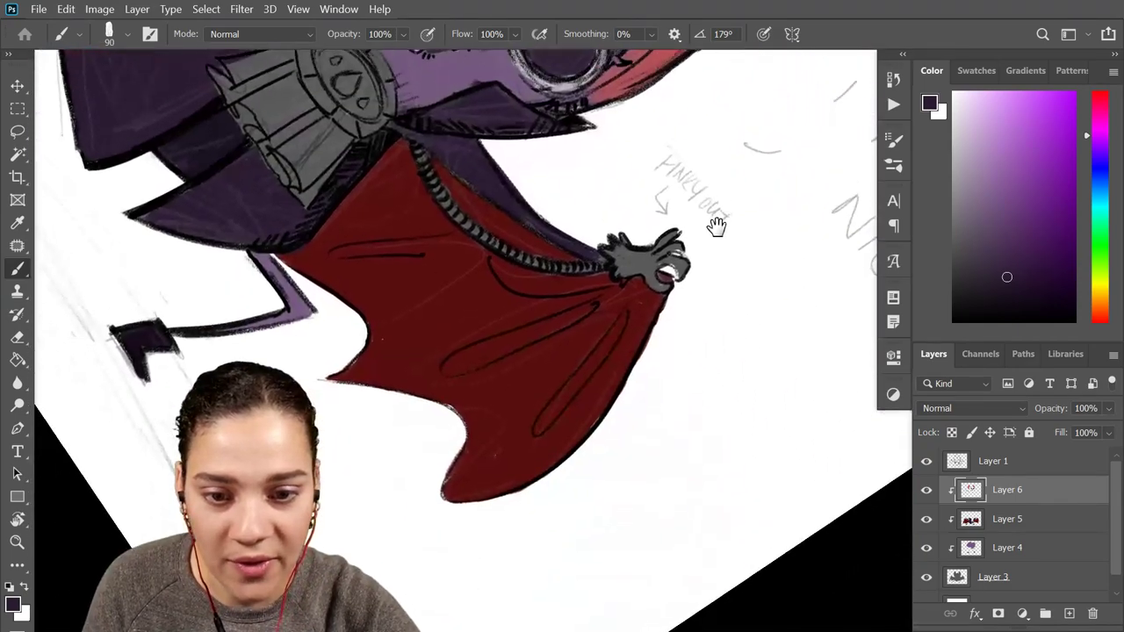
key(t)
click(718, 303)
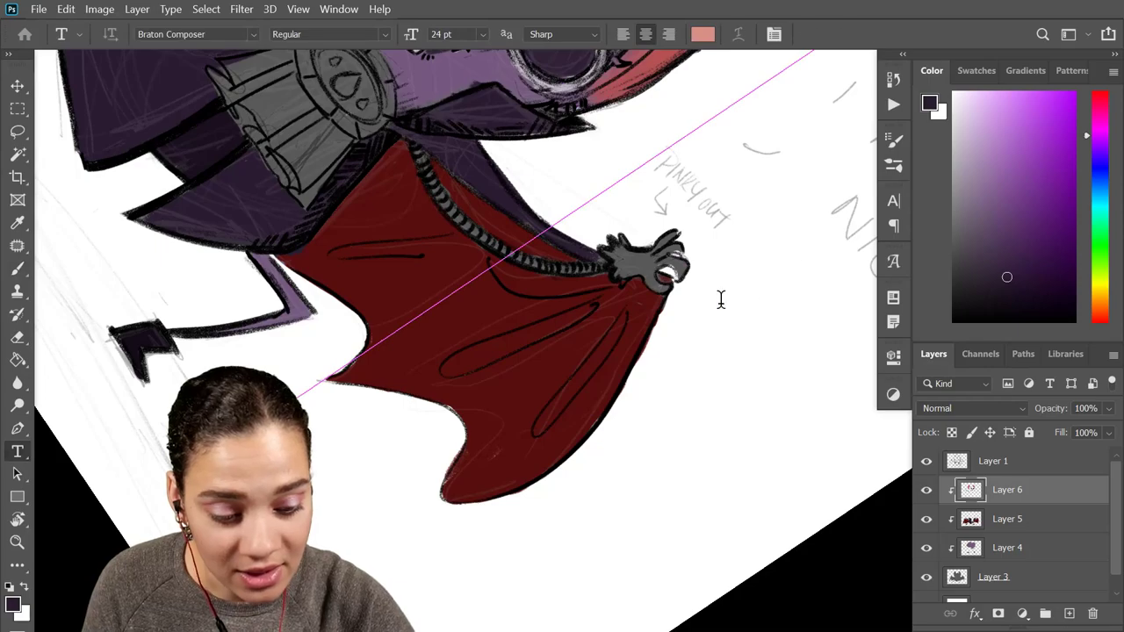
click(1004, 497)
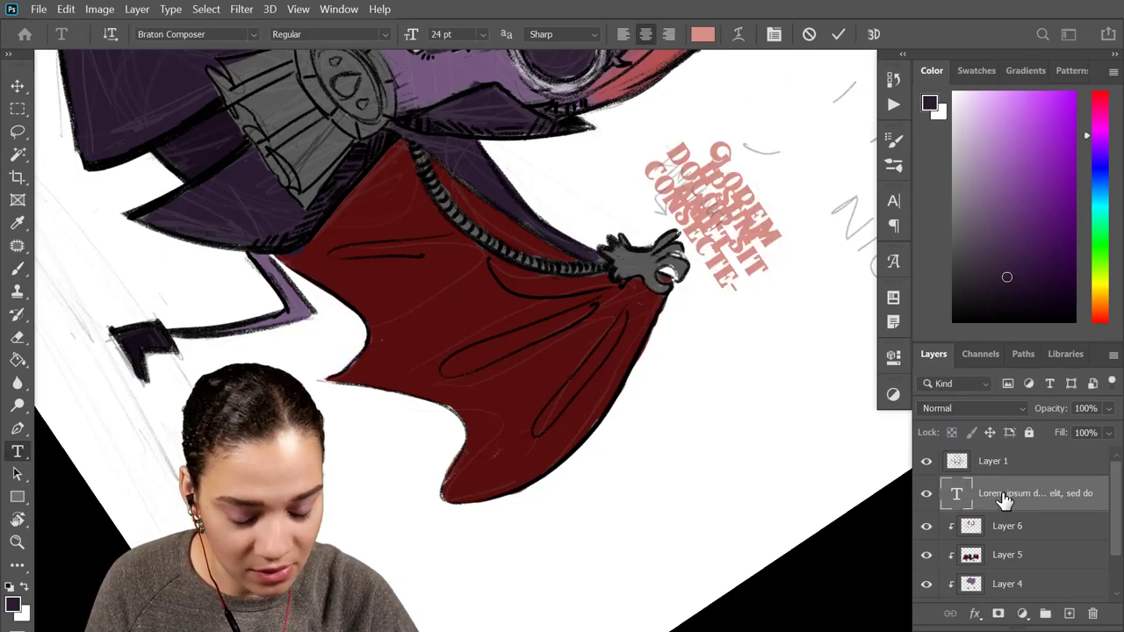
key(Escape)
key(Delete)
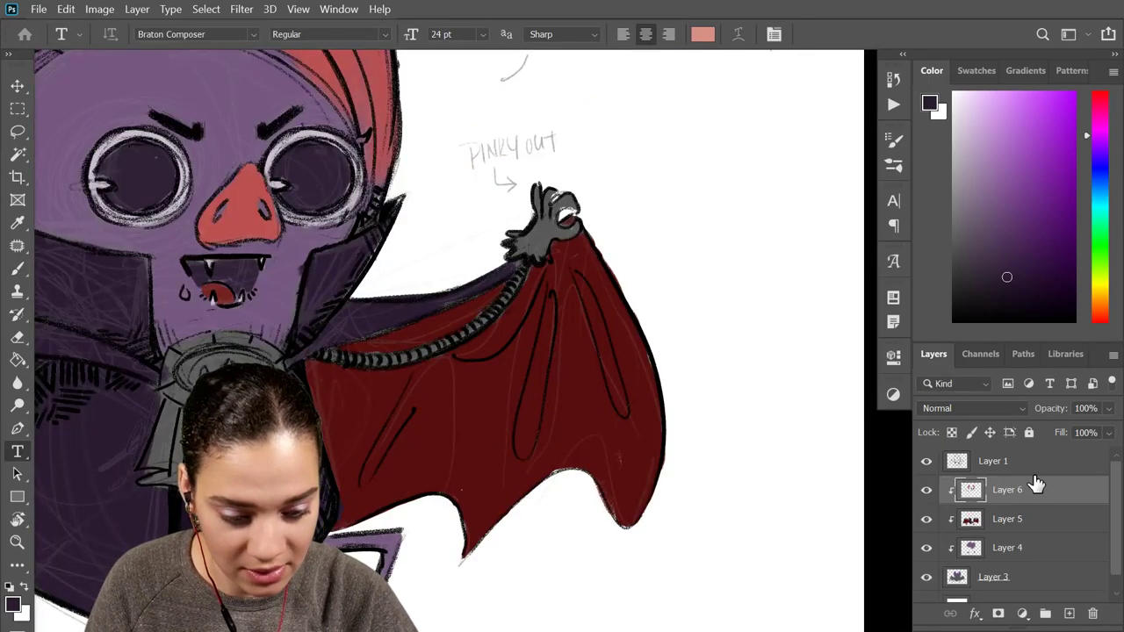
Paint the striped arm band across the right-hand wing in the same dark purple, up to the hand
key(r)
drag(613, 349, 585, 330)
key(b)
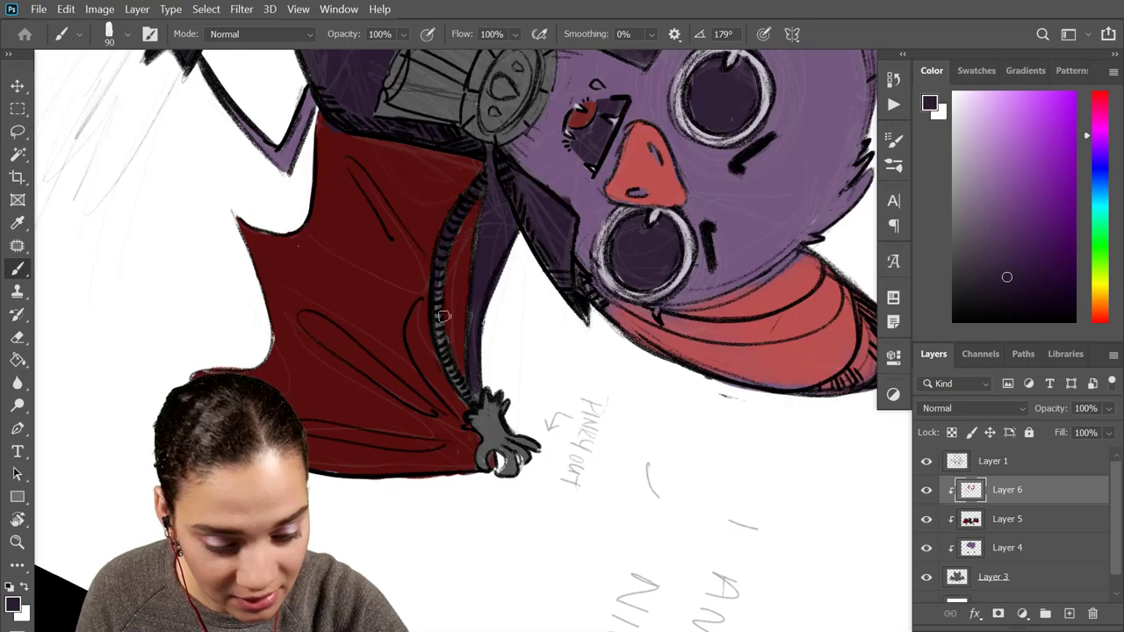
drag(437, 290, 475, 410)
mouse_move(721, 136)
mouse_down()
mouse_move(650, 354)
mouse_move(651, 340)
mouse_up()
key(r)
mouse_move(723, 146)
mouse_down()
mouse_move(737, 289)
mouse_move(664, 183)
mouse_move(595, 116)
mouse_move(539, 114)
mouse_up()
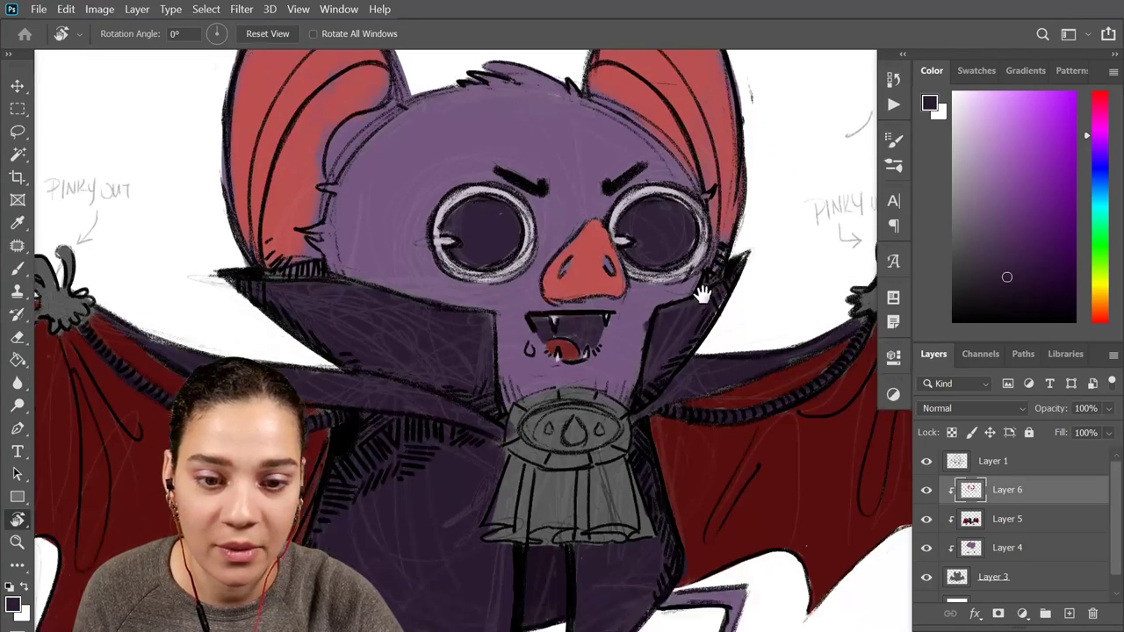
Sample the pale lilac of the eye rings and paint the right-hand wing's hand, cleaning up stray paint
scroll(728, 401, down, 5)
scroll(713, 412, up, 4)
drag(715, 412, 710, 310)
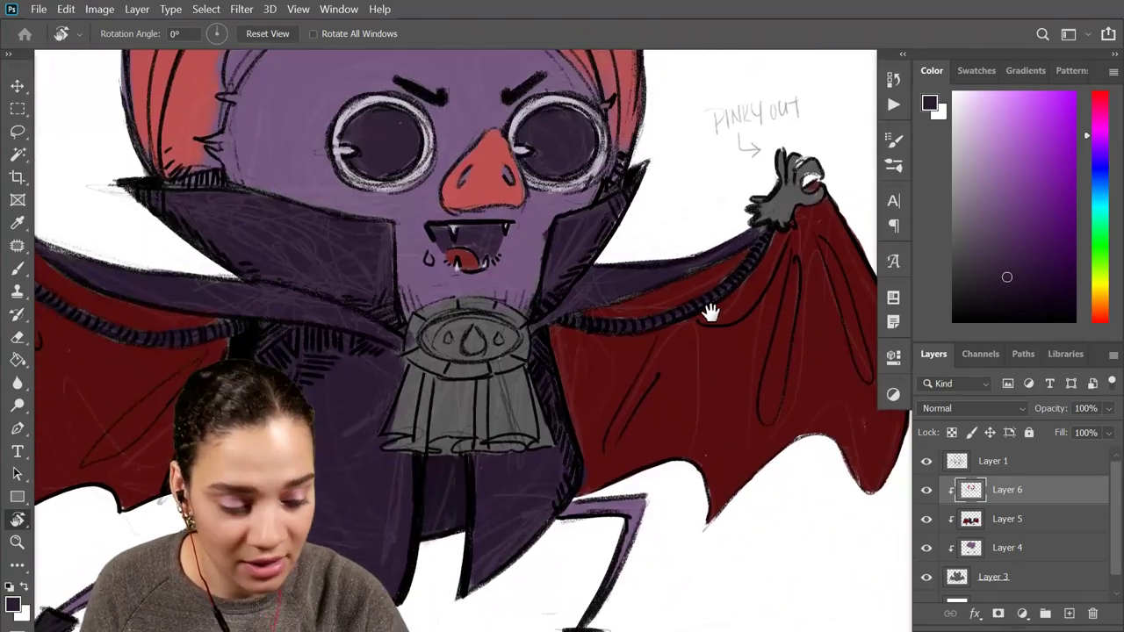
key(b)
alt+click(564, 90)
mouse_move(788, 177)
mouse_down()
mouse_move(820, 196)
mouse_move(813, 186)
mouse_move(799, 198)
mouse_move(780, 148)
mouse_up()
key(ctrl+z)
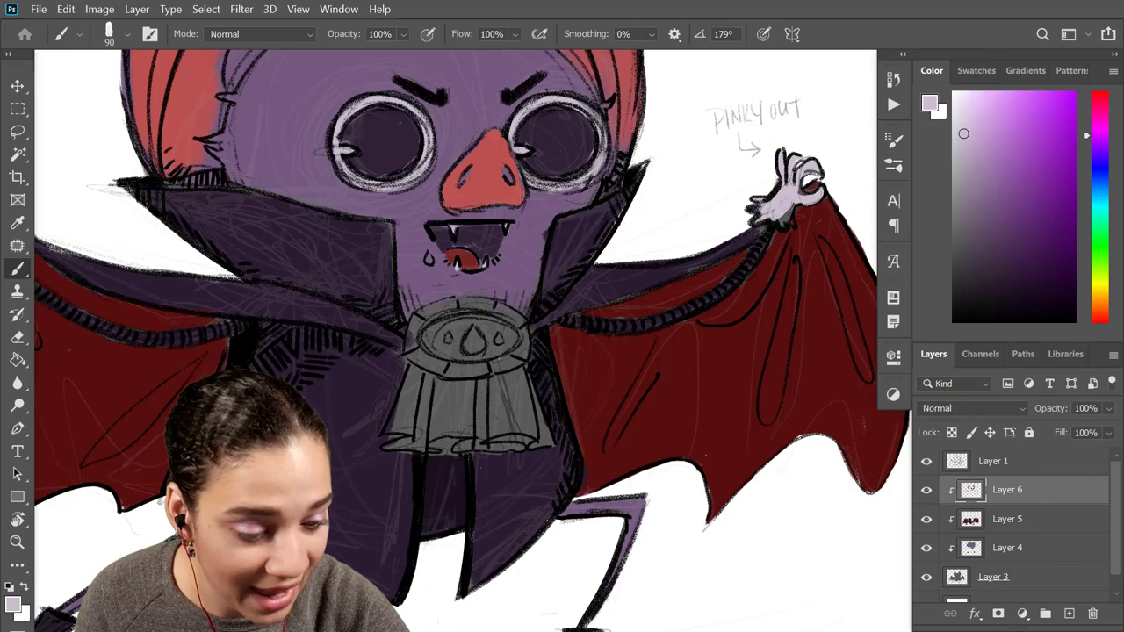
key(e)
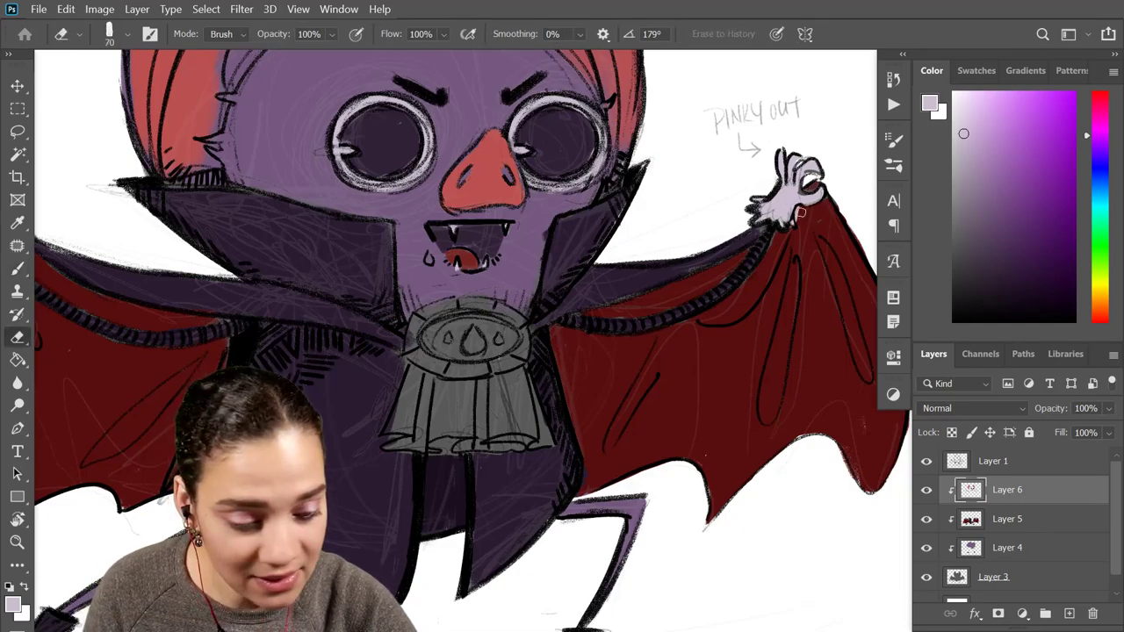
key(b)
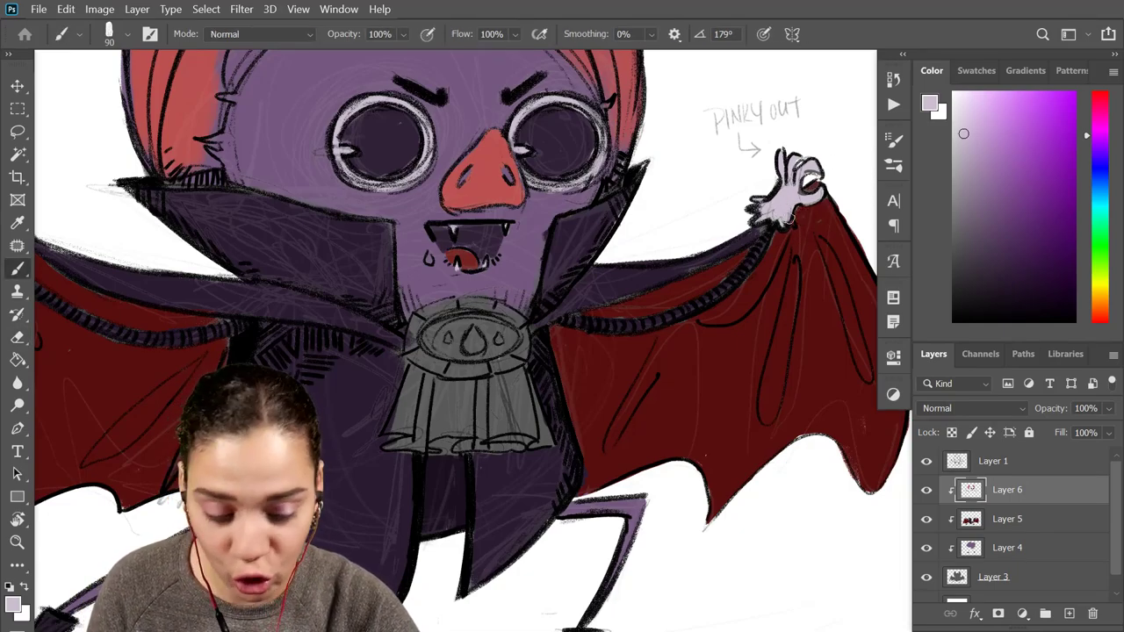
Paint the hand on the left-hand wing pale lilac, including the raised pinky and the curled fingers
drag(446, 327, 778, 318)
mouse_move(270, 161)
mouse_down()
mouse_move(266, 187)
mouse_move(279, 190)
mouse_move(289, 216)
mouse_move(303, 197)
mouse_move(317, 203)
mouse_up()
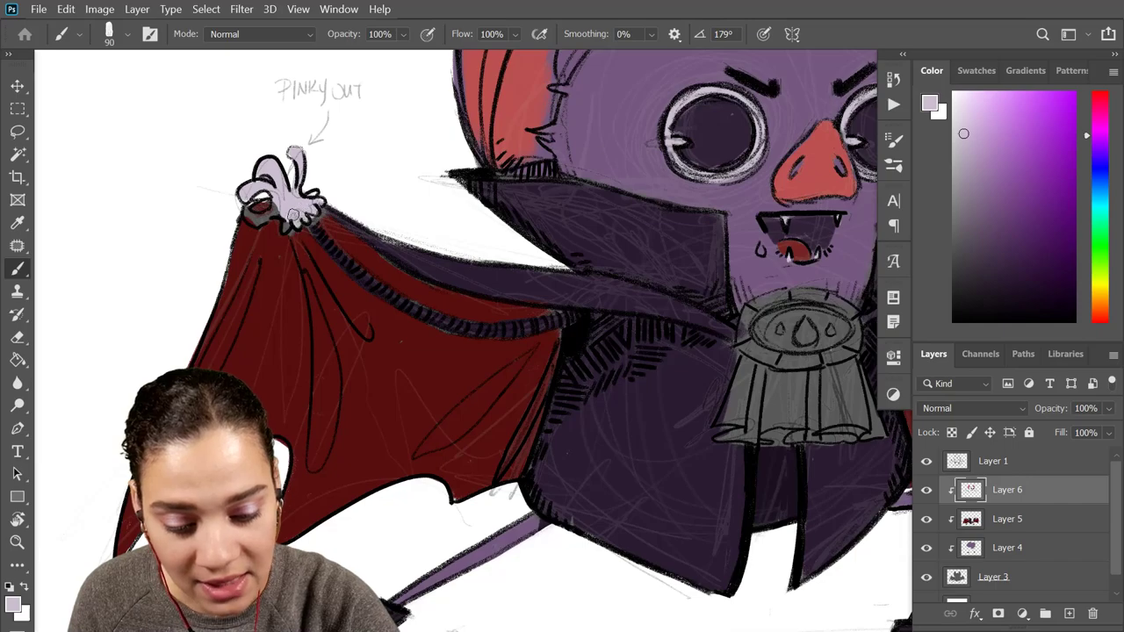
drag(249, 207, 260, 205)
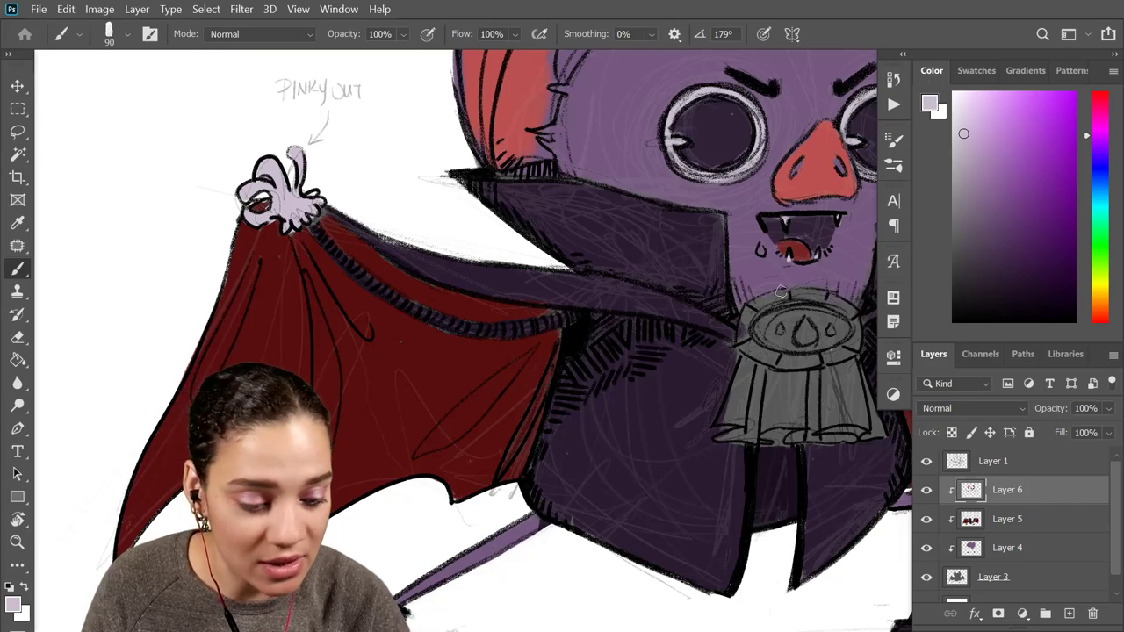
key(ctrl+minus)
key(ctrl+minus)
key(ctrl+minus)
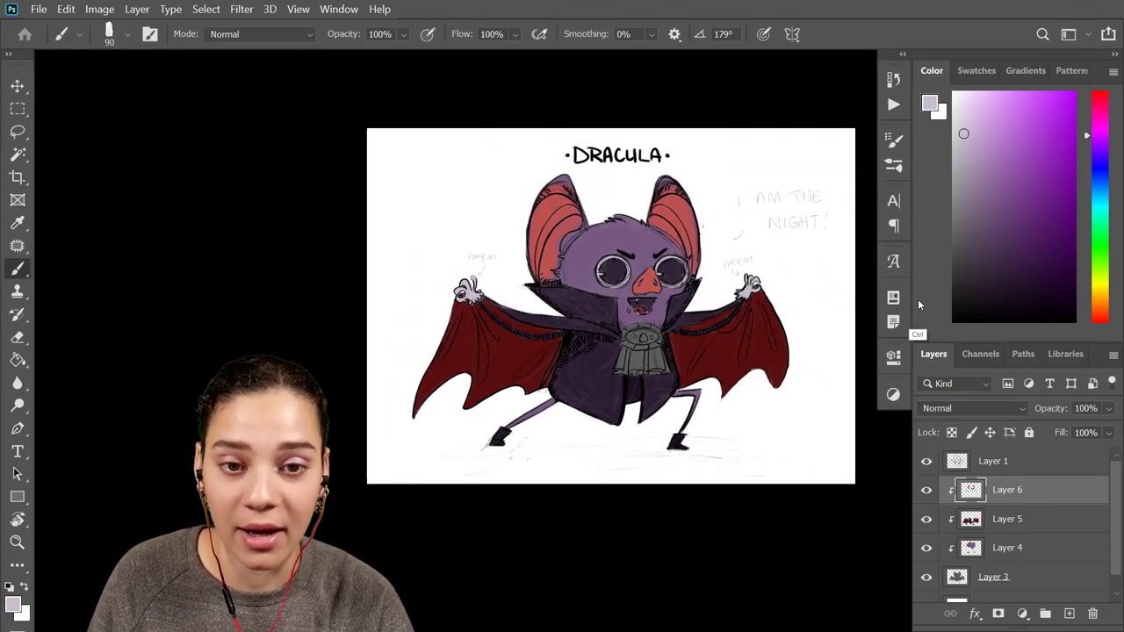
scroll(743, 359, up, 2)
drag(742, 359, 533, 275)
scroll(463, 188, up, 3)
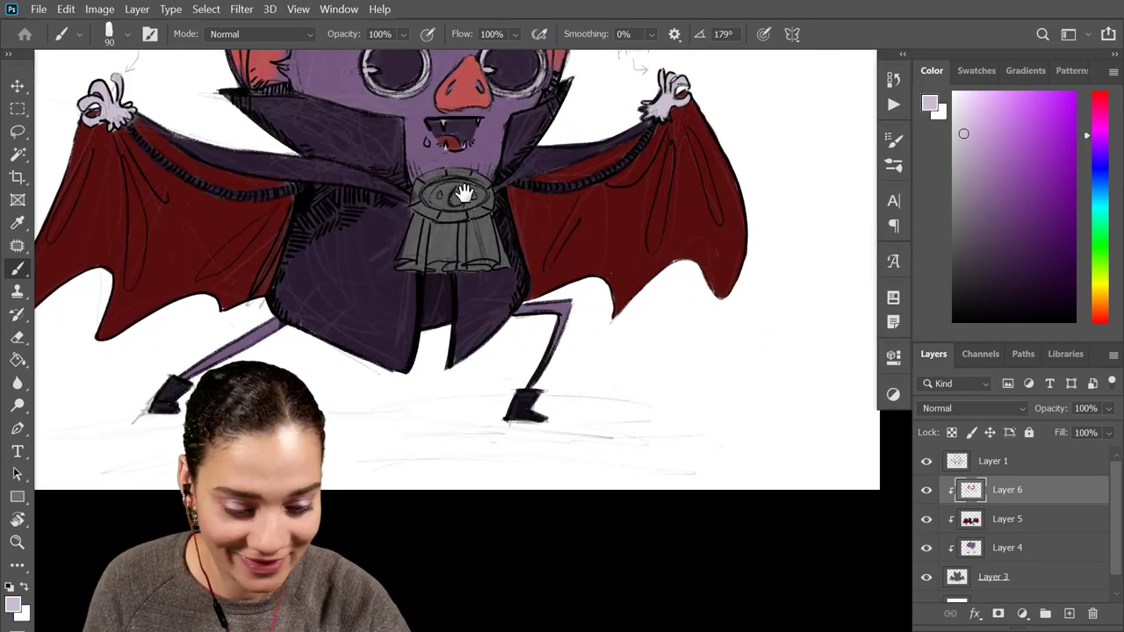
Paint the ruffled jabot and the frame around the oval brooch pale lilac at brush size 175
mouse_move(465, 279)
mouse_down()
mouse_move(460, 312)
mouse_move(488, 290)
mouse_move(502, 318)
mouse_move(527, 277)
mouse_move(551, 304)
mouse_up()
mouse_move(465, 253)
mouse_down()
mouse_move(531, 267)
mouse_move(540, 233)
mouse_move(493, 230)
mouse_move(469, 267)
mouse_move(502, 273)
mouse_move(540, 246)
mouse_up()
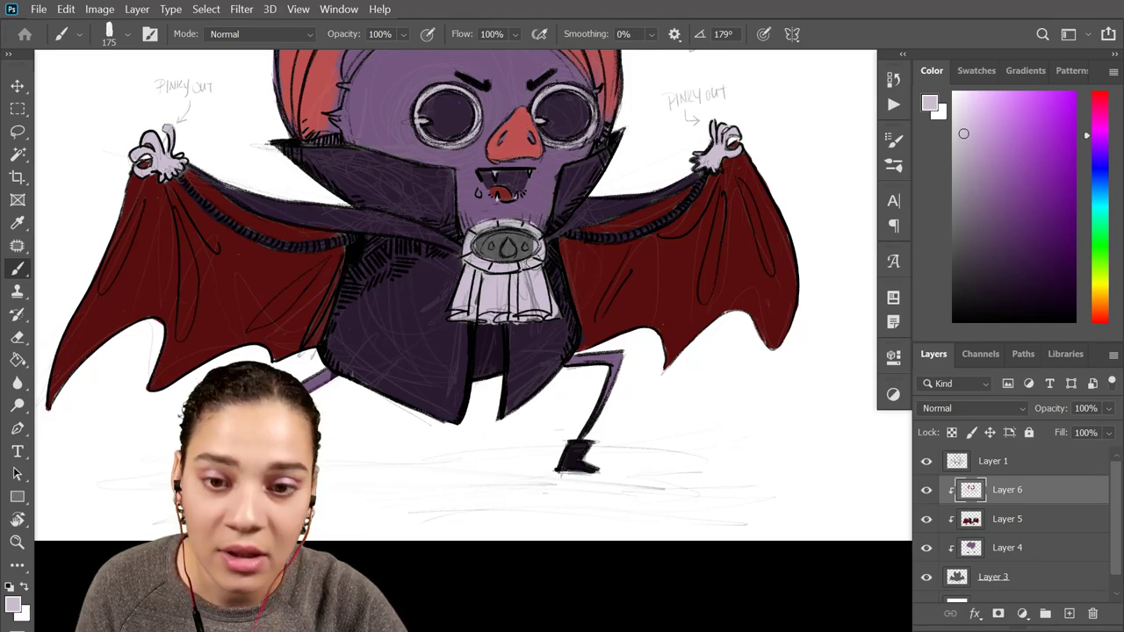
Choose a light golden orange and paint the entire oval brooch above the jabot, covering the dark red test stroke
scroll(563, 337, up, 2)
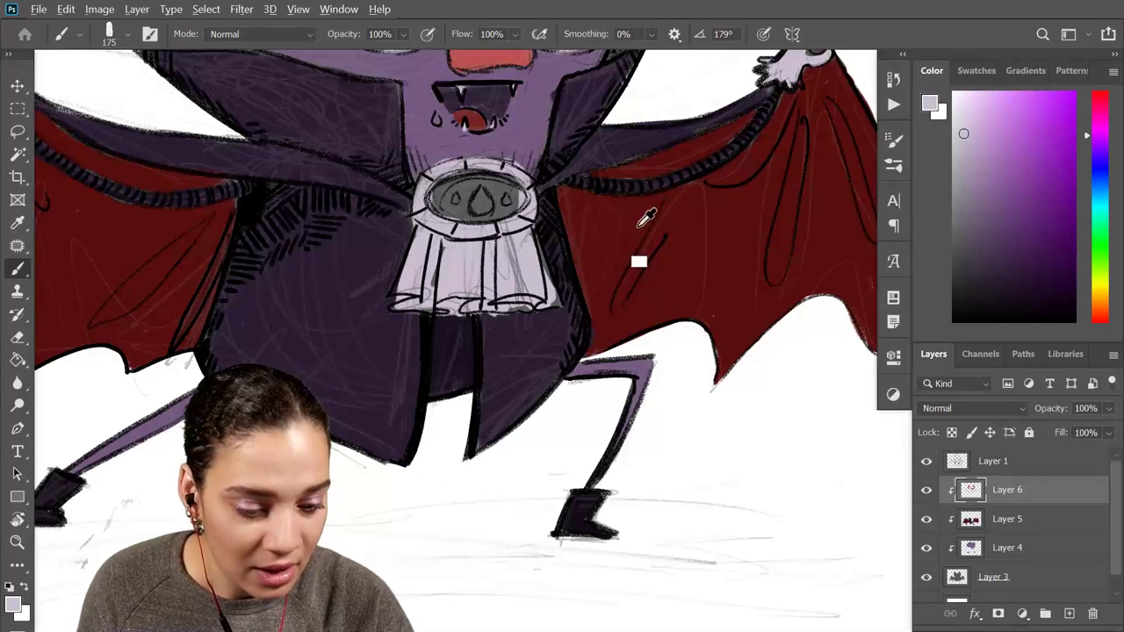
alt+click(620, 262)
drag(489, 200, 483, 192)
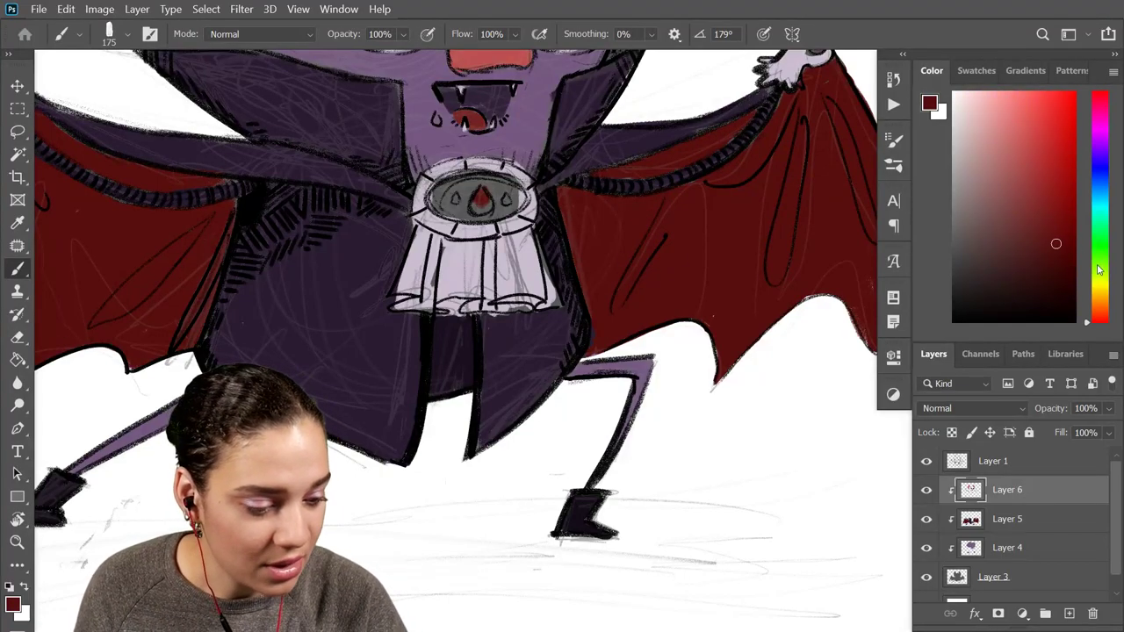
click(1099, 290)
click(1100, 299)
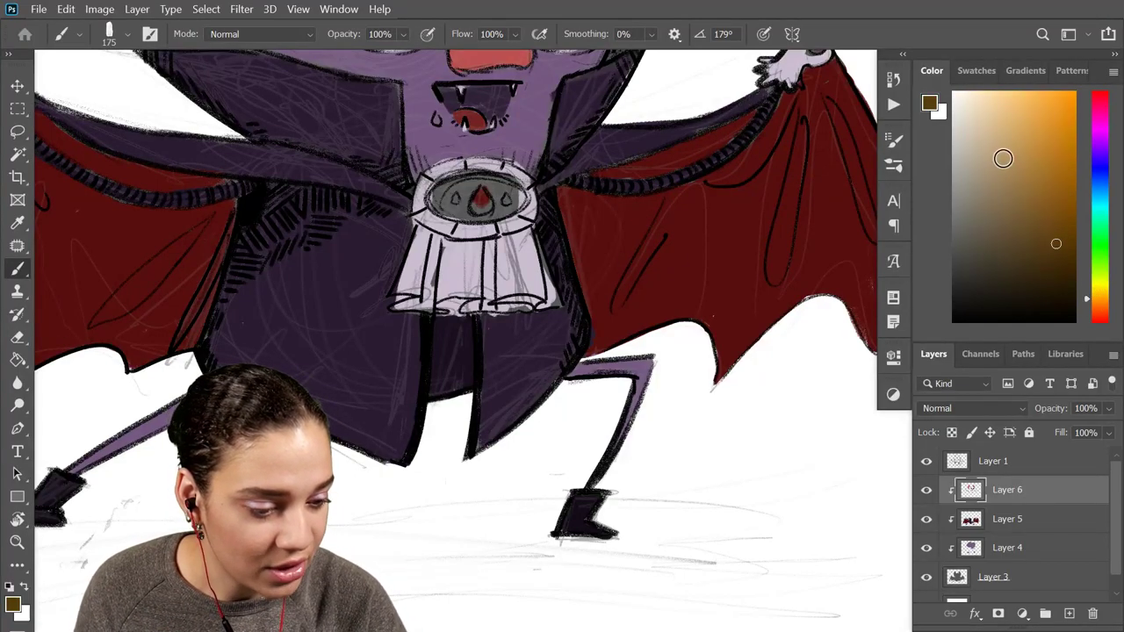
click(1024, 134)
mouse_move(504, 200)
mouse_down()
mouse_move(446, 200)
mouse_move(489, 210)
mouse_move(512, 202)
mouse_up()
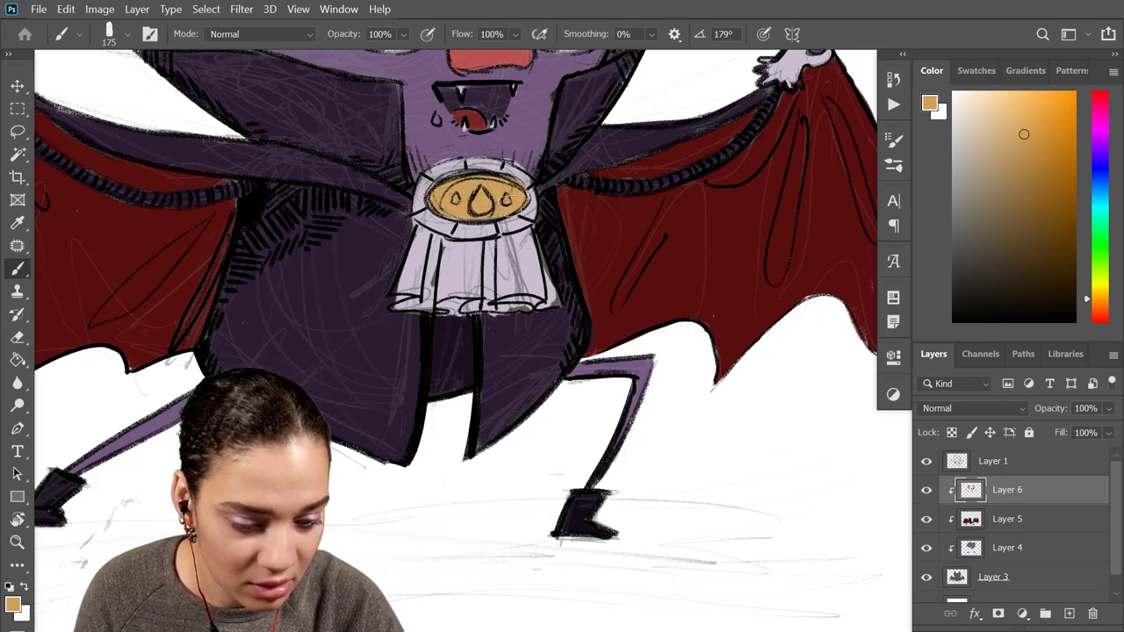
Sample the wing's dark red and paint the blood drops on the gold brooch at brush size 100
mouse_move(628, 196)
mouse_down()
mouse_move(603, 291)
mouse_move(665, 356)
mouse_up()
alt+click(679, 377)
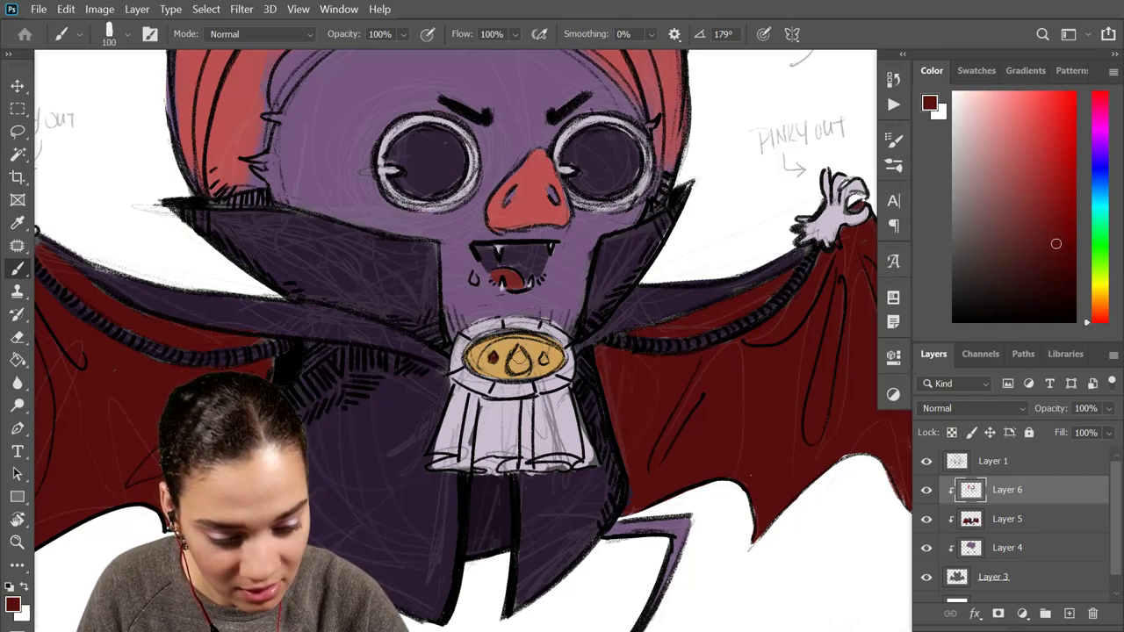
drag(519, 355, 518, 360)
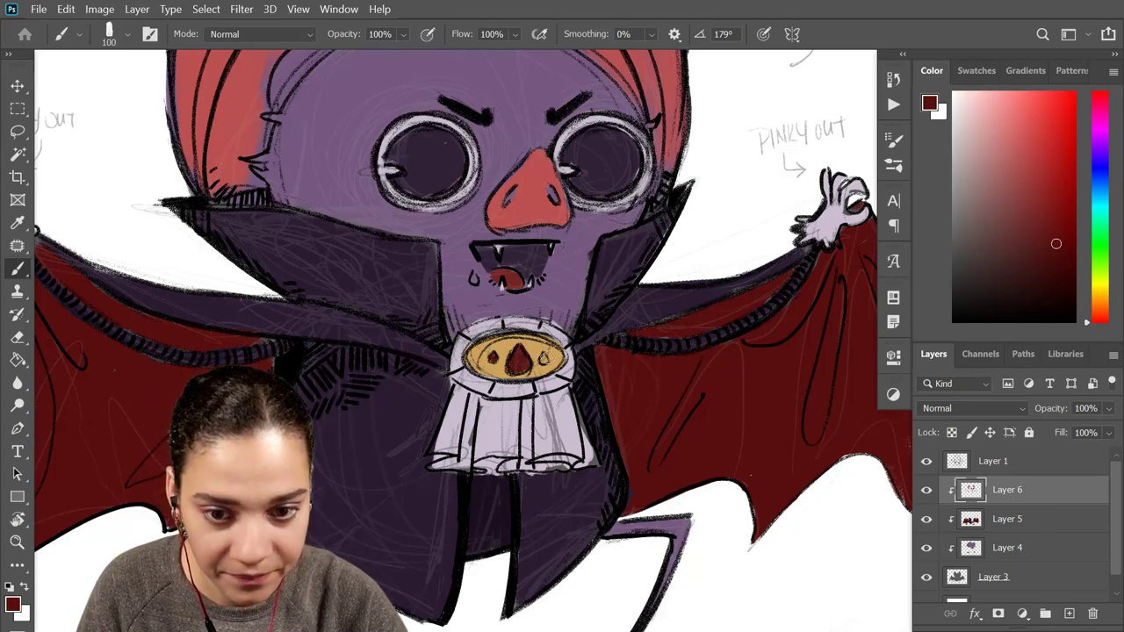
Group Layer 1, Layer 6, Layer 5, Layer 4 and Layer 3 and name the group DRACULA
scroll(574, 351, down, 10)
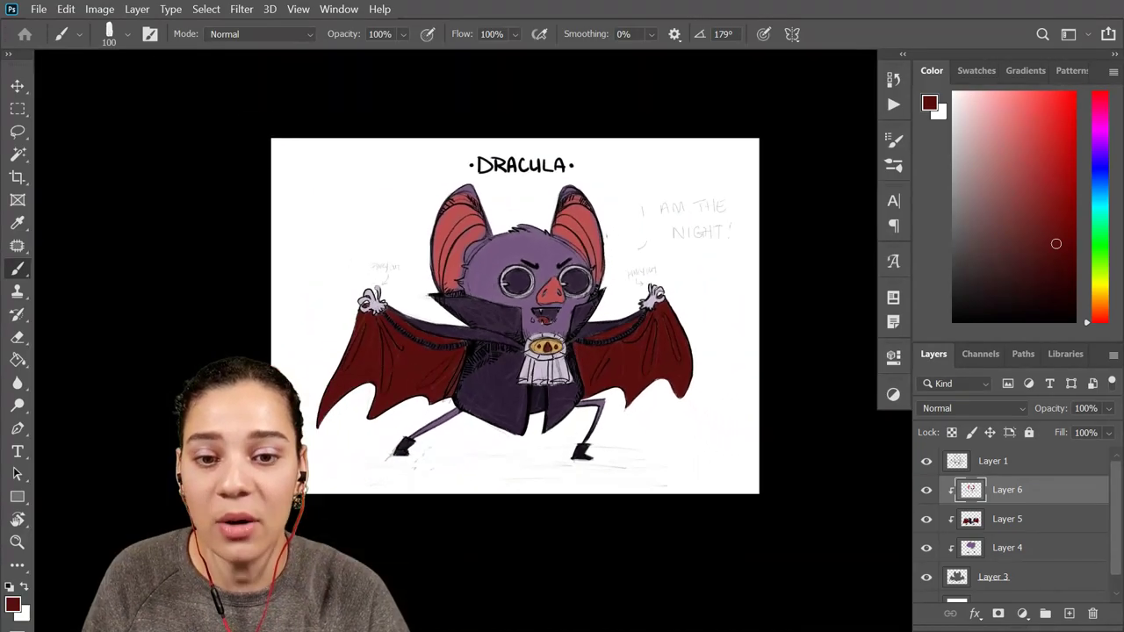
key(ctrl+plus)
mouse_move(564, 372)
mouse_down()
mouse_move(695, 314)
mouse_move(627, 421)
mouse_move(579, 407)
mouse_up()
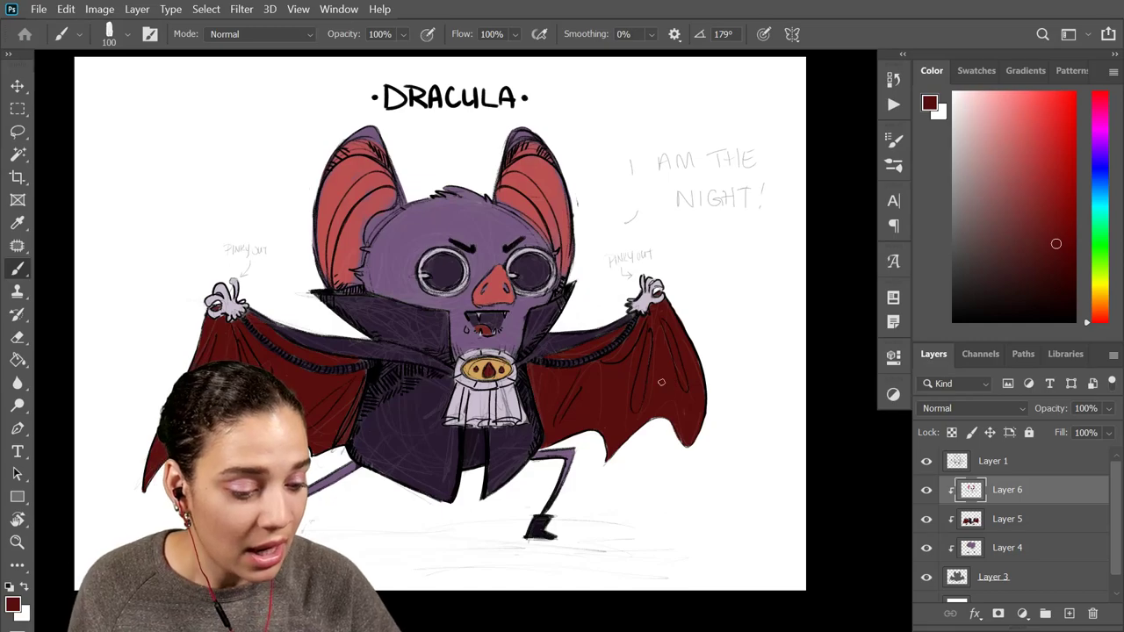
click(1038, 470)
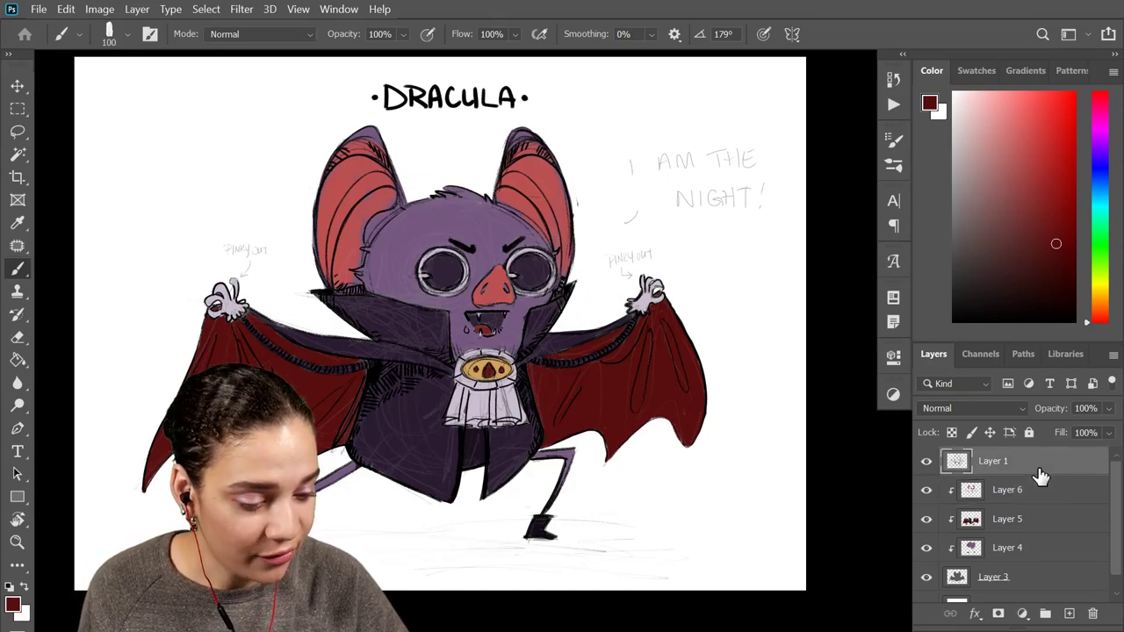
scroll(1038, 474, down, 1)
shift+click(1028, 569)
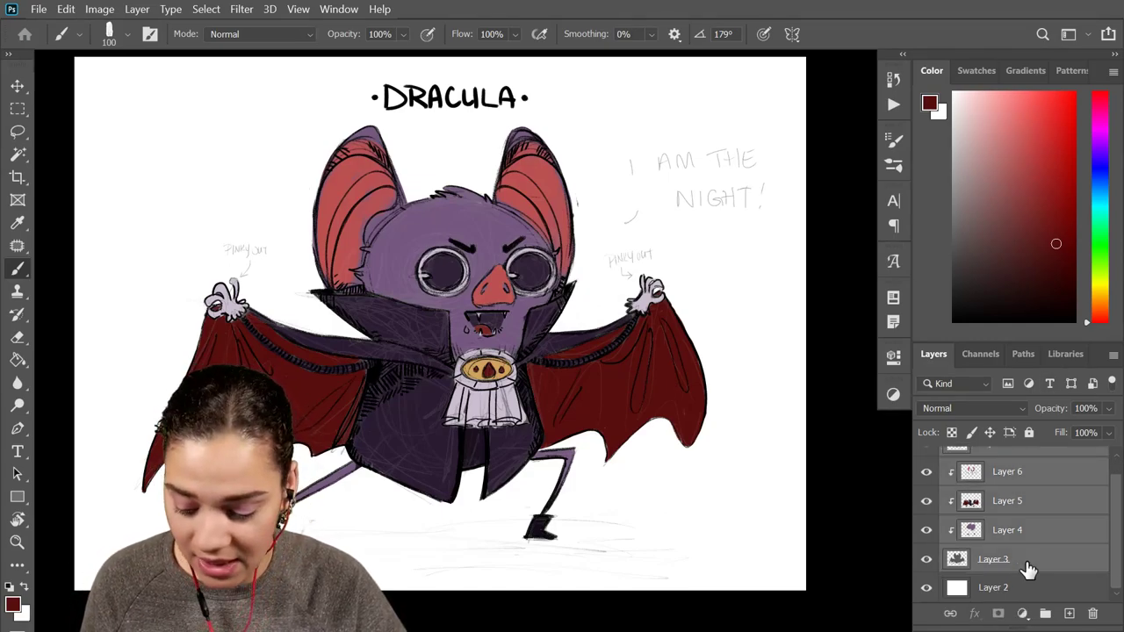
key(ctrl+g)
double_click(991, 457)
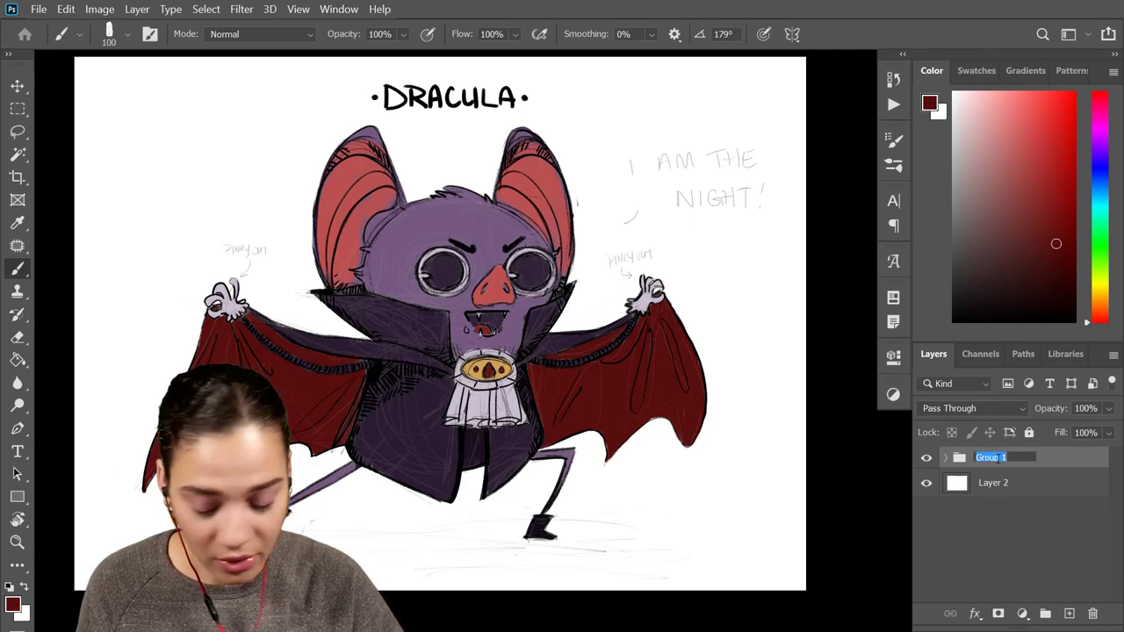
text(DRACULA)
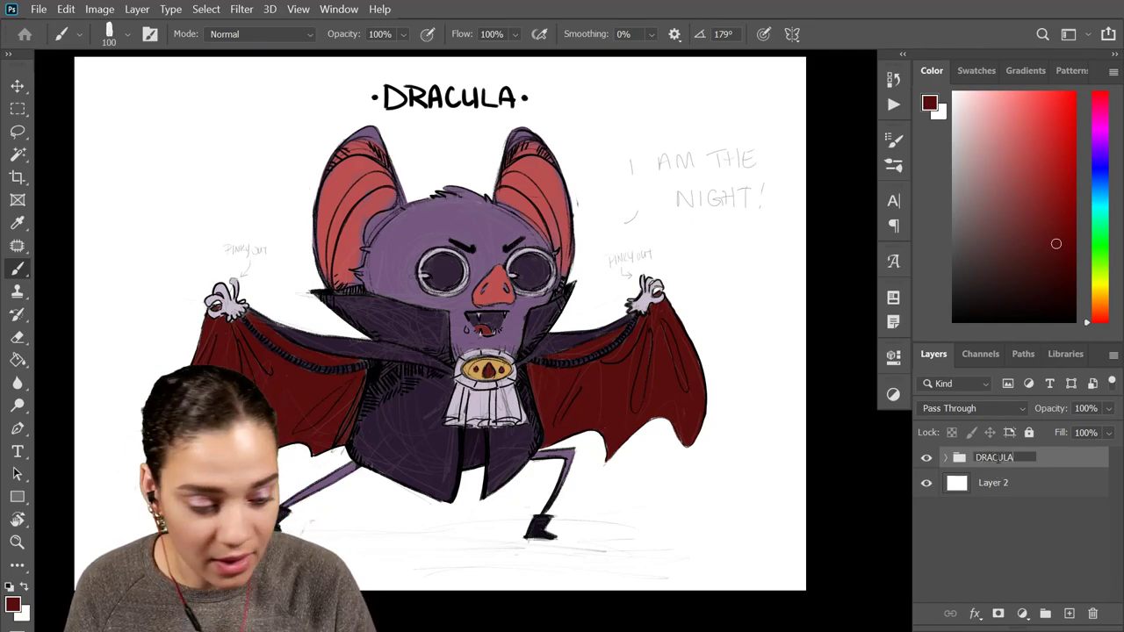
key(Return)
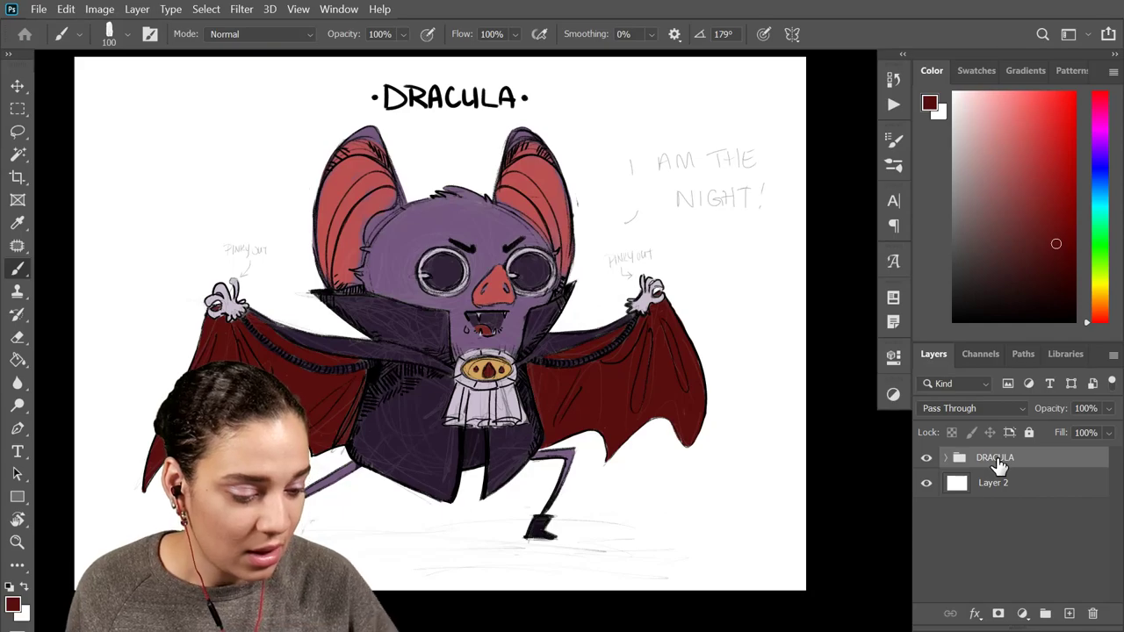
Place the TrueGrit - Photocopy029 texture above Layer 2, rotate it 90° and enlarge it to cover the whole canvas
click(1023, 485)
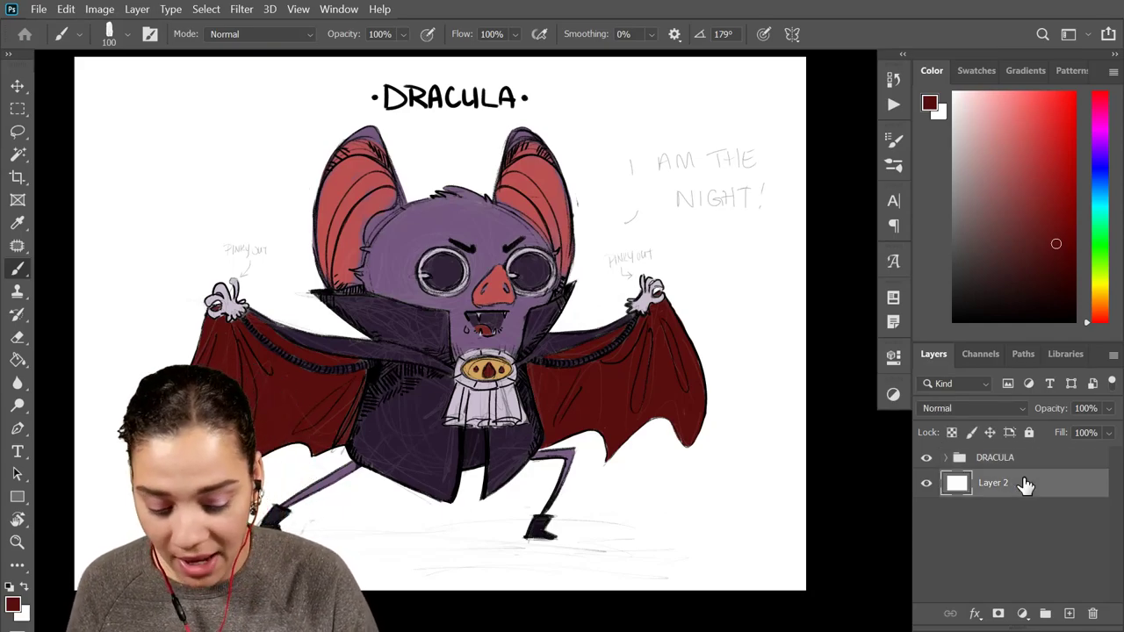
key(ctrl+shift+alt+n)
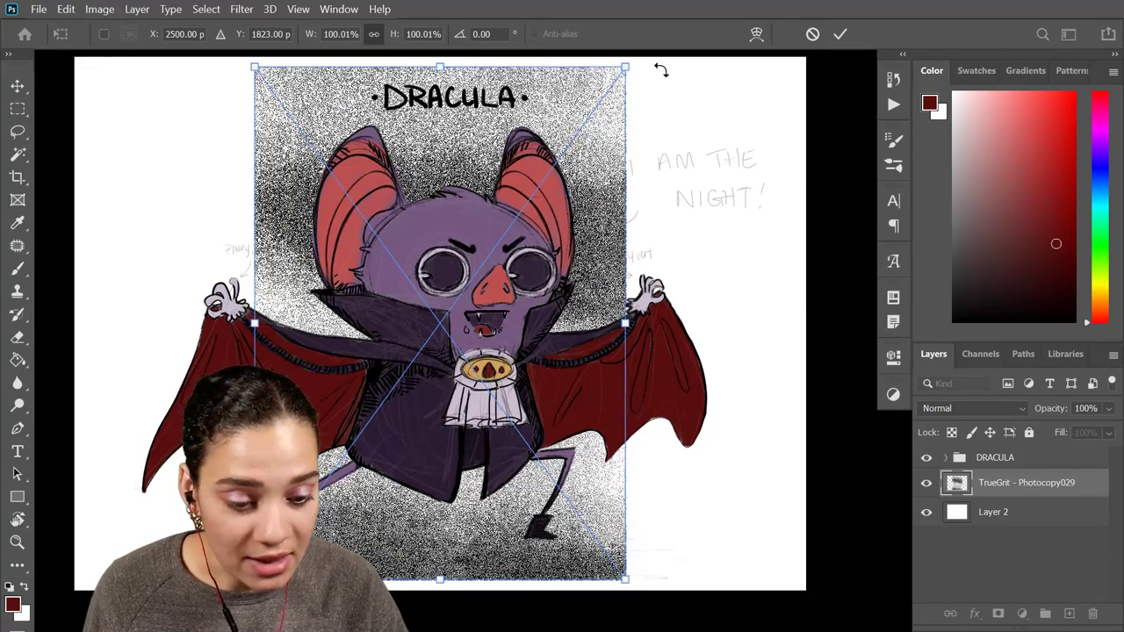
drag(661, 71, 658, 537)
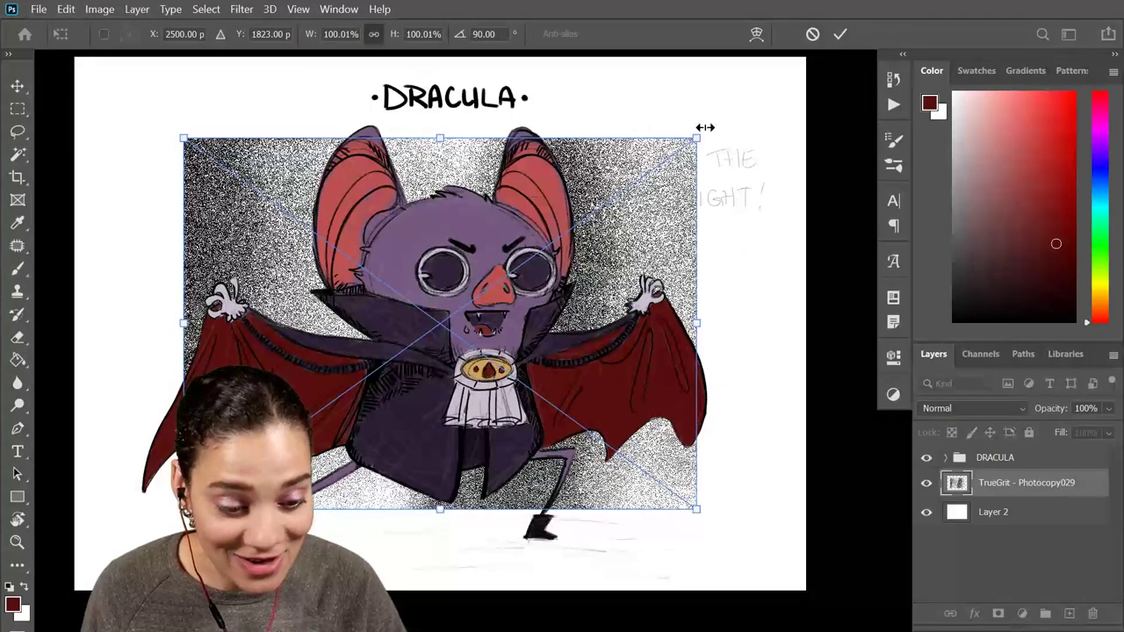
drag(702, 146, 873, 121)
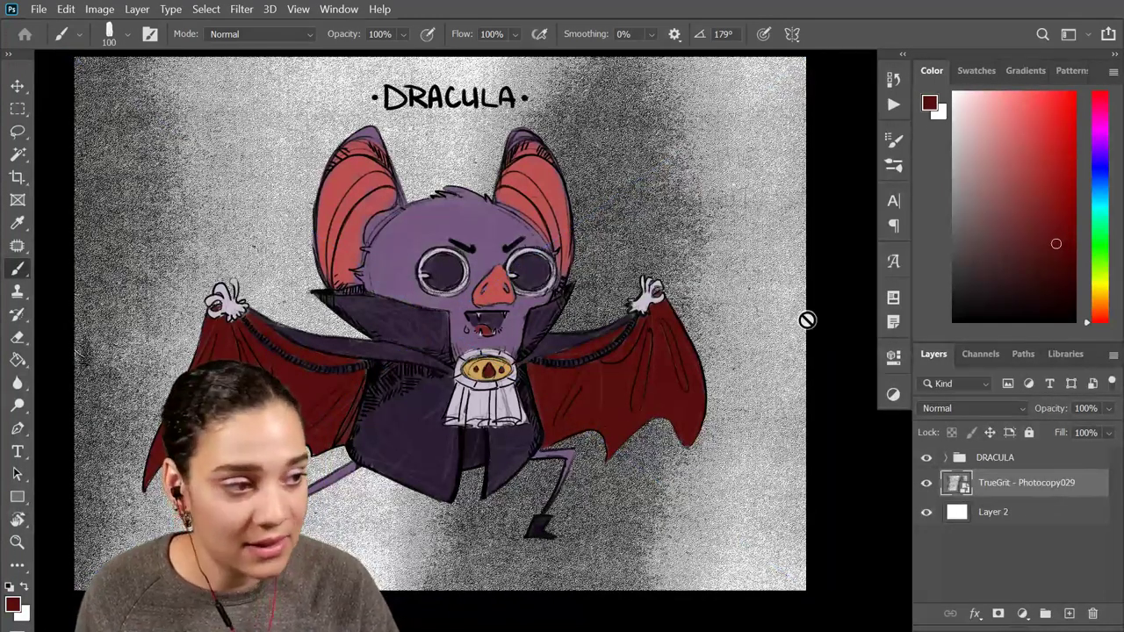
Add a layer above the texture and fill it with a deeper, more saturated orange based on the brooch's gold
key(ctrl+shift+alt+n)
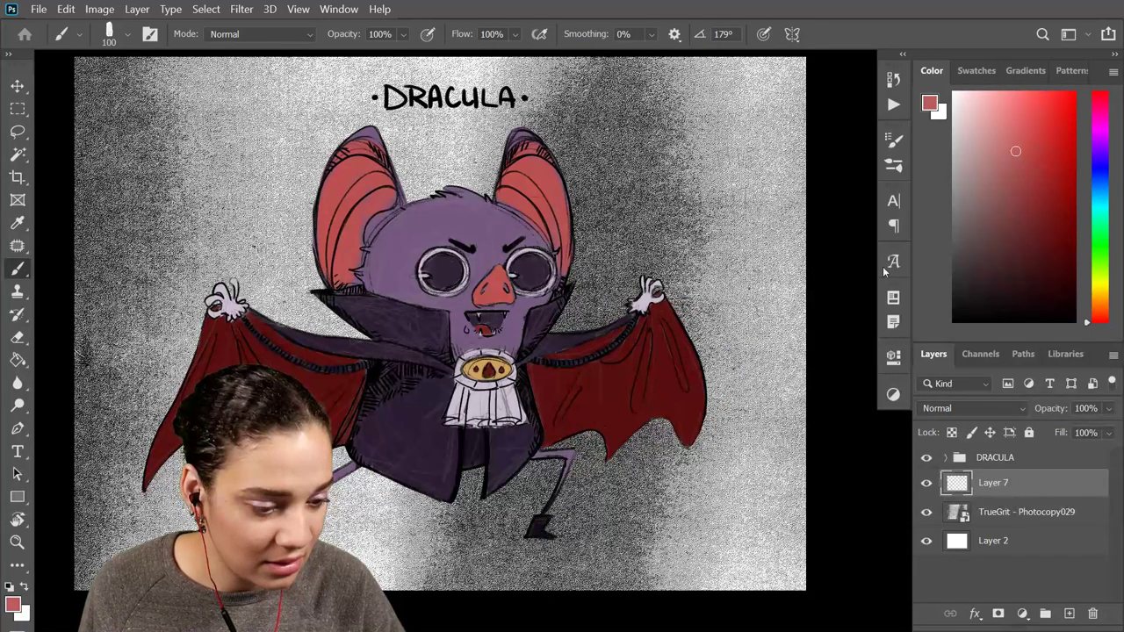
alt+click(498, 230)
click(1003, 153)
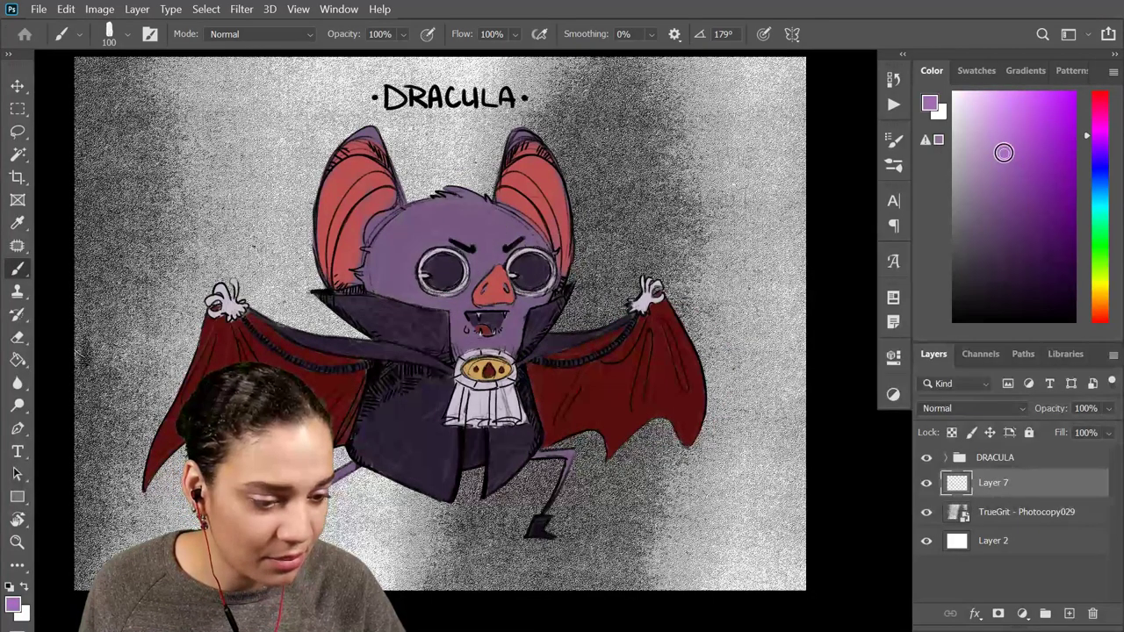
alt+click(494, 364)
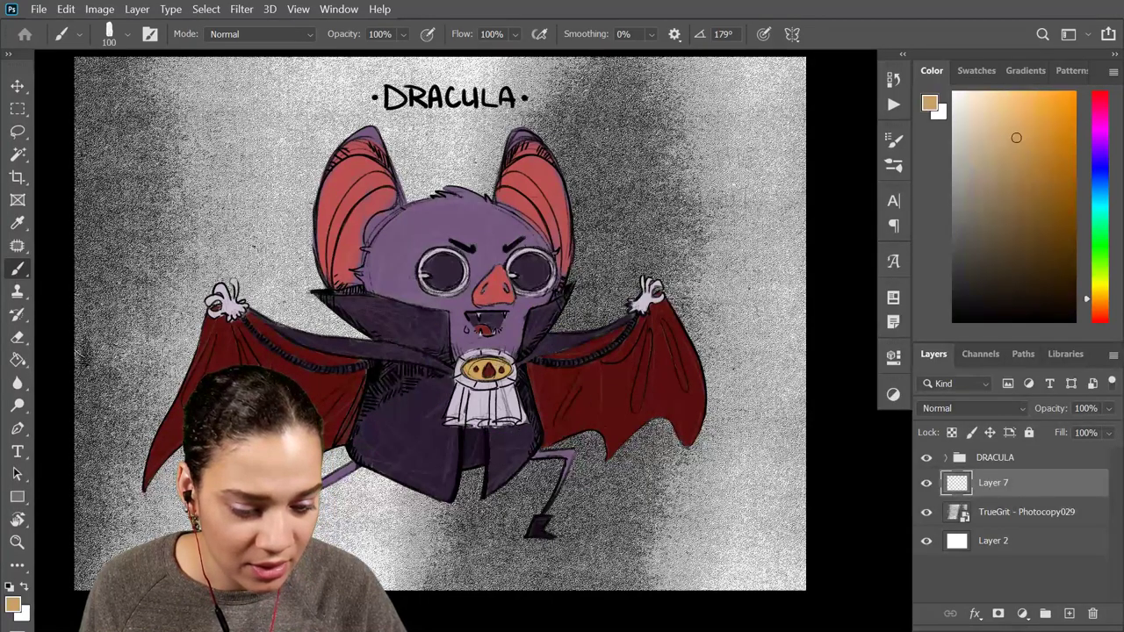
click(1061, 155)
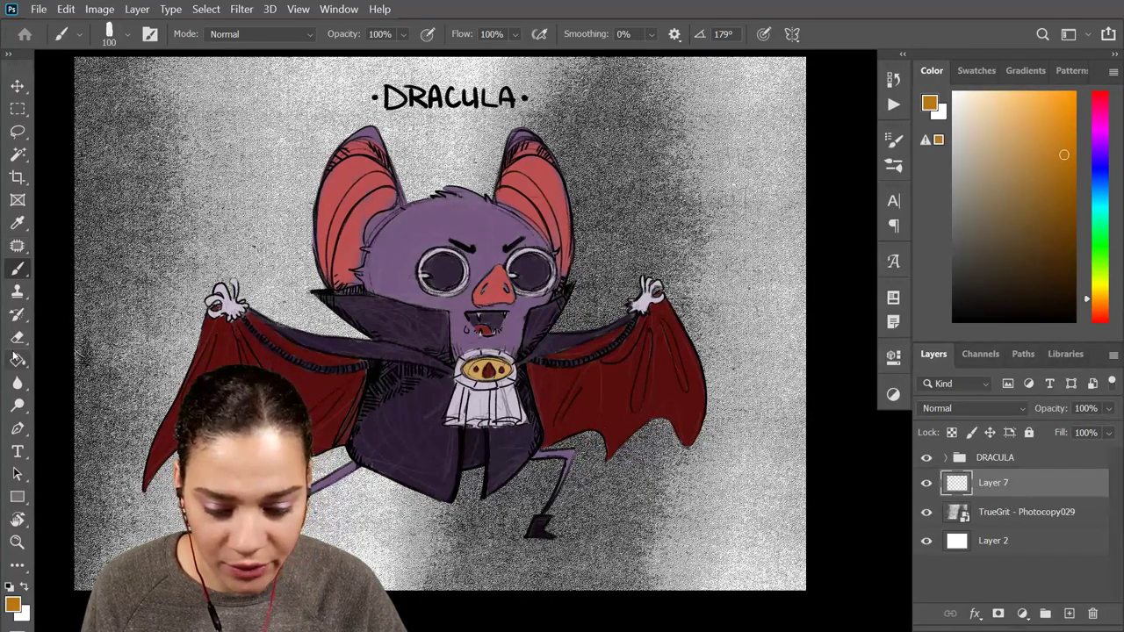
click(17, 360)
click(698, 298)
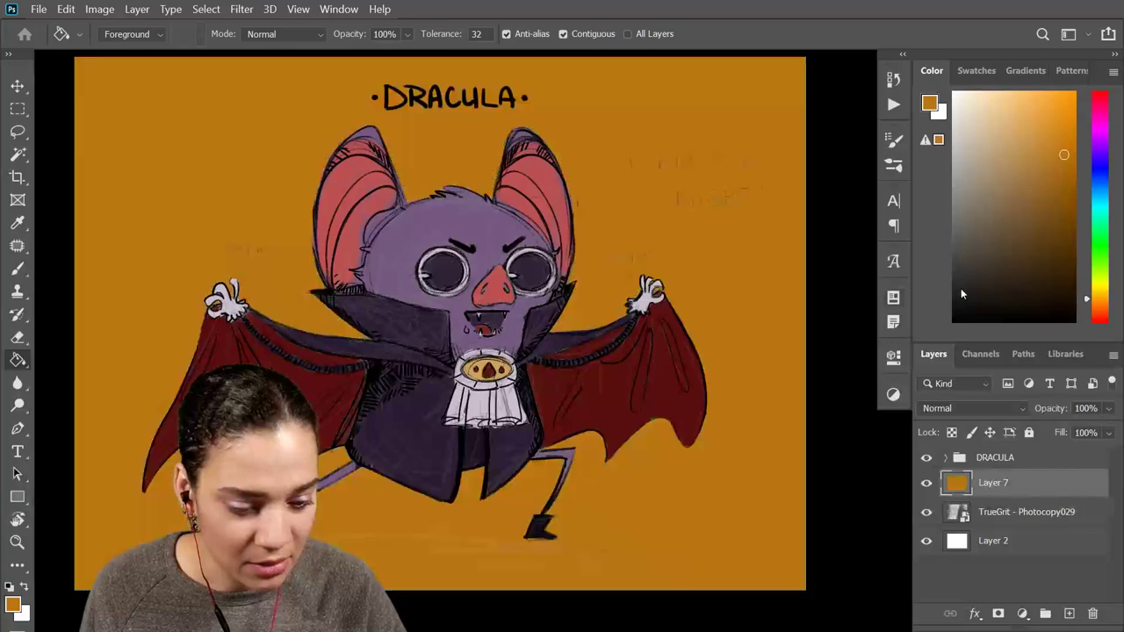
Try Screen and neighbouring blend modes on the orange fill layer and set it to Linear Dodge (Add)
click(952, 409)
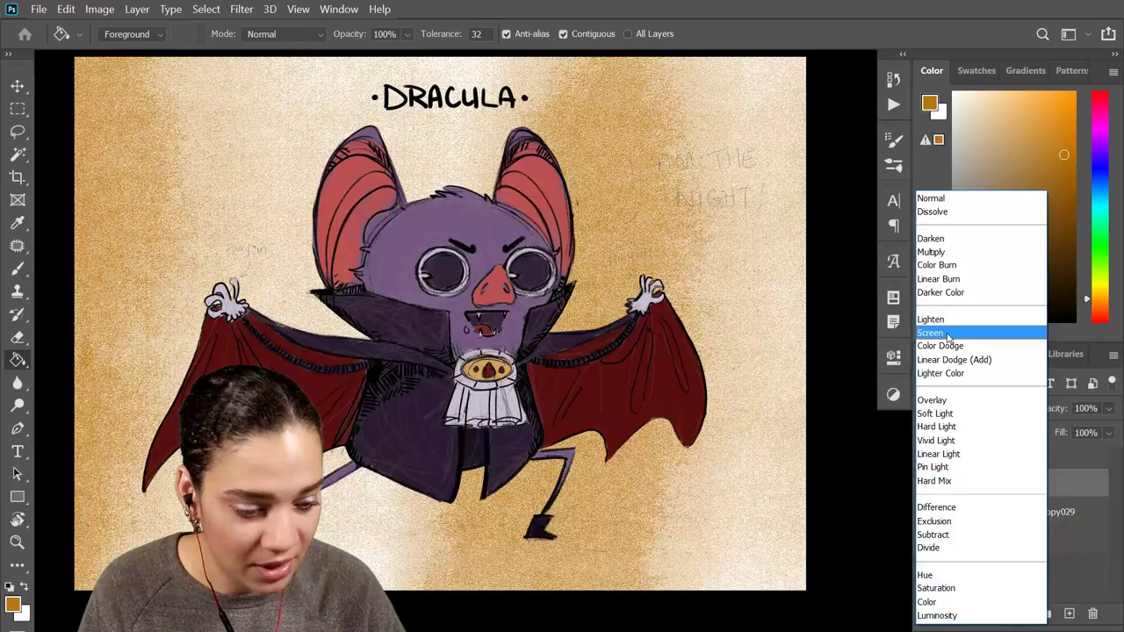
click(947, 335)
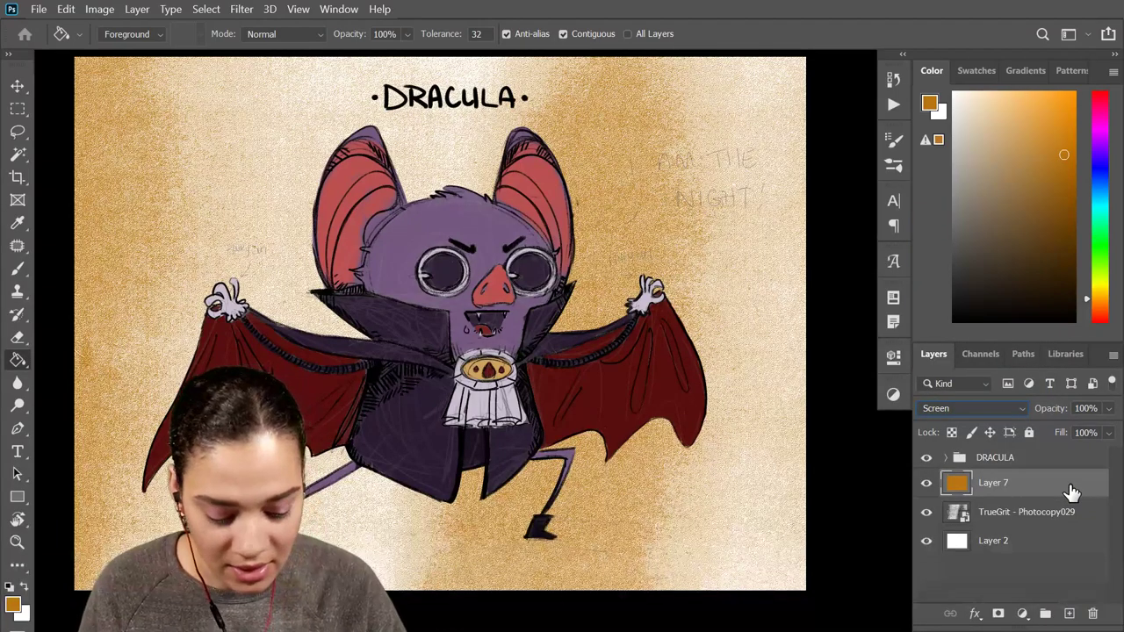
key(Down)
key(Down)
key(Down)
key(Up)
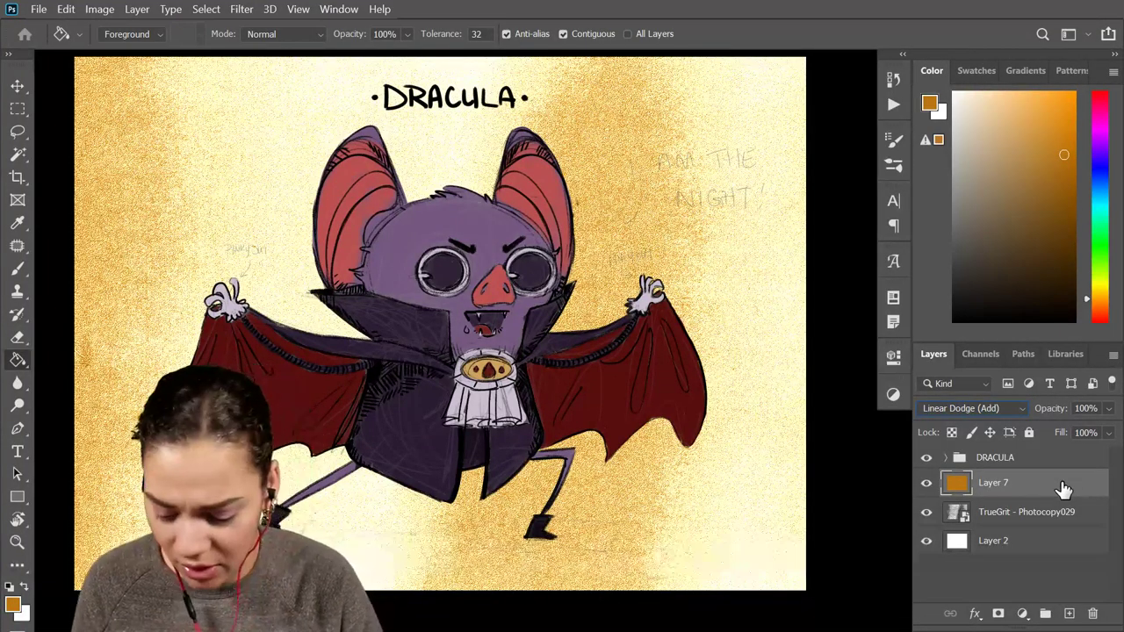
Place the TrueGrit - Photocopy008 texture above the orange layer, rotate it -90° and scale it to 159.80% to cover the canvas
key(ctrl+shift+n)
key(Return)
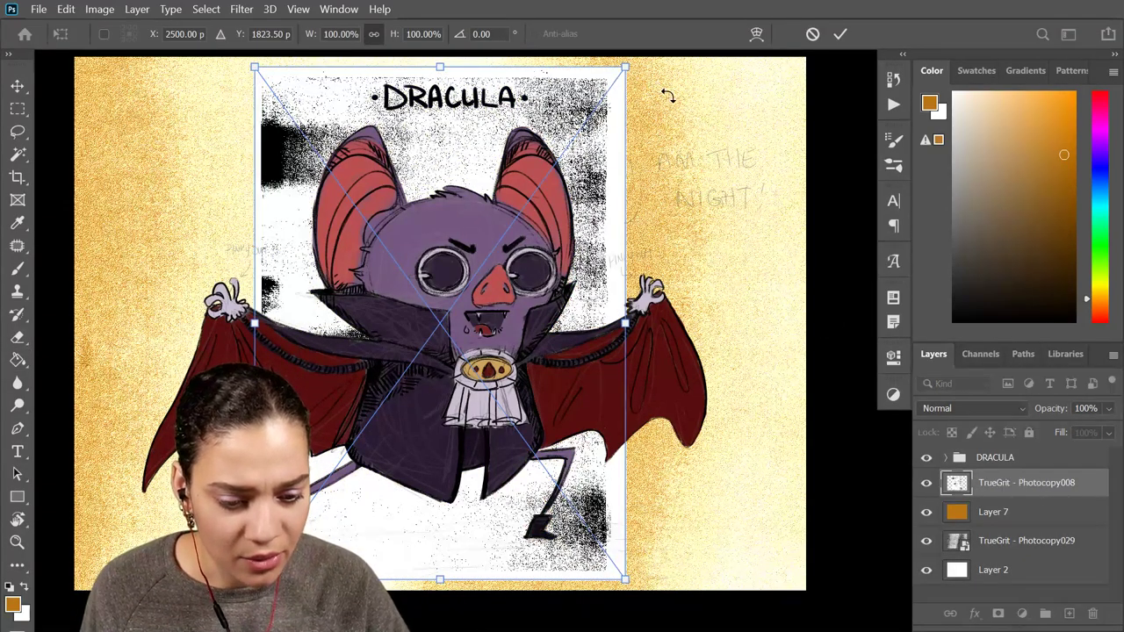
drag(668, 97, 167, 108)
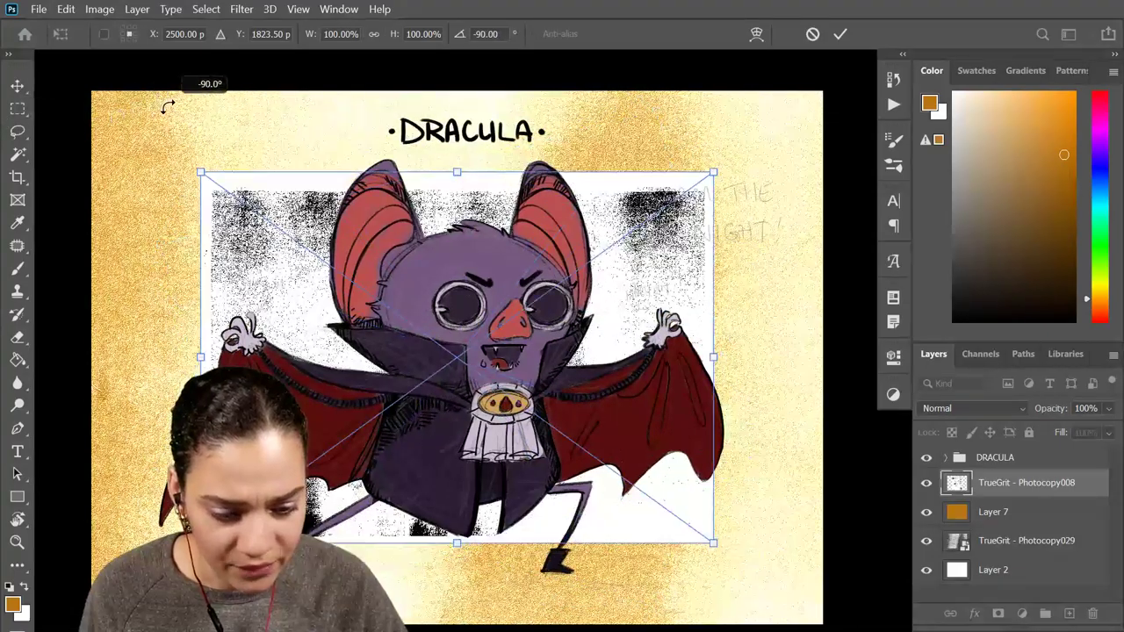
drag(711, 173, 904, 118)
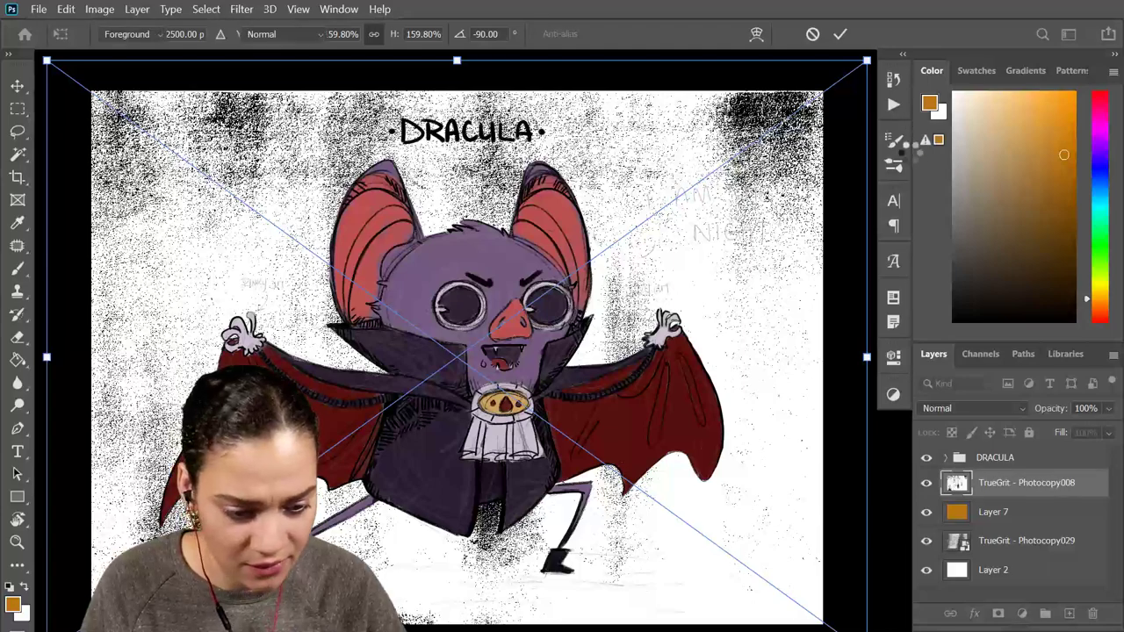
key(g)
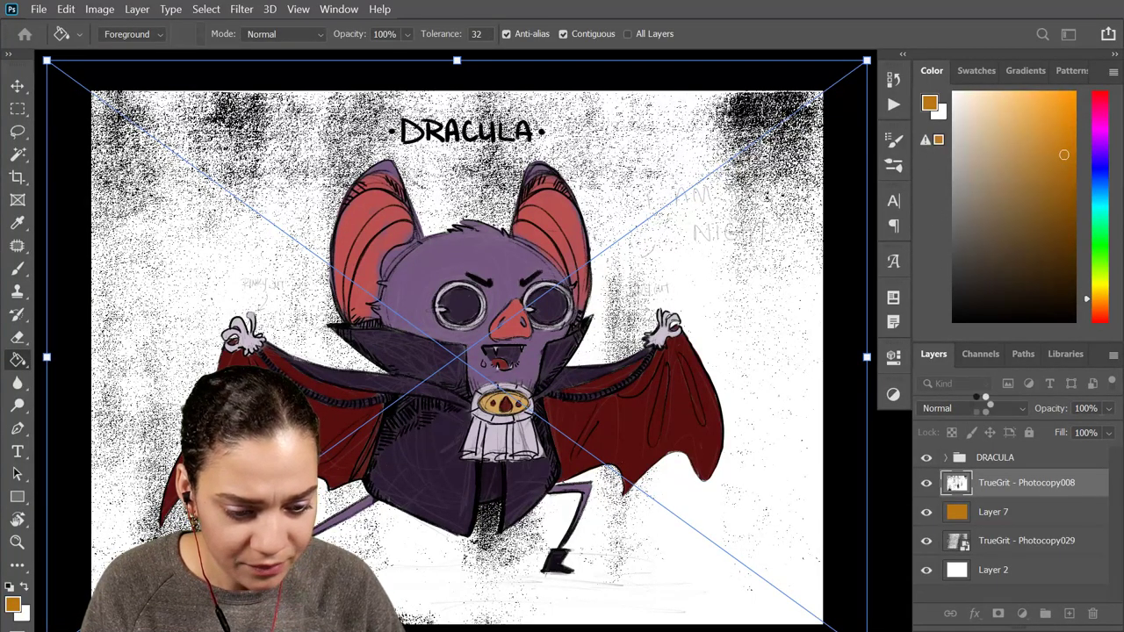
key(Return)
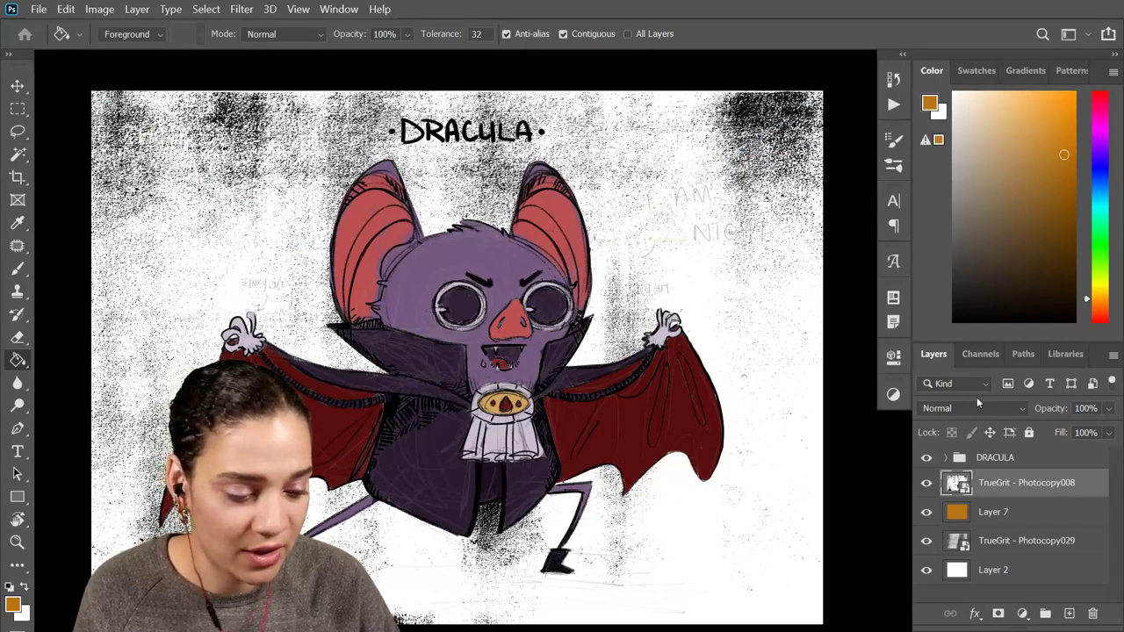
key(ctrl+t)
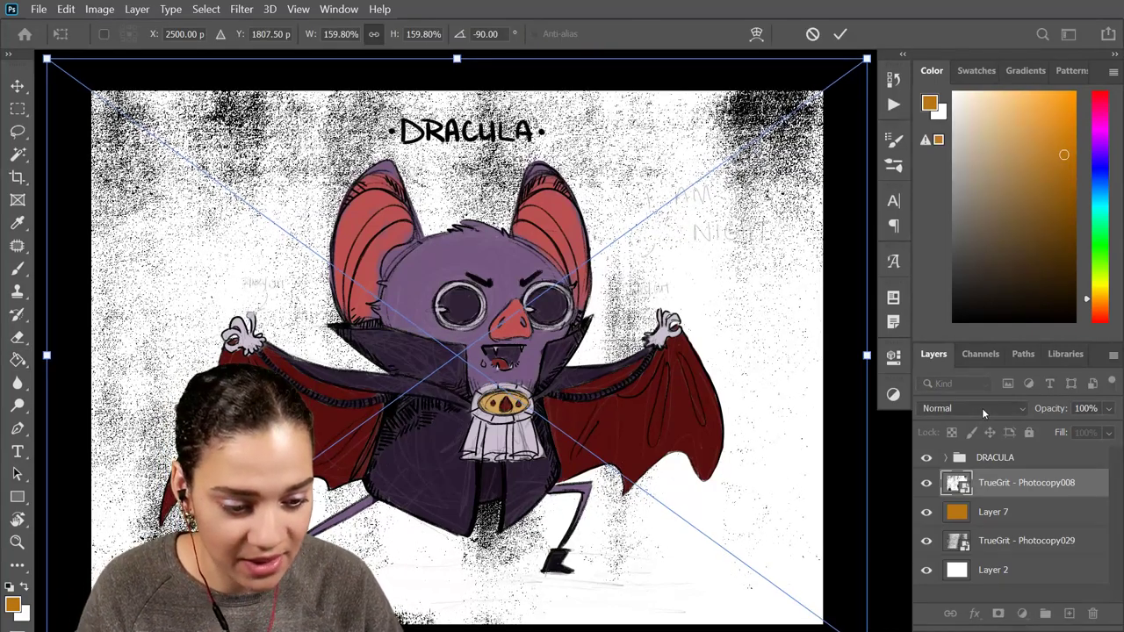
key(Return)
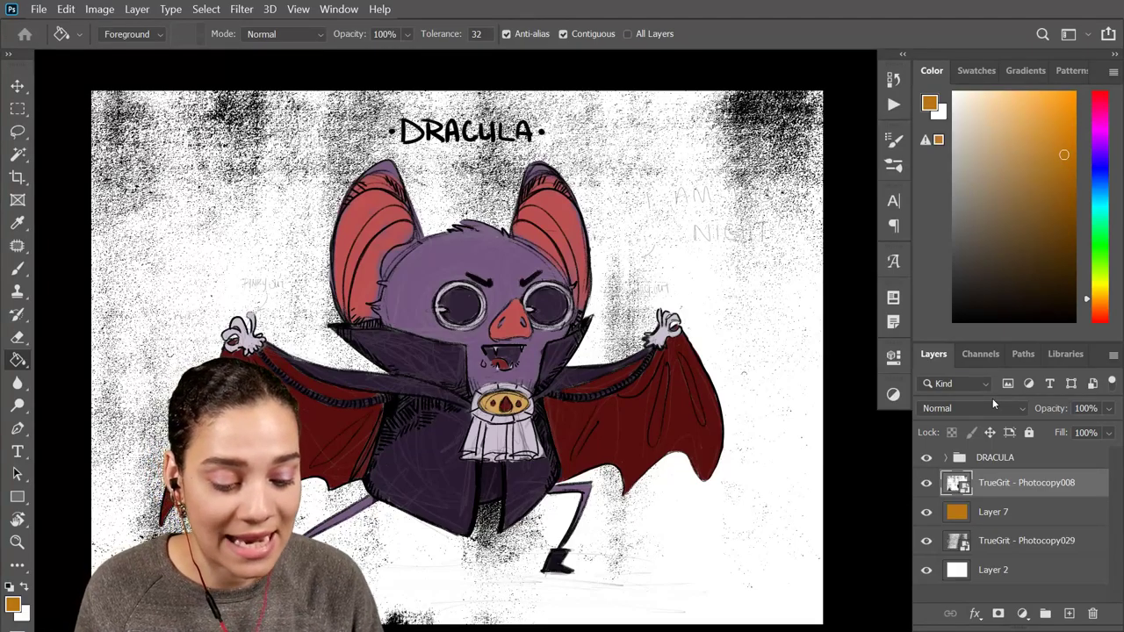
Run through the blend modes from Normal onwards on the TrueGrit - Photocopy008 texture and set it to Lighten
click(992, 410)
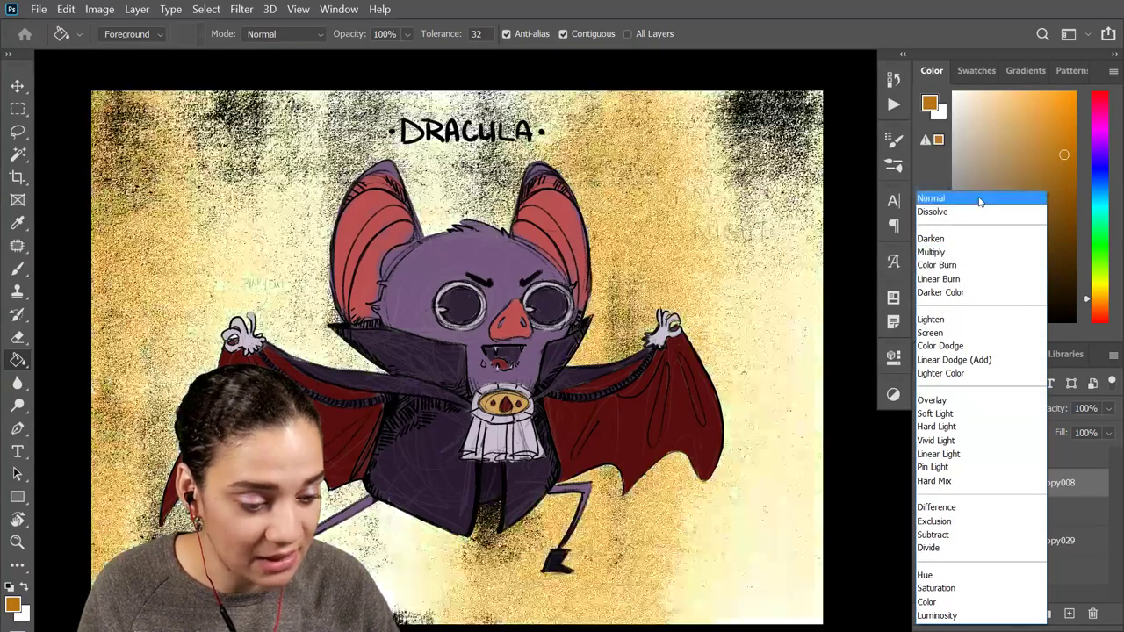
click(981, 201)
key(Down)
key(Down)
key(Down)
key(Down)
key(Down)
key(Down)
key(Down)
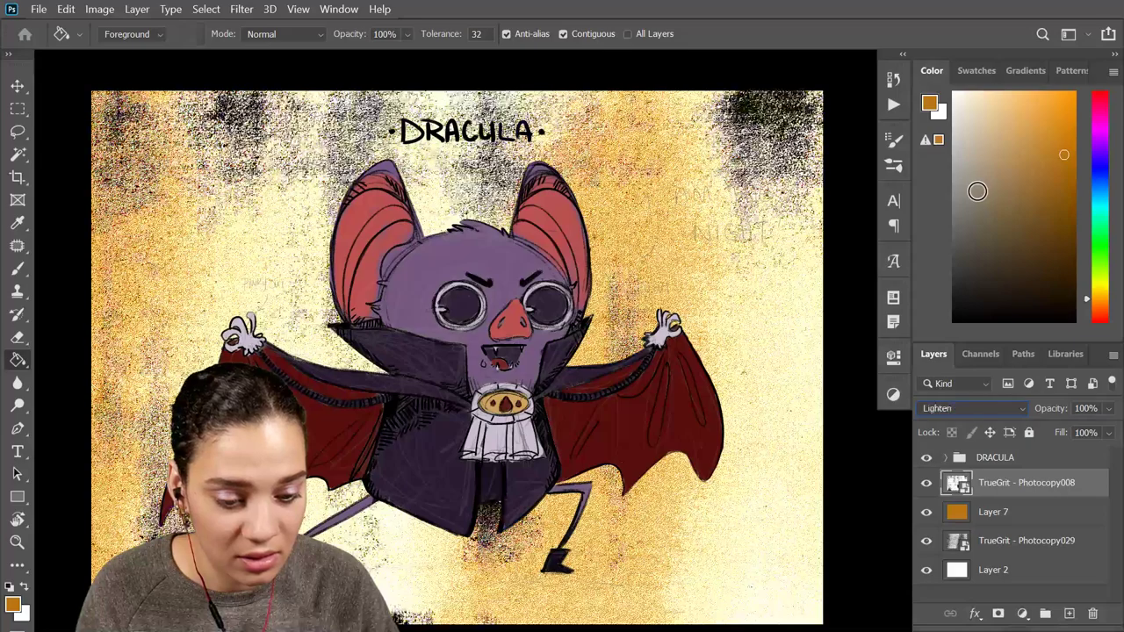
Run through the remaining blend modes on the TrueGrit - Photocopy008 texture and set it to Soft Light
key(Down)
key(Down)
key(Down)
key(Down)
key(Down)
key(Down)
key(Down)
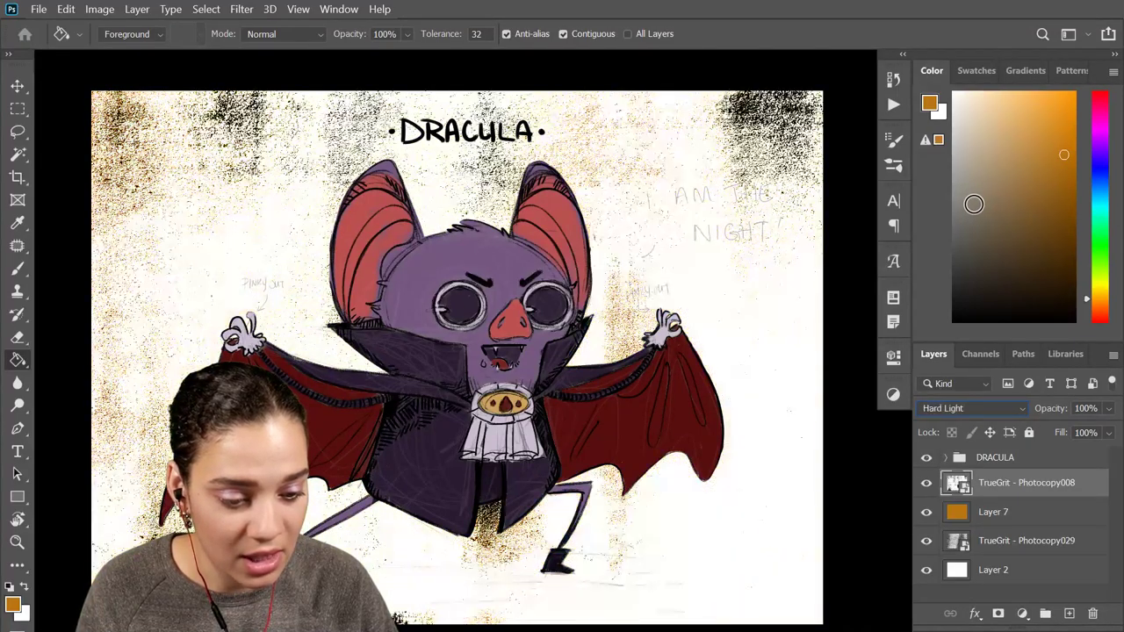
key(Down)
key(Down)
key(Down)
key(Down)
key(Down)
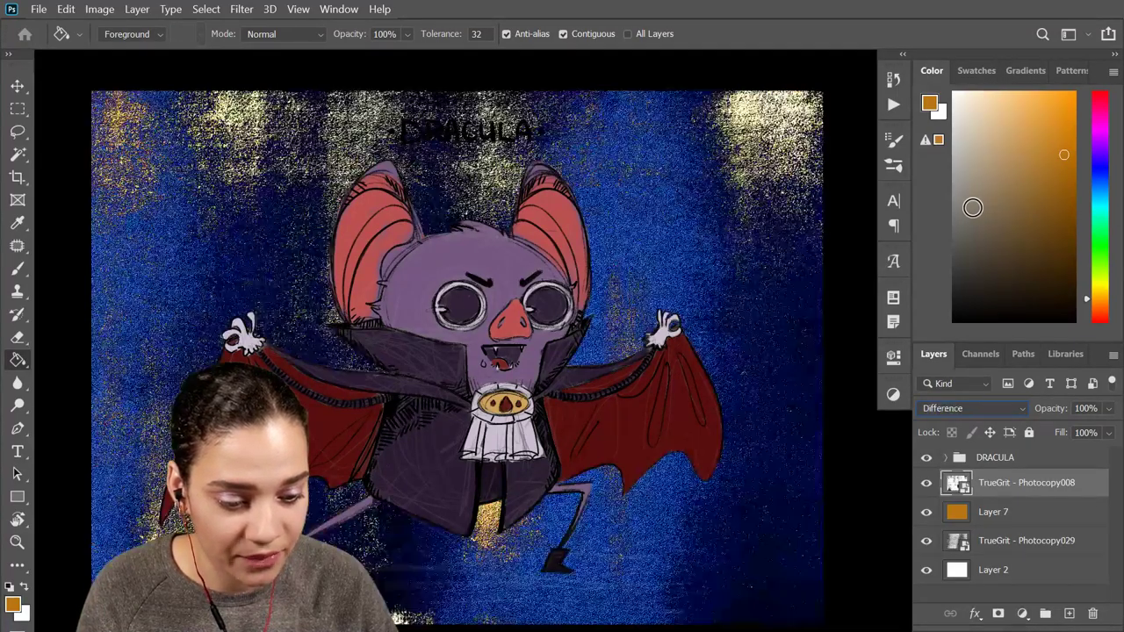
key(Down)
key(Down)
key(Down)
key(Down)
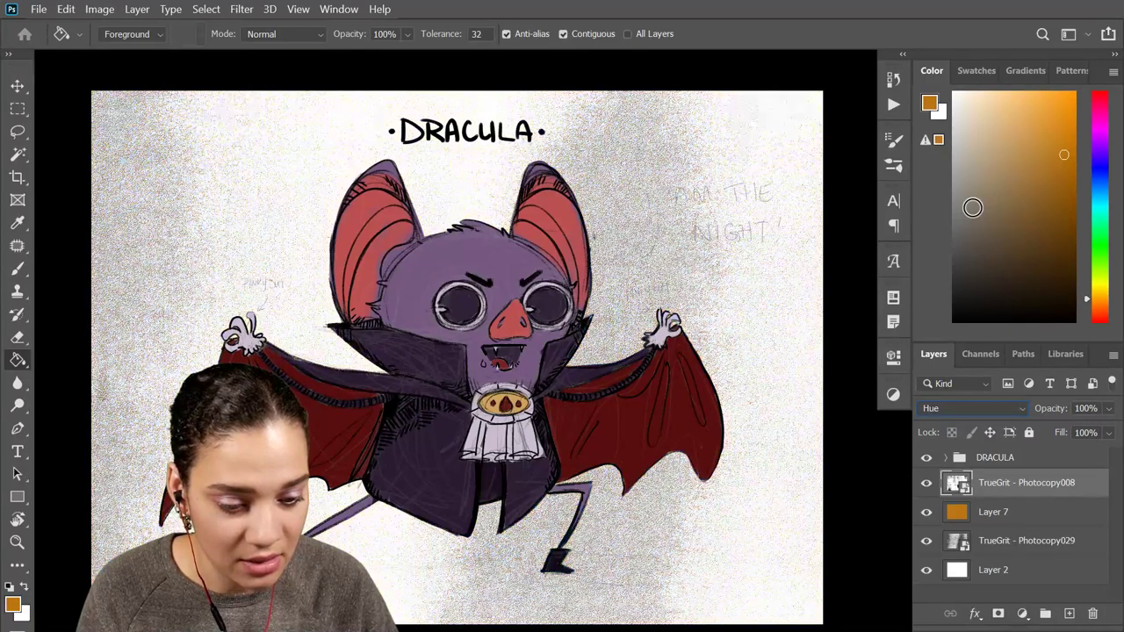
key(Down)
key(Up)
key(Up)
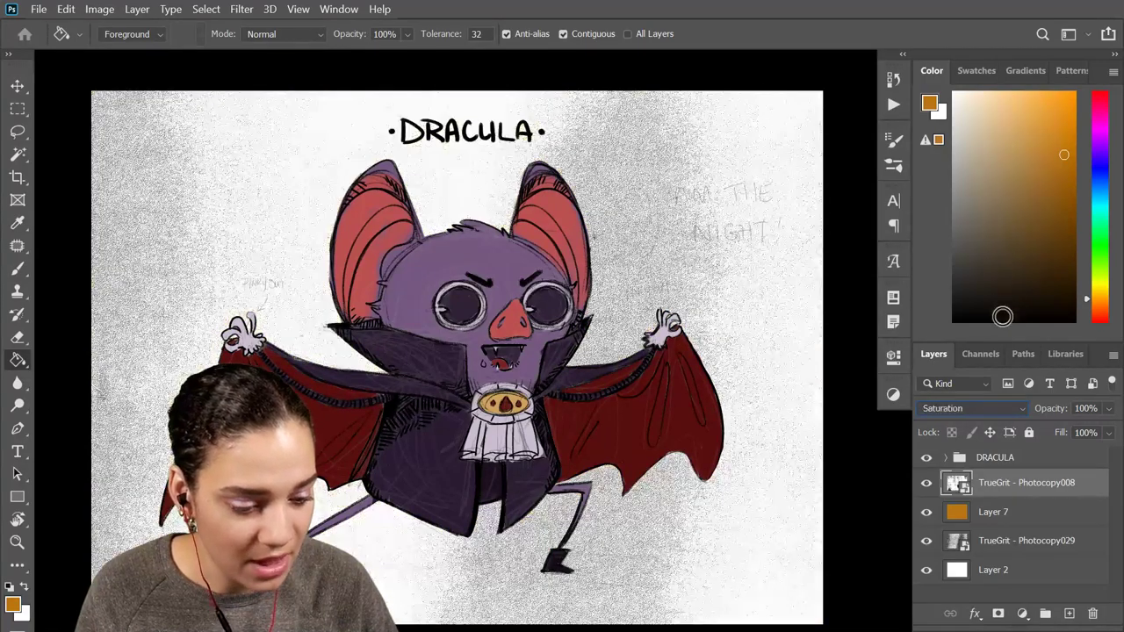
key(Up)
key(Up)
key(Up)
key(Up)
key(Up)
key(Up)
key(Up)
key(Up)
key(Up)
key(Up)
key(Up)
key(Up)
key(Up)
key(Up)
key(Up)
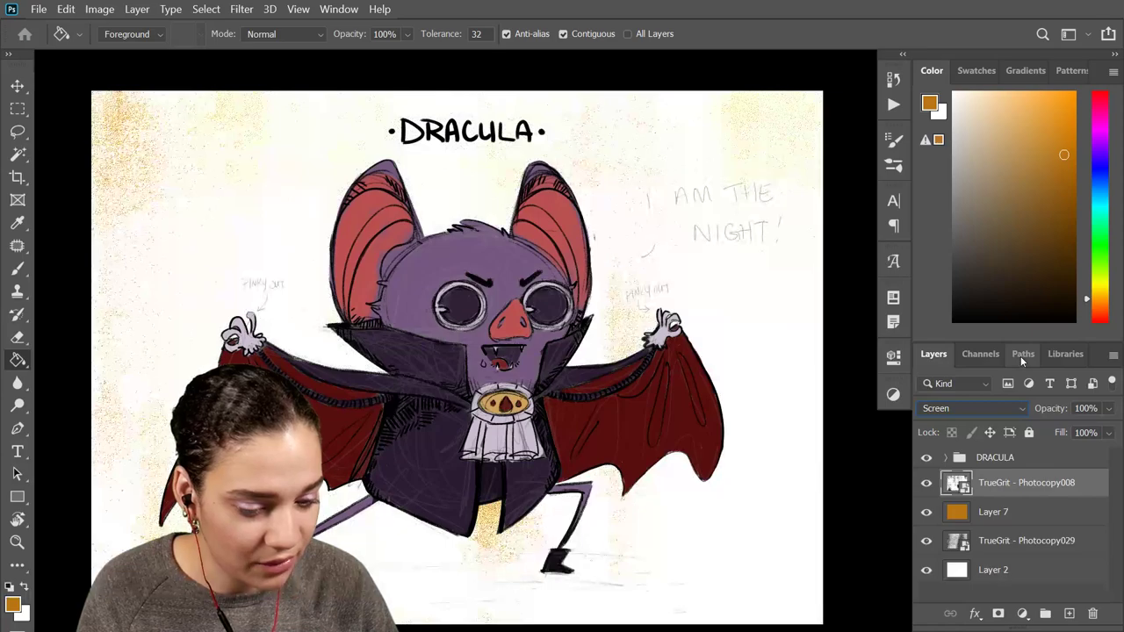
key(Down)
key(Down)
key(Down)
key(Down)
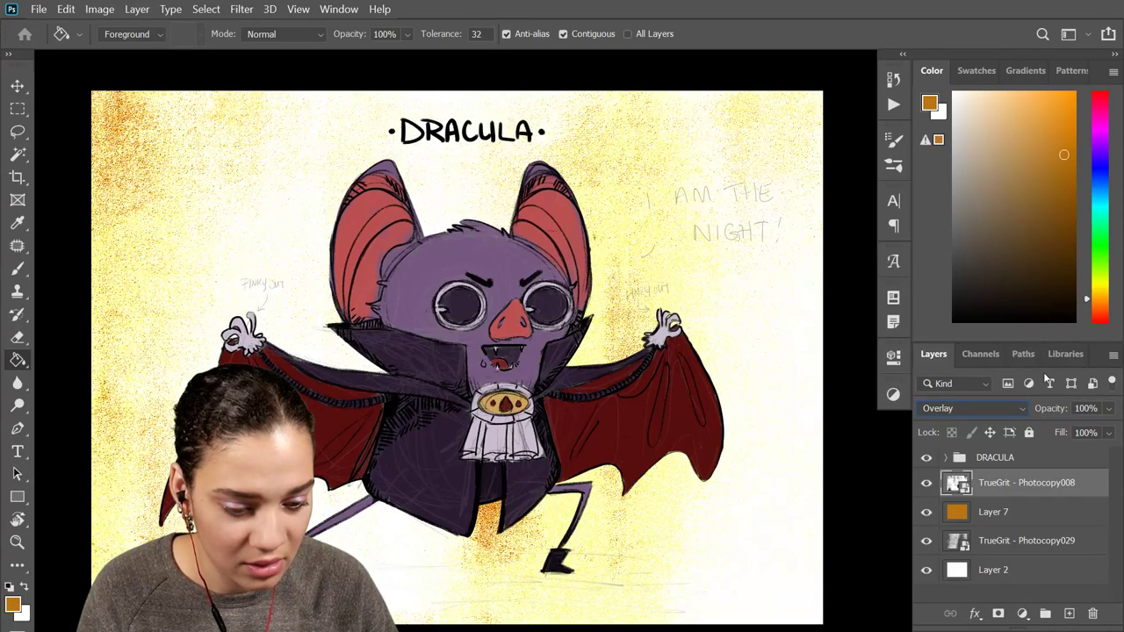
key(Down)
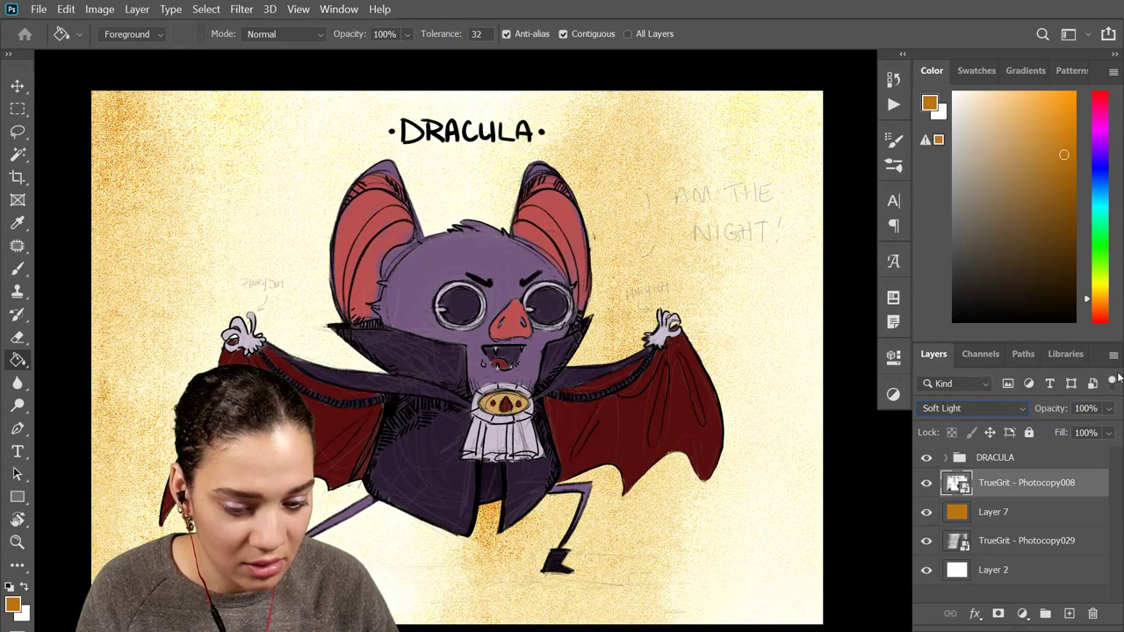
Compare the background with and without the TrueGrit - Photocopy008 texture and leave that layer hidden
click(927, 483)
click(928, 485)
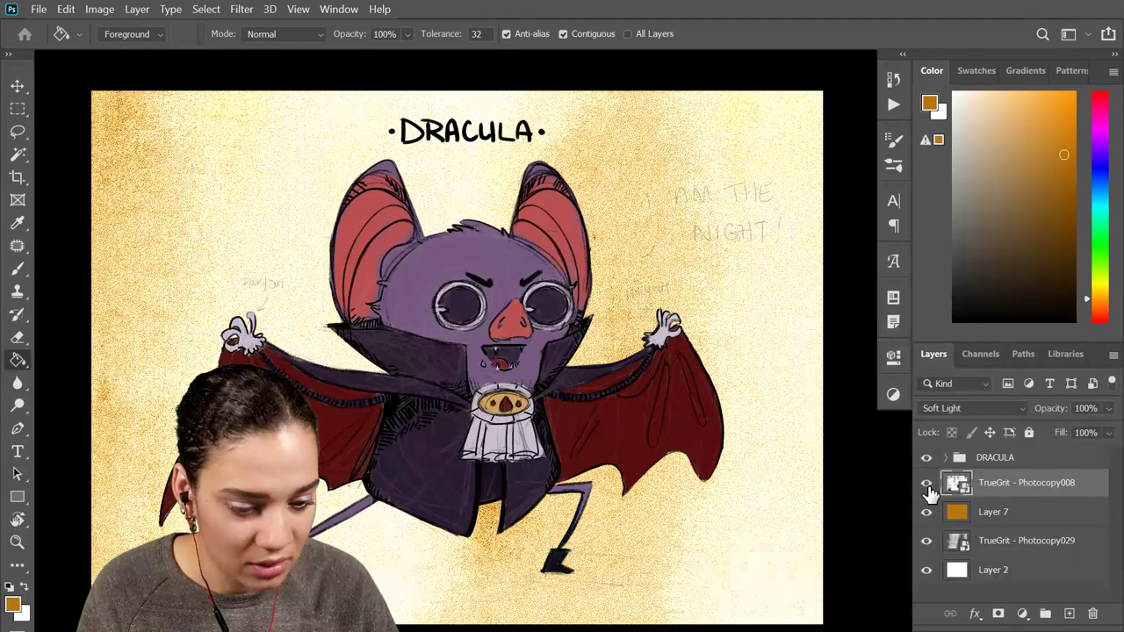
click(927, 484)
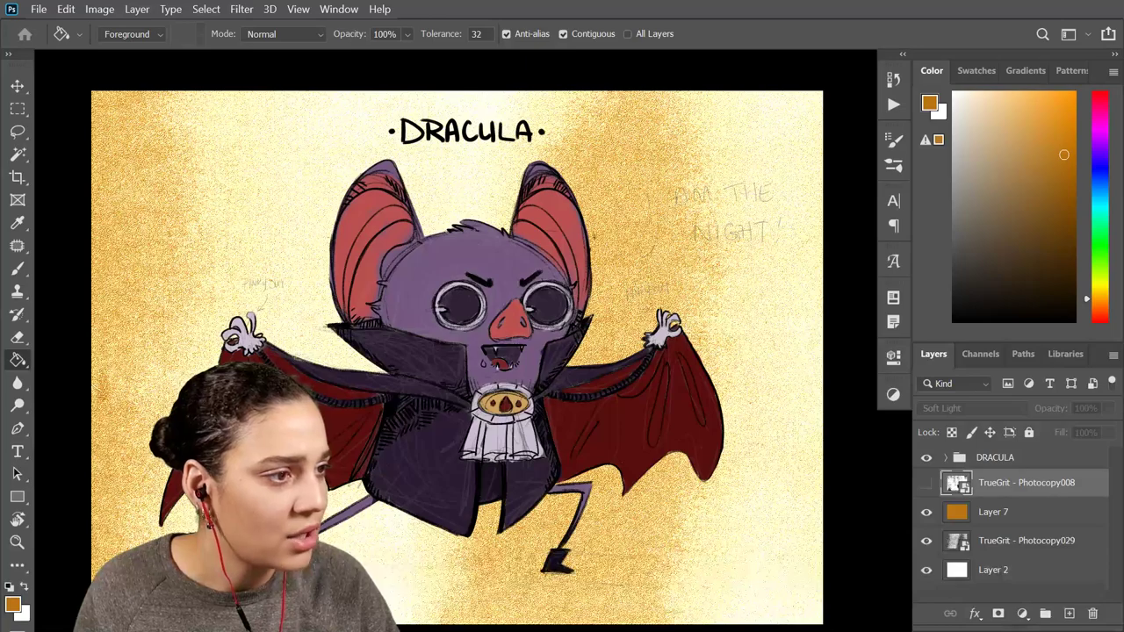
Place the swirling TrueGrit 012-Halftone texture below the DRACULA group, rotate it 90° and scale it to 150.82% to cover the canvas
drag(849, 398, 519, 432)
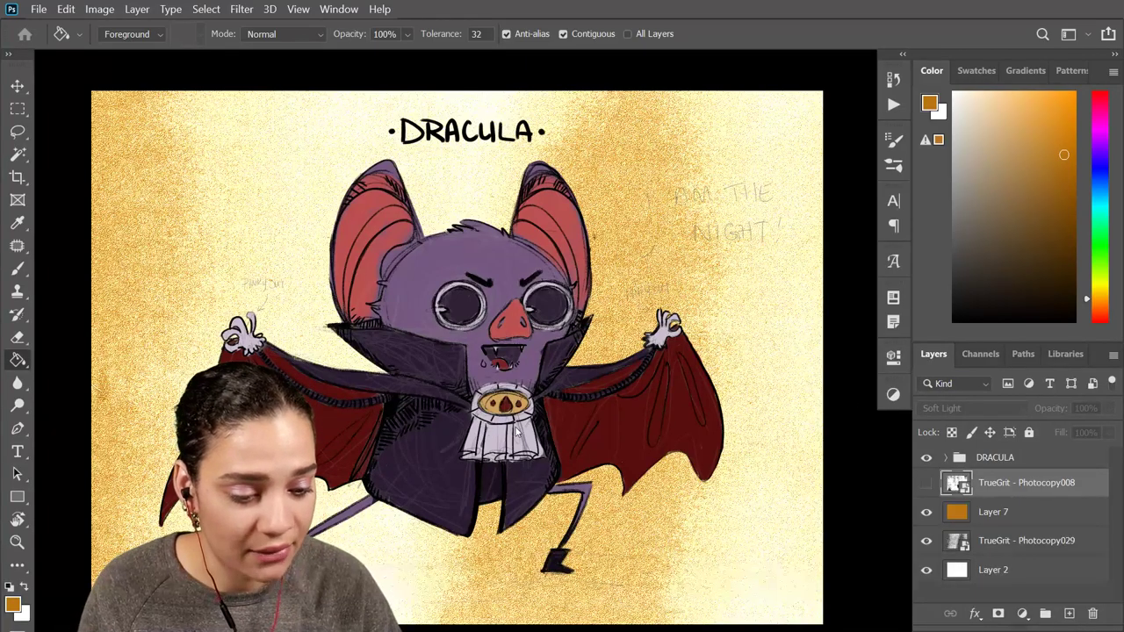
drag(669, 132, 654, 487)
drag(708, 180, 861, 119)
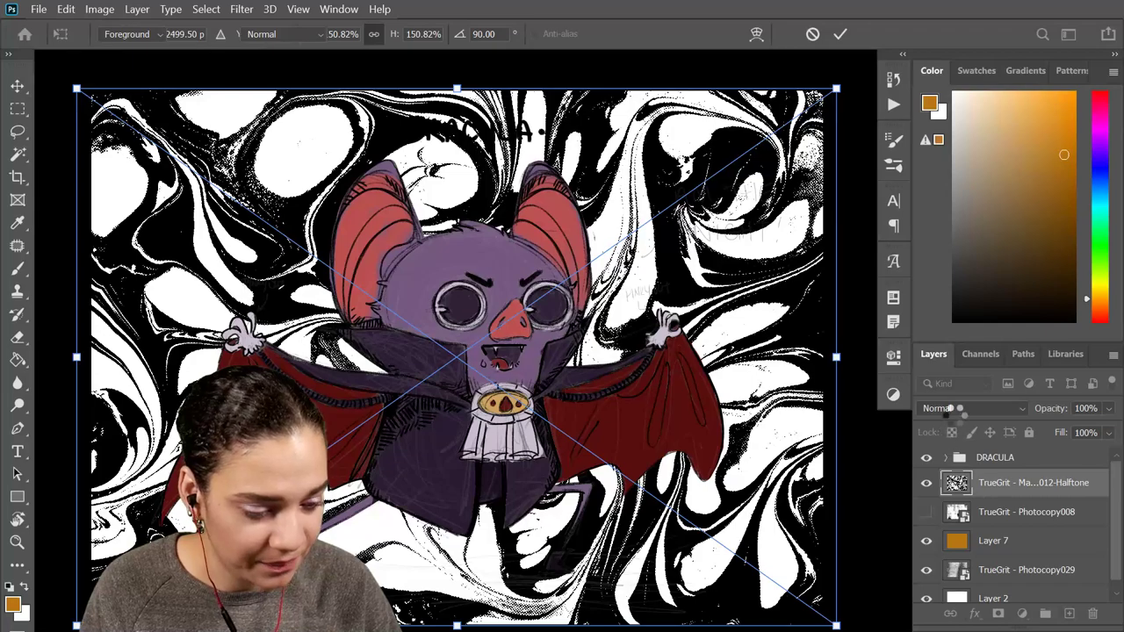
key(g)
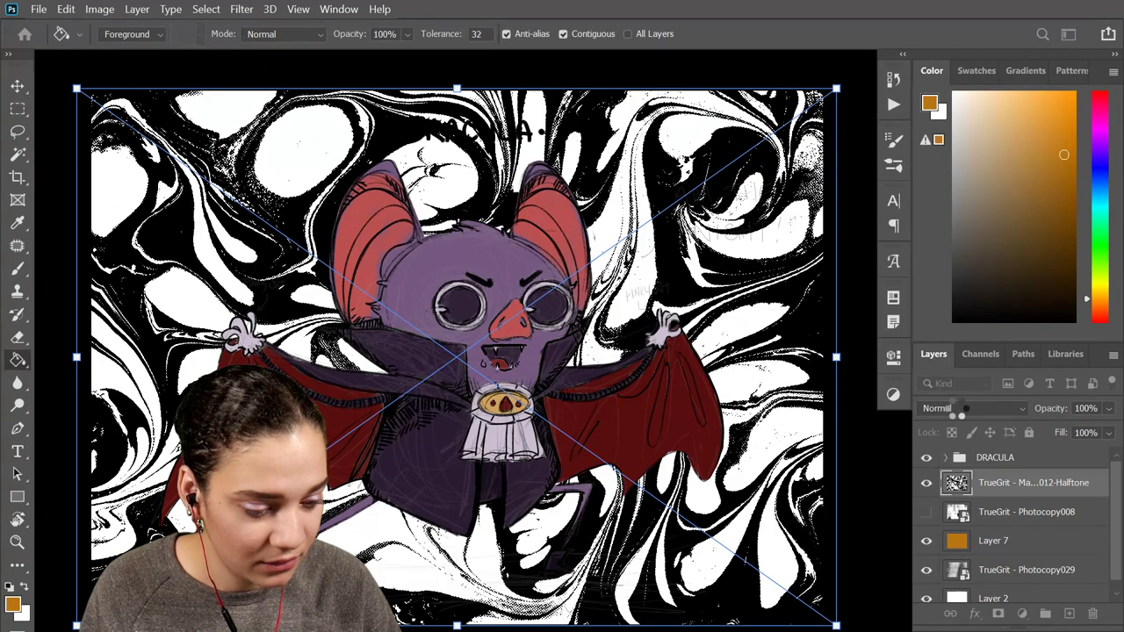
click(961, 408)
Run through the blend modes from Dissolve onwards on the swirling 012-Halftone texture and set it to Overlay
click(961, 408)
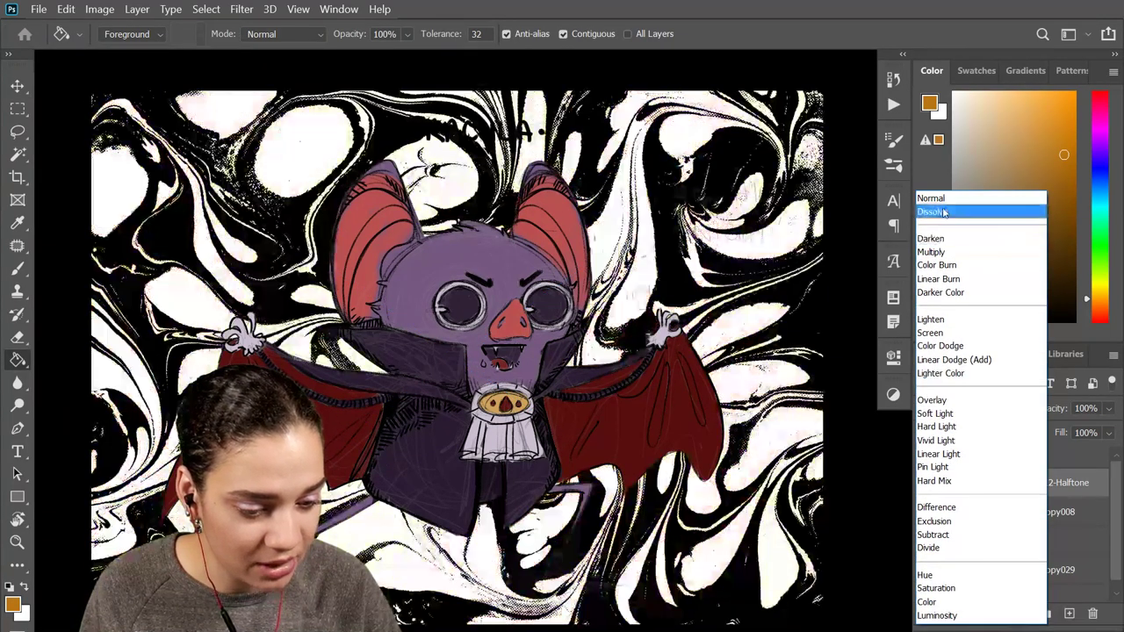
click(944, 213)
key(Down)
key(Down)
key(Down)
key(Down)
key(Up)
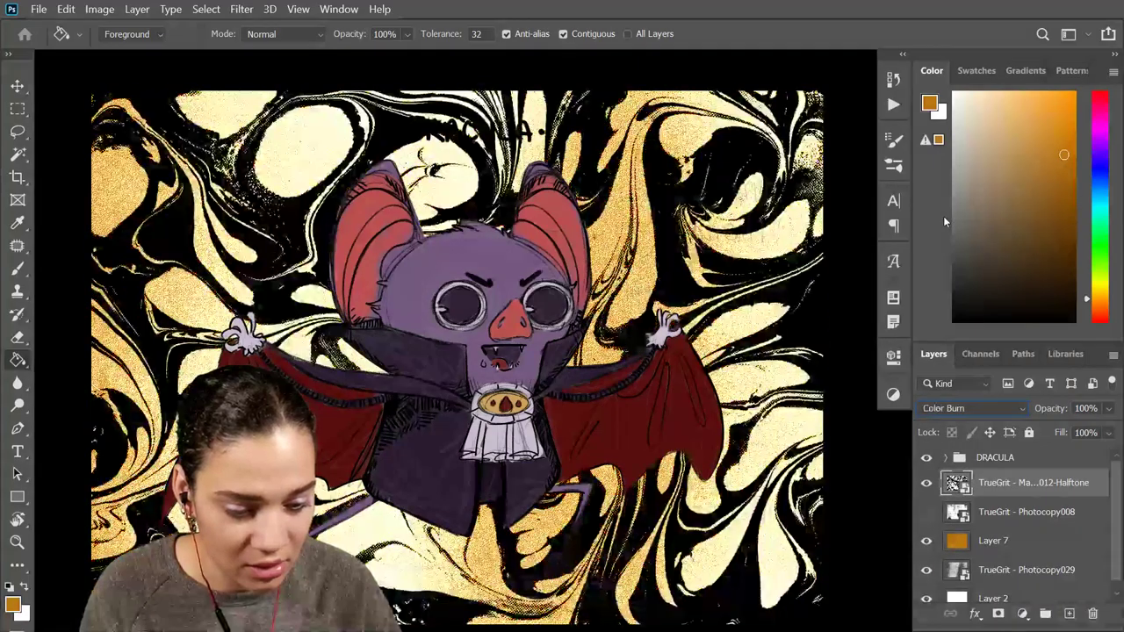
key(Down)
key(Down)
key(Down)
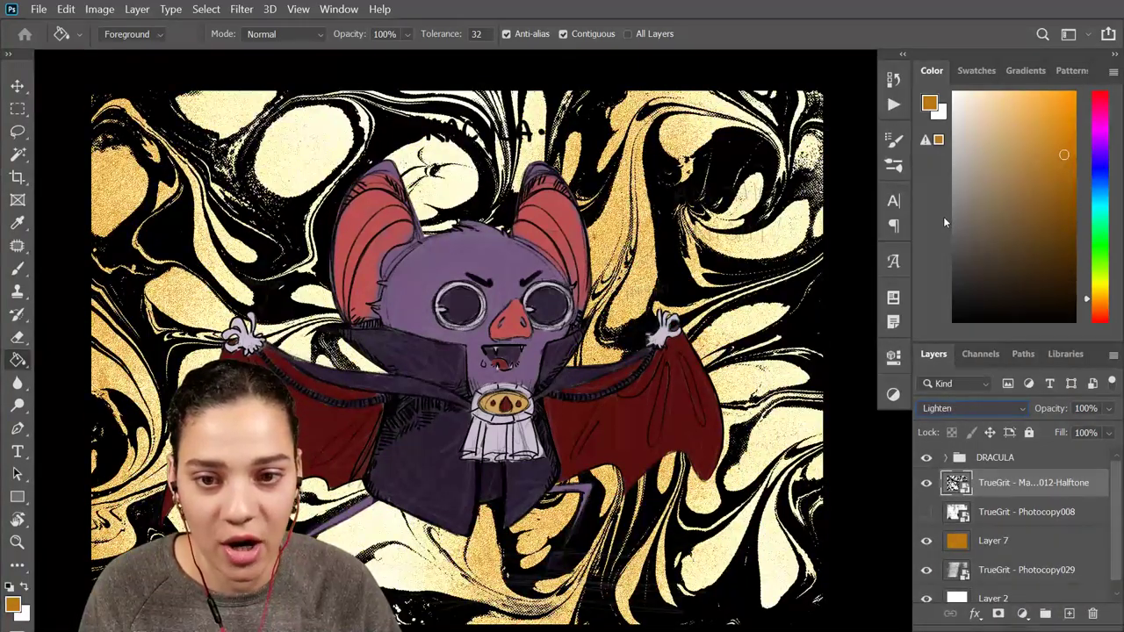
key(Down)
key(Down)
key(Down)
key(Down)
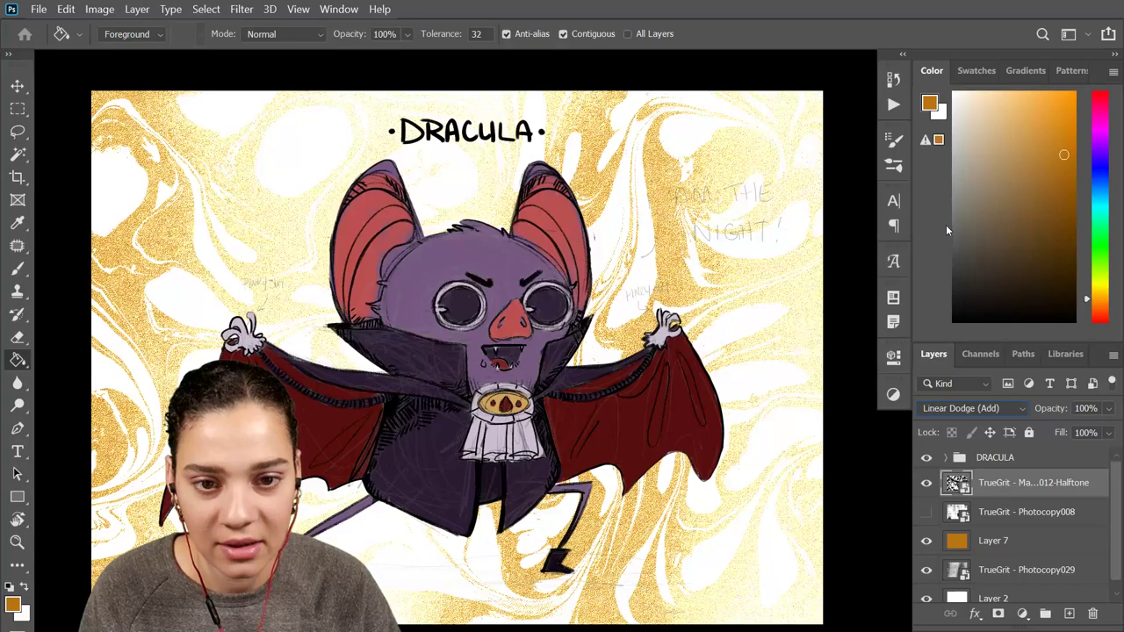
Lower the swirling 012-Halftone texture's opacity to 46%
click(1109, 411)
drag(1069, 431, 1065, 430)
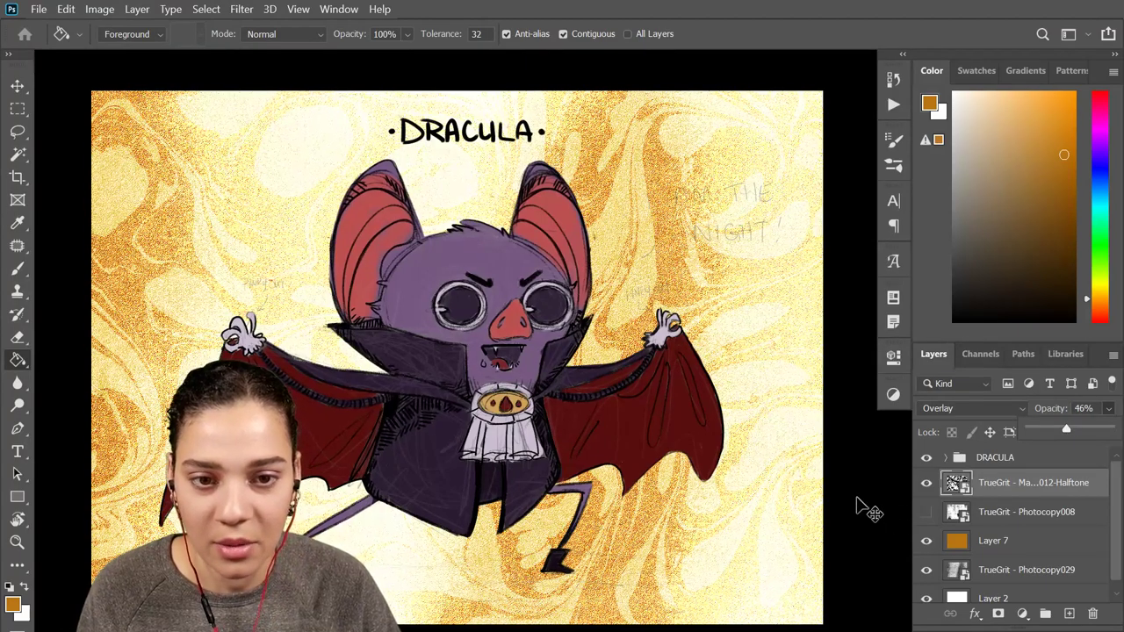
key(ctrl+minus)
key(ctrl+minus)
scroll(858, 509, up, 3)
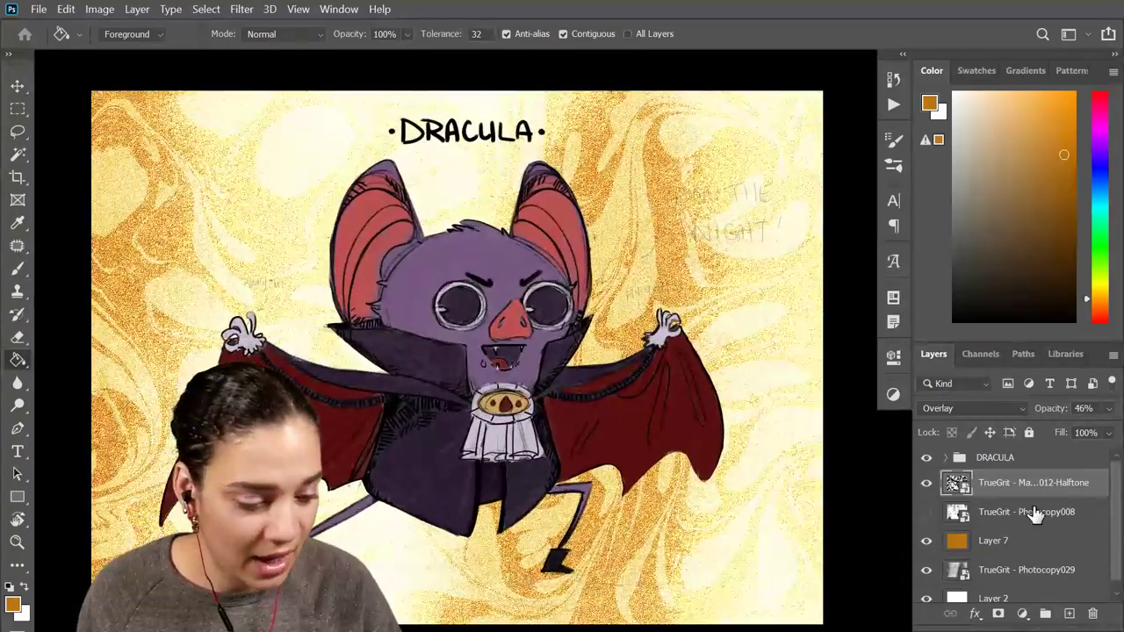
Add a layer above the halftone texture and fill it with the dark red sampled from the bat's wing
key(ctrl+shift+alt+n)
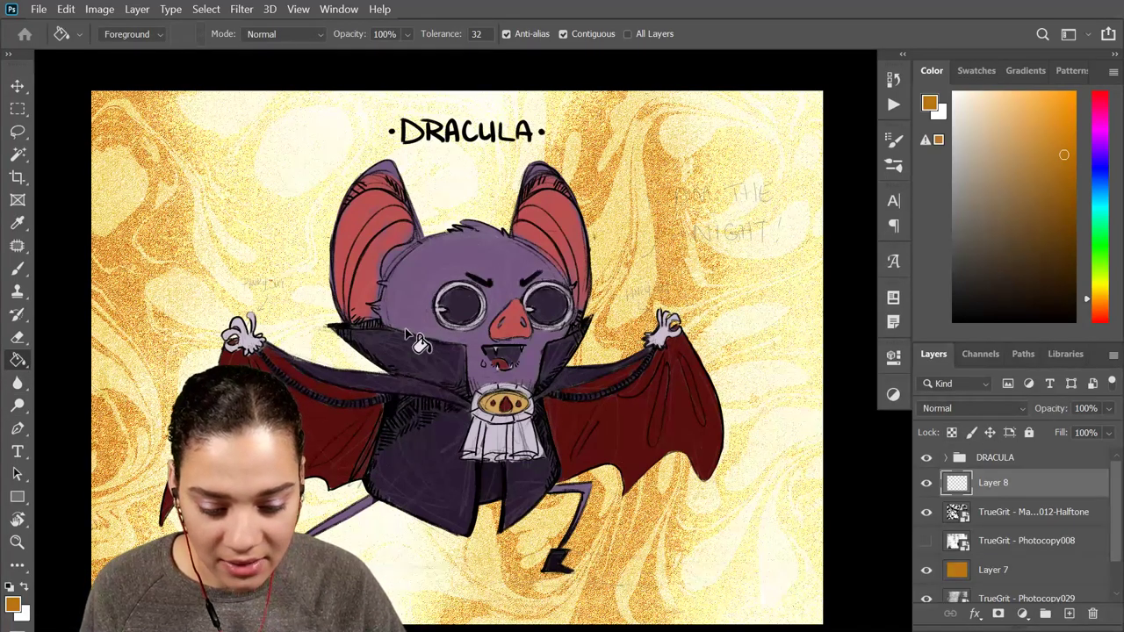
alt+click(296, 402)
click(302, 256)
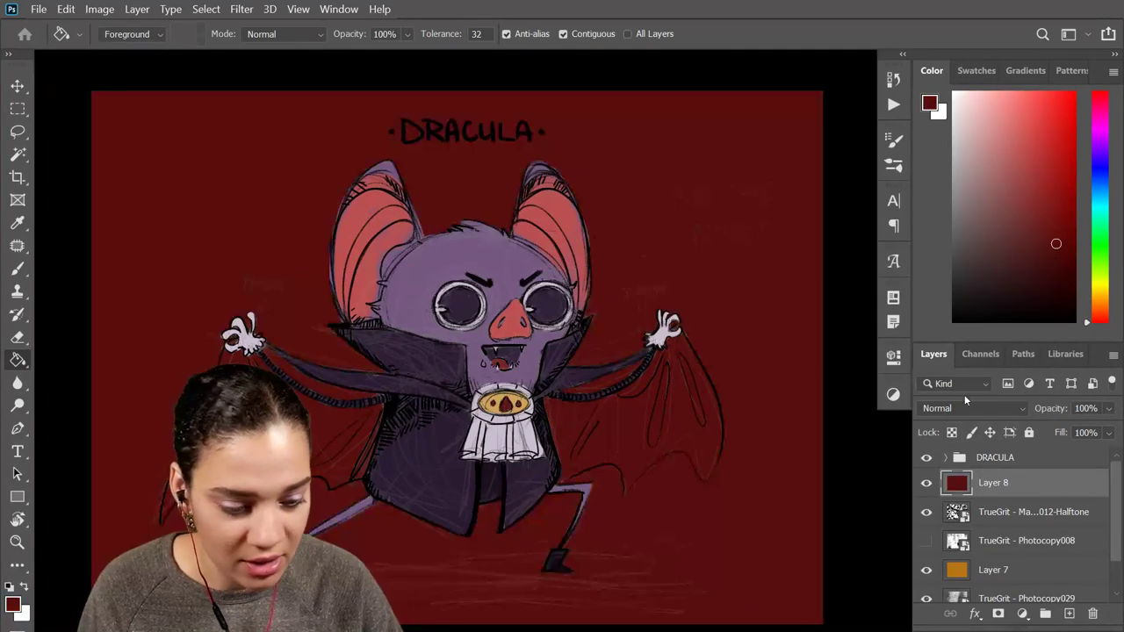
Set the dark red fill layer to Hard Light at 29% opacity and compare the background with and without it
click(970, 408)
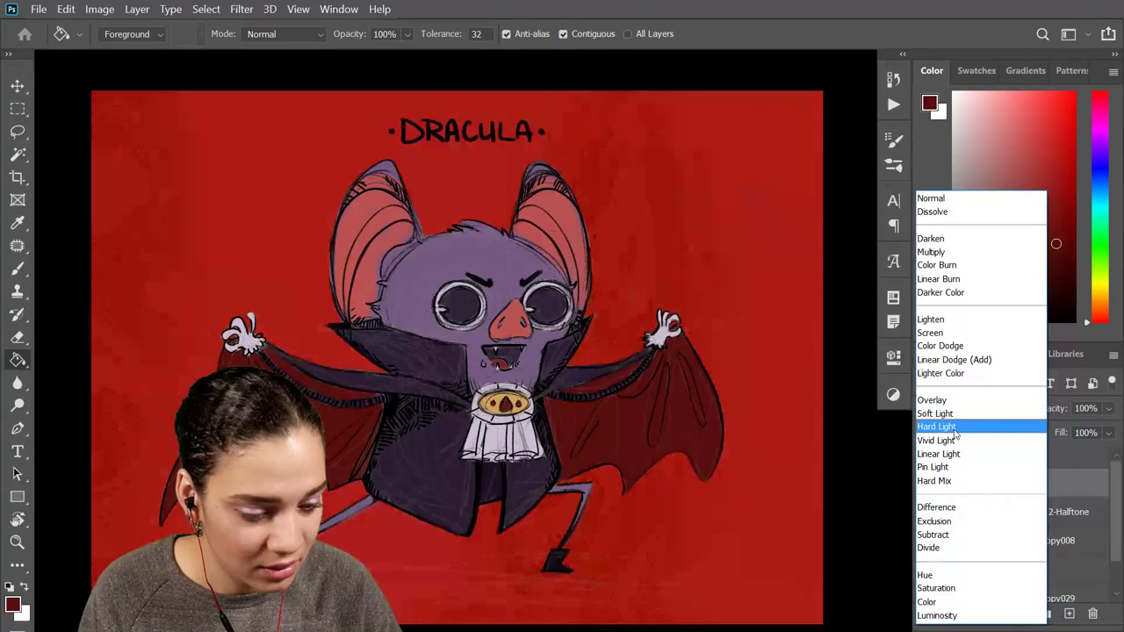
click(954, 427)
click(1108, 409)
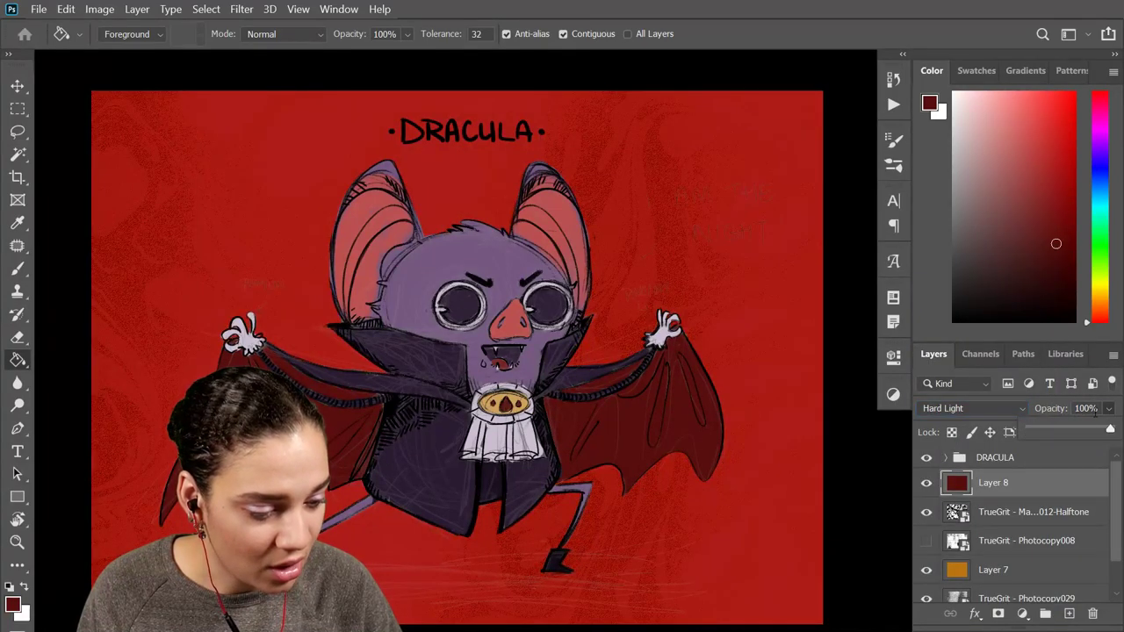
click(1066, 428)
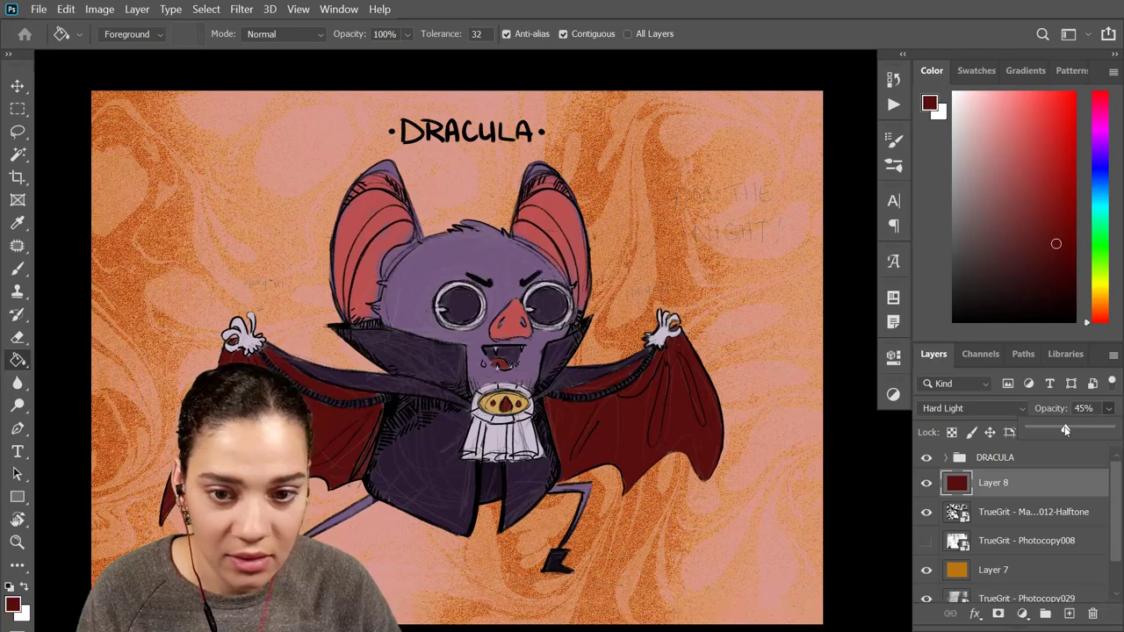
drag(1054, 429, 1053, 429)
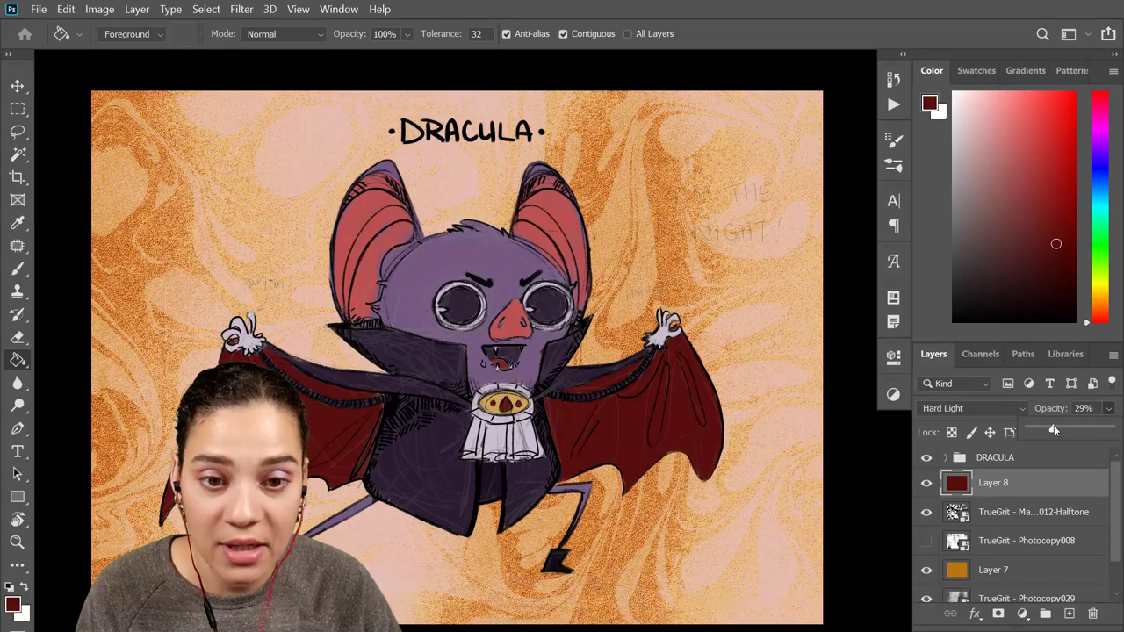
click(926, 483)
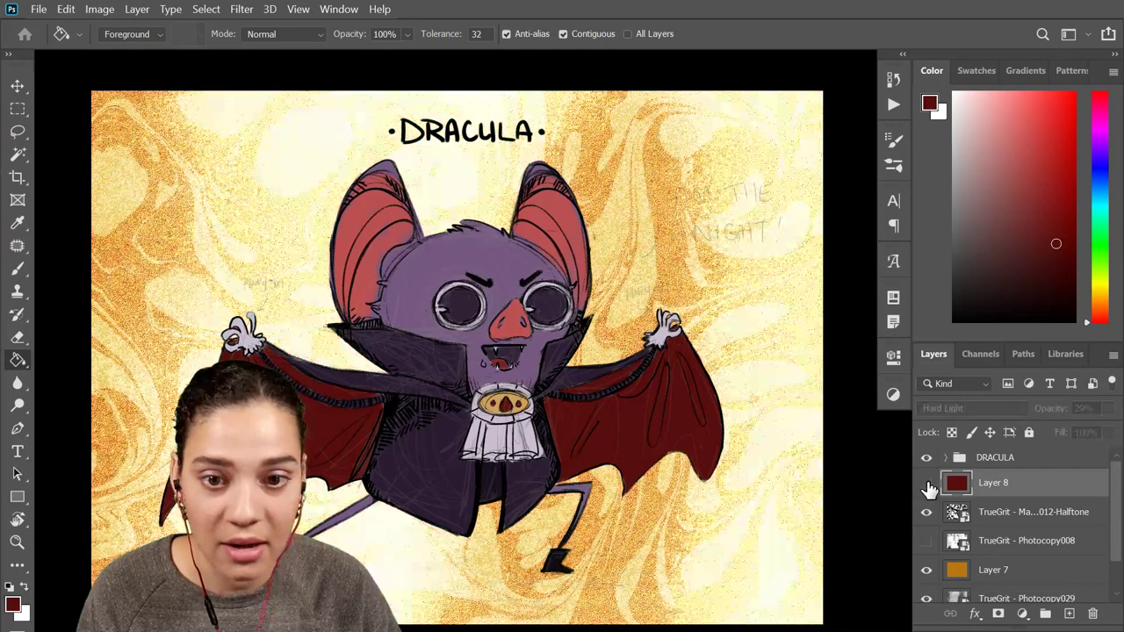
click(926, 482)
key(ctrl+minus)
key(ctrl+minus)
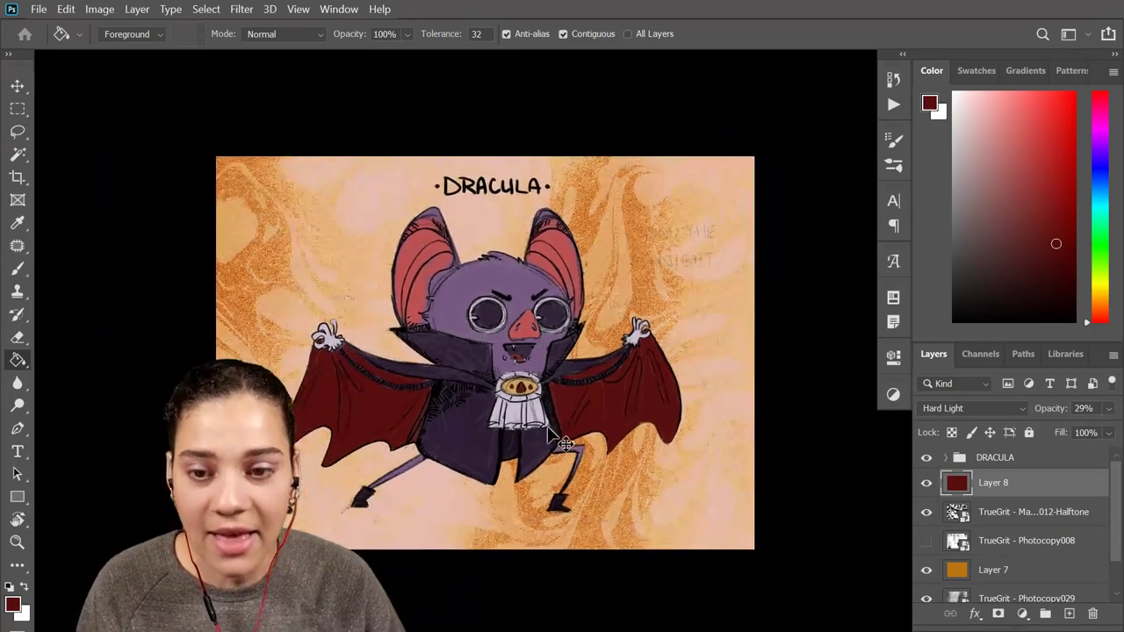
key(ctrl+plus)
key(ctrl+plus)
scroll(656, 451, up, 2)
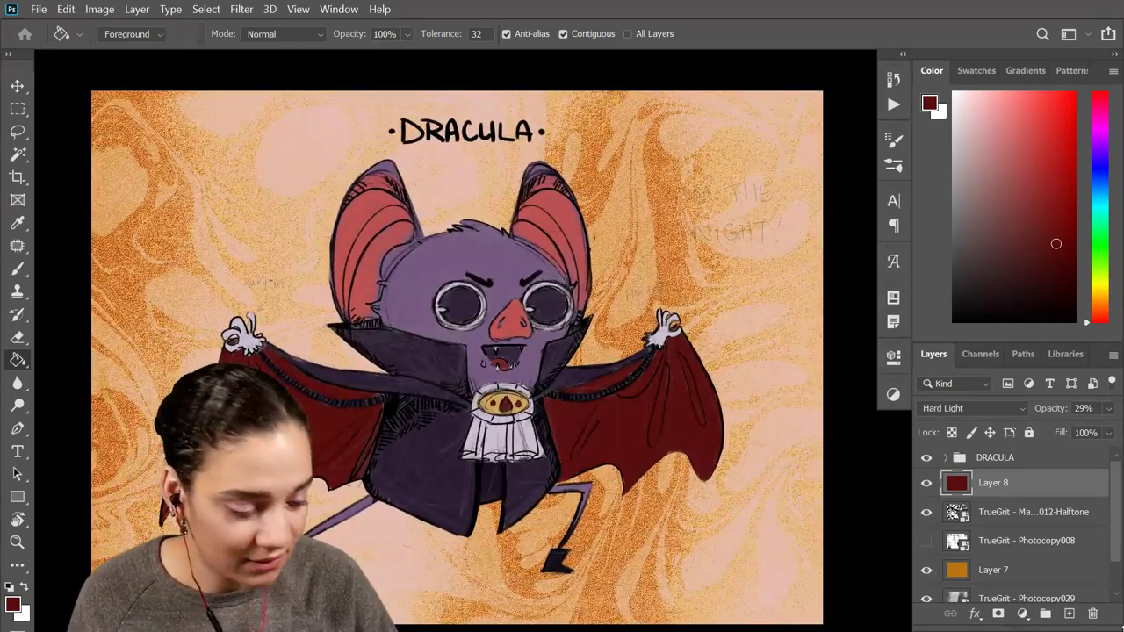
Group the background layers from the dark red fill down to TrueGrit - Photocopy029 and name the group BG
shift+click(1027, 579)
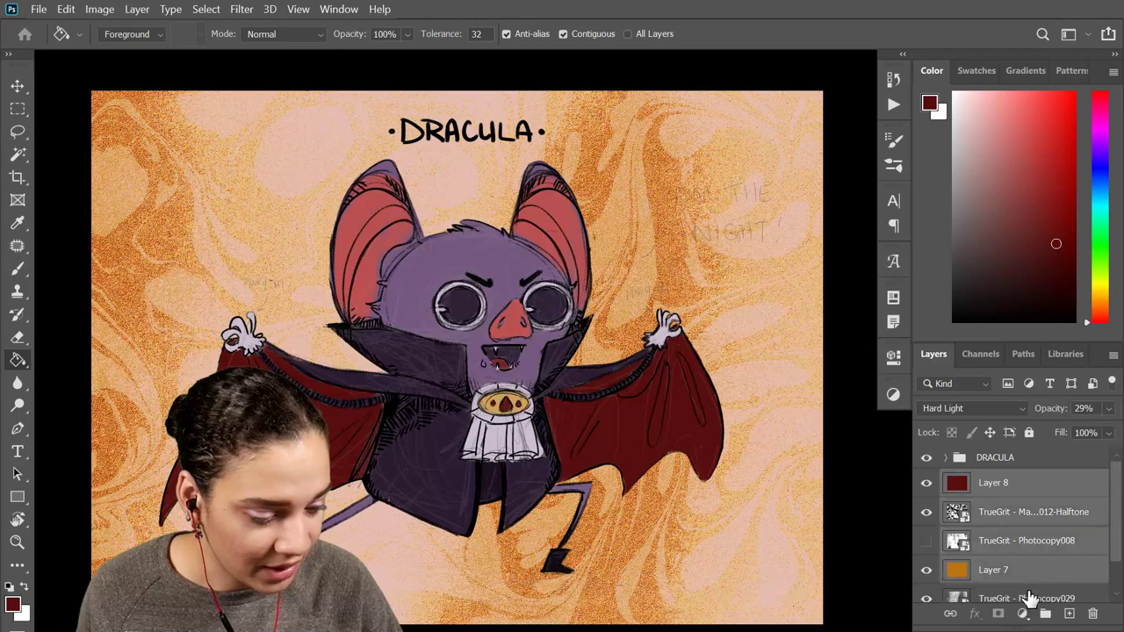
shift+click(1027, 597)
key(ctrl+g)
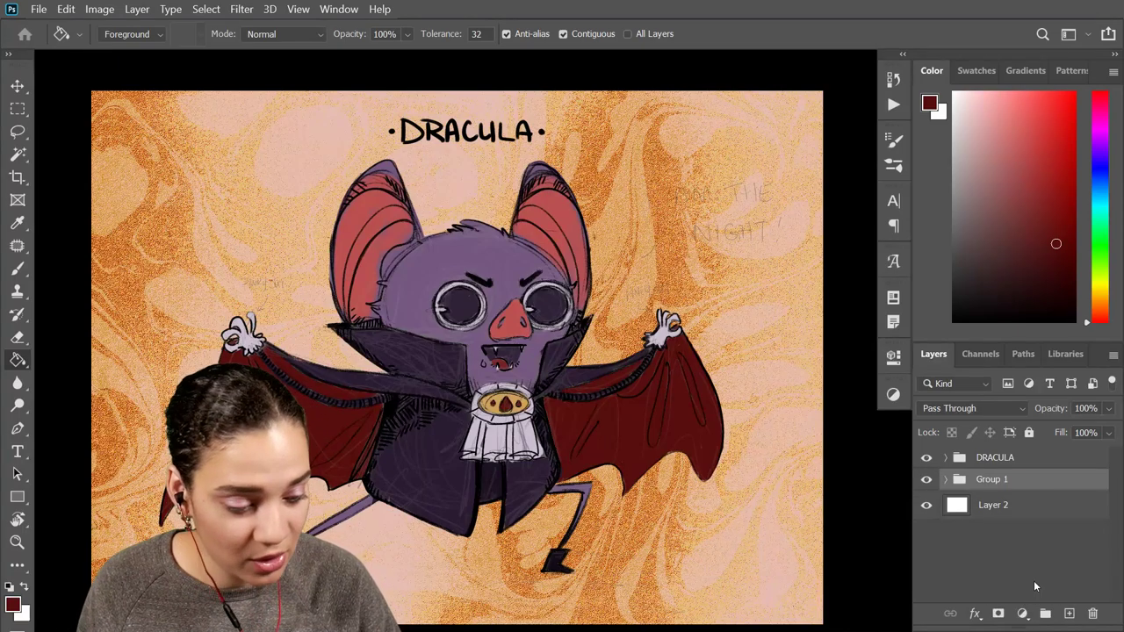
double_click(992, 480)
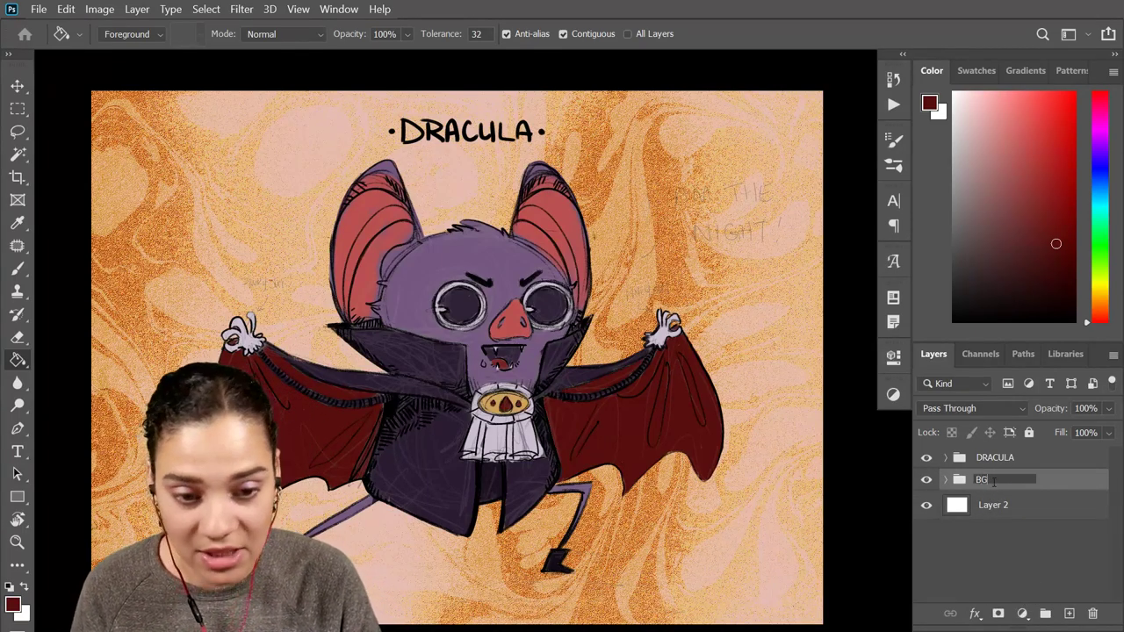
key(Return)
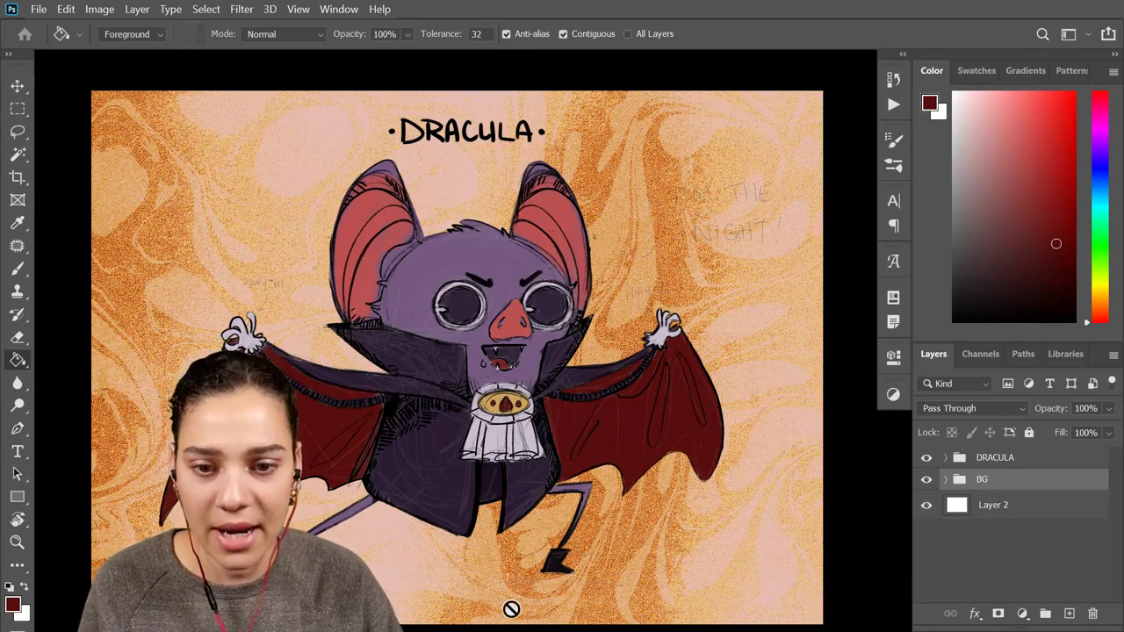
Start a new layer above the dark red fill inside the BG group
scroll(448, 422, down, 4)
scroll(477, 431, up, 4)
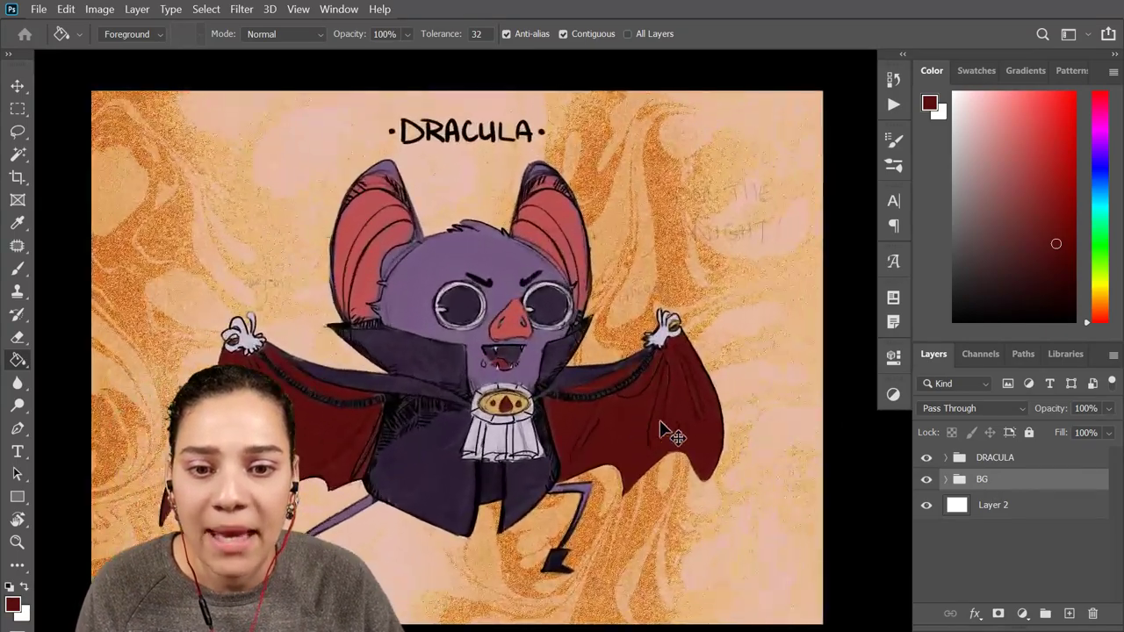
click(946, 479)
click(1034, 507)
key(ctrl+shift+n)
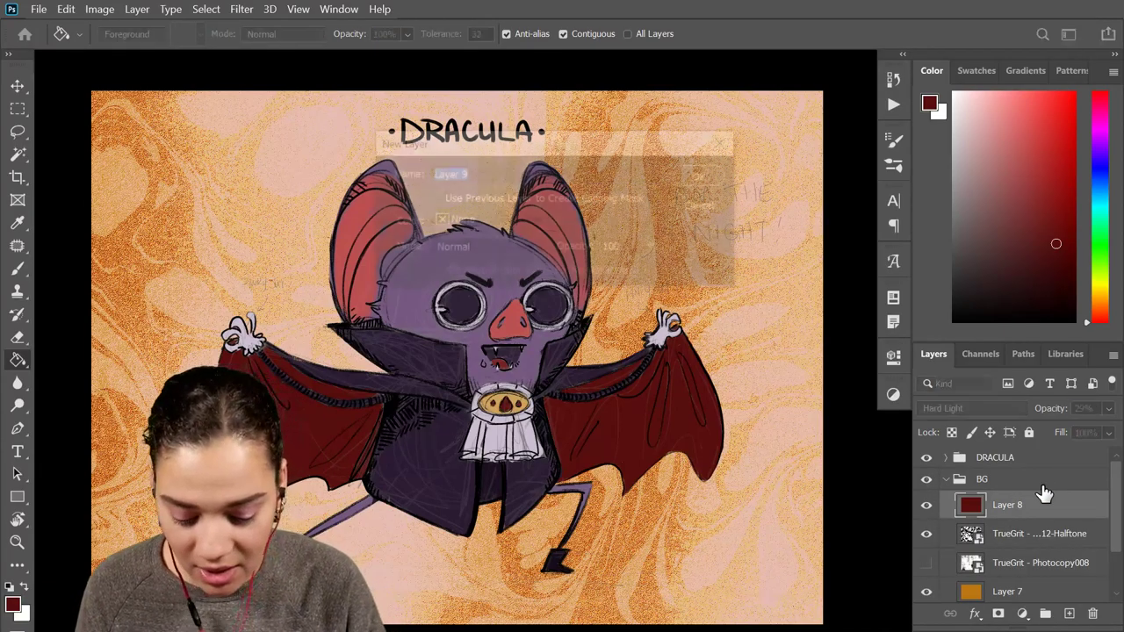
Add a new layer above Layer 8 in the BG group and fill it with the purple sampled from the bat's head
key(Return)
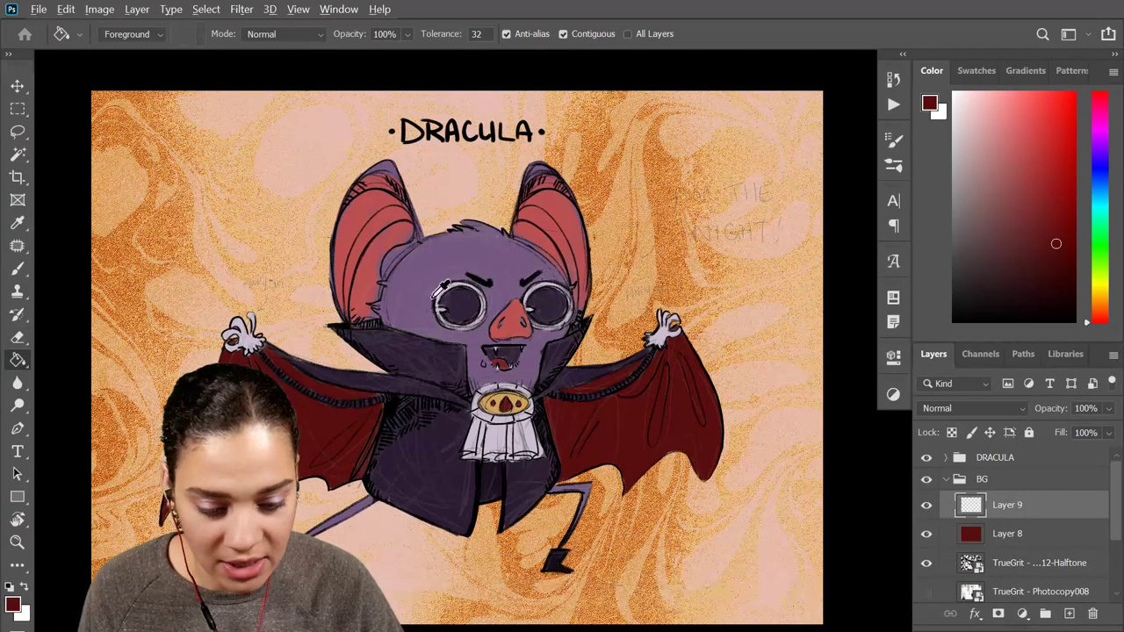
alt+click(478, 279)
click(704, 303)
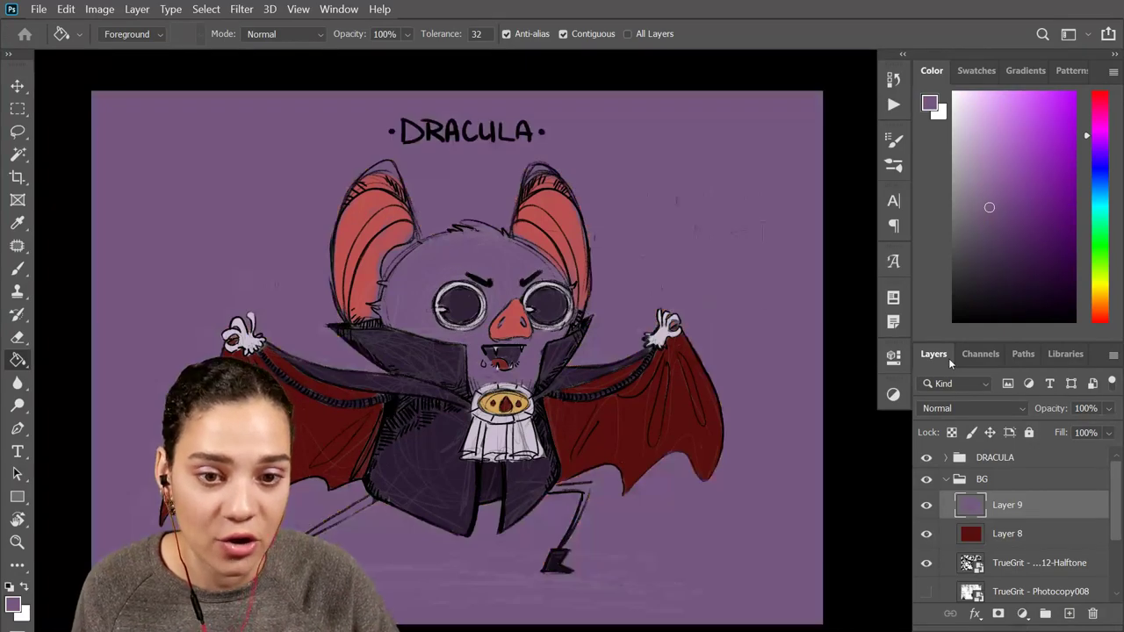
Set the purple fill layer's blending mode to Multiply
click(951, 409)
click(936, 252)
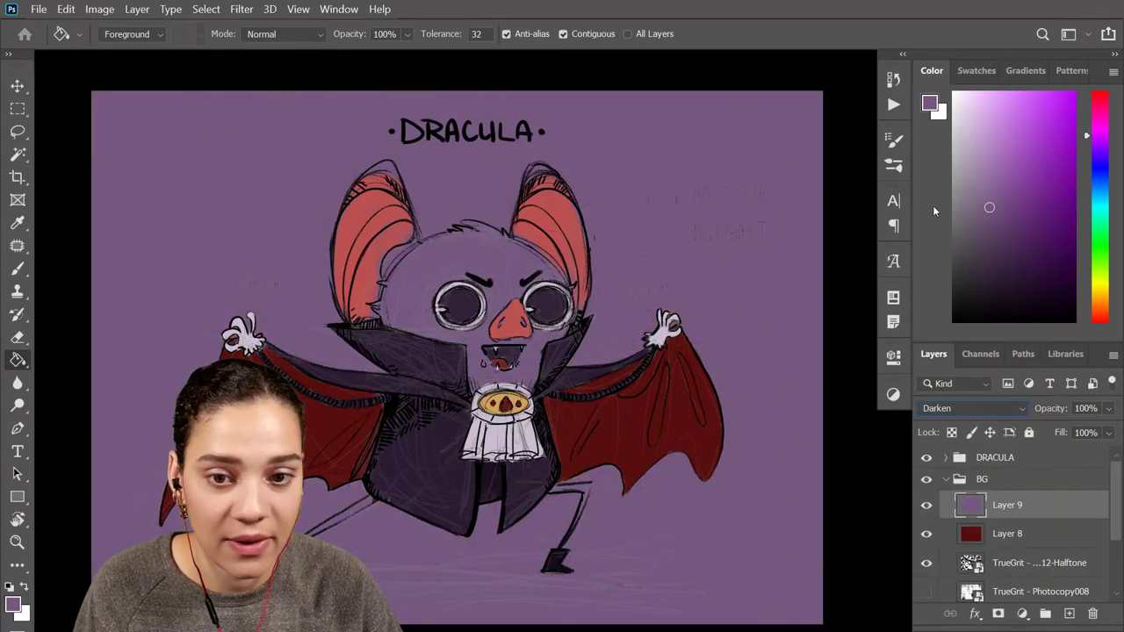
key(Up)
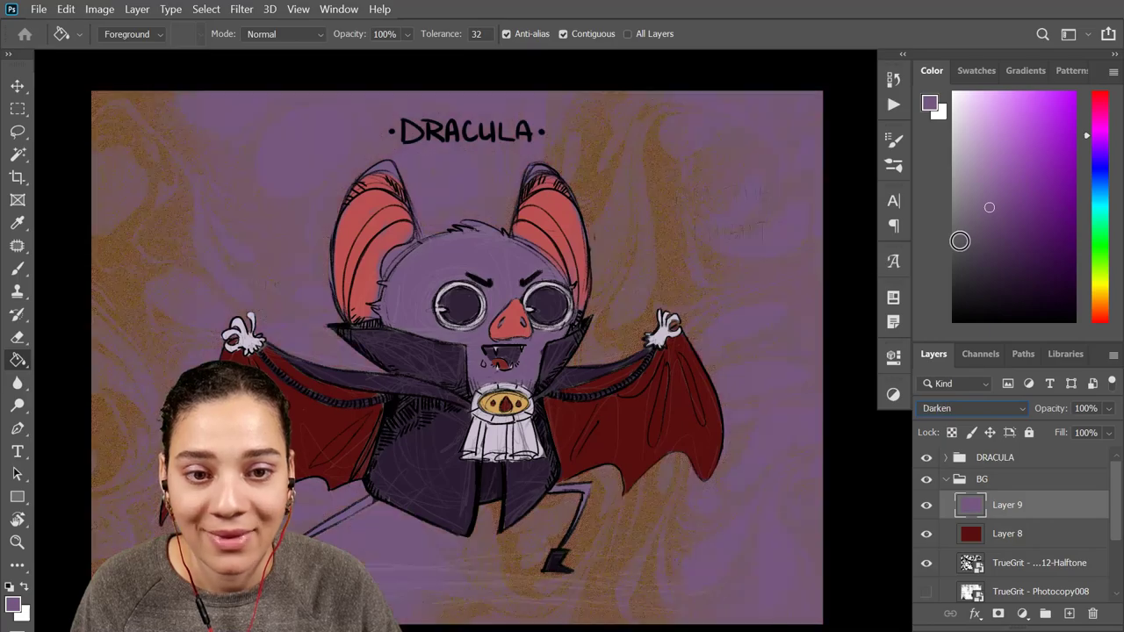
key(Down)
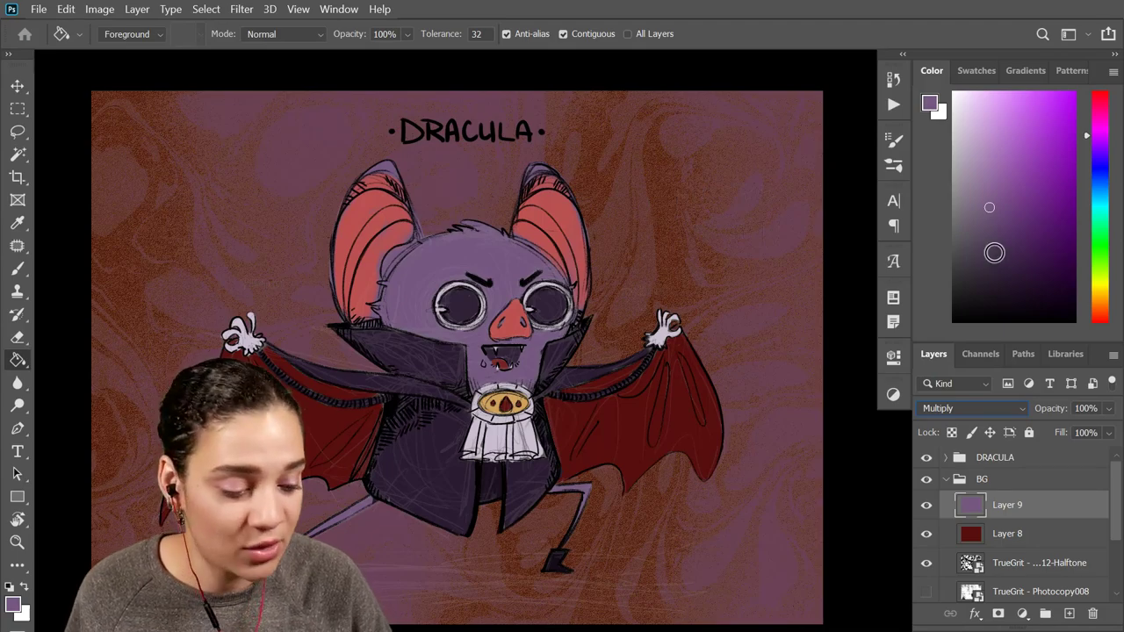
Collapse the BG group and expand the DRACULA group to reach the character's layers
click(945, 478)
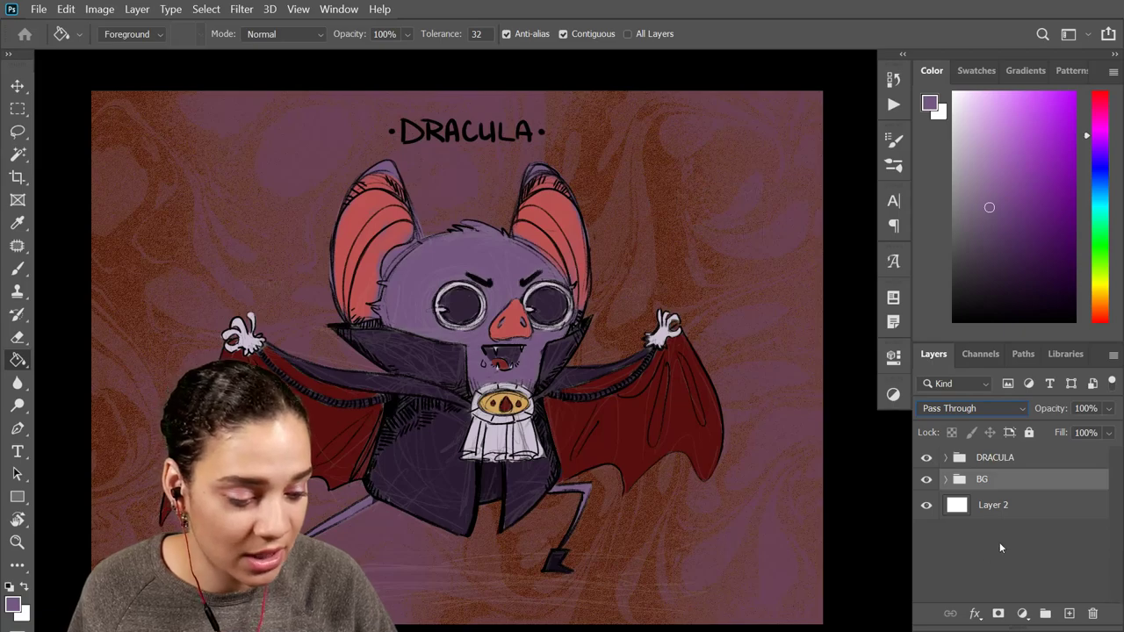
click(945, 457)
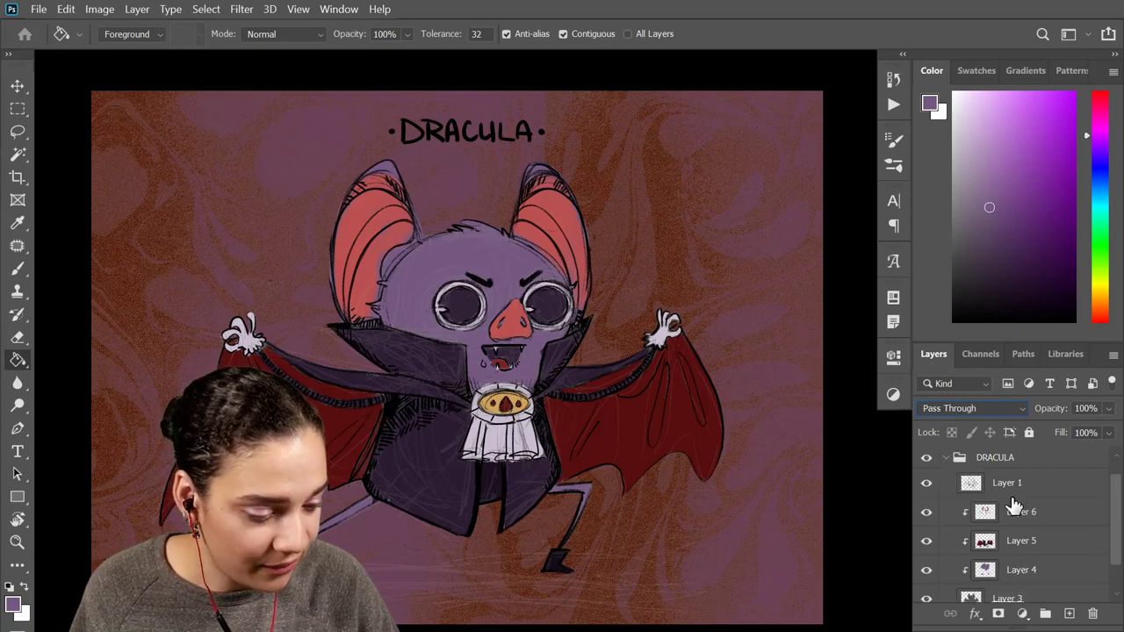
scroll(1014, 505, down, 2)
scroll(1014, 505, up, 1)
Toggle Layer 1's visibility to compare the character with and without its line art, leaving the layer visible
click(926, 466)
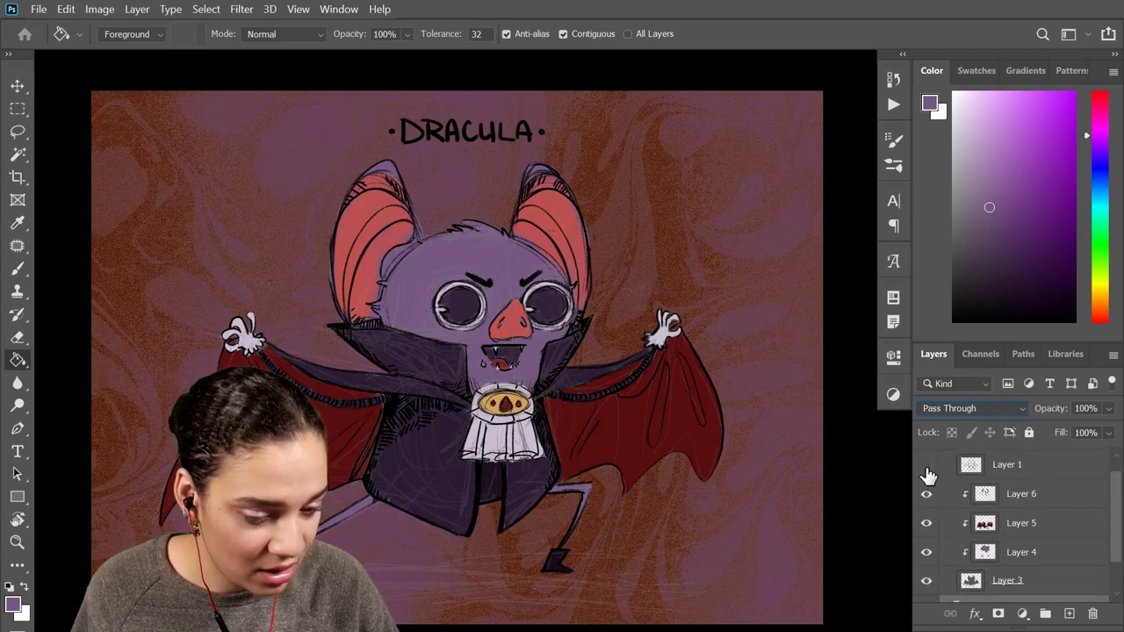
click(926, 466)
click(926, 466)
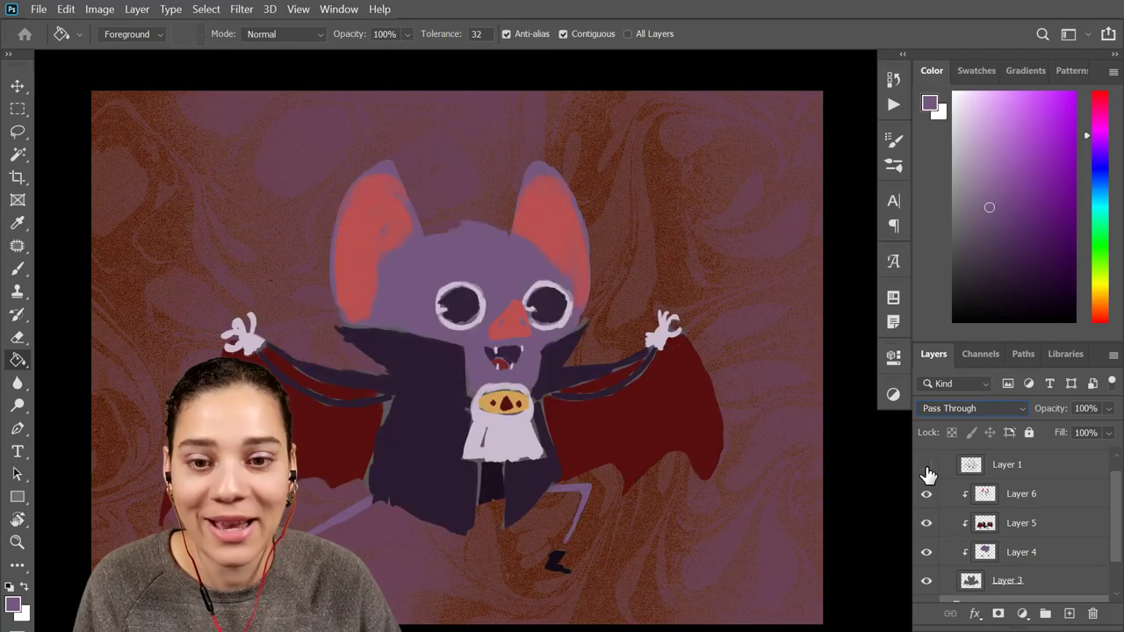
click(926, 466)
click(926, 466)
click(926, 466)
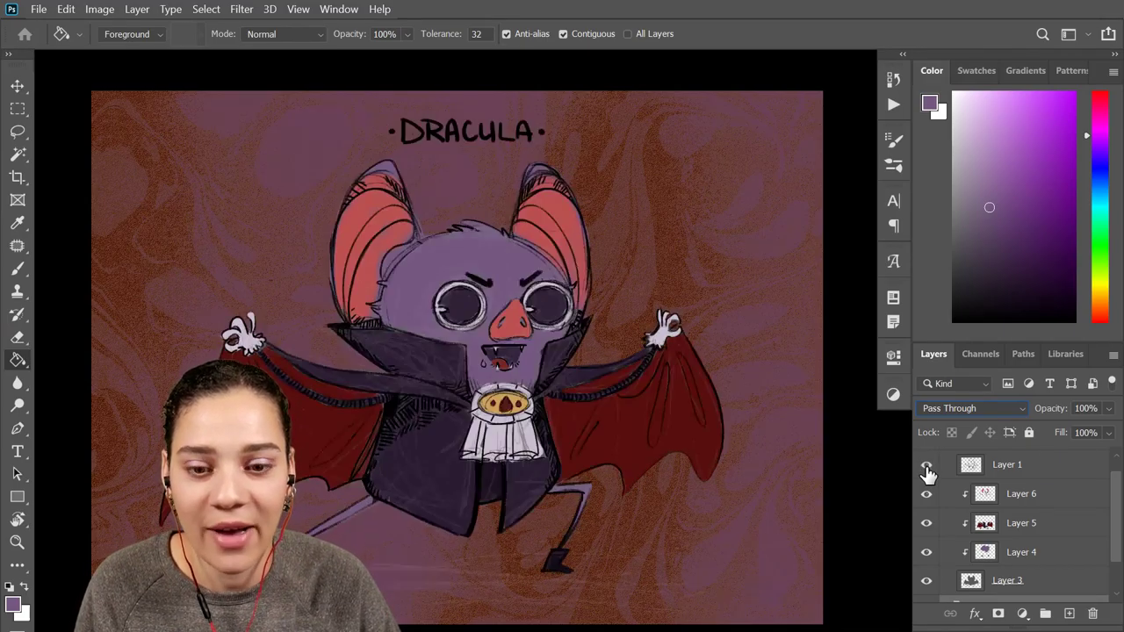
Select the line art layer, Layer 1, in the DRACULA group
key(ctrl+plus)
drag(521, 476, 680, 367)
drag(792, 304, 735, 366)
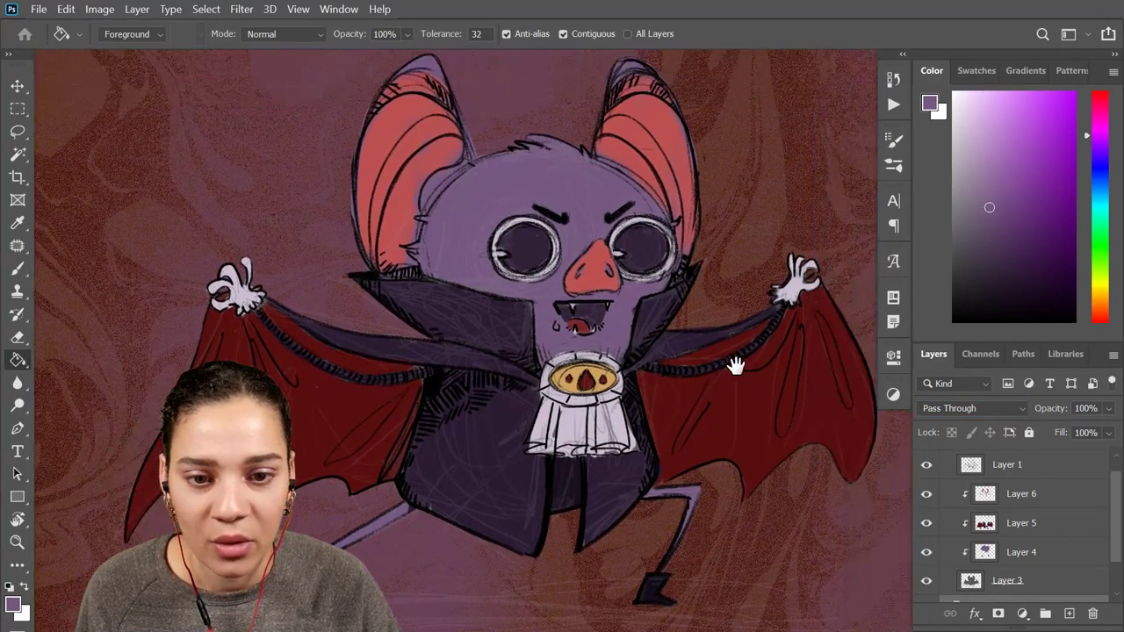
drag(672, 343, 668, 329)
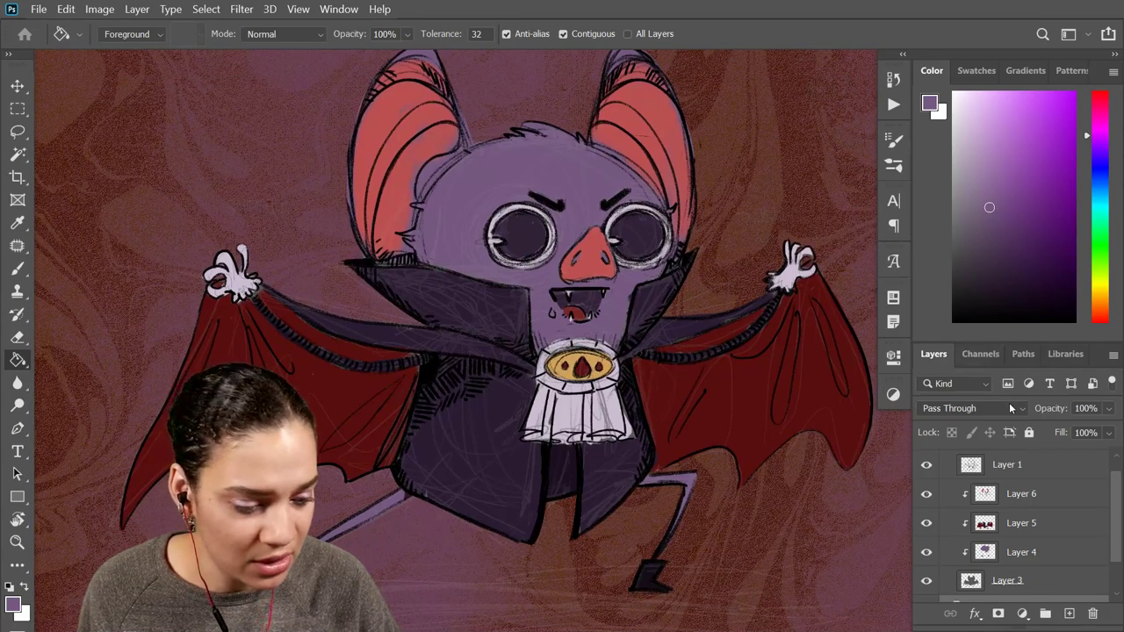
click(1040, 469)
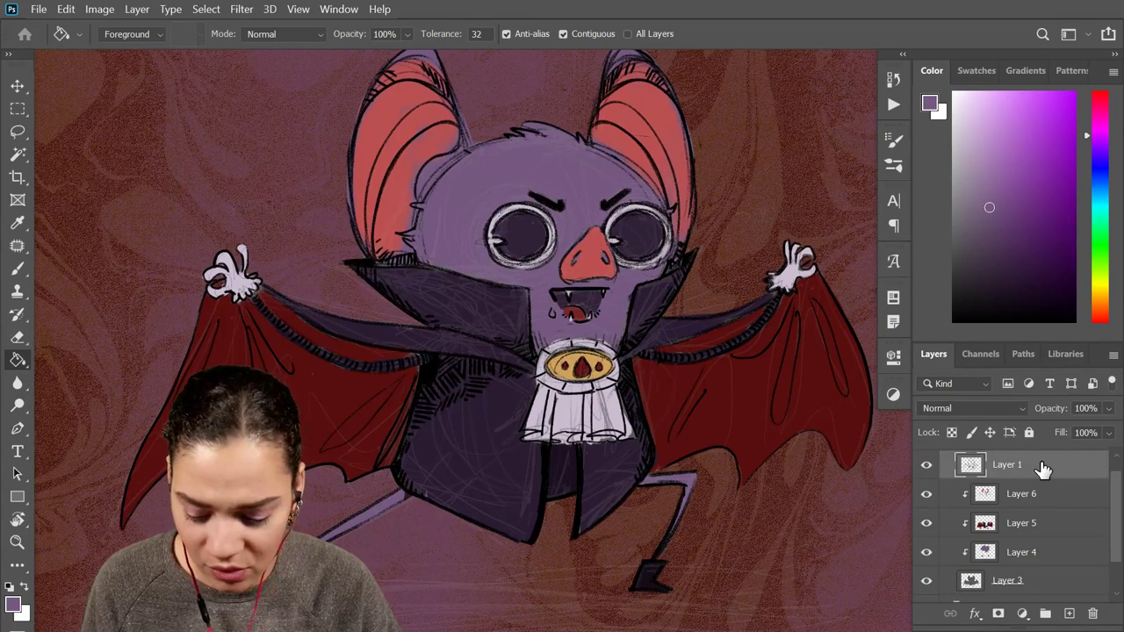
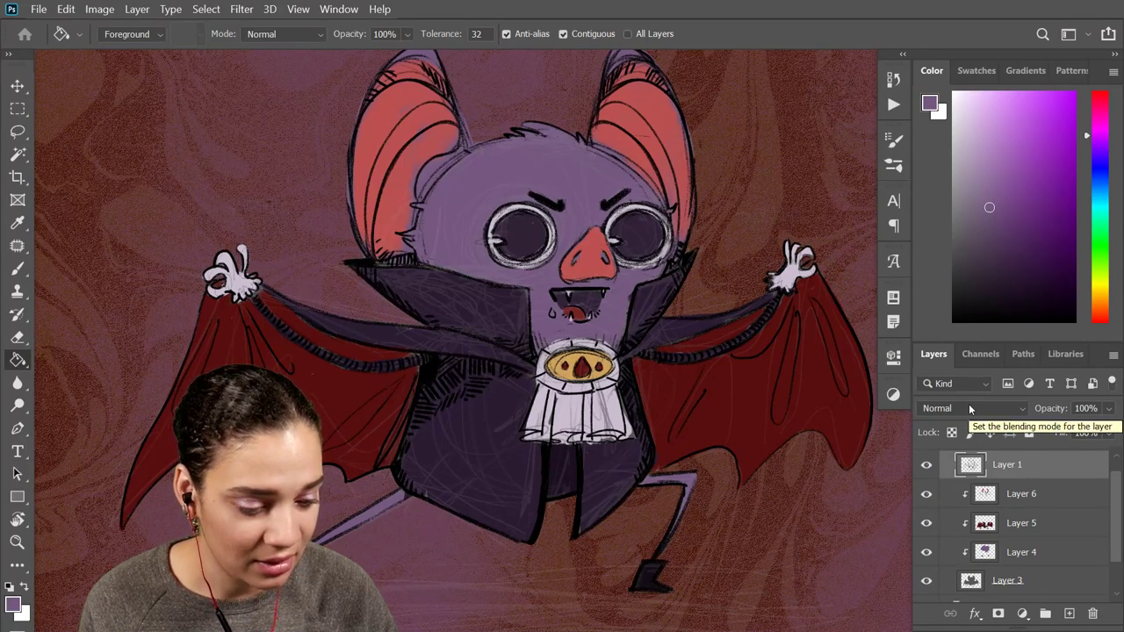
key(ctrl+u)
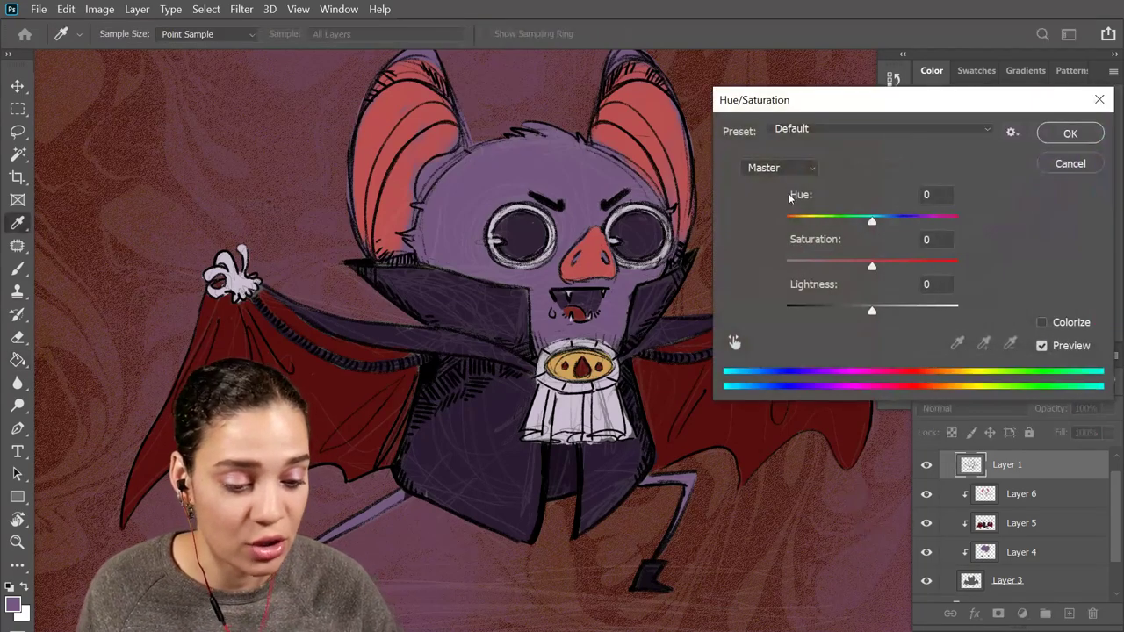
drag(870, 312, 739, 313)
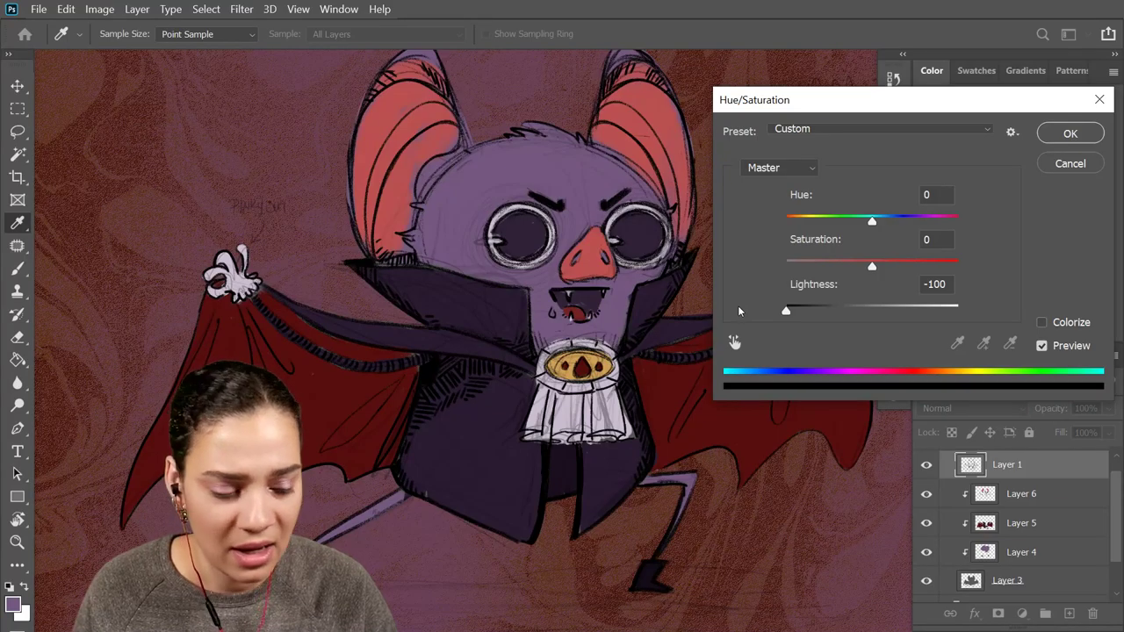
click(1076, 163)
Try the darkening blending modes on the line art layer and set it to Darker Color
key(g)
click(975, 409)
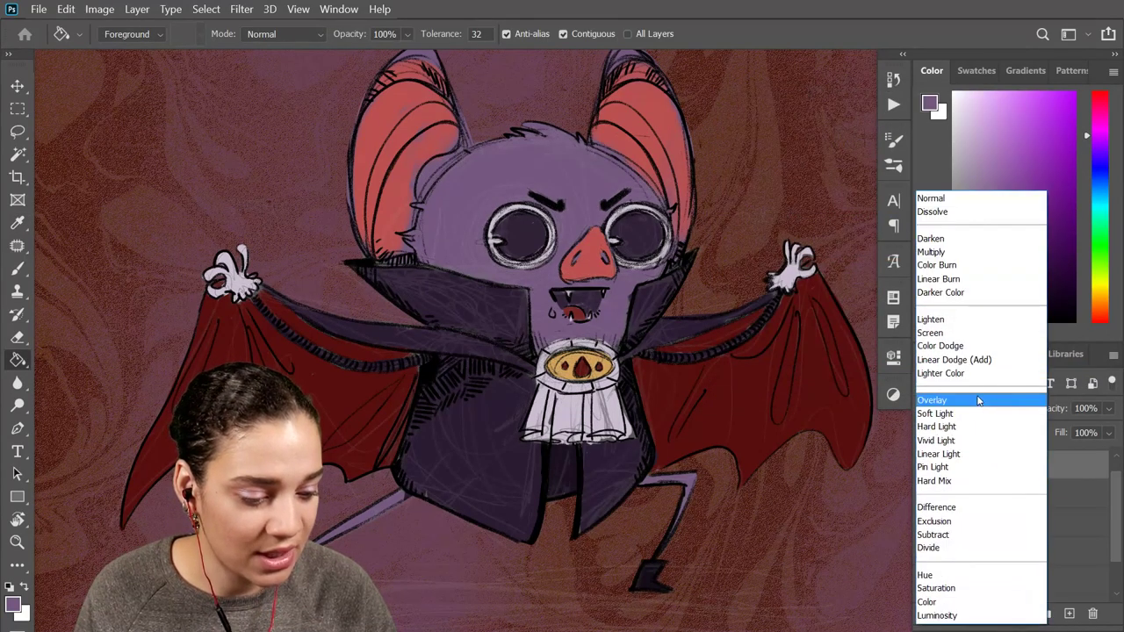
click(964, 200)
key(Down)
key(Down)
key(Down)
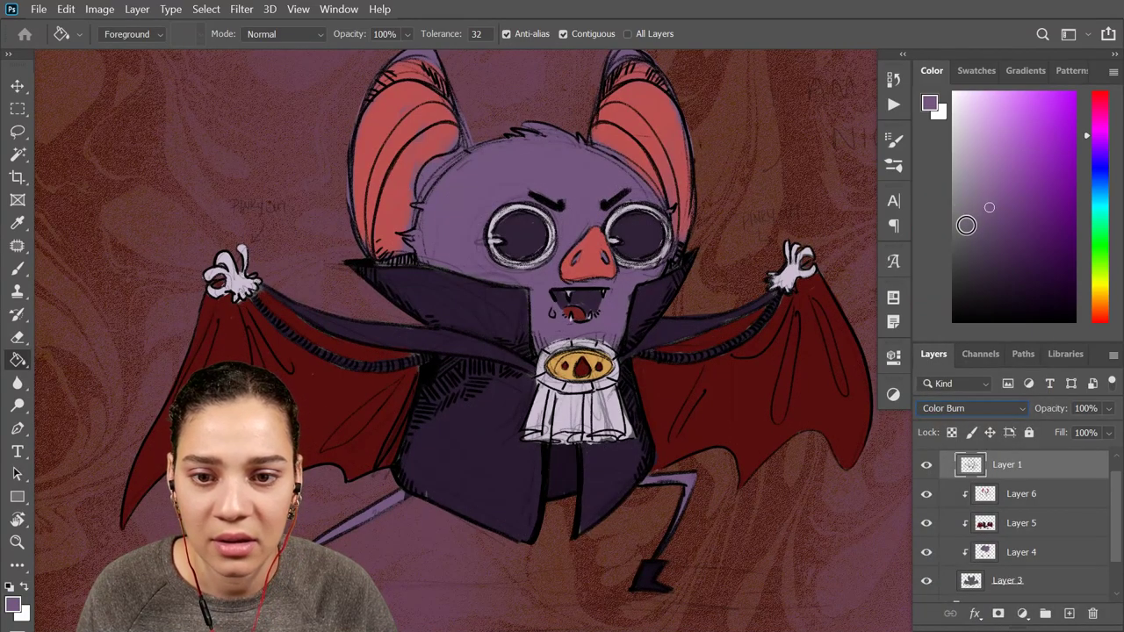
key(Down)
key(Down)
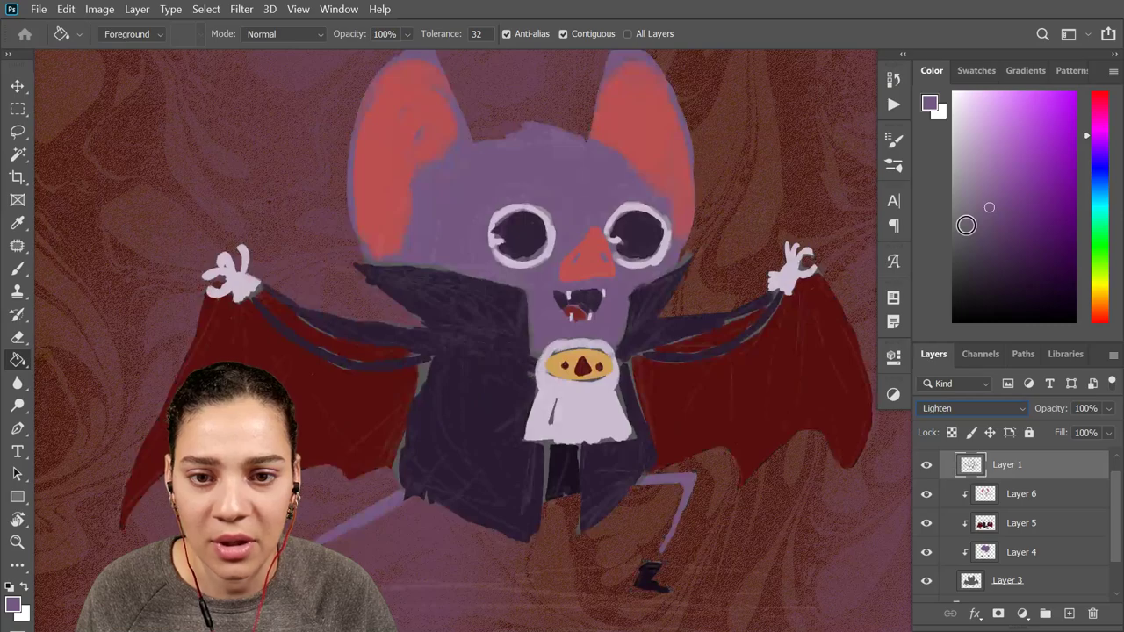
key(Up)
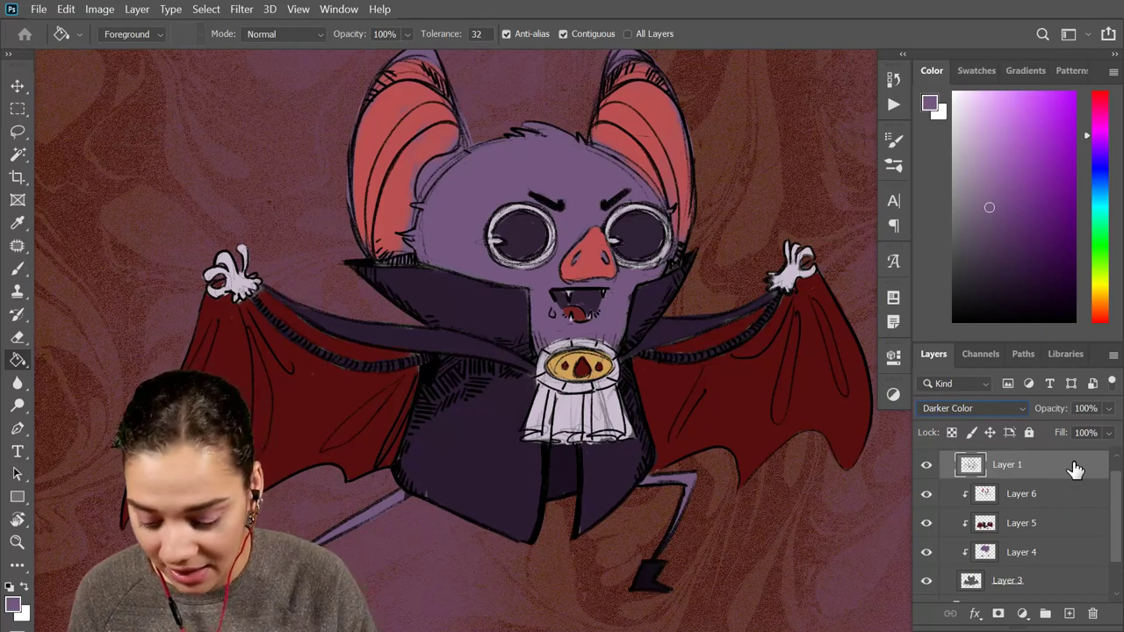
Create a new layer directly beneath Layer 1 and make it a clipping mask over the character's colour layers
key(ctrl+shift+alt+n)
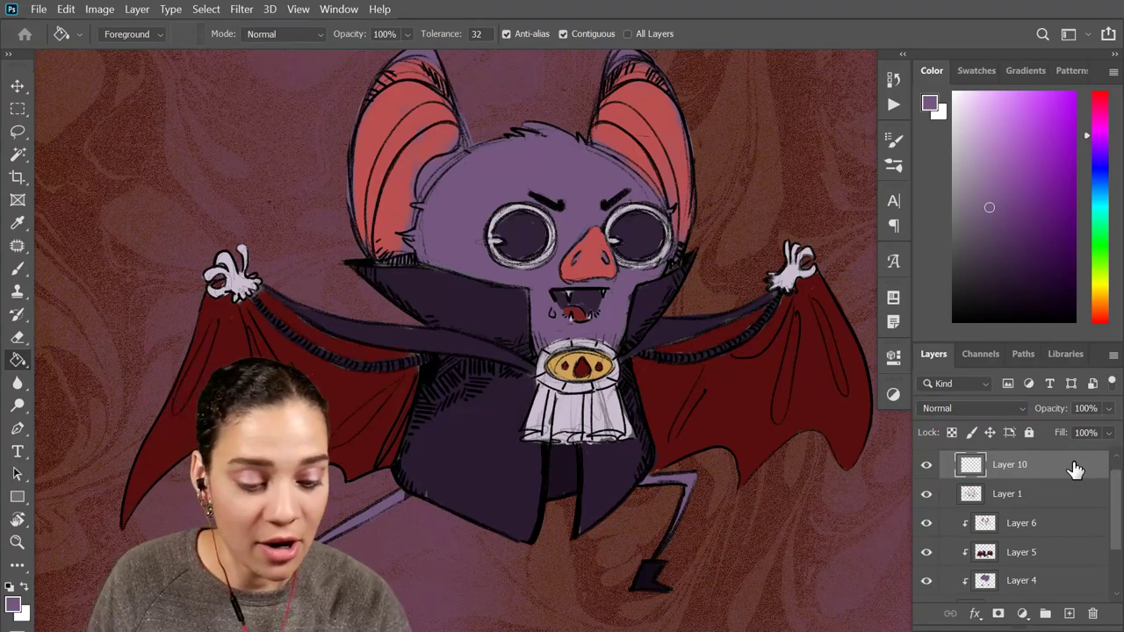
key(ctrl+minus)
key(ctrl+plus)
key(ctrl+plus)
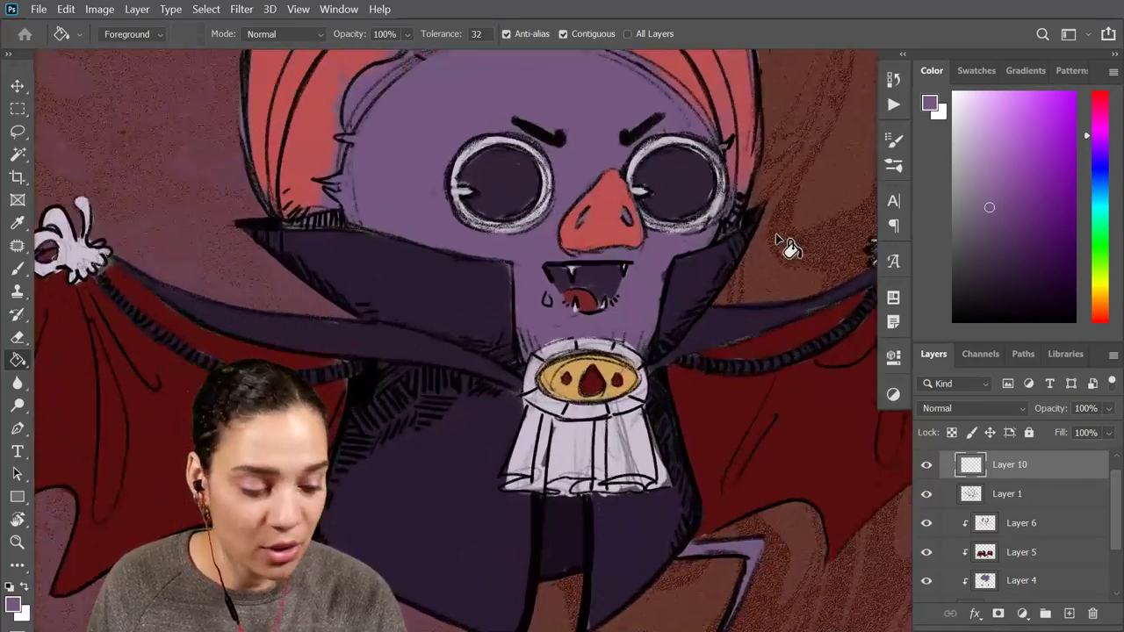
drag(1048, 472, 1041, 506)
right_click(1038, 497)
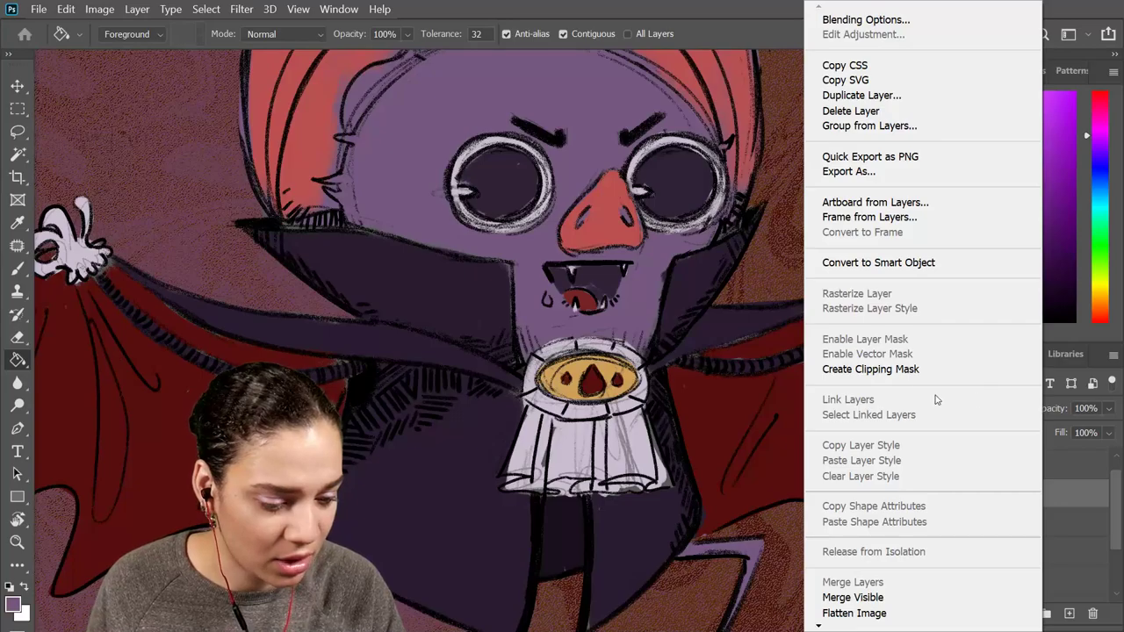
click(921, 370)
Brush shadows along the head's left and lower edge with a size 200 brush in dark purple sampled from the cape
key(b)
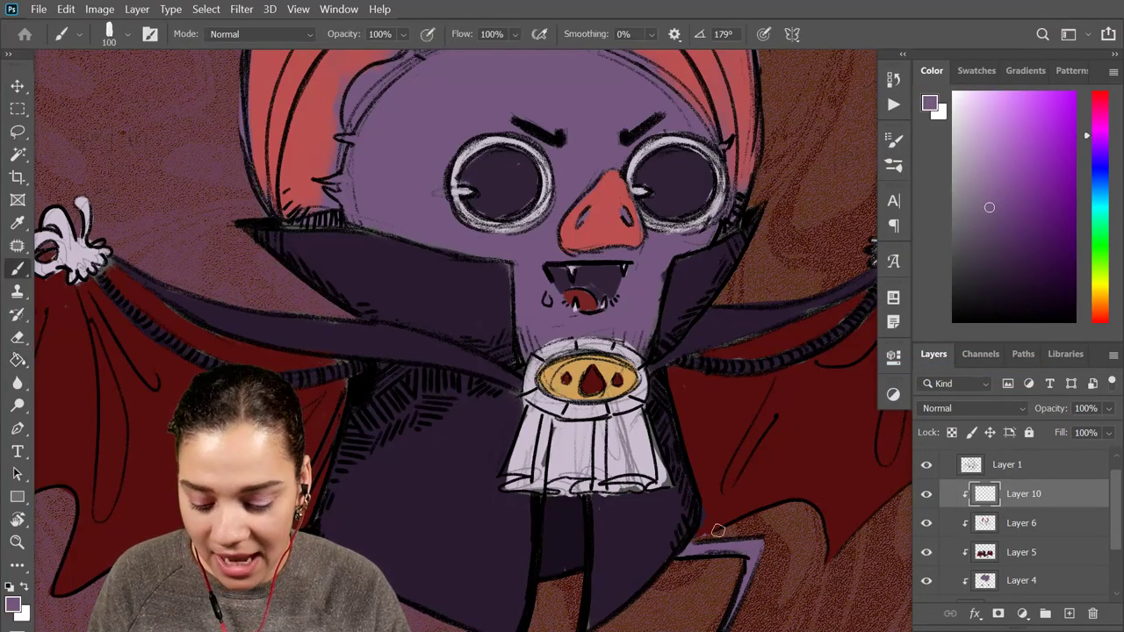
key(ctrl+minus)
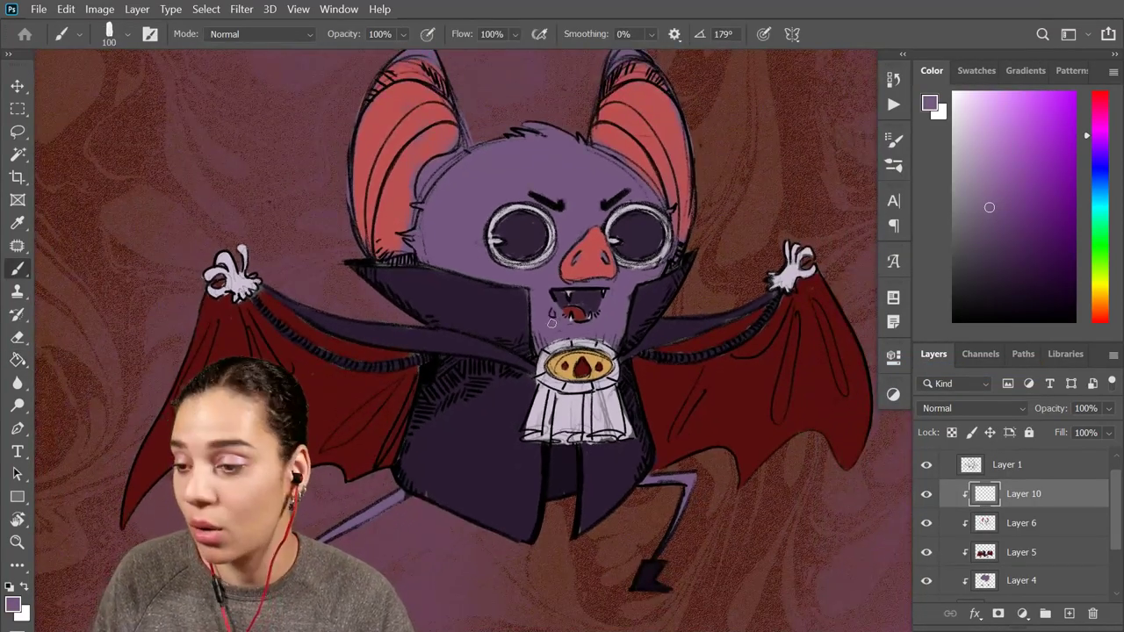
scroll(550, 322, up, 1)
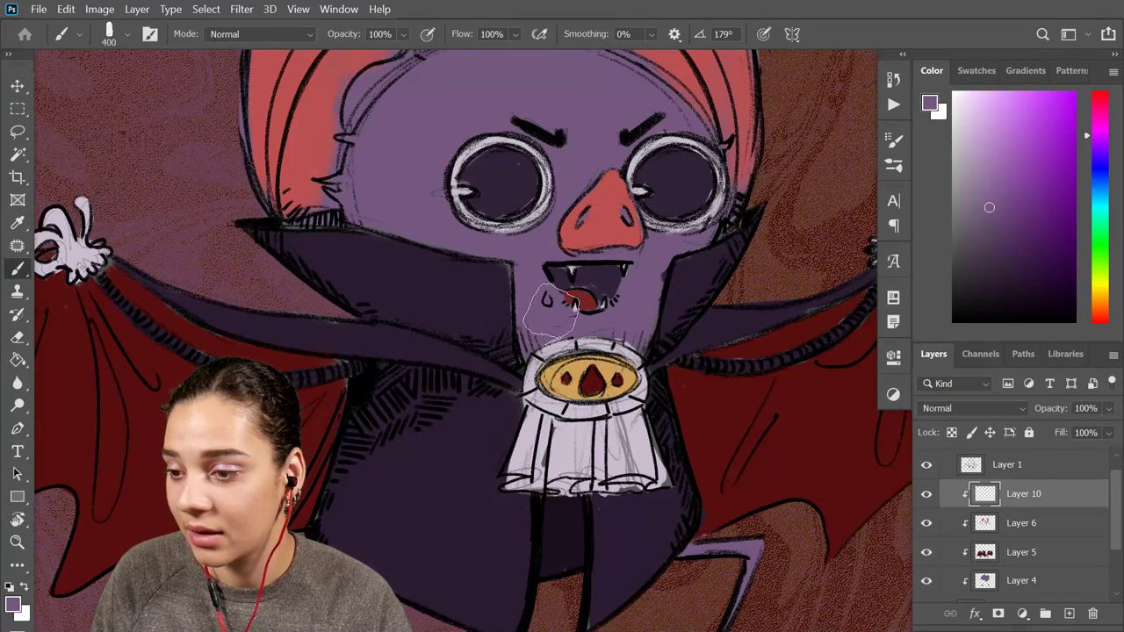
key(bracketright)
scroll(551, 311, down, 1)
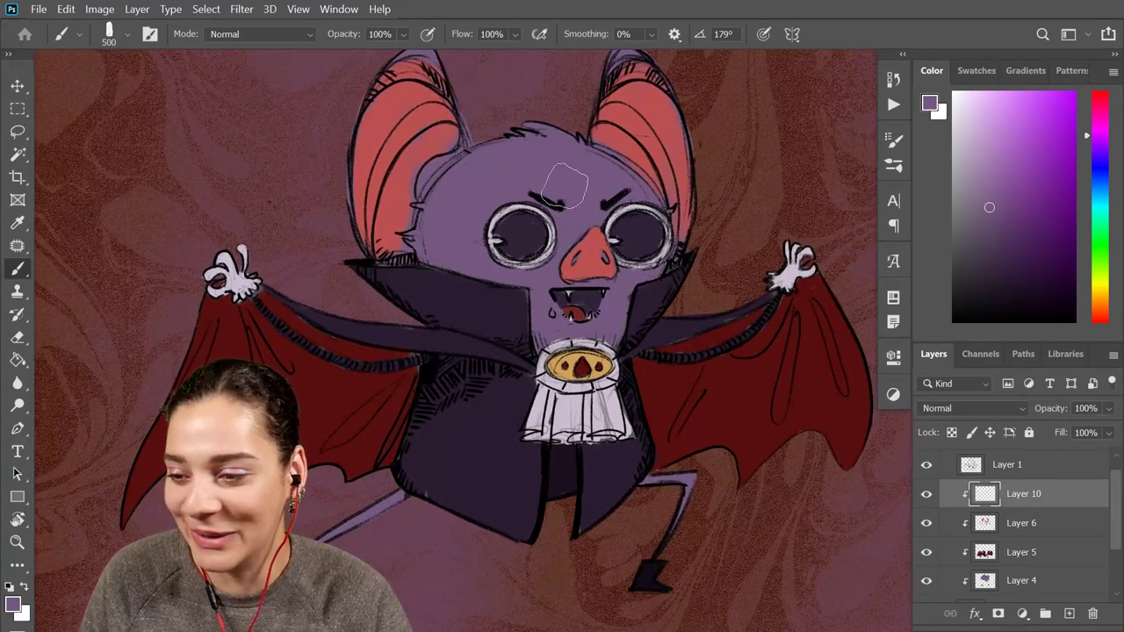
alt+click(468, 336)
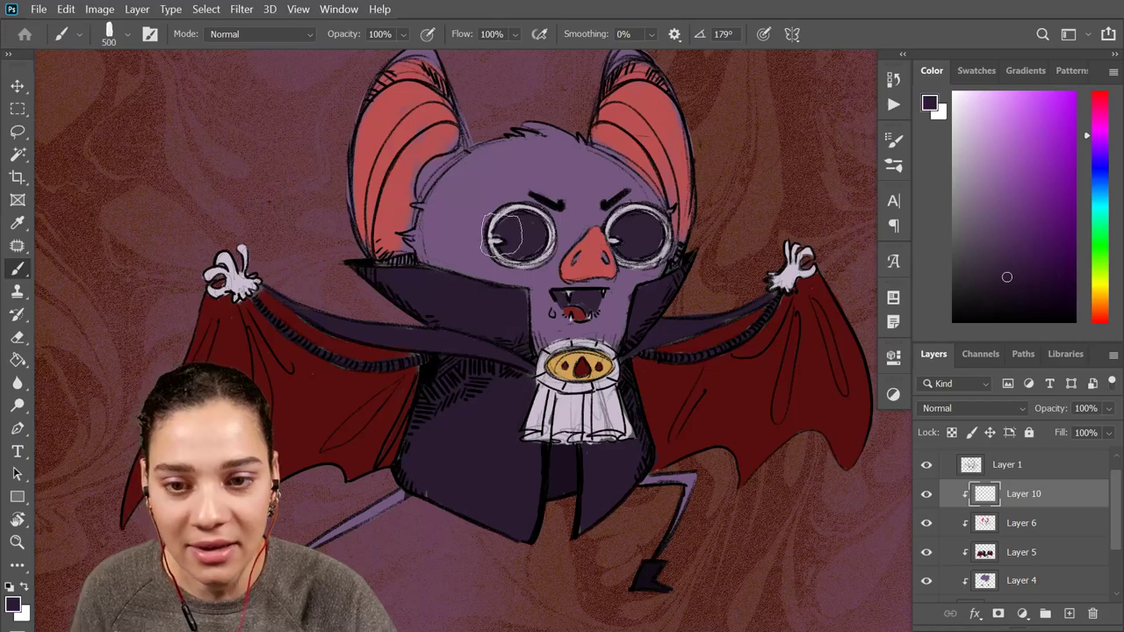
drag(421, 228, 452, 244)
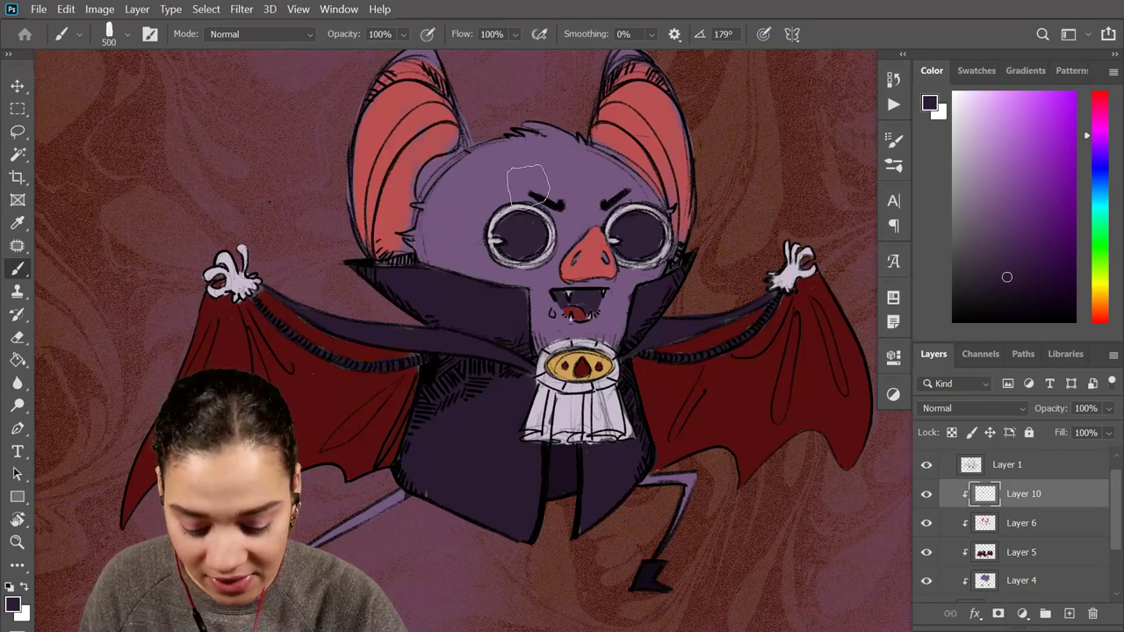
key(bracketleft)
scroll(560, 344, up, 2)
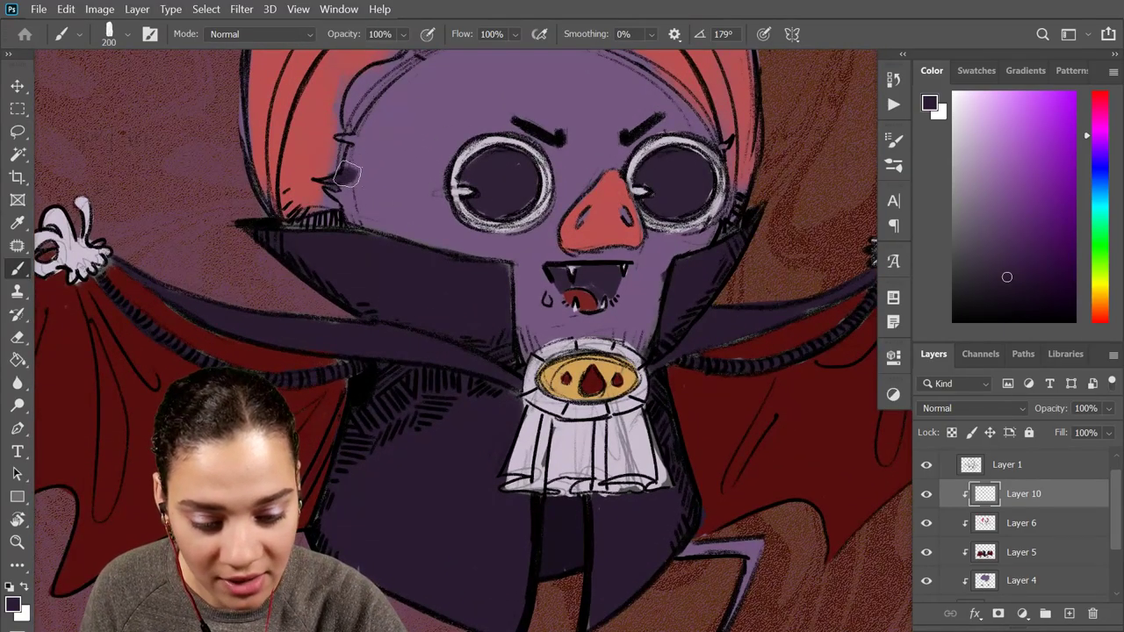
mouse_move(353, 188)
mouse_down()
mouse_move(351, 160)
mouse_move(374, 224)
mouse_move(361, 190)
mouse_move(435, 237)
mouse_up()
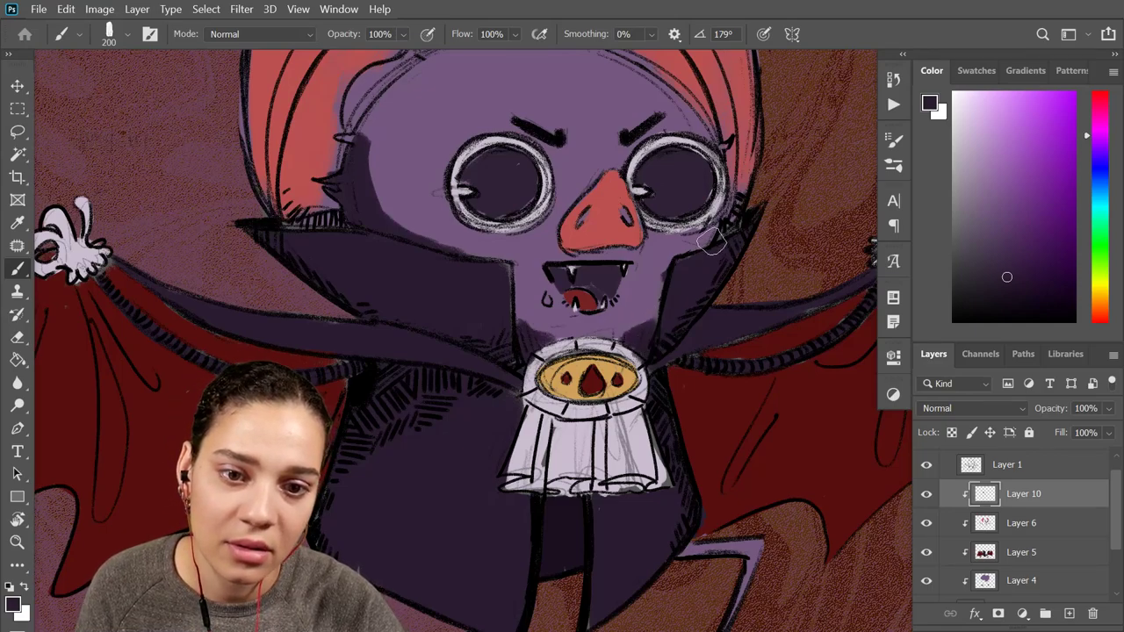
Shade the inside folds and lower parts of both ears in the same dark purple with a size 400 brush
scroll(690, 254, up, 3)
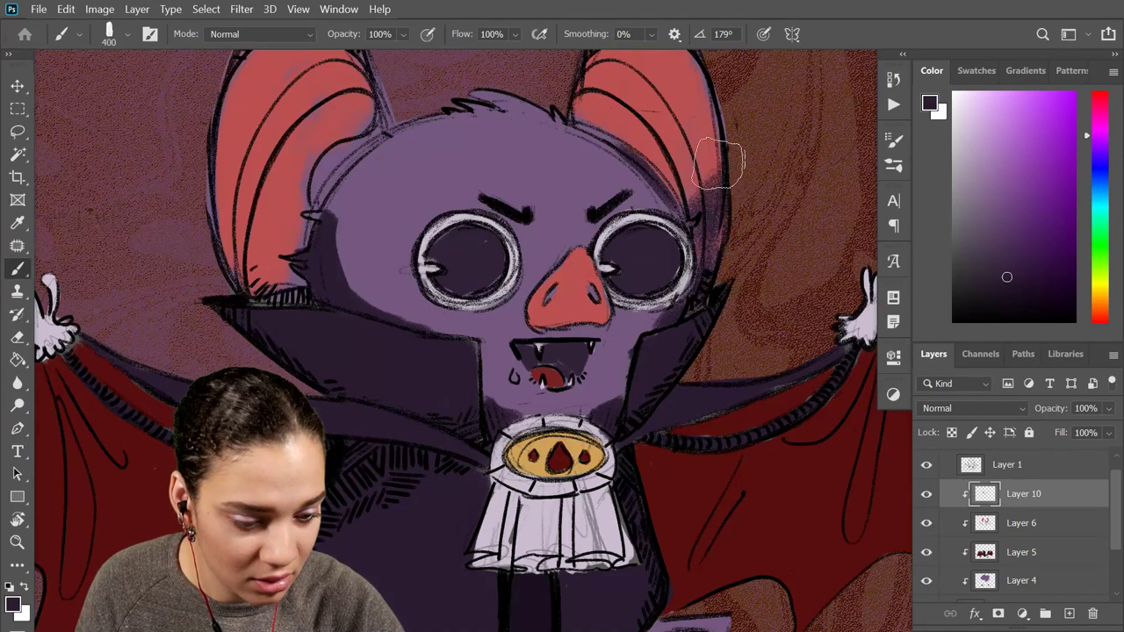
drag(690, 157, 642, 86)
key(space)
drag(586, 120, 714, 225)
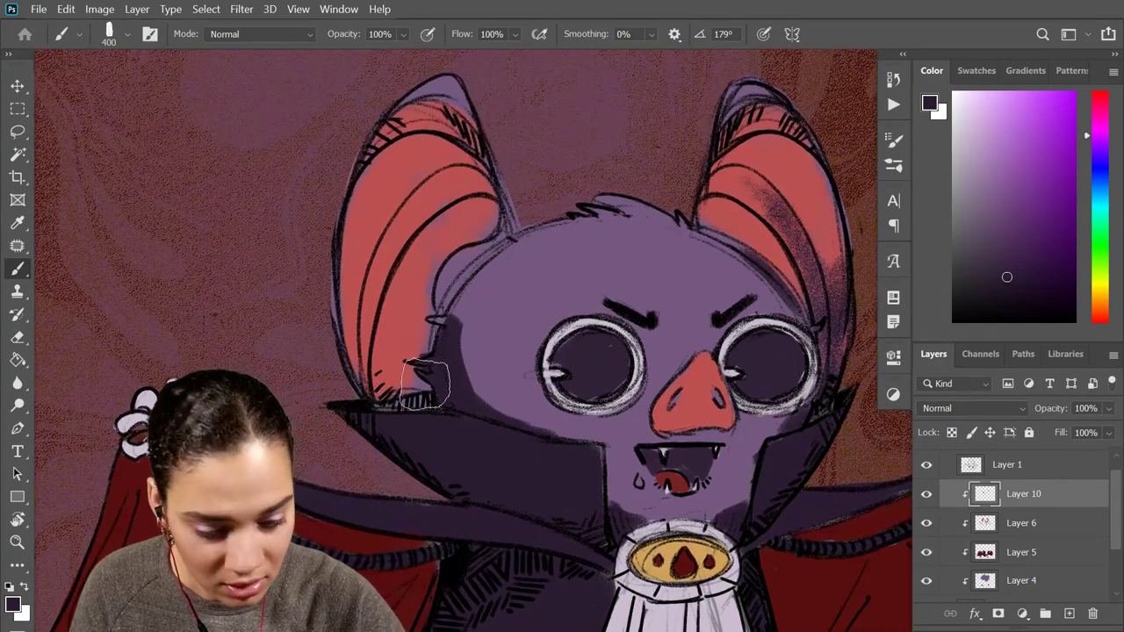
mouse_move(416, 397)
mouse_down()
mouse_move(368, 385)
mouse_move(386, 338)
mouse_move(391, 389)
mouse_move(370, 378)
mouse_move(355, 323)
mouse_move(384, 371)
mouse_move(416, 388)
mouse_move(355, 342)
mouse_move(347, 296)
mouse_move(369, 369)
mouse_move(371, 301)
mouse_move(369, 336)
mouse_move(410, 217)
mouse_move(380, 283)
mouse_move(444, 192)
mouse_move(483, 185)
mouse_move(418, 204)
mouse_move(451, 187)
mouse_up()
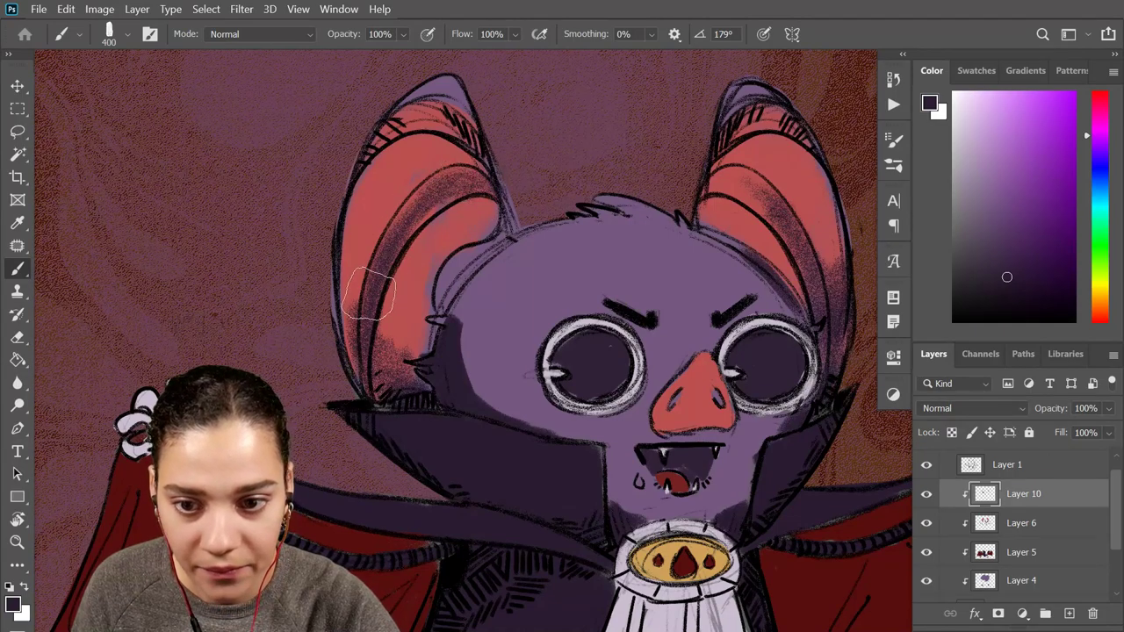
mouse_move(368, 294)
mouse_down()
mouse_move(360, 345)
mouse_move(342, 325)
mouse_move(391, 424)
mouse_up()
Add textured dark purple shading around the left side and upper edge of the bat's head
mouse_move(441, 344)
mouse_down()
mouse_move(496, 250)
mouse_move(457, 265)
mouse_move(450, 283)
mouse_move(501, 226)
mouse_move(652, 188)
mouse_move(708, 213)
mouse_move(694, 224)
mouse_move(743, 253)
mouse_move(696, 214)
mouse_move(619, 217)
mouse_up()
mouse_move(545, 226)
mouse_down()
mouse_move(454, 325)
mouse_move(470, 277)
mouse_move(474, 384)
mouse_move(449, 332)
mouse_move(519, 425)
mouse_up()
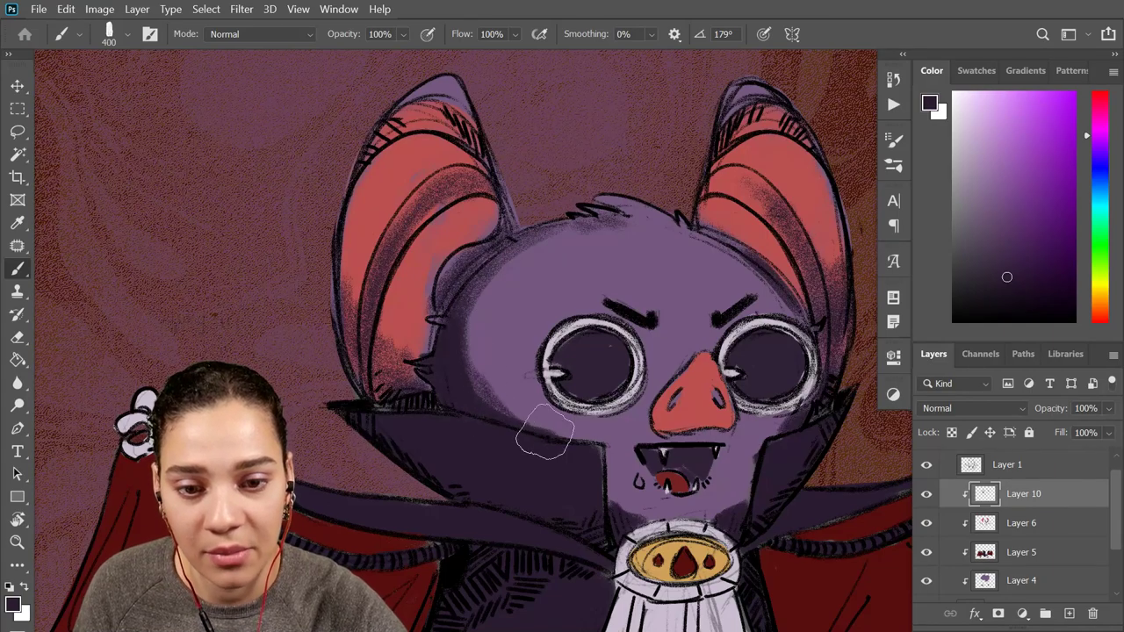
Soften the dark purple shadow edges on the bat's face and neck with a size 400 textured eraser
scroll(623, 402, down, 3)
key(e)
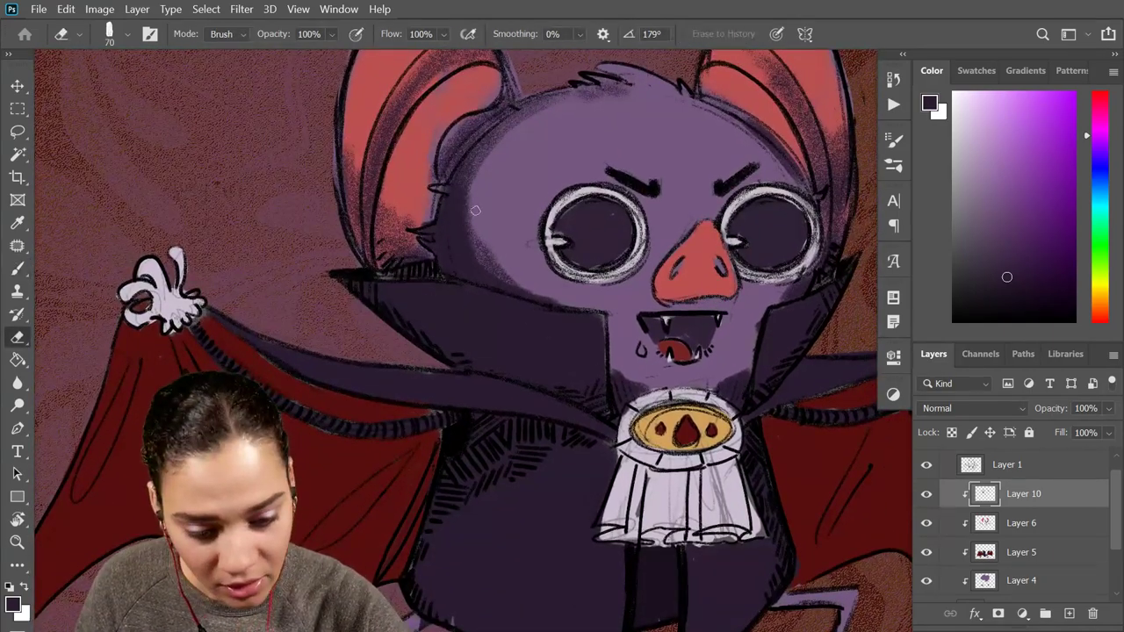
key(bracketright)
key(bracketright)
key(bracketright)
key(bracketright)
key(bracketright)
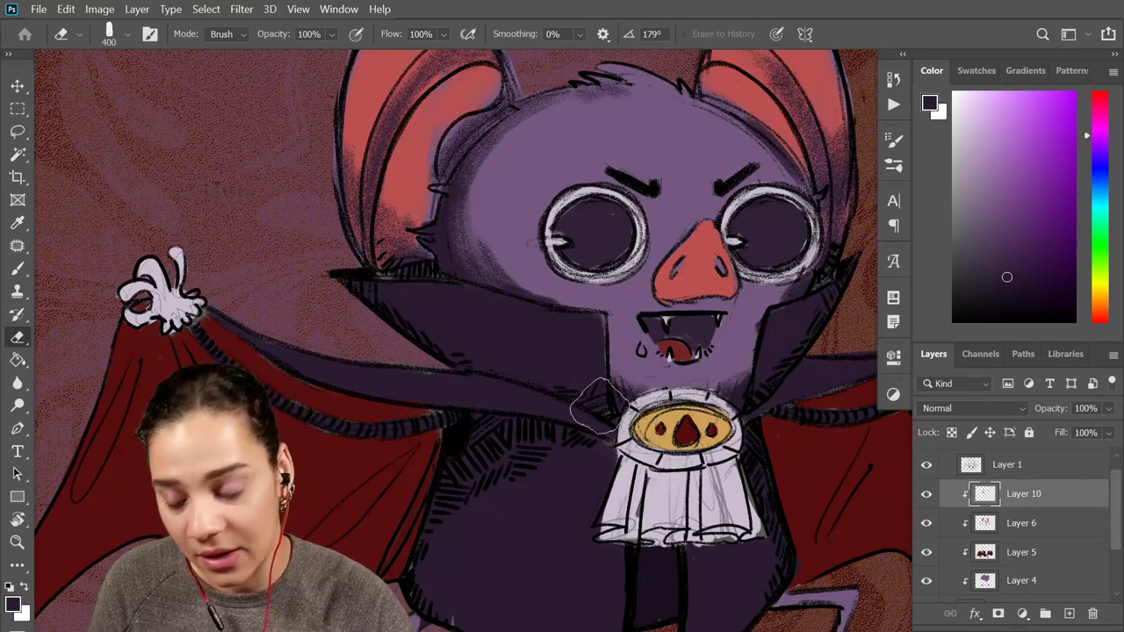
key(b)
Try several blend modes on the Layer 10 shadow layer and settle on Soft Light
key(ctrl+minus)
drag(687, 412, 656, 352)
mouse_move(735, 225)
mouse_down()
mouse_move(684, 329)
mouse_move(698, 322)
mouse_up()
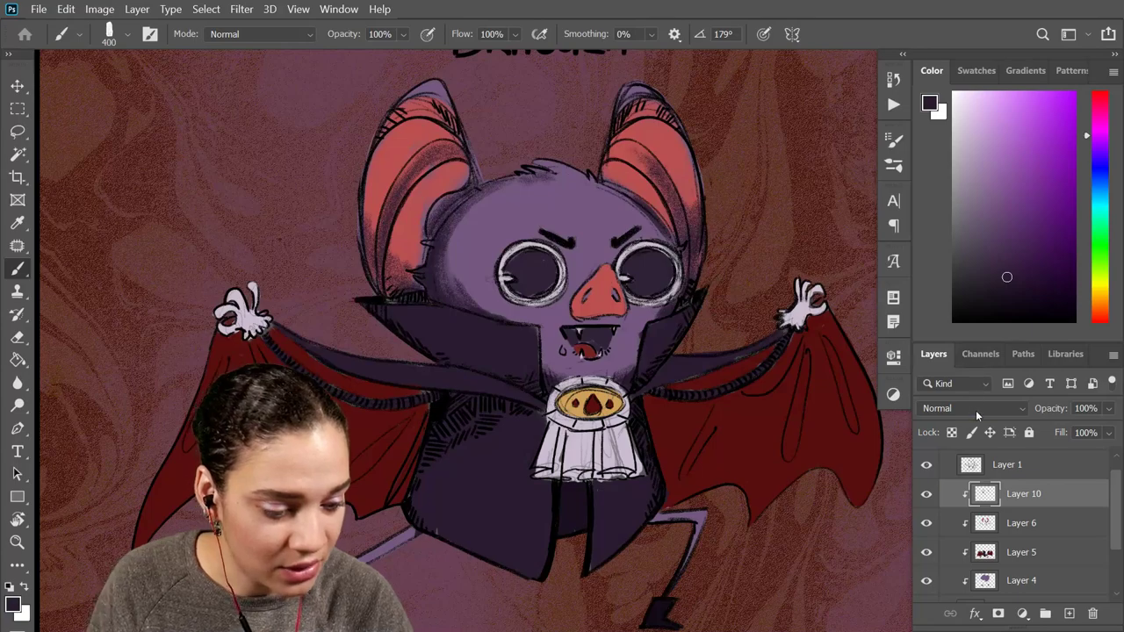
click(975, 410)
click(963, 259)
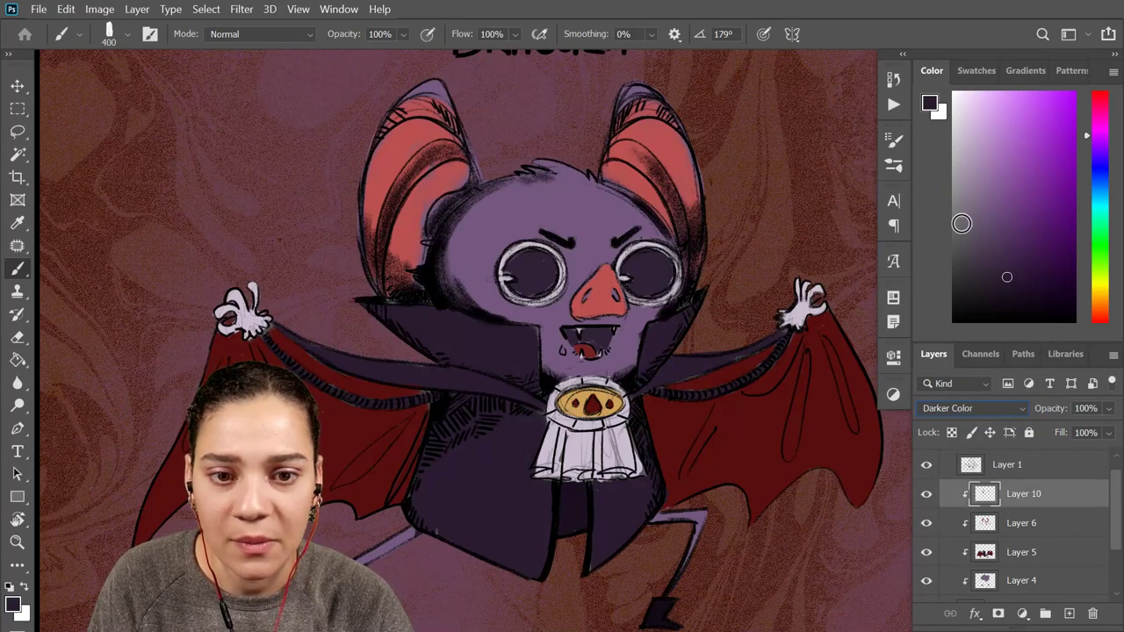
key(Down)
key(Down)
key(Down)
key(Down)
key(Down)
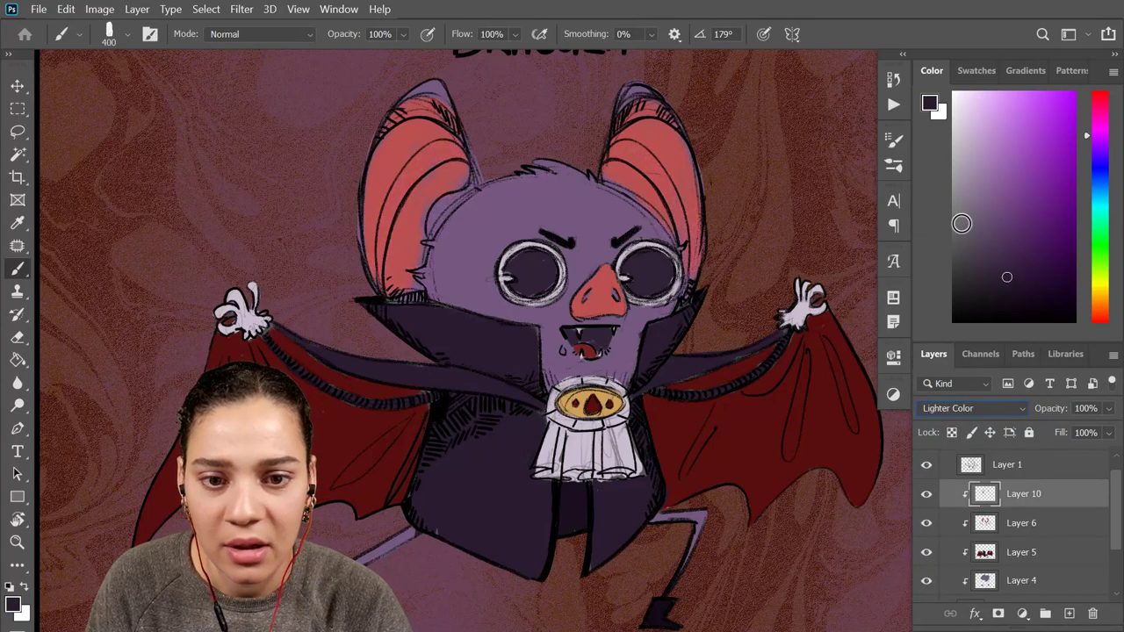
key(Down)
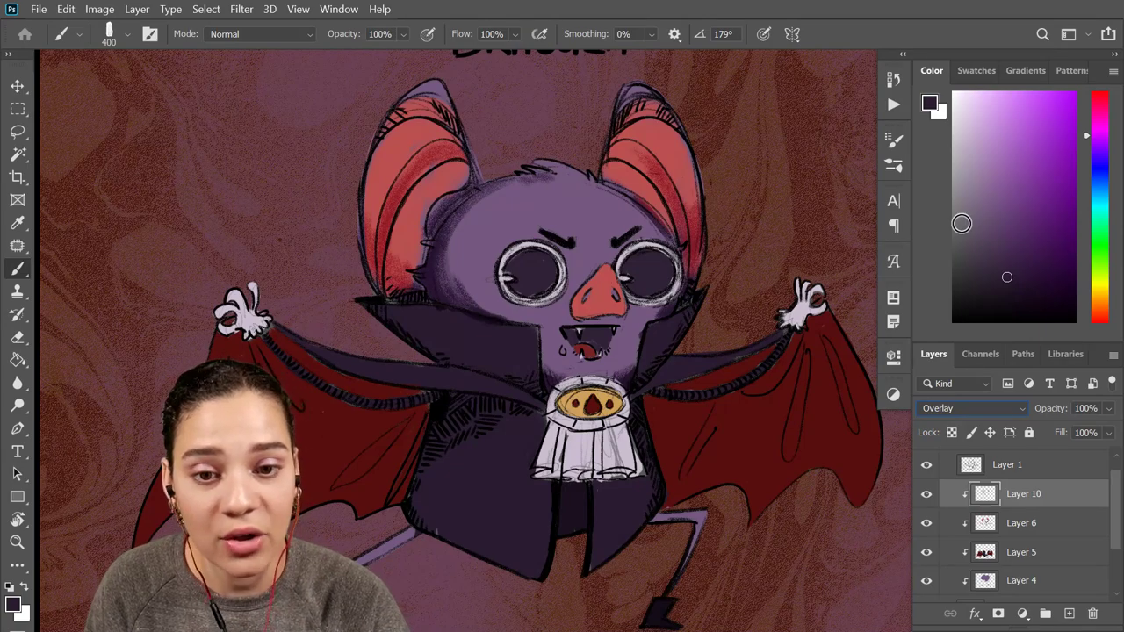
key(Down)
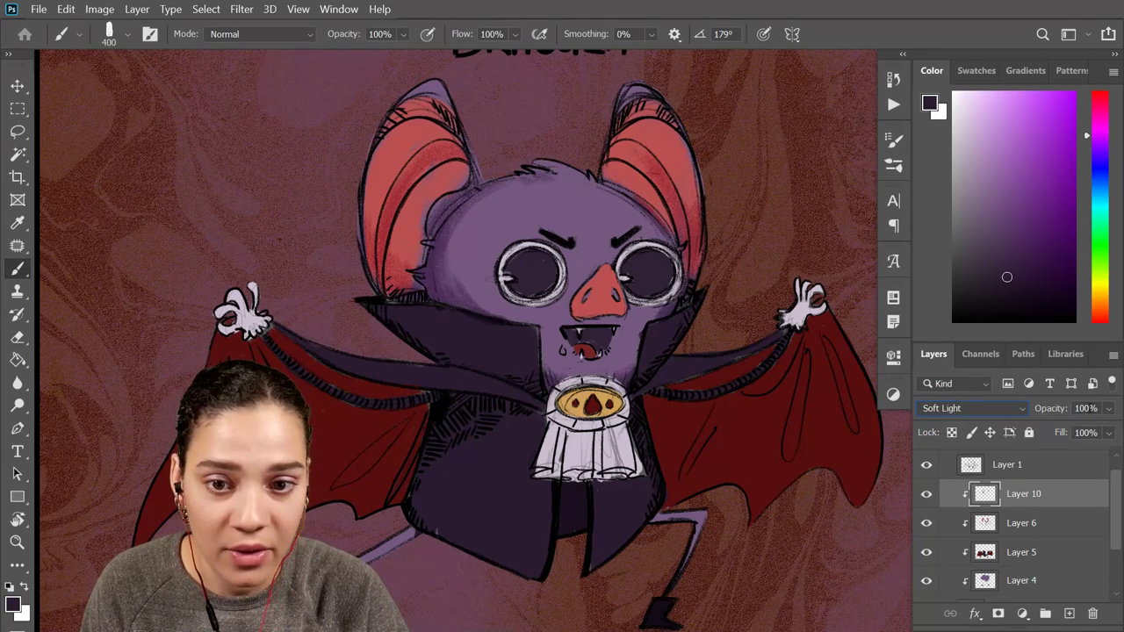
key(ctrl+minus)
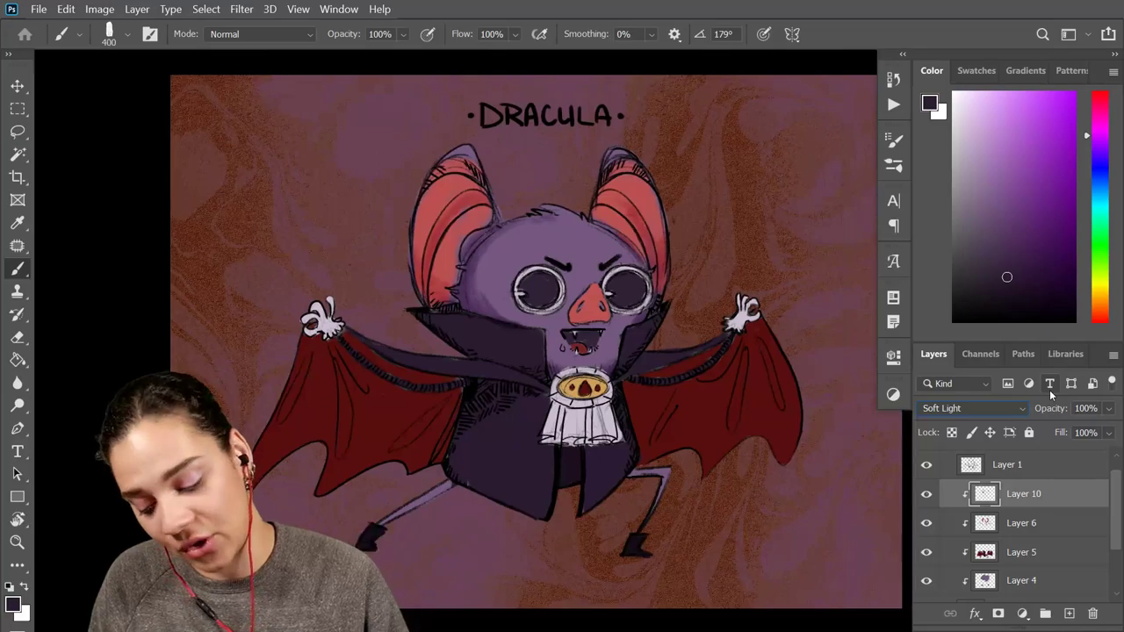
Brush dark purple shadows into the folds of the wing on the left side of the canvas with a size 400 brush
key(ctrl+plus)
key(ctrl+plus)
key(ctrl+plus)
drag(569, 229, 576, 467)
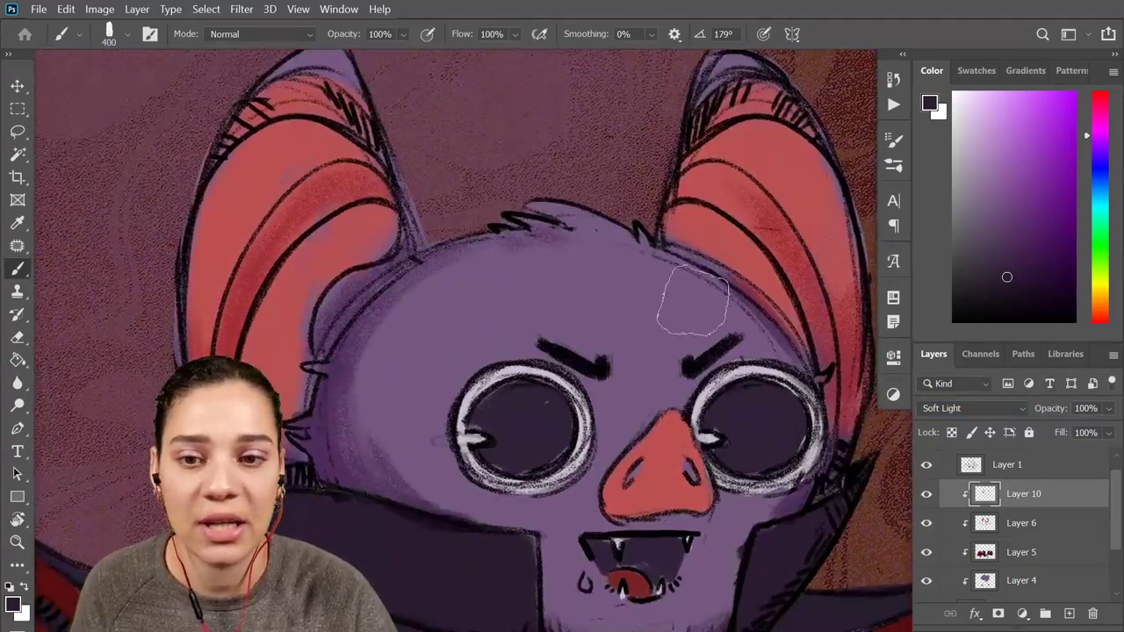
mouse_move(685, 502)
mouse_down()
mouse_move(687, 301)
mouse_move(677, 436)
mouse_up()
drag(685, 334, 694, 451)
key(ctrl+minus)
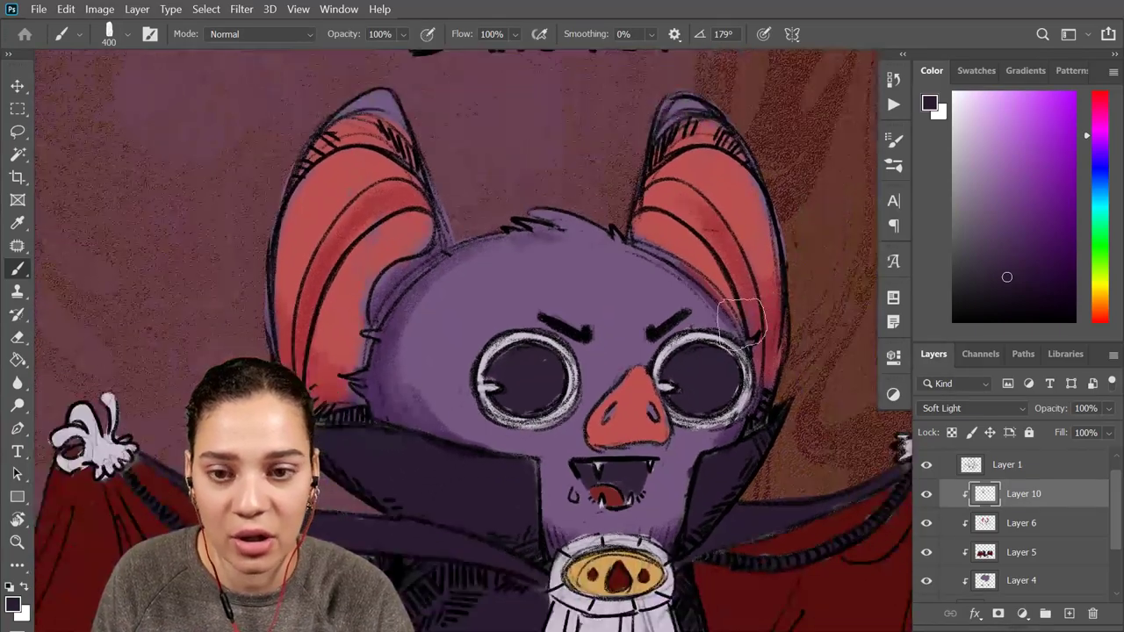
mouse_move(500, 480)
mouse_down()
mouse_move(647, 359)
mouse_move(629, 421)
mouse_move(672, 394)
mouse_move(655, 296)
mouse_move(683, 221)
mouse_up()
mouse_move(654, 356)
mouse_down()
mouse_move(675, 298)
mouse_move(694, 307)
mouse_up()
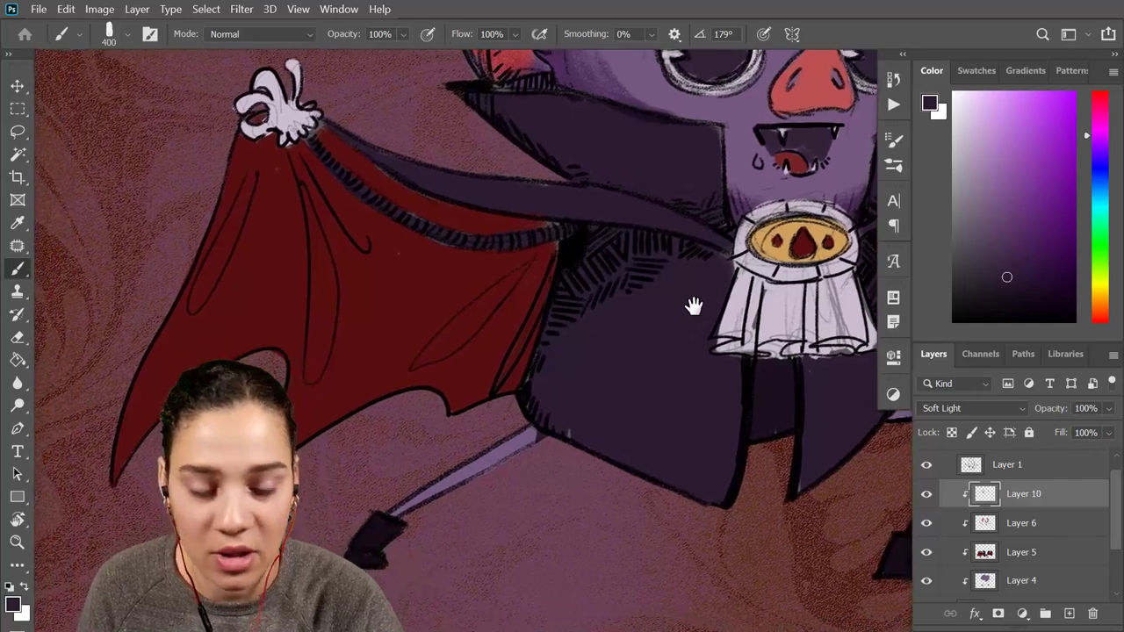
mouse_move(510, 279)
mouse_down()
mouse_move(436, 342)
mouse_move(541, 258)
mouse_move(494, 383)
mouse_up()
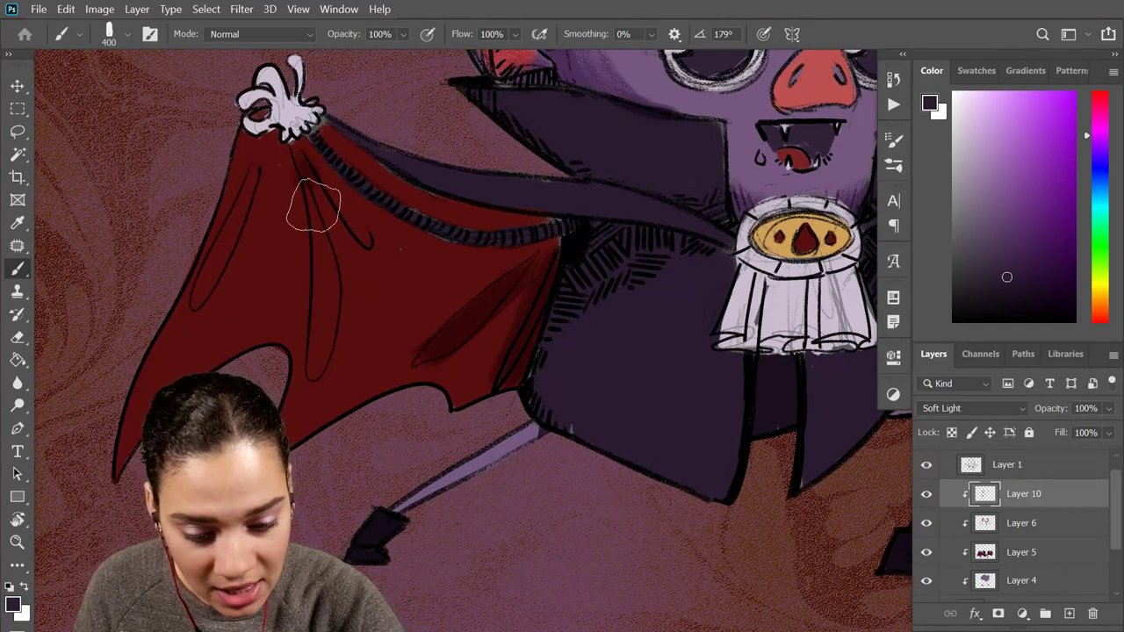
mouse_move(310, 201)
mouse_down()
mouse_move(322, 333)
mouse_move(303, 147)
mouse_move(365, 256)
mouse_move(240, 203)
mouse_move(255, 167)
mouse_move(238, 195)
mouse_up()
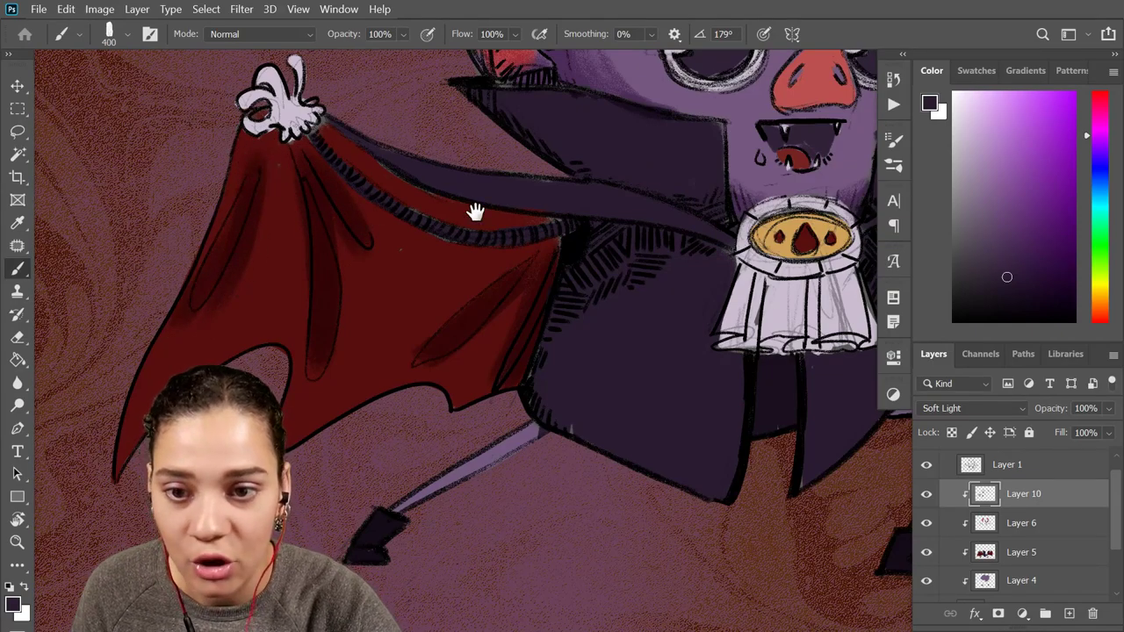
Shade the folds and upper part of the right-hand wing in dark purple and soften the shading with the eraser
mouse_move(722, 254)
mouse_down()
mouse_move(336, 206)
mouse_move(243, 226)
mouse_up()
drag(514, 209, 454, 310)
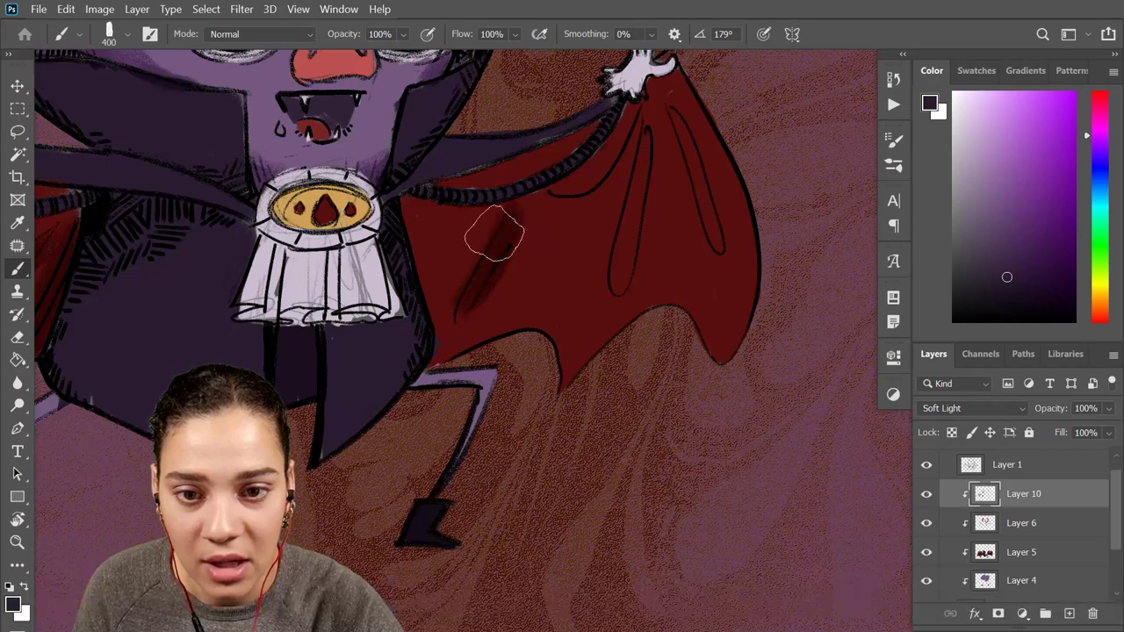
mouse_move(582, 170)
mouse_down()
mouse_move(640, 101)
mouse_move(622, 155)
mouse_move(615, 272)
mouse_up()
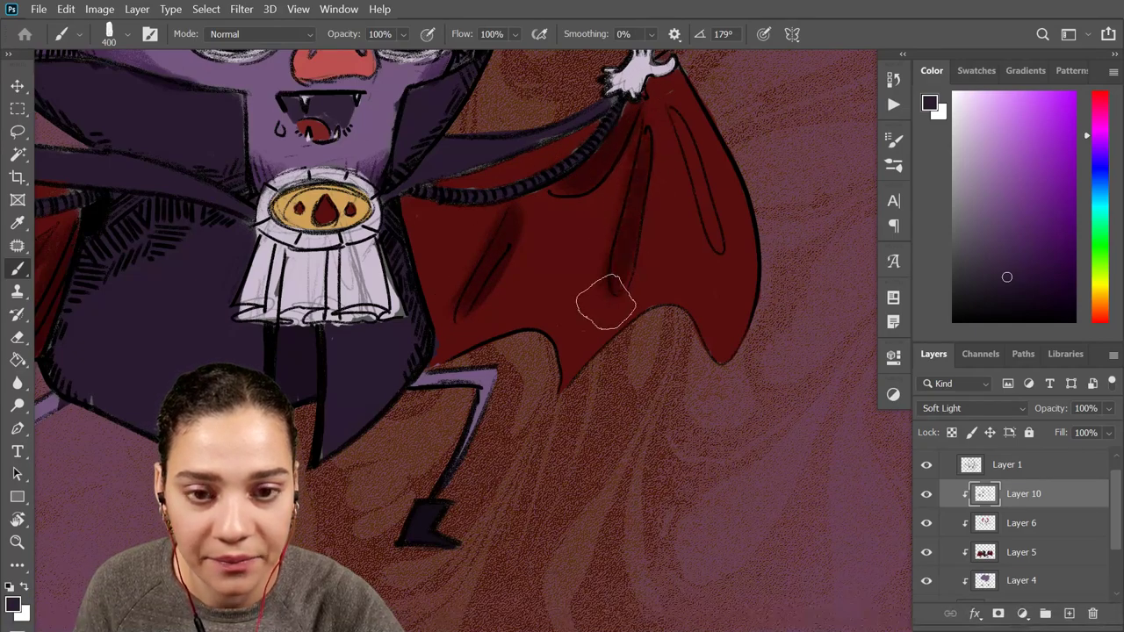
drag(670, 95, 712, 267)
mouse_move(662, 122)
mouse_down()
mouse_move(737, 232)
mouse_move(727, 231)
mouse_up()
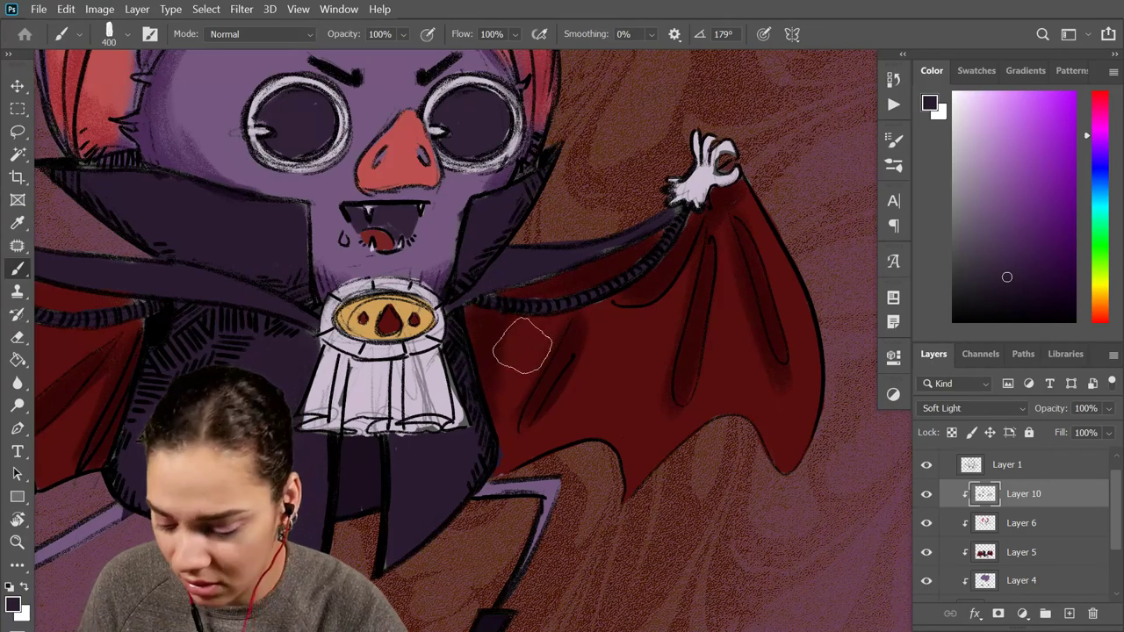
key(e)
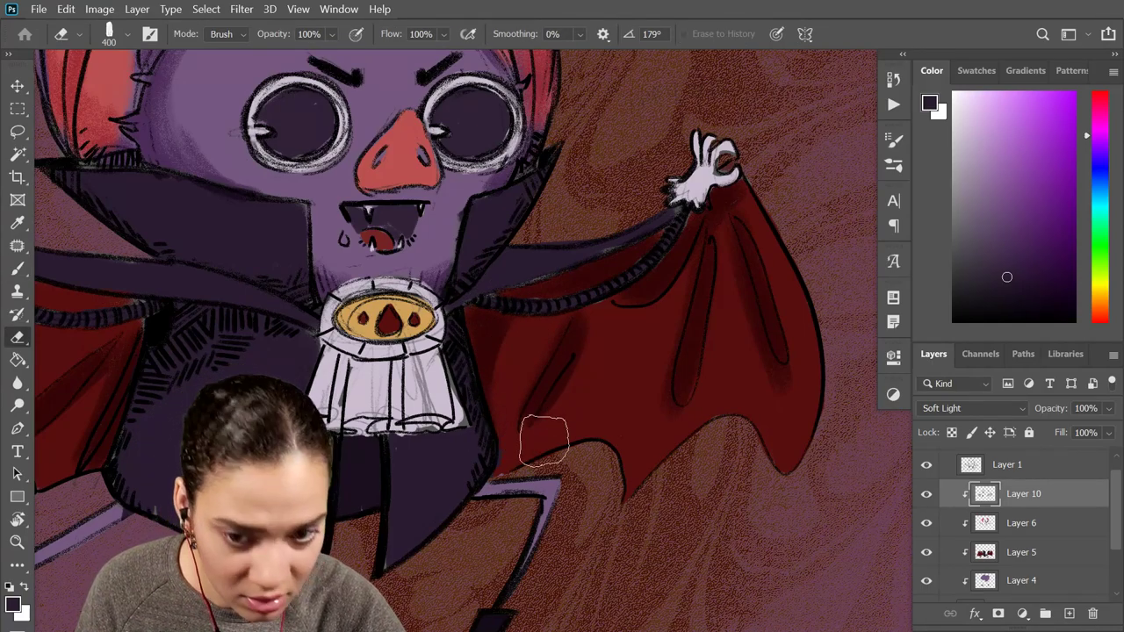
Deepen the left-hand wing's shadows under the arm and beside the body, softening them with the eraser
drag(498, 342, 784, 351)
key(b)
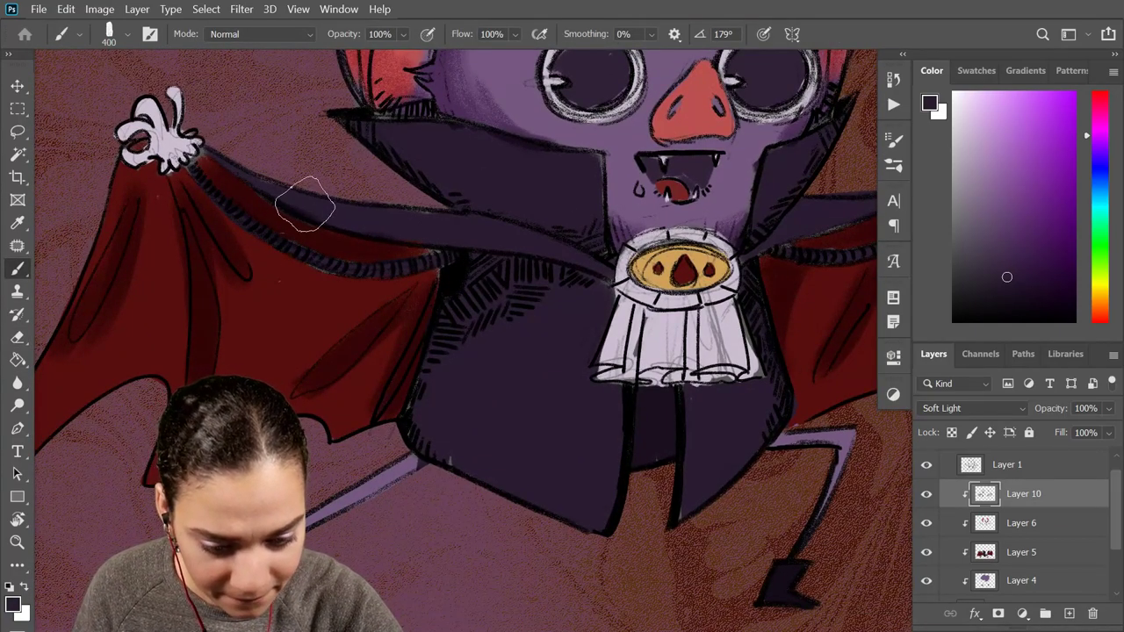
key(e)
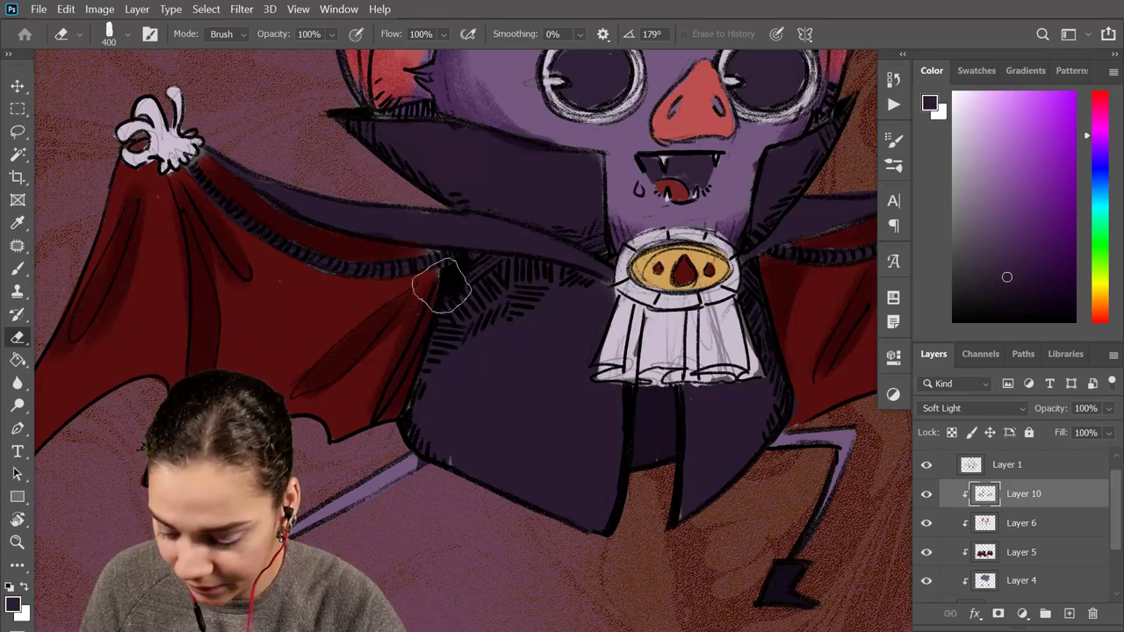
key(b)
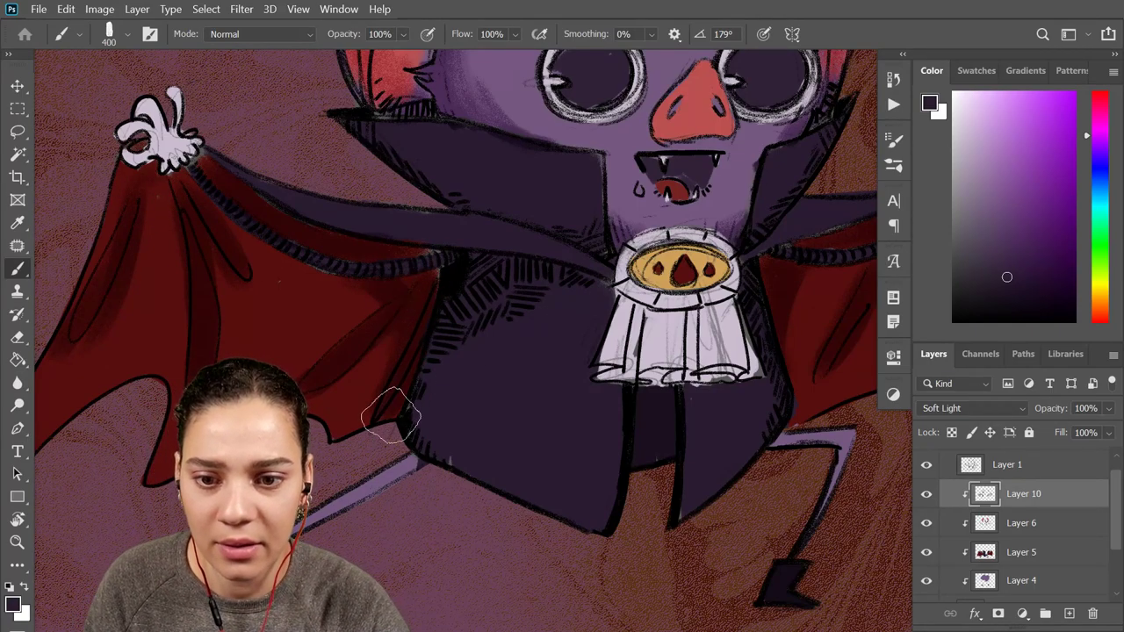
Brush dark purple shadows along the edges of the cape's body, the collar and the sleeves
key(ctrl+minus)
key(ctrl+minus)
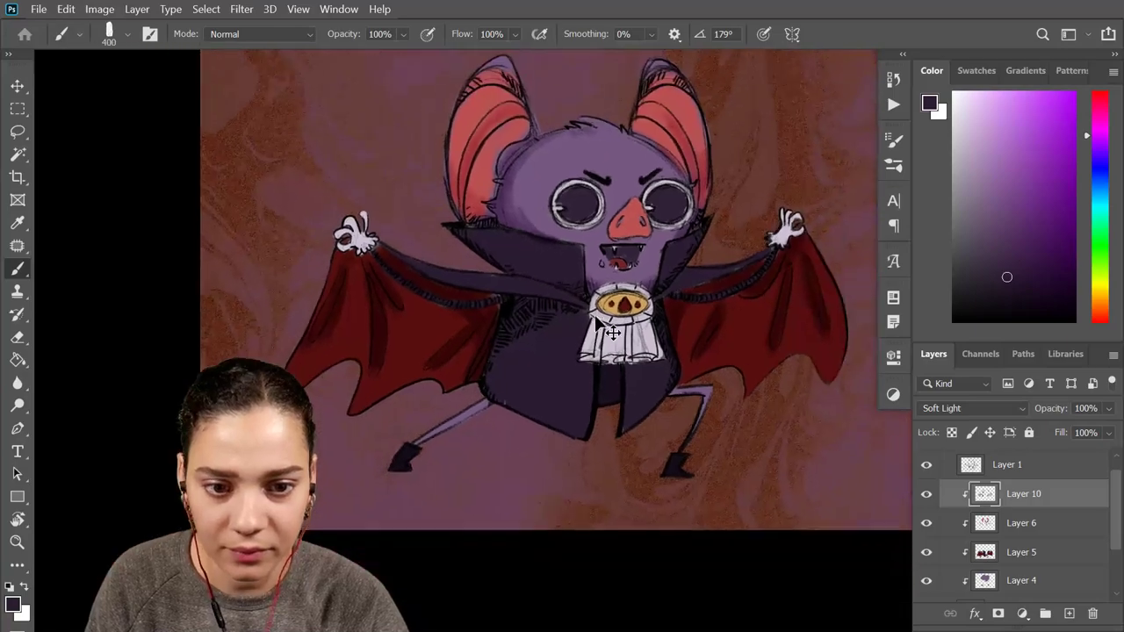
drag(713, 362, 693, 238)
scroll(693, 237, up, 5)
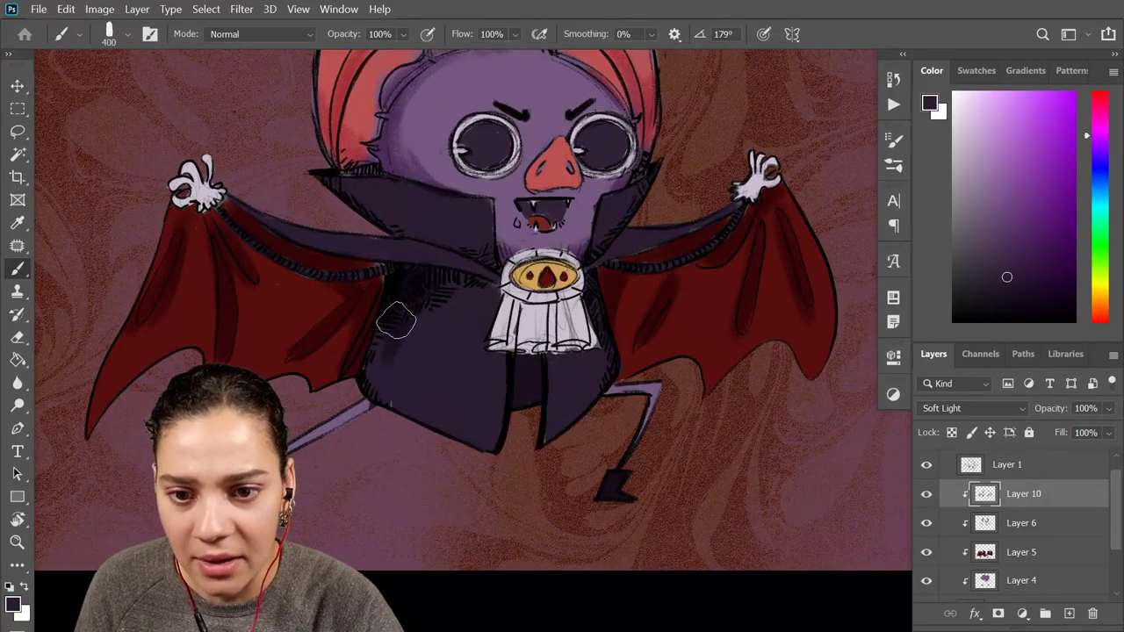
mouse_move(399, 300)
mouse_down()
mouse_move(400, 400)
mouse_move(454, 442)
mouse_up()
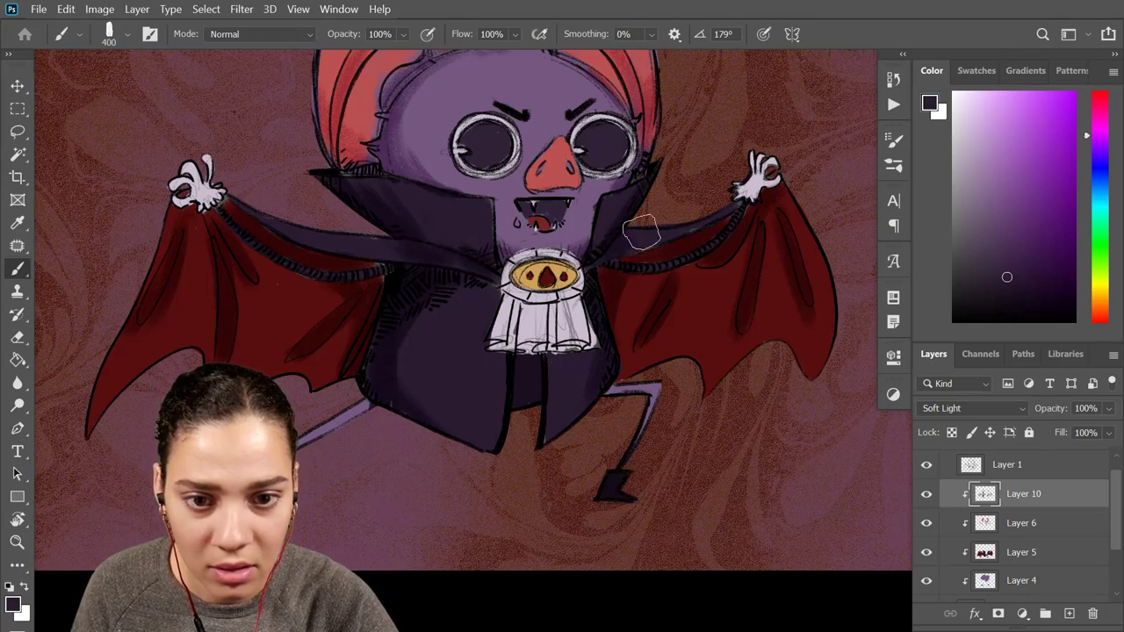
Shade both legs and boots in dark purple with a size 250 brush
drag(510, 327, 660, 205)
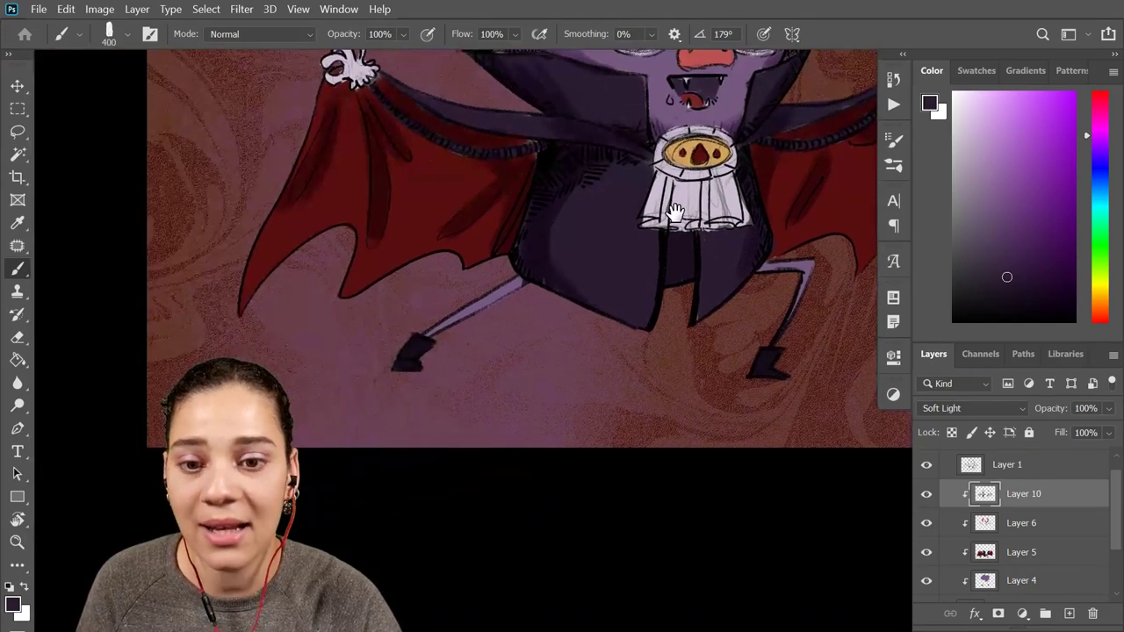
key(bracketleft)
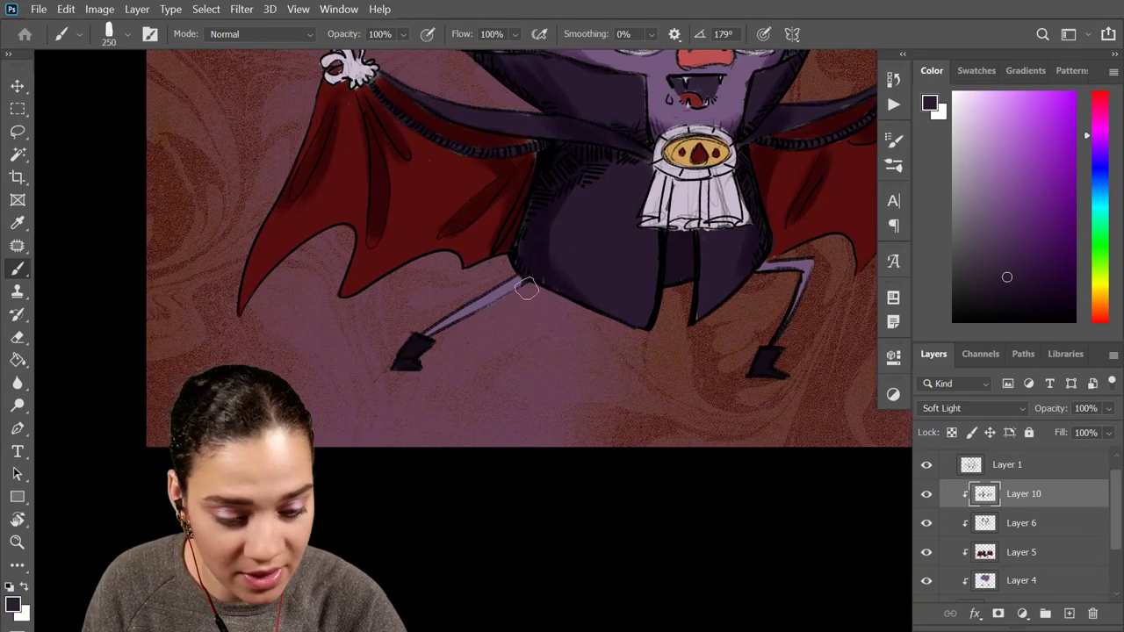
mouse_move(659, 287)
mouse_down()
mouse_move(617, 298)
mouse_move(527, 290)
mouse_up()
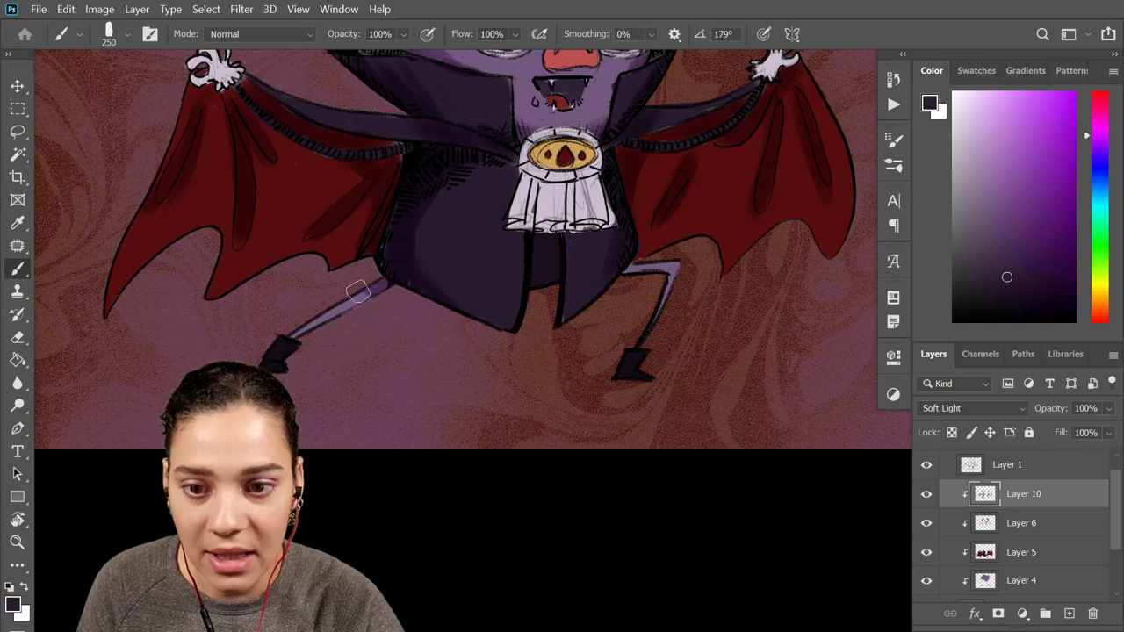
drag(358, 291, 322, 309)
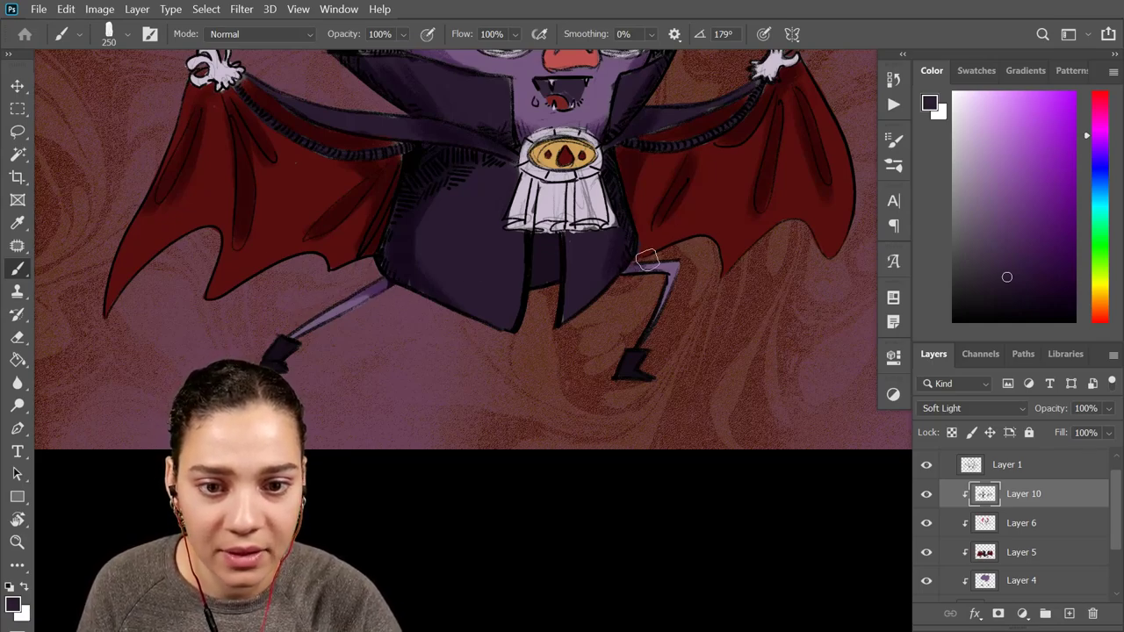
drag(637, 273, 757, 250)
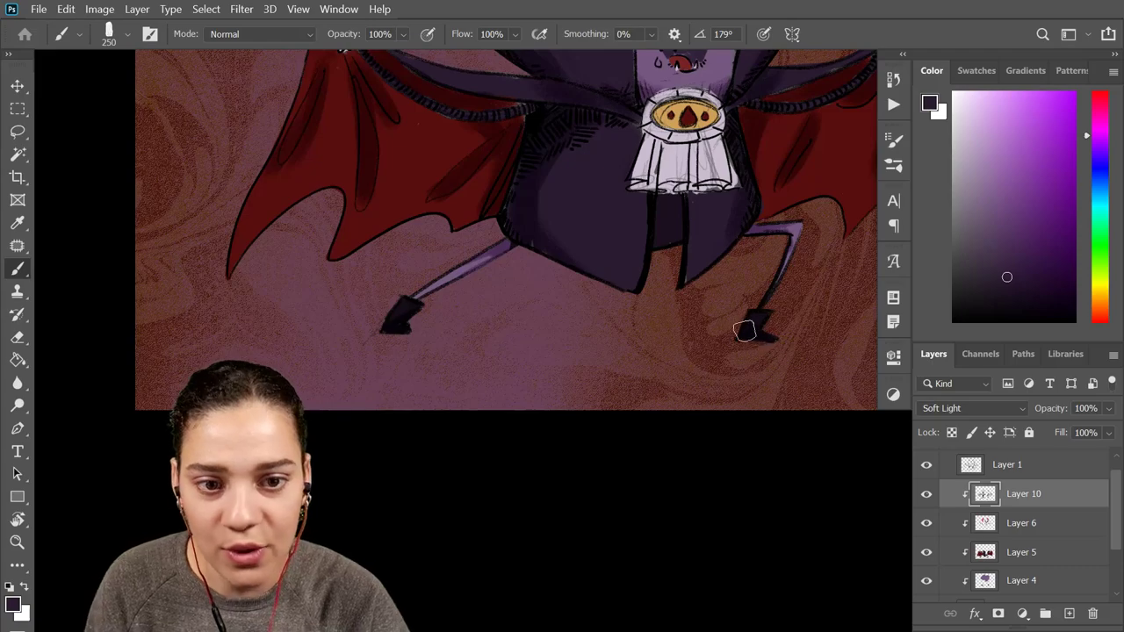
key(ctrl+minus)
key(ctrl+minus)
key(ctrl+plus)
key(ctrl+plus)
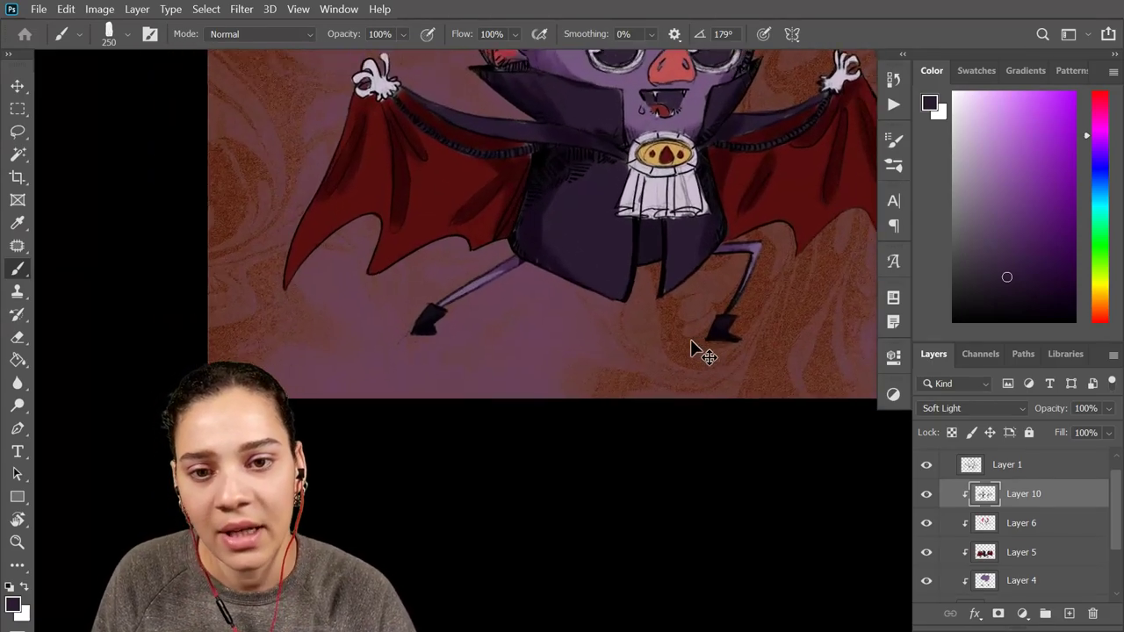
Brush shadows over the folds of the white ruffled neckpiece and around the gold brooch with the size 250 brush
scroll(690, 349, up, 3)
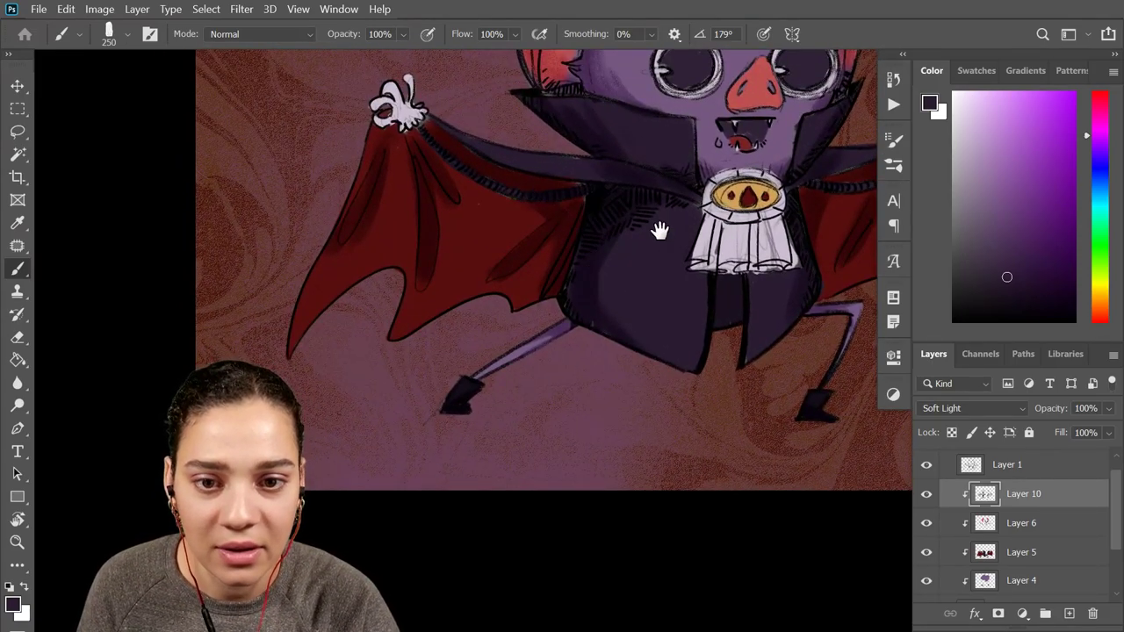
drag(659, 230, 517, 260)
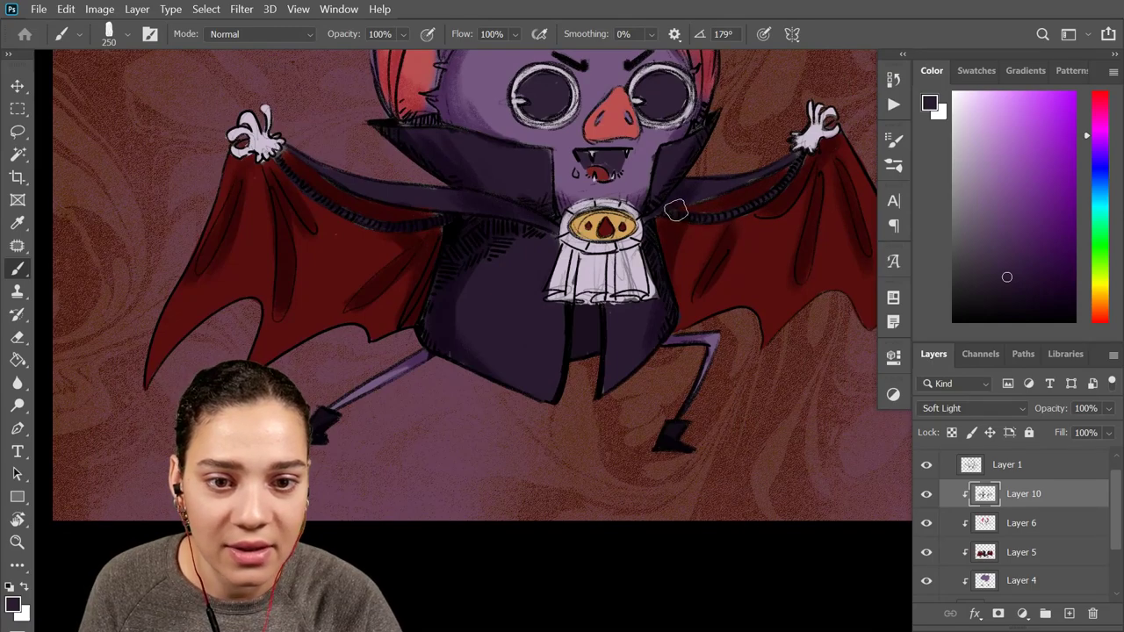
scroll(708, 215, down, 2)
scroll(719, 321, up, 4)
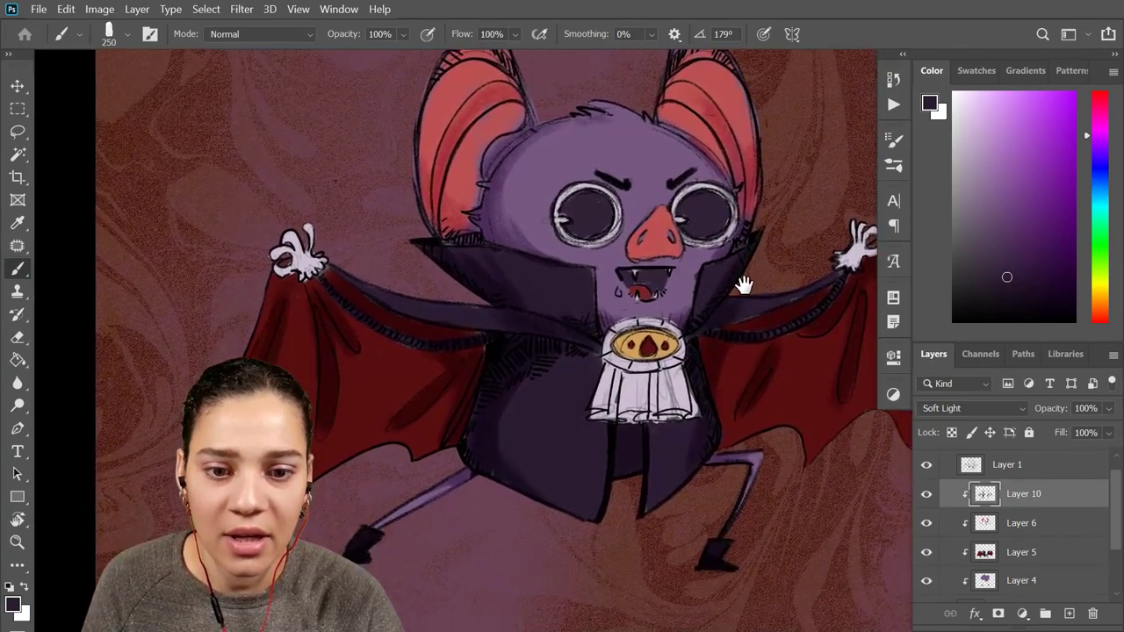
drag(744, 285, 743, 272)
drag(613, 362, 609, 407)
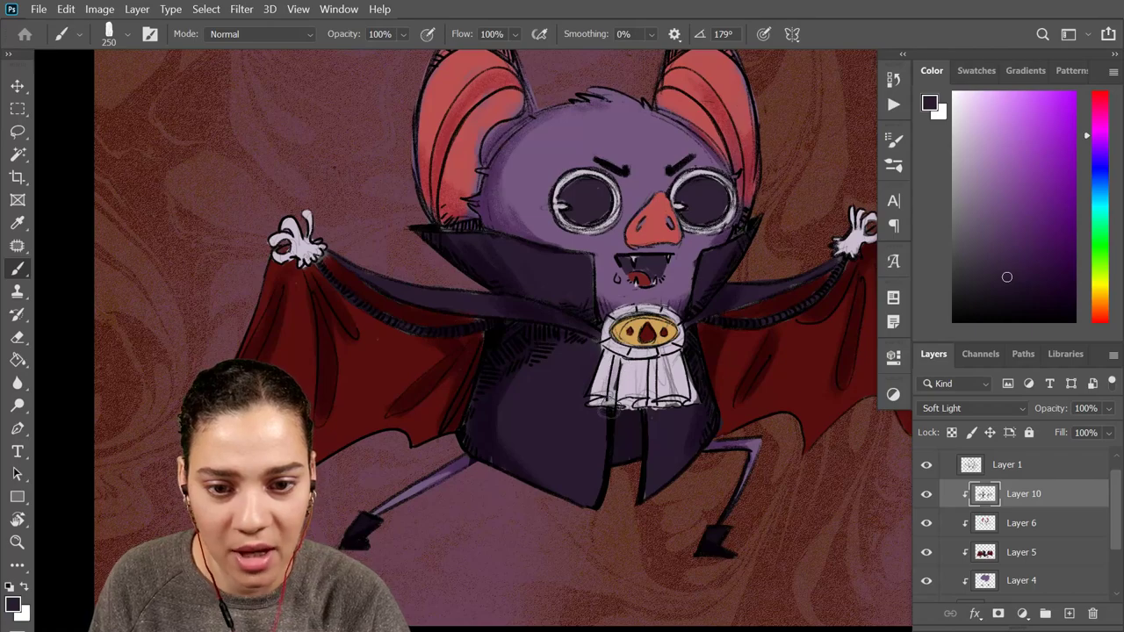
mouse_move(647, 374)
mouse_down()
mouse_move(682, 382)
mouse_move(691, 408)
mouse_move(612, 392)
mouse_up()
mouse_move(610, 348)
mouse_down()
mouse_move(634, 366)
mouse_move(682, 349)
mouse_move(657, 341)
mouse_up()
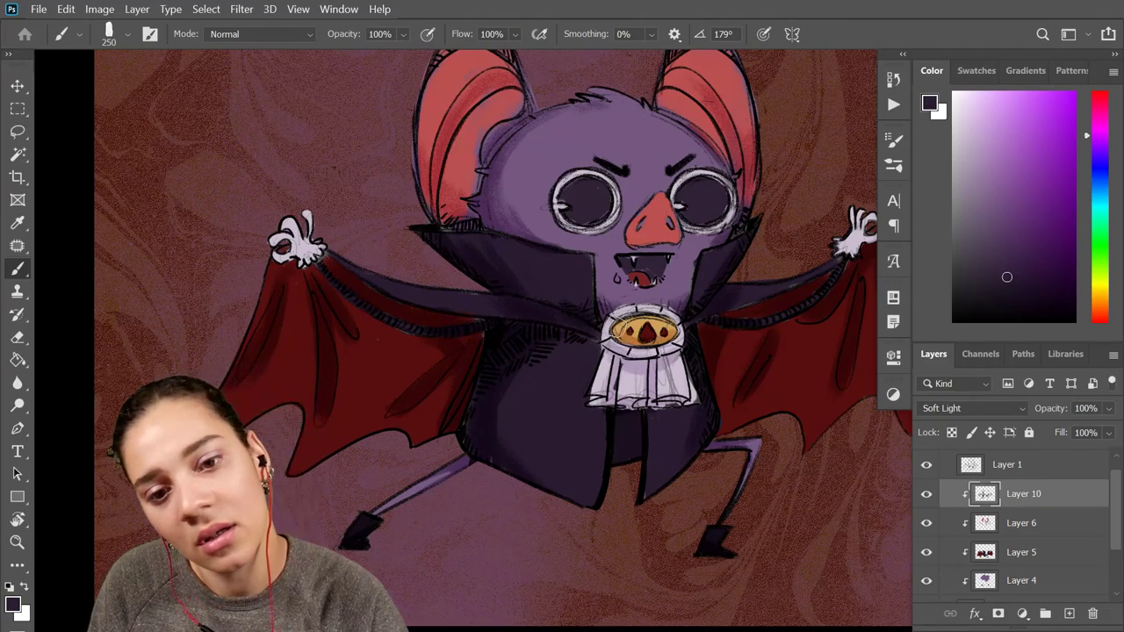
key(ctrl+minus)
key(ctrl+minus)
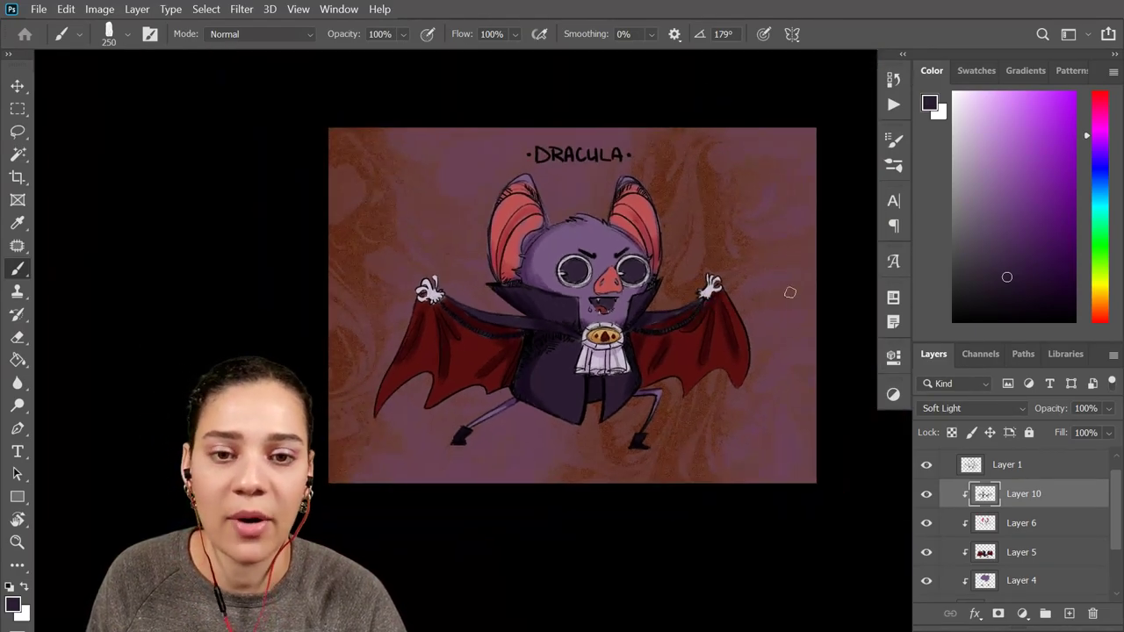
Create a new layer directly above the line art on Layer 1
key(ctrl+plus)
key(ctrl+plus)
scroll(808, 315, up, 1)
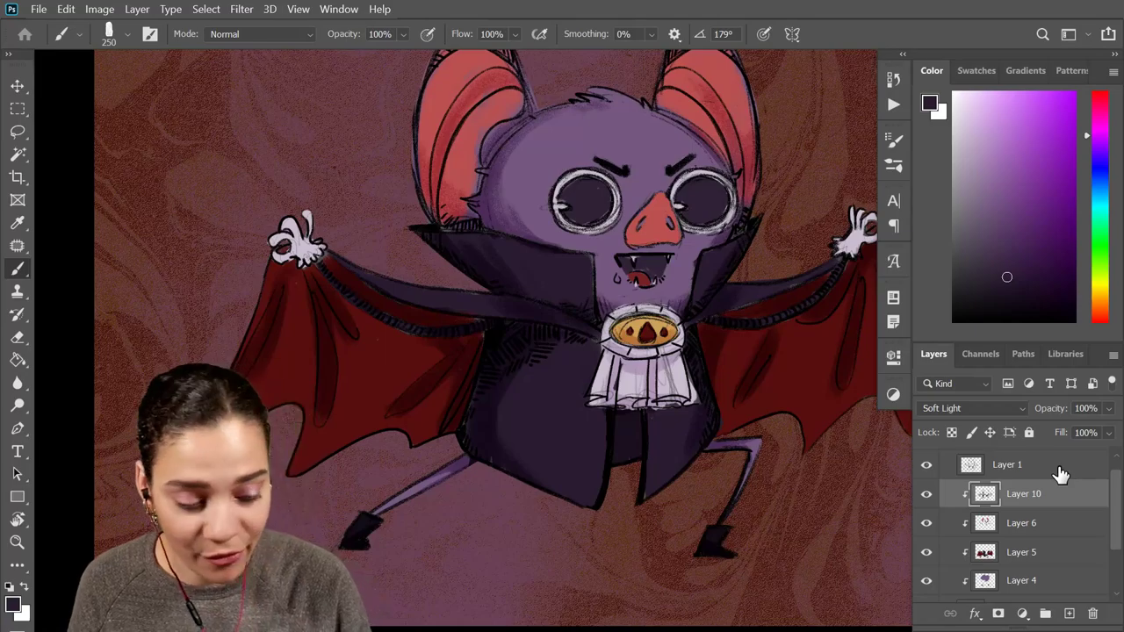
double_click(1061, 467)
click(927, 205)
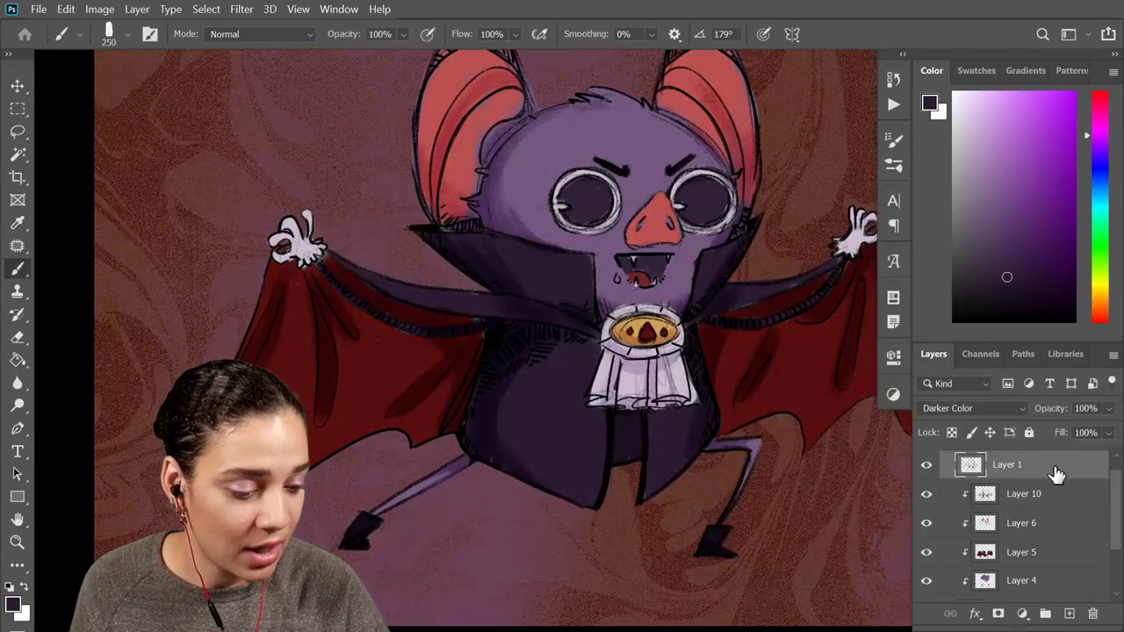
key(ctrl+shift+alt+n)
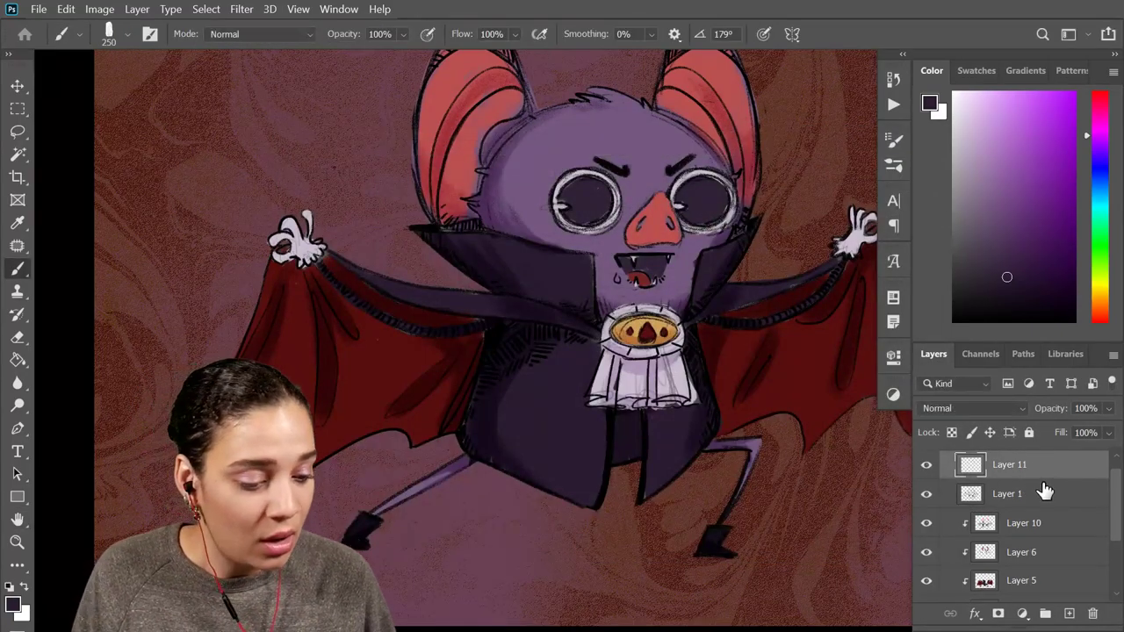
Paint over the stray sketch marks beside the left-hand eye with the sampled head purple and a size 60 brush
key(ctrl+plus)
key(ctrl+plus)
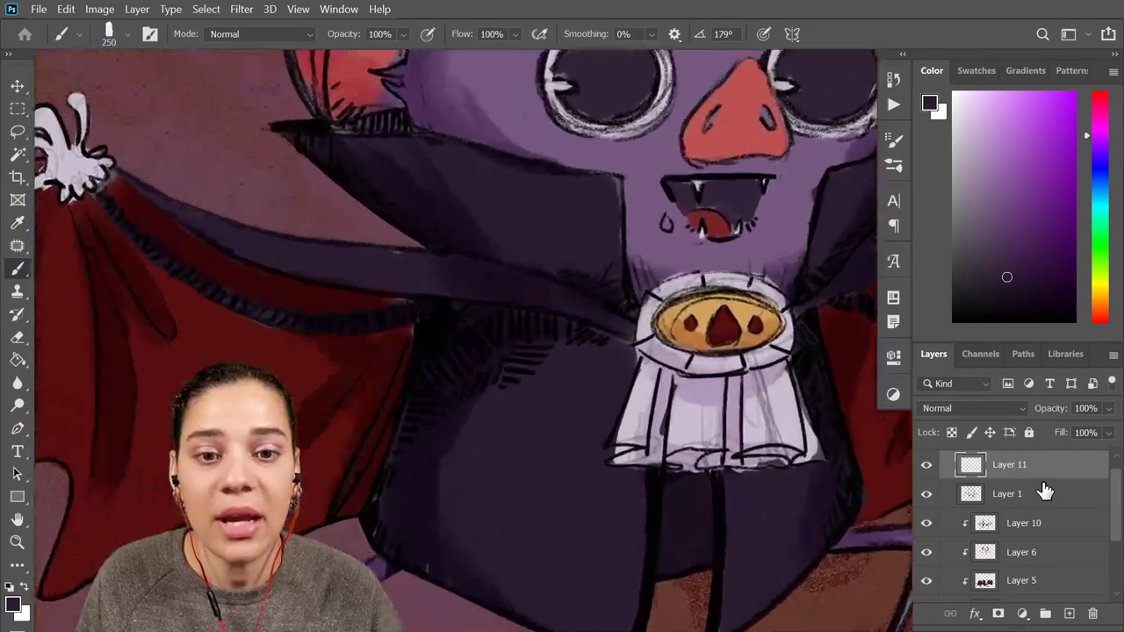
drag(587, 146, 572, 341)
drag(593, 196, 574, 235)
alt+click(602, 126)
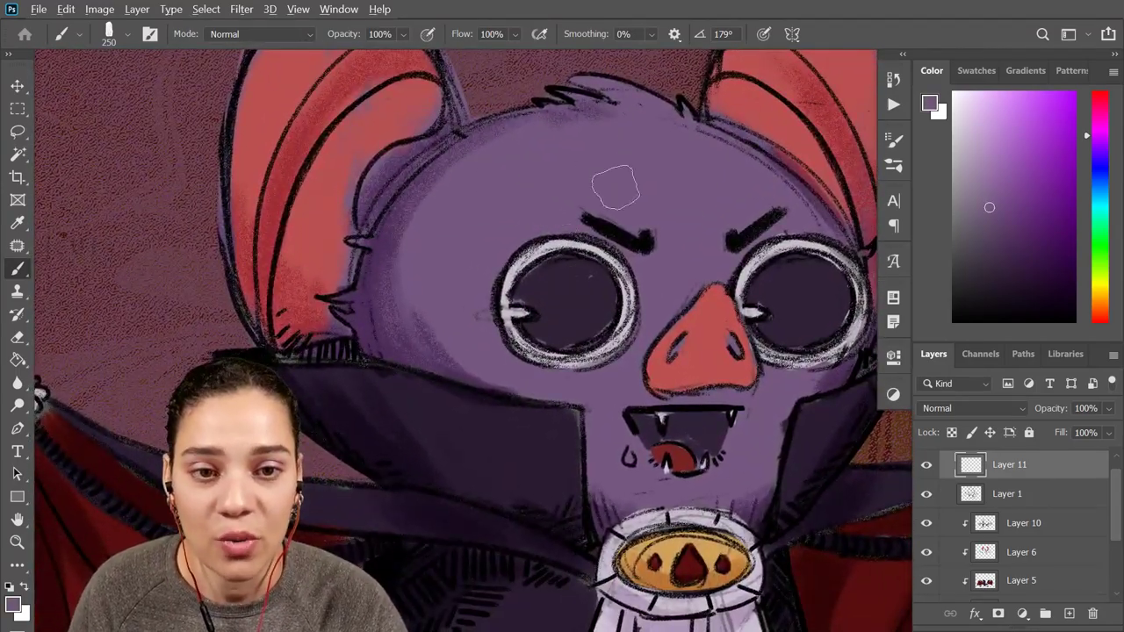
key(bracketleft)
key(bracketleft)
key(bracketleft)
key(ctrl+minus)
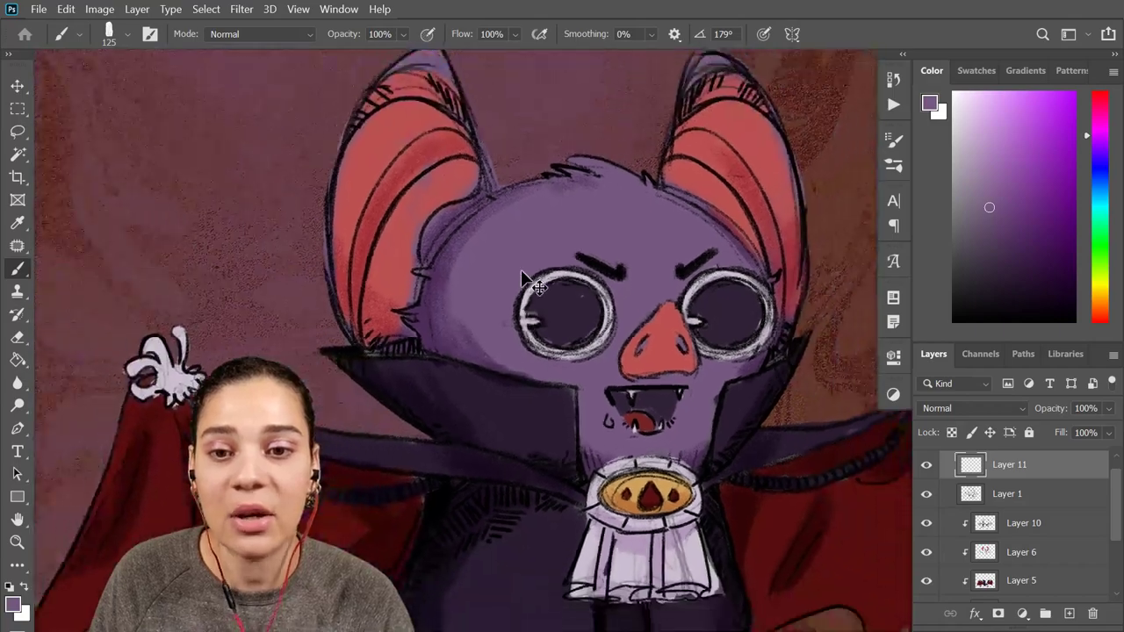
key(ctrl+plus)
key(ctrl+plus)
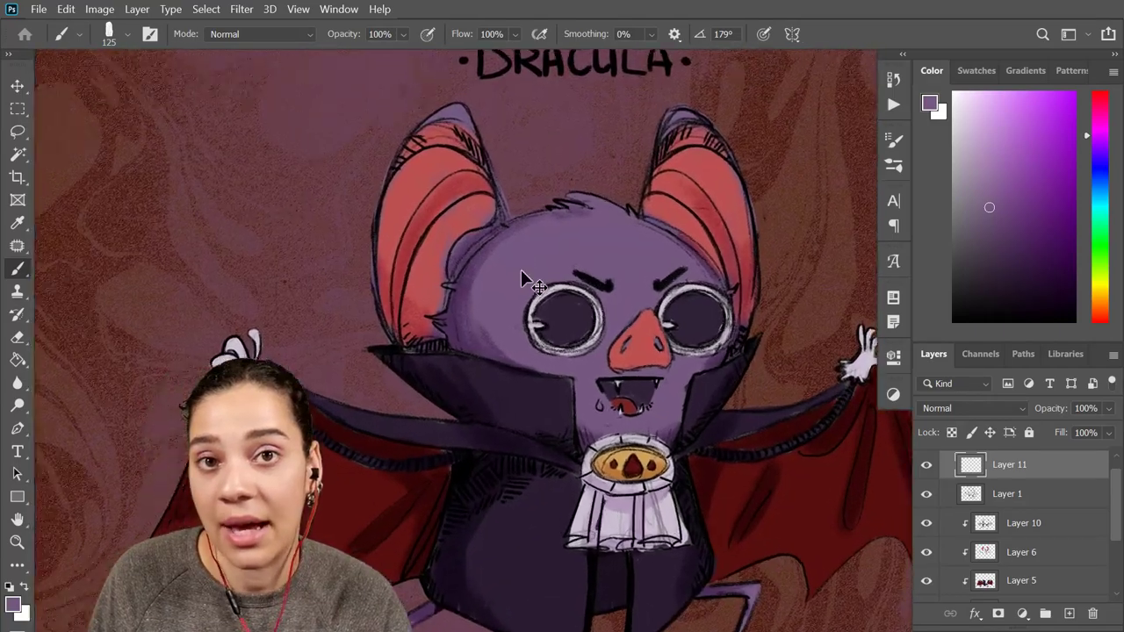
mouse_move(664, 247)
mouse_down()
mouse_move(659, 279)
mouse_move(658, 238)
mouse_up()
scroll(658, 238, up, 2)
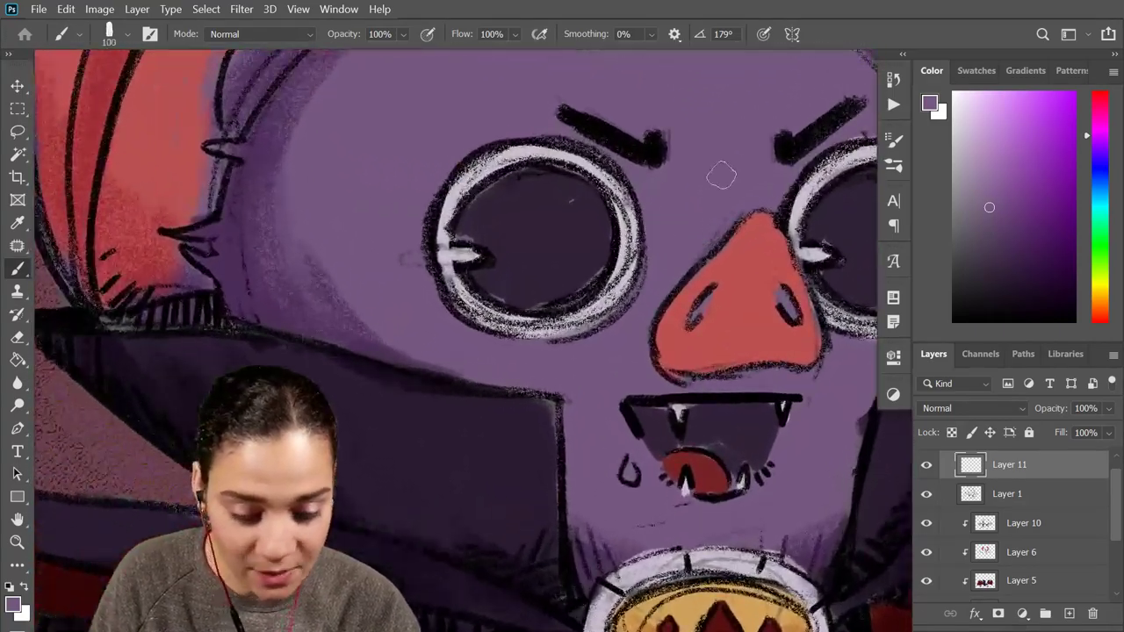
key(bracketleft)
key(bracketleft)
key(bracketleft)
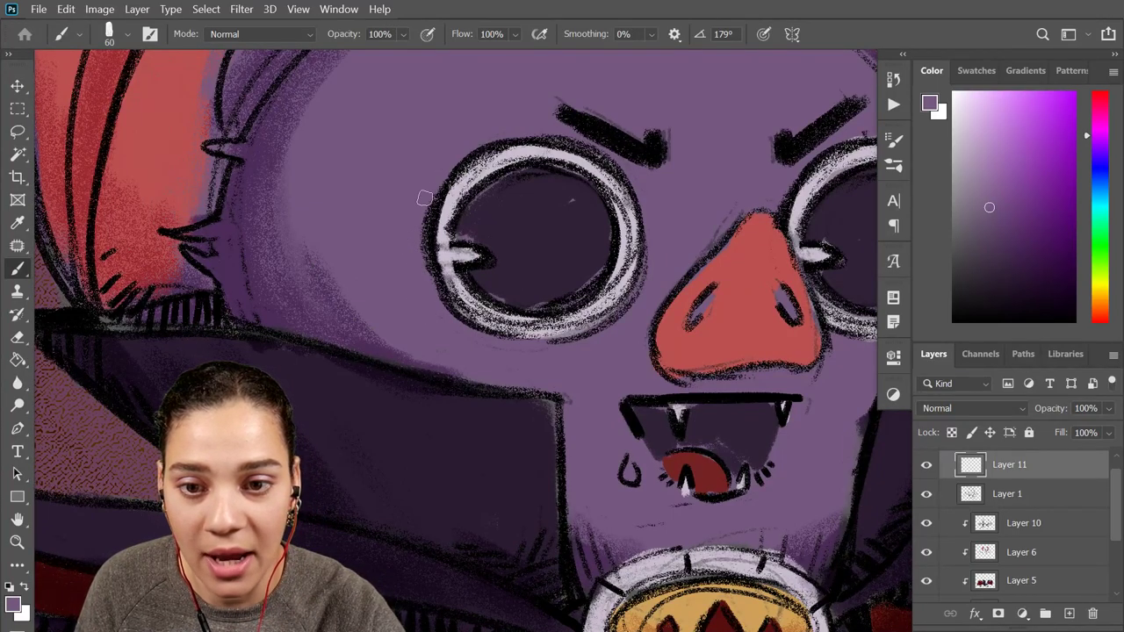
Repaint the left-hand eye's ring and its small highlight solidly in the sampled pale lavender
alt+click(441, 246)
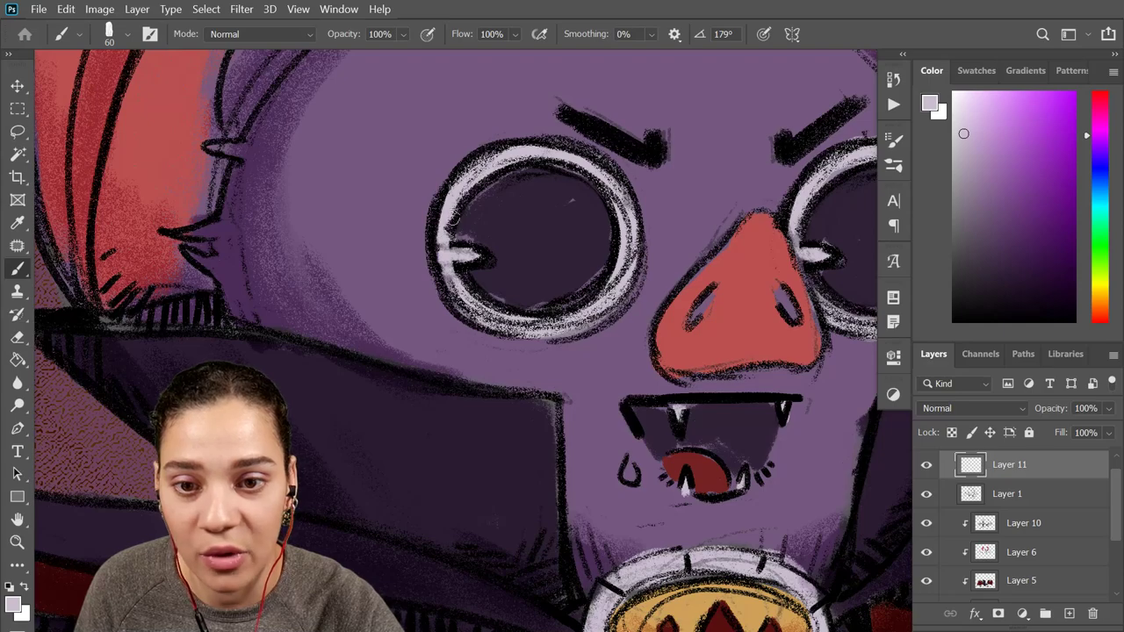
mouse_move(455, 220)
mouse_down()
mouse_move(471, 180)
mouse_move(508, 159)
mouse_up()
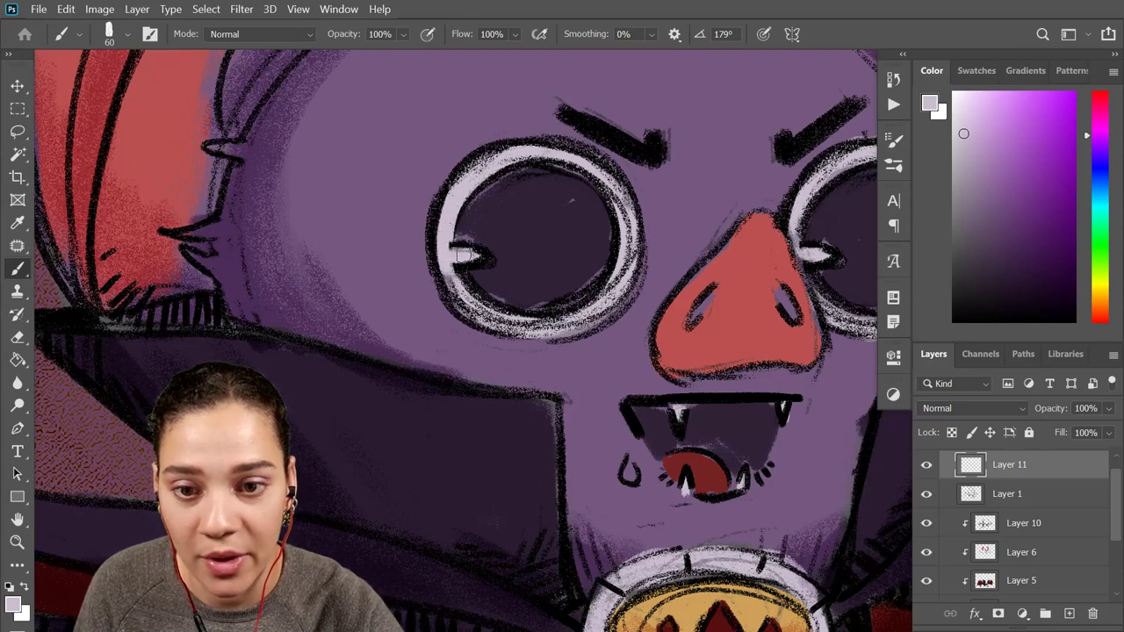
mouse_move(458, 253)
mouse_down()
mouse_move(475, 256)
mouse_move(472, 310)
mouse_move(481, 315)
mouse_move(583, 312)
mouse_up()
mouse_move(489, 318)
mouse_down()
mouse_move(524, 324)
mouse_move(621, 265)
mouse_move(601, 282)
mouse_up()
mouse_move(641, 203)
mouse_down()
mouse_move(606, 163)
mouse_move(624, 254)
mouse_move(611, 185)
mouse_move(532, 152)
mouse_move(611, 180)
mouse_move(496, 154)
mouse_move(535, 156)
mouse_move(453, 186)
mouse_up()
Cover the rough marks in the left-hand eye's pupil with the sampled dark purple using a size 90 brush
alt+click(526, 201)
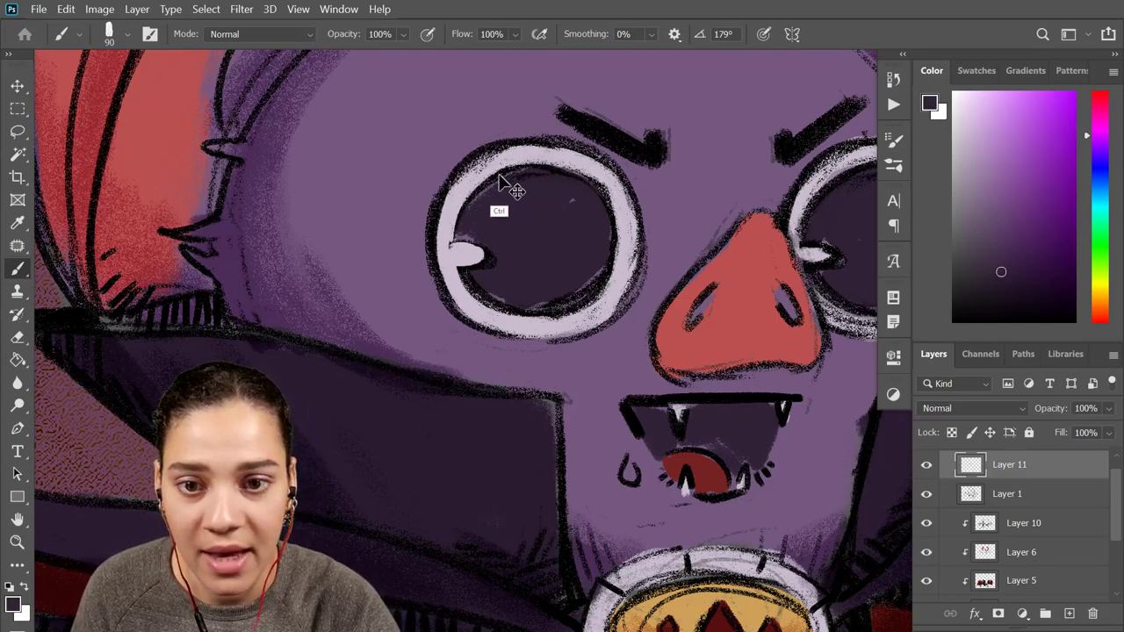
alt+click(531, 152)
alt+click(537, 187)
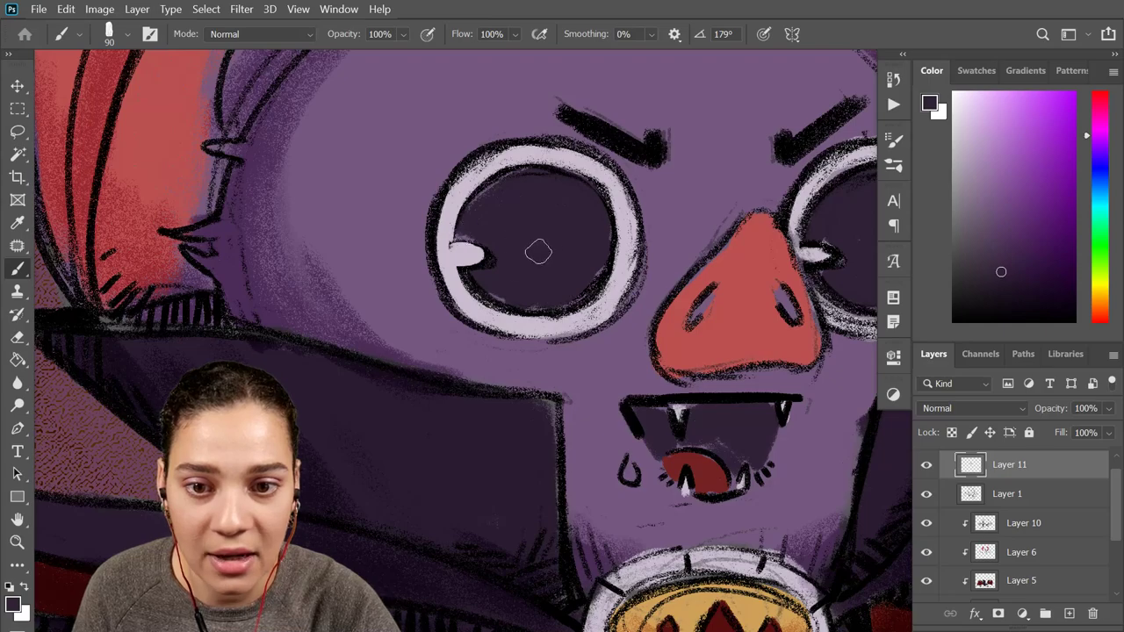
mouse_move(574, 231)
mouse_down()
mouse_move(483, 263)
mouse_move(503, 253)
mouse_up()
Clean up the right-hand eye, painting its ring and highlight pale lavender and its pupil dark purple
mouse_move(704, 162)
mouse_down()
mouse_move(811, 124)
mouse_move(710, 162)
mouse_move(844, 187)
mouse_move(811, 198)
mouse_move(838, 237)
mouse_move(773, 297)
mouse_move(829, 288)
mouse_move(833, 257)
mouse_move(823, 282)
mouse_move(747, 320)
mouse_move(687, 309)
mouse_move(773, 314)
mouse_move(693, 323)
mouse_move(789, 303)
mouse_move(804, 312)
mouse_move(752, 334)
mouse_move(784, 324)
mouse_up()
alt+click(663, 206)
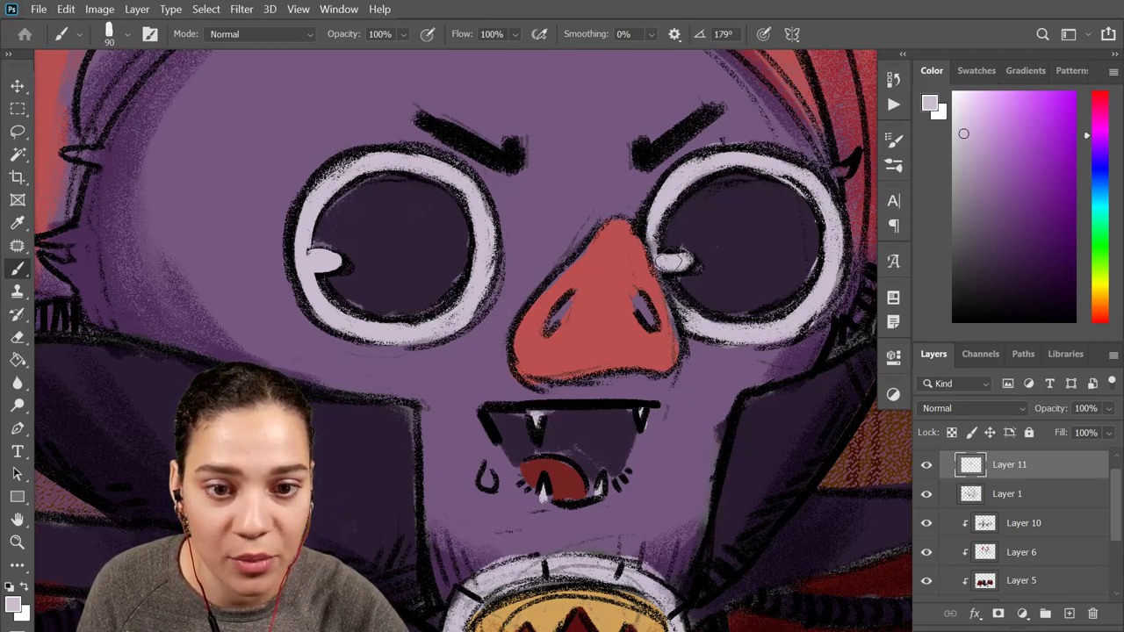
alt+click(710, 255)
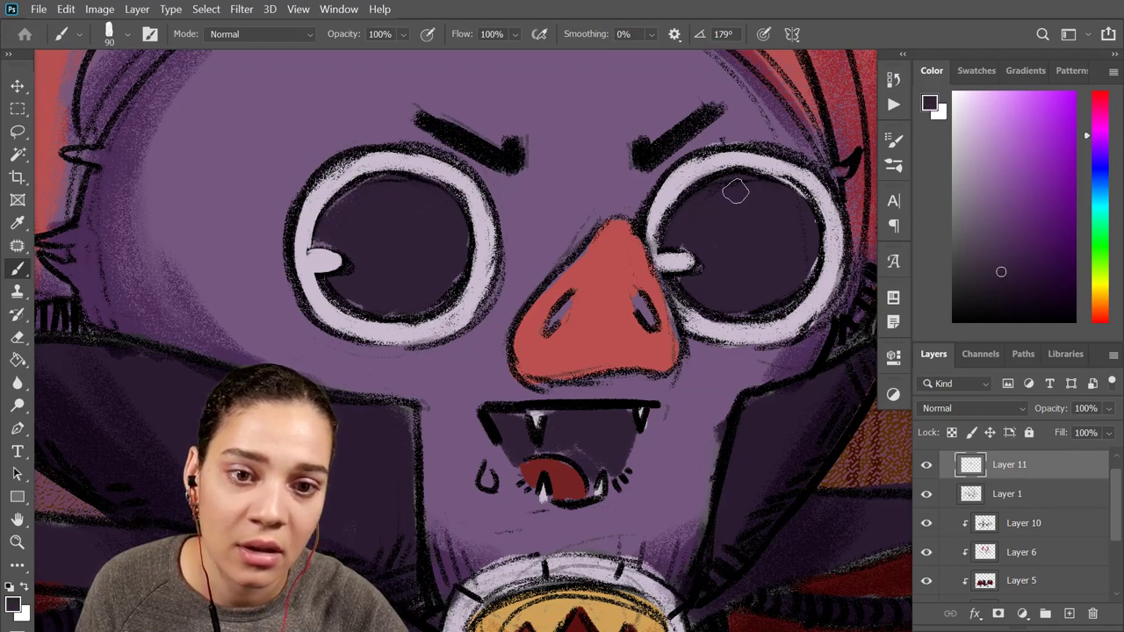
alt+click(481, 148)
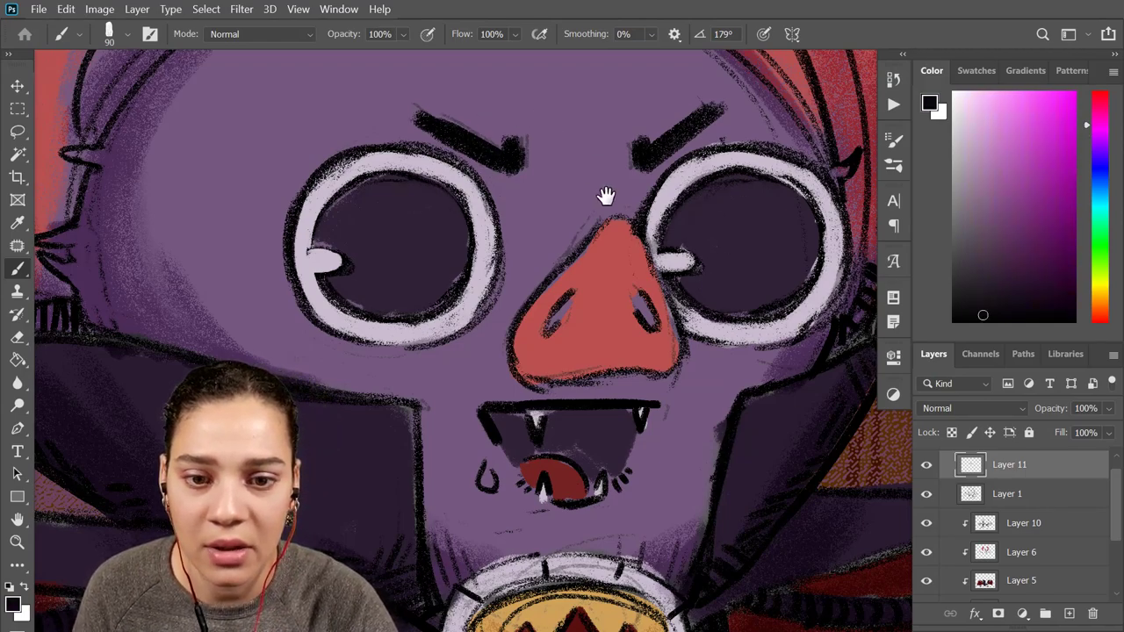
Paint highlights on the hair tufts atop the head in a lighter purple with a size 150 brush
drag(604, 196, 735, 373)
alt+click(620, 186)
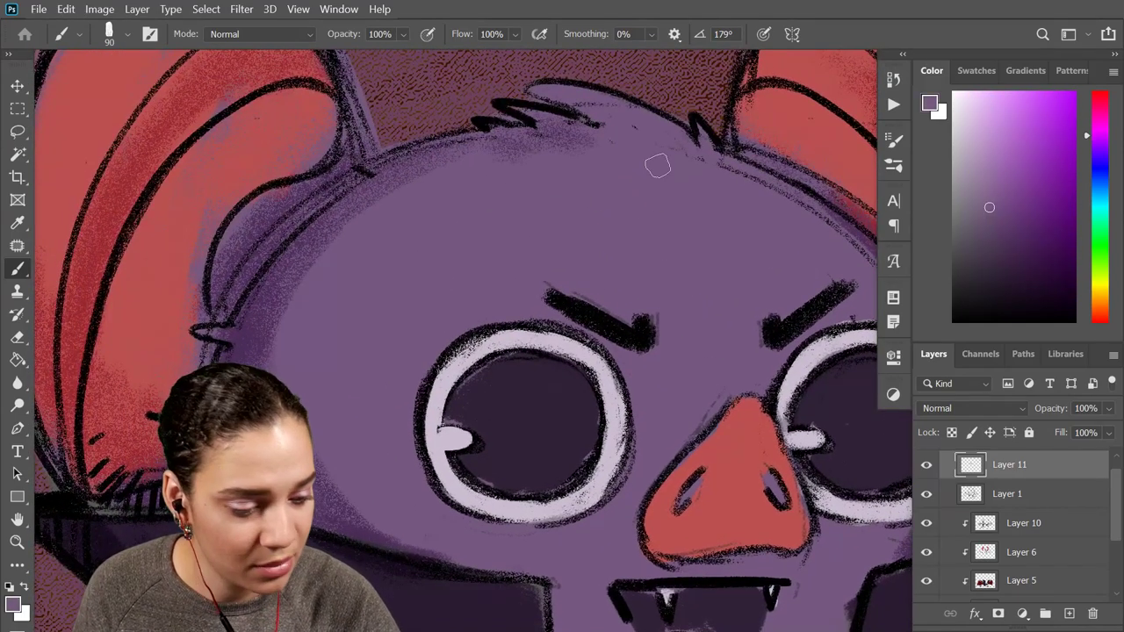
click(991, 167)
key(bracketright)
key(bracketright)
key(bracketright)
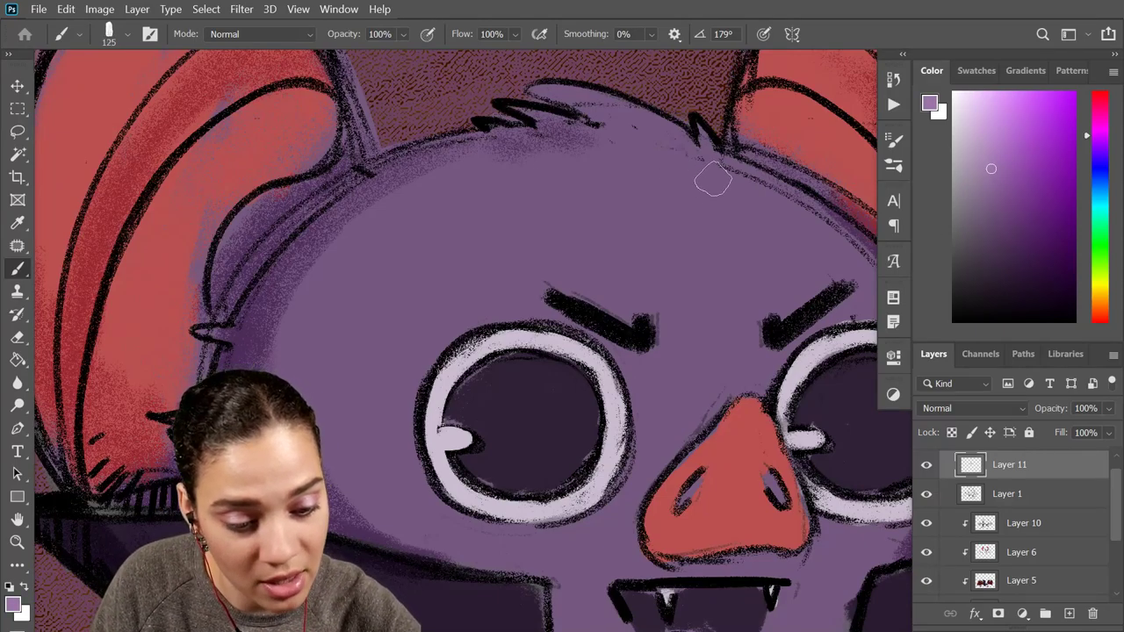
mouse_move(564, 91)
mouse_down()
mouse_move(657, 145)
mouse_move(639, 135)
mouse_move(708, 155)
mouse_up()
drag(537, 110, 592, 144)
key(ctrl+z)
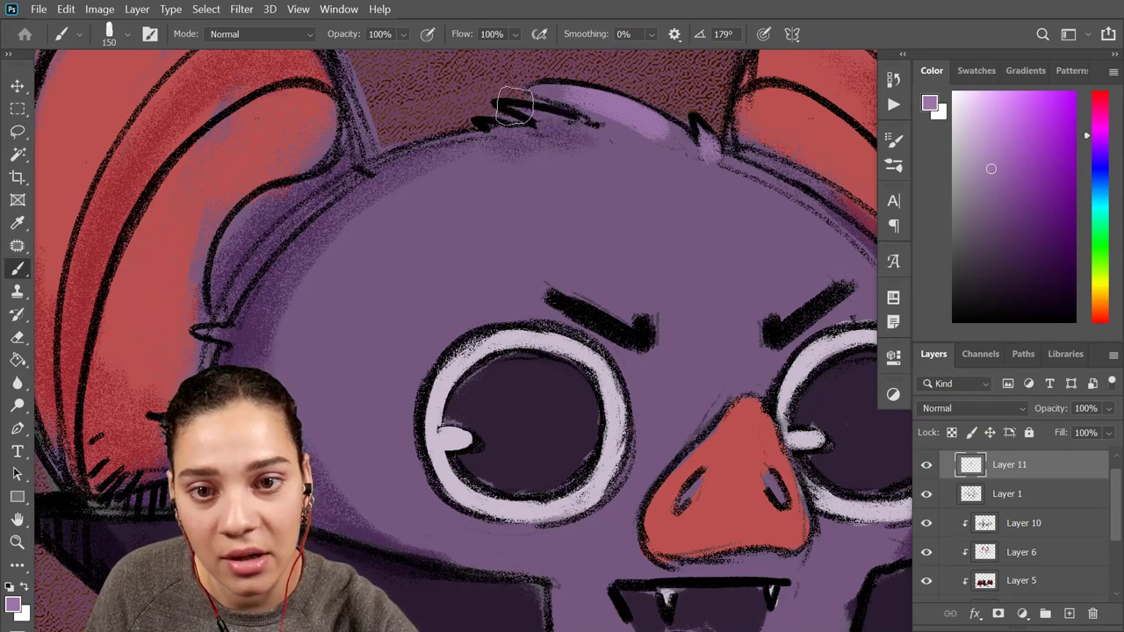
mouse_move(516, 103)
mouse_down()
mouse_move(589, 155)
mouse_move(505, 130)
mouse_up()
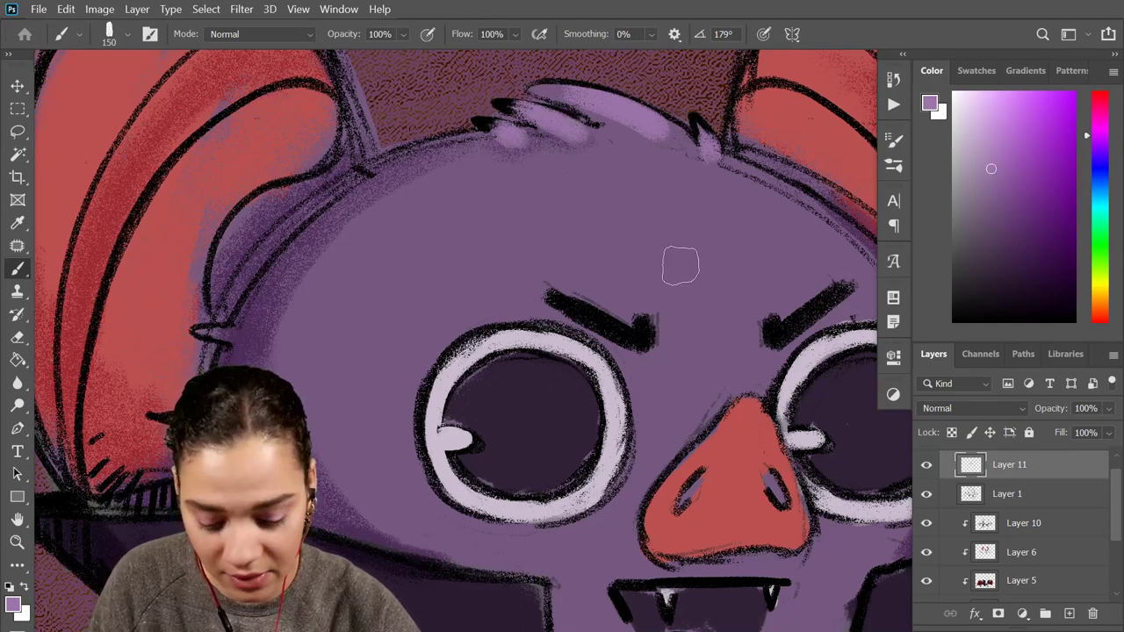
Reduce the brush to size 80 for finer highlights on the forehead
key(bracketleft)
key(bracketleft)
key(bracketleft)
key(bracketleft)
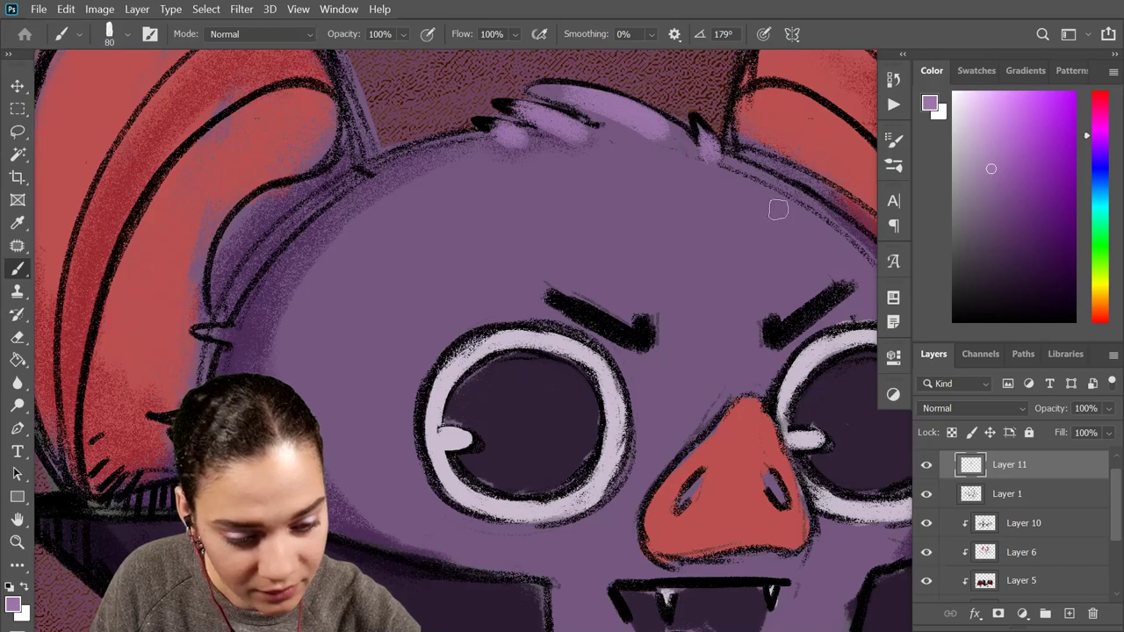
drag(797, 275, 667, 213)
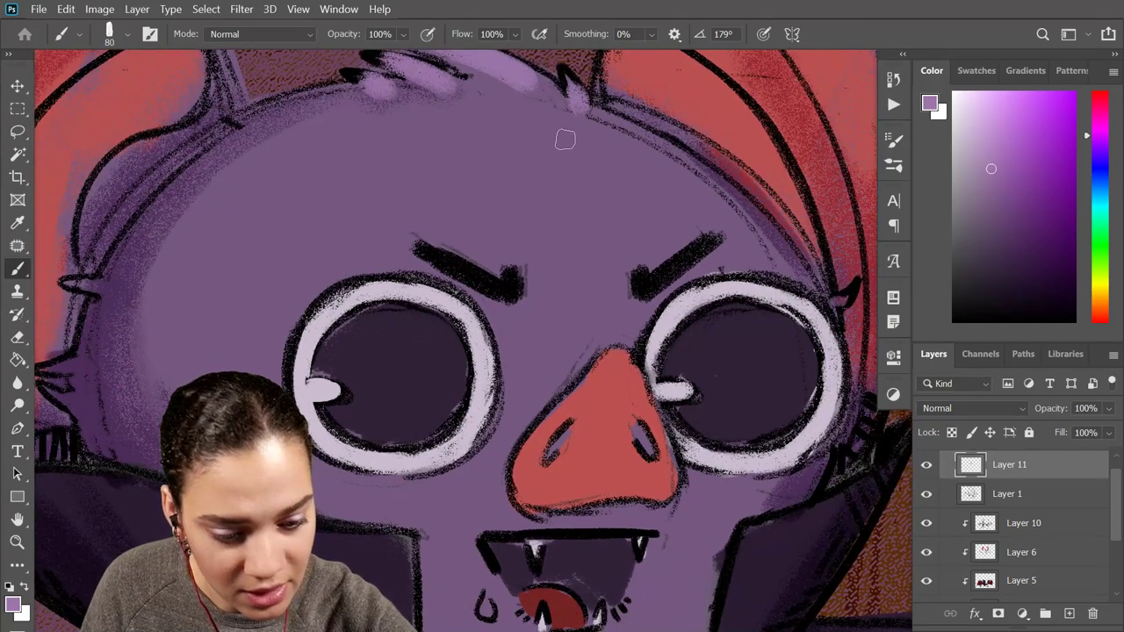
drag(623, 167, 563, 137)
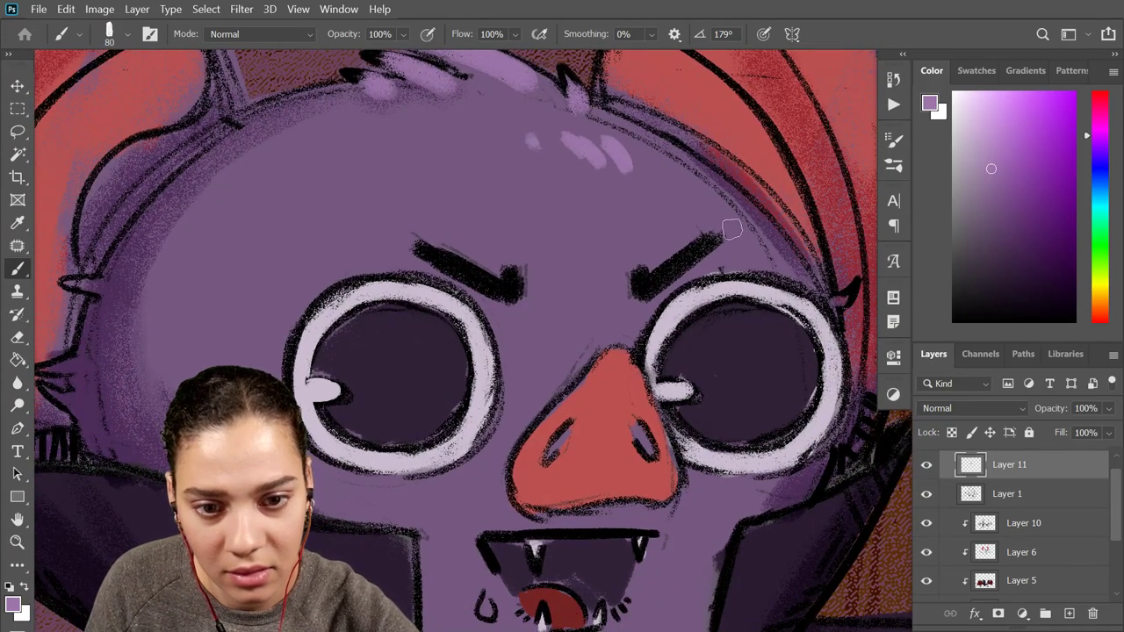
key(ctrl+z)
key(ctrl+z)
key(ctrl+z)
Paint a light purple rim highlight along the head's right-hand edge, with short fur dabs beneath the hair tuft
mouse_move(615, 105)
mouse_down()
mouse_move(732, 195)
mouse_move(788, 274)
mouse_up()
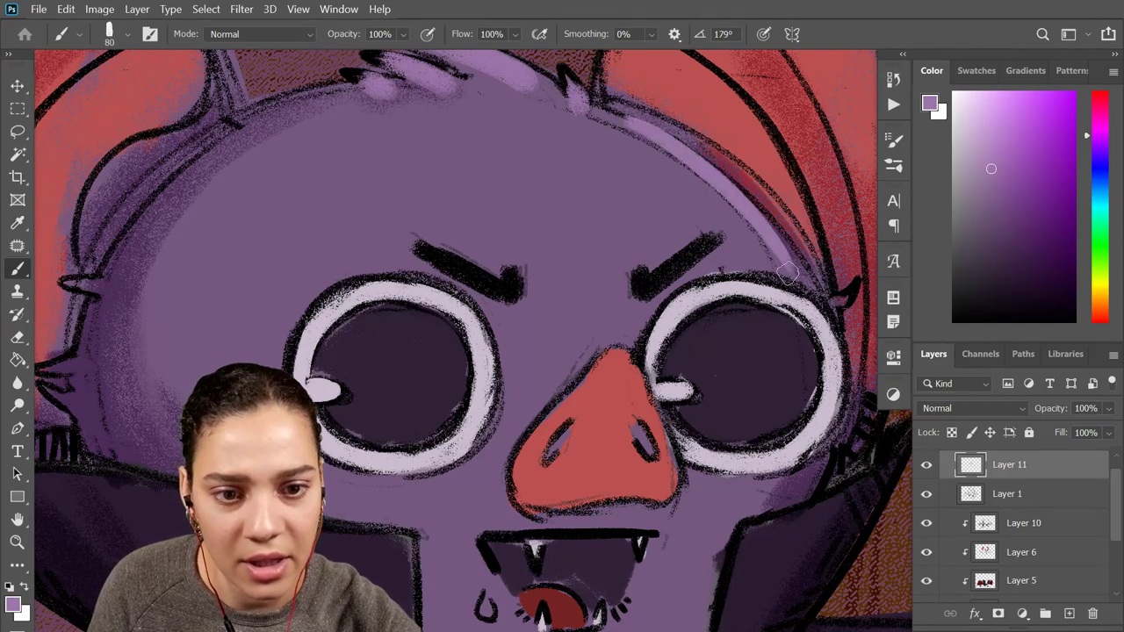
mouse_move(603, 115)
mouse_down()
mouse_move(651, 146)
mouse_move(567, 156)
mouse_up()
drag(614, 256, 868, 284)
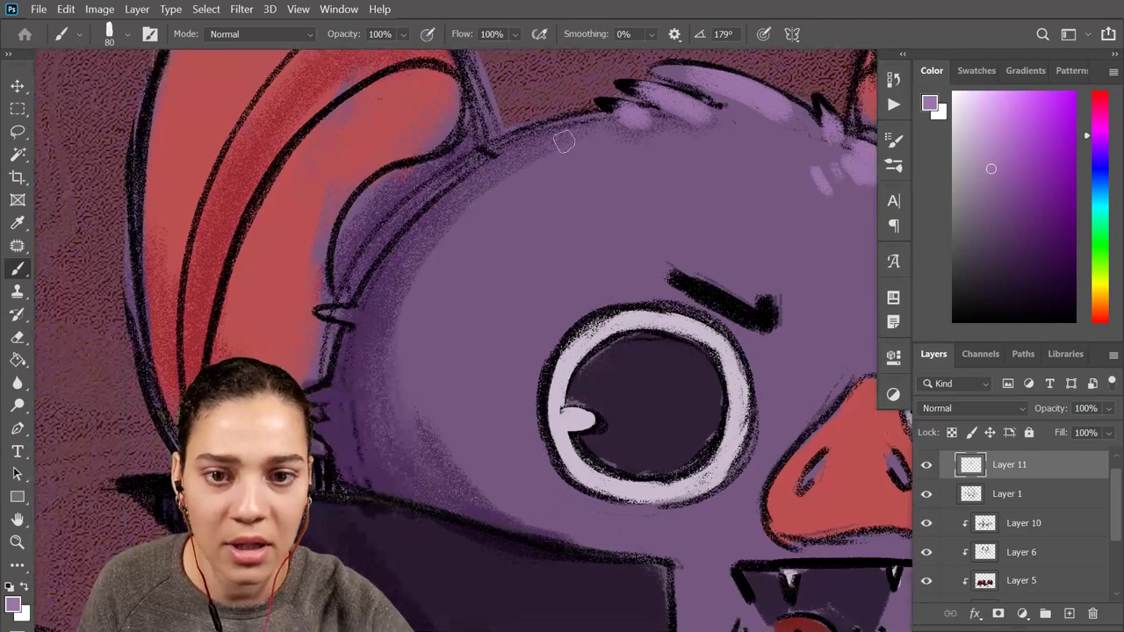
mouse_move(604, 118)
mouse_down()
mouse_move(393, 231)
mouse_move(376, 259)
mouse_up()
key(ctrl+z)
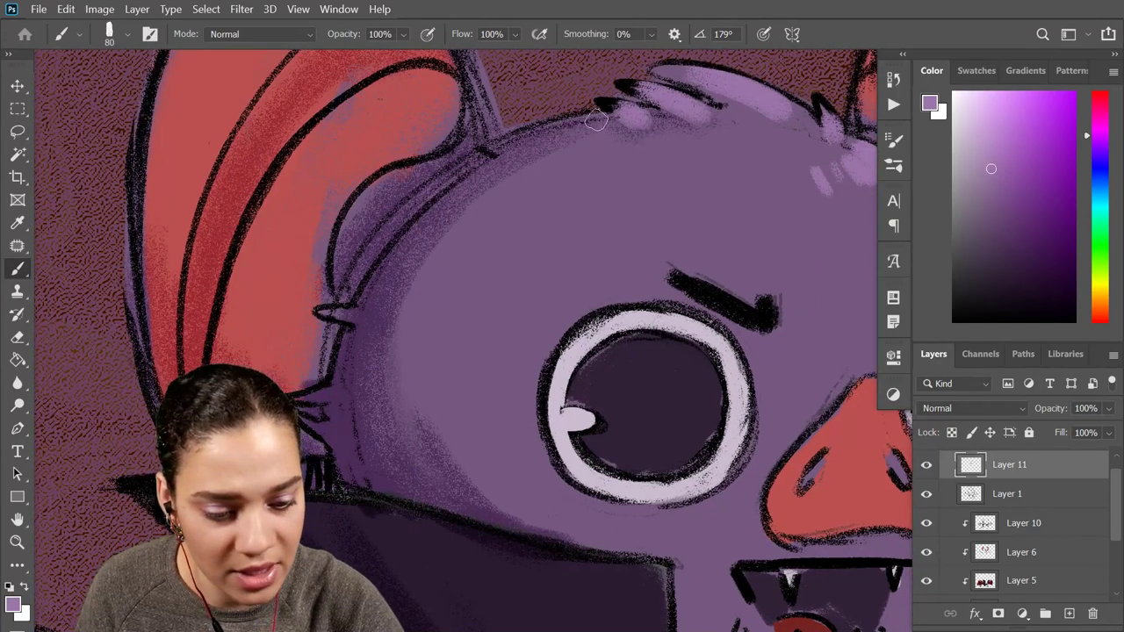
mouse_move(604, 117)
mouse_down()
mouse_move(403, 248)
mouse_move(368, 311)
mouse_up()
key(ctrl+z)
Paint a light purple rim highlight along the head's left-hand edge and cheek tufts, adding short fur dabs beside it
mouse_move(600, 115)
mouse_down()
mouse_move(471, 182)
mouse_move(351, 309)
mouse_up()
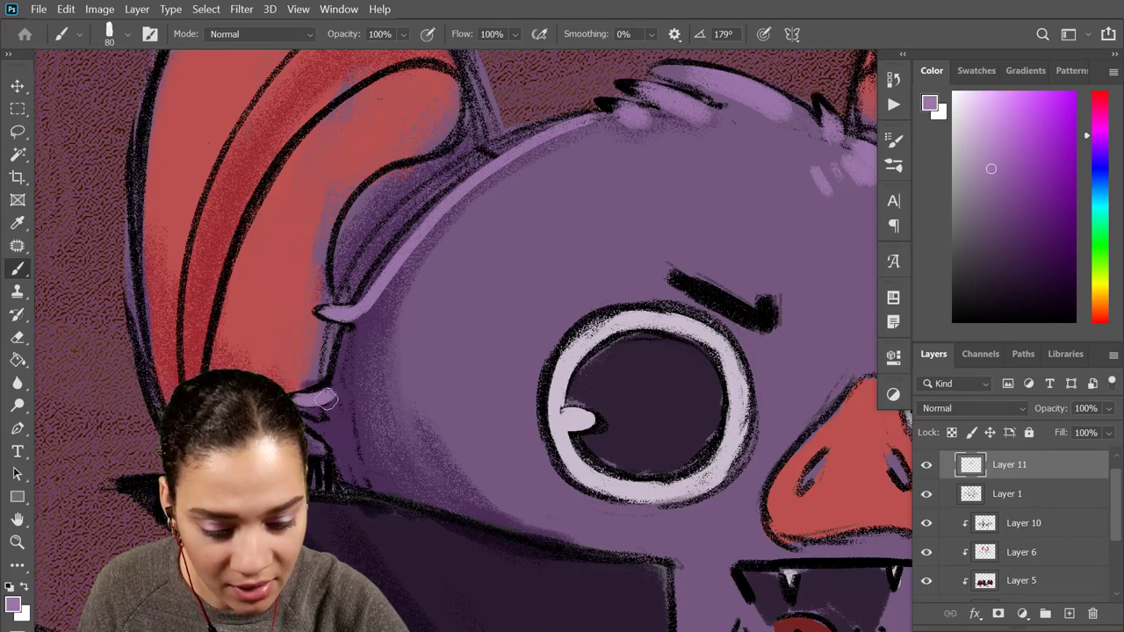
mouse_move(435, 232)
mouse_down()
mouse_move(396, 313)
mouse_move(444, 303)
mouse_up()
drag(604, 121, 628, 161)
key(ctrl+minus)
key(ctrl+minus)
key(ctrl+minus)
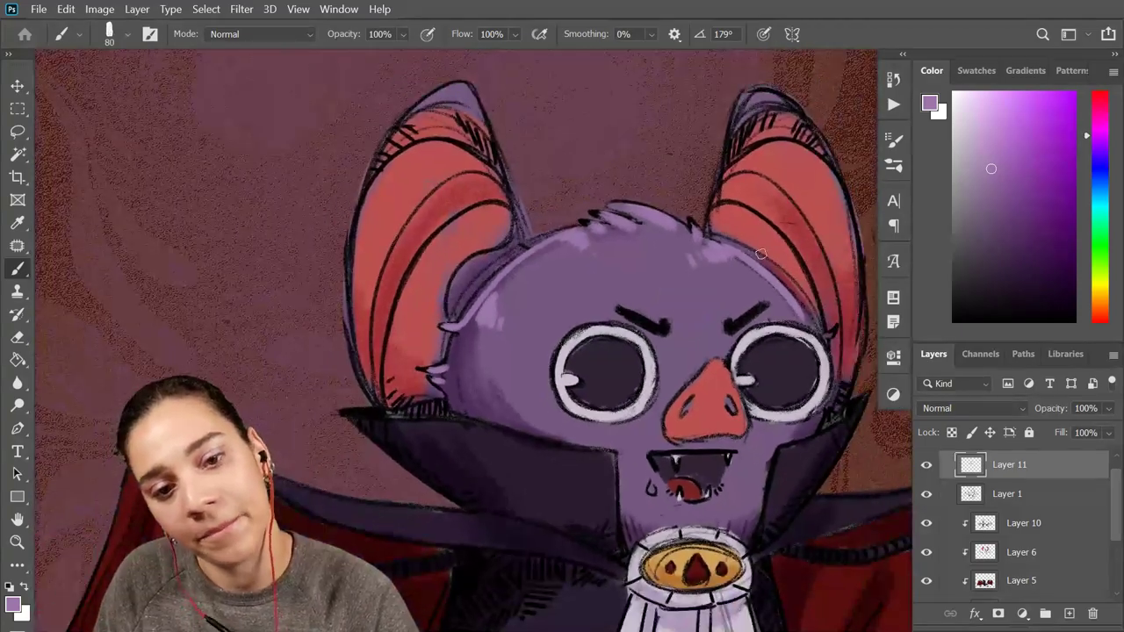
Add light purple highlights beneath the left-hand eye, above the nose and below the mouth with the size 80 brush
scroll(690, 351, down, 2)
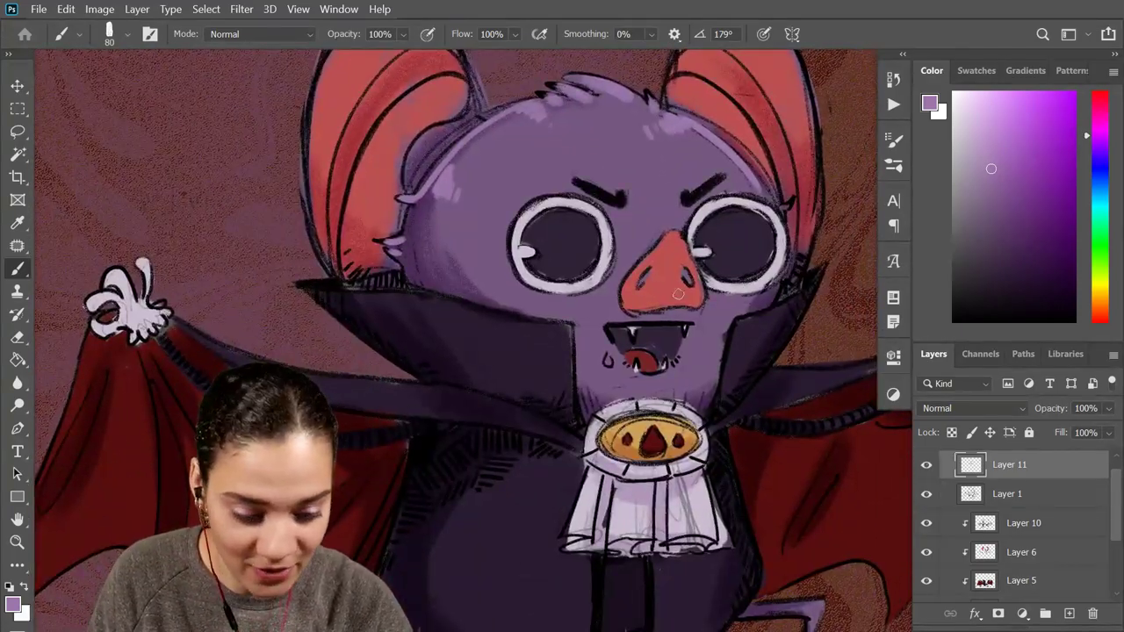
key(ctrl+plus)
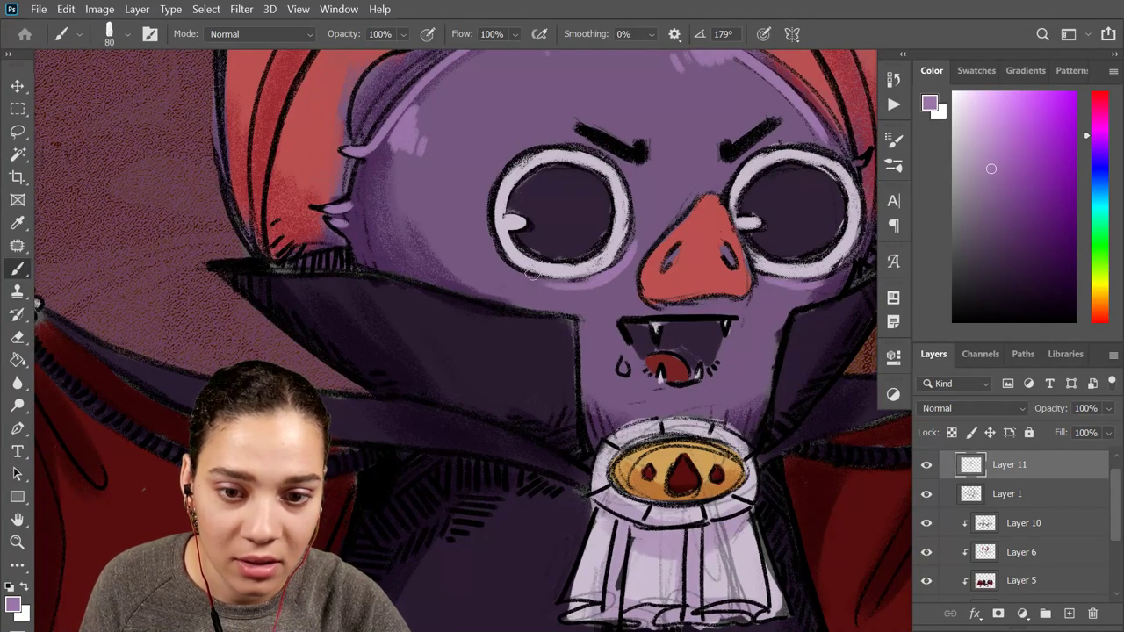
drag(492, 248, 612, 266)
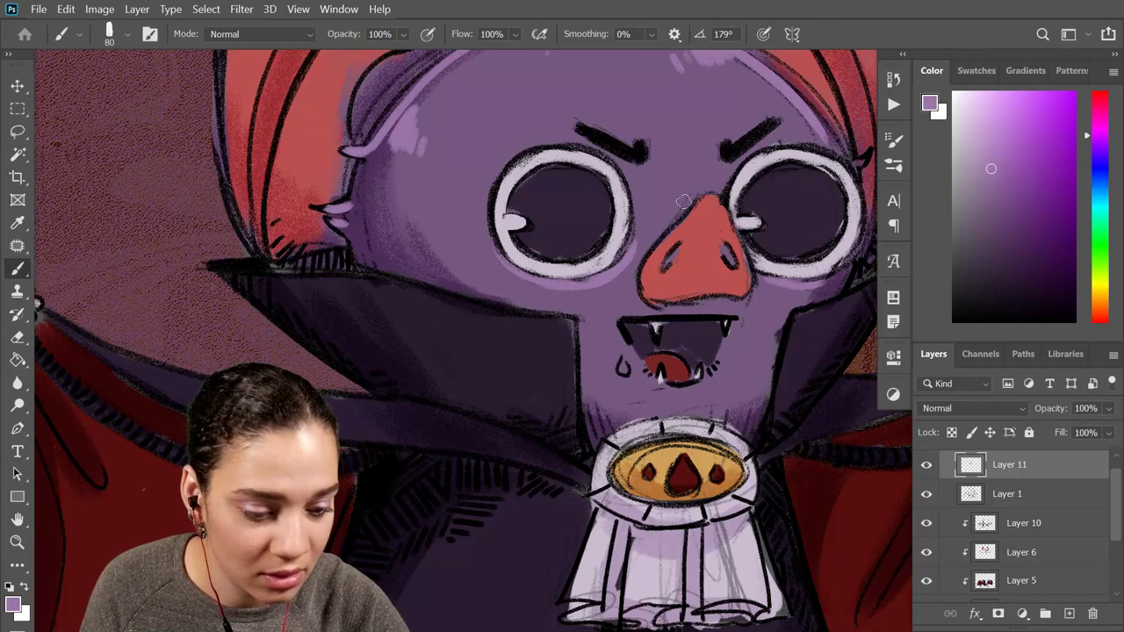
drag(683, 202, 694, 189)
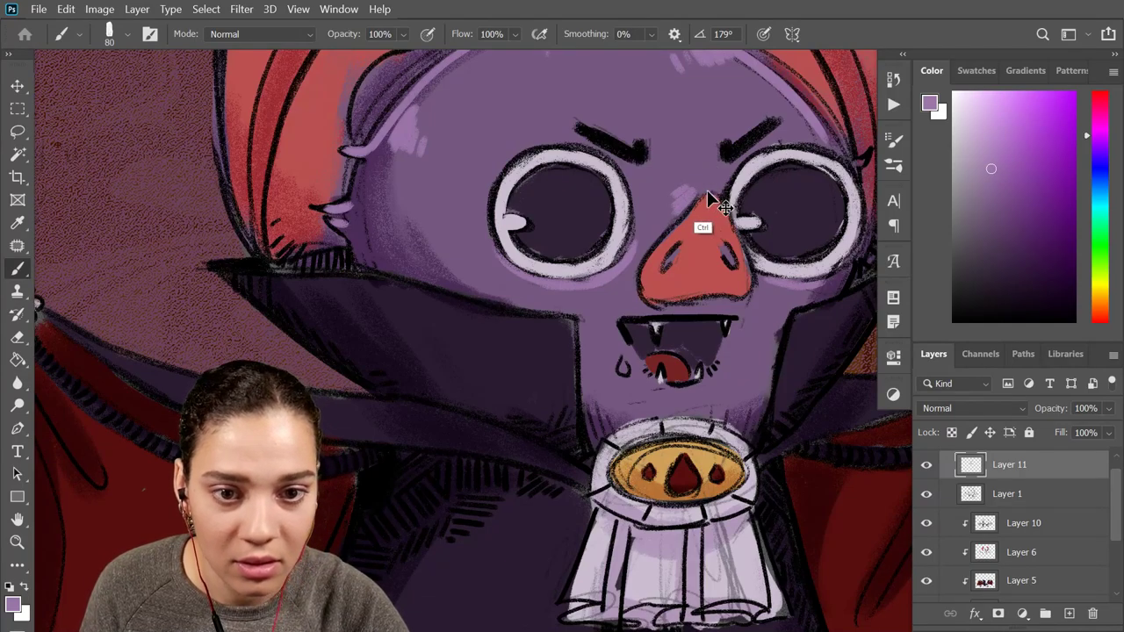
key(ctrl+z)
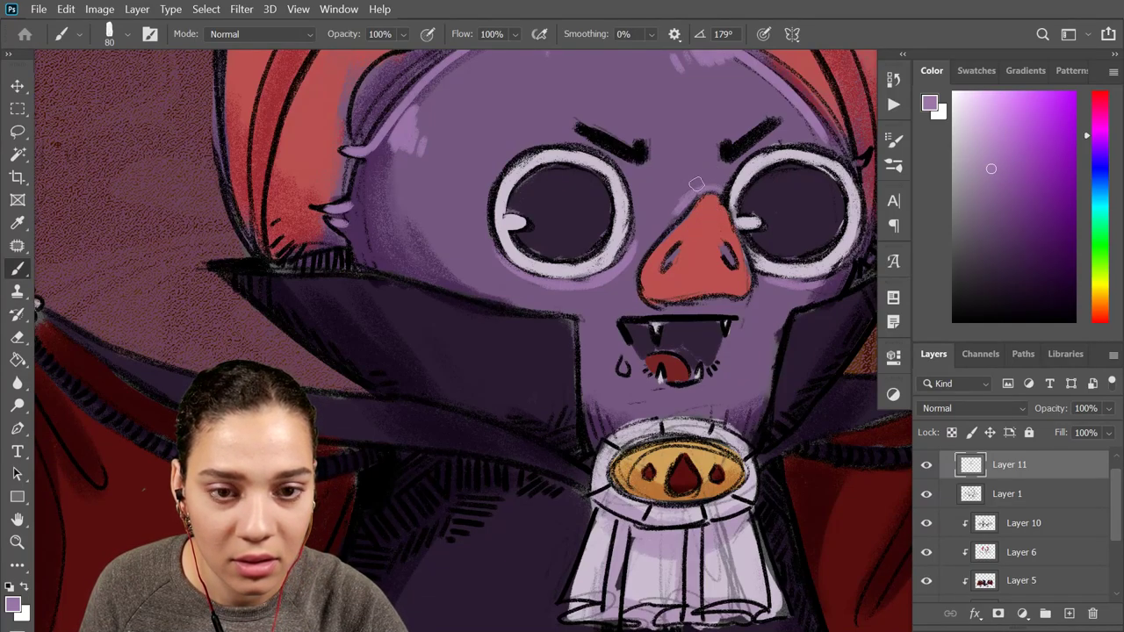
scroll(690, 162, down, 2)
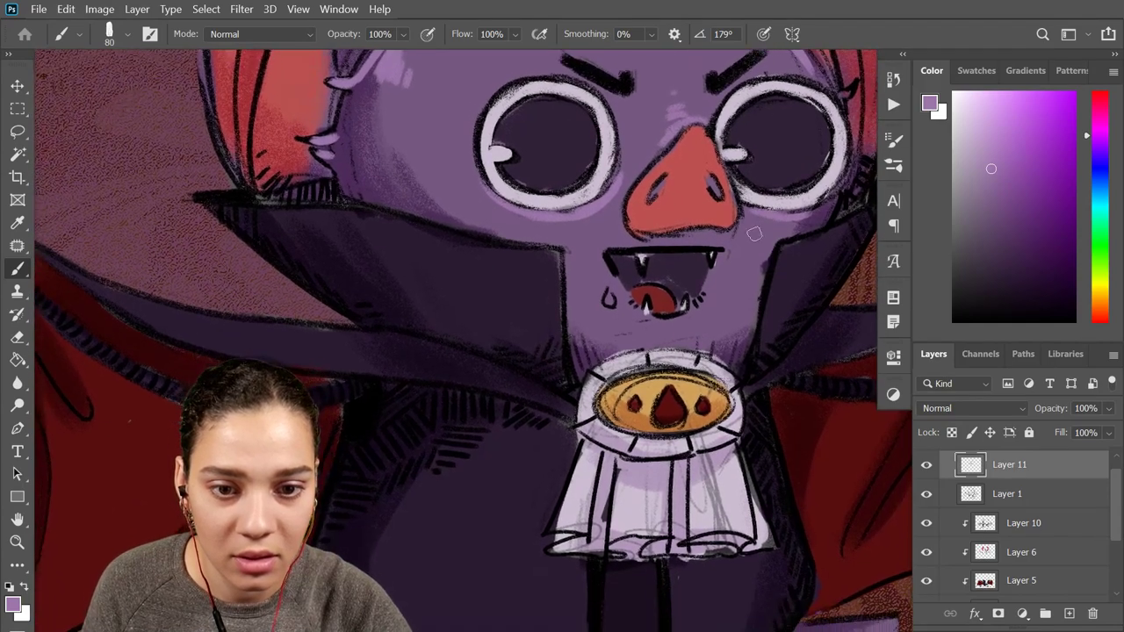
drag(649, 324, 668, 321)
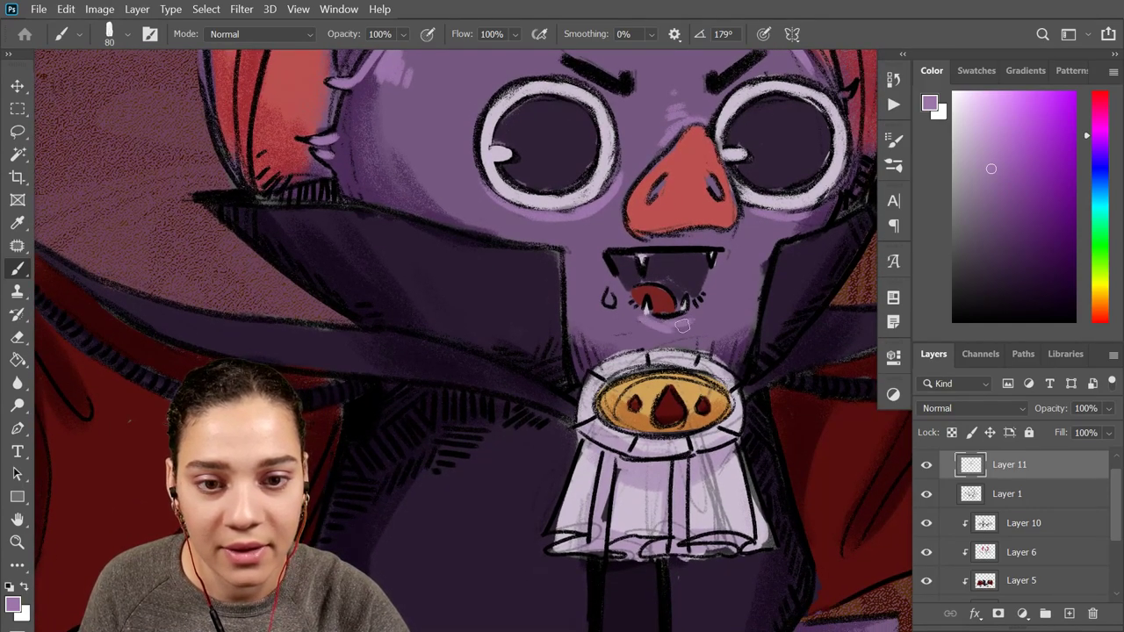
Highlight the tongue with a lighter red sampled from it, and paint the fangs pure white with the size 40 brush
alt+click(672, 309)
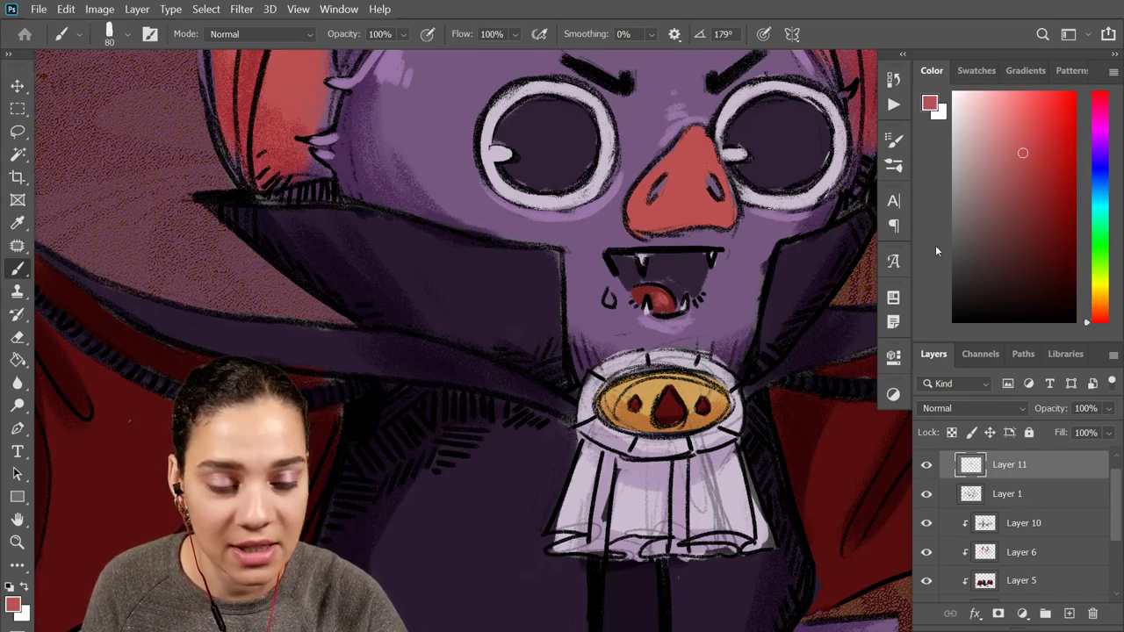
drag(991, 142, 896, 47)
key(ctrl+plus)
key(bracketleft)
key(bracketleft)
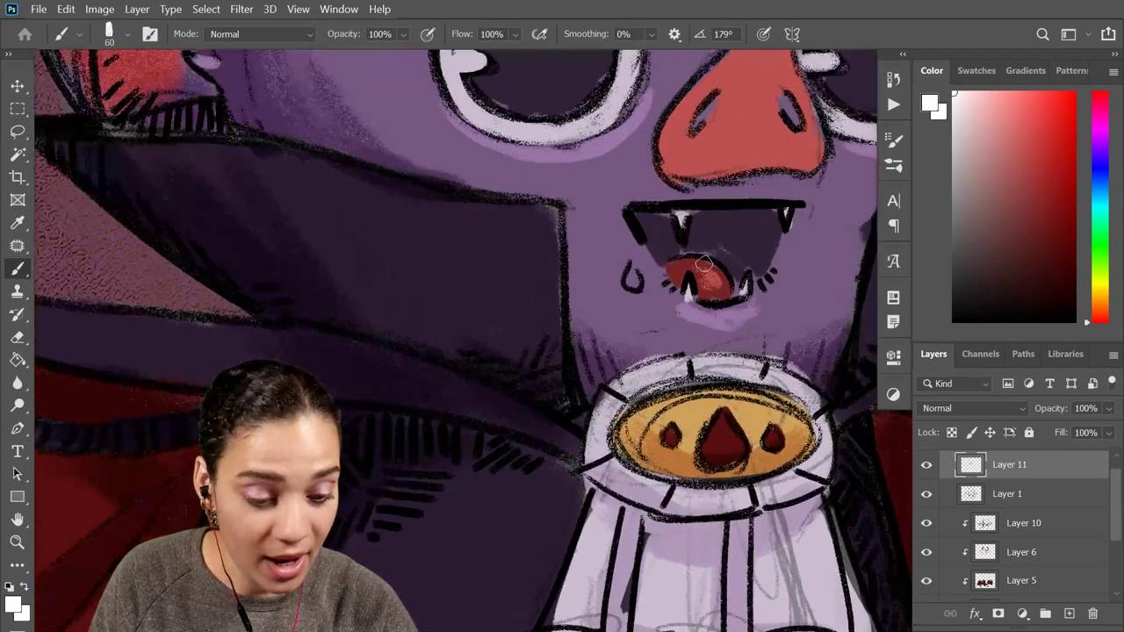
key(bracketleft)
drag(681, 218, 681, 232)
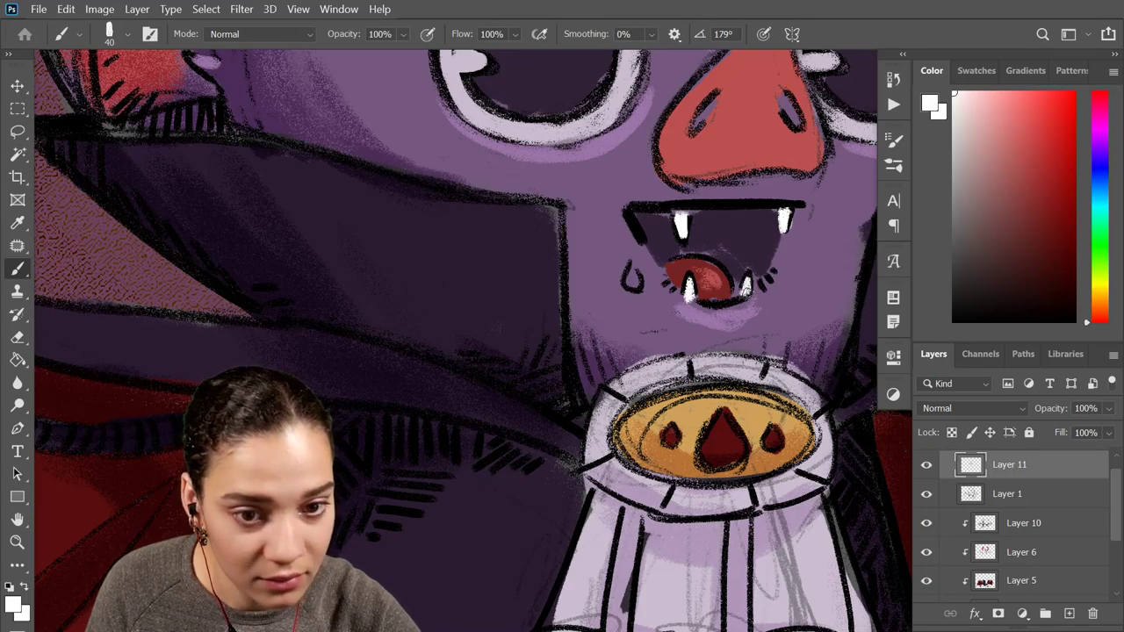
Fill the blood drop beside the mouth with the brooch's dark red, adding a brighter red highlight and a size 20 white glint
drag(760, 252, 521, 246)
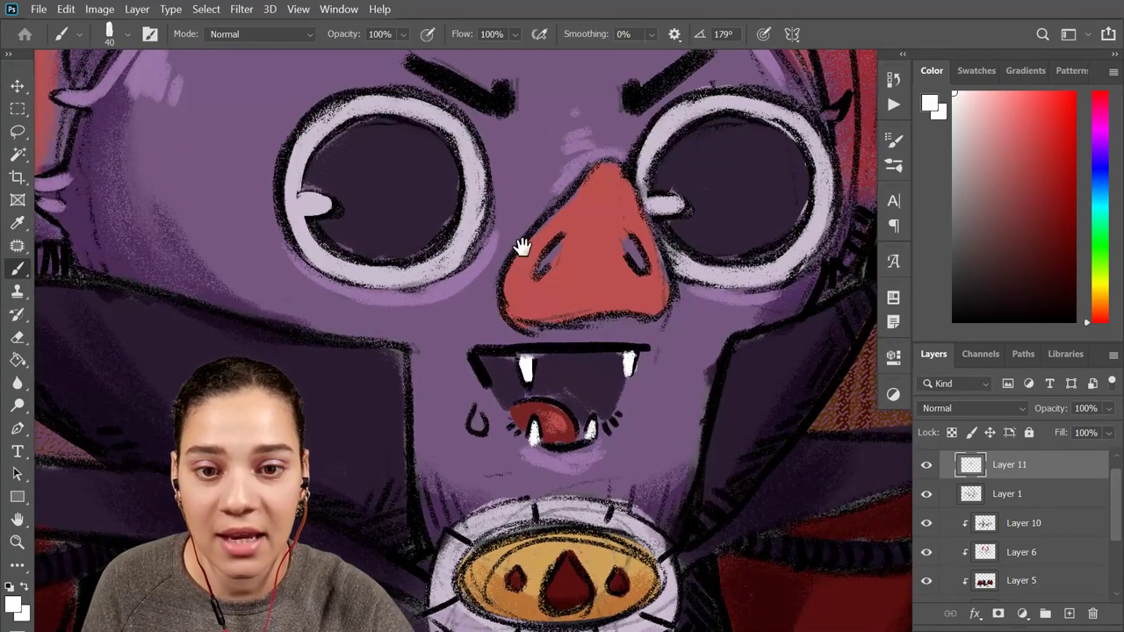
drag(597, 418, 639, 311)
alt+click(610, 481)
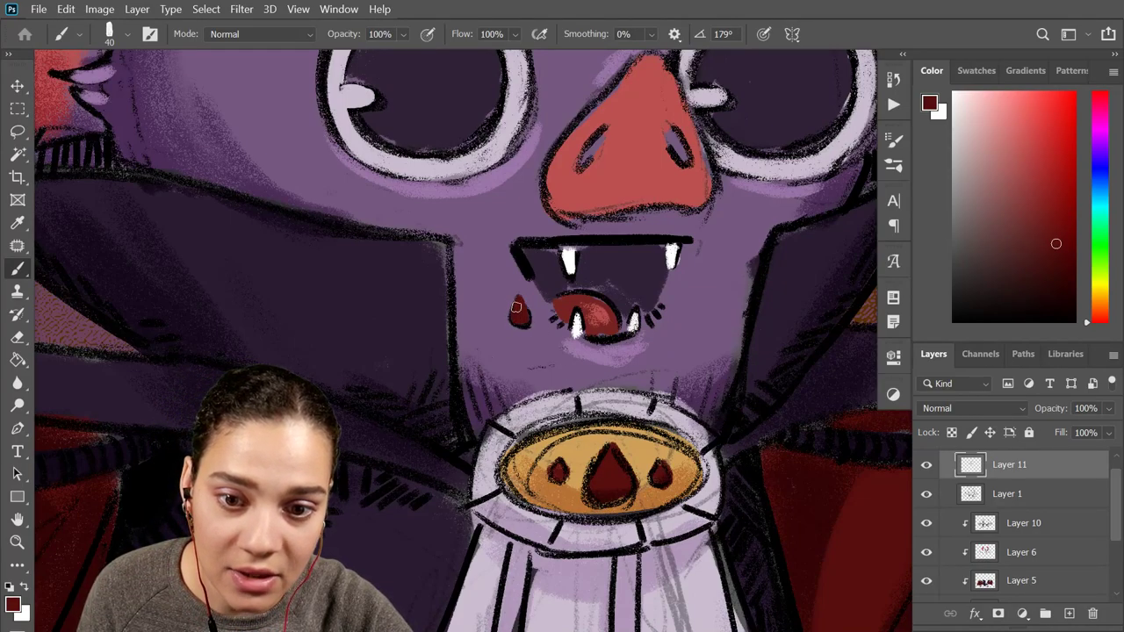
mouse_move(1057, 190)
mouse_down()
mouse_move(1021, 183)
mouse_move(1056, 180)
mouse_up()
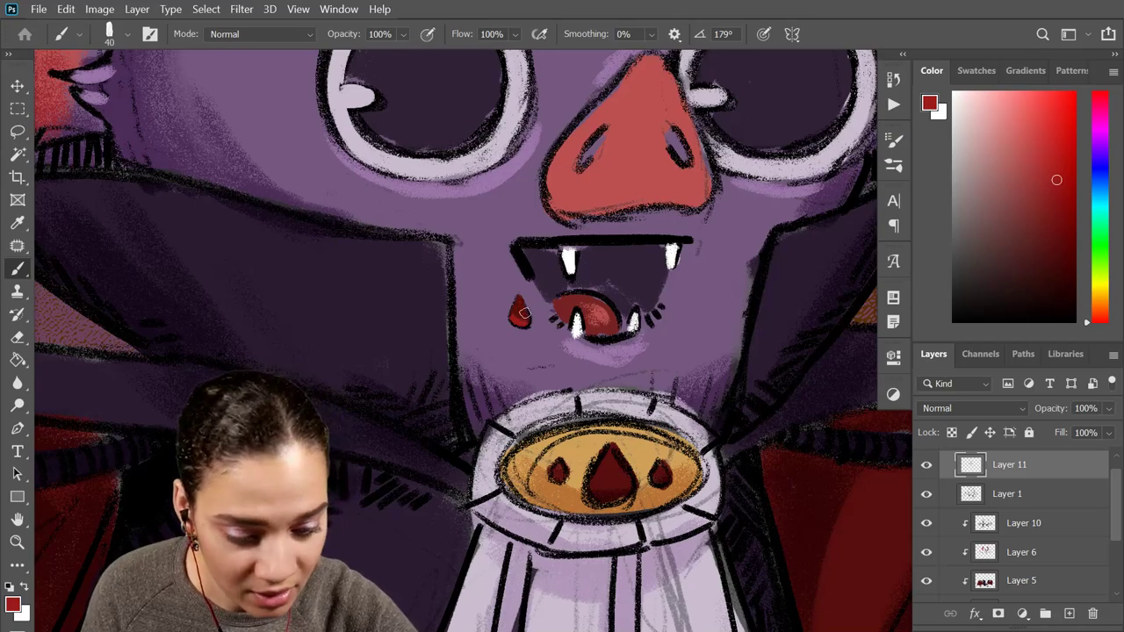
drag(990, 147, 954, 93)
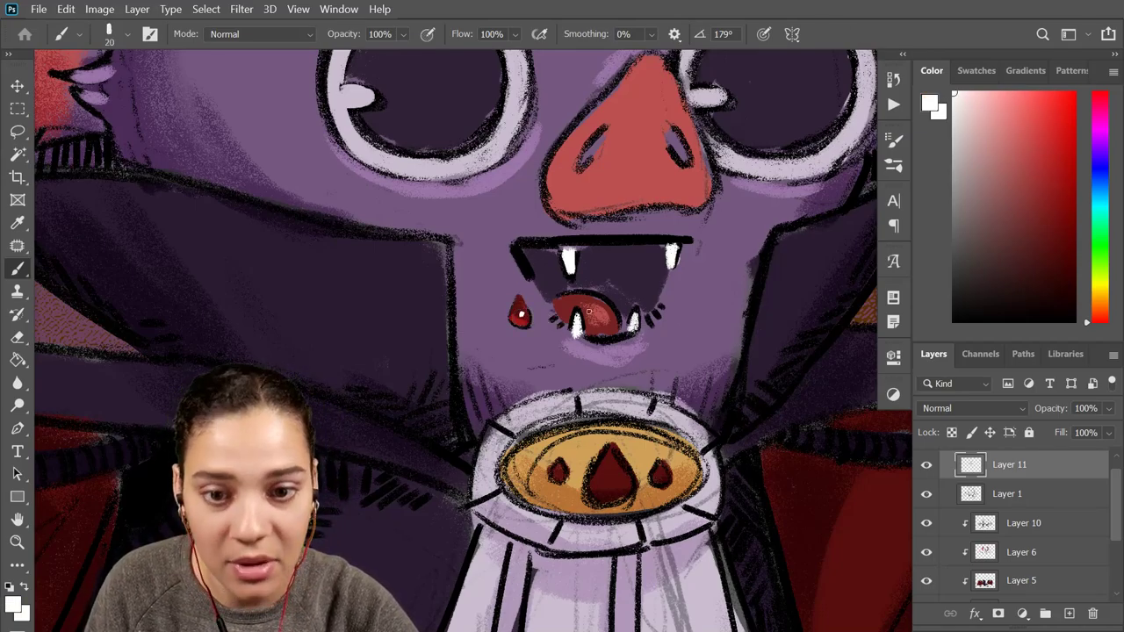
Whiten the small side glint in each eye and paint a large round white highlight over each pupil's upper edge
key(ctrl+minus)
key(ctrl+minus)
key(ctrl+minus)
key(ctrl+plus)
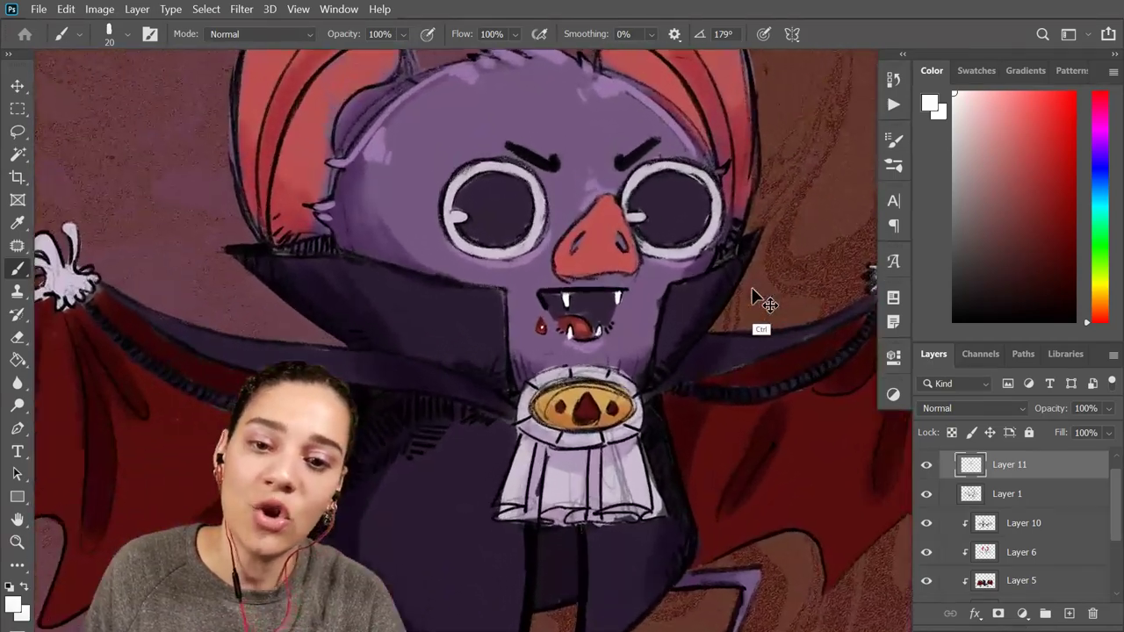
key(ctrl+plus)
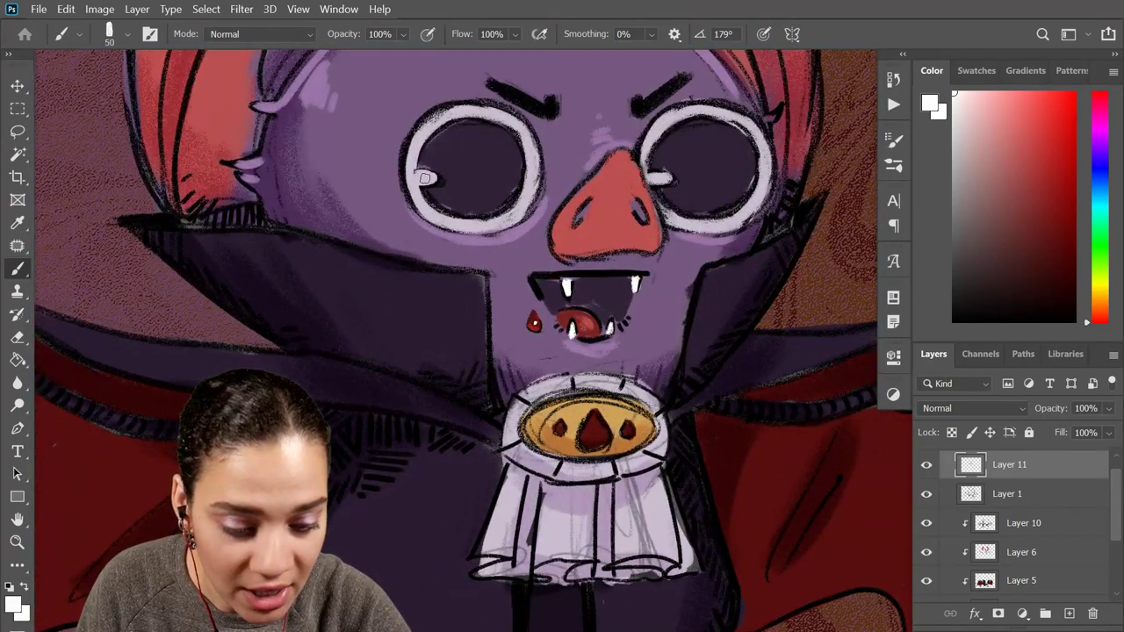
drag(428, 178, 425, 178)
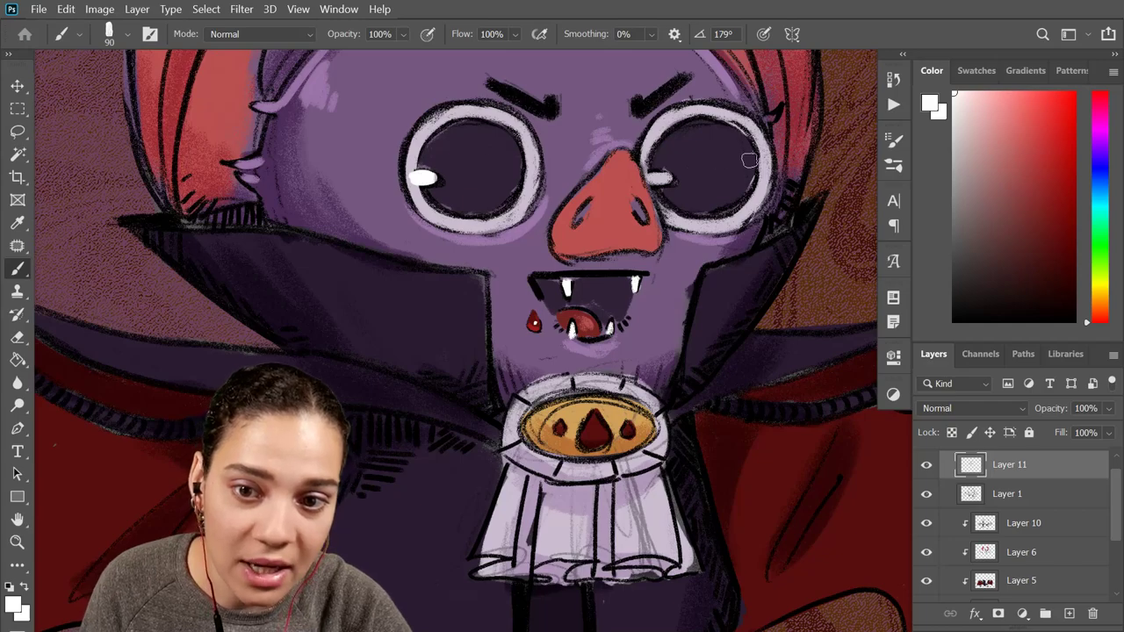
drag(654, 178, 667, 180)
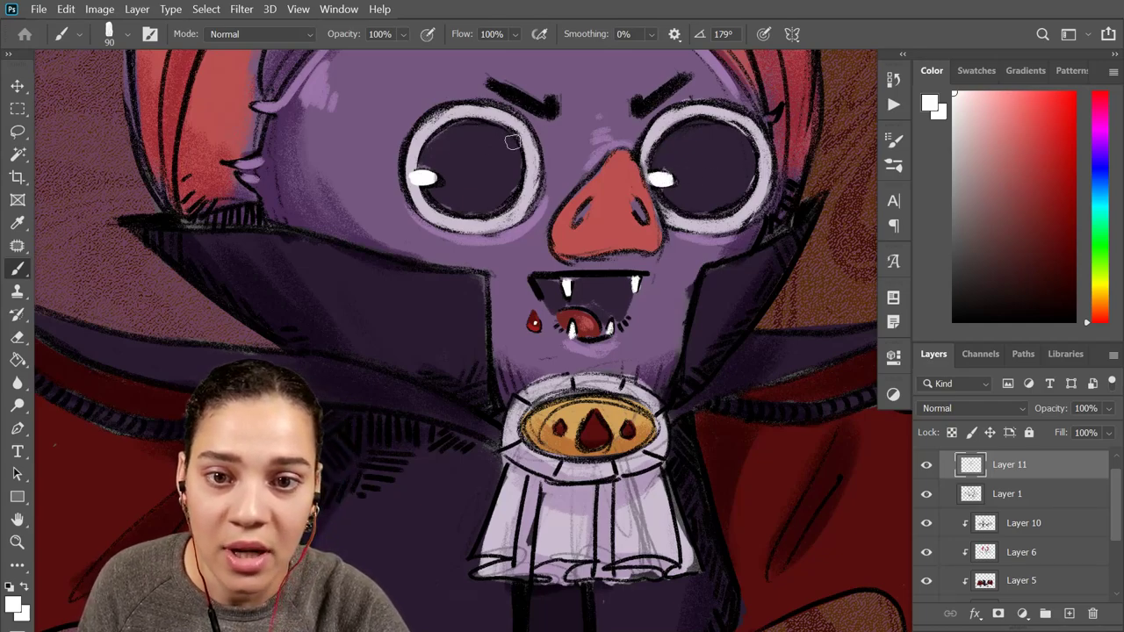
mouse_move(507, 131)
mouse_down()
mouse_move(488, 142)
mouse_move(504, 145)
mouse_up()
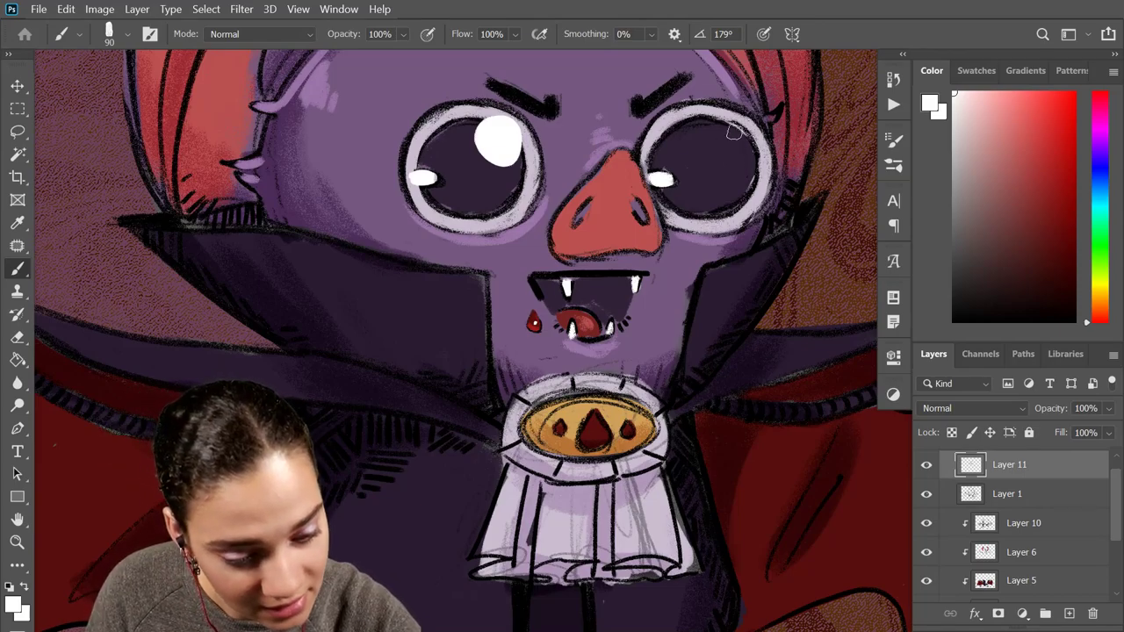
mouse_move(734, 130)
mouse_down()
mouse_move(746, 164)
mouse_move(732, 141)
mouse_up()
Paint a white curved reflection along the lower edge of both pupils with the size 90 brush
scroll(800, 308, down, 5)
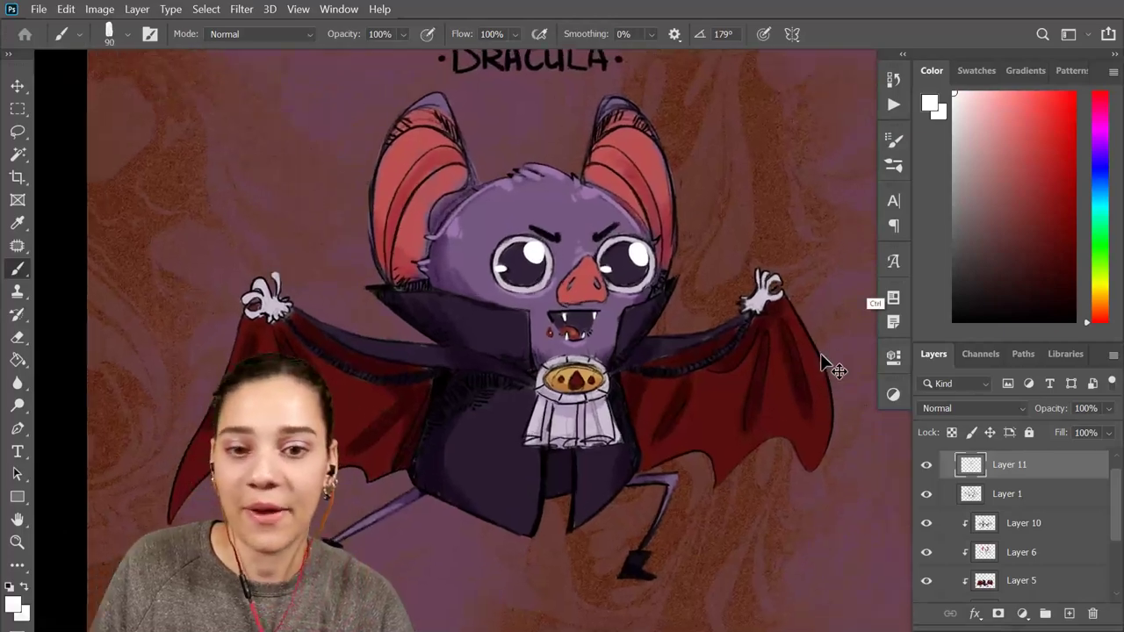
scroll(819, 353, up, 5)
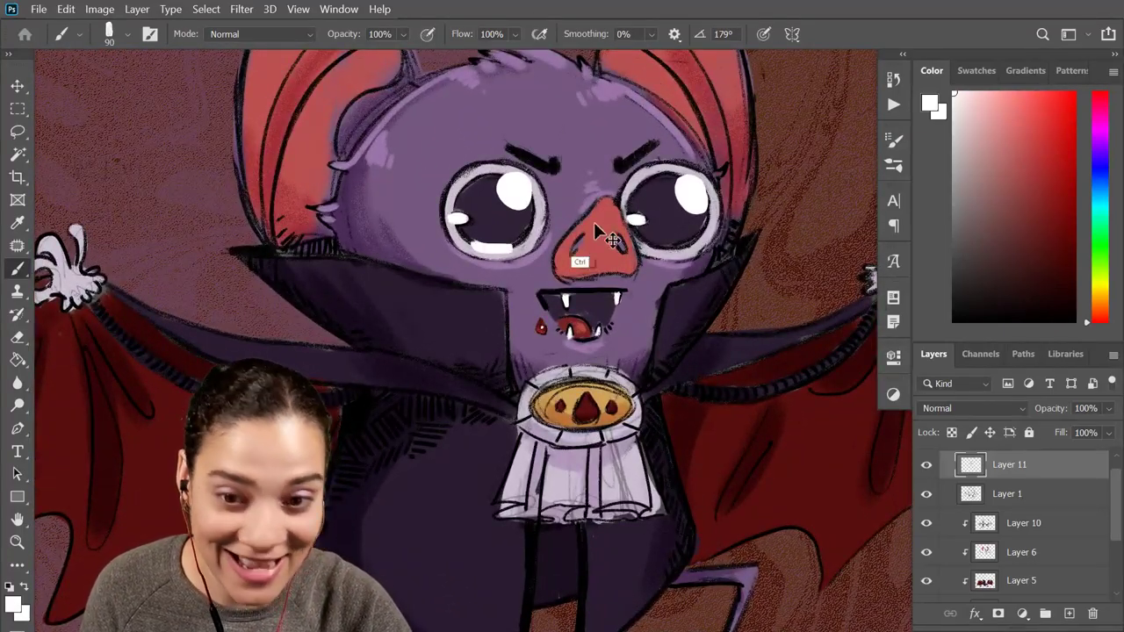
drag(493, 245, 516, 240)
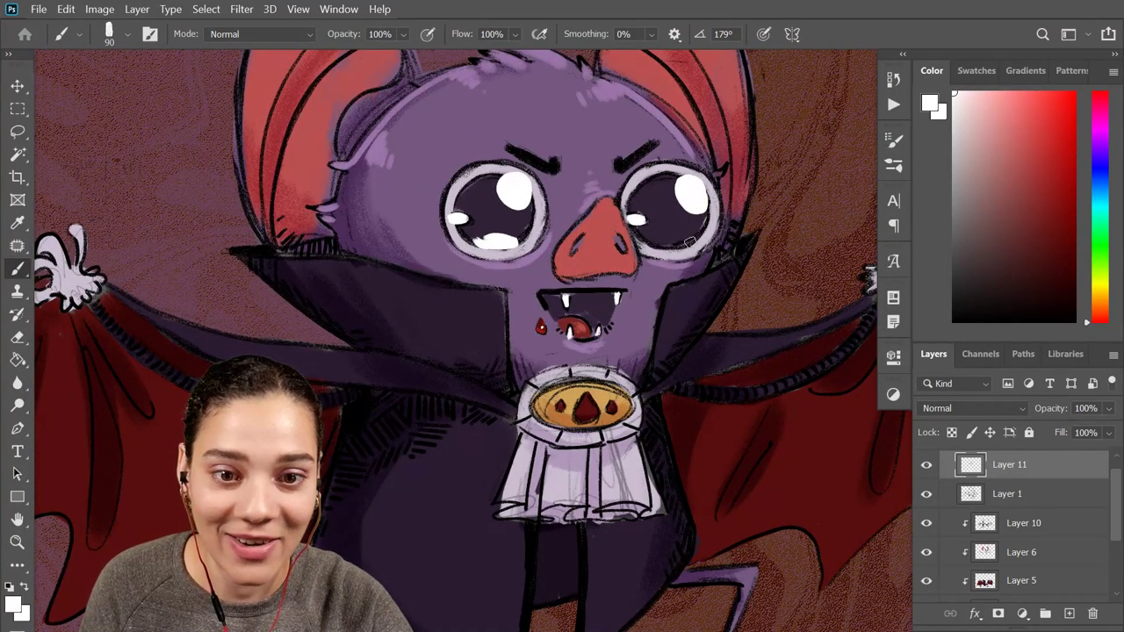
drag(689, 243, 661, 241)
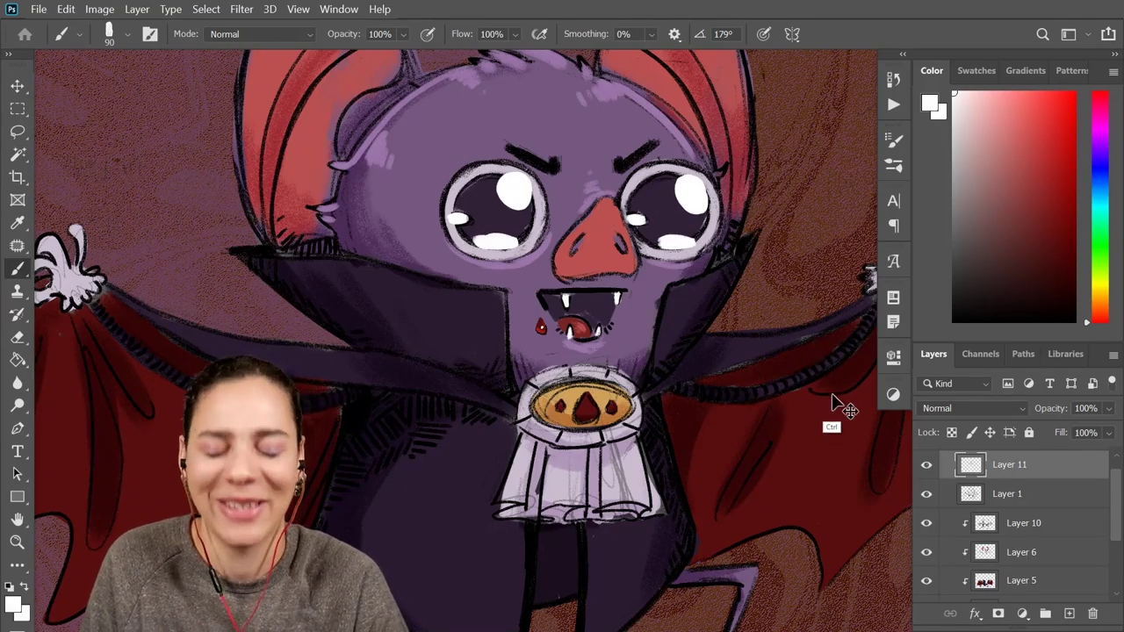
key(ctrl+minus)
key(ctrl+minus)
key(ctrl+minus)
key(ctrl+plus)
key(ctrl+plus)
key(ctrl+plus)
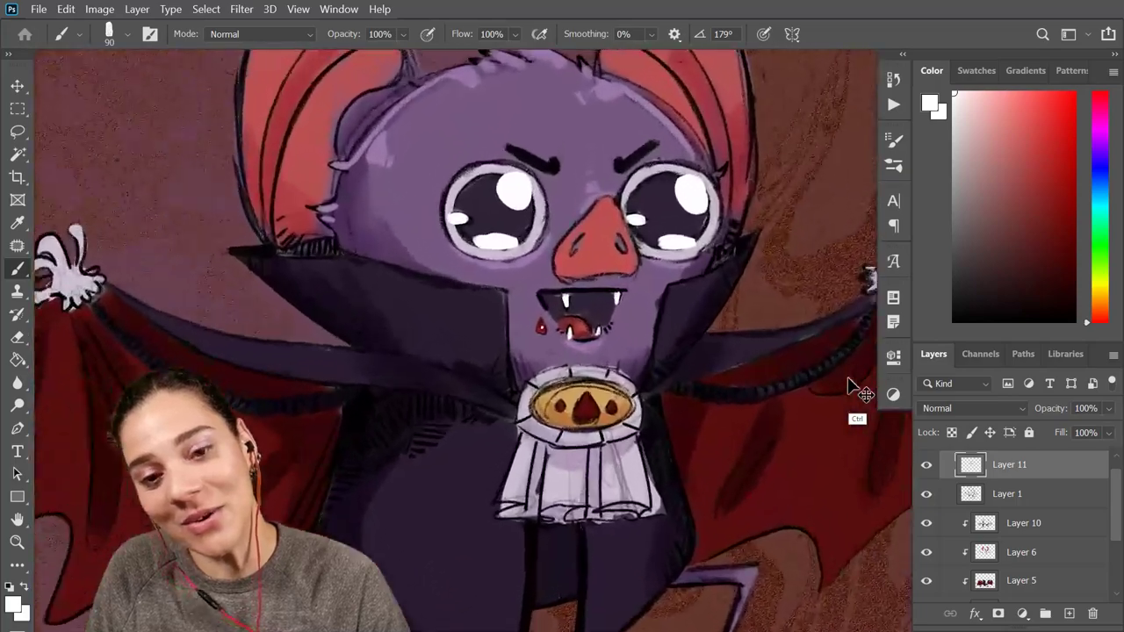
Paint lighter pink highlights on the nose and fill the nostrils with dark purple sampled from the collar
mouse_move(566, 237)
mouse_down()
mouse_move(574, 320)
mouse_move(569, 288)
mouse_up()
alt+click(620, 256)
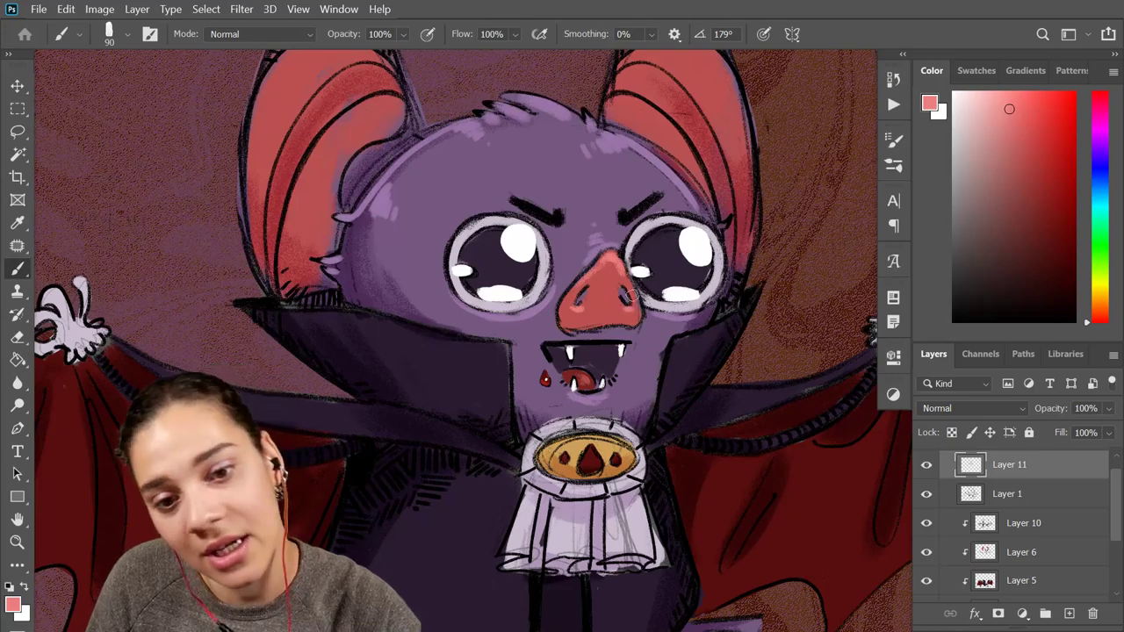
key(ctrl+minus)
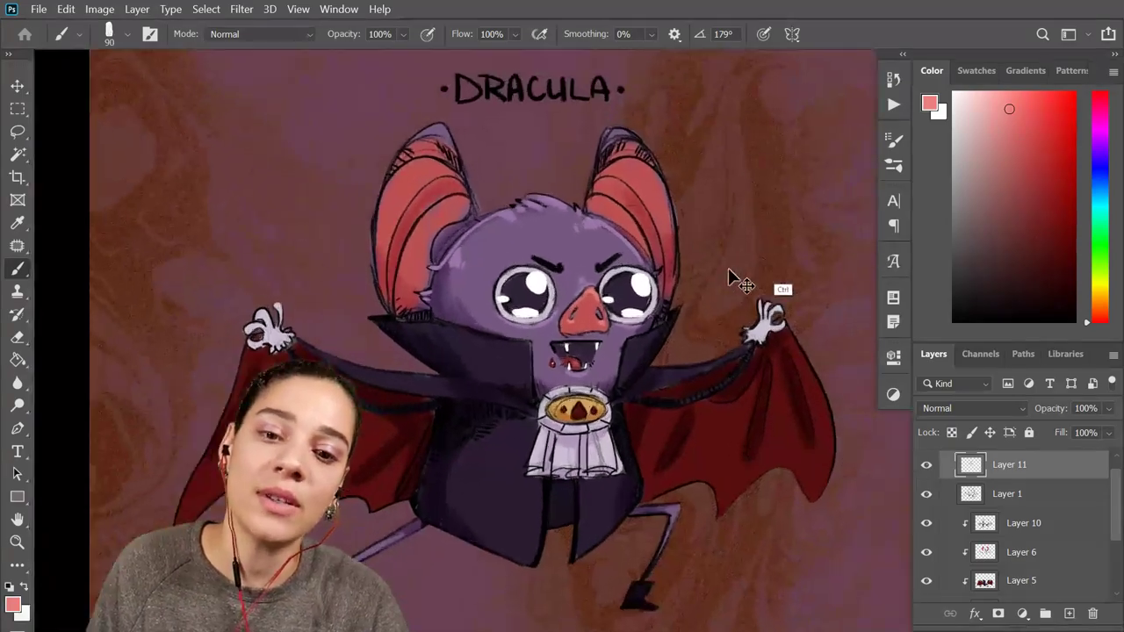
key(ctrl+plus)
alt+click(468, 374)
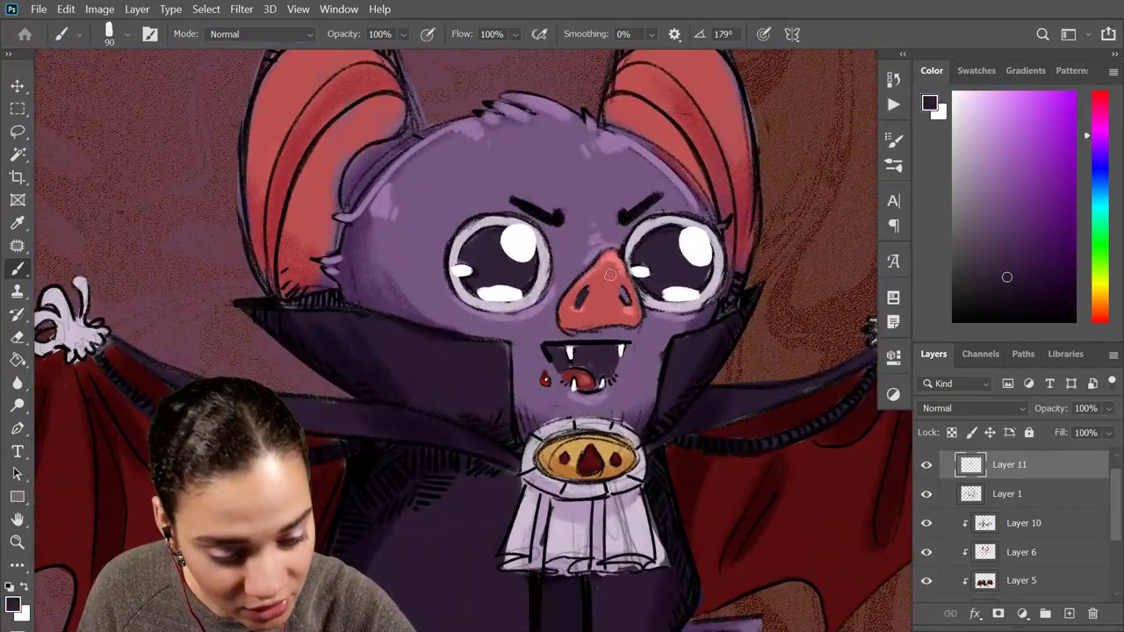
key(ctrl+minus)
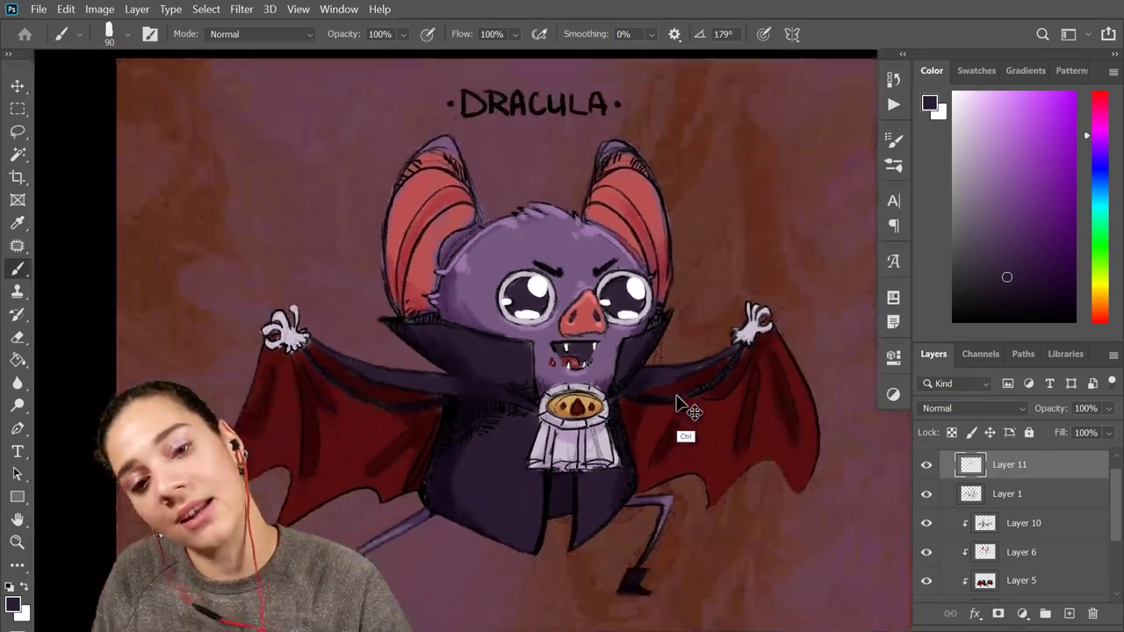
Sample the red of the left-hand ear's lining and choose a lighter tint of it for highlights
key(ctrl+plus)
key(ctrl+plus)
key(ctrl+plus)
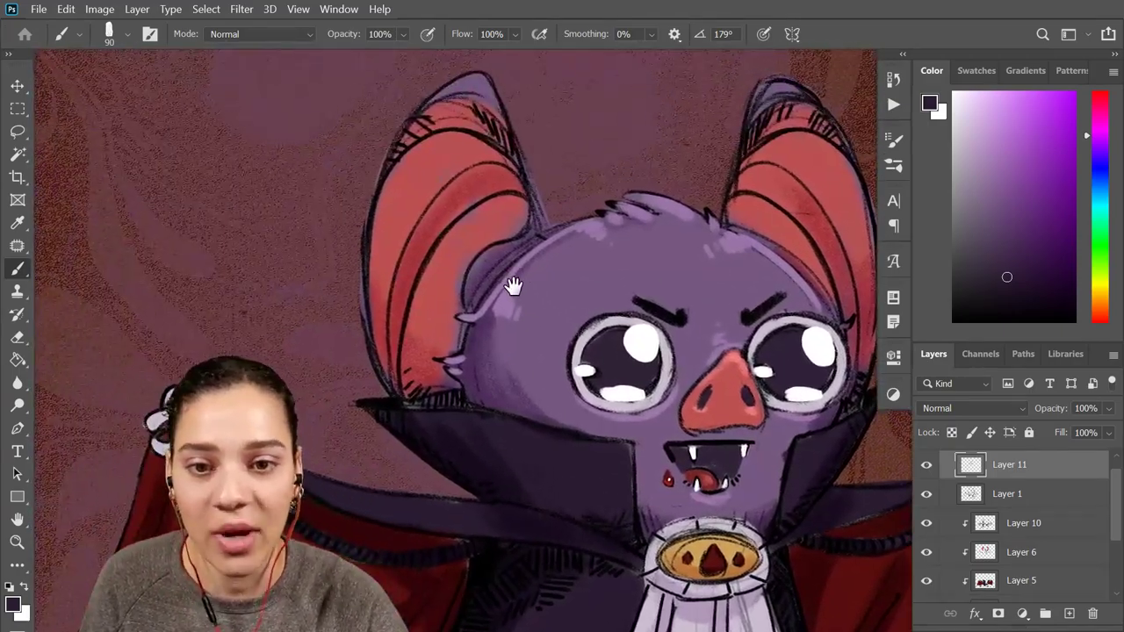
alt+click(491, 203)
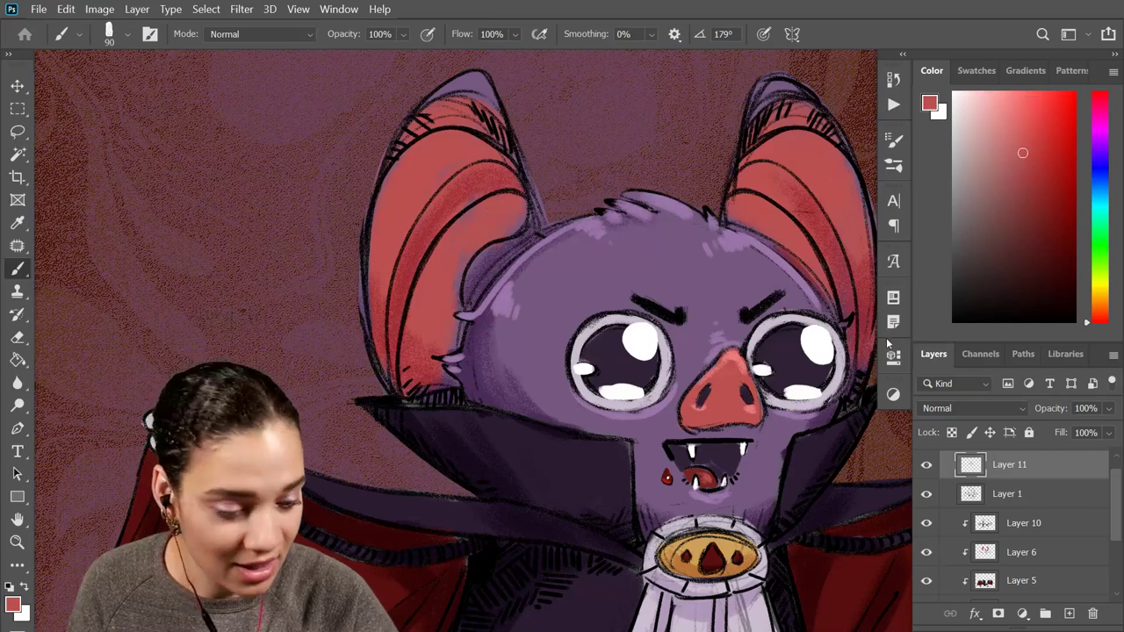
click(1011, 127)
key(bracketright)
key(bracketright)
key(bracketright)
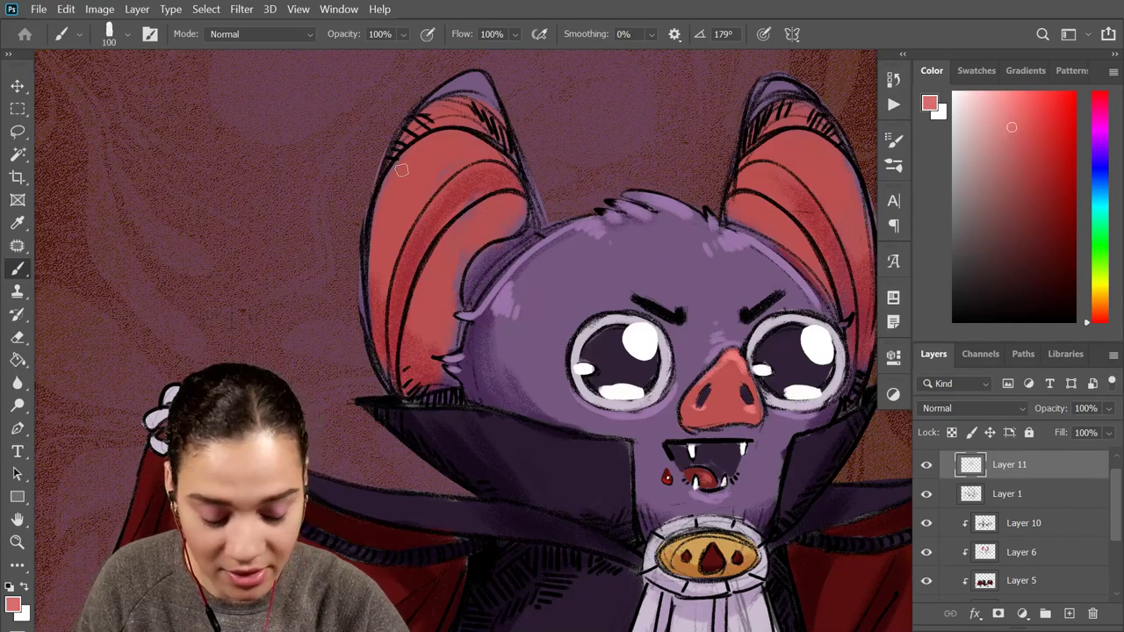
key(bracketright)
mouse_move(511, 202)
mouse_down()
mouse_move(417, 317)
mouse_move(420, 337)
mouse_up()
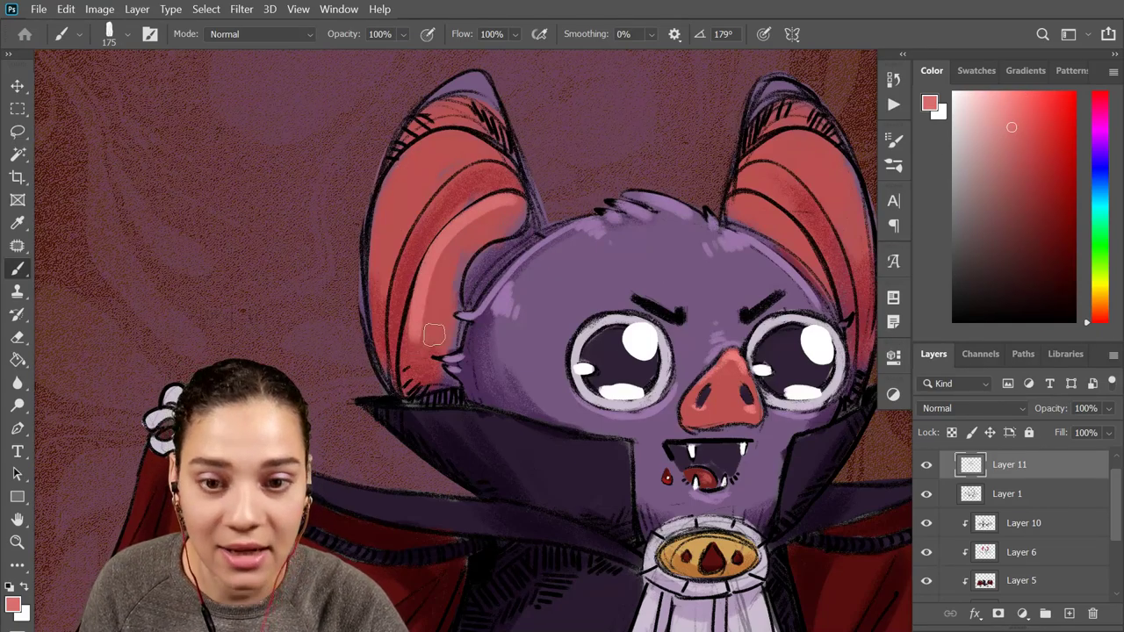
key(ctrl+z)
Paint curved lighter red highlights along the left-hand ear's inner and outer folds with the size 100 brush
key(bracketleft)
key(bracketleft)
key(bracketleft)
drag(513, 198, 435, 300)
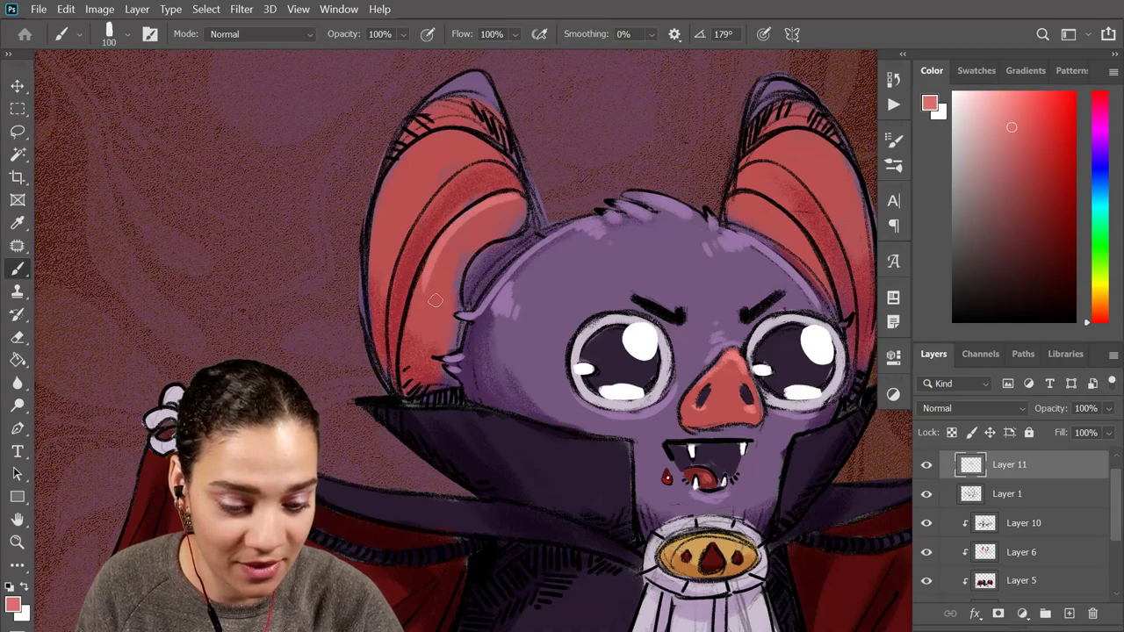
drag(489, 158, 386, 298)
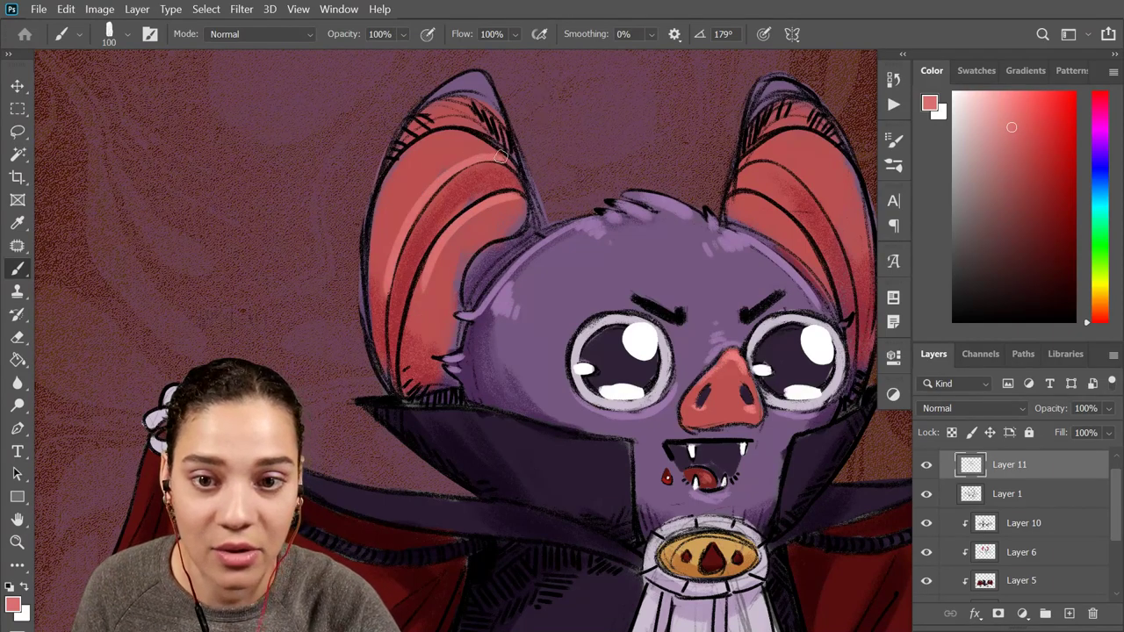
drag(494, 156, 390, 219)
mouse_move(501, 156)
mouse_down()
mouse_move(466, 137)
mouse_move(379, 198)
mouse_up()
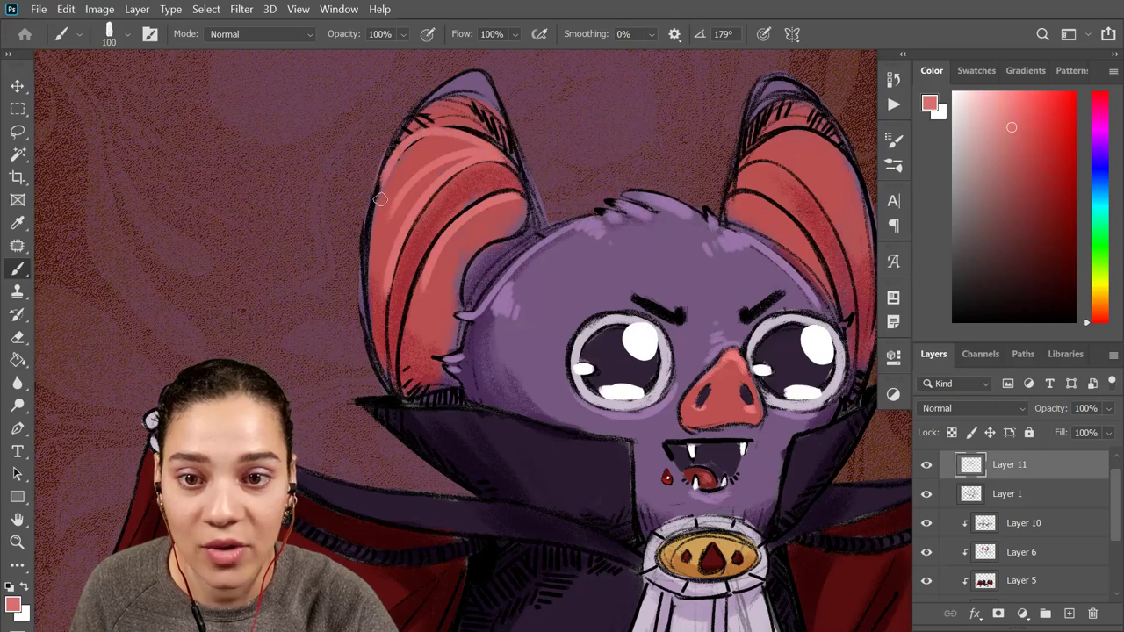
key(ctrl+z)
drag(502, 157, 404, 171)
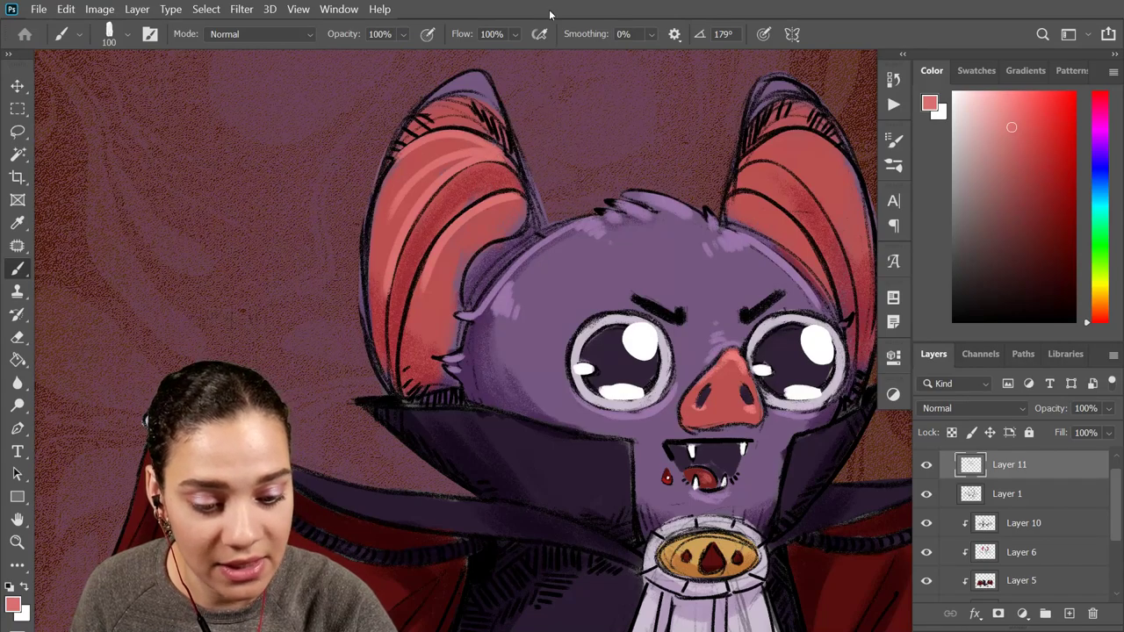
key(ctrl+z)
Add a lighter red highlight under the left-hand ear's upper arc and short dabs among the hatching near its tip
drag(498, 151, 401, 155)
drag(439, 109, 460, 126)
drag(465, 107, 485, 136)
drag(431, 109, 419, 121)
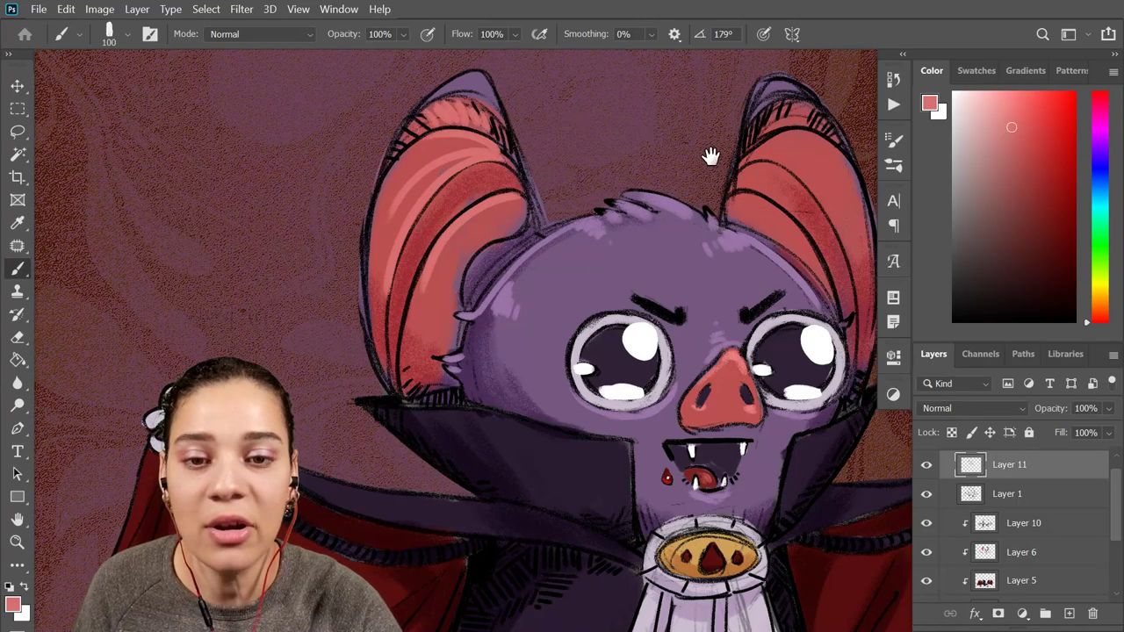
Paint short lighter red dabs near the right-hand ear's tip and curved highlights along the fold beneath them
drag(710, 155, 561, 208)
mouse_move(629, 152)
mouse_down()
mouse_move(617, 181)
mouse_move(640, 153)
mouse_move(683, 179)
mouse_up()
mouse_move(595, 202)
mouse_down()
mouse_move(652, 180)
mouse_move(702, 214)
mouse_up()
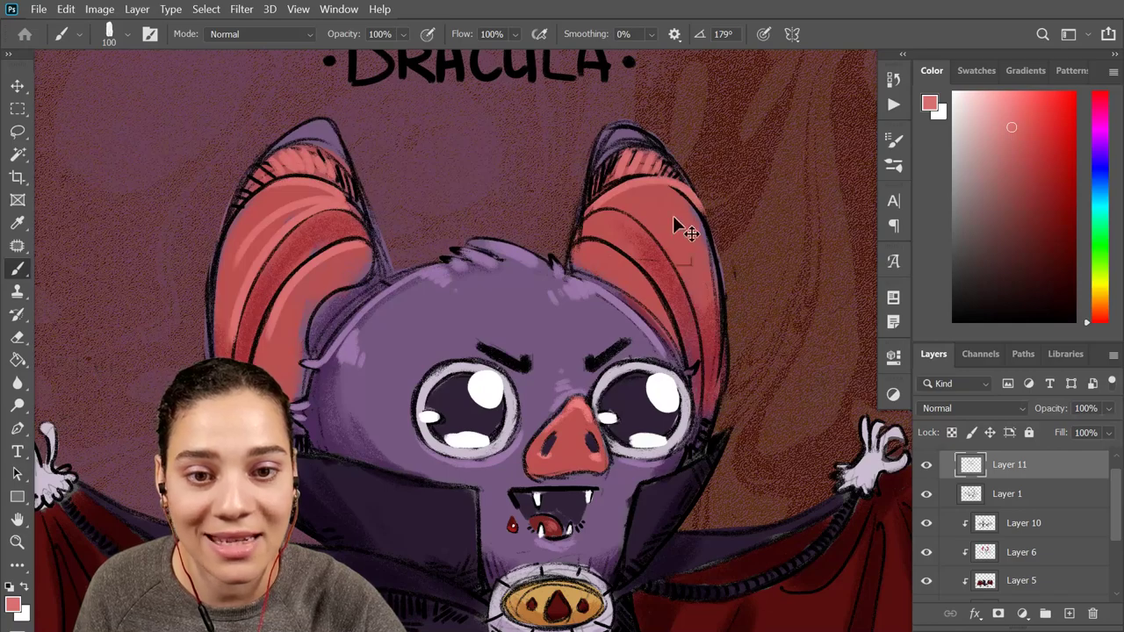
key(ctrl+z)
mouse_move(589, 213)
mouse_down()
mouse_move(681, 213)
mouse_move(701, 236)
mouse_up()
key(ctrl+z)
mouse_move(594, 205)
mouse_down()
mouse_move(618, 188)
mouse_move(704, 239)
mouse_up()
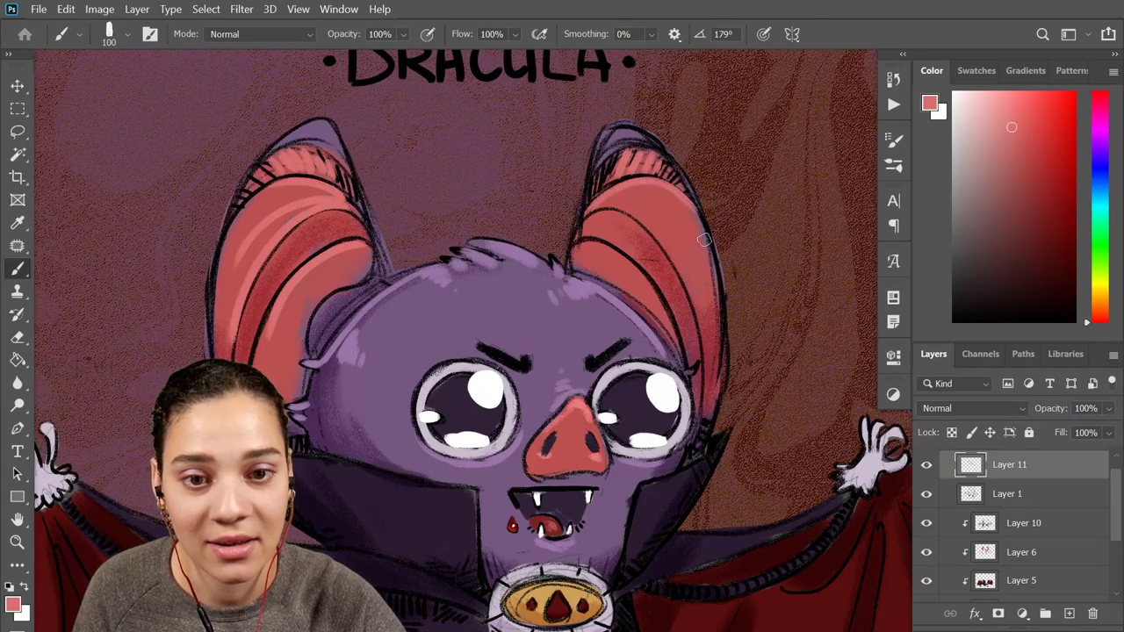
drag(597, 205, 684, 259)
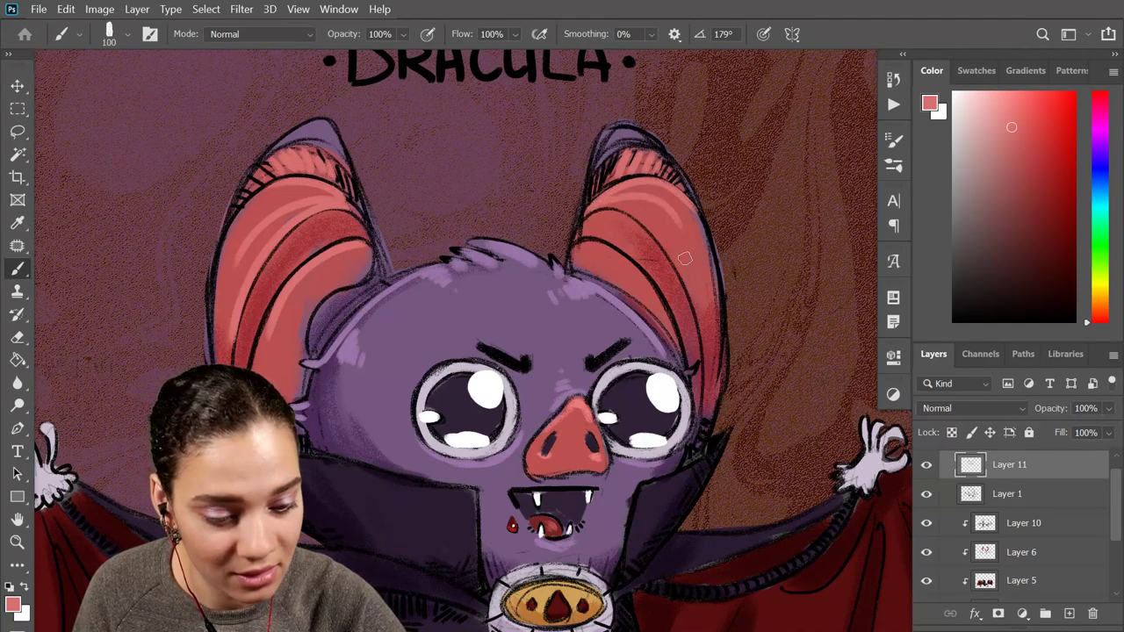
drag(596, 209, 698, 299)
key(ctrl+z)
drag(592, 211, 705, 338)
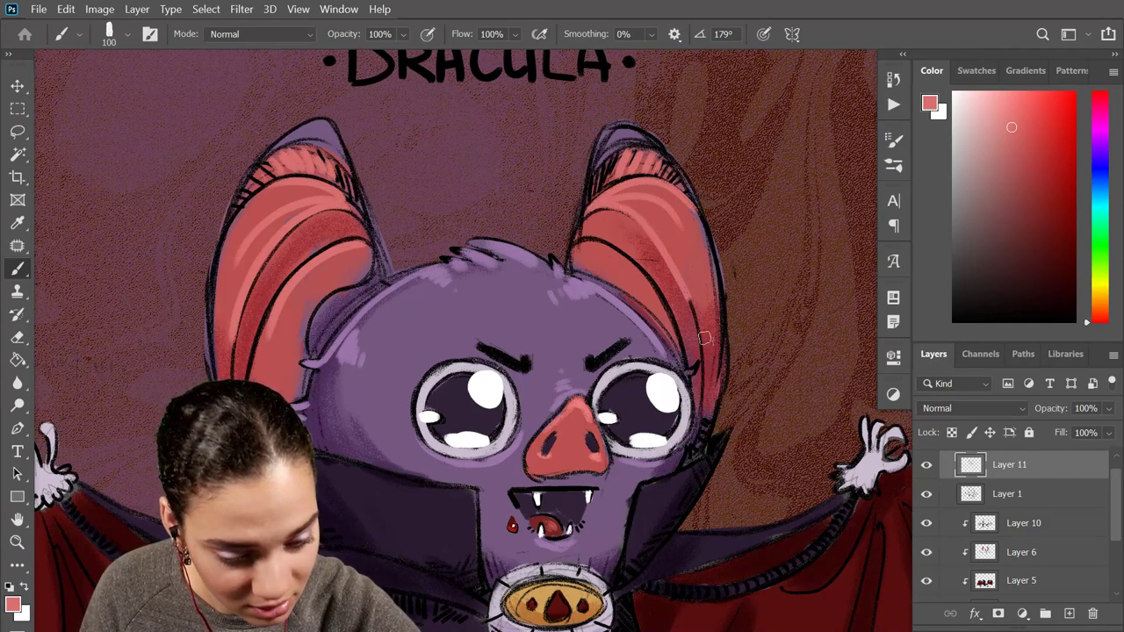
key(ctrl+z)
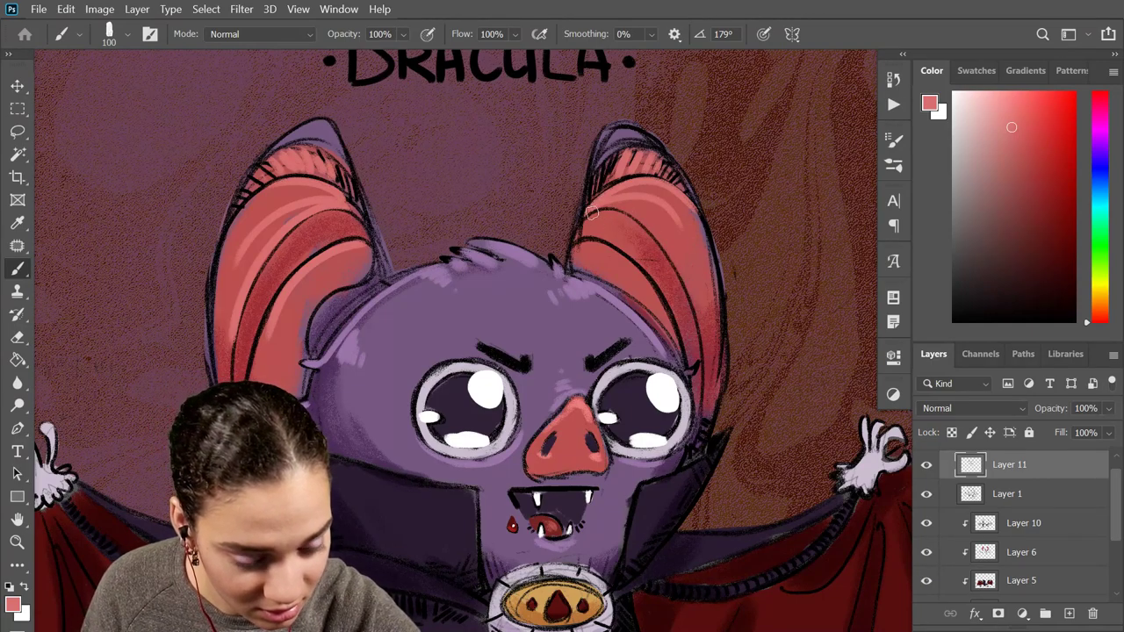
mouse_move(592, 213)
mouse_down()
mouse_move(680, 277)
mouse_move(699, 344)
mouse_up()
key(ctrl+z)
mouse_move(589, 212)
mouse_down()
mouse_move(653, 226)
mouse_move(712, 359)
mouse_move(597, 217)
mouse_move(700, 334)
mouse_move(718, 273)
mouse_up()
key(ctrl+z)
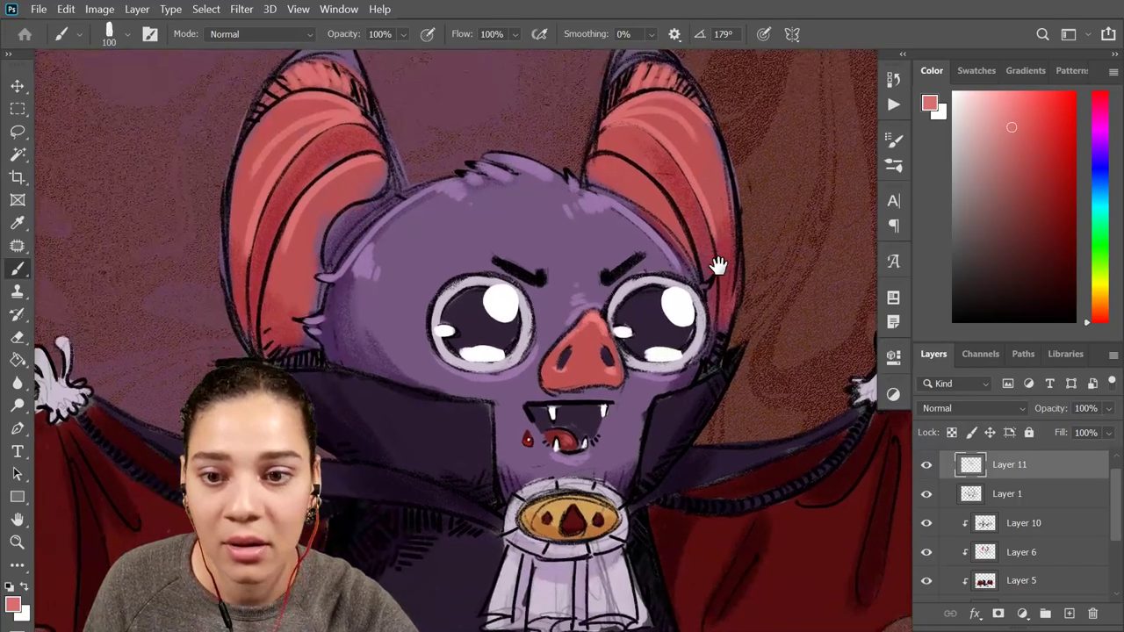
Paint lighter red highlights around the rounded inner ends of the lowest folds in both ears
drag(588, 174, 625, 176)
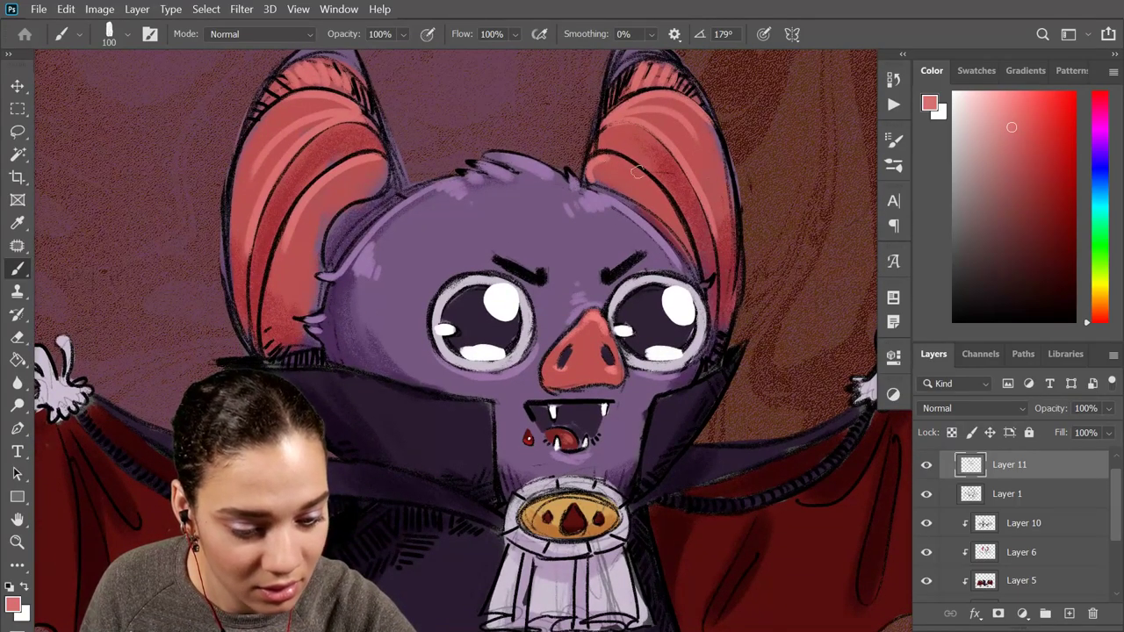
drag(379, 165, 374, 186)
key(ctrl+z)
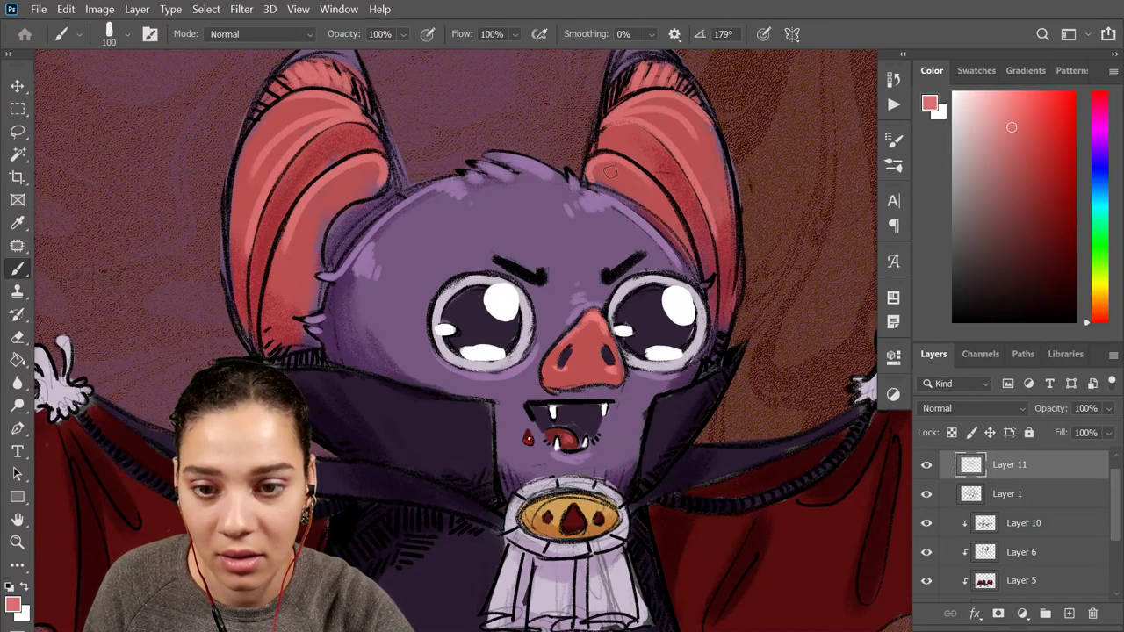
alt+scroll(625, 268, down, 2)
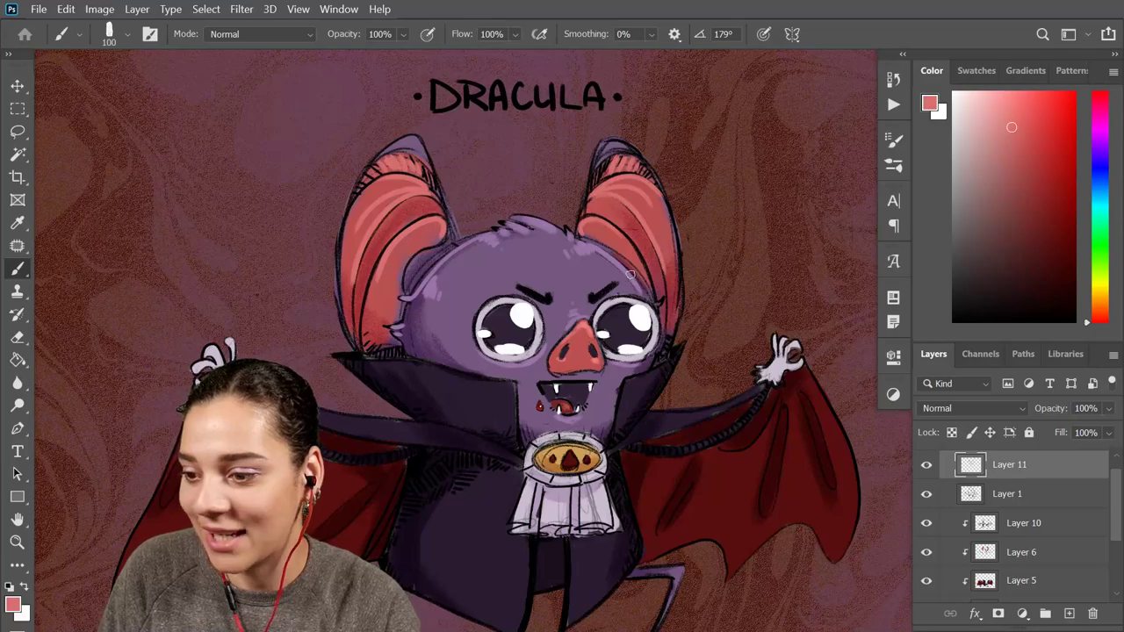
scroll(693, 281, down, 1)
scroll(692, 281, up, 3)
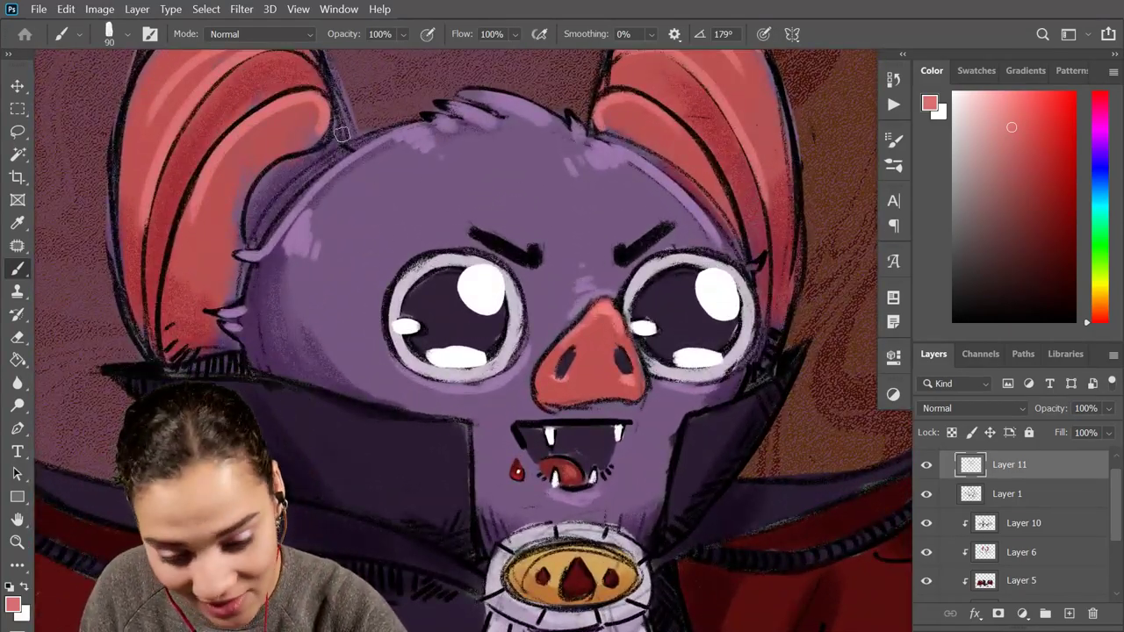
Sample a darker red from the left-hand ear and paint shadow strokes along its outer edge and folds with the size 80 brush
drag(415, 195, 481, 295)
alt+click(303, 230)
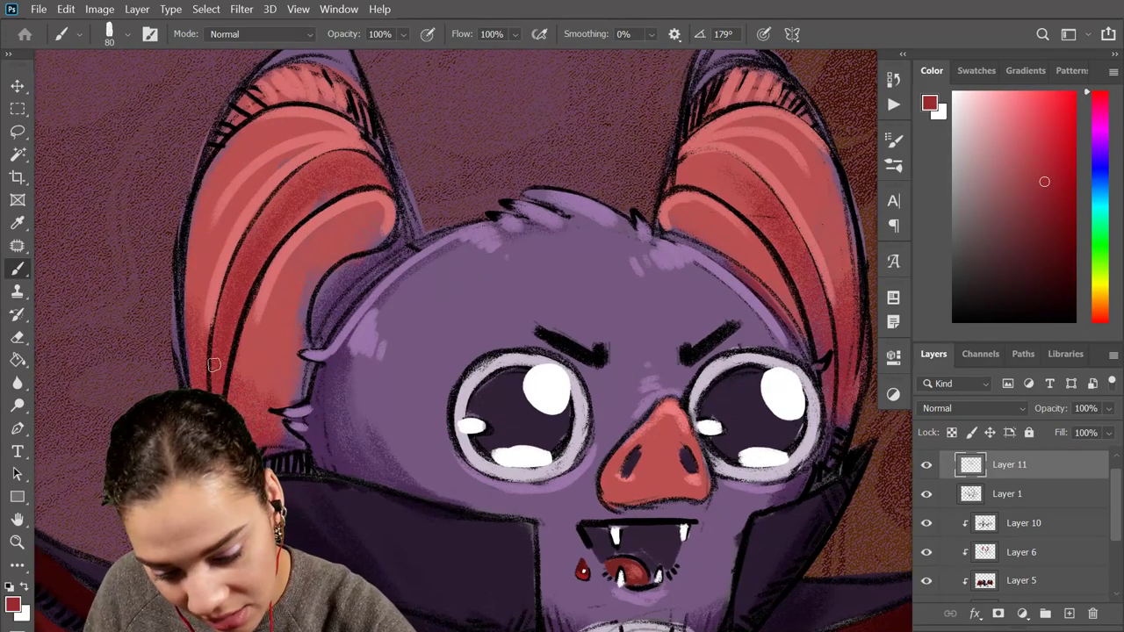
mouse_move(253, 326)
mouse_down()
mouse_move(476, 168)
mouse_move(465, 171)
mouse_move(426, 284)
mouse_up()
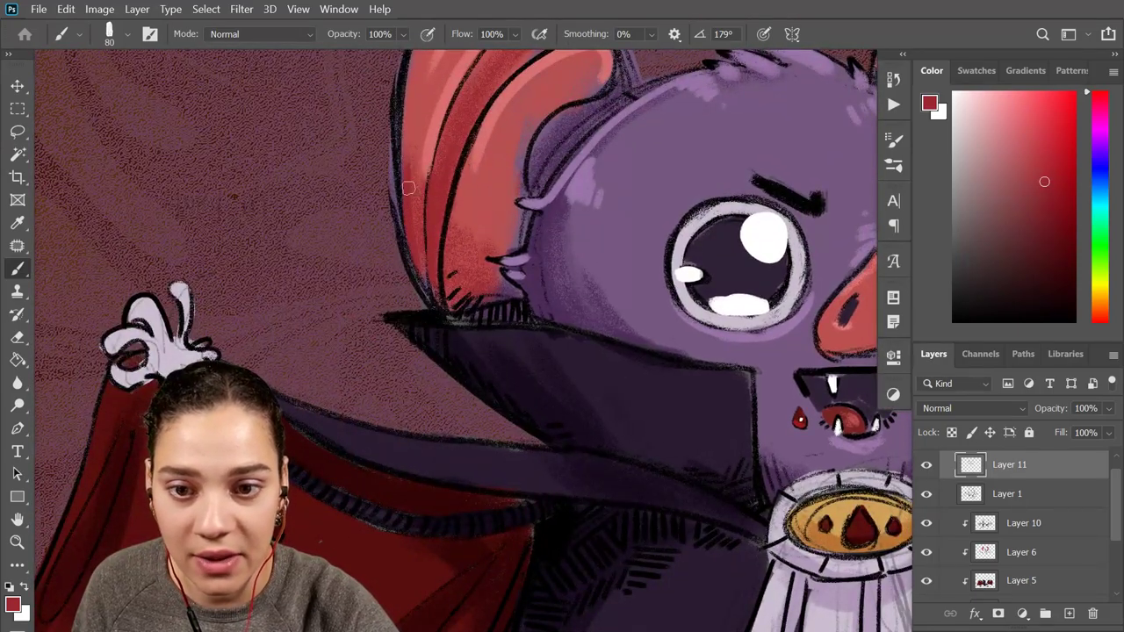
mouse_move(430, 131)
mouse_down()
mouse_move(416, 271)
mouse_move(415, 254)
mouse_up()
mouse_move(442, 65)
mouse_down()
mouse_move(390, 192)
mouse_move(393, 262)
mouse_up()
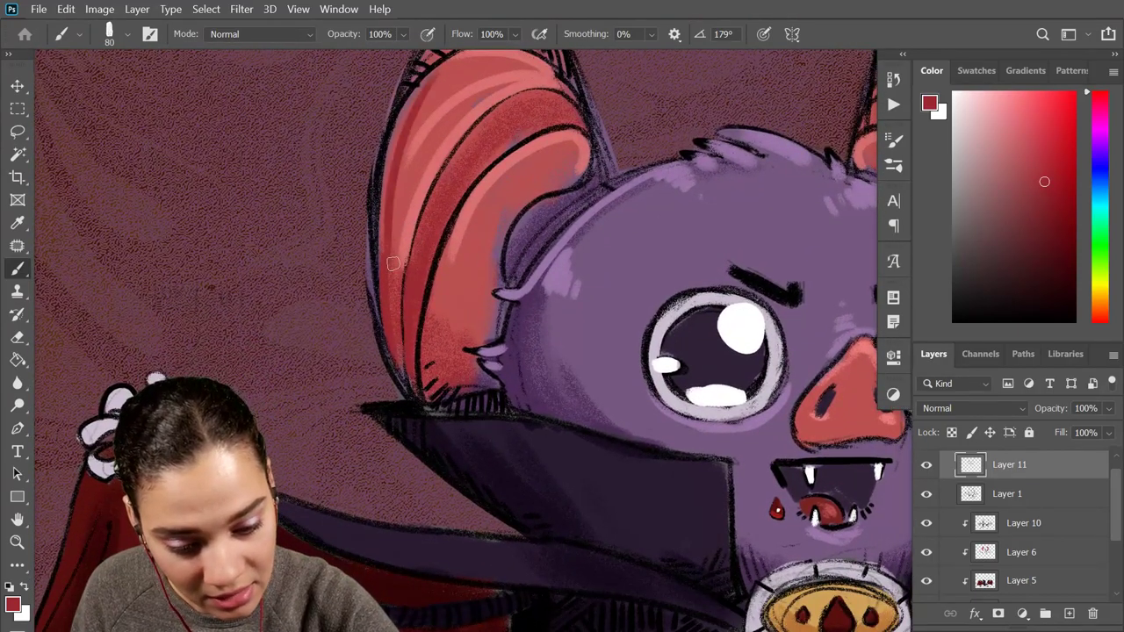
key(ctrl+z)
drag(437, 70, 379, 300)
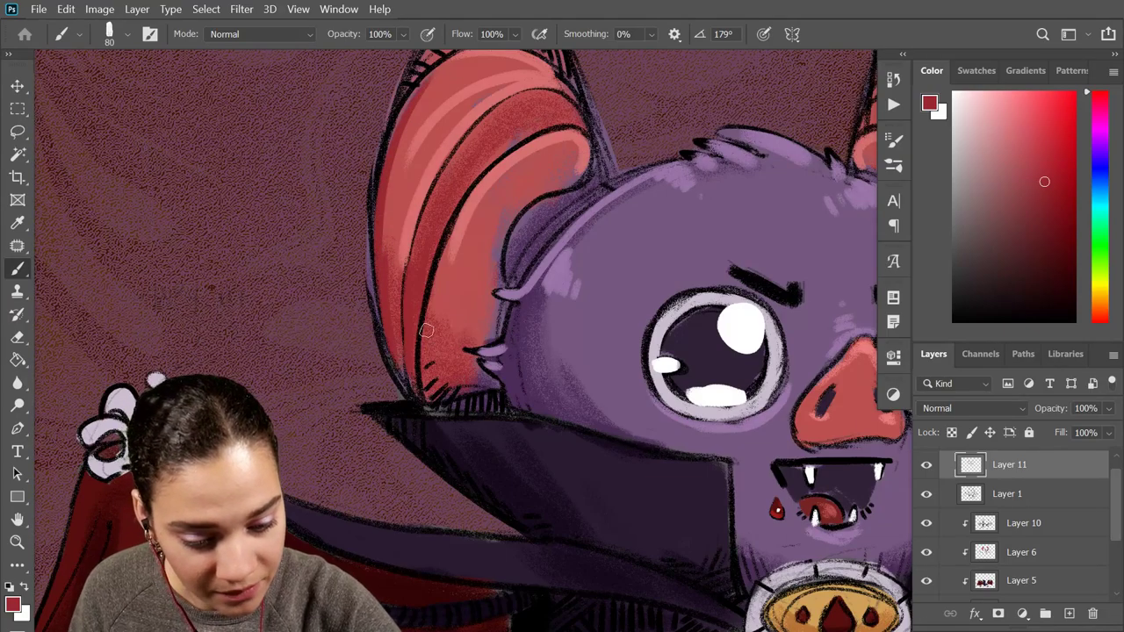
mouse_move(661, 294)
mouse_down()
mouse_move(509, 301)
mouse_move(413, 284)
mouse_move(297, 322)
mouse_up()
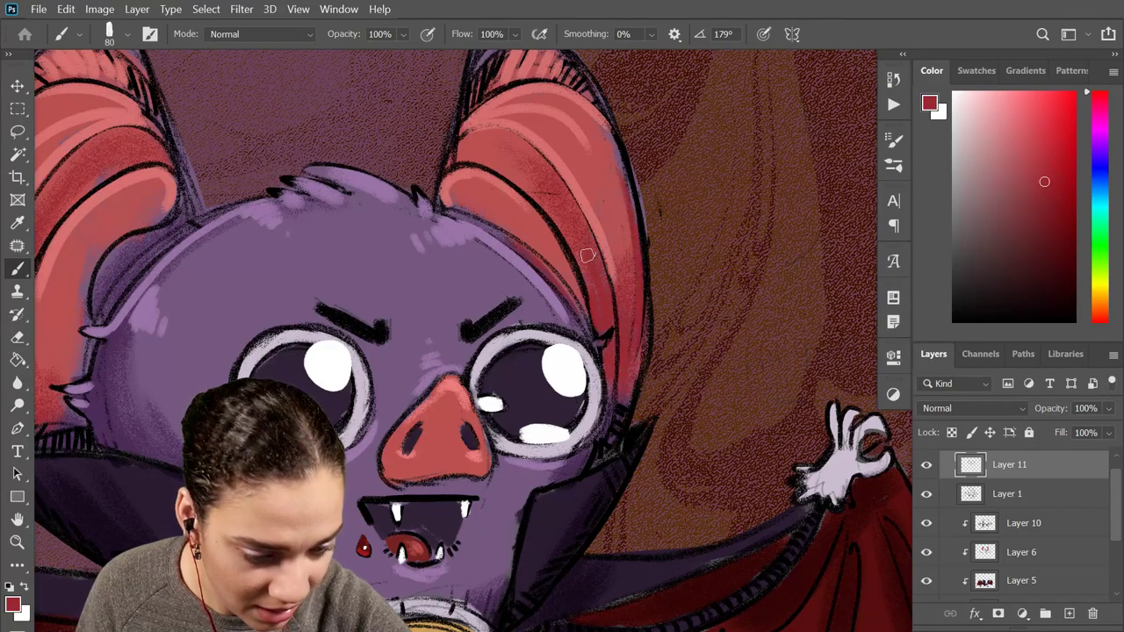
drag(515, 348, 697, 295)
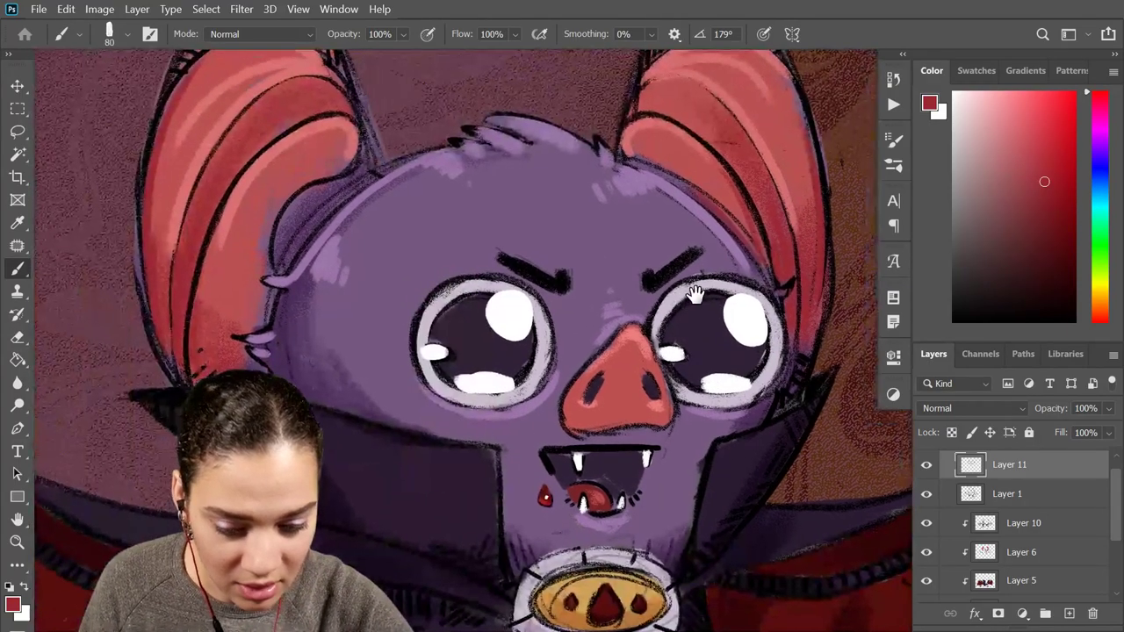
drag(211, 245, 204, 294)
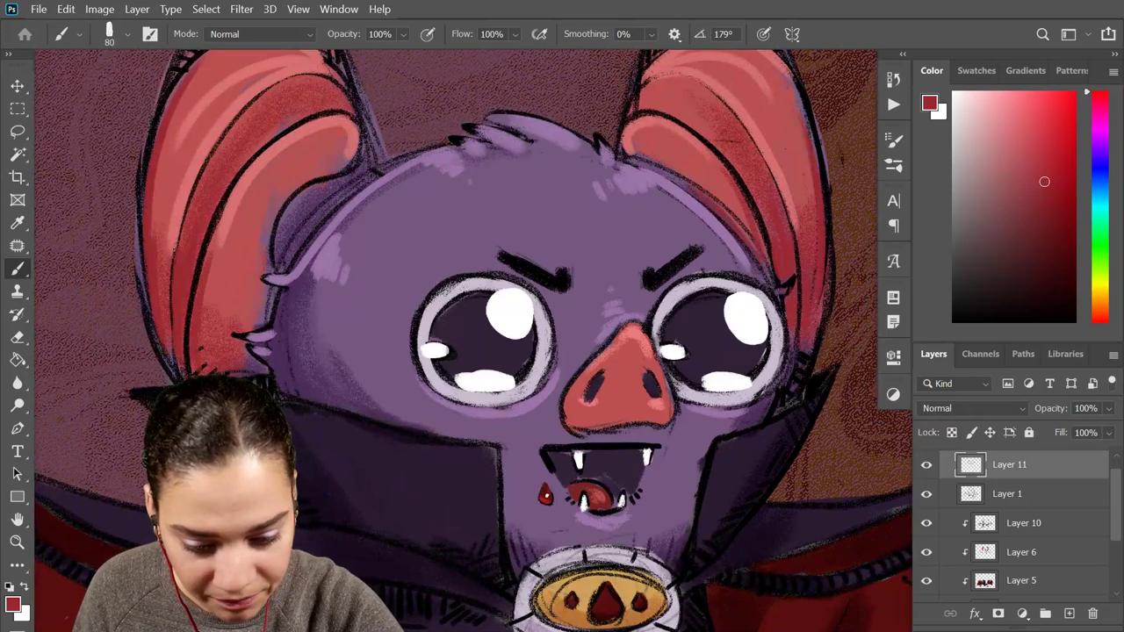
Choose a deeper red and hatch short strokes across the base of the left-hand ear's outer folds with a size 25 brush
click(1047, 211)
key(ctrl+plus)
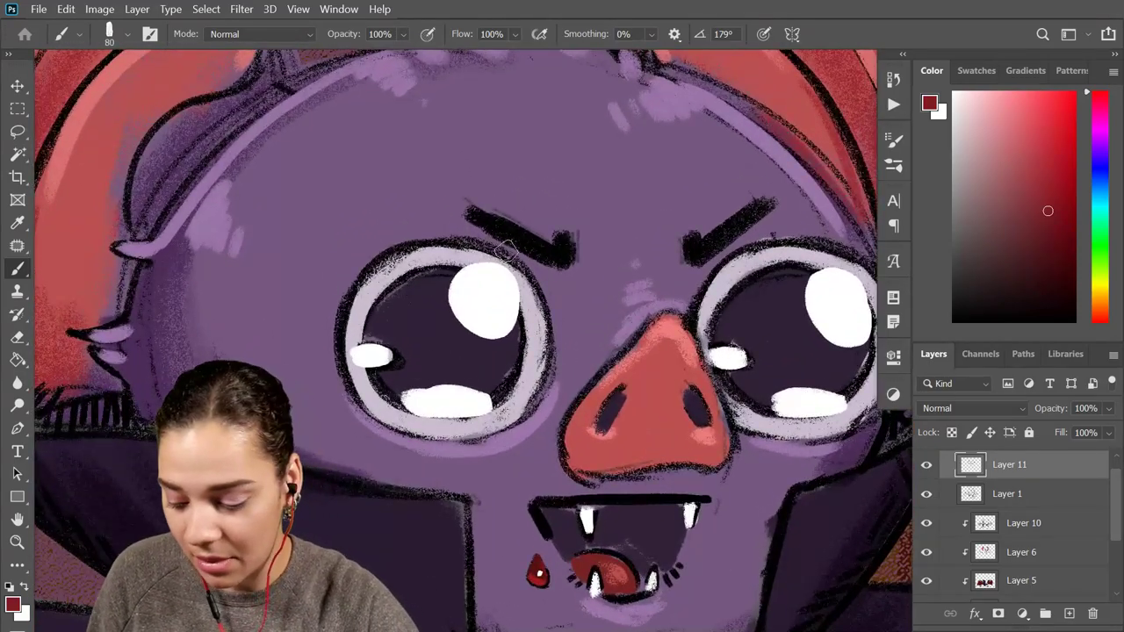
key(r)
drag(588, 244, 632, 395)
drag(655, 194, 642, 318)
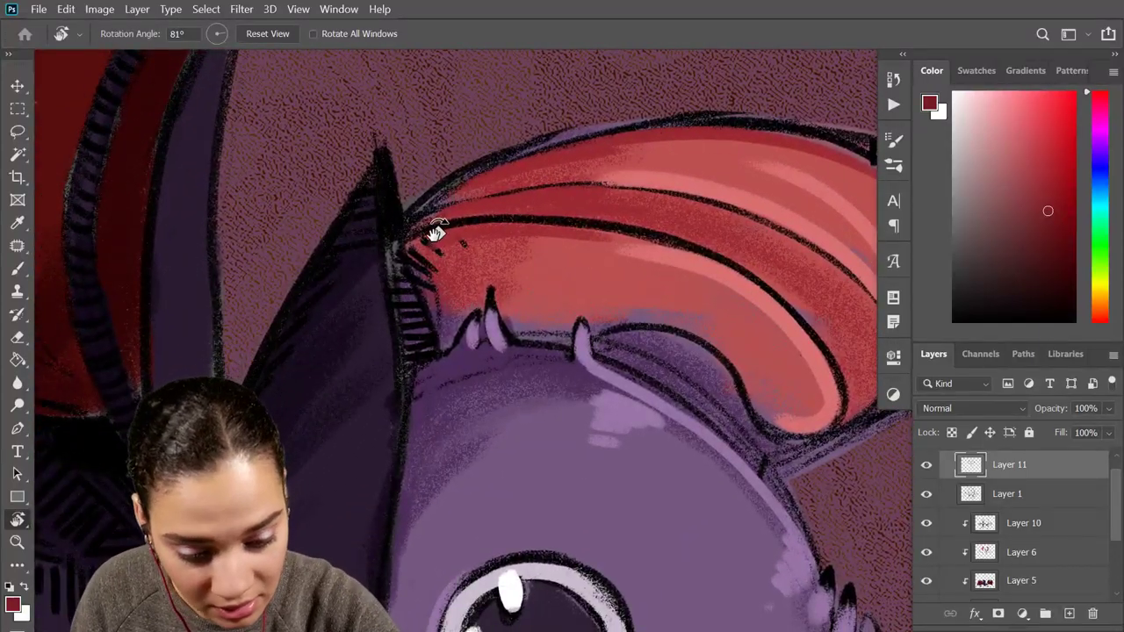
key(b)
key(bracketleft)
key(bracketleft)
key(bracketleft)
key(bracketleft)
key(bracketleft)
key(bracketleft)
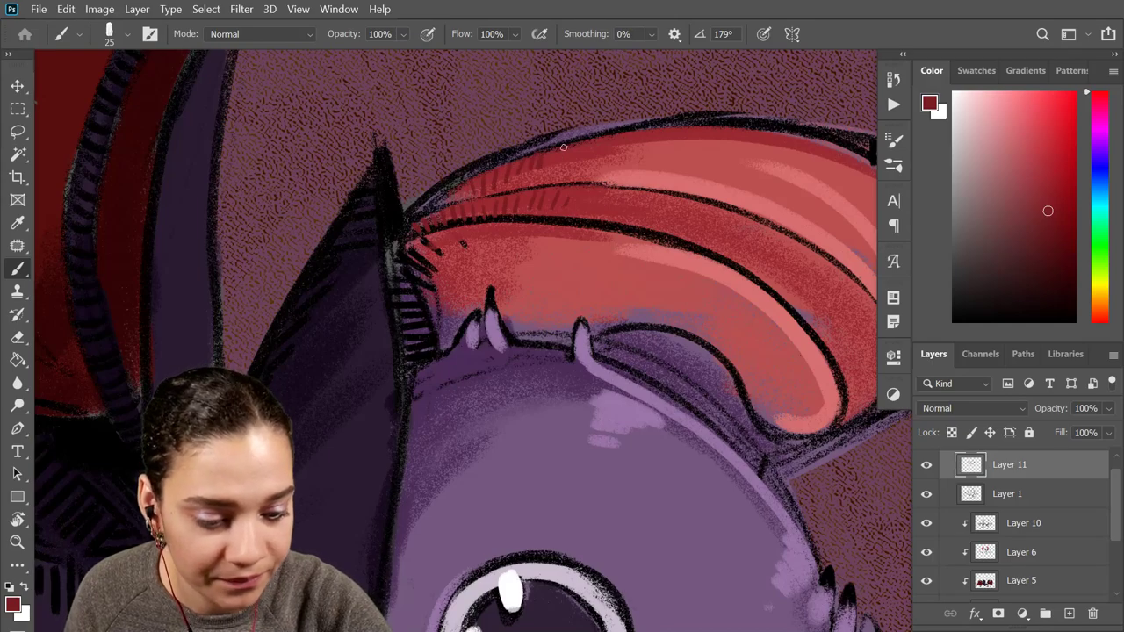
drag(663, 134, 428, 145)
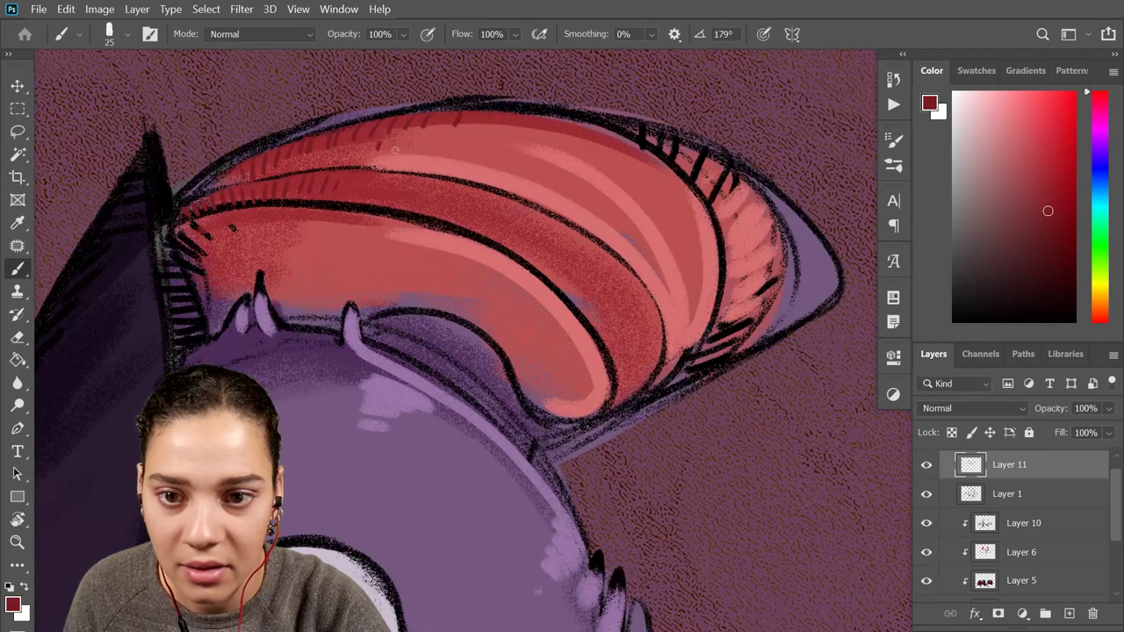
Hatch deep red strokes at the base of the left-hand ear's innermost fold and add small curved marks inside its rounded end
drag(451, 269, 466, 184)
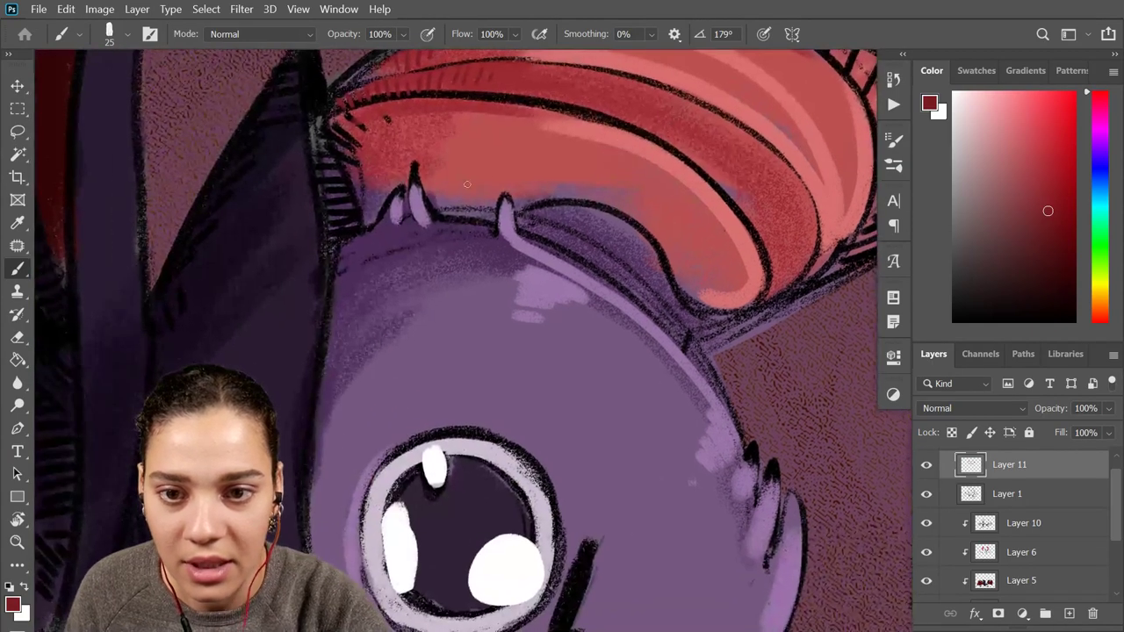
drag(357, 116, 372, 112)
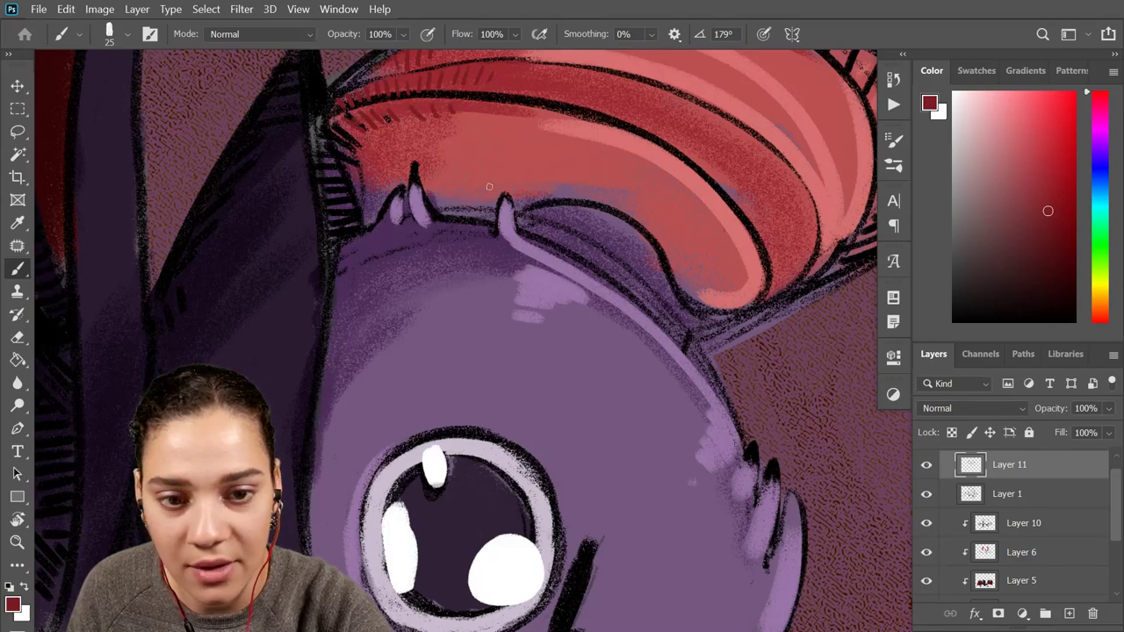
mouse_move(745, 284)
mouse_down()
mouse_move(702, 293)
mouse_move(709, 258)
mouse_up()
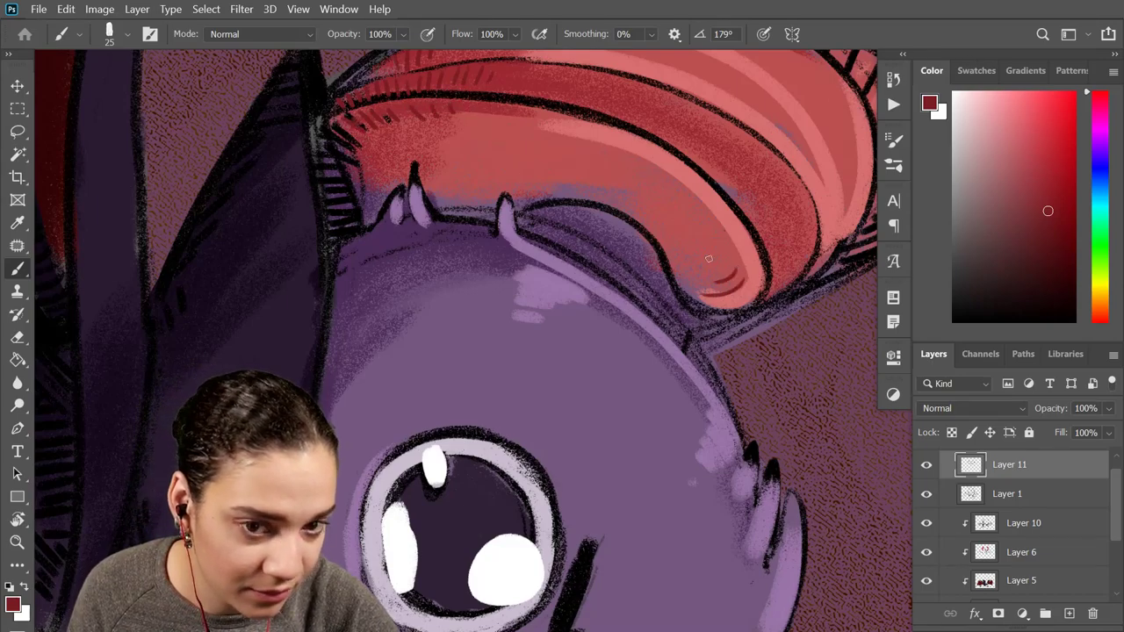
drag(760, 231, 562, 398)
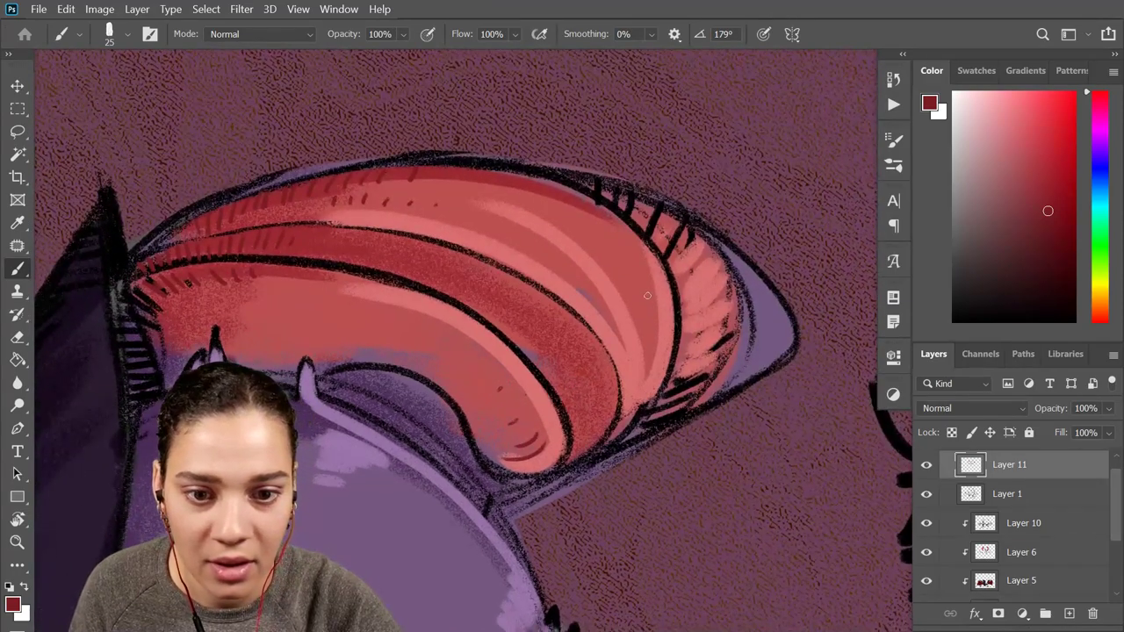
drag(654, 296, 648, 351)
key(ctrl+z)
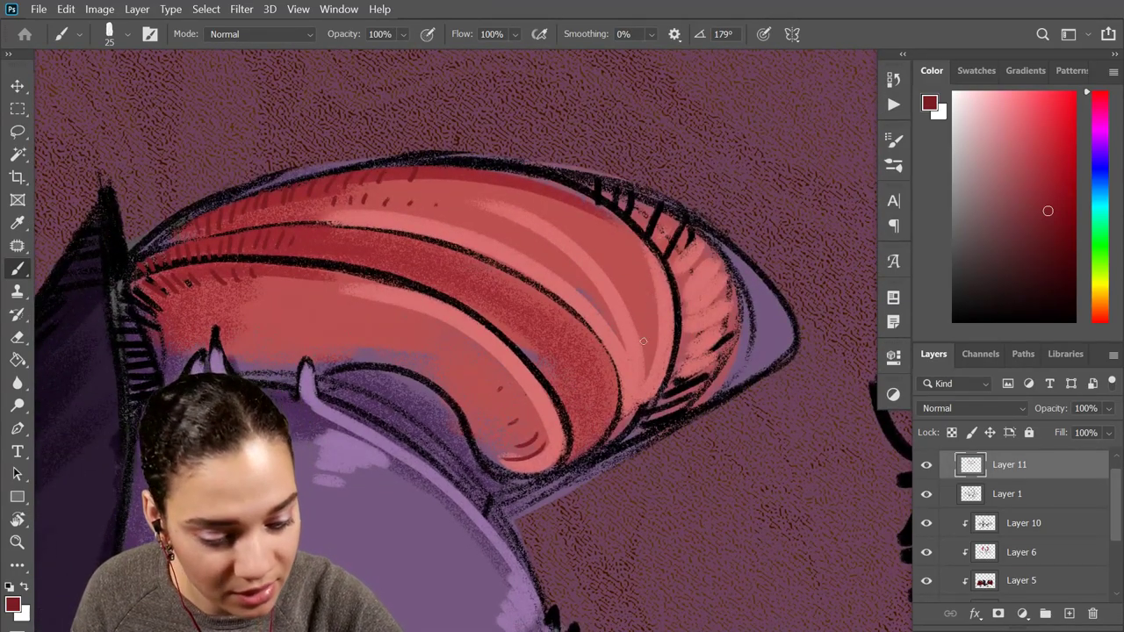
drag(671, 328, 654, 395)
key(ctrl+z)
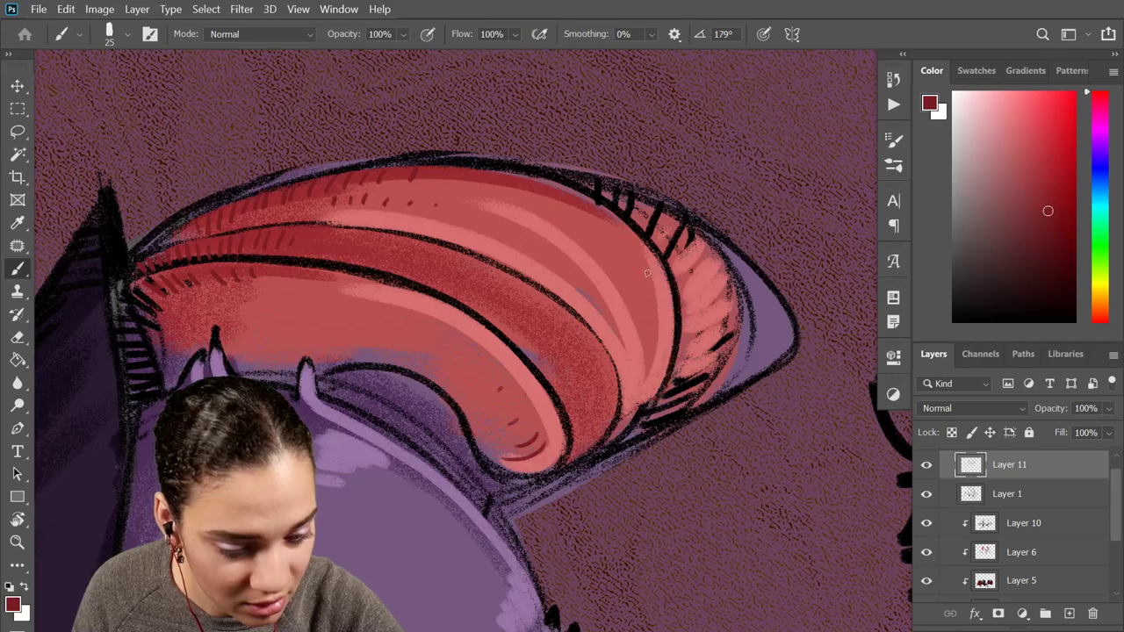
Add thin curved deep red lines to the left-hand ear's outer fold just below the hatched tip
drag(637, 240, 650, 328)
drag(638, 258, 647, 317)
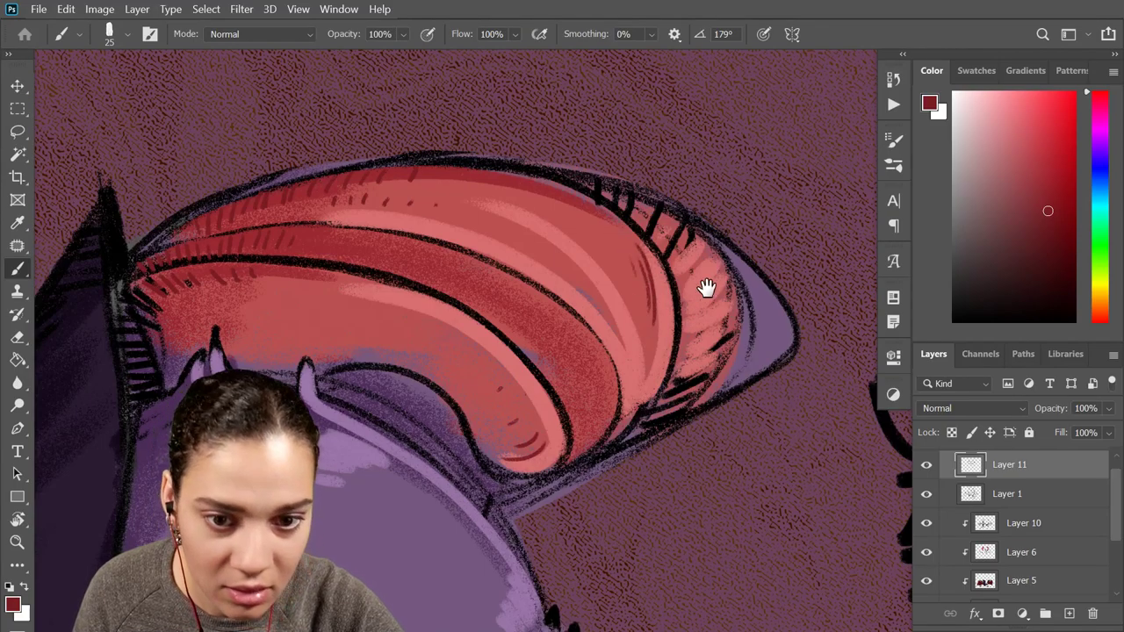
drag(707, 286, 690, 271)
drag(575, 290, 673, 231)
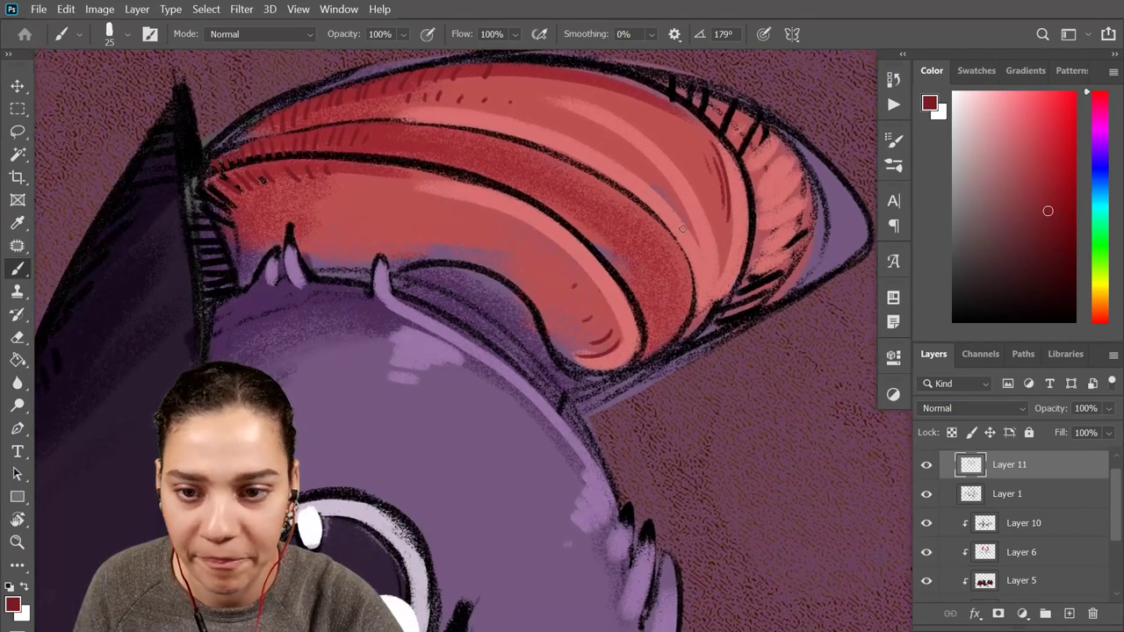
Hatch short deep red strokes across the folds at the base of the right-hand ear with the size 25 brush
key(r)
drag(776, 425, 680, 127)
key(ctrl+minus)
key(ctrl+minus)
key(ctrl+minus)
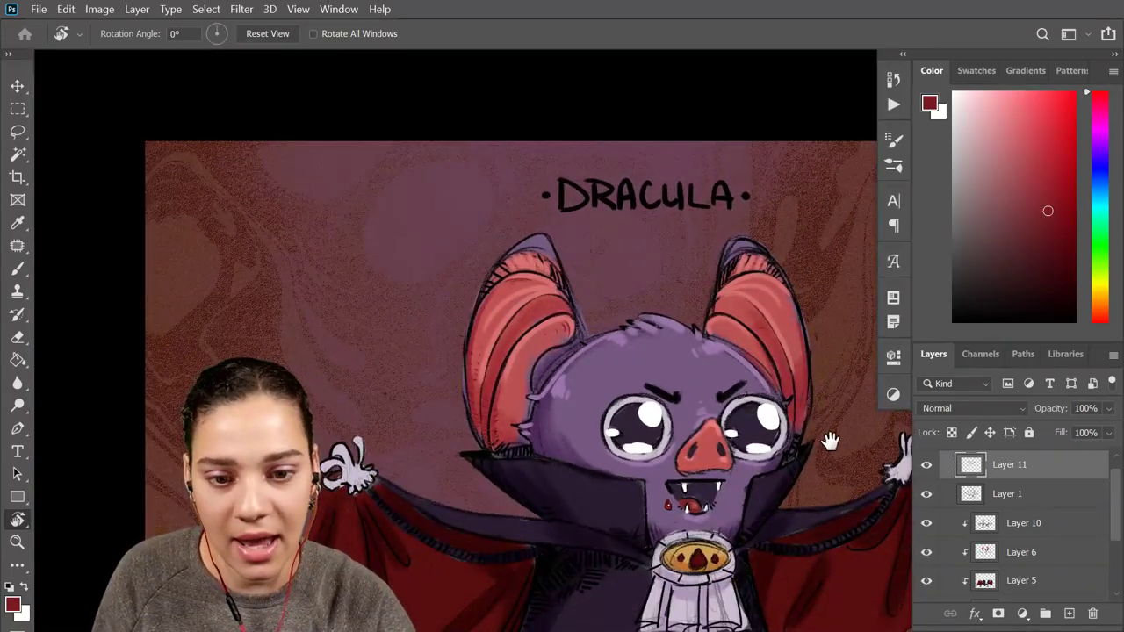
drag(829, 441, 664, 281)
scroll(662, 289, up, 5)
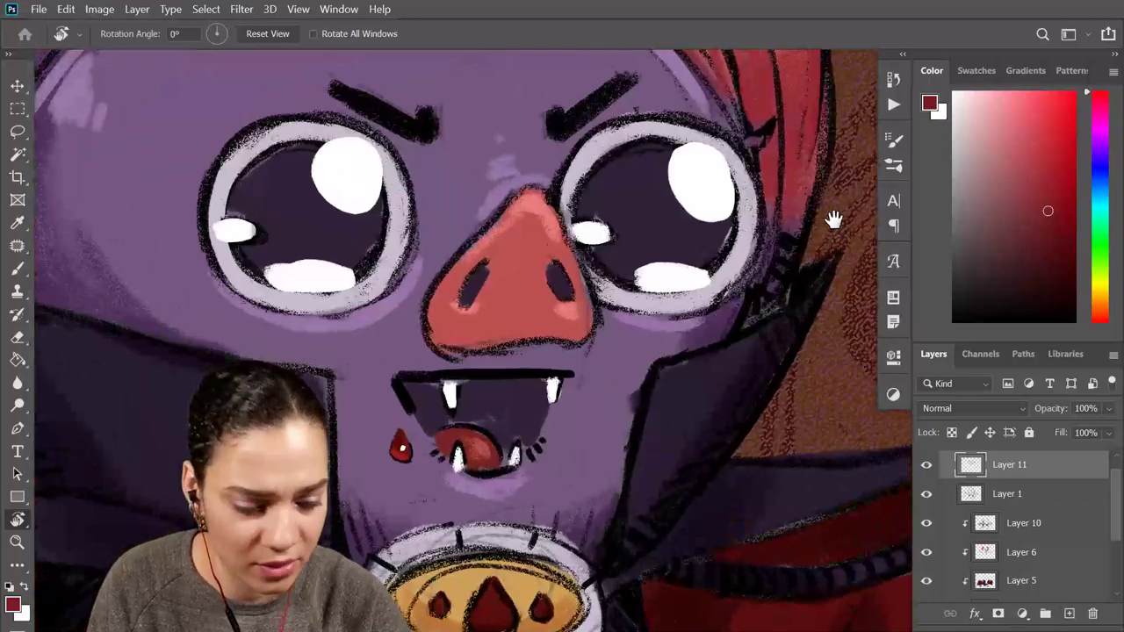
drag(835, 219, 509, 402)
drag(715, 438, 573, 98)
mouse_move(697, 426)
mouse_down()
mouse_move(742, 430)
mouse_move(690, 250)
mouse_up()
key(b)
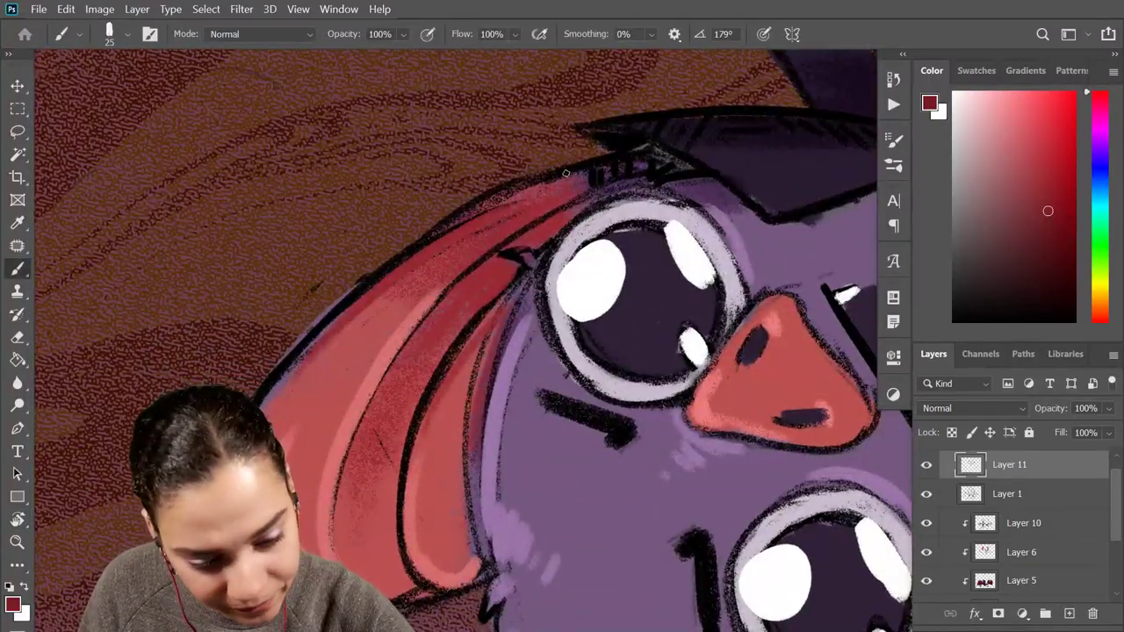
mouse_move(566, 173)
mouse_down()
mouse_move(558, 196)
mouse_move(514, 198)
mouse_move(465, 245)
mouse_move(397, 273)
mouse_move(421, 296)
mouse_up()
drag(389, 285, 411, 304)
drag(423, 353, 517, 266)
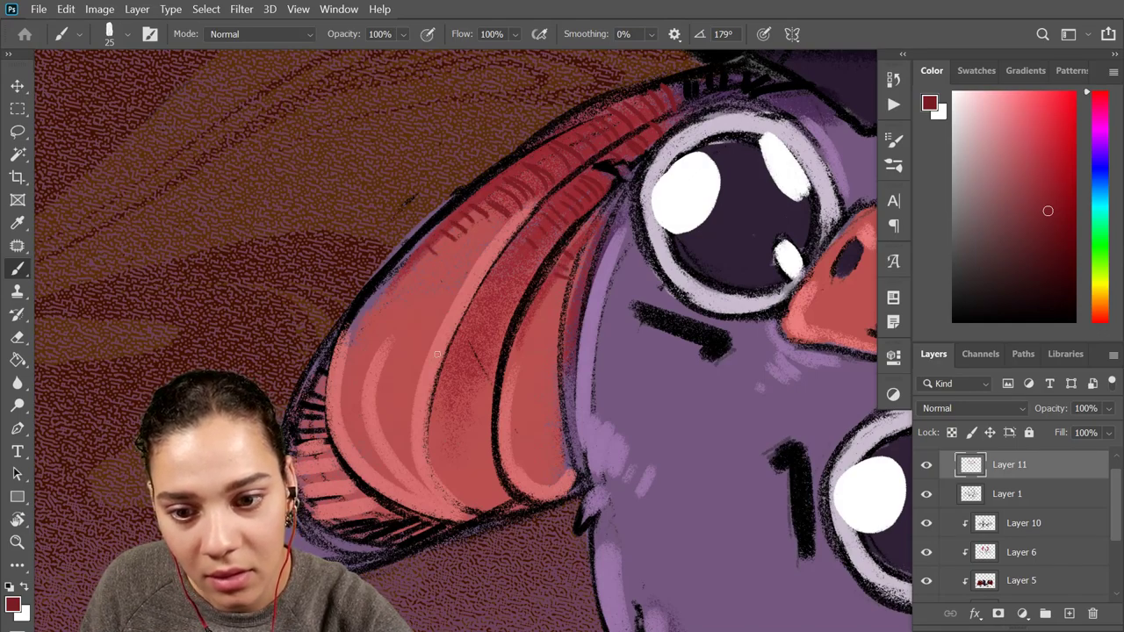
Add thin curved deep red lines to the right-hand ear's outer fold near the tip and inside its innermost fold
mouse_move(352, 332)
mouse_down()
mouse_move(354, 429)
mouse_move(349, 359)
mouse_up()
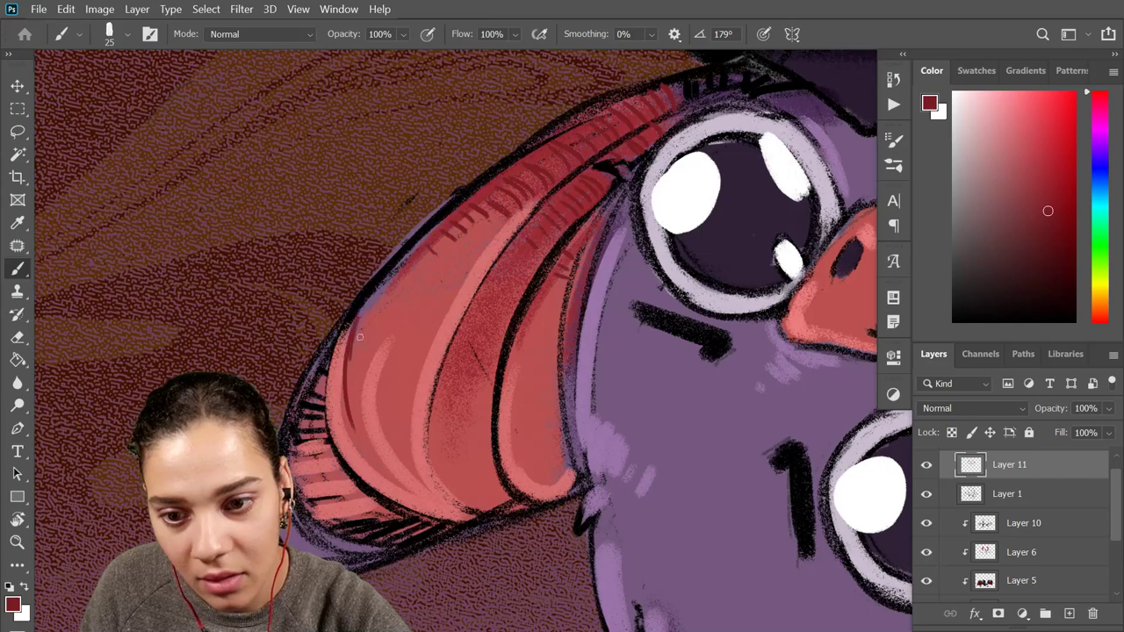
drag(536, 320, 517, 418)
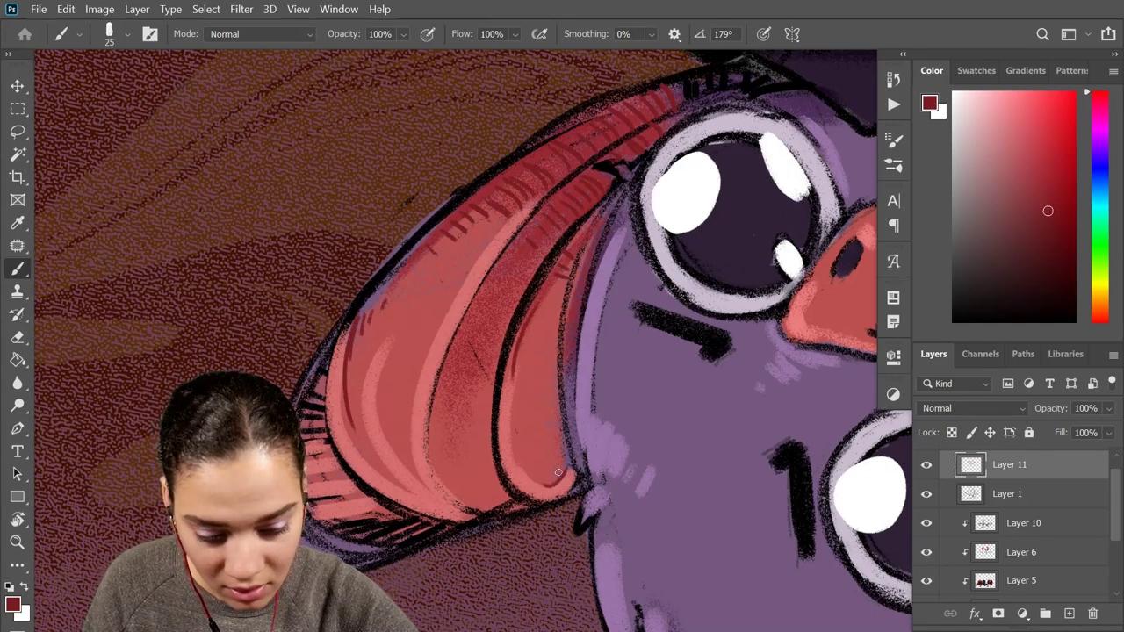
key(r)
drag(731, 374, 608, 586)
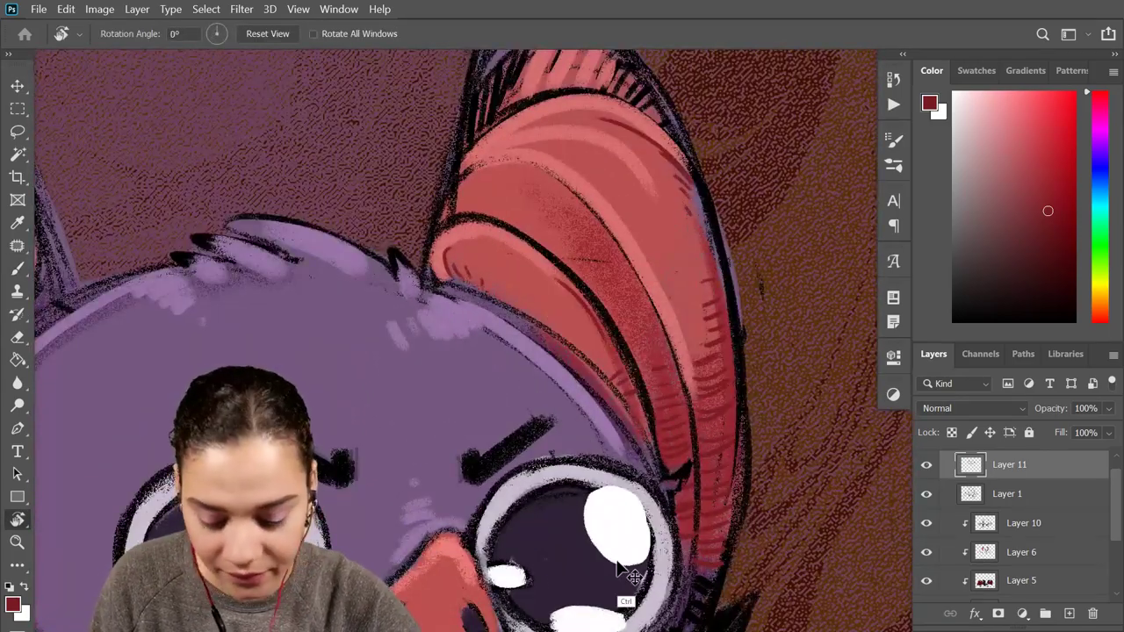
Examine the whole illustration and then the left-hand wing, collar and body up close for areas that still need detail
key(ctrl+minus)
key(ctrl+minus)
key(ctrl+minus)
key(ctrl+minus)
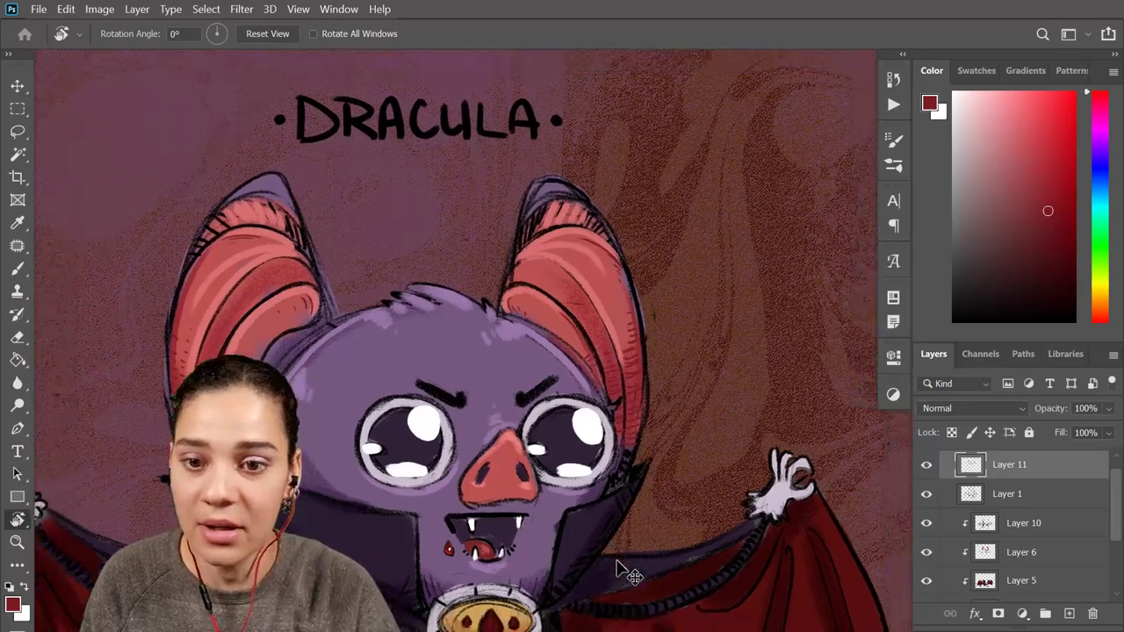
drag(589, 368, 686, 239)
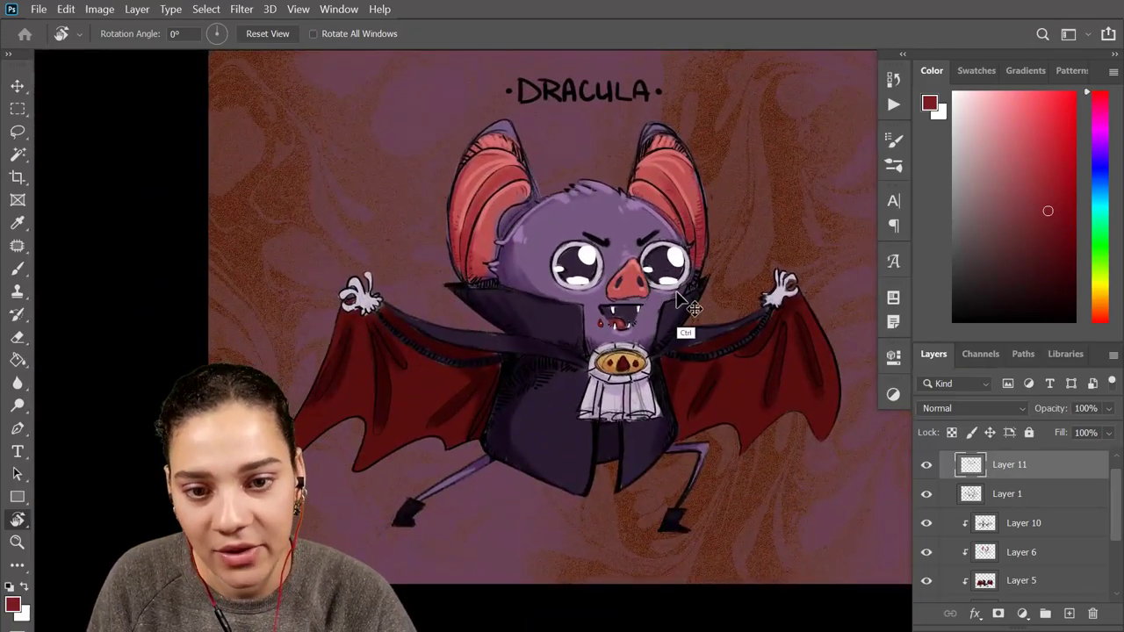
key(ctrl+plus)
drag(608, 404, 665, 339)
key(ctrl+plus)
key(ctrl+plus)
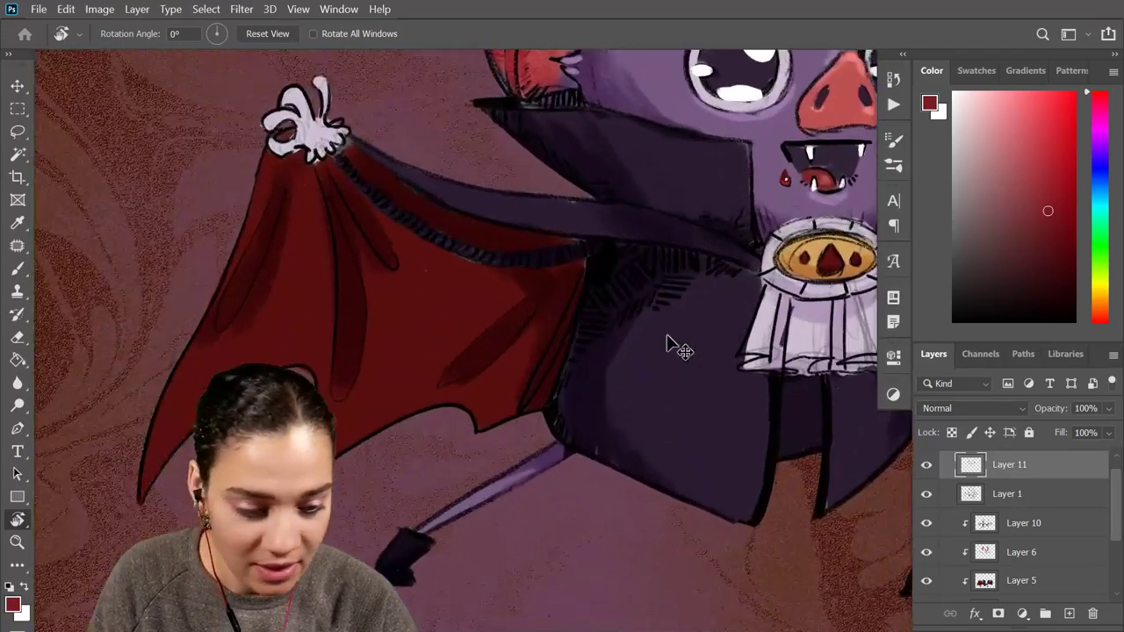
key(b)
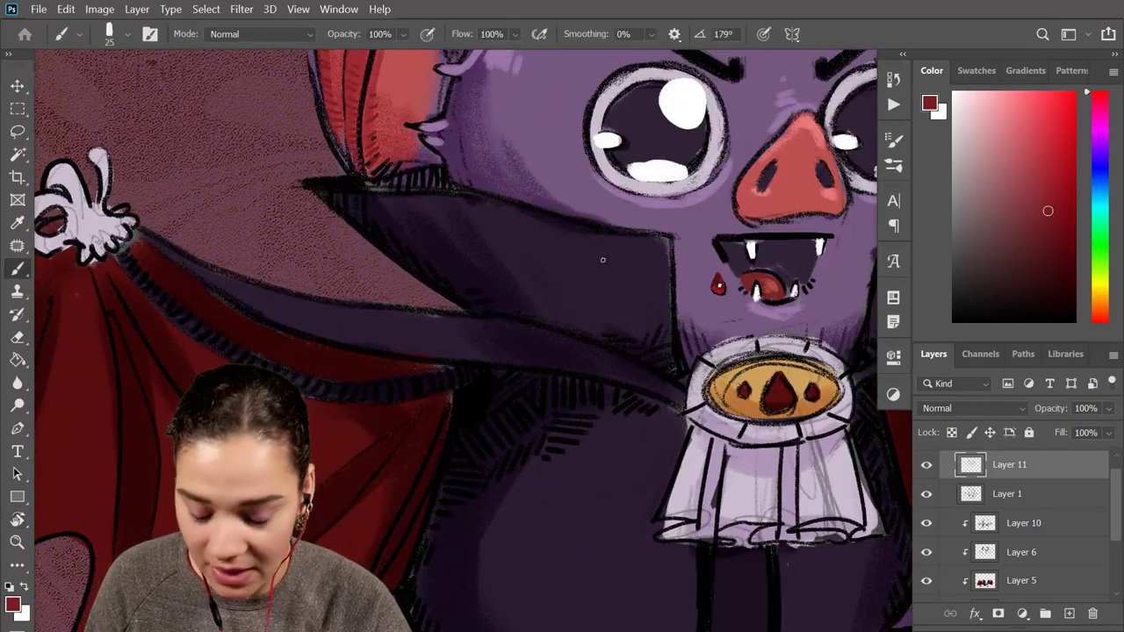
Paint a muted purple highlight line along the left-hand collar's upper and inner edges with the size 45 brush
alt+click(615, 290)
click(1007, 234)
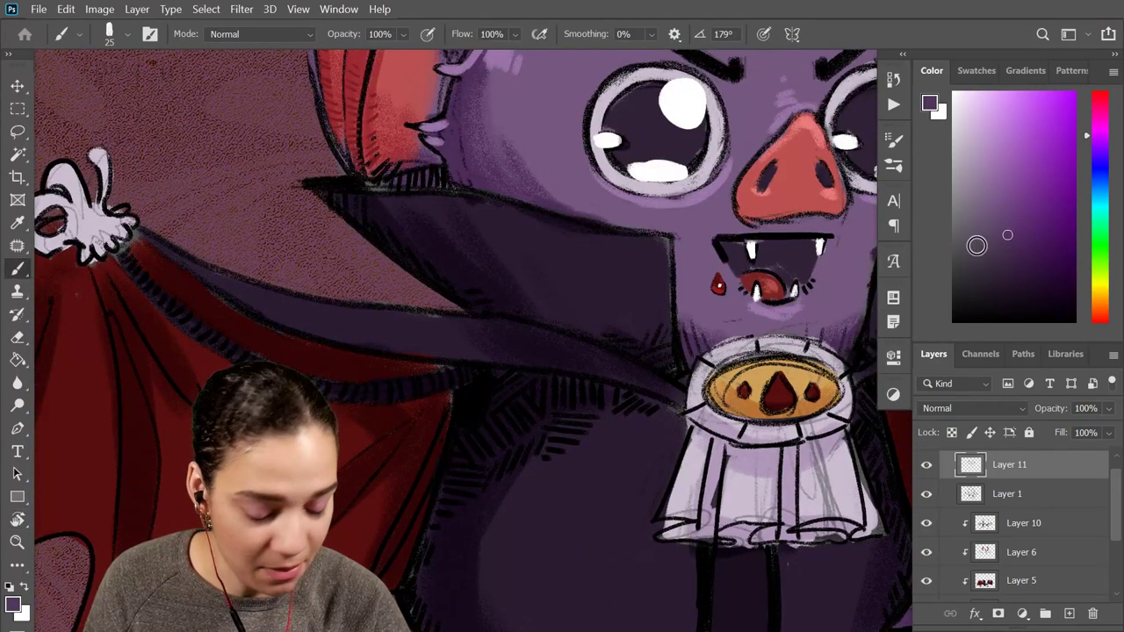
key(bracketright)
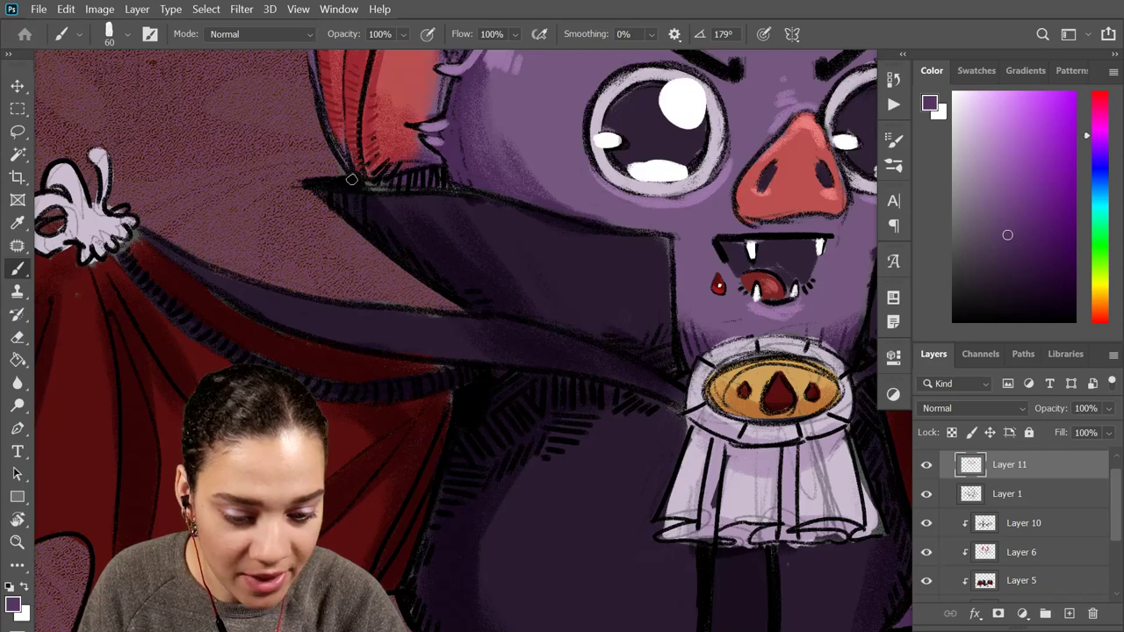
drag(304, 182, 438, 187)
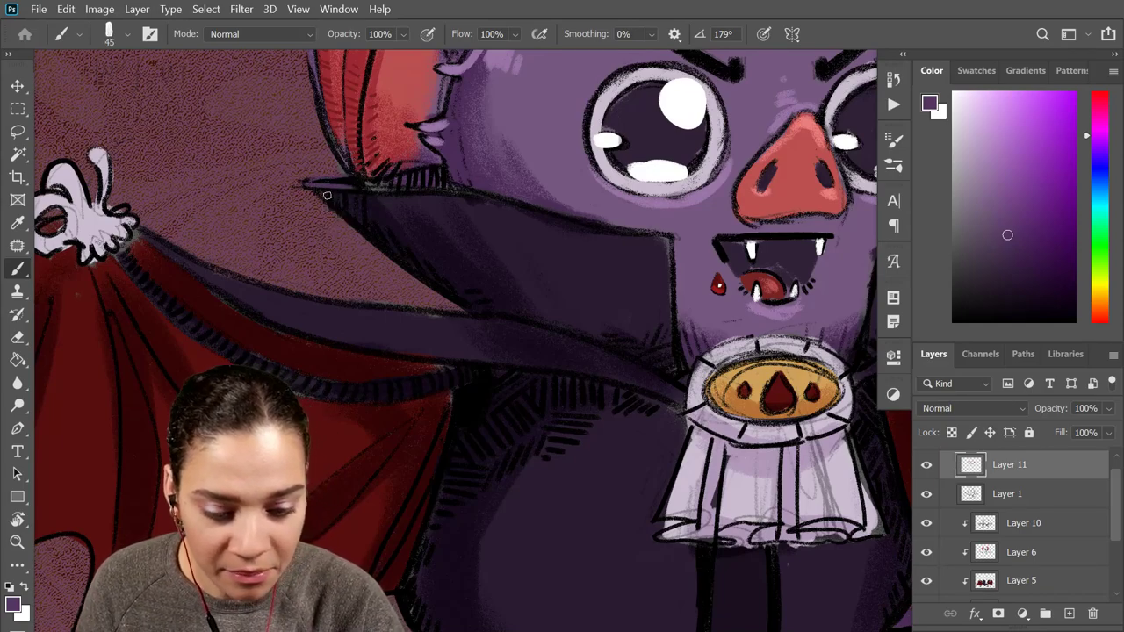
key(ctrl+z)
drag(329, 190, 531, 205)
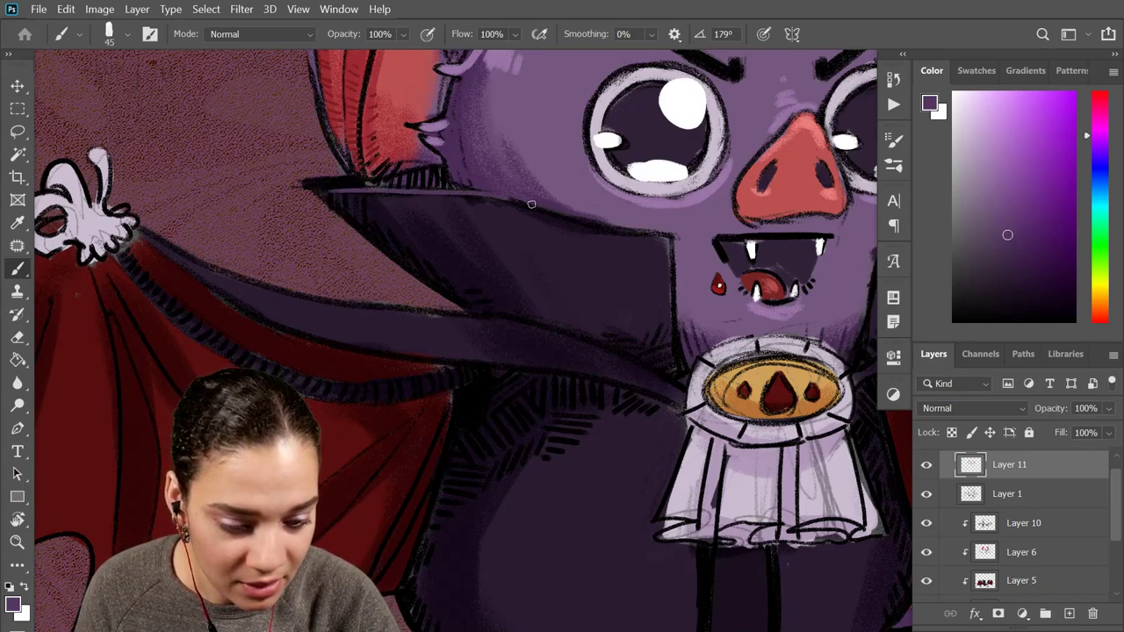
drag(427, 189, 670, 242)
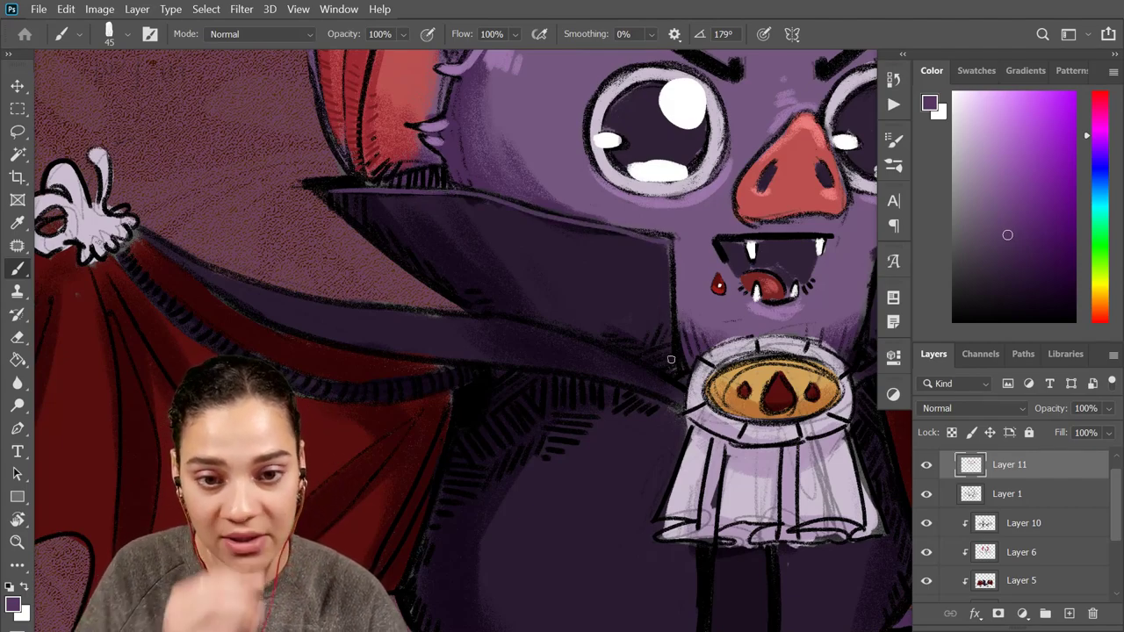
drag(672, 248, 675, 360)
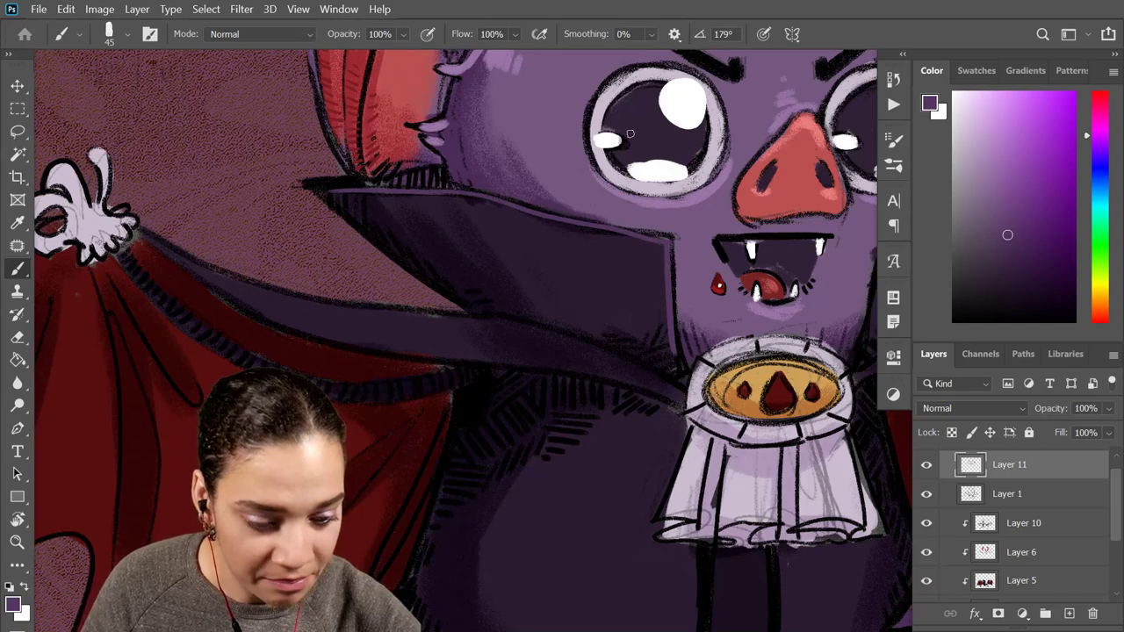
Scatter groups of short muted purple hatch strokes across the left-hand collar, from its outer tip to the inner edge
mouse_move(390, 203)
mouse_down()
mouse_move(418, 238)
mouse_move(415, 198)
mouse_move(442, 228)
mouse_up()
drag(432, 198, 452, 226)
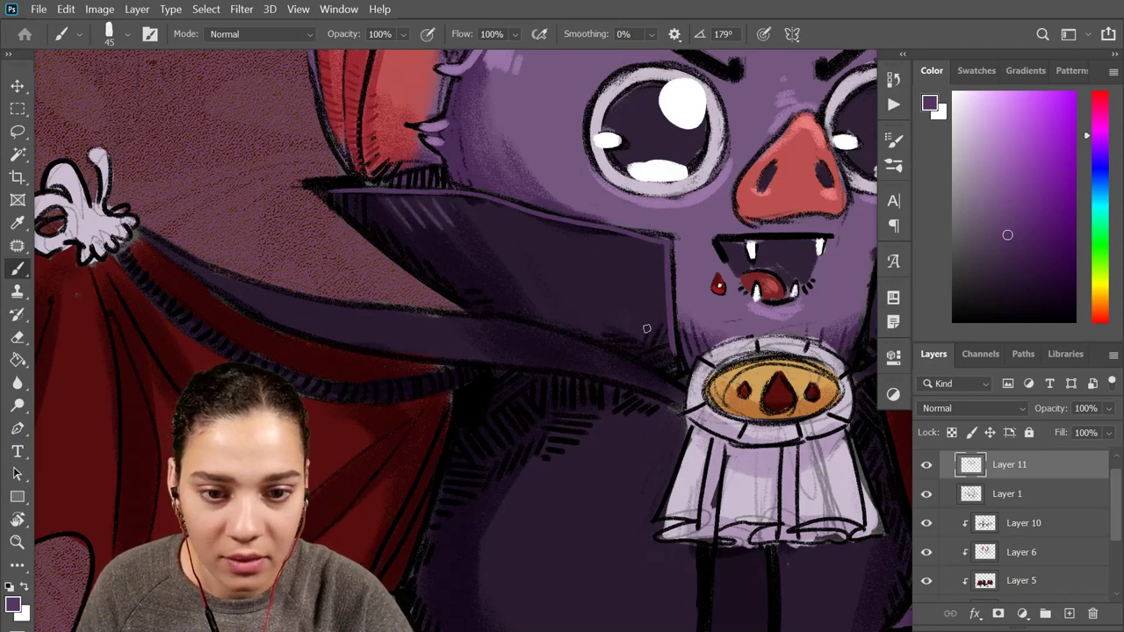
drag(640, 319, 656, 301)
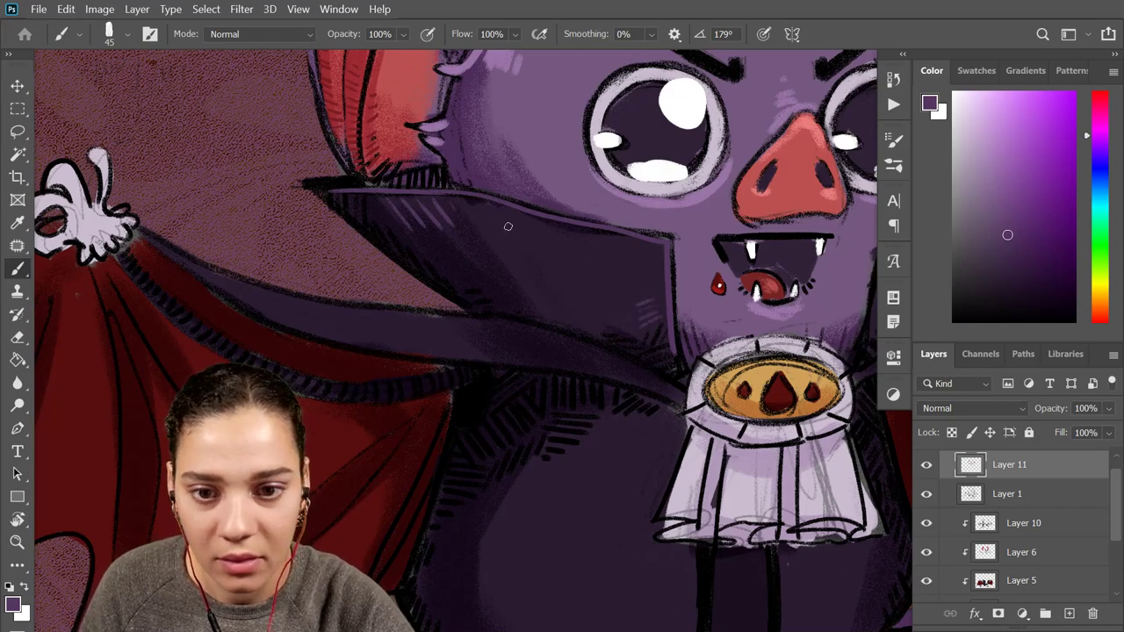
drag(508, 226, 541, 255)
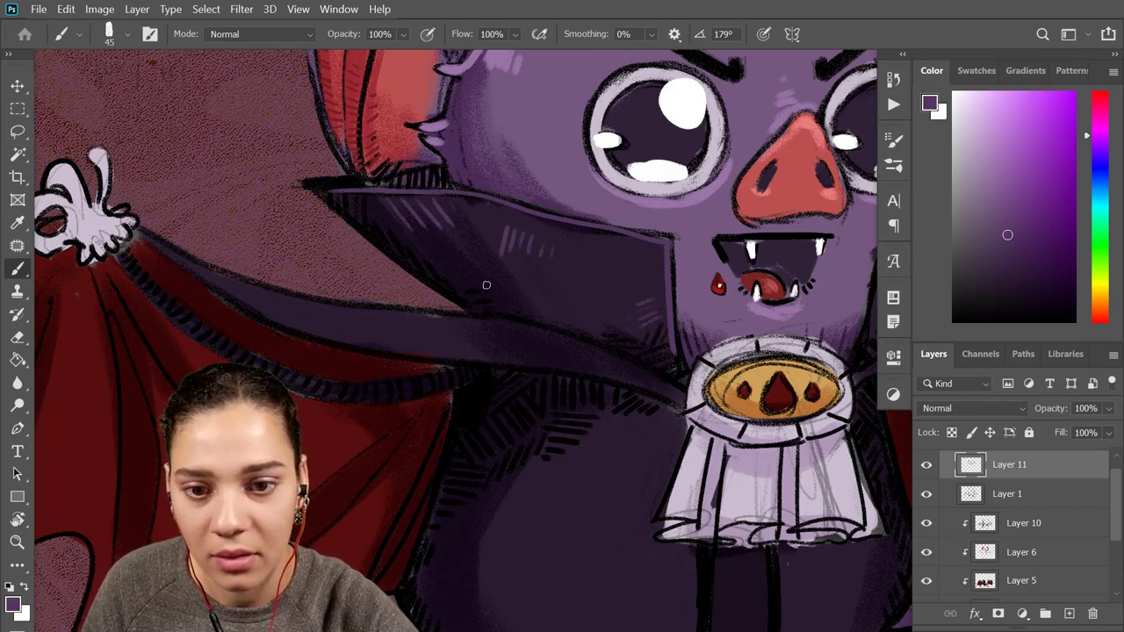
mouse_move(473, 262)
mouse_down()
mouse_move(489, 280)
mouse_move(469, 272)
mouse_up()
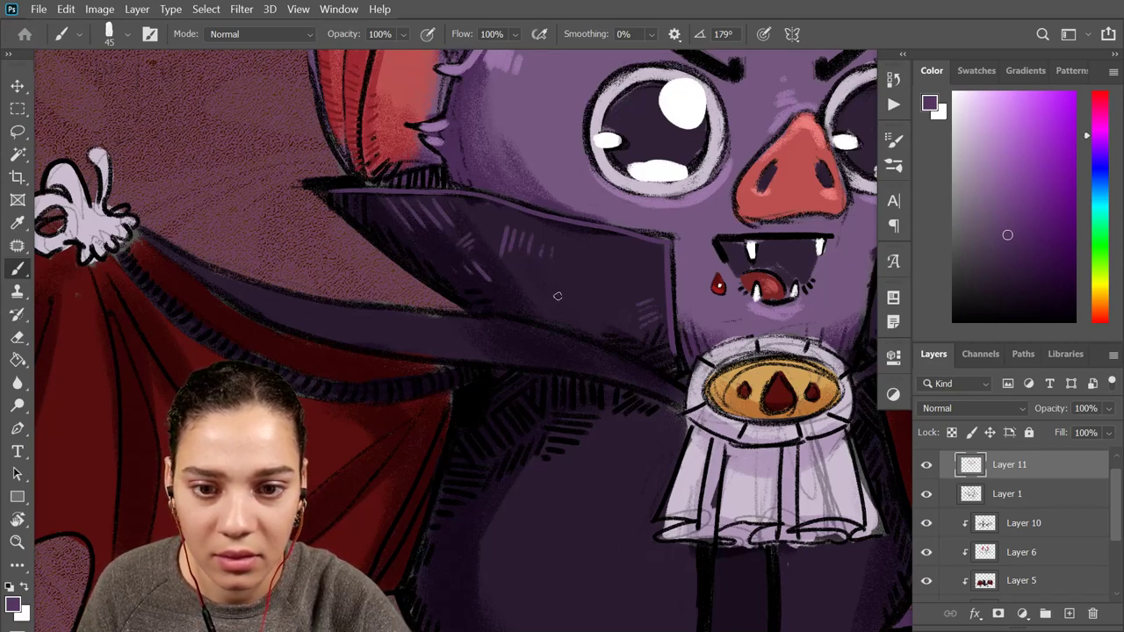
drag(543, 290, 559, 287)
drag(545, 300, 560, 306)
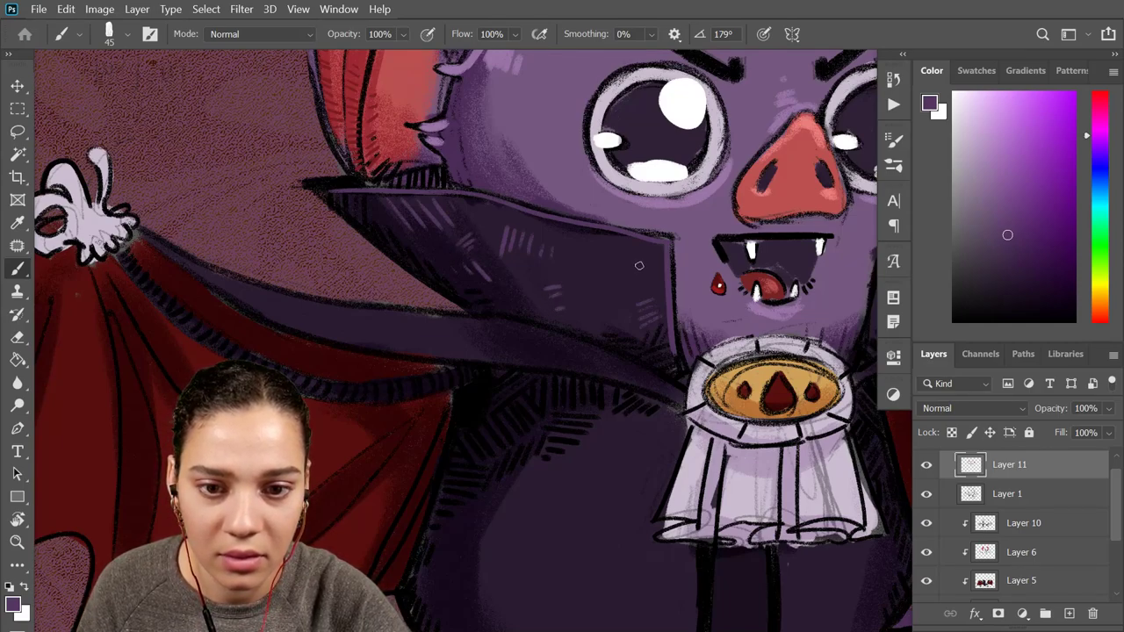
drag(612, 248, 612, 259)
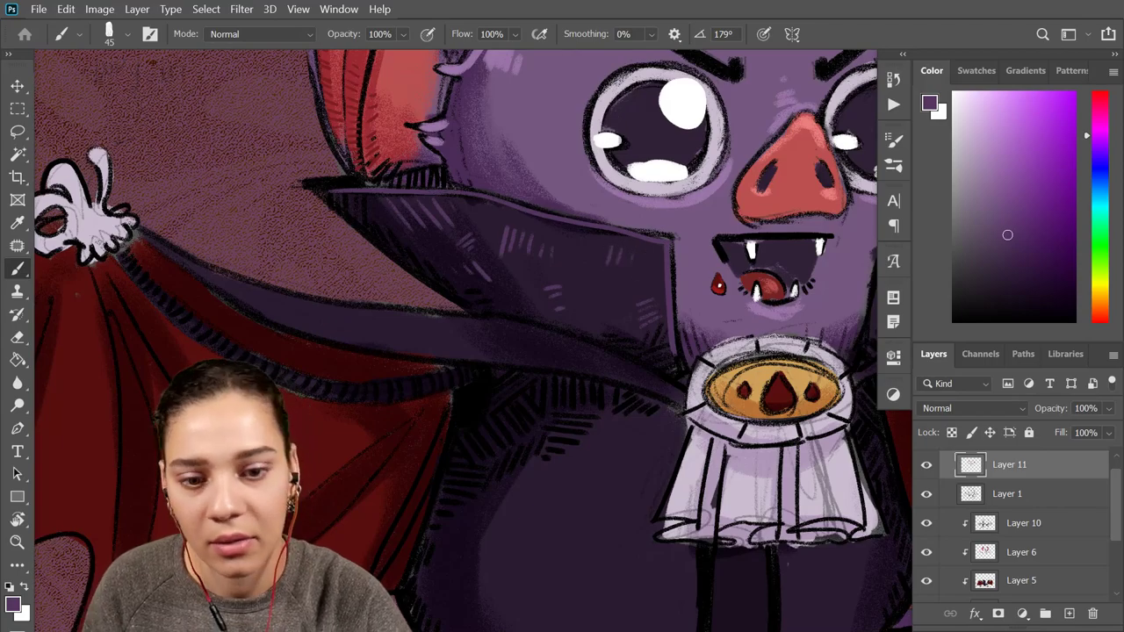
Highlight the right-hand collar's edge in the same muted purple and add short hatch strokes across it
key(ctrl+minus)
key(ctrl+minus)
drag(766, 344, 589, 343)
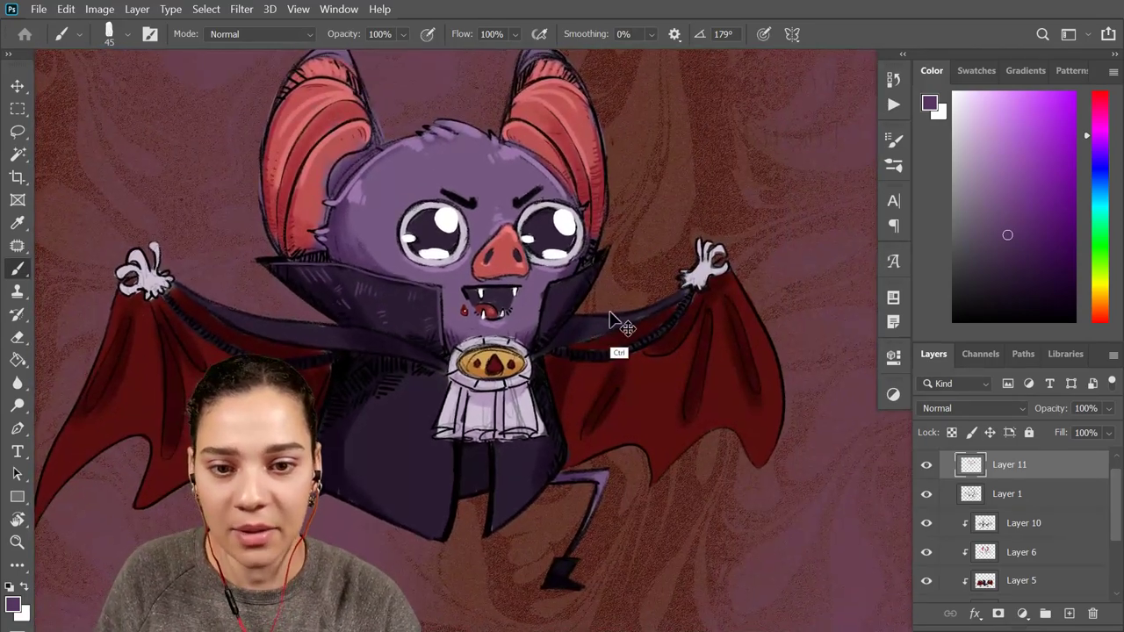
key(ctrl+plus)
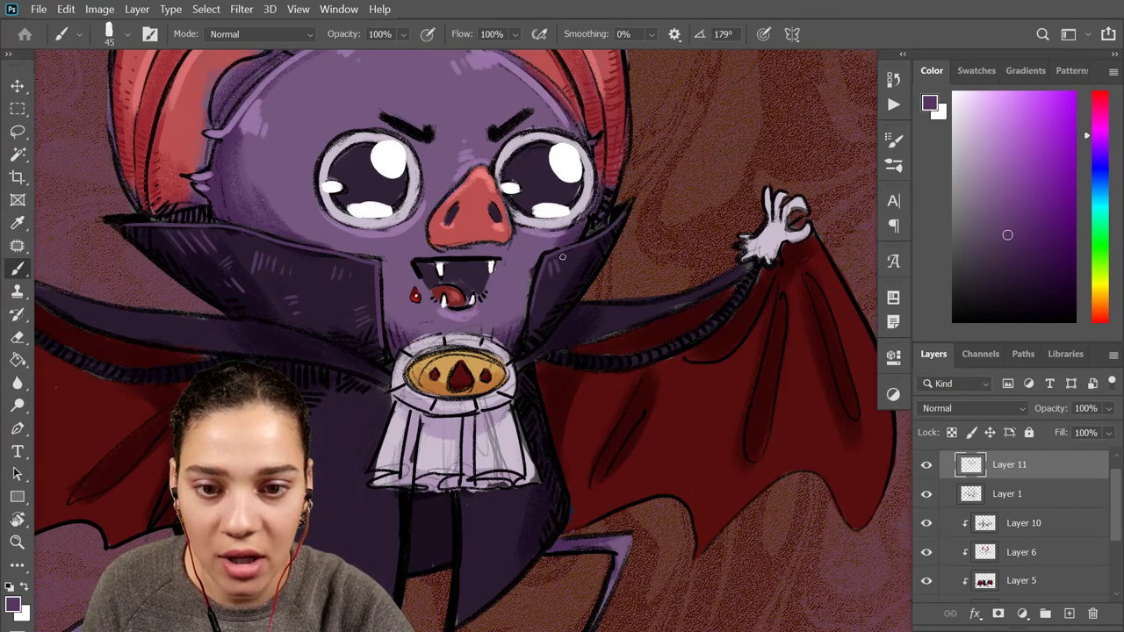
key(ctrl+plus)
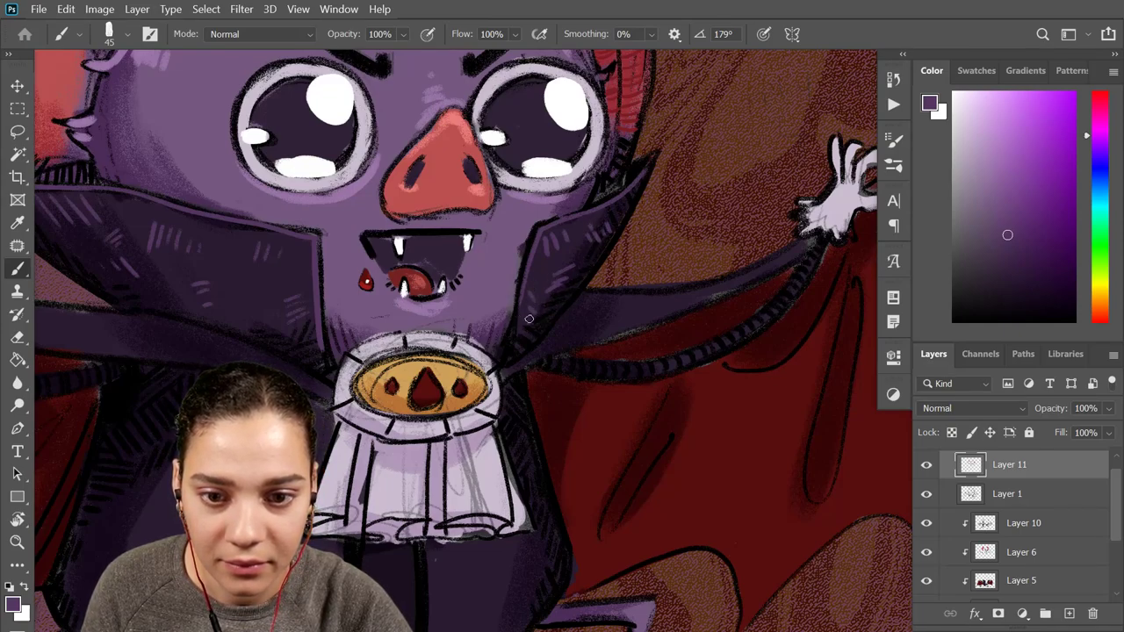
Paint a purple highlight strip down each front opening edge of the coat below the jabot with the size 60 brush
key(ctrl)
key(ctrl+minus)
key(ctrl+minus)
drag(564, 361, 740, 258)
key(ctrl+plus)
drag(690, 421, 655, 296)
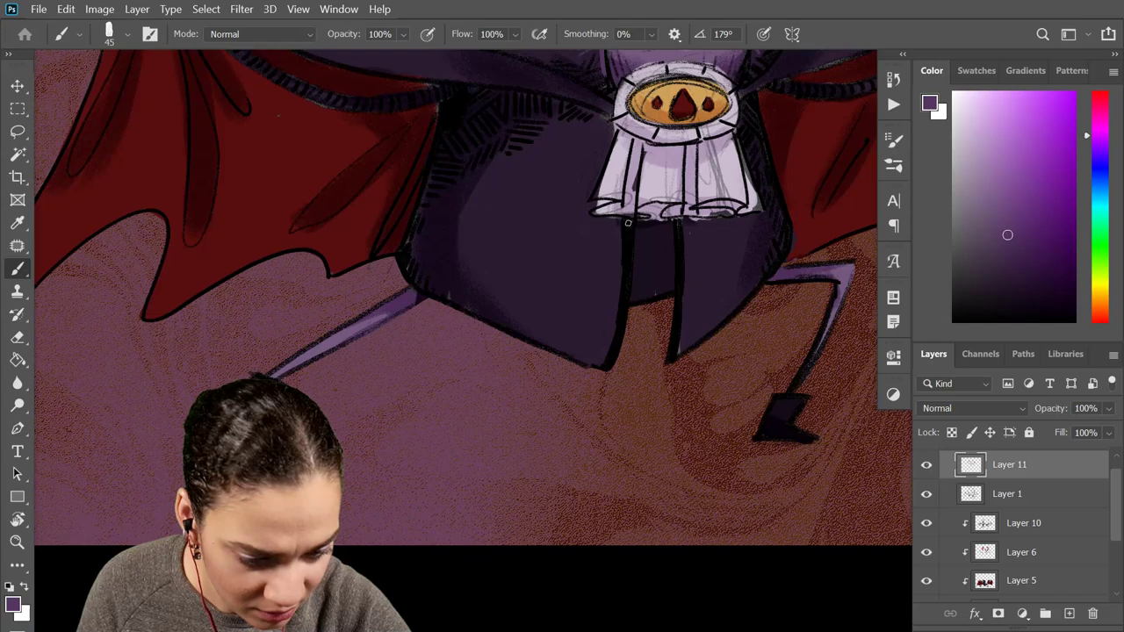
drag(627, 223, 620, 338)
key(ctrl+z)
key(ctrl+plus)
key([)
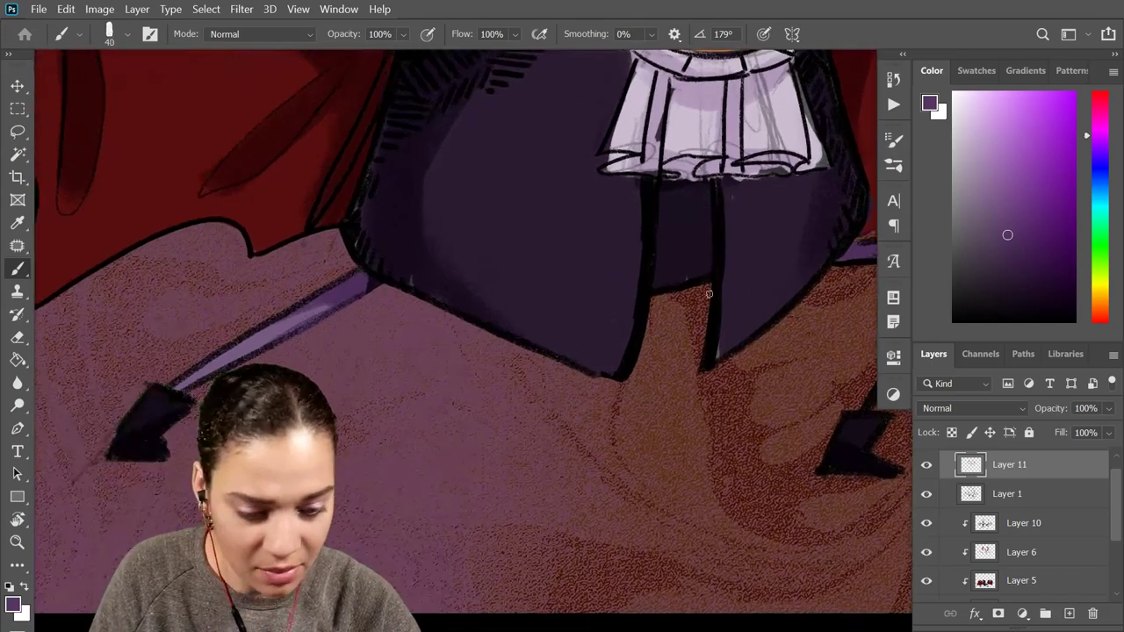
key(])
key(])
drag(647, 186, 623, 376)
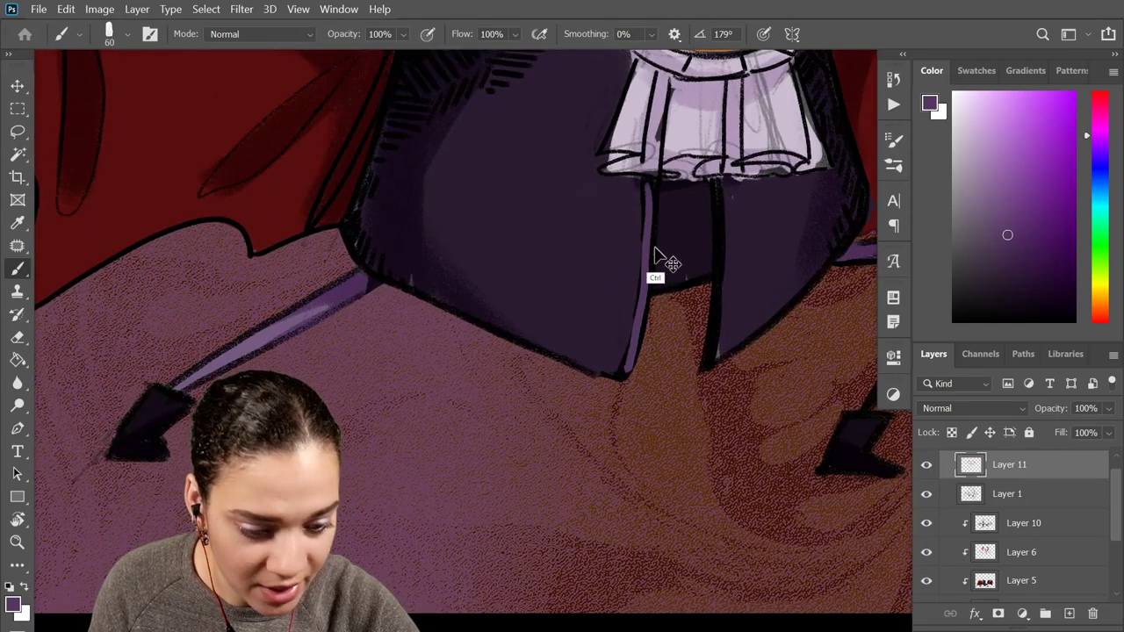
key(ctrl+z)
key(ctrl+shift+z)
drag(720, 185, 716, 344)
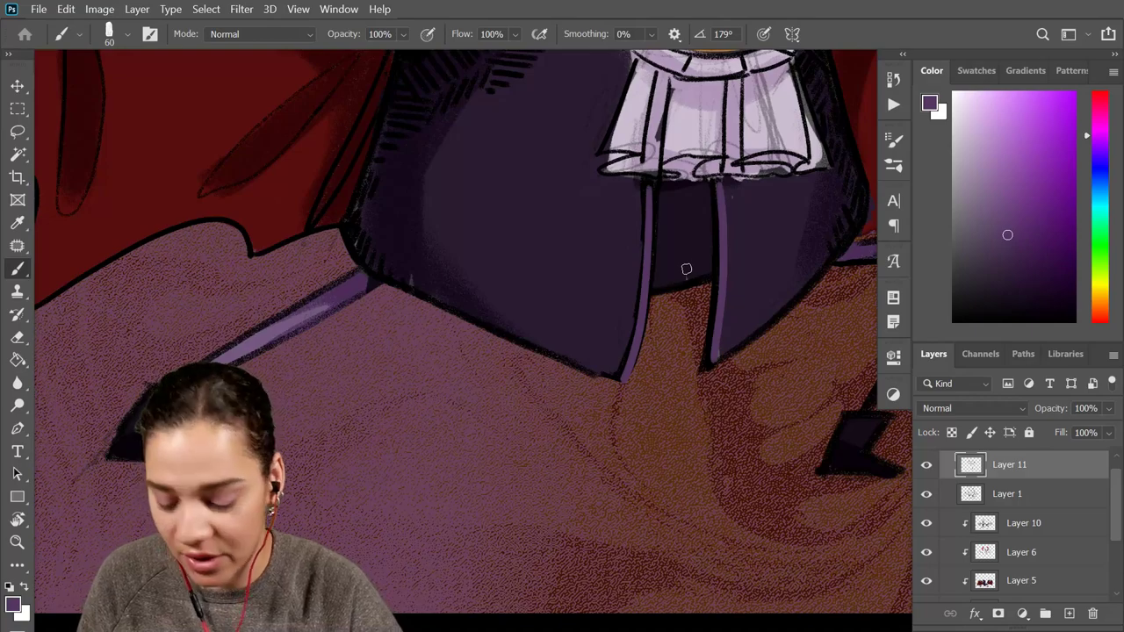
Draw thin purple seam lines with the size 35 brush just inside the front edges and lower hems of both coat halves
key(bracketleft)
key(bracketleft)
key(bracketleft)
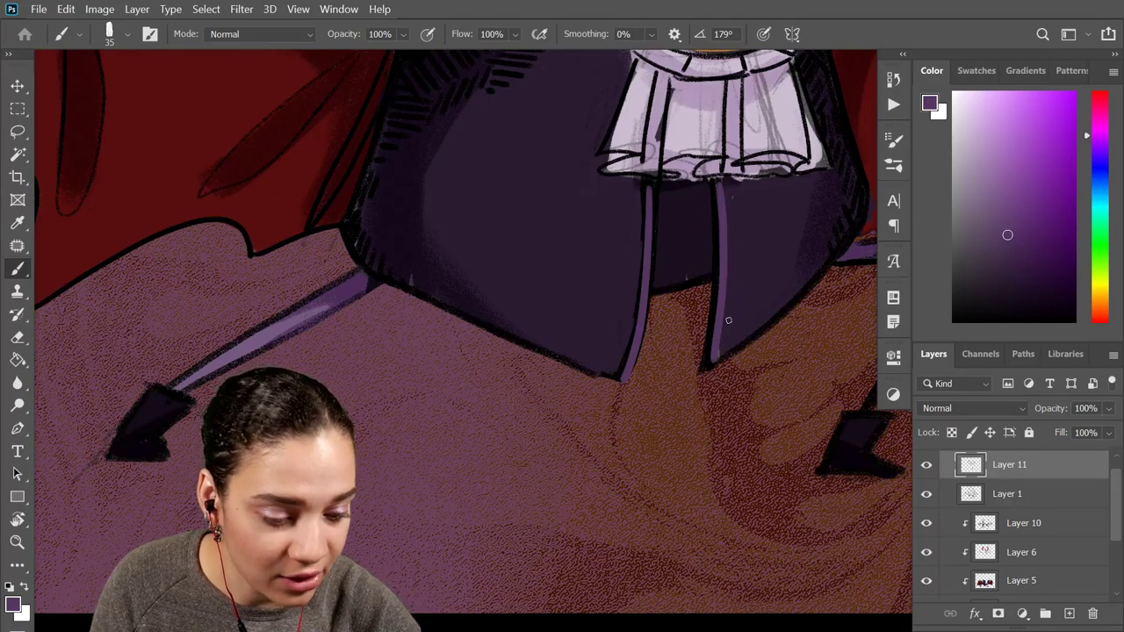
mouse_move(734, 185)
mouse_down()
mouse_move(732, 344)
mouse_move(816, 274)
mouse_up()
drag(635, 182, 618, 368)
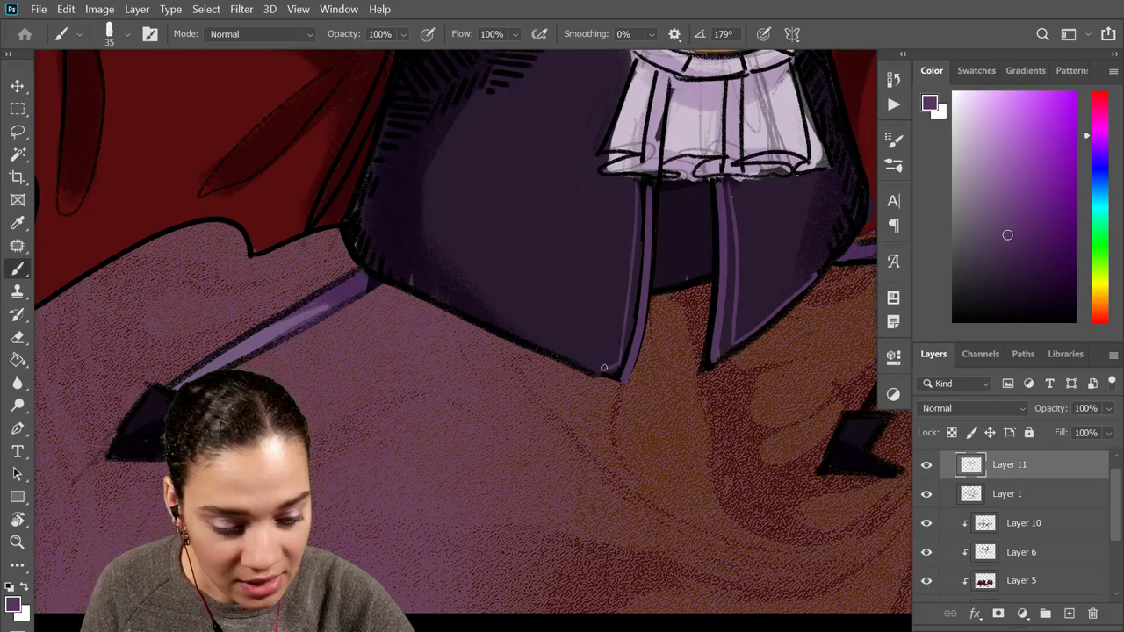
key(r)
mouse_move(672, 244)
mouse_down()
mouse_move(693, 377)
mouse_move(564, 514)
mouse_up()
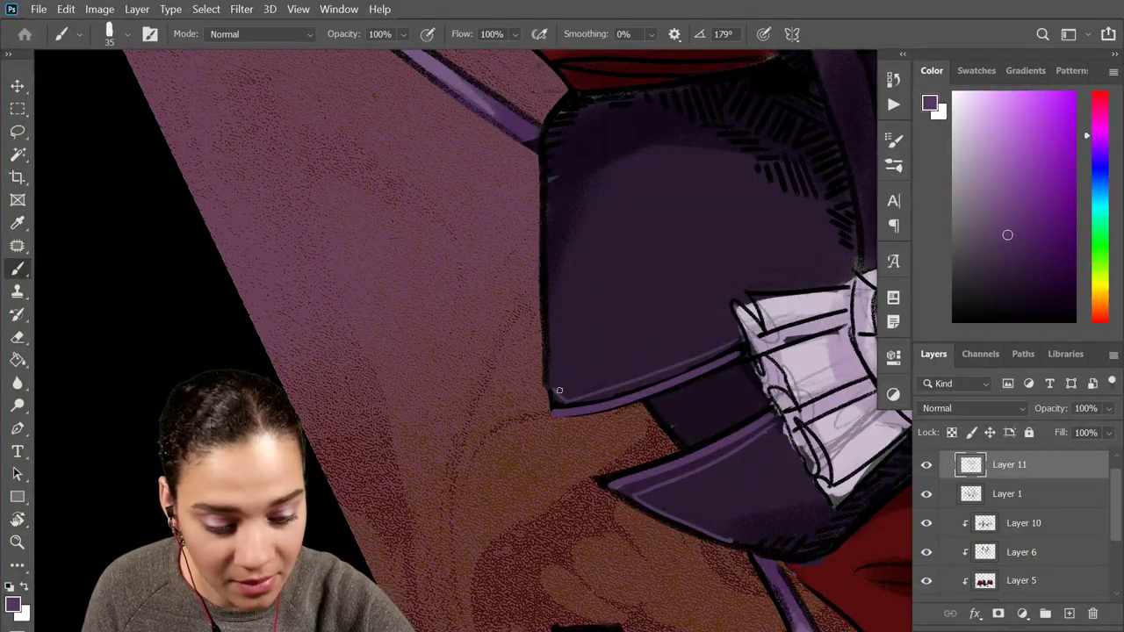
drag(559, 389, 551, 186)
Hatch short purple strokes over the shaded outer side of the coat's left-hand half, below the wing
drag(724, 270, 659, 369)
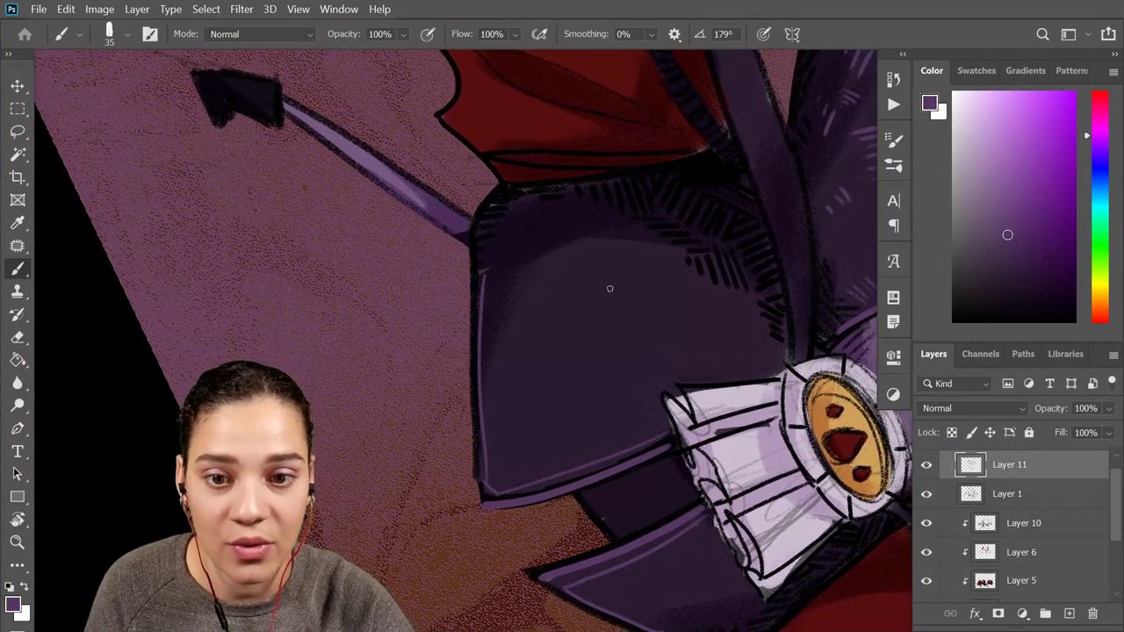
mouse_move(496, 230)
mouse_down()
mouse_move(557, 206)
mouse_move(507, 246)
mouse_move(590, 200)
mouse_move(585, 192)
mouse_move(621, 203)
mouse_move(583, 244)
mouse_up()
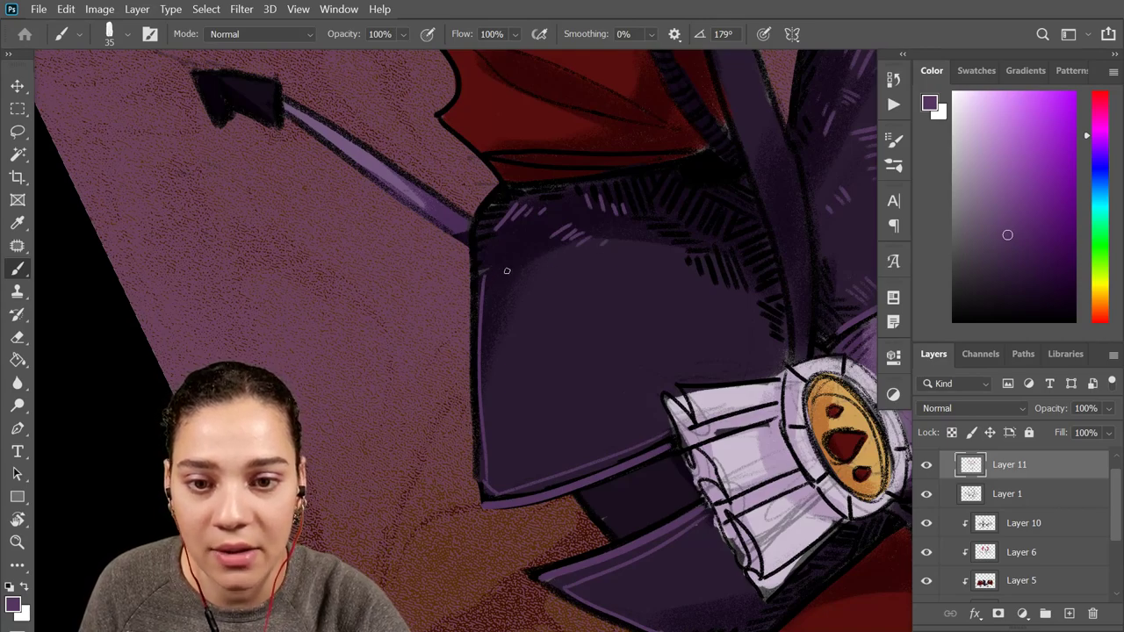
drag(505, 258, 504, 274)
mouse_move(514, 262)
mouse_down()
mouse_move(512, 275)
mouse_move(534, 268)
mouse_up()
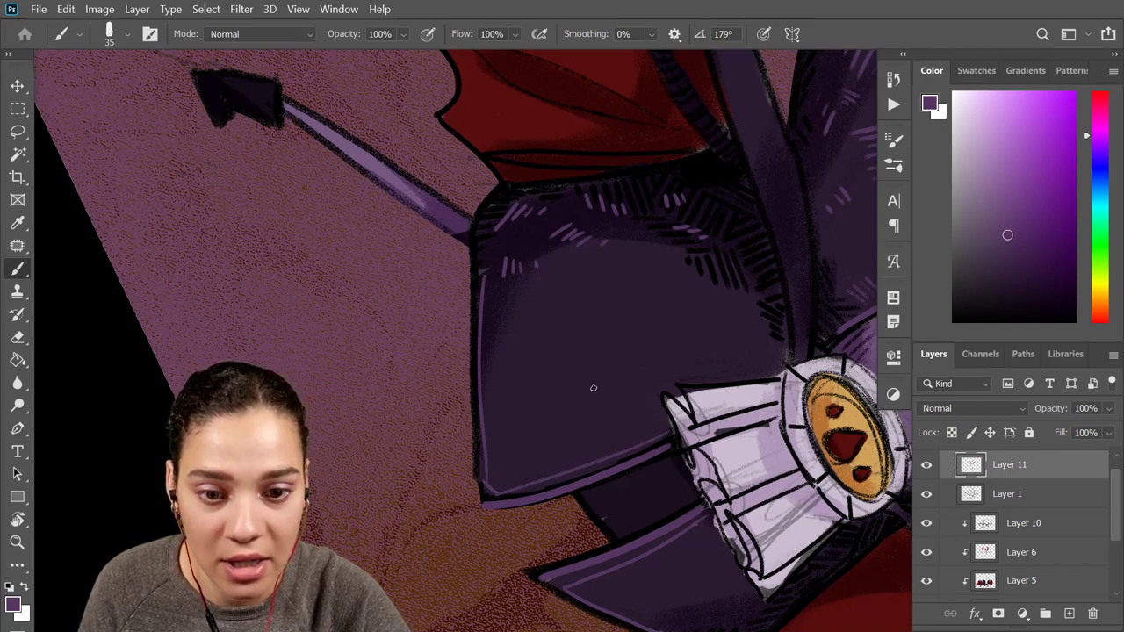
Scatter small groups of short purple strokes over the middle, hem and front area of the coat's left-hand half
drag(605, 383, 615, 372)
drag(616, 381, 636, 367)
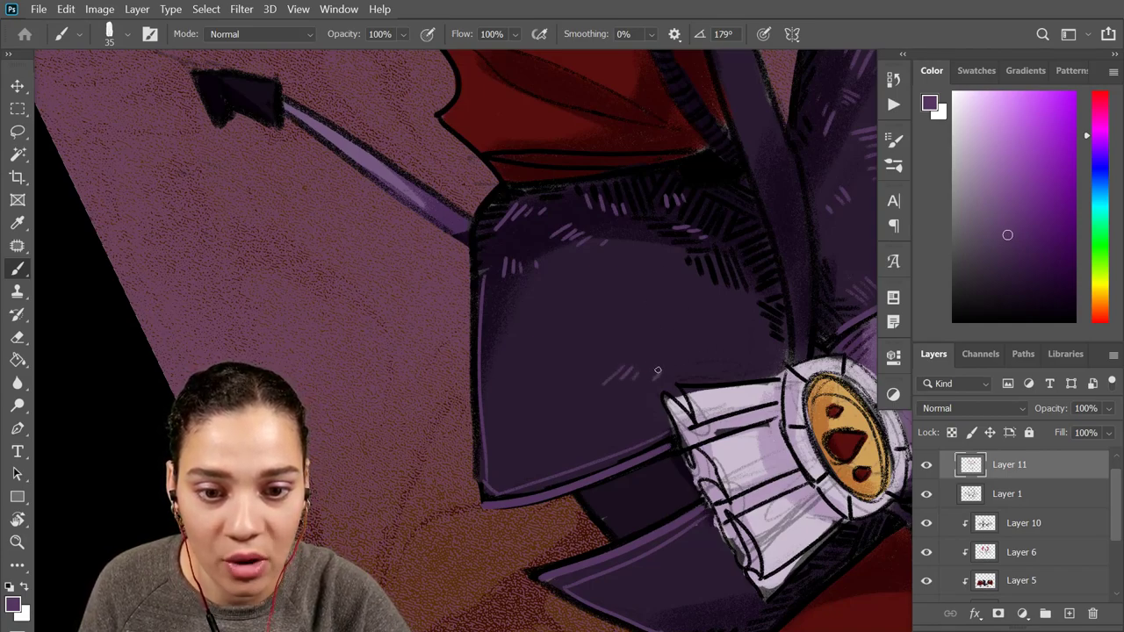
drag(561, 333, 584, 327)
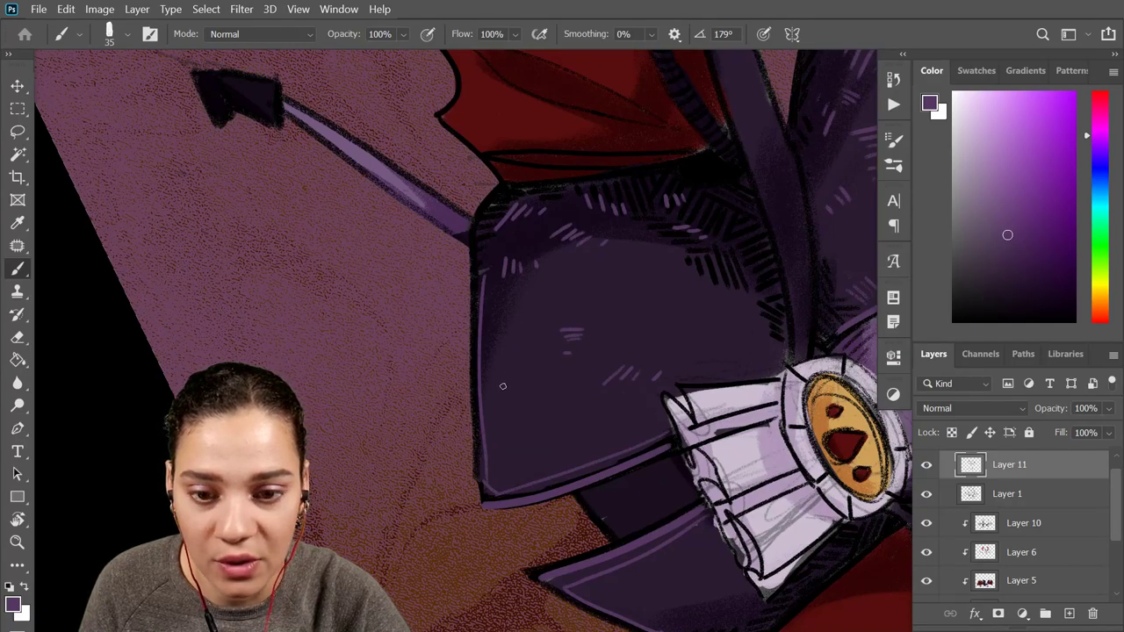
drag(500, 400, 515, 381)
drag(516, 397, 521, 379)
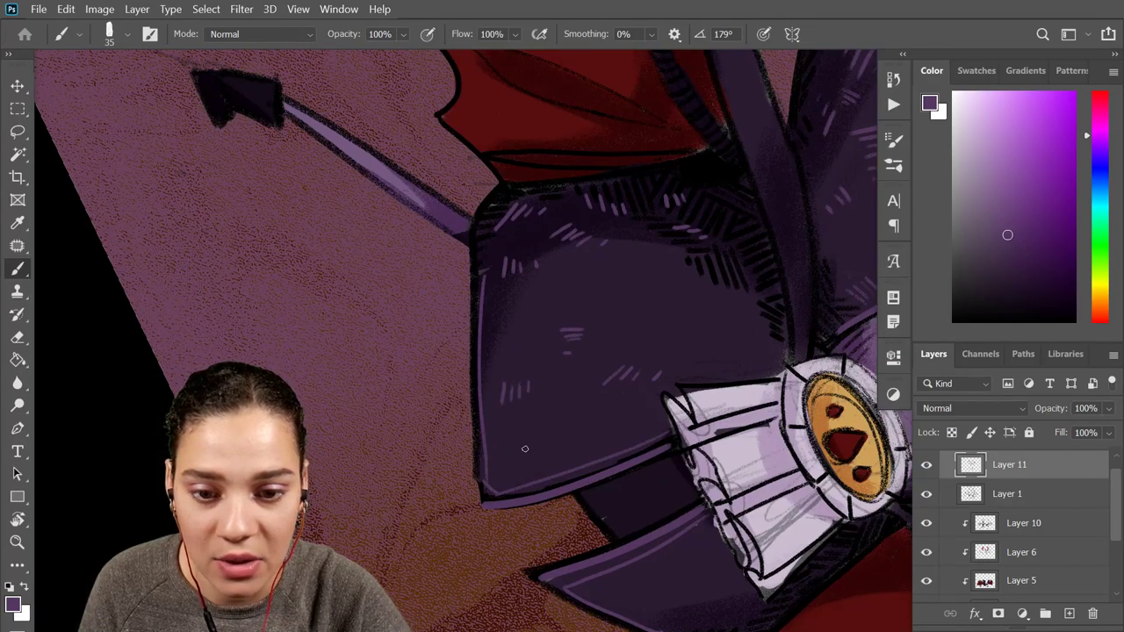
drag(517, 461, 537, 447)
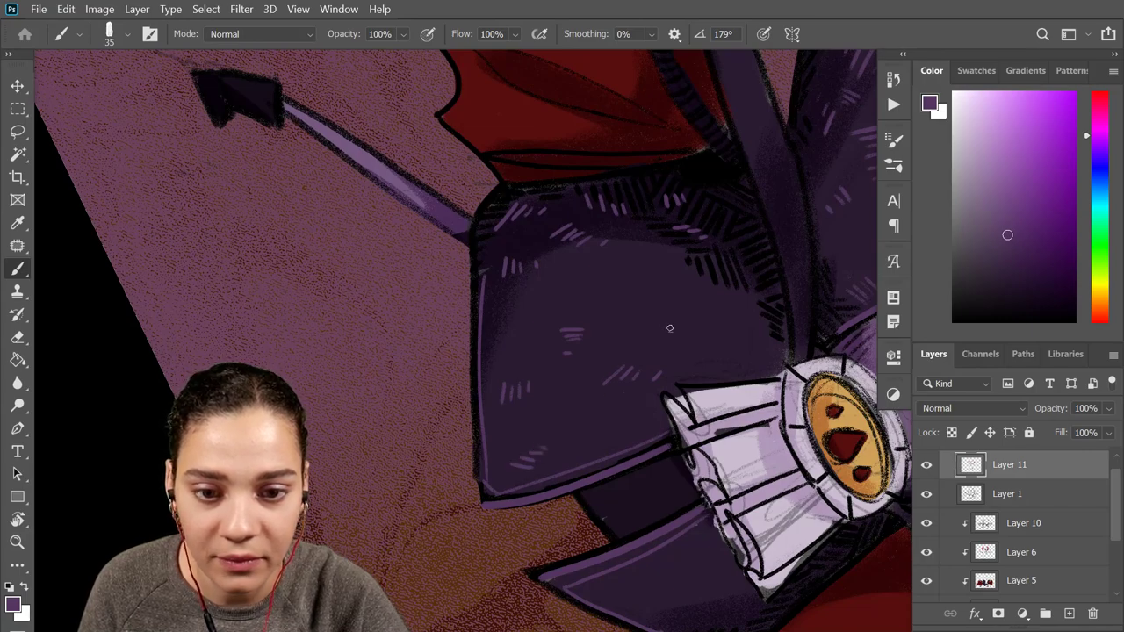
drag(705, 330, 711, 321)
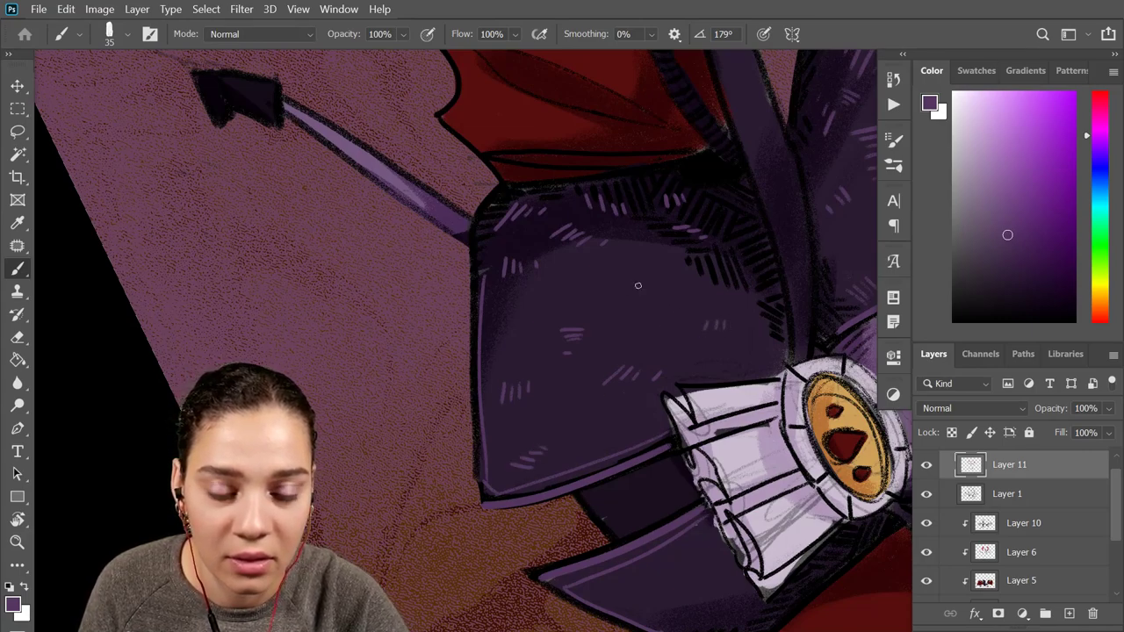
drag(511, 312, 520, 322)
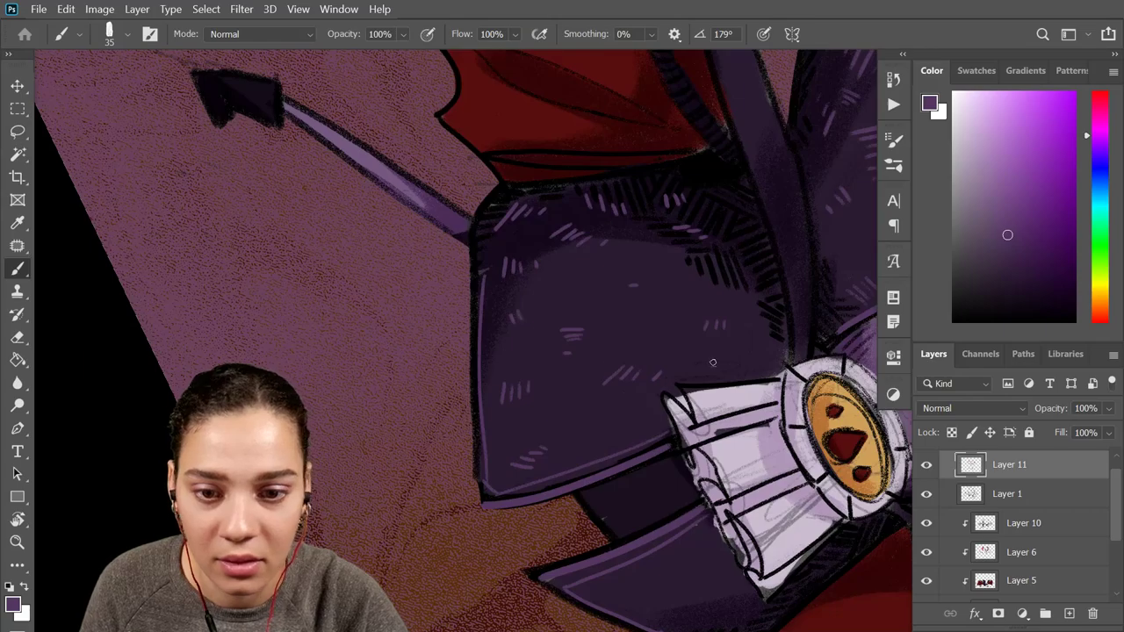
Return the canvas rotation to 0° and examine the whole bat for areas that still need detail
key(r)
drag(785, 351, 664, 190)
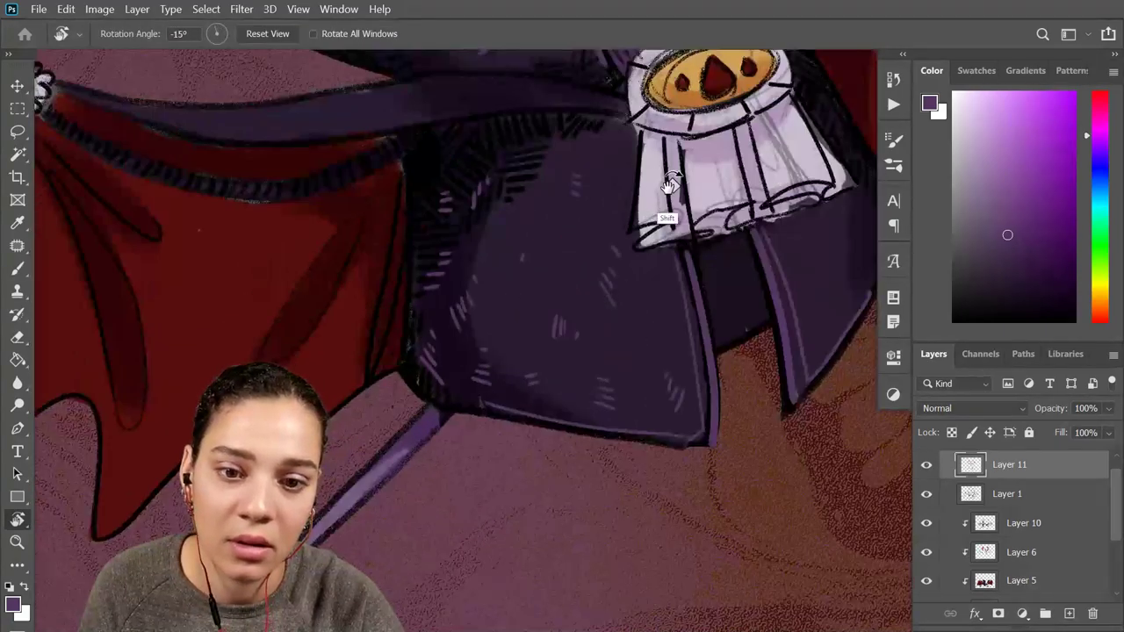
key(ctrl+minus)
key(ctrl+minus)
key(ctrl+minus)
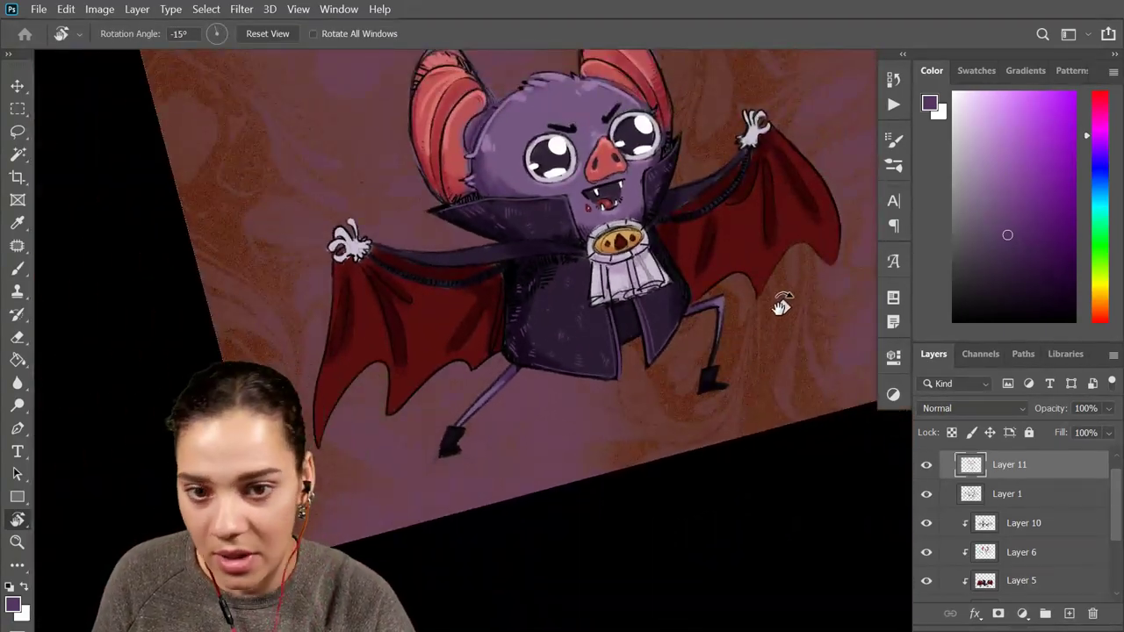
drag(795, 250, 805, 295)
key(ctrl+plus)
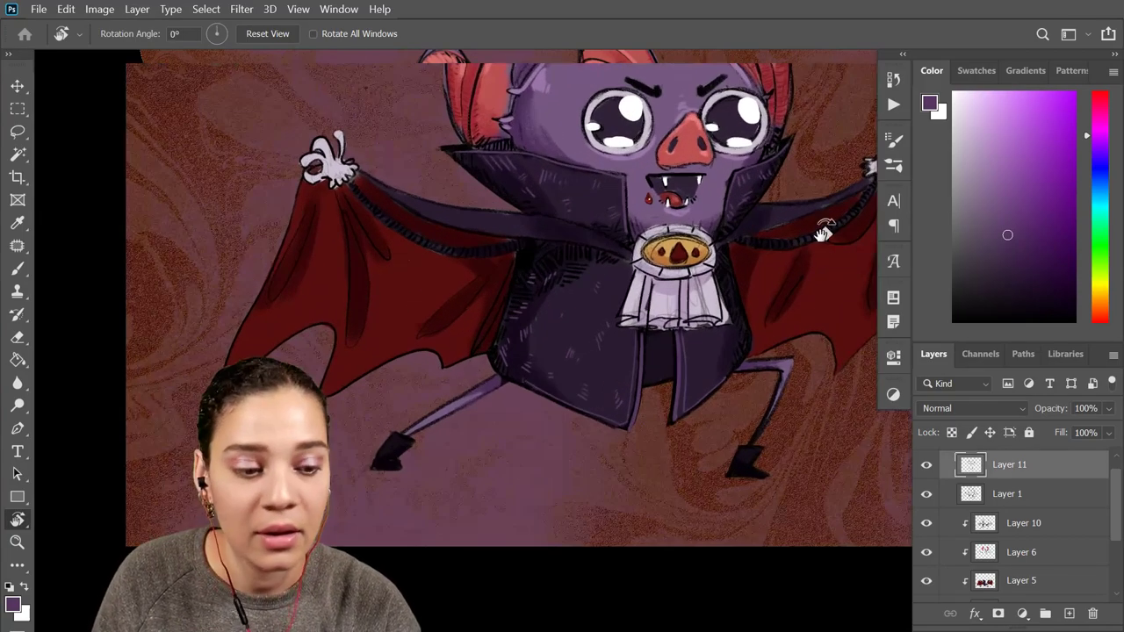
drag(765, 343, 521, 388)
drag(687, 351, 787, 280)
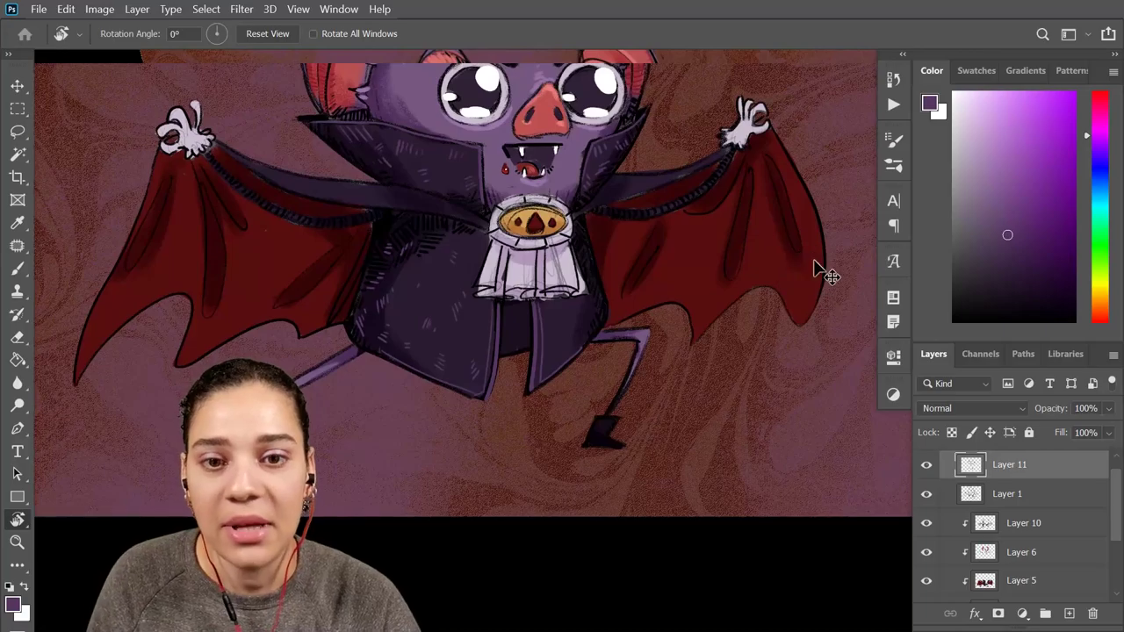
Scatter small groups of short purple strokes over the coat's right-hand half and its shaded edge beside the jabot
key(ctrl+plus)
scroll(504, 321, up, 3)
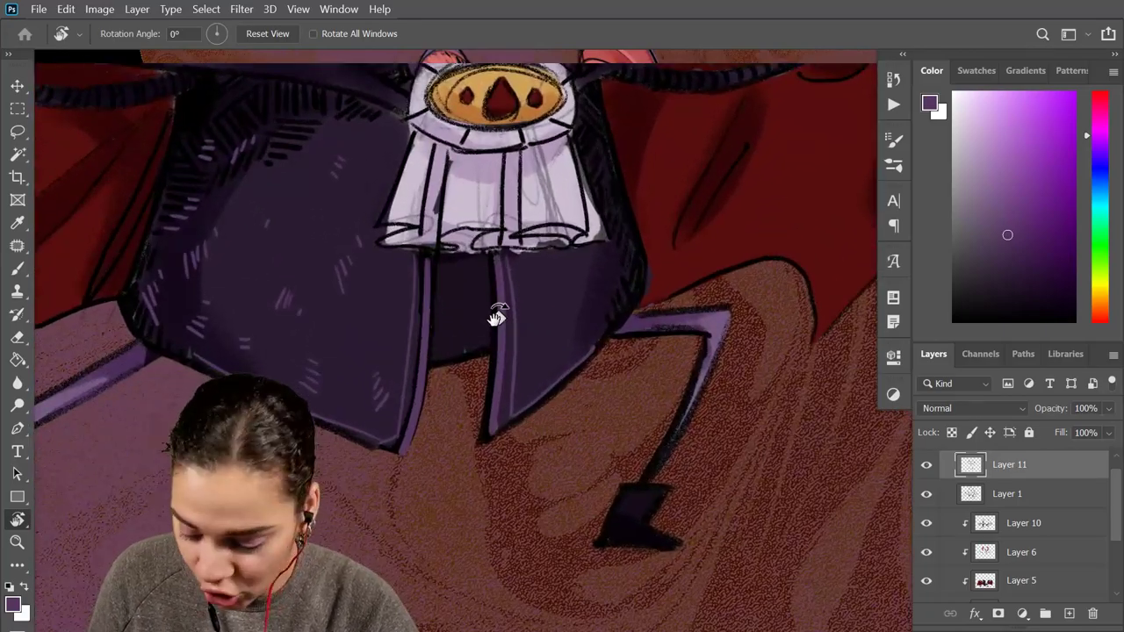
key(b)
drag(537, 268, 537, 282)
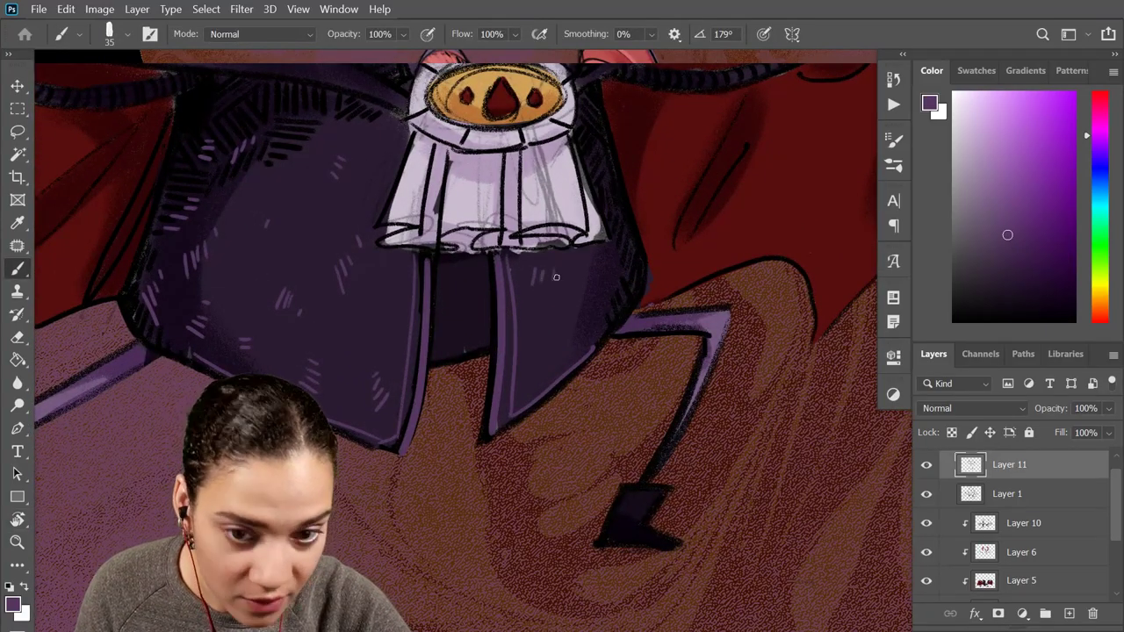
drag(606, 264, 619, 278)
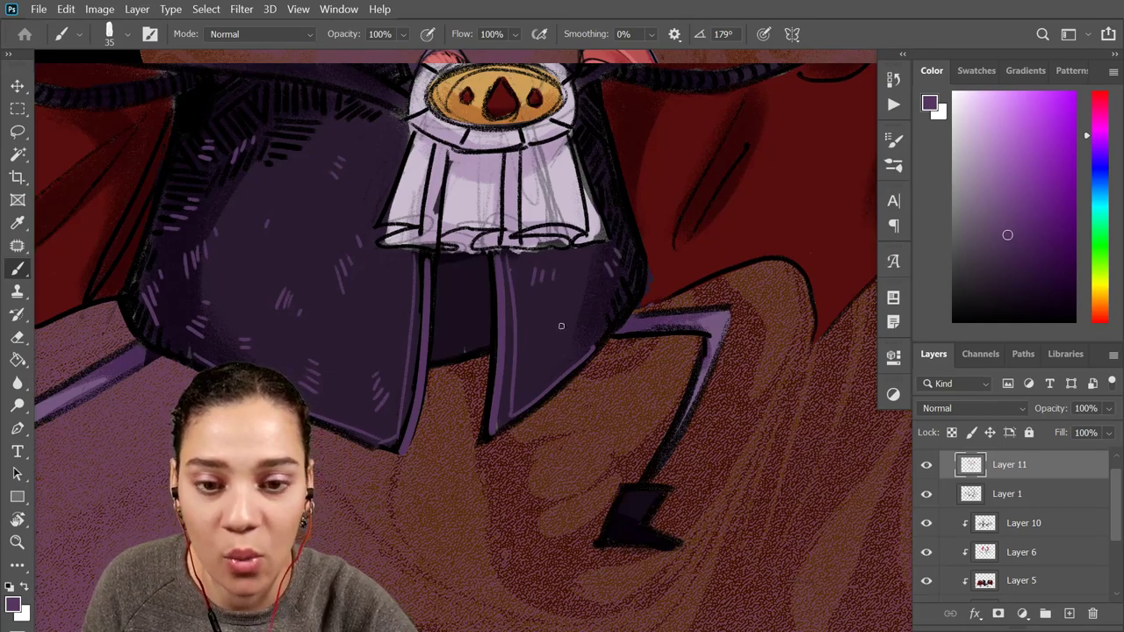
drag(565, 325, 581, 322)
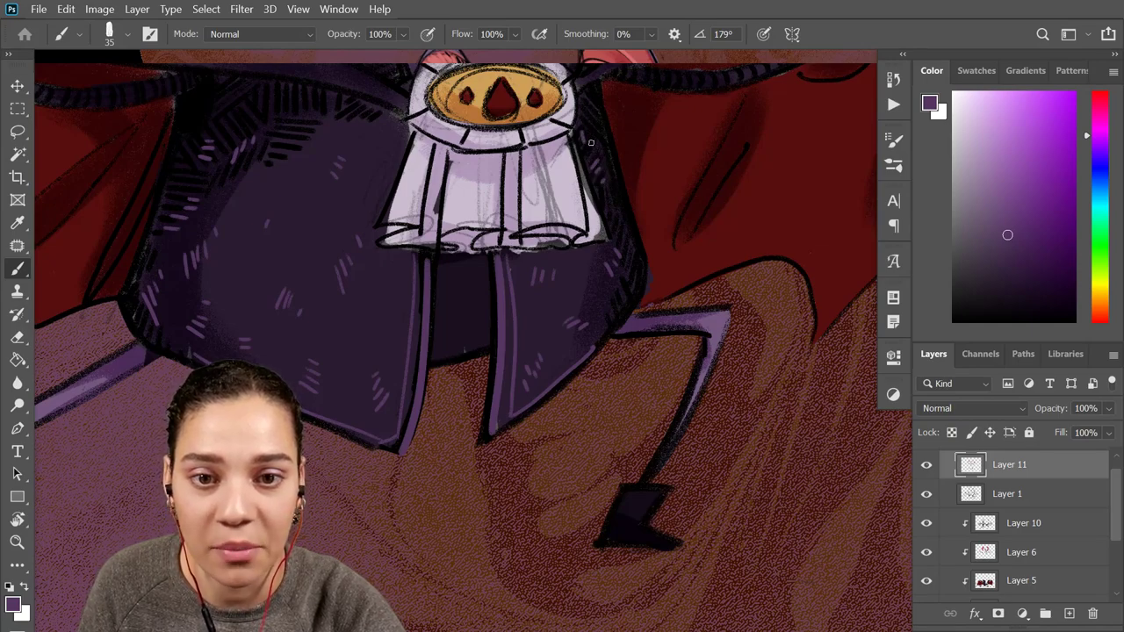
Examine the finished coat hatching against the whole bat and look over the collar and sleeves for areas still lacking detail
drag(577, 151, 683, 174)
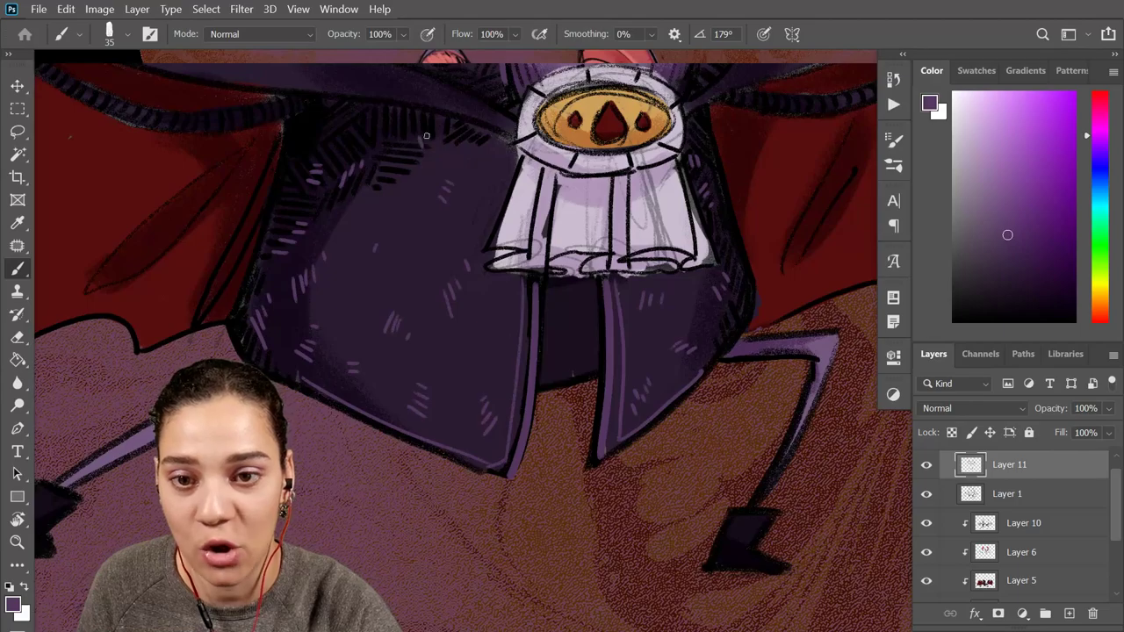
key(ctrl+minus)
key(ctrl+minus)
key(ctrl+minus)
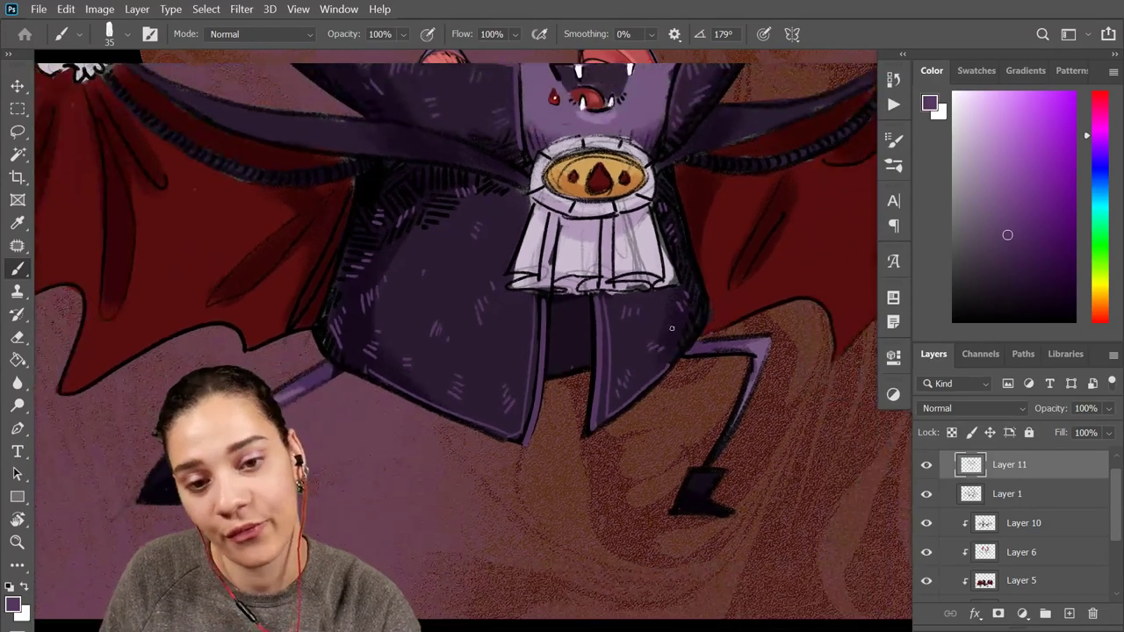
key(ctrl+plus)
key(ctrl+plus)
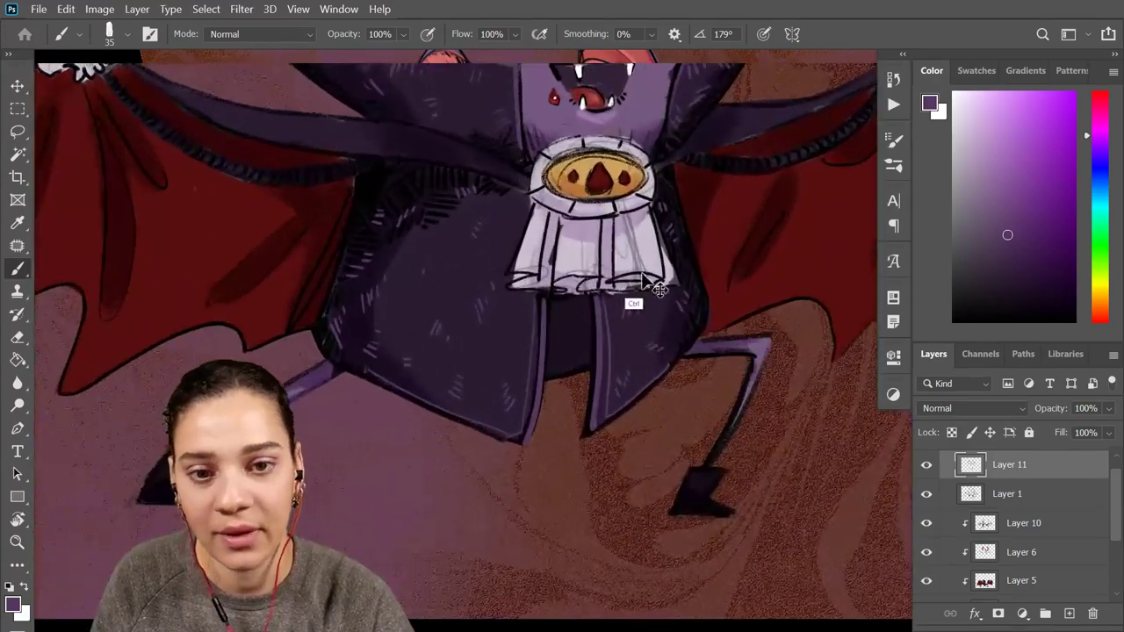
drag(602, 235, 521, 375)
drag(659, 391, 581, 341)
key(ctrl+minus)
key(ctrl+minus)
key(ctrl+minus)
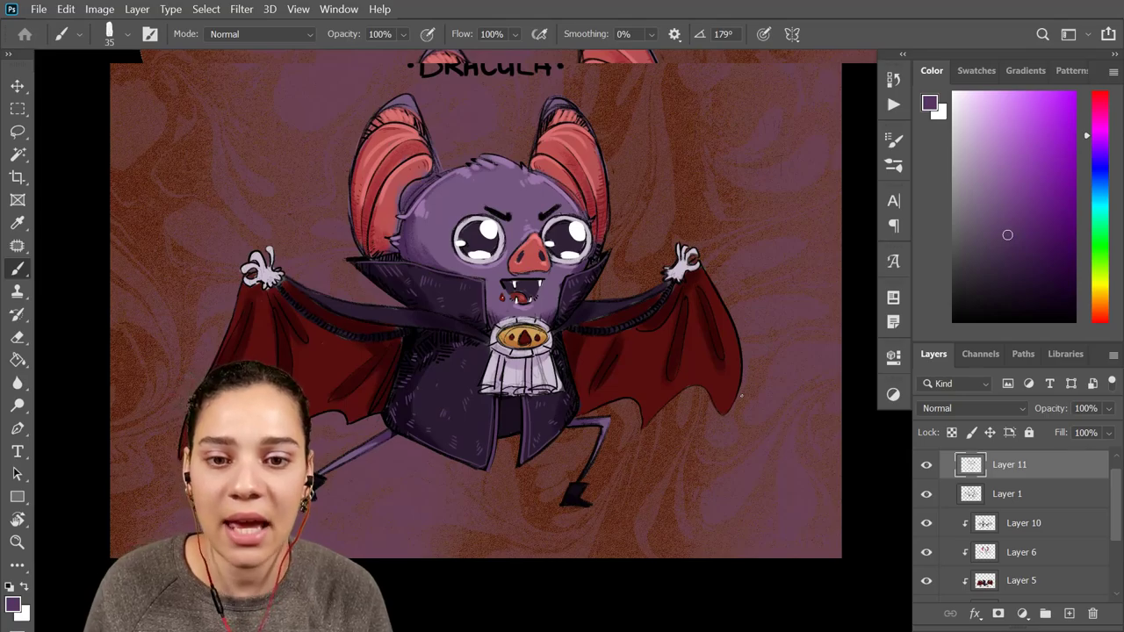
drag(594, 305, 617, 301)
key(ctrl+plus)
key(ctrl+plus)
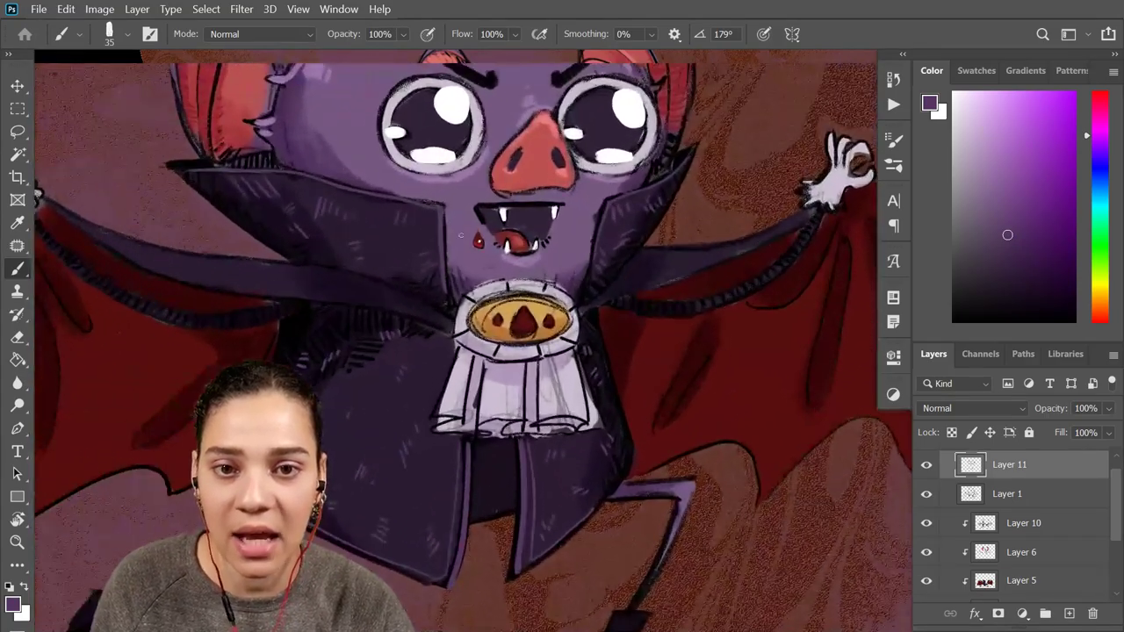
drag(377, 295, 667, 281)
drag(569, 406, 543, 357)
mouse_move(628, 236)
mouse_down()
mouse_move(627, 354)
mouse_move(601, 359)
mouse_up()
scroll(524, 329, up, 1)
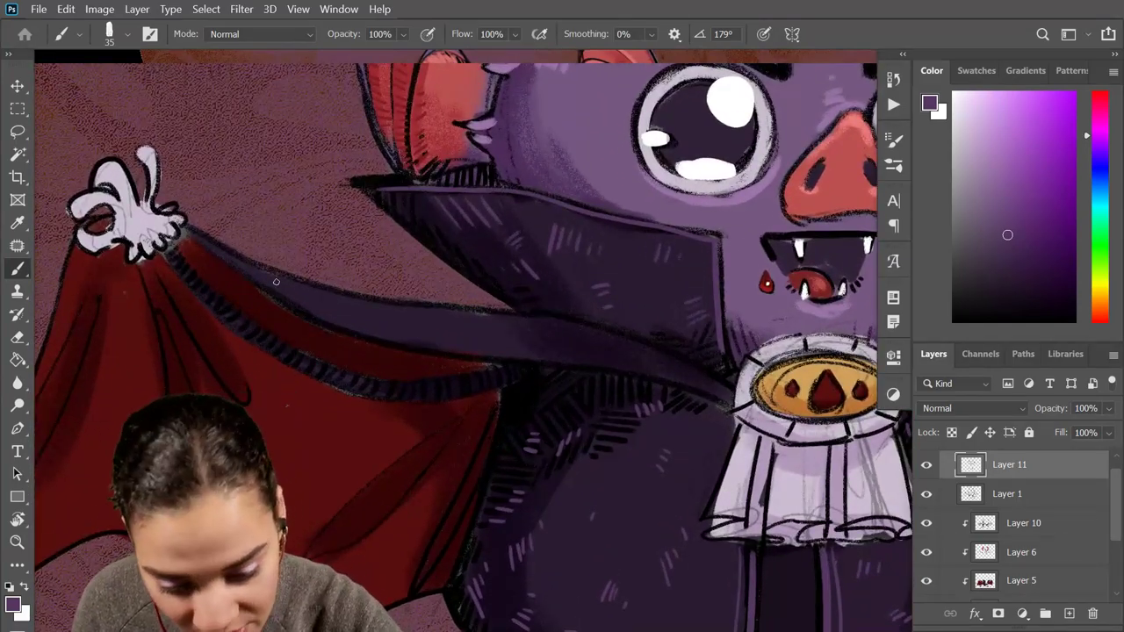
Try hatching short purple strokes along the upper part of the left-hand sleeve near the glove
drag(276, 281, 309, 304)
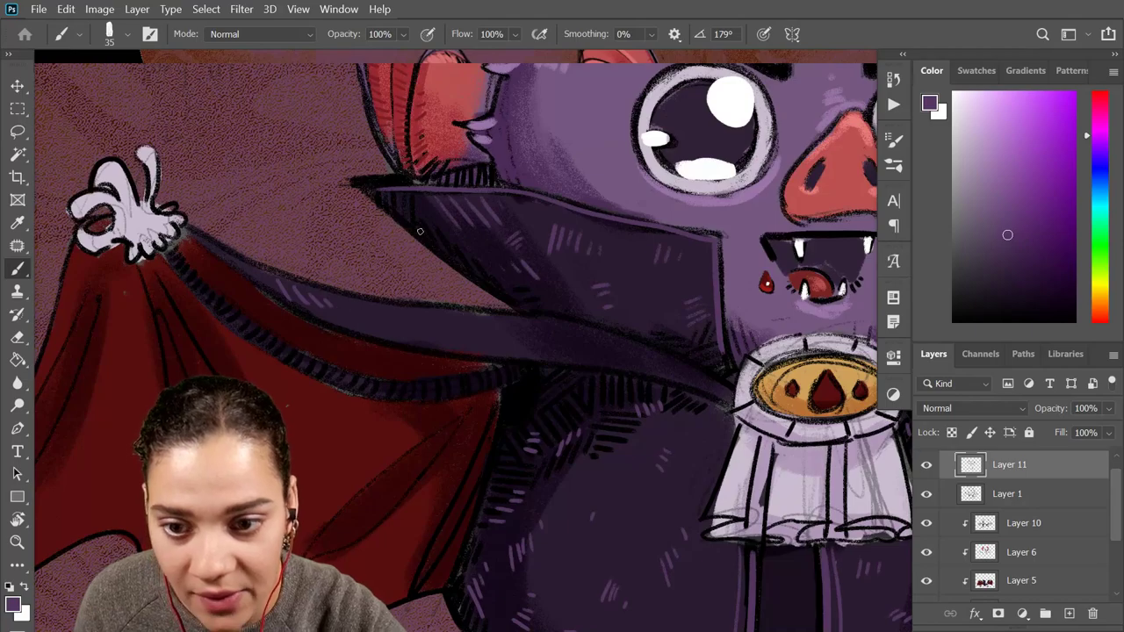
key(ctrl+z)
key(ctrl+z)
key(ctrl+z)
key(ctrl+z)
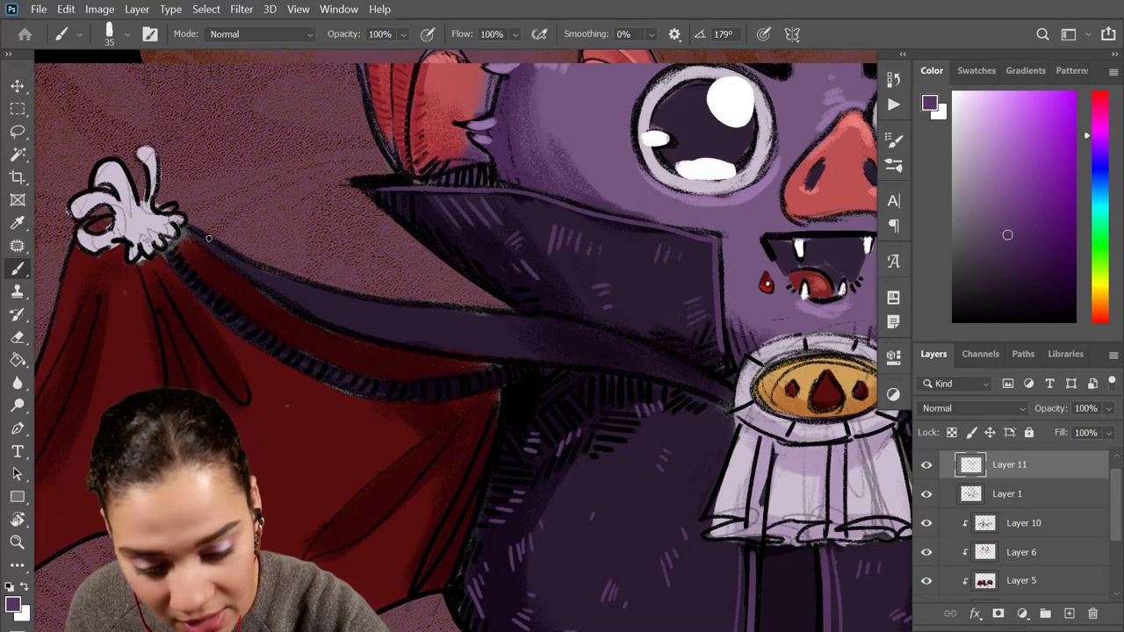
Save the illustration on the computer as a Photoshop file with Maximize Compatibility enabled
key(ctrl+s)
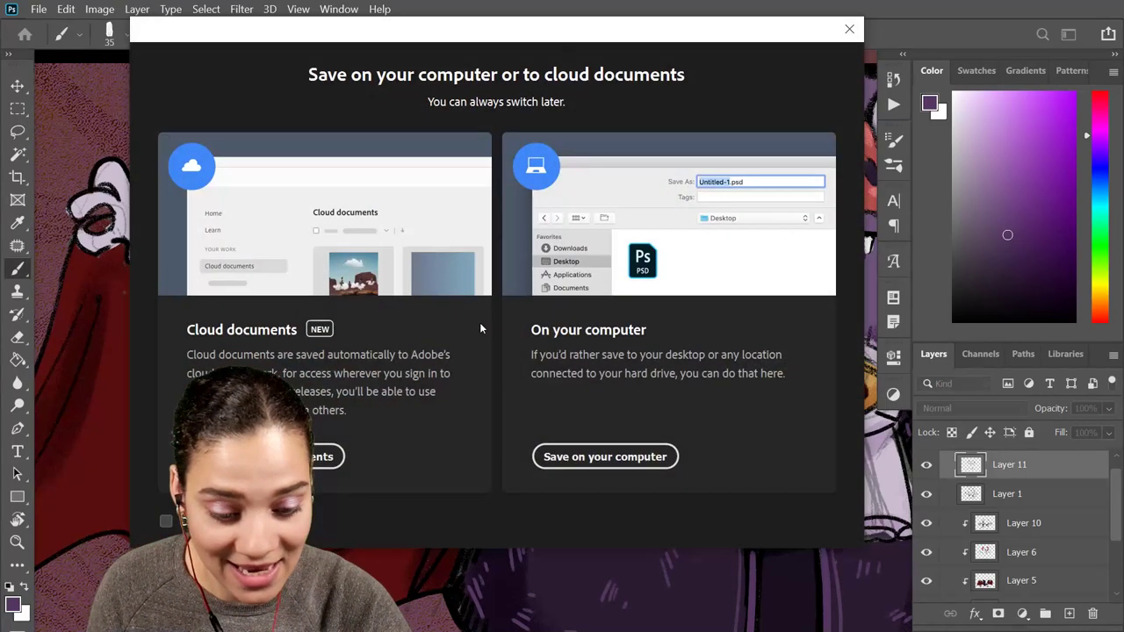
click(634, 465)
key(Return)
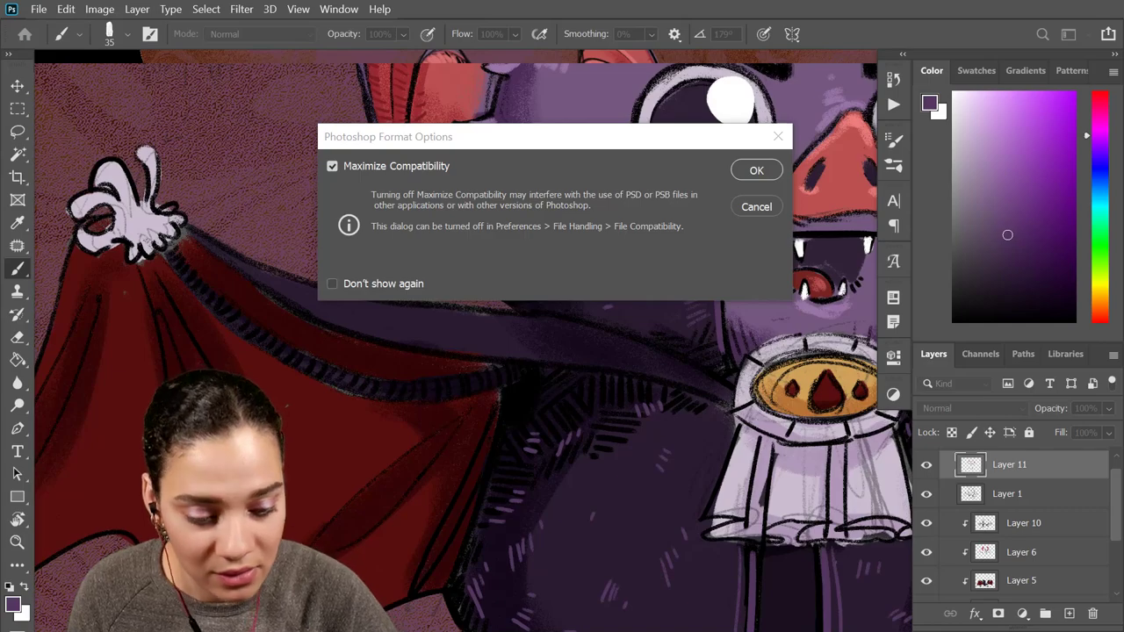
click(762, 167)
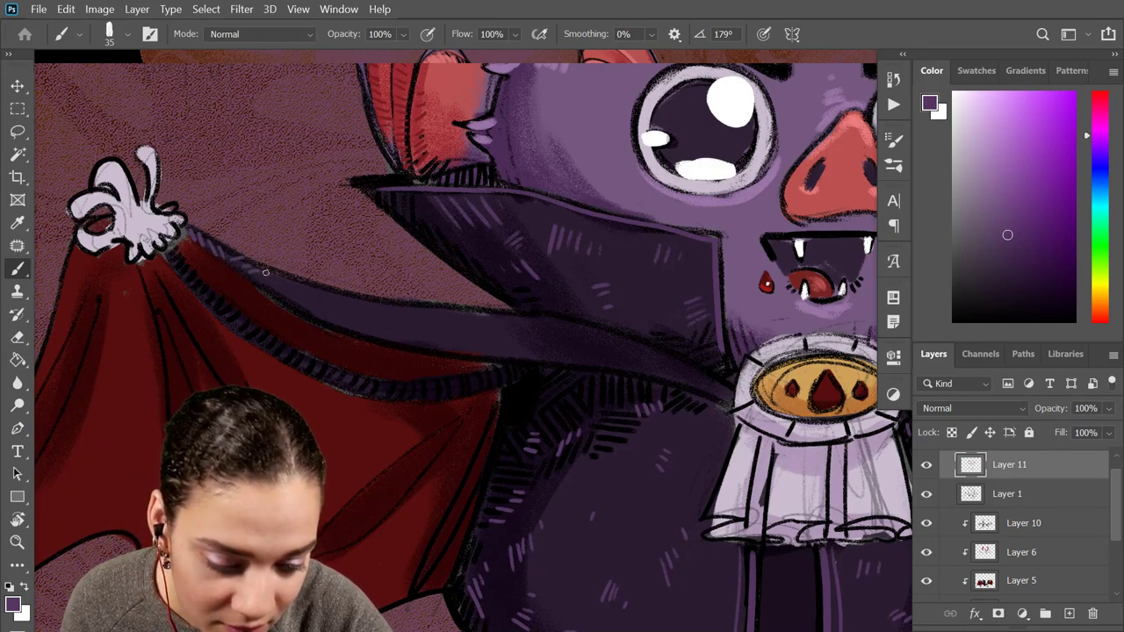
Hatch small groups of short purple strokes along both sleeves, from the gloves toward the collar, with the size 35 brush
drag(517, 337, 549, 331)
drag(427, 331, 433, 322)
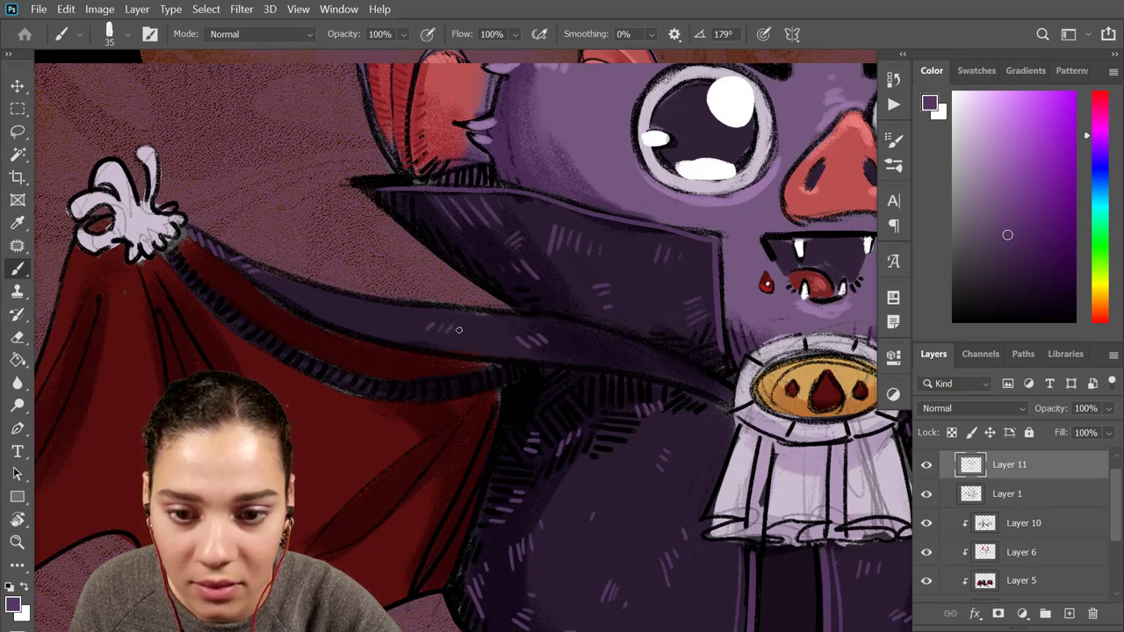
drag(358, 324, 367, 308)
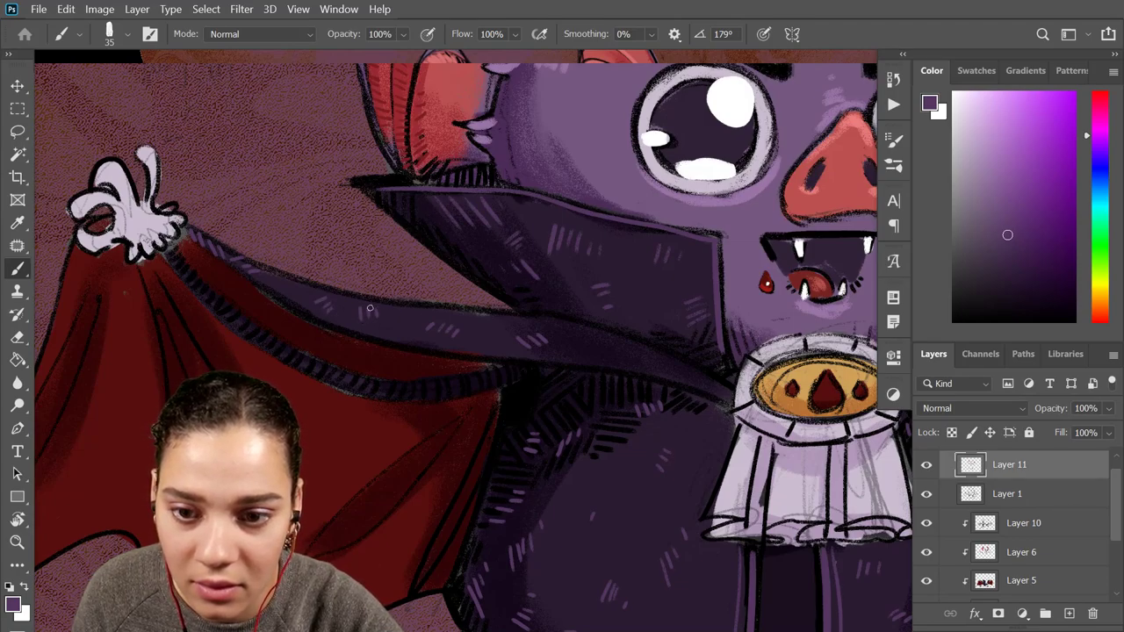
drag(562, 359, 195, 307)
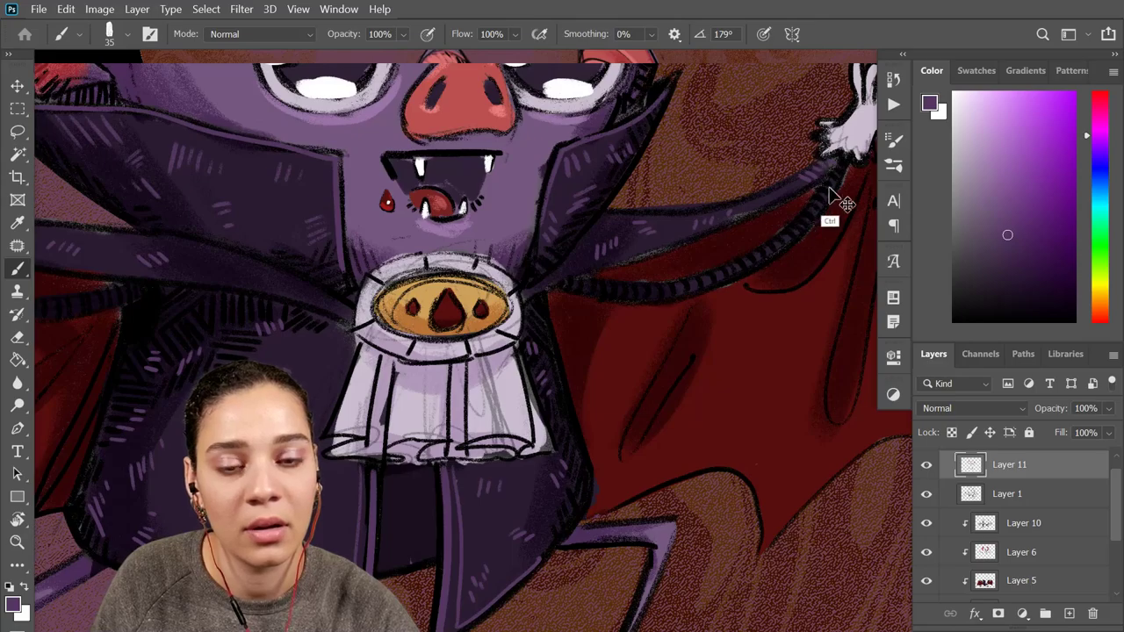
Add short purple highlight strokes between the dark ribs of the trim running below both sleeves on the red wings
key(ctrl+minus)
key(ctrl+minus)
key(ctrl+minus)
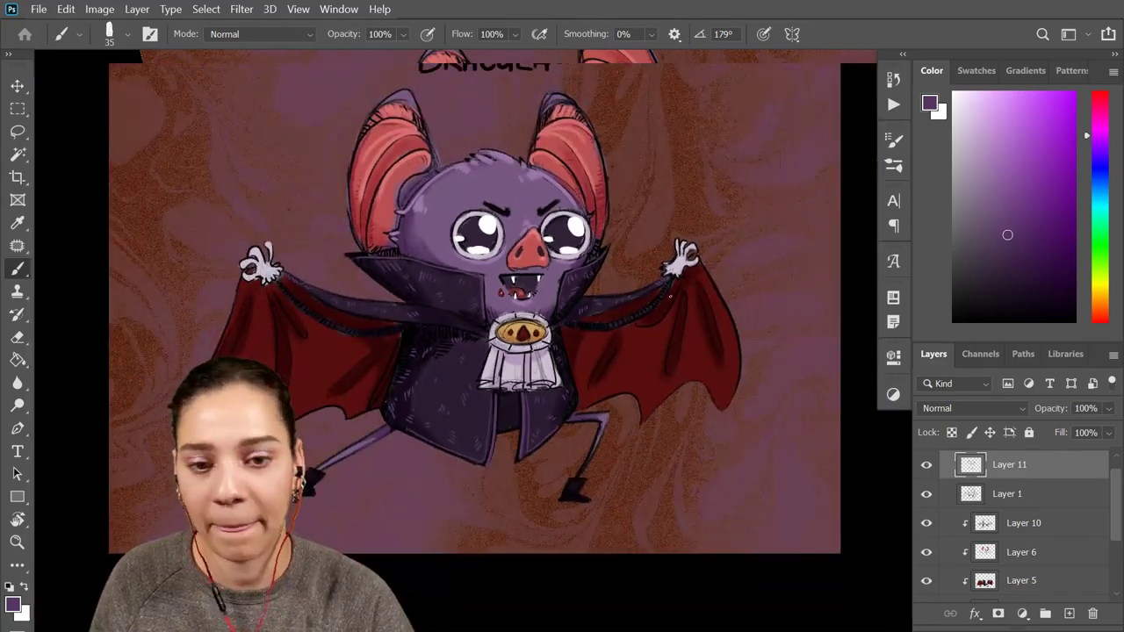
drag(593, 344, 767, 264)
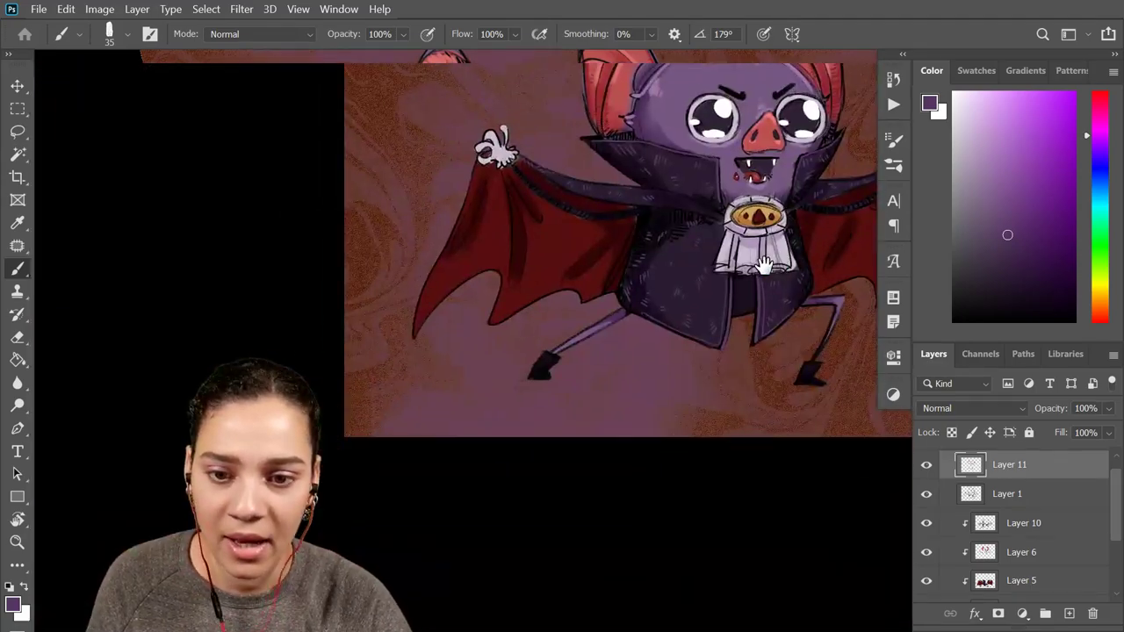
key(ctrl+plus)
key(ctrl+plus)
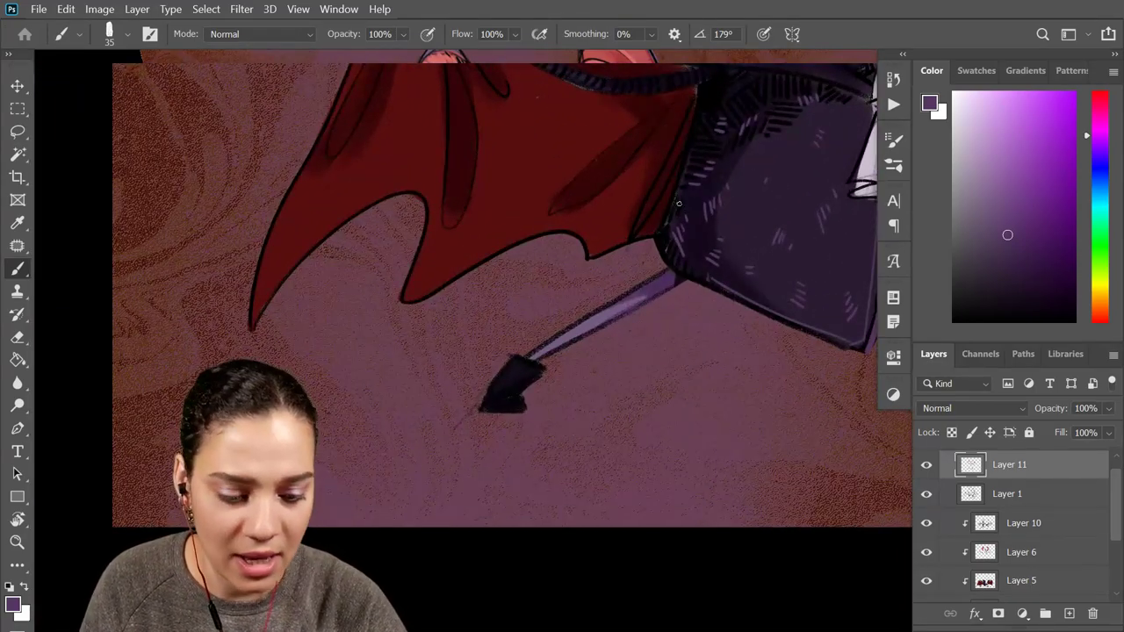
drag(671, 131, 617, 276)
key(ctrl+plus)
mouse_move(626, 155)
mouse_down()
mouse_move(600, 152)
mouse_move(596, 246)
mouse_up()
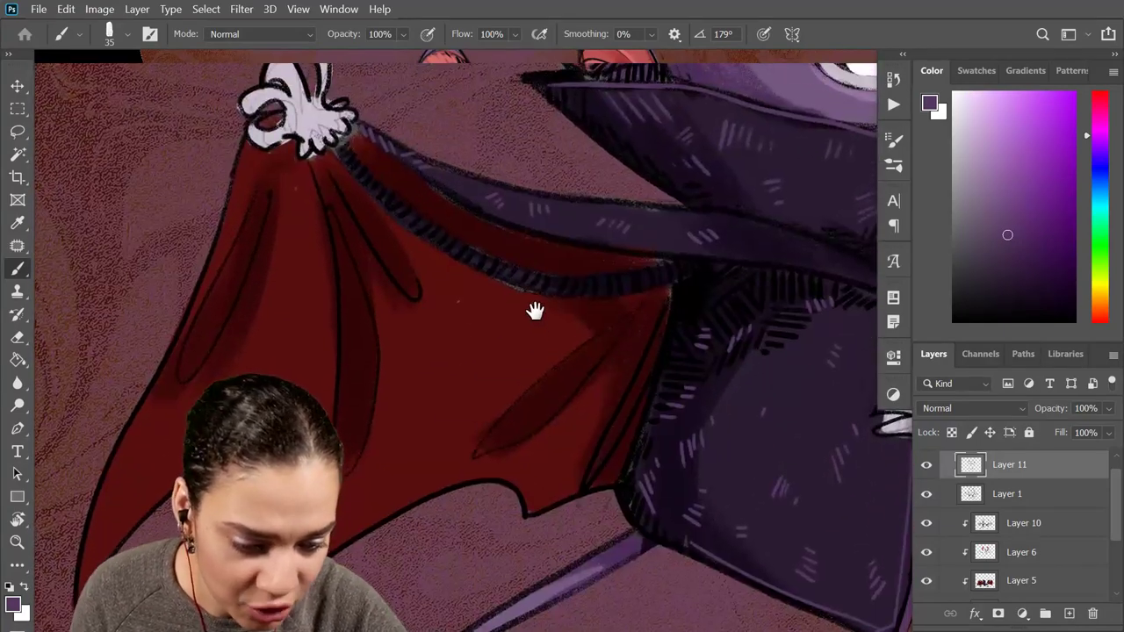
drag(477, 252, 486, 262)
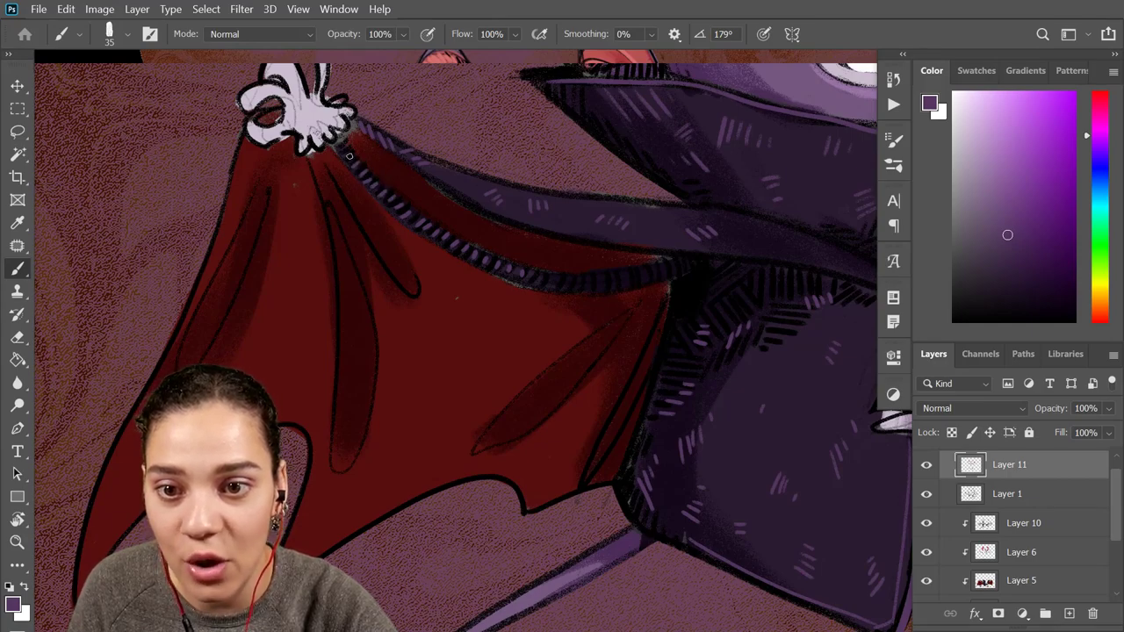
mouse_move(696, 277)
mouse_down()
mouse_move(586, 253)
mouse_move(494, 261)
mouse_up()
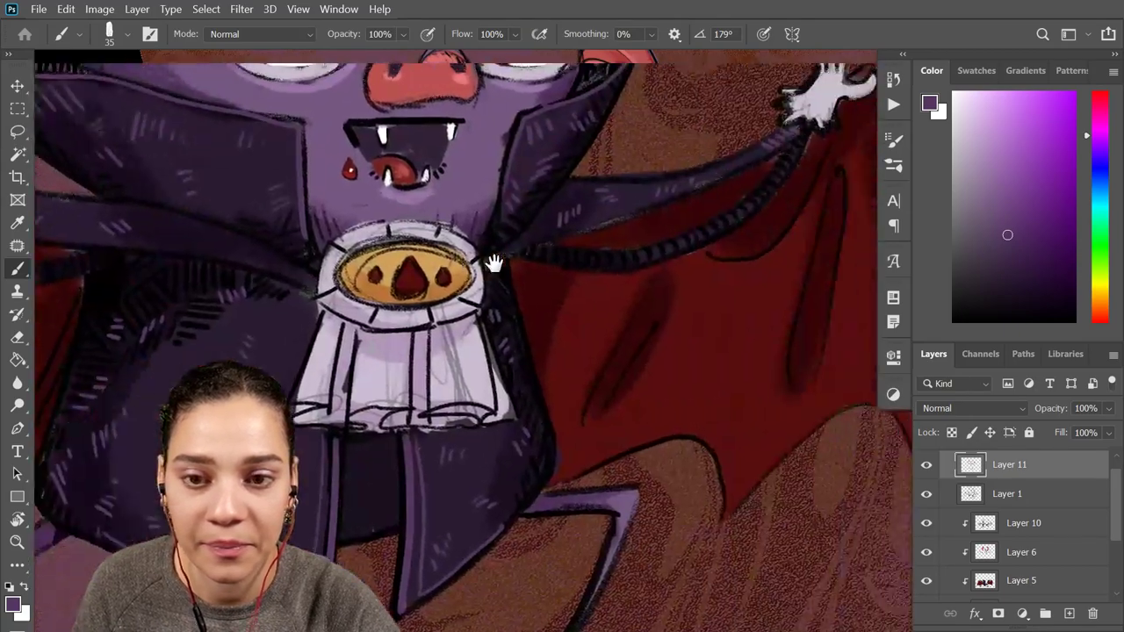
drag(843, 235, 663, 283)
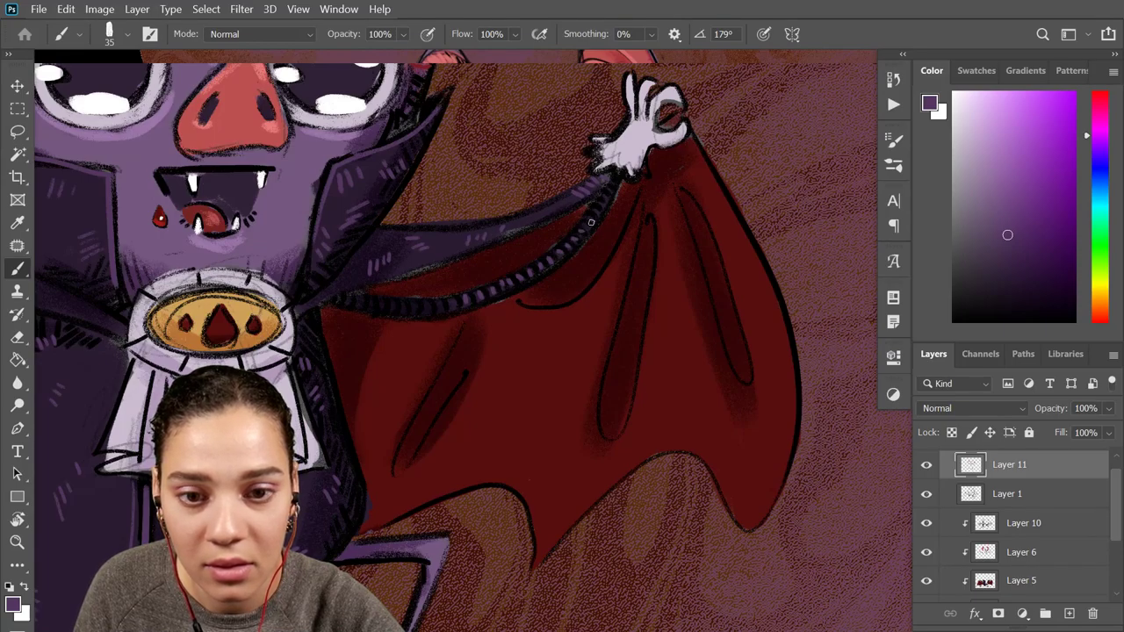
Examine the wings and the whole Dracula illustration at a reduced size to judge the overall detailing
key(ctrl+minus)
key(ctrl+minus)
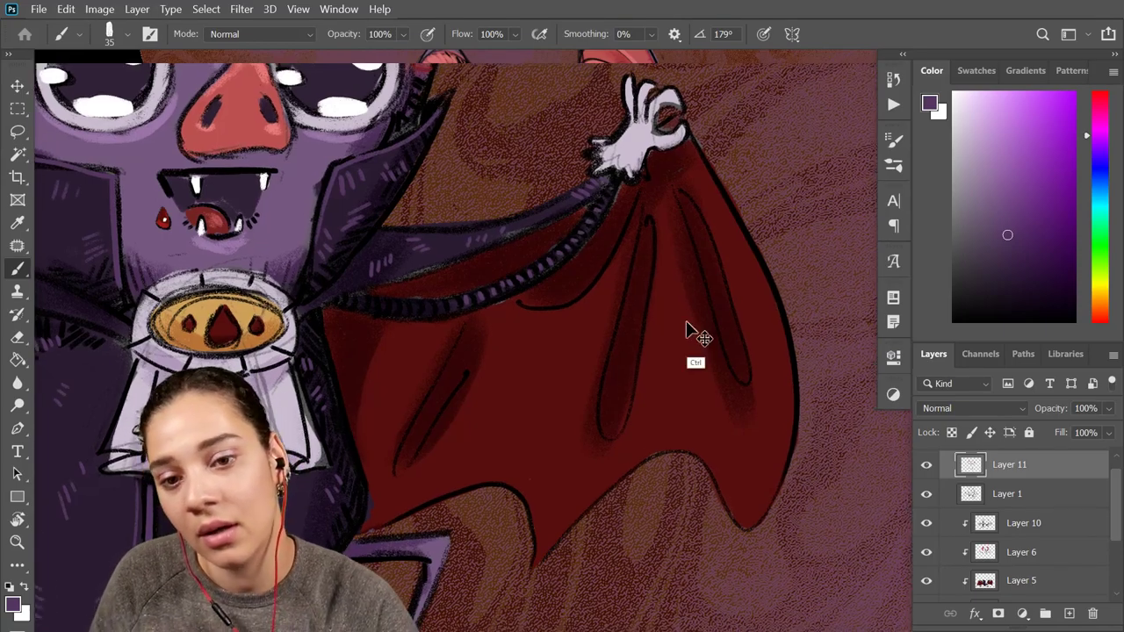
mouse_move(629, 328)
mouse_down()
mouse_move(791, 275)
mouse_move(730, 416)
mouse_move(813, 296)
mouse_move(806, 287)
mouse_up()
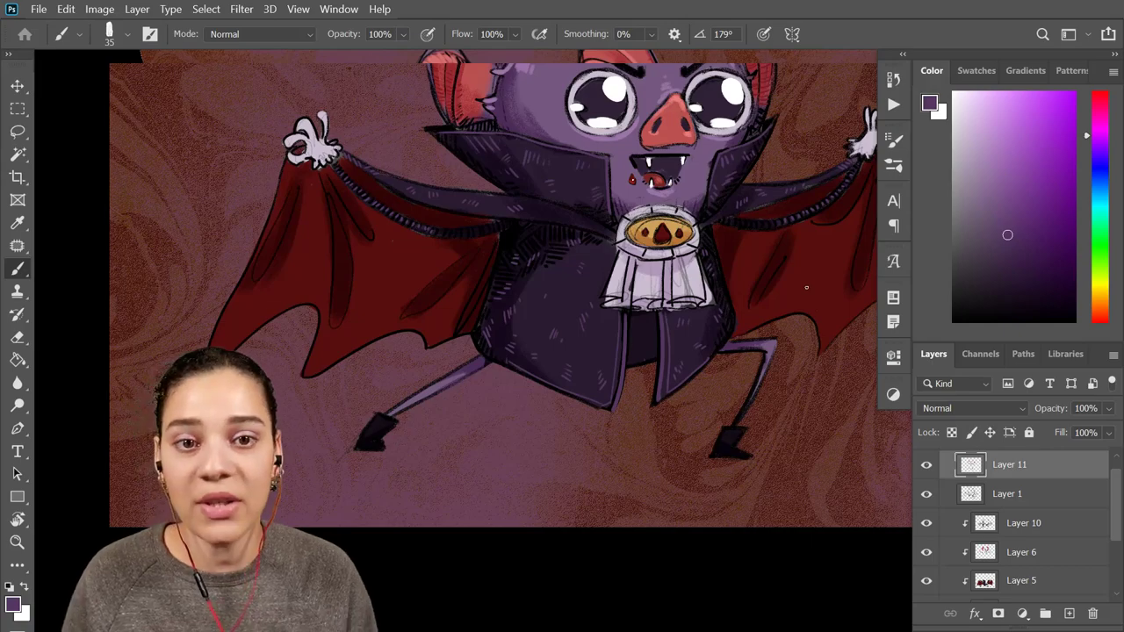
key(r)
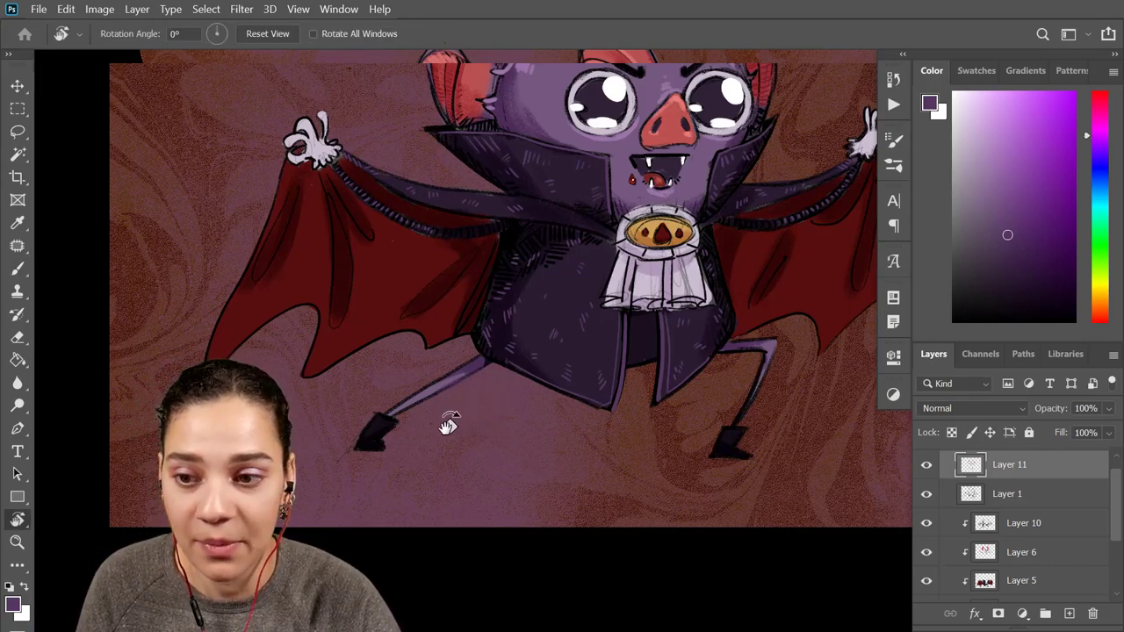
drag(444, 281, 415, 247)
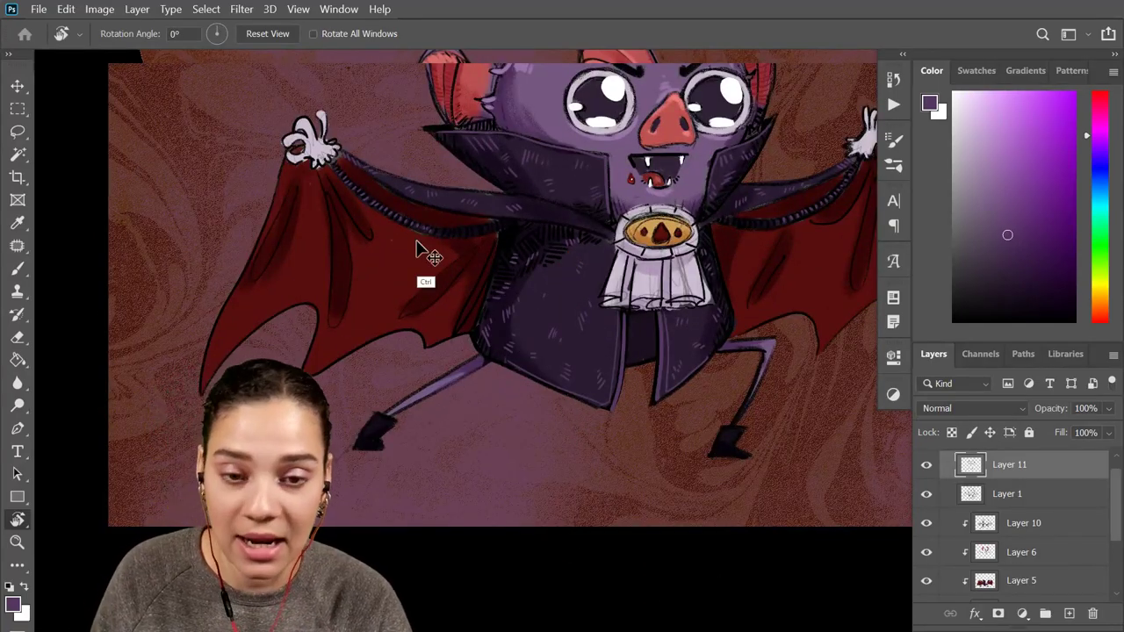
key(ctrl+minus)
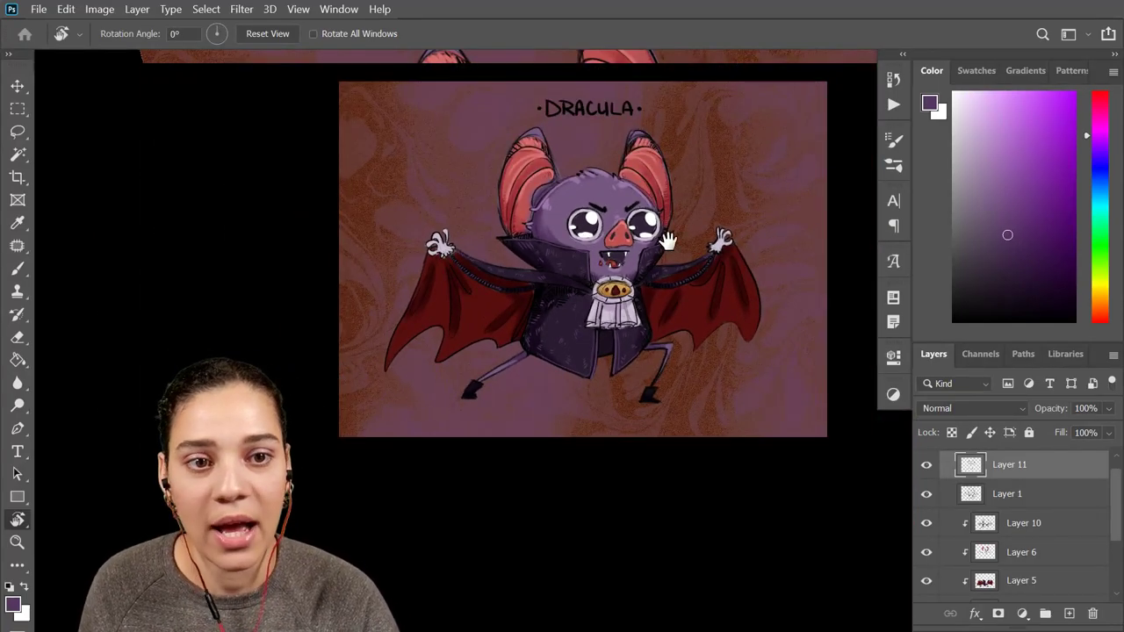
drag(633, 231, 602, 289)
scroll(602, 288, right, 3)
scroll(602, 288, up, 1)
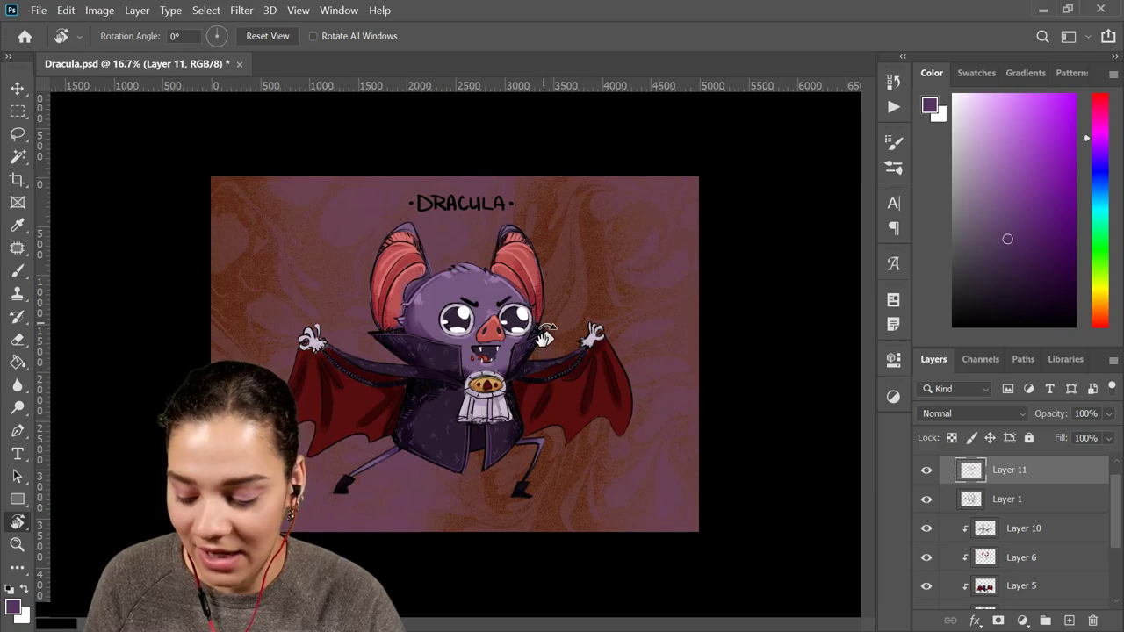
key(e)
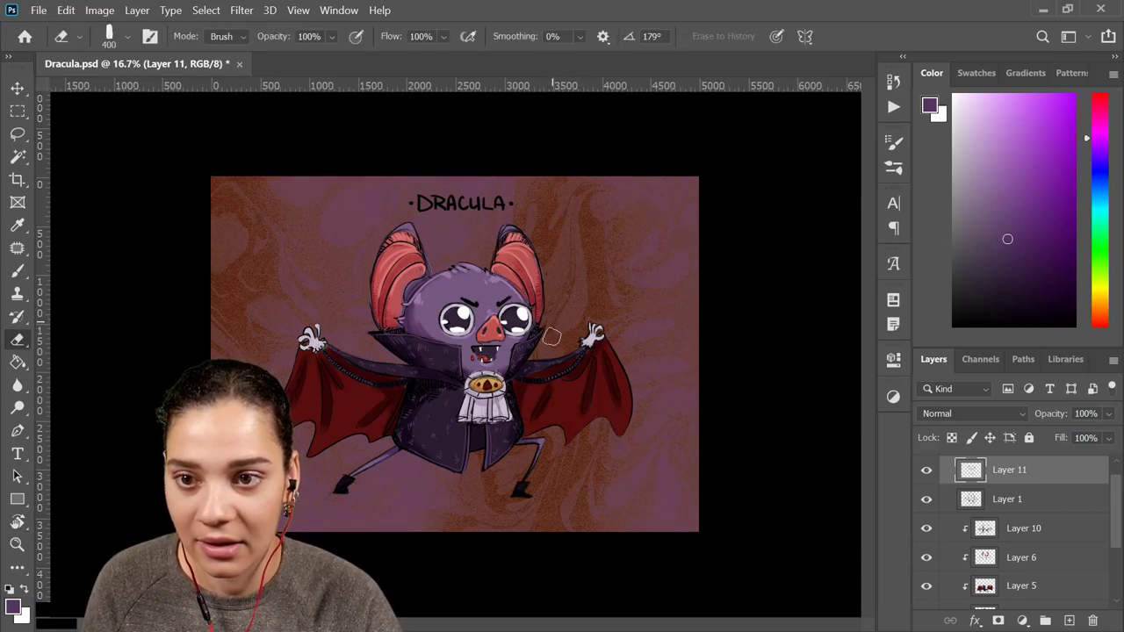
key(r)
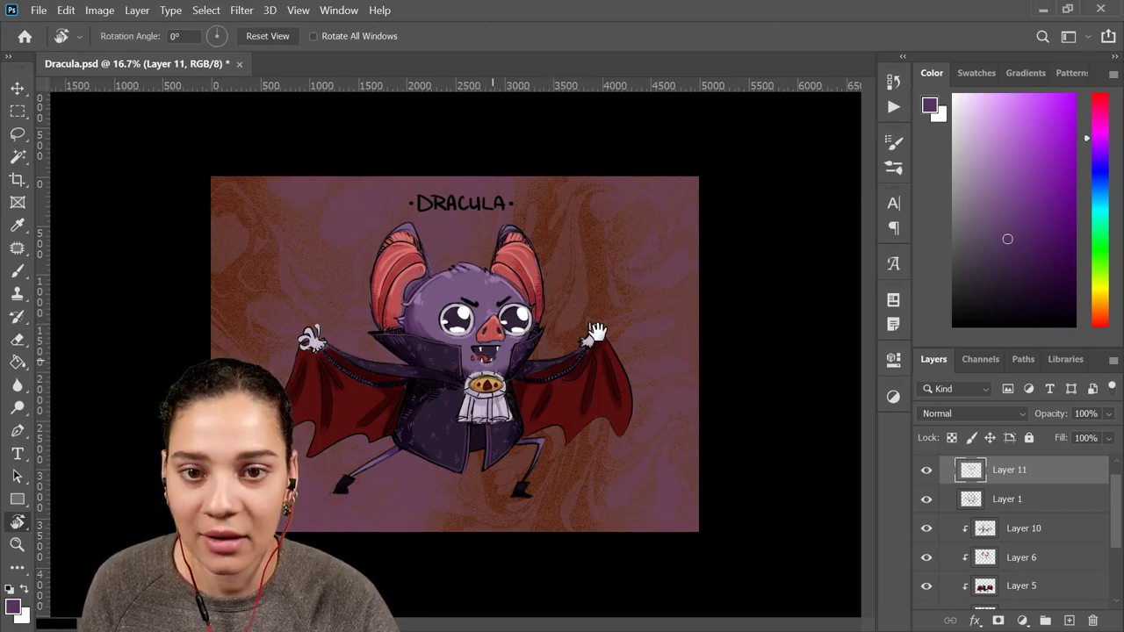
drag(612, 322, 613, 321)
key(f)
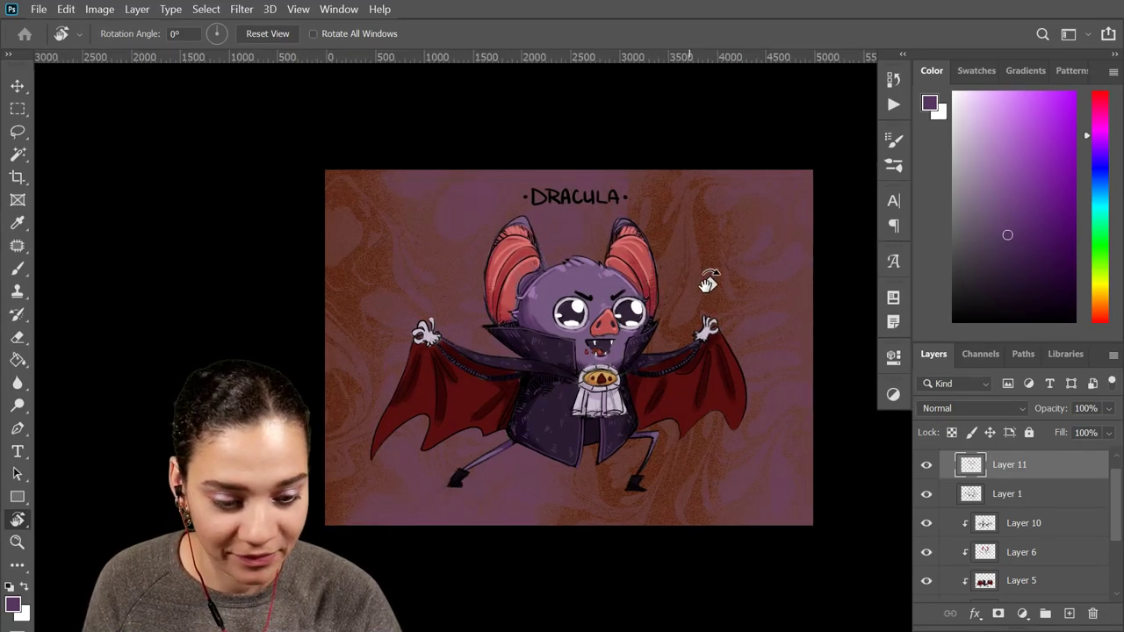
drag(648, 365, 615, 345)
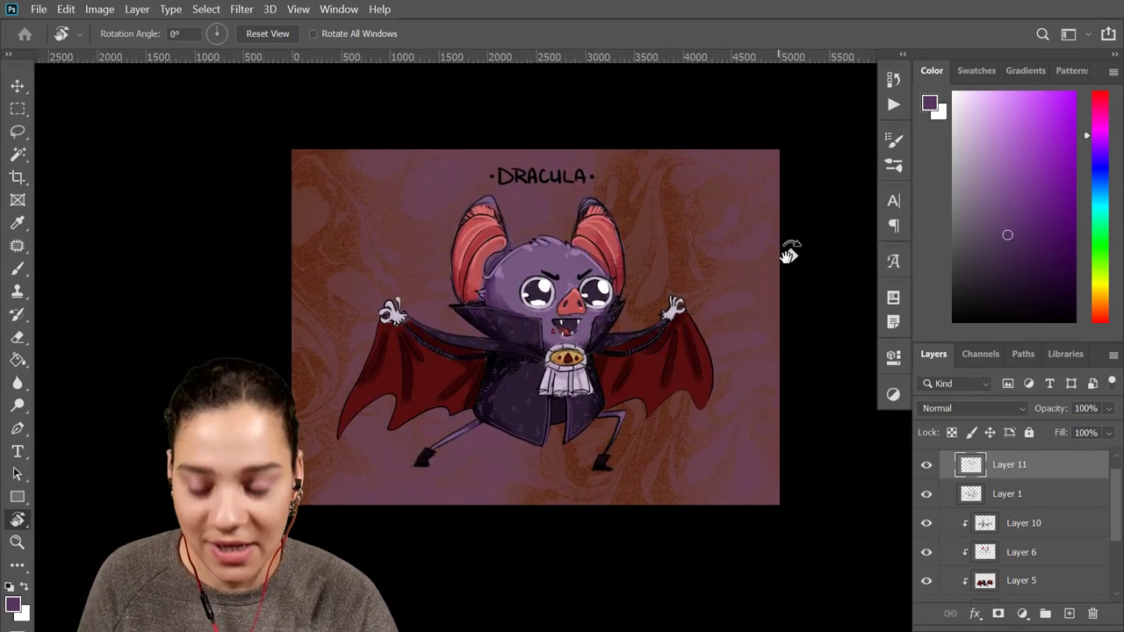
Examine the whole Dracula illustration at reduced and enlarged sizes, checking the face, coat and left wing for missing details
key(ctrl+minus)
key(ctrl+plus)
key(ctrl+plus)
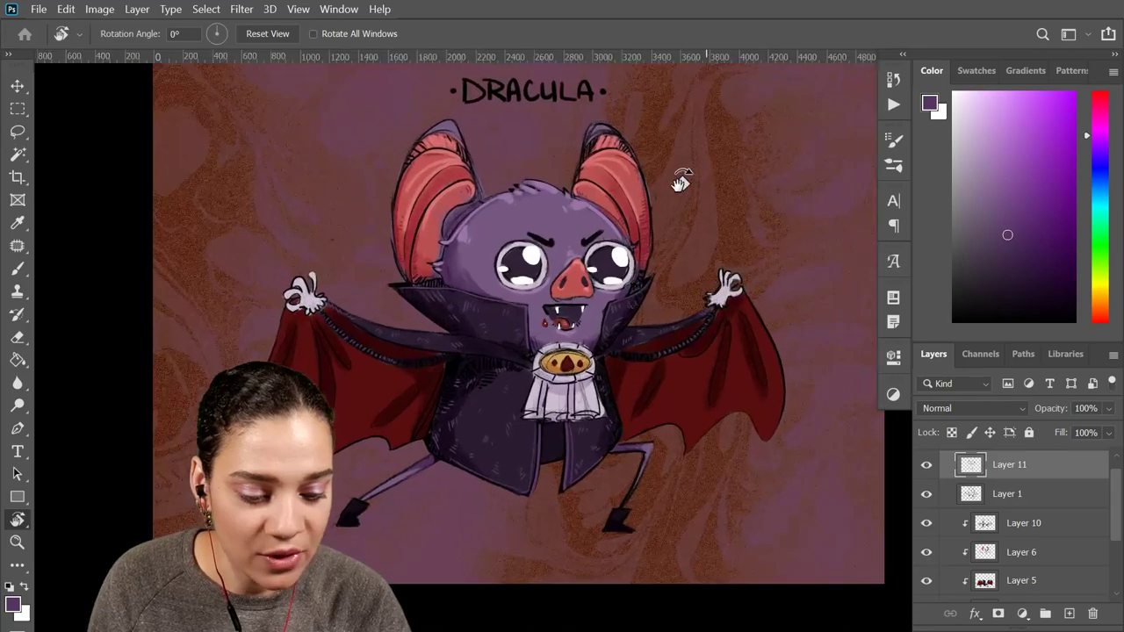
mouse_move(704, 310)
mouse_down()
mouse_move(641, 253)
mouse_move(685, 324)
mouse_move(673, 297)
mouse_move(638, 278)
mouse_move(688, 292)
mouse_move(705, 317)
mouse_move(682, 282)
mouse_move(721, 323)
mouse_up()
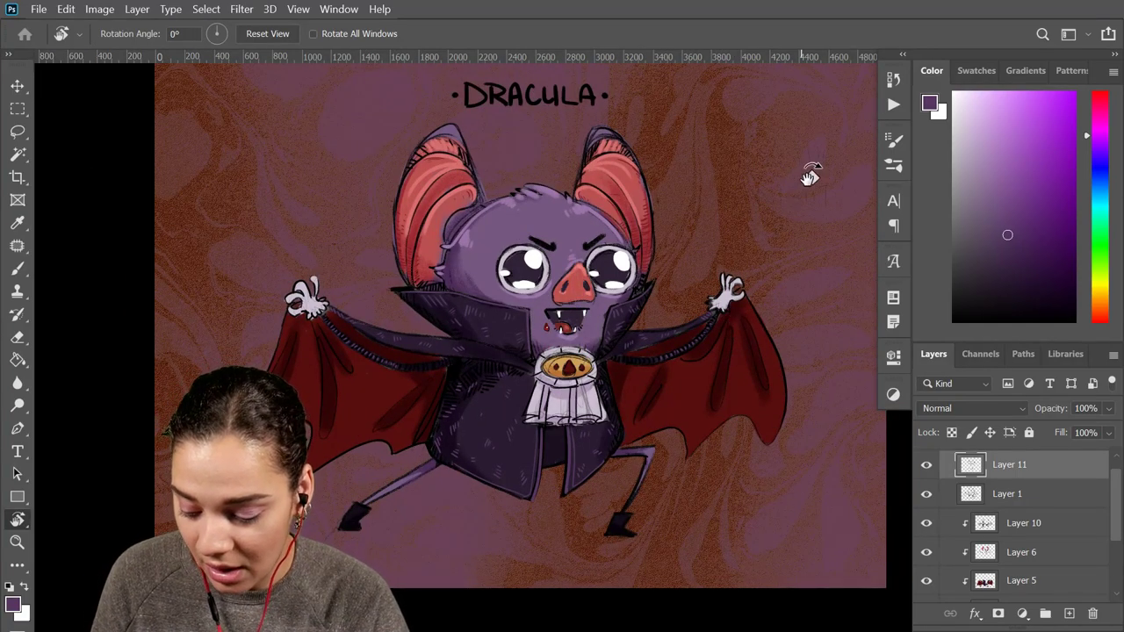
key(b)
key(ctrl+minus)
key(ctrl+minus)
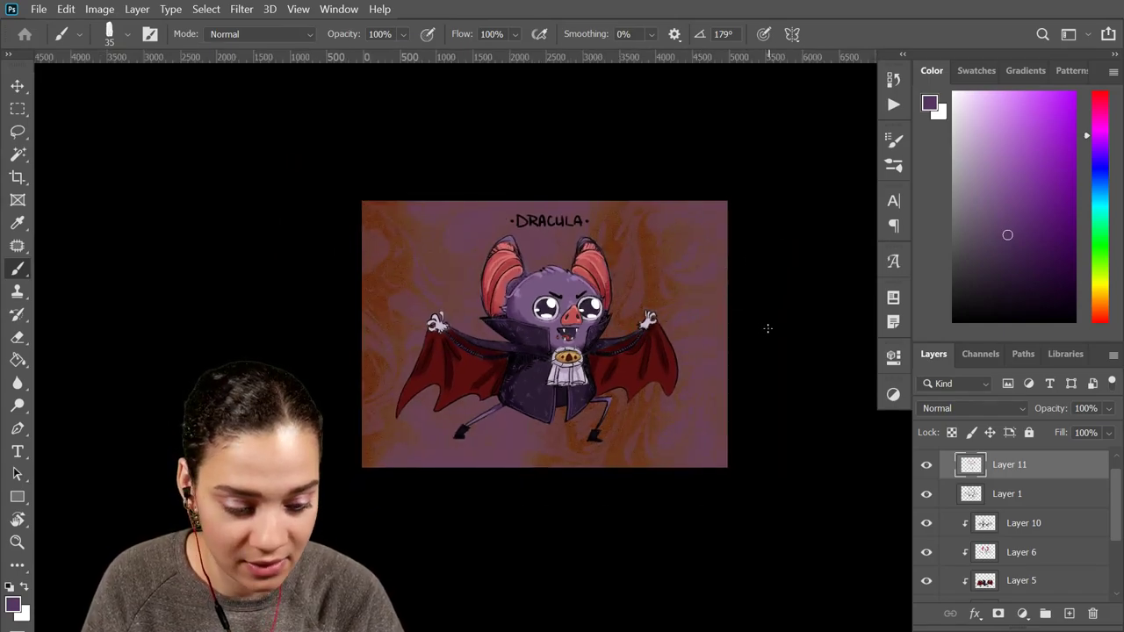
key(ctrl+plus)
key(ctrl+plus)
key(ctrl+plus)
key(ctrl+plus)
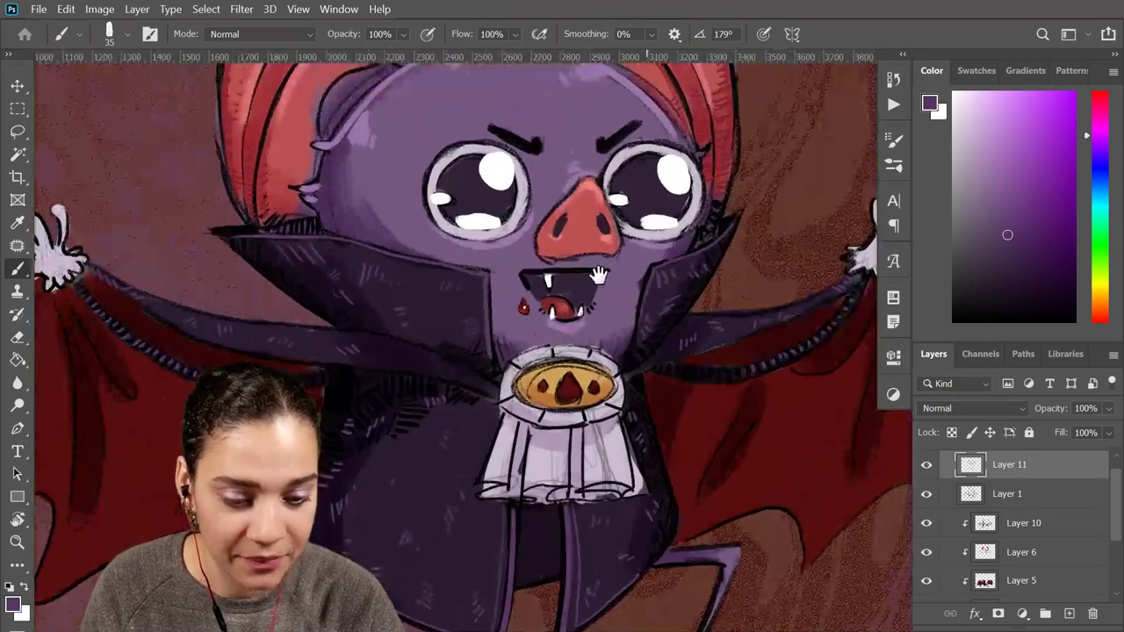
drag(600, 255, 692, 303)
drag(549, 606, 655, 413)
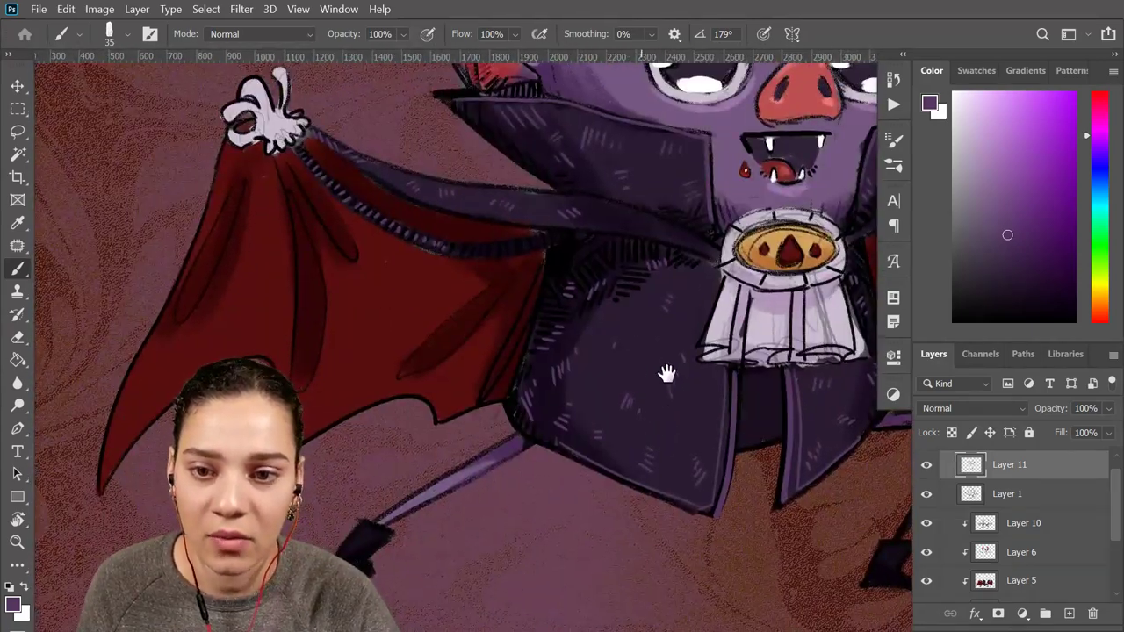
drag(667, 374, 754, 314)
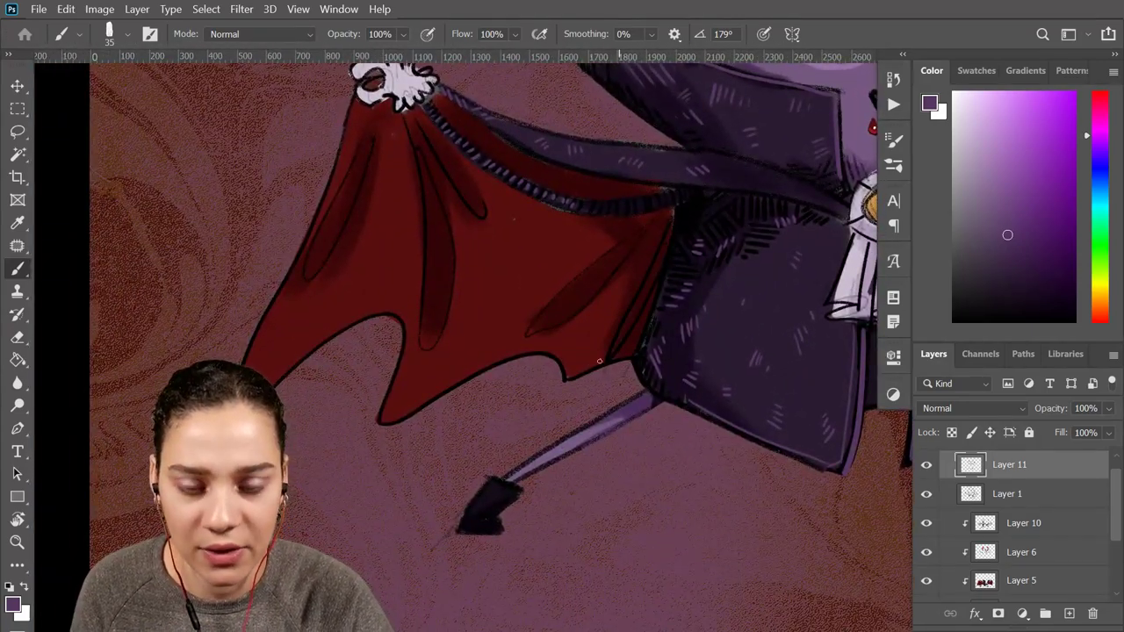
Try a purple brush stroke along the lower edge of the left wing, above the leg
scroll(609, 363, up, 2)
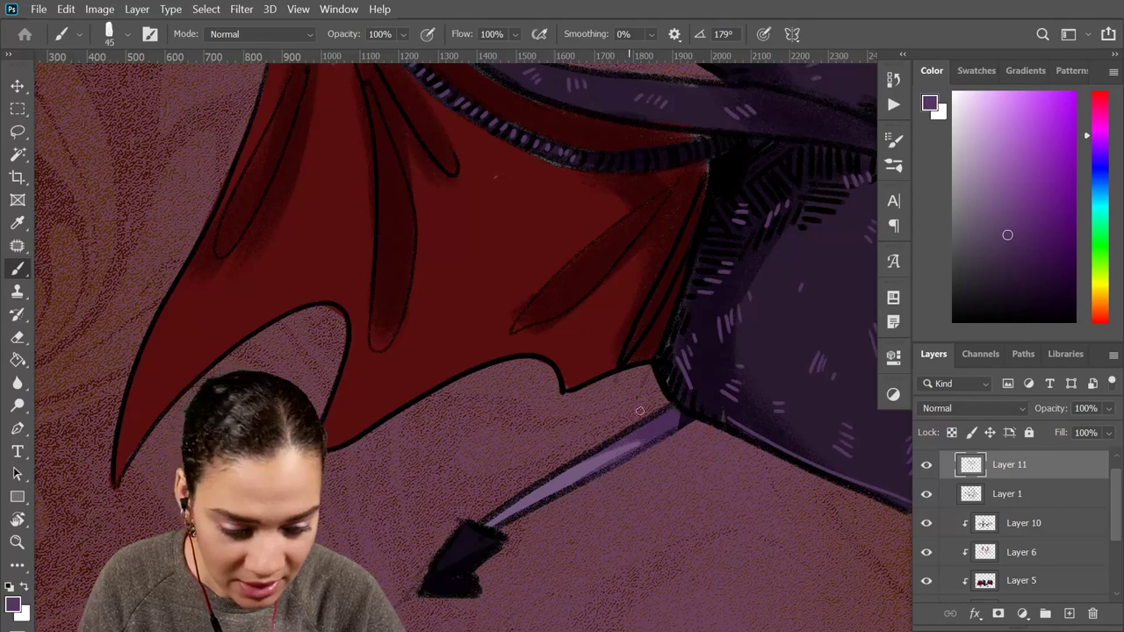
mouse_move(658, 350)
mouse_down()
mouse_move(580, 383)
mouse_move(527, 353)
mouse_up()
key(ctrl+z)
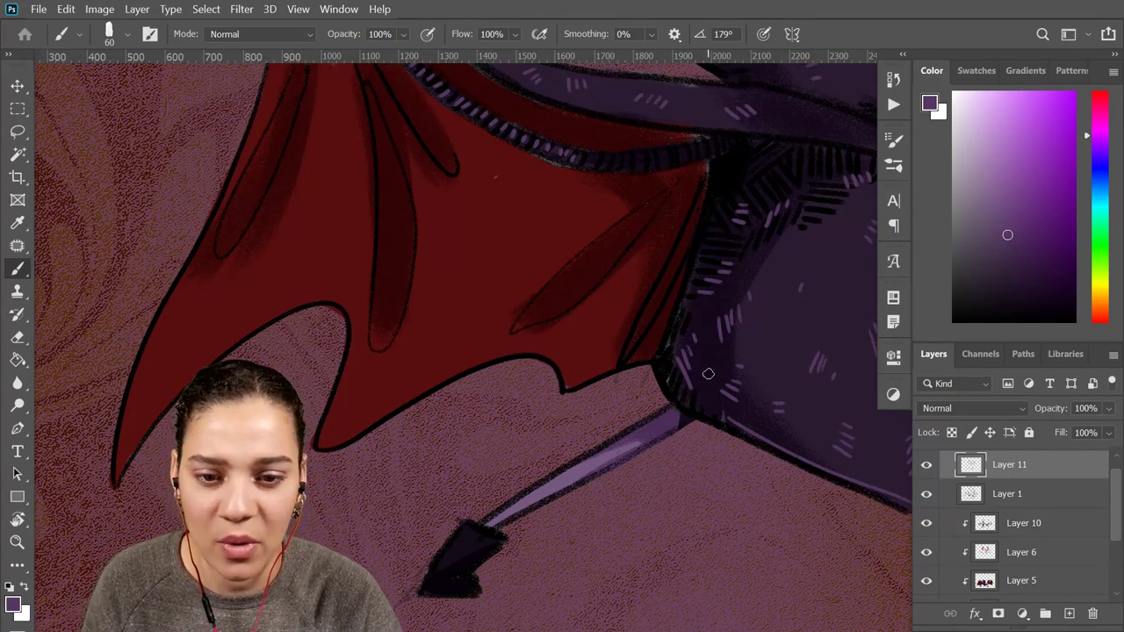
Sample a near-black from the collar and darken the edges where the ears meet the head with the size 125 brush
scroll(679, 381, down, 5)
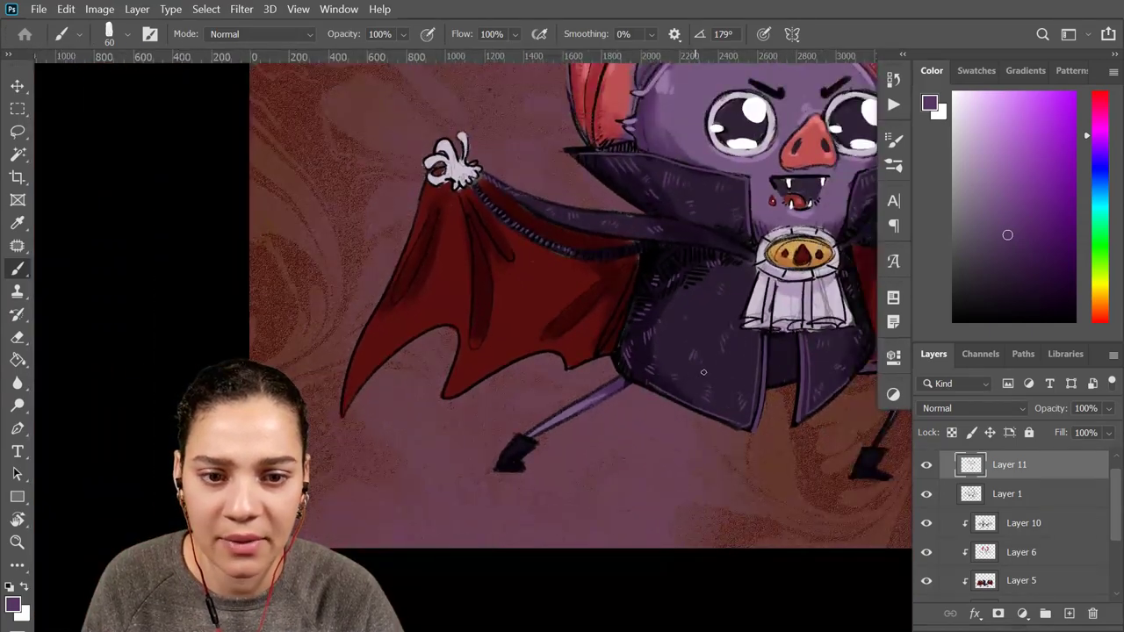
scroll(805, 312, down, 3)
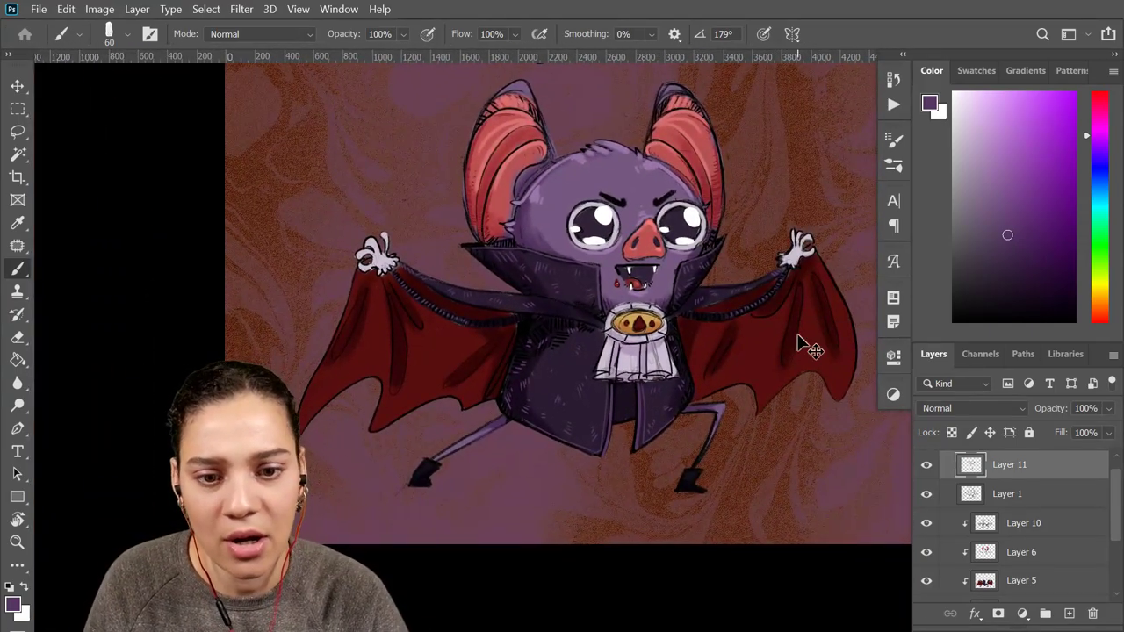
scroll(798, 338, down, 2)
scroll(797, 337, up, 2)
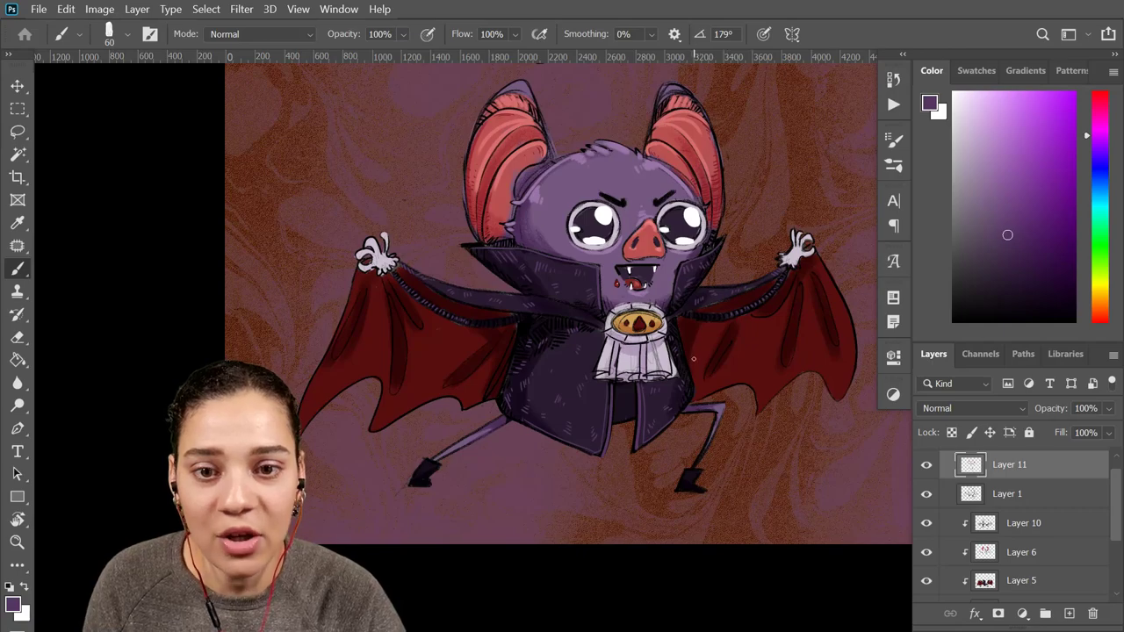
scroll(533, 287, up, 3)
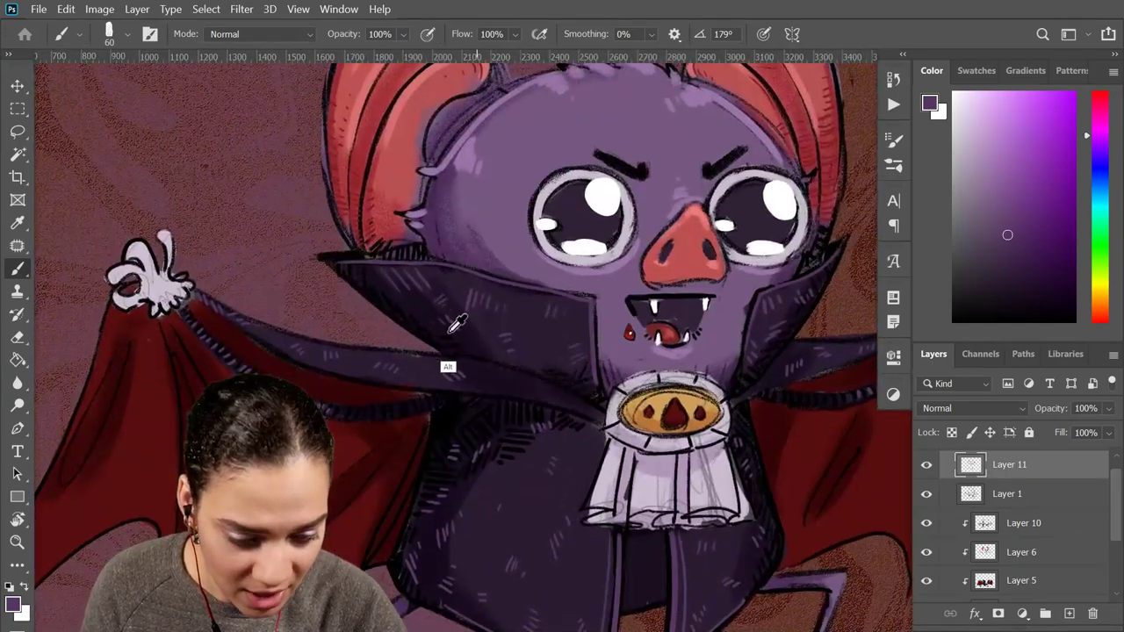
alt+click(449, 331)
key(bracketright)
key(bracketright)
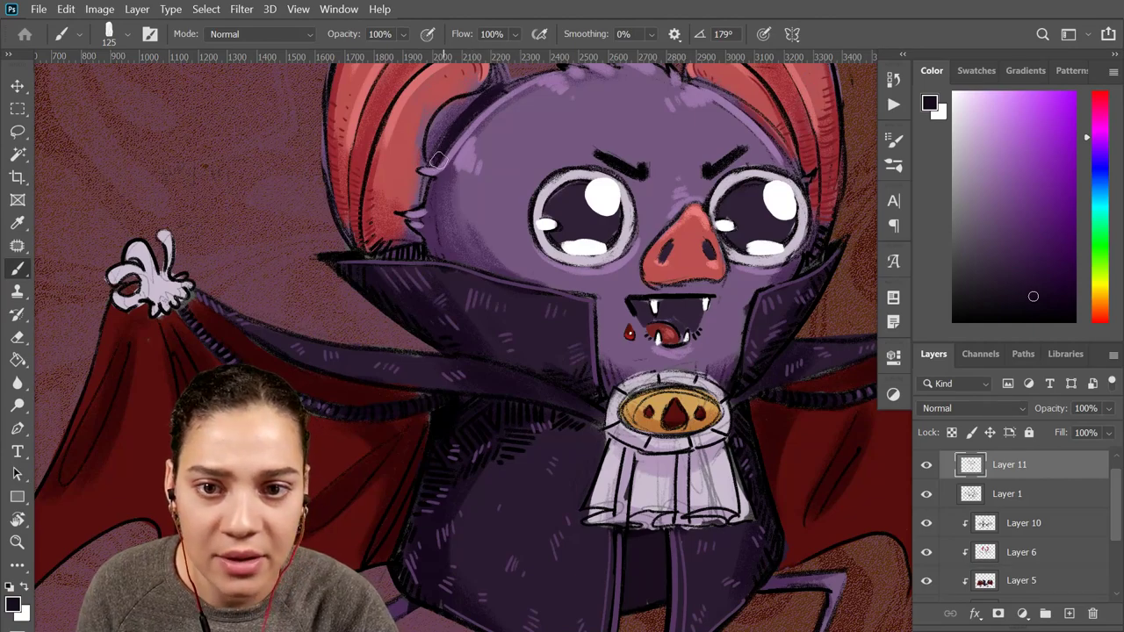
drag(784, 138, 661, 182)
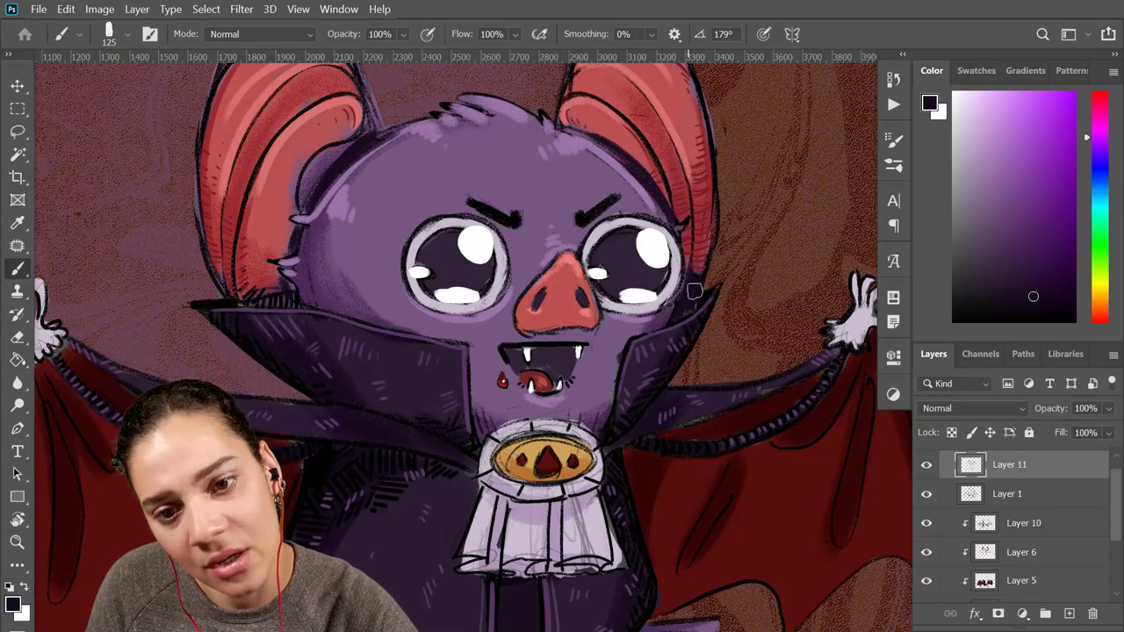
mouse_move(708, 233)
mouse_down()
mouse_move(729, 325)
mouse_move(729, 284)
mouse_up()
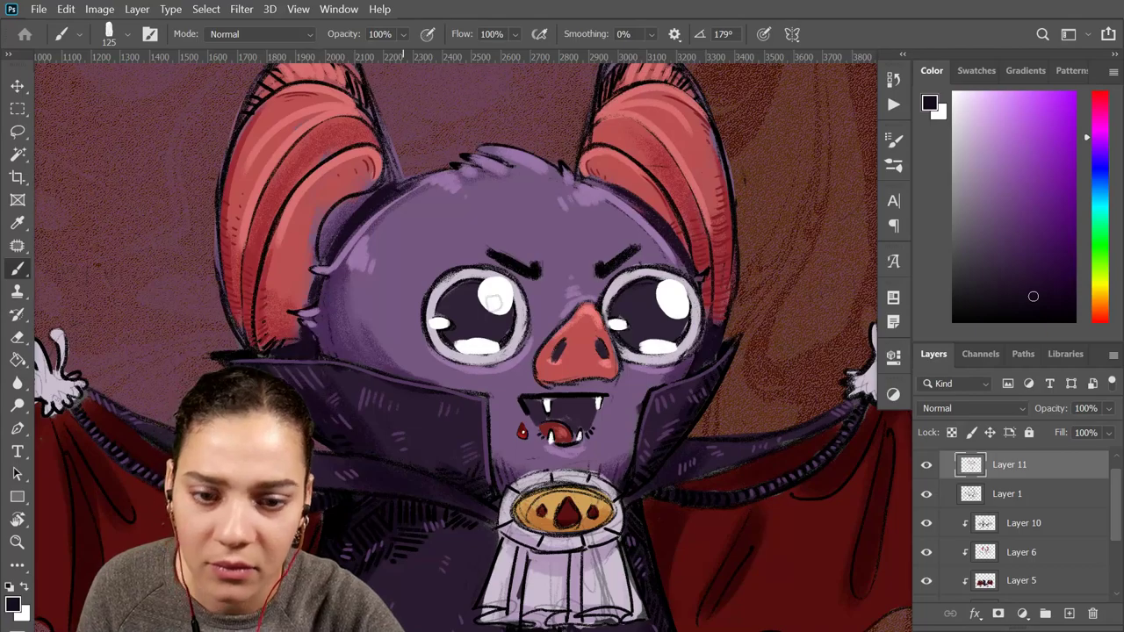
Shade the vertical folds of the white jabot with a darker muted purple, using the size 125 brush
key(ctrl+minus)
key(ctrl+minus)
key(ctrl+minus)
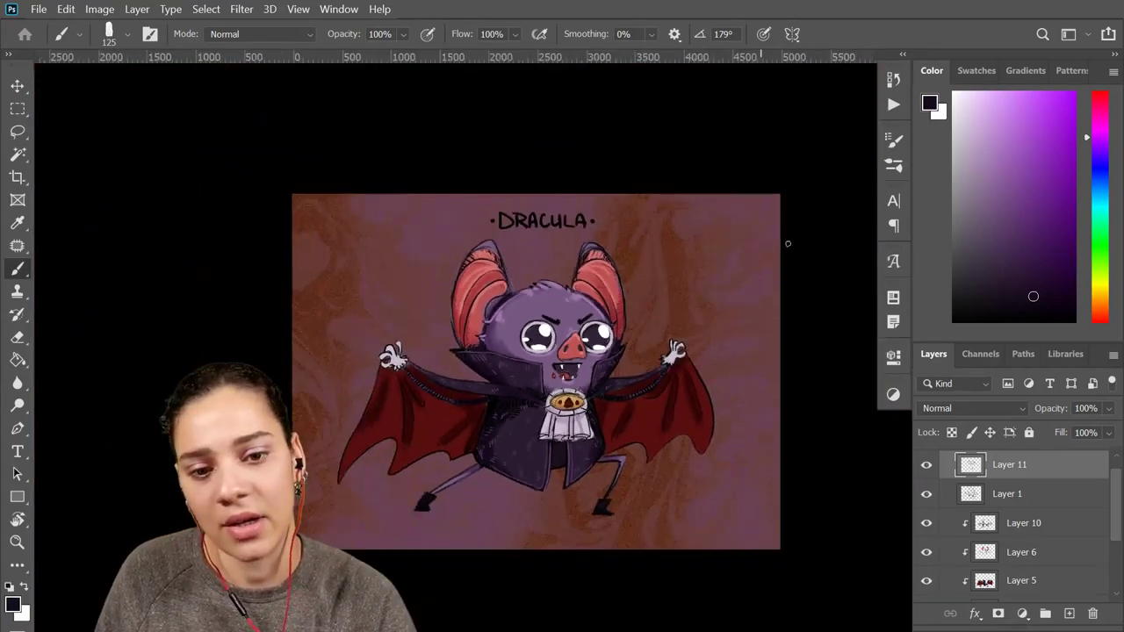
key(ctrl+plus)
key(ctrl+plus)
key(ctrl+plus)
scroll(677, 364, down, 5)
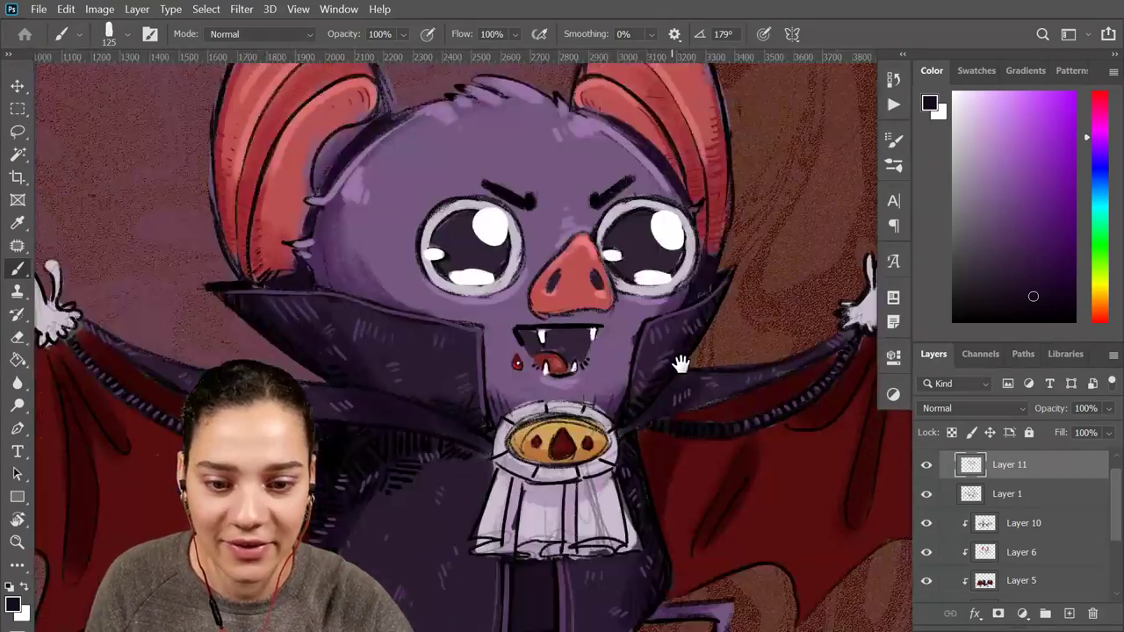
alt+click(625, 346)
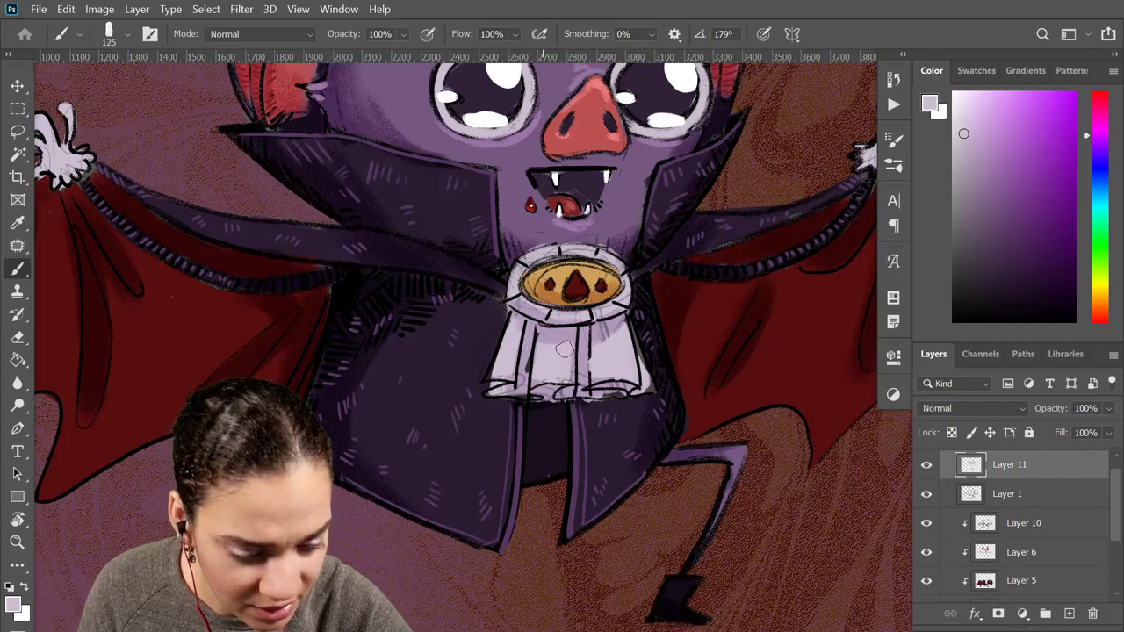
alt+click(615, 322)
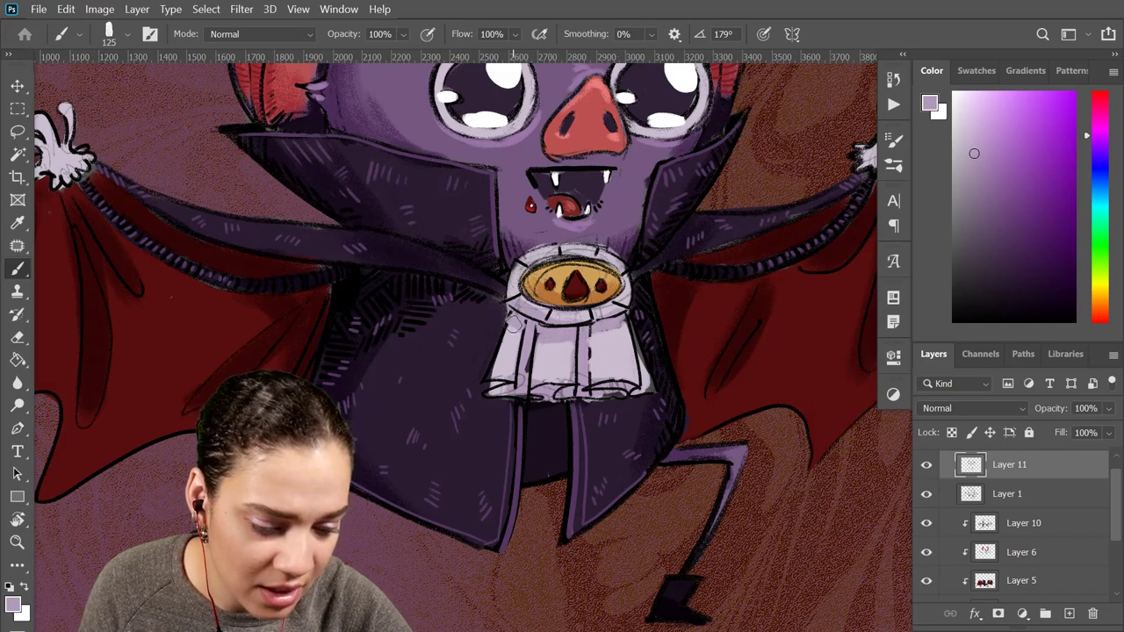
click(977, 187)
drag(529, 333, 524, 383)
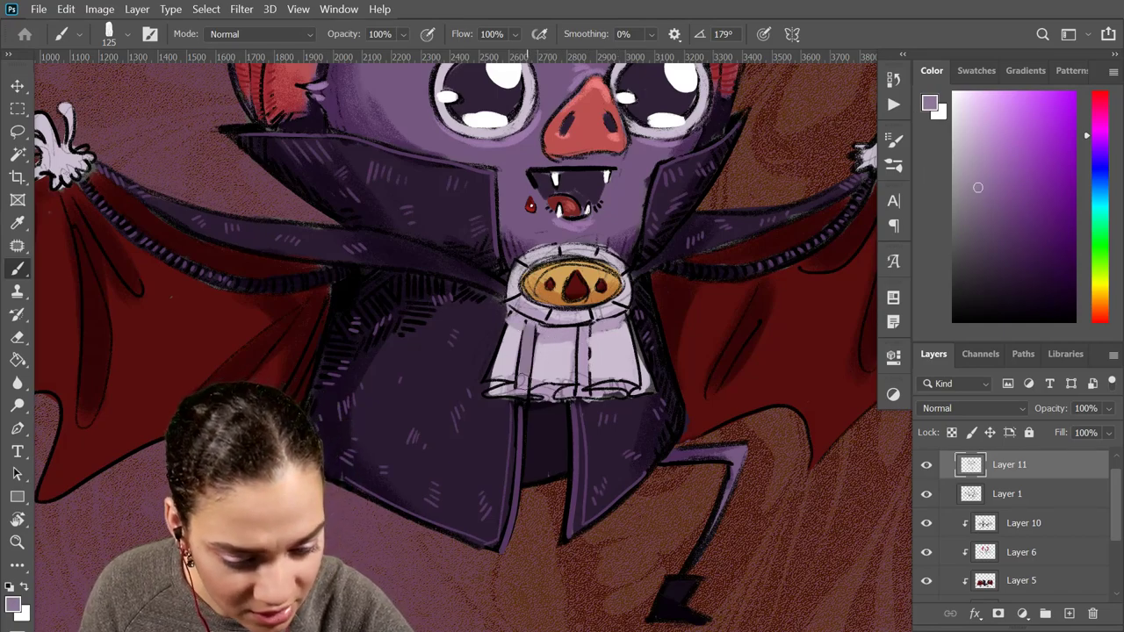
drag(581, 335, 584, 375)
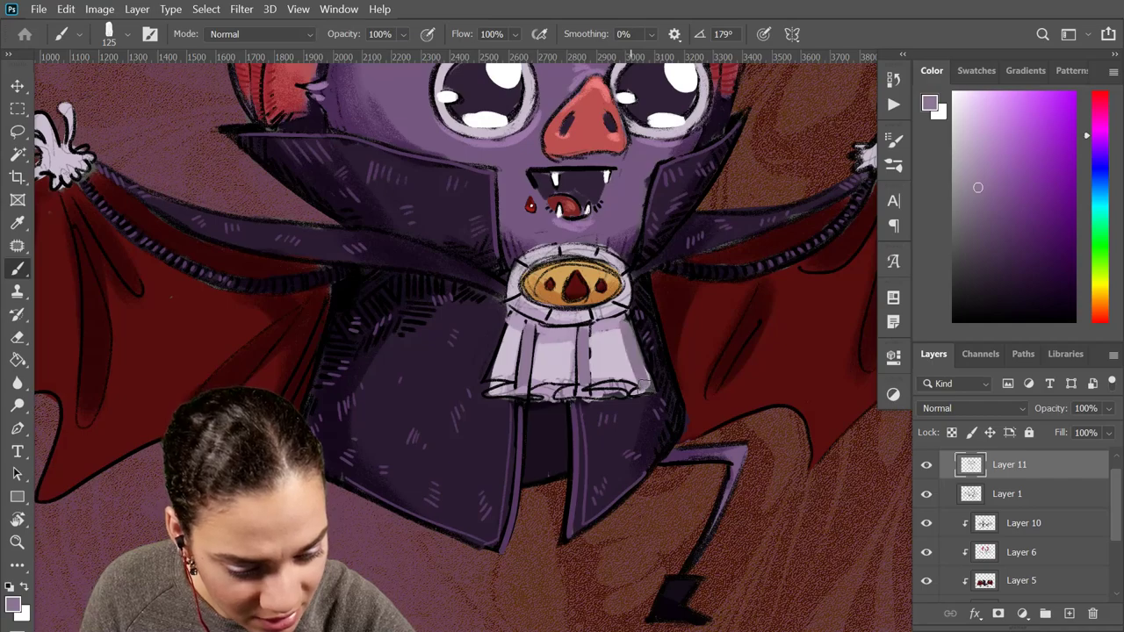
Widen the jabot's left side with sampled pale lilac, using the size 80 brush
alt+click(621, 339)
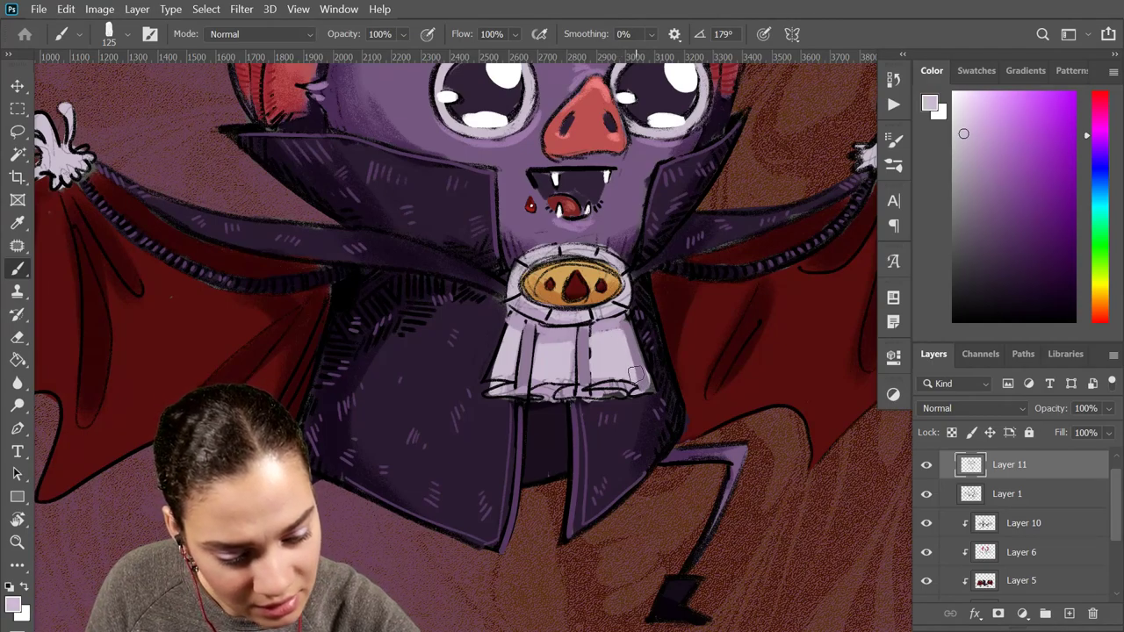
key(bracketleft)
key(bracketleft)
key(bracketleft)
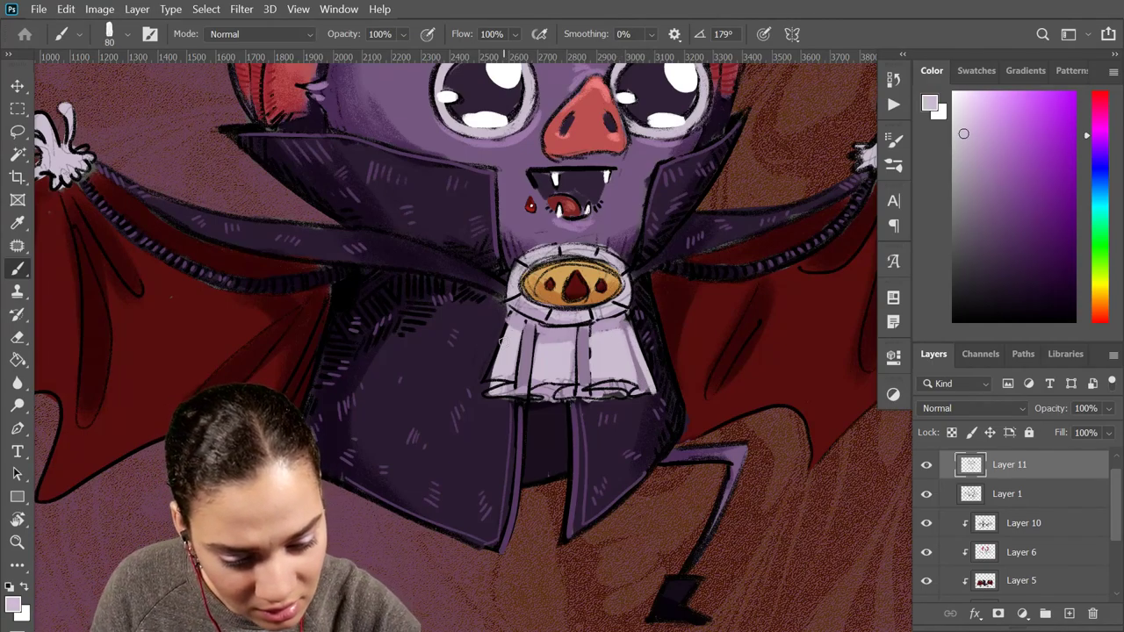
alt+click(494, 372)
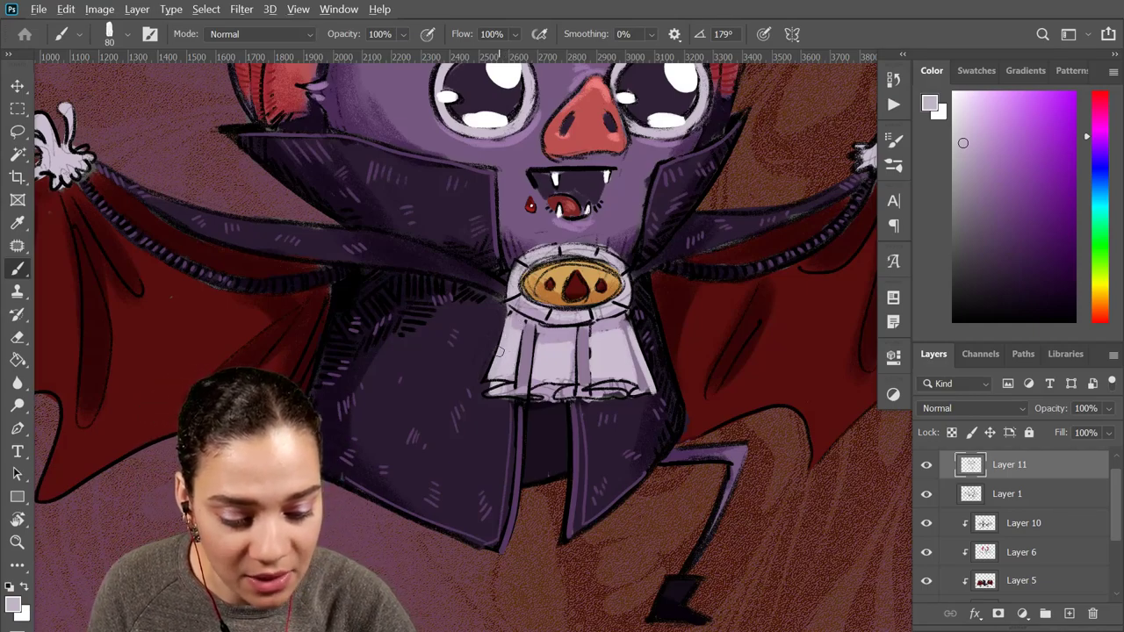
drag(509, 327, 487, 376)
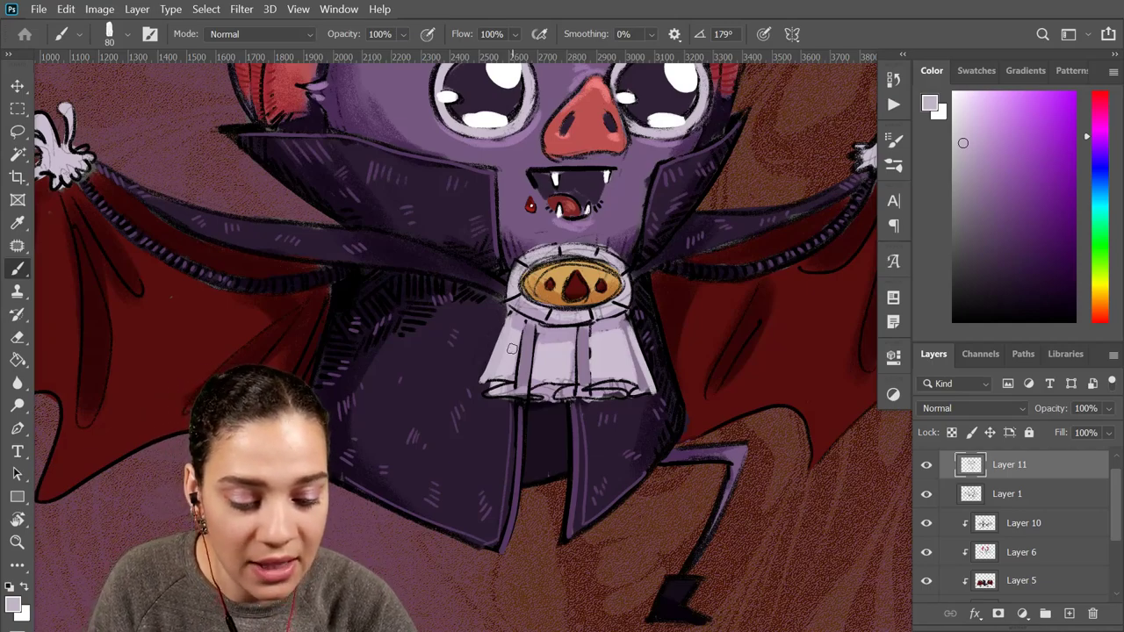
Redraw the jabot's left outline and lower corner in a sampled dark grey with the size 40 brush
scroll(584, 342, up, 1)
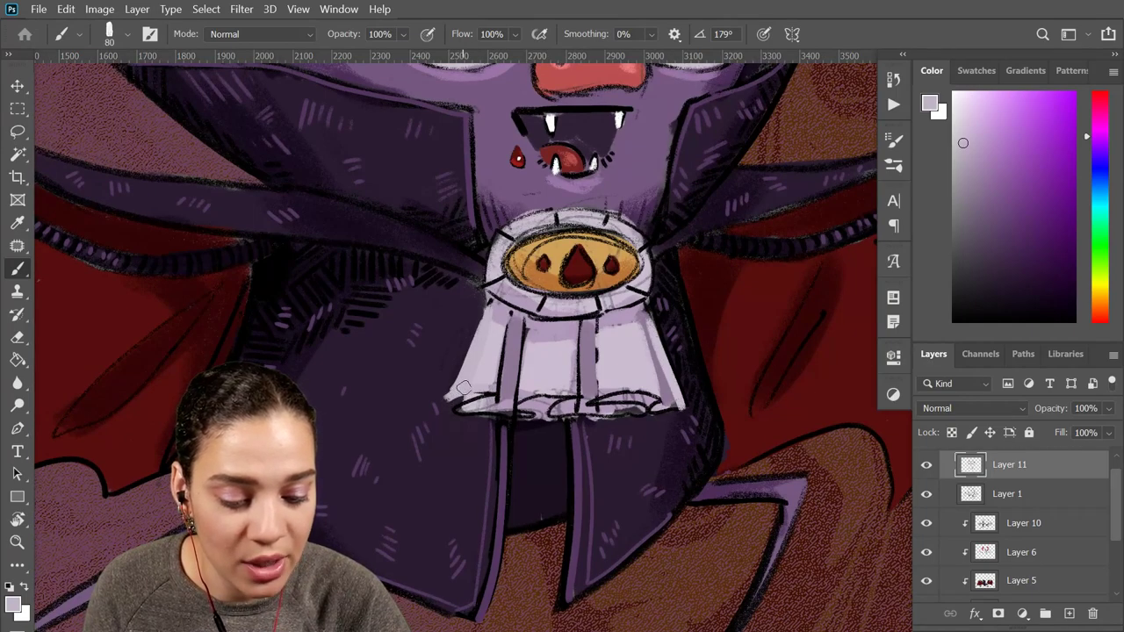
alt+click(527, 320)
key(bracketleft)
key(bracketleft)
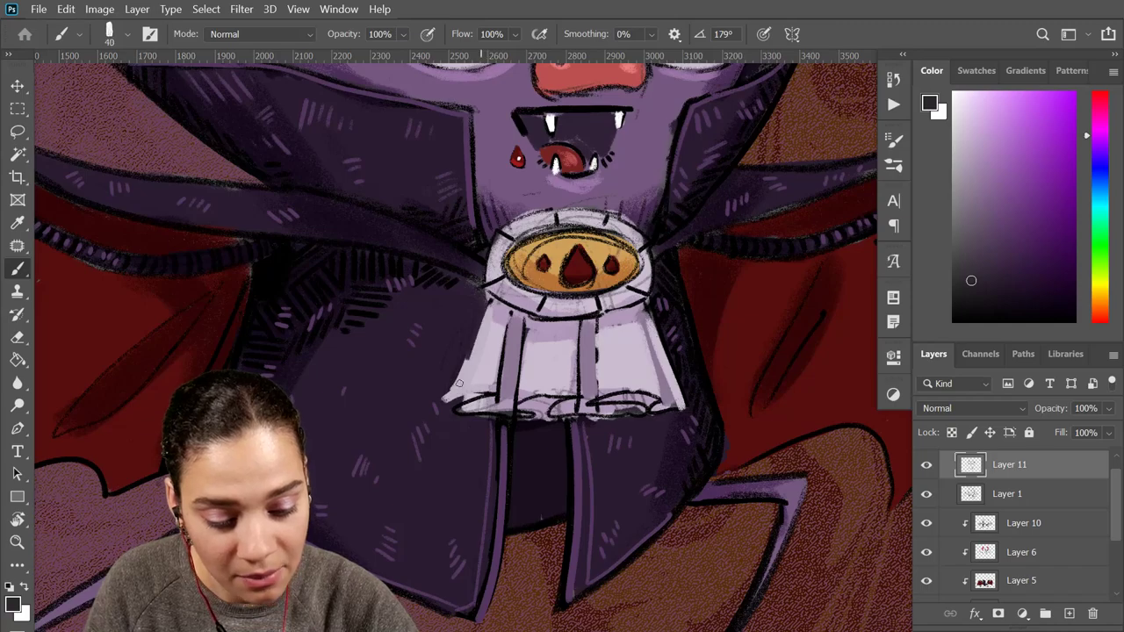
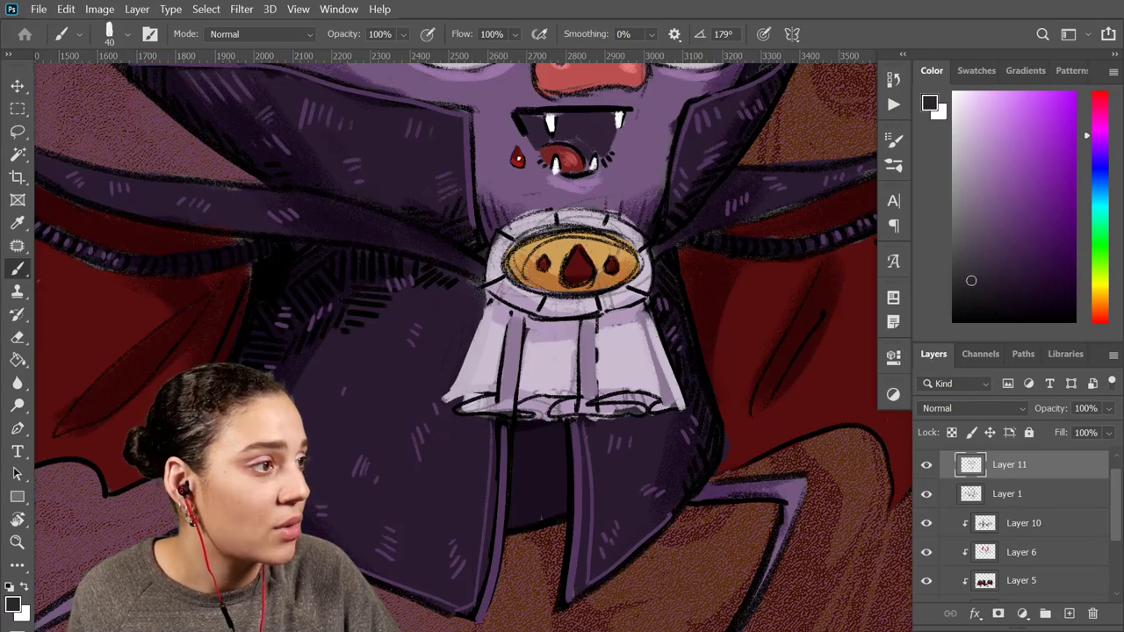
Switch to the browser and look through the free Photoshop brush packs posted on digitalbrushes.tumblr.com
drag(1123, 17, 554, 4)
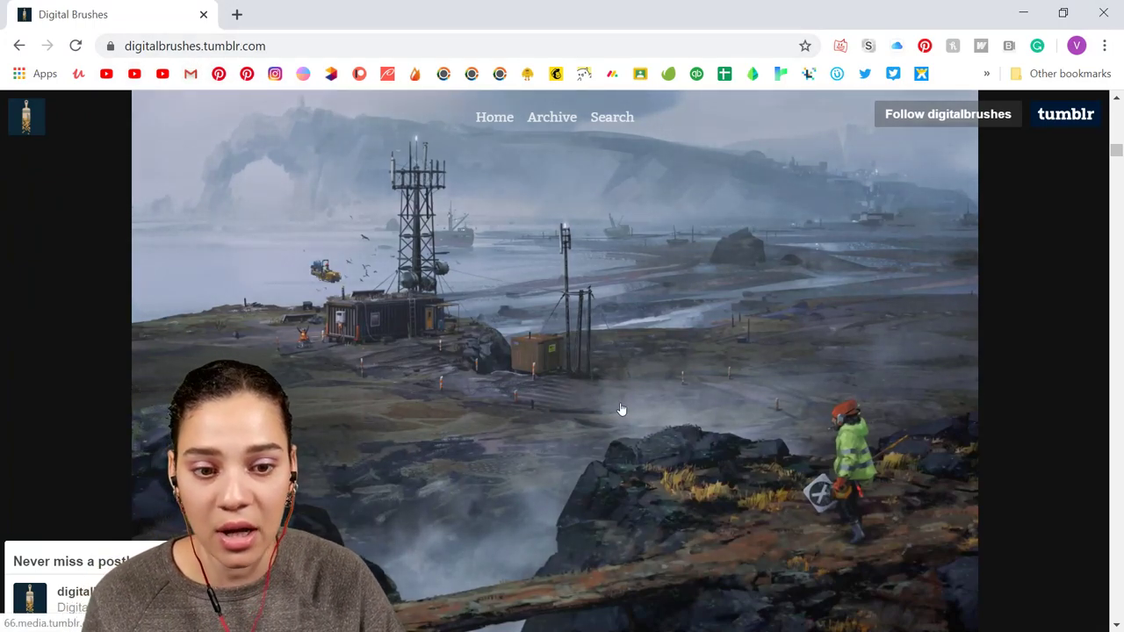
scroll(621, 409, down, 5)
scroll(619, 409, down, 6)
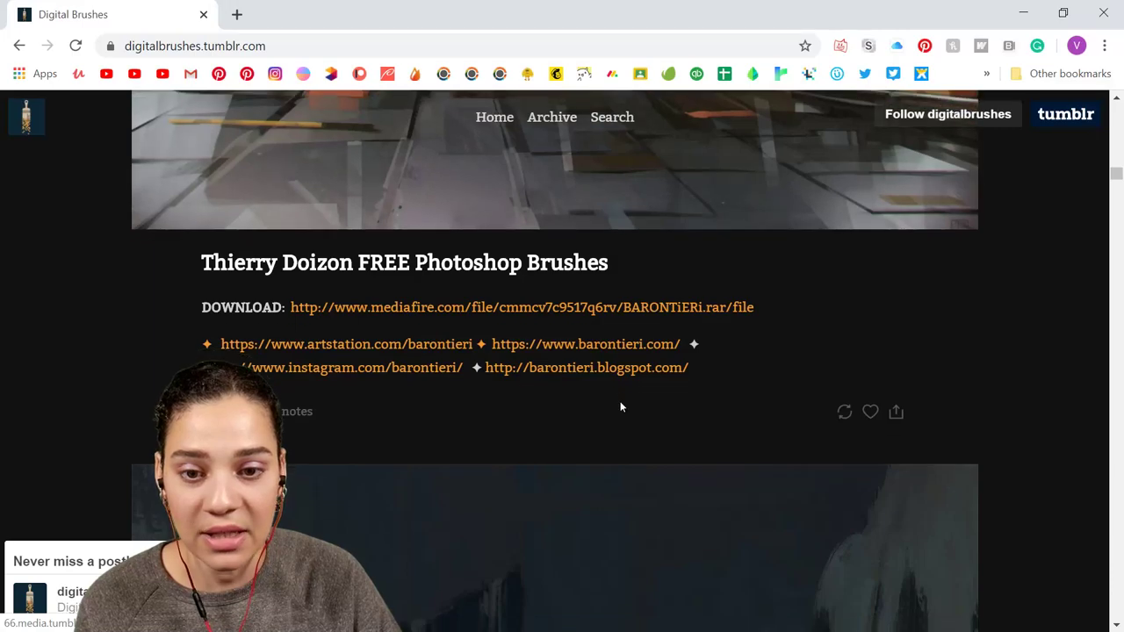
scroll(620, 408, down, 10)
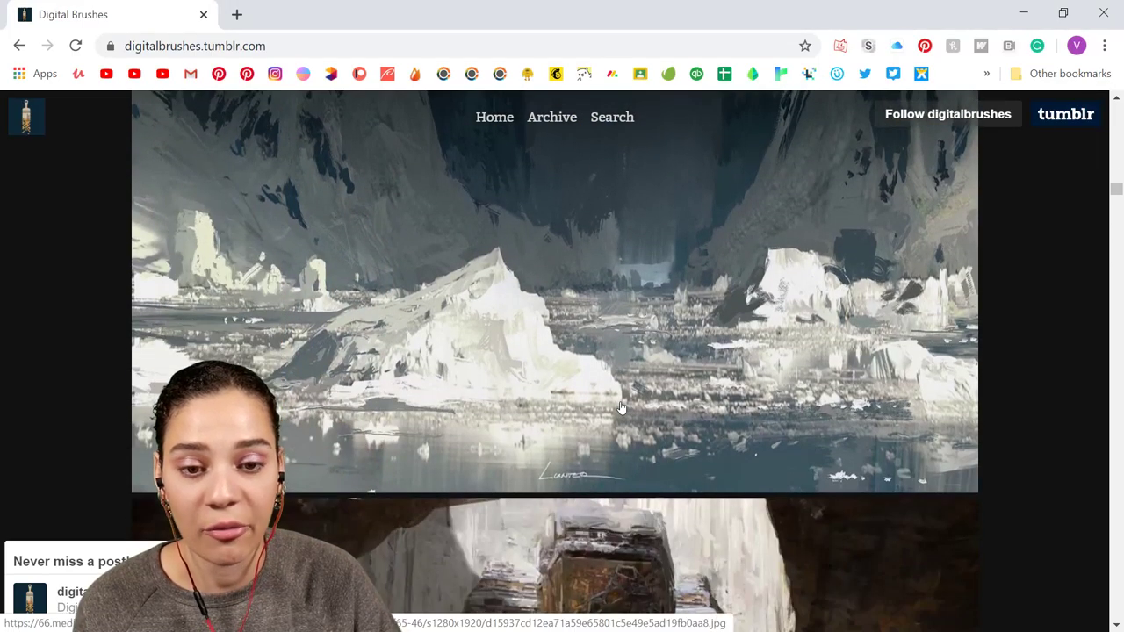
scroll(619, 407, down, 6)
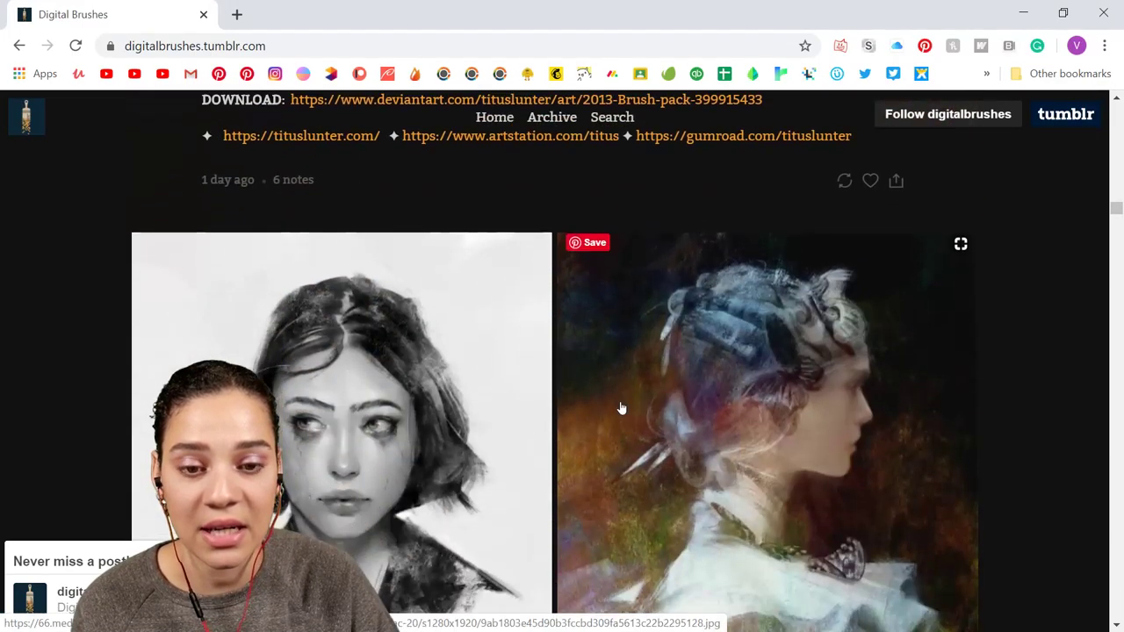
scroll(620, 408, down, 10)
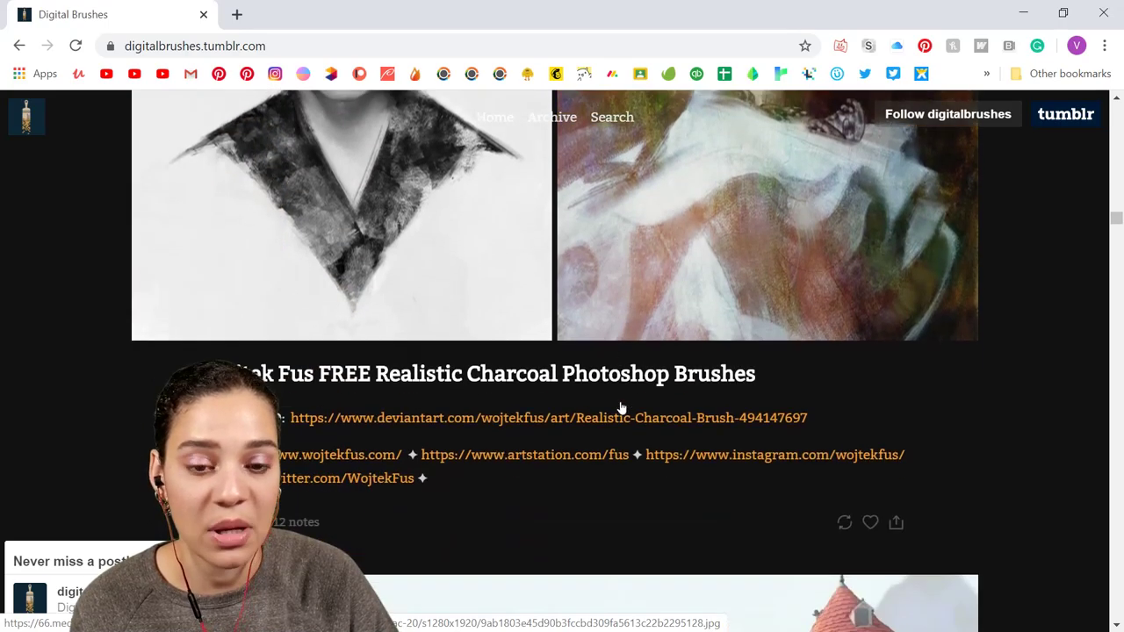
scroll(619, 409, down, 5)
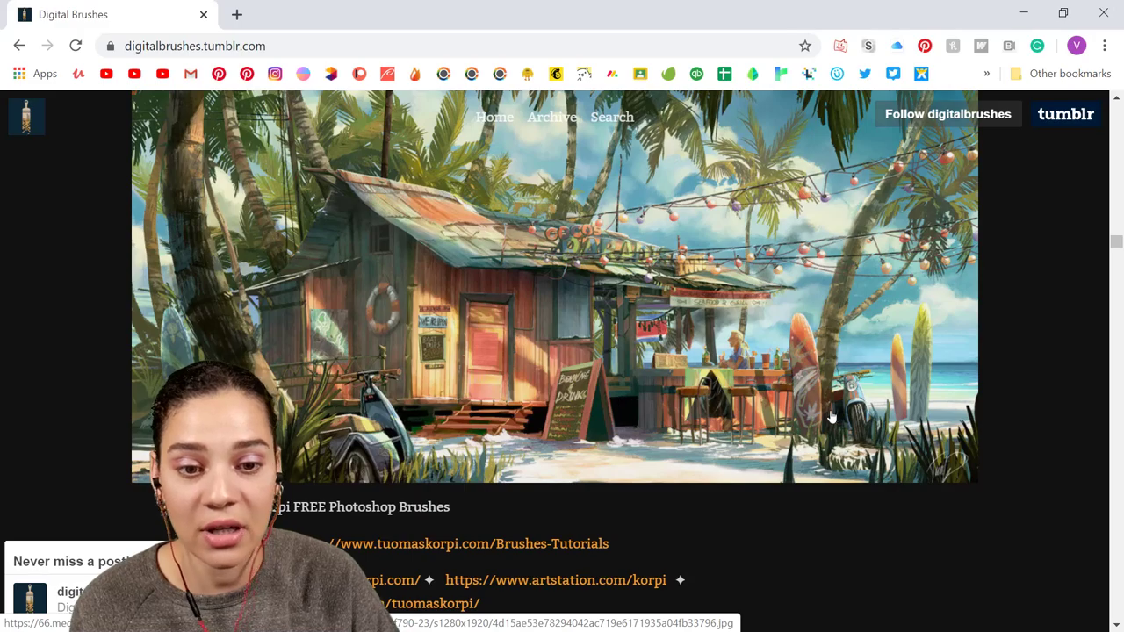
scroll(781, 427, down, 7)
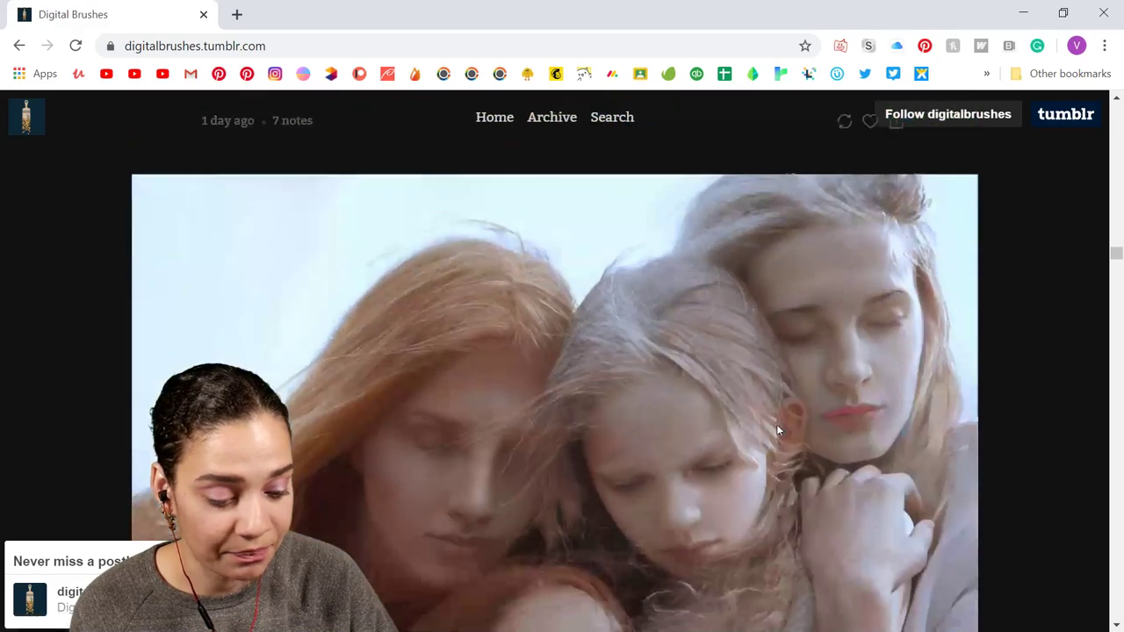
scroll(778, 431, down, 10)
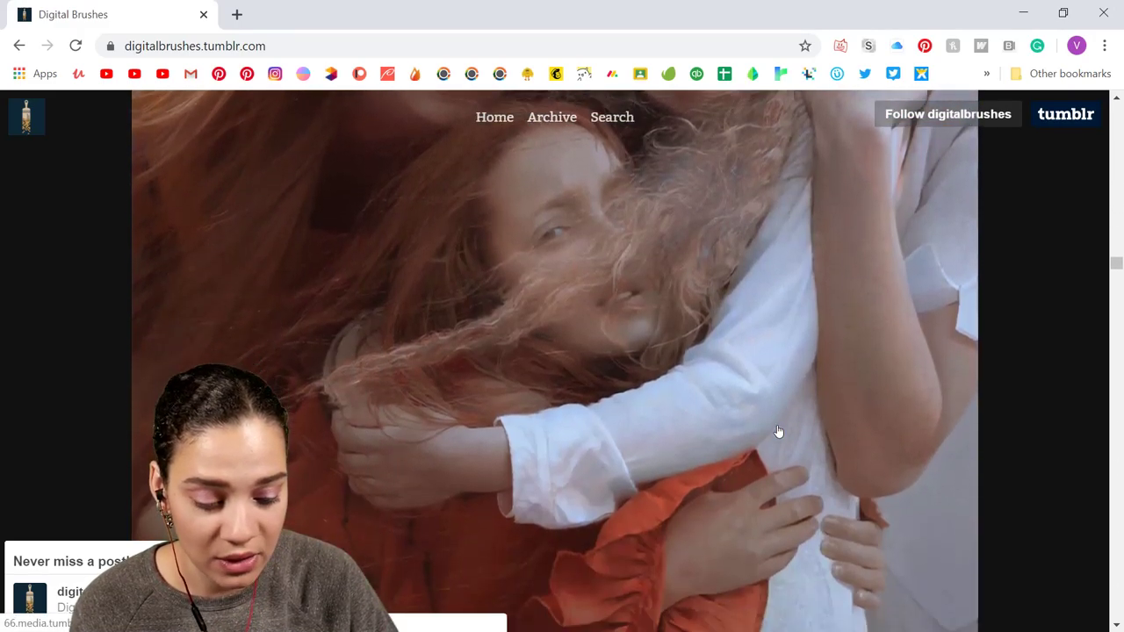
scroll(777, 431, down, 5)
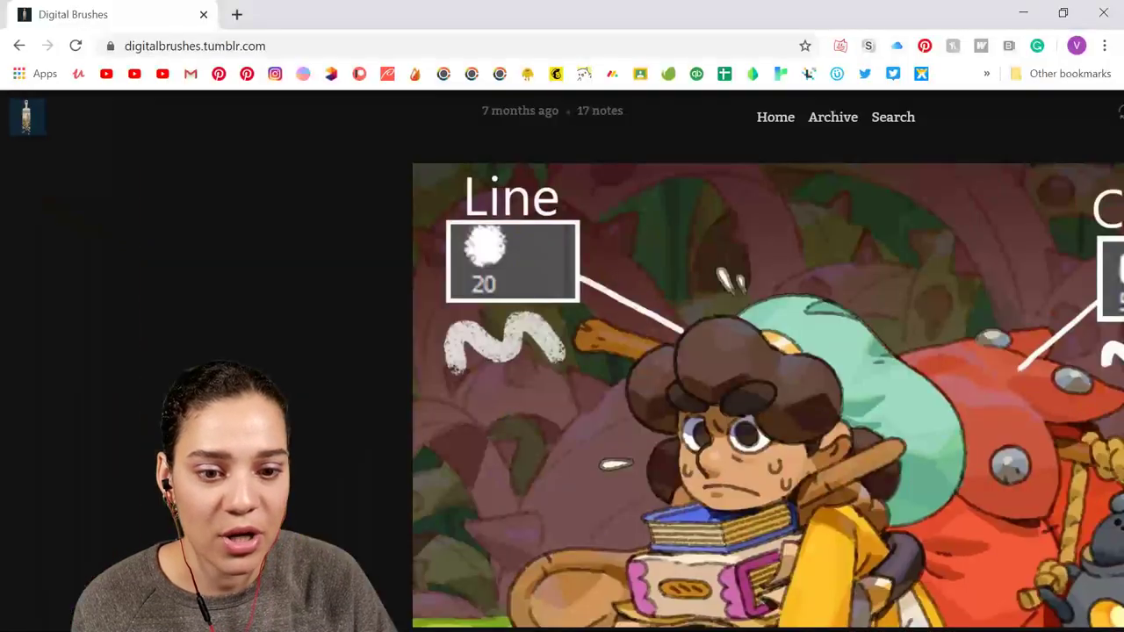
scroll(595, 502, down, 2)
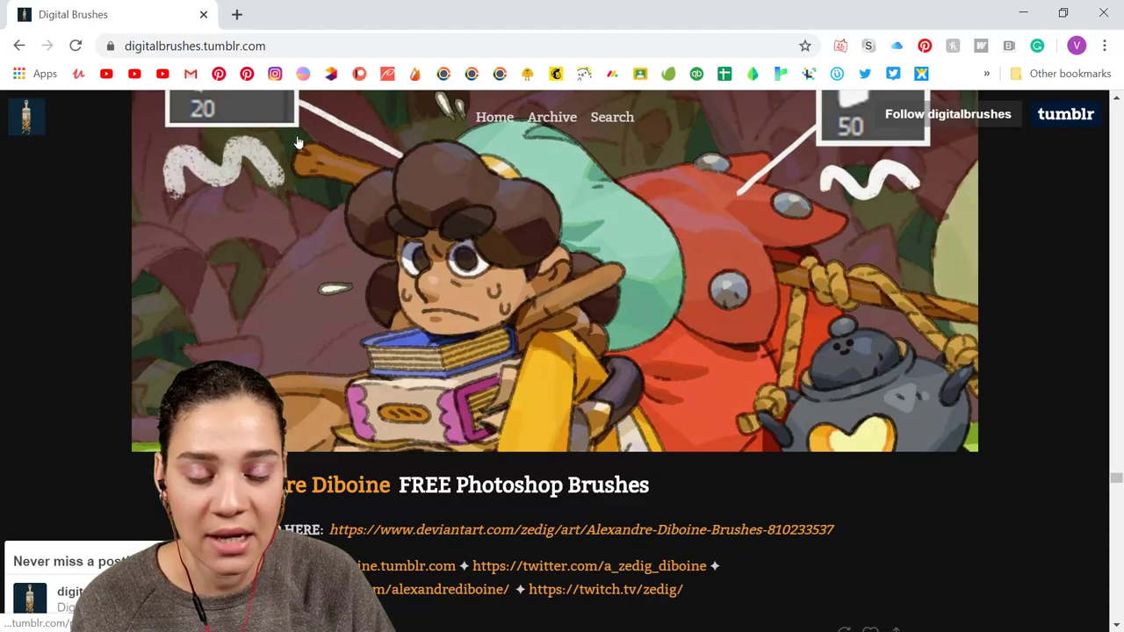
scroll(390, 161, up, 1)
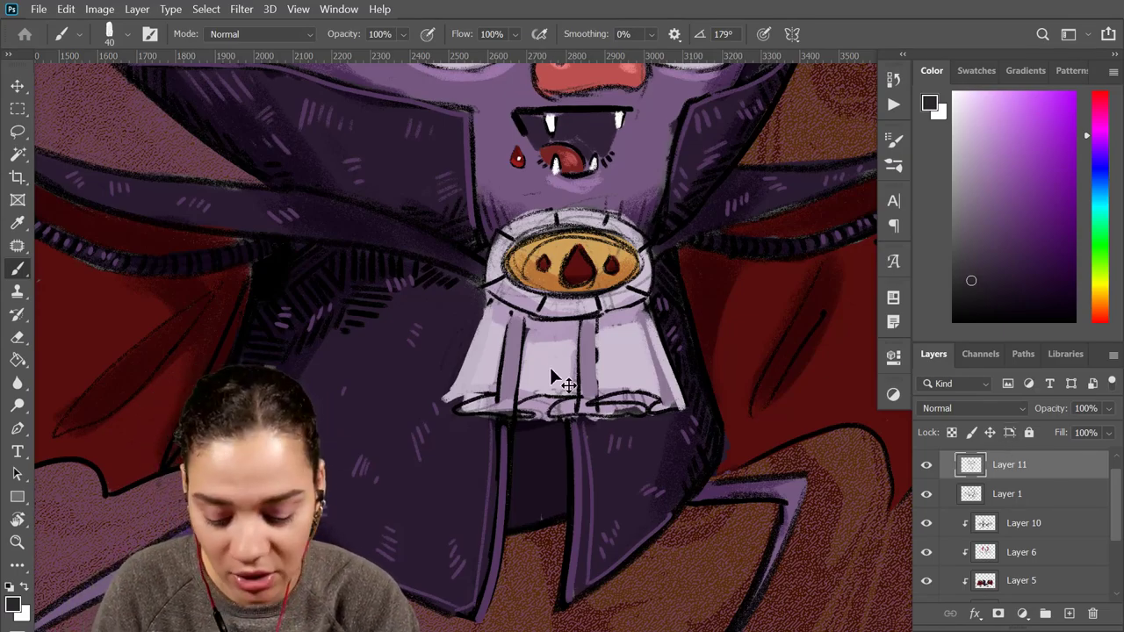
Return to Photoshop and examine the whole Dracula bat illustration, including the coat, legs, face and ears
scroll(550, 366, down, 8)
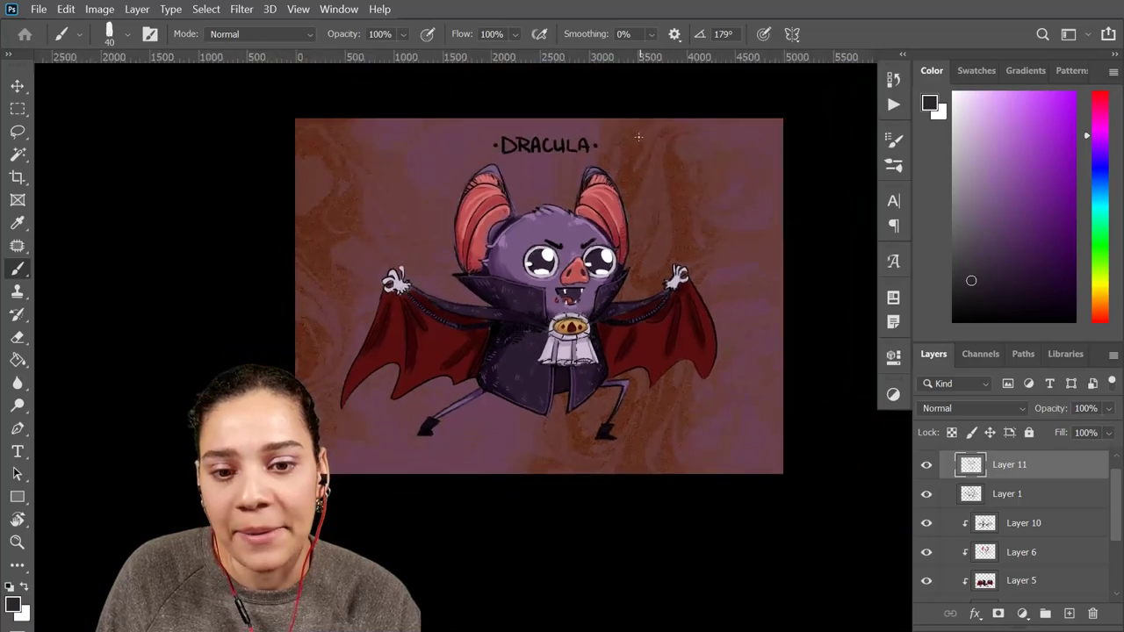
scroll(630, 168, up, 3)
drag(489, 404, 578, 307)
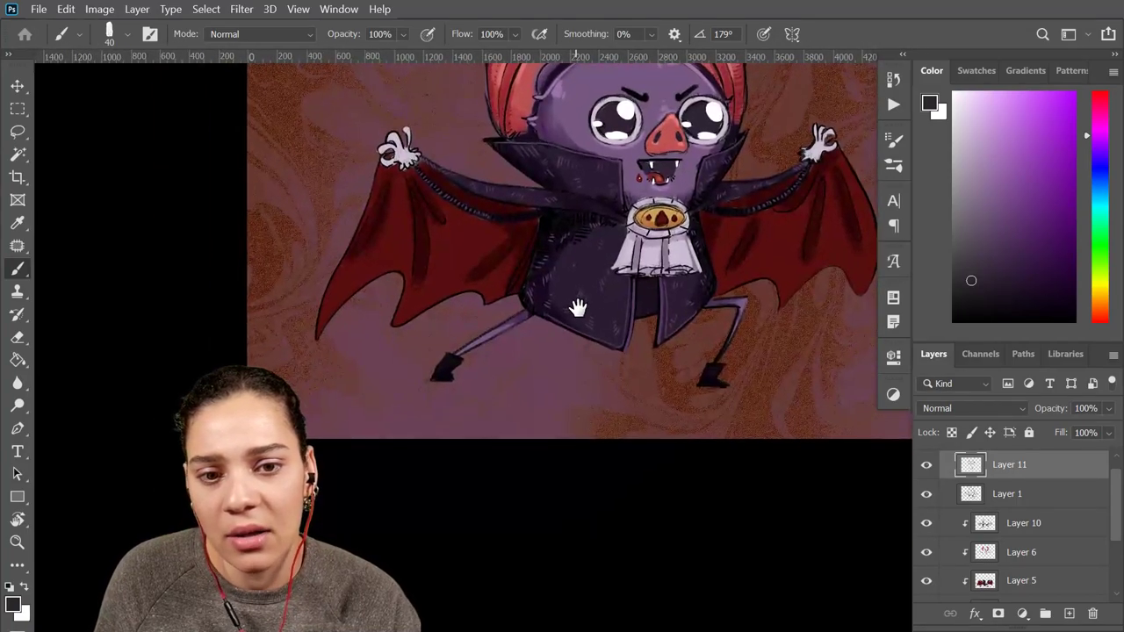
scroll(608, 297, up, 2)
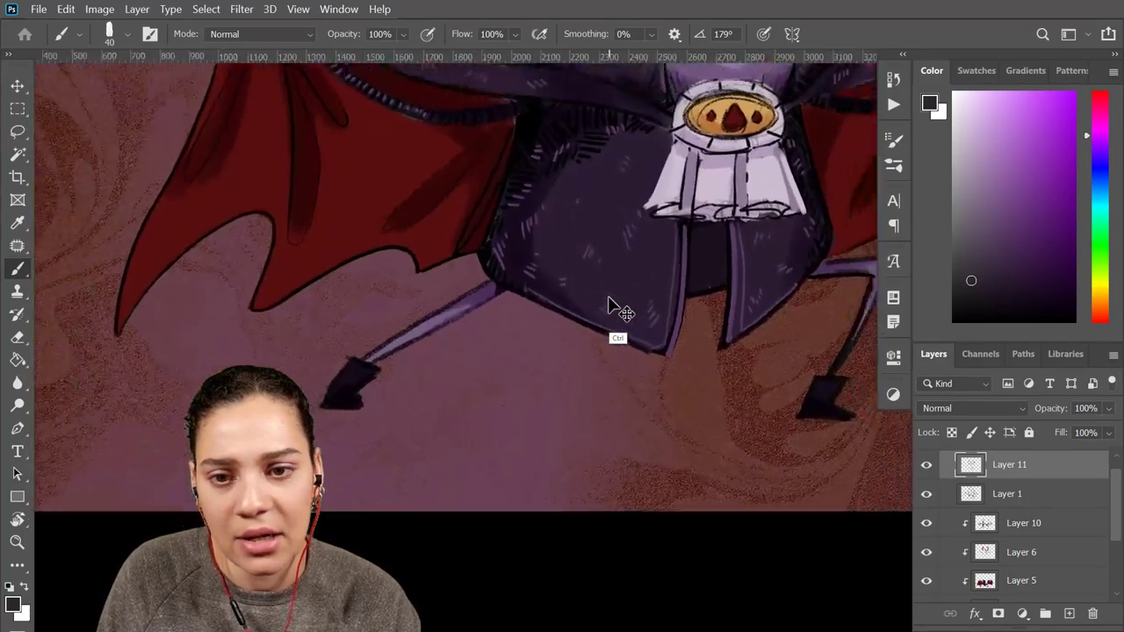
scroll(608, 297, down, 2)
key(ctrl+plus)
key(ctrl+plus)
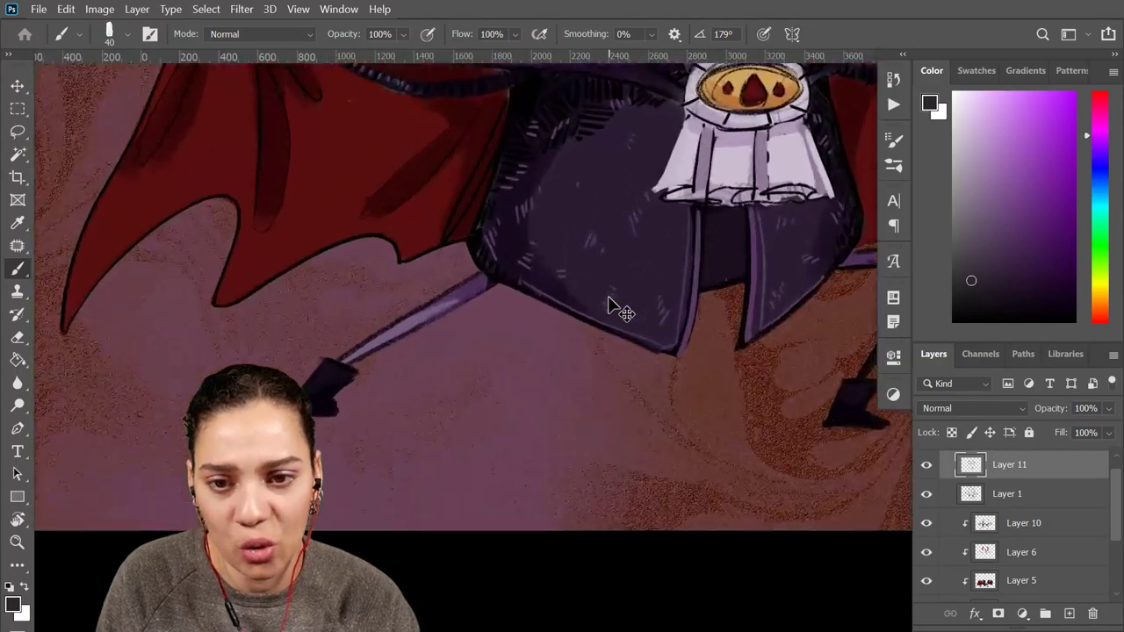
drag(566, 268, 527, 580)
drag(605, 308, 548, 344)
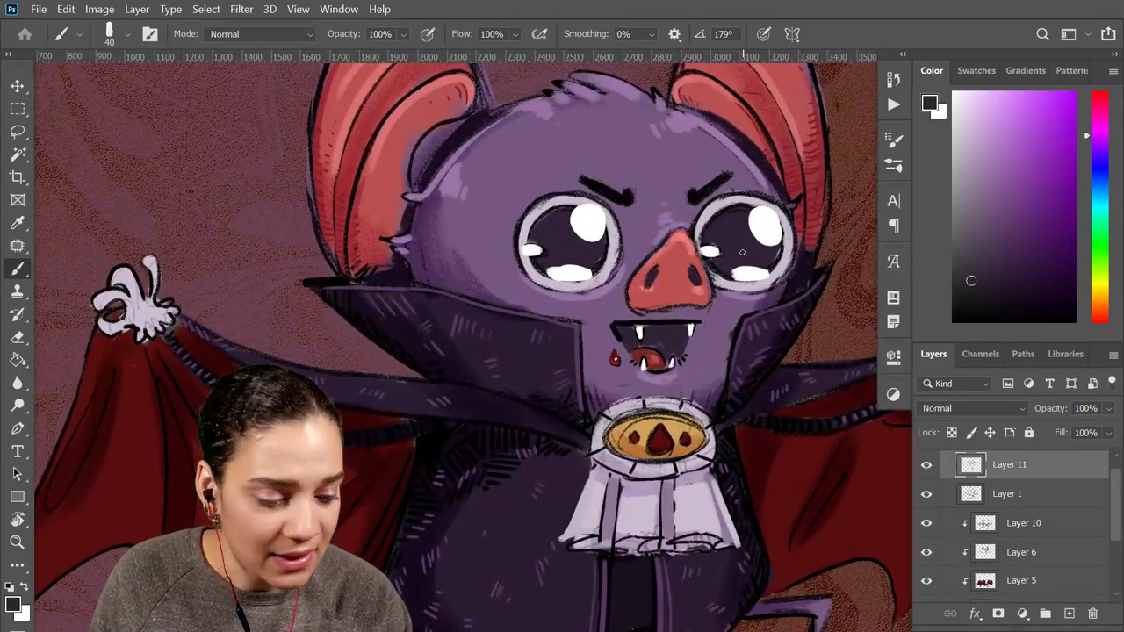
scroll(681, 239, down, 1)
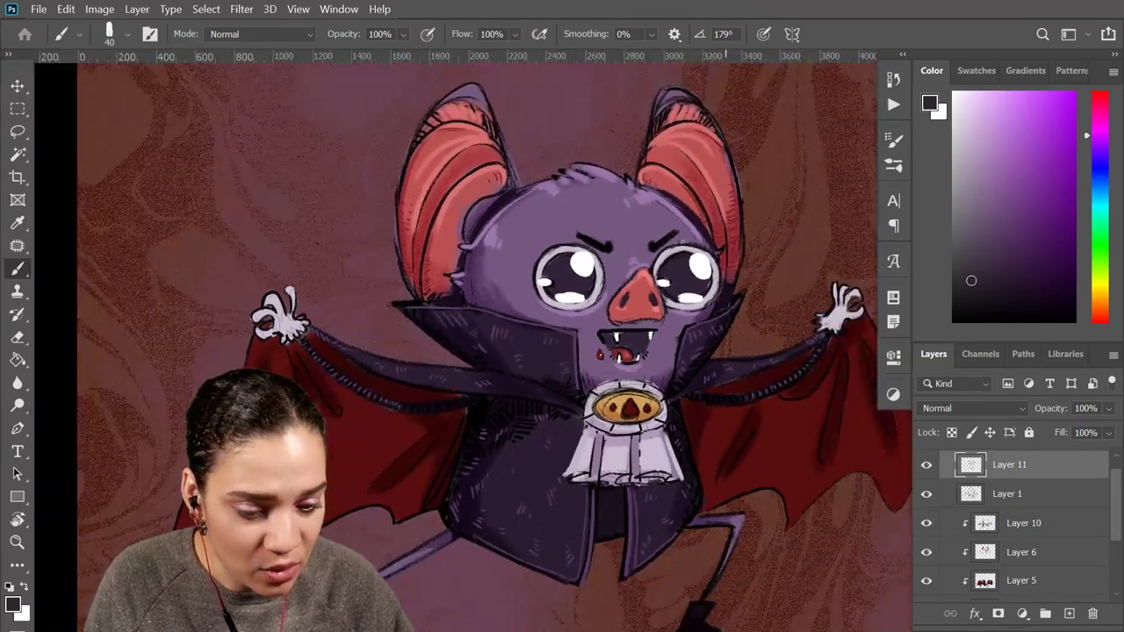
Group all the character's layers from Layer 11 down to Layer 3 inside the DRACULA group
scroll(1029, 556, down, 3)
shift+click(1056, 548)
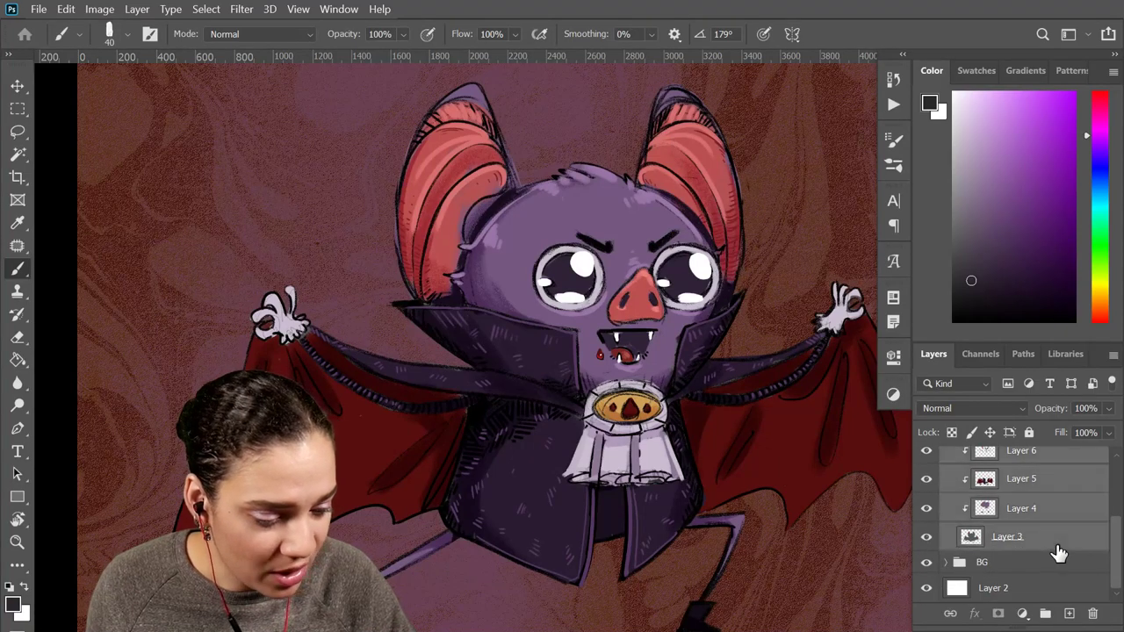
key(ctrl+g)
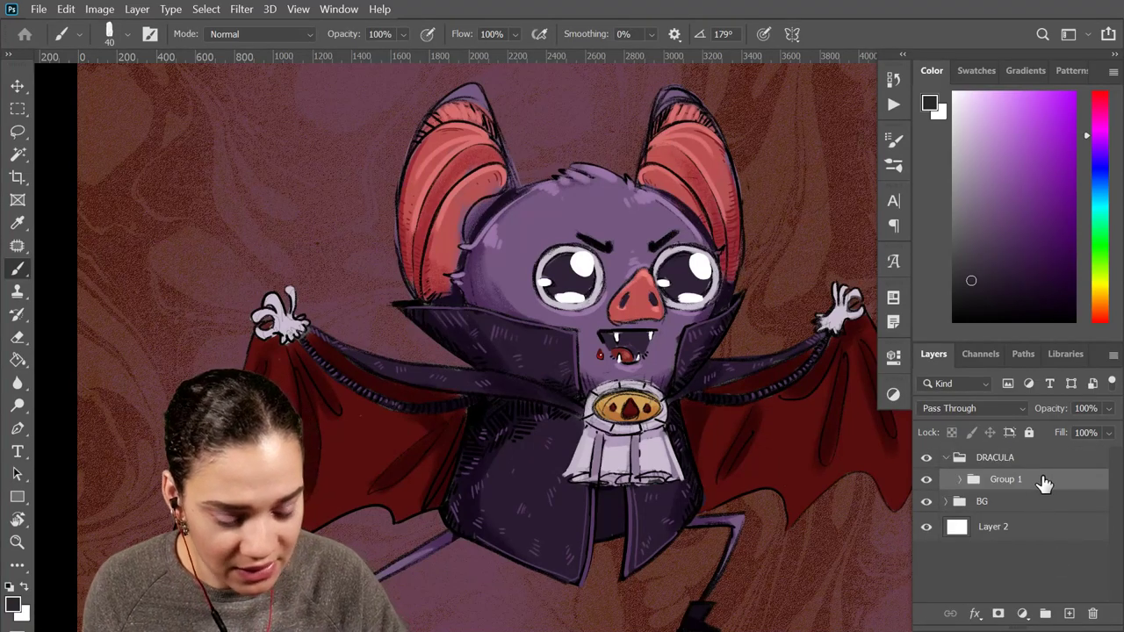
Create a new layer above Group 1 and clip it to that group
key(ctrl+shift+n)
key(Return)
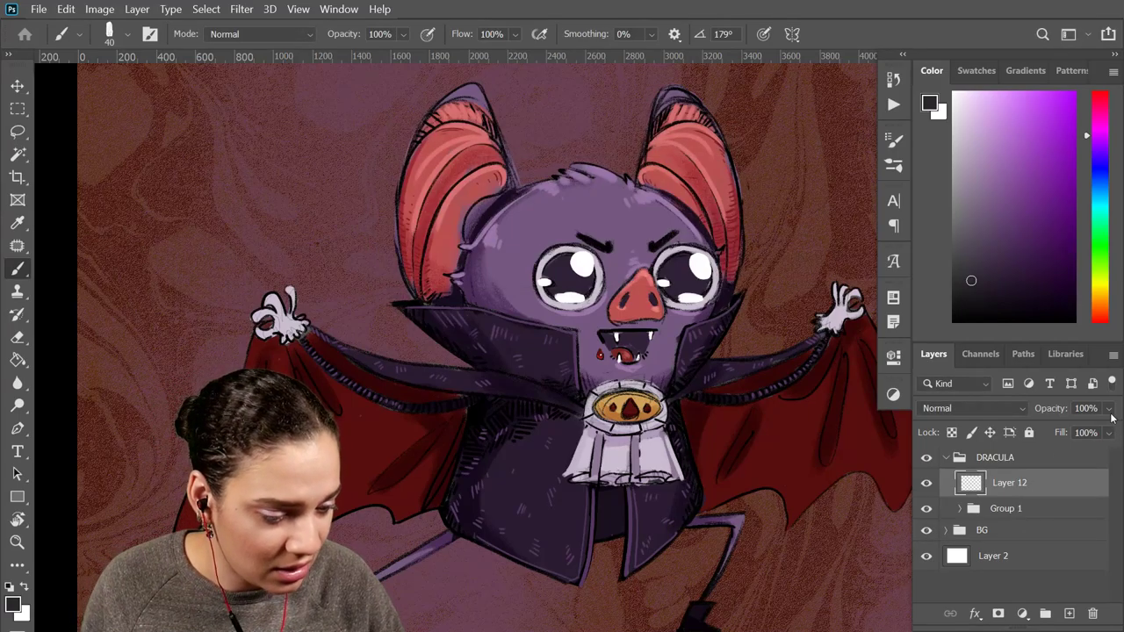
right_click(1067, 484)
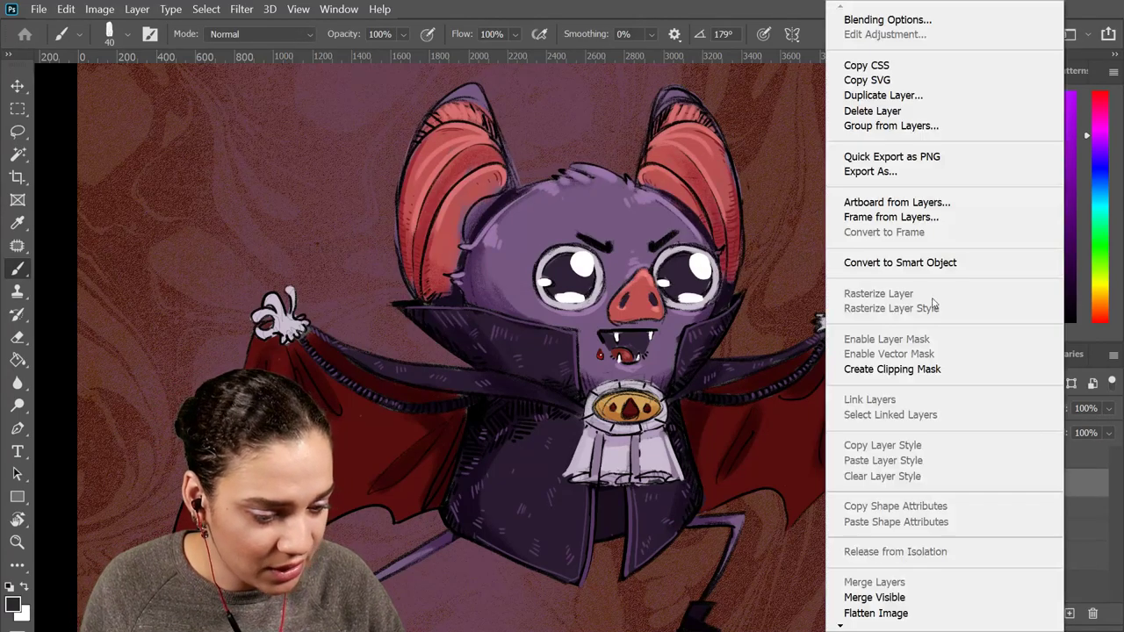
click(919, 373)
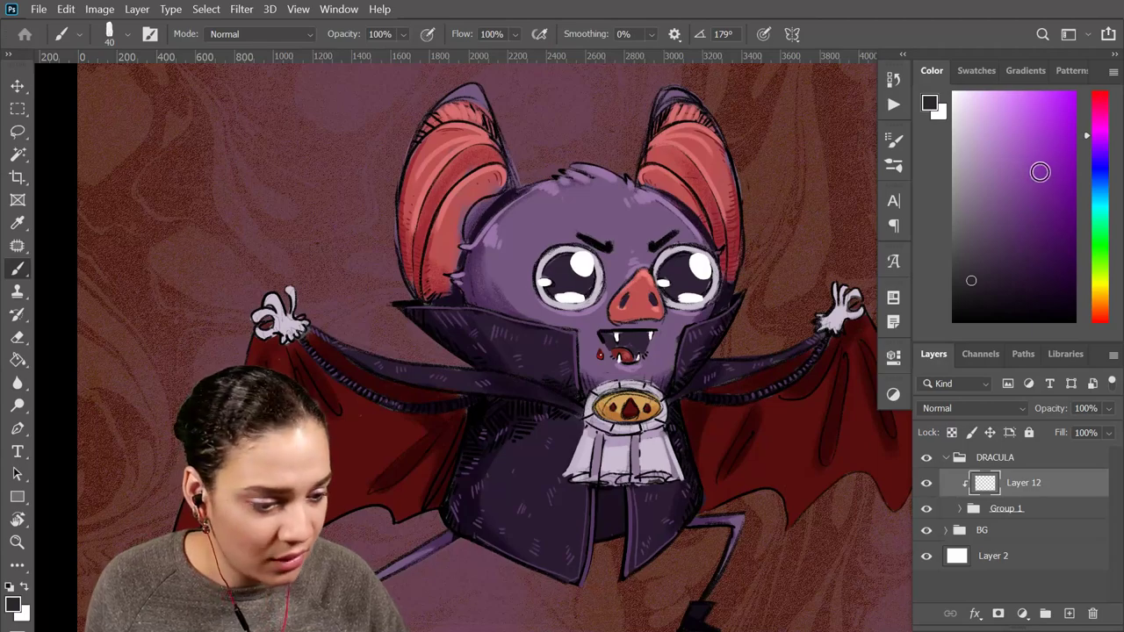
Try a saturated purple stroke across the bat on the clipped layer with the brush enlarged to 700 px
click(1040, 173)
key(])
key(])
key(])
key(])
key(])
key(])
mouse_move(755, 179)
mouse_down()
mouse_move(344, 283)
mouse_move(272, 325)
mouse_move(498, 329)
mouse_move(582, 484)
mouse_up()
key(ctrl+z)
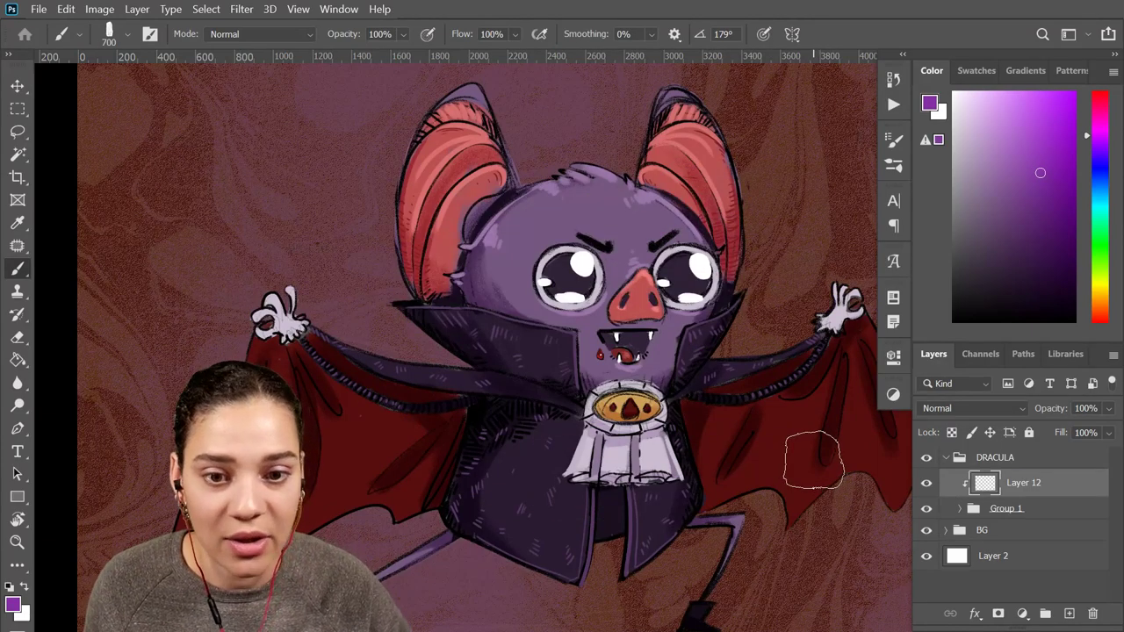
Switch to the Soft Round brush at 700 px and test a purple stroke over the bat's face
drag(675, 390, 636, 296)
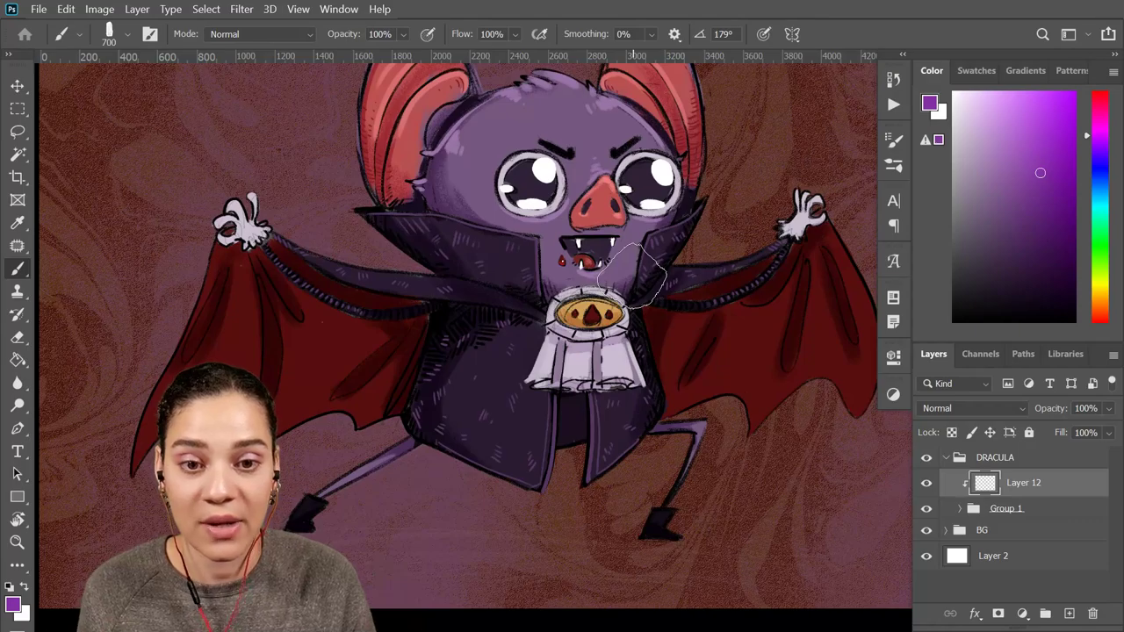
drag(759, 278, 635, 416)
scroll(662, 377, down, 5)
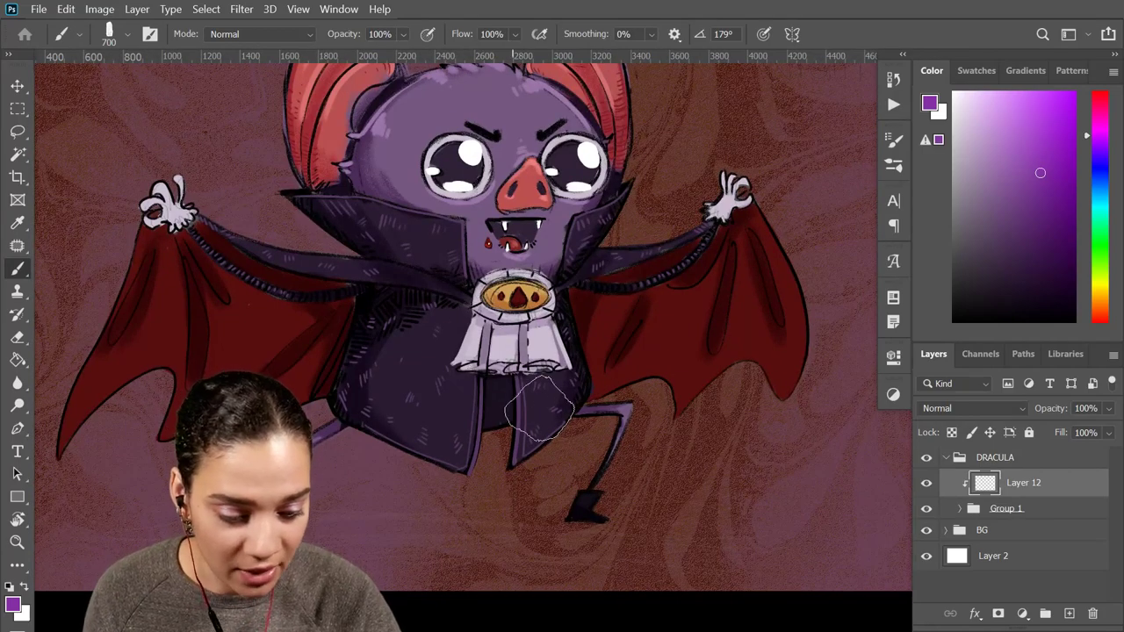
right_click(754, 349)
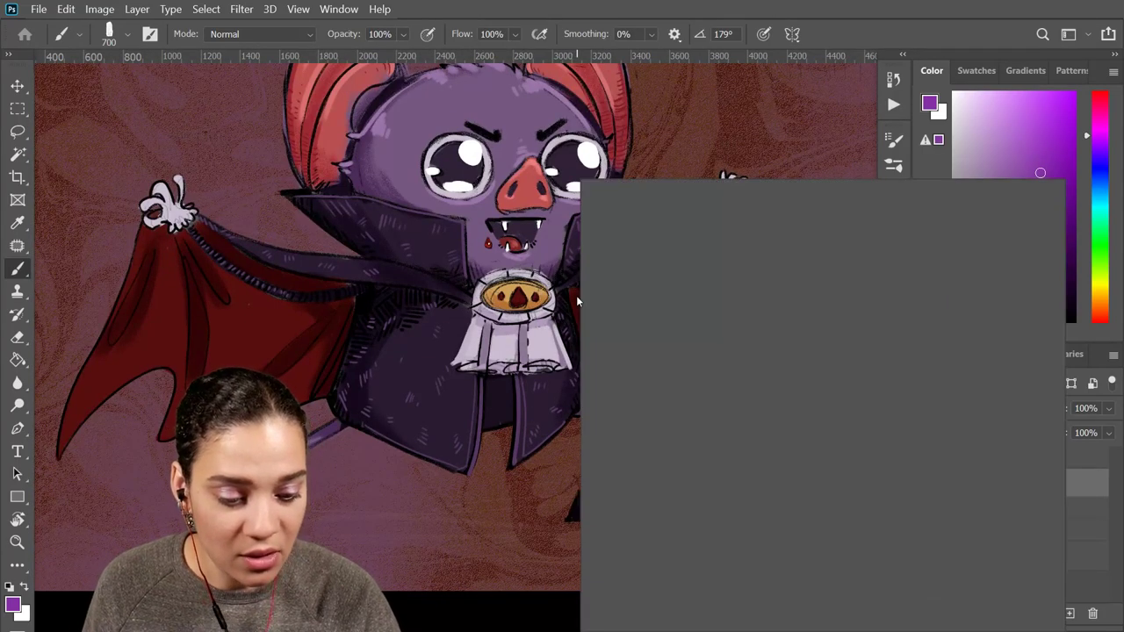
drag(1014, 377, 1014, 462)
click(728, 509)
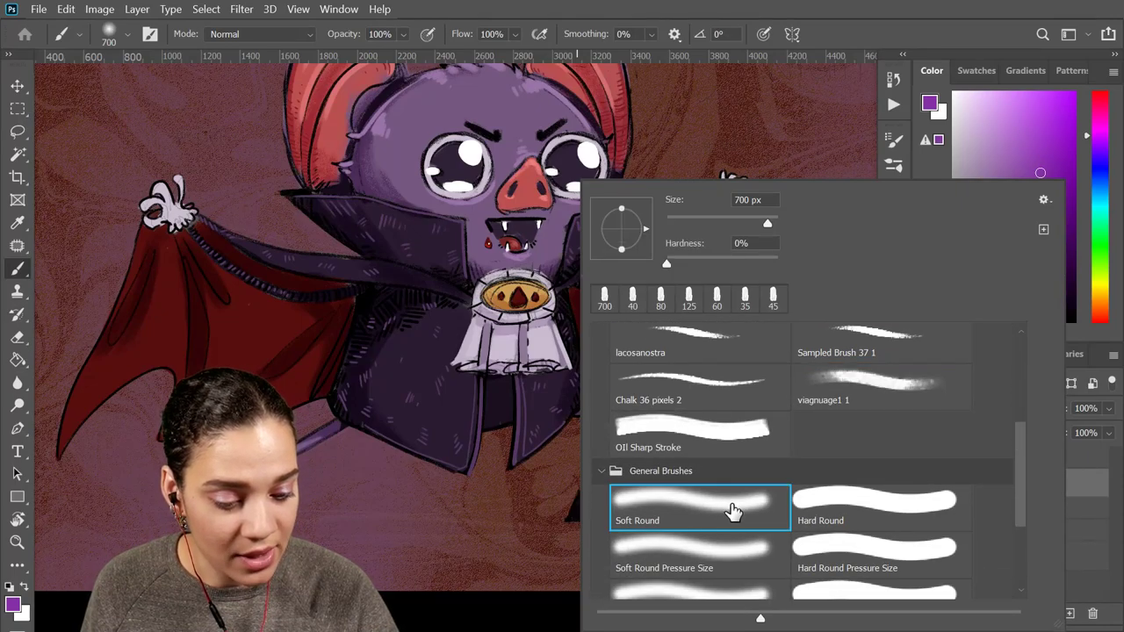
drag(509, 154, 534, 255)
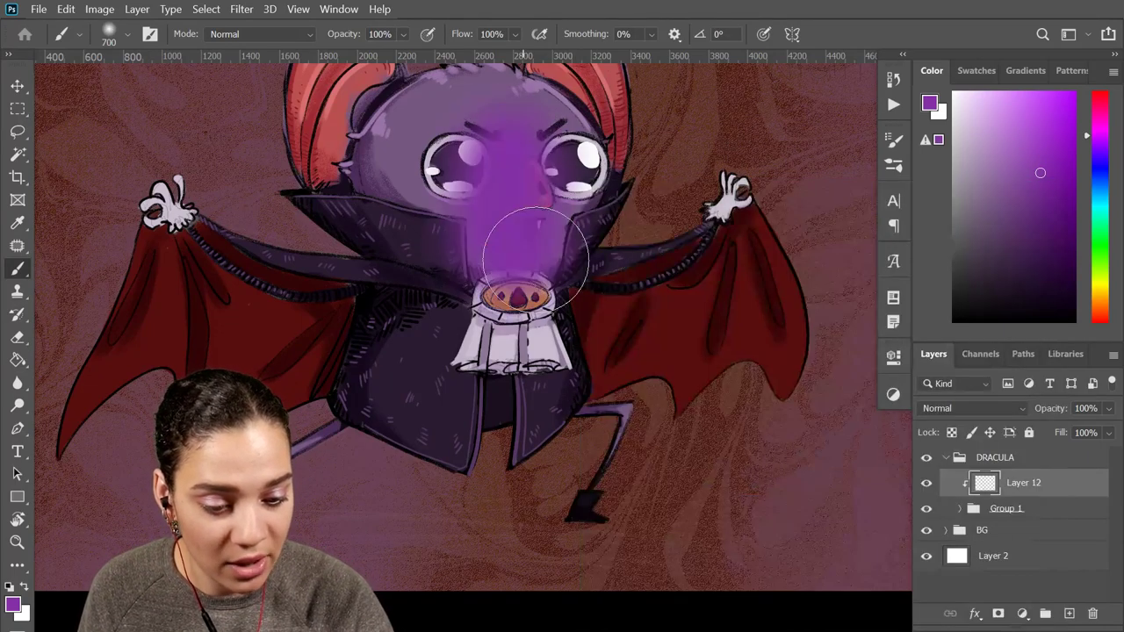
key(ctrl+z)
Paint soft lighter red, adjusted from the sampled wing colour, over the head, ears, hands and upper wings with the brush at 1400 px
scroll(640, 389, up, 3)
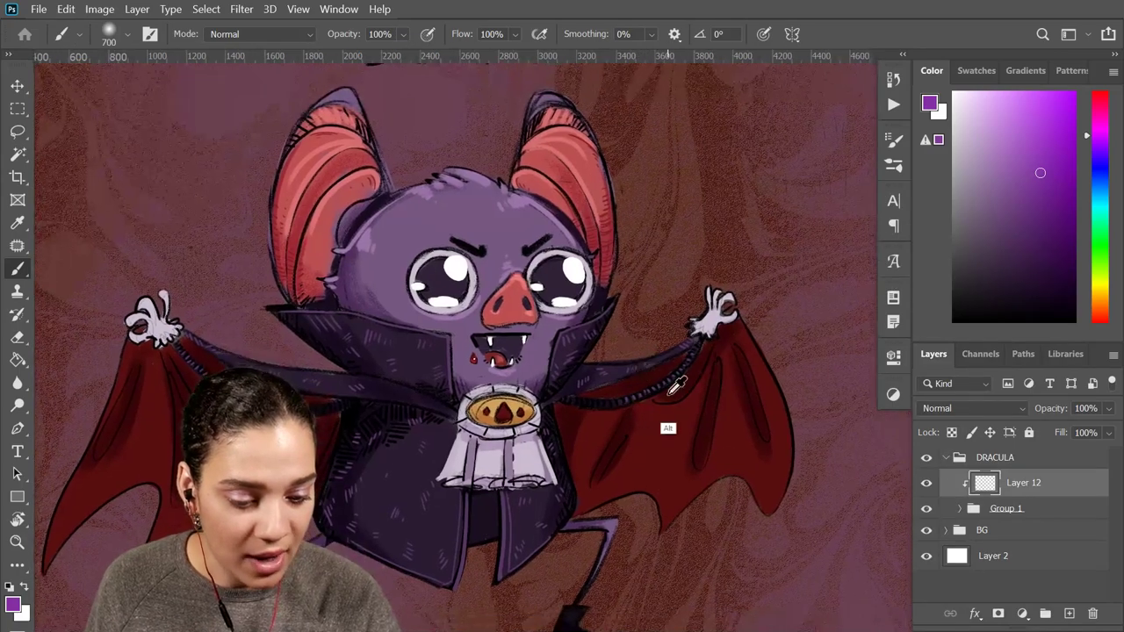
alt+click(660, 431)
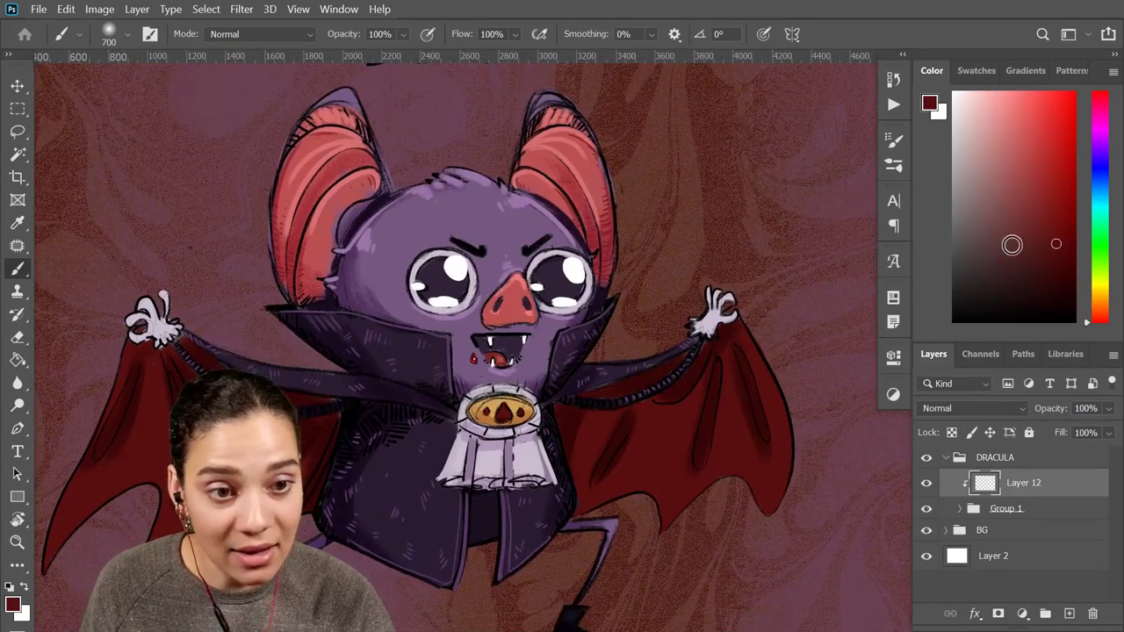
click(1034, 178)
key(bracketright)
key(bracketright)
key(bracketright)
key(bracketright)
key(bracketright)
key(bracketright)
key(bracketright)
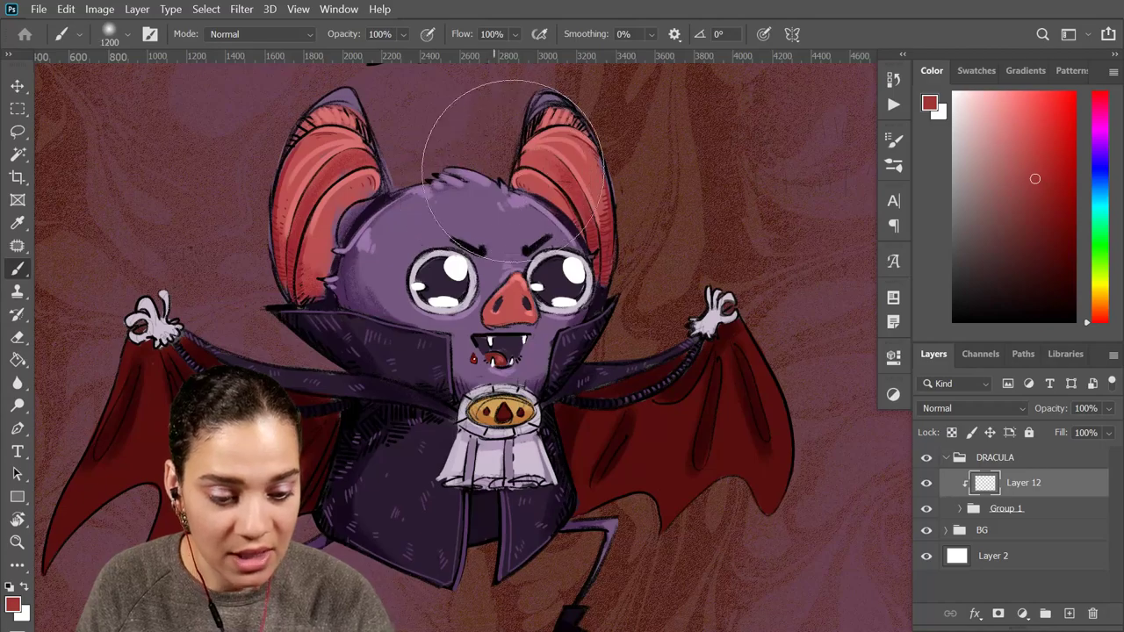
mouse_move(551, 159)
mouse_down()
mouse_move(301, 201)
mouse_move(371, 296)
mouse_move(401, 264)
mouse_up()
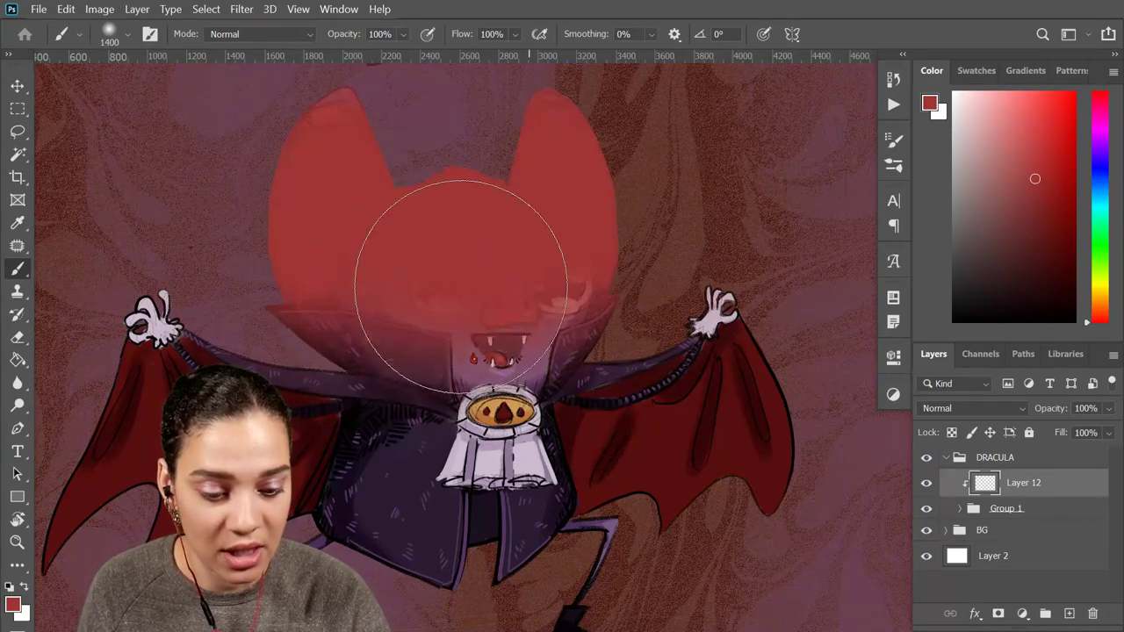
drag(165, 308, 224, 376)
key(space)
mouse_move(694, 353)
mouse_down()
mouse_move(748, 266)
mouse_move(733, 316)
mouse_up()
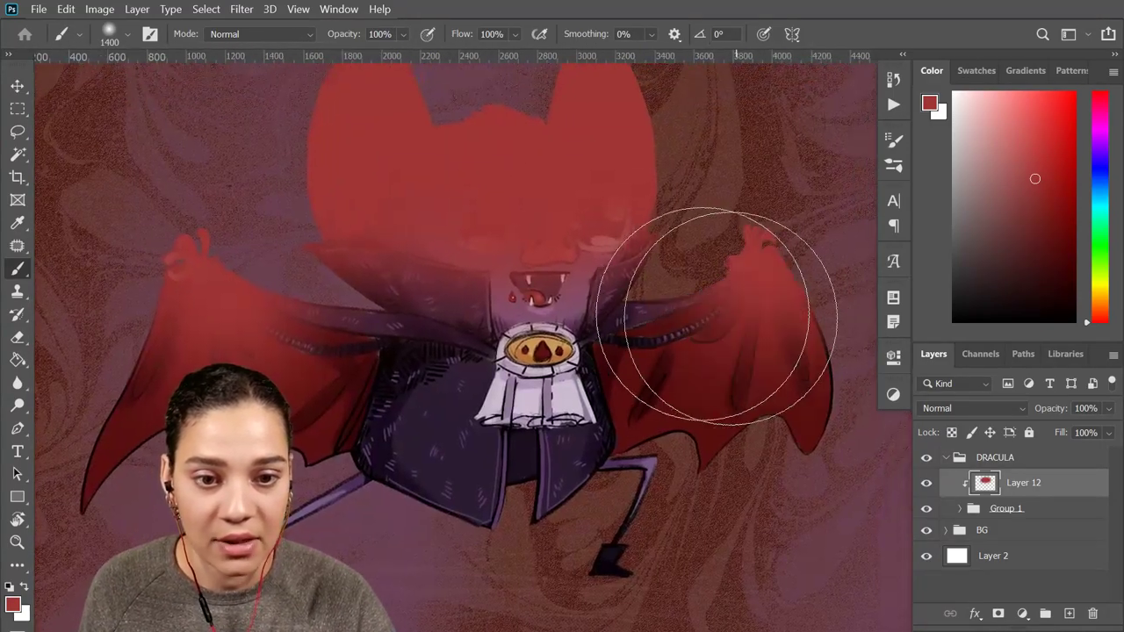
Set the blending mode of the clipped red glow layer to Screen
click(964, 409)
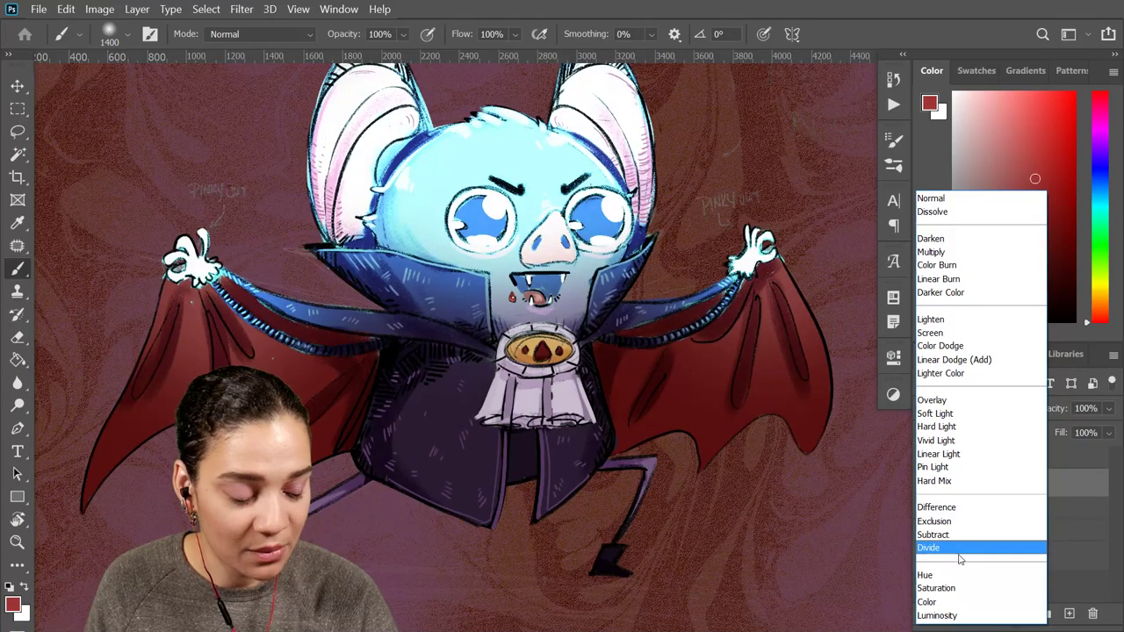
click(968, 332)
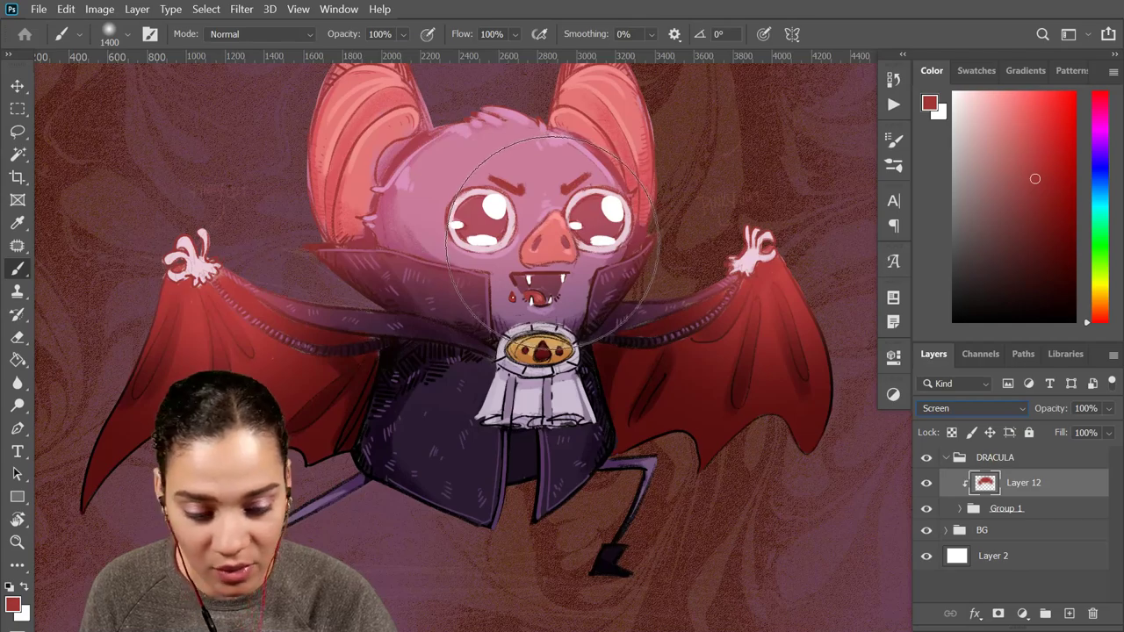
Switch to the Eraser with the Soft Round tip at 400 px
right_click(548, 230)
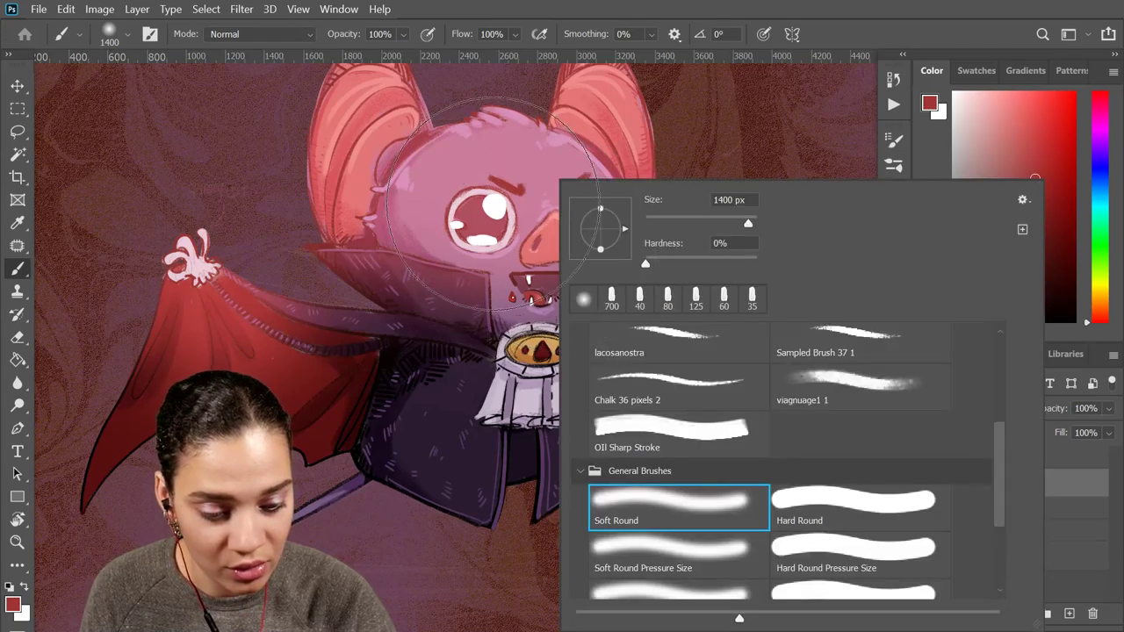
key(Escape)
key(e)
right_click(537, 218)
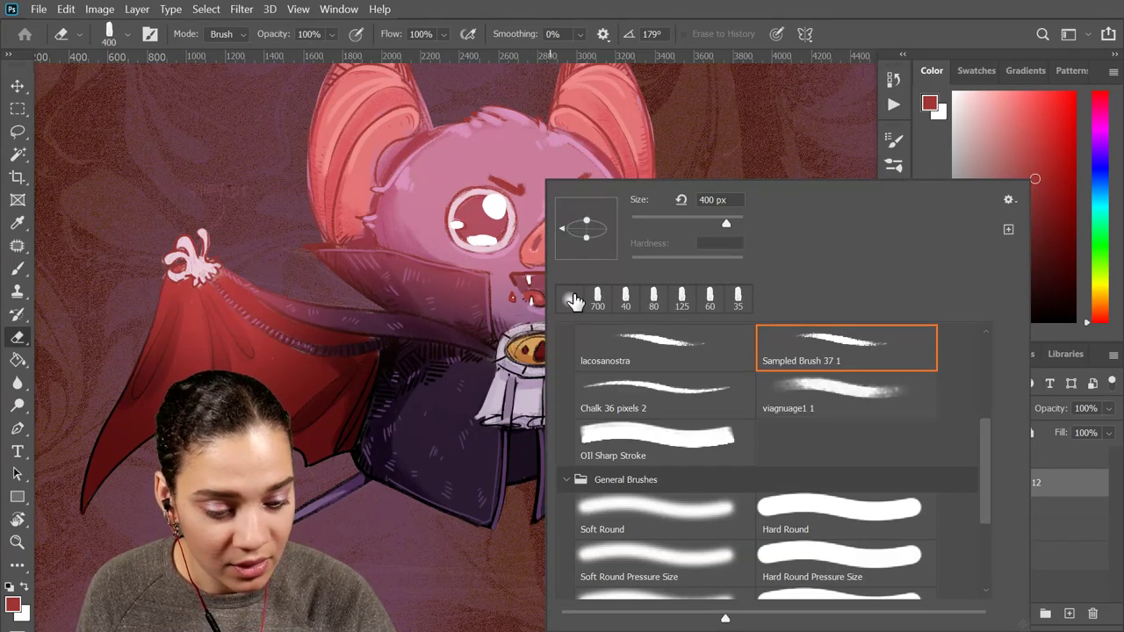
click(662, 515)
key(Escape)
Try erasing the red glow from both sides of the cape collar with the 400 px soft eraser
drag(366, 191, 371, 224)
drag(403, 299, 436, 293)
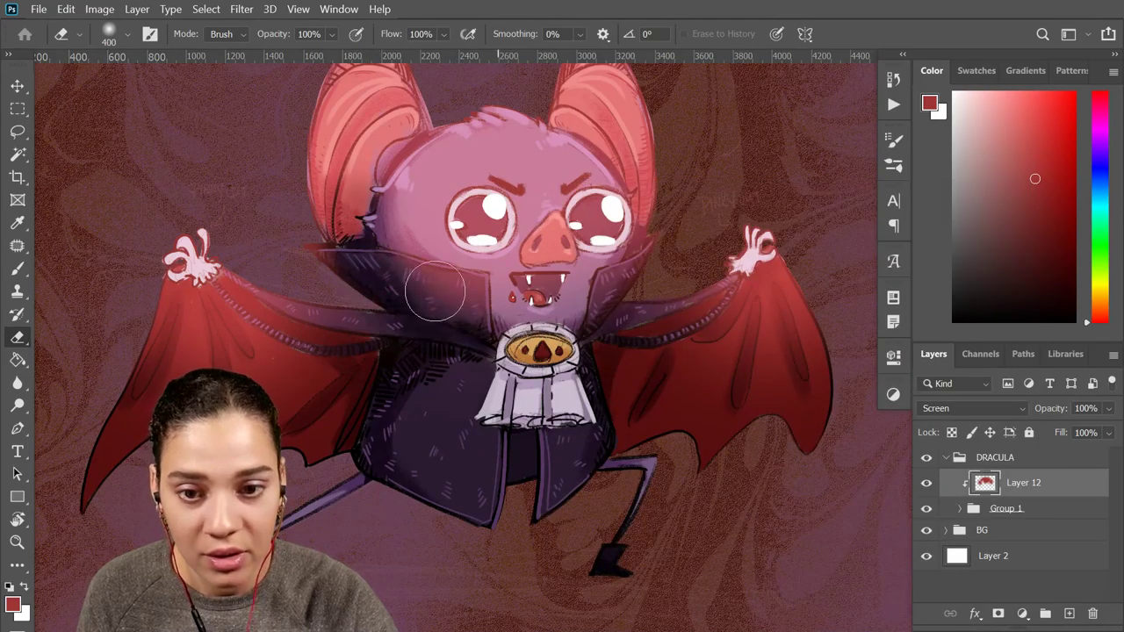
drag(644, 280, 611, 330)
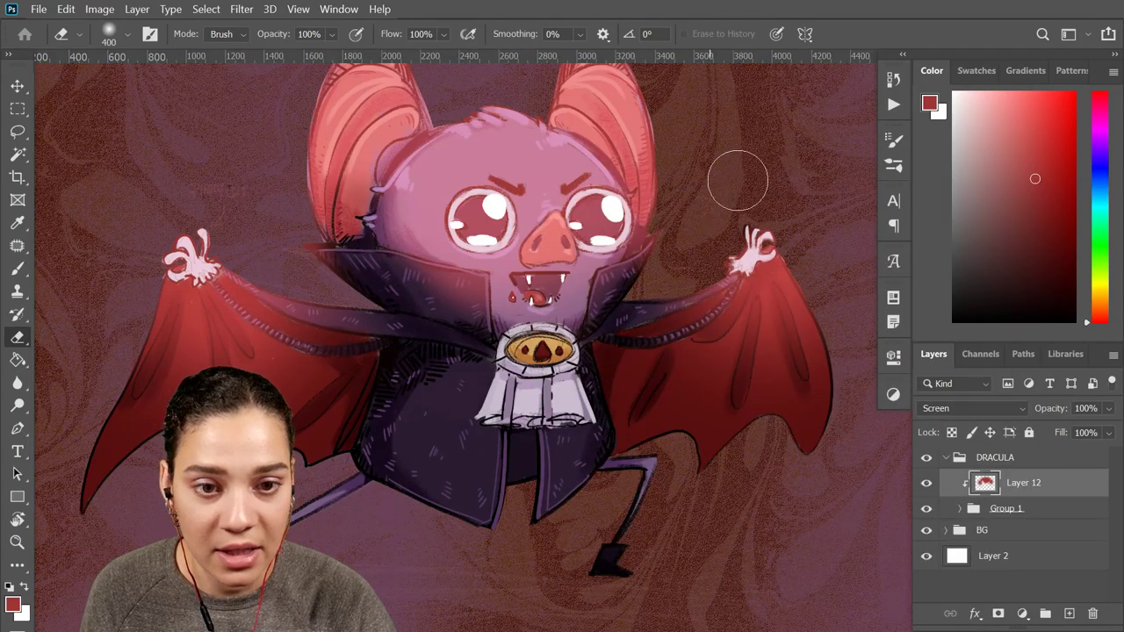
Try erasing the glow along the bat's arm and stitched wing edge with the eraser reduced to 125 px
key(bracketleft)
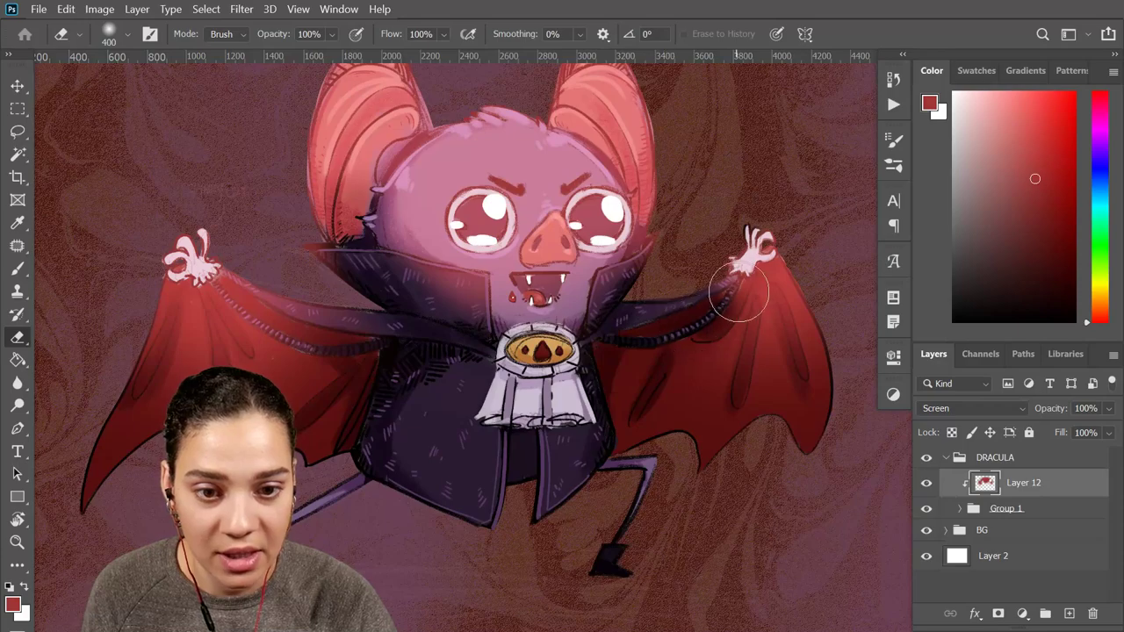
key(bracketleft)
key(bracketleft)
key(bracketleft)
key(bracketleft)
key(bracketleft)
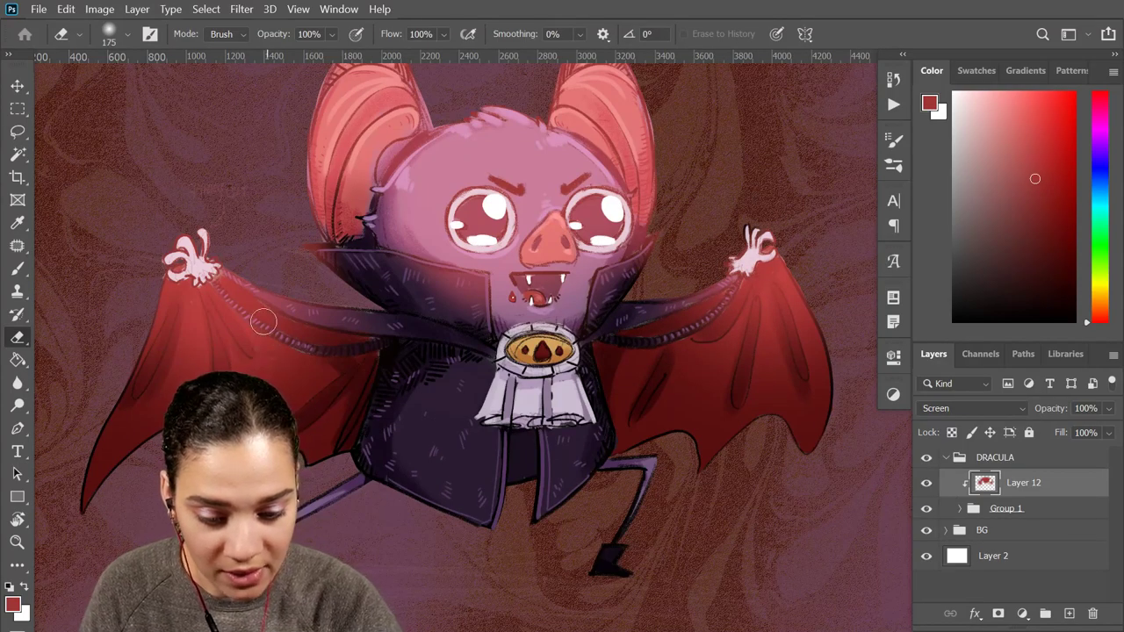
mouse_move(226, 288)
mouse_down()
mouse_move(306, 334)
mouse_move(391, 316)
mouse_up()
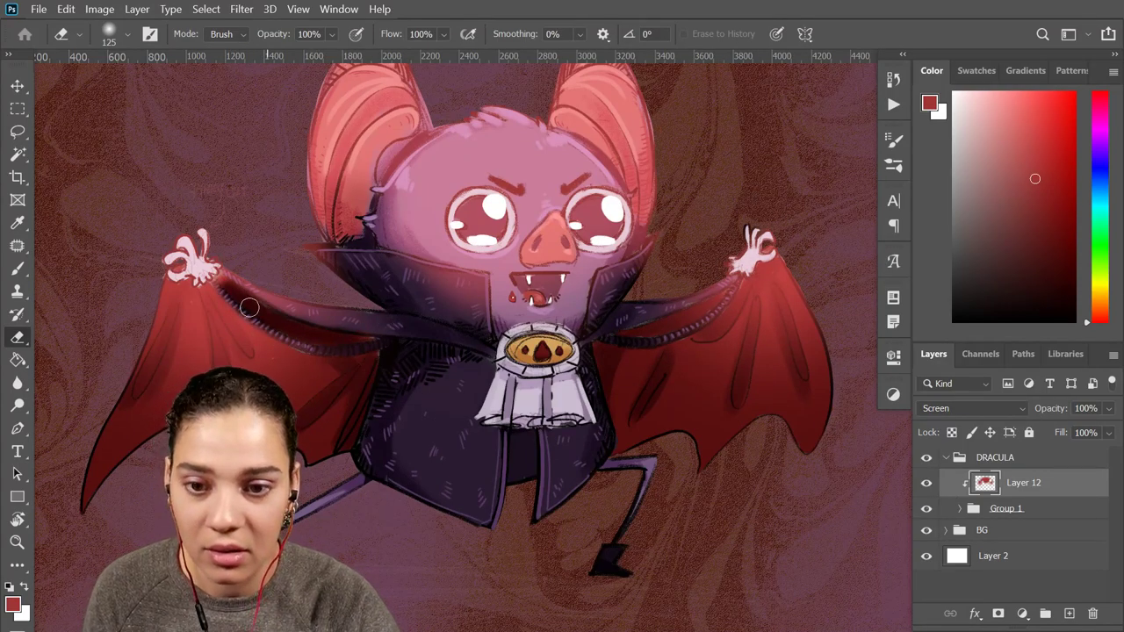
drag(225, 294, 283, 316)
Undo all the eraser strokes made on the red glow layer
key(ctrl+z)
key(ctrl+z)
key(ctrl+z)
key(ctrl+z)
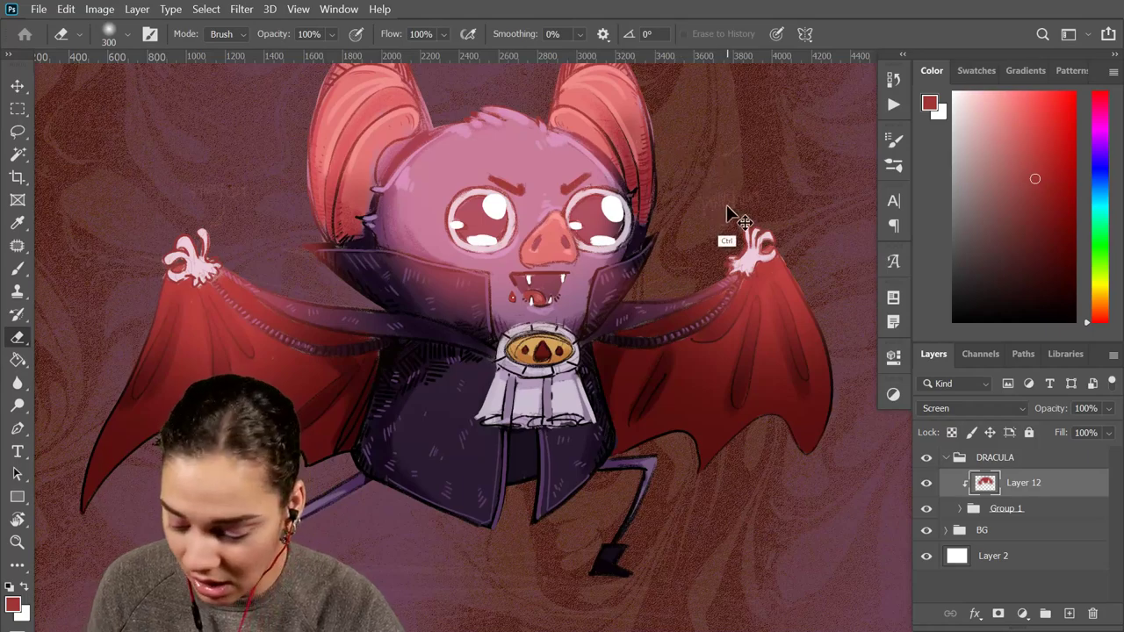
key(ctrl+z)
key(ctrl+z)
key(ctrl+z)
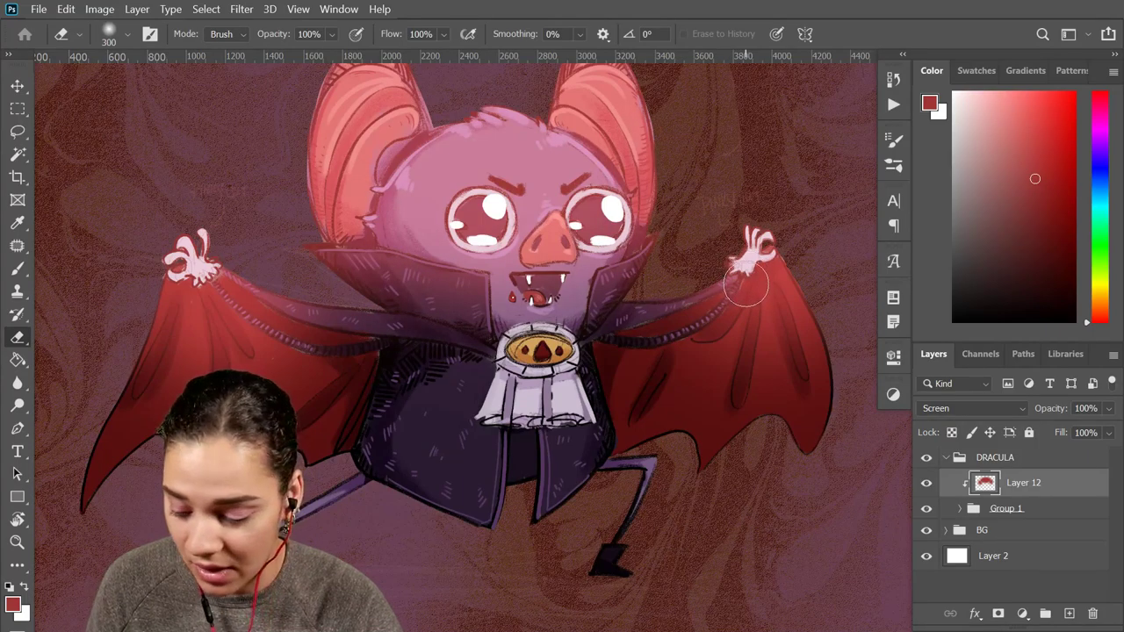
Lower the eraser opacity to 40% and soften the glow inside the bat's ears at 300 px
key(4)
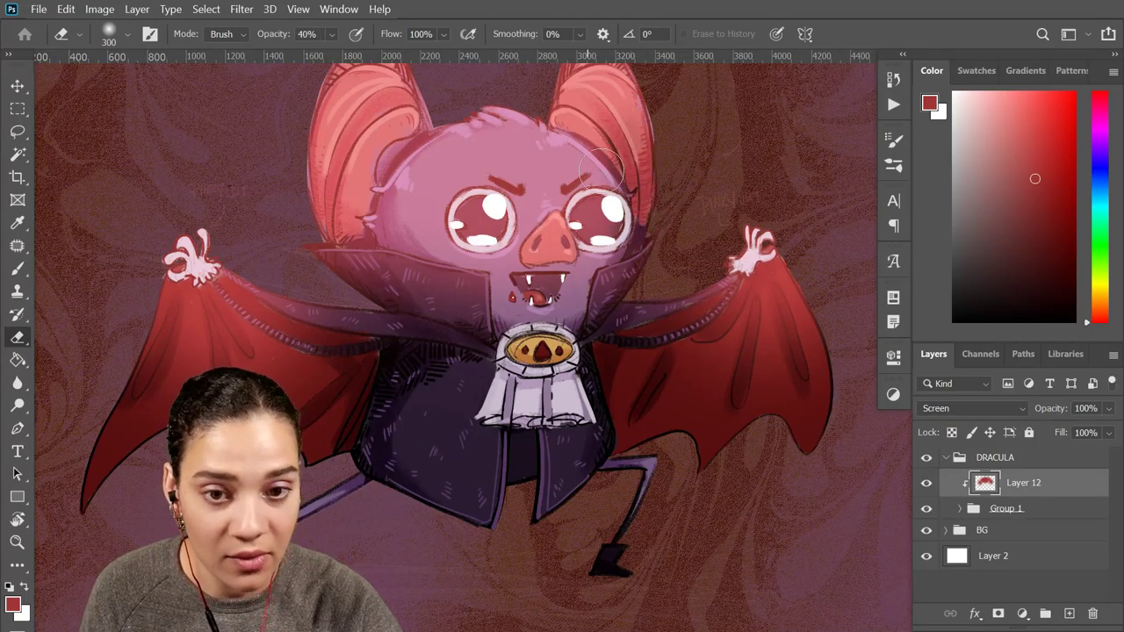
drag(379, 133, 344, 238)
drag(379, 108, 346, 247)
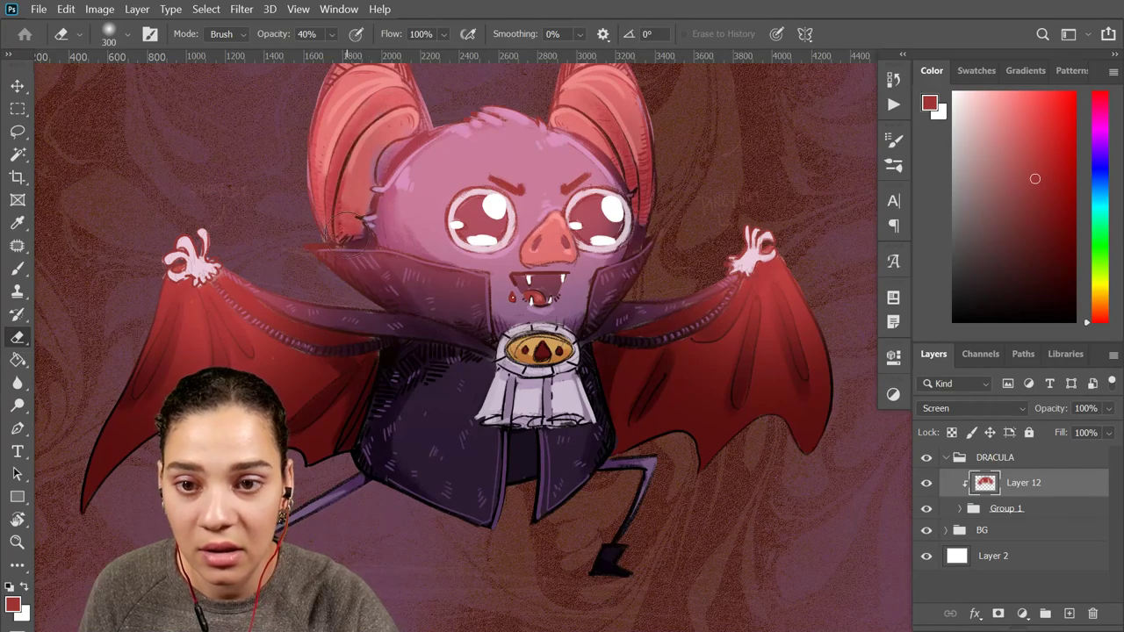
drag(412, 93, 353, 217)
drag(453, 95, 463, 146)
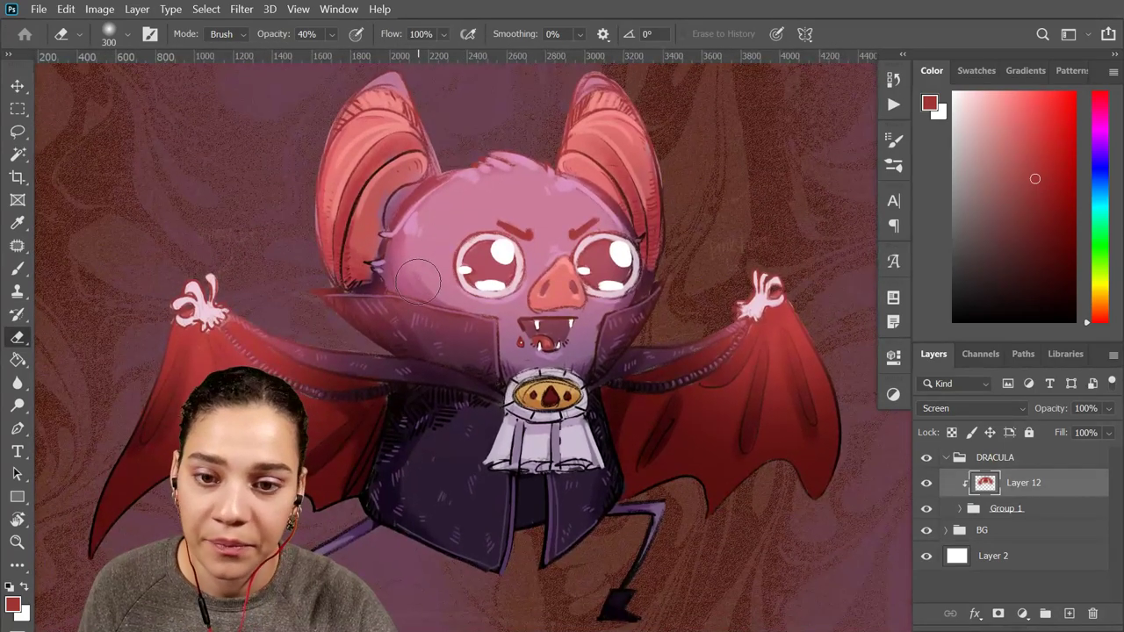
Try erasing the glow along the side of the bat's face and undo the strokes
key(p)
key(e)
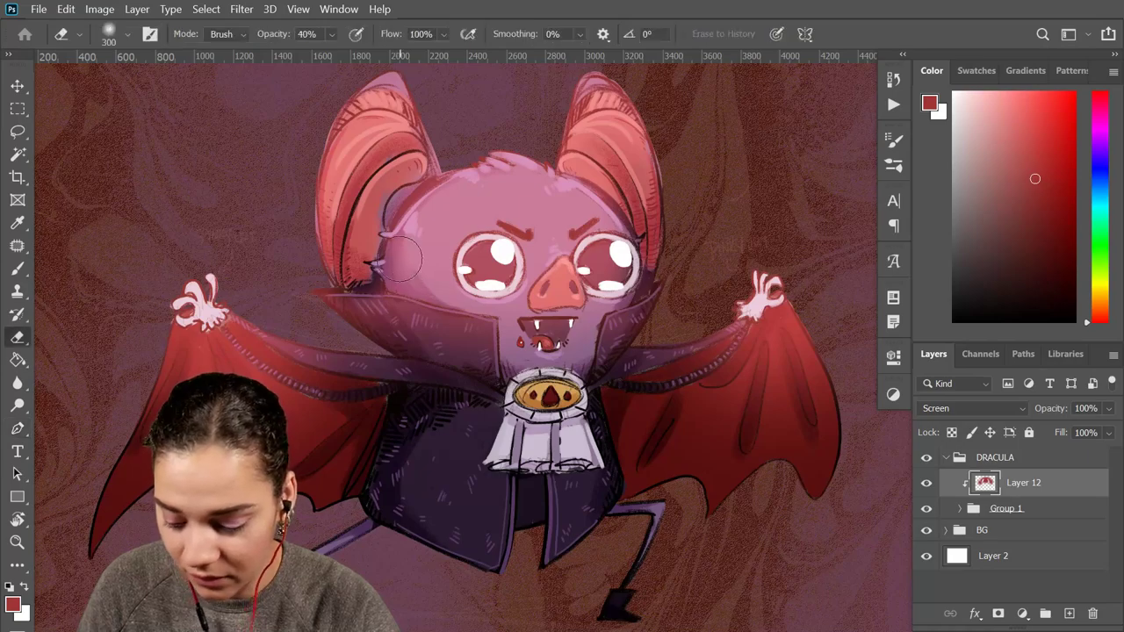
mouse_move(435, 296)
mouse_down()
mouse_move(459, 266)
mouse_move(409, 262)
mouse_move(445, 180)
mouse_up()
key(ctrl+z)
key(ctrl+z)
key(ctrl+z)
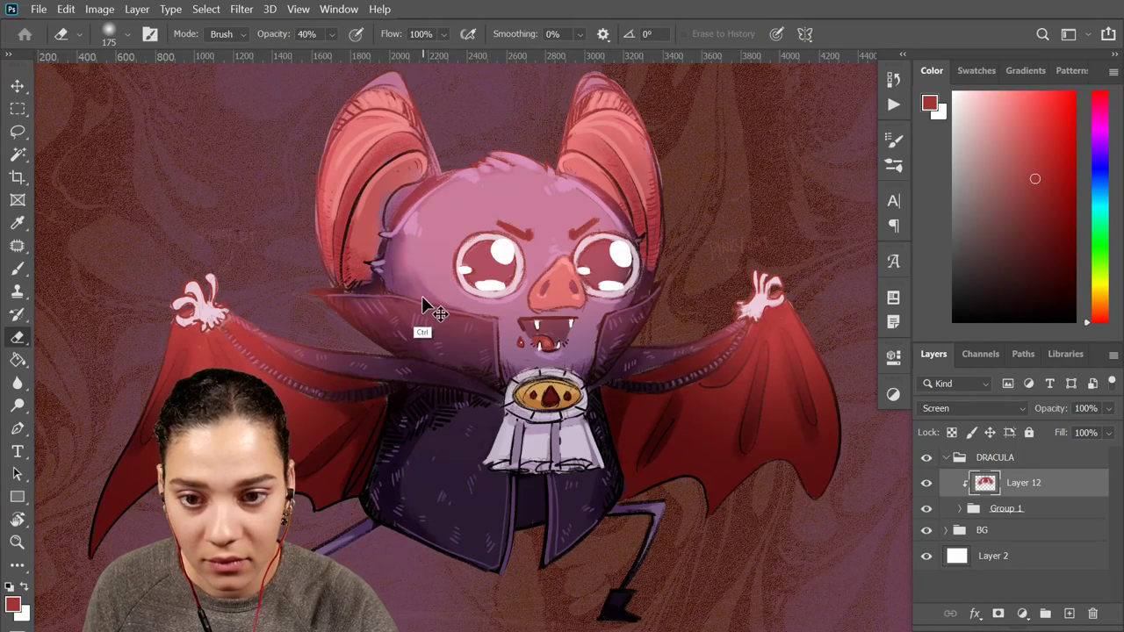
Fade the glow on the cheek and adjacent collar with the soft eraser at 175 px and 20% opacity
mouse_move(411, 298)
mouse_down()
mouse_move(453, 306)
mouse_move(418, 279)
mouse_up()
mouse_move(407, 339)
mouse_down()
mouse_move(418, 355)
mouse_move(317, 305)
mouse_move(306, 287)
mouse_up()
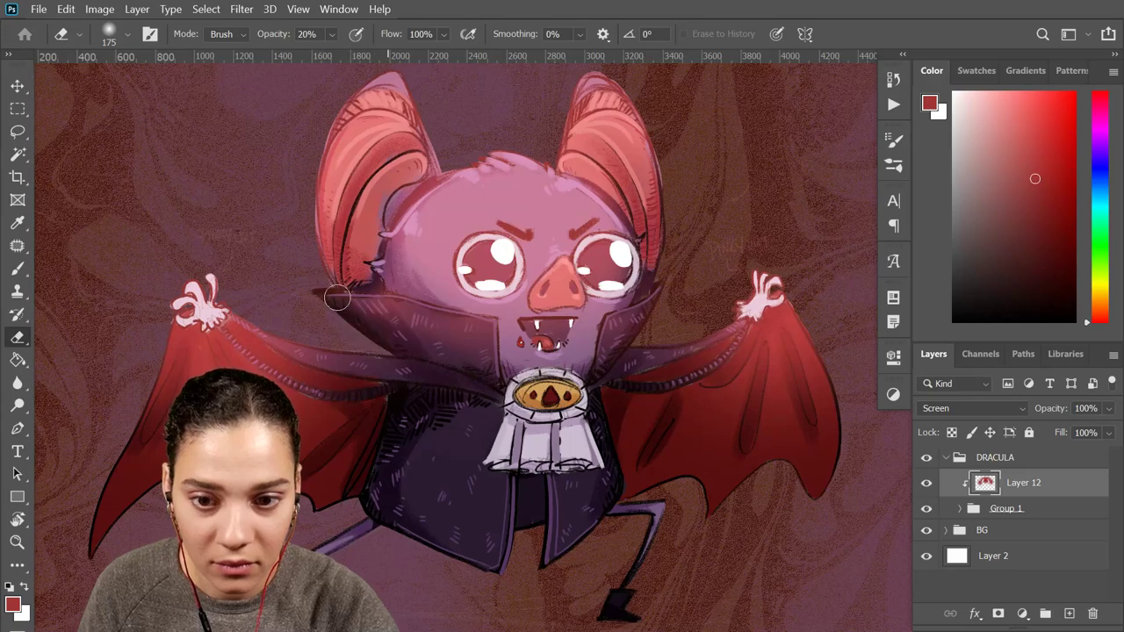
Change the eraser to a textured angled tip at 400 px and fade the glow along the arm and wing folds at 20% opacity
mouse_move(602, 438)
mouse_down()
mouse_move(679, 359)
mouse_move(687, 325)
mouse_up()
key(p)
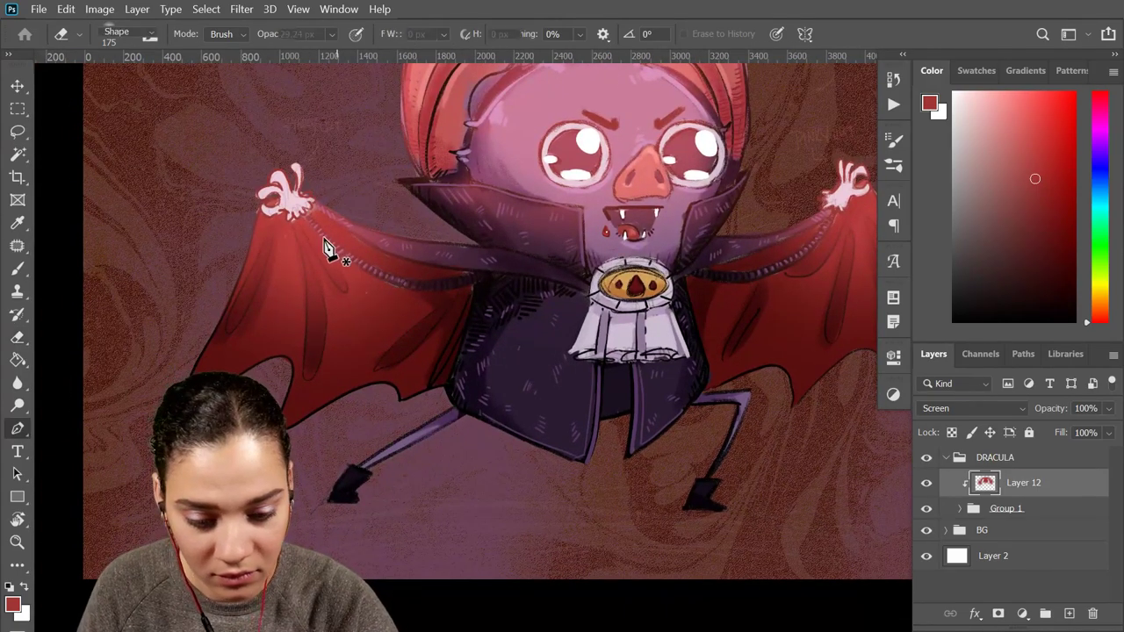
key(e)
right_click(397, 258)
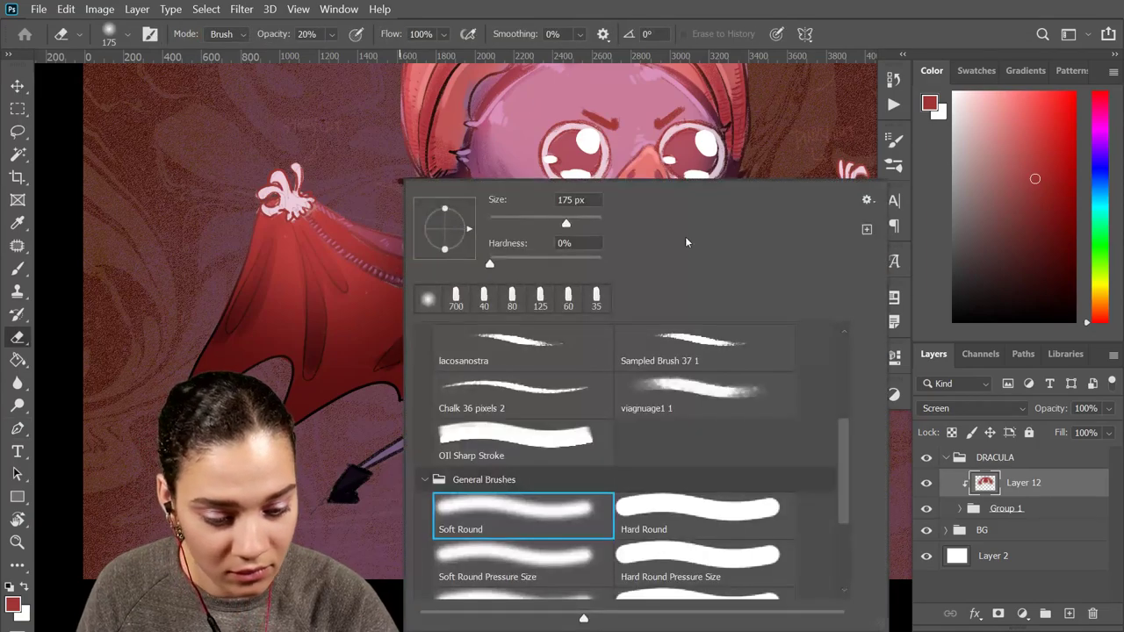
click(560, 351)
mouse_move(322, 218)
mouse_down()
mouse_move(392, 268)
mouse_move(346, 232)
mouse_move(359, 248)
mouse_move(433, 265)
mouse_move(350, 237)
mouse_move(439, 286)
mouse_up()
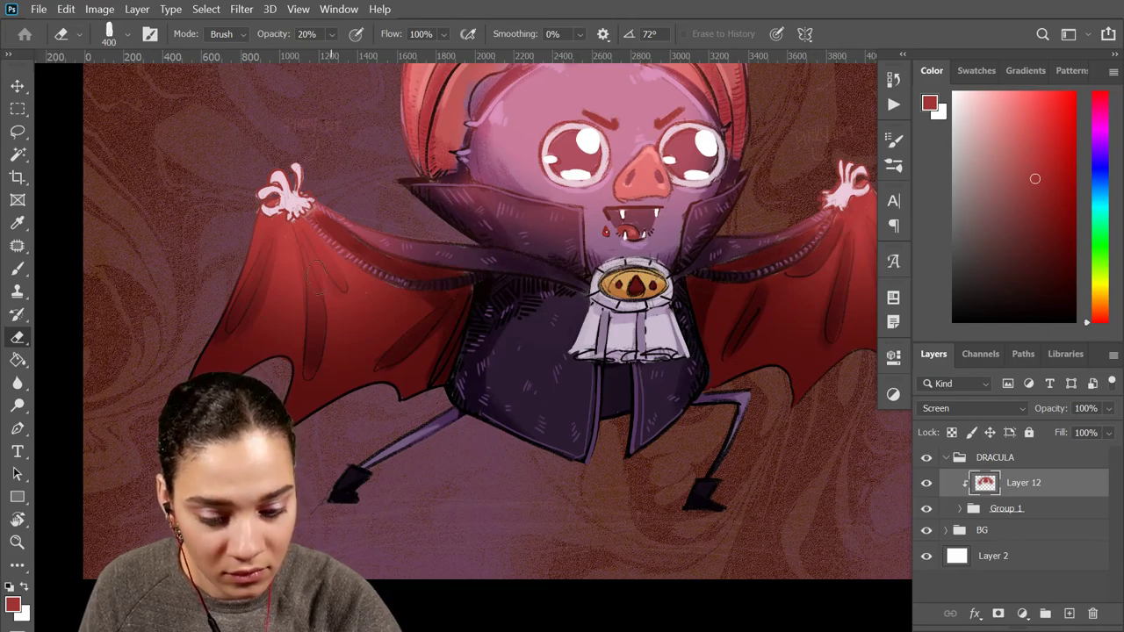
drag(299, 228, 311, 381)
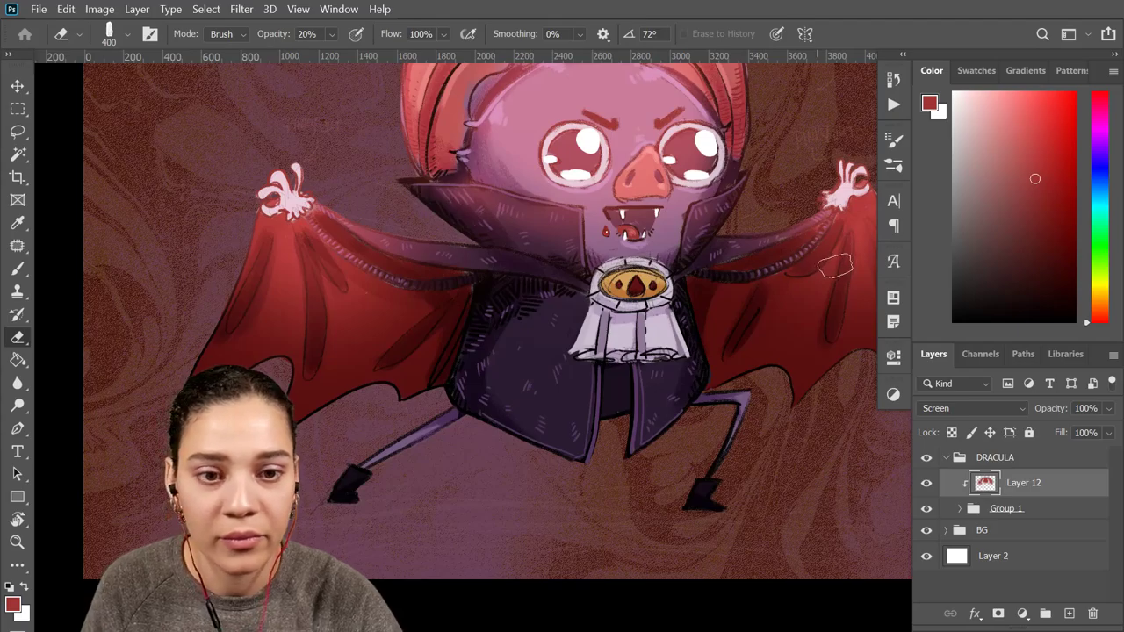
Lightly erase more glow around the cheek and the opposite ear with the textured tip at 20% opacity
key(ctrl+minus)
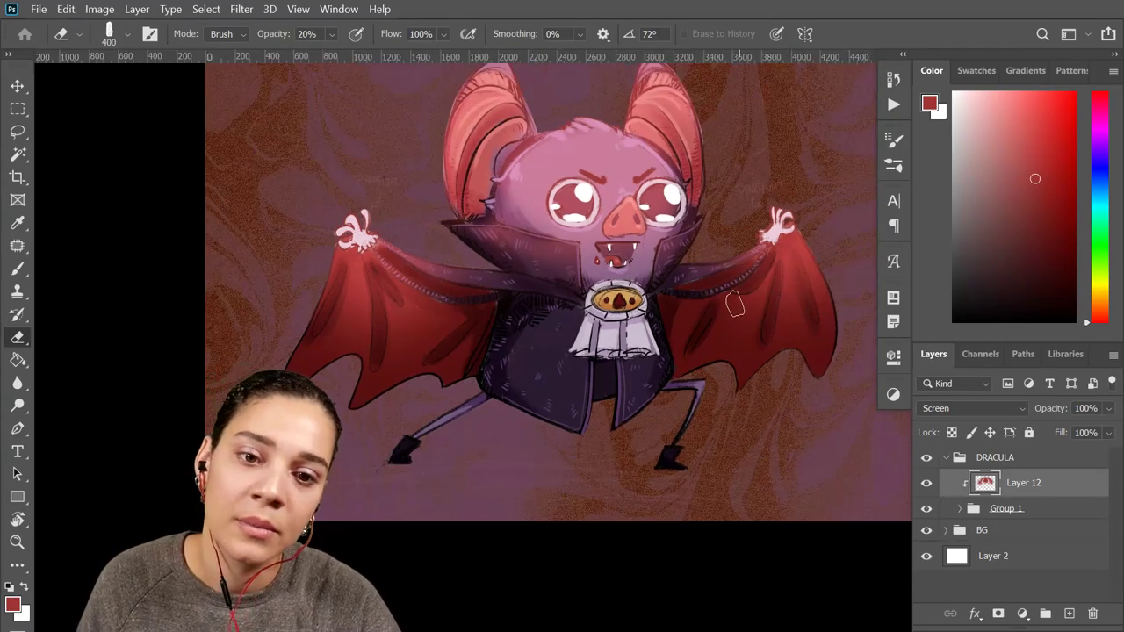
key(ctrl+plus)
drag(546, 242, 597, 271)
drag(759, 196, 740, 255)
Add an empty layer above the red glow layer and reduce the glow layer's Fill to 55%
key(ctrl+shift+alt+n)
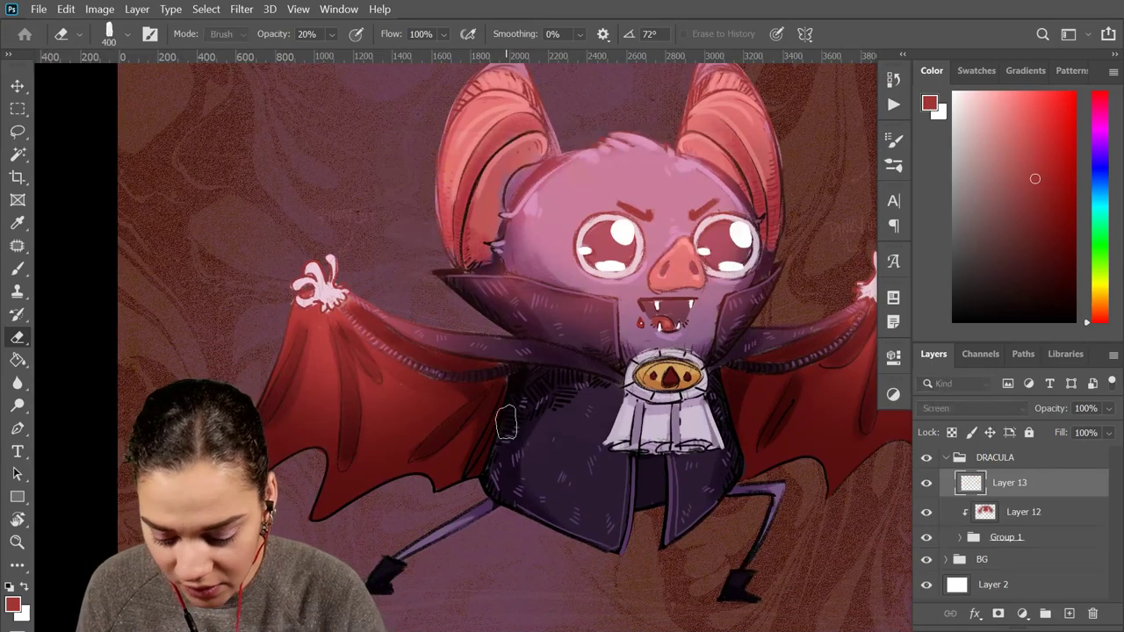
key(ctrl+plus)
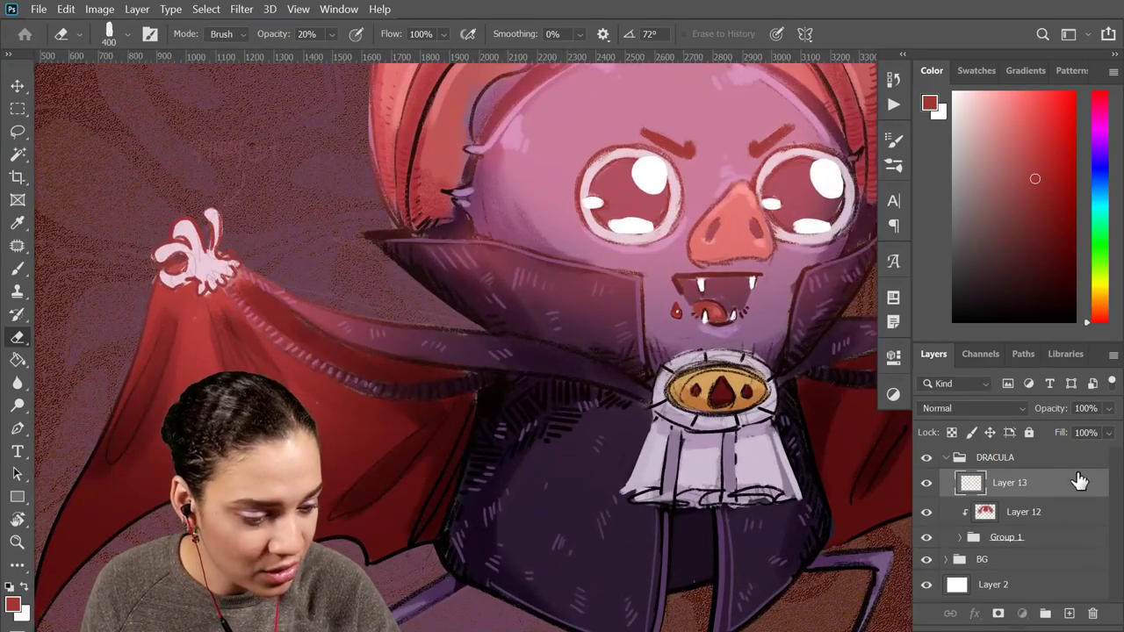
click(1076, 507)
click(1108, 434)
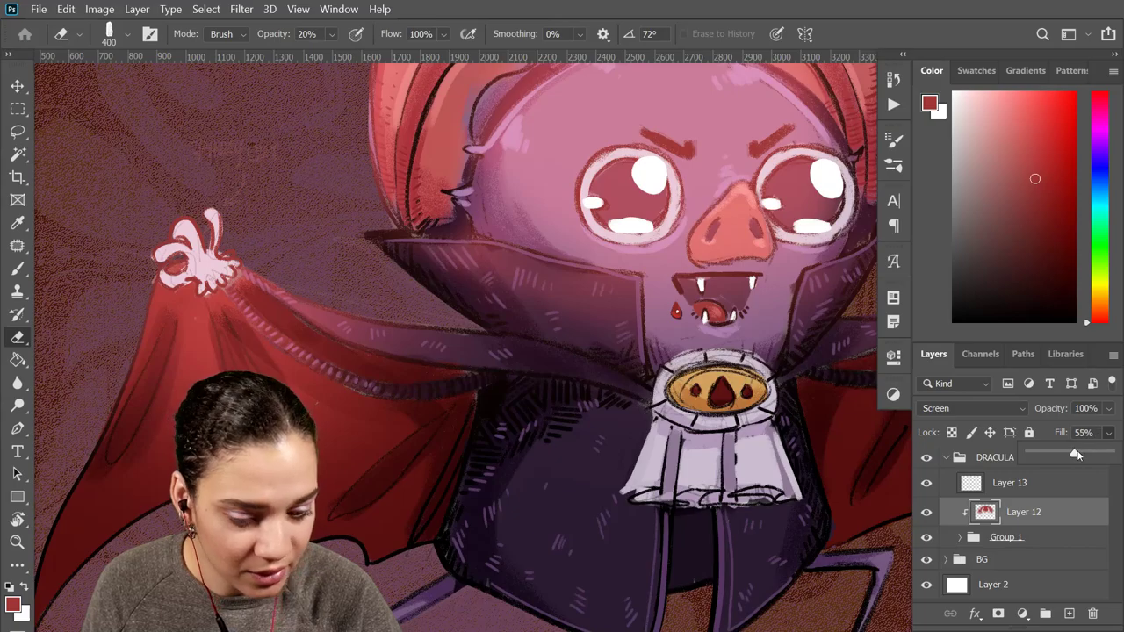
key(ctrl+minus)
key(ctrl+minus)
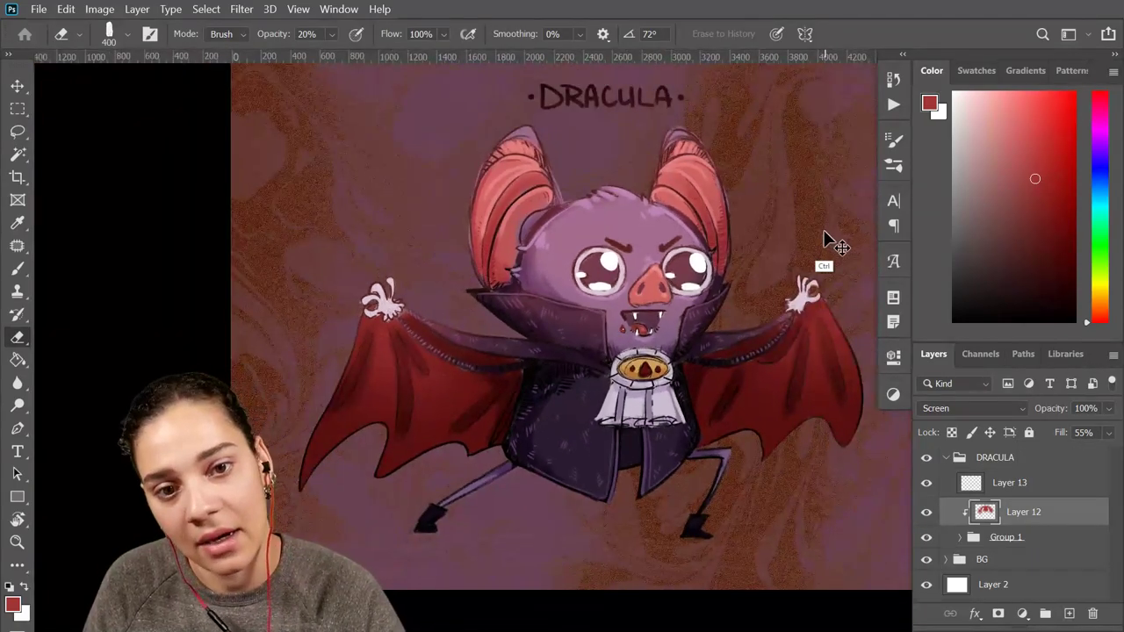
Clip the new empty Layer 13 to the bat group with a clipping mask
key(ctrl+plus)
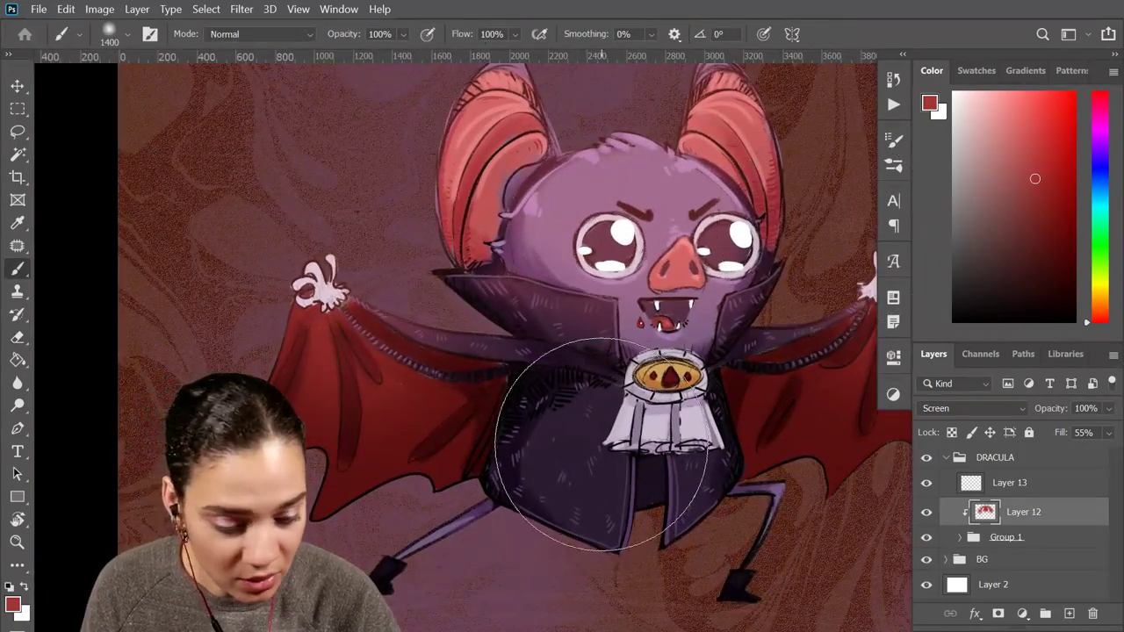
key(p)
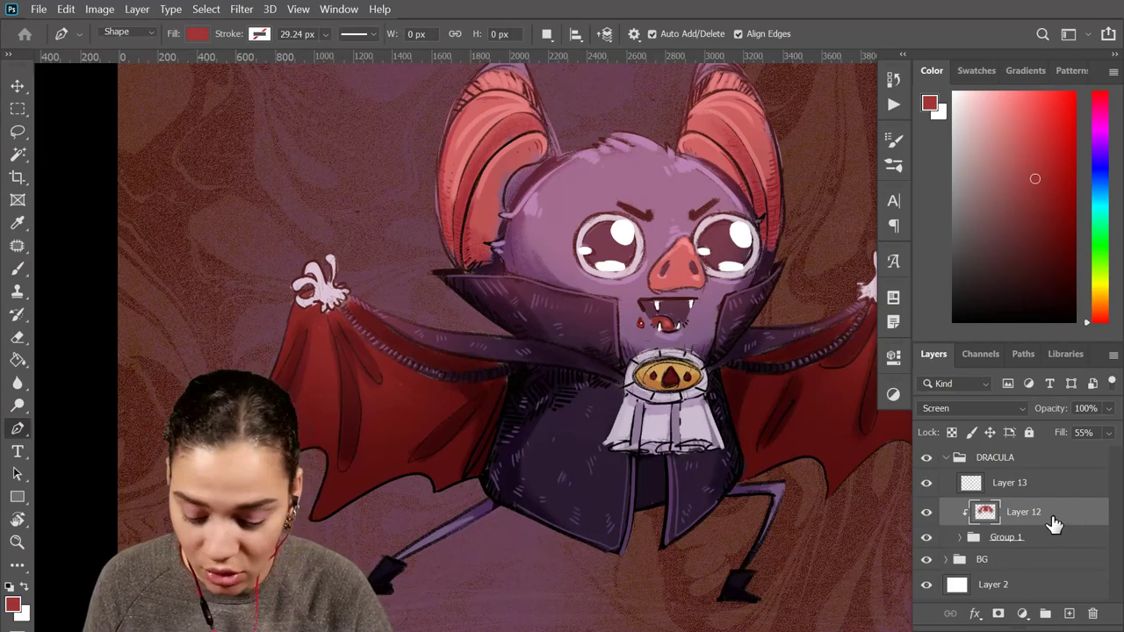
right_click(1065, 490)
click(965, 368)
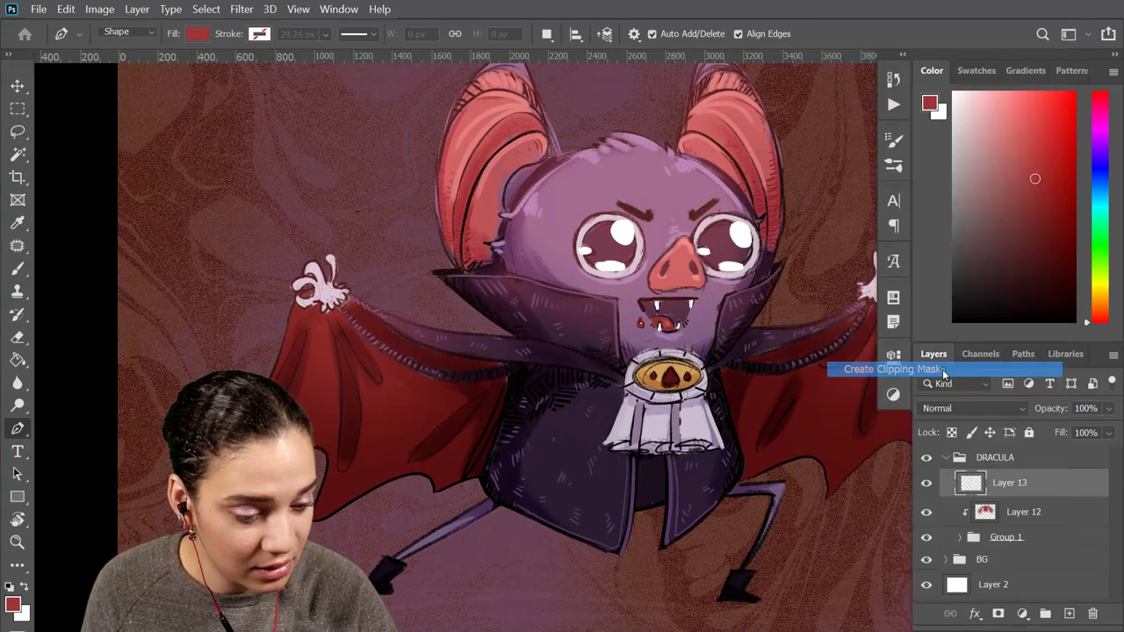
Sample the mauve of the bat's face and paint it softly over the collar with the brush reduced to 200 px
key(b)
alt+click(565, 245)
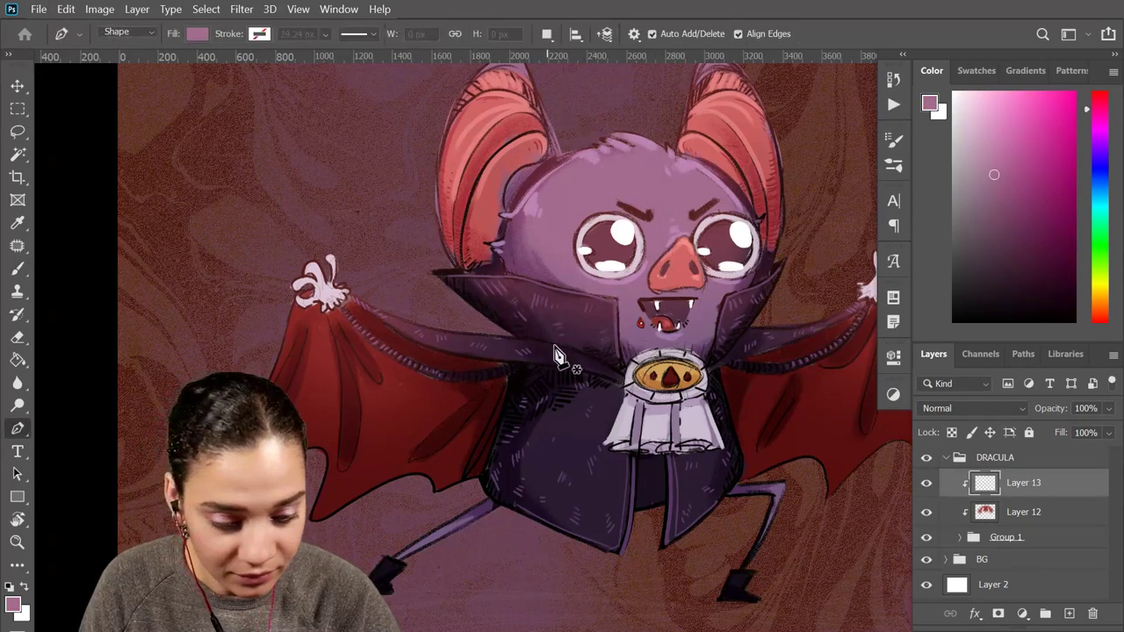
key(bracketleft)
key(bracketleft)
key(bracketleft)
key(bracketleft)
key(bracketleft)
key(bracketleft)
key(bracketleft)
key(bracketleft)
key(bracketleft)
key(bracketleft)
key(bracketleft)
key(bracketleft)
key(bracketleft)
key(bracketleft)
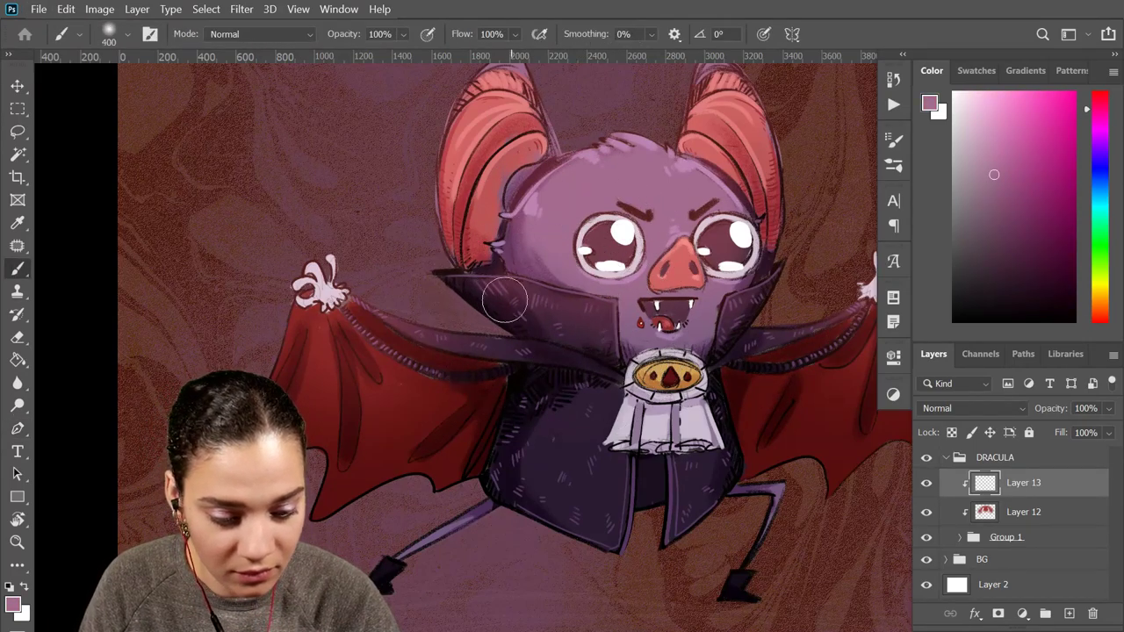
mouse_move(471, 286)
mouse_down()
mouse_move(576, 327)
mouse_move(570, 335)
mouse_move(597, 322)
mouse_move(555, 304)
mouse_move(584, 326)
mouse_up()
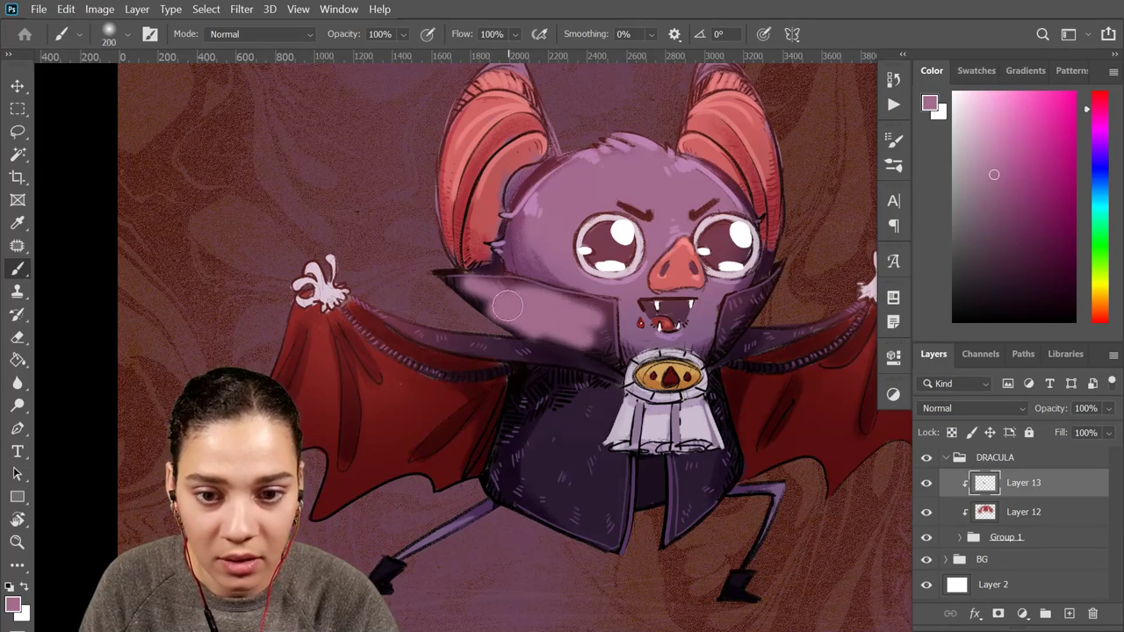
Enlarge the brush to 300 px and paint mauve down the coat front and along its opposite side
key(bracketright)
key(bracketright)
mouse_move(492, 290)
mouse_down()
mouse_move(564, 338)
mouse_move(587, 390)
mouse_move(566, 443)
mouse_up()
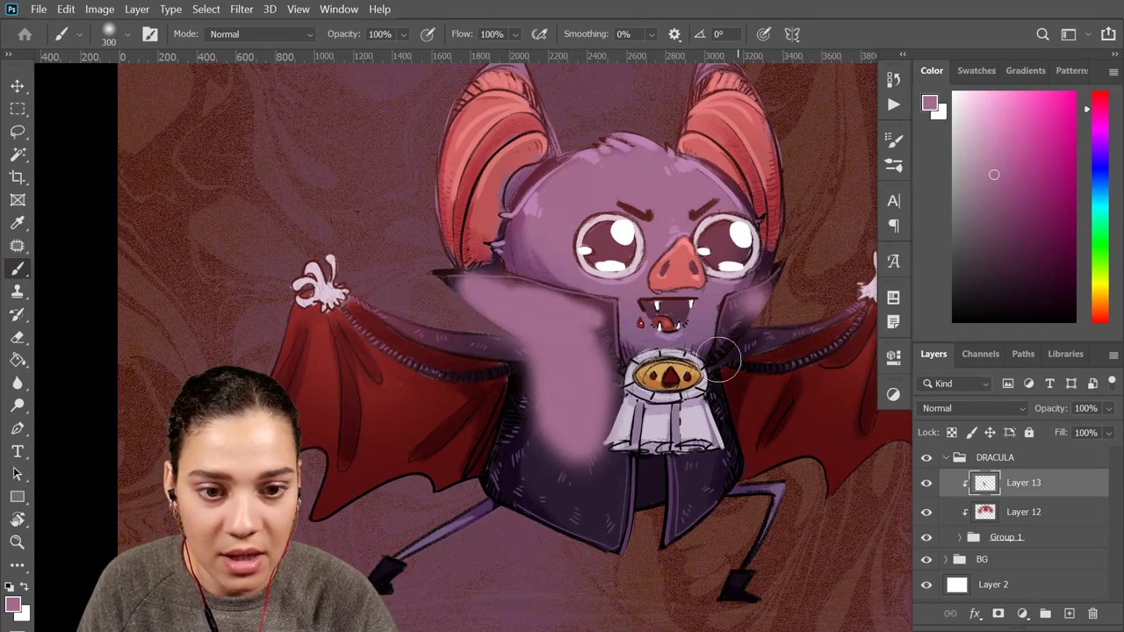
mouse_move(718, 360)
mouse_down()
mouse_move(751, 316)
mouse_move(716, 413)
mouse_up()
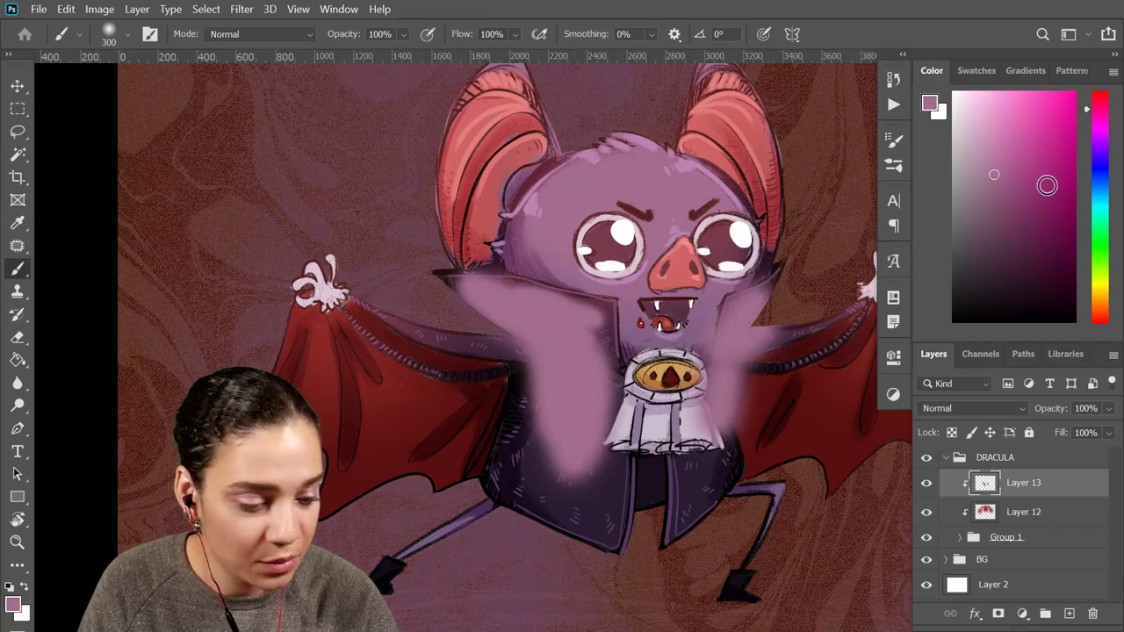
Compare blending modes on the clipped mauve layer and set it to Color Dodge
click(972, 408)
click(979, 274)
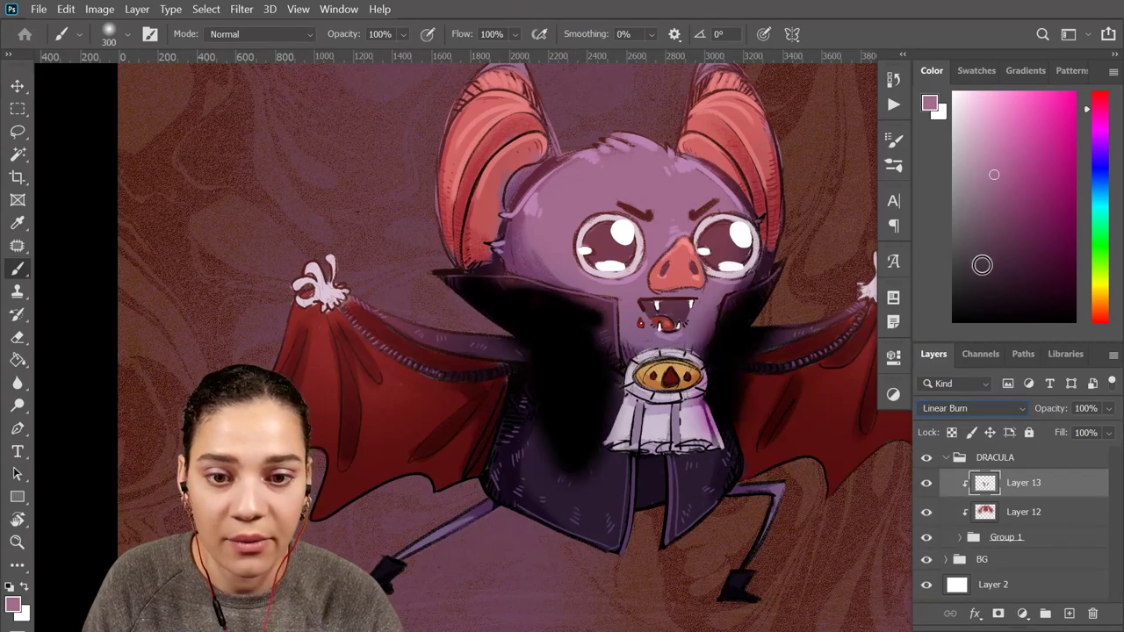
key(Down)
key(Down)
key(Down)
key(Down)
key(Down)
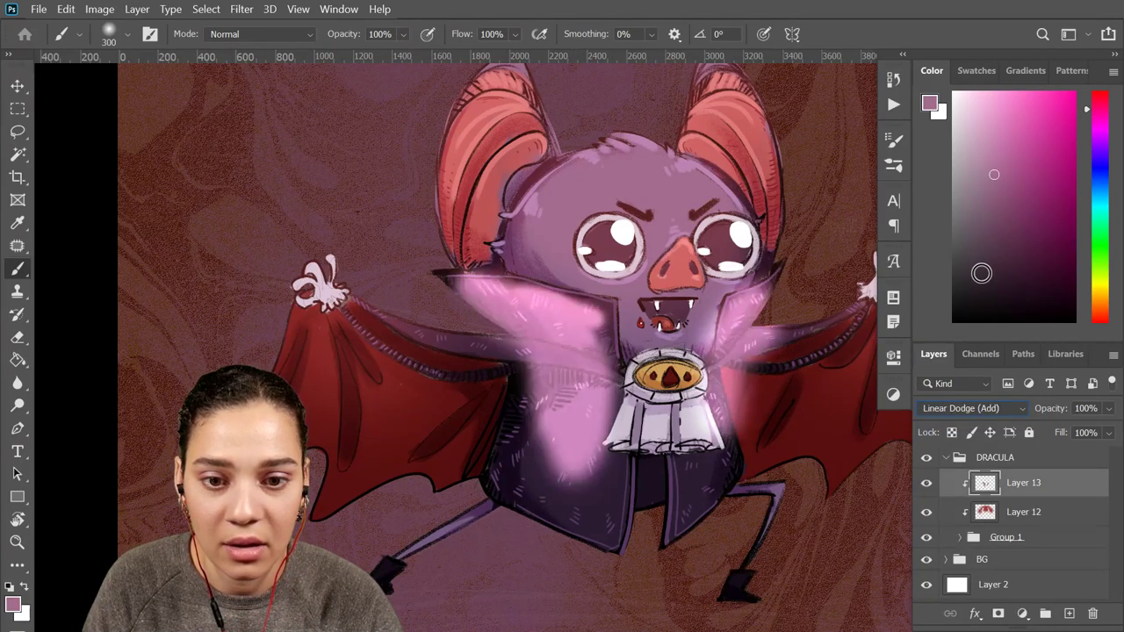
key(Up)
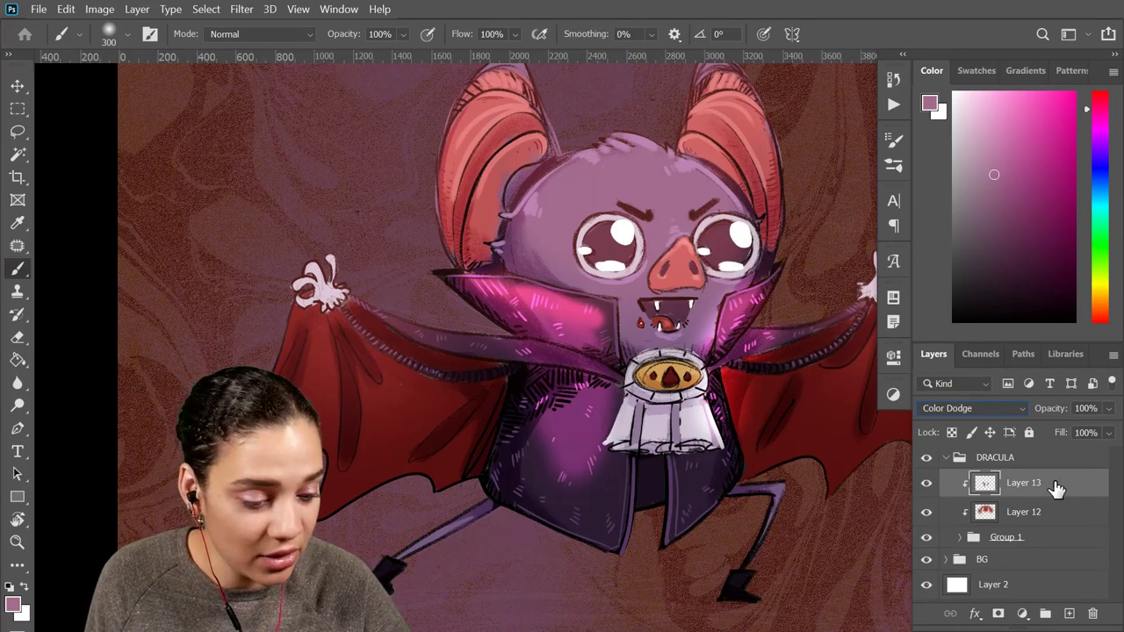
Shift the hue of the mauve light on the clipped layer to -140 with a Hue/Saturation adjustment
key(ctrl+u)
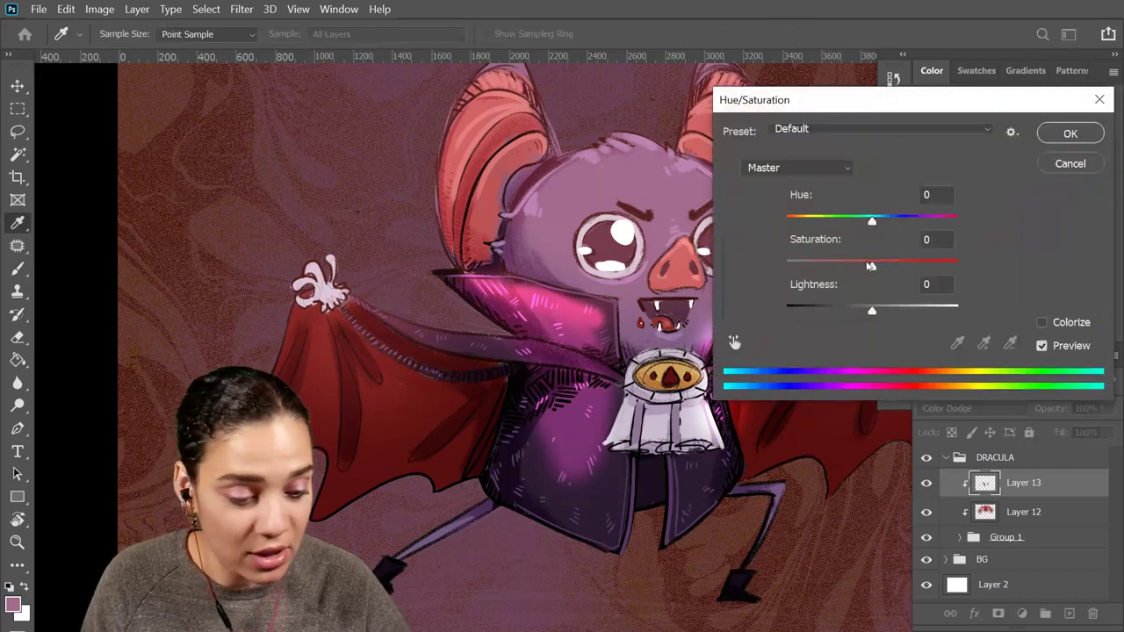
drag(501, 265, 292, 241)
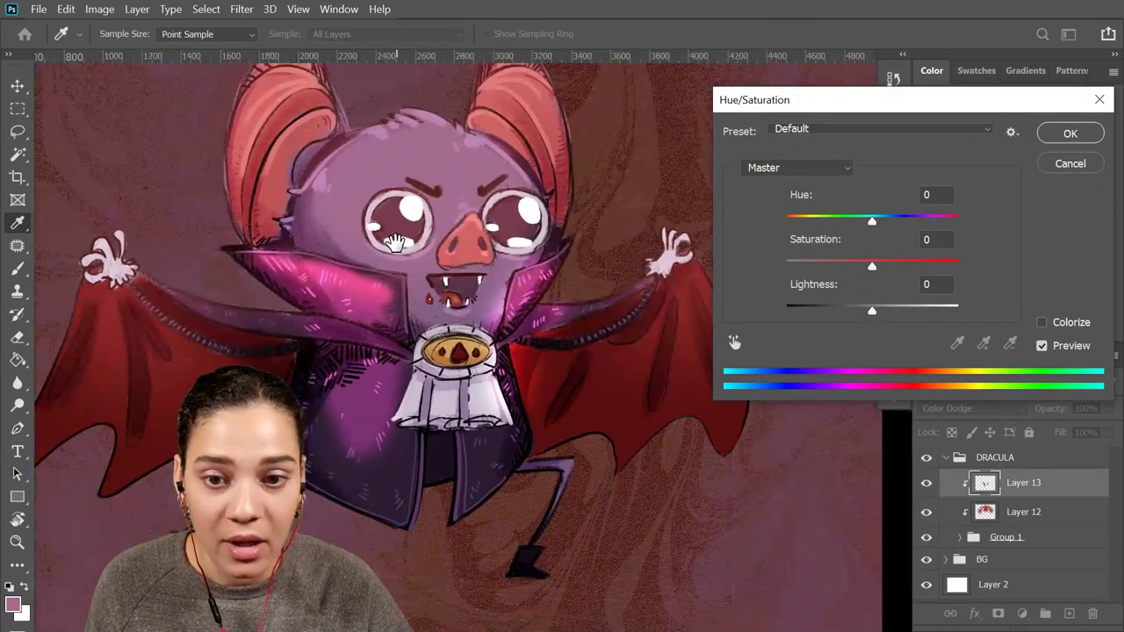
drag(872, 223, 801, 248)
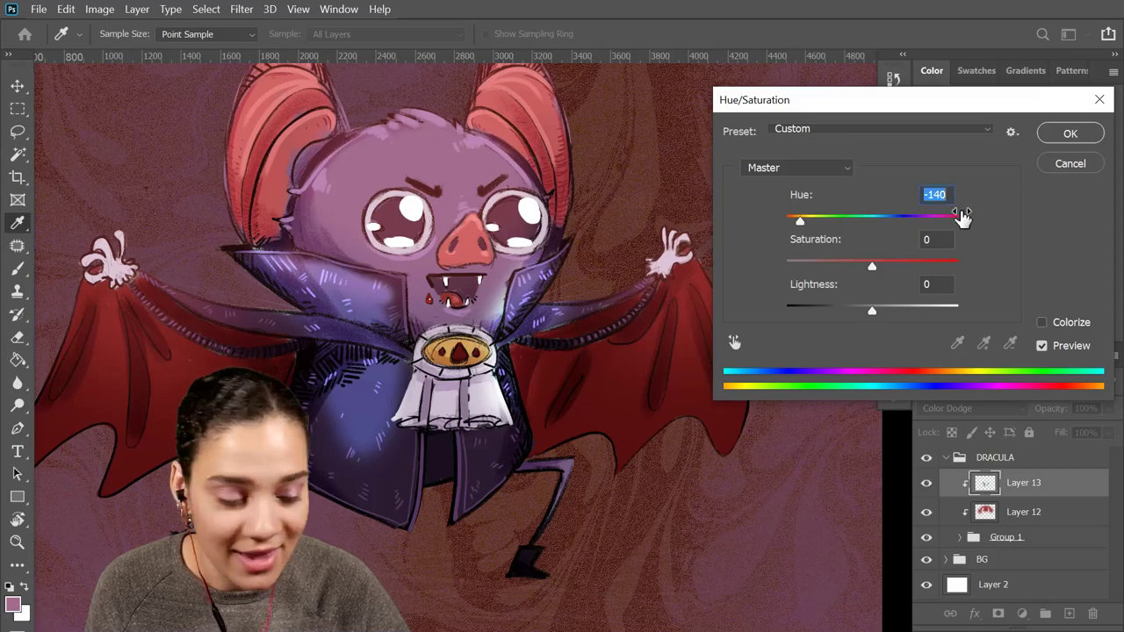
click(1070, 134)
Set the layer to Normal to sample its teal paint as the foreground color, and return the blending mode to Color Dodge
click(966, 411)
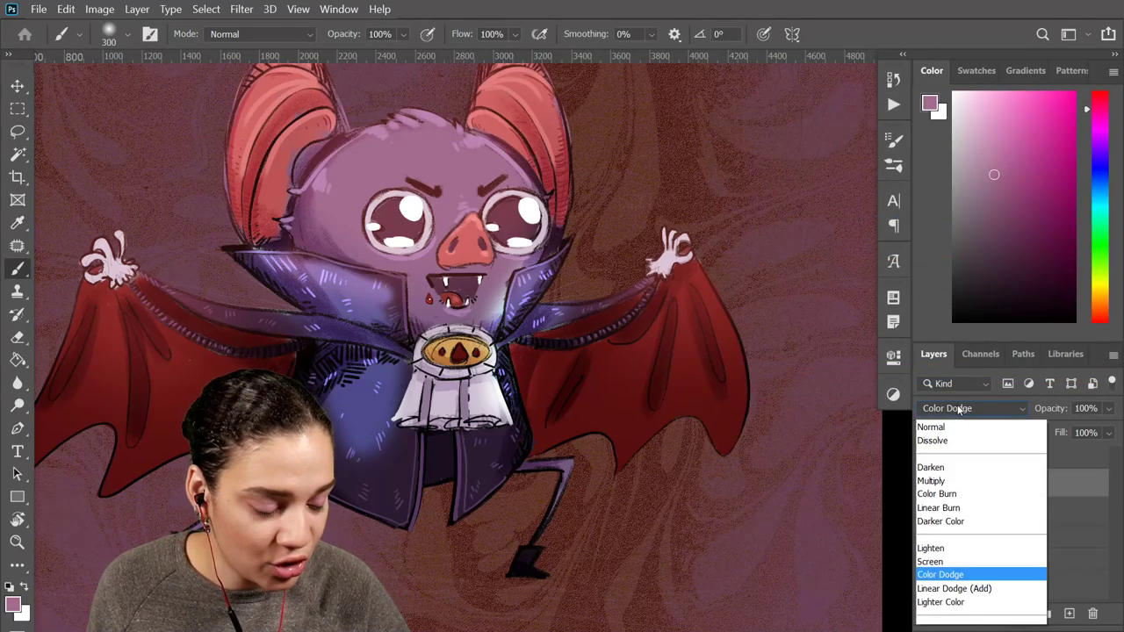
click(941, 196)
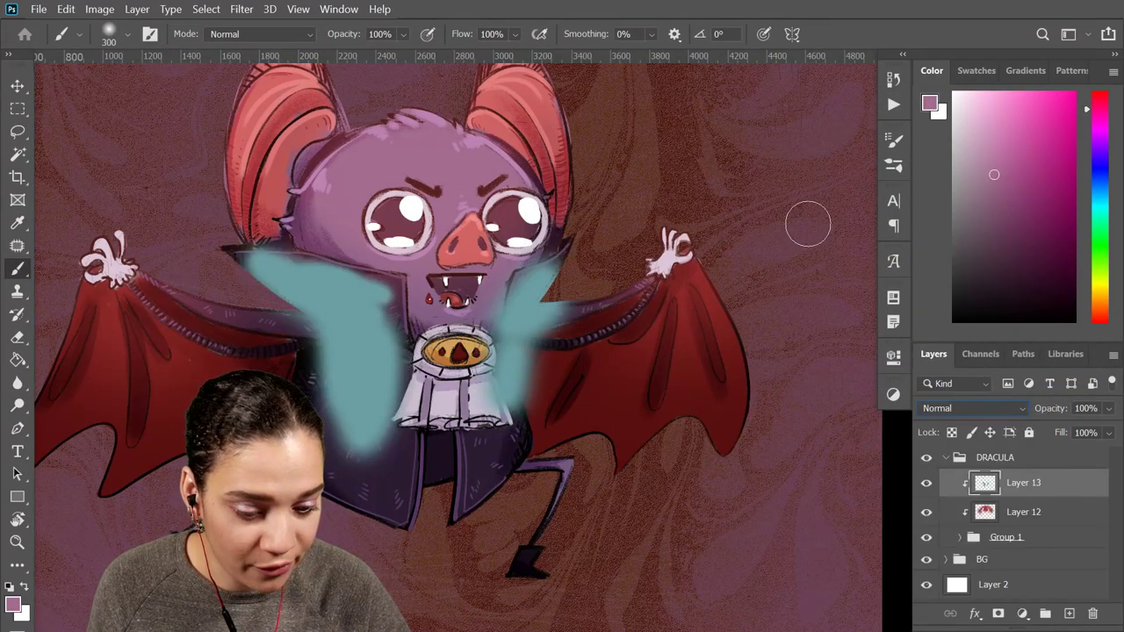
alt+click(353, 293)
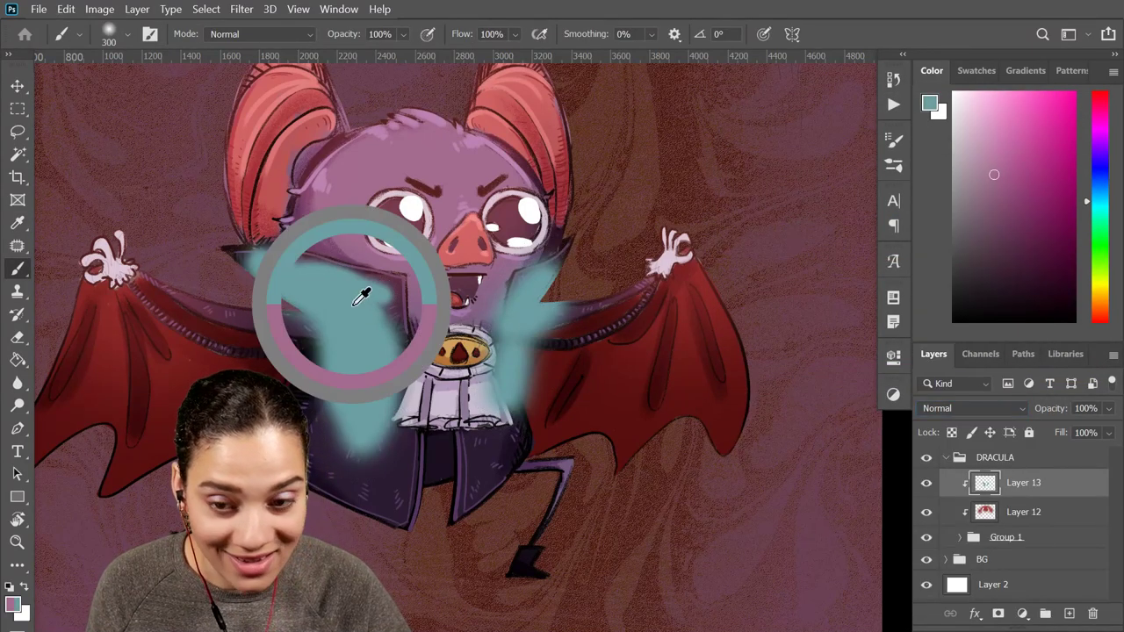
click(969, 408)
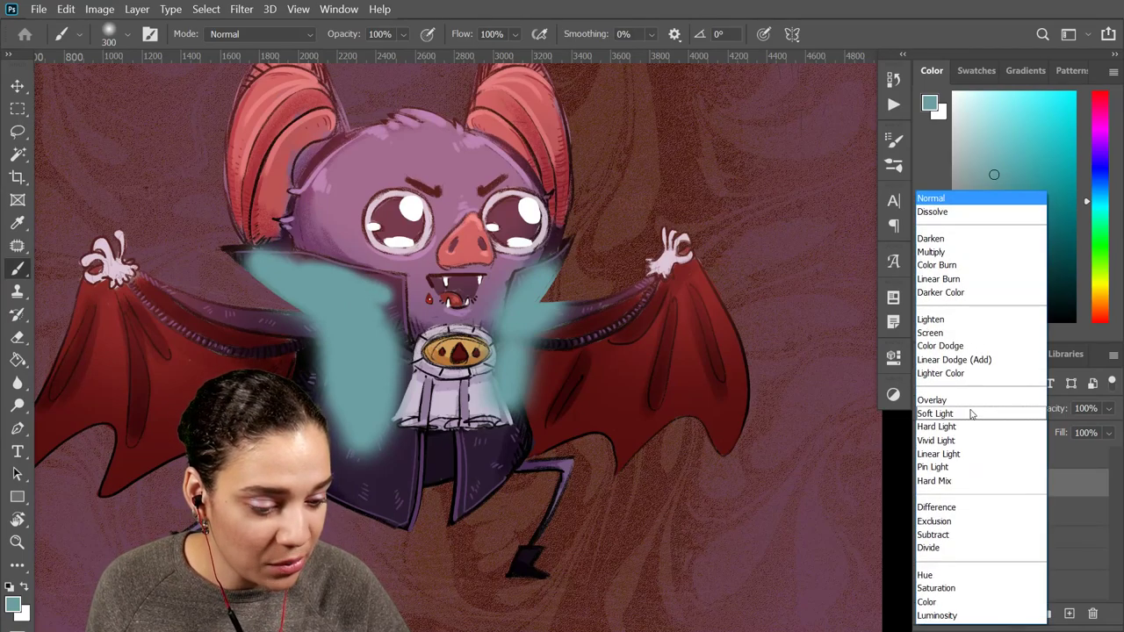
click(963, 345)
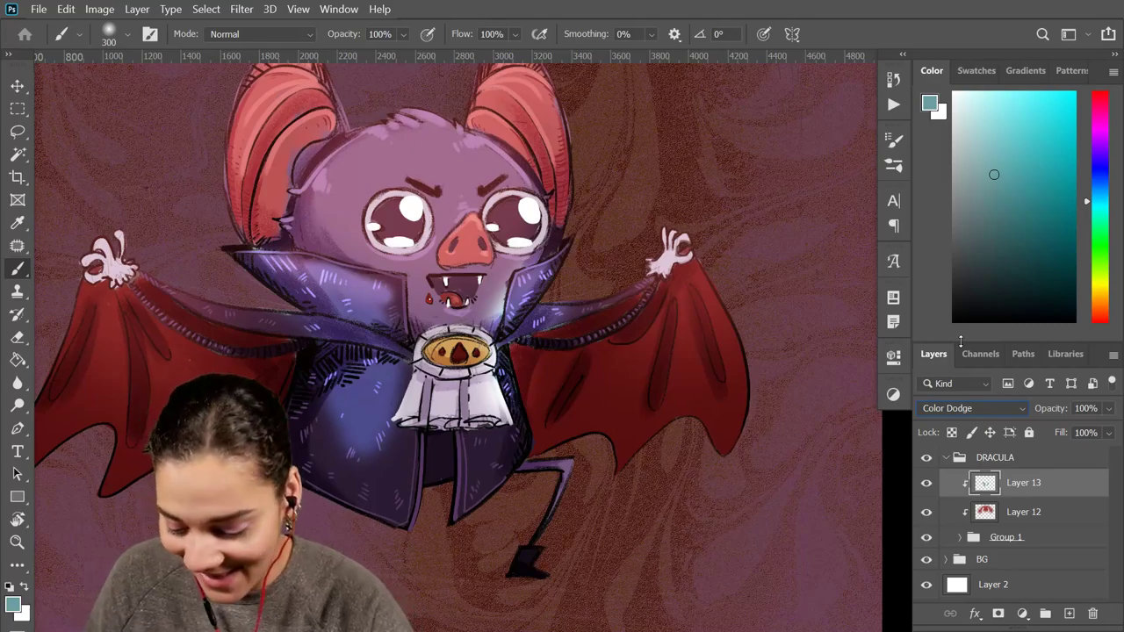
Choose the viagnuage1 1 brush preset for painting textured light
right_click(394, 310)
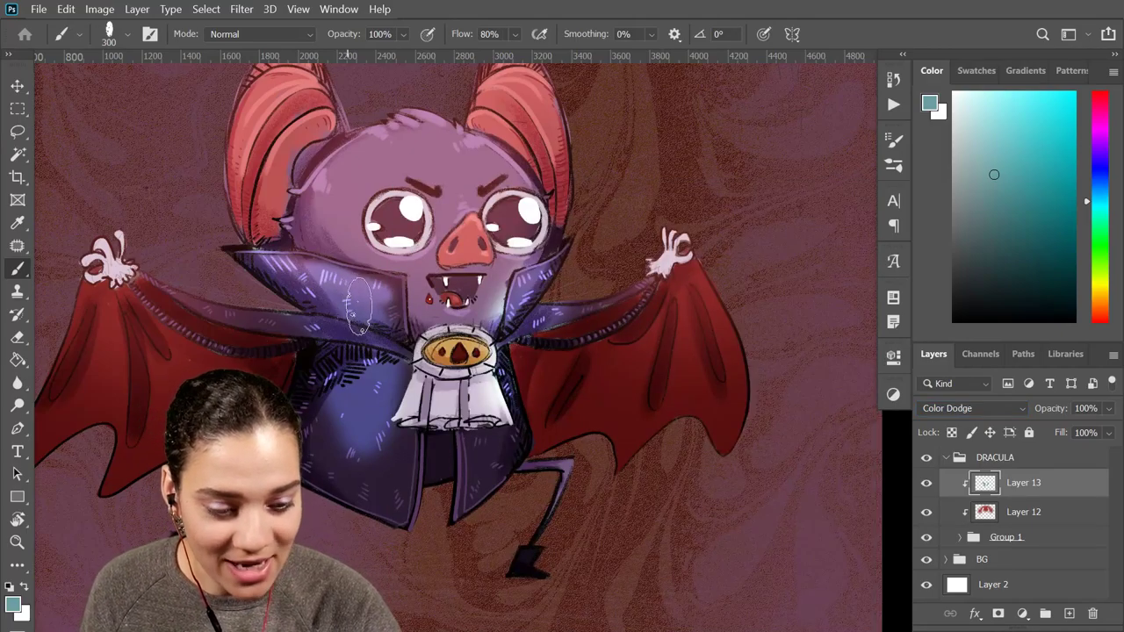
right_click(371, 309)
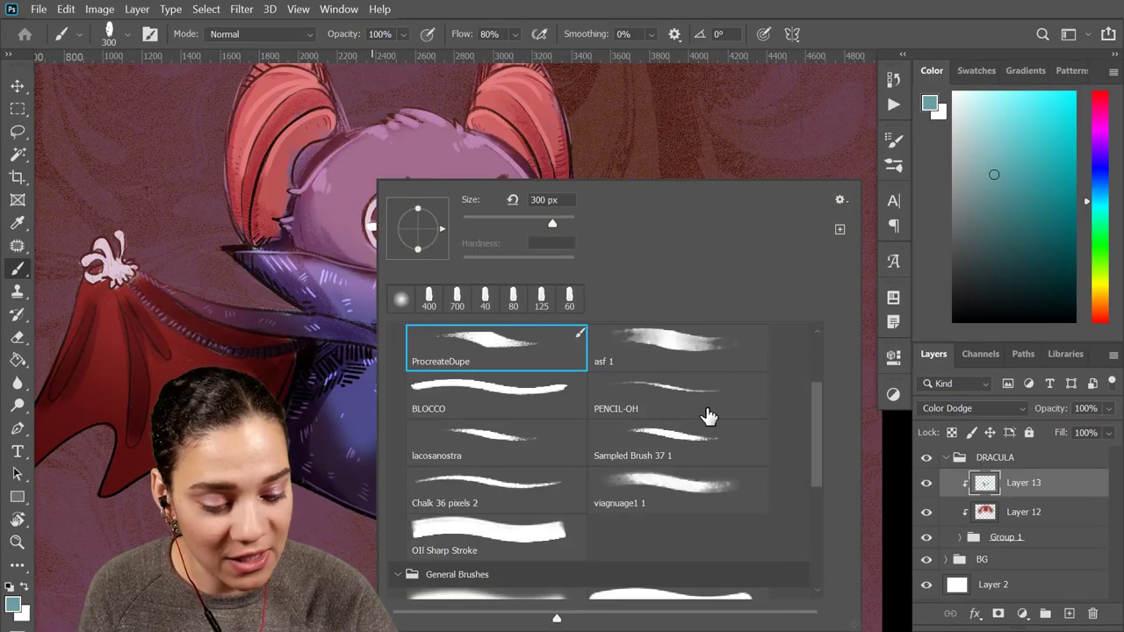
click(692, 485)
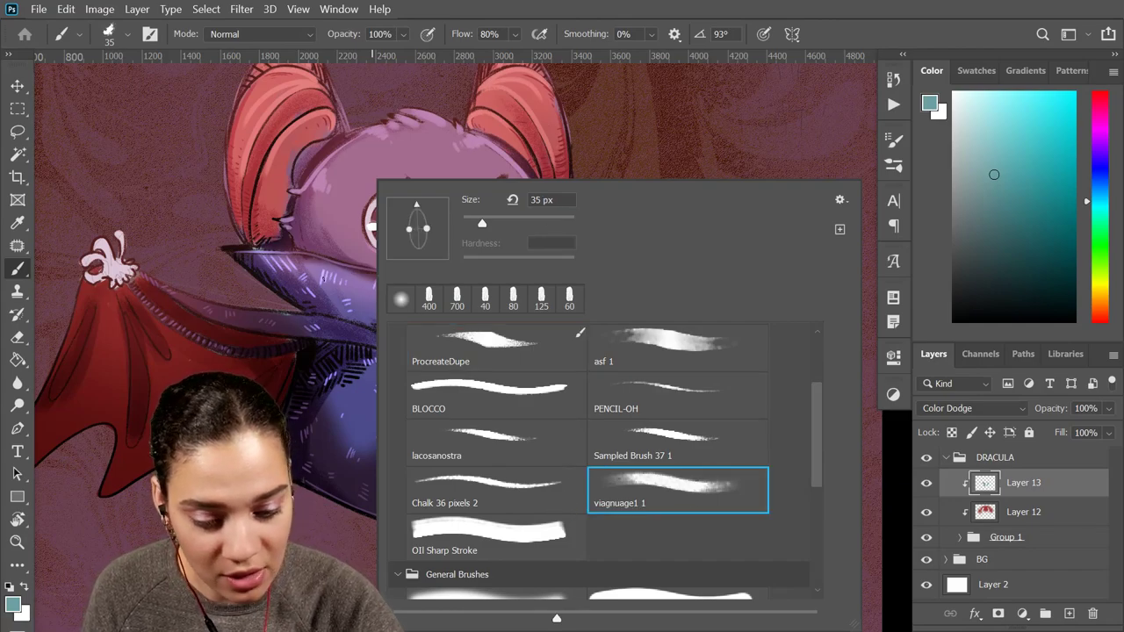
click(348, 271)
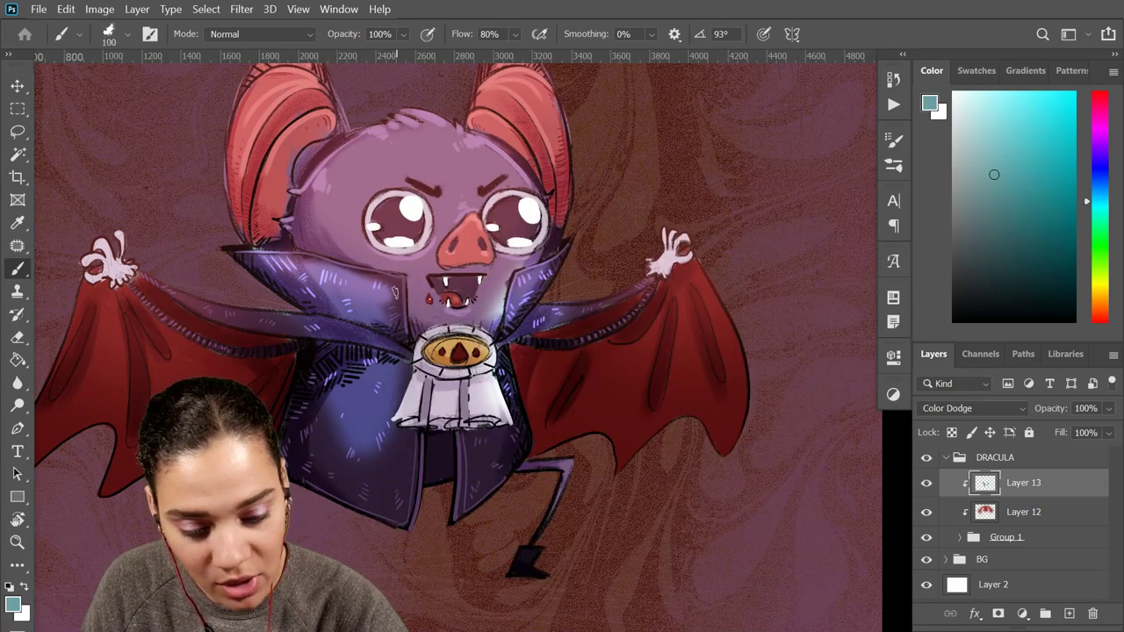
Paint teal light over the collar and along both sleeves, varying the brush between 90 and 175 px
key(bracketright)
key(bracketright)
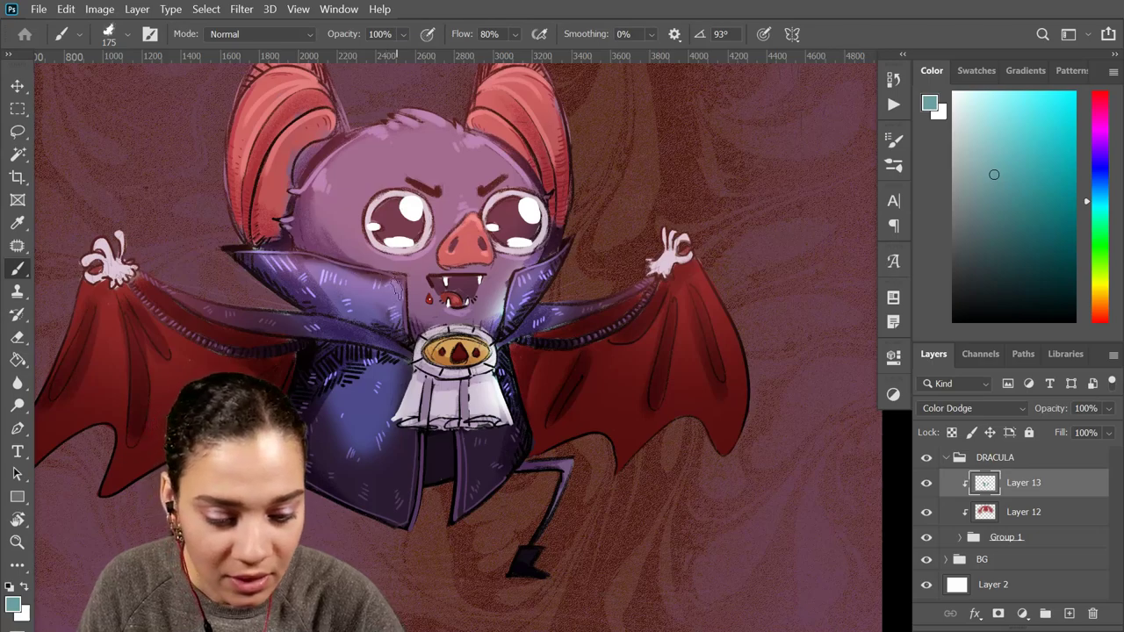
drag(397, 288, 295, 265)
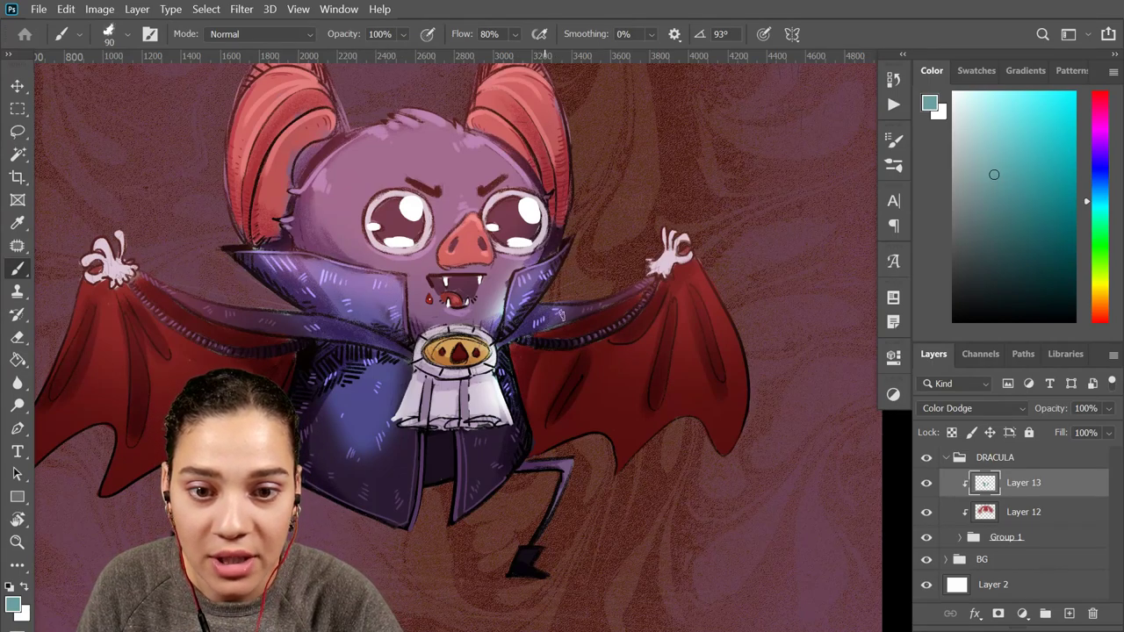
mouse_move(558, 313)
mouse_down()
mouse_move(652, 284)
mouse_move(573, 341)
mouse_move(636, 315)
mouse_up()
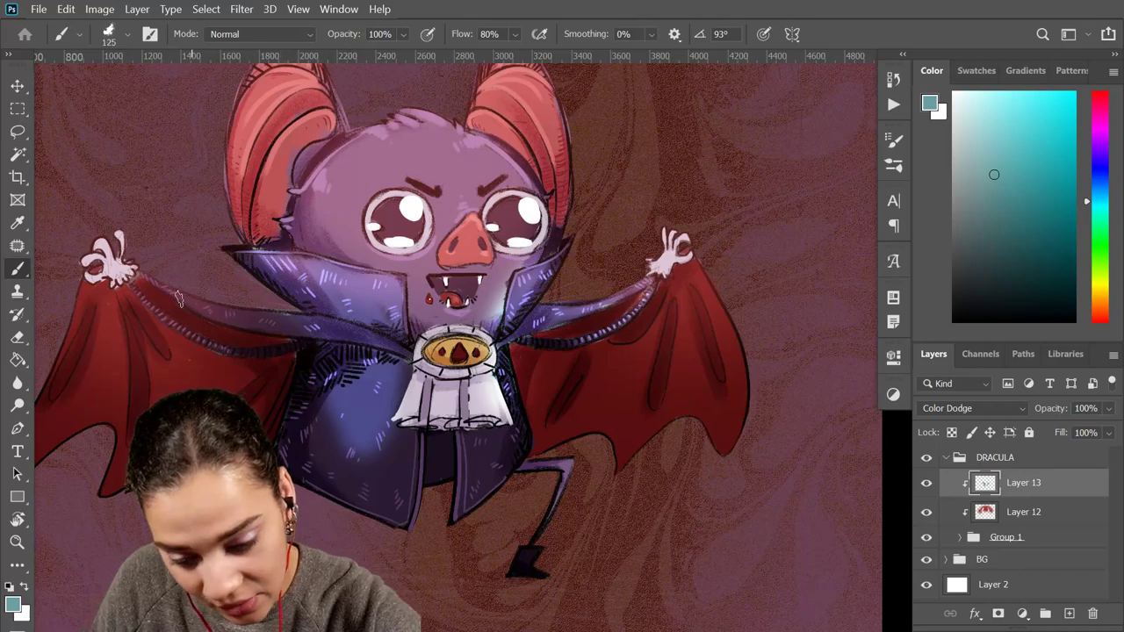
mouse_move(149, 273)
mouse_down()
mouse_move(209, 314)
mouse_move(168, 277)
mouse_move(274, 325)
mouse_move(182, 282)
mouse_move(302, 330)
mouse_up()
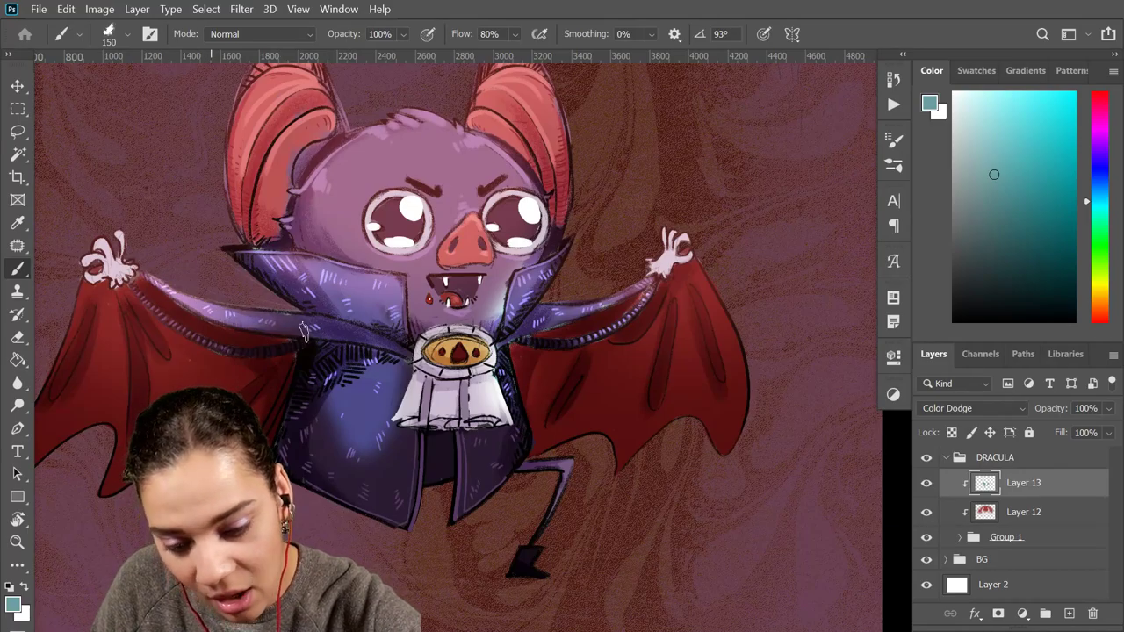
Paint textured teal light over both lower coat panels with the brush at 500 px, reducing it to 200 px for finer strokes
drag(402, 340, 457, 235)
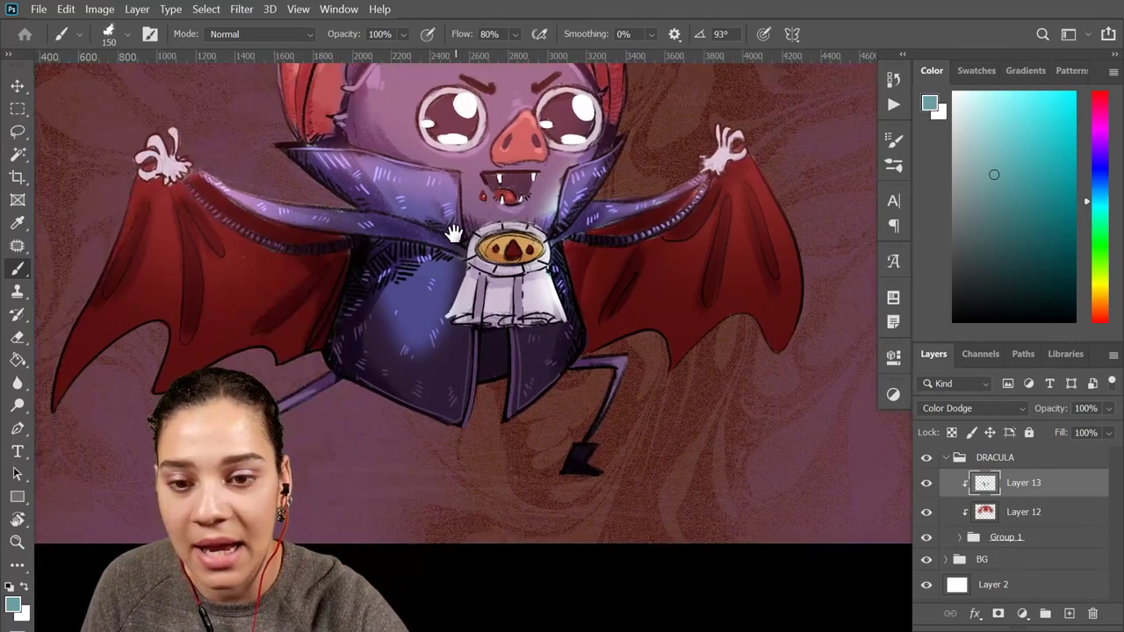
key(bracketright)
key(bracketright)
key(bracketright)
key(bracketright)
key(bracketright)
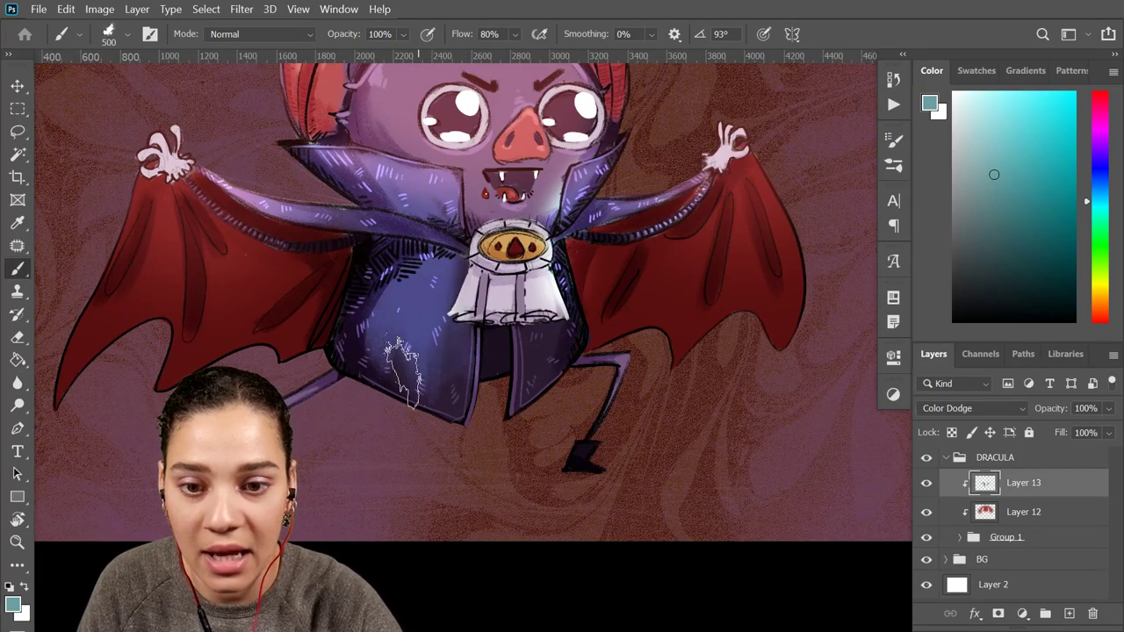
key(bracketleft)
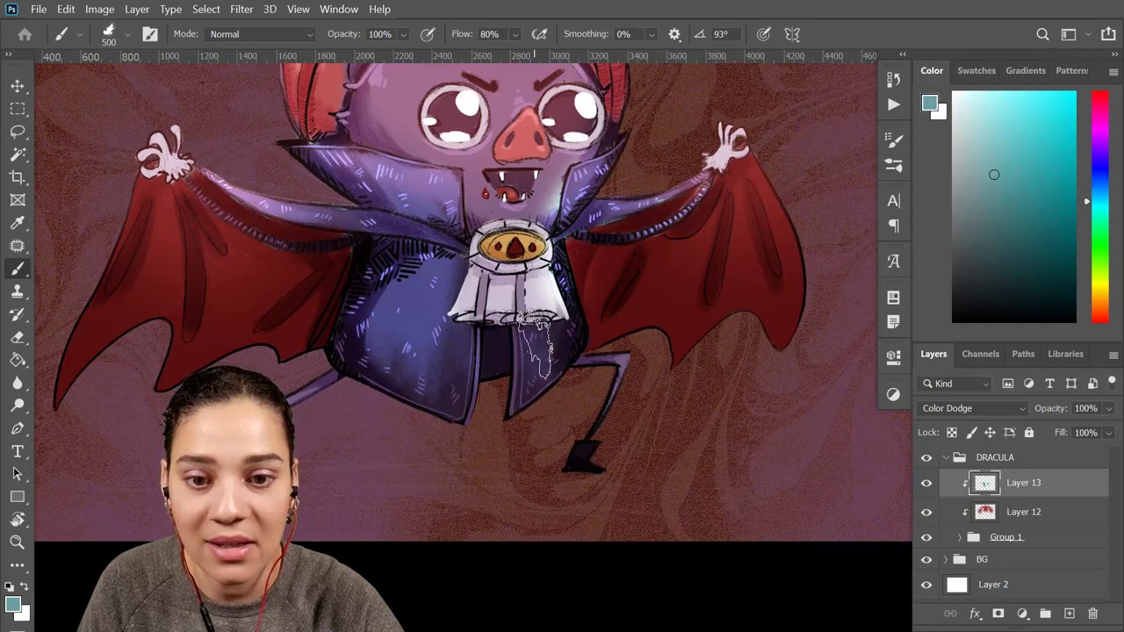
key(bracketleft)
key(bracketleft)
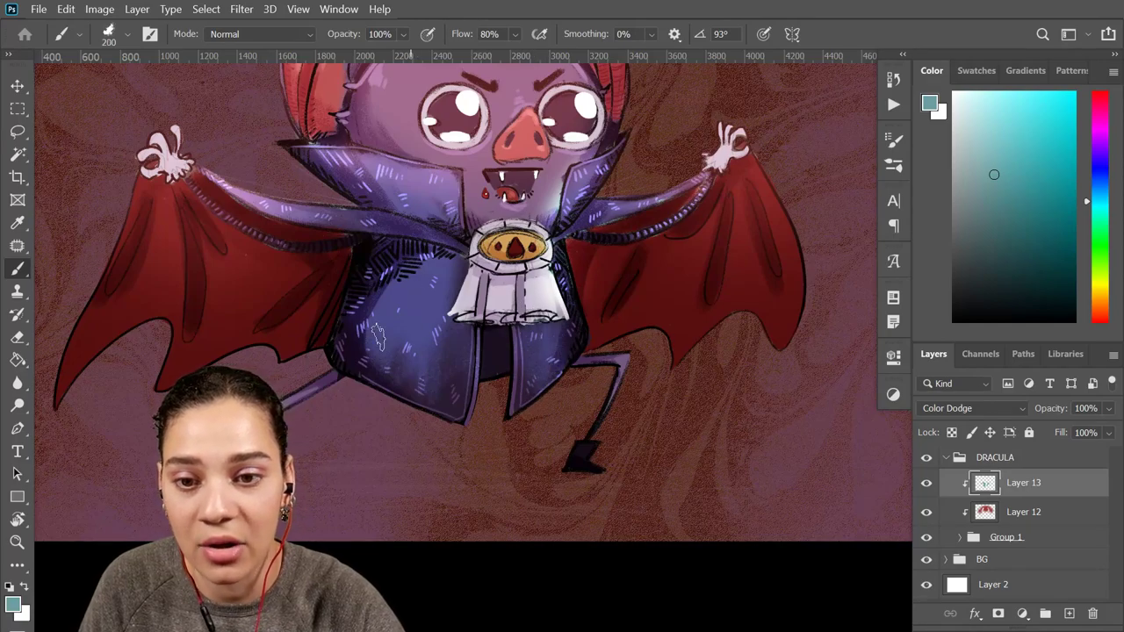
Switch to the Eraser and give it the viagnuage1 1 tip
key(e)
right_click(386, 279)
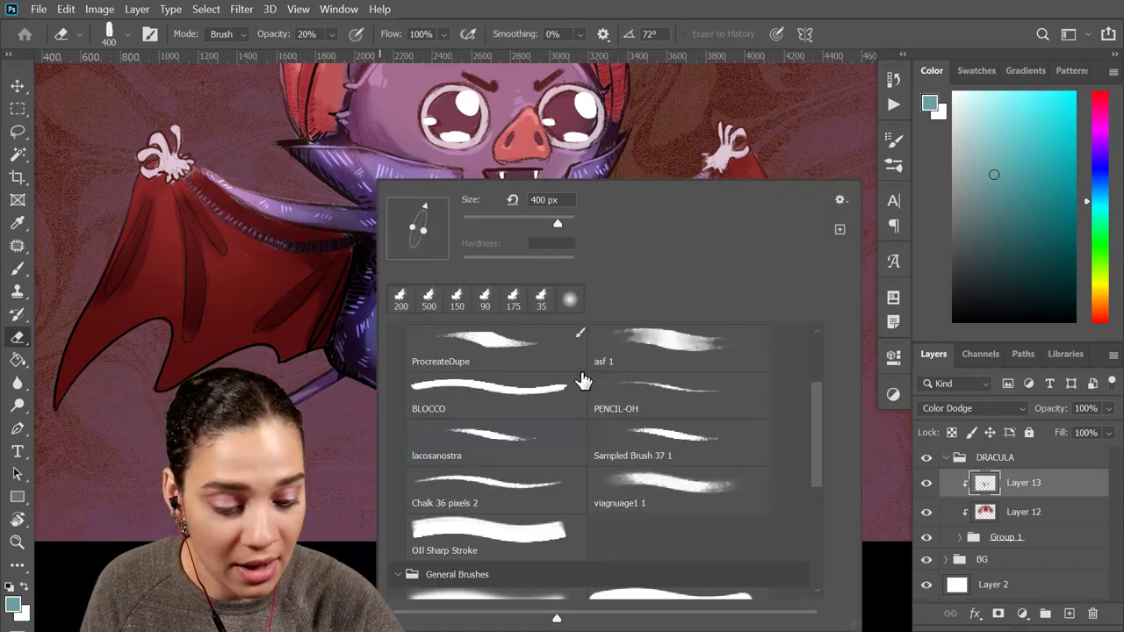
double_click(677, 484)
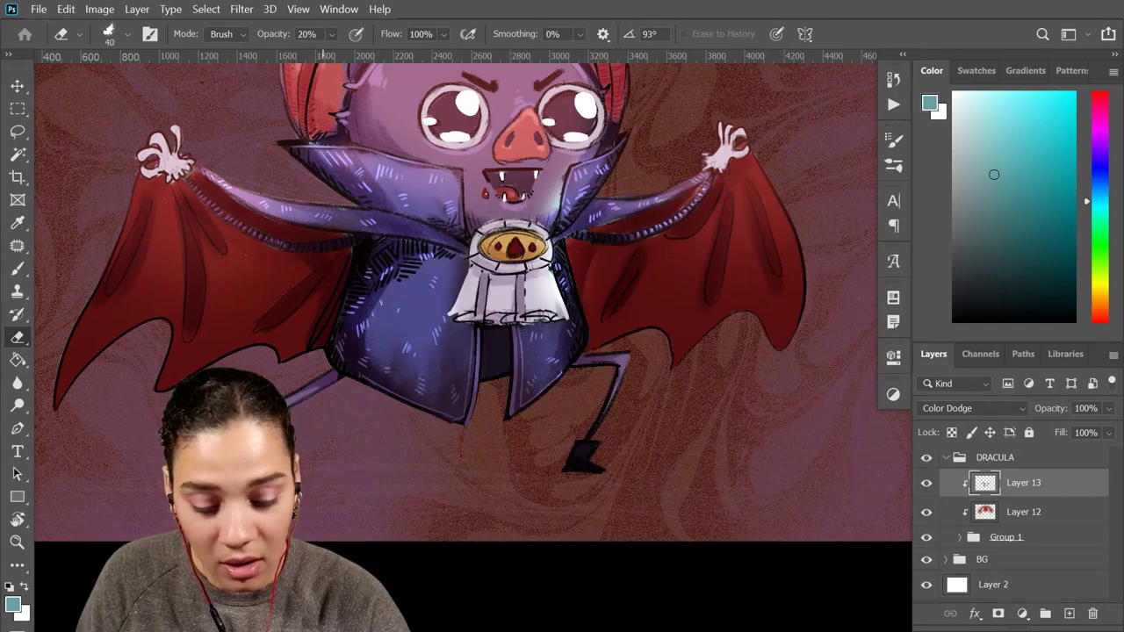
Enlarge the eraser to 600 px, raise its opacity to 100% and erase light from the coat's outer lower side
key(bracketright)
key(bracketright)
key(bracketright)
key(bracketright)
key(bracketright)
key(bracketright)
key(bracketright)
key(bracketright)
key(bracketright)
key(bracketright)
key(bracketright)
key(bracketright)
key(bracketright)
key(bracketright)
key(bracketleft)
key(bracketleft)
key(bracketleft)
key(bracketleft)
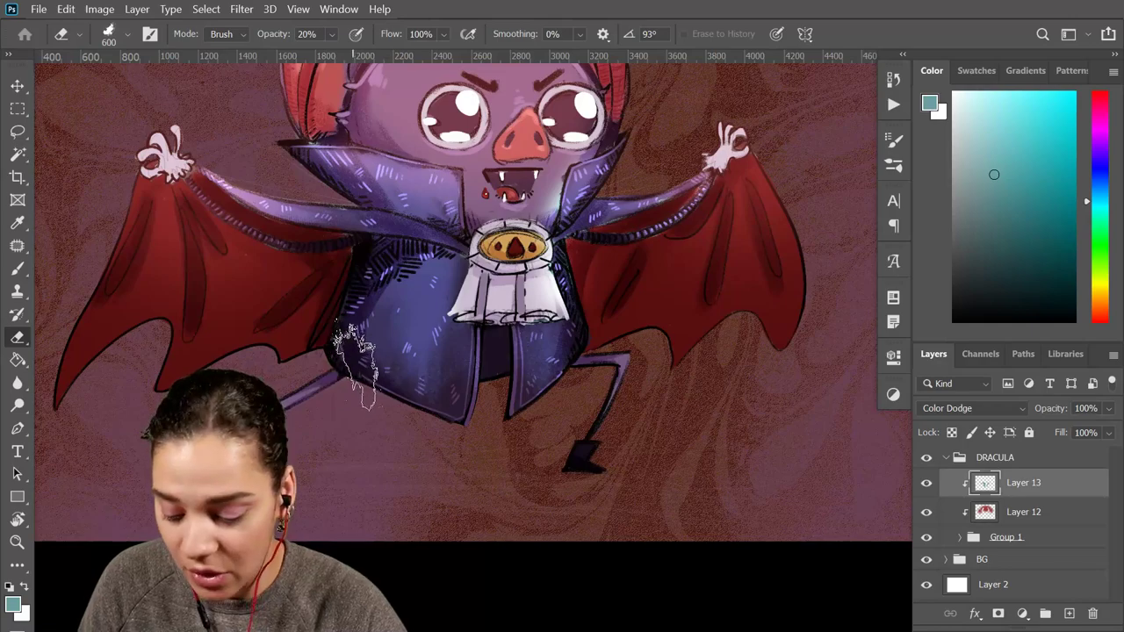
key(0)
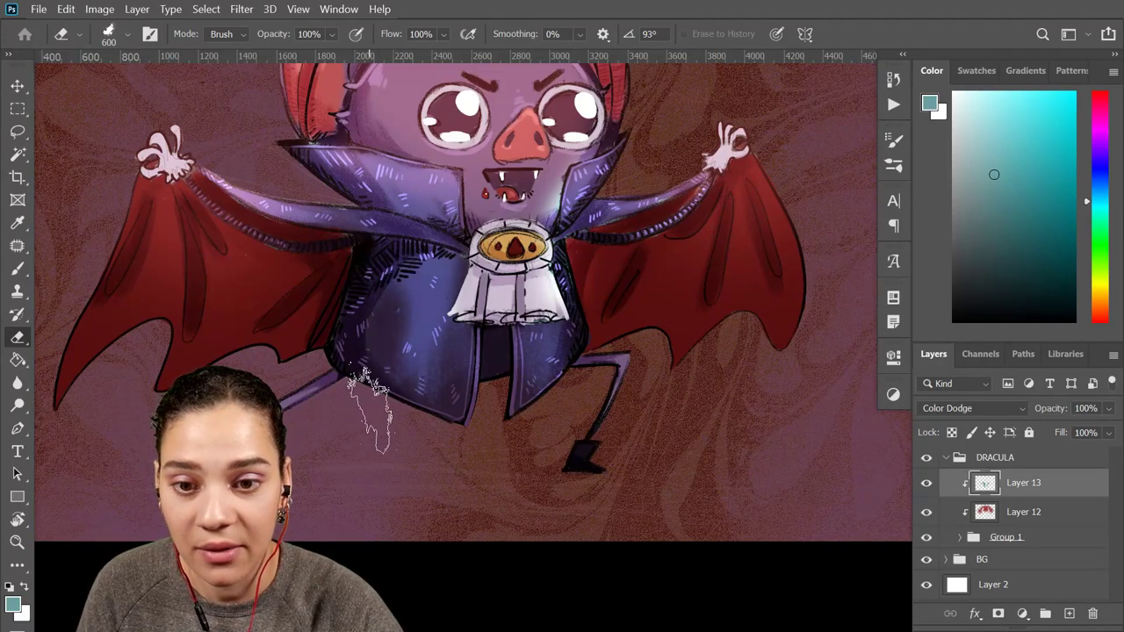
Return to the brush, enlarge it to 500 px and paint teal light over the coat front beside the jabot
key(b)
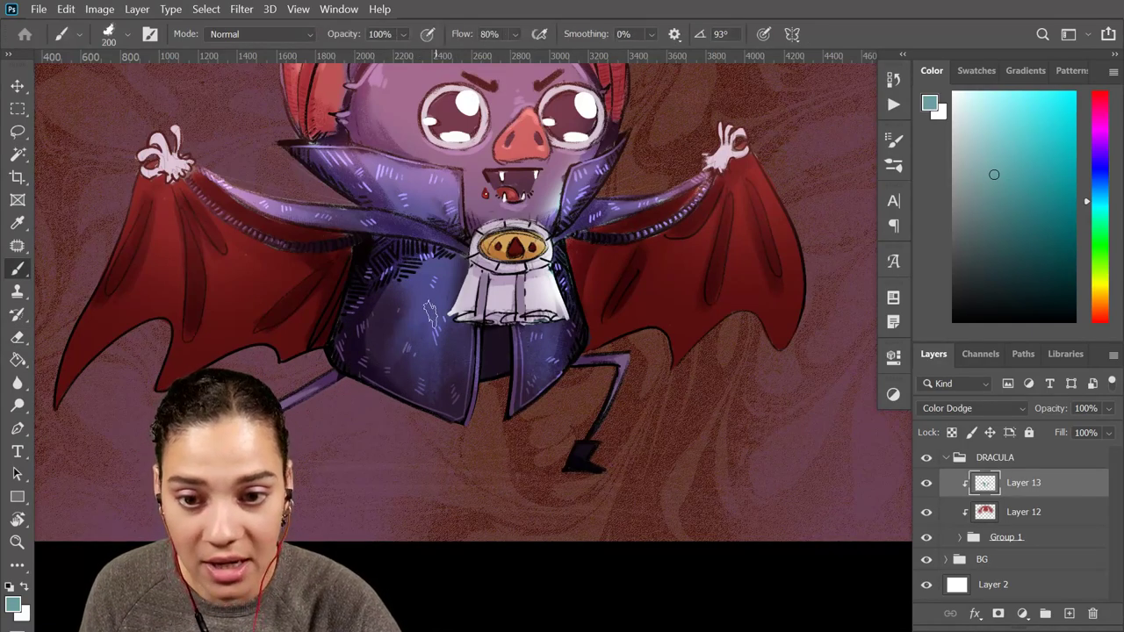
key(bracketright)
key(bracketright)
key(bracketright)
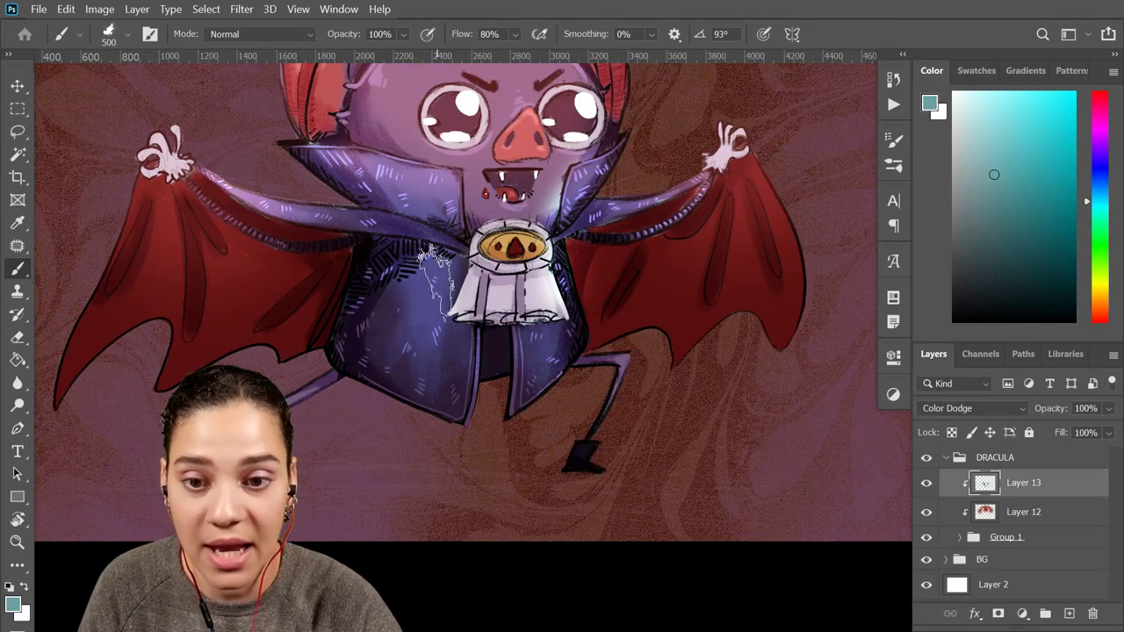
Reduce the brush to 100 px and add light to the sleeve just below the collar
drag(425, 289, 472, 372)
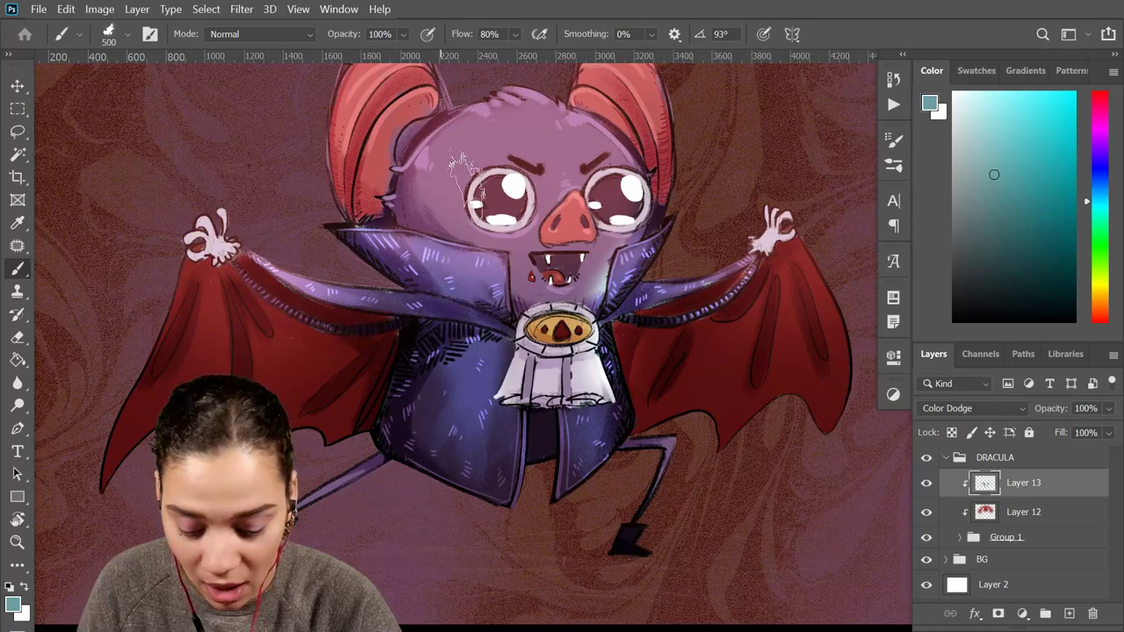
key(bracketleft)
key(bracketleft)
key(bracketleft)
key(bracketleft)
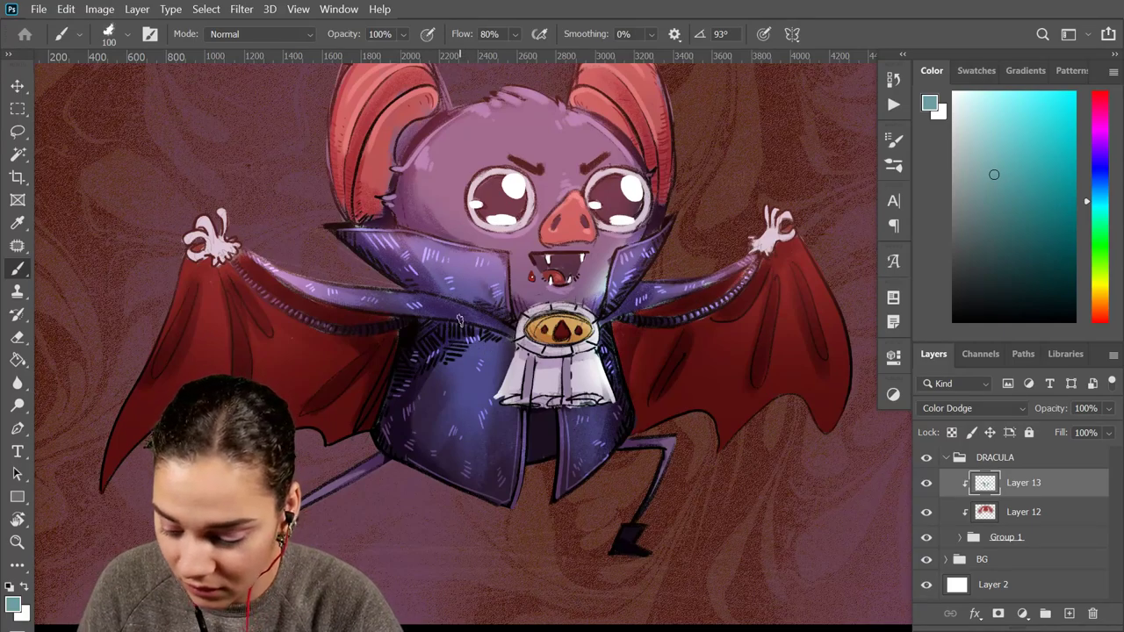
Erase excess light where the sleeves meet the collar and medallion with a 60 to 100 px eraser, and return to the brush
key(e)
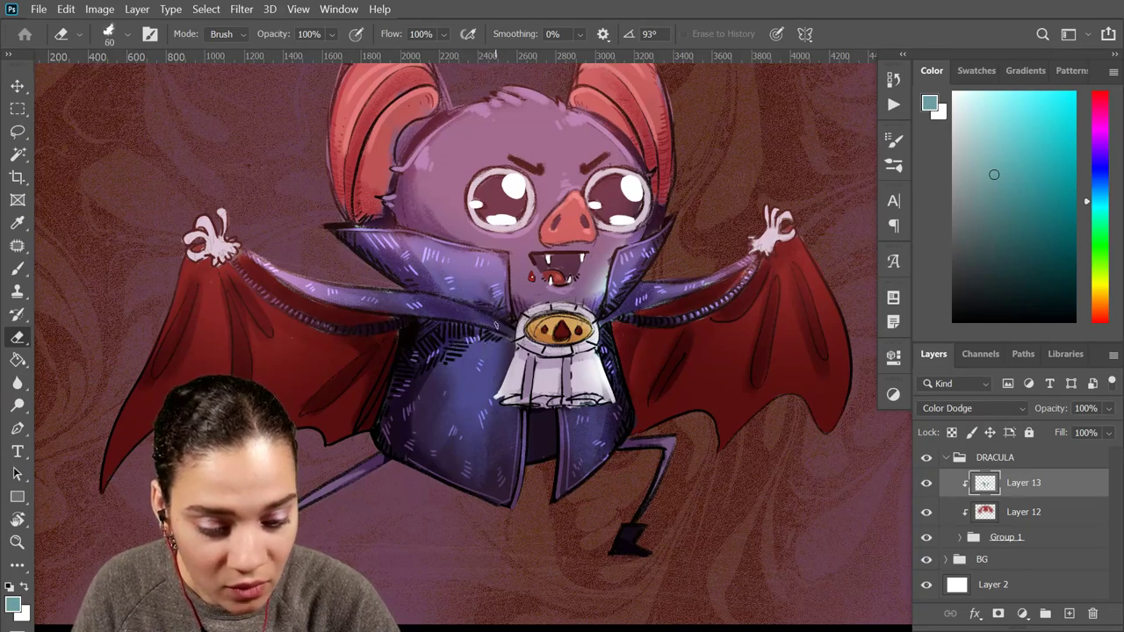
drag(496, 325, 478, 320)
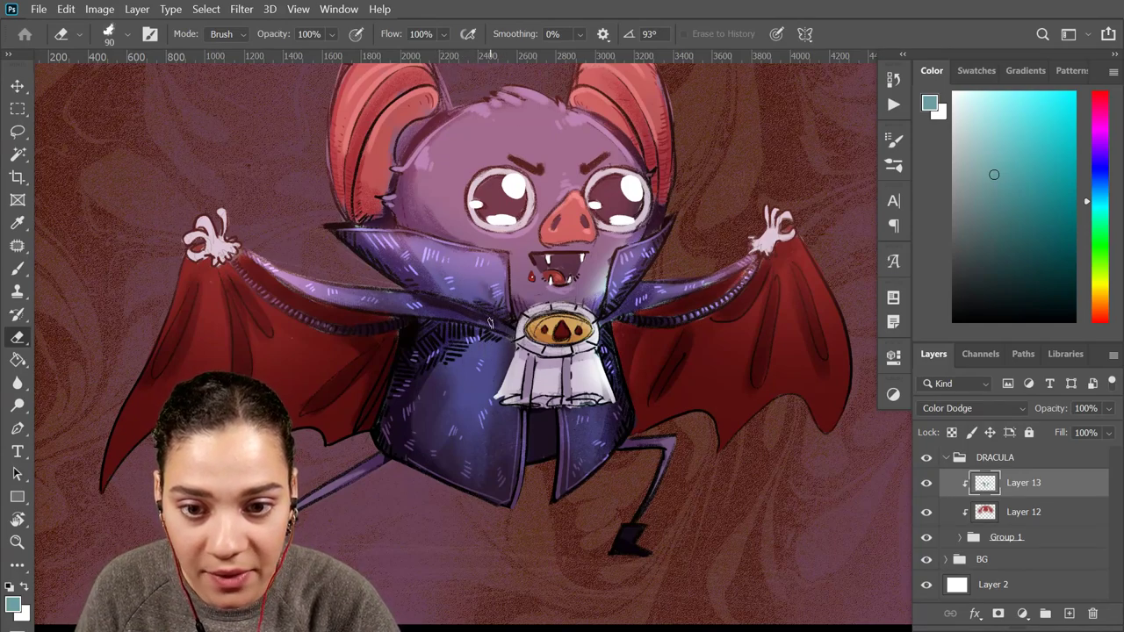
mouse_move(423, 304)
mouse_down()
mouse_move(393, 301)
mouse_move(419, 300)
mouse_up()
key(bracketleft)
key(bracketleft)
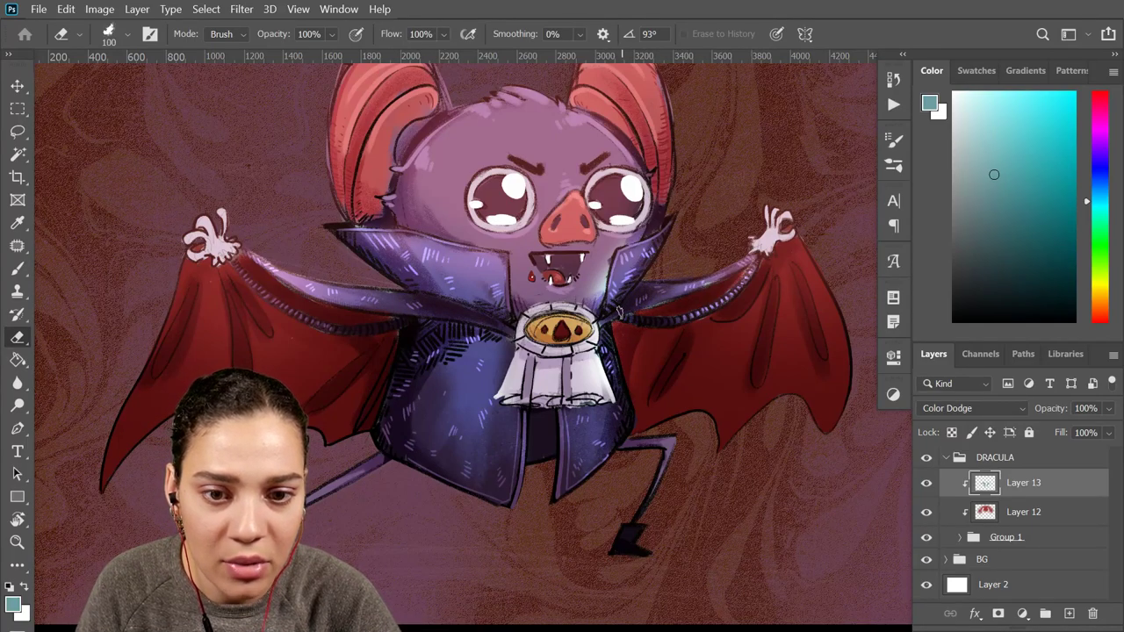
key(b)
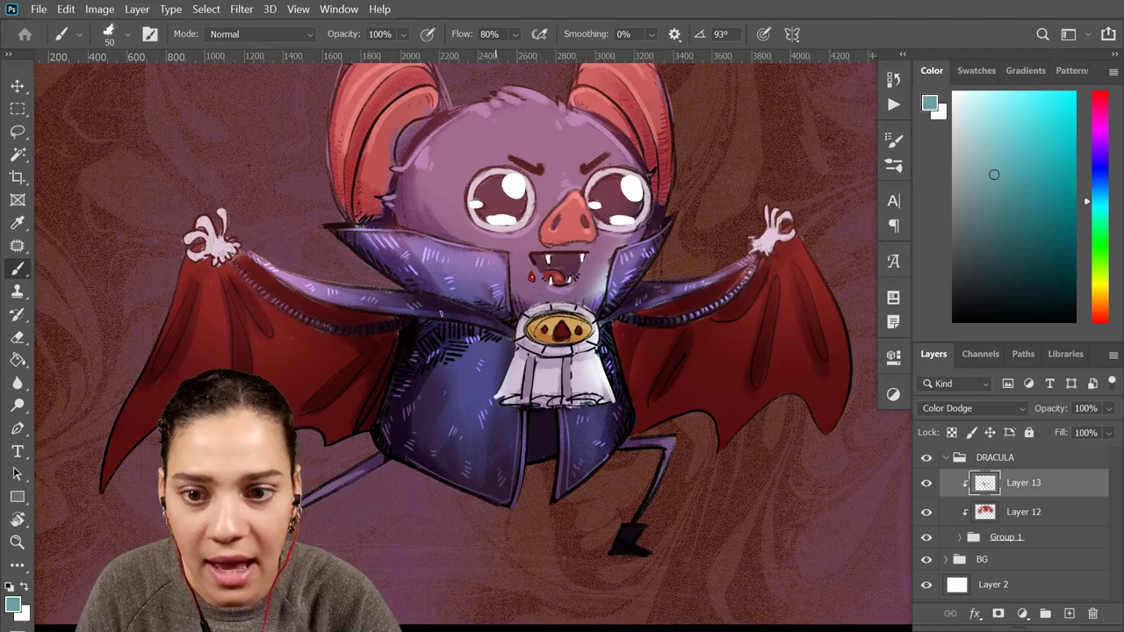
Paint a bright teal glow highlight along the bat's left-hand leg on the Color Dodge Layer 13
key(ctrl+minus)
key(ctrl+plus)
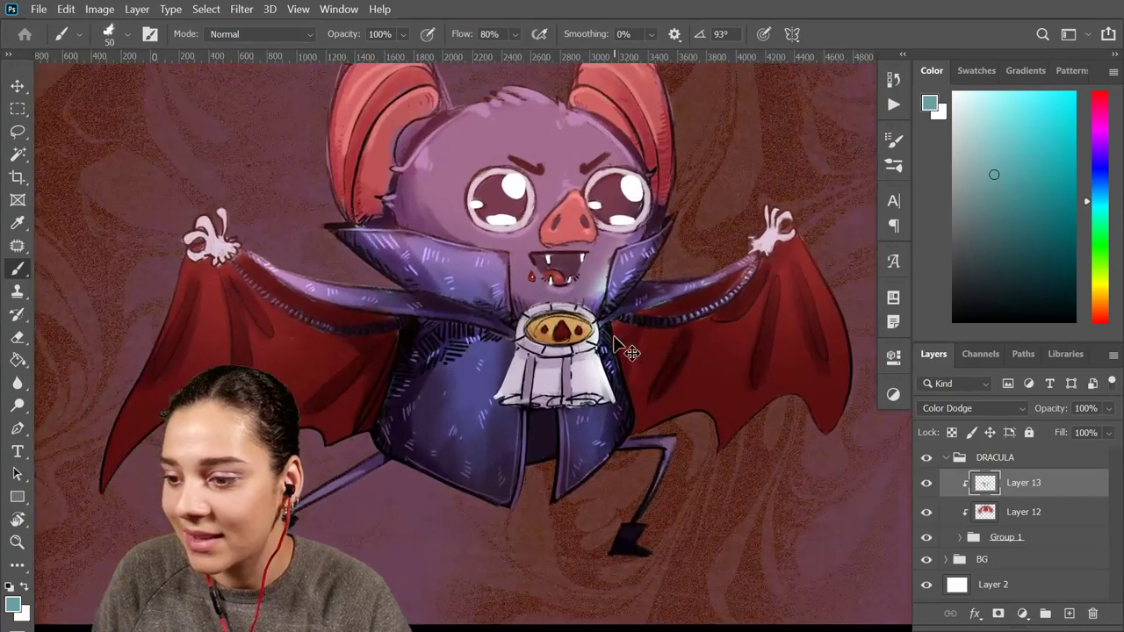
drag(584, 310, 806, 248)
drag(669, 241, 501, 266)
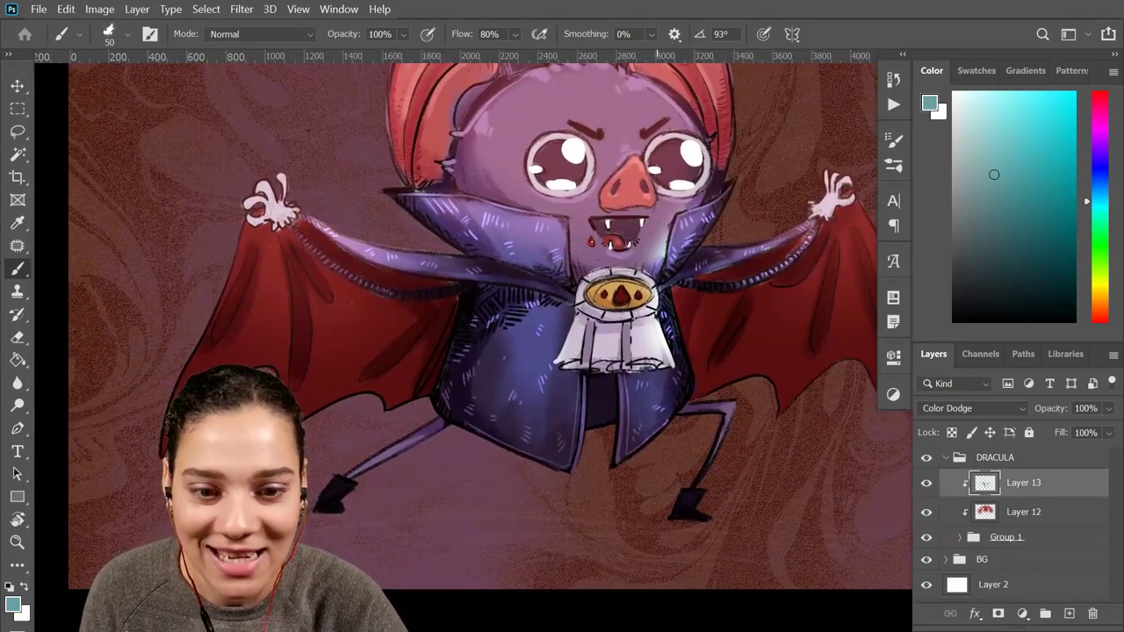
drag(528, 384, 690, 265)
drag(566, 325, 507, 355)
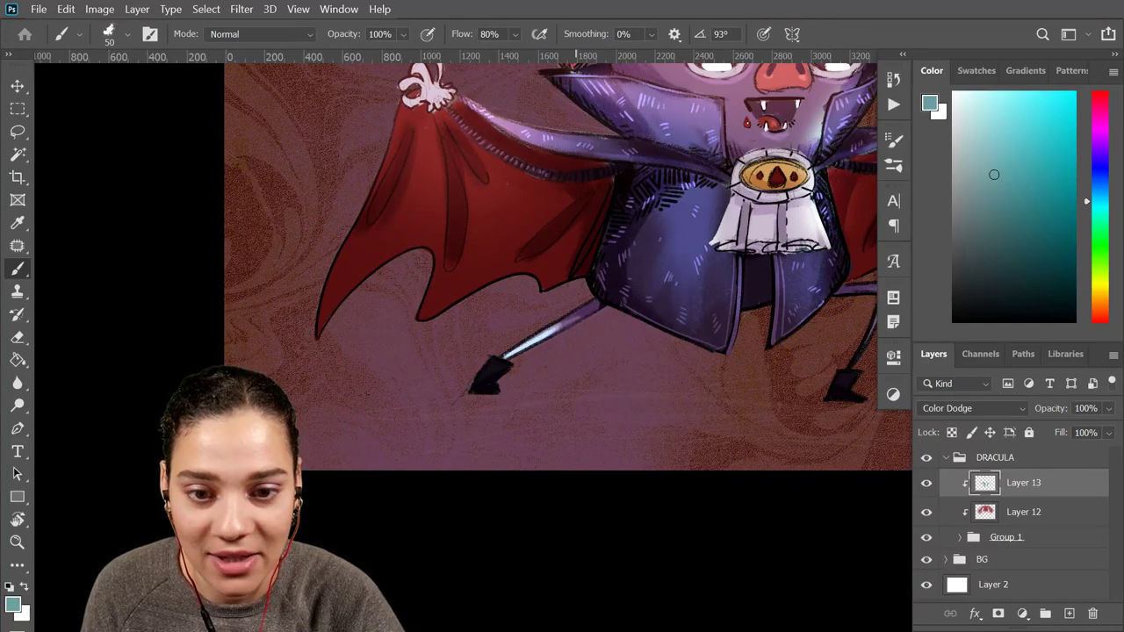
Paint a matching glow highlight on the knee and shin of the bent right-hand leg
drag(796, 289, 604, 327)
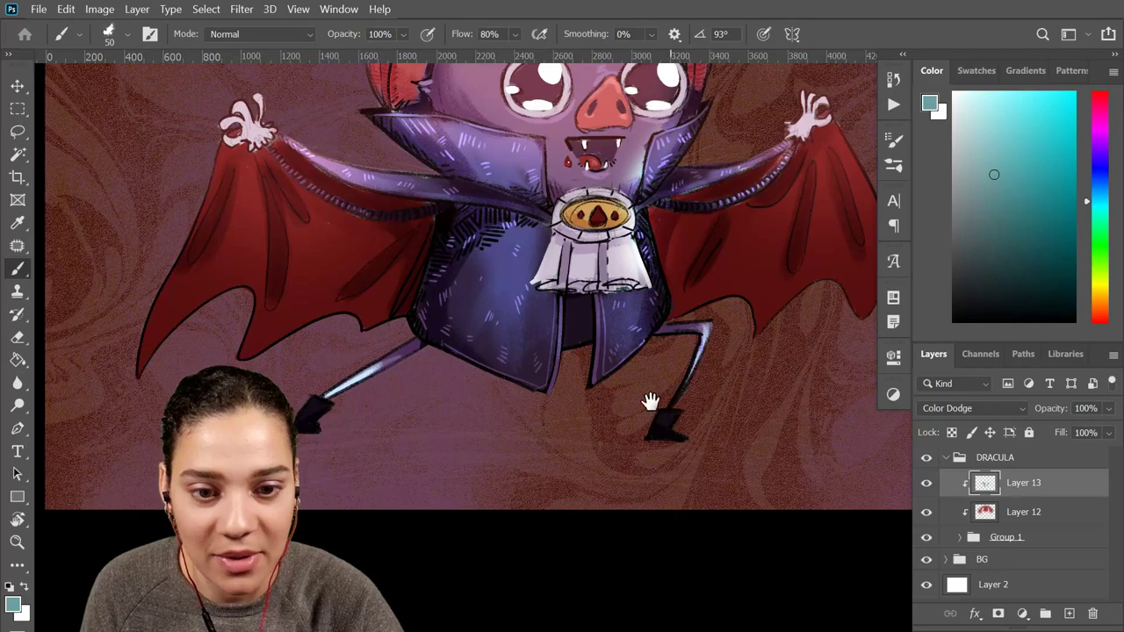
drag(649, 401, 711, 353)
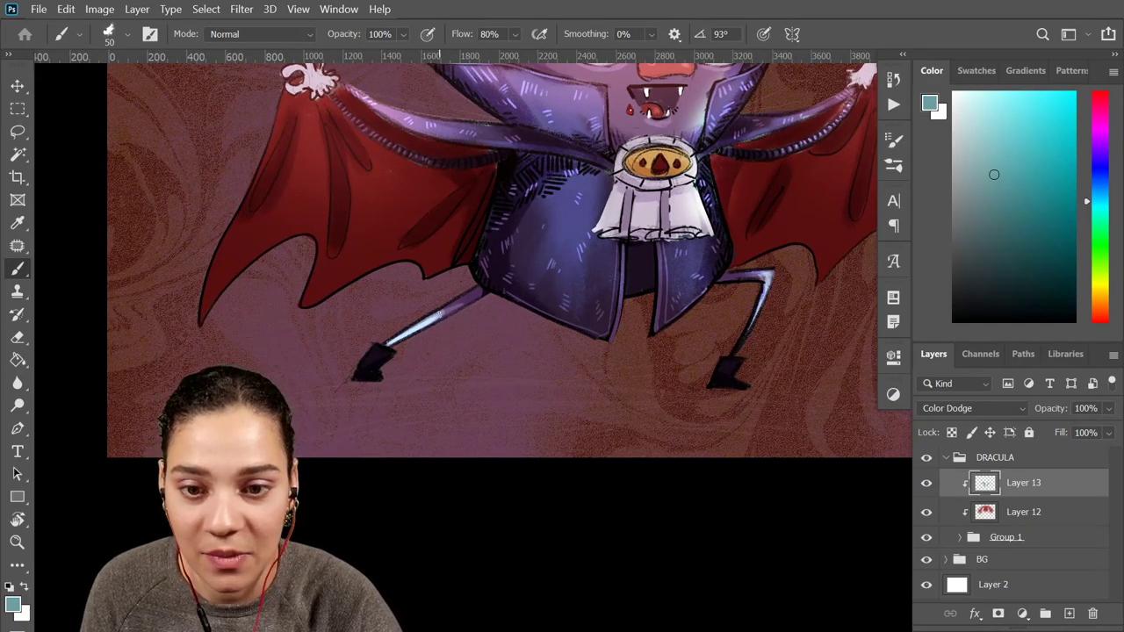
drag(709, 254, 783, 254)
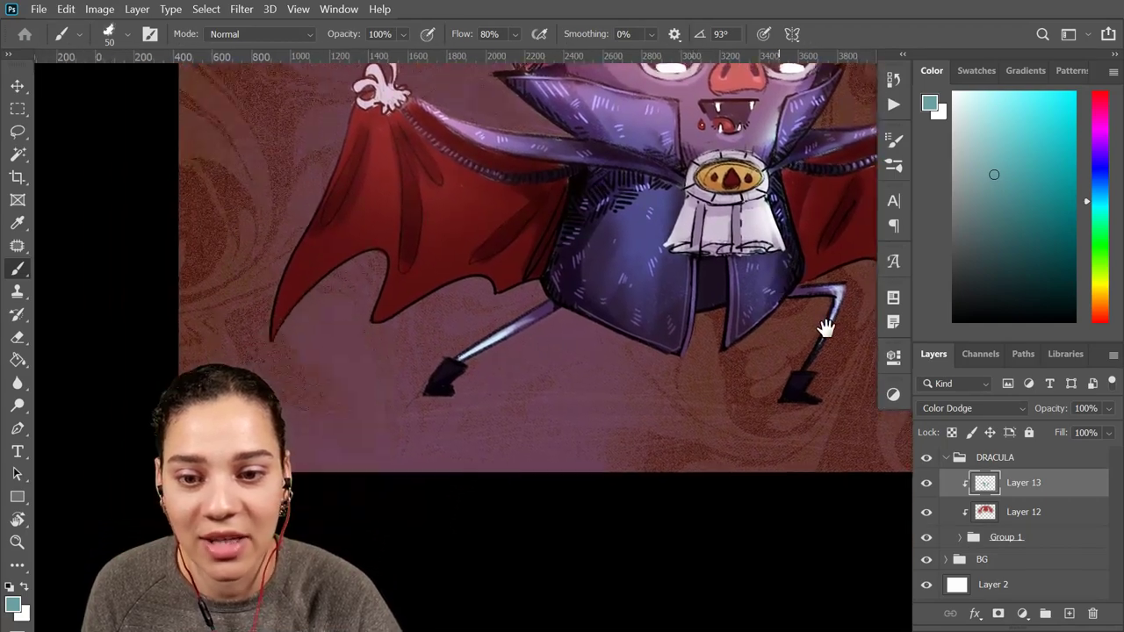
drag(830, 294, 788, 434)
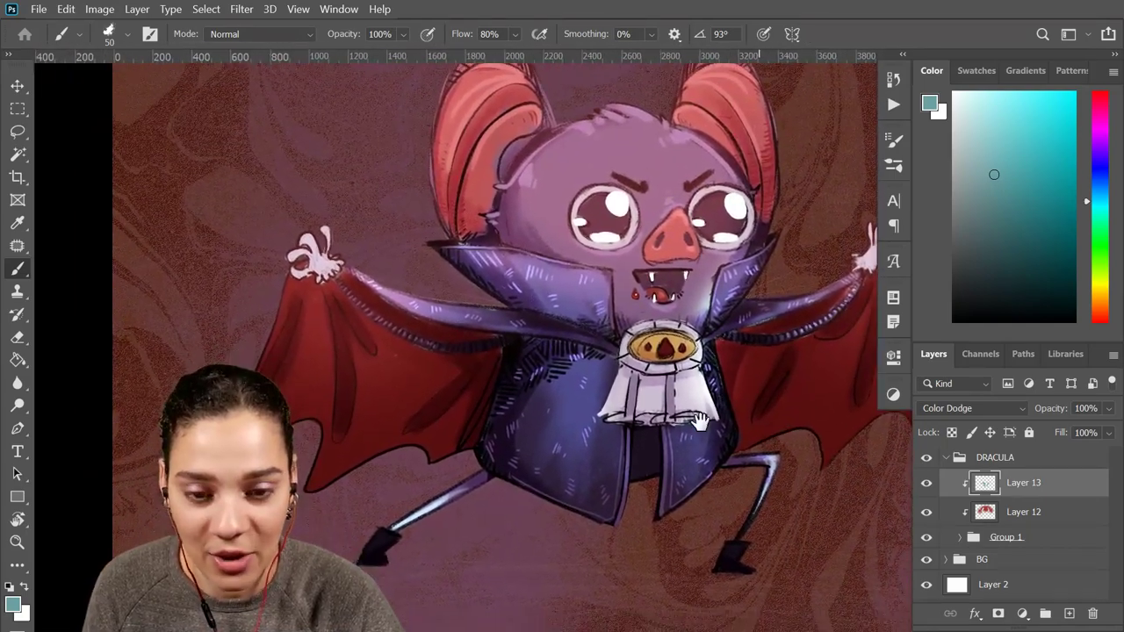
Brighten the white jabot with a 175 px brush, and highlight the gold brooch with an 80 px brush
drag(616, 425, 680, 360)
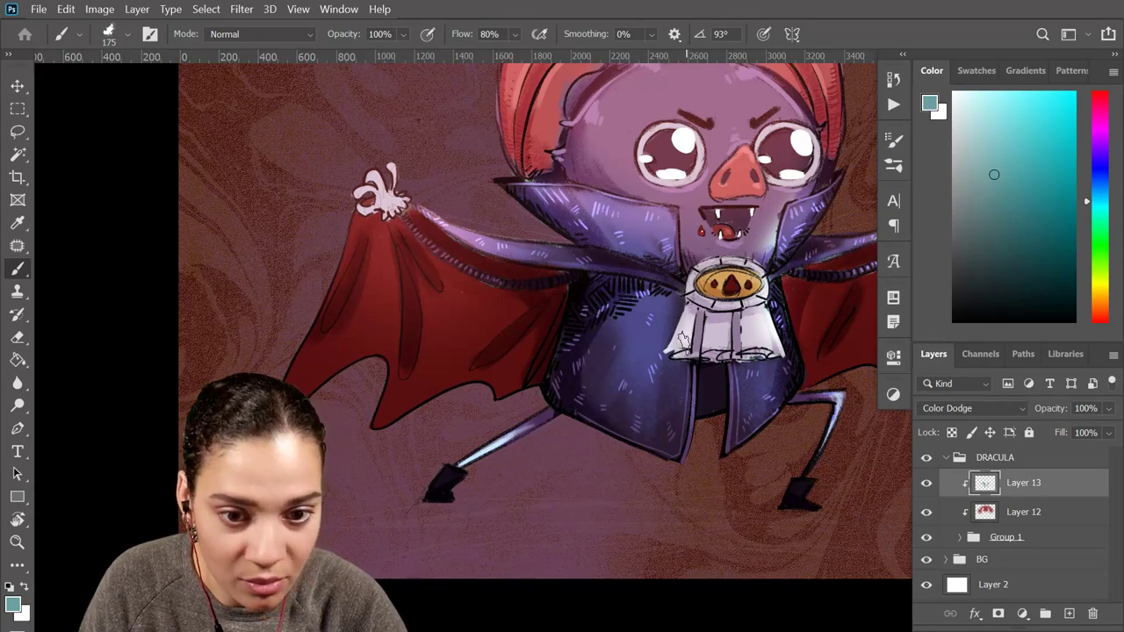
drag(764, 343, 765, 354)
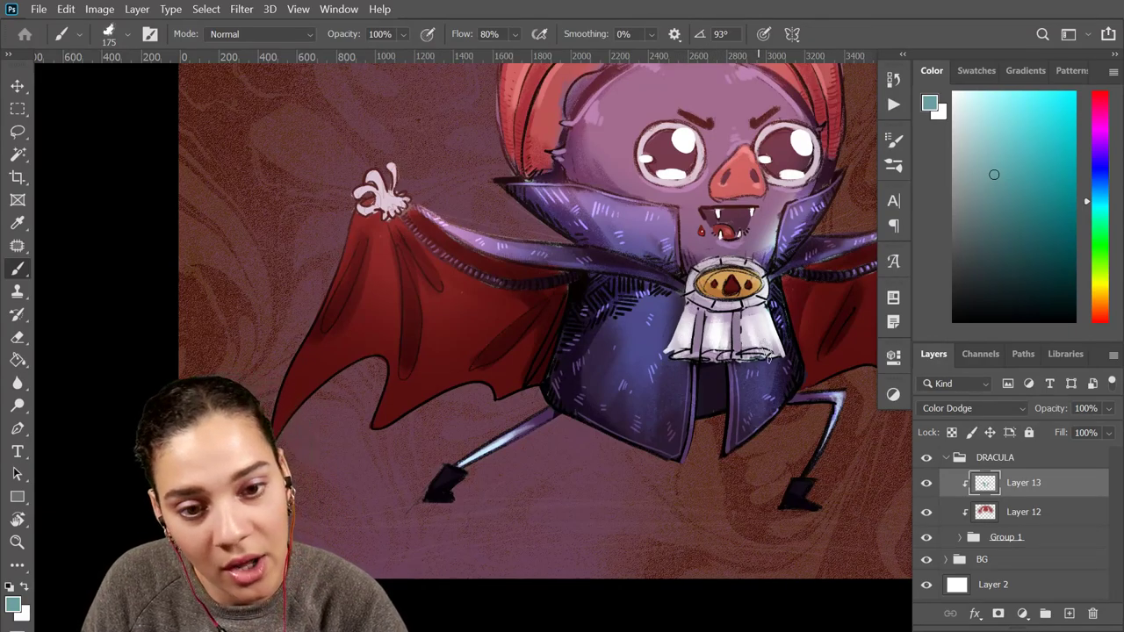
key(bracketleft)
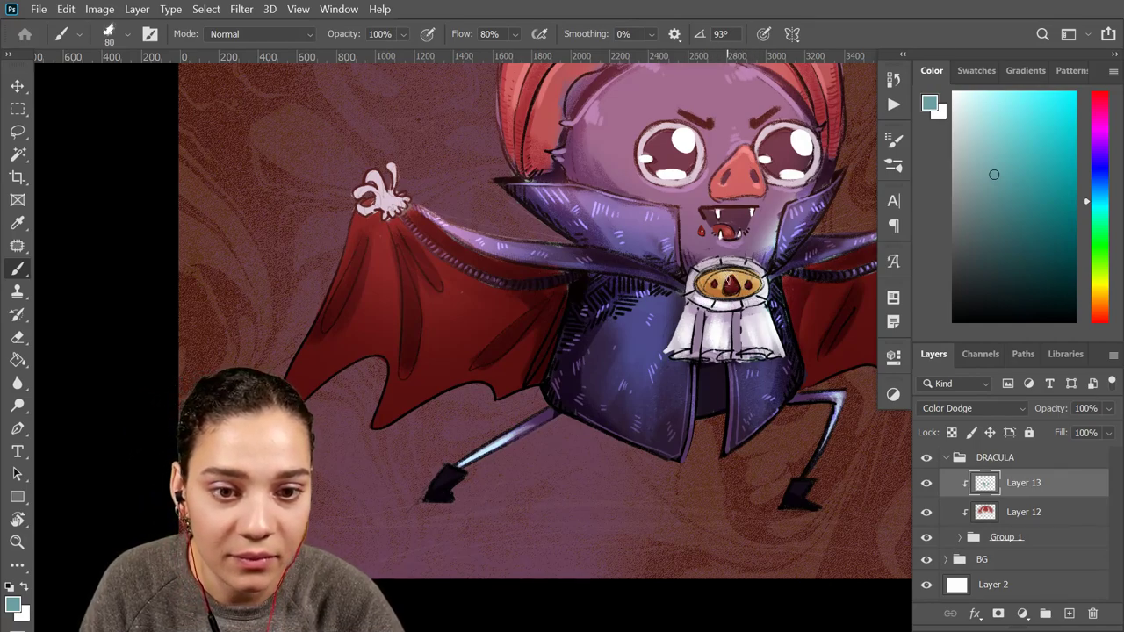
drag(734, 276, 727, 270)
Try painting a faint teal glow on the bat's forehead and face with a 250 px brush at 30% opacity
key(ctrl+minus)
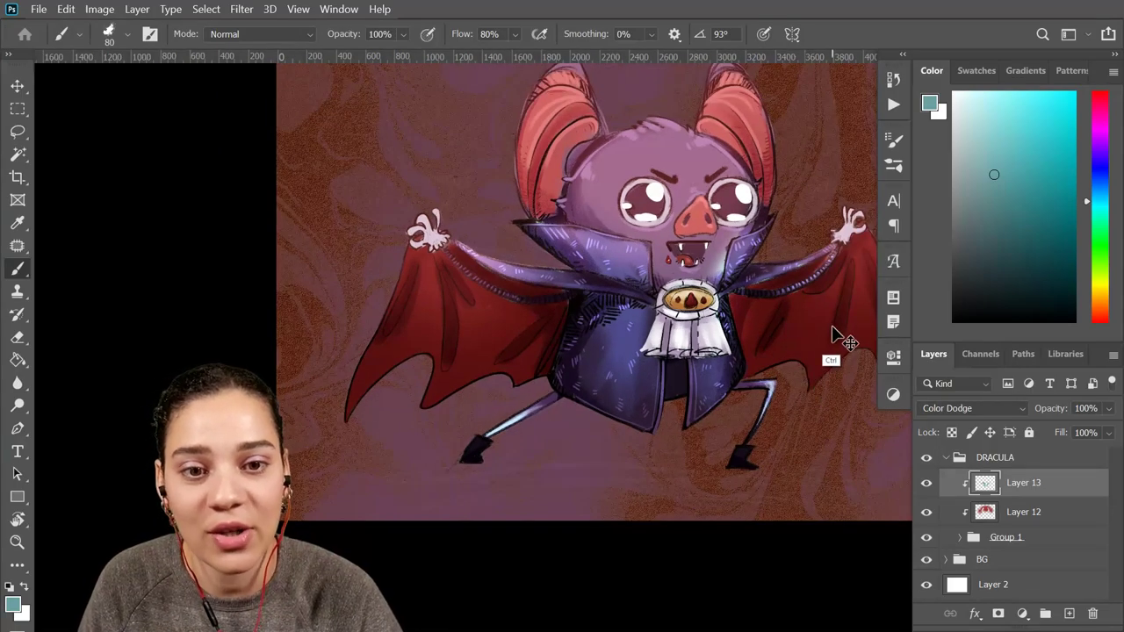
key(ctrl+plus)
drag(771, 211, 666, 273)
key(e)
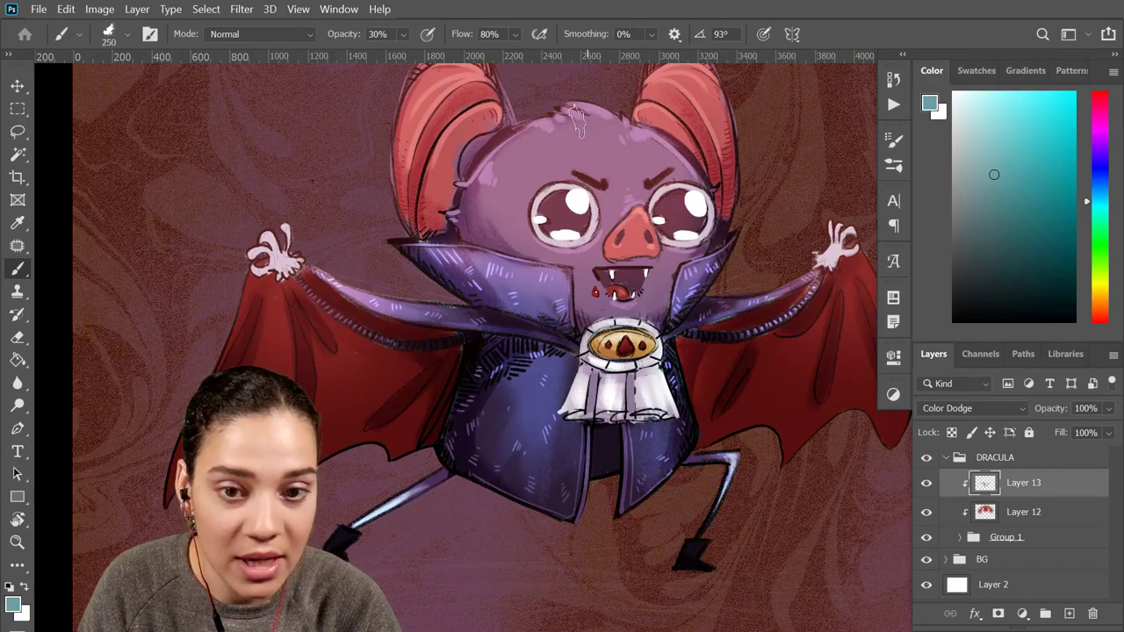
mouse_move(575, 121)
mouse_down()
mouse_move(645, 149)
mouse_move(545, 132)
mouse_move(586, 130)
mouse_move(625, 184)
mouse_up()
key(ctrl+z)
key(ctrl+z)
key(ctrl+z)
key(ctrl+z)
key(ctrl+z)
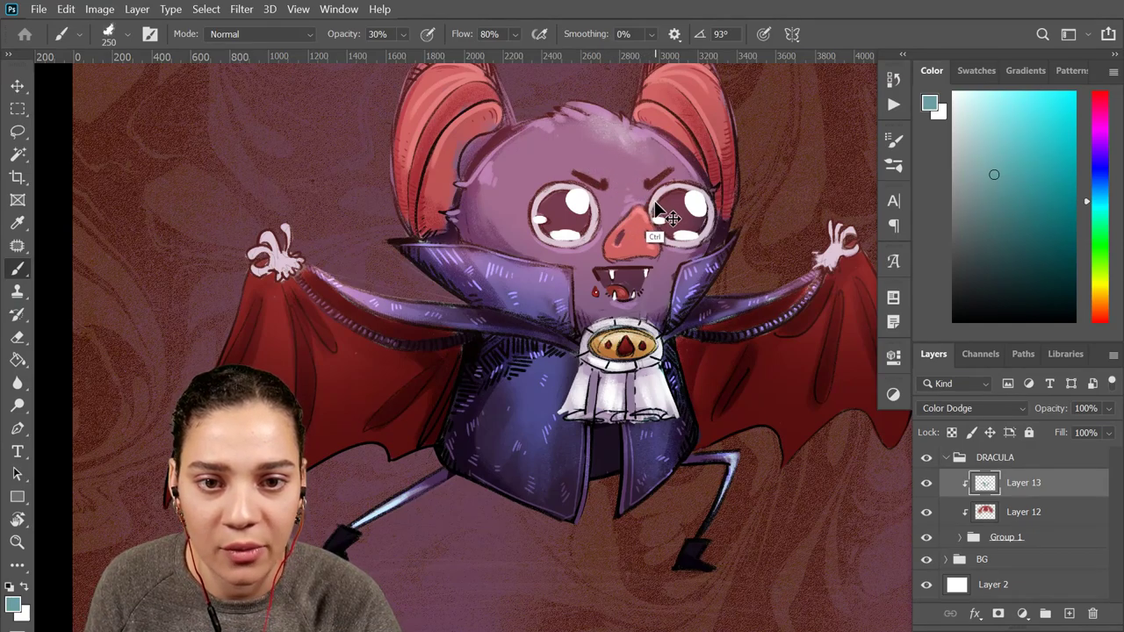
key(ctrl+z)
key(ctrl+z)
key(ctrl+z)
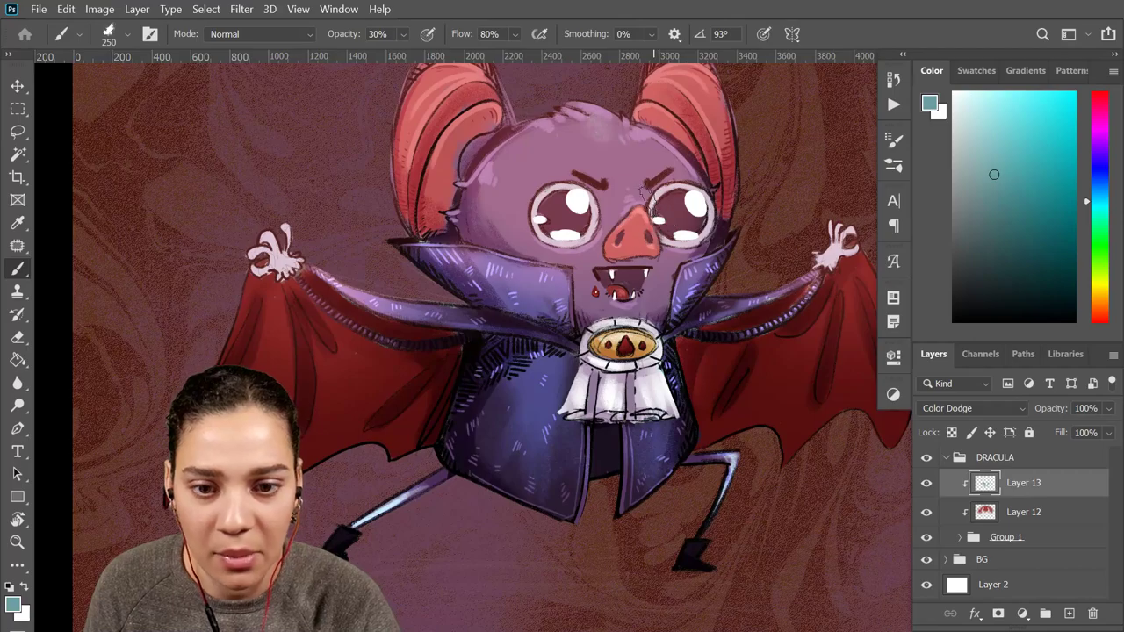
Try a purple forehead glow sampled from the head on a new layer set to Color Dodge
key(ctrl+shift+alt+n)
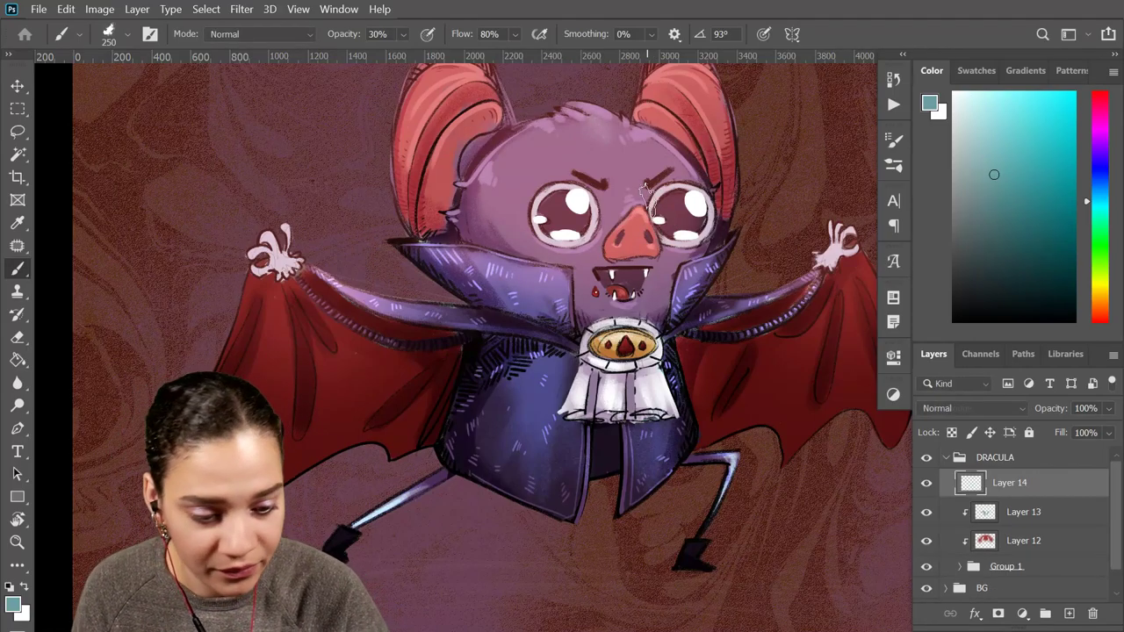
alt+click(608, 128)
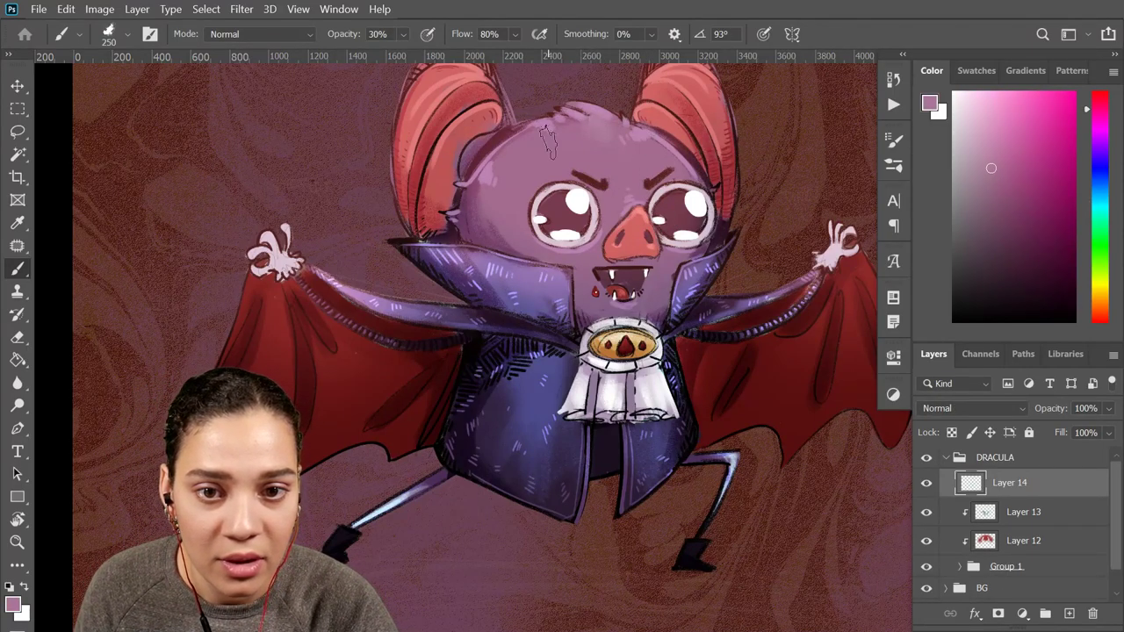
click(985, 407)
click(966, 351)
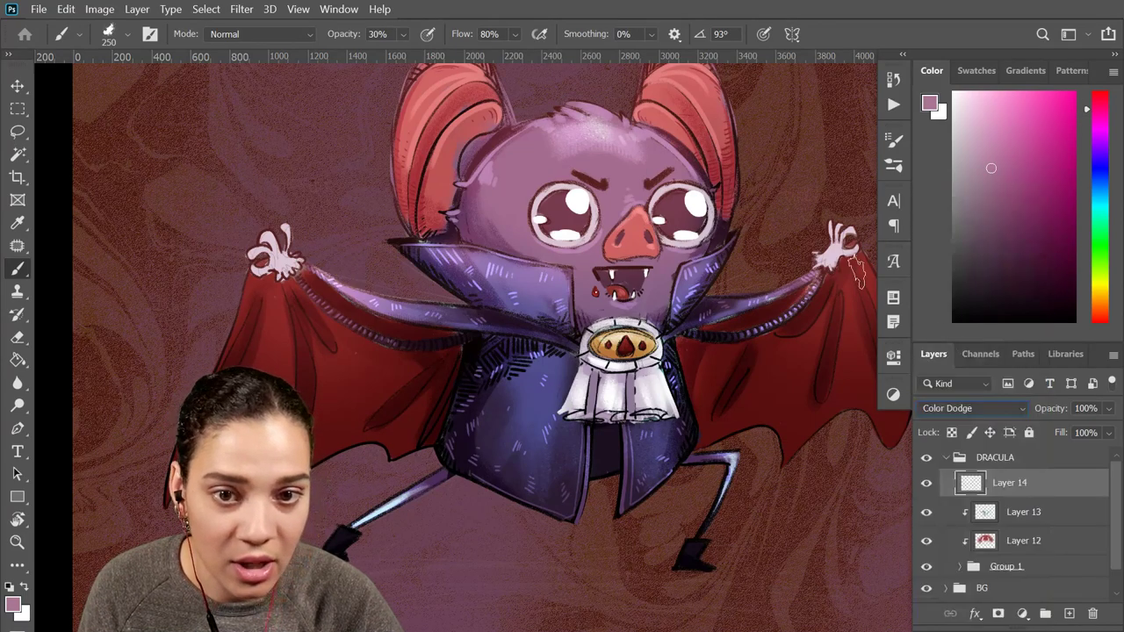
Compare blend modes from Lighten to Hard Mix on the forehead glow layer, and settle on Overlay
key(Up)
key(Up)
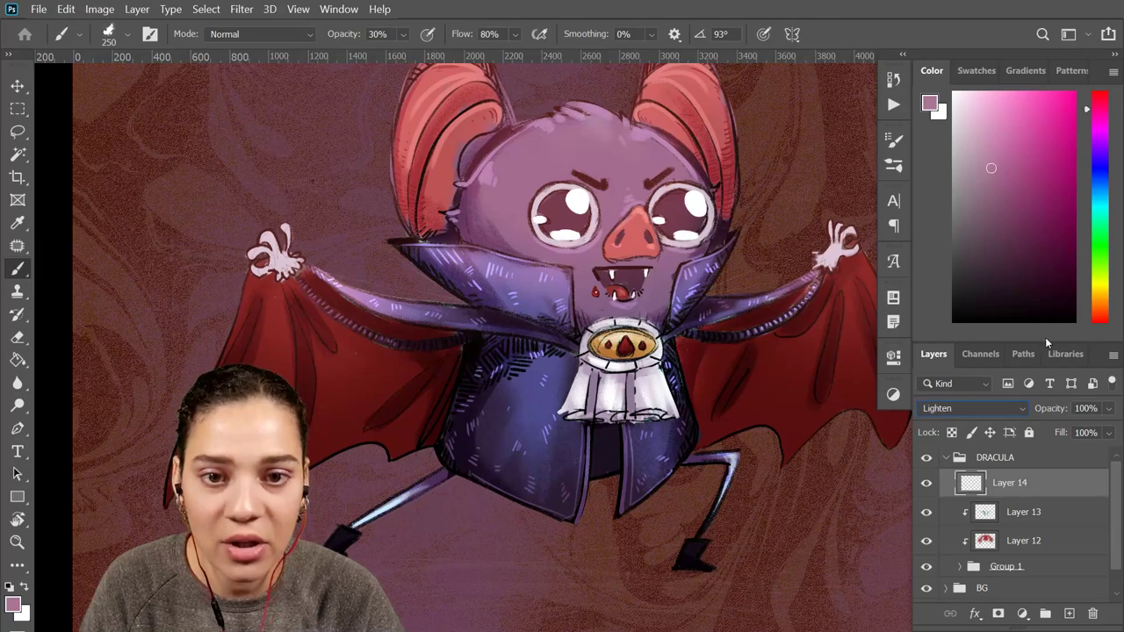
key(Down)
key(Down)
key(Down)
key(Down)
key(Down)
key(Down)
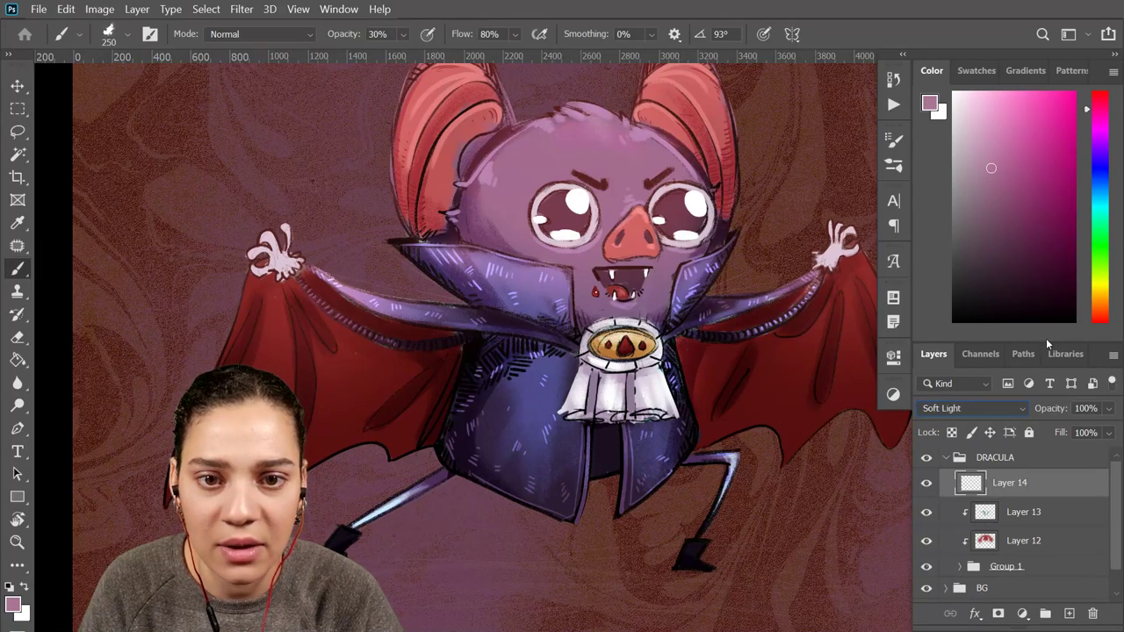
key(Down)
key(Down)
key(Down)
key(Down)
key(Down)
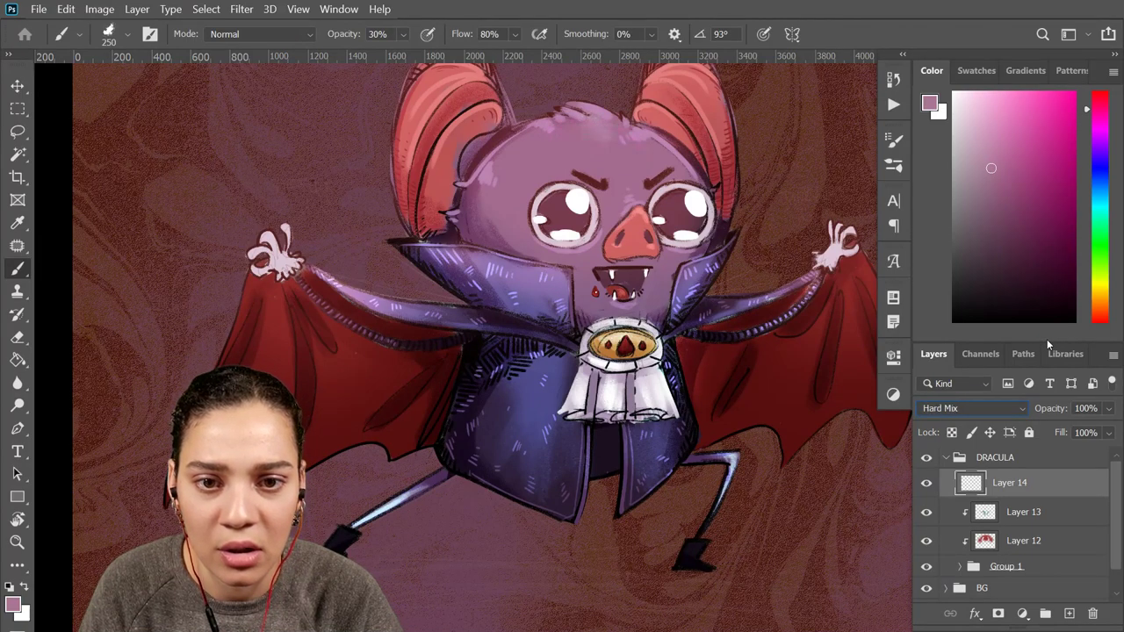
key(Down)
key(Up)
key(Up)
key(Up)
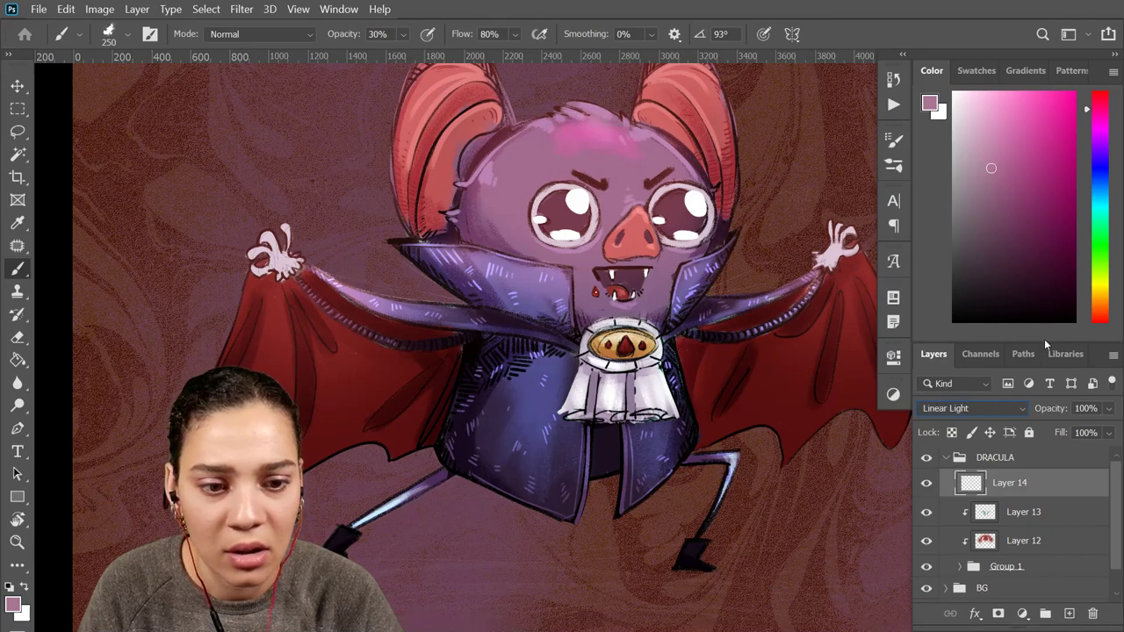
key(Up)
key(Up)
key(Up)
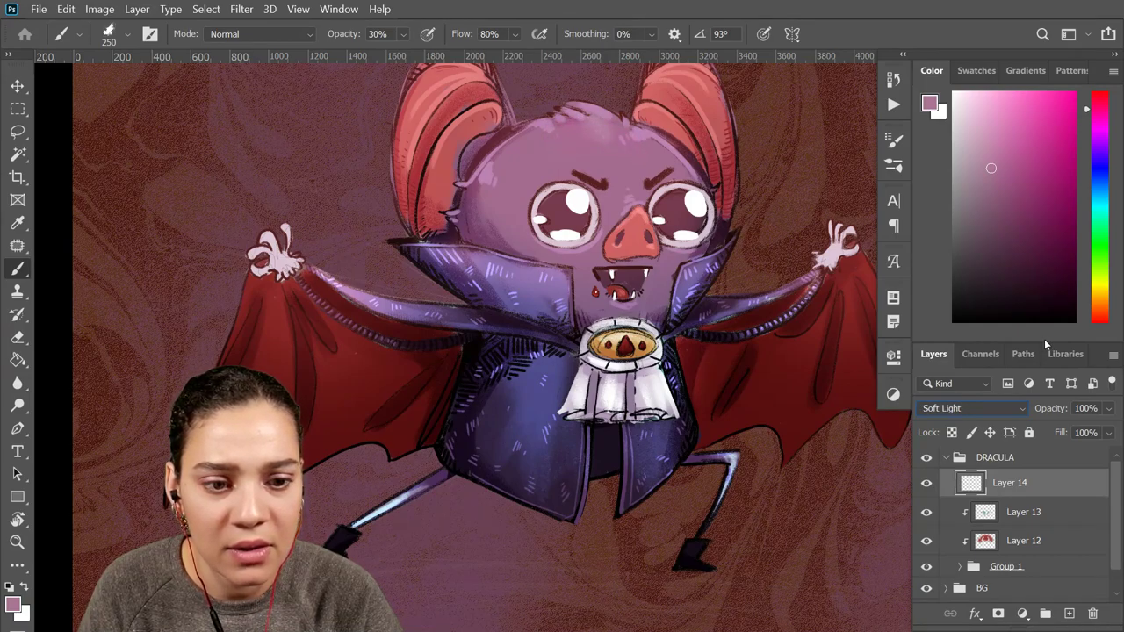
key(Up)
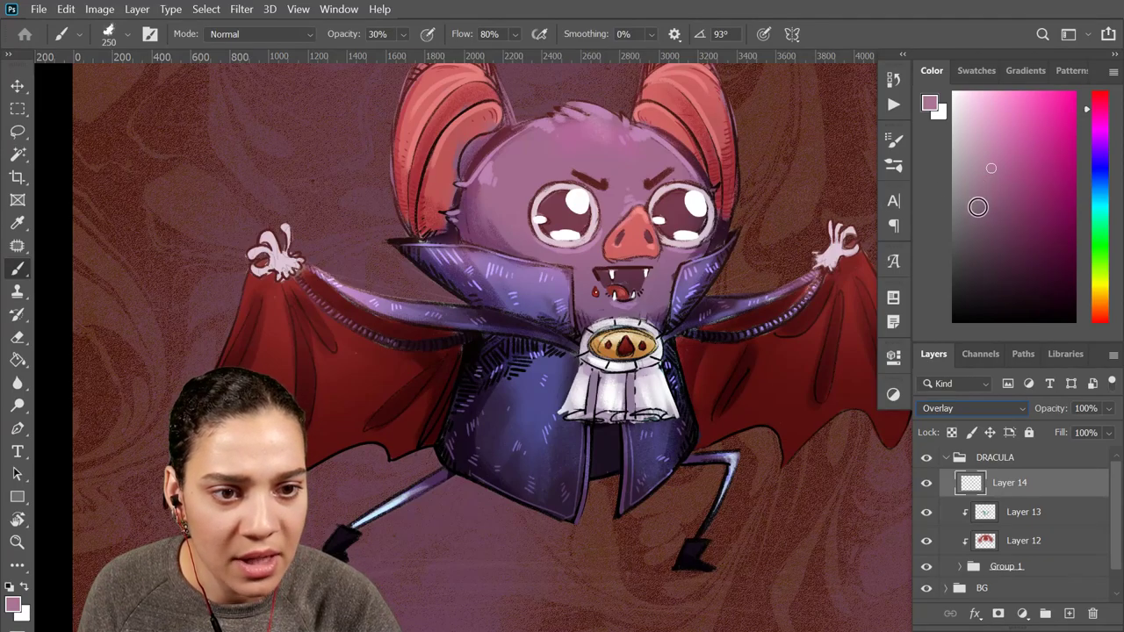
Pick a light pink painting colour, discard the trial layer, and erase over the forehead on Layer 13
click(978, 208)
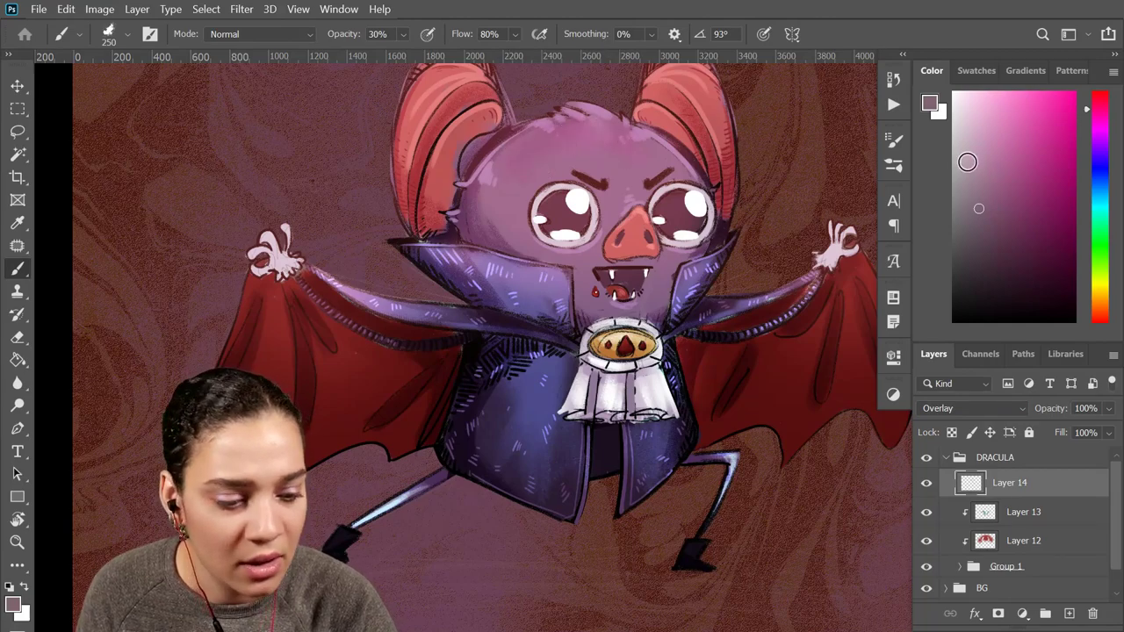
click(982, 129)
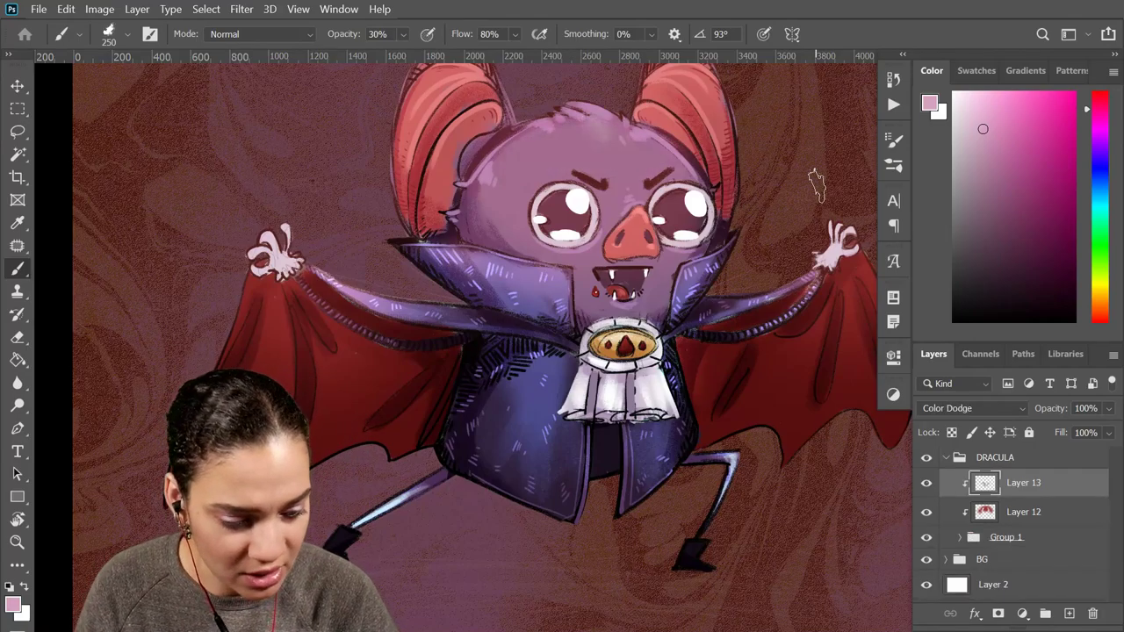
key(shift+alt+n)
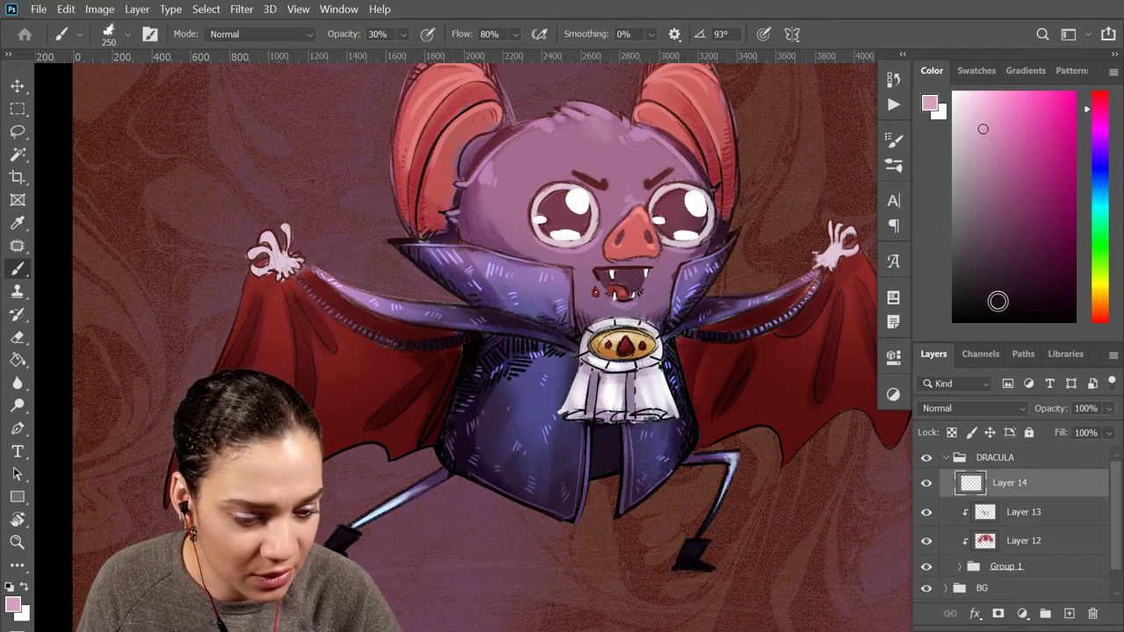
key(Delete)
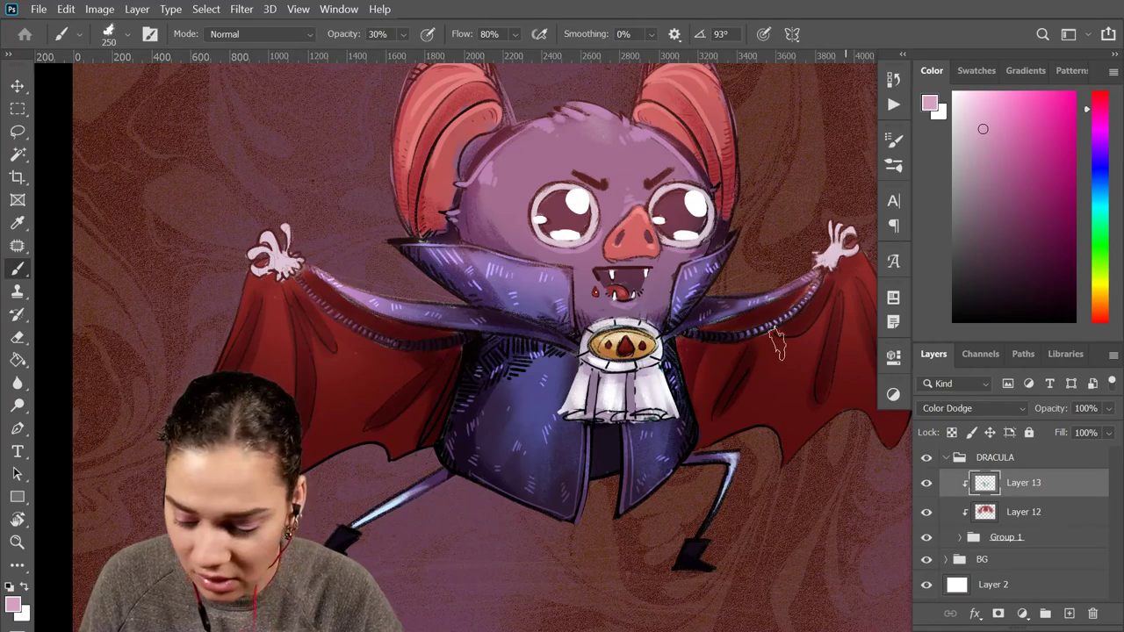
key(e)
drag(583, 128, 600, 116)
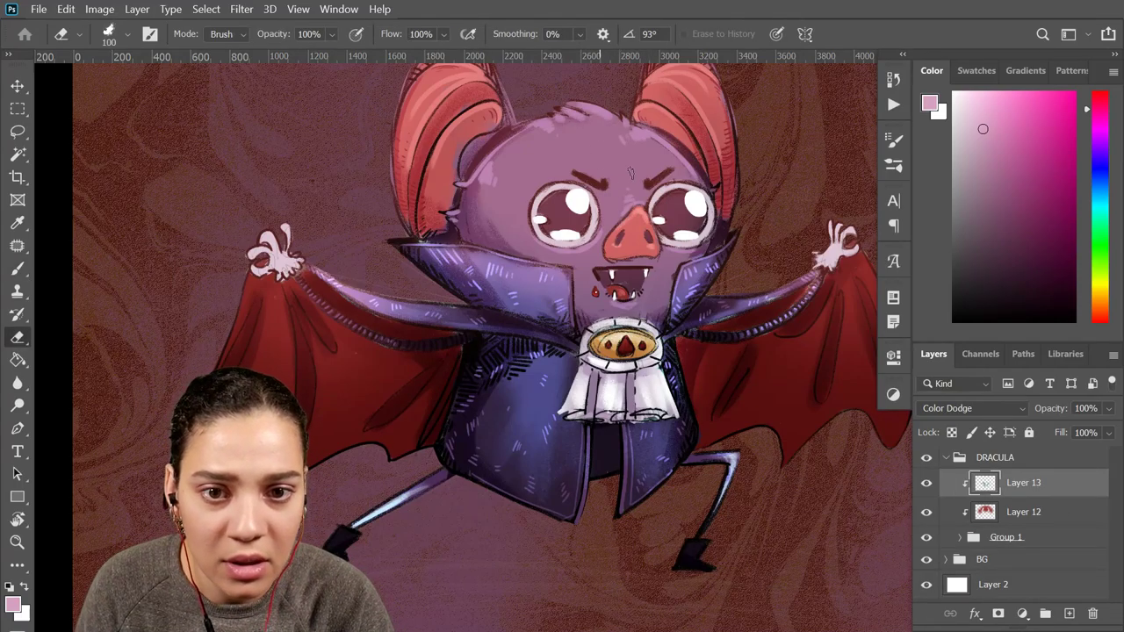
Add a new normal layer above Layer 13 and make it a clipping mask on the character group
key(ctrl+shift+n)
key(Return)
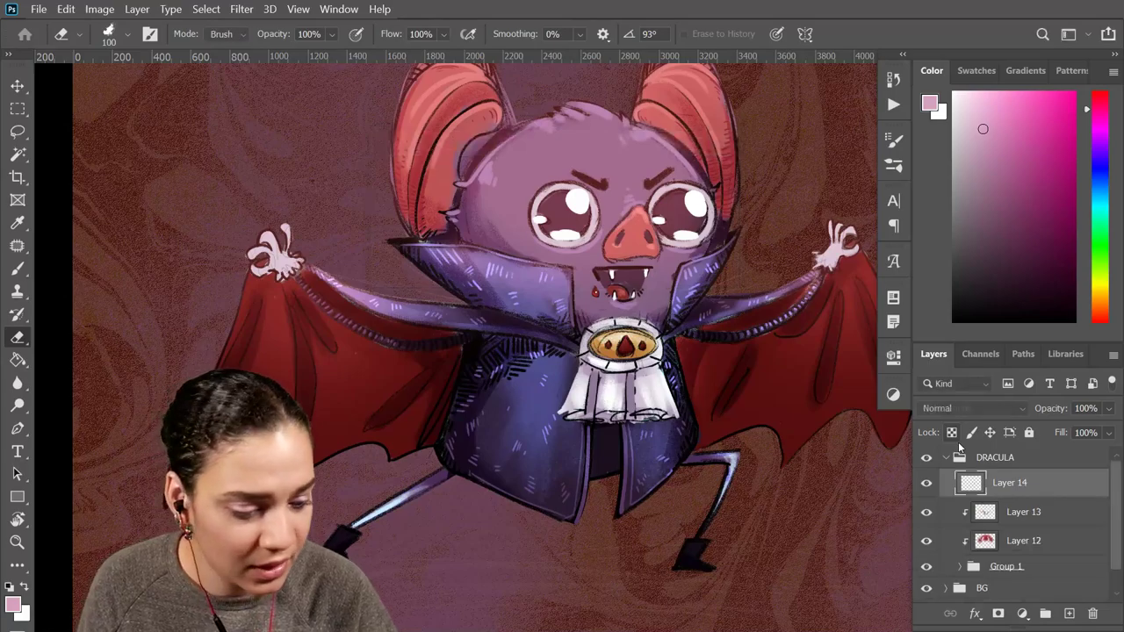
right_click(1029, 481)
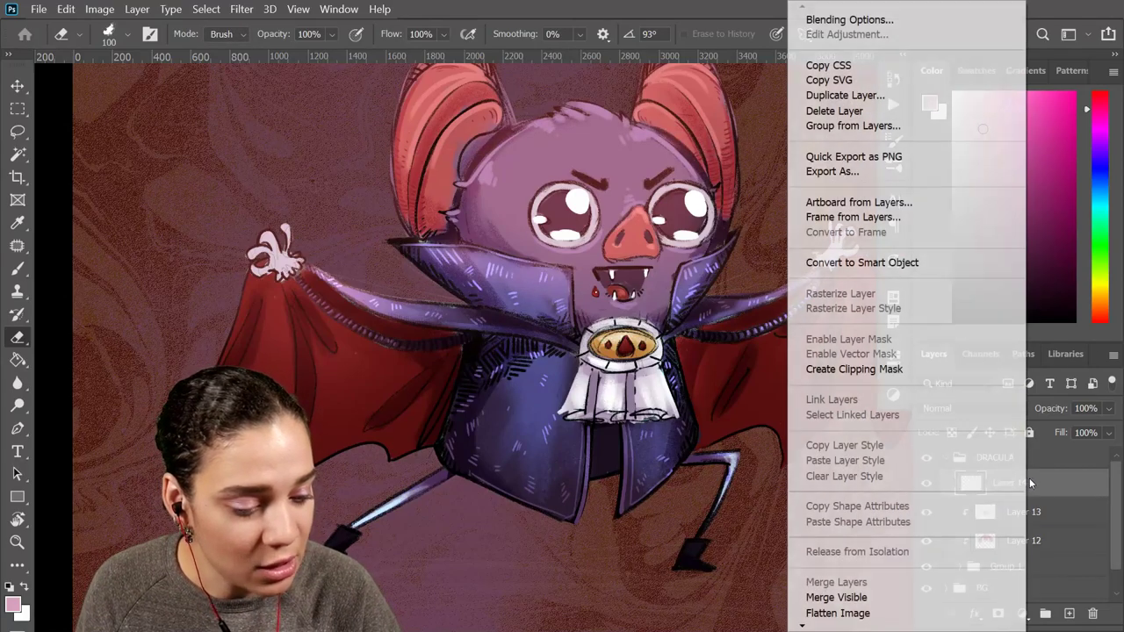
click(902, 369)
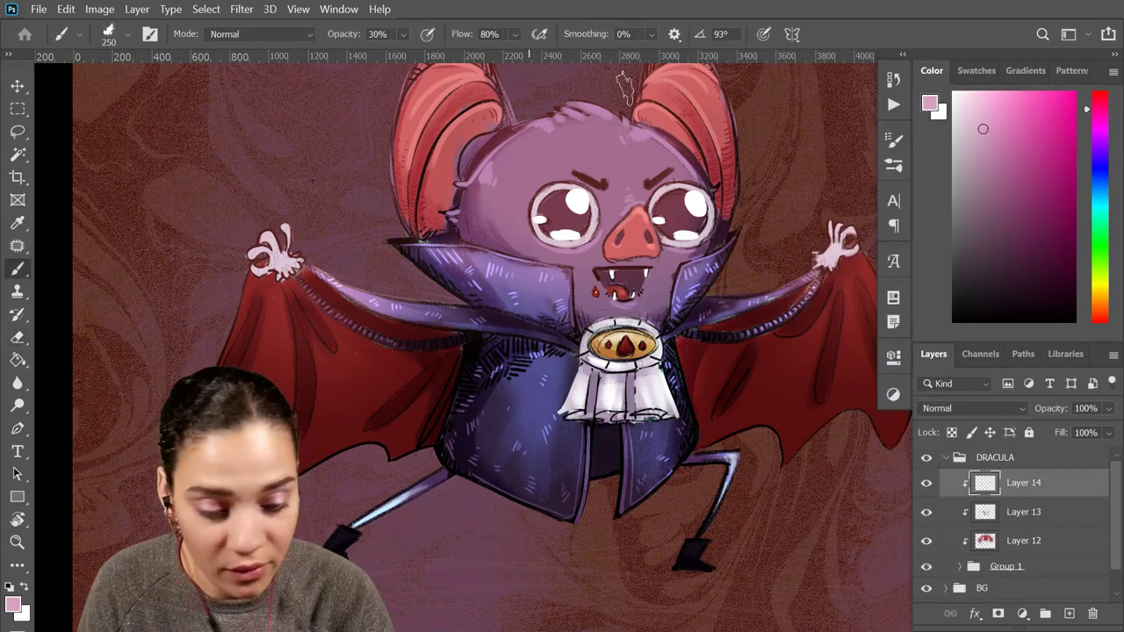
Paint soft light pink highlights across the bat's forehead with the 250 px brush at 30% opacity
key(b)
mouse_move(609, 130)
mouse_down()
mouse_move(533, 151)
mouse_move(651, 149)
mouse_up()
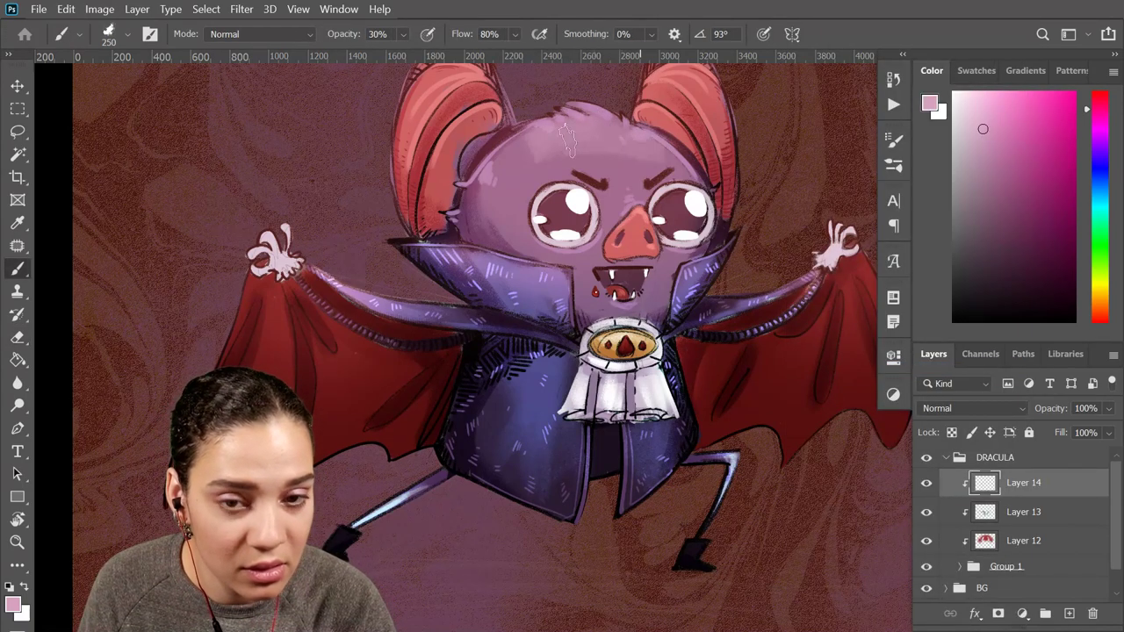
mouse_move(514, 153)
mouse_down()
mouse_move(580, 140)
mouse_move(593, 153)
mouse_up()
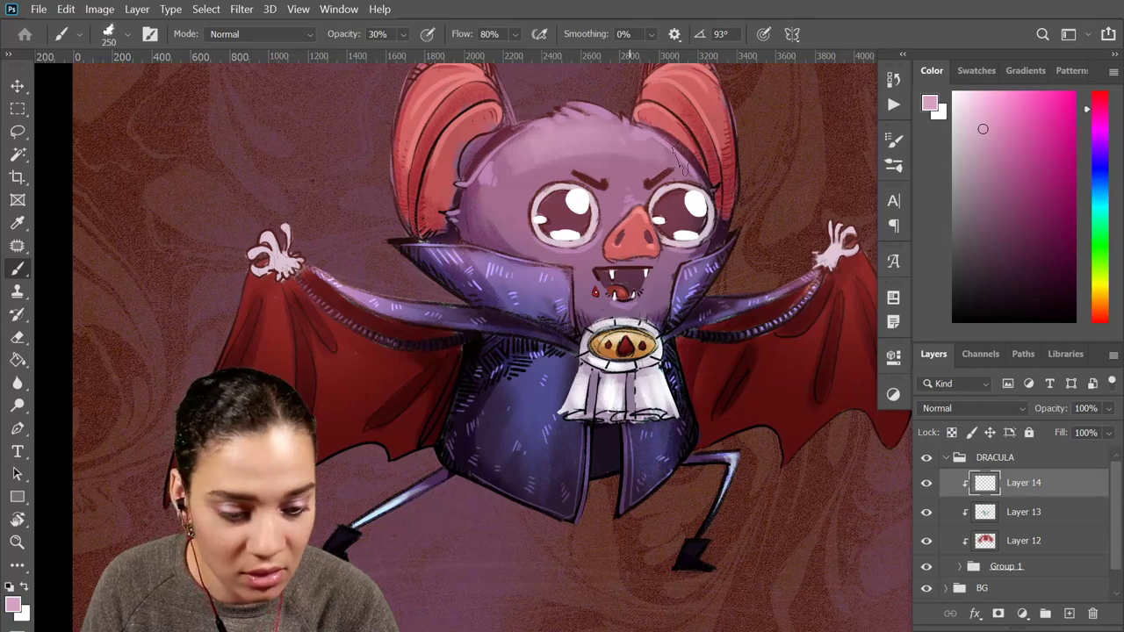
Soften the pink forehead highlights on Layer 14 with the eraser at 600 px
key(e)
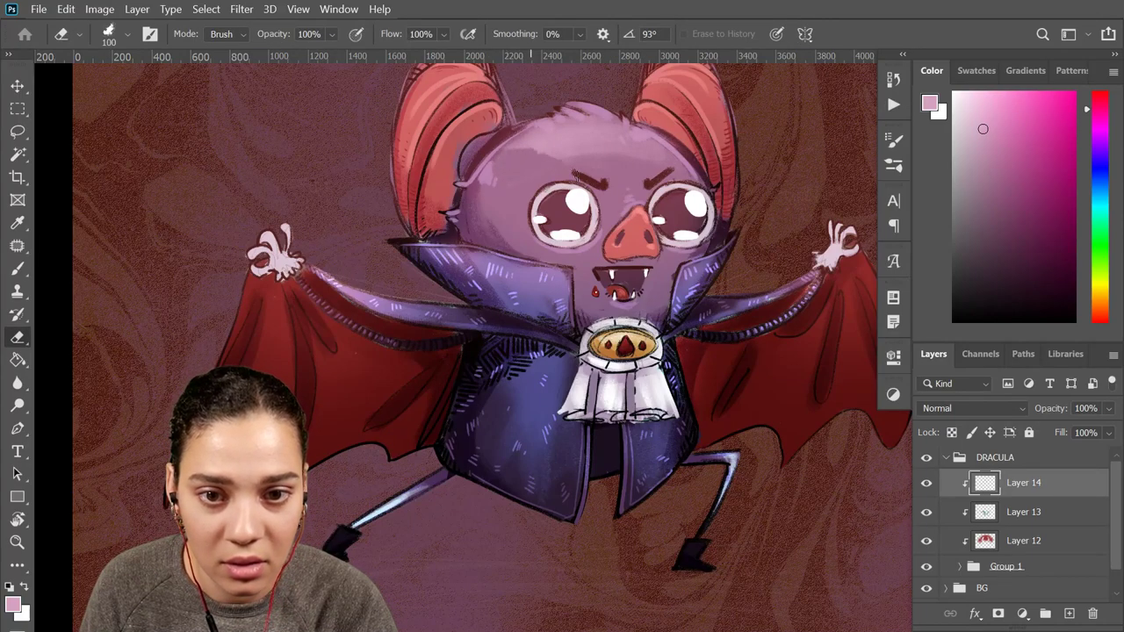
key(bracketright)
key(bracketright)
key(bracketright)
key(bracketright)
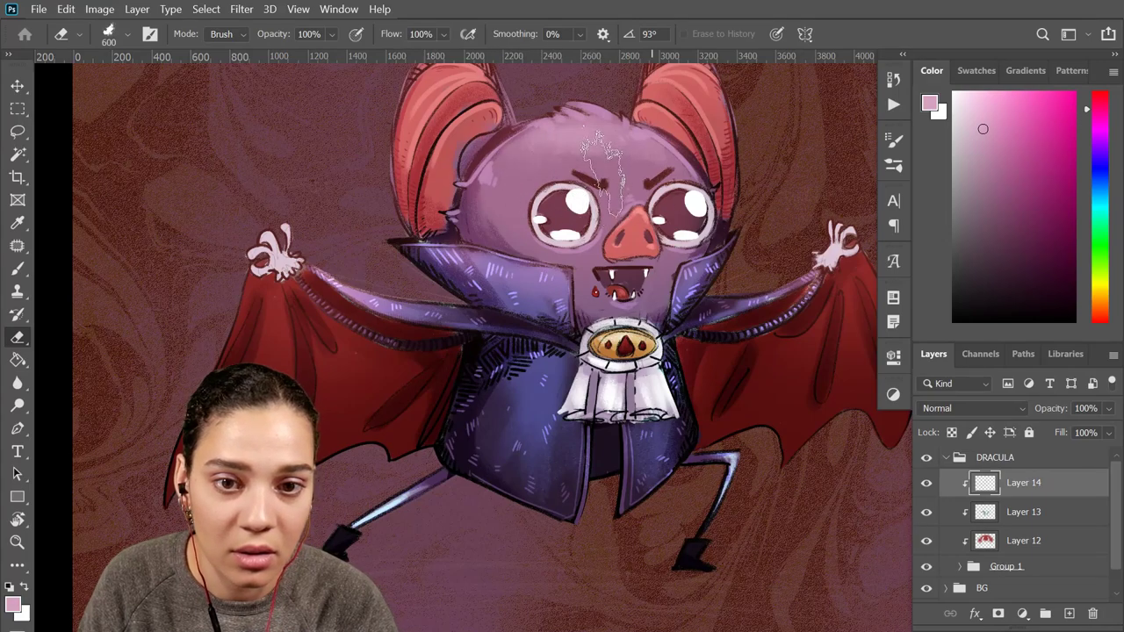
Try out different blend modes on Layer 14 and set it to Overlay
click(999, 405)
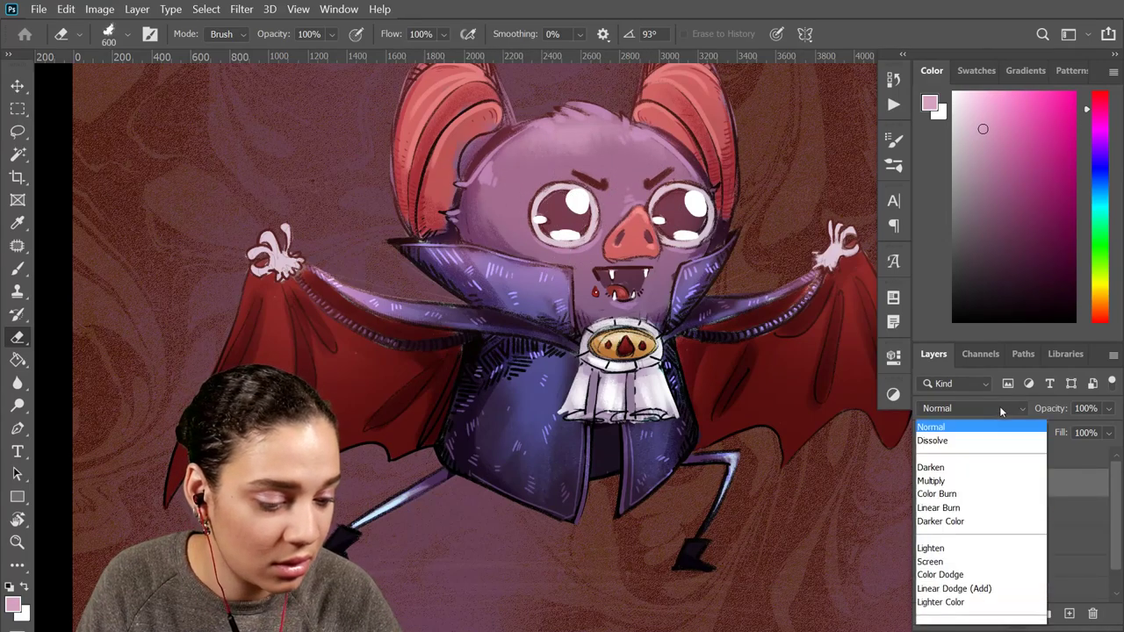
click(961, 260)
key(Down)
key(Down)
key(Down)
key(Down)
key(Down)
key(Down)
key(Down)
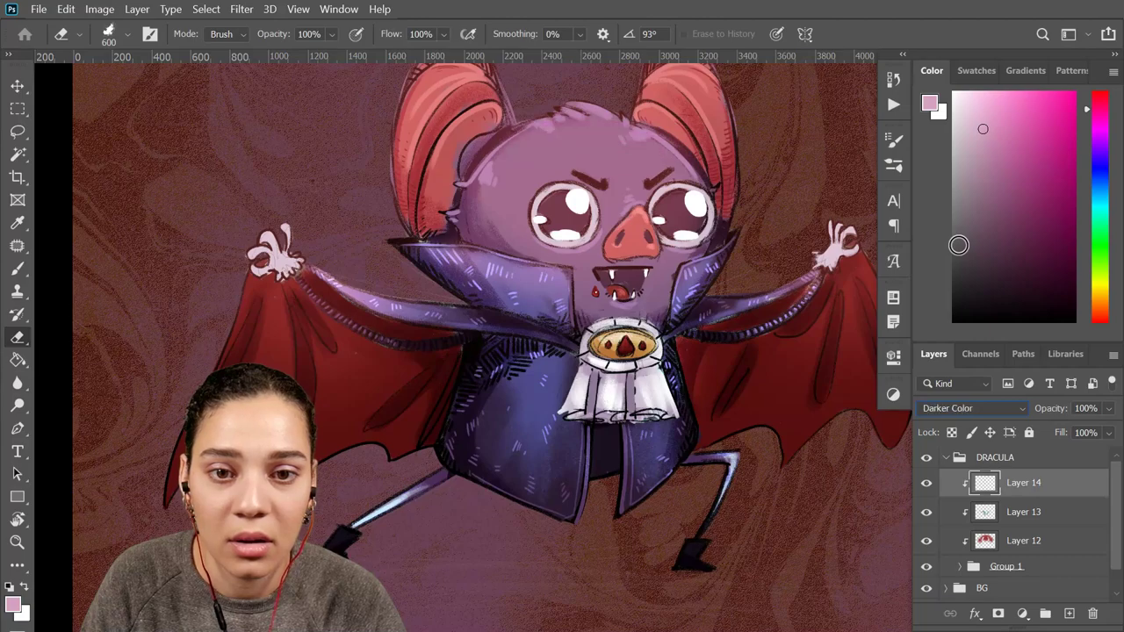
key(Down)
key(Down)
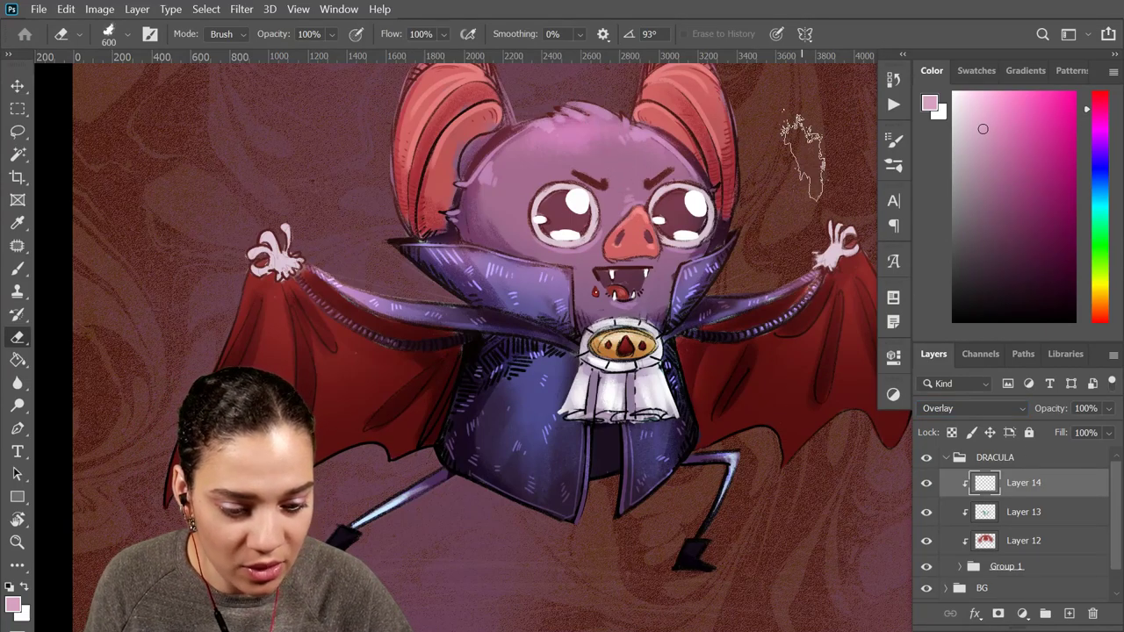
Adjust Layer 14's Hue/Saturation with hue -44 and lightness +35, and raise the saturation slightly
key(ctrl+u)
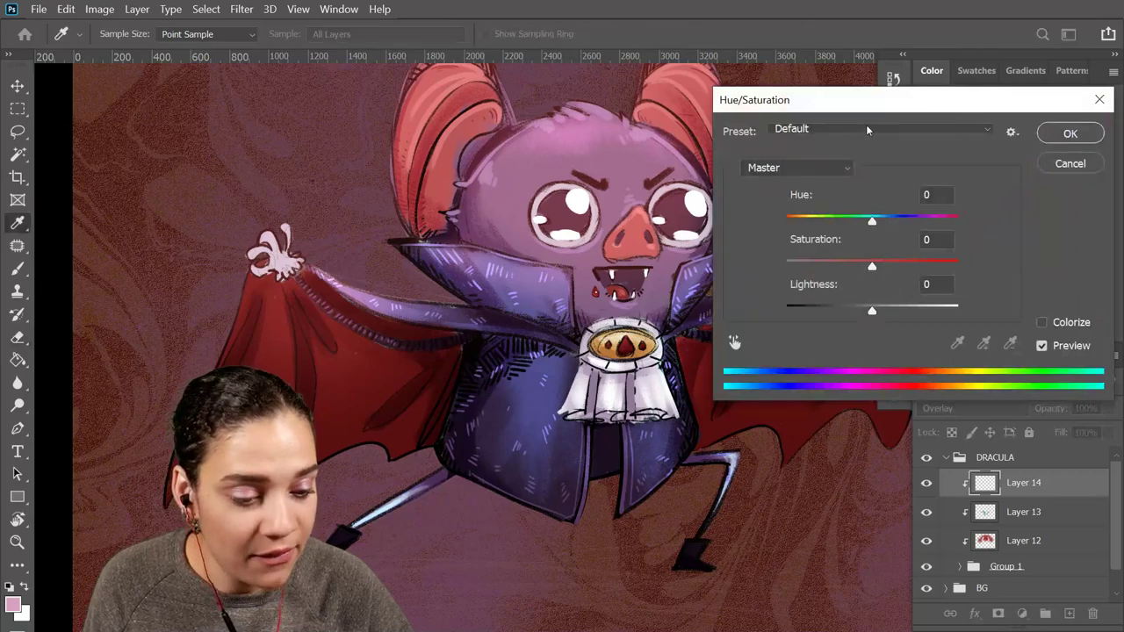
drag(872, 222, 834, 222)
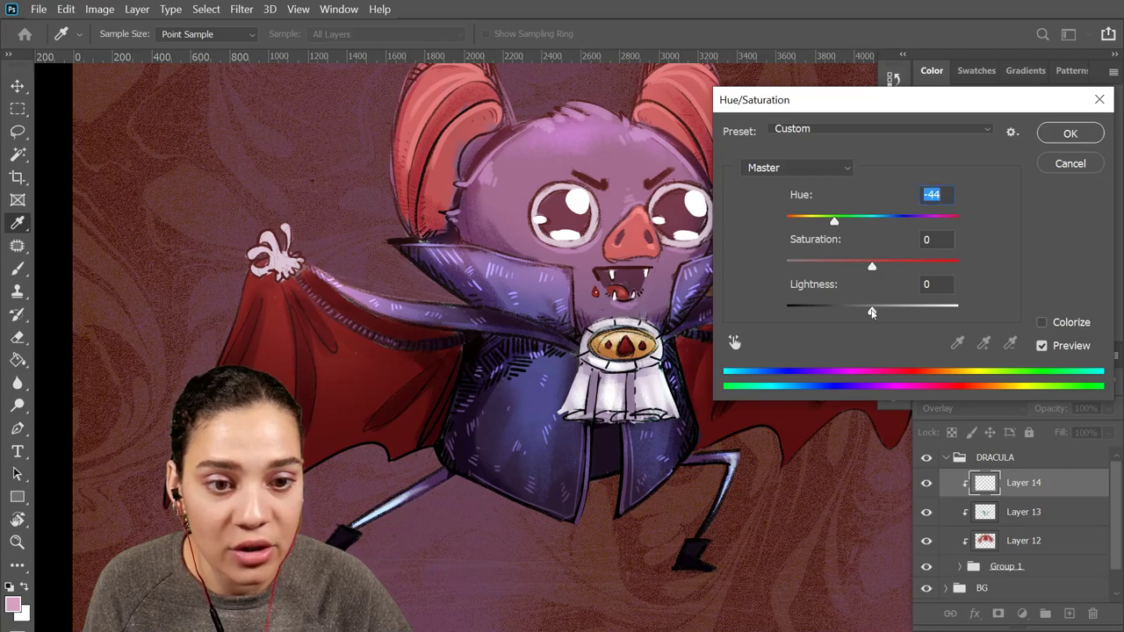
drag(871, 311, 902, 310)
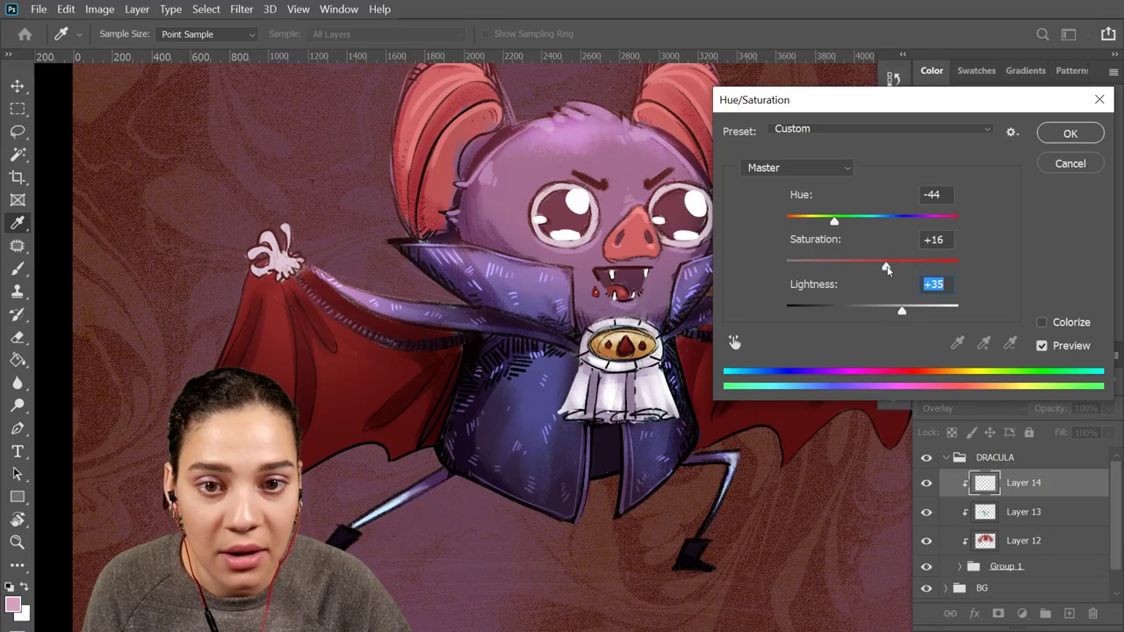
drag(890, 265, 891, 265)
click(1070, 134)
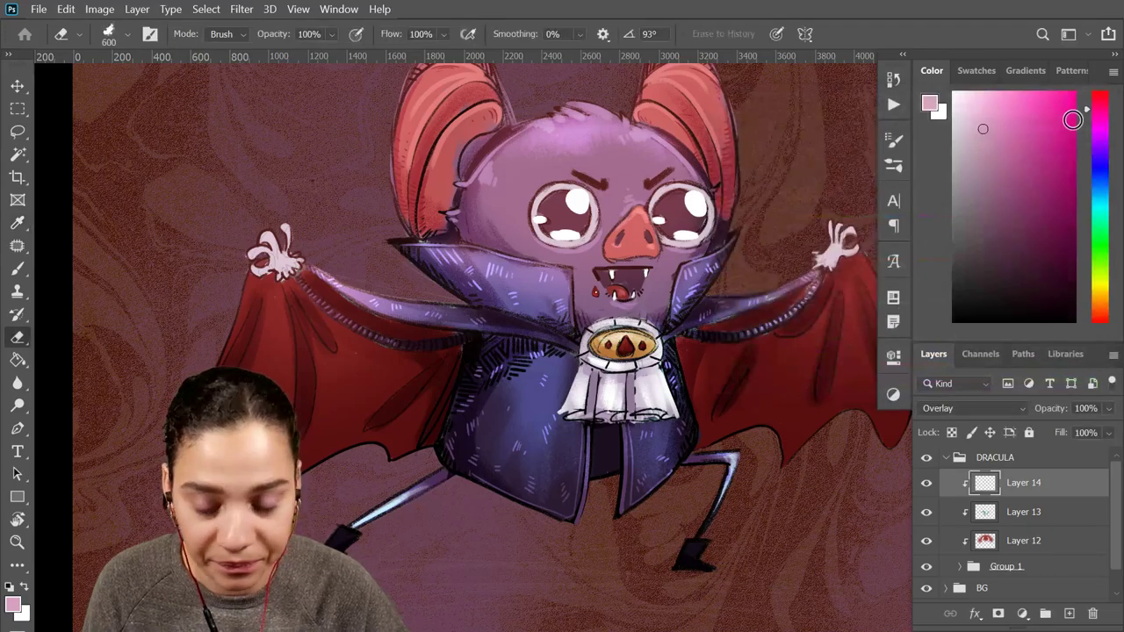
Add a new layer above Layer 14 and paint over the head's hair tuft in a sampled pink-violet, using a 90 px brush at 100% opacity
key(ctrl+alt+shift+n)
key(b)
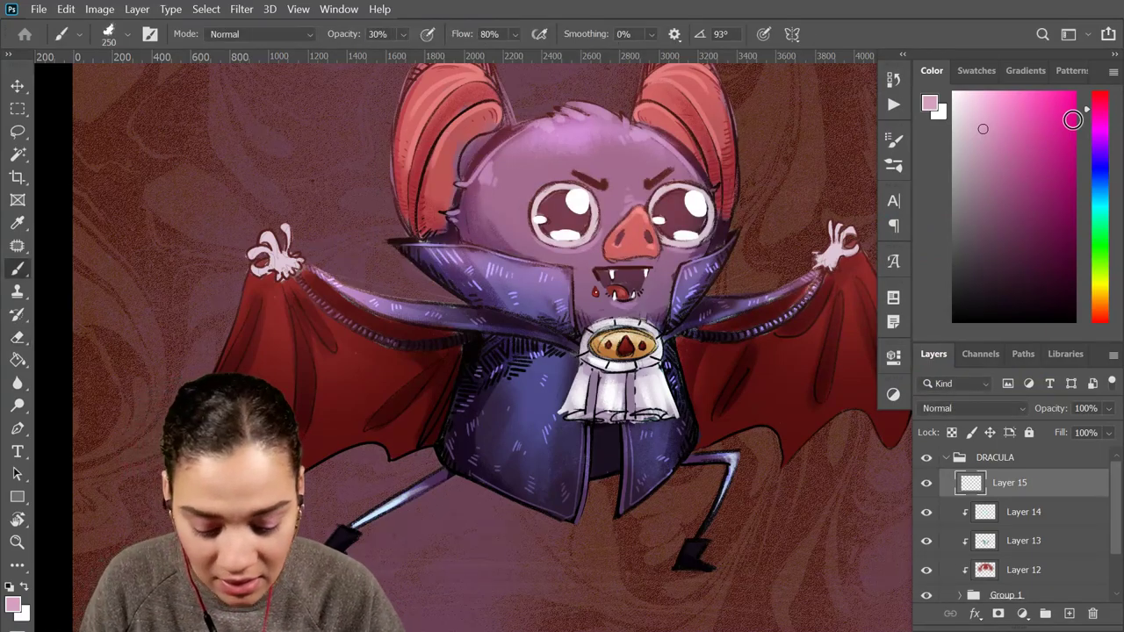
key(ctrl+plus)
key(bracketleft)
key(bracketleft)
key(bracketleft)
key(bracketleft)
key(bracketleft)
drag(653, 100, 607, 266)
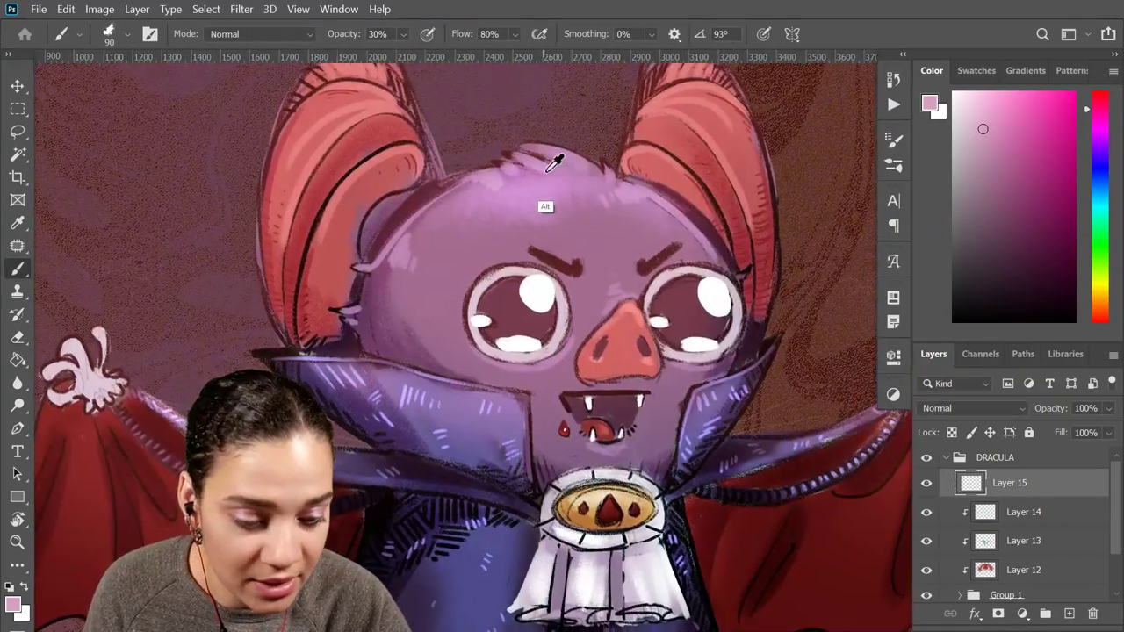
alt+click(550, 180)
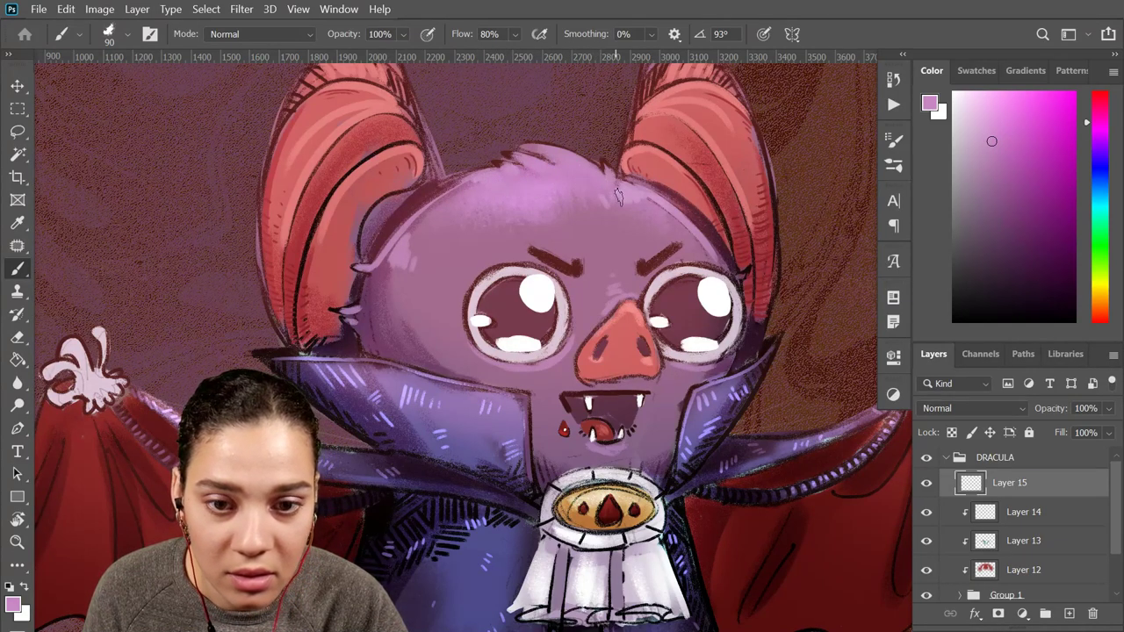
Blend the forehead highlights and the head's upper edges with pink and purple tones sampled from the face
alt+click(484, 232)
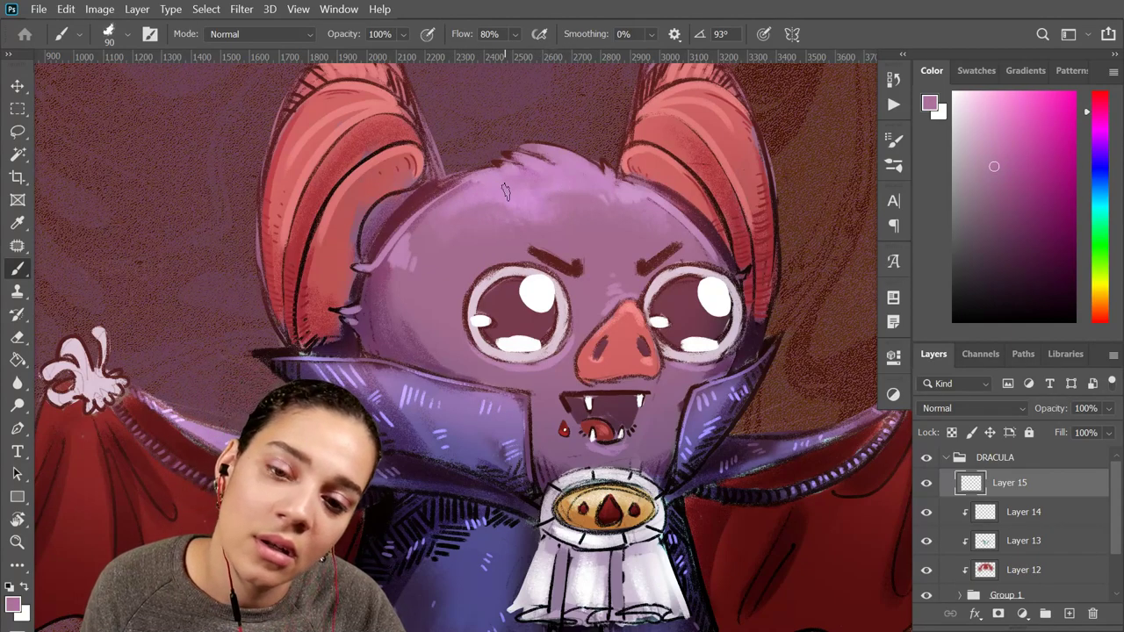
alt+click(409, 260)
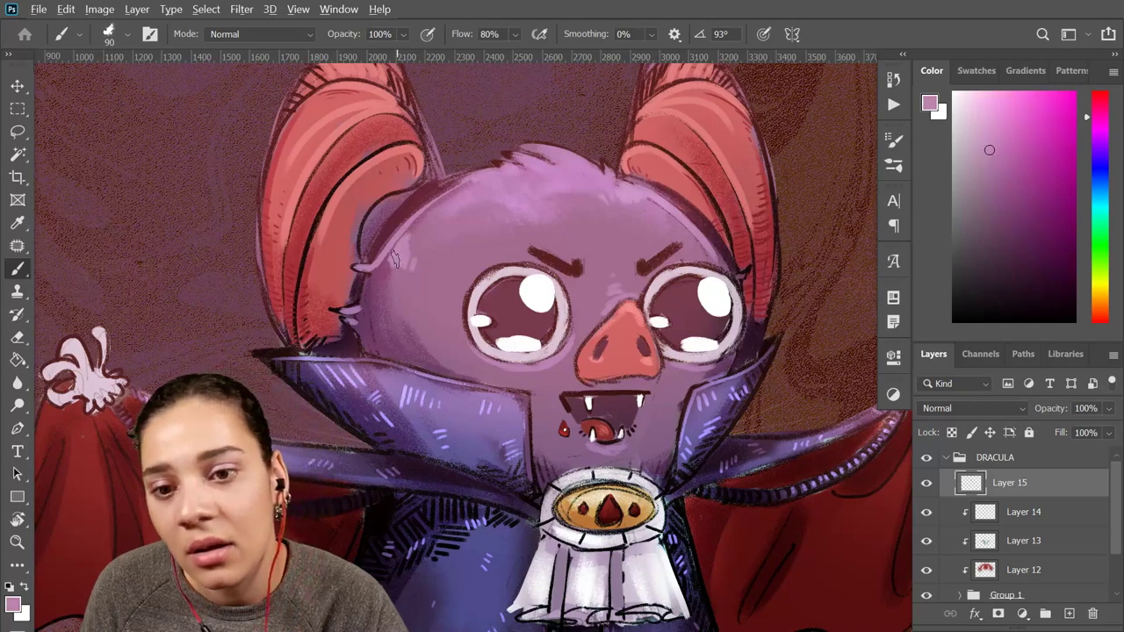
drag(438, 206, 391, 264)
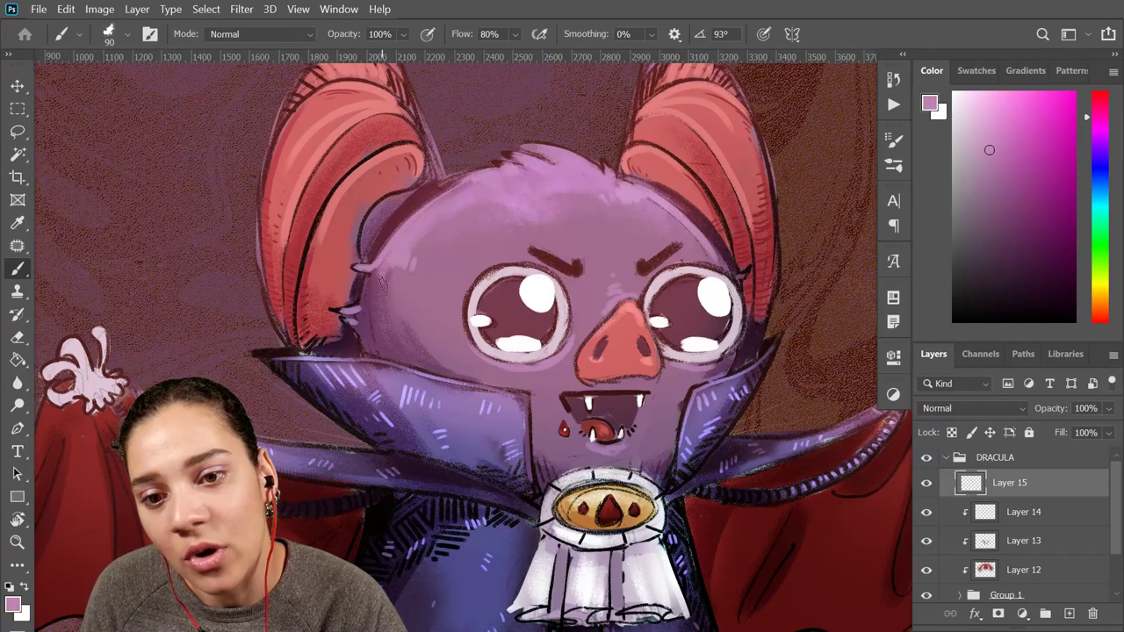
alt+click(411, 268)
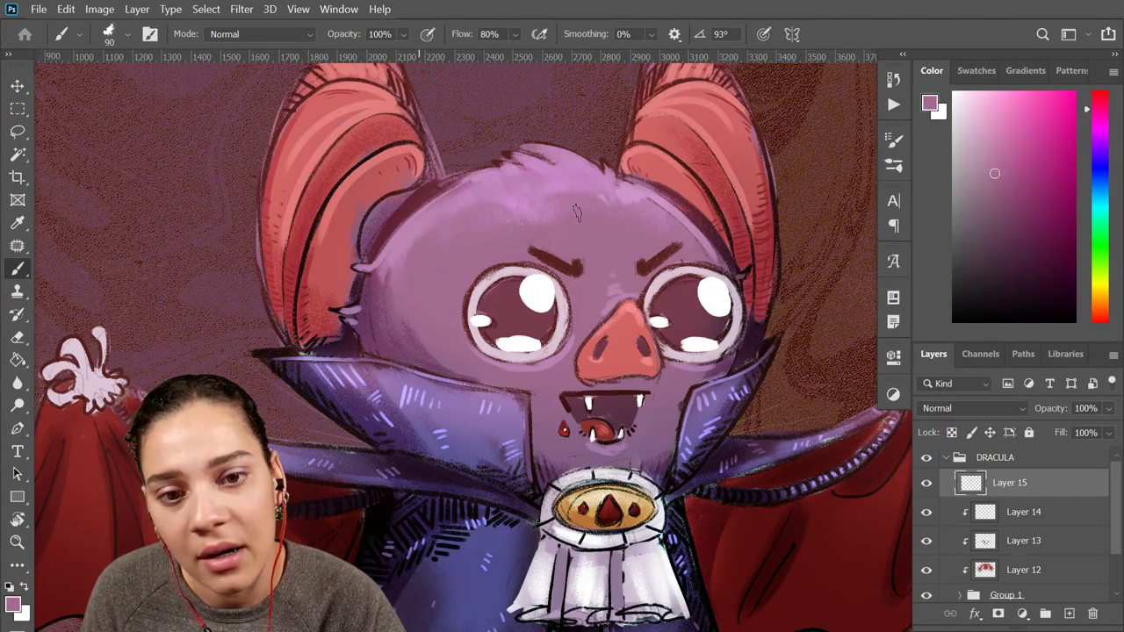
alt+click(604, 175)
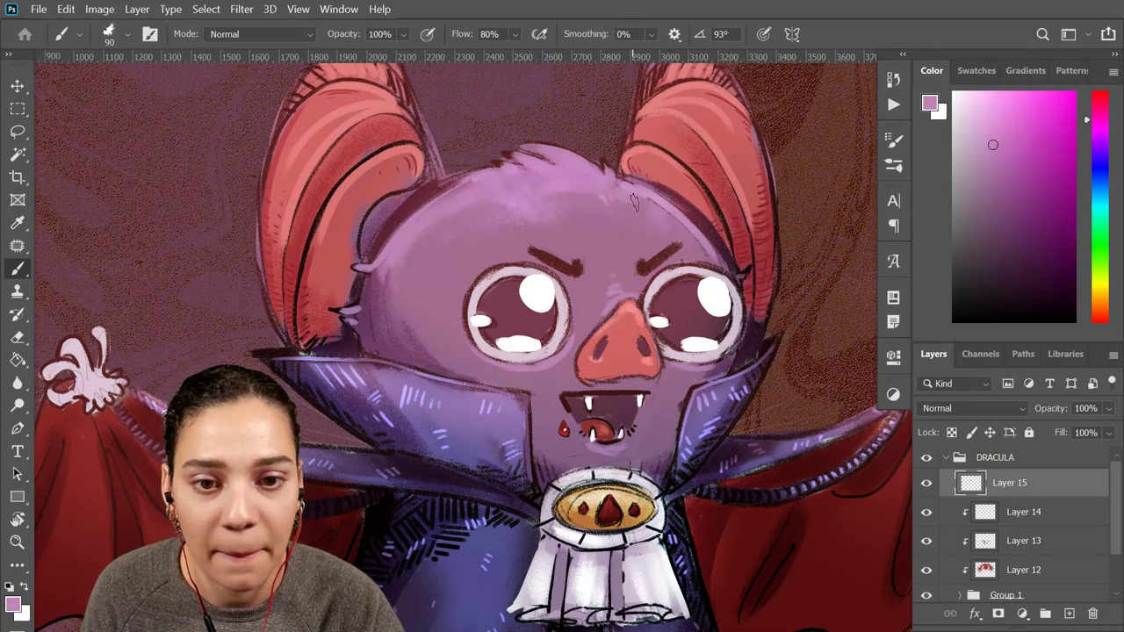
Add a new layer above Layer 15 and paint highlights on the left-hand wing in its sampled red with a 250 px brush
key(ctrl+minus)
key(ctrl+minus)
mouse_move(559, 417)
mouse_down()
mouse_move(652, 284)
mouse_move(542, 410)
mouse_move(608, 416)
mouse_up()
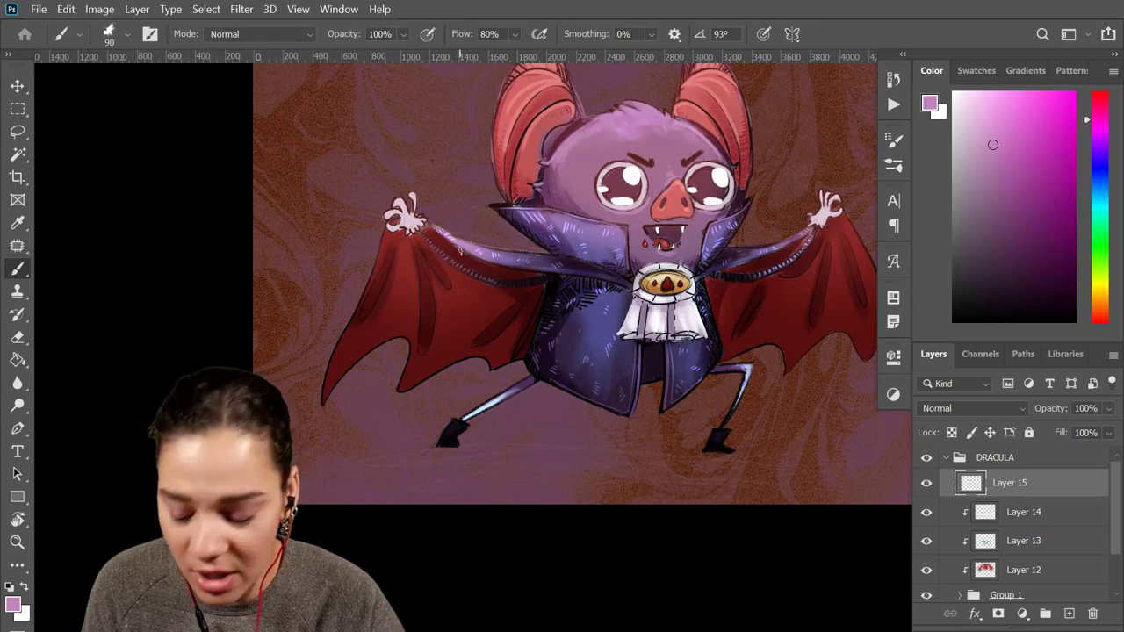
key(ctrl+shift+n)
key(Return)
alt+click(397, 303)
key(bracketright)
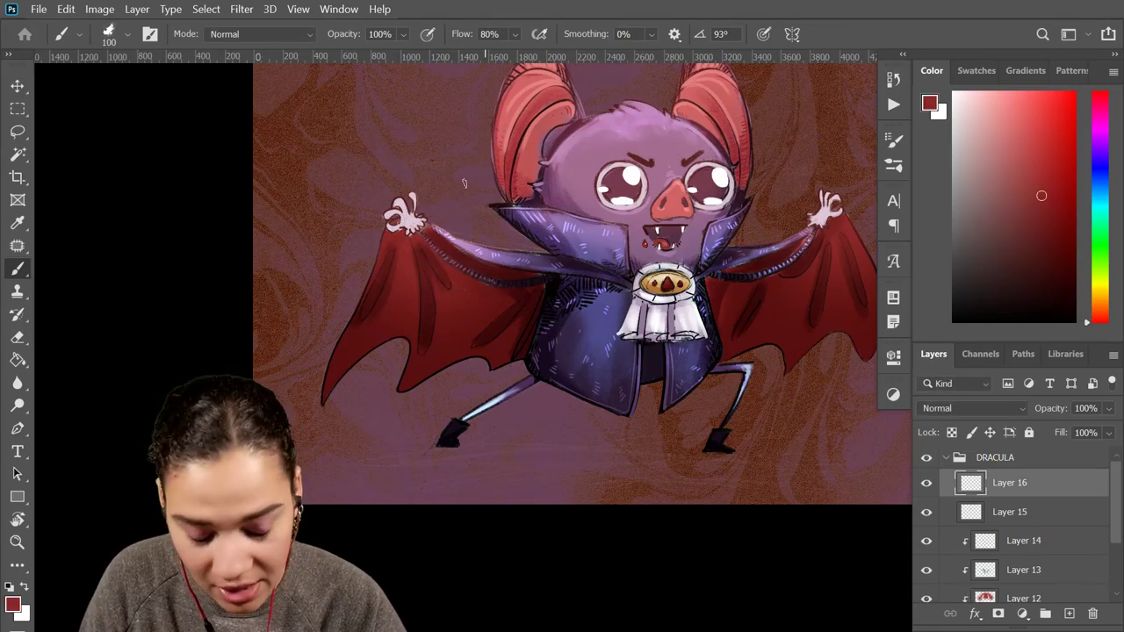
key(bracketright)
key(bracketright)
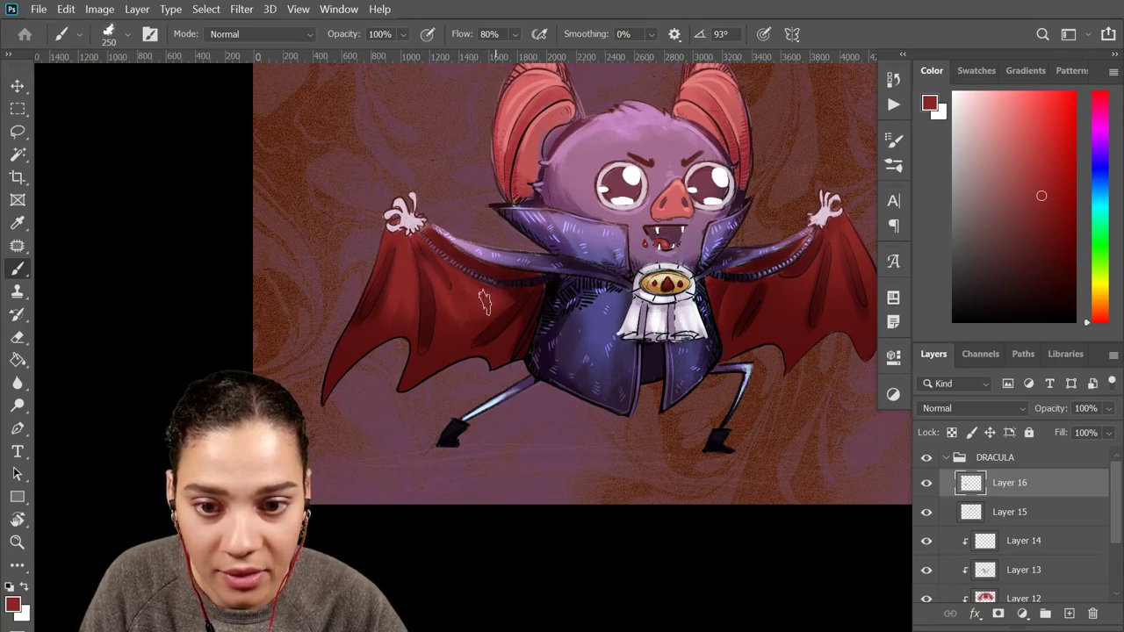
Paint matching red highlights on the right-hand wing with the 150 px brush, tidying them with the eraser
key(bracketleft)
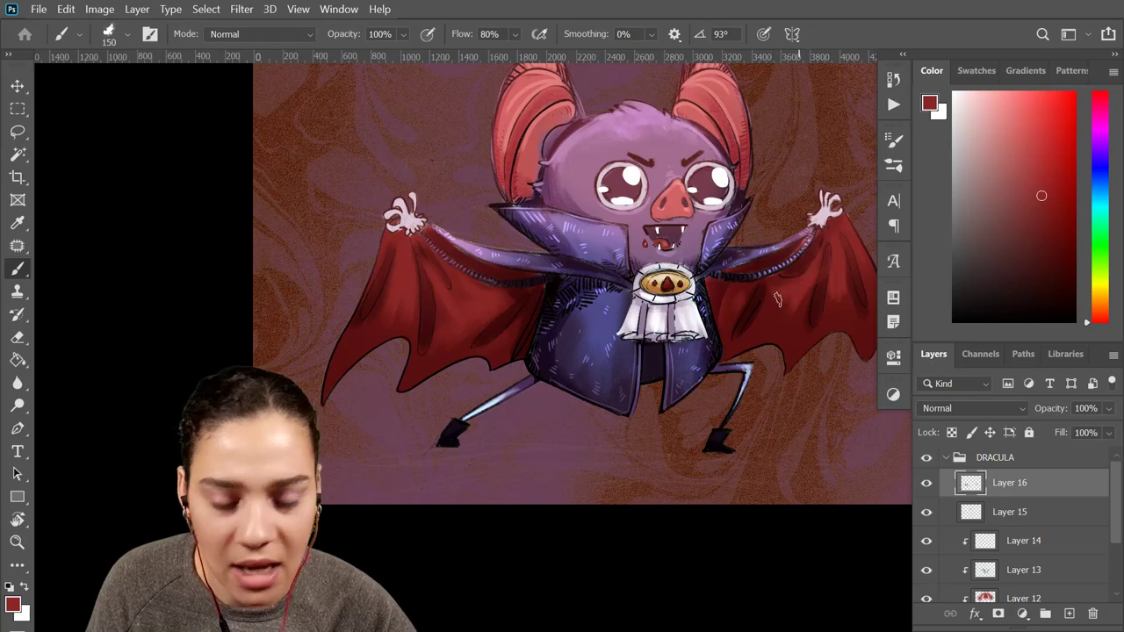
key(e)
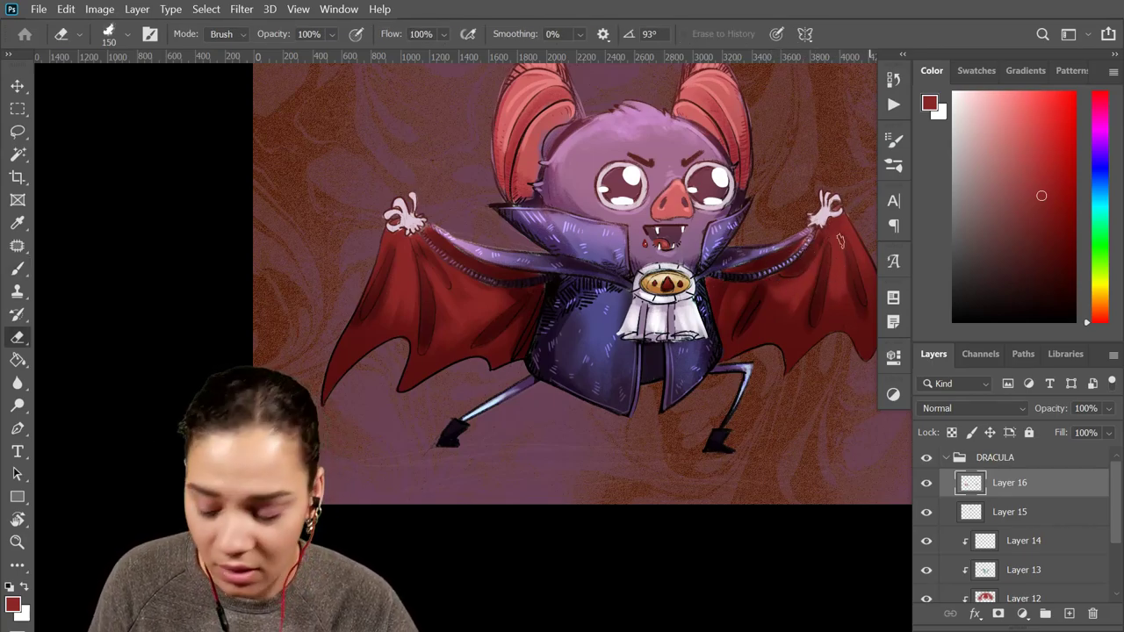
key(b)
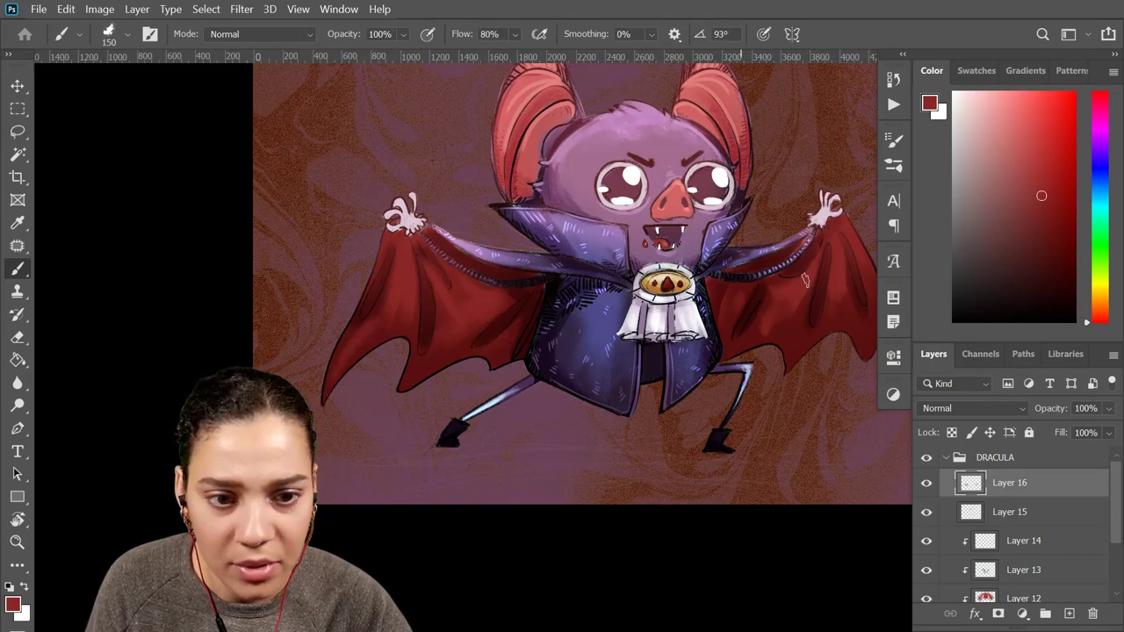
drag(852, 301, 780, 299)
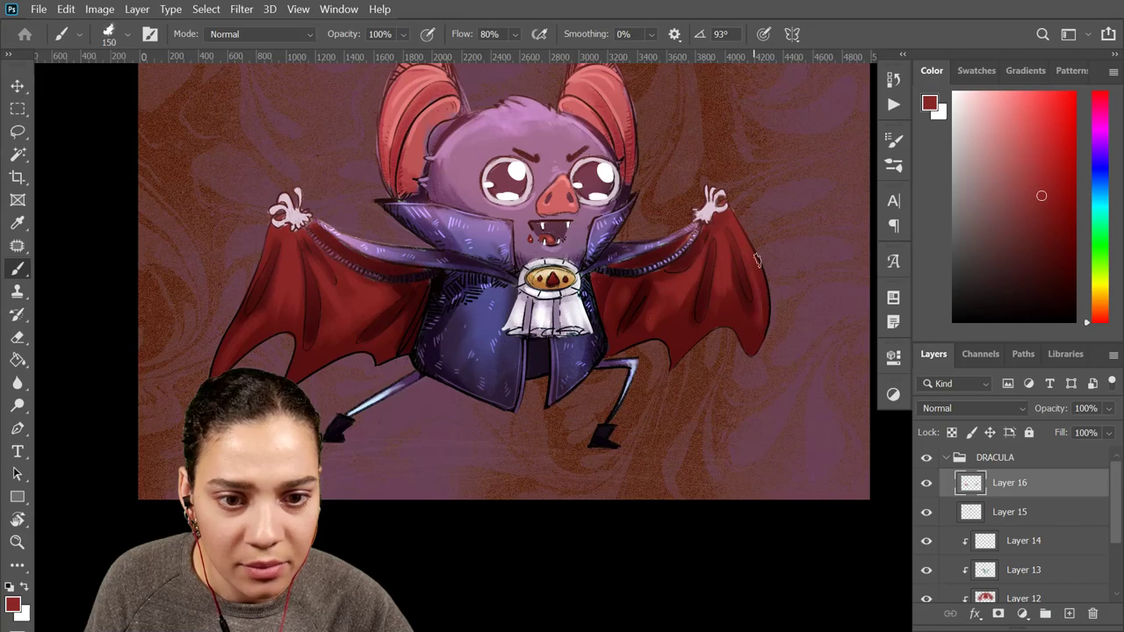
Set the wing highlight layer, Layer 16, to the Color Dodge blend mode and lower its opacity to 47%
drag(715, 275, 770, 314)
click(973, 409)
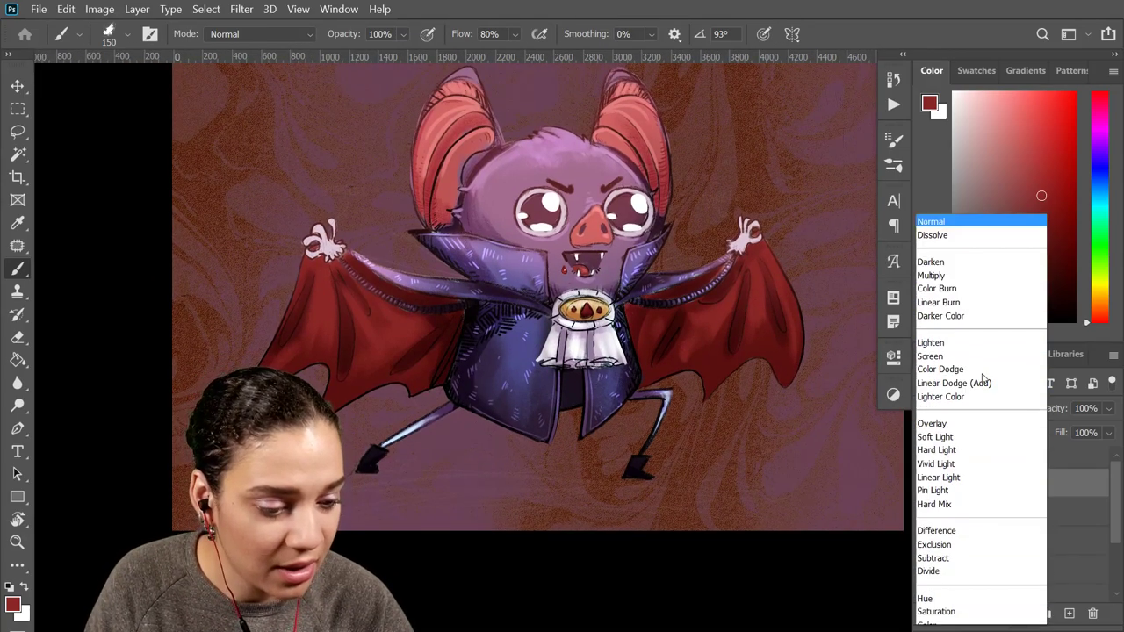
key(Down)
key(Down)
key(Down)
key(Down)
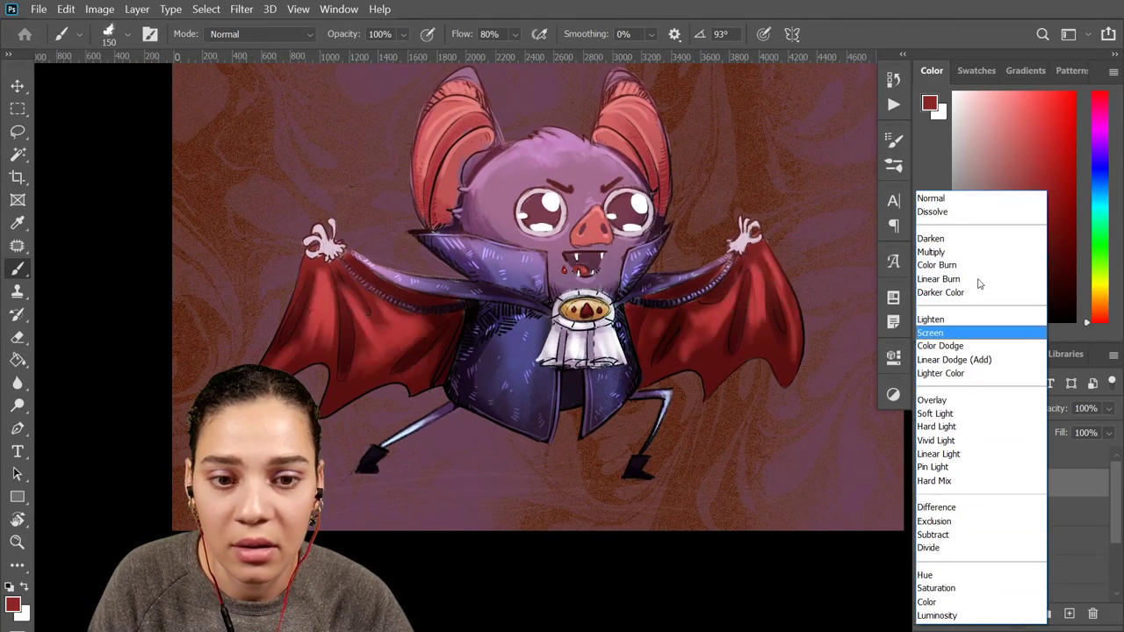
key(Up)
key(Down)
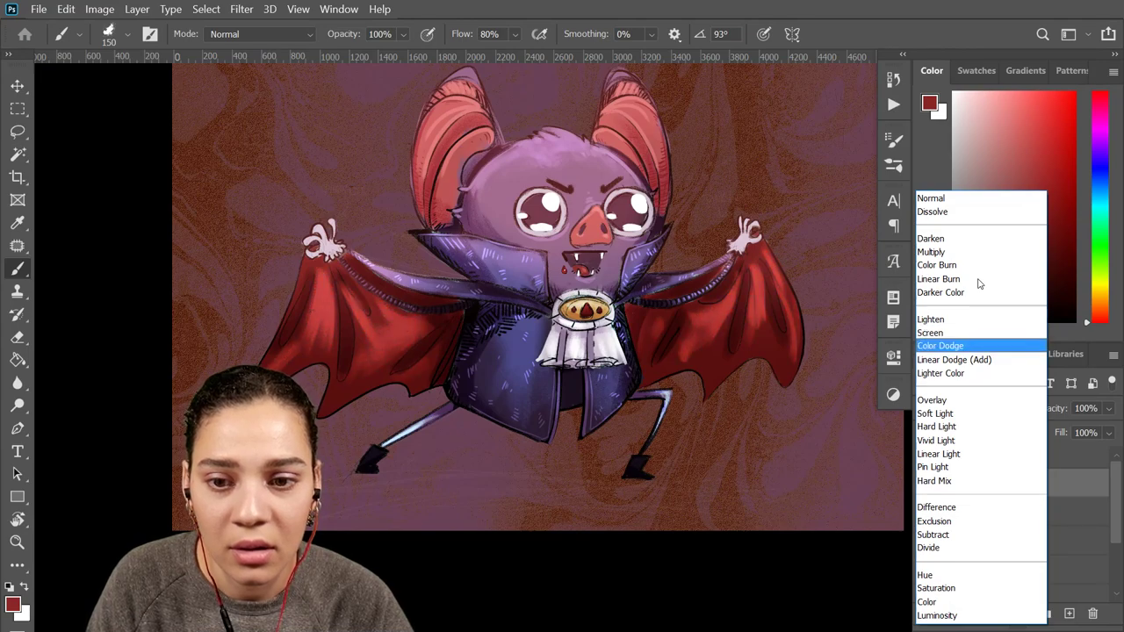
click(1010, 346)
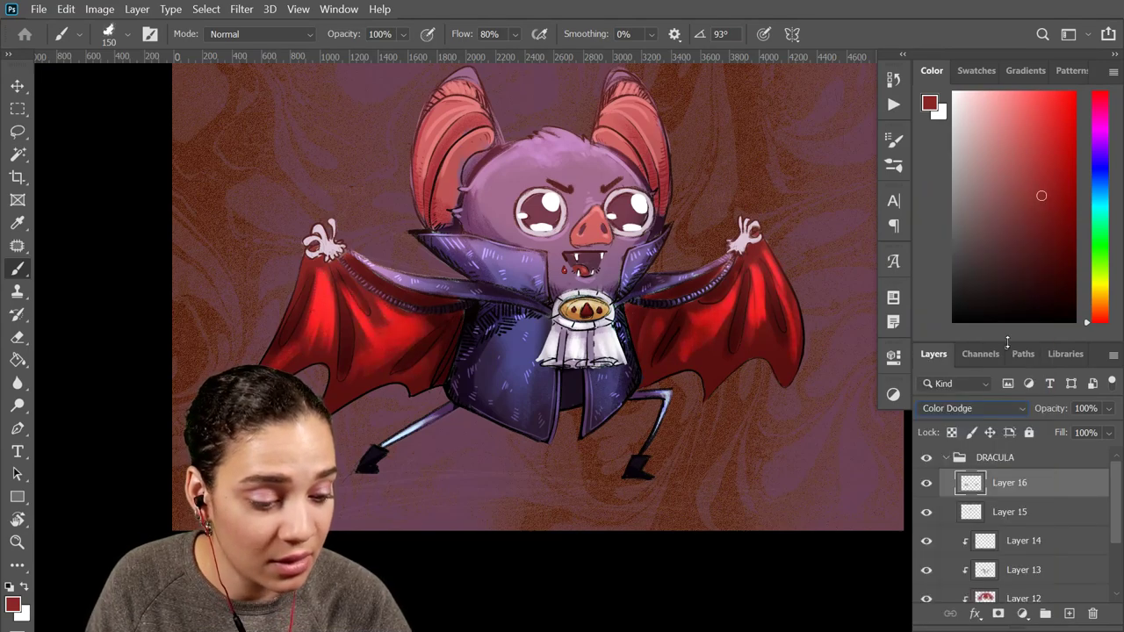
click(1109, 408)
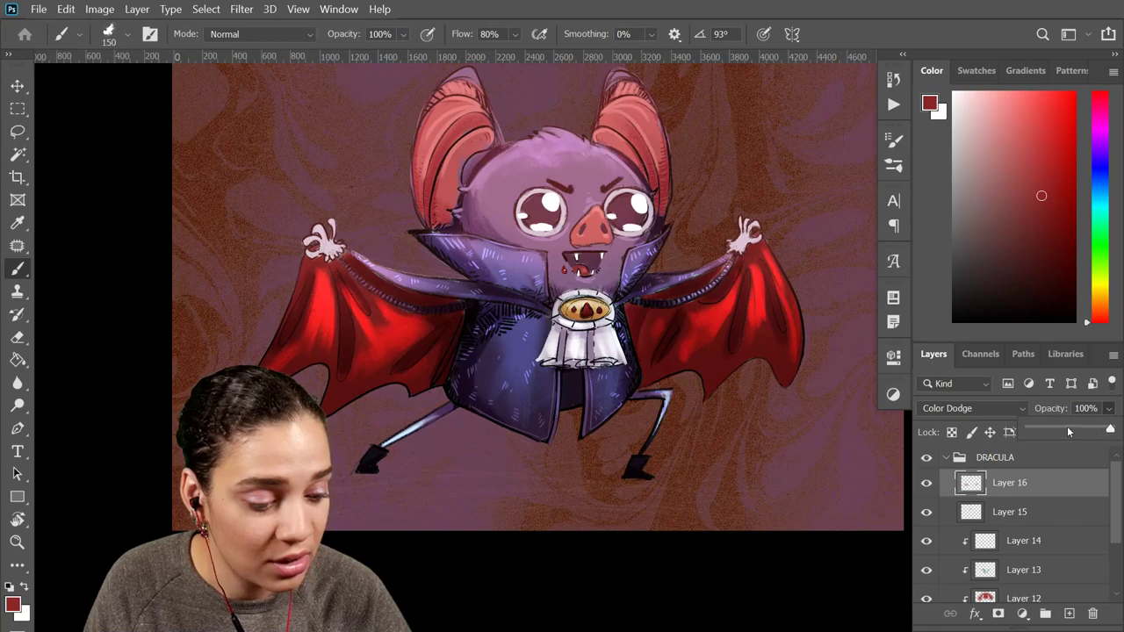
click(1068, 429)
Fade the wing glow on Layer 16 with a soft round eraser at 800 px
key(e)
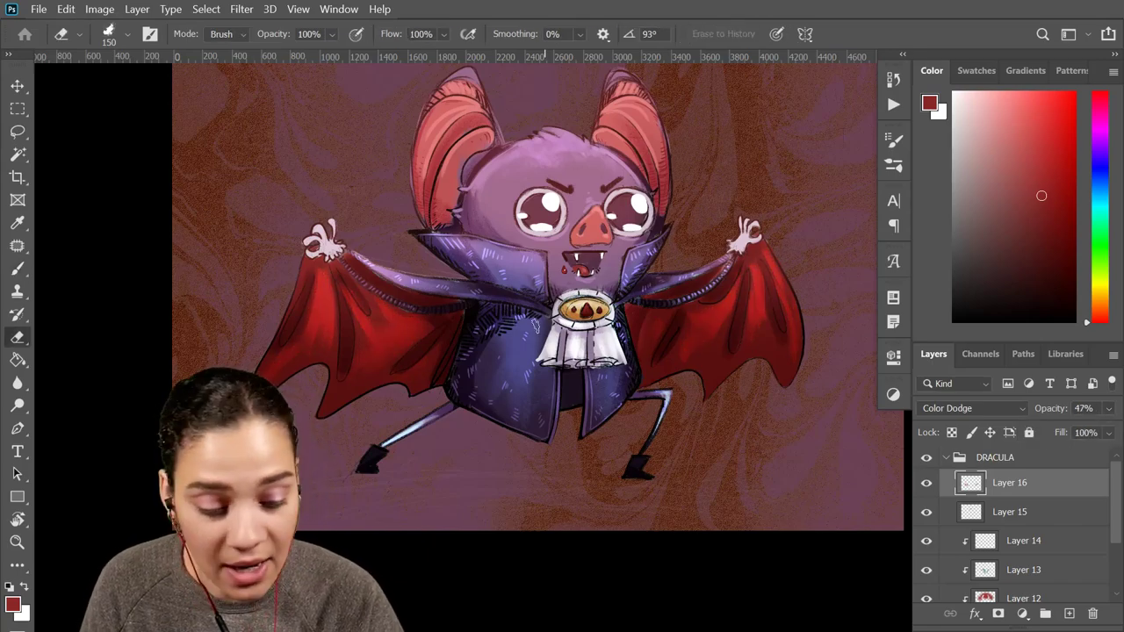
right_click(538, 324)
double_click(658, 594)
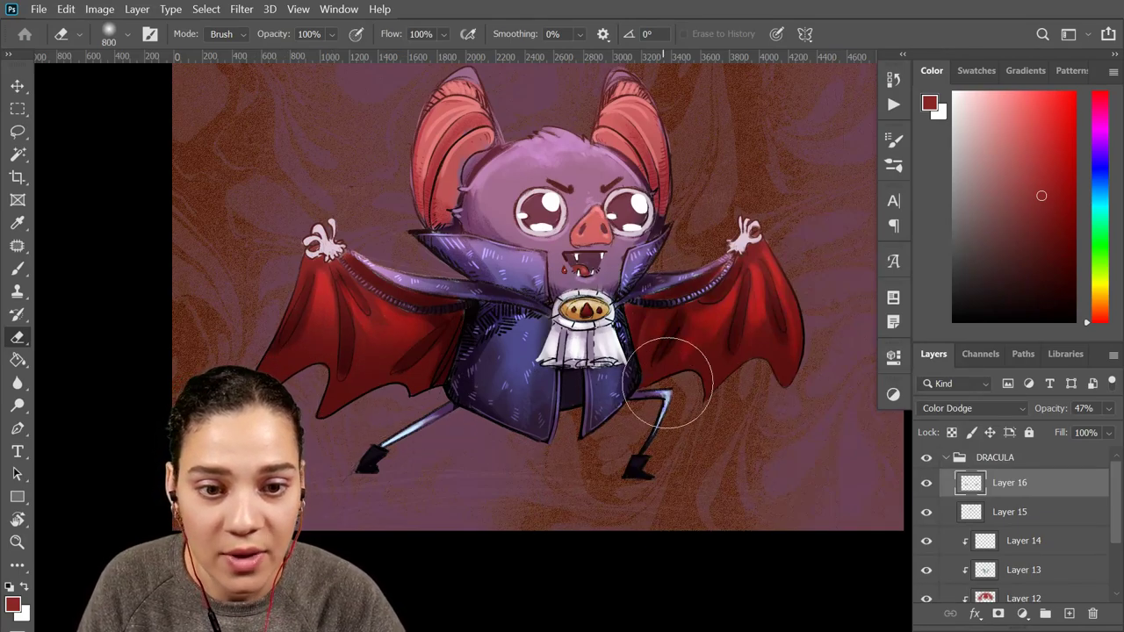
key(ctrl+minus)
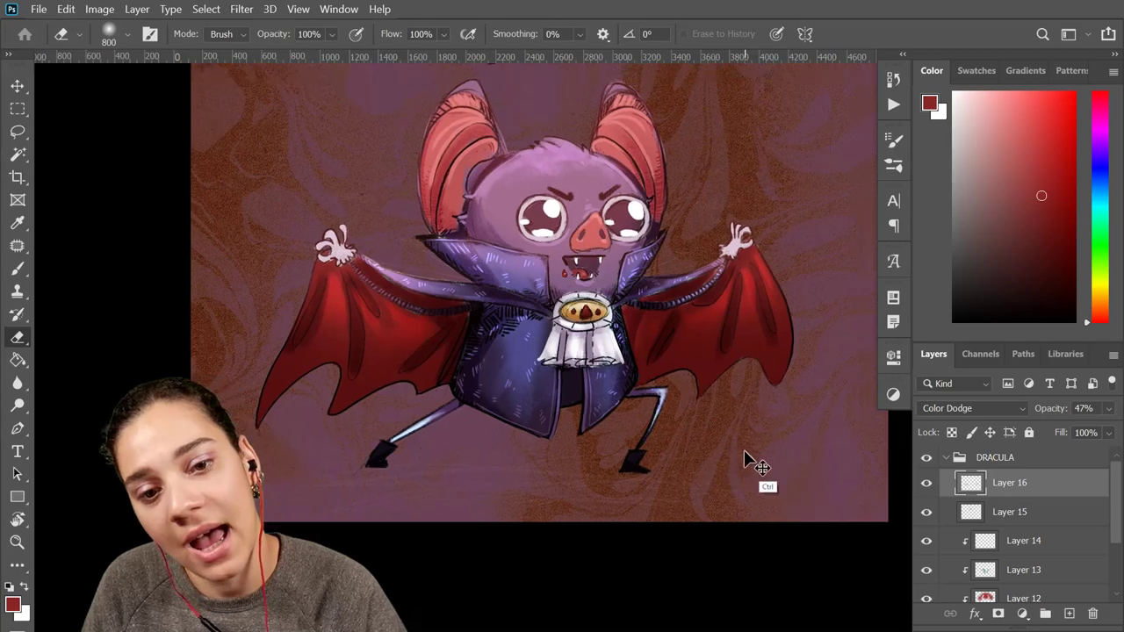
key(ctrl+plus)
drag(719, 356, 712, 471)
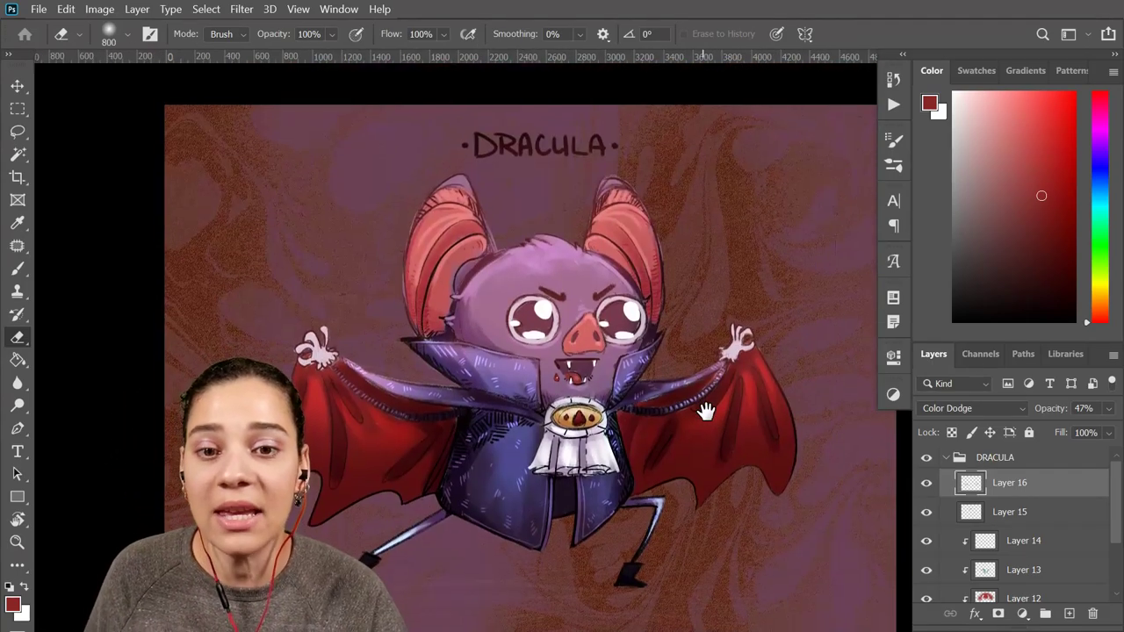
drag(705, 411, 701, 408)
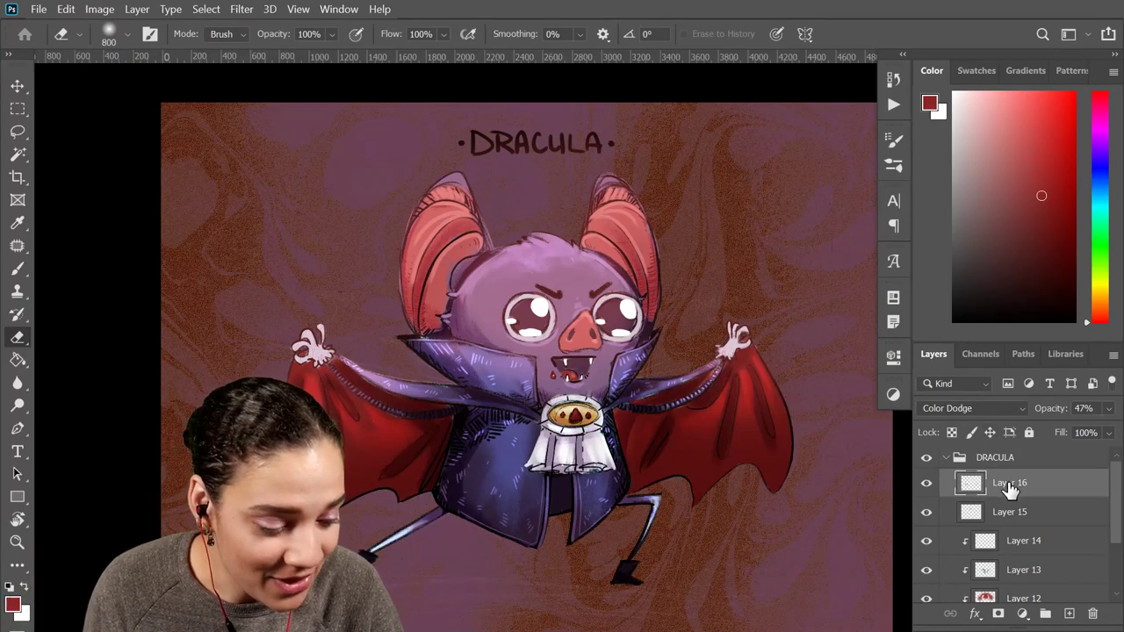
Erase the old dark DRACULA title from Layer 1 with the eraser at 125 px
ctrl+click(524, 143)
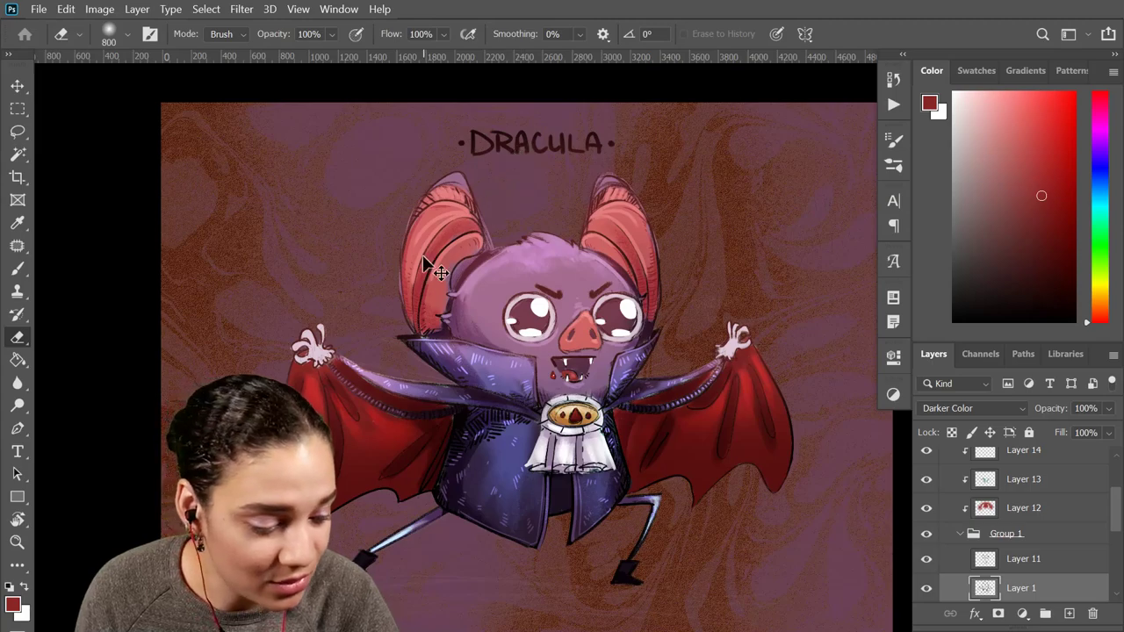
click(926, 588)
click(926, 588)
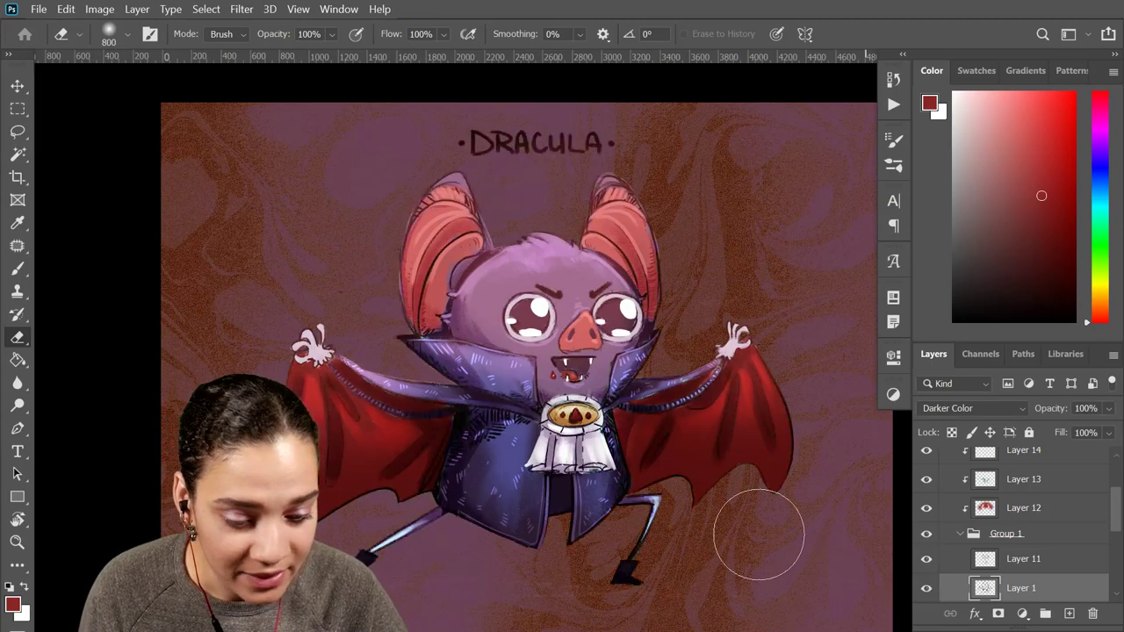
key(bracketleft)
key(bracketleft)
key(bracketleft)
key(bracketleft)
key(bracketleft)
key(bracketleft)
key(bracketleft)
key(bracketleft)
key(bracketleft)
key(bracketleft)
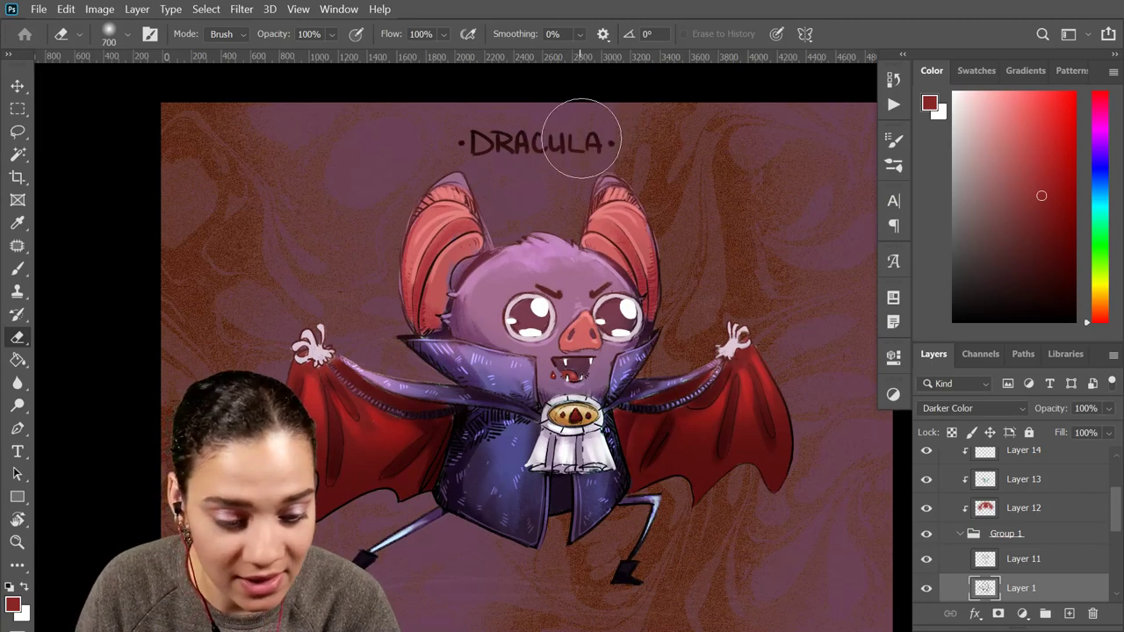
mouse_move(603, 131)
mouse_down()
mouse_move(575, 158)
mouse_move(535, 132)
mouse_up()
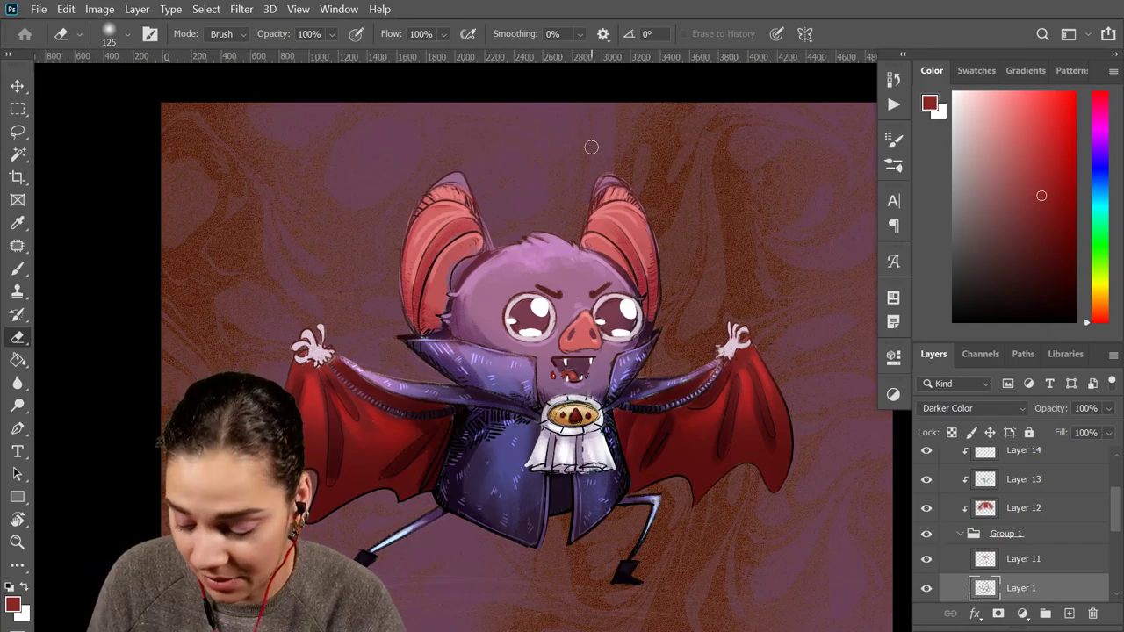
Add a new layer at the top of the DRACULA group and choose the Sampled Brush 37 1 brush
scroll(1075, 483, up, 3)
click(1056, 464)
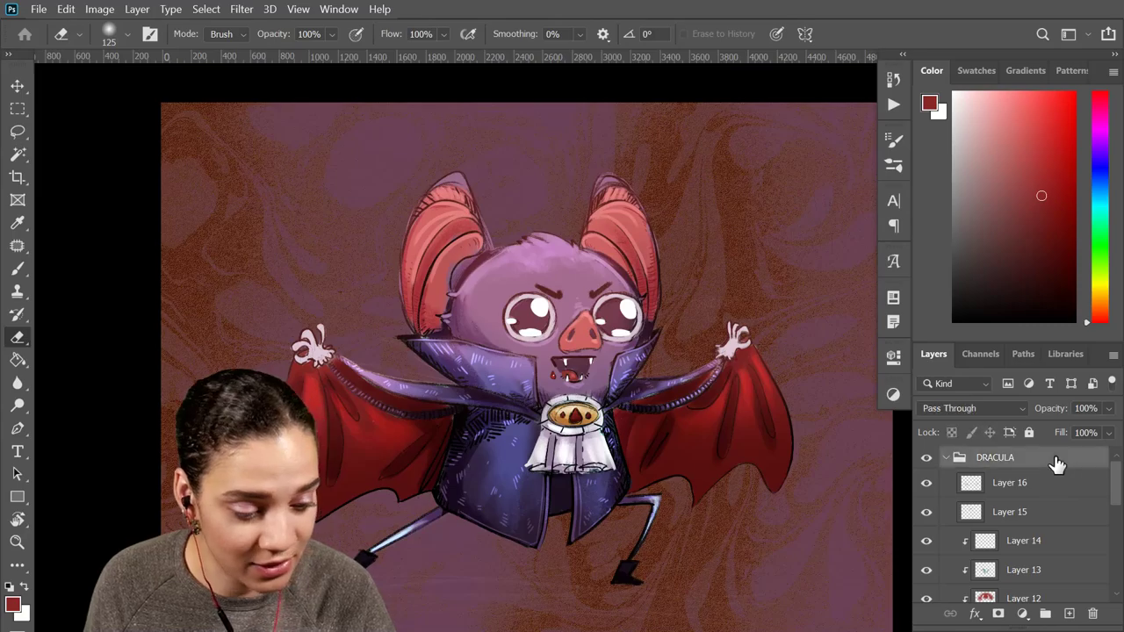
key(ctrl+shift+n)
key(Return)
key(b)
key(ctrl+plus)
right_click(545, 360)
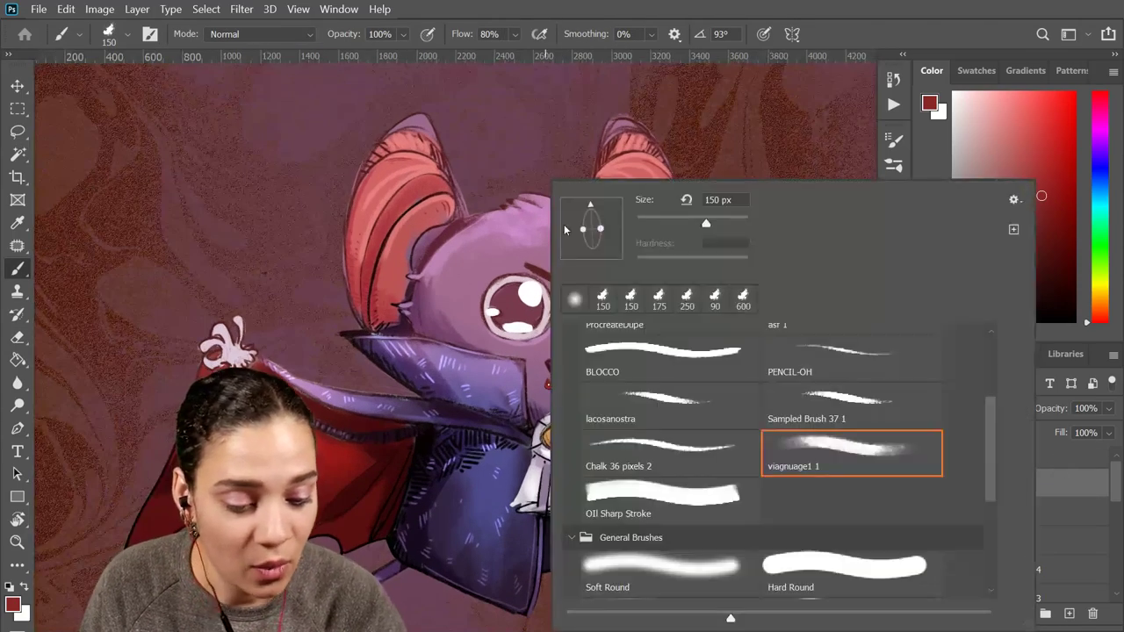
click(841, 399)
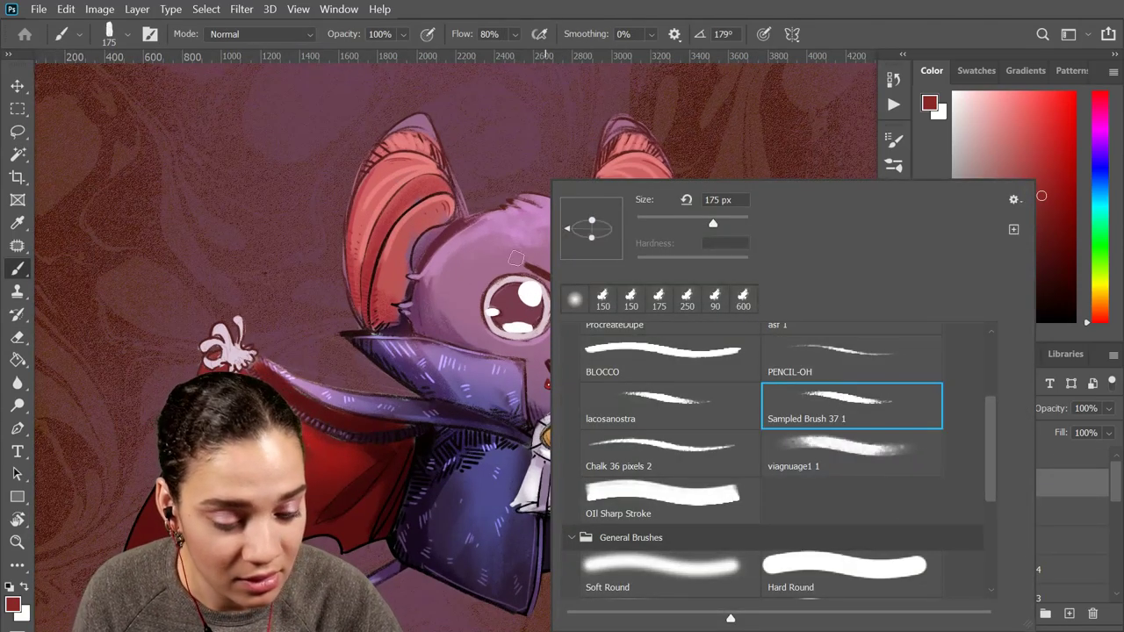
key(Return)
Hand-letter the title DRACULA in white above the bat's head with the brush at 90 px
mouse_move(507, 118)
mouse_down()
mouse_move(545, 143)
mouse_move(639, 125)
mouse_up()
key(ctrl+z)
drag(990, 162, 798, 48)
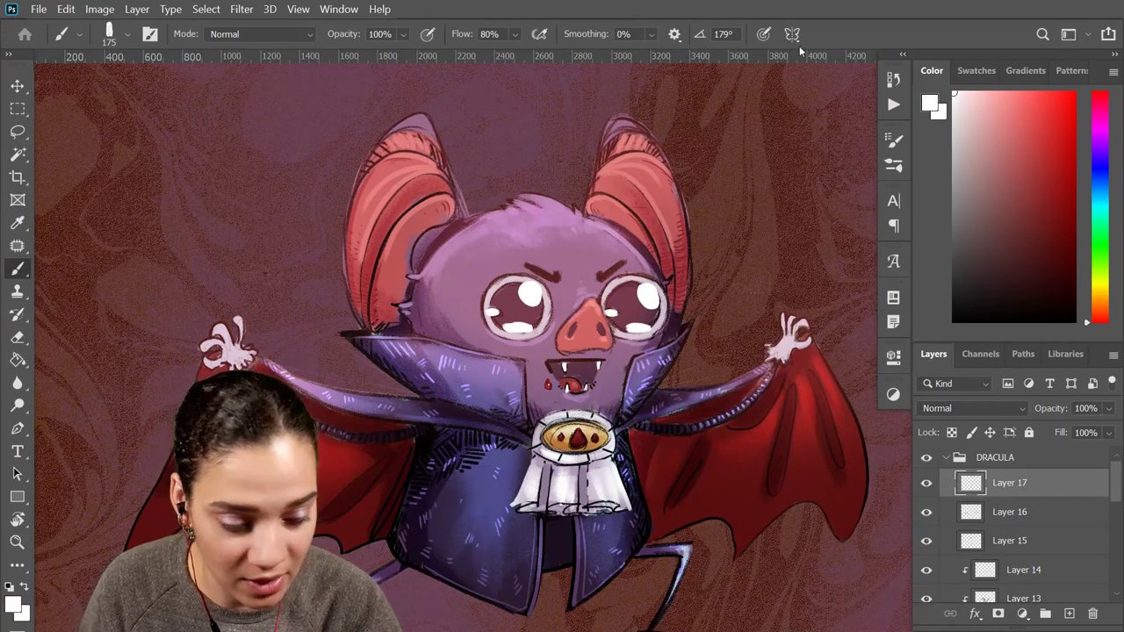
scroll(497, 130, up, 3)
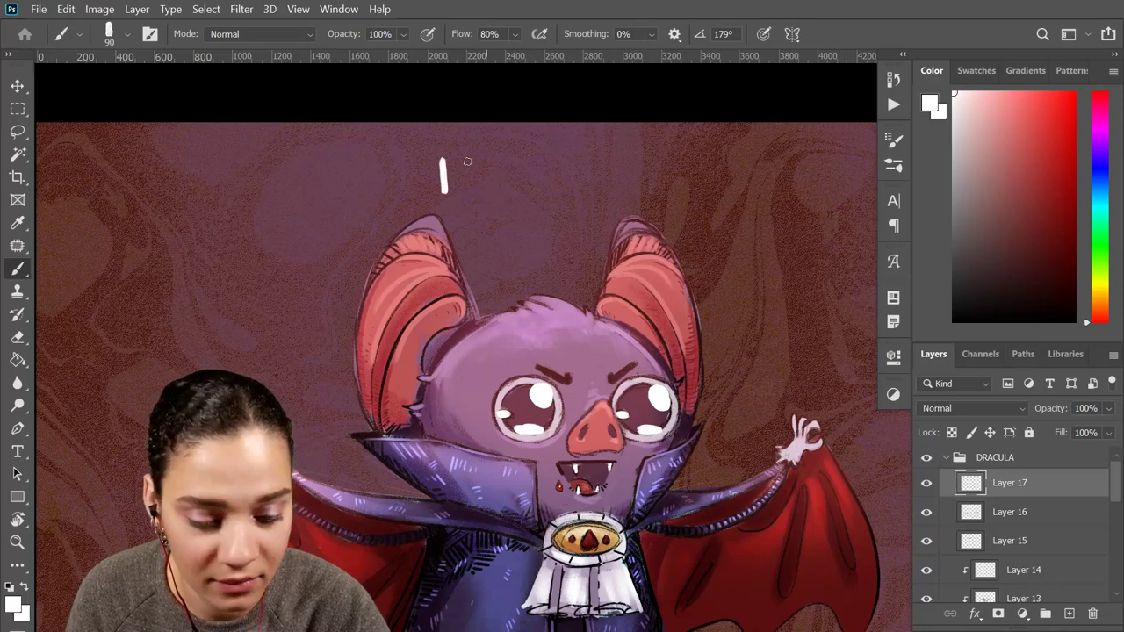
drag(442, 160, 444, 194)
mouse_move(475, 160)
mouse_down()
mouse_move(475, 194)
mouse_move(479, 177)
mouse_move(507, 193)
mouse_move(532, 193)
mouse_move(528, 179)
mouse_move(614, 180)
mouse_move(632, 195)
mouse_move(631, 176)
mouse_up()
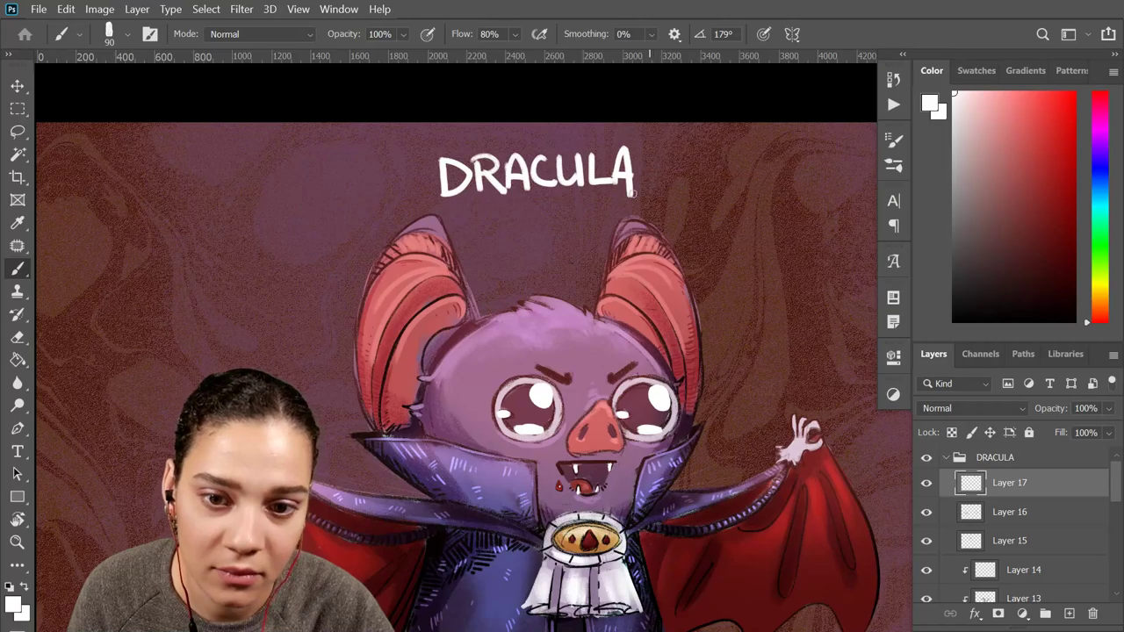
Draw a short white speech mark beside the bat's head and letter "I AM THE" above it
drag(667, 258, 557, 210)
drag(662, 260, 646, 256)
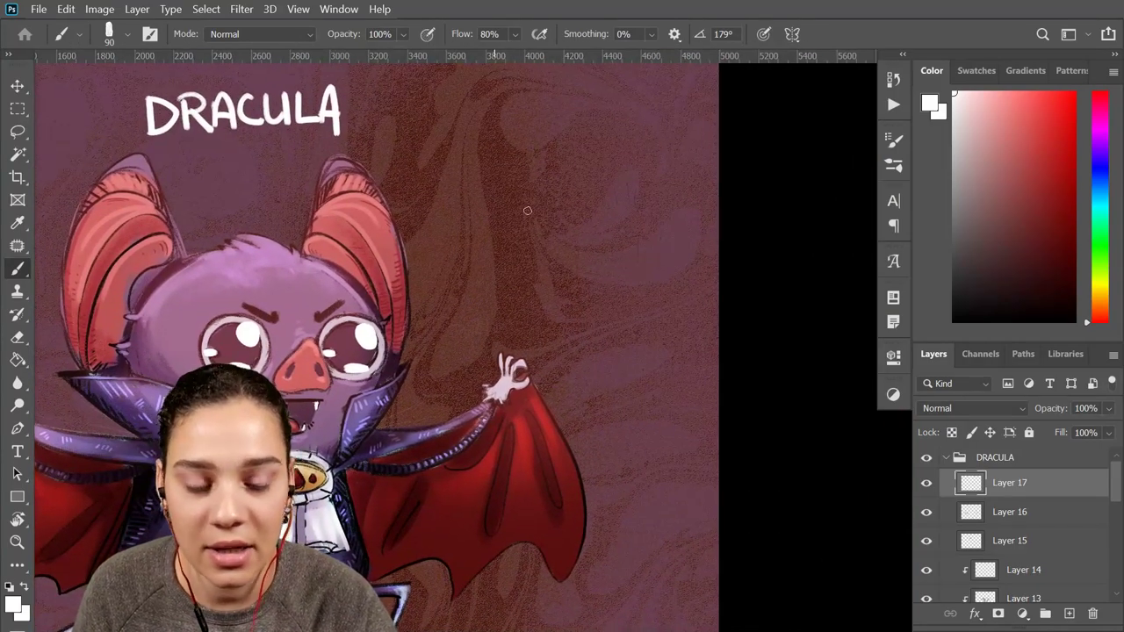
drag(462, 267, 433, 283)
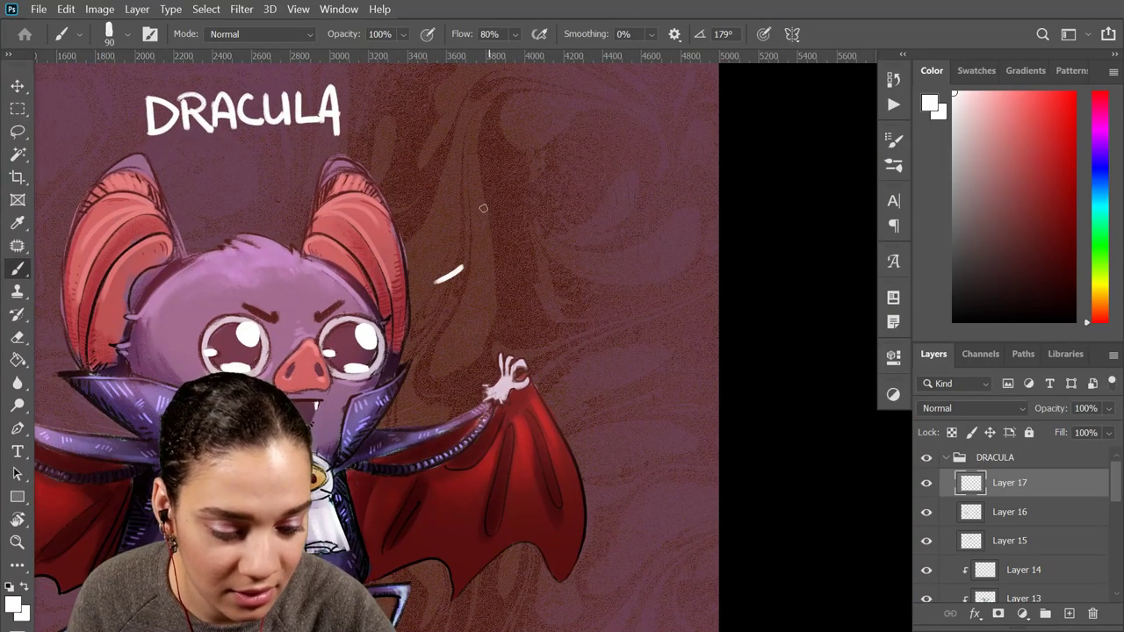
mouse_move(475, 186)
mouse_down()
mouse_move(475, 212)
mouse_move(523, 209)
mouse_move(532, 184)
mouse_move(552, 180)
mouse_move(560, 212)
mouse_move(598, 178)
mouse_up()
mouse_move(586, 181)
mouse_down()
mouse_move(588, 211)
mouse_move(621, 192)
mouse_up()
mouse_move(622, 177)
mouse_down()
mouse_move(624, 209)
mouse_move(652, 207)
mouse_move(648, 177)
mouse_up()
drag(630, 193, 646, 192)
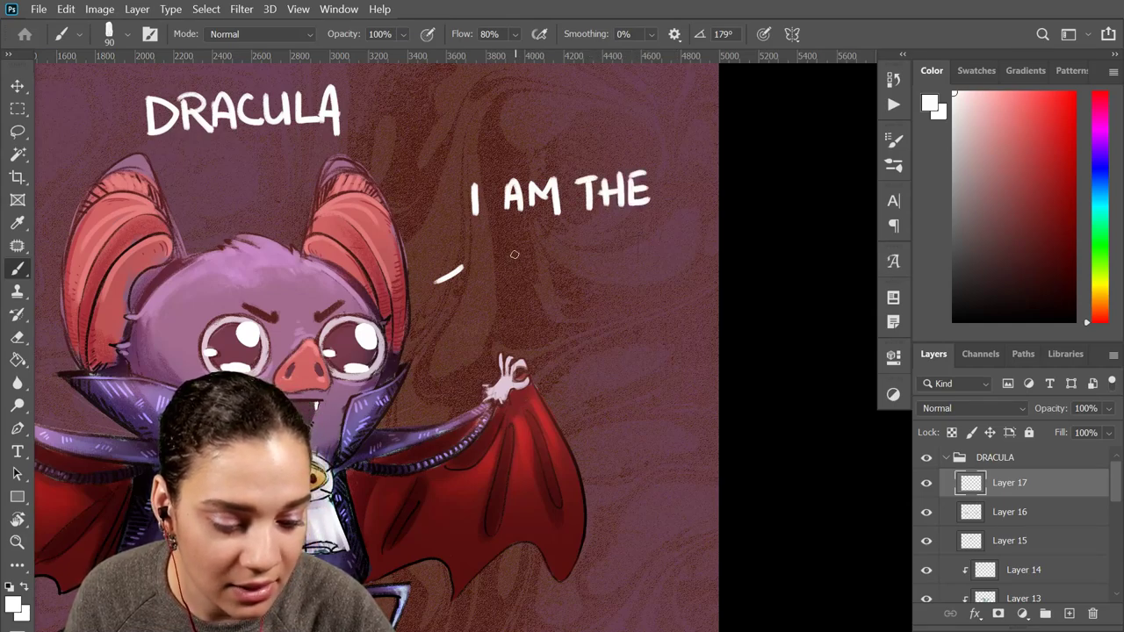
Letter "NIGHT!" in white on a second line beneath "I AM THE"
mouse_move(512, 244)
mouse_down()
mouse_move(513, 281)
mouse_move(533, 281)
mouse_up()
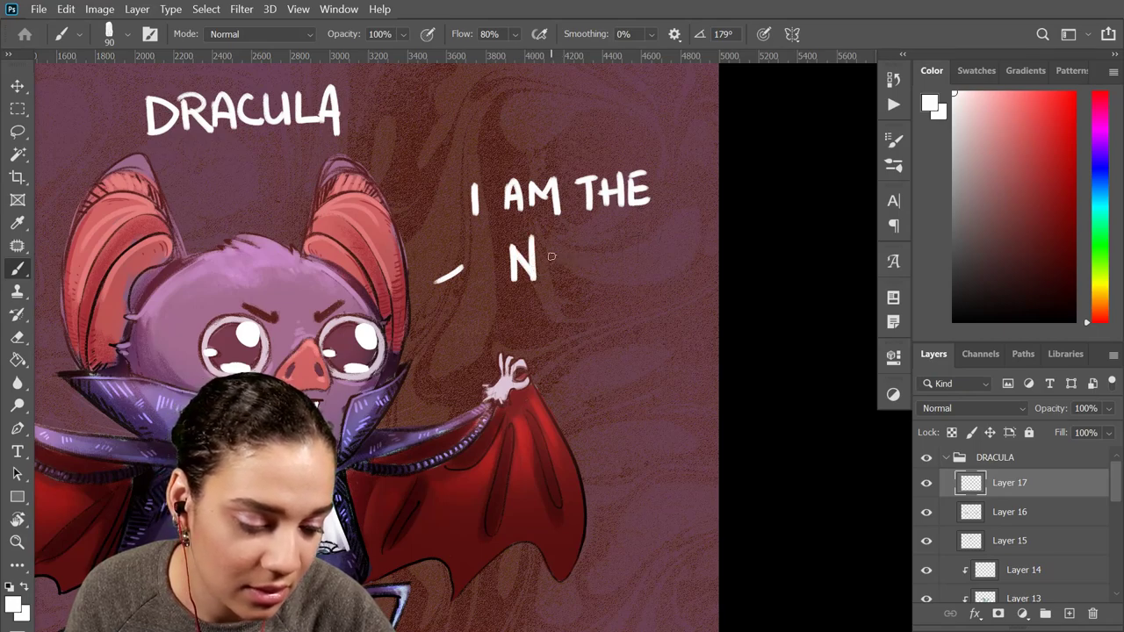
mouse_move(552, 242)
mouse_down()
mouse_move(552, 281)
mouse_move(593, 277)
mouse_up()
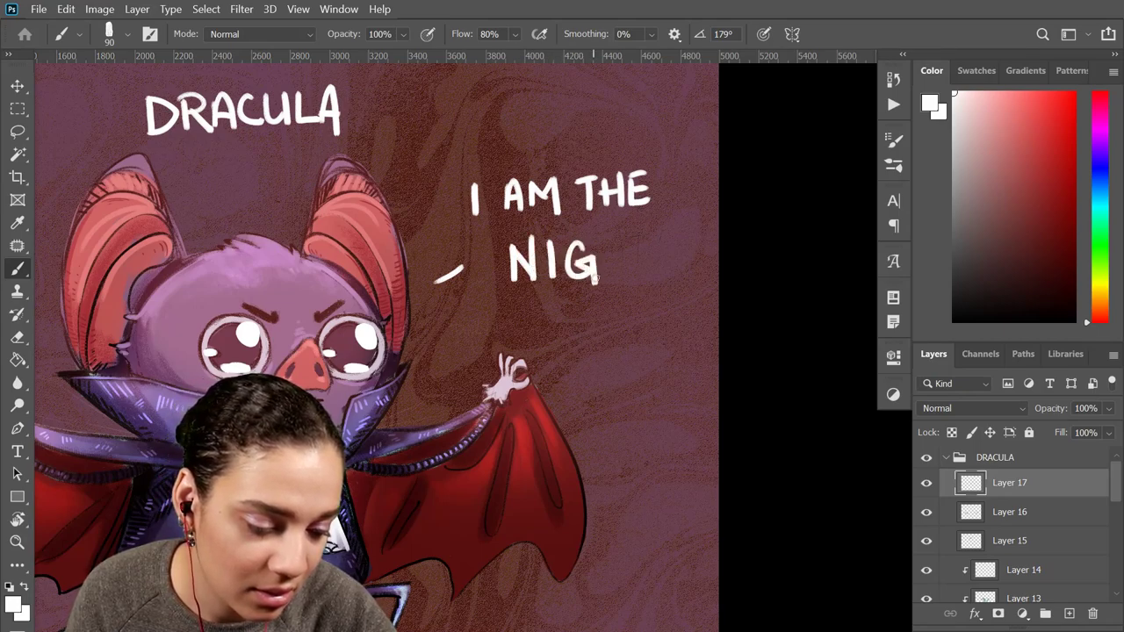
mouse_move(603, 238)
mouse_down()
mouse_move(604, 279)
mouse_move(622, 281)
mouse_up()
mouse_move(606, 257)
mouse_down()
mouse_move(636, 242)
mouse_move(638, 279)
mouse_up()
drag(670, 226, 663, 257)
click(655, 277)
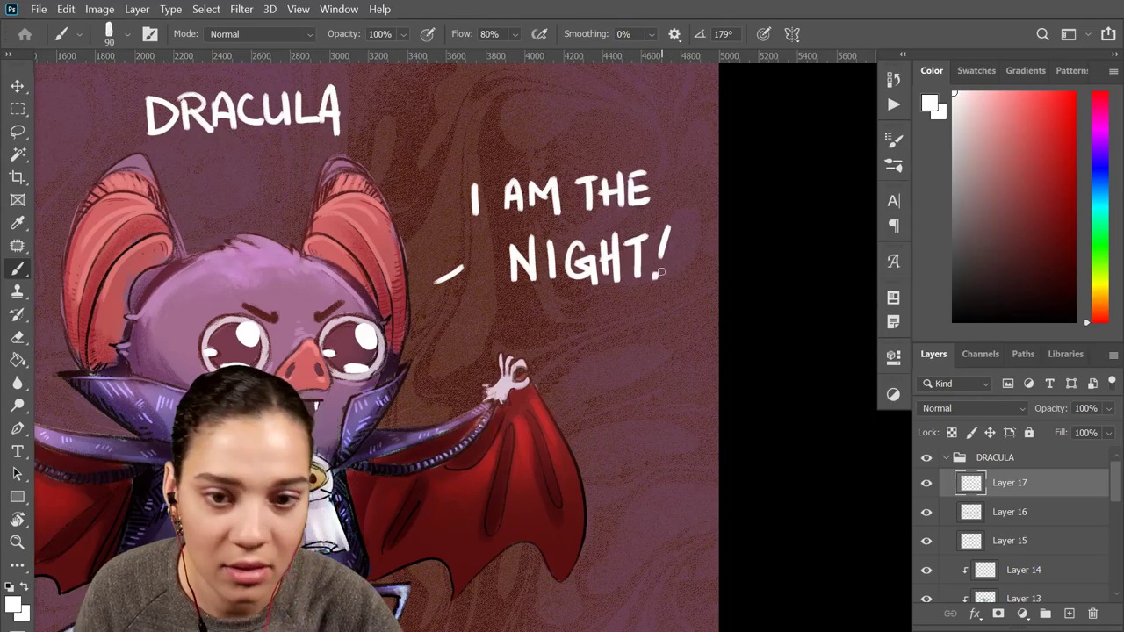
Reinforce the jabot's fold lines and the edge beneath the brooch in sampled black with the brush at 50 px
scroll(702, 395, down, 1)
mouse_move(505, 438)
mouse_down()
mouse_move(692, 338)
mouse_move(715, 304)
mouse_move(657, 379)
mouse_up()
key(ctrl+plus)
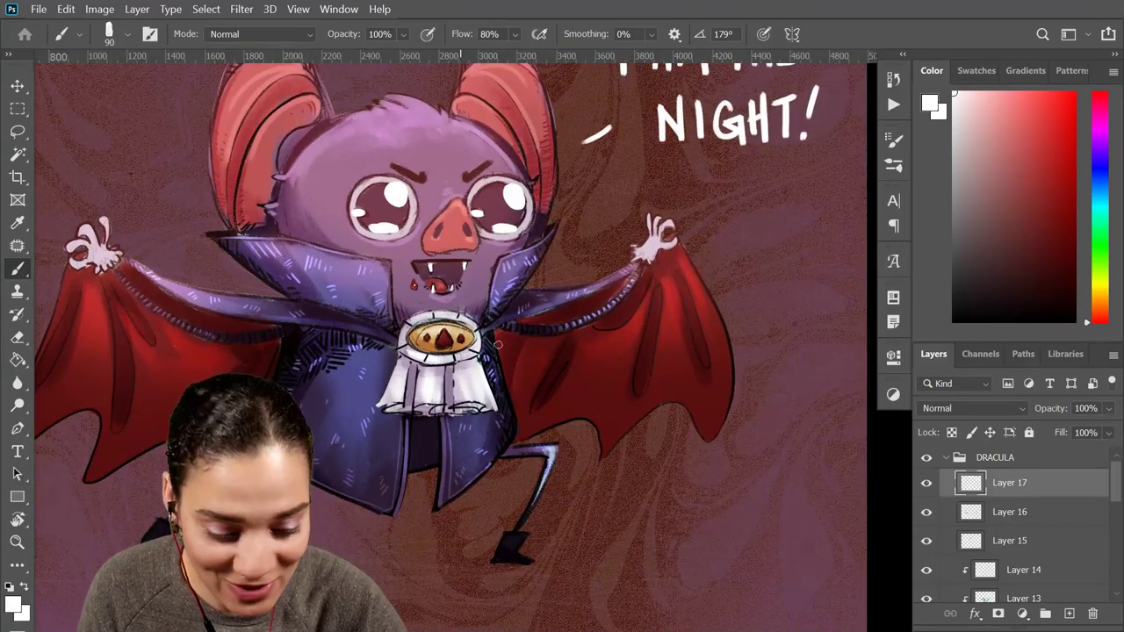
scroll(572, 321, up, 2)
alt+click(399, 355)
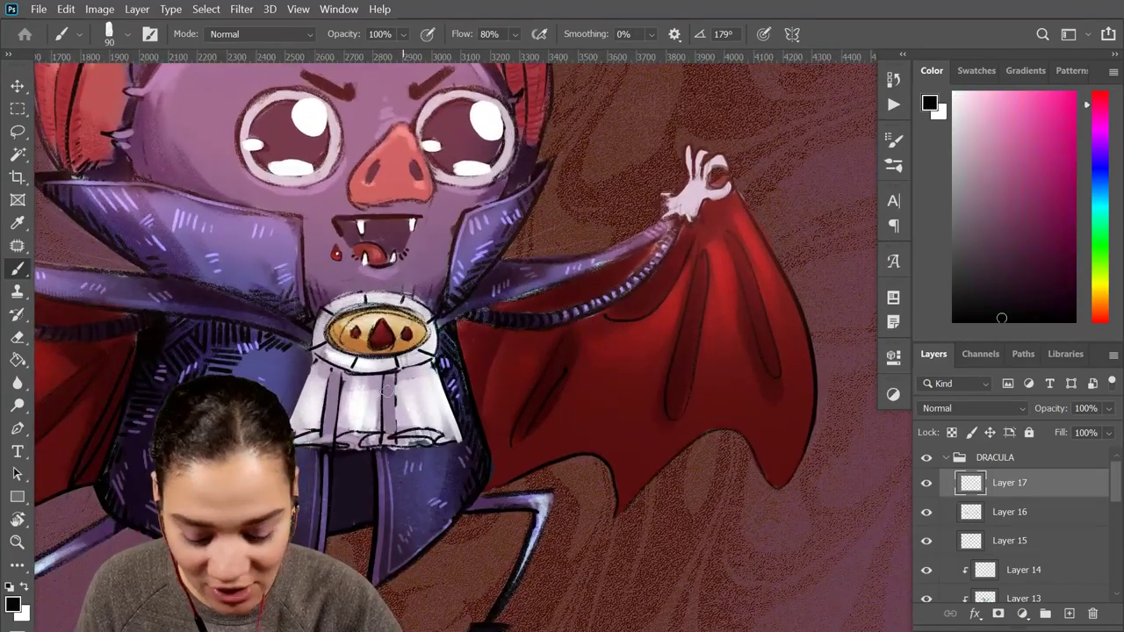
key(bracketleft)
key(bracketleft)
key(bracketleft)
key(bracketleft)
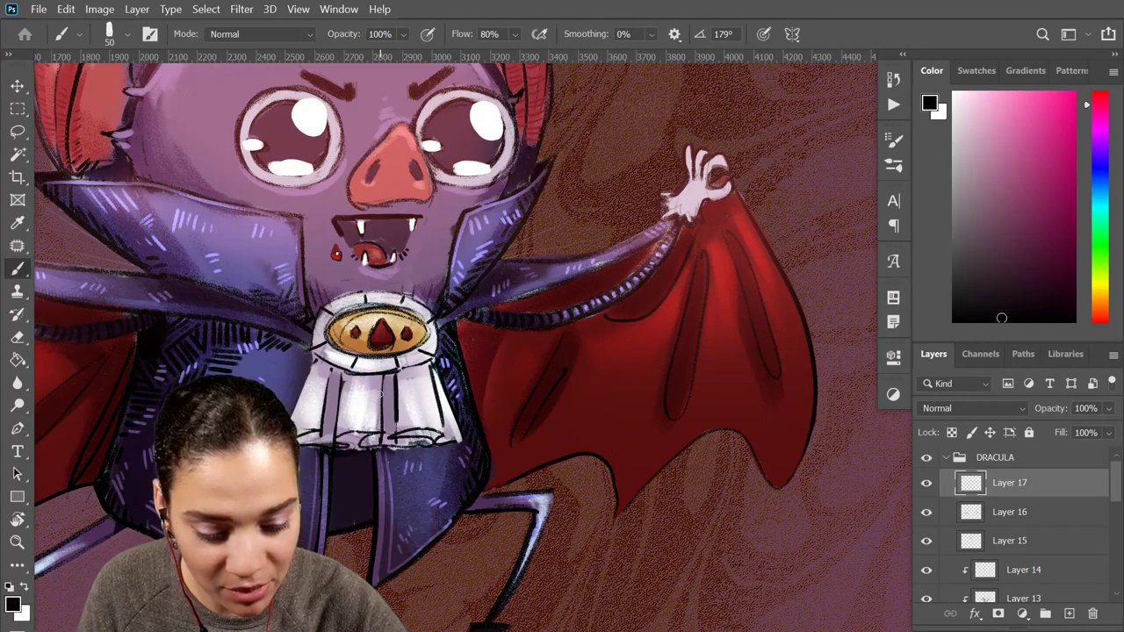
drag(379, 379, 380, 430)
drag(342, 373, 343, 418)
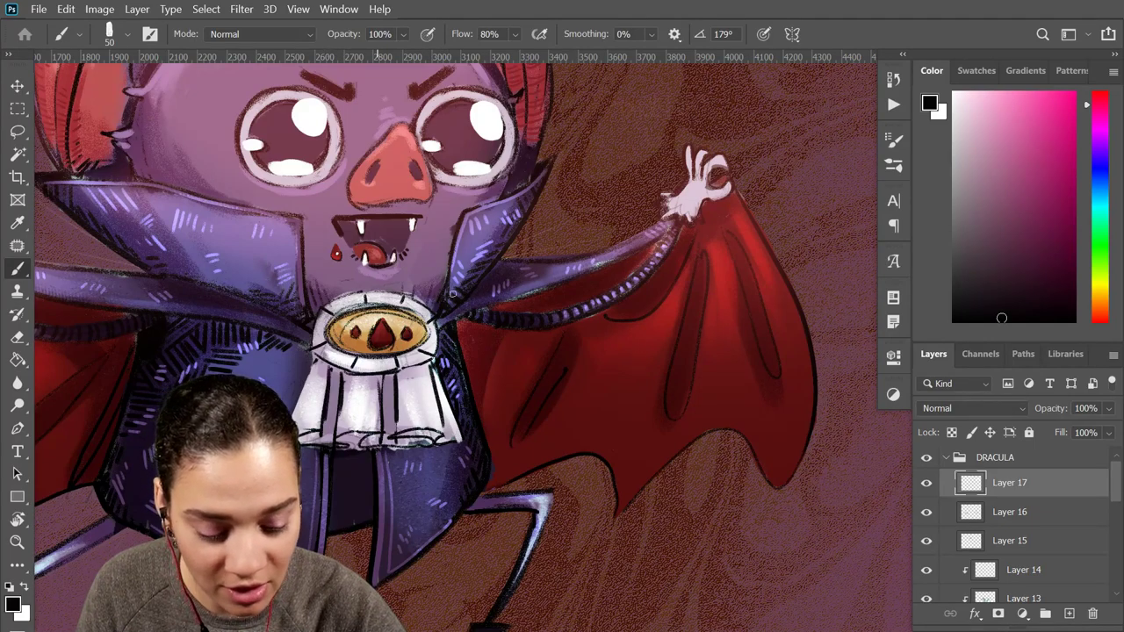
drag(353, 376, 379, 378)
mouse_move(312, 359)
mouse_down()
mouse_move(380, 377)
mouse_move(435, 361)
mouse_up()
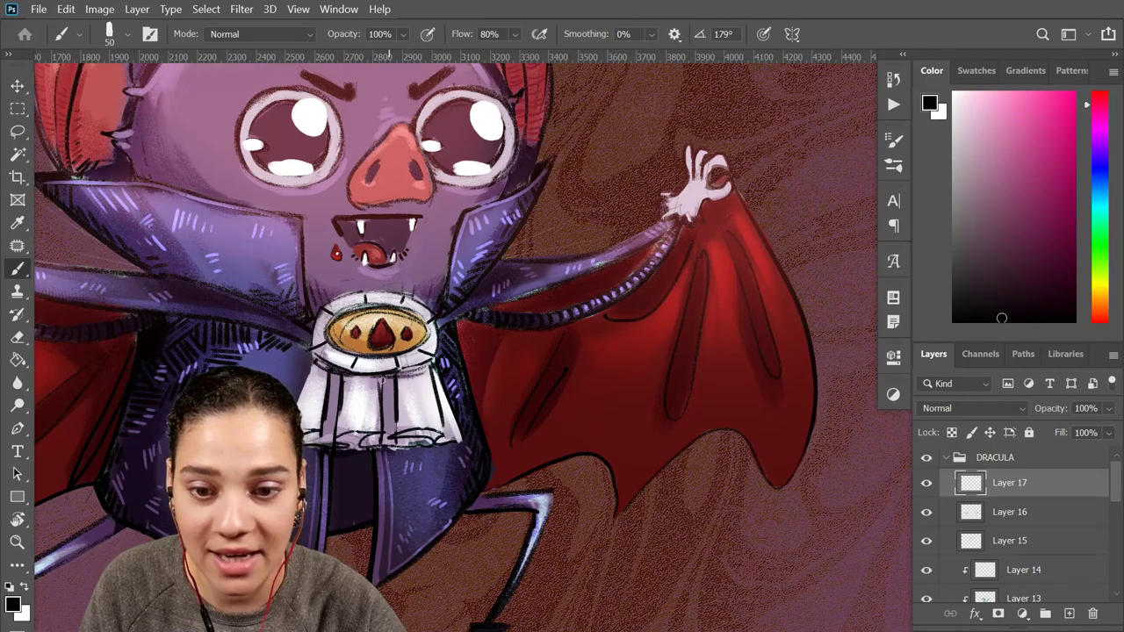
Examine the whole Dracula illustration with its new lettering, both as an overview and closer in
key(ctrl+minus)
key(ctrl+minus)
drag(500, 436, 658, 346)
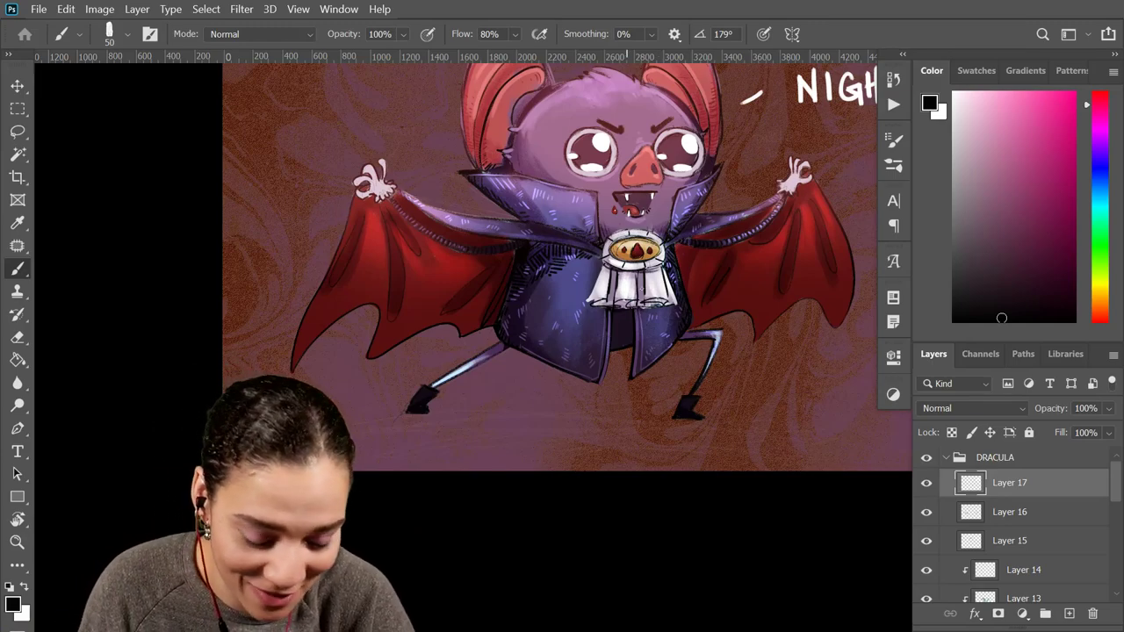
key(ctrl+minus)
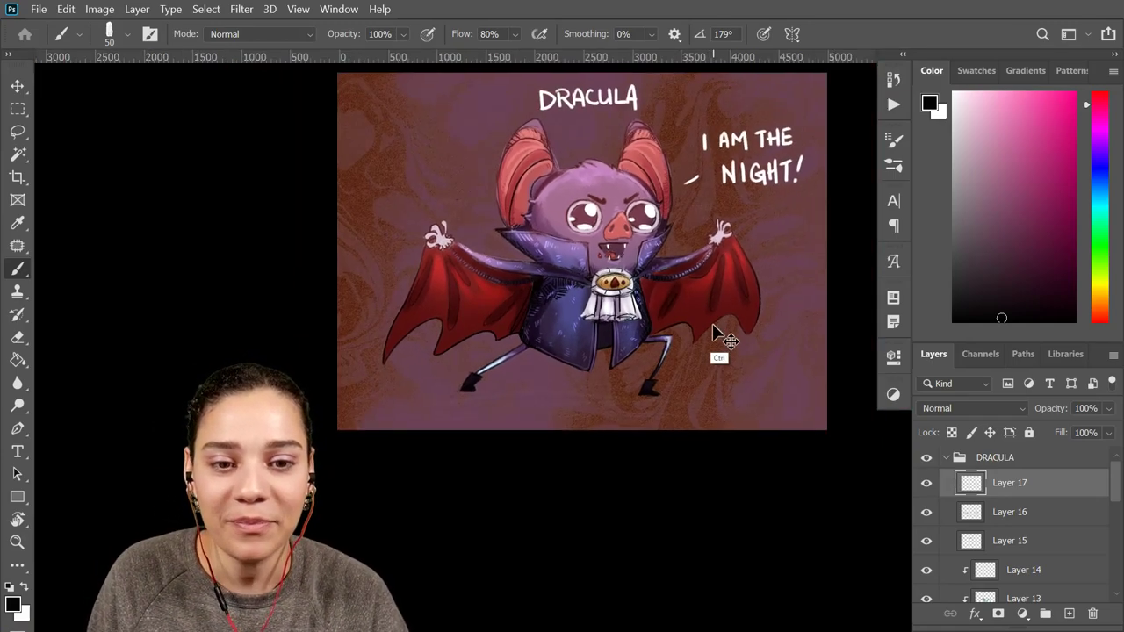
key(ctrl+plus)
drag(782, 266, 694, 395)
drag(697, 439, 704, 412)
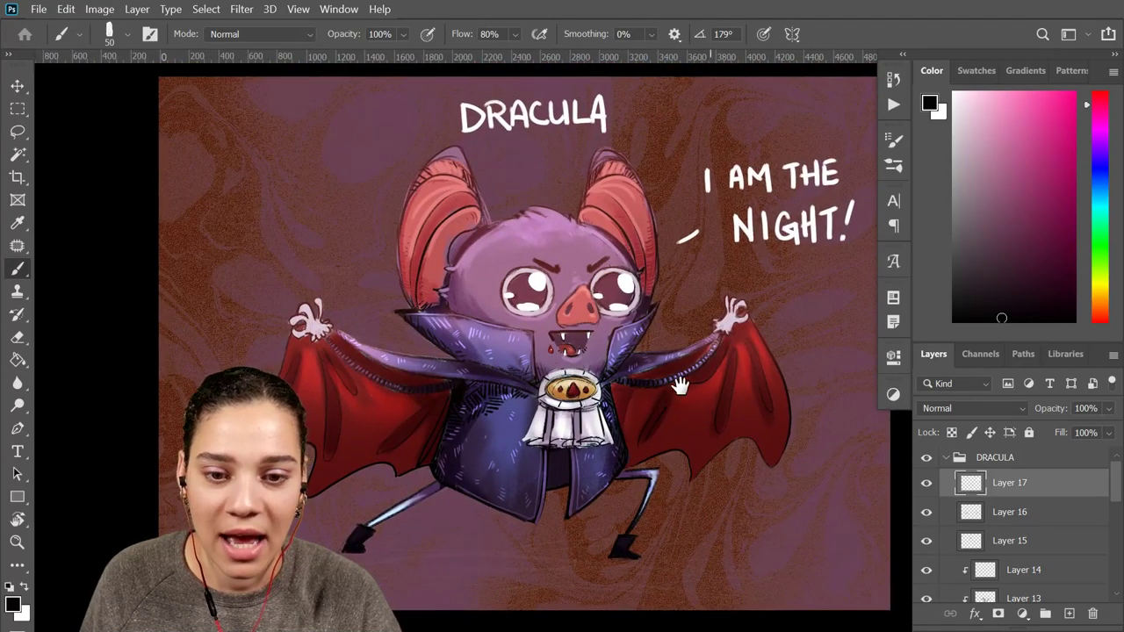
scroll(680, 383, up, 3)
scroll(650, 421, down, 3)
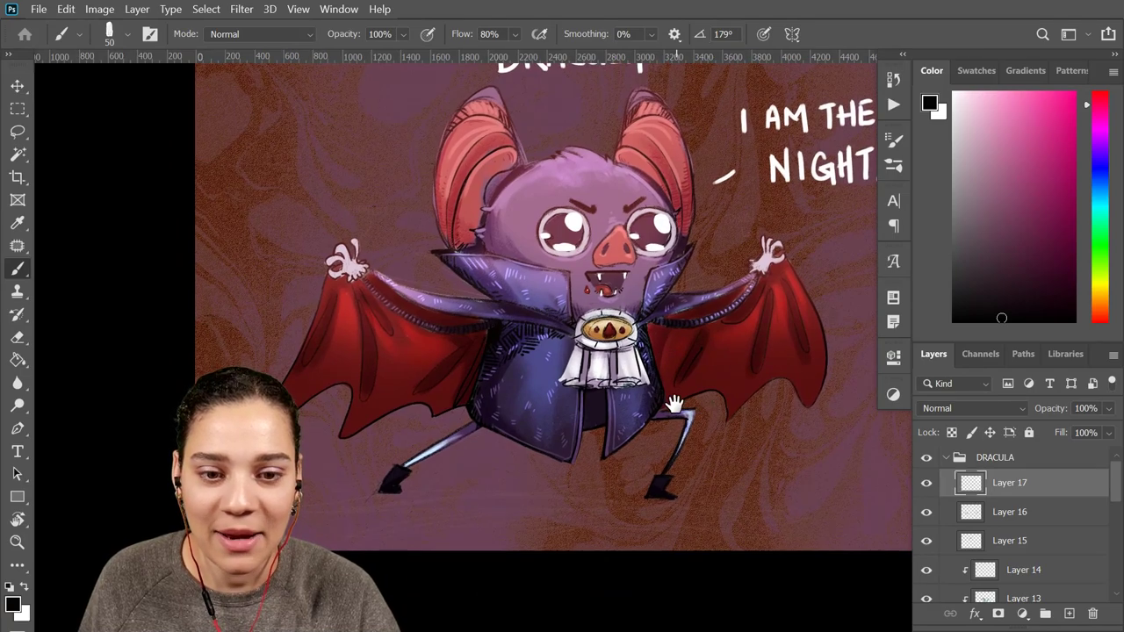
drag(720, 345, 691, 394)
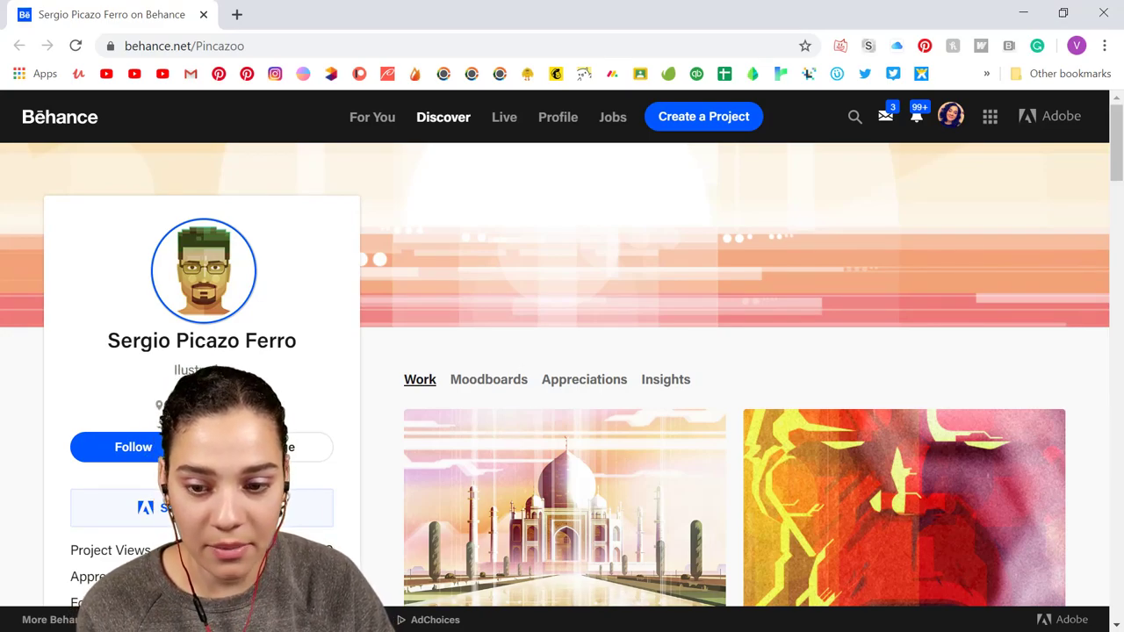
Look through the illustrator's project gallery and profile details on Behance
click(176, 619)
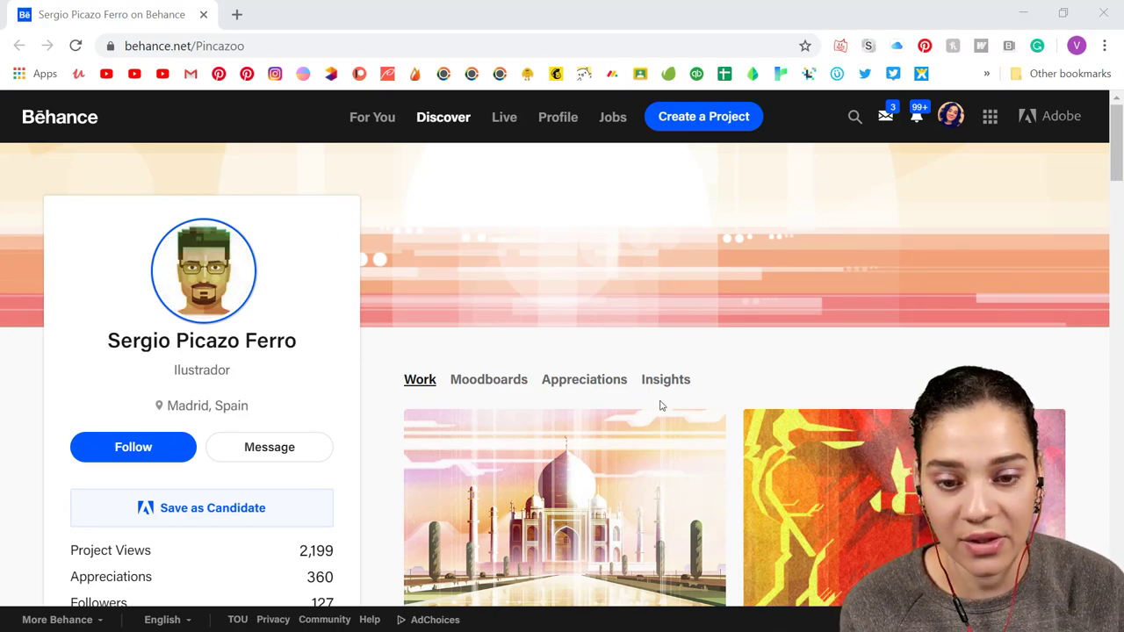
scroll(660, 404, down, 4)
scroll(660, 409, down, 5)
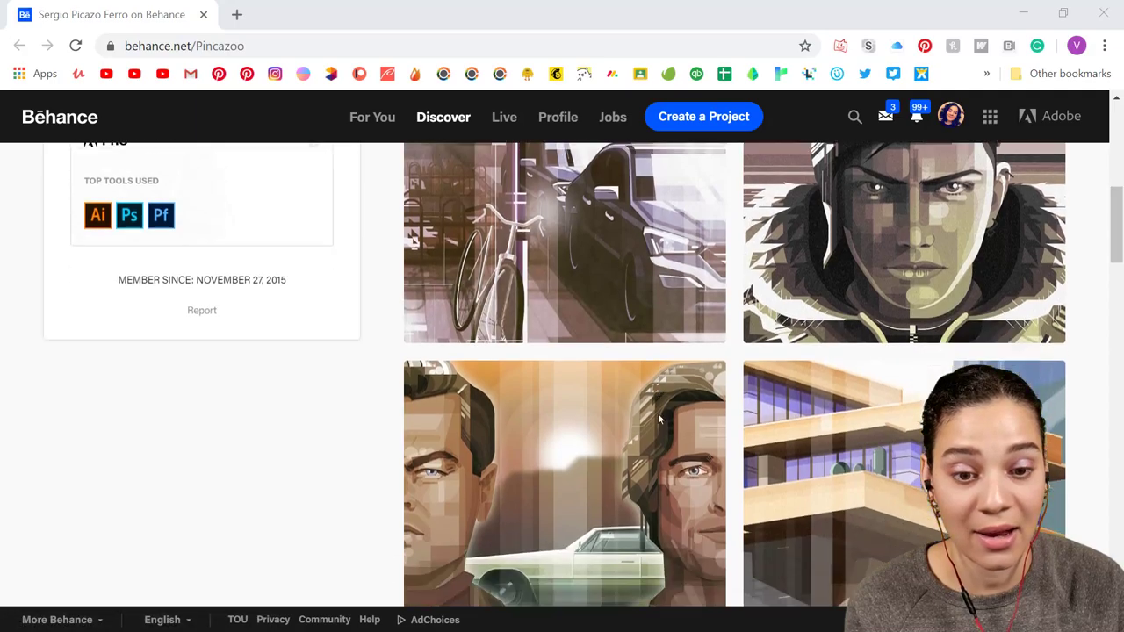
scroll(658, 418, down, 9)
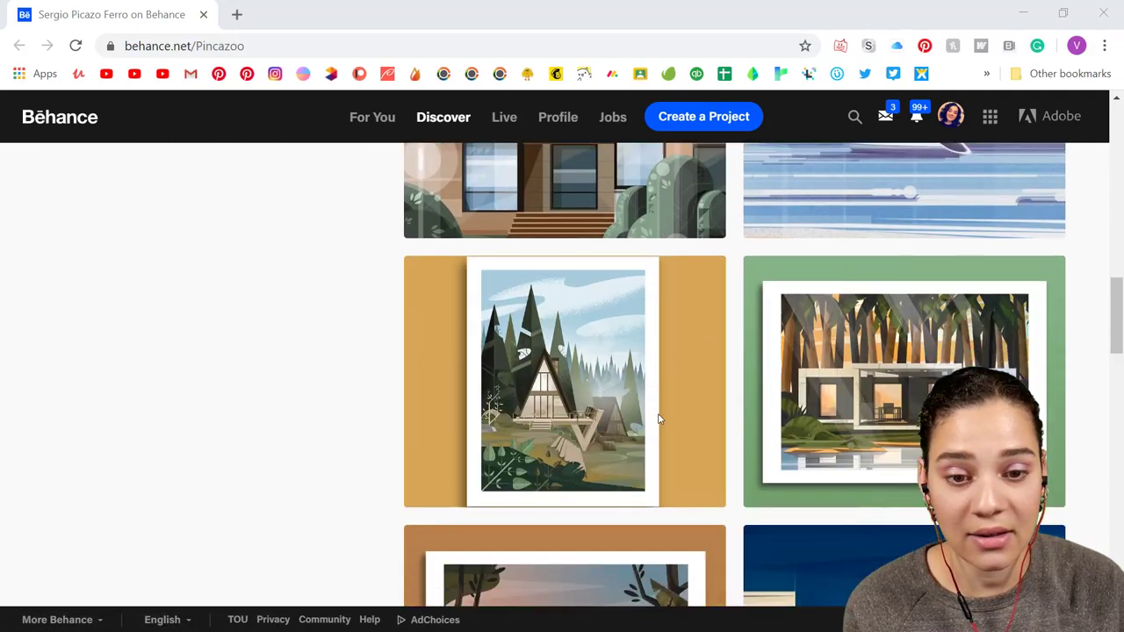
scroll(660, 418, down, 3)
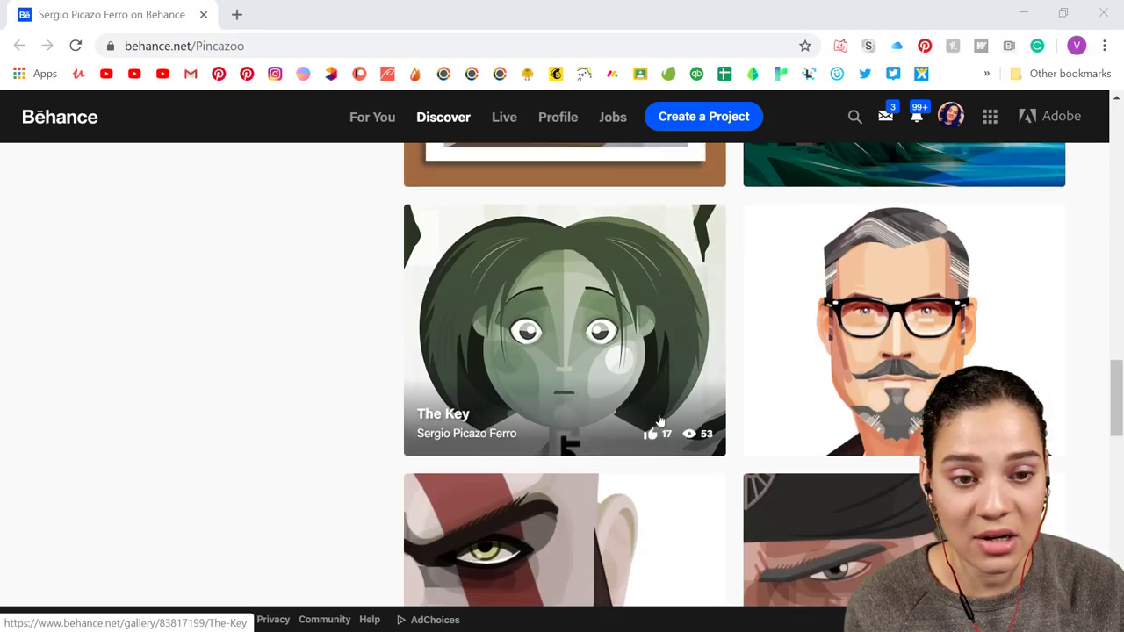
scroll(660, 419, up, 10)
scroll(660, 420, up, 6)
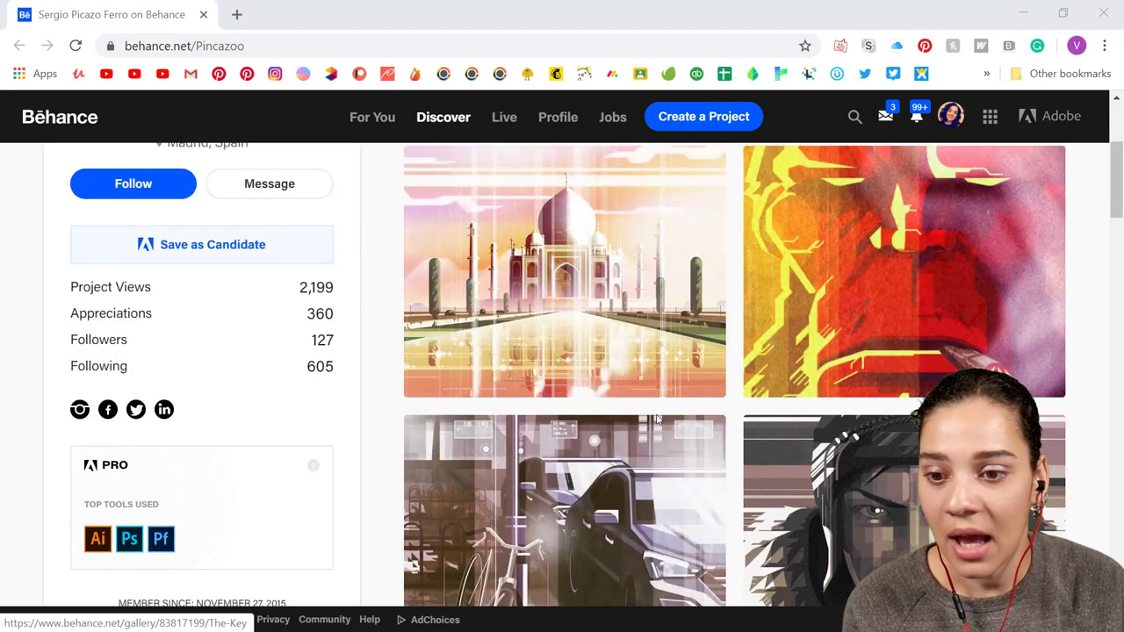
scroll(657, 420, down, 4)
scroll(657, 421, up, 3)
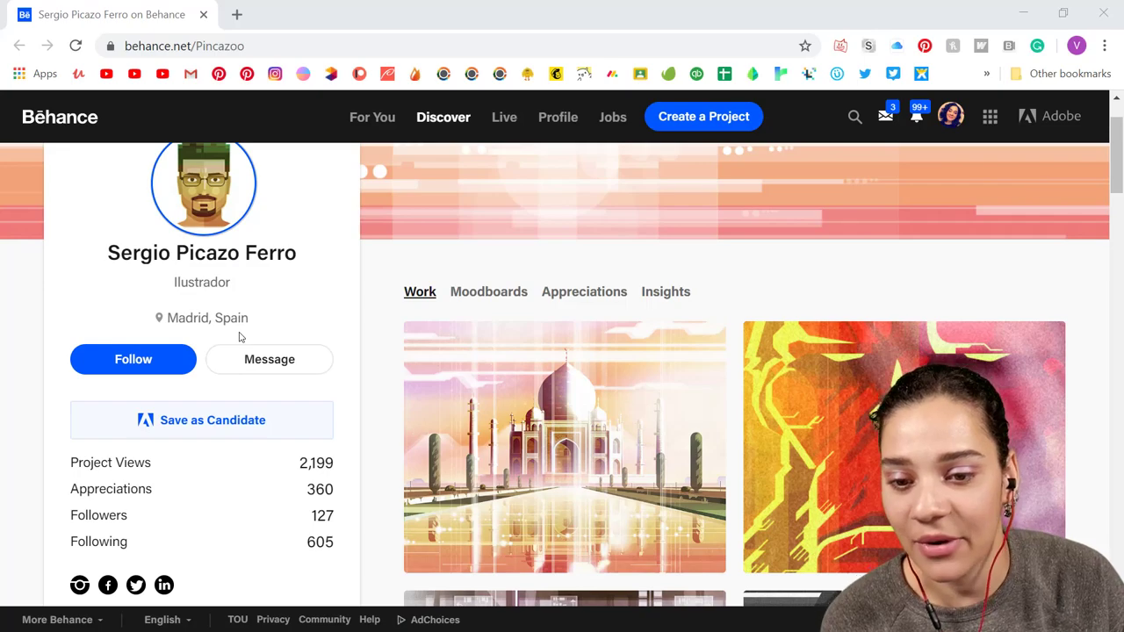
Check the top tools used on the illustrator's profile and return to the project gallery
scroll(242, 346, down, 3)
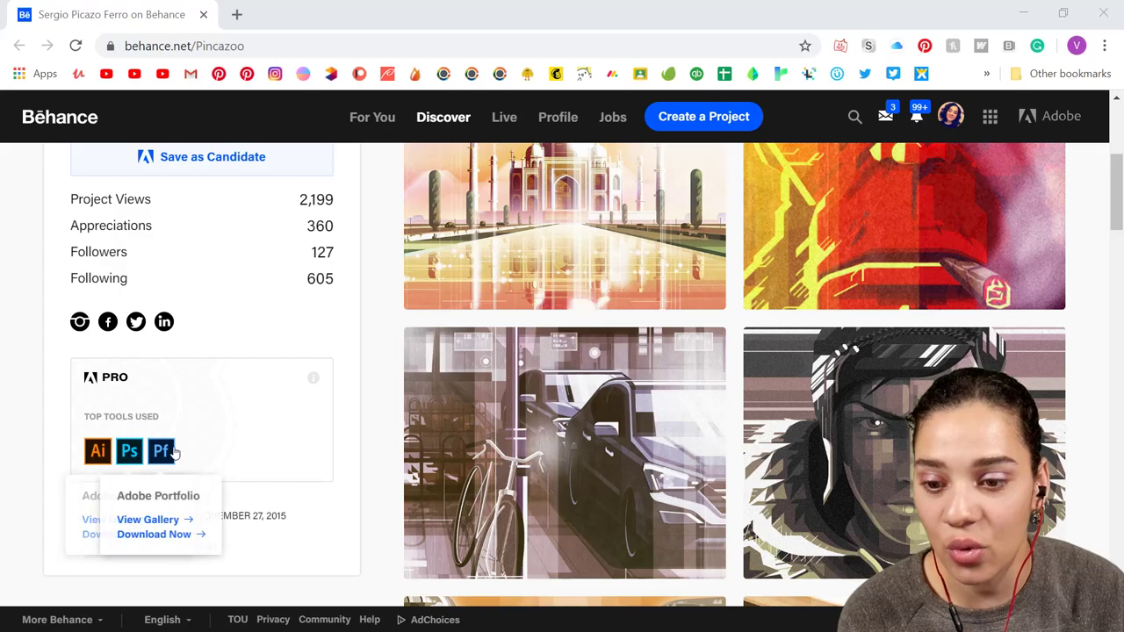
scroll(276, 434, up, 4)
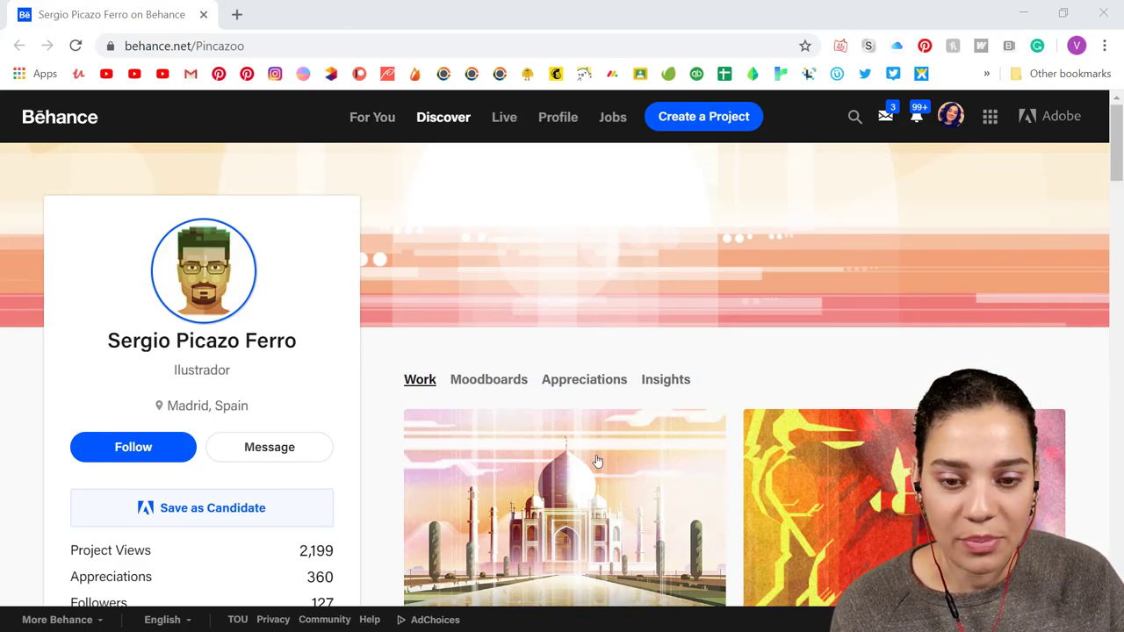
scroll(649, 439, down, 3)
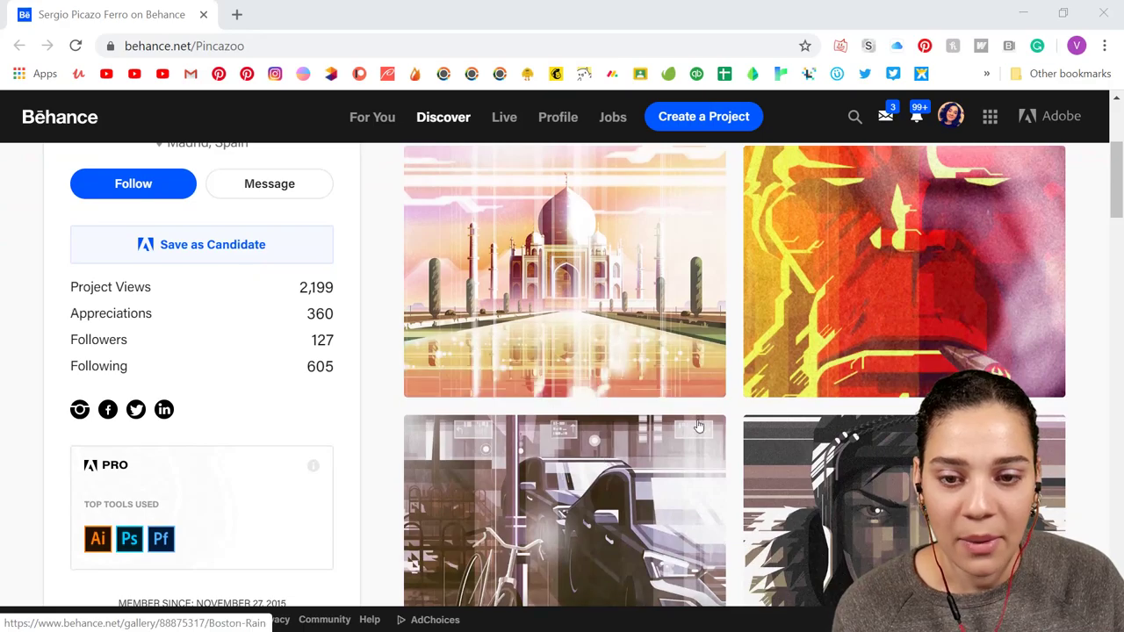
Open the TAJ MAHAL project and look through all its images down to the colour variations
click(647, 243)
scroll(798, 294, down, 3)
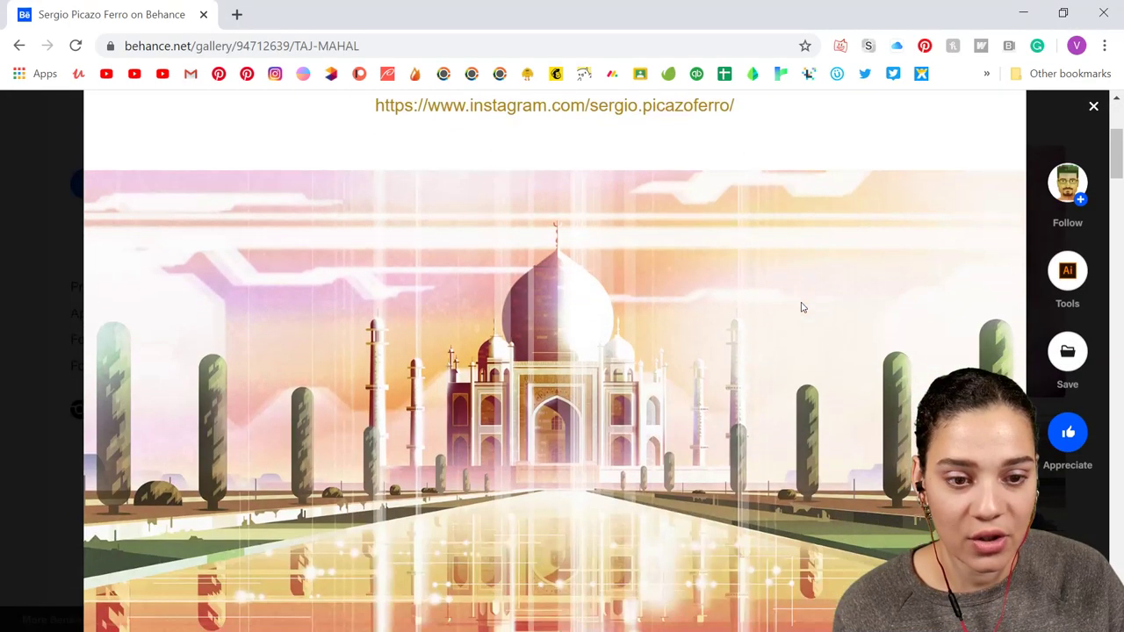
scroll(801, 303, down, 1)
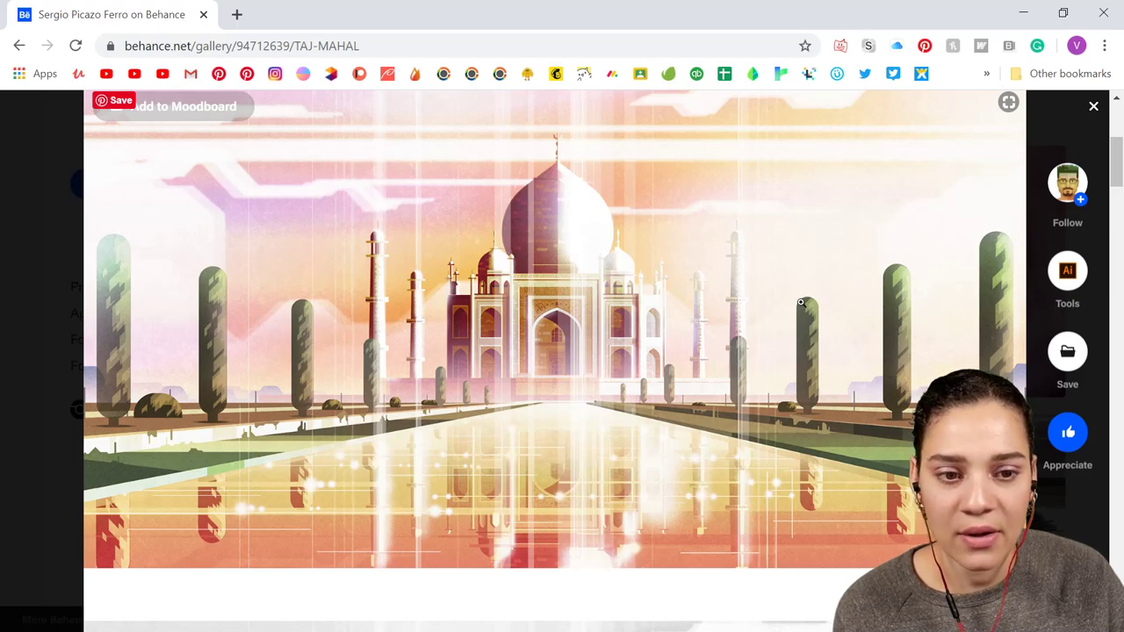
scroll(801, 303, down, 5)
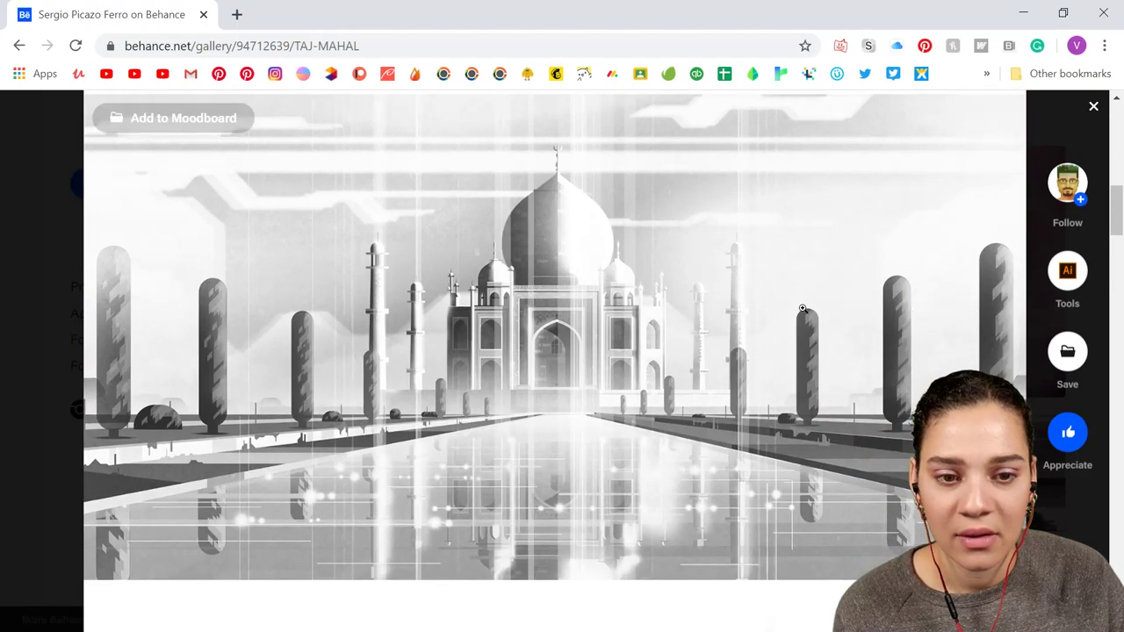
scroll(801, 308, down, 7)
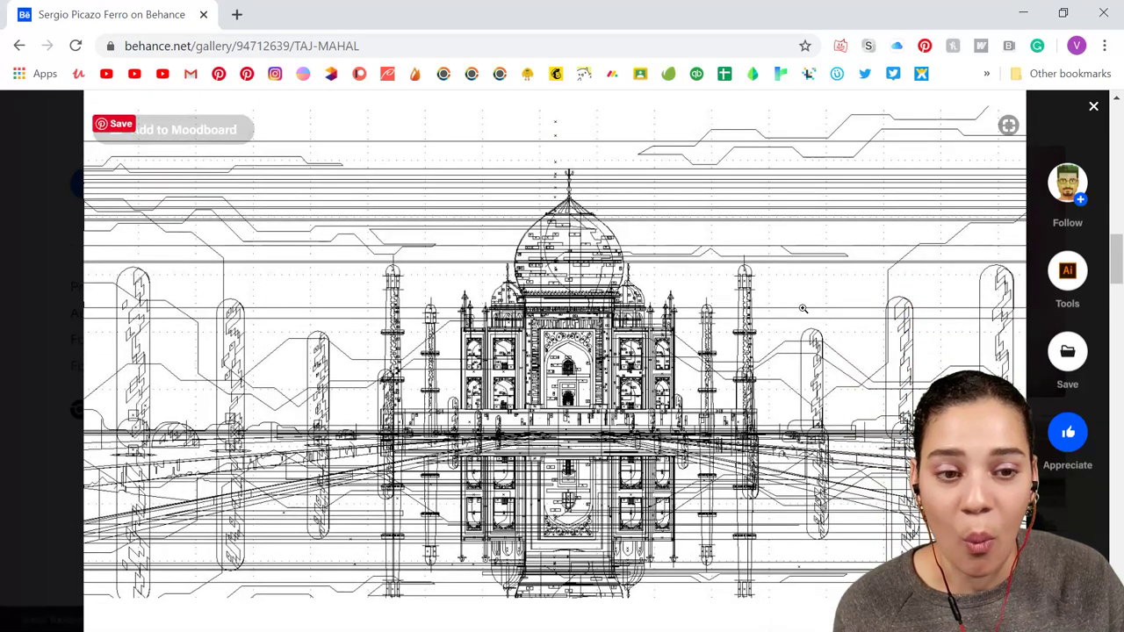
scroll(803, 310, down, 4)
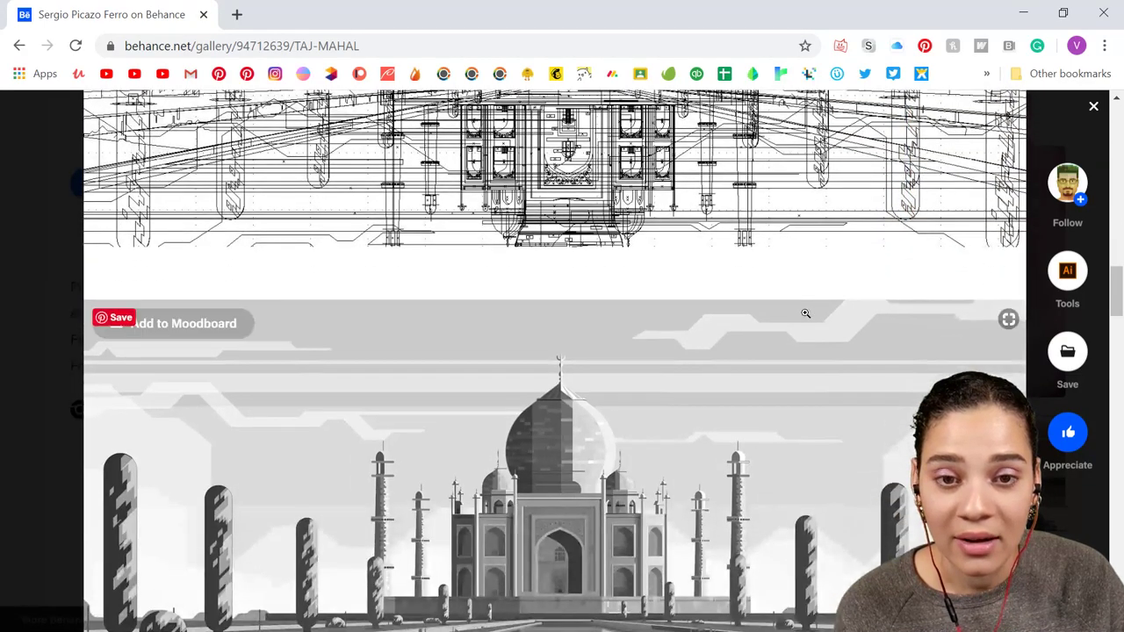
scroll(805, 314, down, 2)
scroll(804, 313, down, 6)
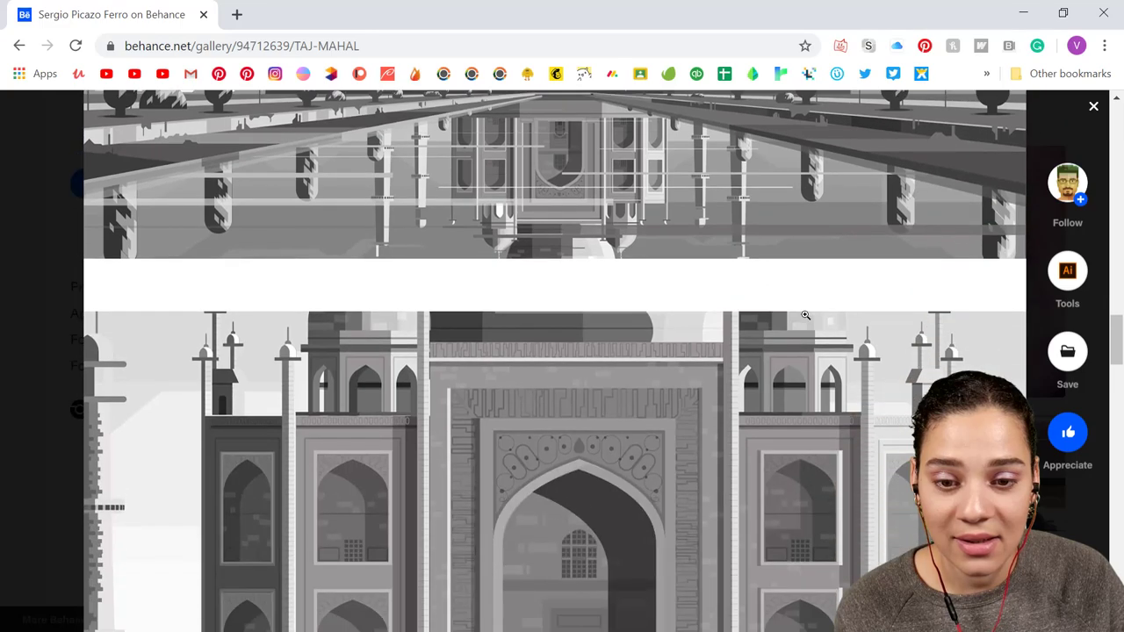
scroll(804, 313, down, 6)
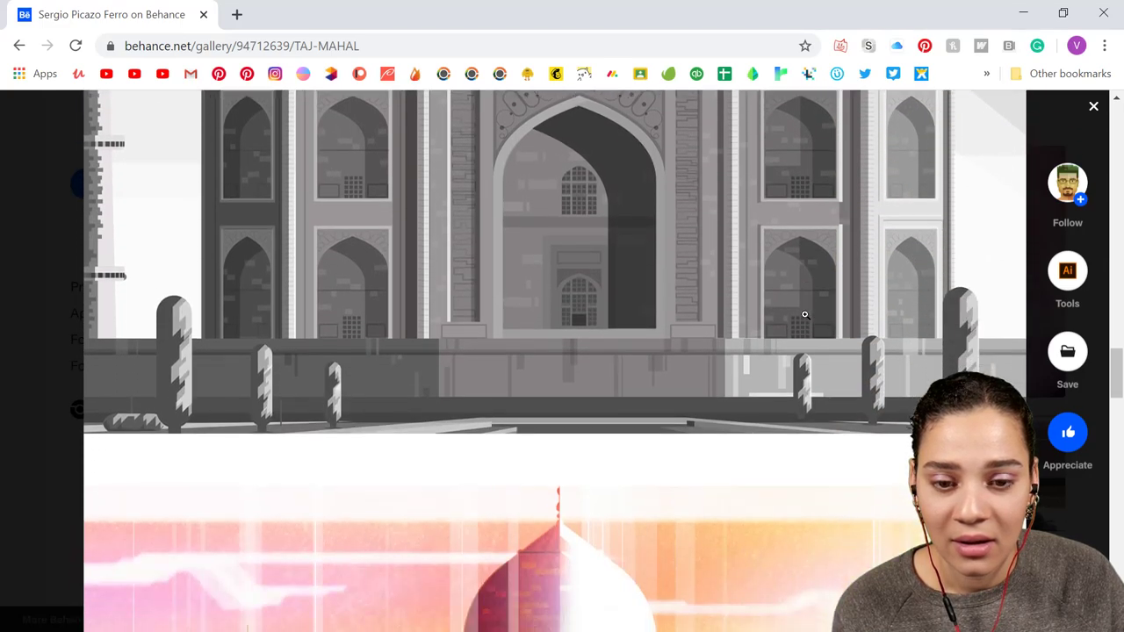
scroll(805, 315, down, 8)
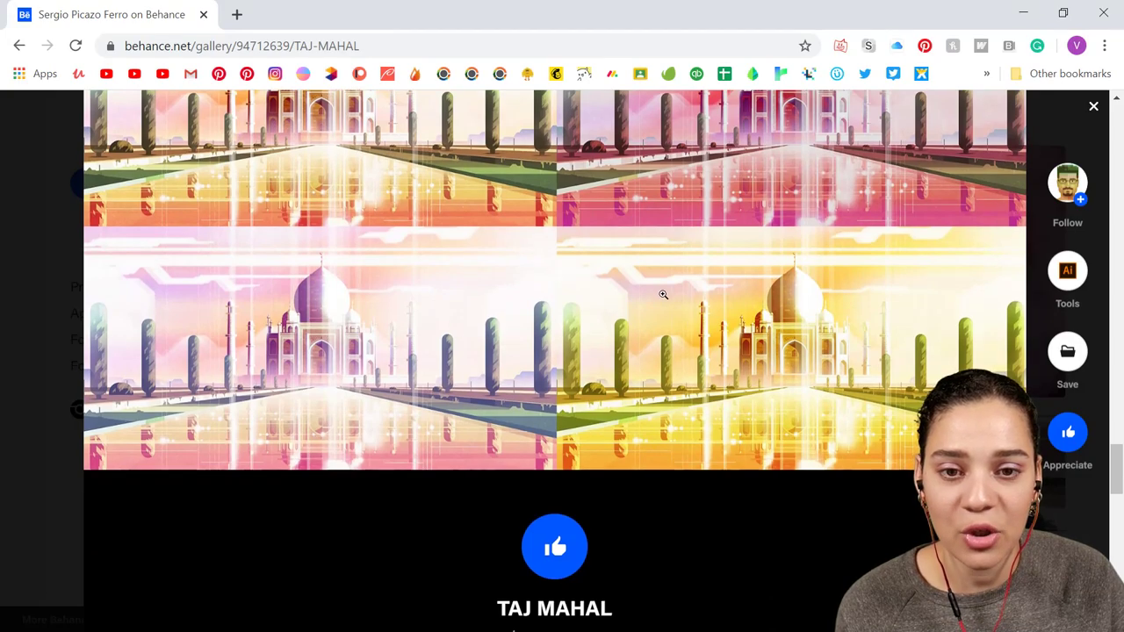
Review the TAJ MAHAL images in reverse order, from the colour variations back to the main artwork, and close the project
scroll(662, 295, up, 2)
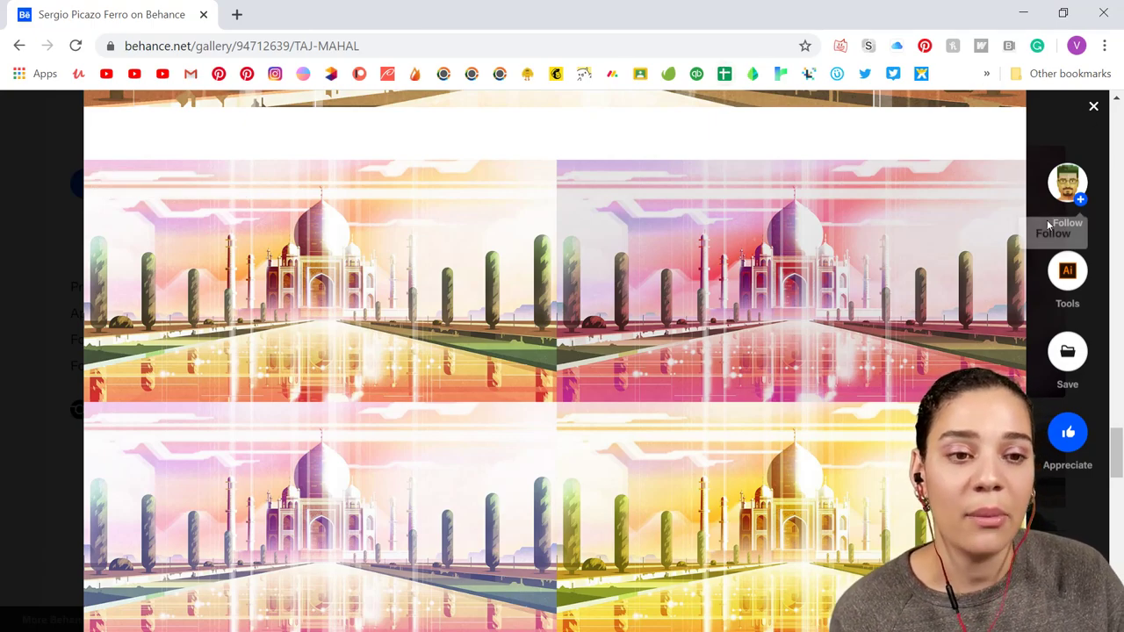
scroll(900, 306, up, 15)
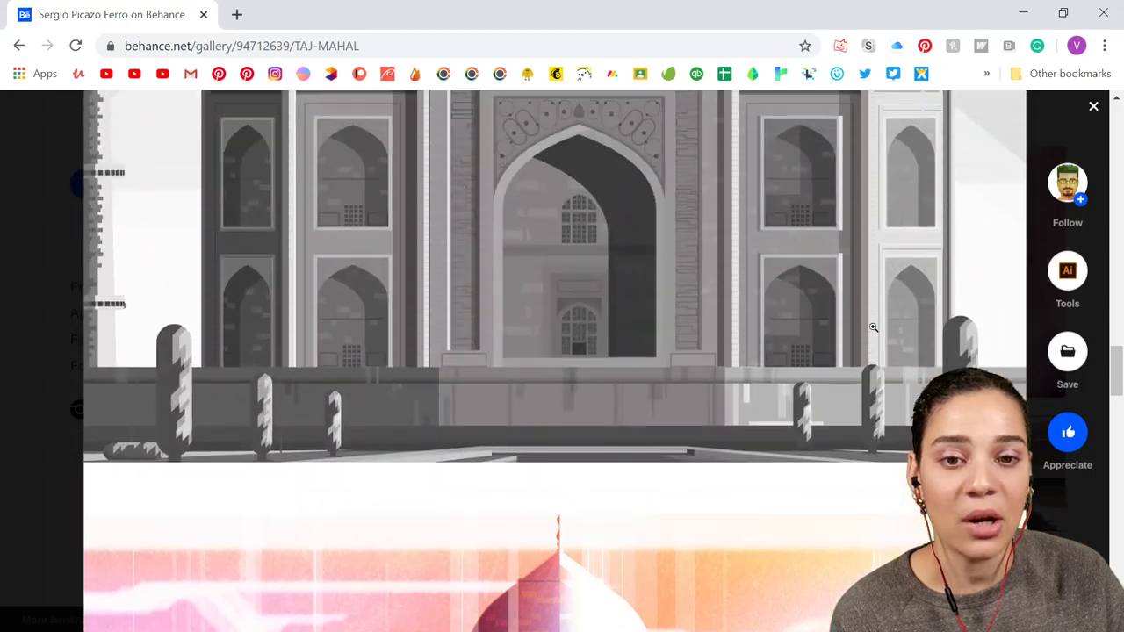
scroll(872, 326, up, 20)
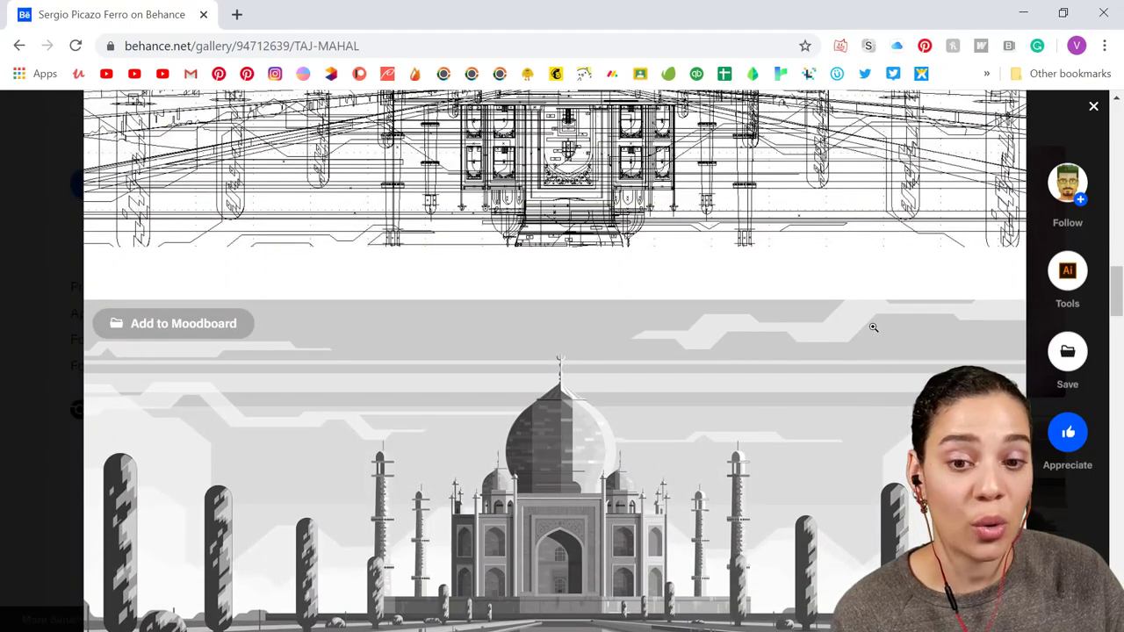
scroll(873, 327, up, 15)
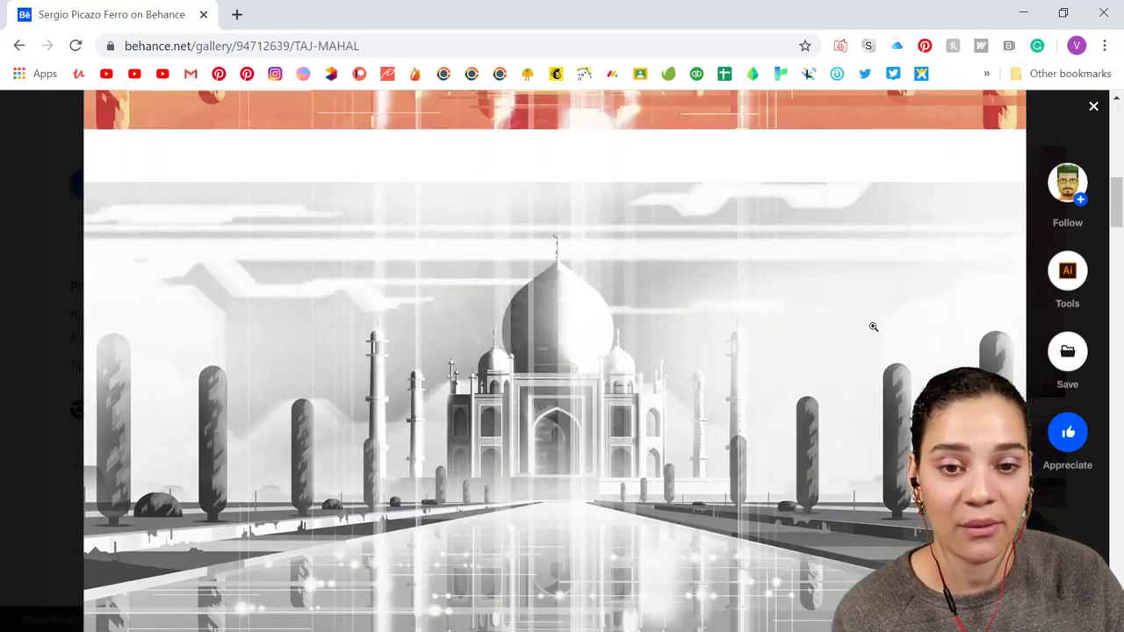
scroll(873, 327, up, 5)
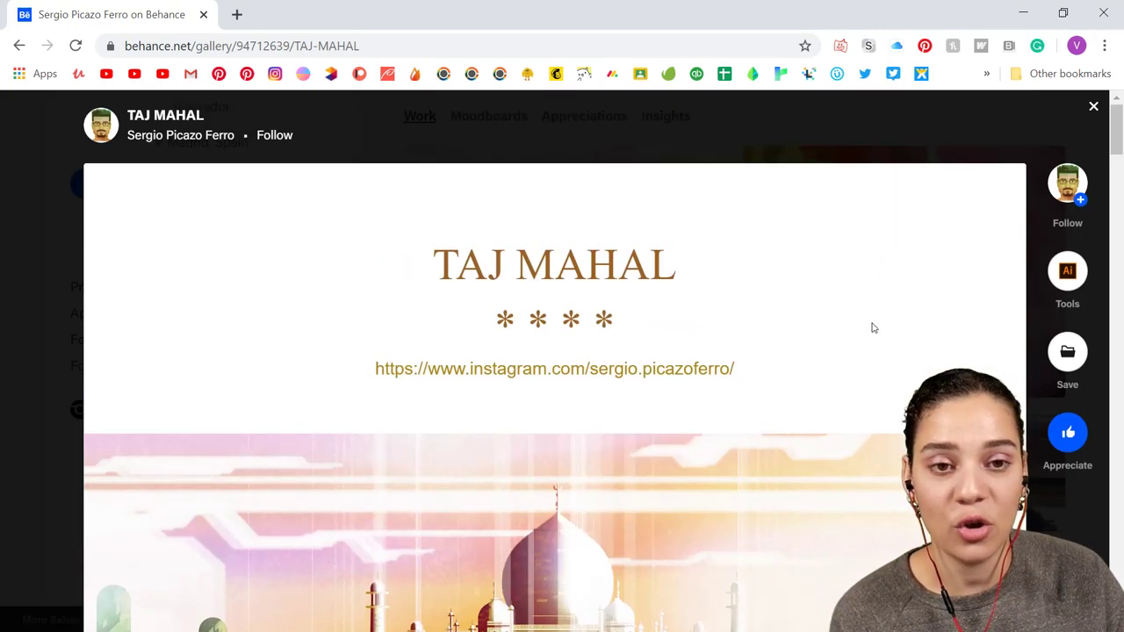
scroll(840, 323, down, 4)
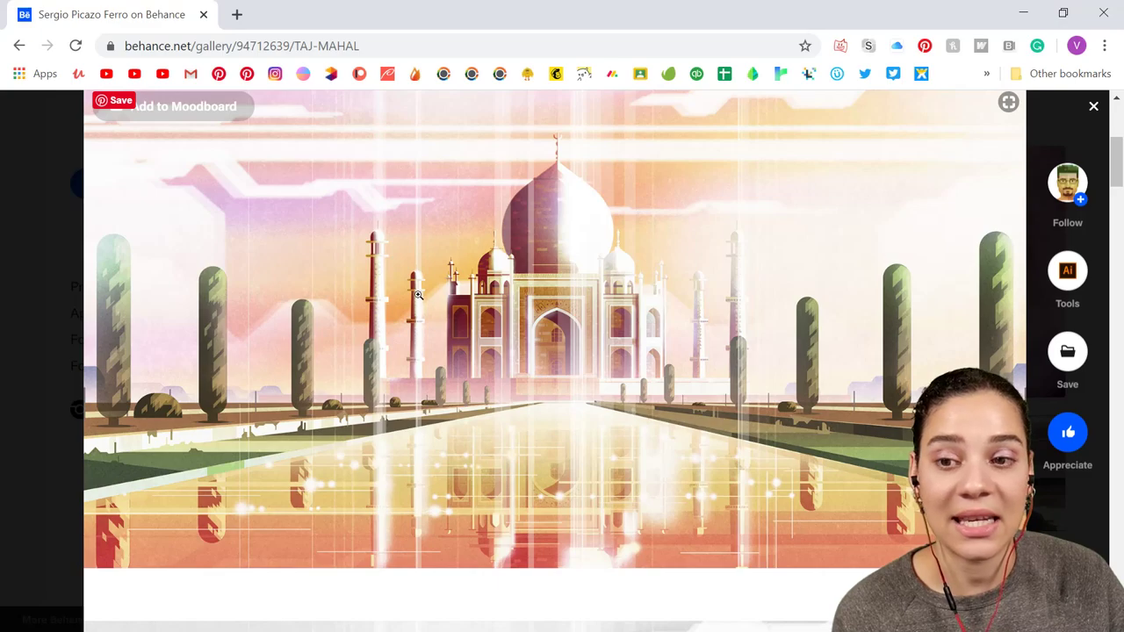
click(1093, 106)
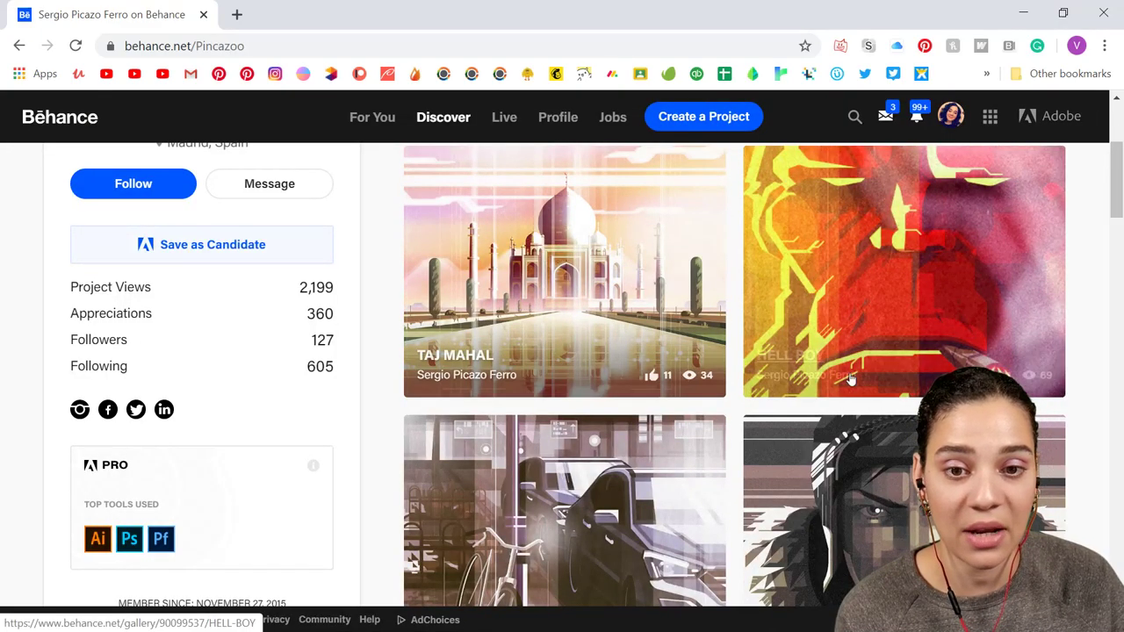
Reopen the TAJ MAHAL project and examine its greyscale, wireframe, flat-shaded, close-up and coloured versions in turn
click(718, 372)
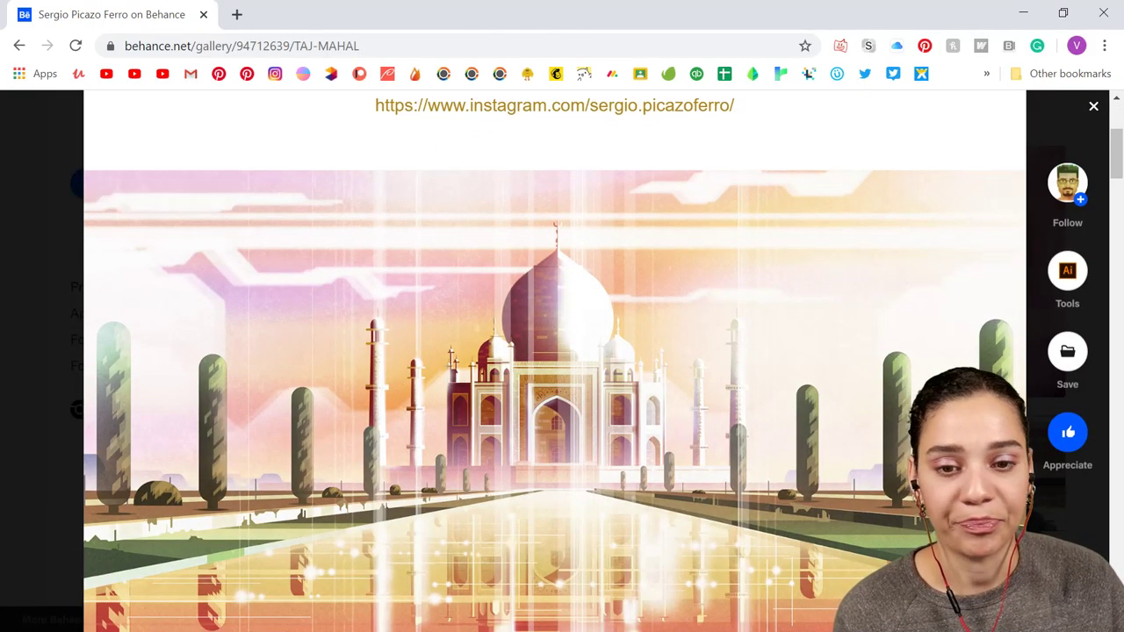
scroll(734, 395, down, 7)
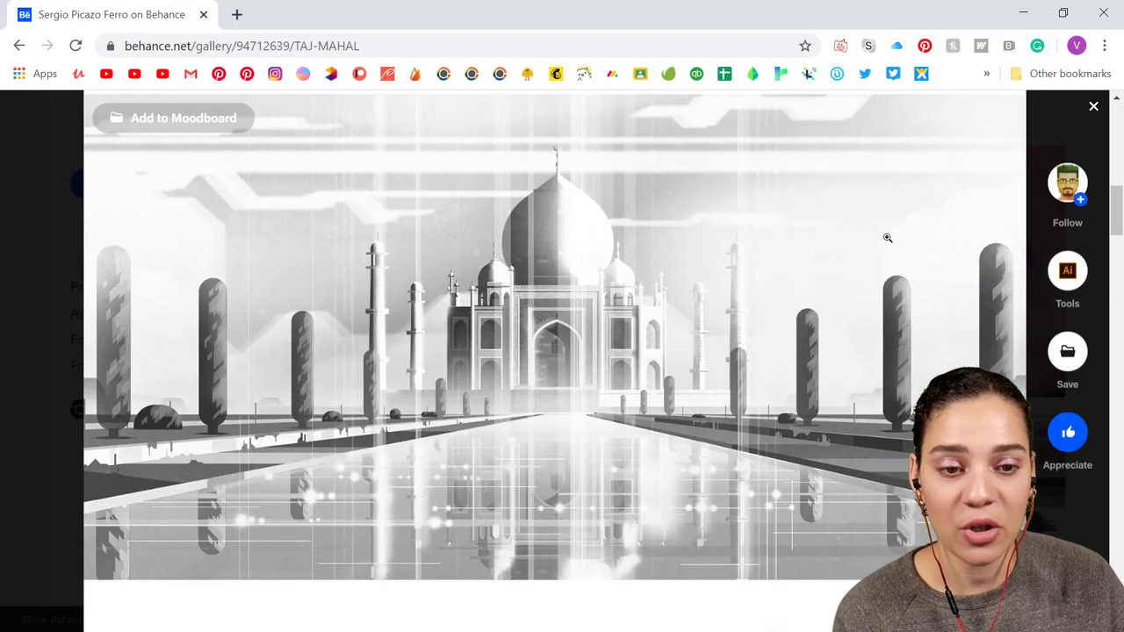
scroll(833, 304, down, 5)
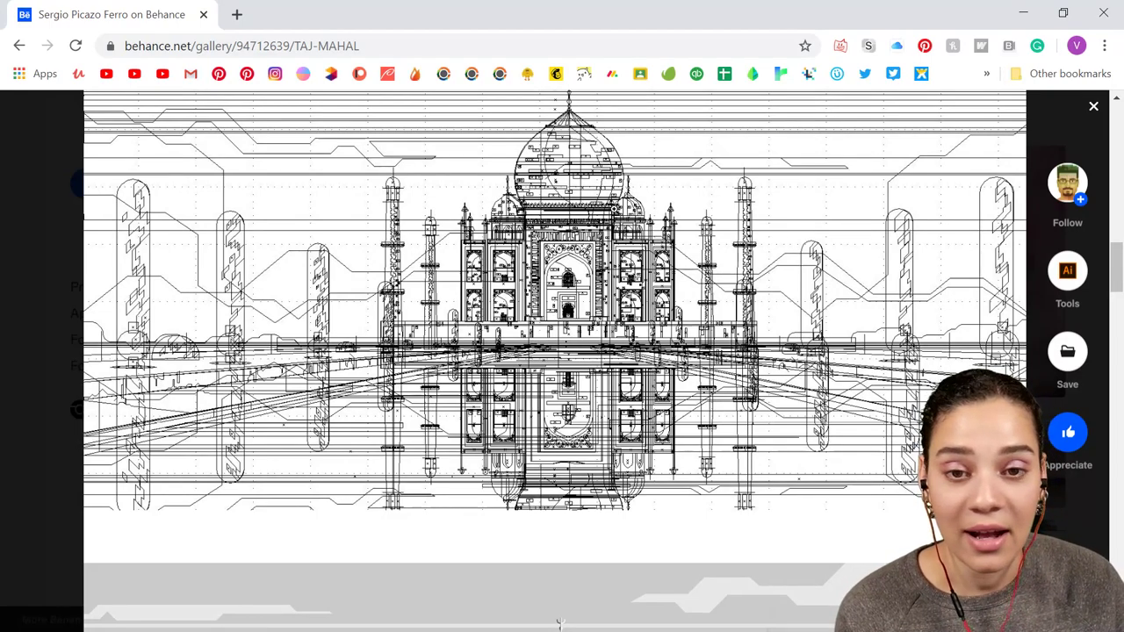
scroll(649, 271, down, 1)
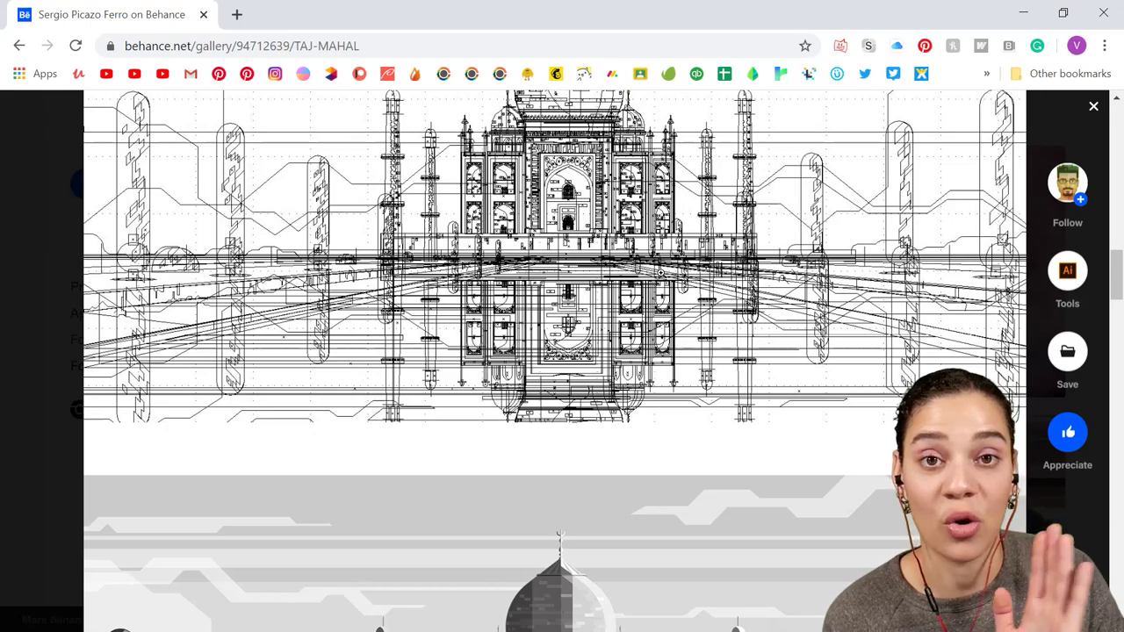
scroll(170, 372, down, 5)
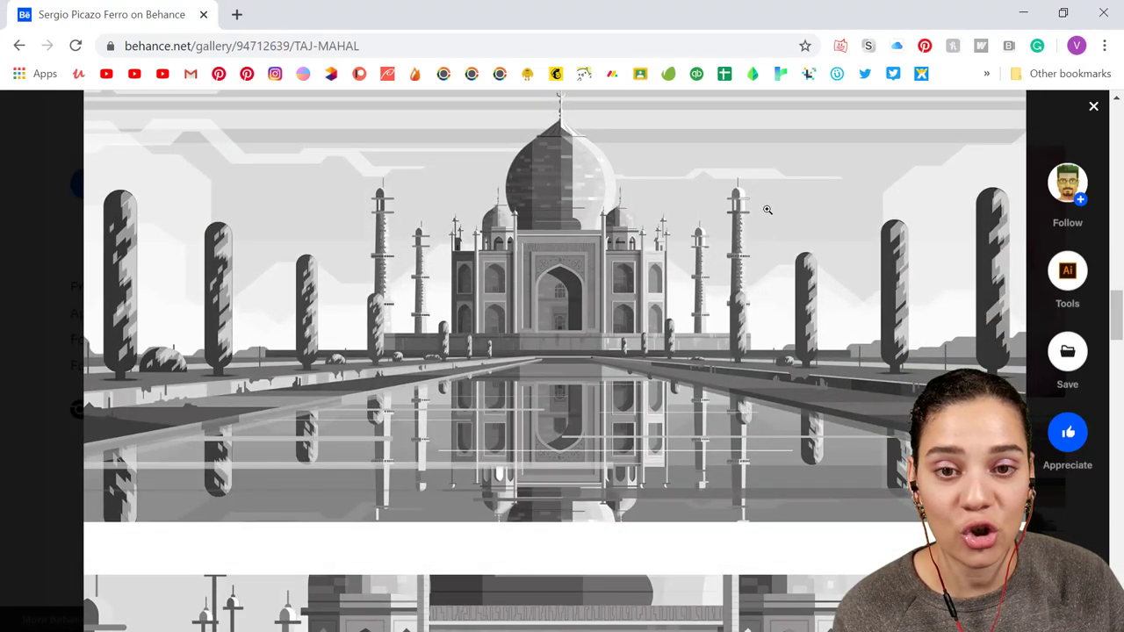
scroll(764, 370, down, 3)
scroll(764, 370, down, 2)
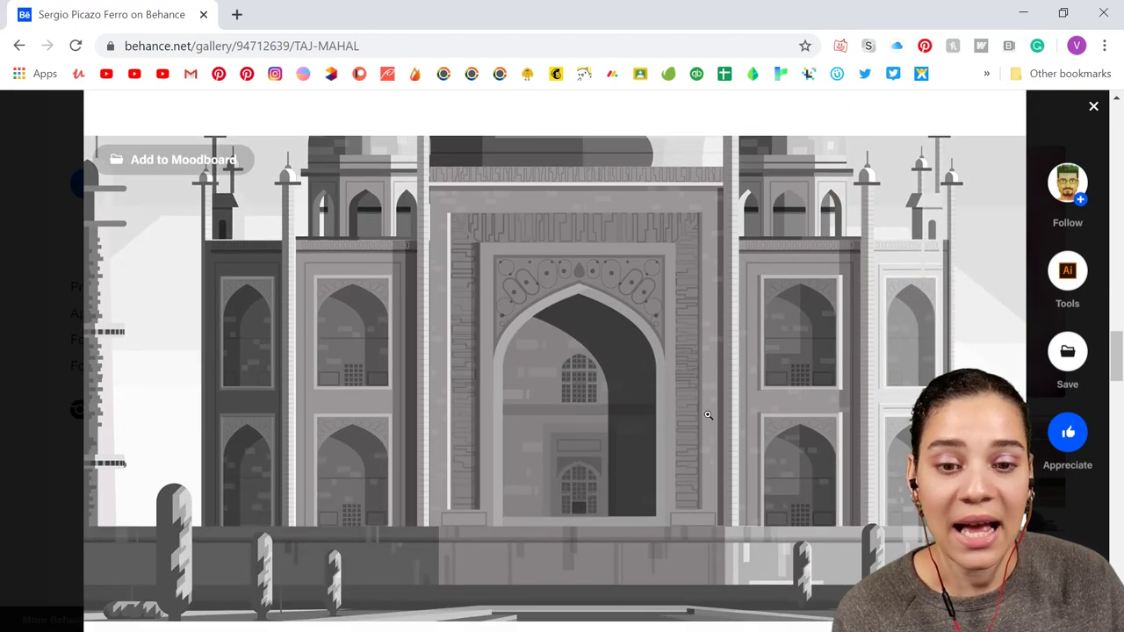
scroll(601, 360, down, 6)
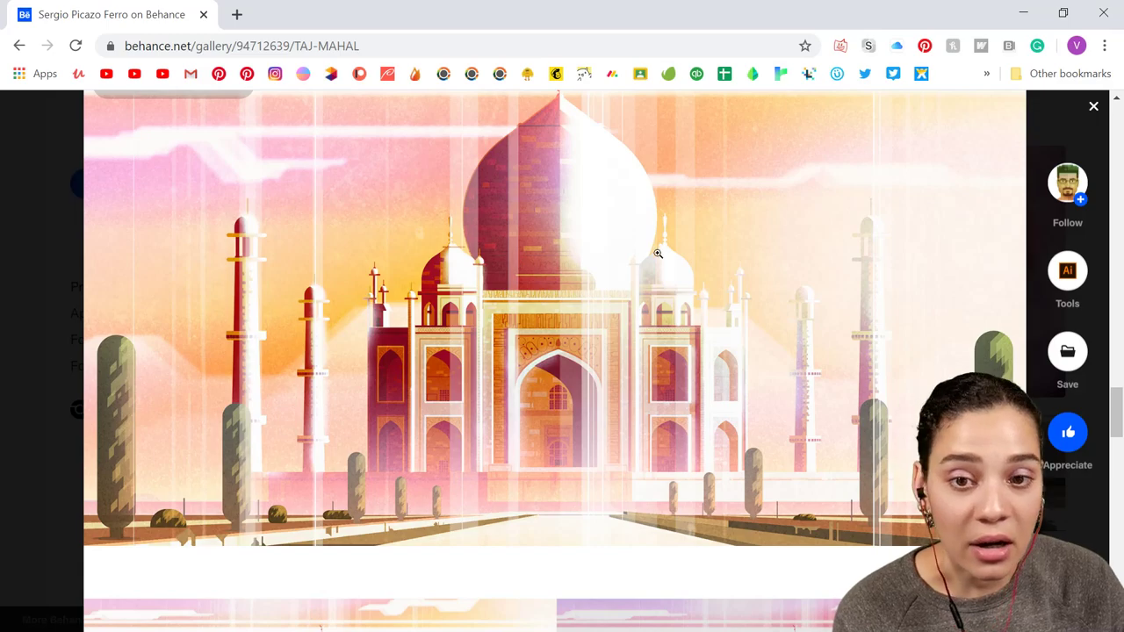
scroll(693, 376, down, 5)
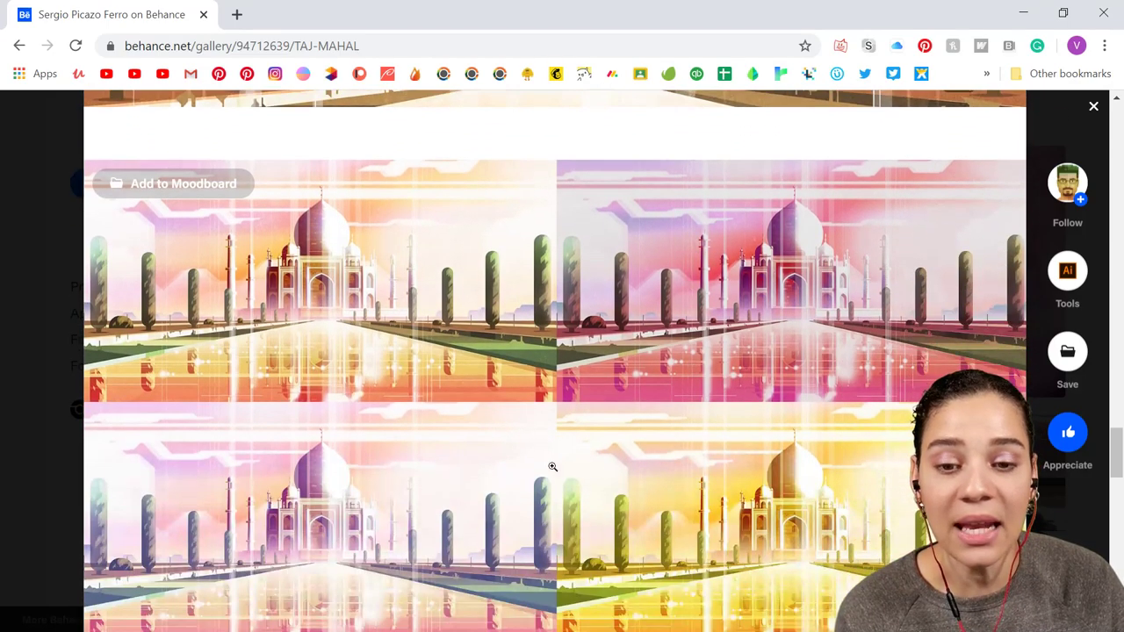
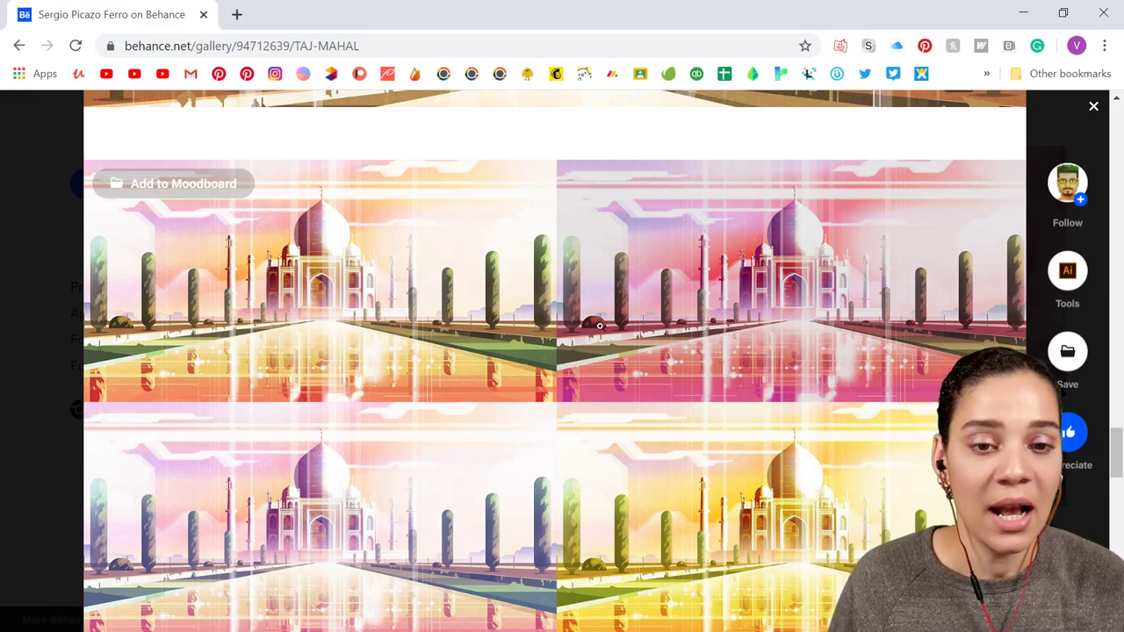
Compare the TAJ MAHAL wireframe and greyscale stages with the four colour variations, ending at the main colour artwork
scroll(694, 318, up, 15)
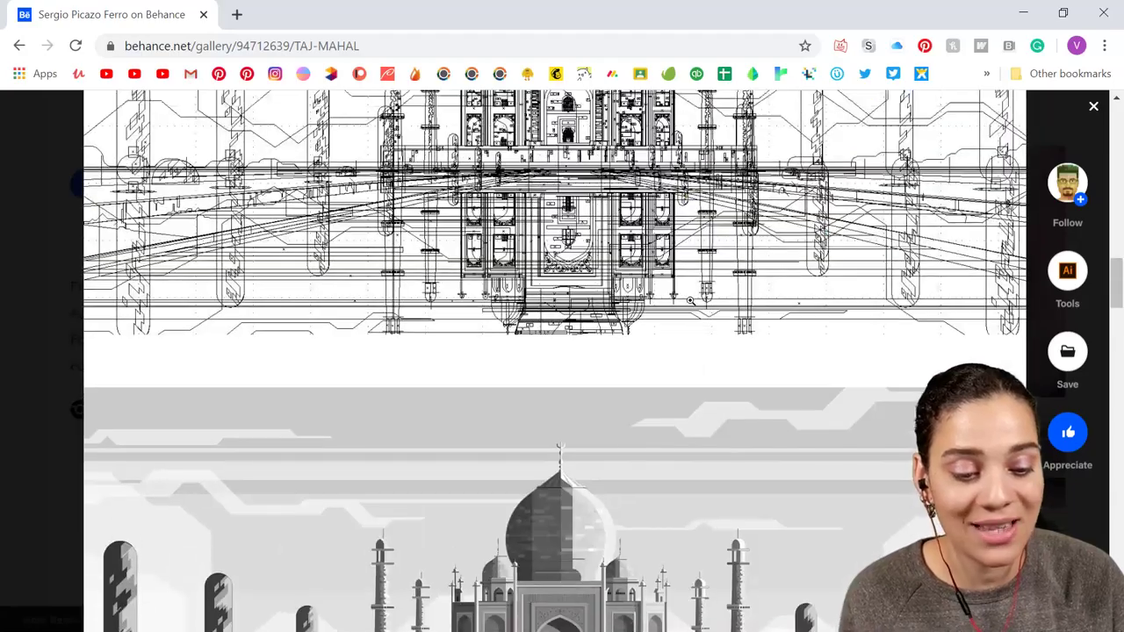
scroll(688, 308, up, 9)
scroll(689, 307, down, 8)
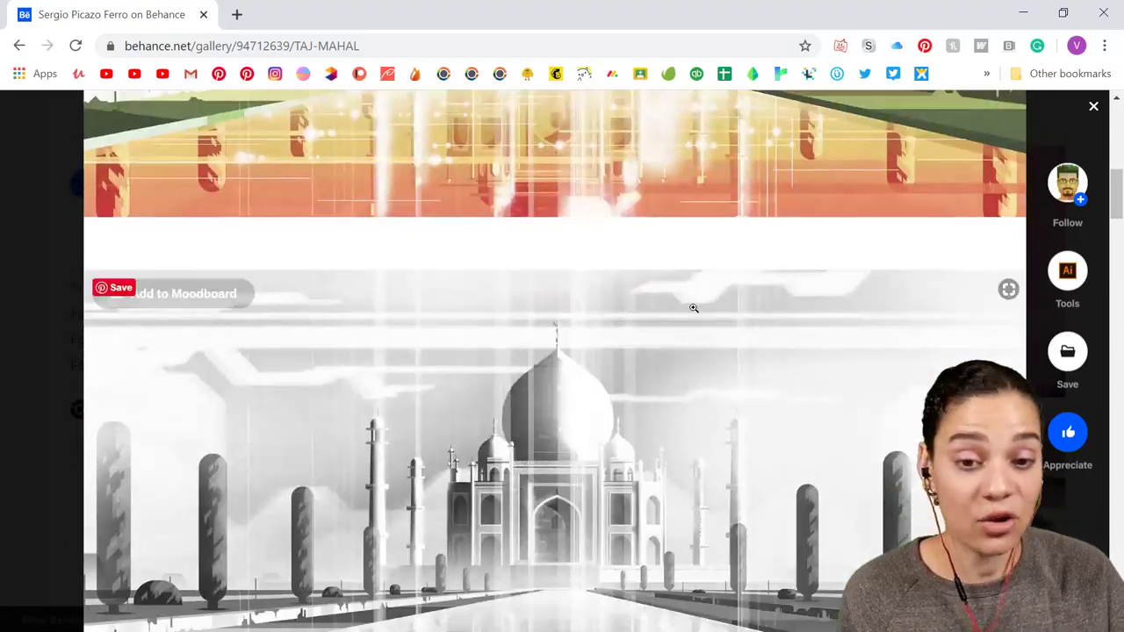
scroll(694, 307, down, 14)
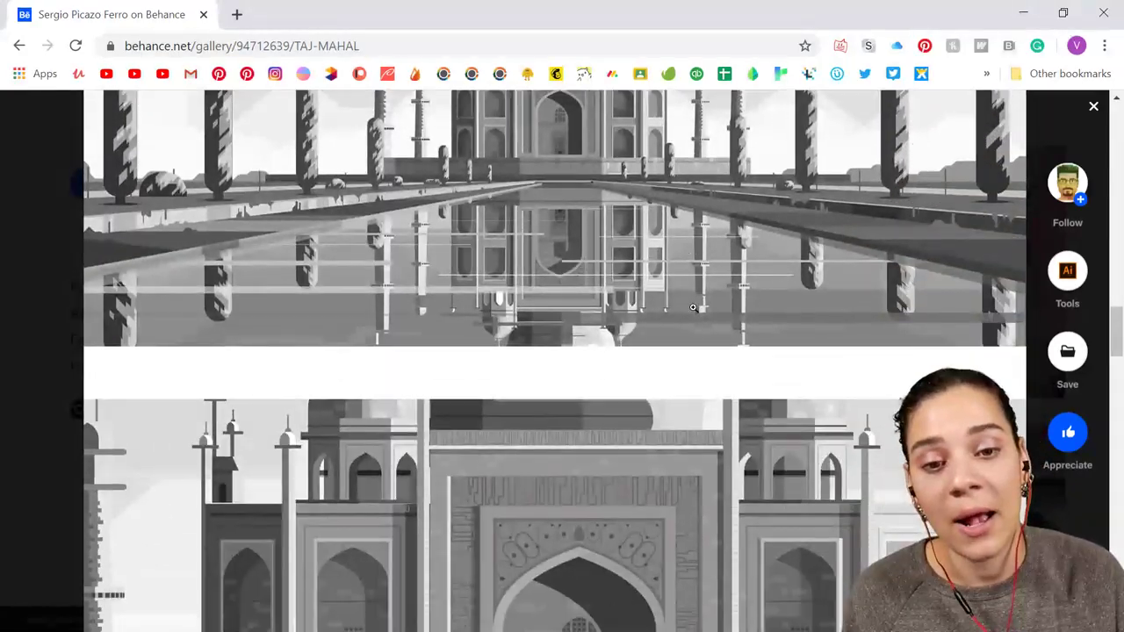
scroll(693, 308, down, 15)
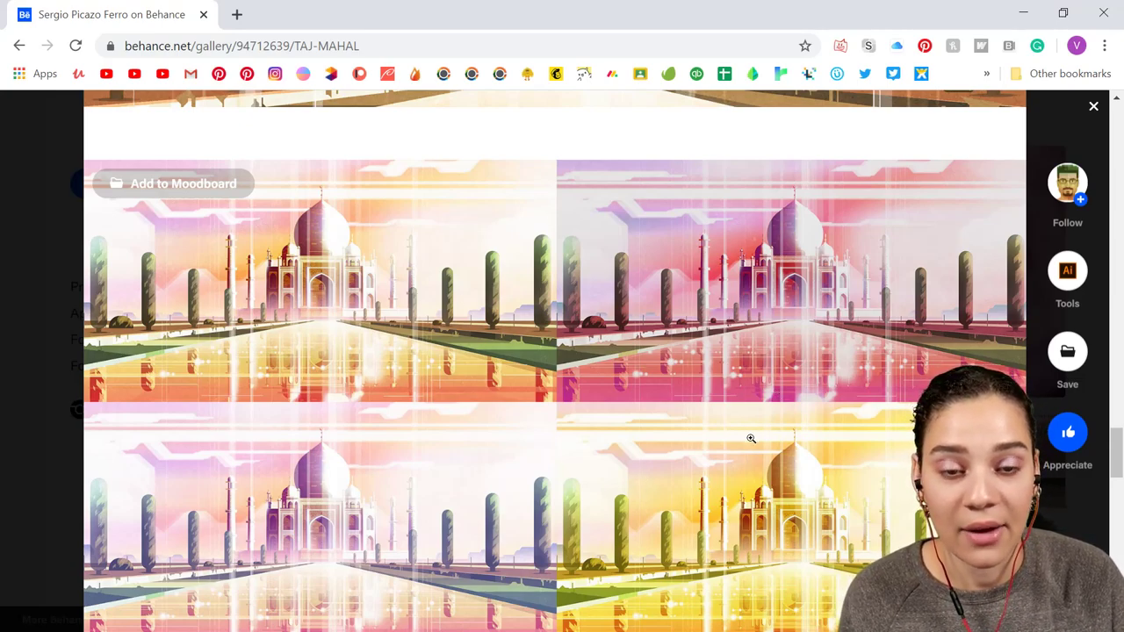
scroll(750, 438, down, 3)
scroll(751, 437, up, 5)
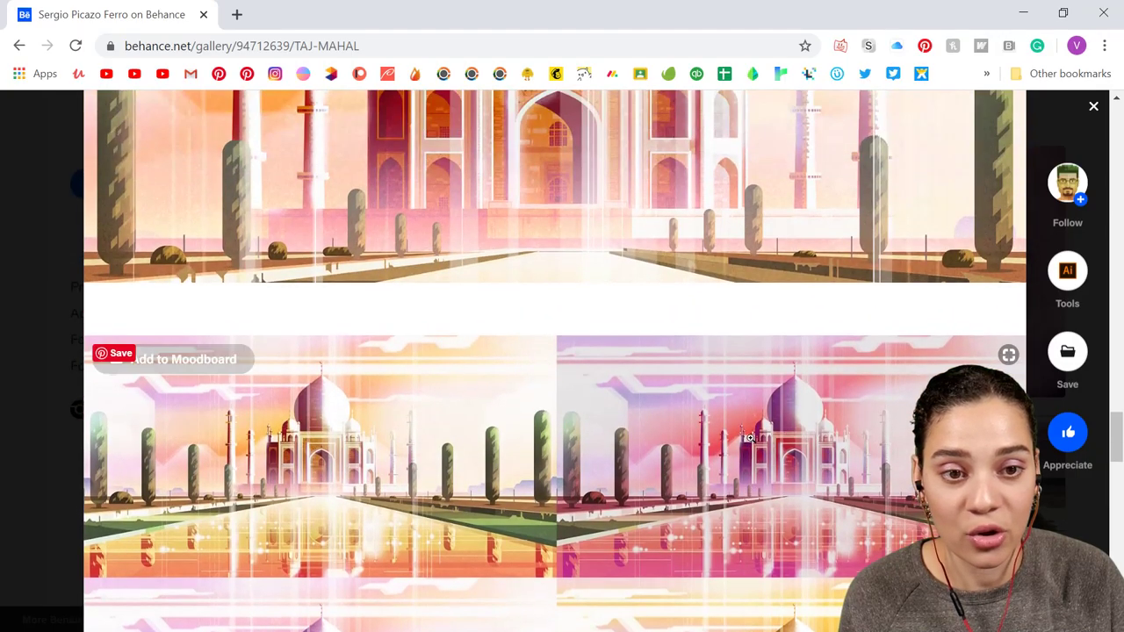
scroll(750, 436, up, 10)
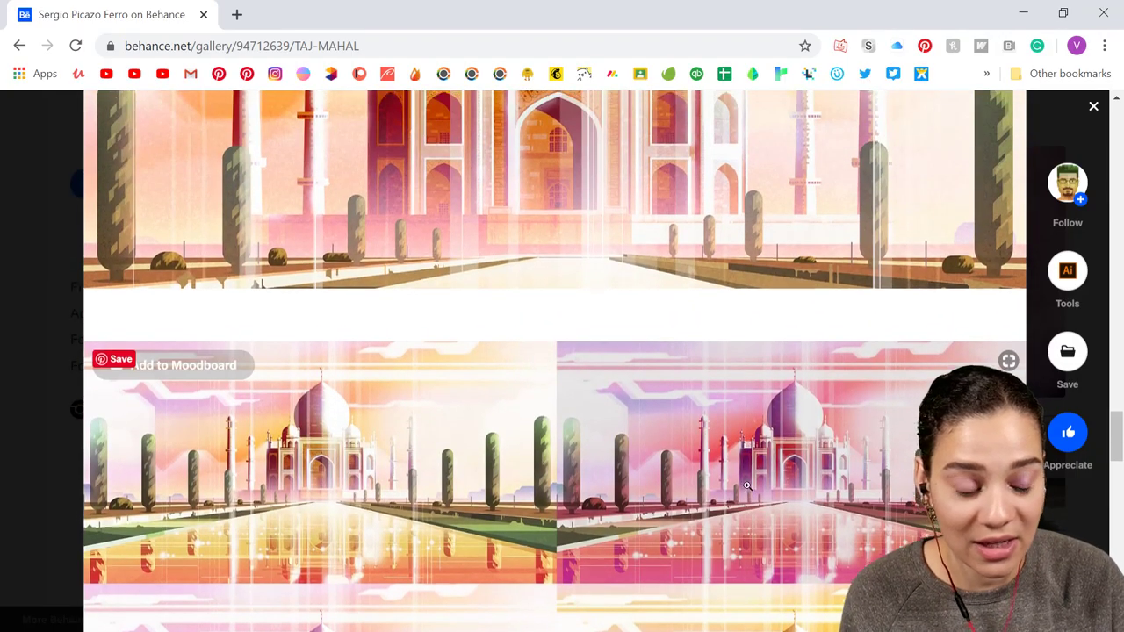
scroll(751, 480, up, 5)
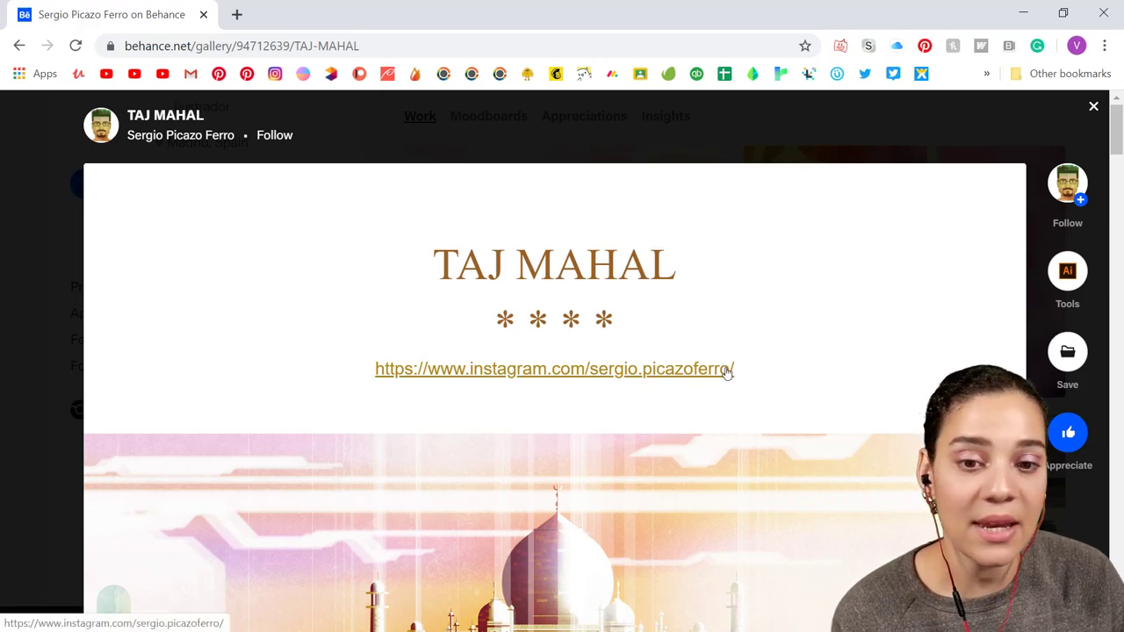
scroll(800, 357, down, 4)
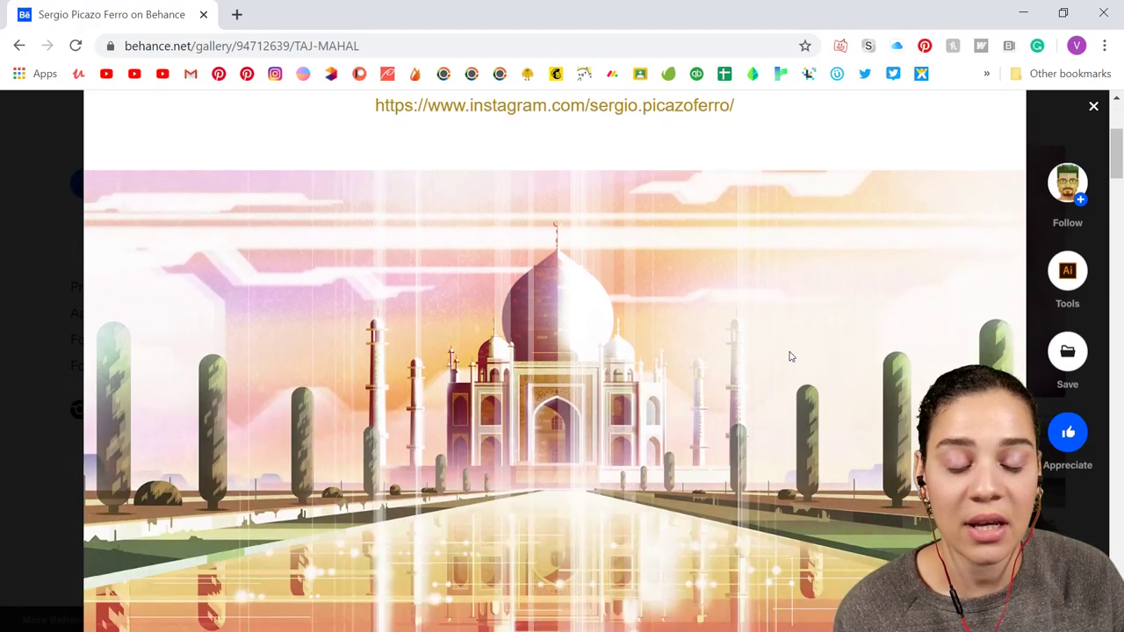
Review the TAJ MAHAL project's title, main artwork, and greyscale and wireframe versions once more, and close the project
scroll(741, 376, up, 2)
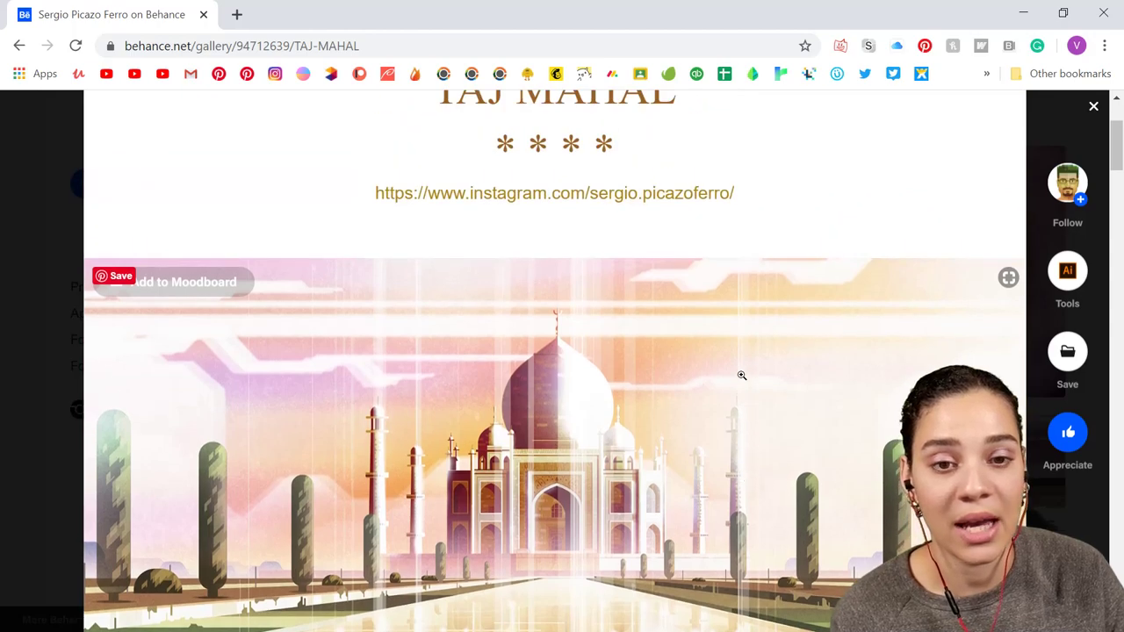
scroll(741, 375, up, 1)
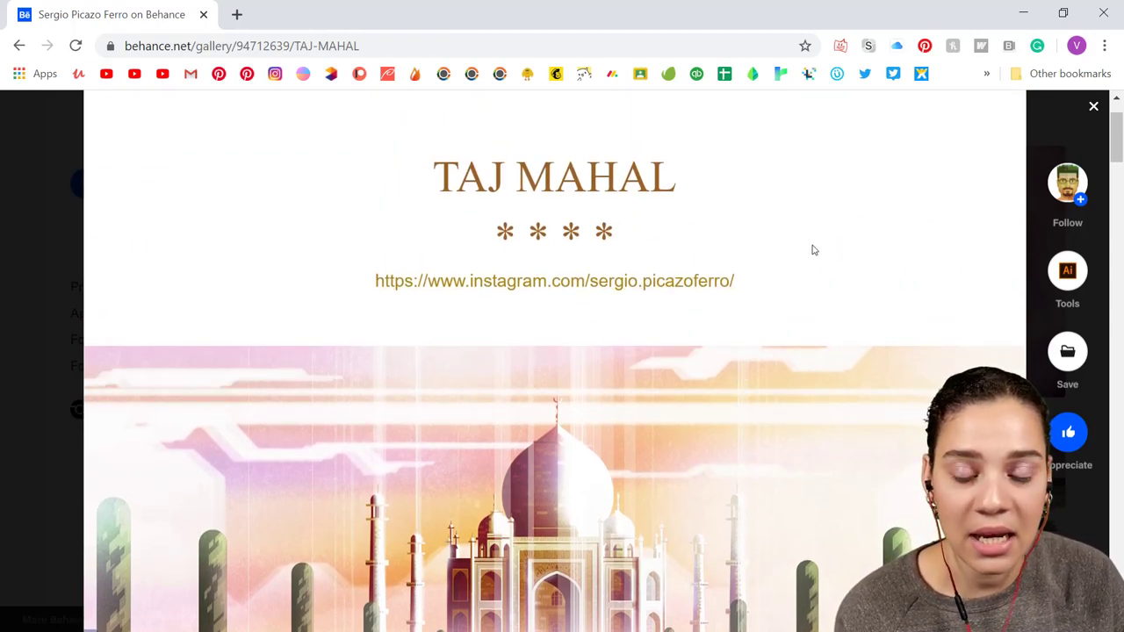
scroll(763, 379, down, 10)
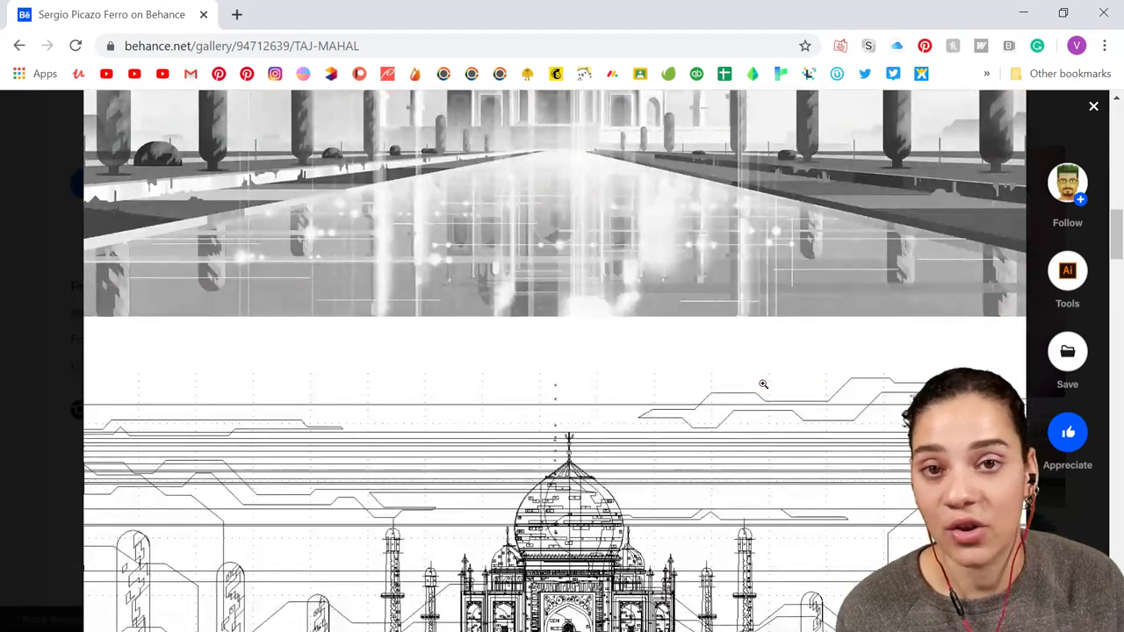
mouse_move(763, 384)
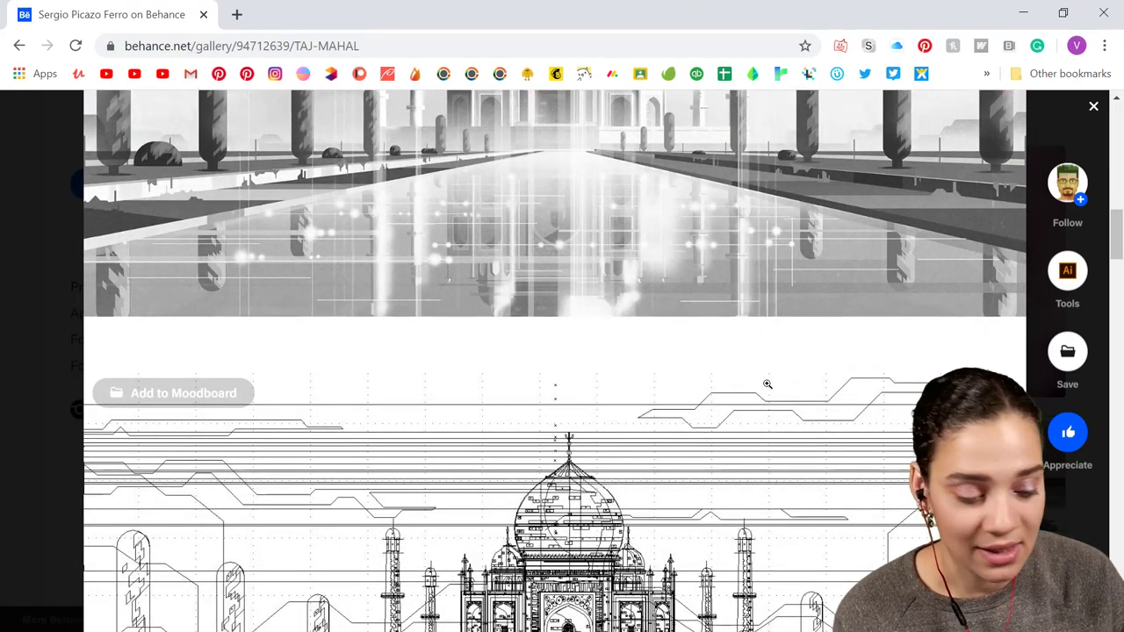
scroll(762, 391, up, 14)
click(56, 317)
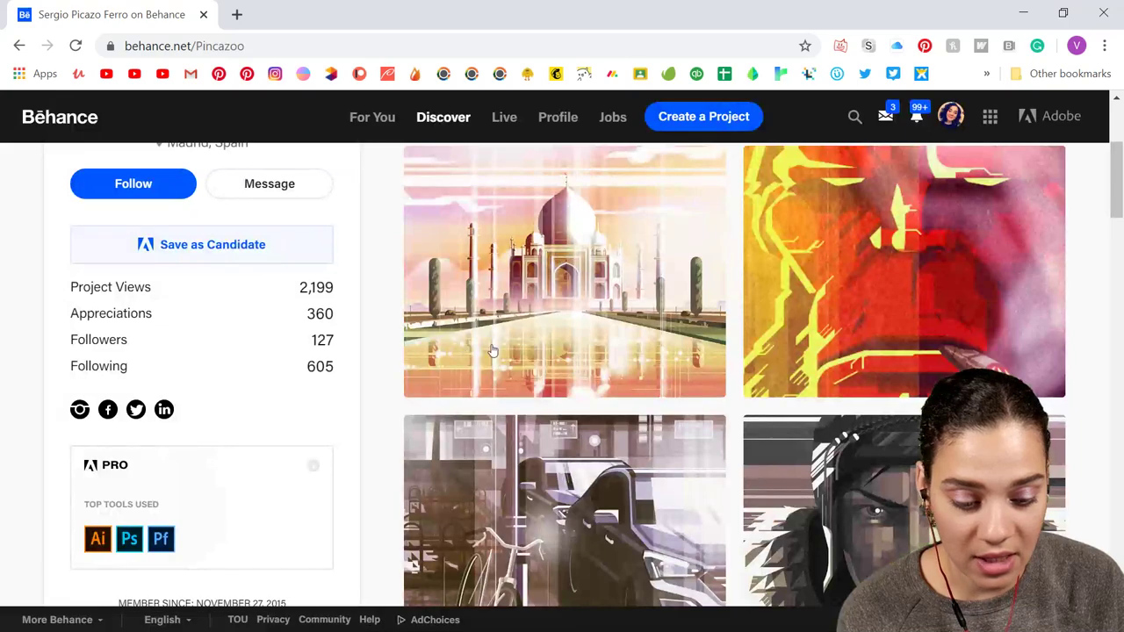
Open the "Erase una vez en Hollywood" project from the portfolio and look through all its images, returning to the poster's title
scroll(847, 404, down, 5)
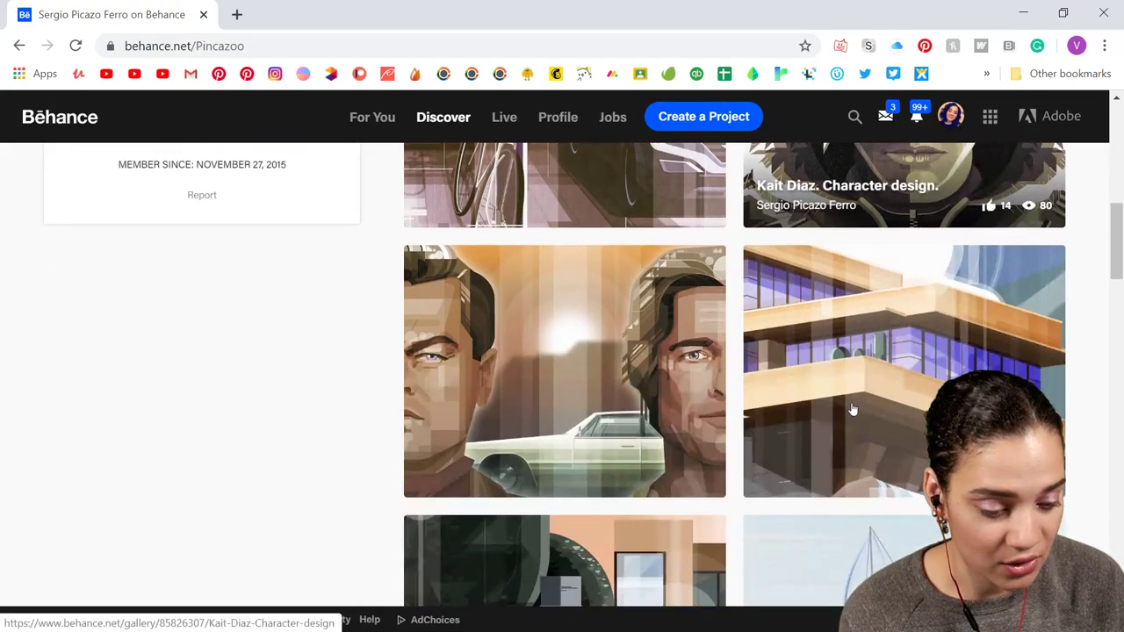
scroll(851, 408, down, 1)
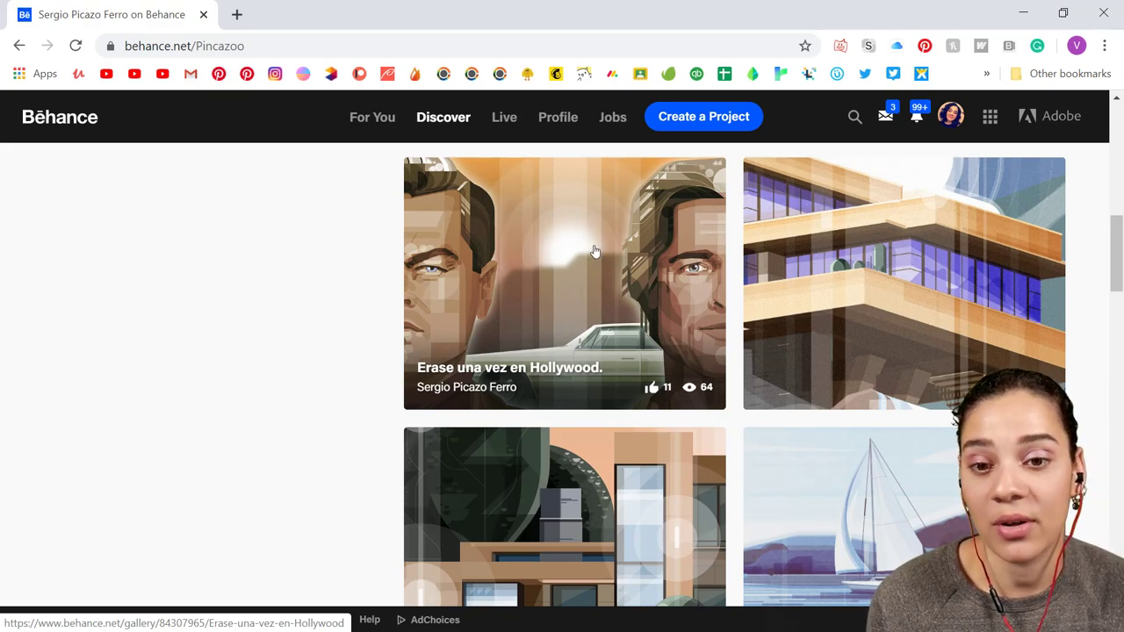
click(660, 302)
scroll(897, 324, down, 3)
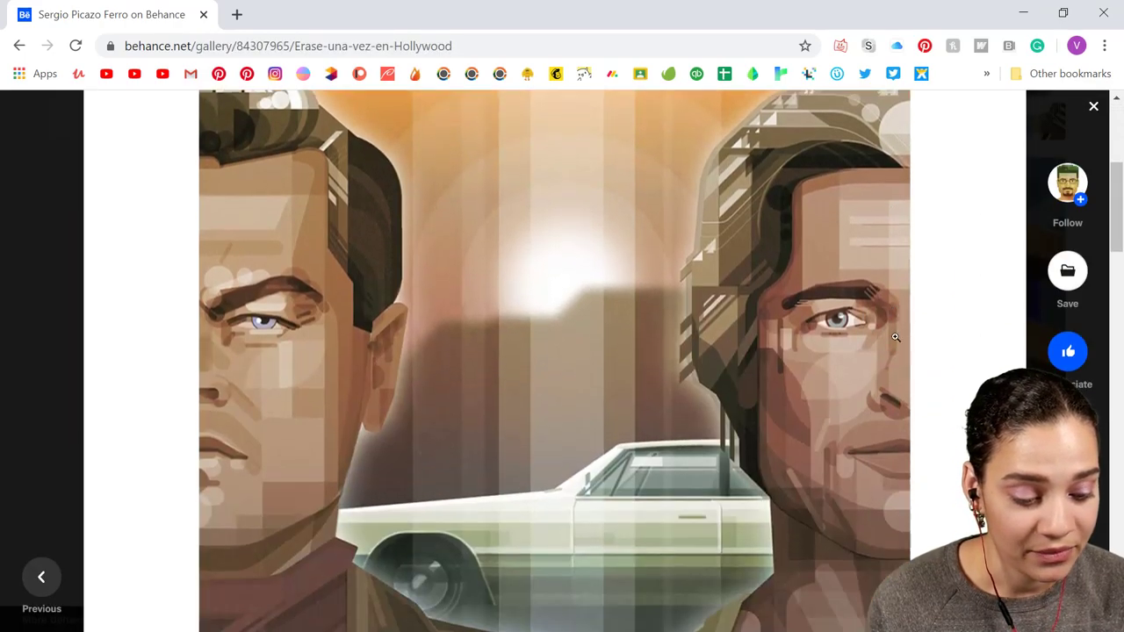
scroll(895, 337, down, 10)
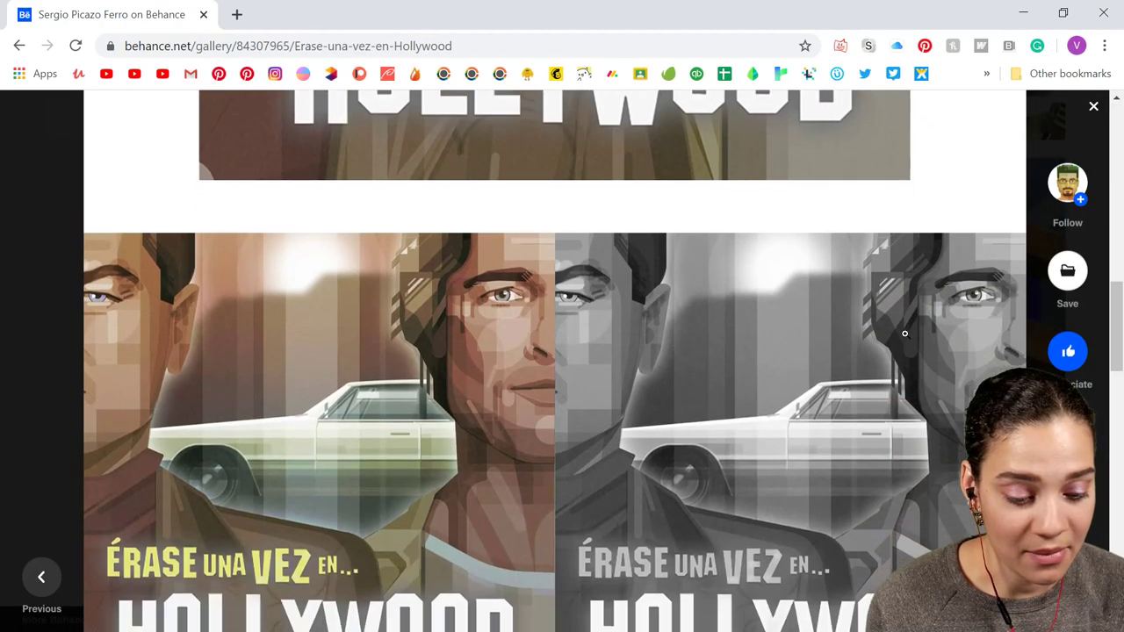
scroll(904, 333, down, 10)
scroll(905, 332, up, 20)
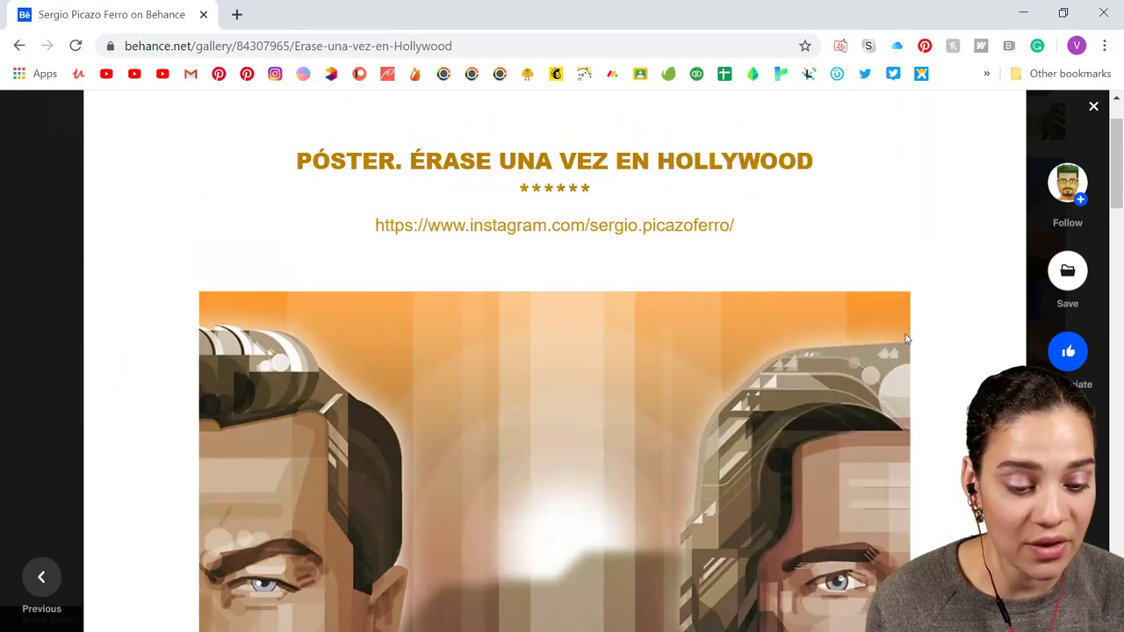
Examine the Hollywood poster's portraits, car and lettering, and close the project
scroll(905, 336, up, 1)
scroll(905, 335, down, 1)
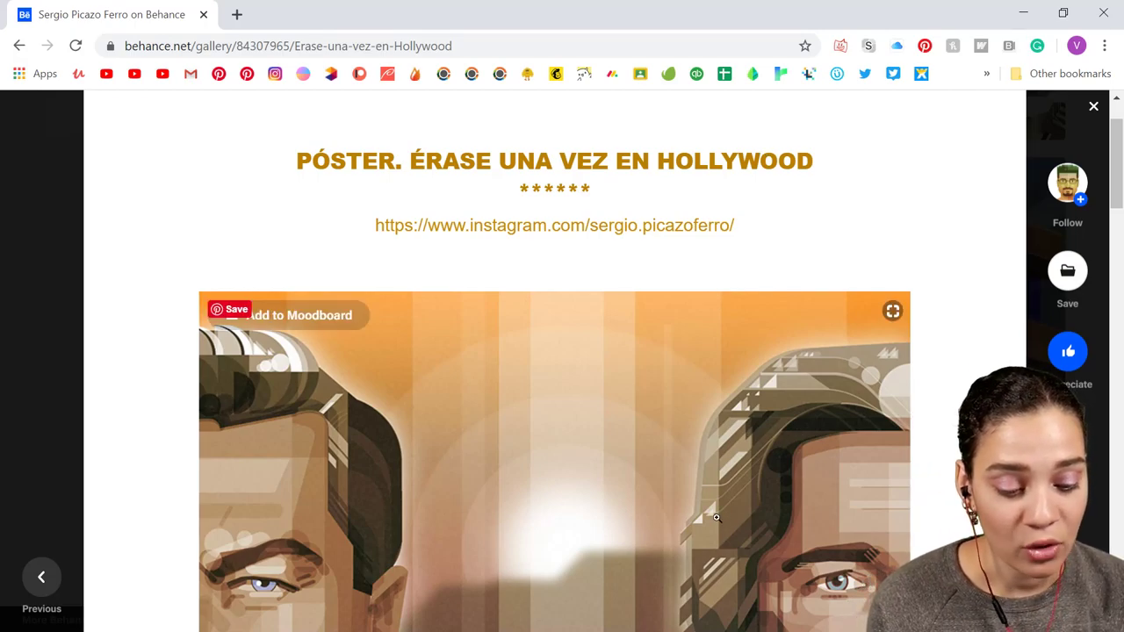
scroll(716, 518, down, 4)
scroll(717, 518, down, 3)
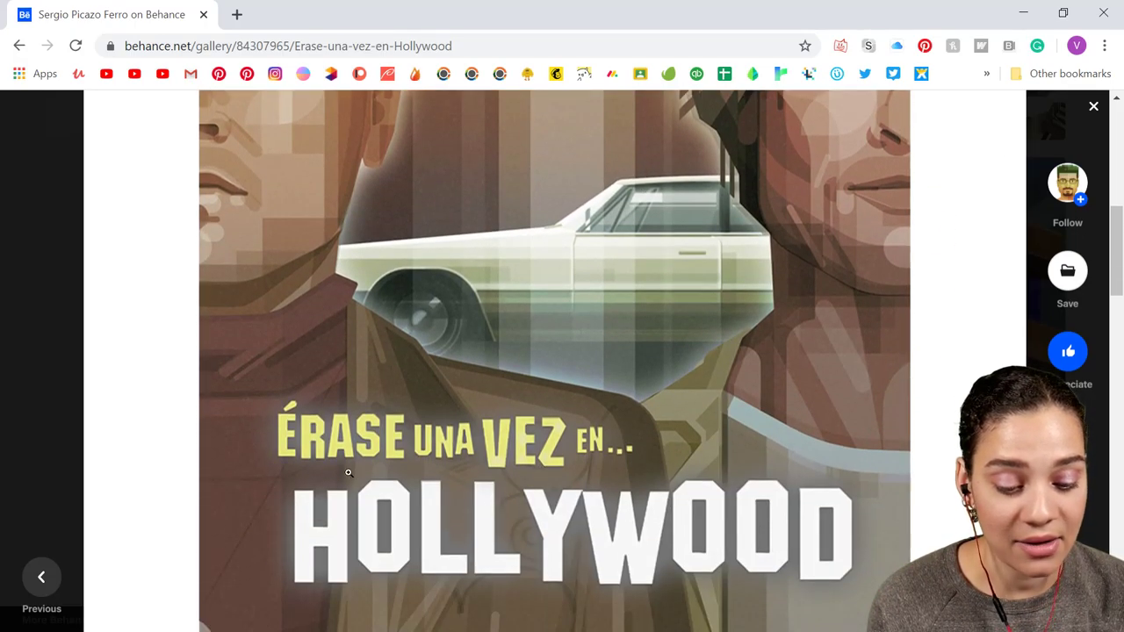
scroll(347, 473, up, 5)
scroll(616, 388, down, 3)
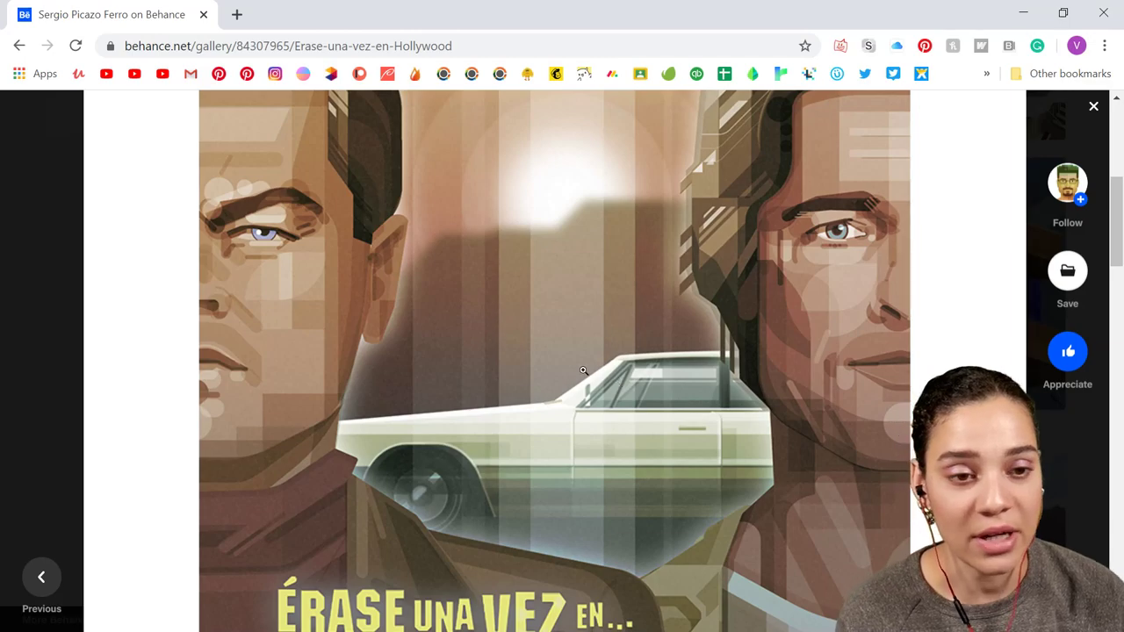
click(4, 342)
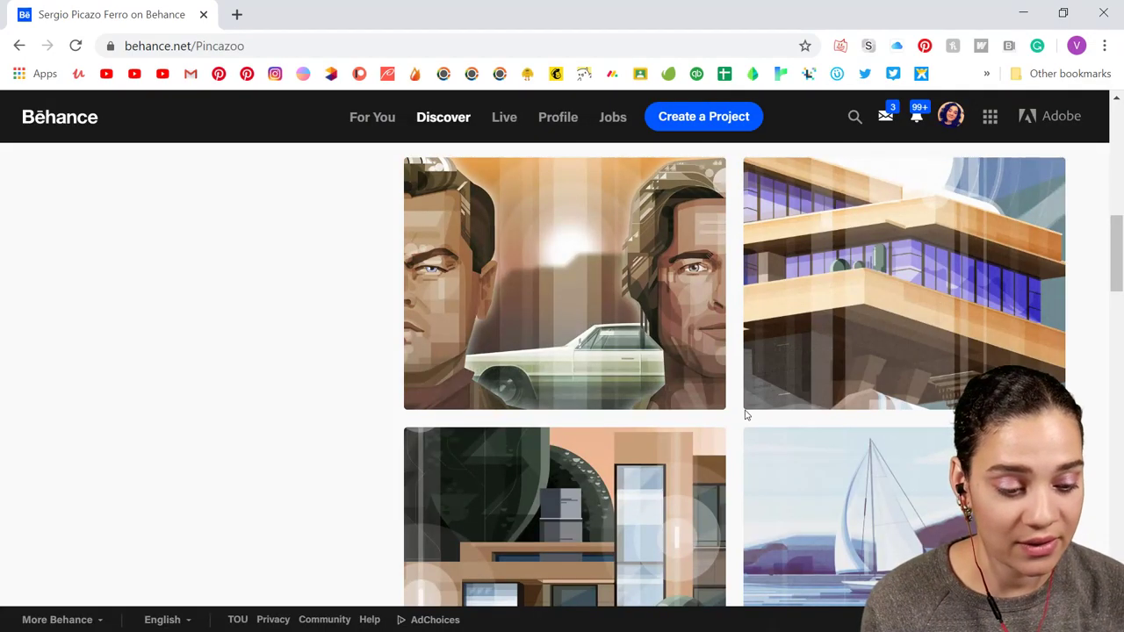
Reopen the "Erase una vez en Hollywood" project and examine the glowing sun and striped background between the two portraits
scroll(744, 410, down, 1)
scroll(646, 371, up, 1)
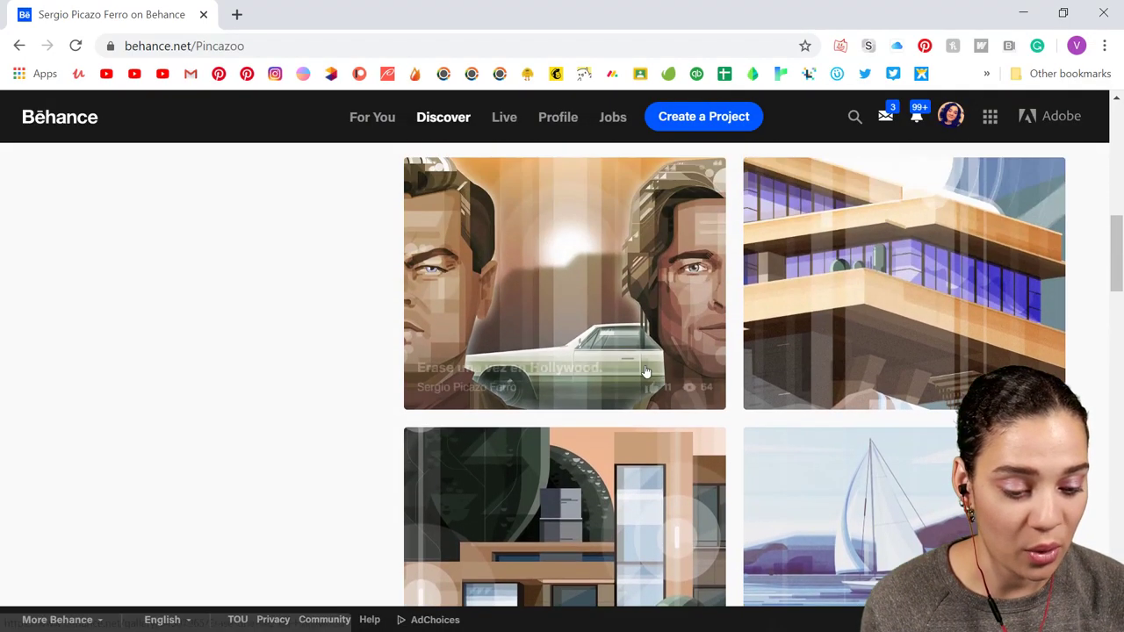
click(566, 281)
scroll(620, 390, down, 5)
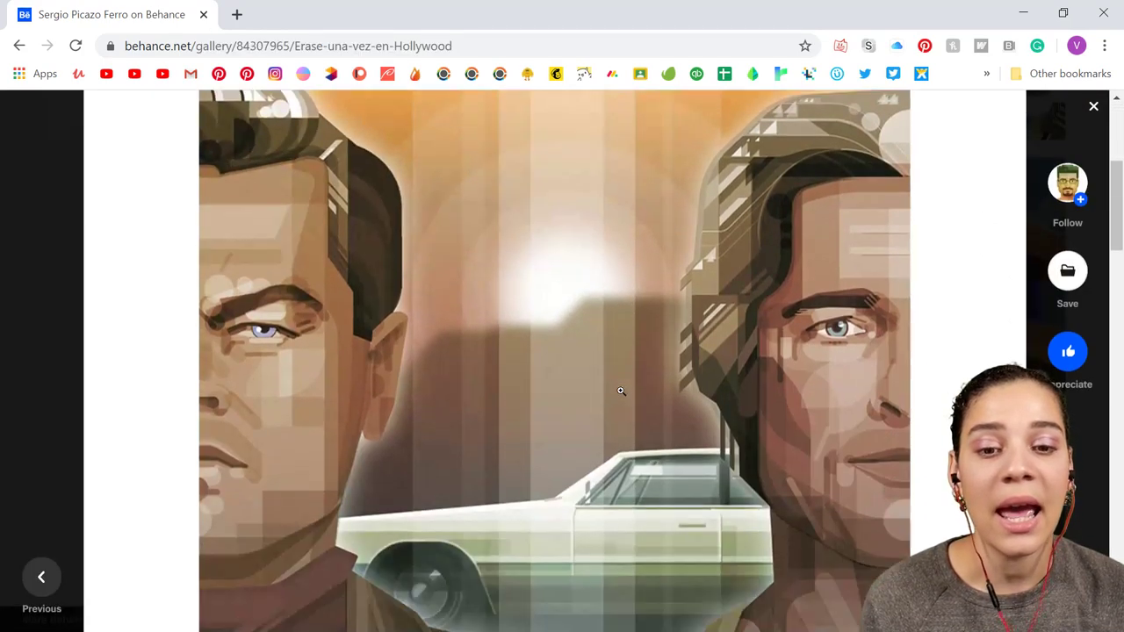
scroll(620, 391, down, 2)
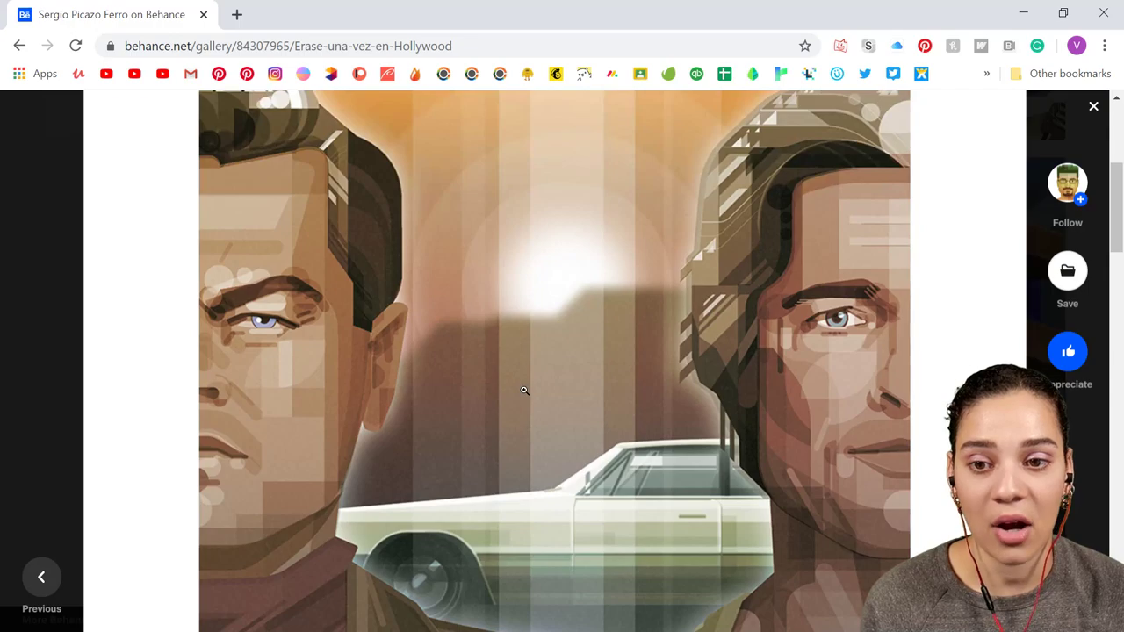
Compare the colour and greyscale versions of the Hollywood poster side by side, and close the project
scroll(525, 390, down, 5)
scroll(525, 382, down, 3)
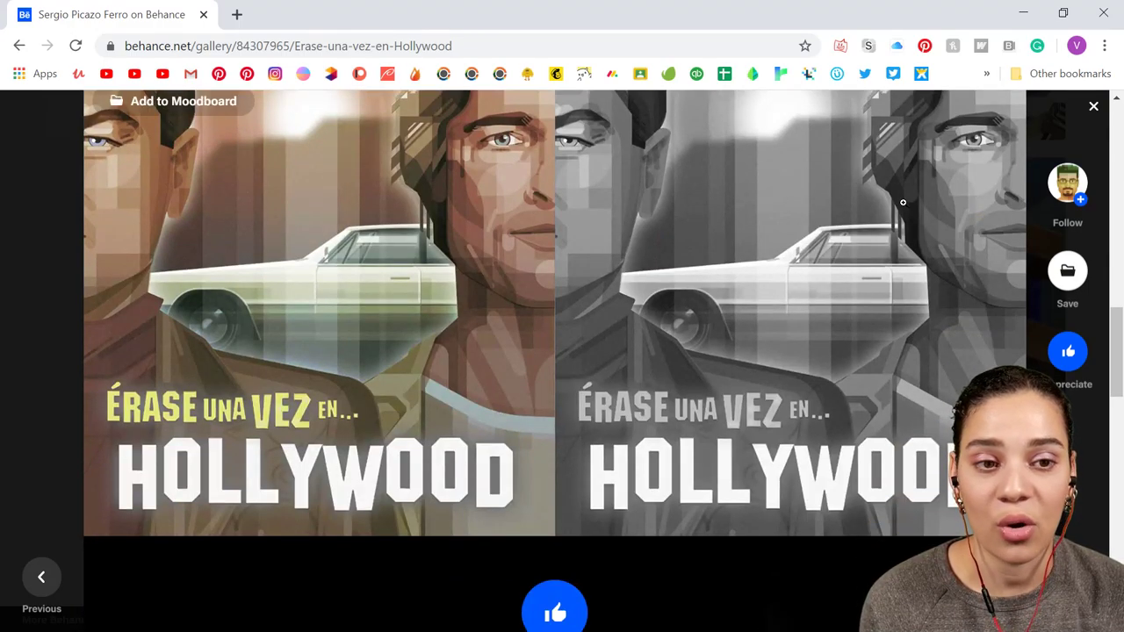
scroll(735, 314, up, 1)
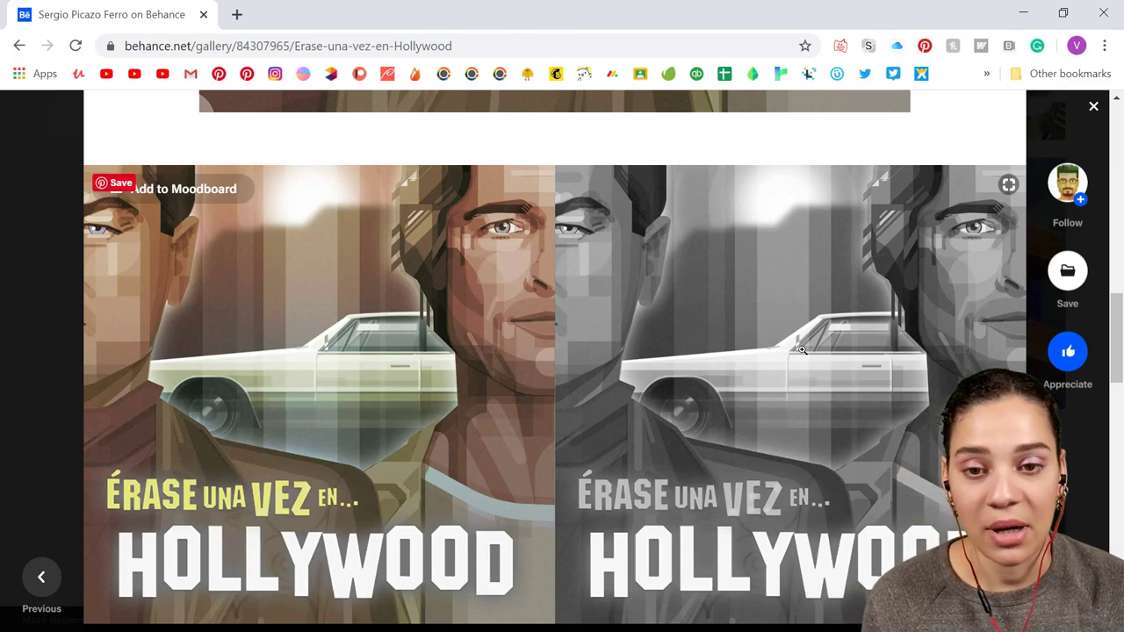
scroll(802, 350, up, 10)
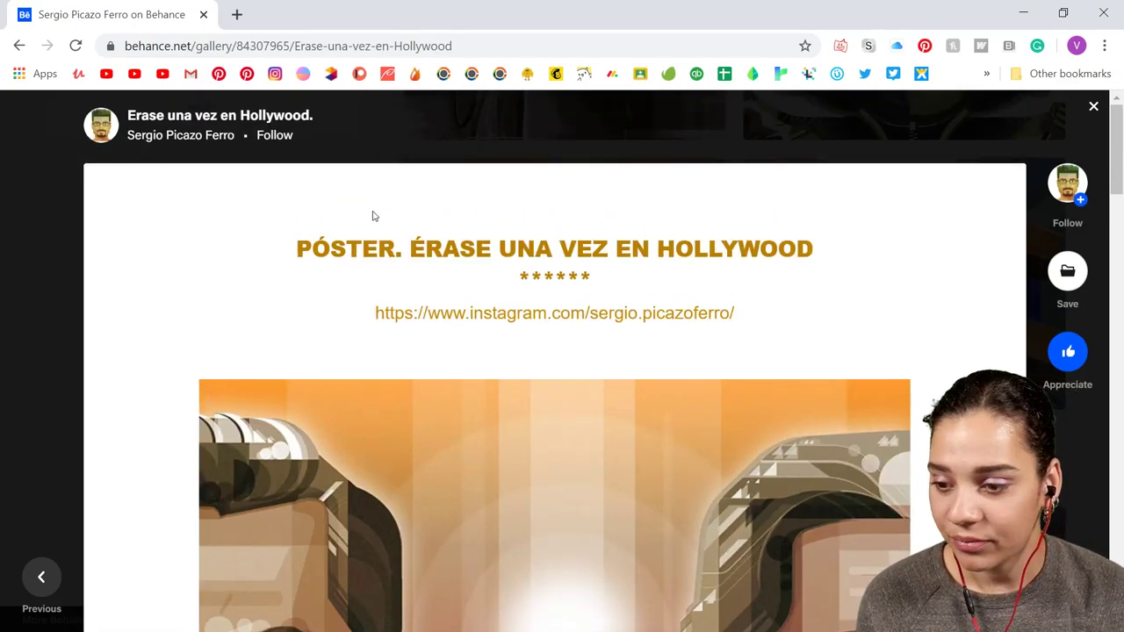
click(44, 202)
Open the dREAM cABINS project and look over its first illustration down to the pencil sketch and back up to the title
scroll(913, 467, down, 6)
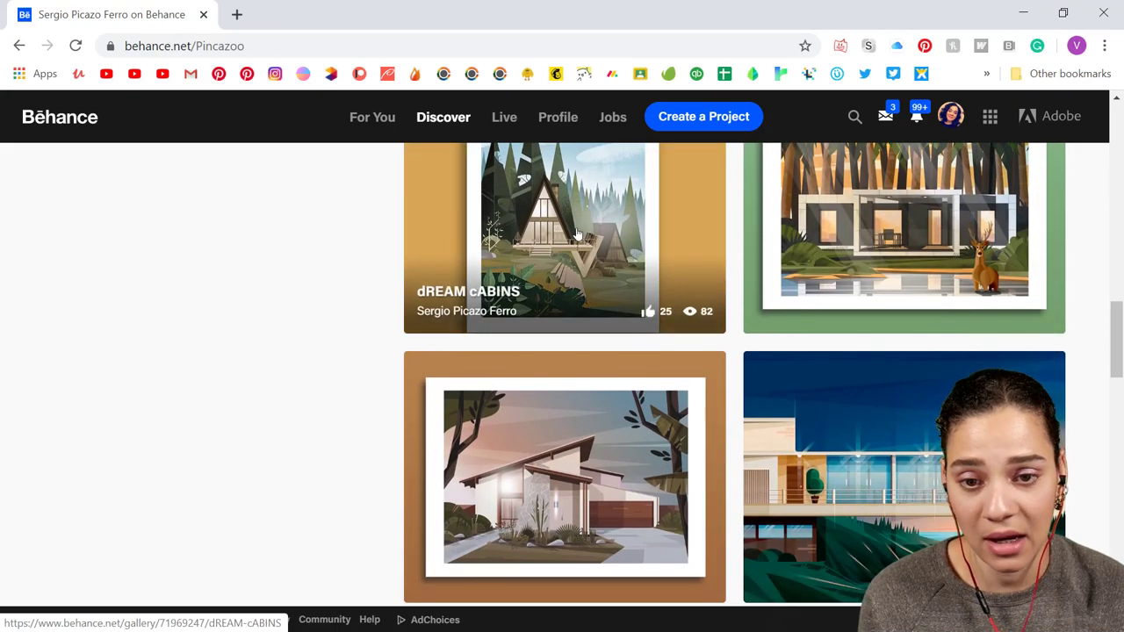
click(574, 230)
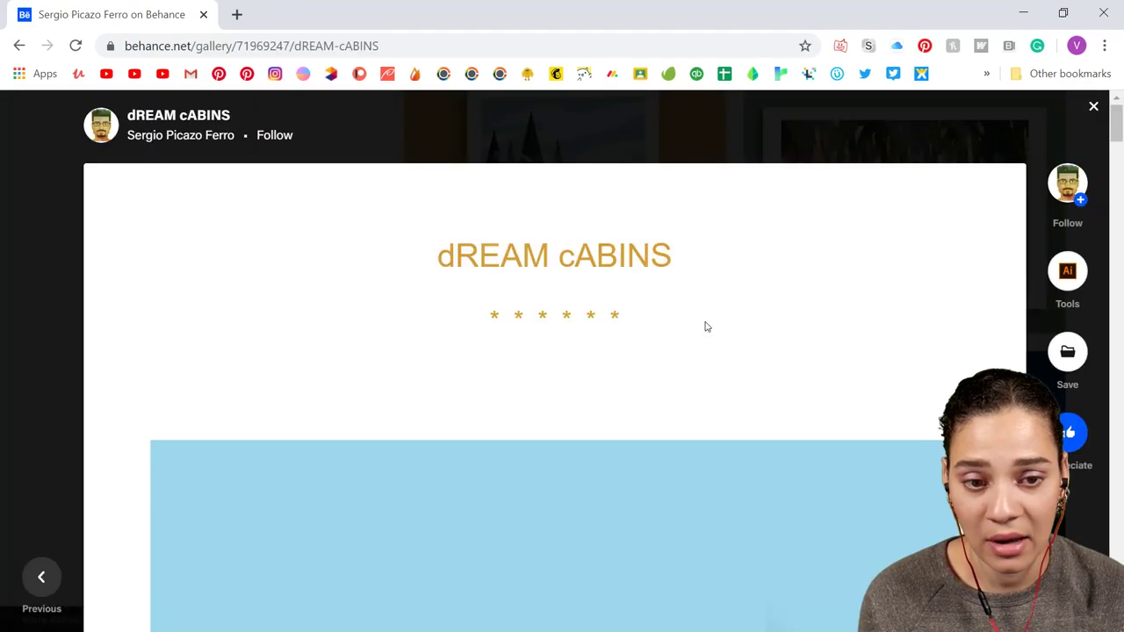
scroll(845, 414, down, 6)
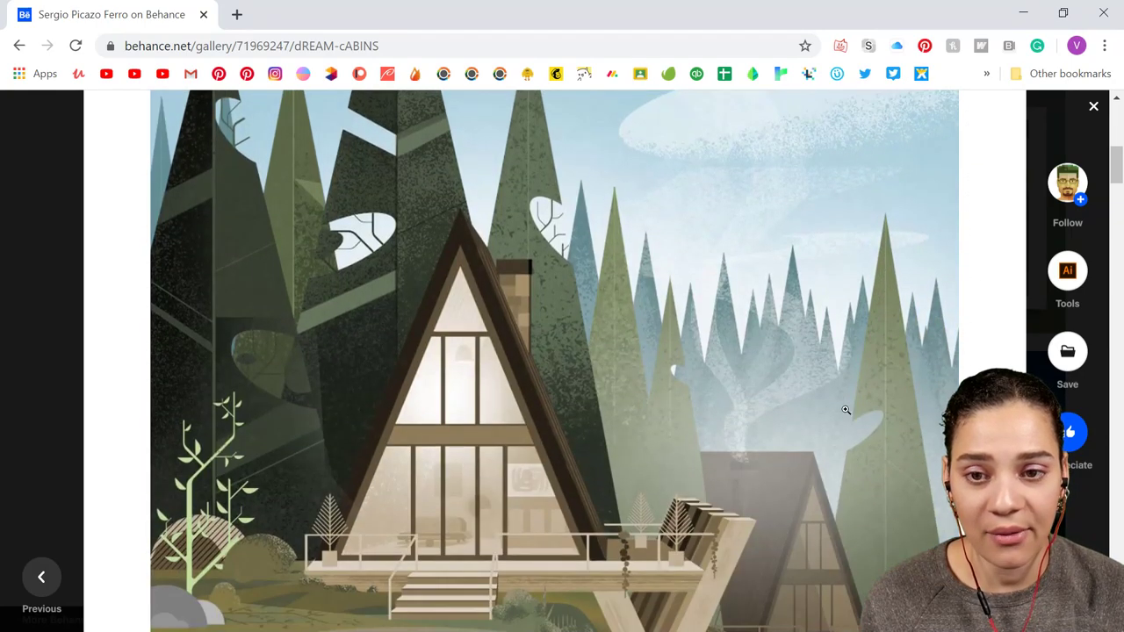
scroll(846, 410, down, 5)
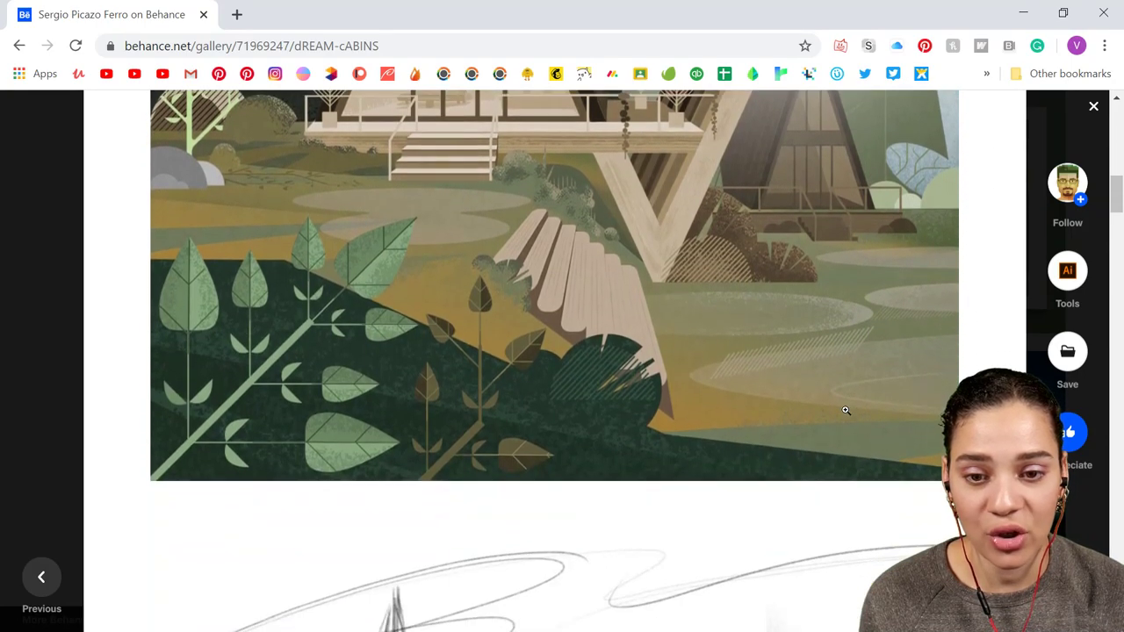
scroll(845, 410, up, 7)
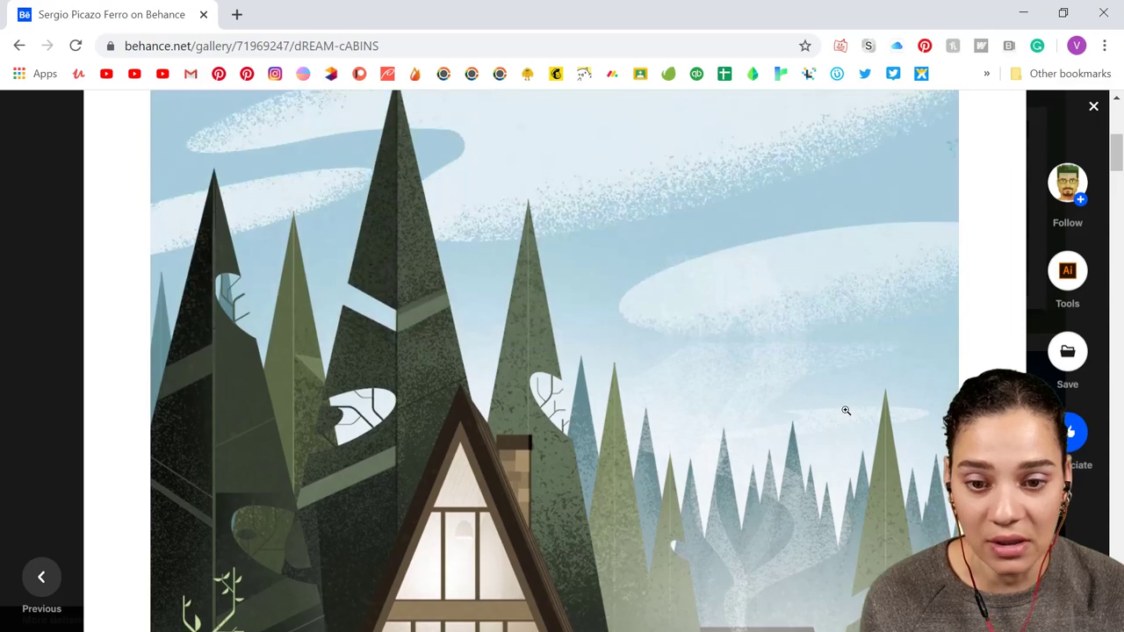
scroll(845, 410, up, 4)
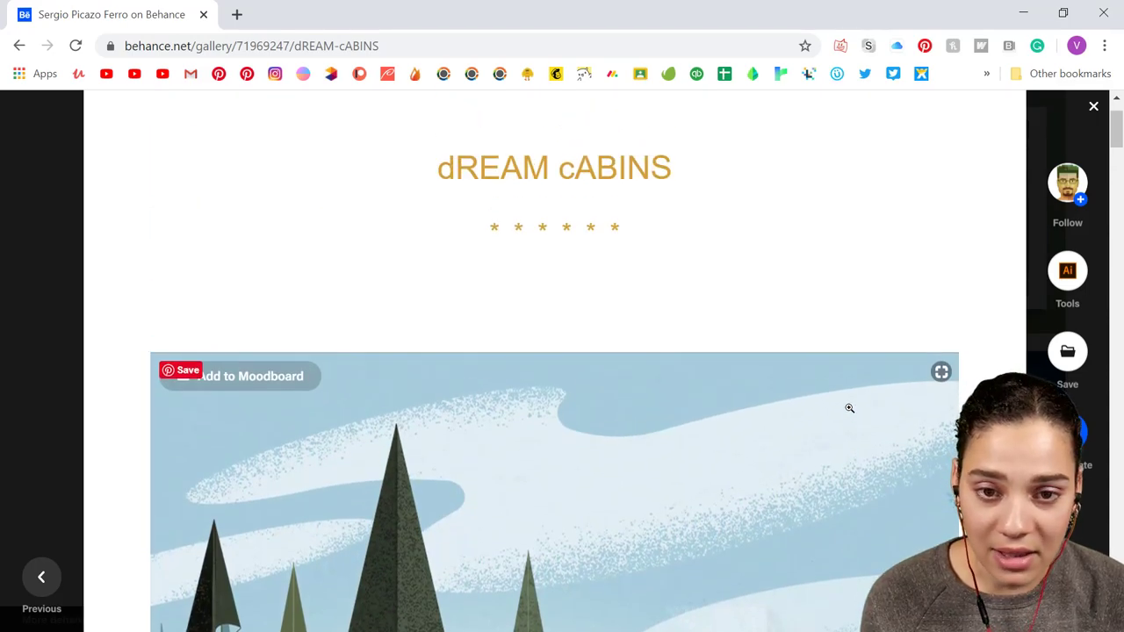
Examine the textures on the clouds, trees and ground of the first dREAM cABINS illustration again, and close the project
scroll(846, 410, down, 2)
scroll(755, 338, down, 5)
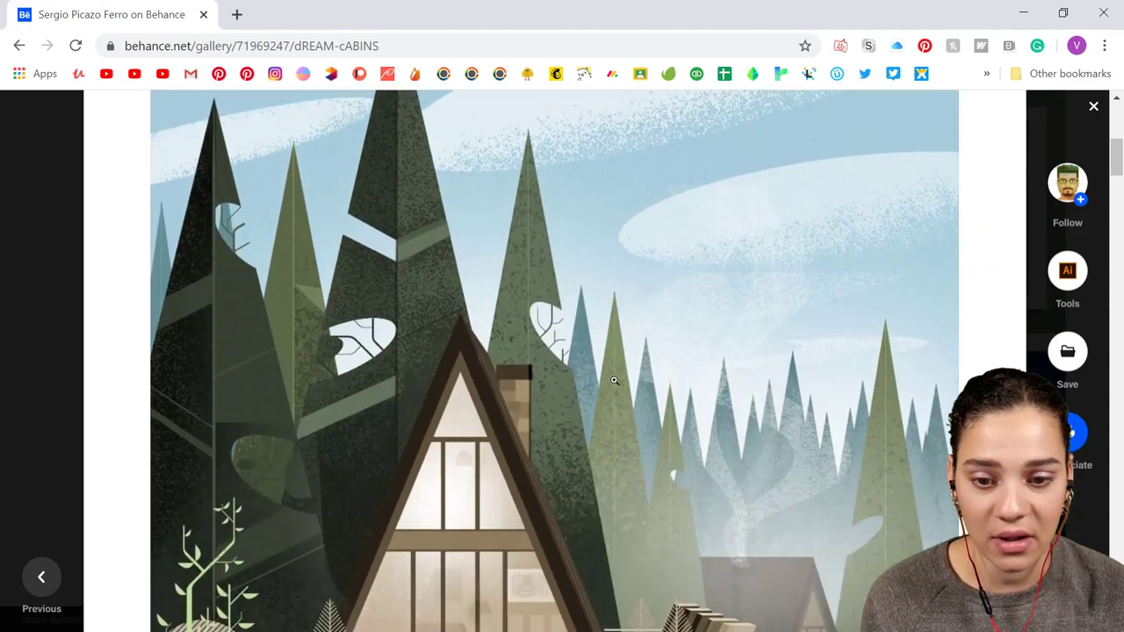
scroll(631, 376, down, 1)
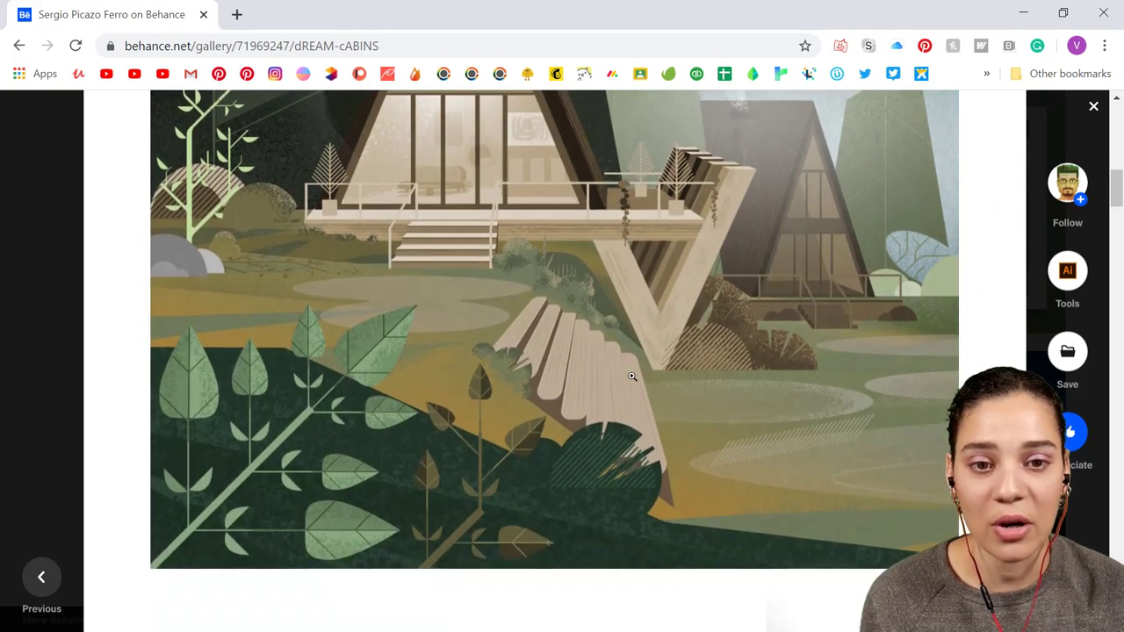
scroll(815, 407, down, 1)
scroll(816, 404, up, 7)
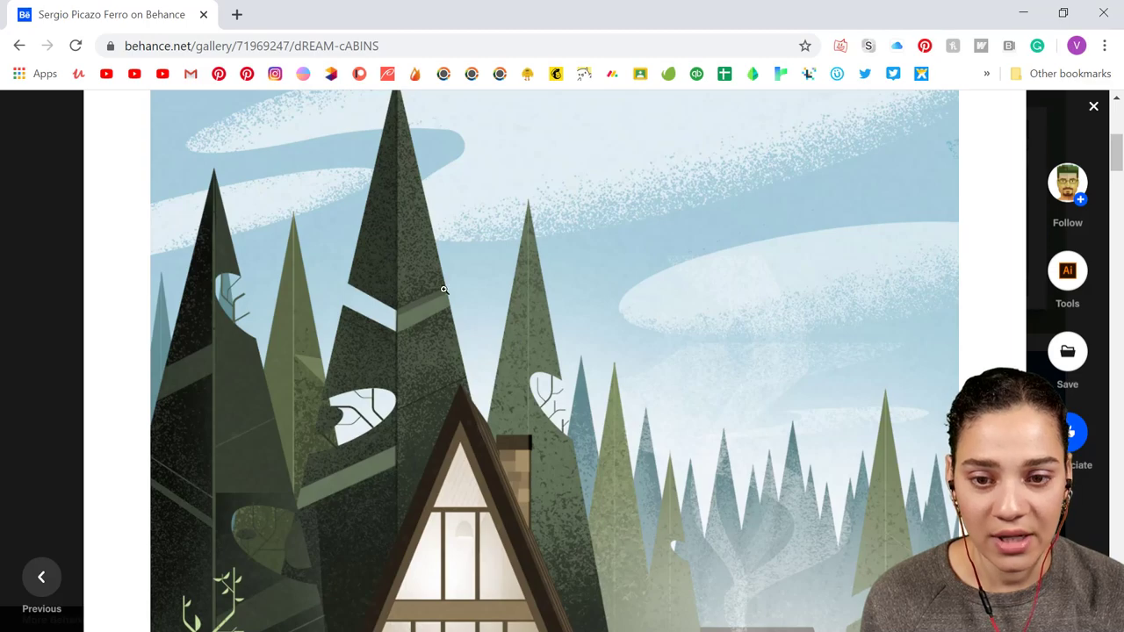
scroll(355, 266, up, 3)
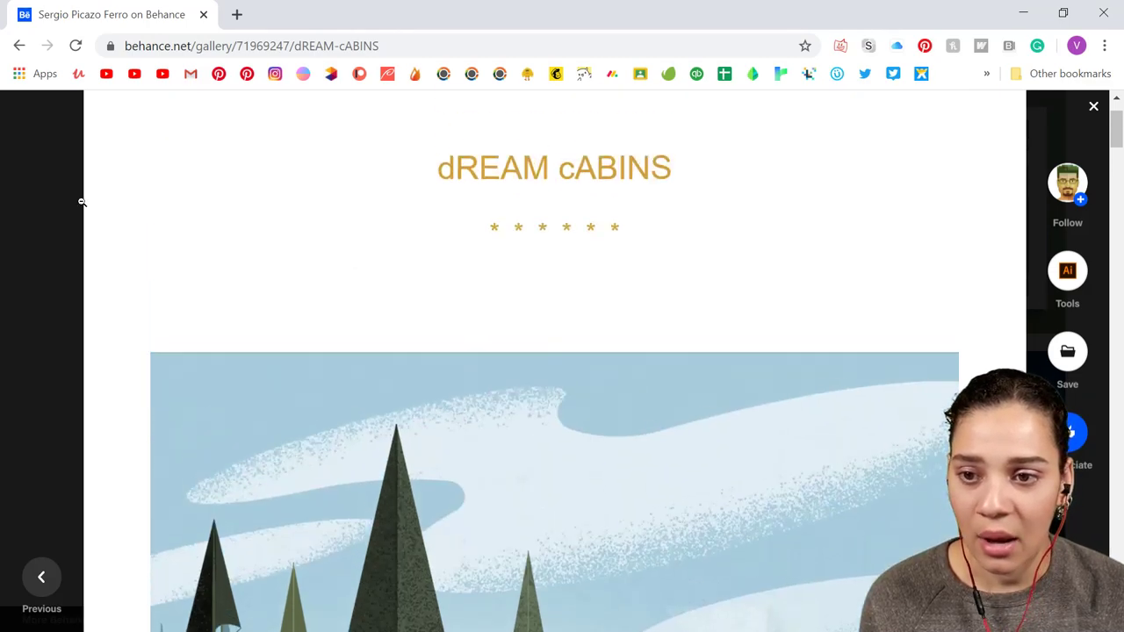
click(56, 185)
Browse the rest of the illustrator's portfolio down to the last project and back up to the Beauty & Estetic project
scroll(976, 312, down, 2)
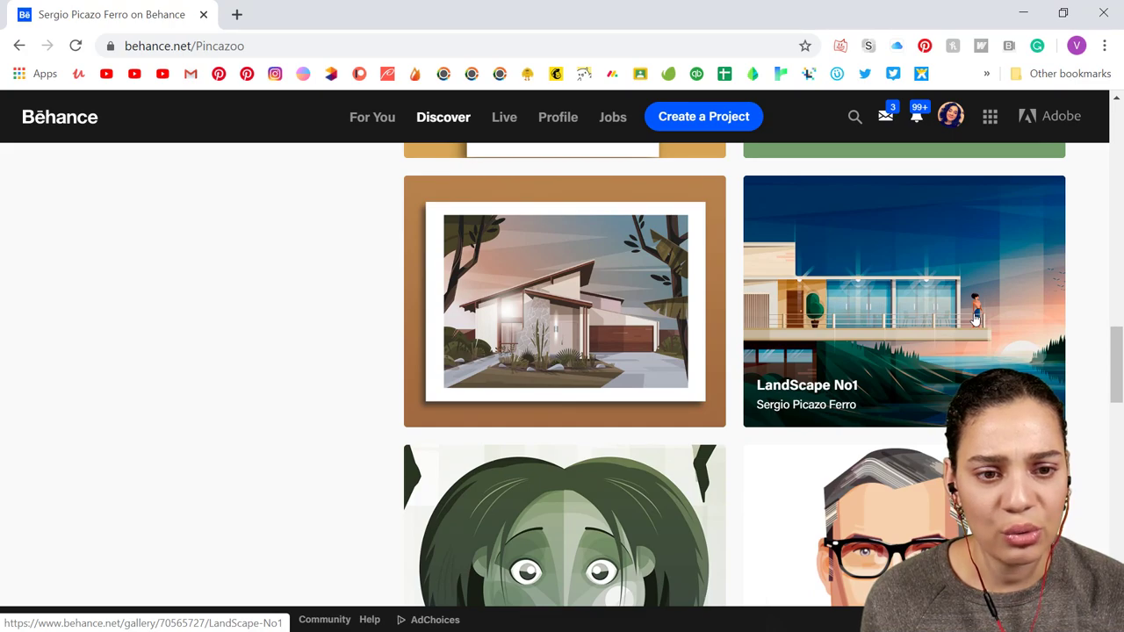
scroll(975, 318, down, 8)
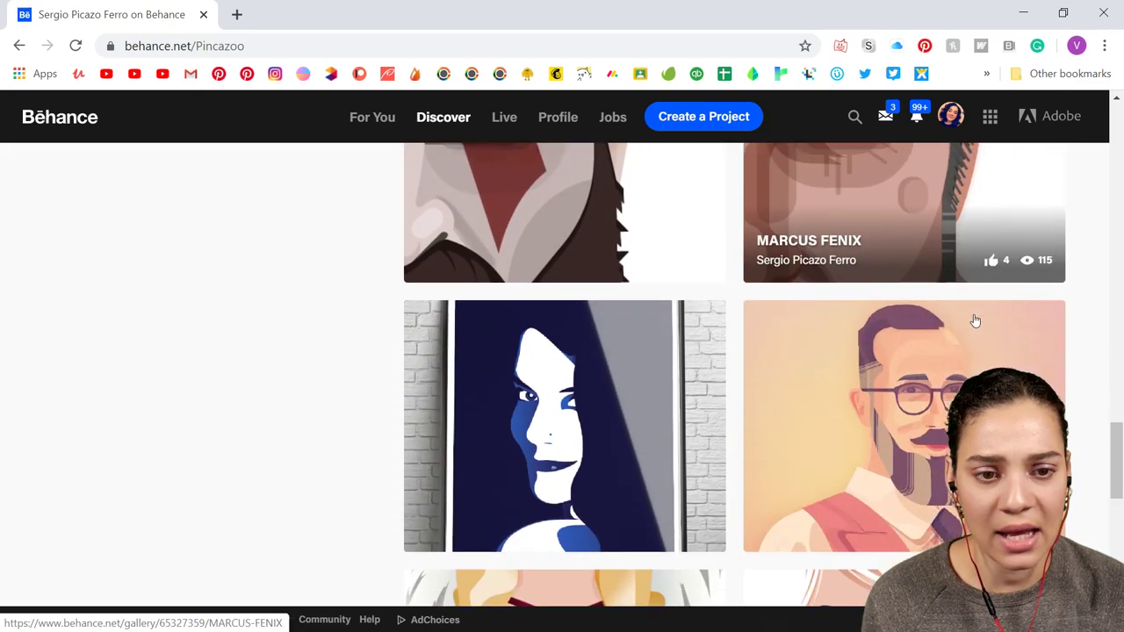
scroll(974, 321, down, 4)
scroll(970, 326, down, 3)
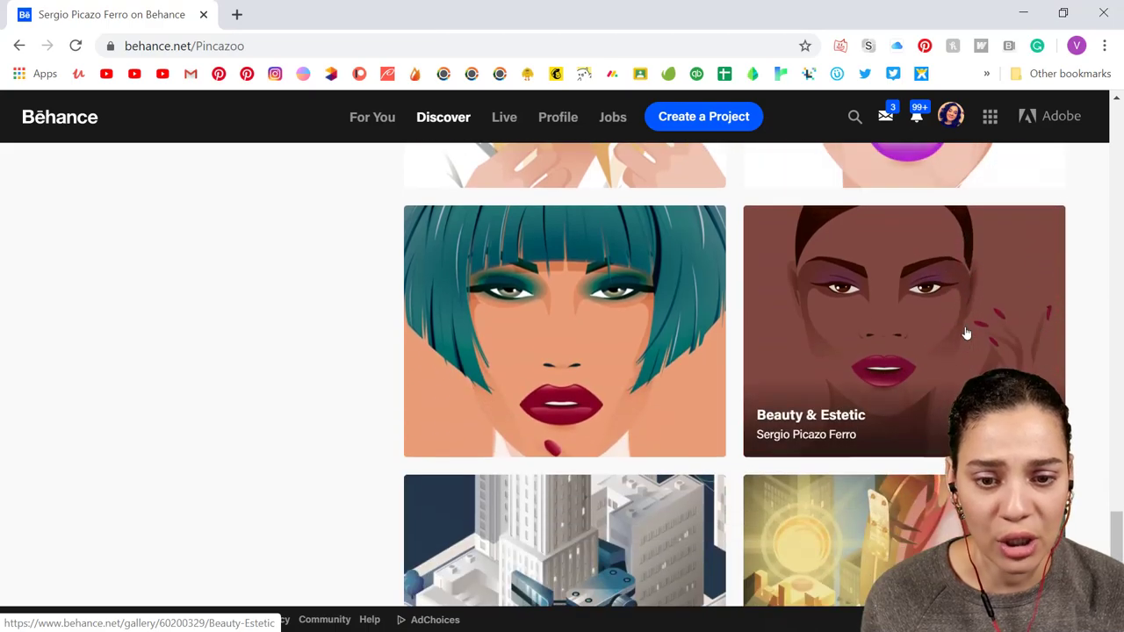
scroll(966, 334, down, 6)
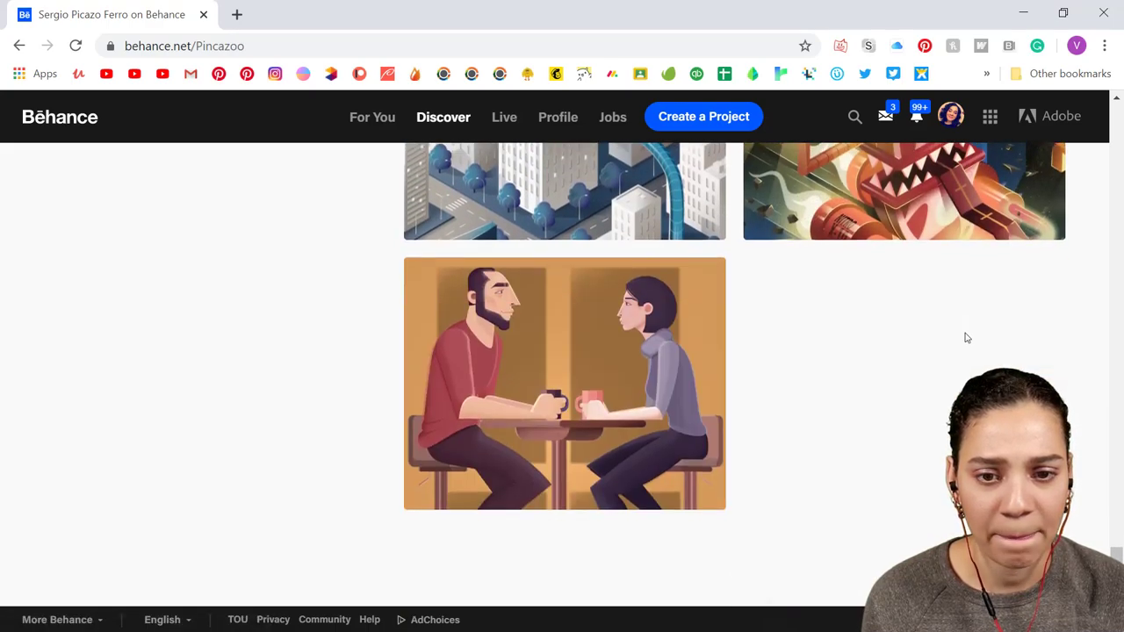
scroll(799, 365, up, 5)
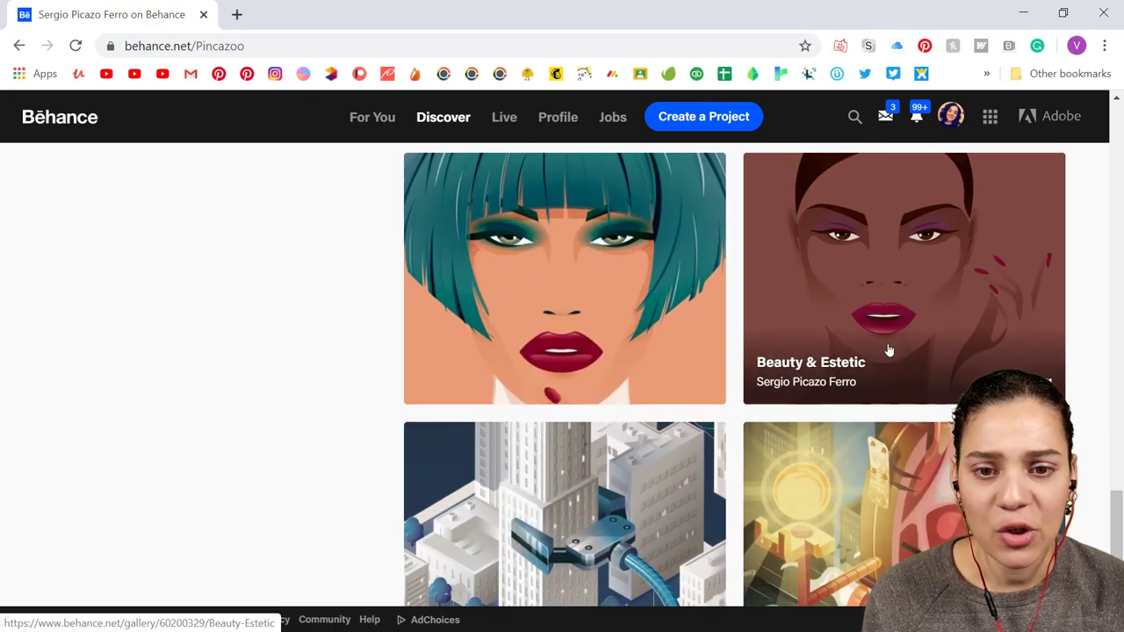
Skim the portfolio up to the most recent projects and back down to the blonde Beauty & Estetic portrait
scroll(888, 351, down, 3)
scroll(887, 348, down, 1)
scroll(886, 347, up, 6)
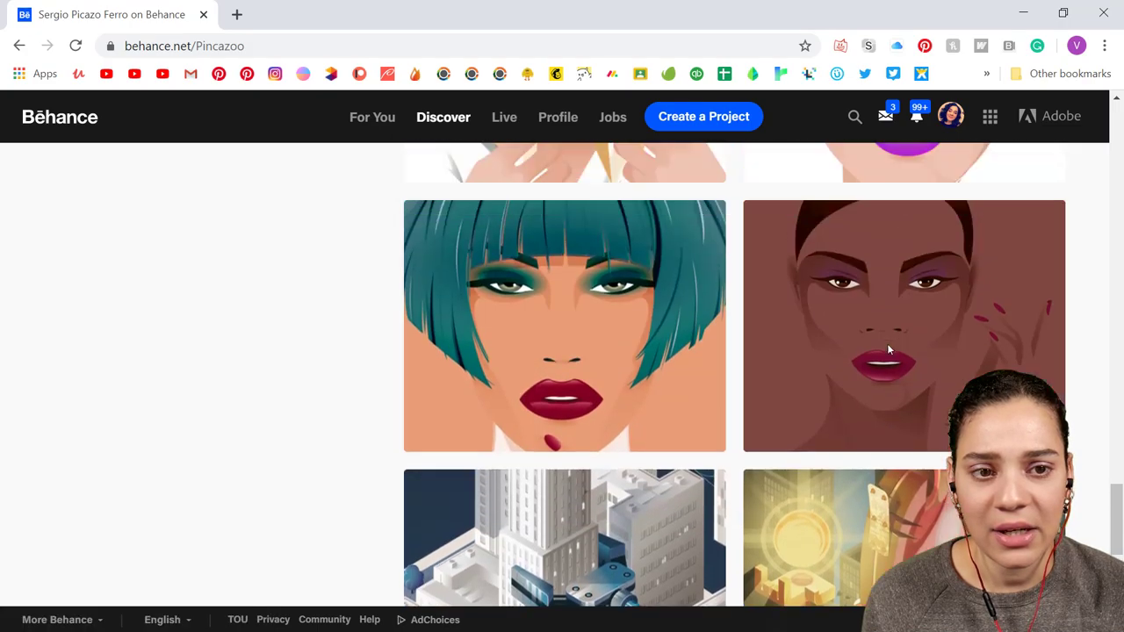
scroll(627, 439, up, 12)
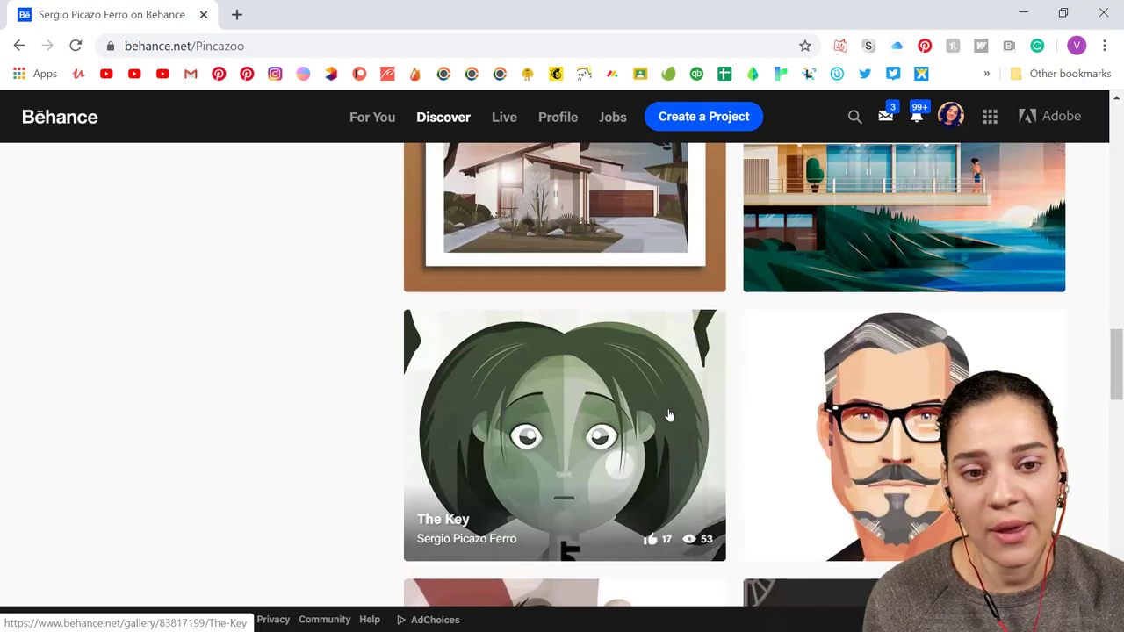
scroll(674, 410, up, 9)
scroll(725, 381, down, 14)
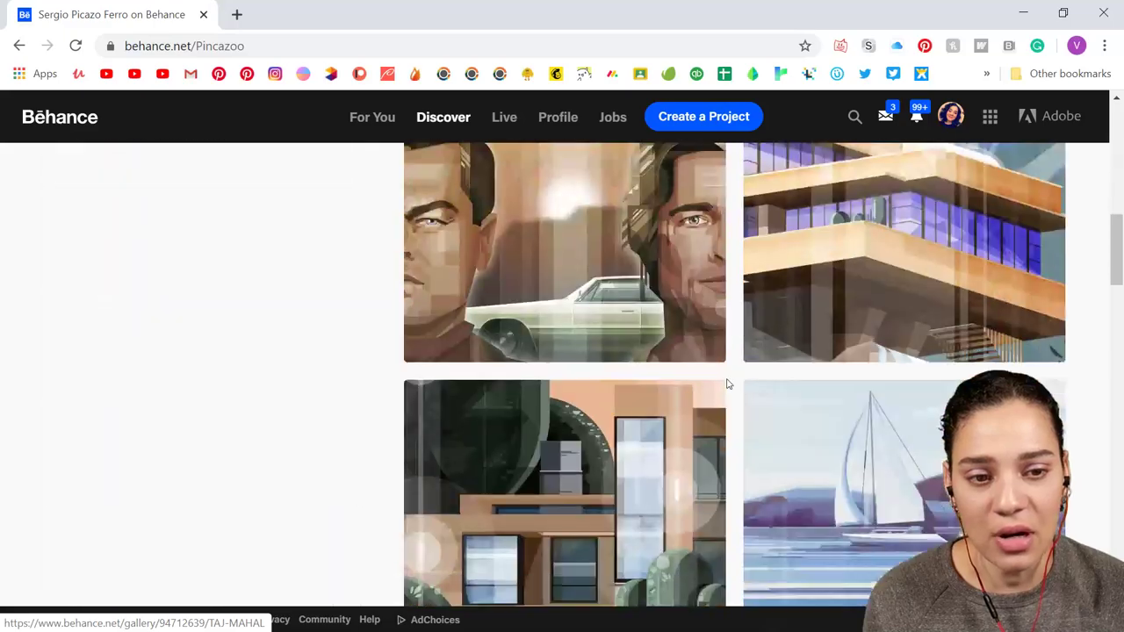
scroll(726, 383, down, 8)
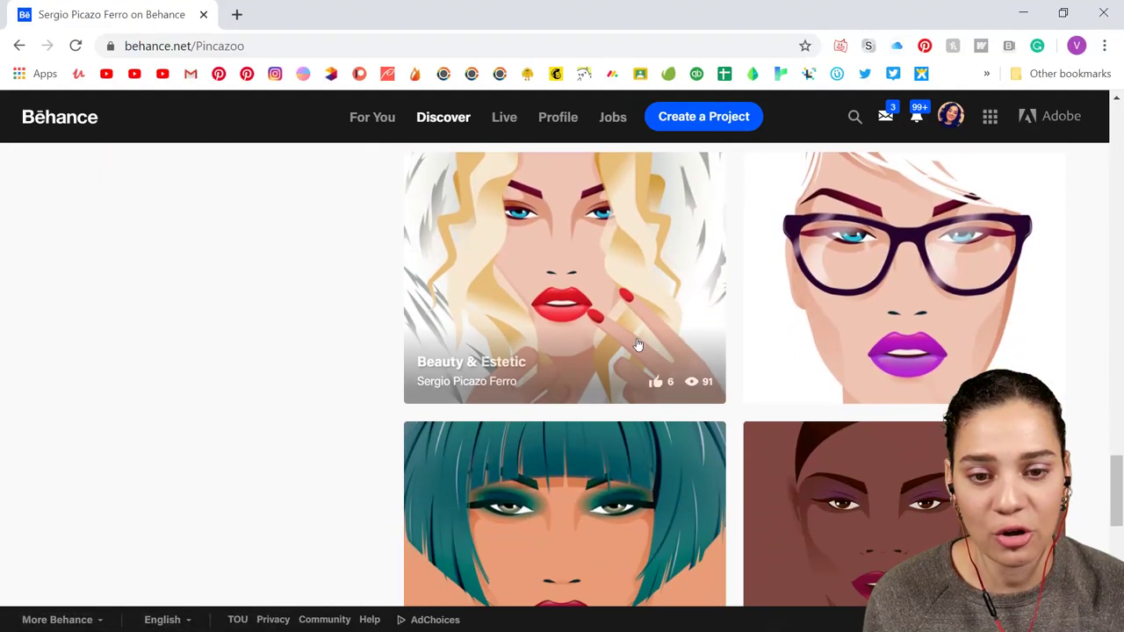
Open the blonde Beauty & Estetic project, look through its illustration, details and path outlines to the end, and close it
click(595, 317)
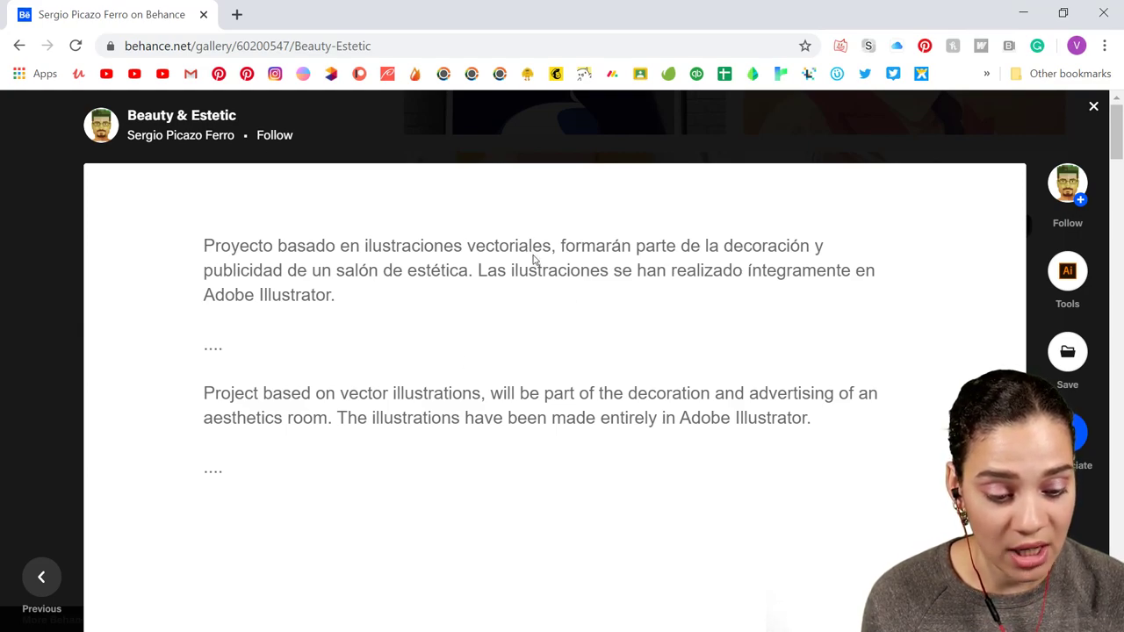
scroll(513, 276, down, 8)
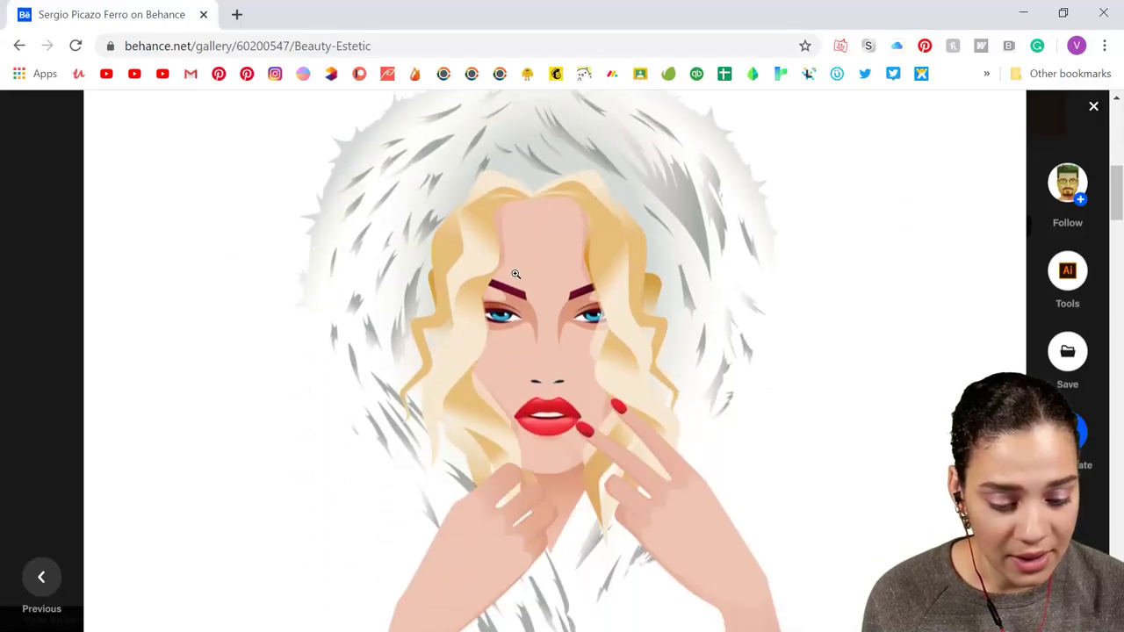
scroll(780, 296, down, 15)
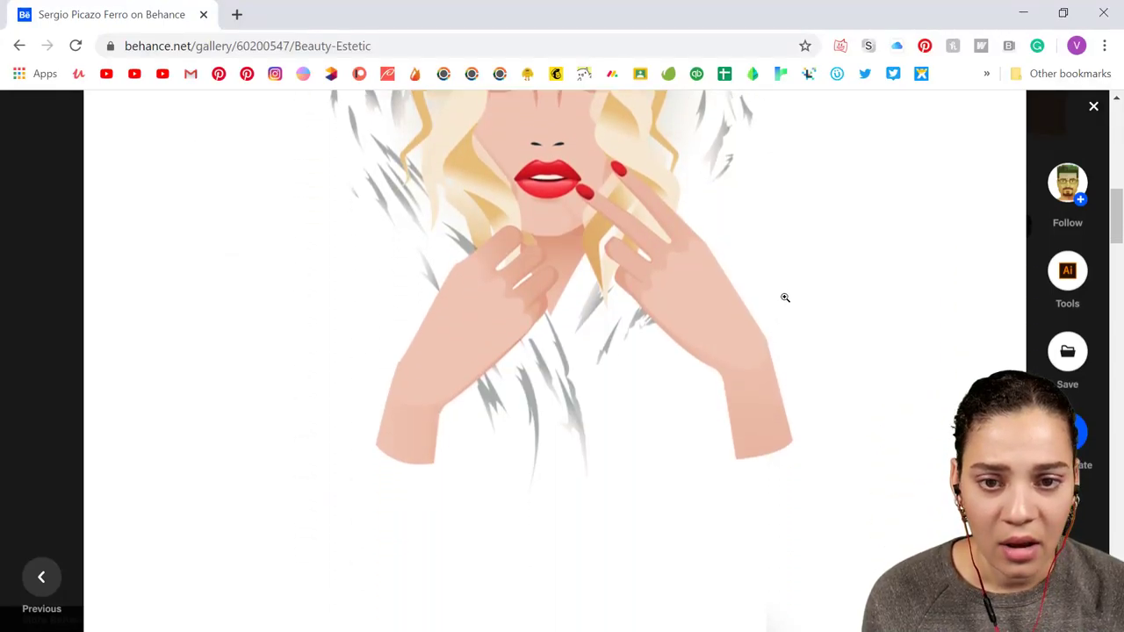
scroll(786, 299, down, 15)
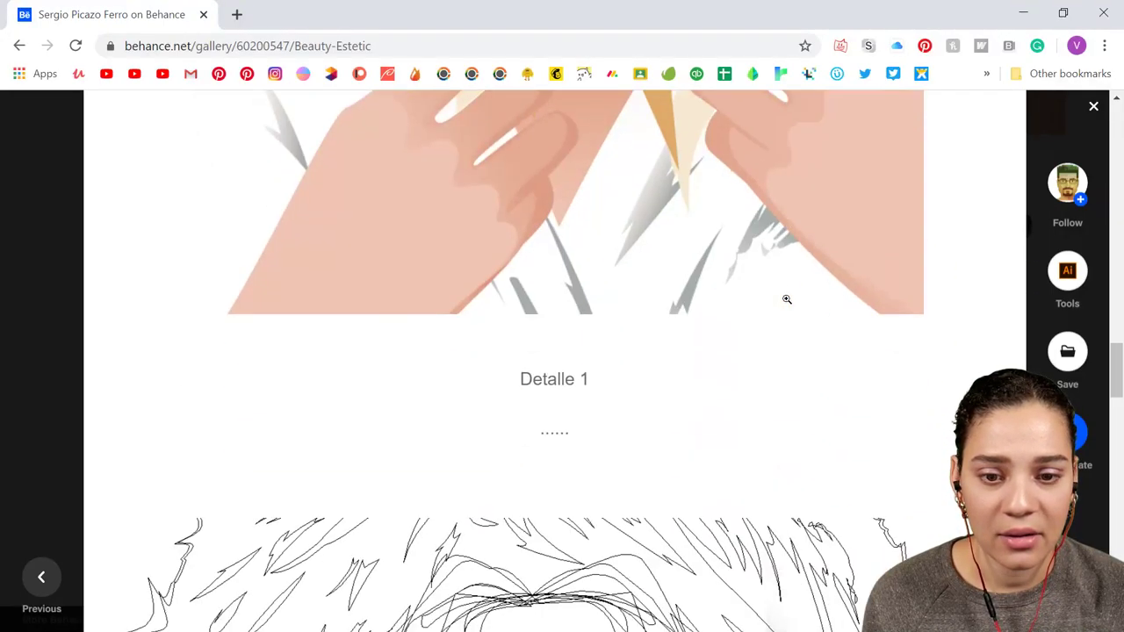
scroll(786, 299, down, 10)
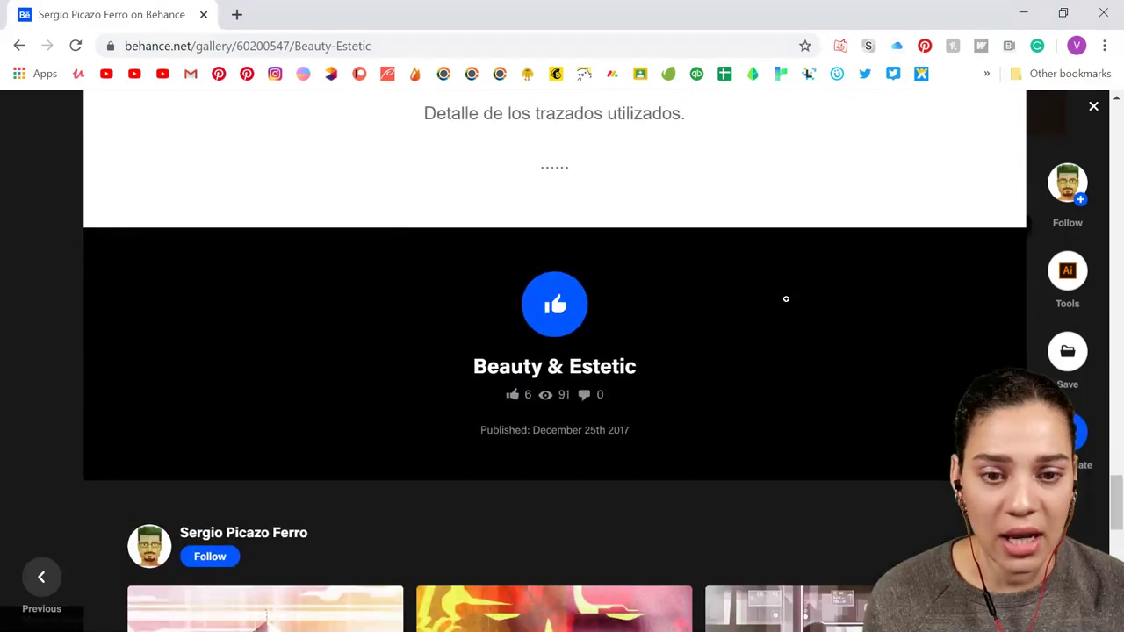
click(69, 249)
Compare the recent portraits and buildings near the start of the portfolio with the four older Beauty & Estetic portraits
scroll(583, 285, up, 10)
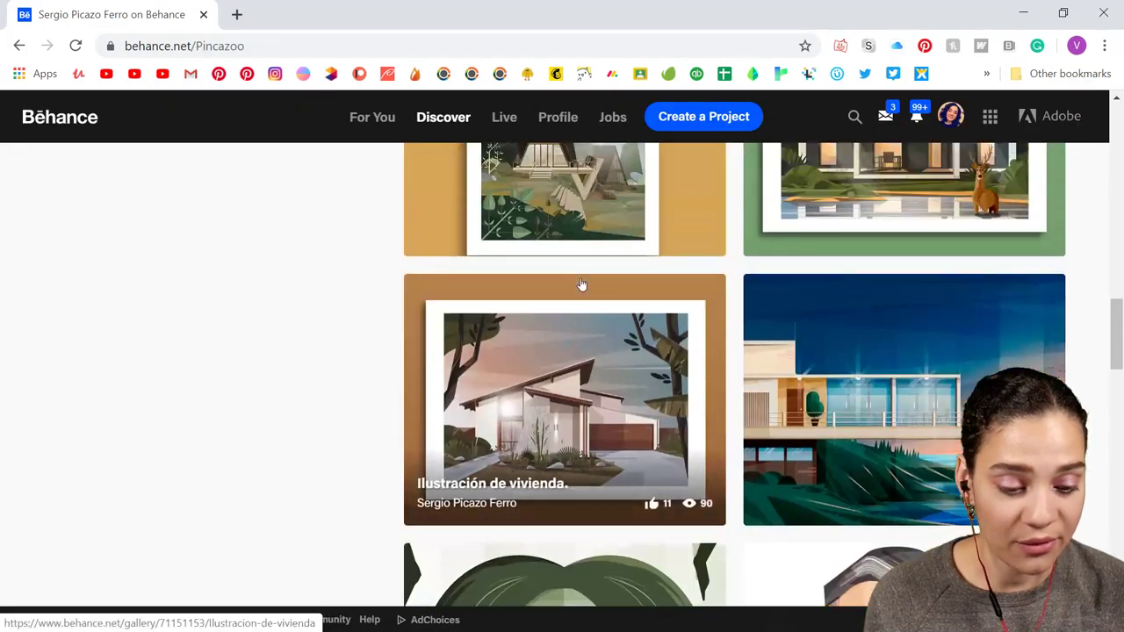
scroll(587, 283, up, 5)
scroll(587, 281, down, 6)
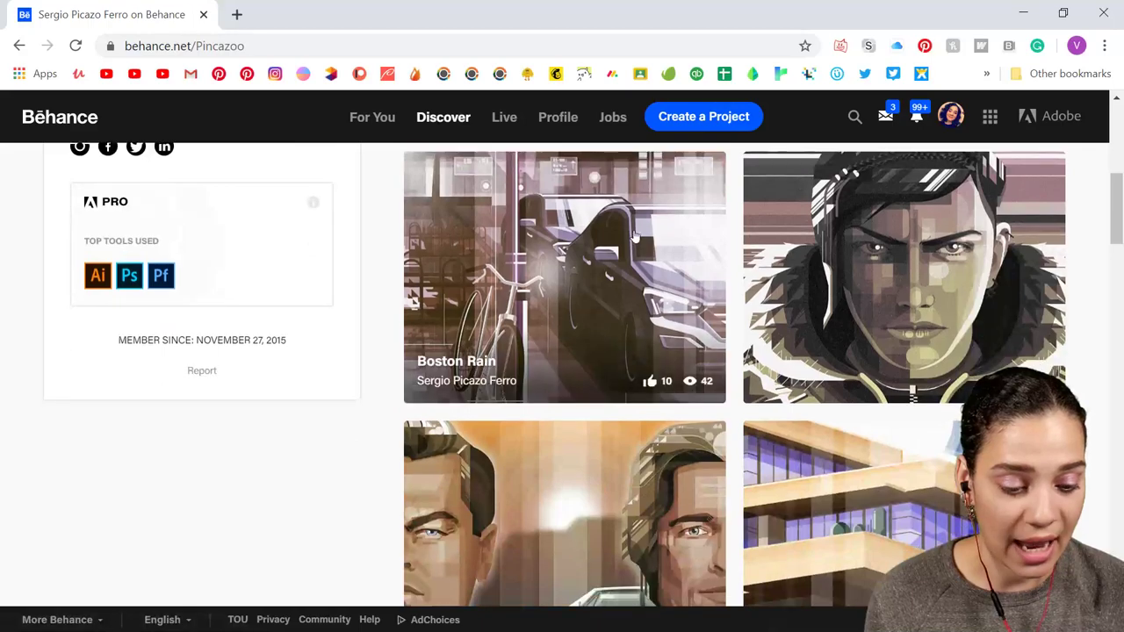
scroll(880, 356, down, 3)
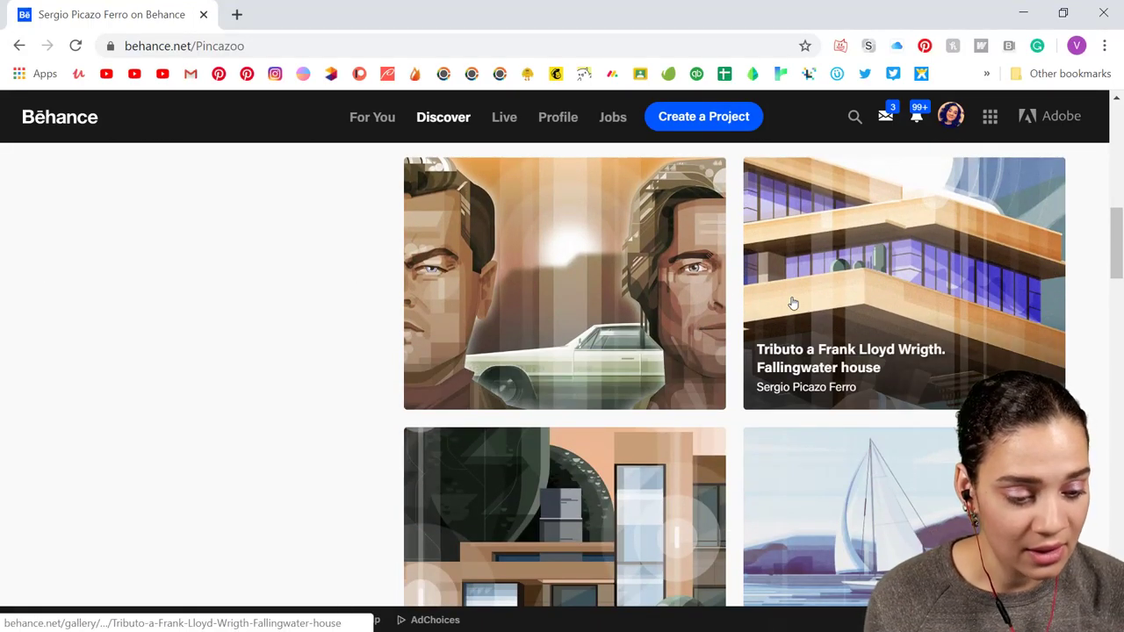
scroll(792, 303, down, 15)
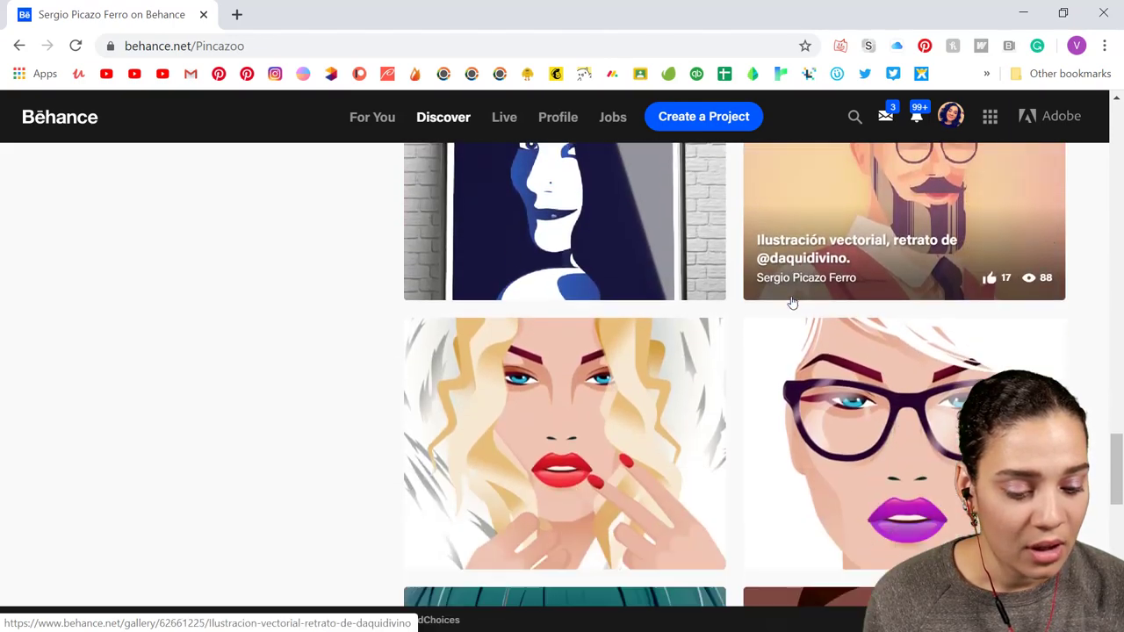
scroll(792, 303, down, 5)
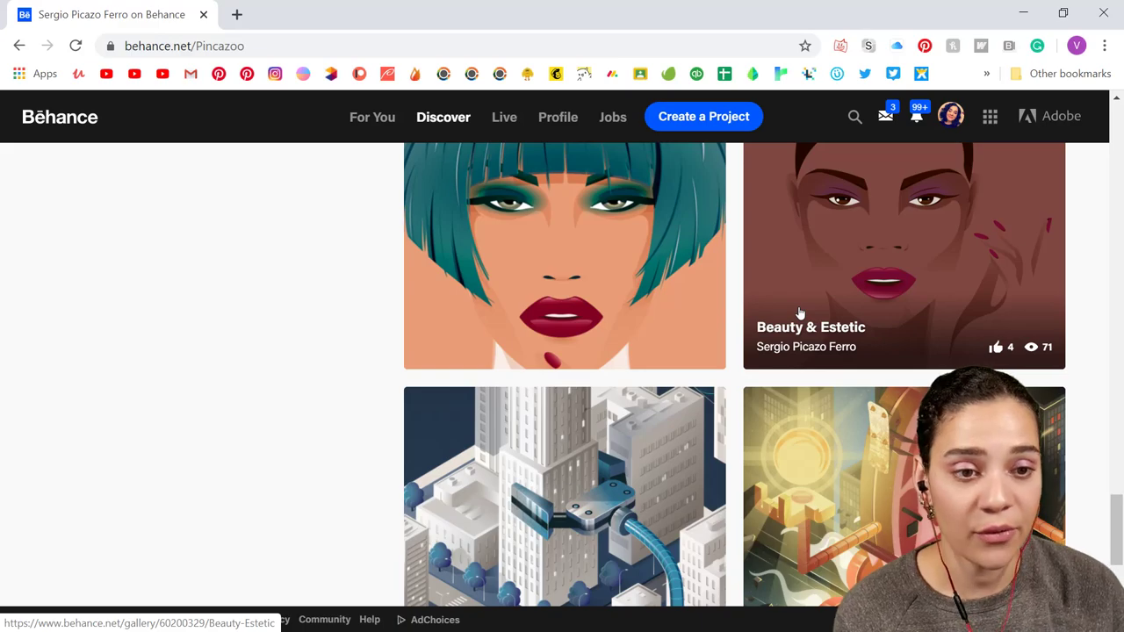
scroll(825, 229, up, 4)
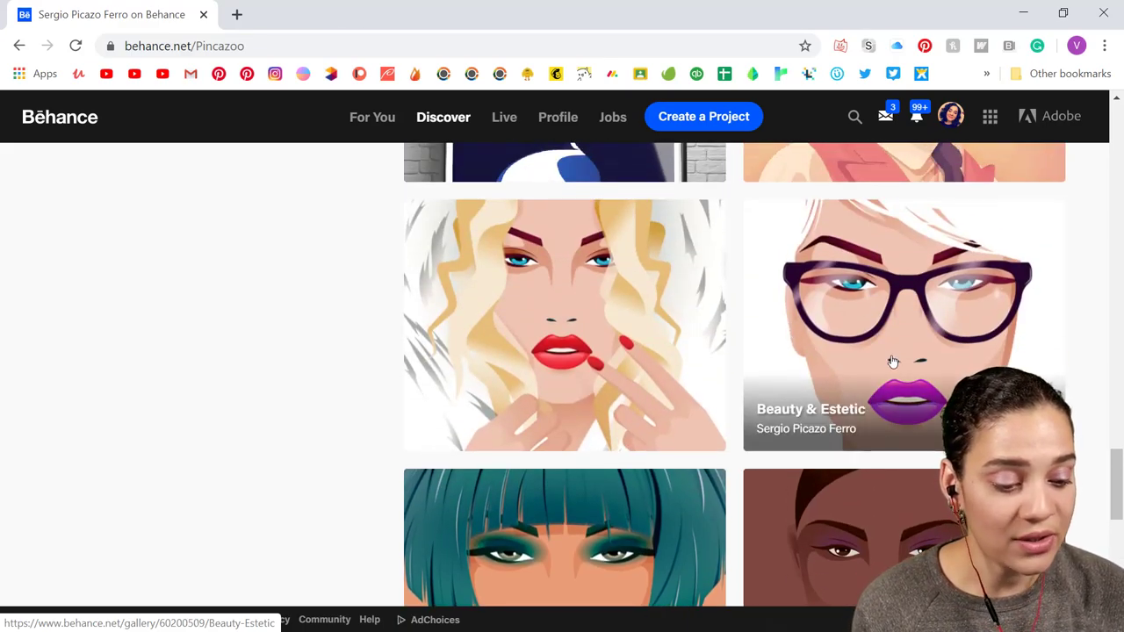
scroll(893, 363, down, 1)
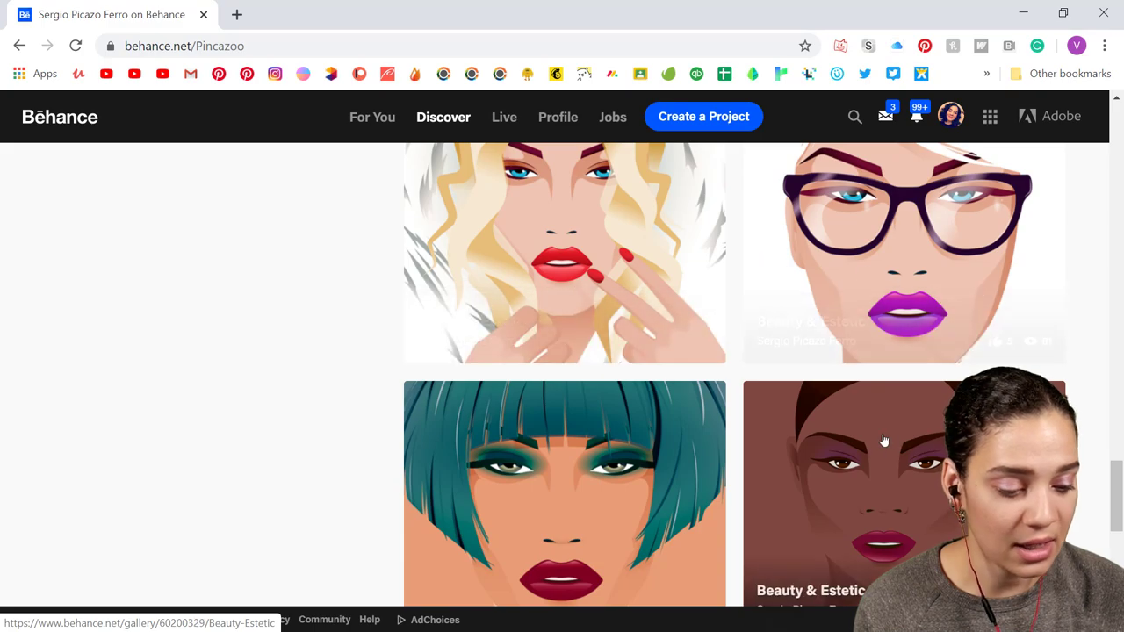
scroll(931, 370, down, 2)
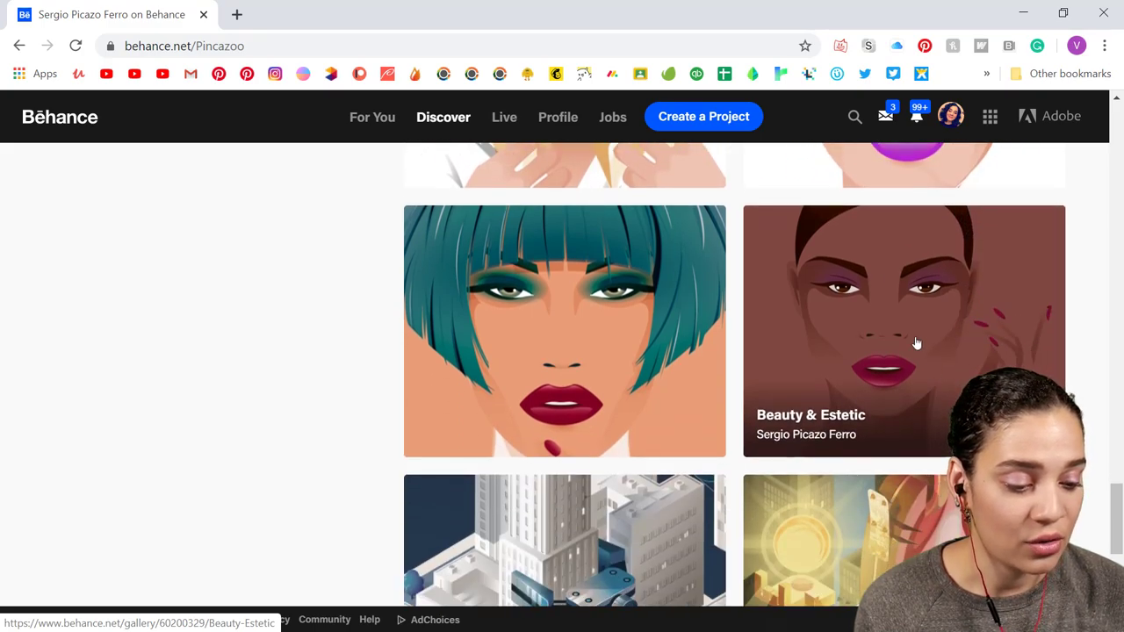
Open the dark-skinned woman's Beauty & Estetic project, examine the portrait and its close-up details, and close the project
click(916, 342)
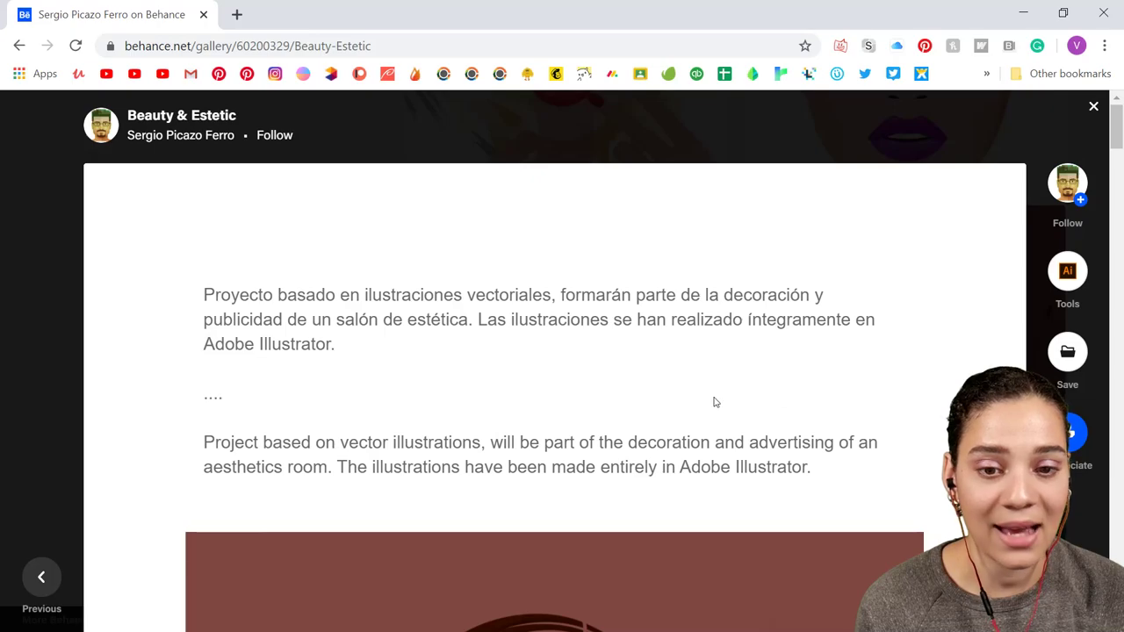
scroll(712, 398, down, 6)
scroll(713, 401, down, 15)
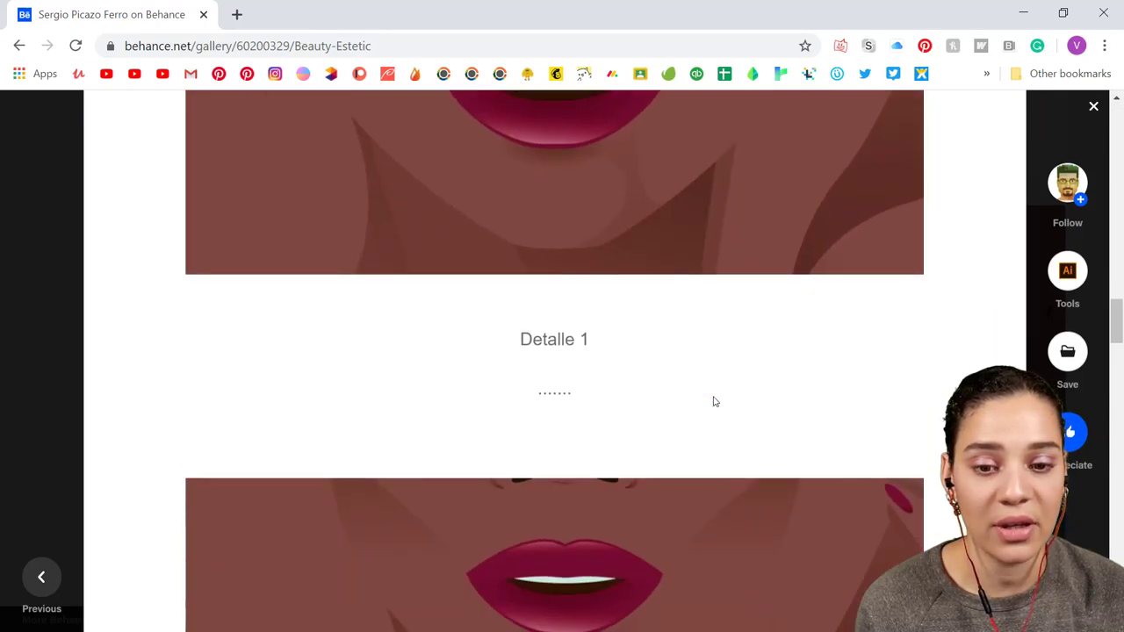
scroll(713, 401, up, 12)
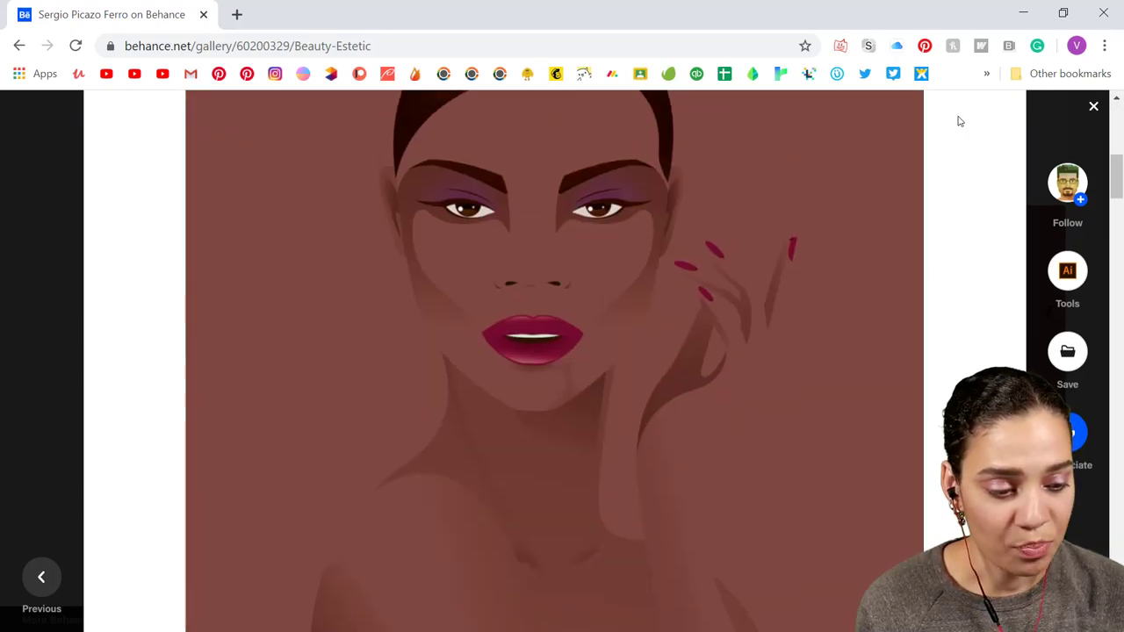
scroll(90, 210, up, 5)
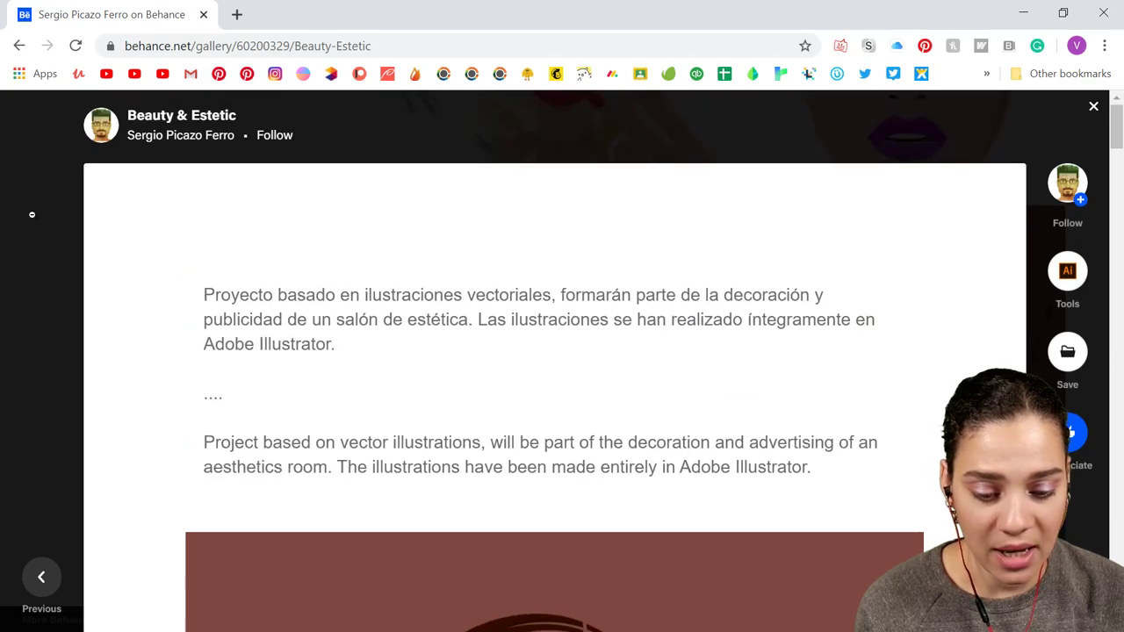
click(32, 214)
Look over the older portraits down to Kaiju Attack!! and back up to the framed house illustrations
scroll(609, 359, down, 5)
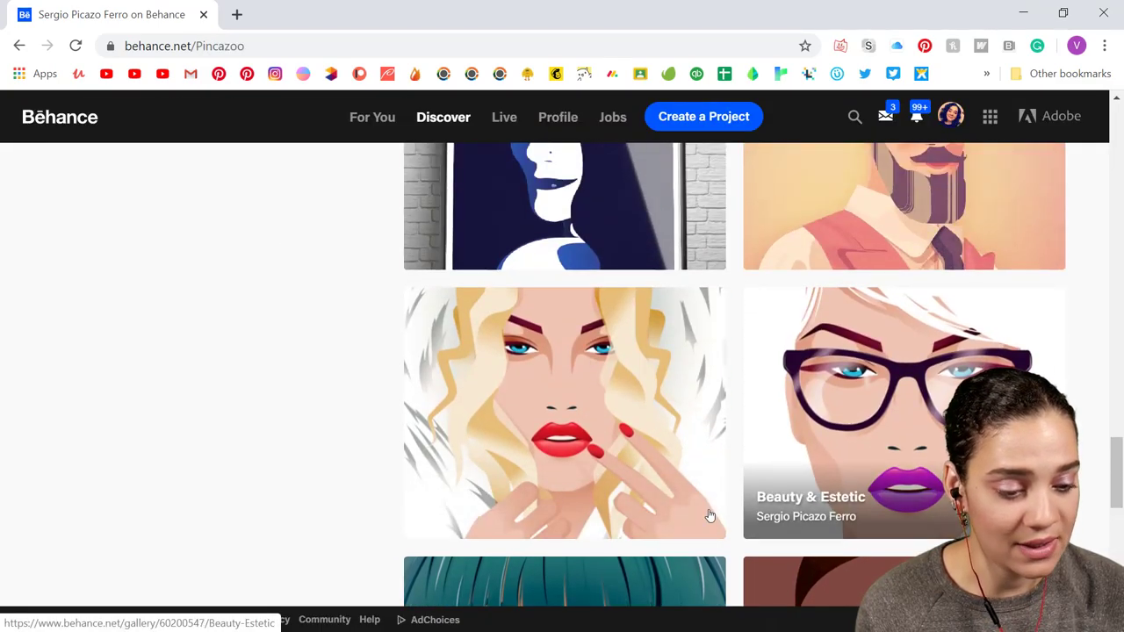
scroll(709, 516, down, 3)
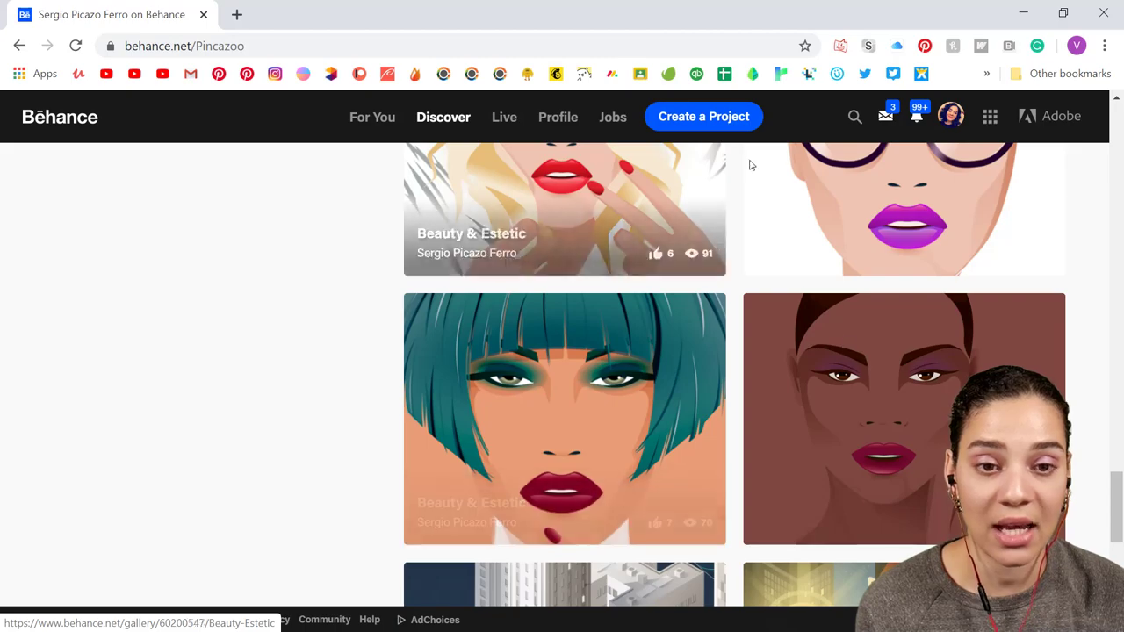
scroll(899, 356, down, 3)
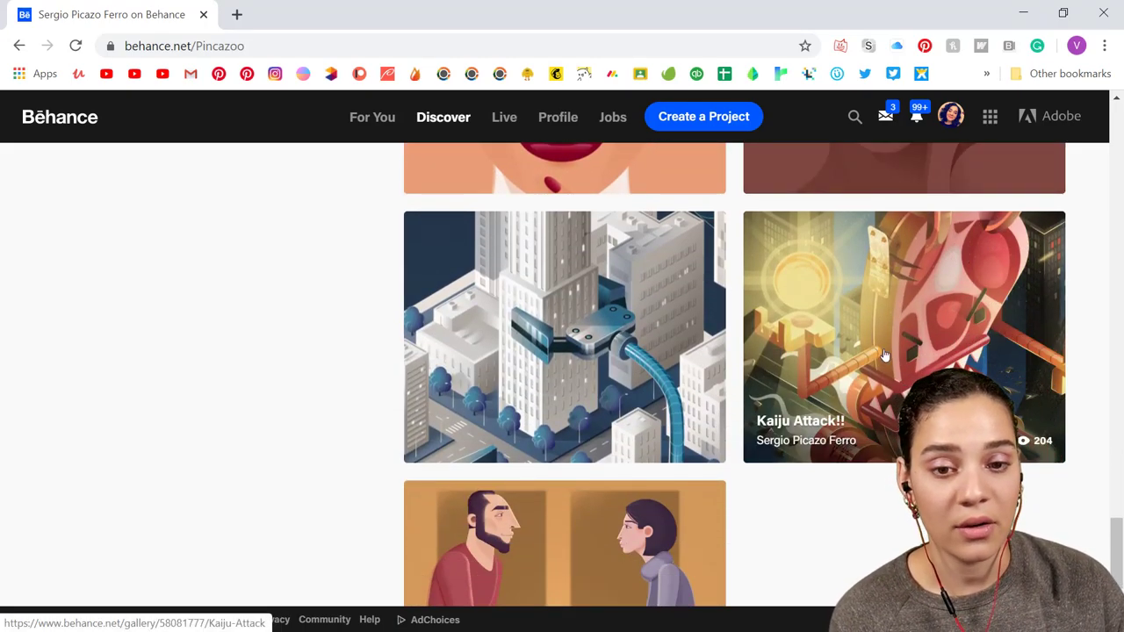
scroll(808, 411, up, 7)
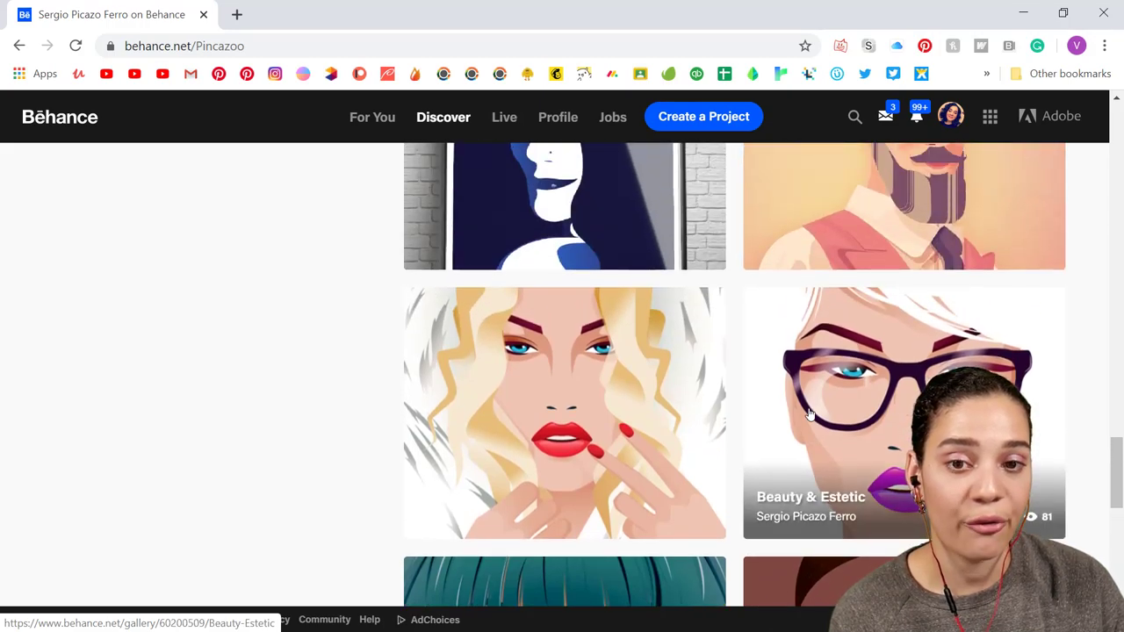
scroll(810, 414, up, 3)
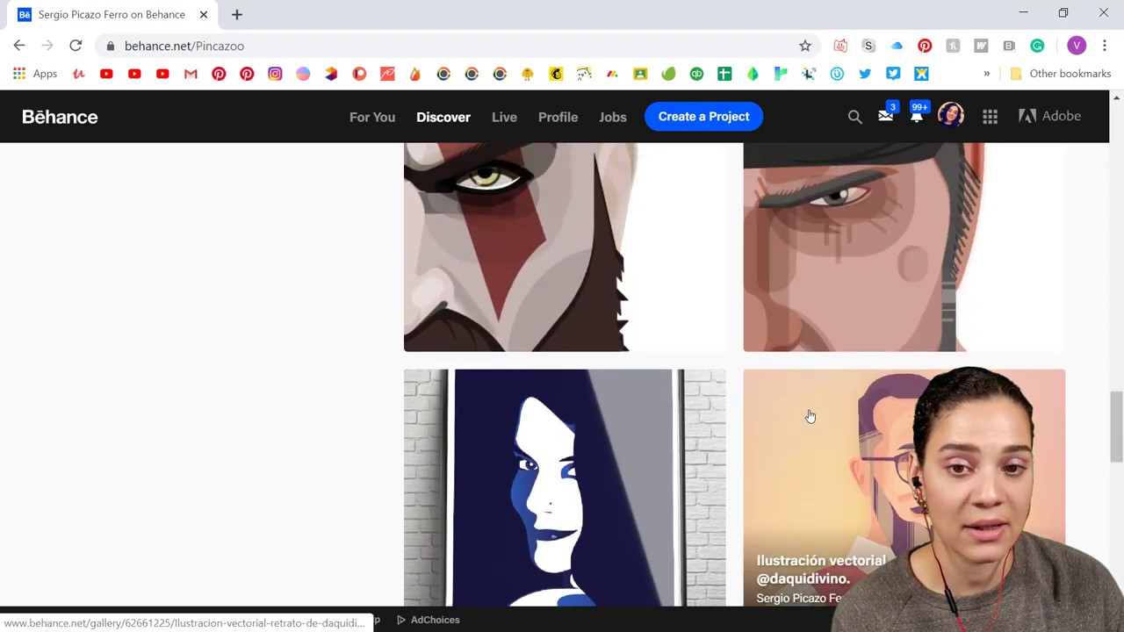
scroll(809, 416, up, 1)
scroll(811, 426, up, 8)
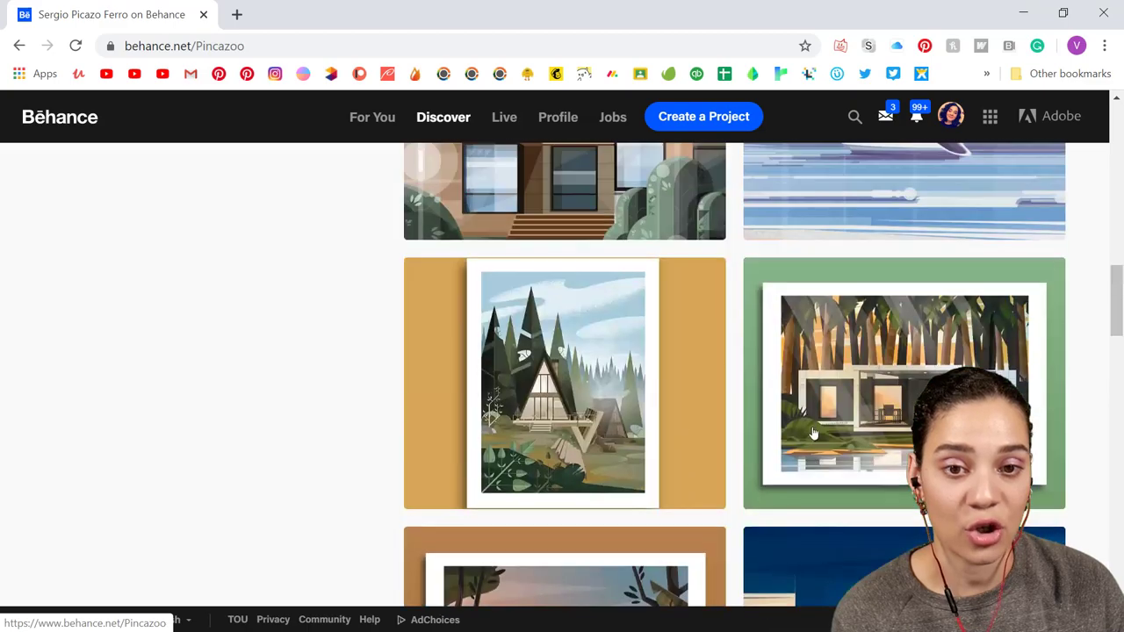
Scan the portfolio down to the last project and back up to the Taj Mahal illustration to compare the styles
scroll(812, 433, up, 10)
scroll(811, 434, down, 10)
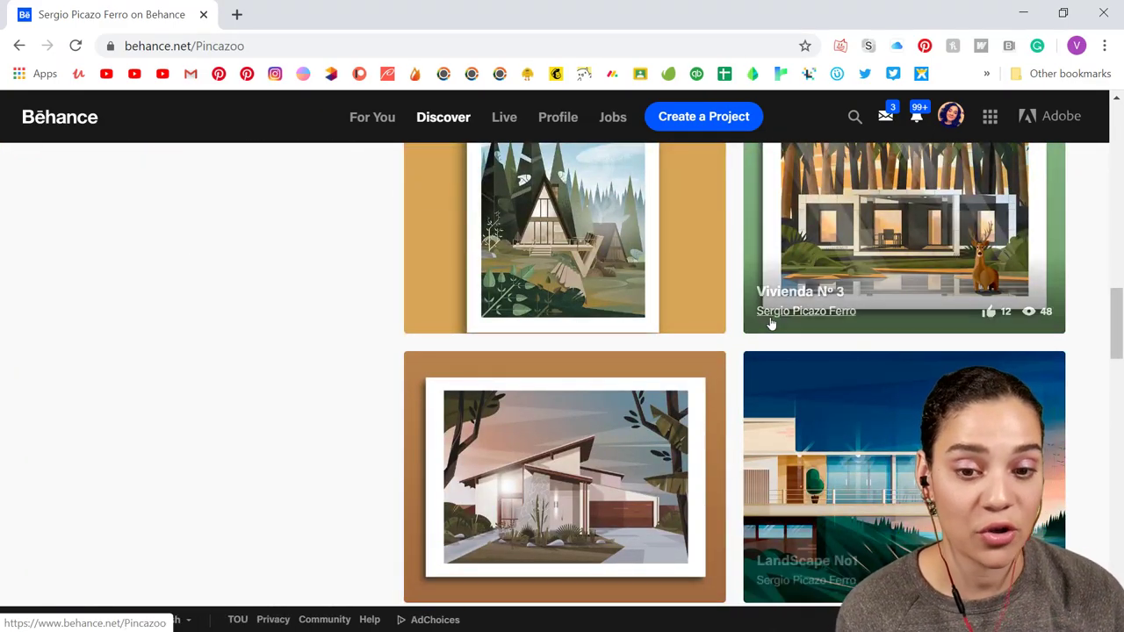
scroll(769, 324, down, 20)
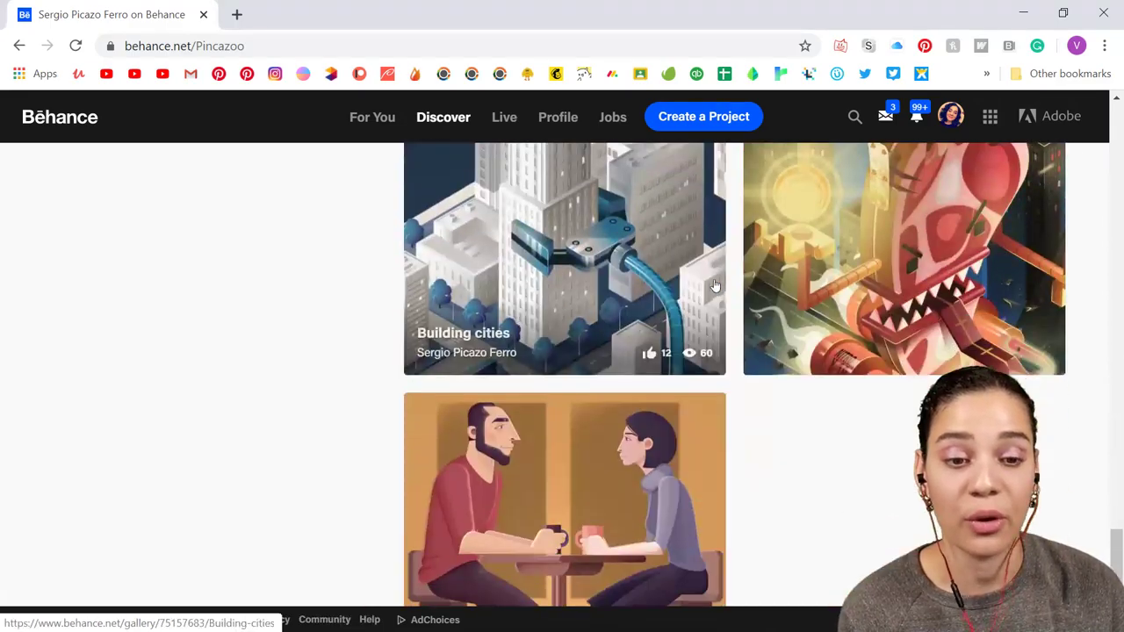
scroll(715, 287, down, 2)
scroll(727, 296, up, 4)
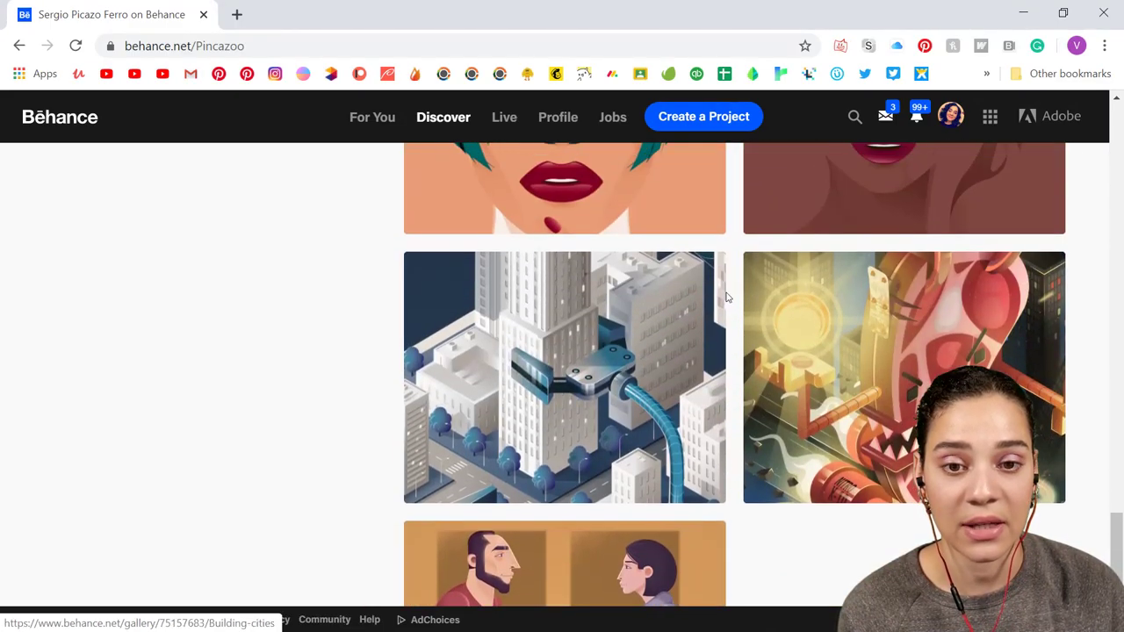
scroll(738, 303, up, 15)
scroll(747, 310, up, 10)
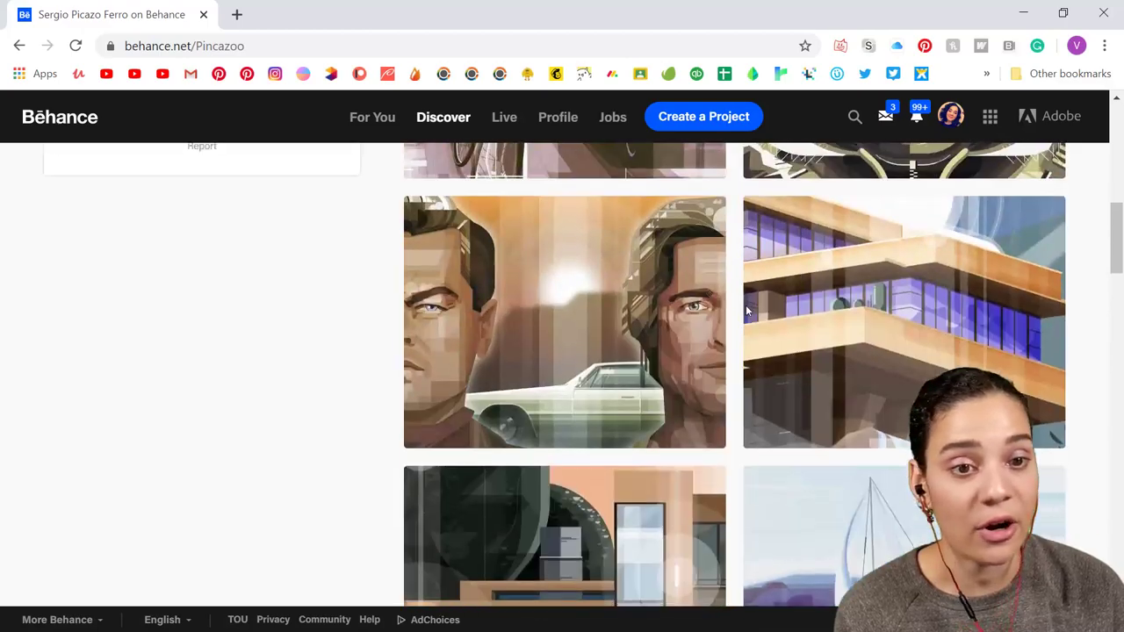
scroll(746, 310, down, 4)
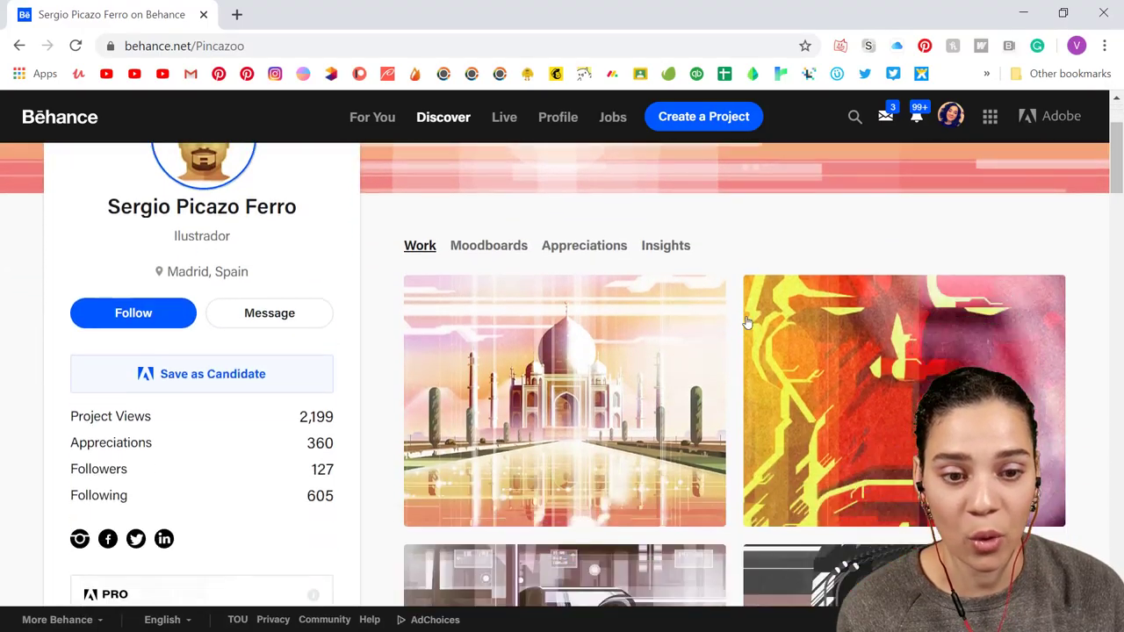
Open the Hell Boy project, examine its pencil sketch, vector wireframe and colour stages down to the wall mockup, and close the project
click(955, 203)
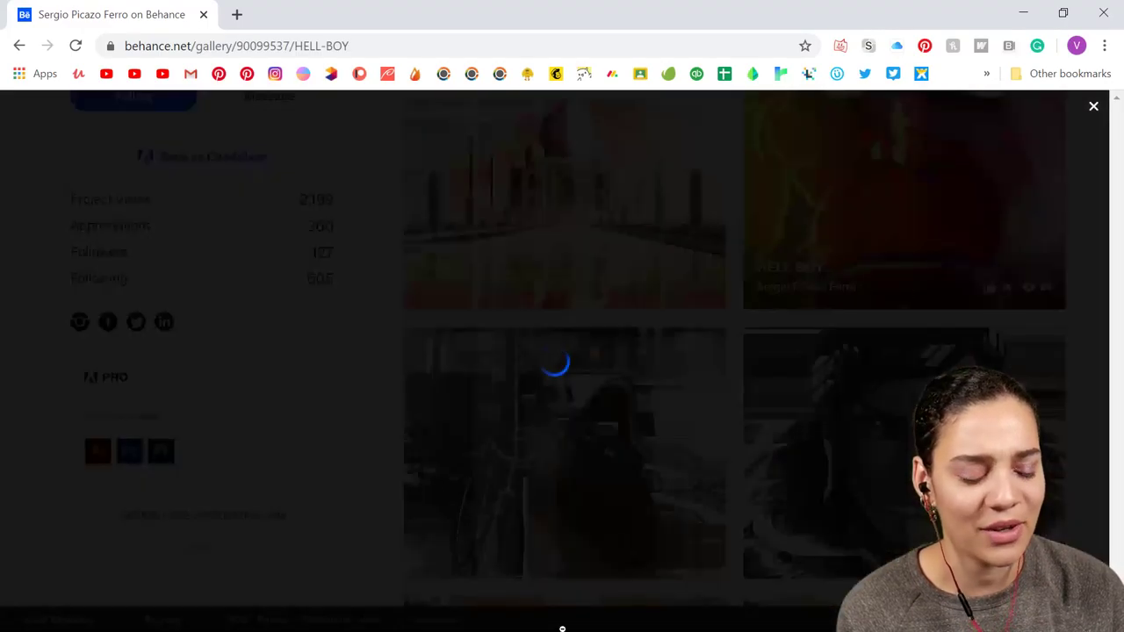
scroll(597, 441, down, 15)
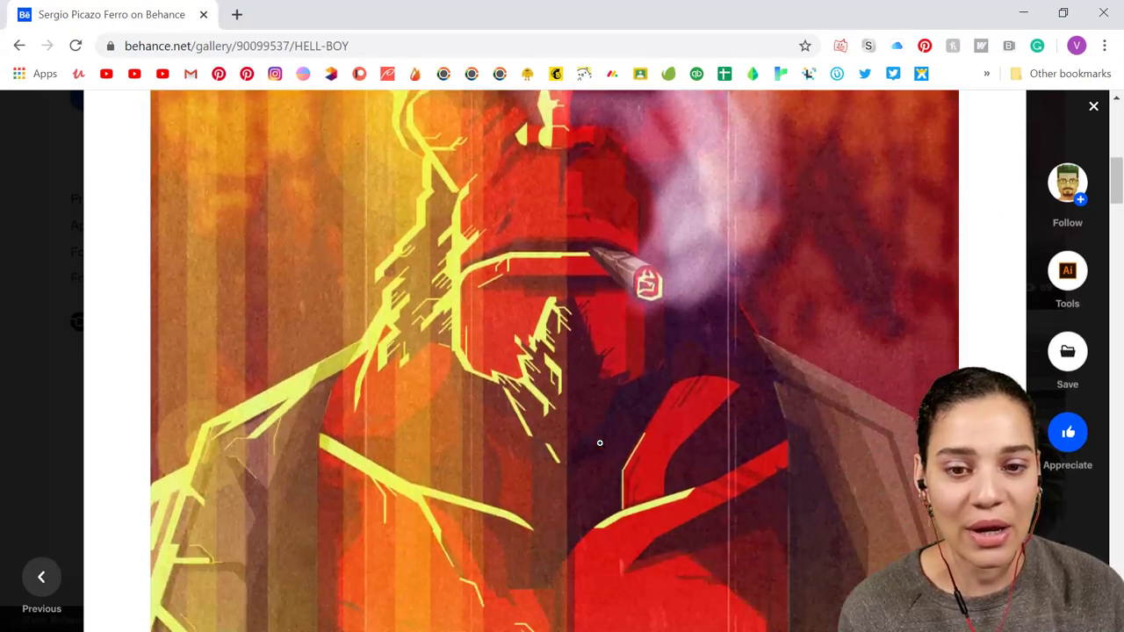
scroll(600, 448, up, 5)
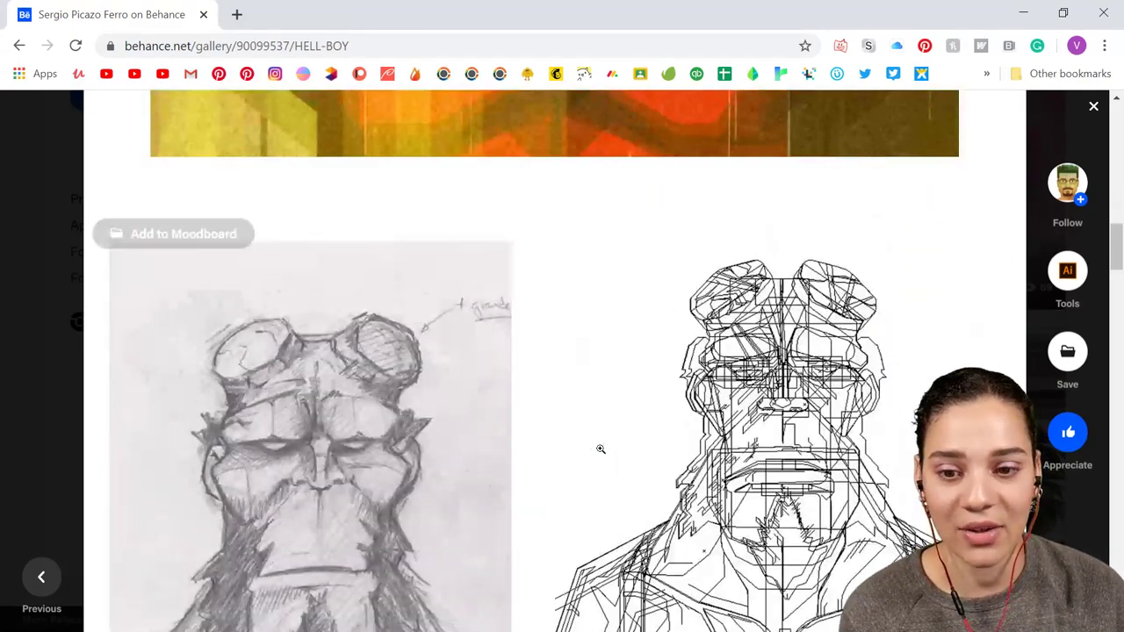
scroll(392, 456, down, 5)
scroll(404, 213, down, 5)
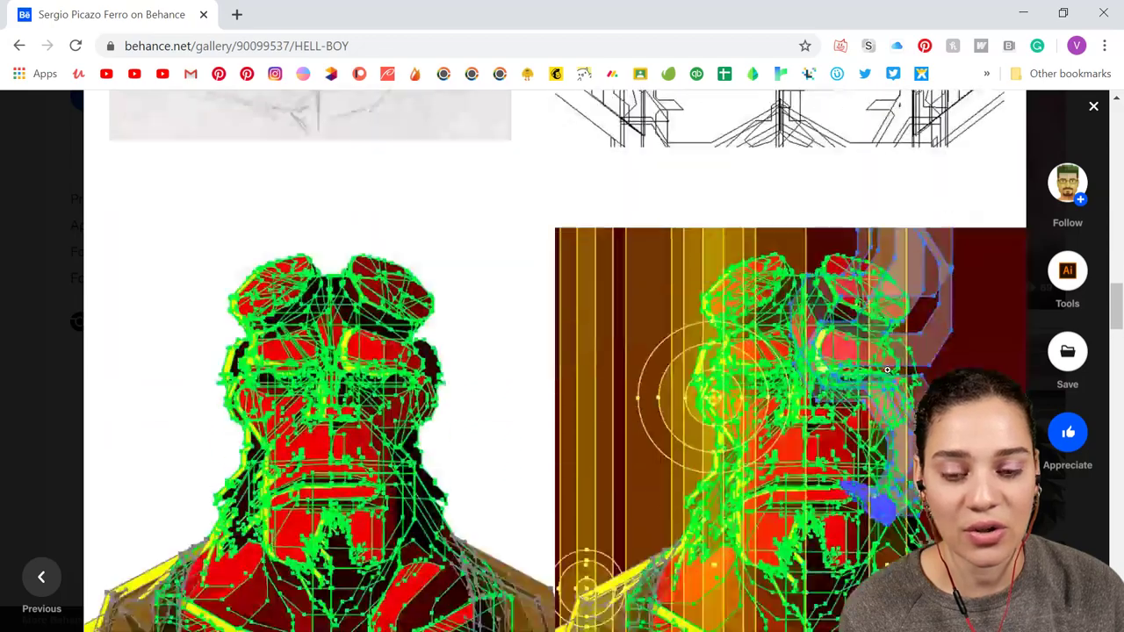
scroll(454, 384, down, 5)
scroll(457, 384, down, 15)
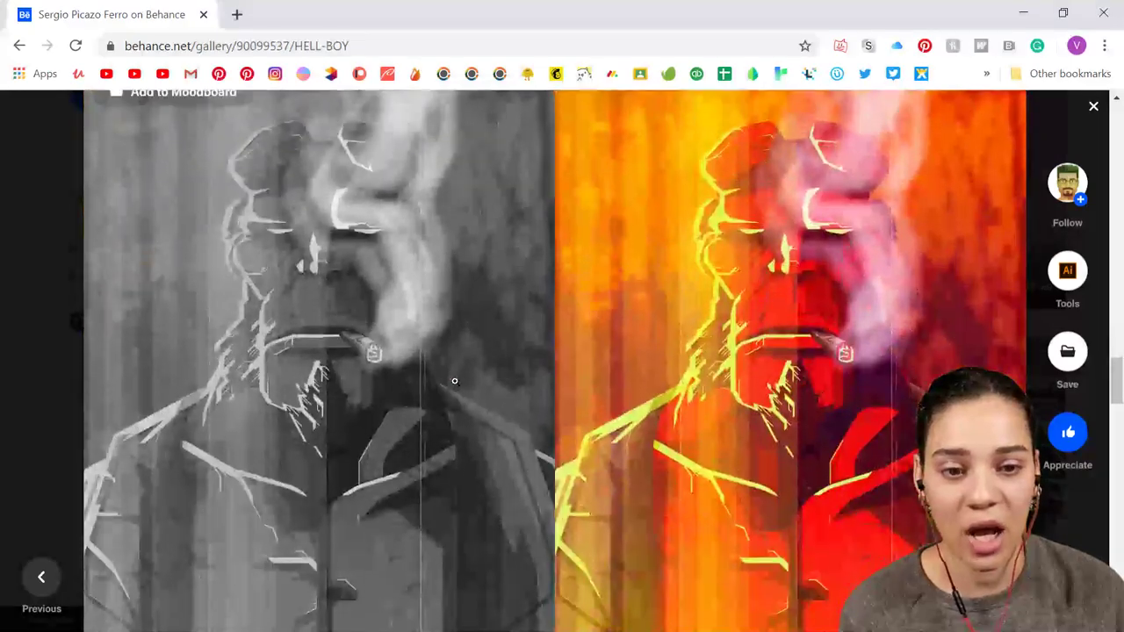
scroll(657, 414, down, 5)
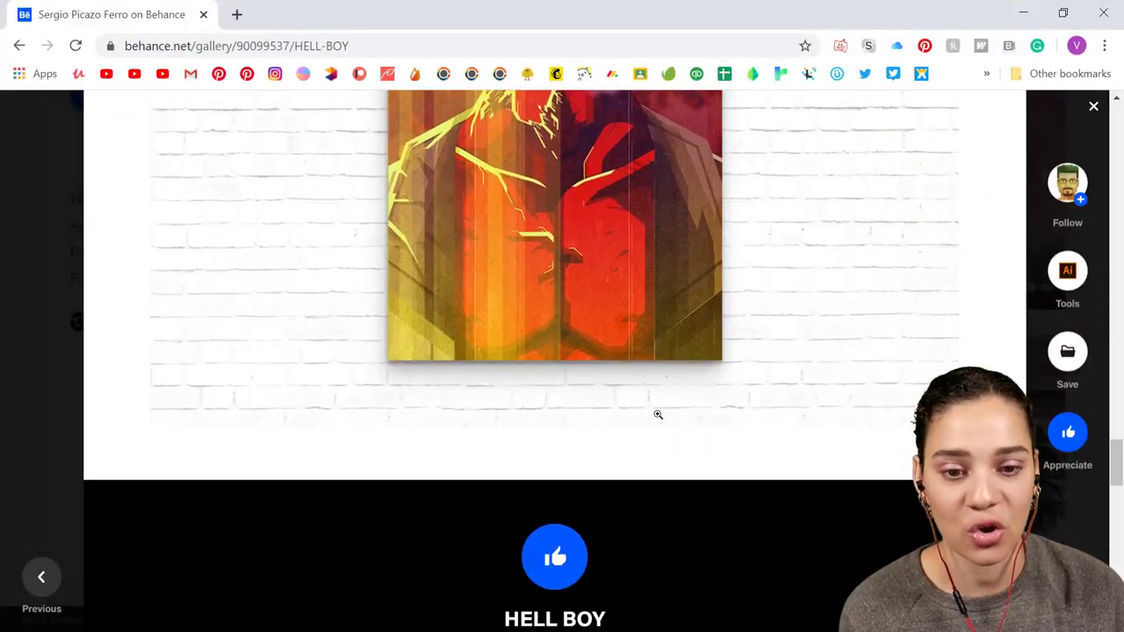
scroll(656, 413, up, 15)
scroll(656, 410, up, 20)
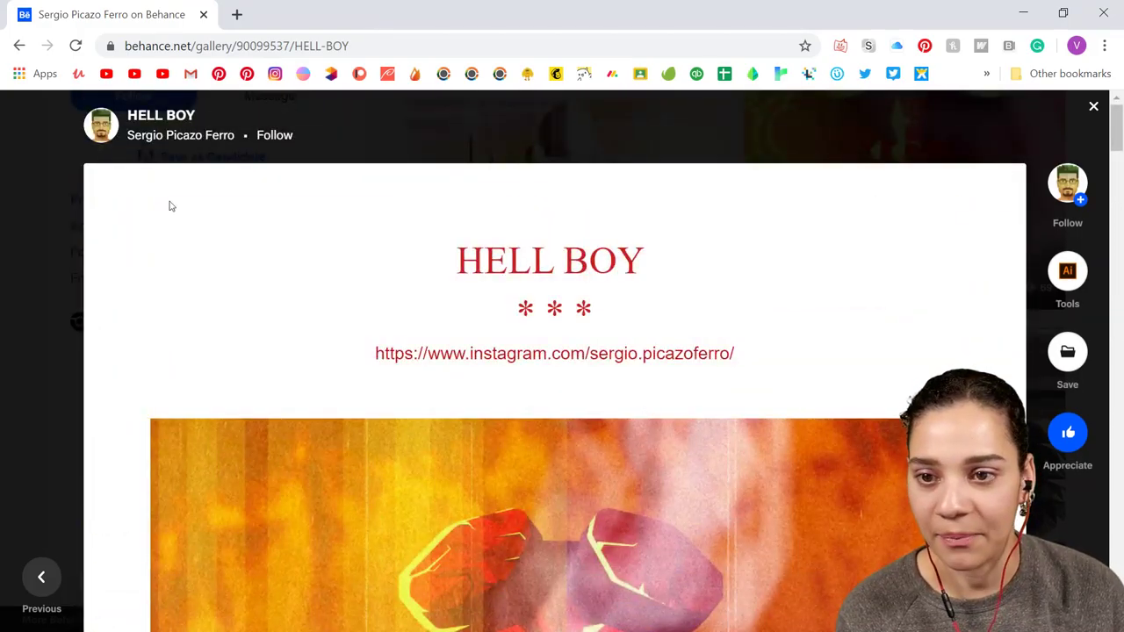
click(62, 209)
scroll(605, 373, up, 5)
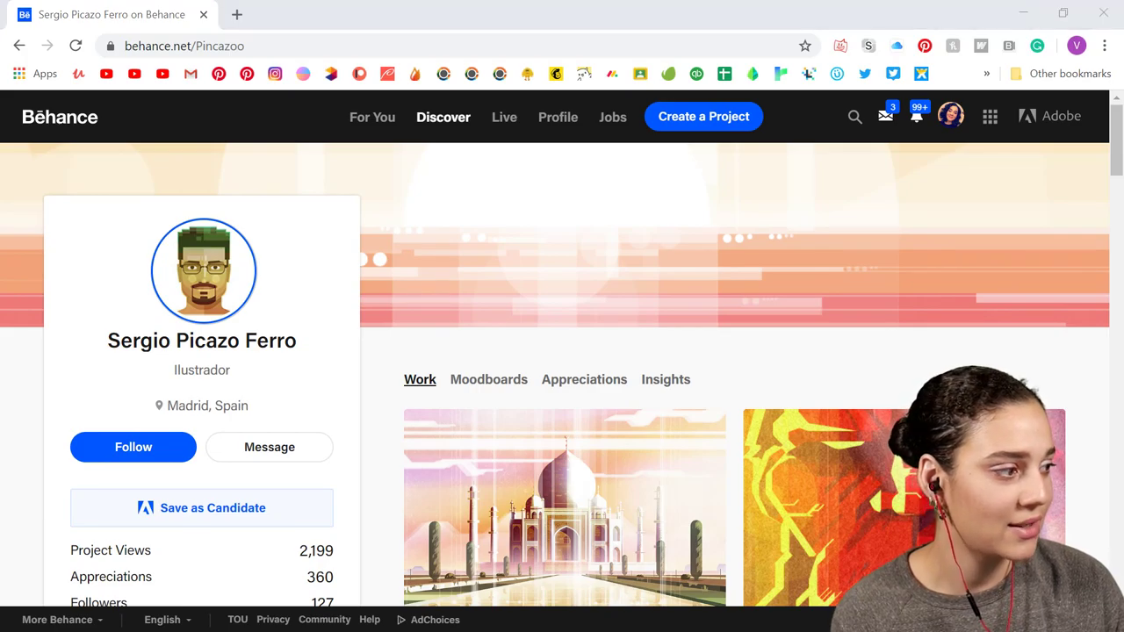
Bring the Barcelona illustrator's Behance profile into the browser window as a second tab and glance over its beginning
drag(1123, 2, 449, 15)
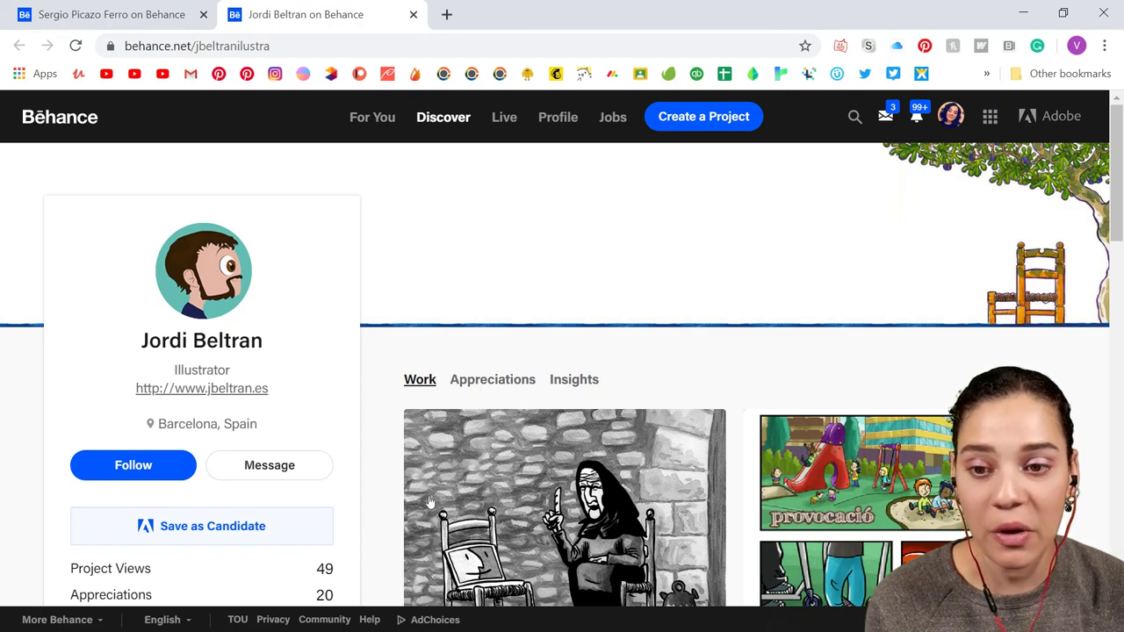
scroll(204, 389, down, 3)
scroll(200, 351, up, 3)
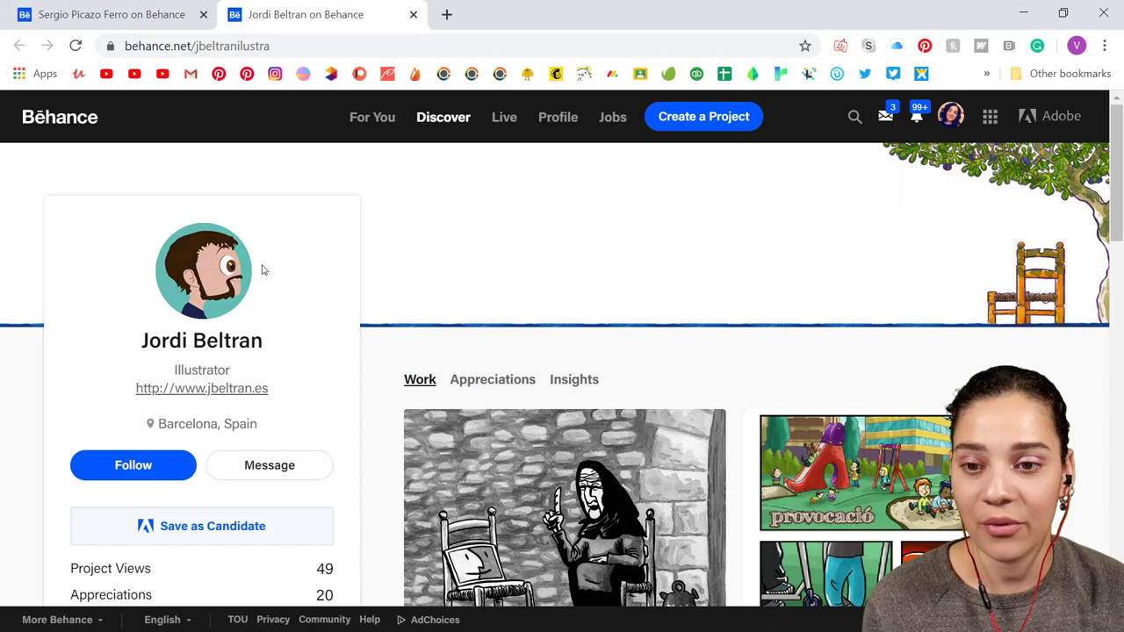
Expand the Barcelona illustrator's biography and read it in full, including the Spanish version
scroll(333, 345, down, 5)
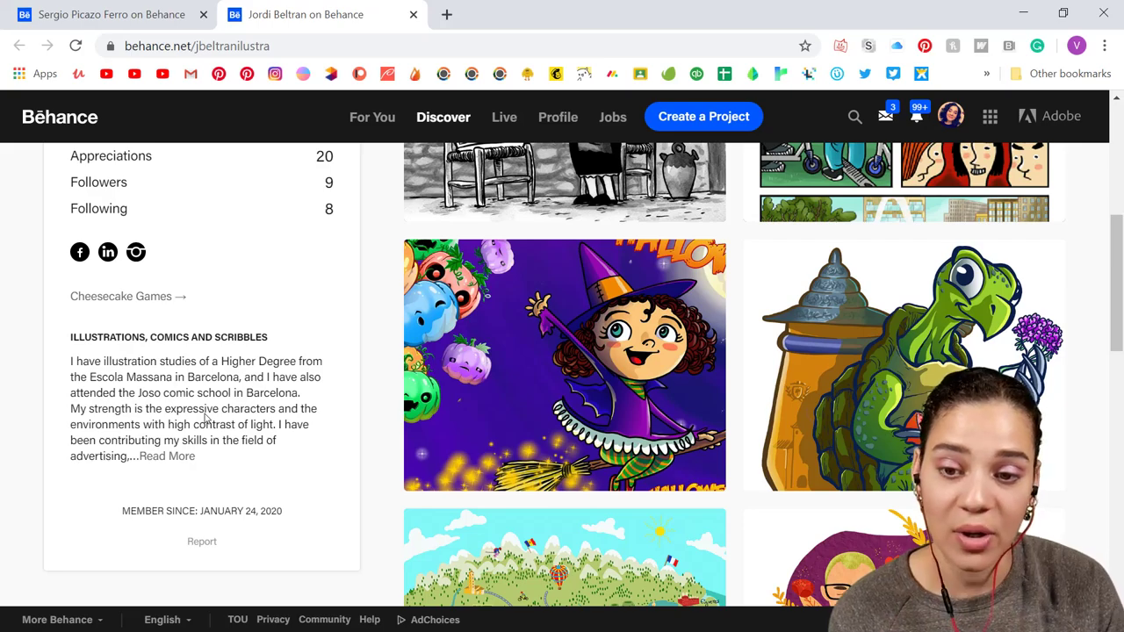
click(176, 459)
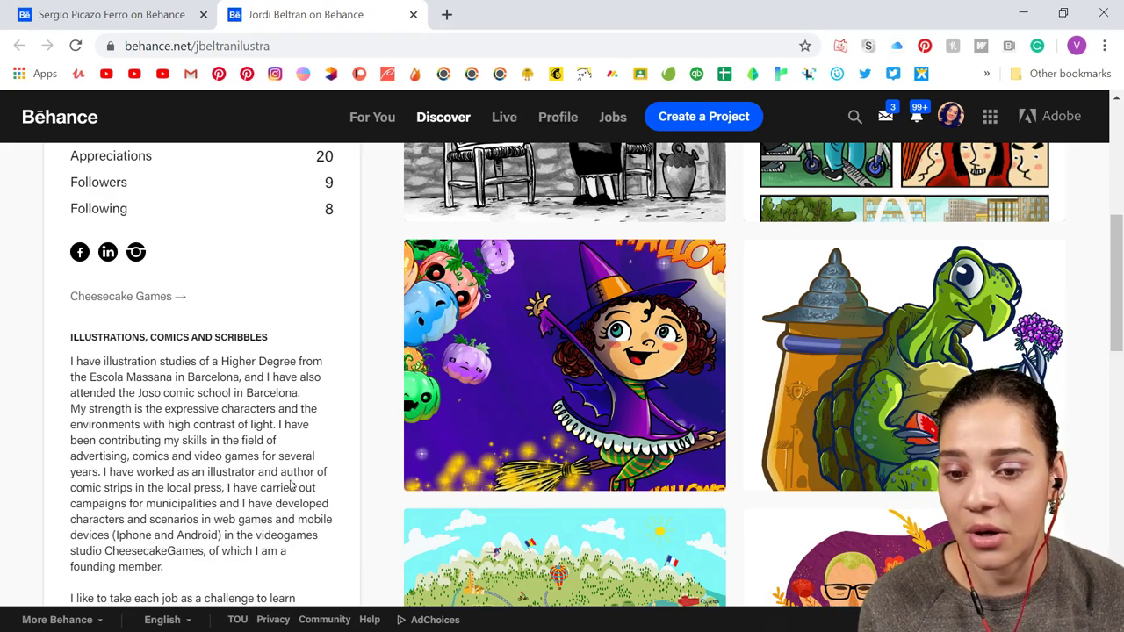
scroll(291, 486, down, 1)
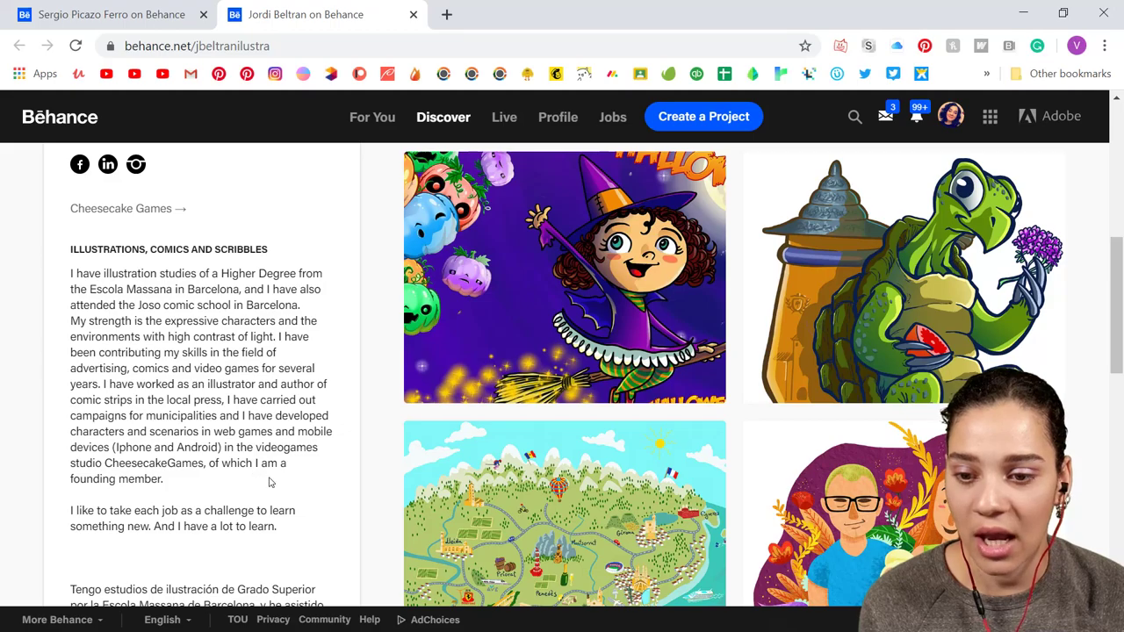
scroll(322, 496, down, 5)
scroll(316, 496, up, 2)
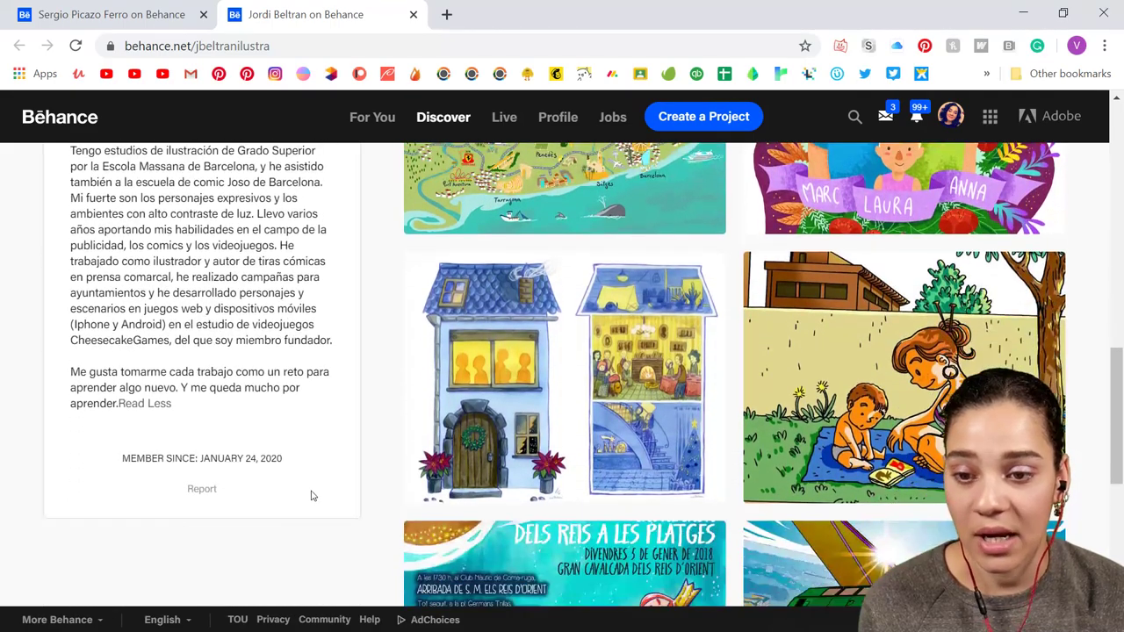
scroll(310, 495, up, 1)
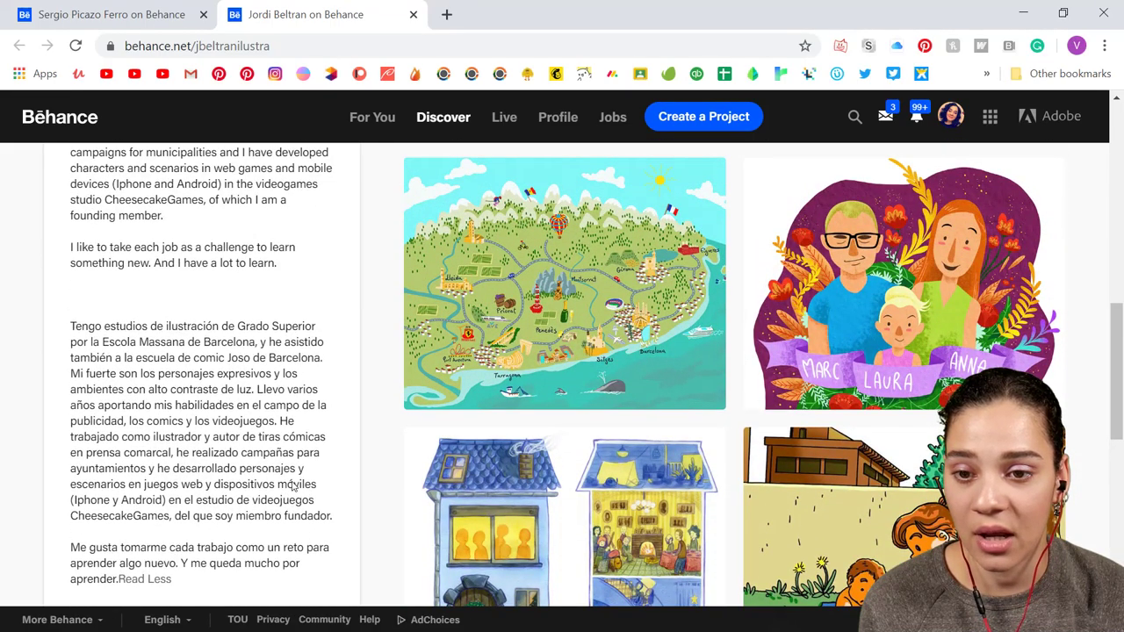
Review the profile details and biography alongside the first portfolio projects
scroll(175, 554, up, 3)
scroll(173, 555, up, 3)
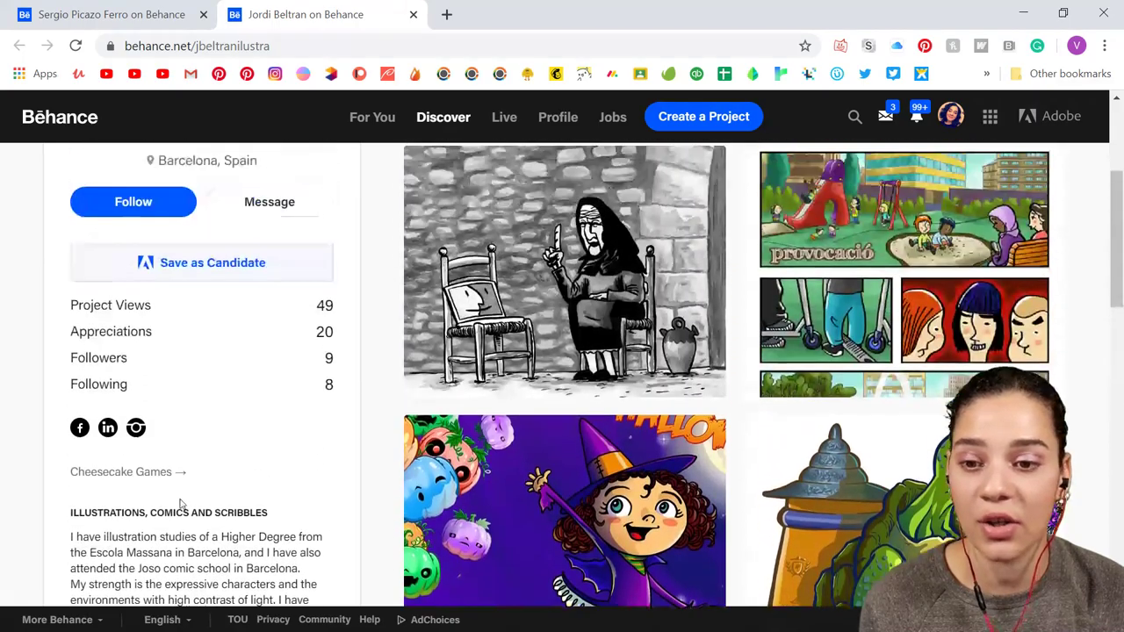
scroll(175, 526, down, 7)
scroll(176, 490, up, 9)
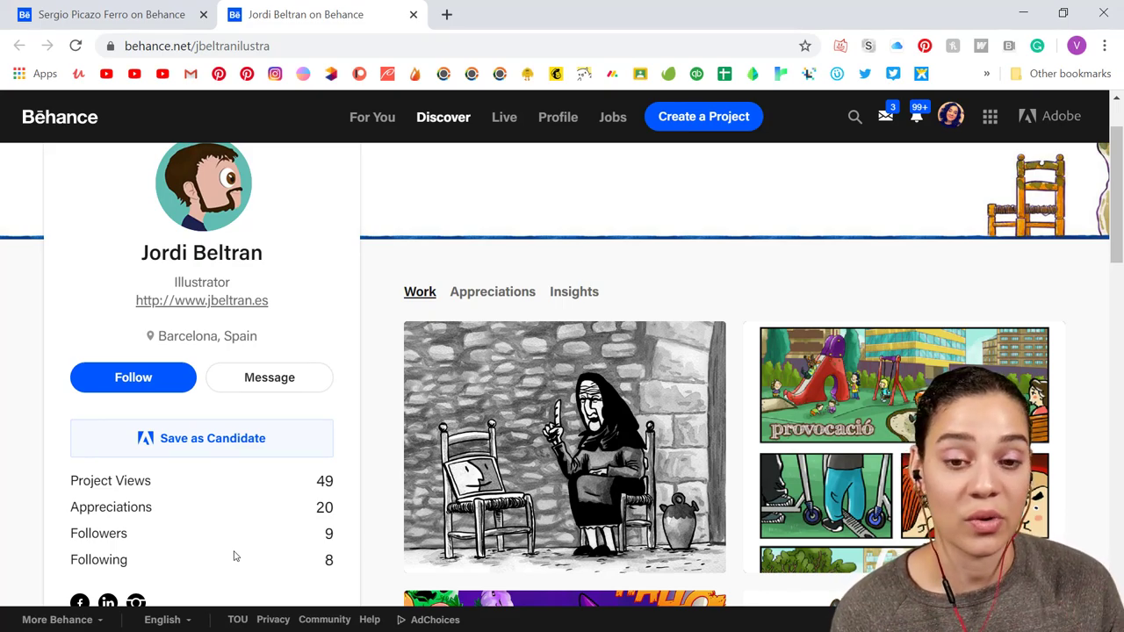
scroll(303, 334, down, 4)
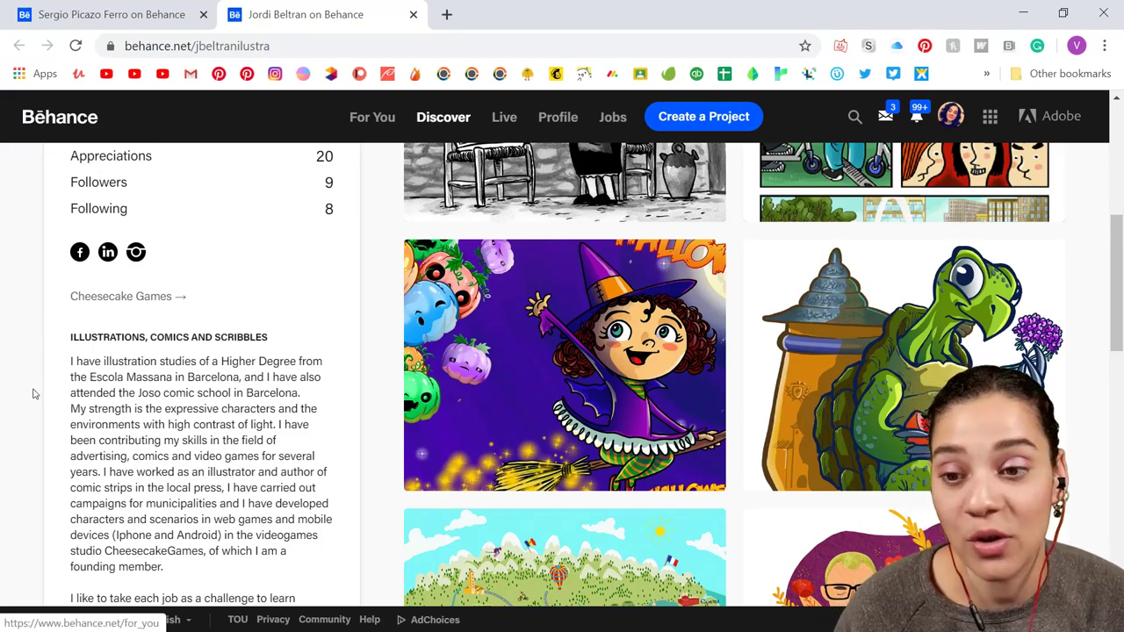
scroll(776, 372, up, 4)
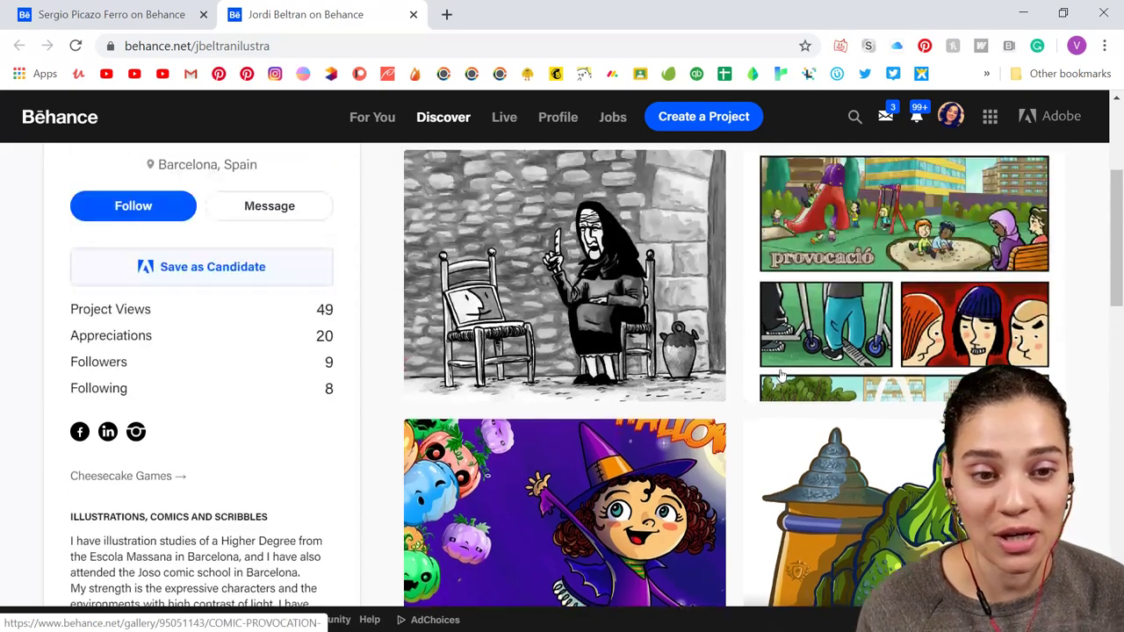
Open the Craft Beer Labels project and examine the label illustrations from the Ignia amber ale to the turtle
scroll(807, 390, down, 2)
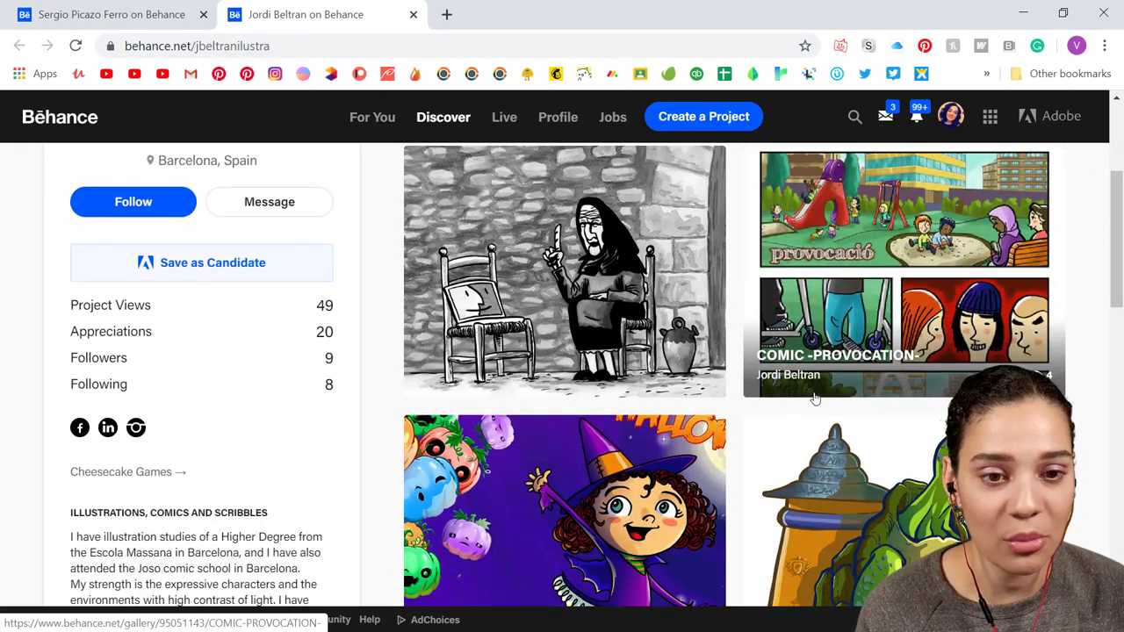
scroll(816, 395, down, 3)
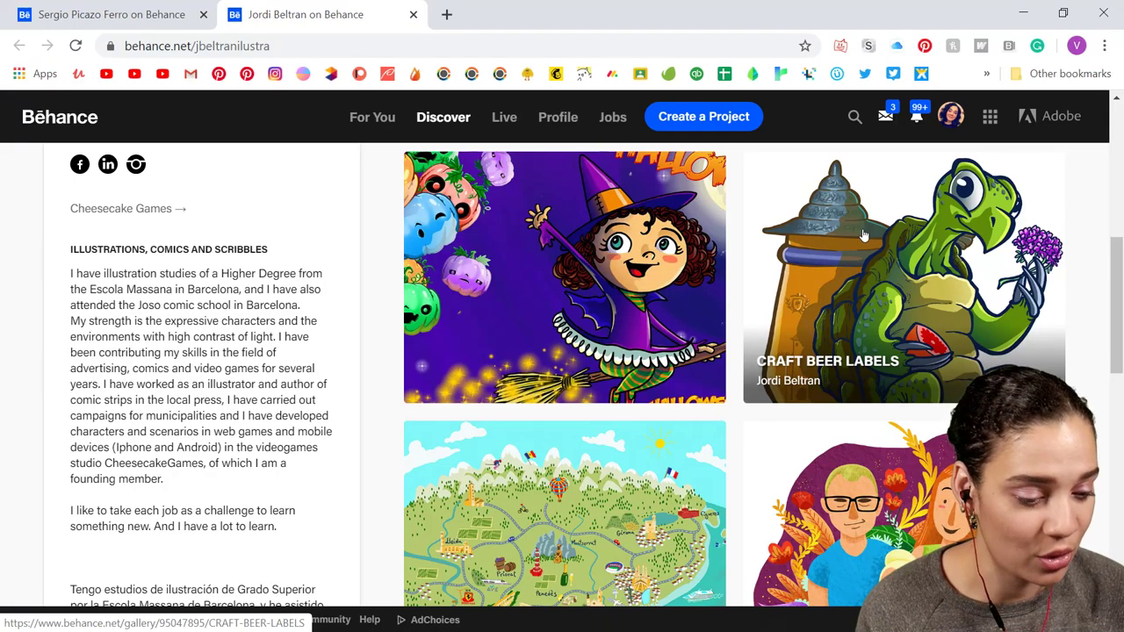
click(863, 235)
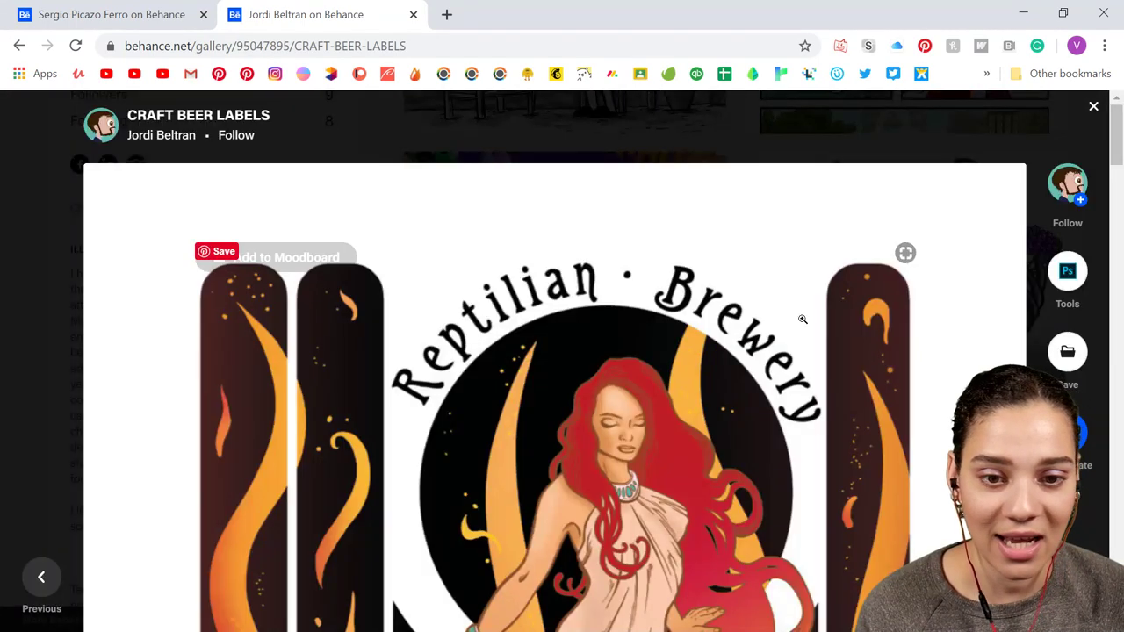
scroll(812, 435, down, 5)
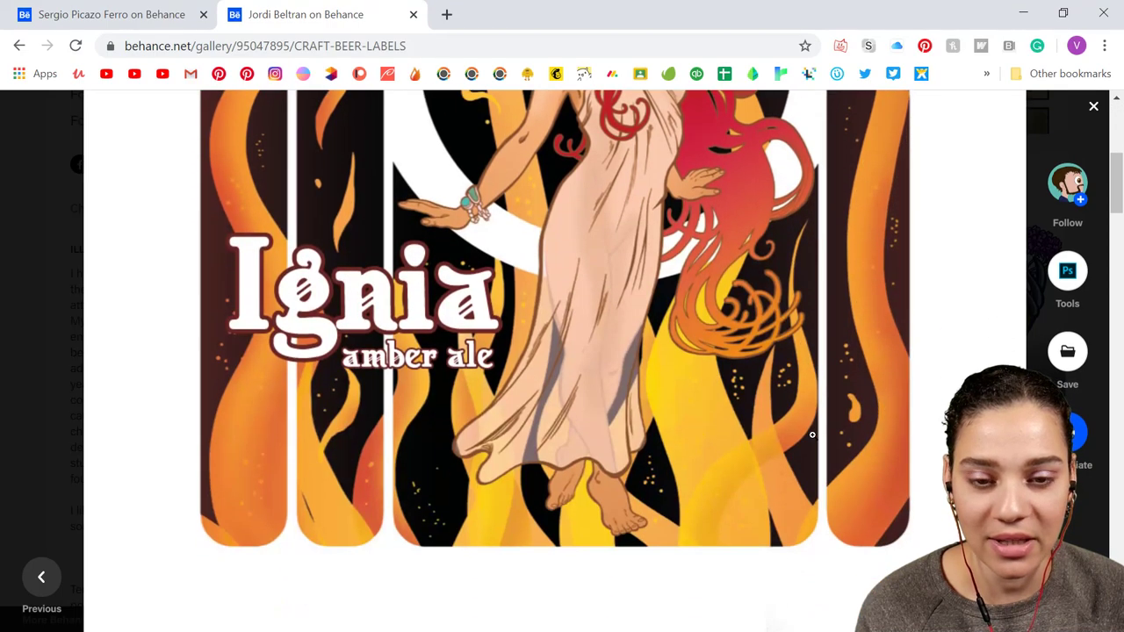
scroll(812, 434, down, 6)
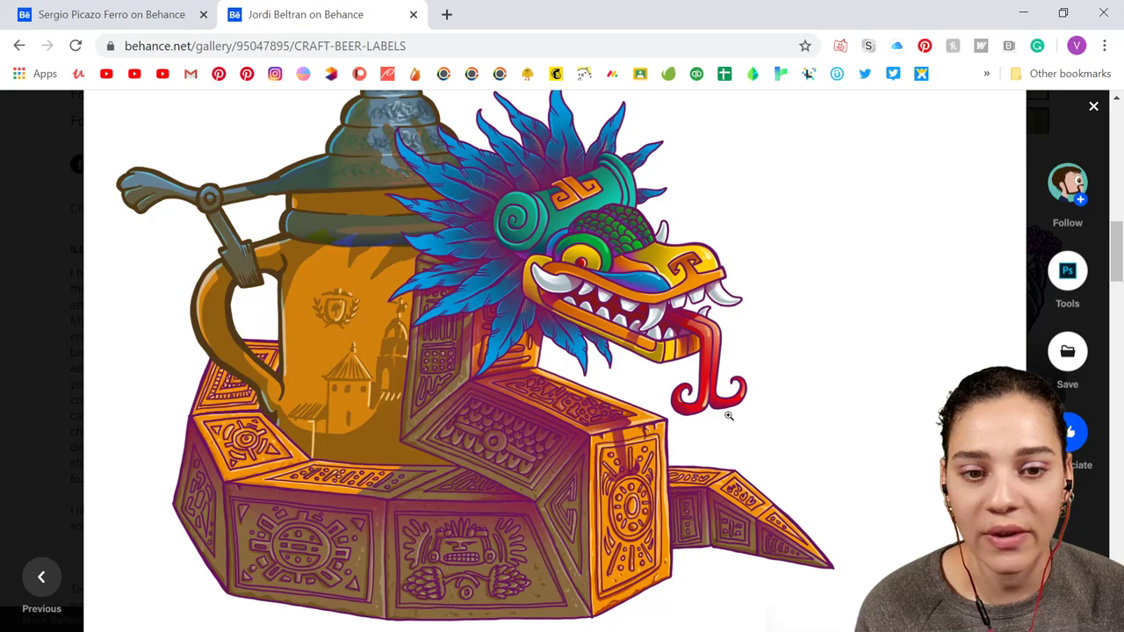
scroll(330, 369, up, 2)
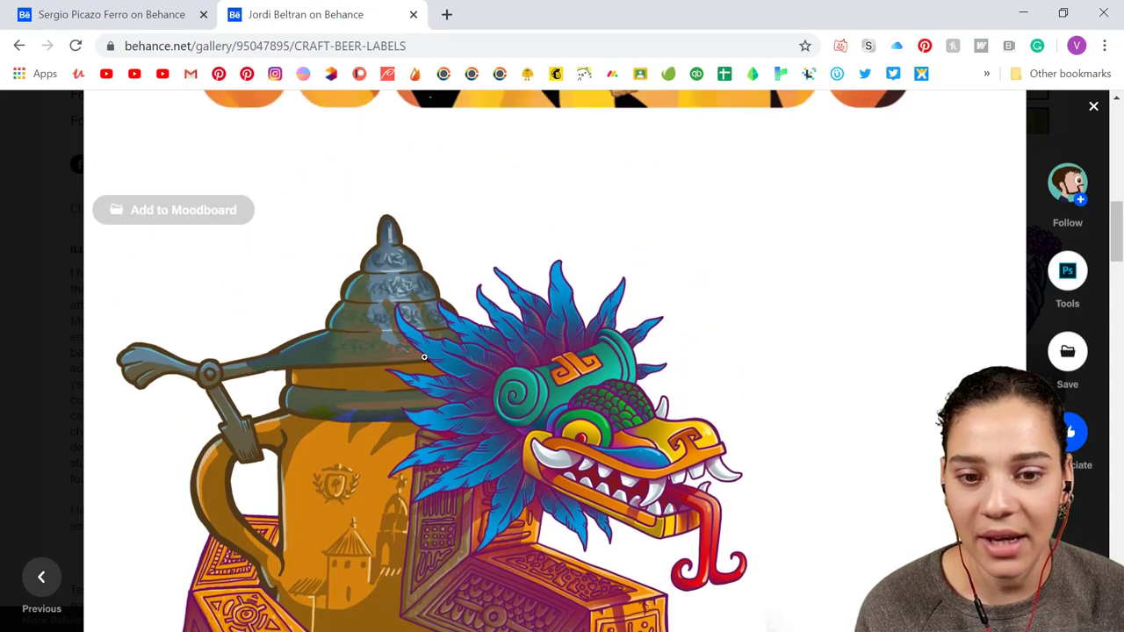
scroll(757, 446, down, 10)
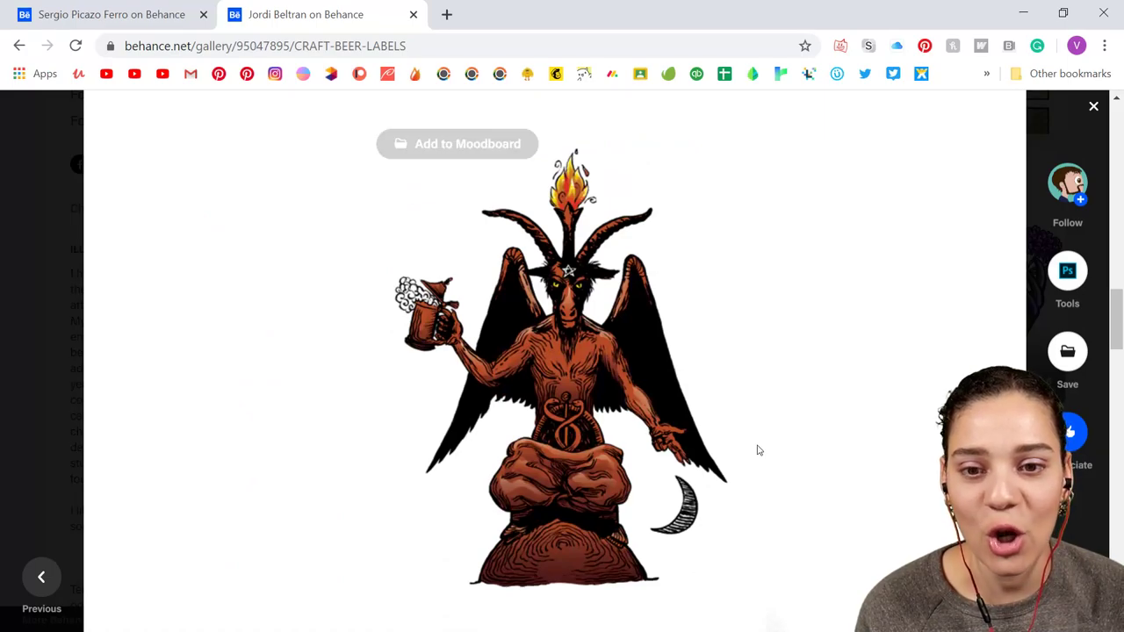
scroll(758, 450, down, 1)
scroll(737, 456, down, 4)
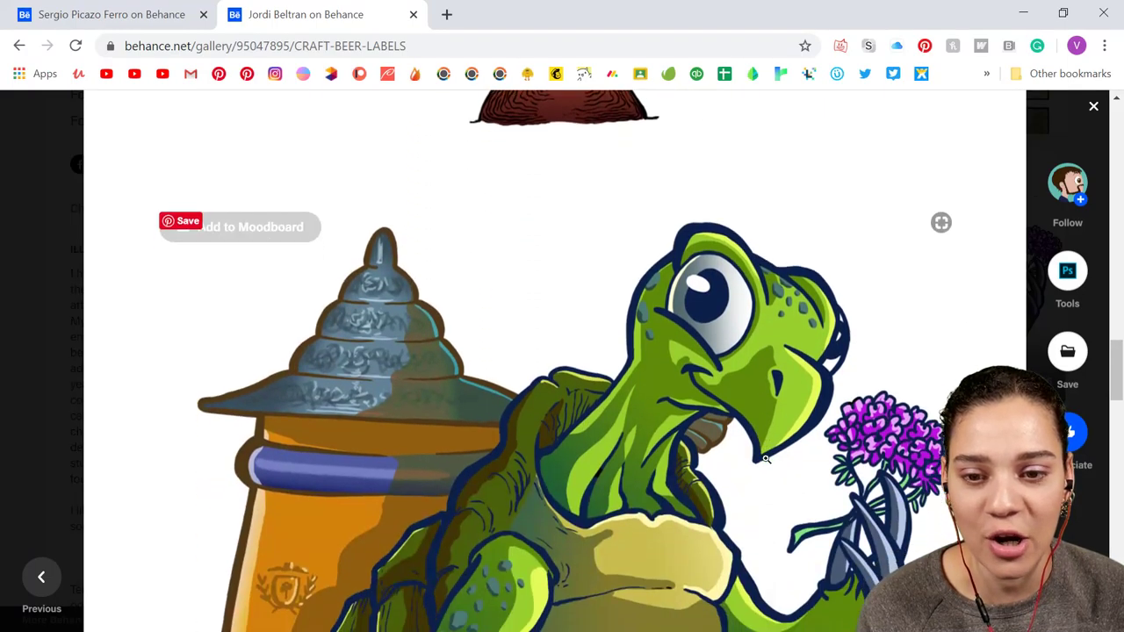
scroll(766, 459, down, 8)
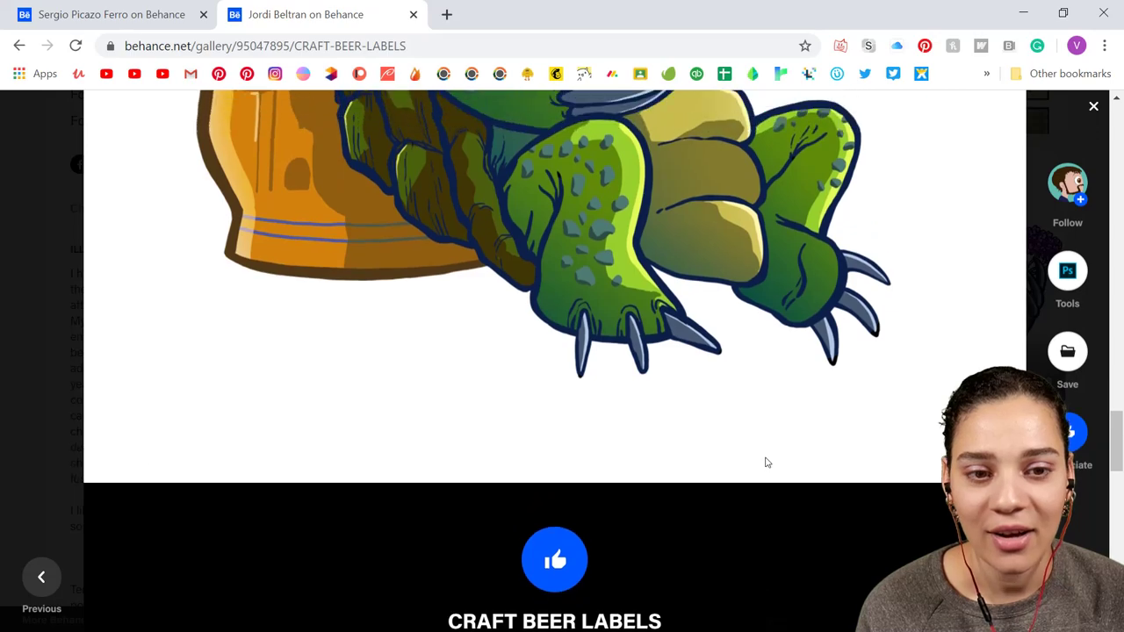
Re-examine the turtle illustration's outlines and shading, and return past the horned figure to the Reptilian Brewery label
scroll(765, 460, up, 8)
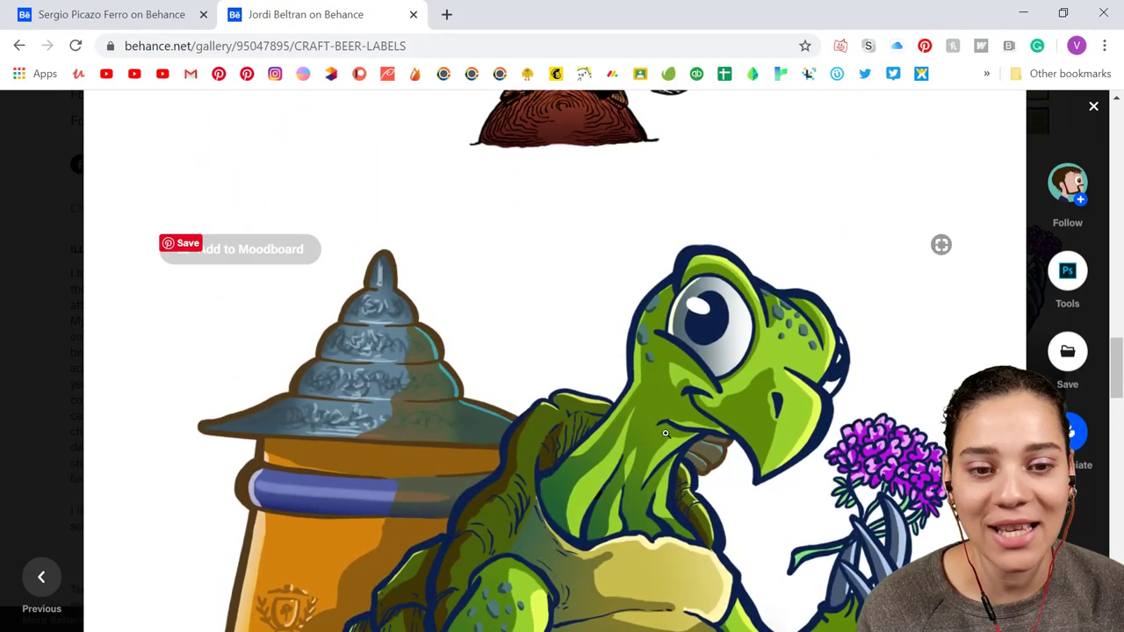
scroll(643, 380, down, 1)
scroll(644, 380, down, 3)
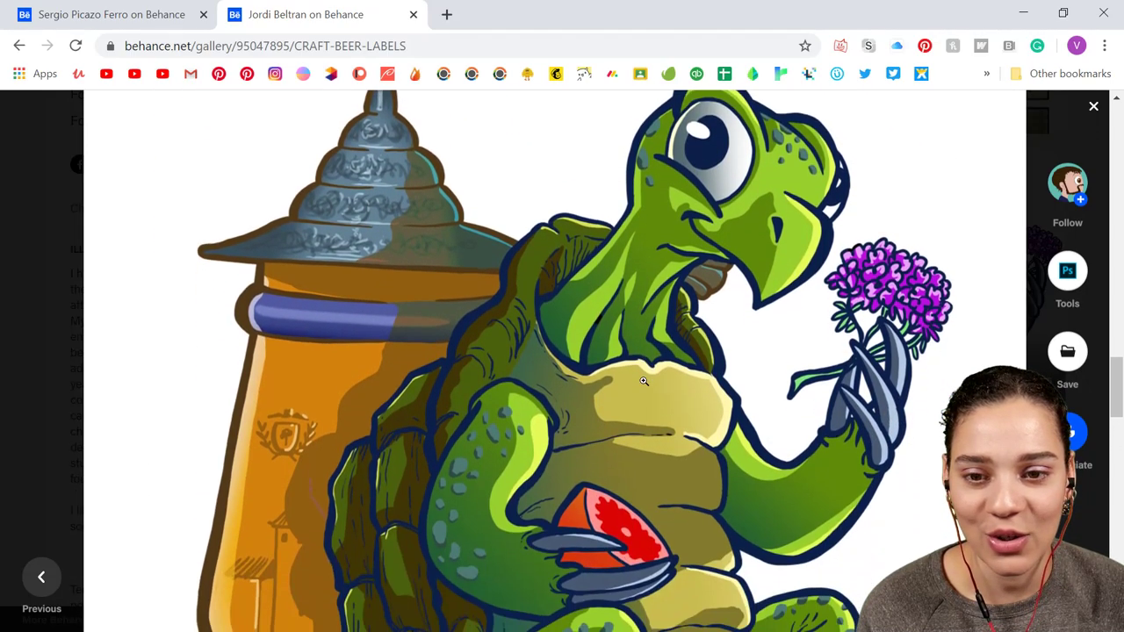
scroll(644, 380, up, 5)
scroll(644, 380, up, 15)
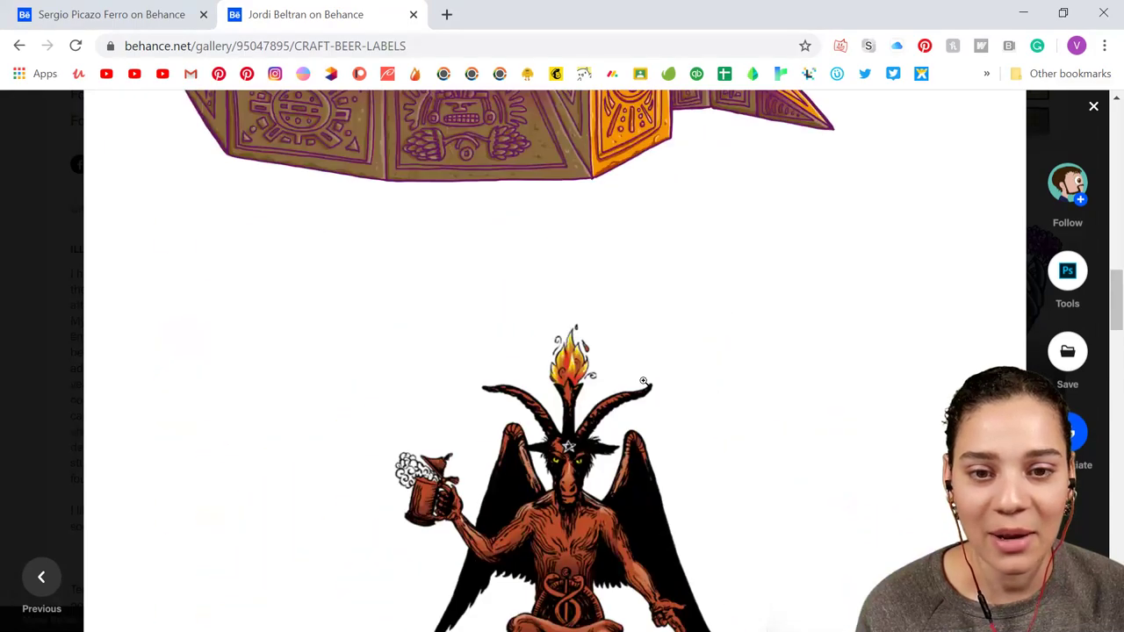
scroll(643, 380, up, 1)
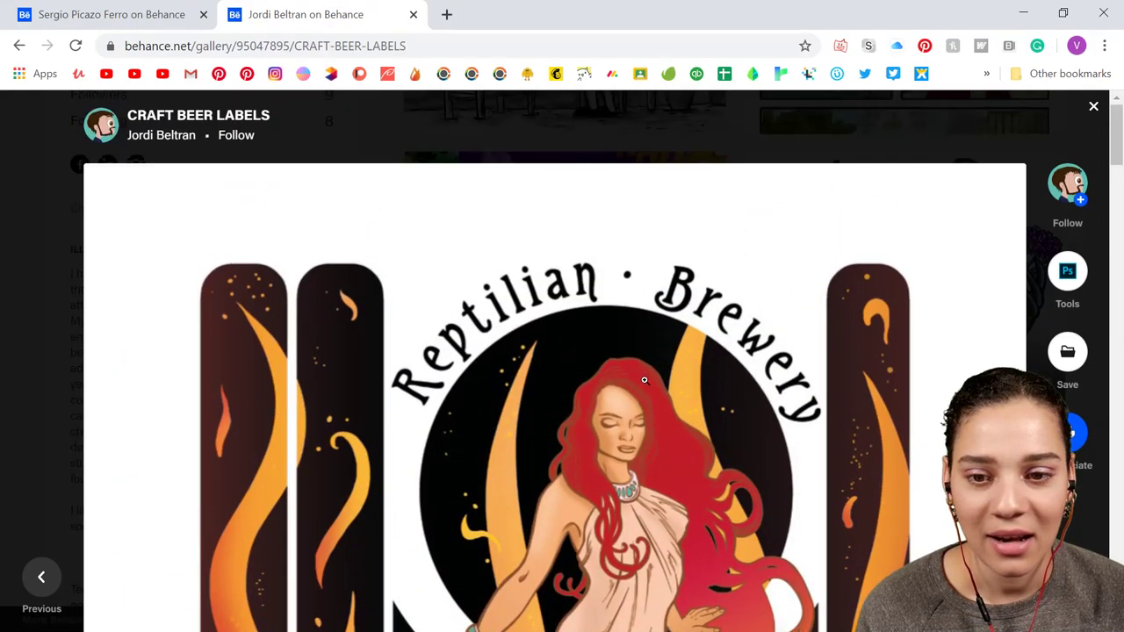
Compare the Ignia amber ale label's style with the feathered serpent and tankard illustration
scroll(757, 356, down, 1)
scroll(756, 354, down, 5)
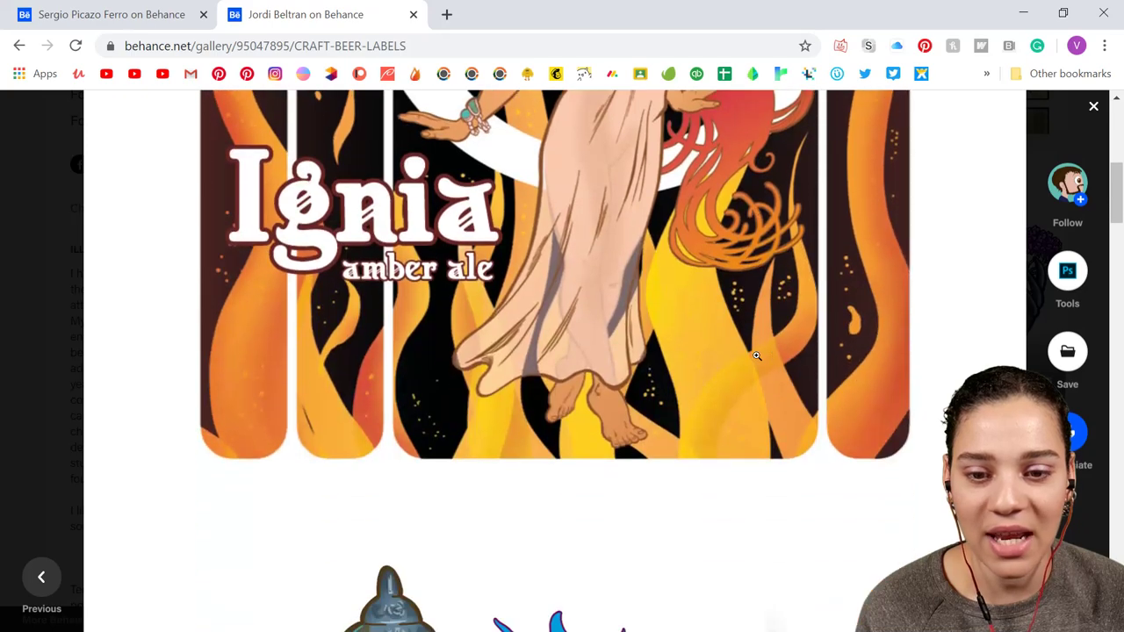
scroll(756, 356, up, 5)
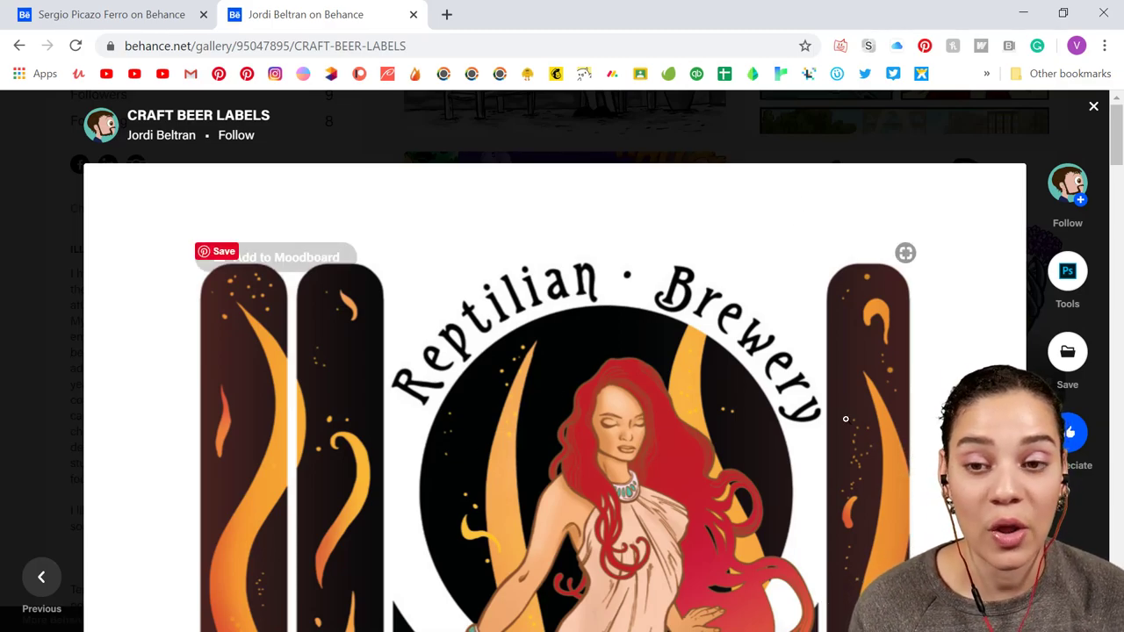
scroll(582, 354, down, 2)
scroll(582, 354, down, 8)
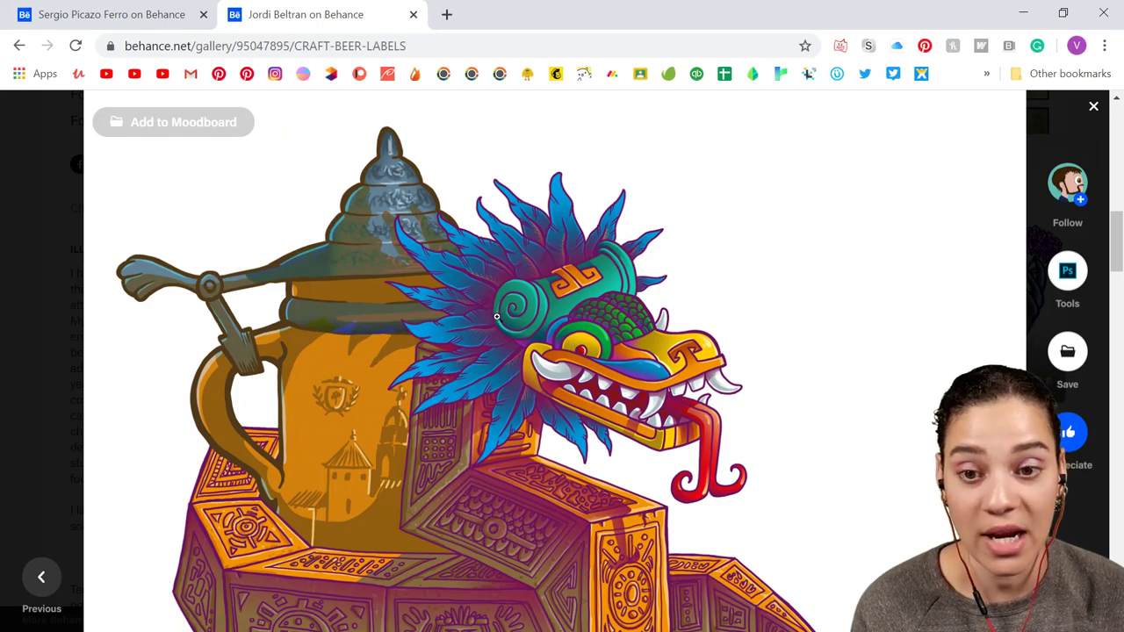
Leave the Craft Beer Labels project after viewing the feathered serpent's lower body, and open the Custom Portraits project
scroll(556, 351, down, 1)
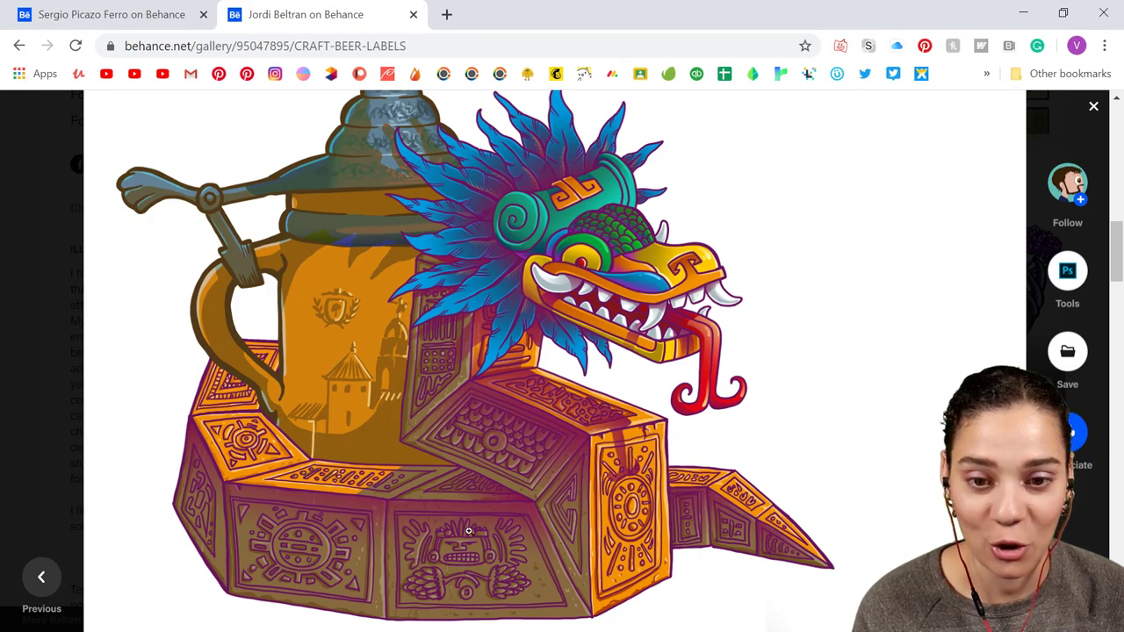
click(66, 390)
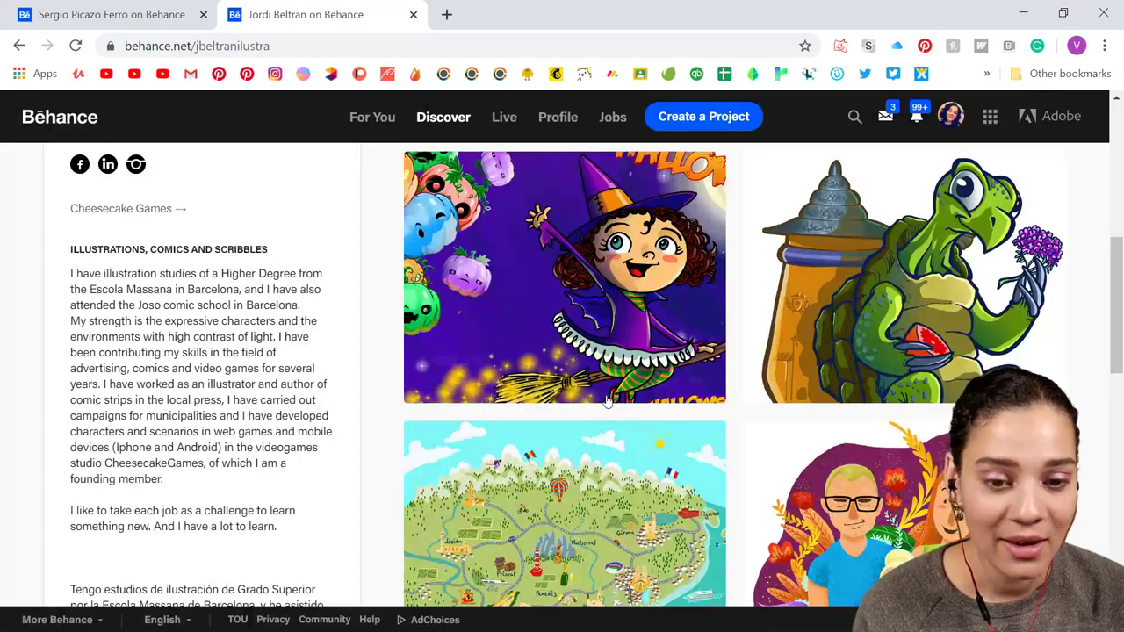
scroll(922, 303, down, 4)
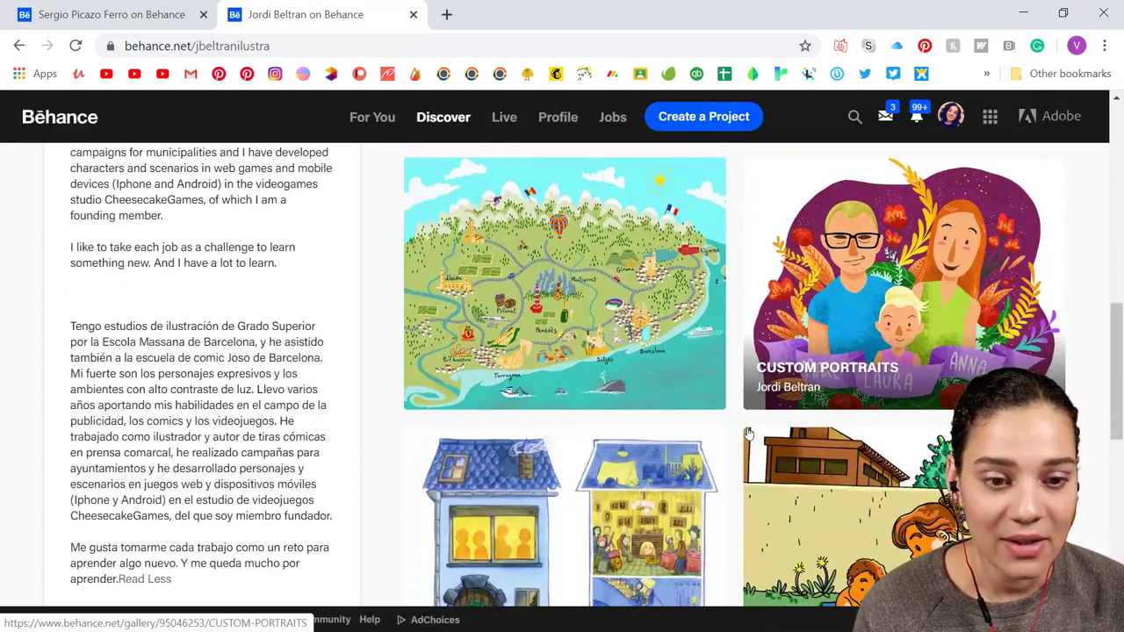
click(969, 262)
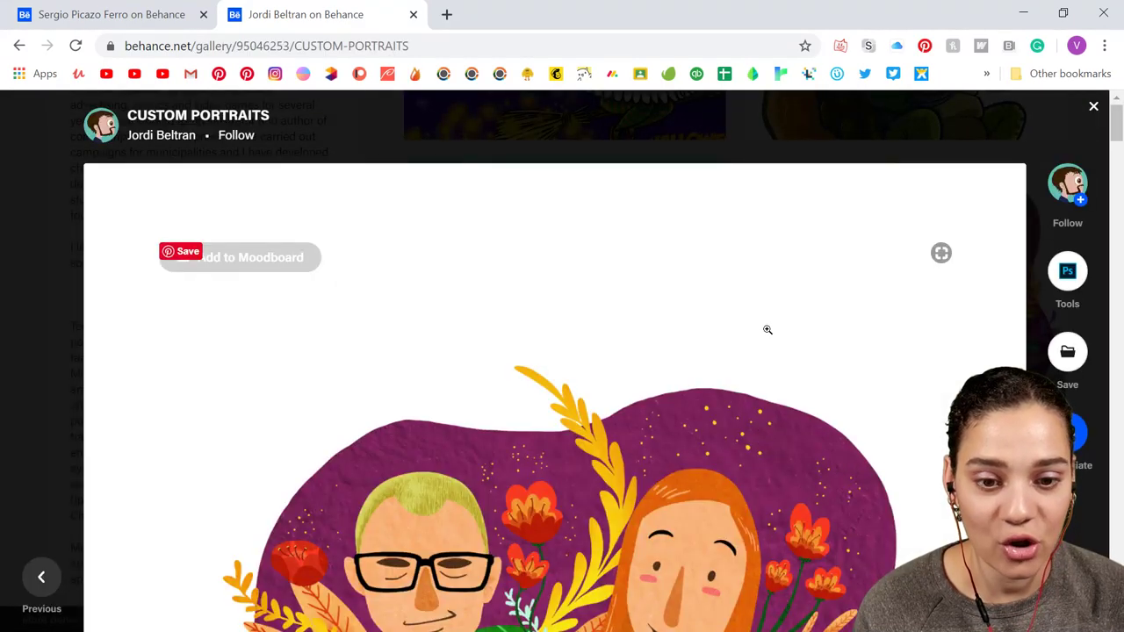
Examine the custom portraits from the family with the purple name banner, through the two couples, to the dogs on the motorcycle
scroll(768, 330, down, 2)
scroll(768, 330, down, 1)
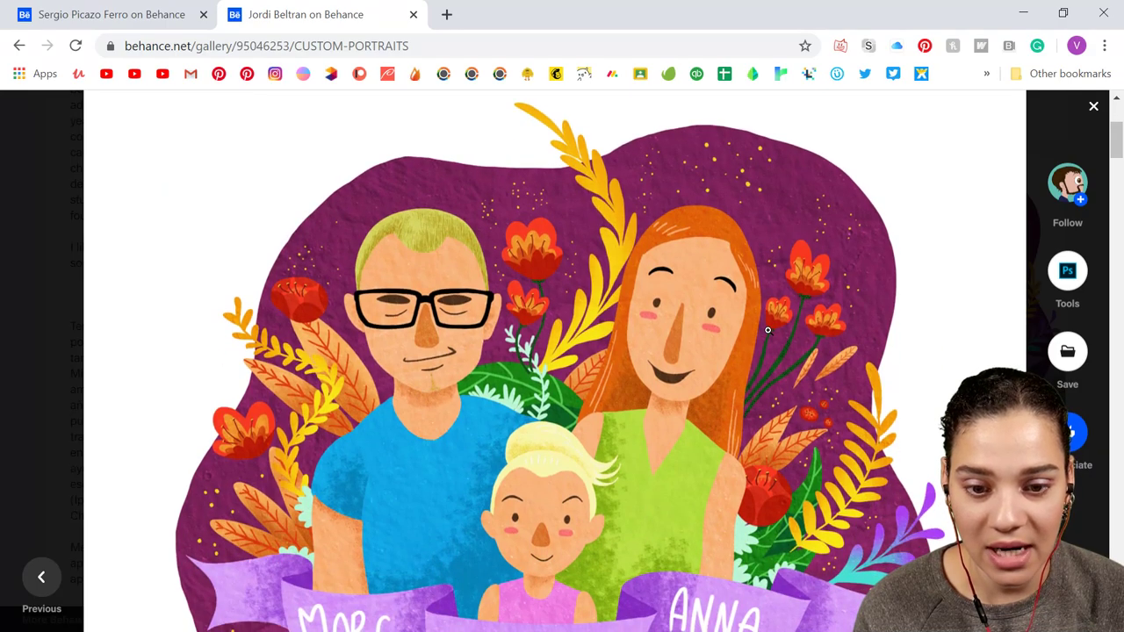
scroll(767, 331, down, 3)
scroll(767, 330, down, 10)
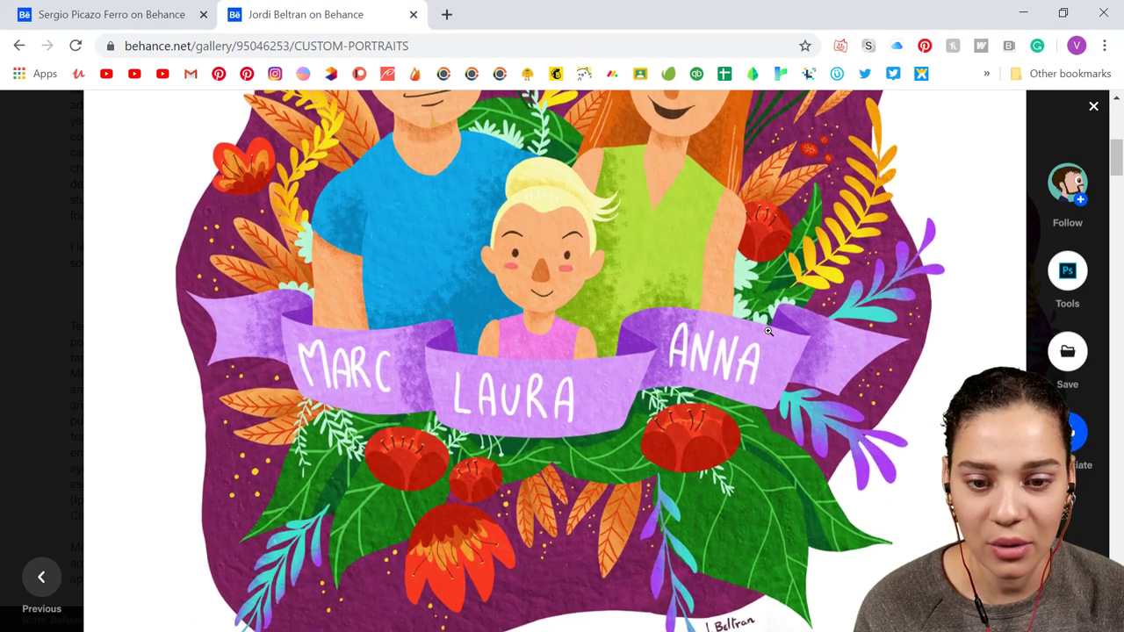
scroll(767, 330, up, 2)
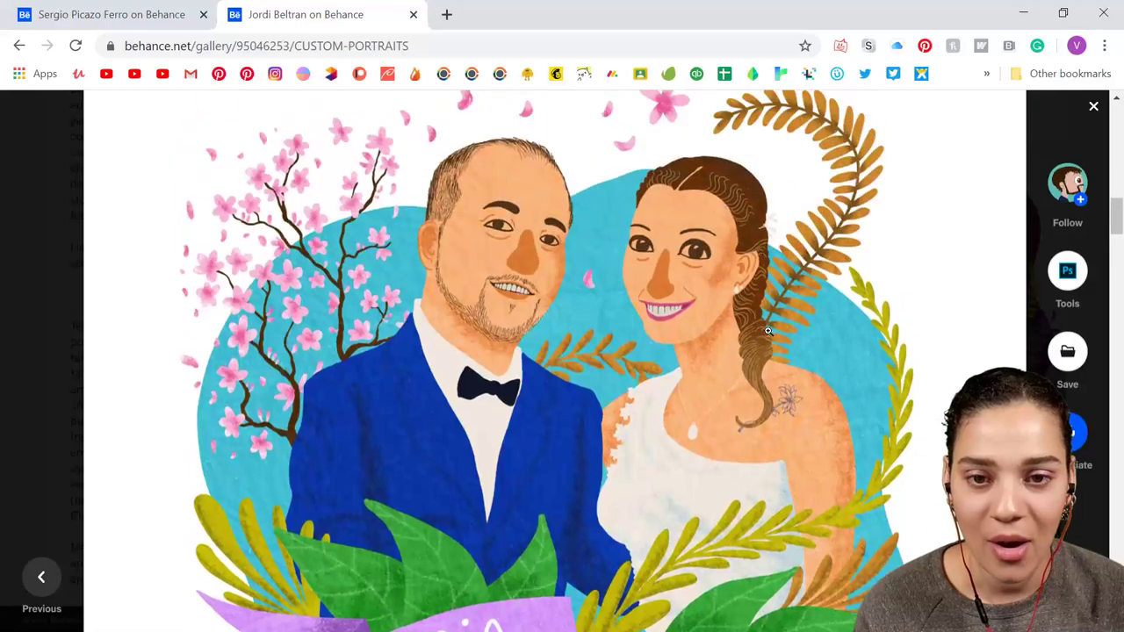
scroll(767, 331, down, 4)
scroll(768, 331, down, 8)
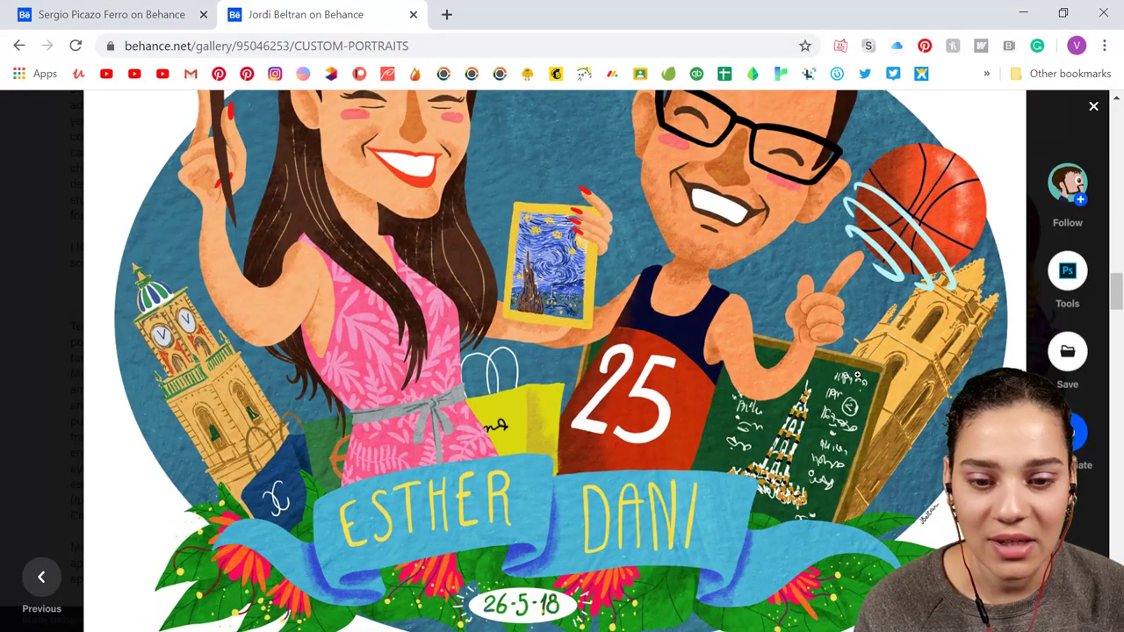
scroll(857, 375, down, 10)
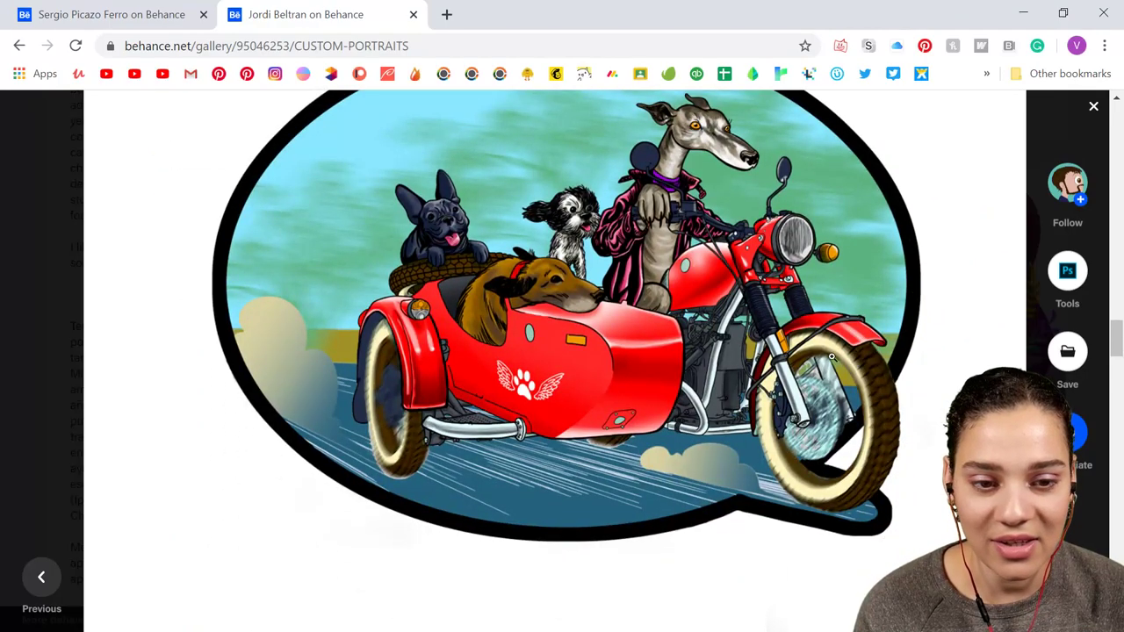
Compare the heavily outlined motorcycle dogs illustration with the curly-haired couple portrait below it
scroll(830, 353, down, 2)
scroll(831, 351, up, 4)
scroll(829, 348, down, 6)
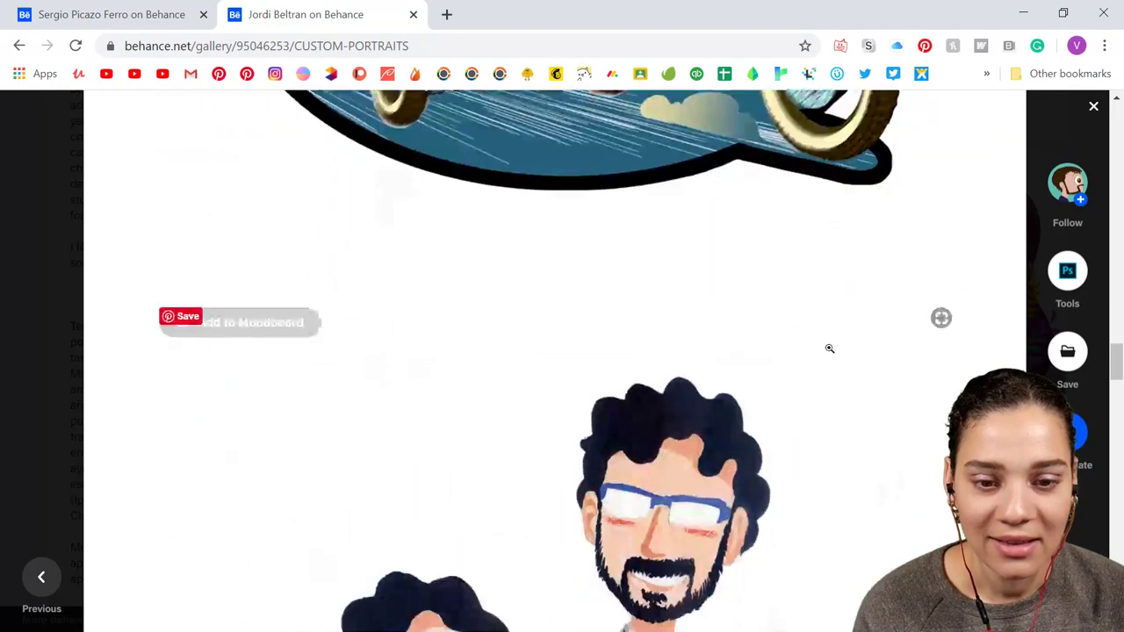
scroll(829, 348, up, 5)
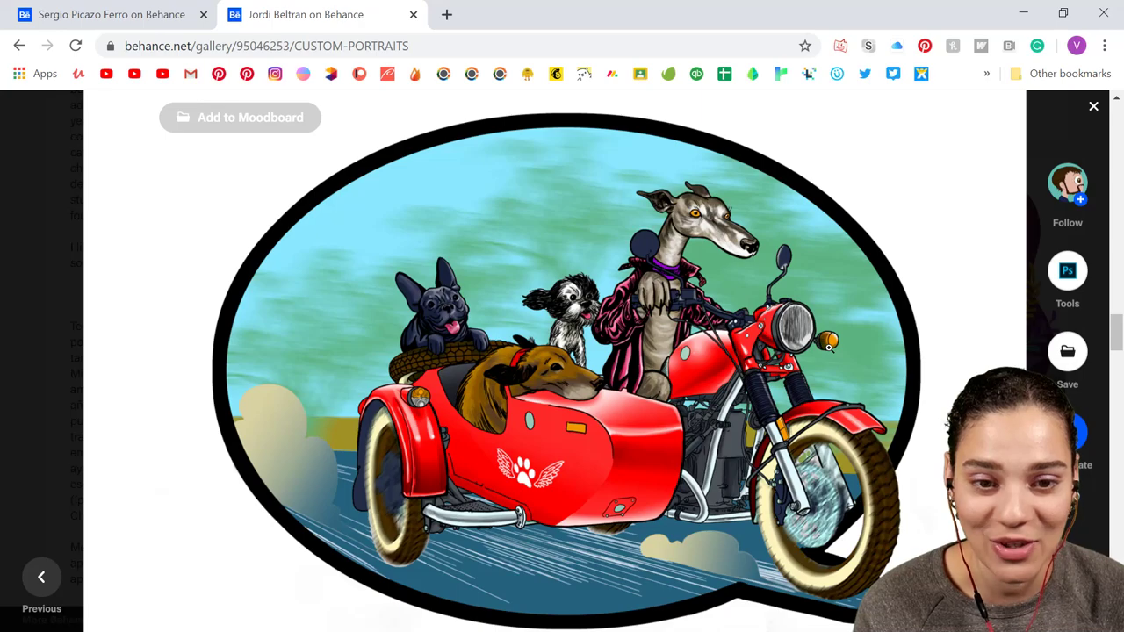
scroll(829, 349, down, 3)
scroll(828, 347, up, 3)
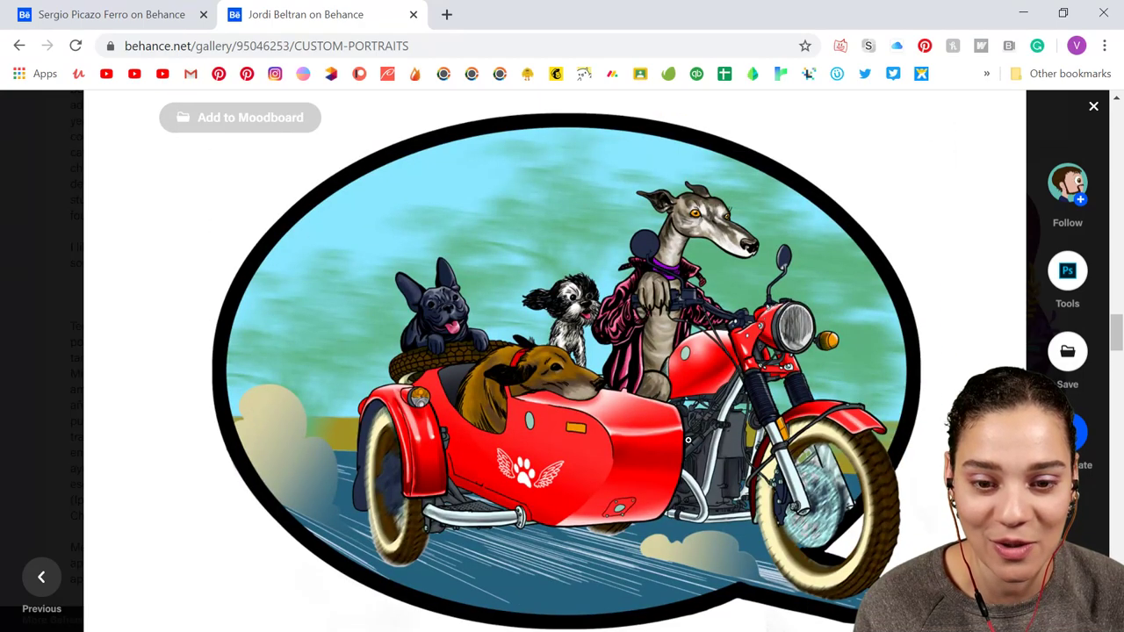
scroll(688, 439, down, 5)
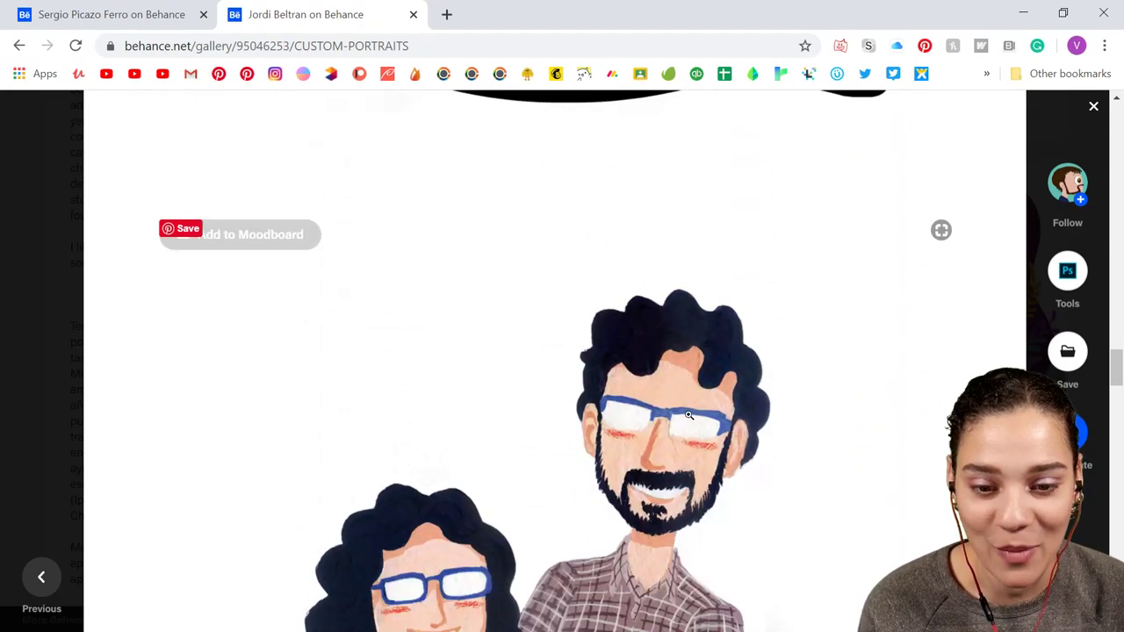
Continue past the two cats to the portrait of two suited men and examine its motorcycle, cars and star balls
scroll(688, 415, down, 10)
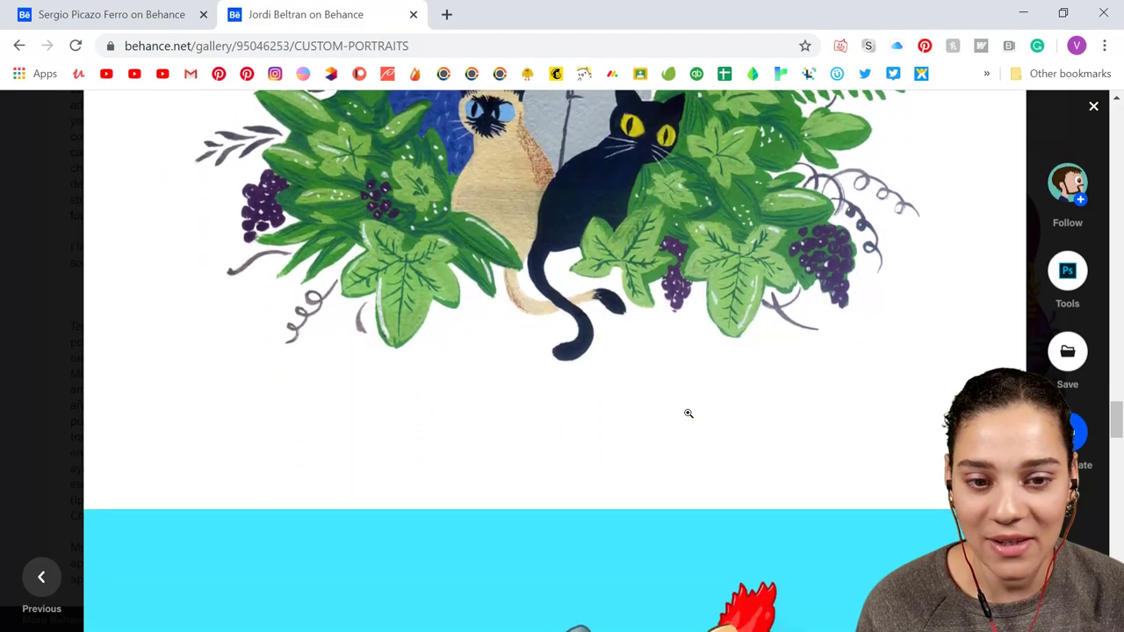
scroll(688, 413, down, 10)
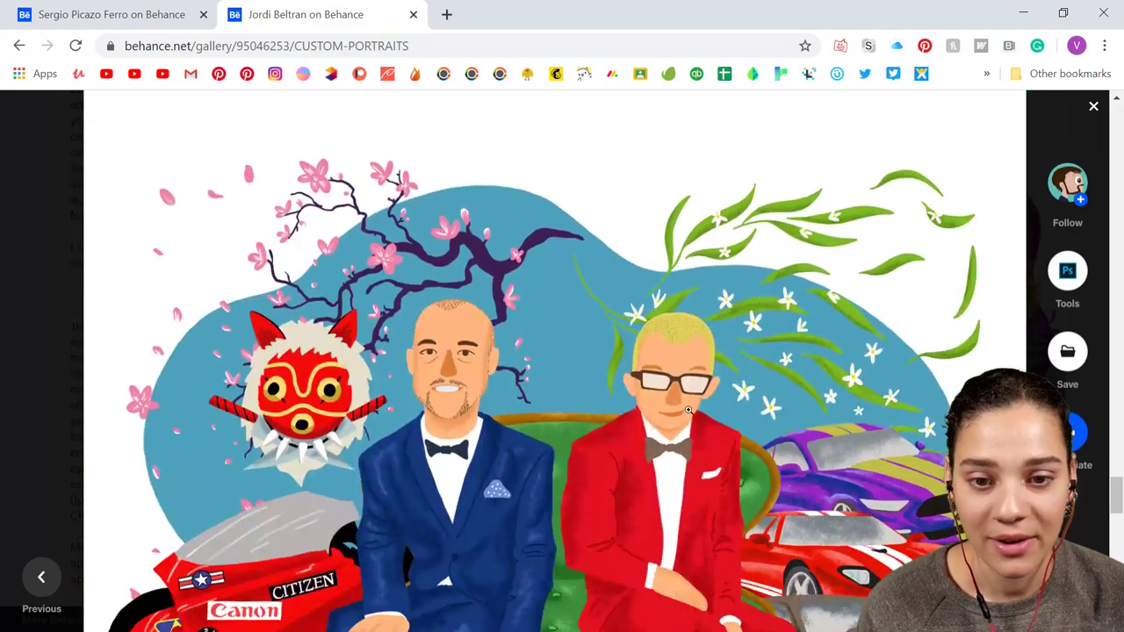
scroll(689, 410, down, 7)
scroll(688, 414, up, 5)
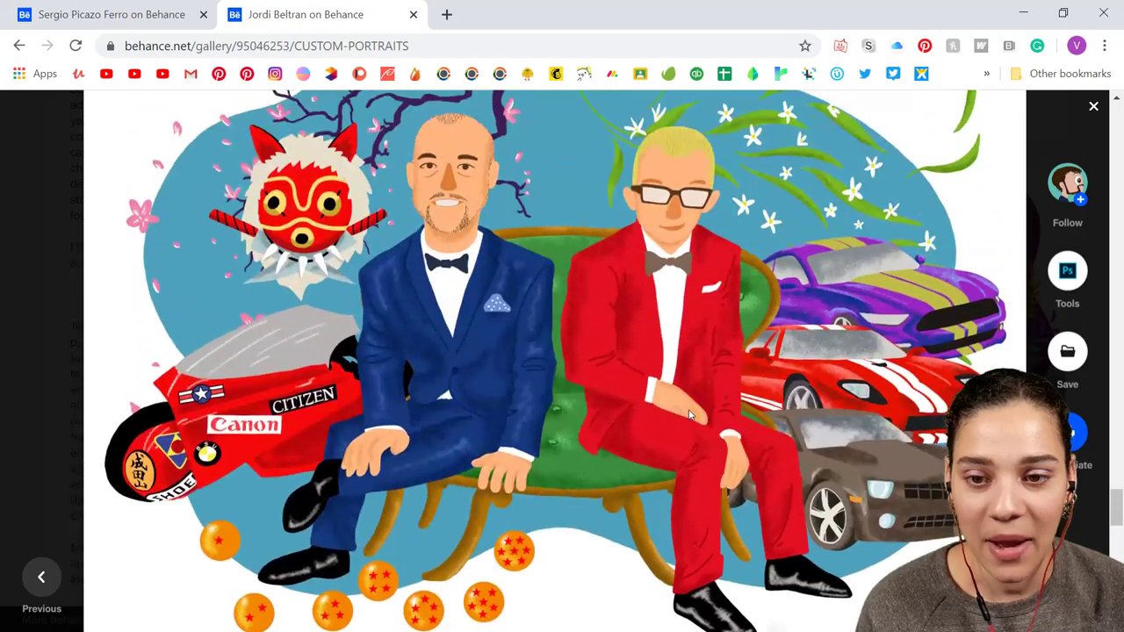
scroll(689, 410, down, 2)
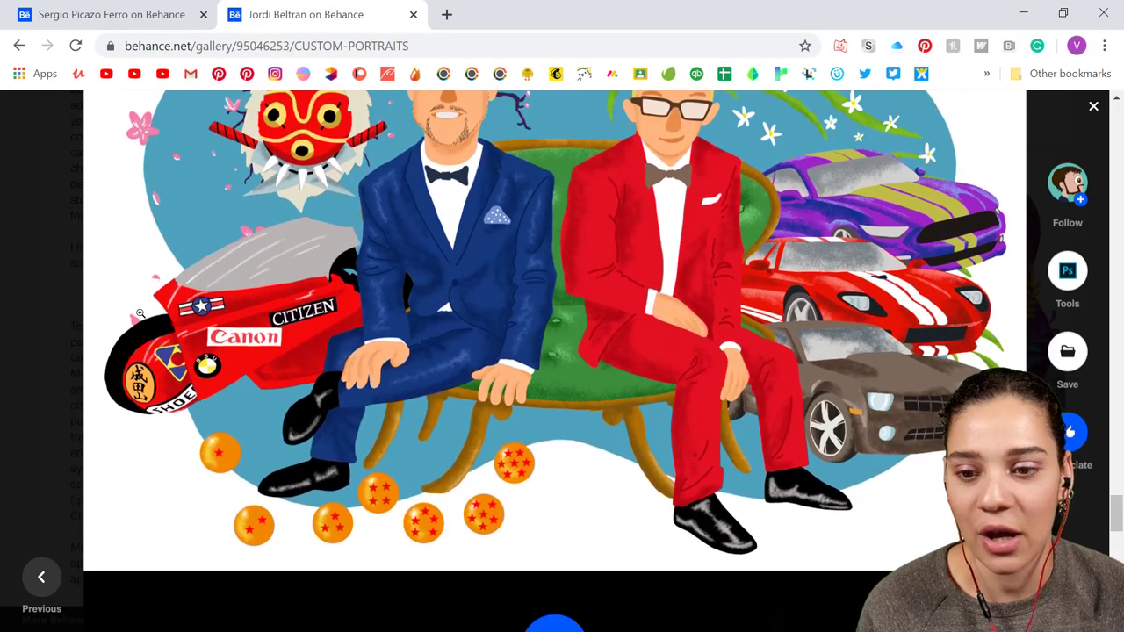
scroll(182, 255, up, 3)
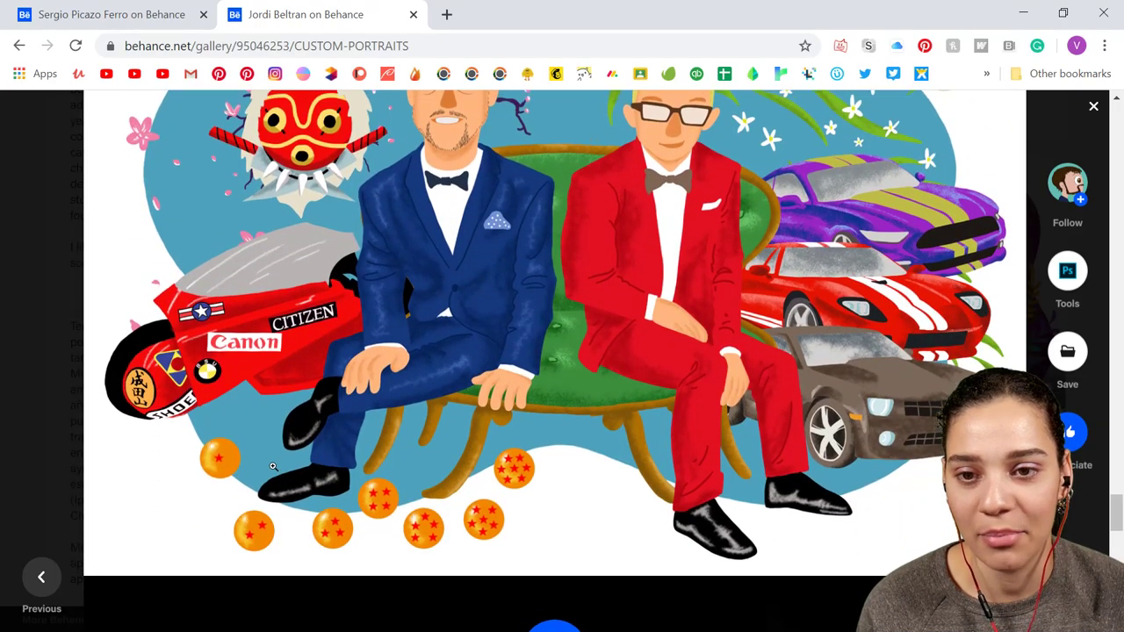
scroll(278, 277, down, 3)
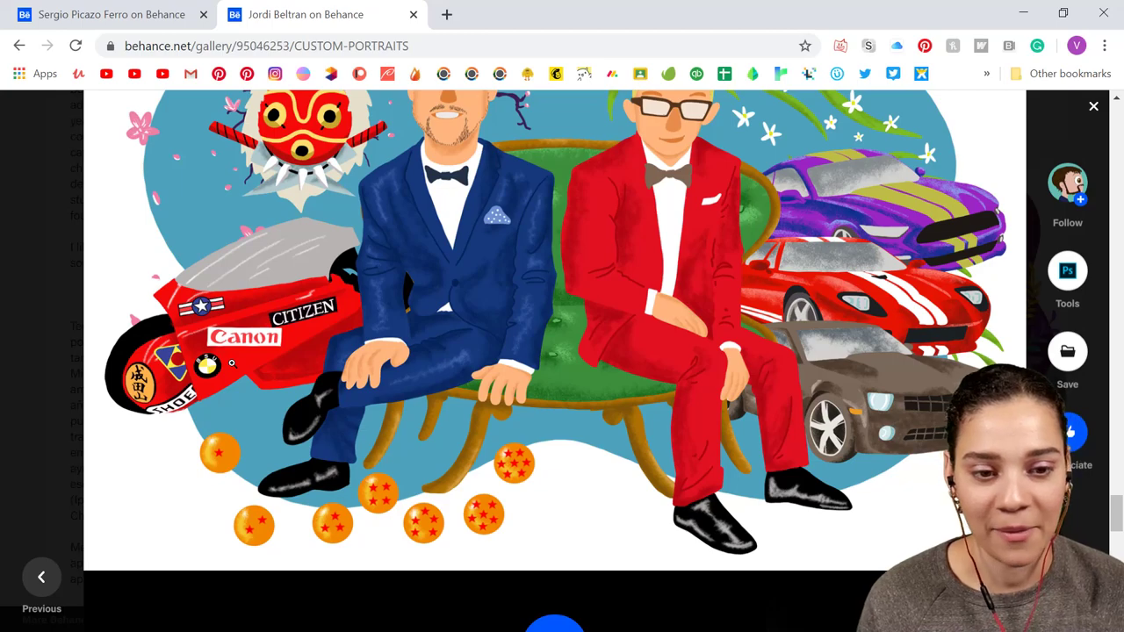
scroll(231, 364, up, 2)
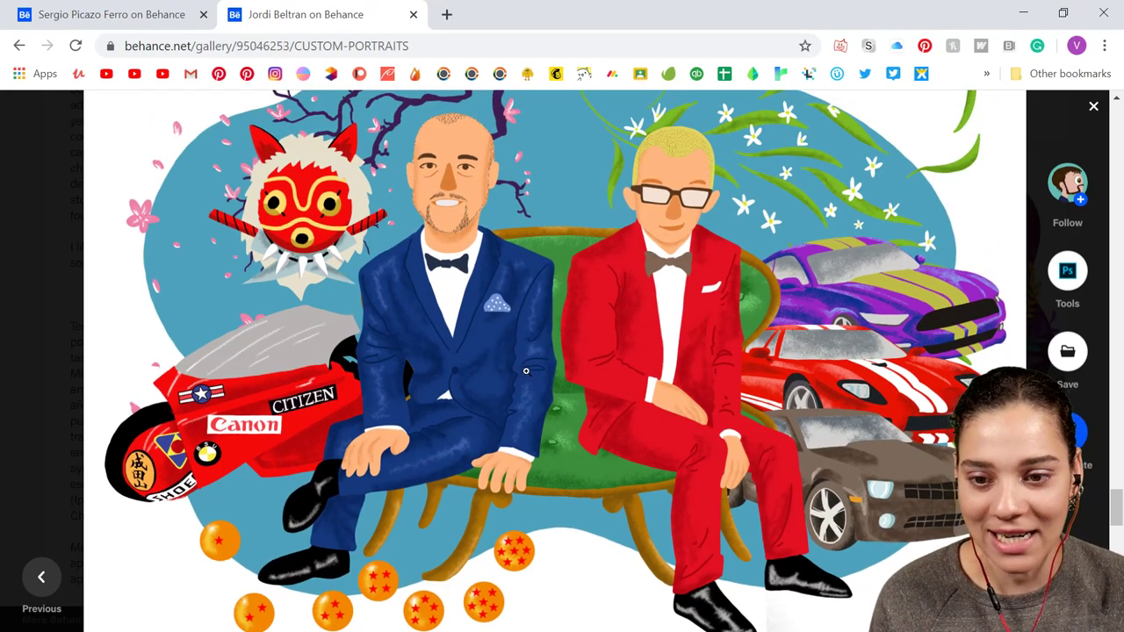
Review the portraits in reverse order, from the suited men back to the family portrait that opens the project
scroll(562, 369, up, 20)
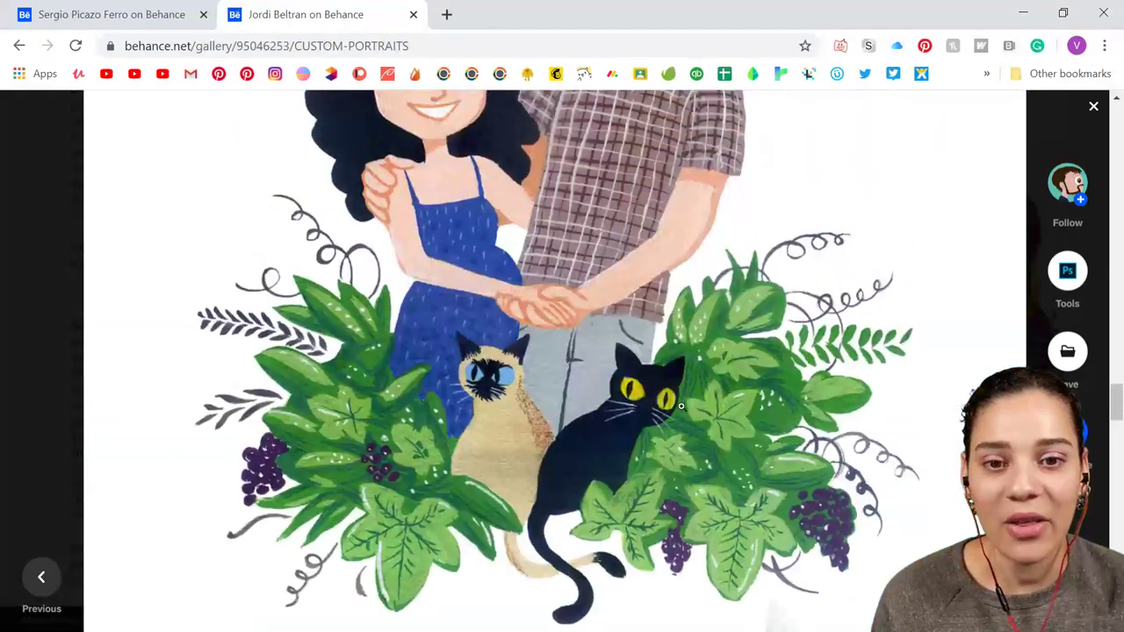
scroll(680, 407, up, 5)
scroll(763, 419, up, 1)
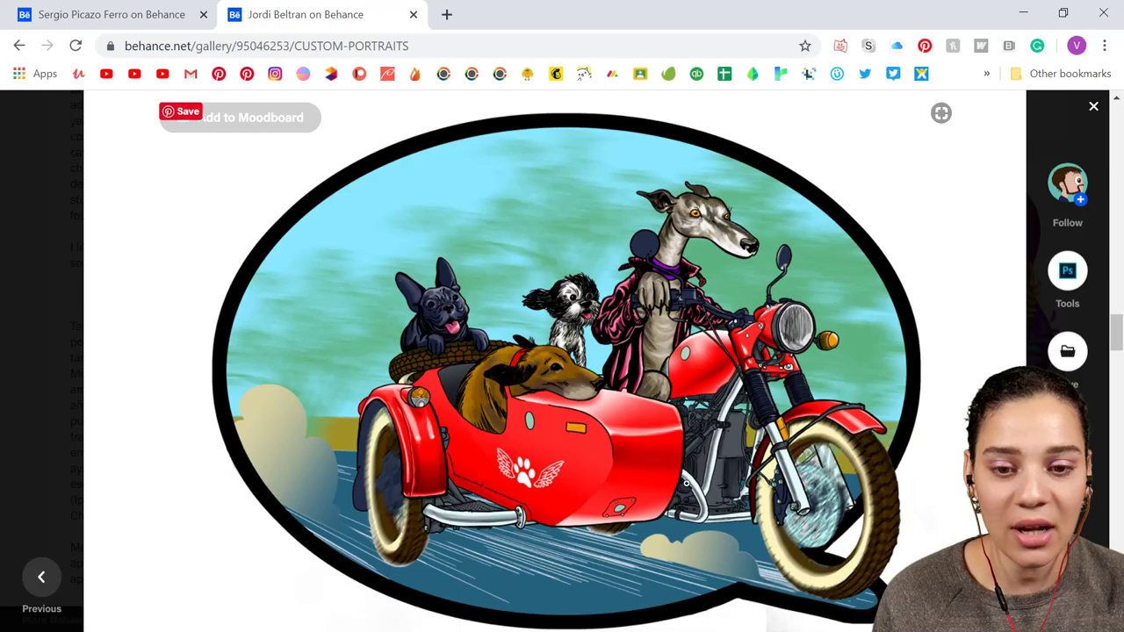
scroll(686, 483, up, 15)
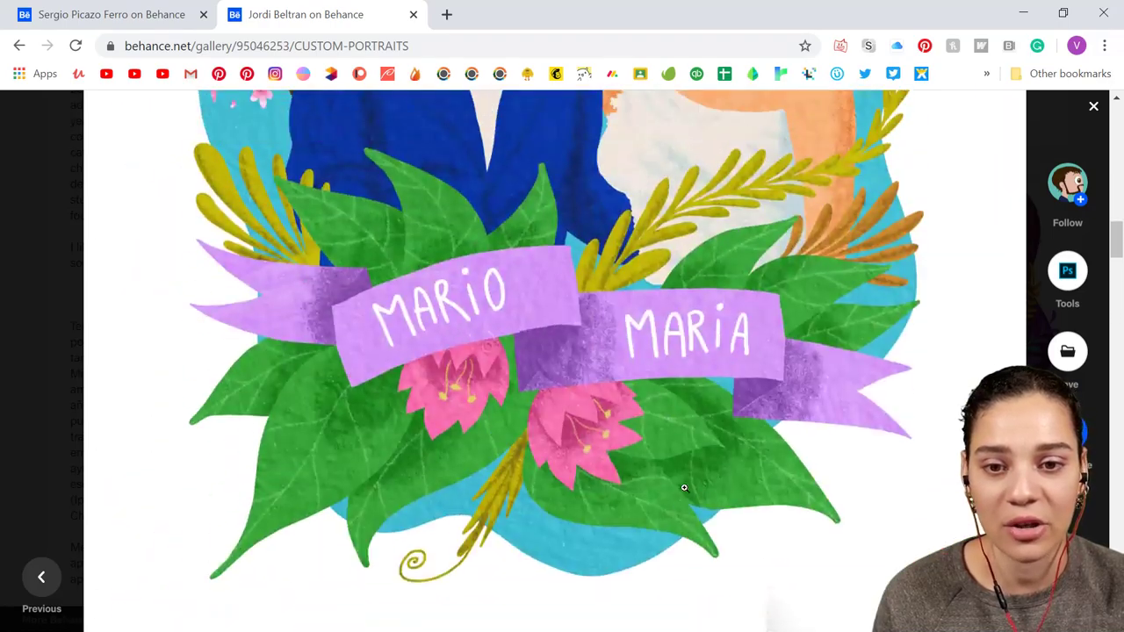
scroll(684, 488, up, 15)
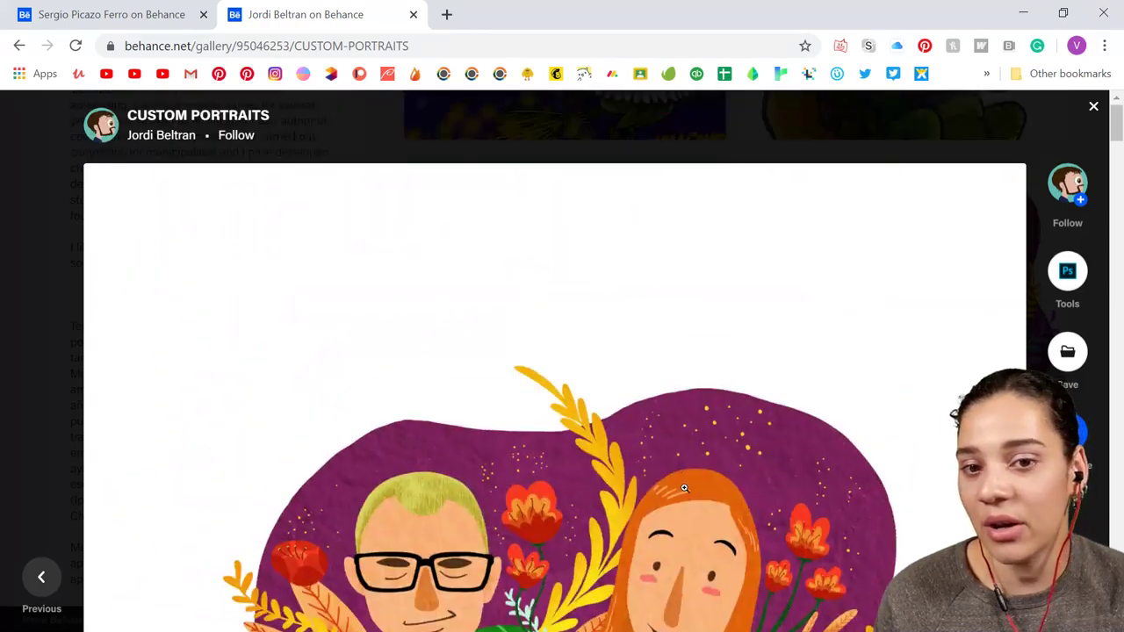
Compare the chicken family caricature's style with the basketball couple portrait and the motorcycle dogs
scroll(684, 488, down, 15)
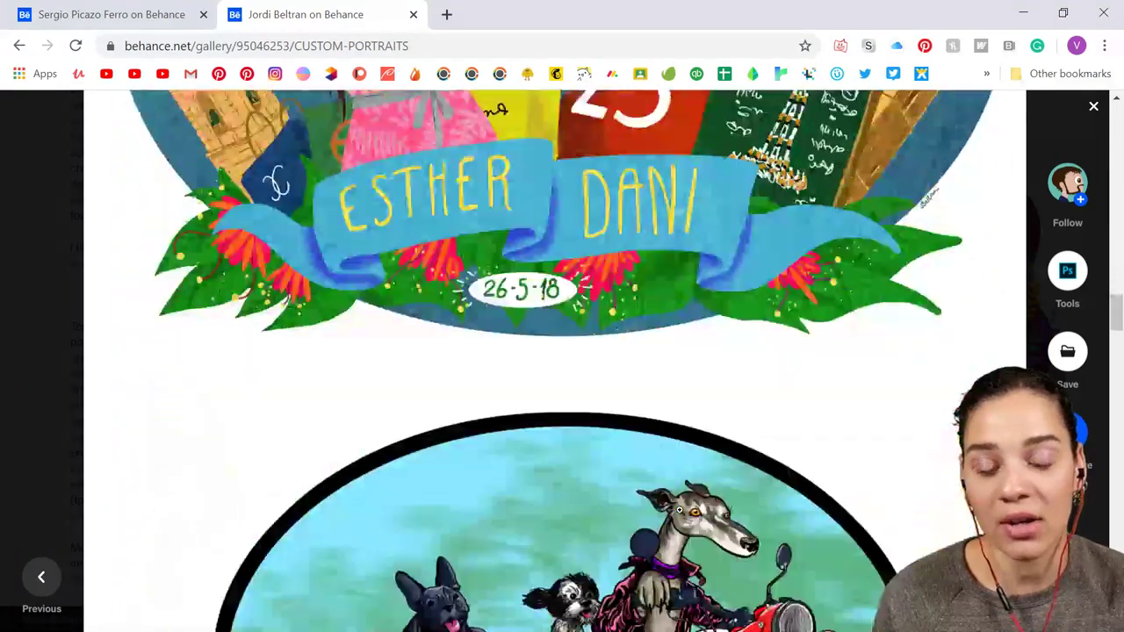
scroll(679, 510, down, 15)
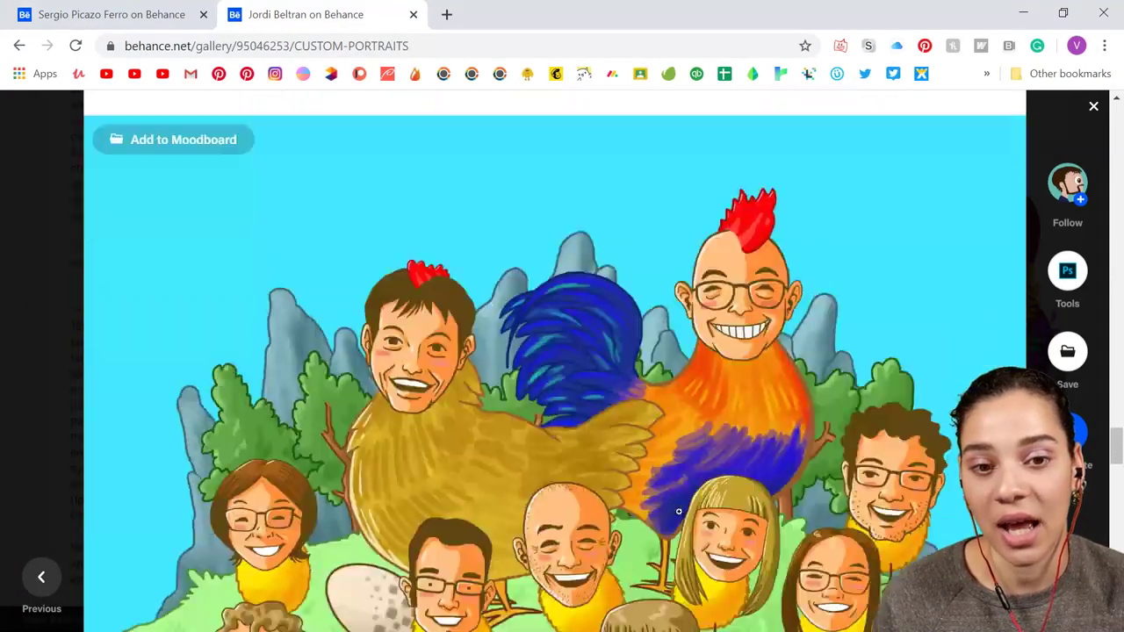
scroll(679, 510, down, 10)
scroll(678, 512, up, 4)
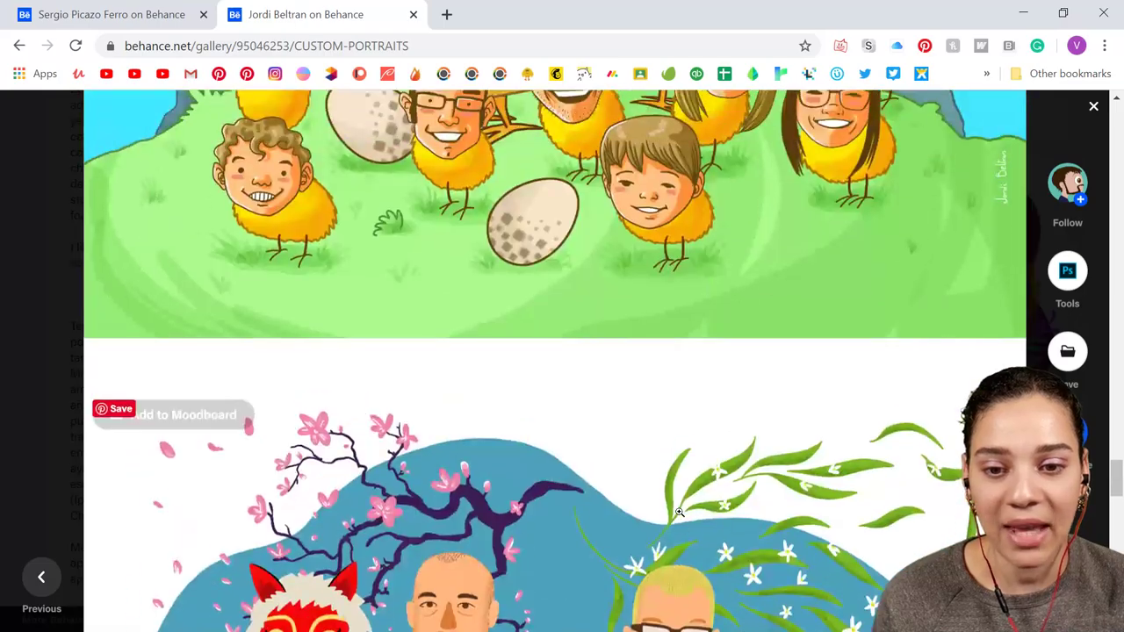
scroll(680, 511, up, 15)
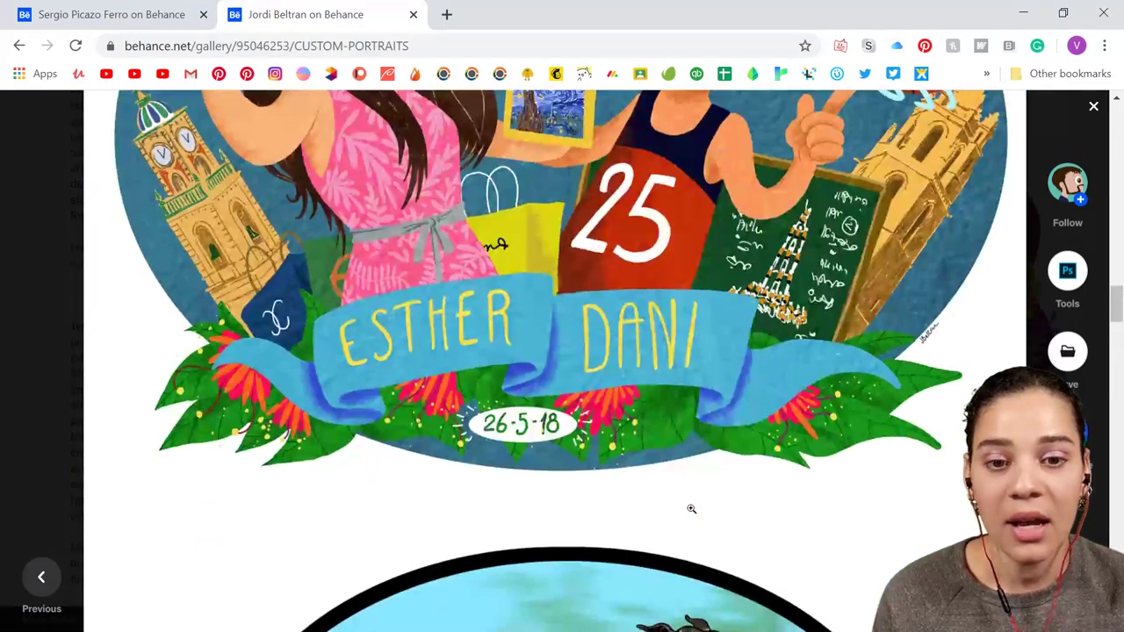
scroll(691, 508, down, 5)
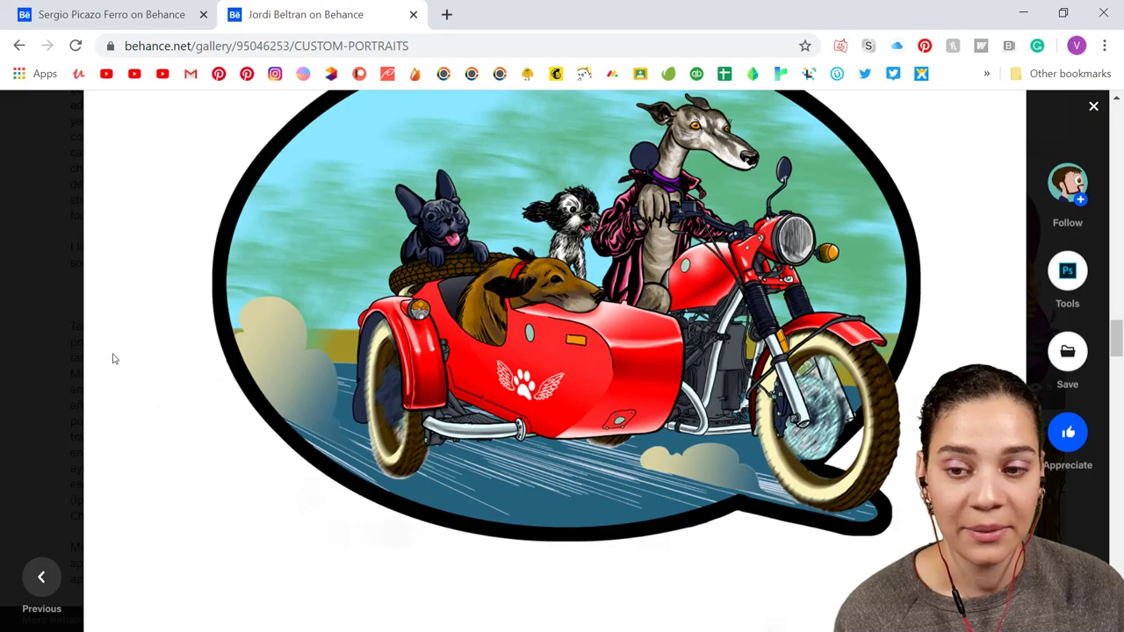
Close the Custom Portraits project and browse the remaining portfolio projects down to Neighbours
click(78, 354)
scroll(603, 465, down, 7)
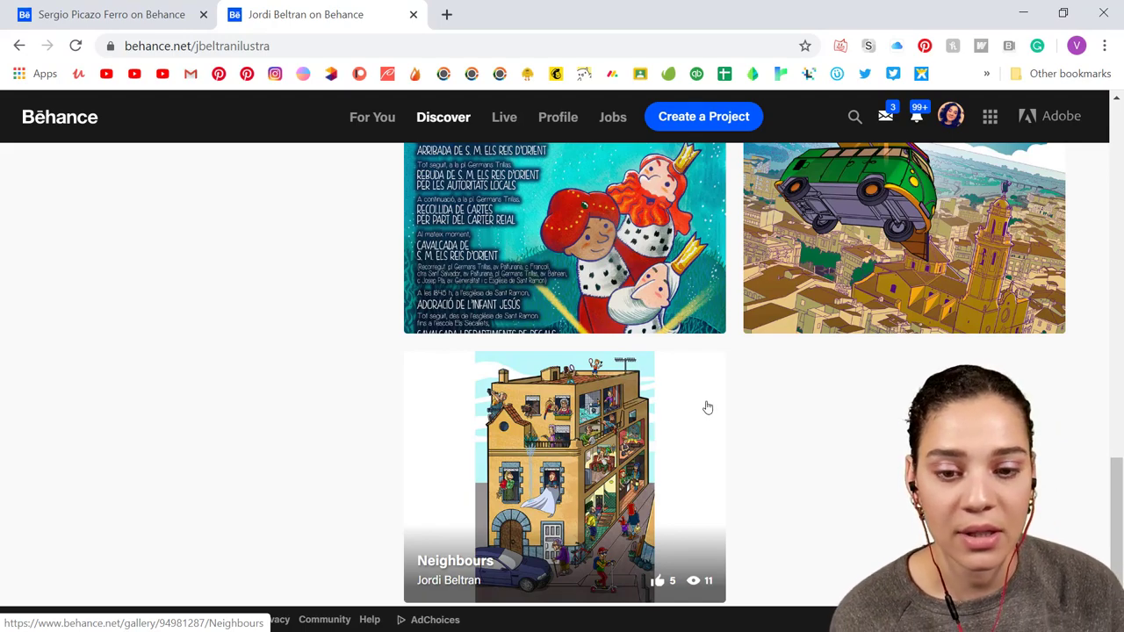
scroll(707, 408, up, 1)
scroll(708, 407, up, 1)
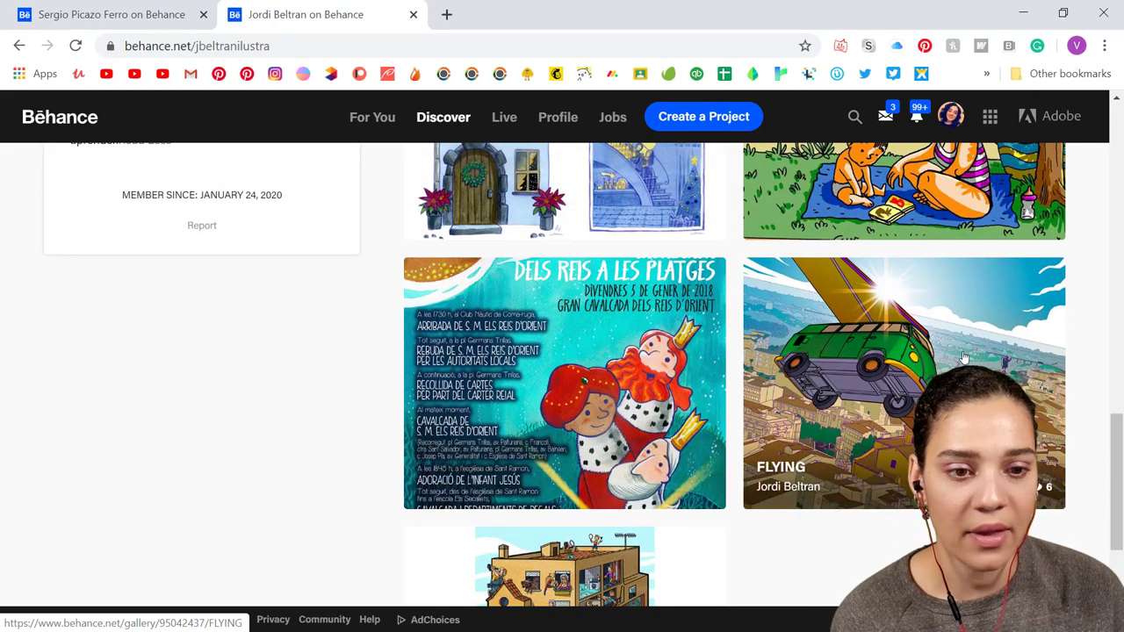
Open the FLYING project, examine the van and city illustration enlarged, and return to the profile
click(931, 312)
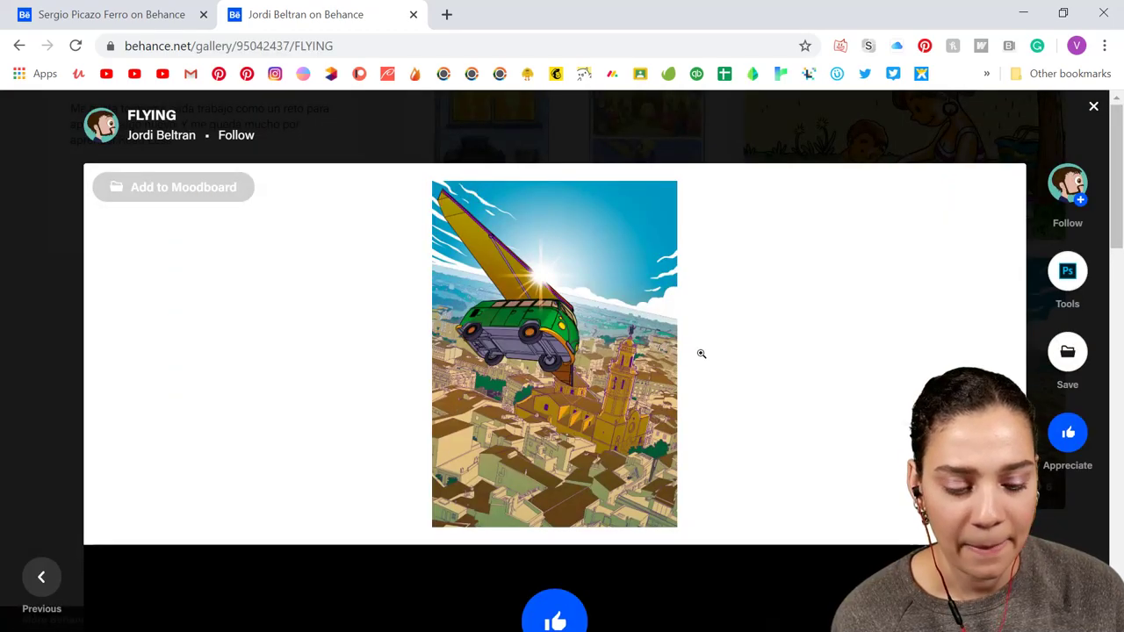
click(593, 401)
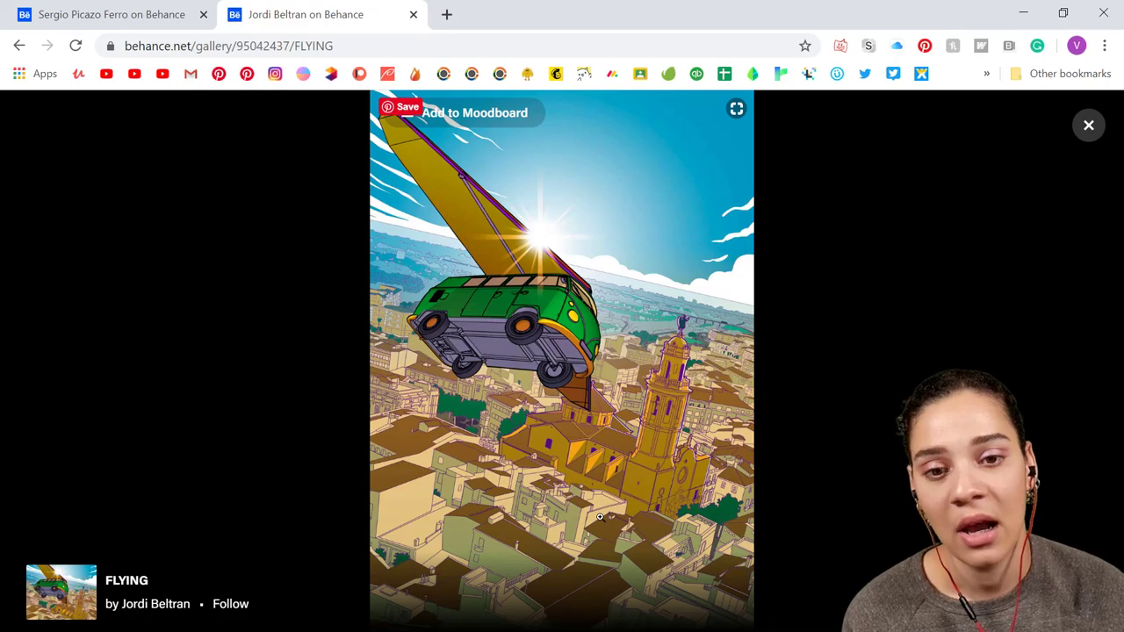
click(1088, 125)
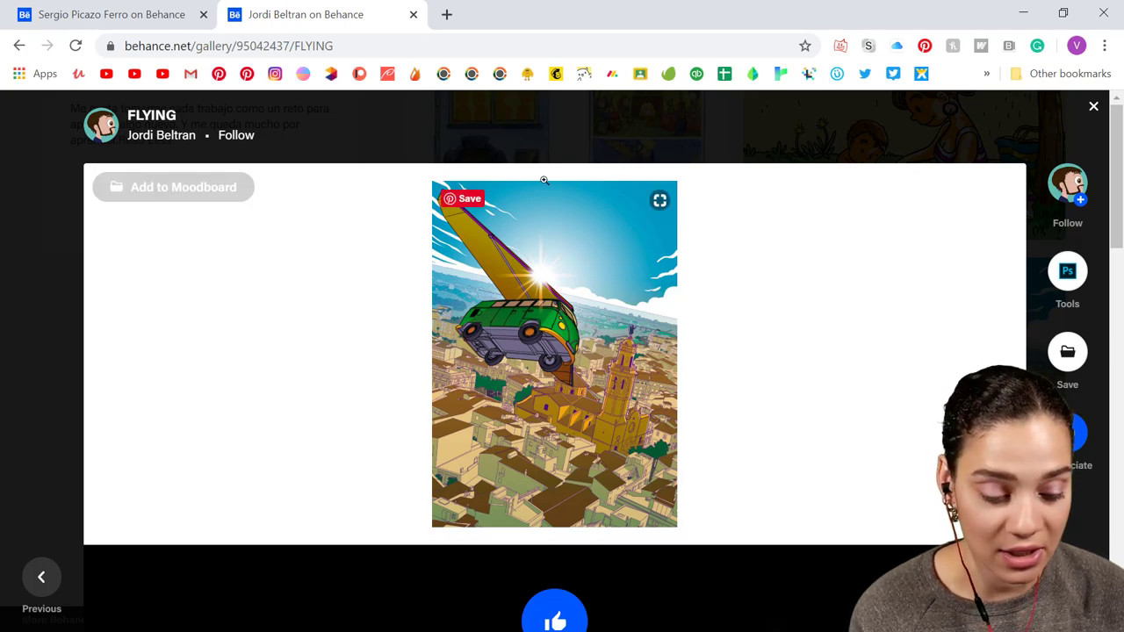
click(1092, 107)
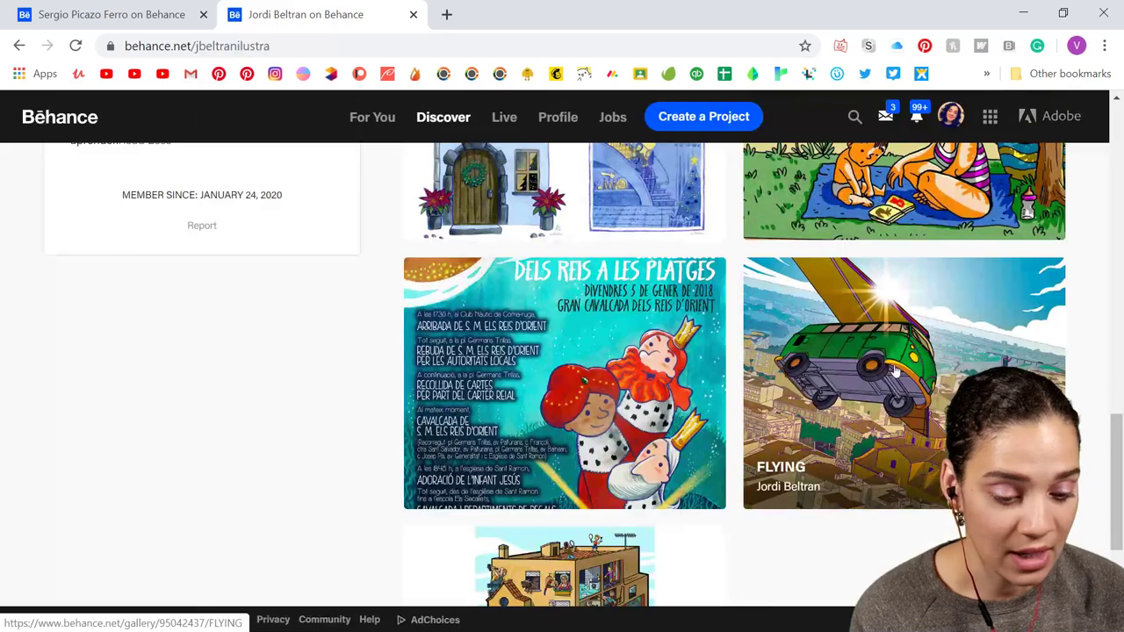
Review the illustrator's full Behance portfolio grid again, comparing colour, light and style from the comics to the posters and the maps
scroll(992, 421, up, 5)
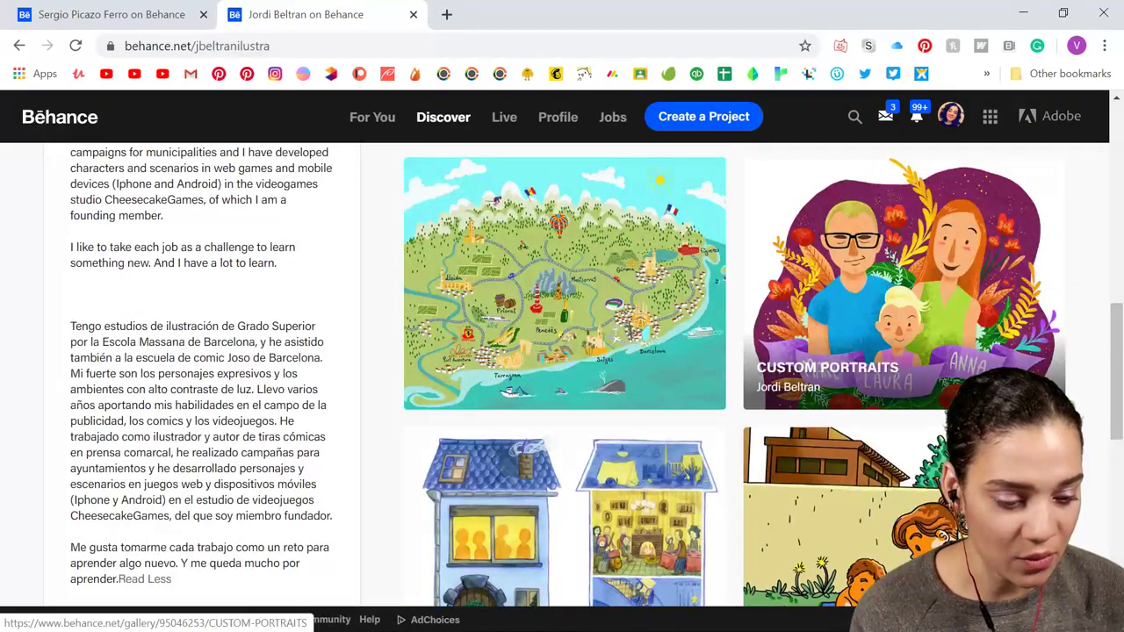
scroll(877, 386, up, 5)
scroll(834, 439, up, 2)
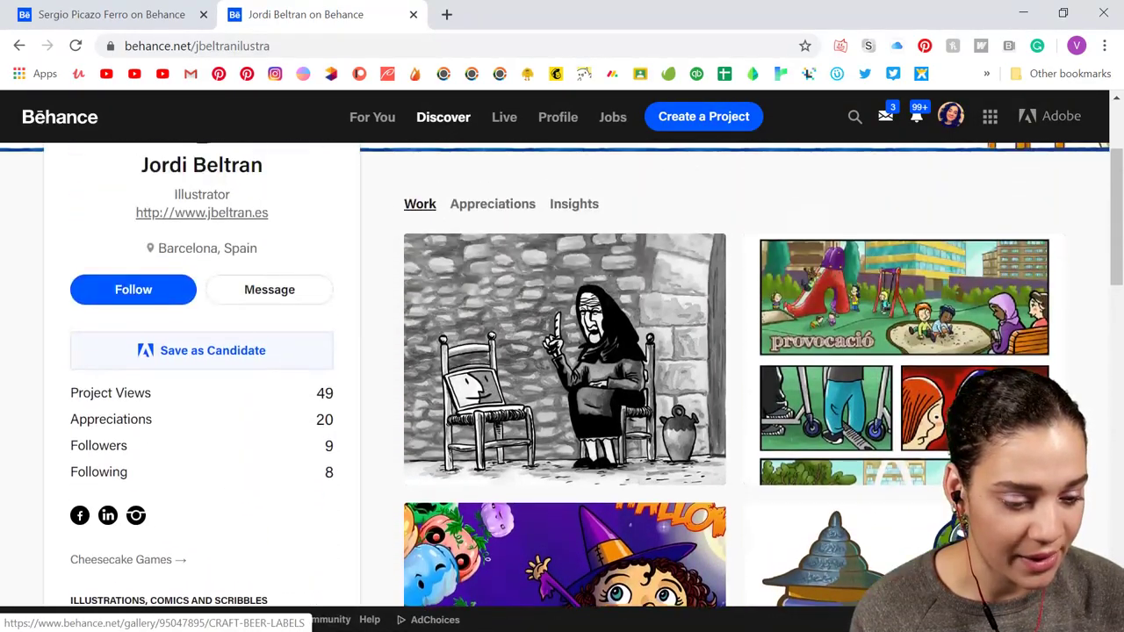
scroll(878, 421, up, 2)
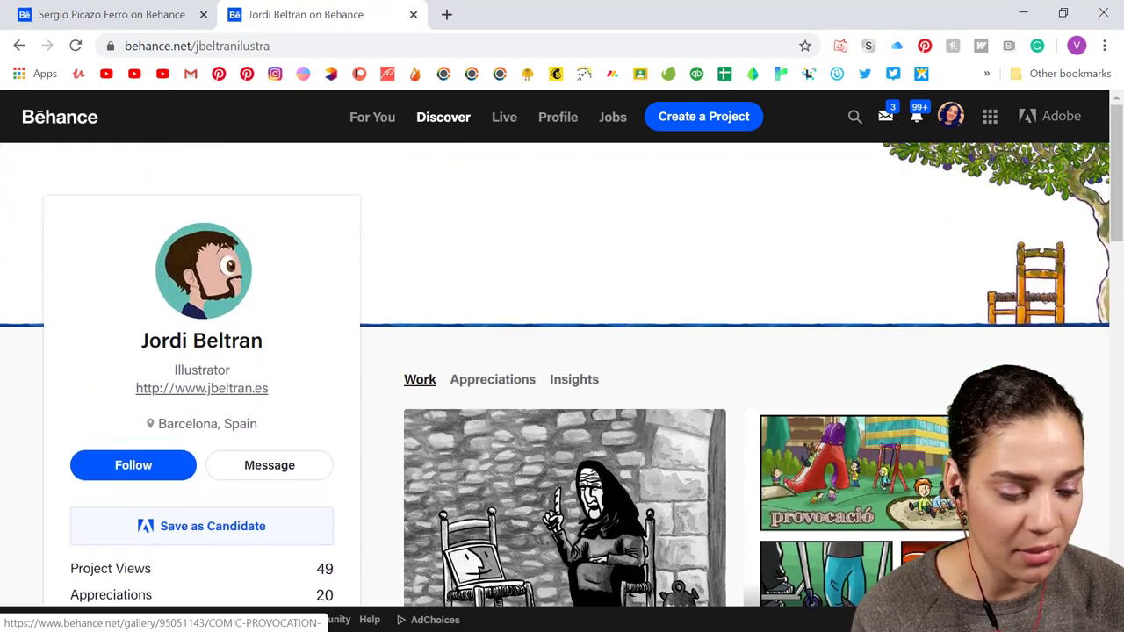
scroll(878, 421, down, 2)
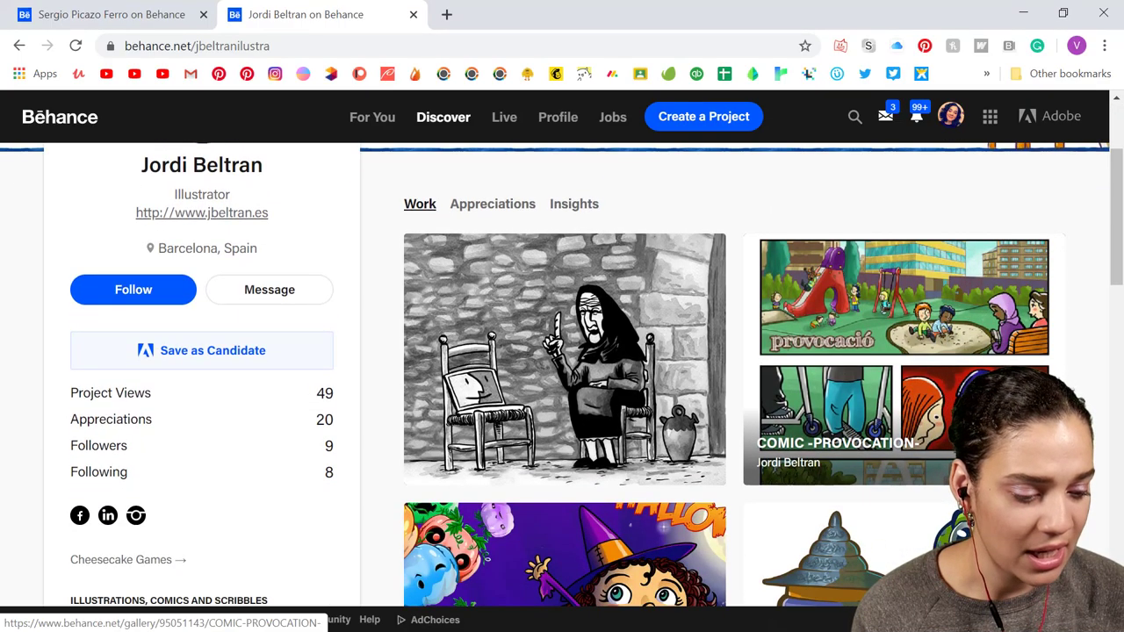
scroll(798, 485, down, 2)
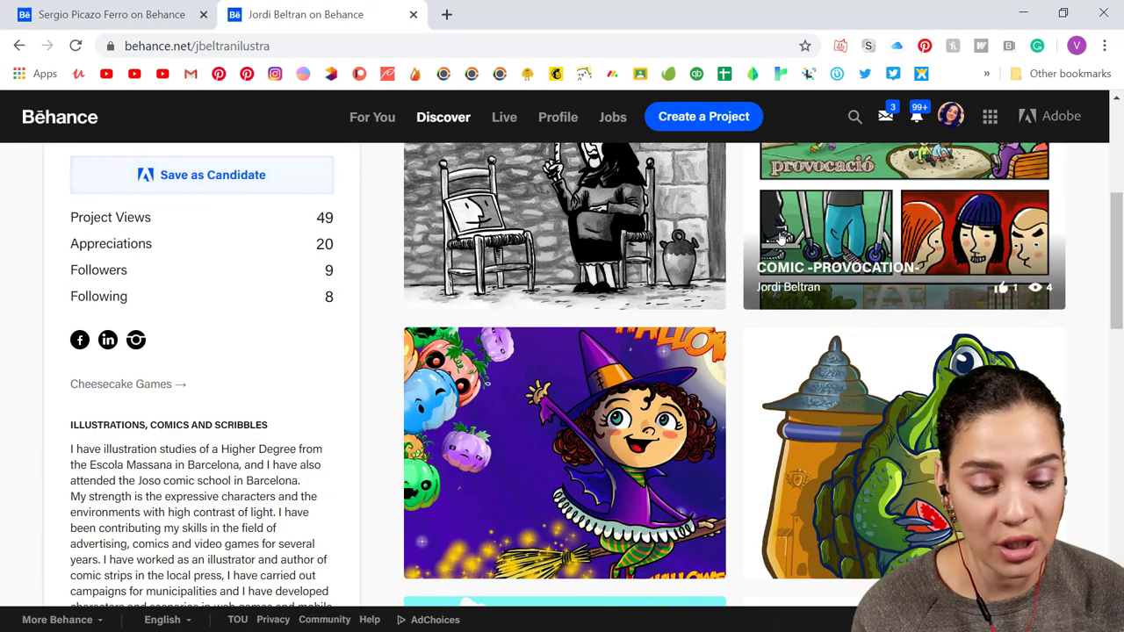
scroll(526, 215, down, 4)
scroll(523, 206, down, 8)
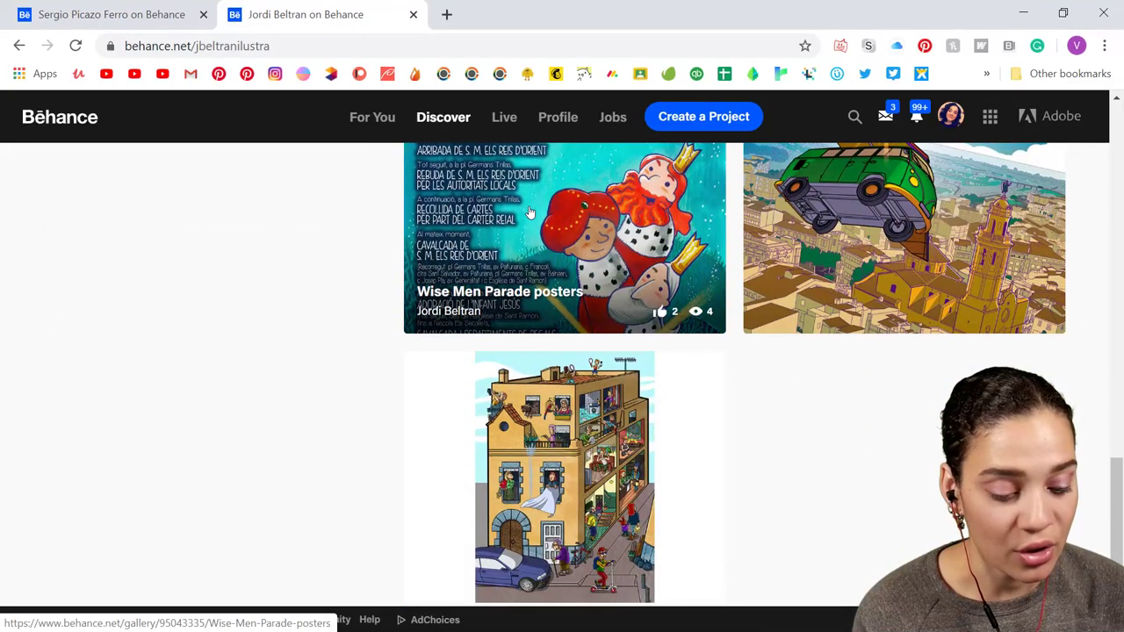
scroll(529, 211, up, 8)
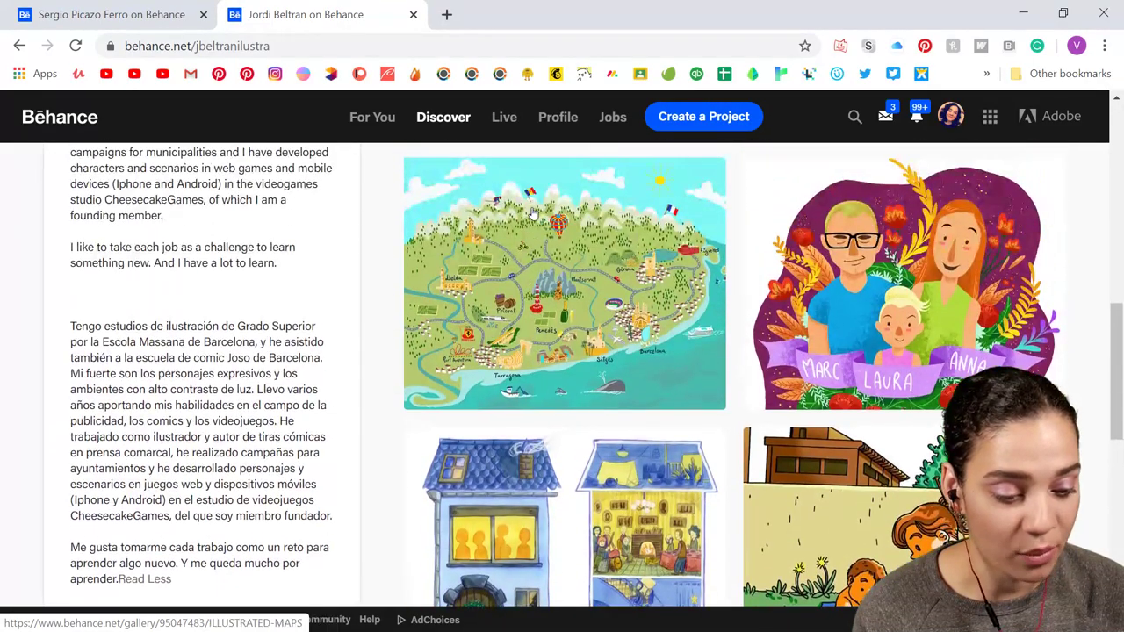
scroll(531, 212, up, 3)
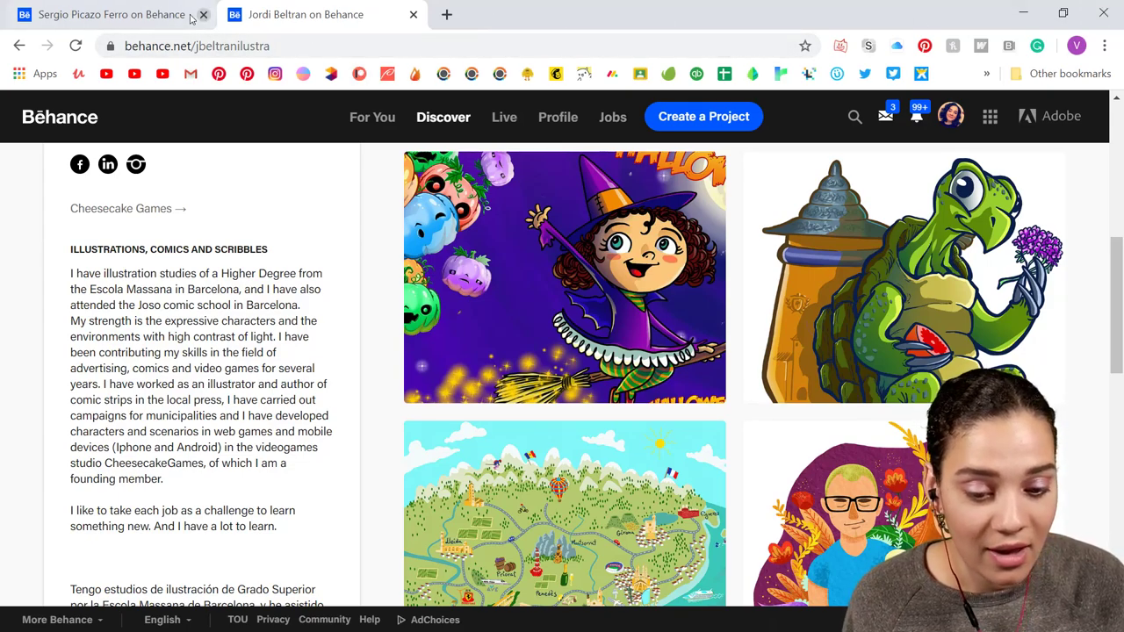
Revisit the other illustrator's profile, switch back to Photoshop and check the Dracula illustration as a whole
click(136, 13)
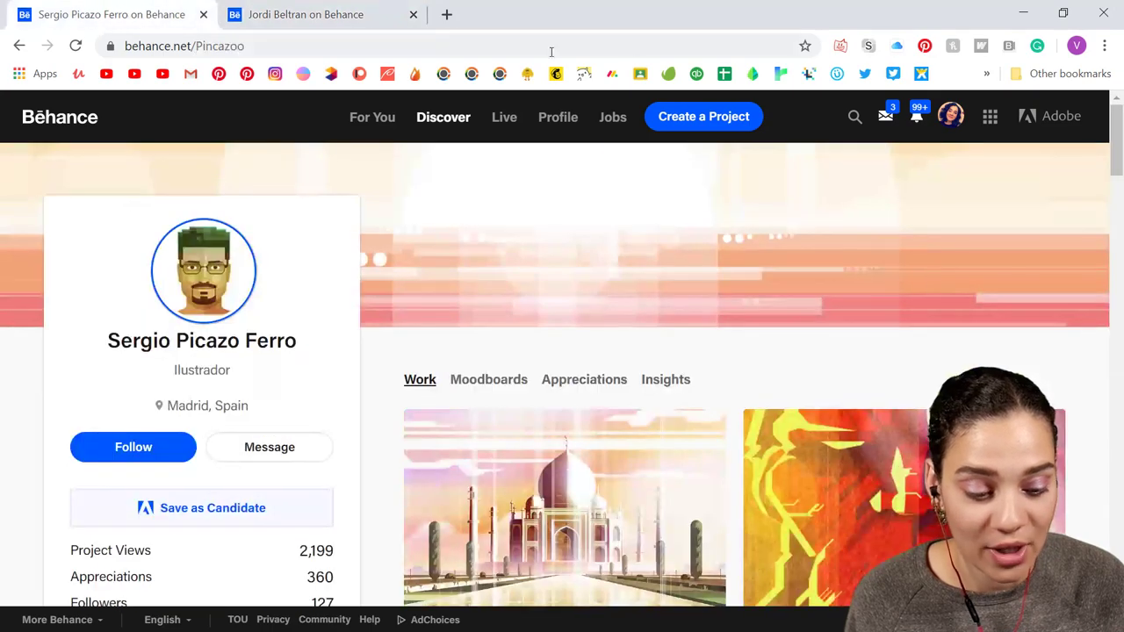
click(1101, 15)
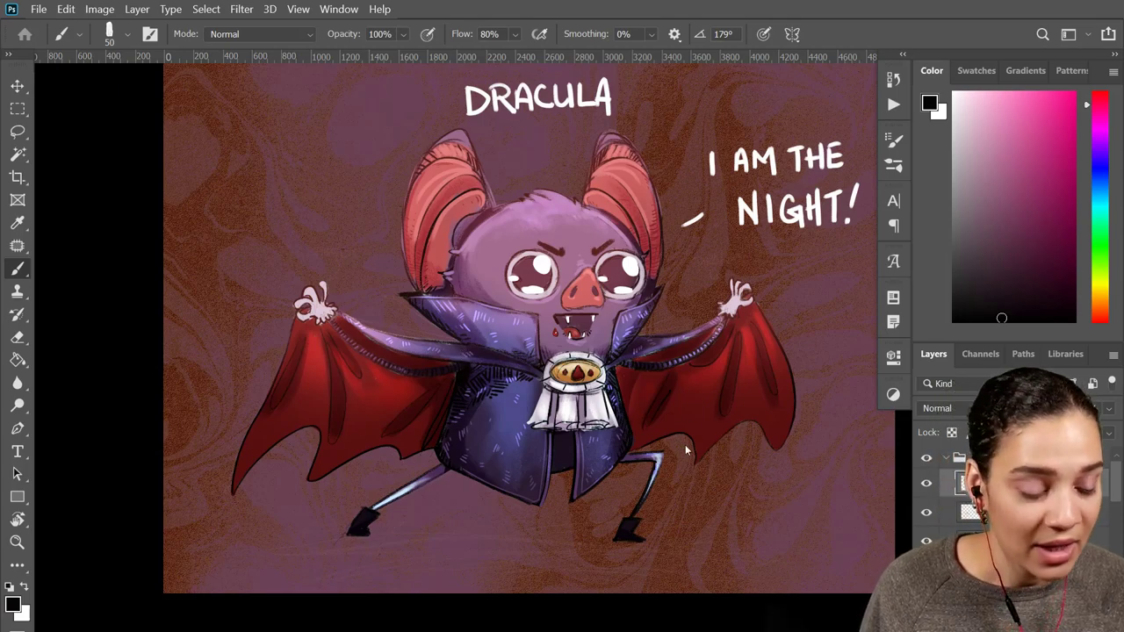
key(ctrl+minus)
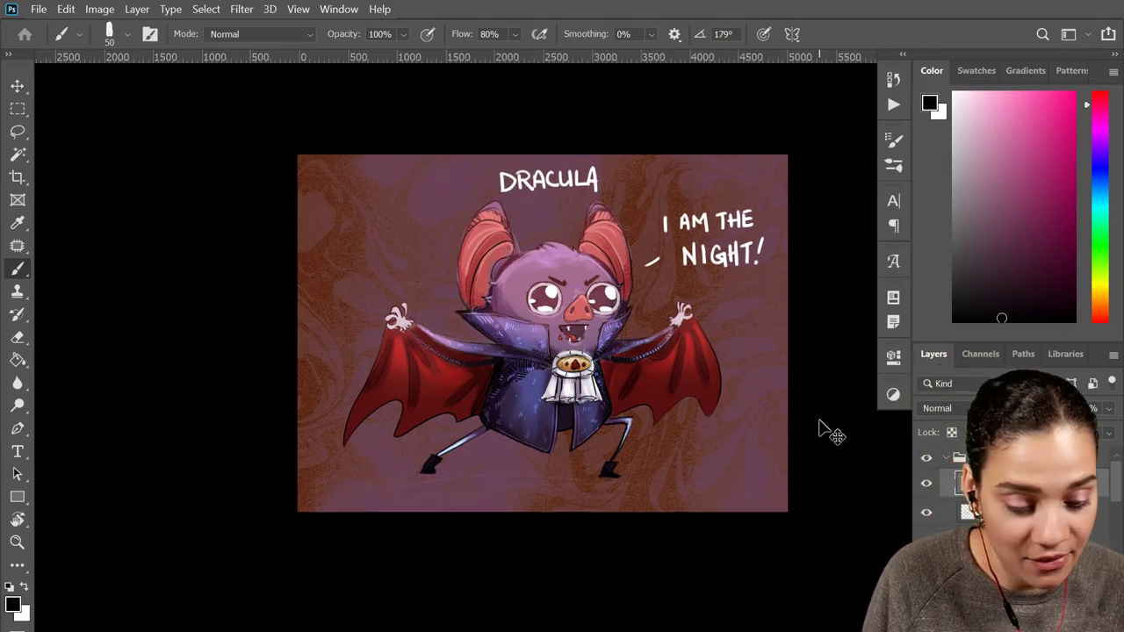
key(ctrl+plus)
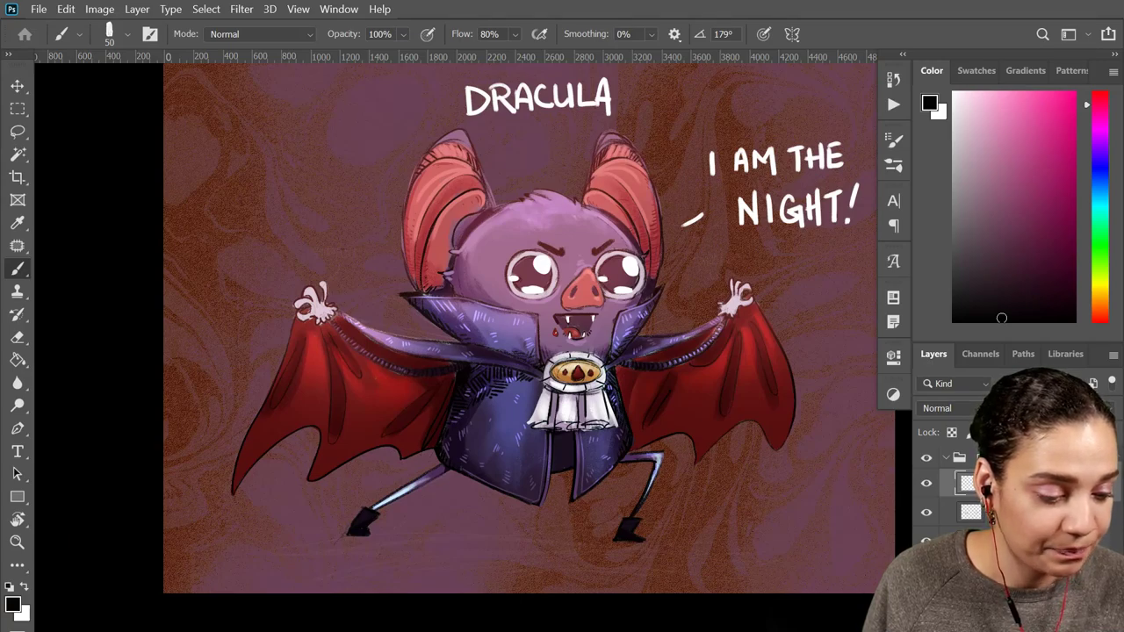
Outline an irregular ground shadow with the Lasso under the bat's feet and fill it with black
click(1098, 482)
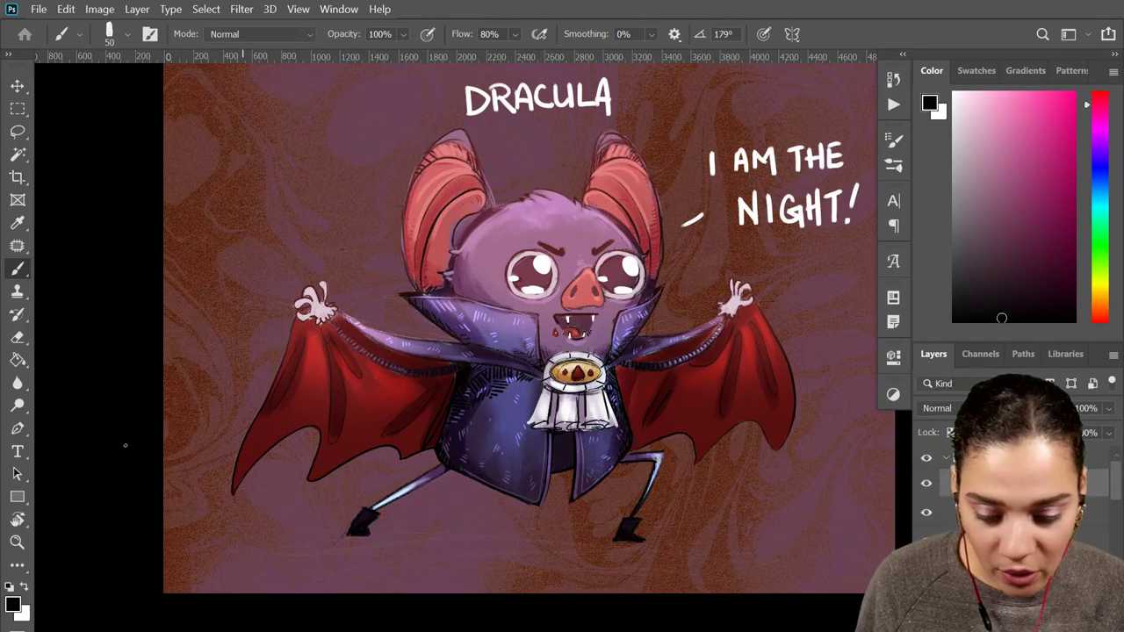
click(18, 131)
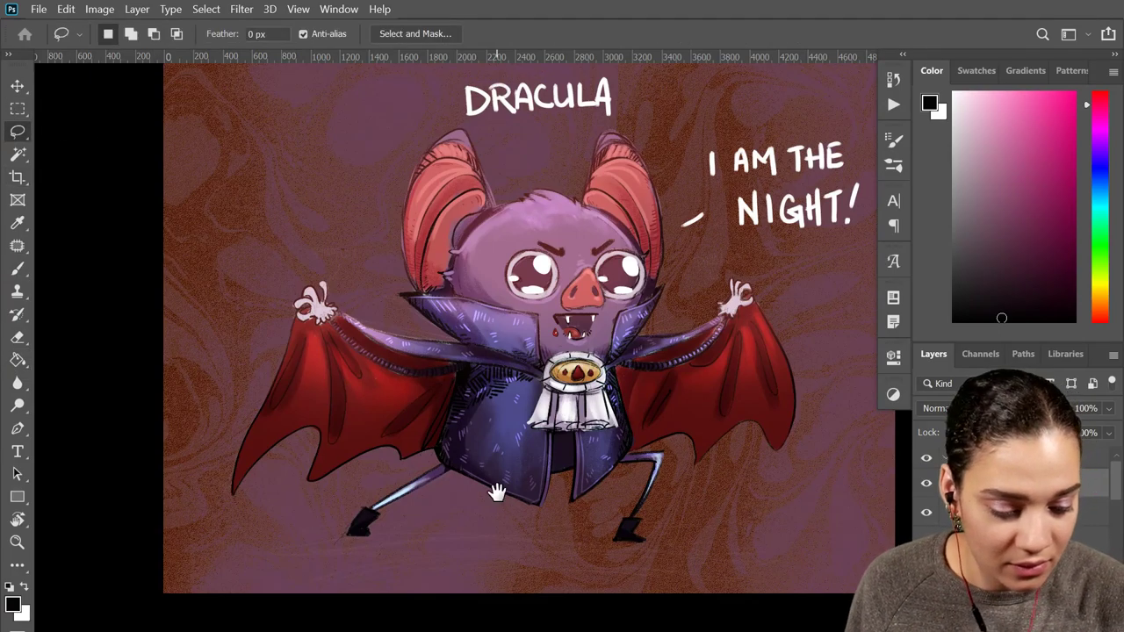
drag(499, 486, 620, 367)
mouse_move(521, 359)
mouse_down()
mouse_move(326, 401)
mouse_move(542, 404)
mouse_move(677, 428)
mouse_move(809, 402)
mouse_move(764, 389)
mouse_move(788, 371)
mouse_move(520, 360)
mouse_up()
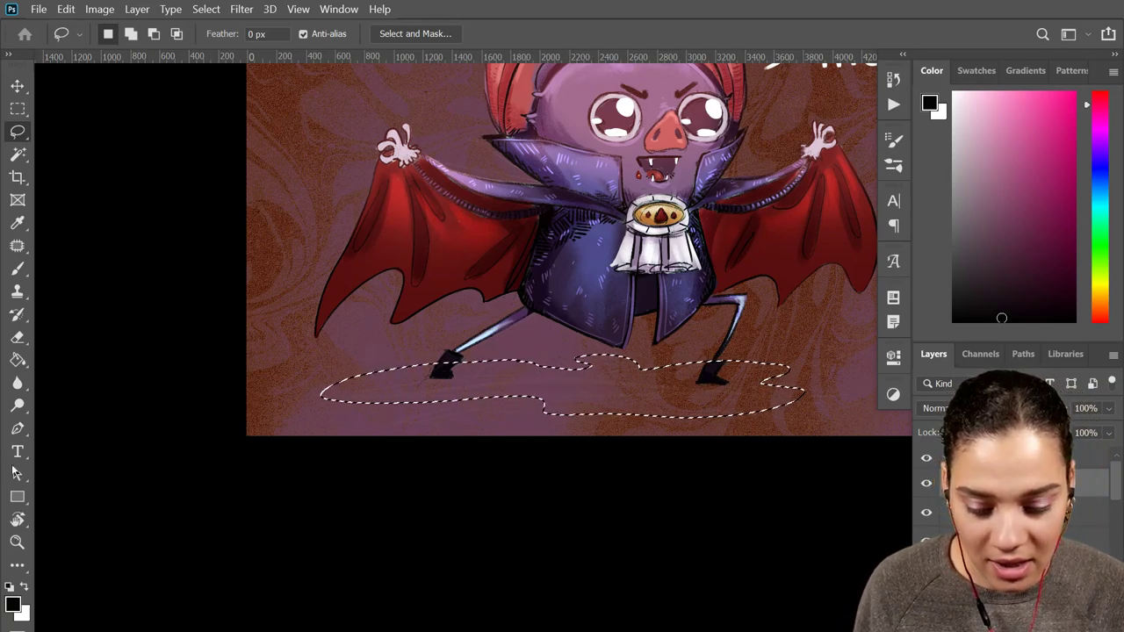
click(16, 359)
click(609, 395)
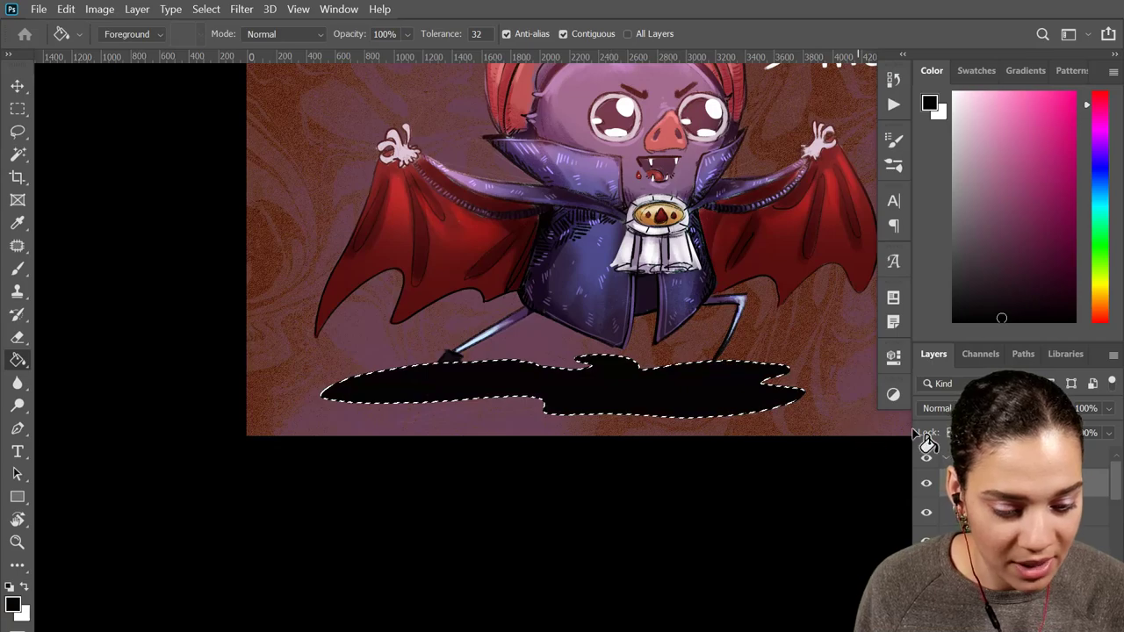
key(ctrl+d)
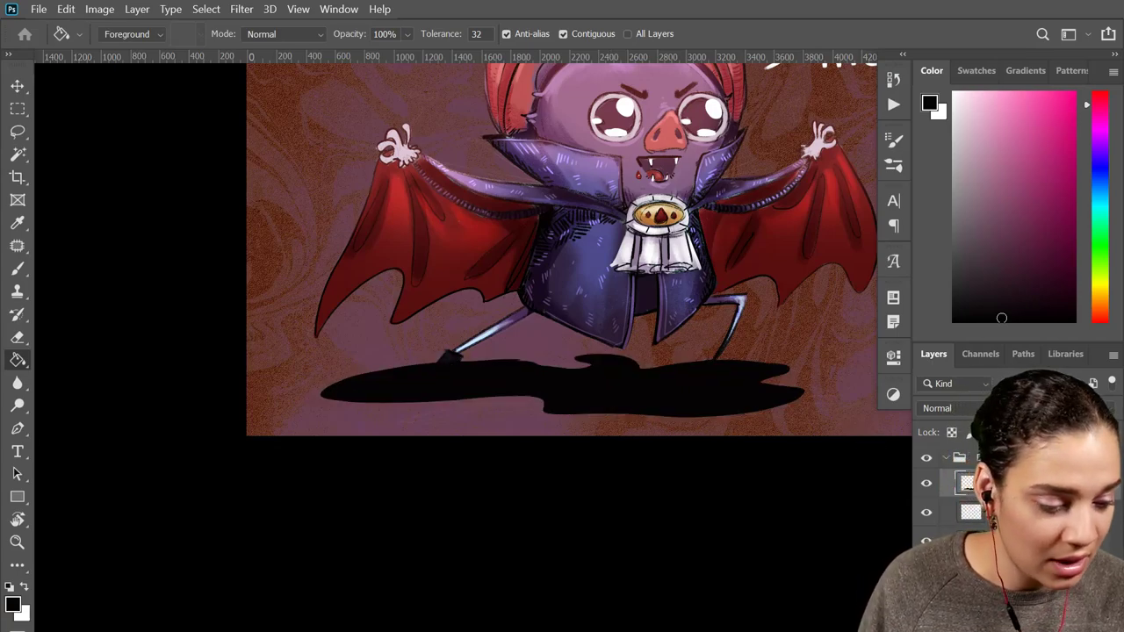
Set the ground shadow layer's blend mode to Soft Light at 60% opacity
click(943, 409)
click(948, 236)
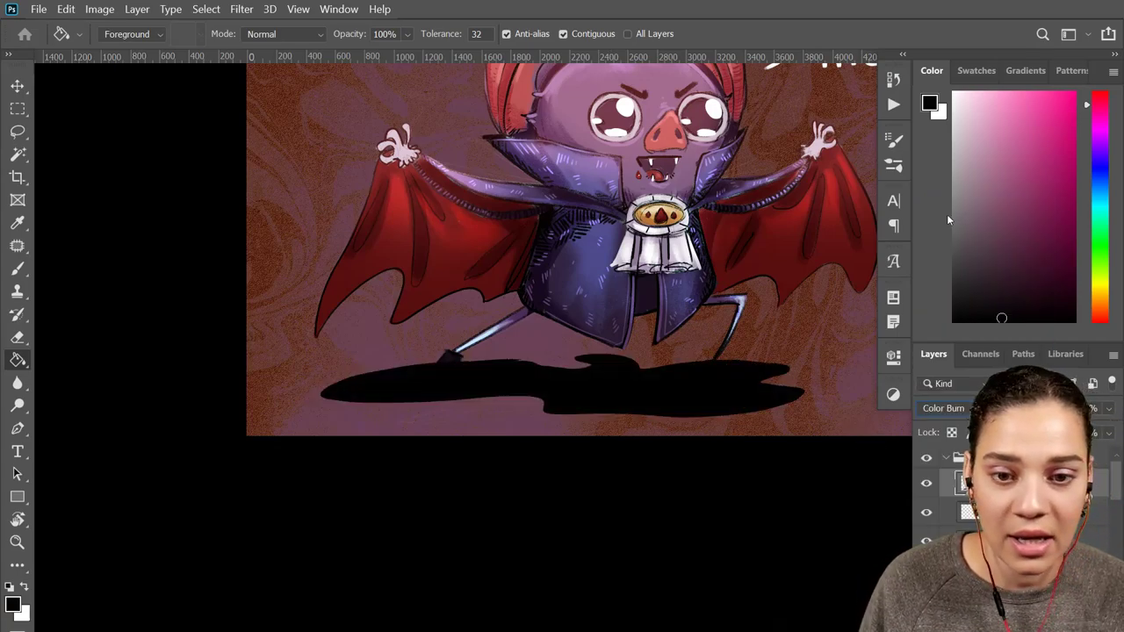
key(Down)
key(Down)
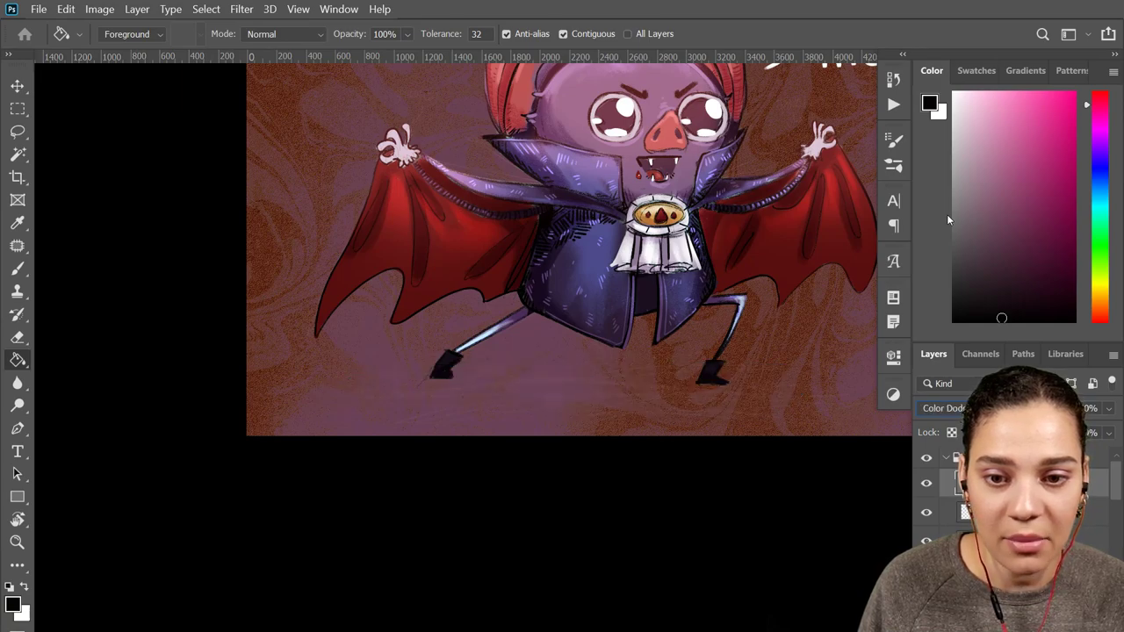
key(Down)
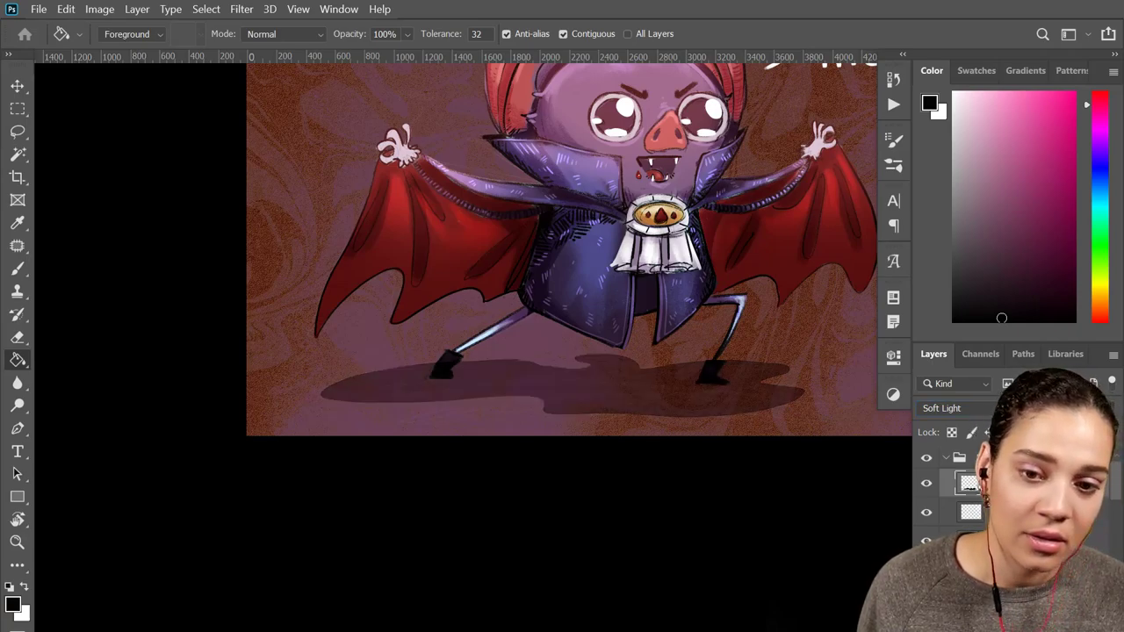
Soften the ground shadow with a Gaussian Blur of 7.2 pixels radius
click(235, 11)
mouse_move(305, 208)
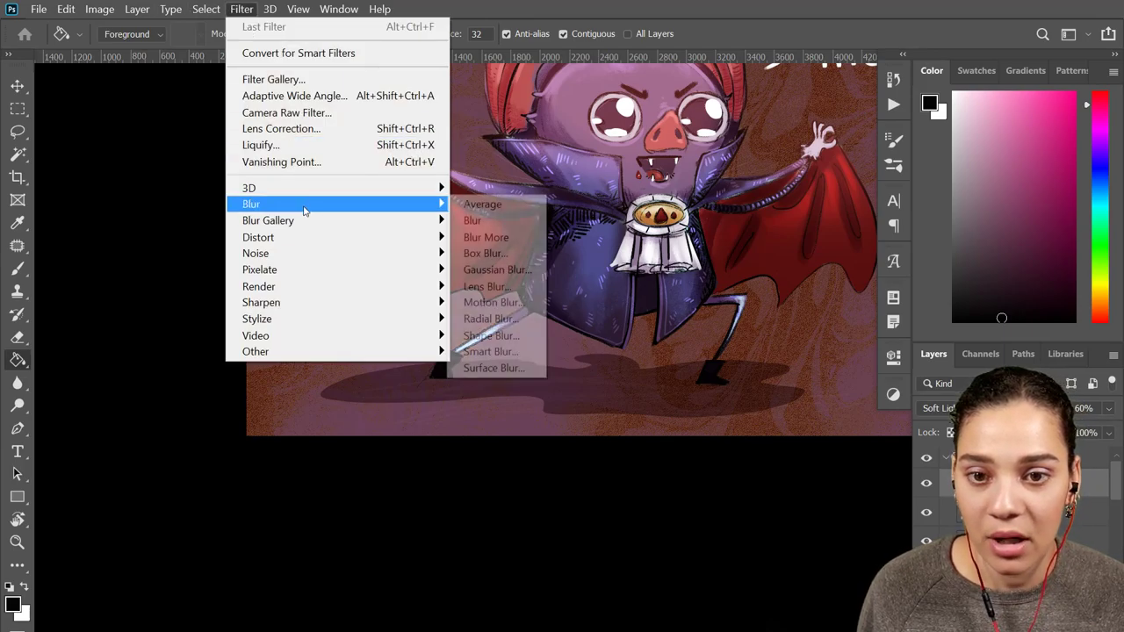
click(514, 268)
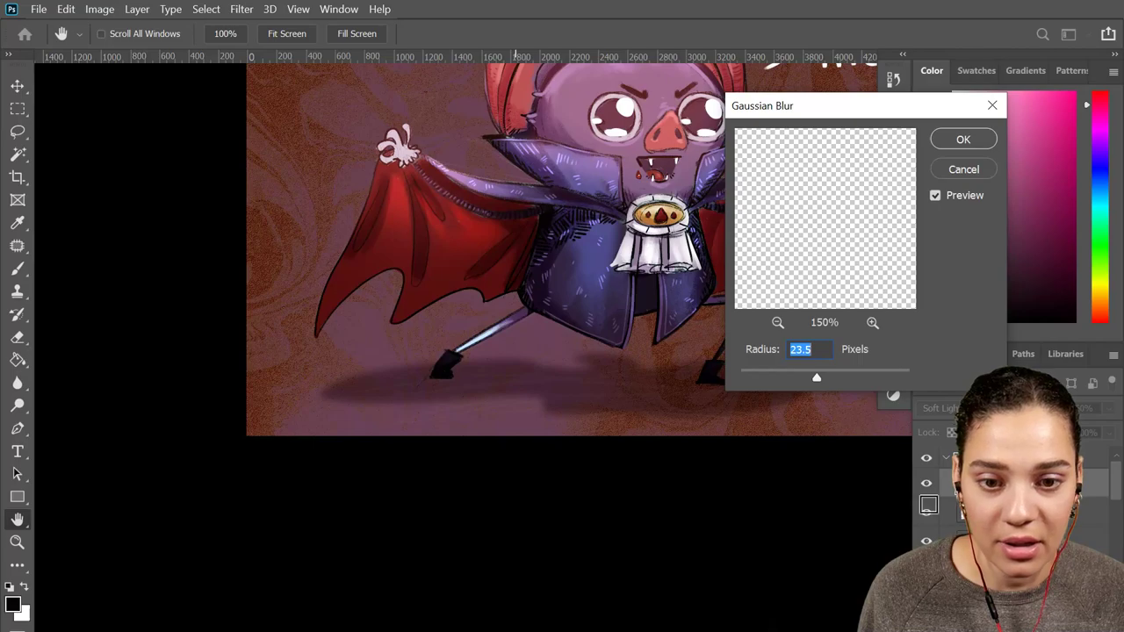
click(784, 376)
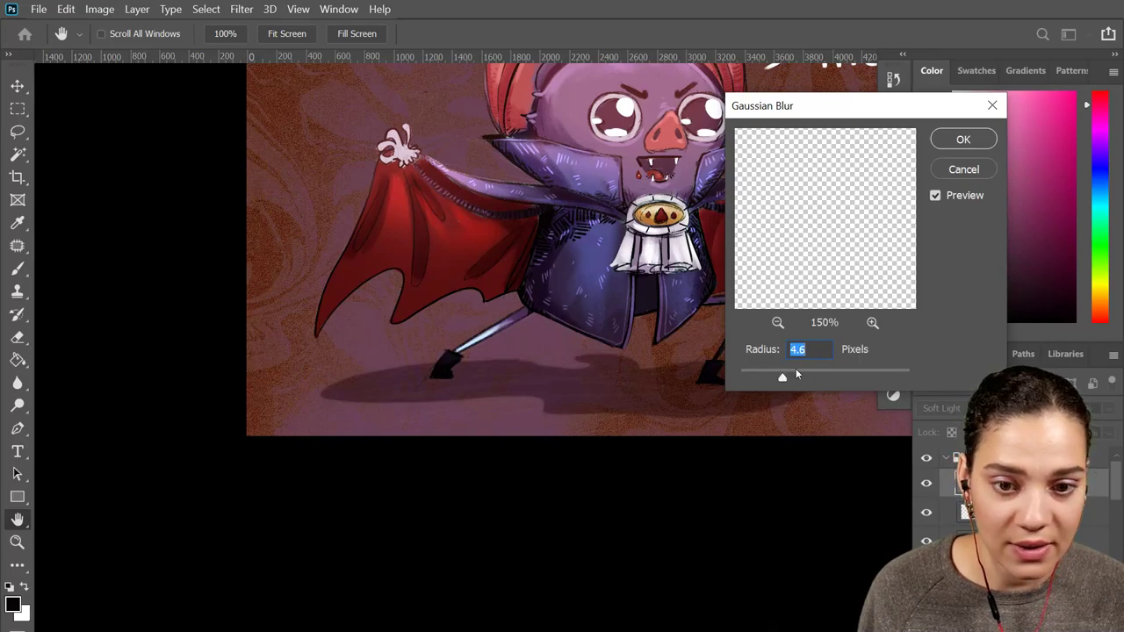
click(796, 375)
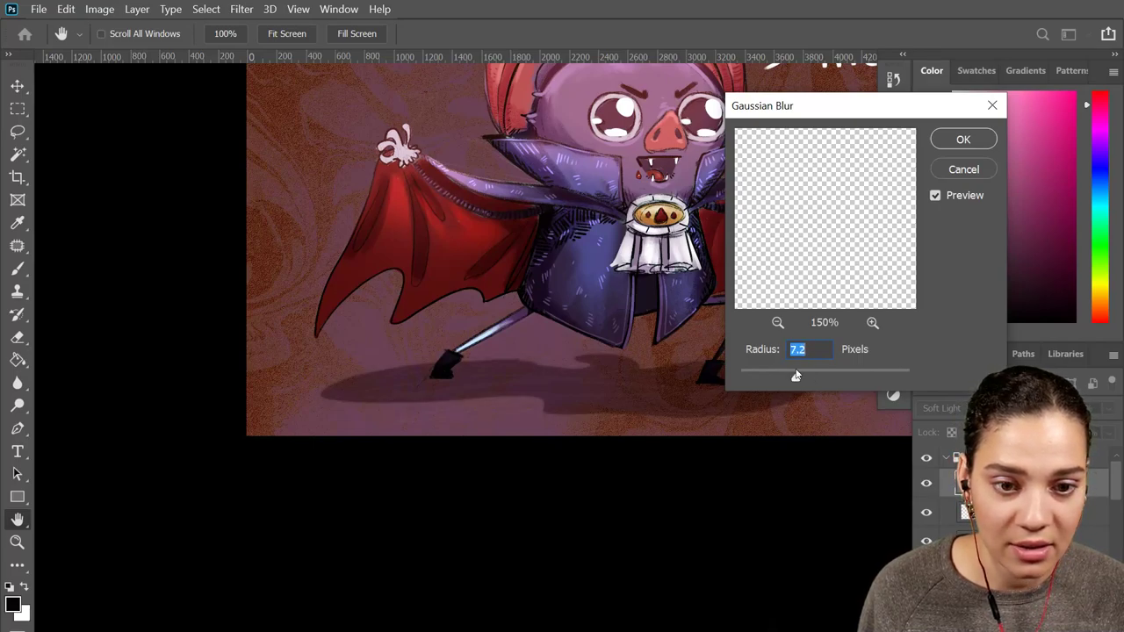
click(962, 140)
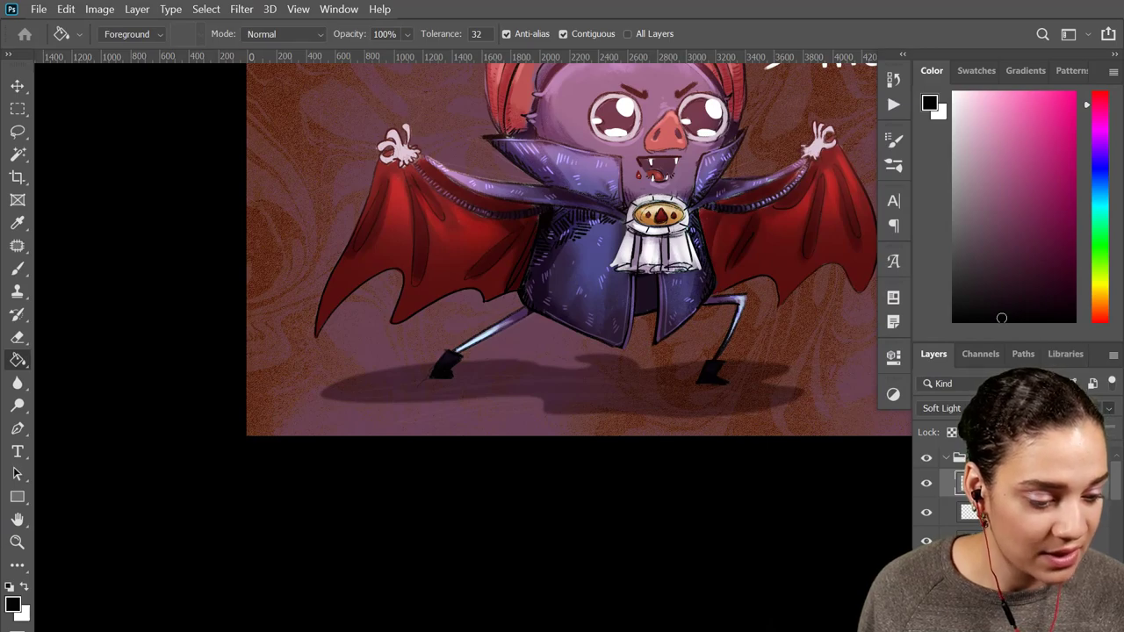
Lower the ground shadow layer's opacity to 35% and check it against the whole illustration
drag(1104, 429, 1073, 428)
mouse_move(727, 302)
mouse_down()
mouse_move(444, 361)
mouse_move(573, 373)
mouse_up()
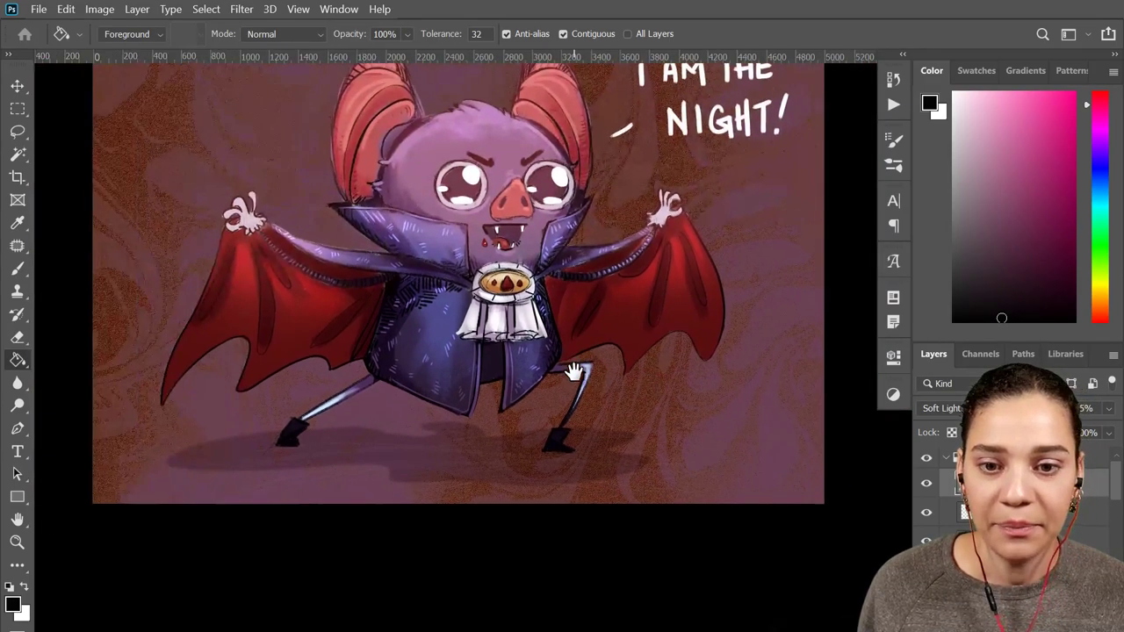
drag(498, 414, 429, 460)
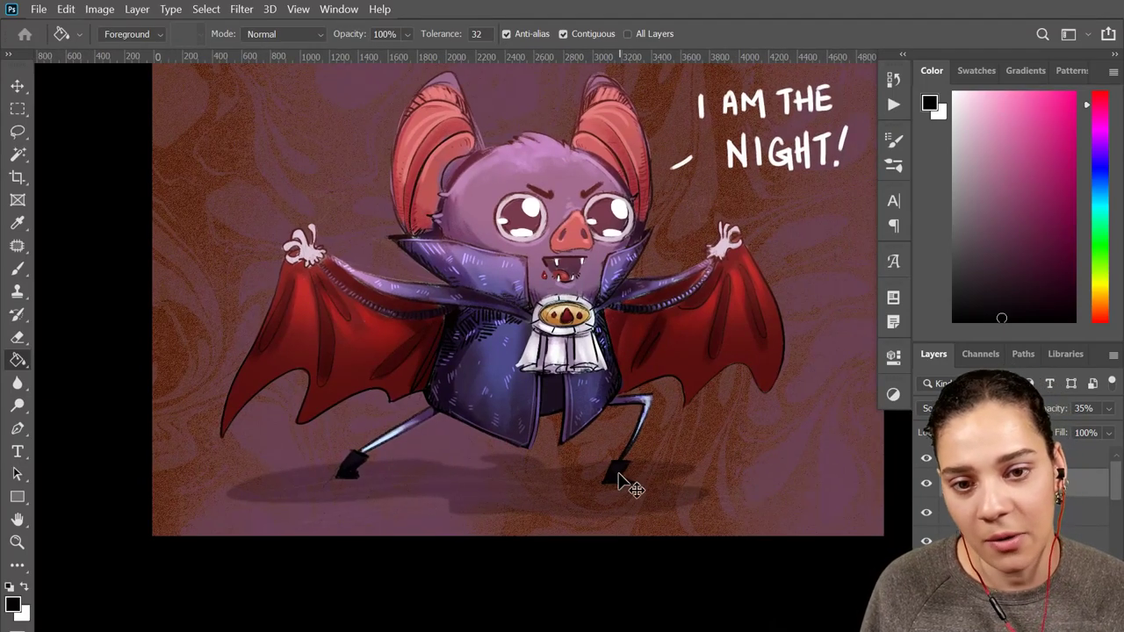
key(ctrl+minus)
key(ctrl+plus)
key(ctrl+plus)
Select the background texture group and reduce its opacity to 86%
drag(618, 194, 583, 258)
scroll(1010, 496, down, 1)
scroll(1010, 496, down, 3)
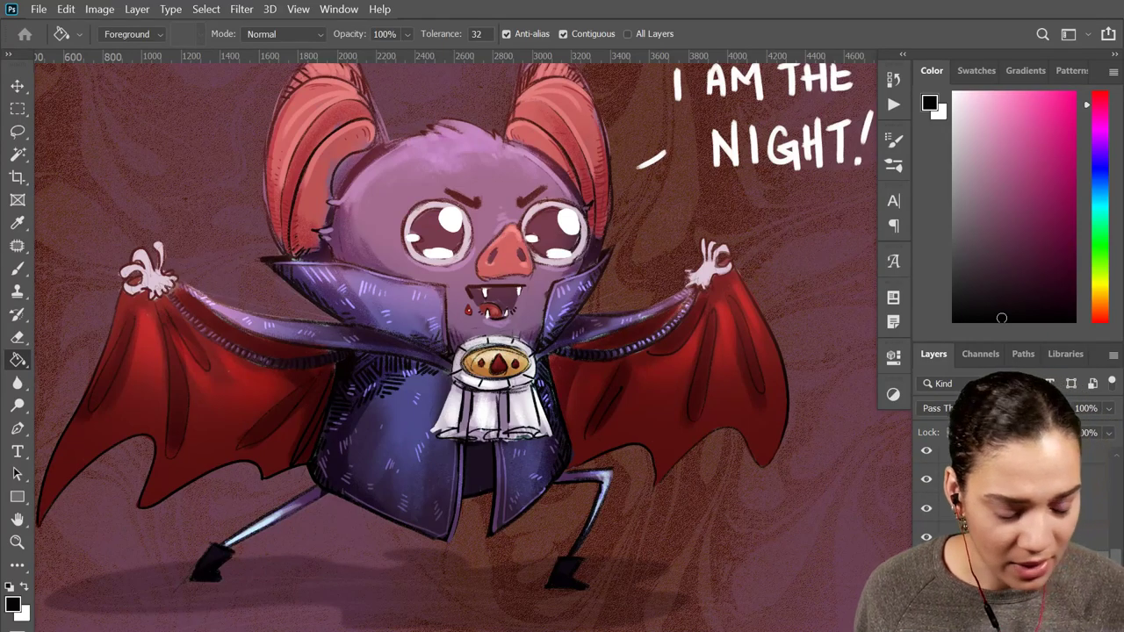
key(ctrl+0)
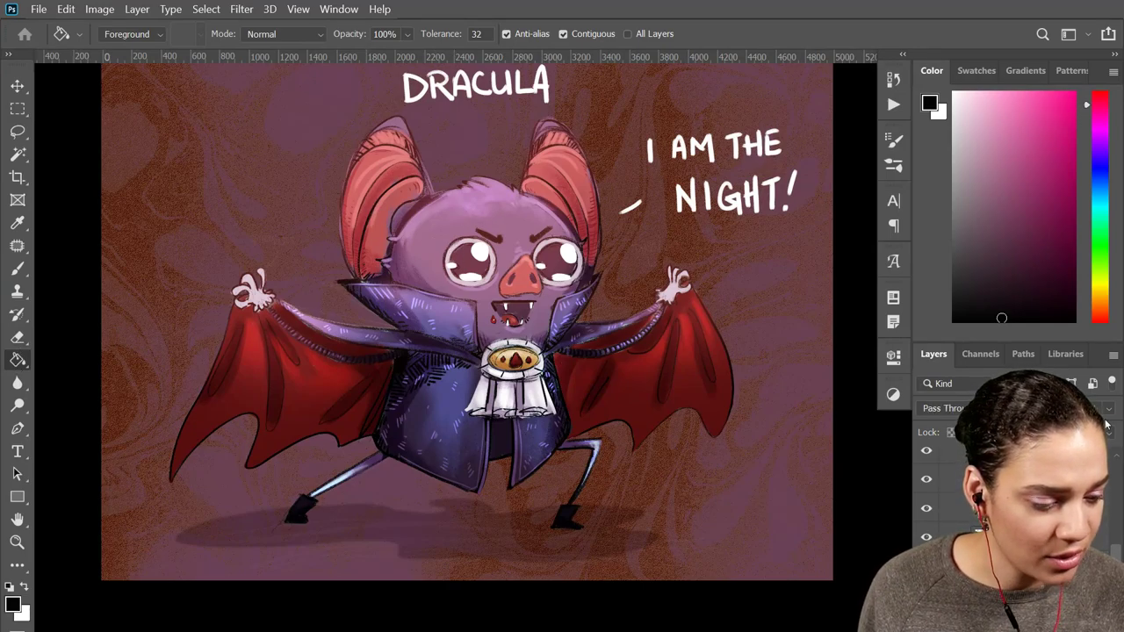
click(926, 594)
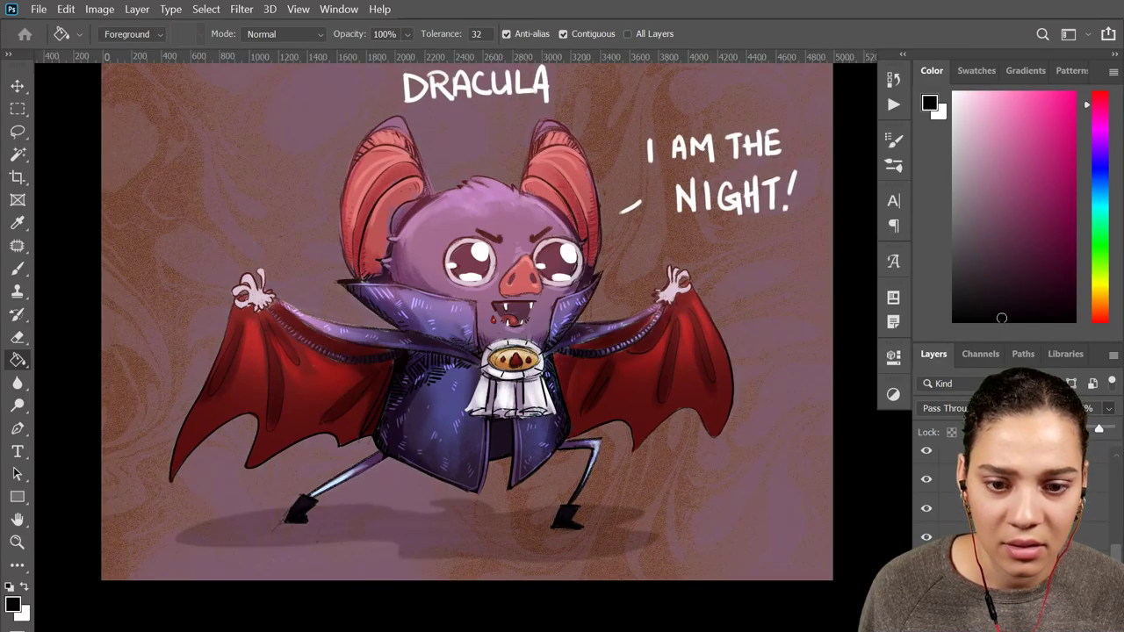
click(534, 358)
key(ctrl+minus)
key(ctrl+minus)
key(ctrl+plus)
key(ctrl+plus)
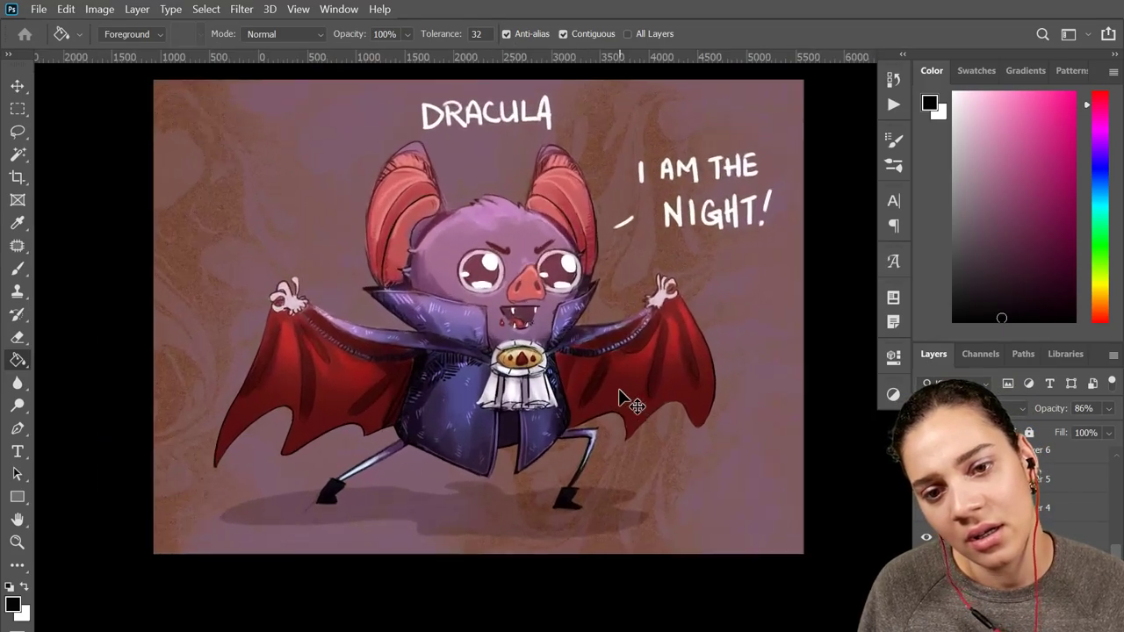
scroll(620, 397, up, 1)
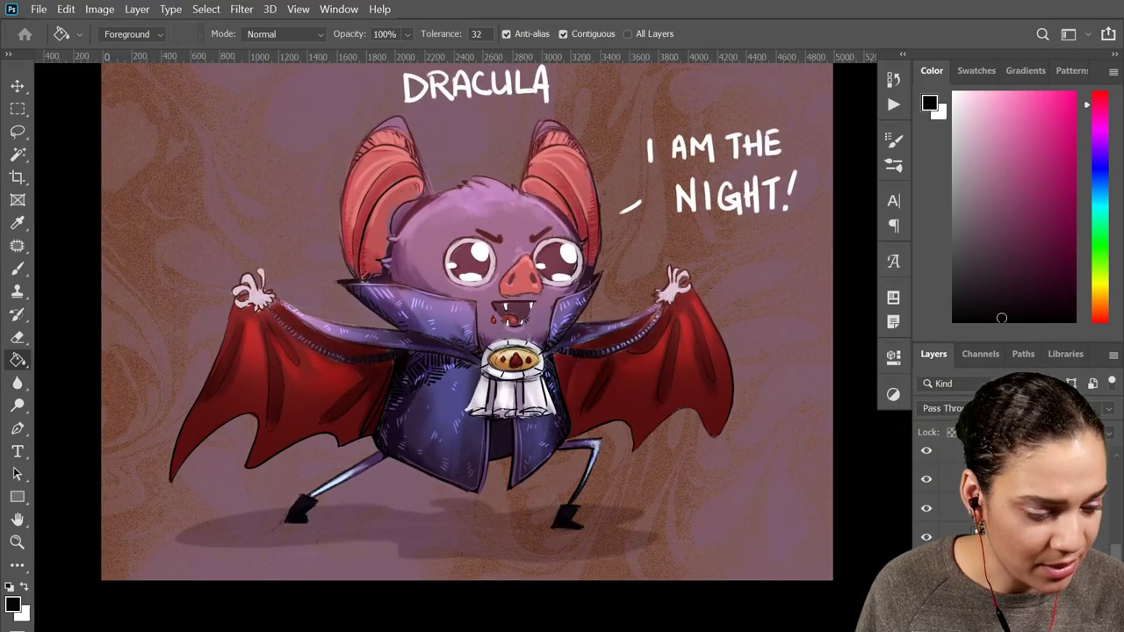
Fill the background behind the bat with black and set that layer's blend mode to Darken
click(354, 337)
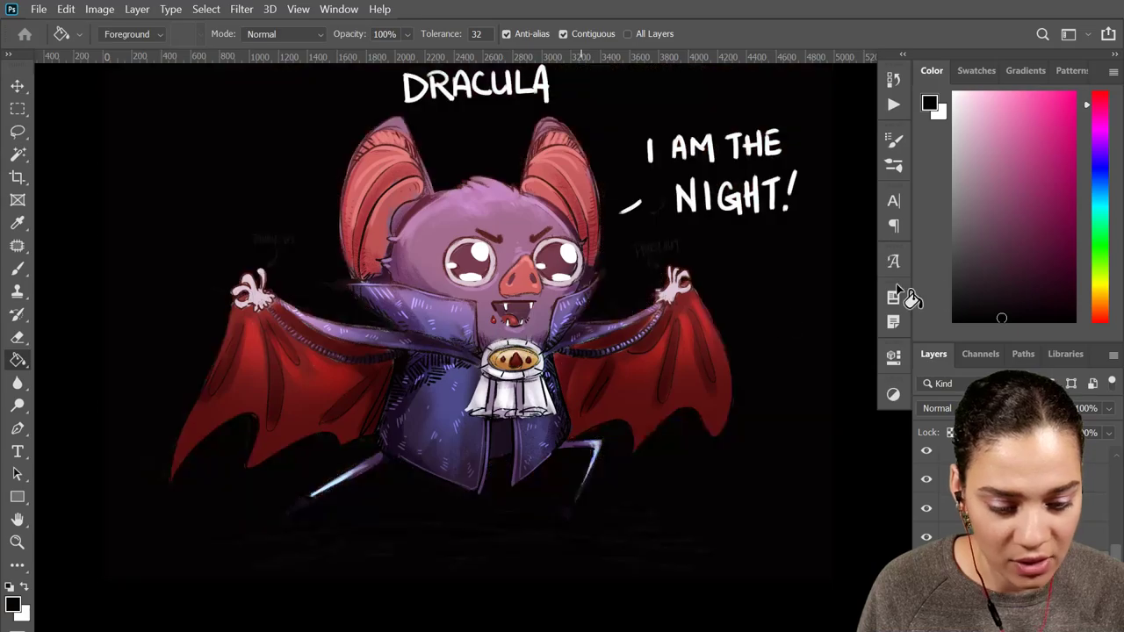
click(939, 408)
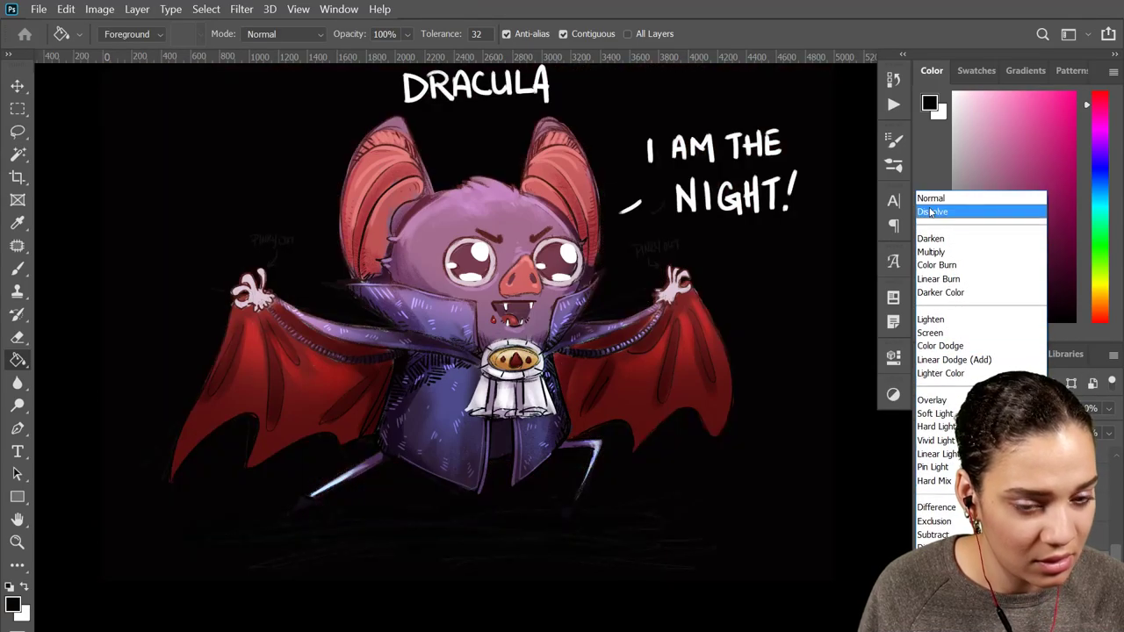
click(937, 251)
key(Up)
key(Up)
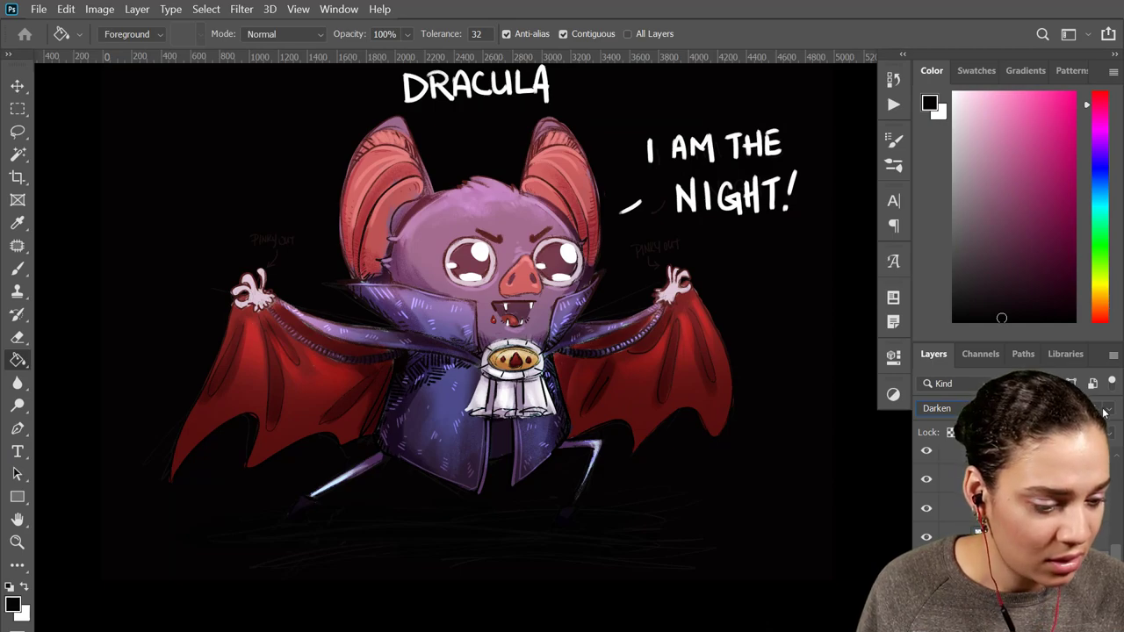
Lower the opacity of the black Darken layer behind the bat and compare darker and lighter background versions through undo and redo
drag(1111, 429, 1060, 428)
key(ctrl+z)
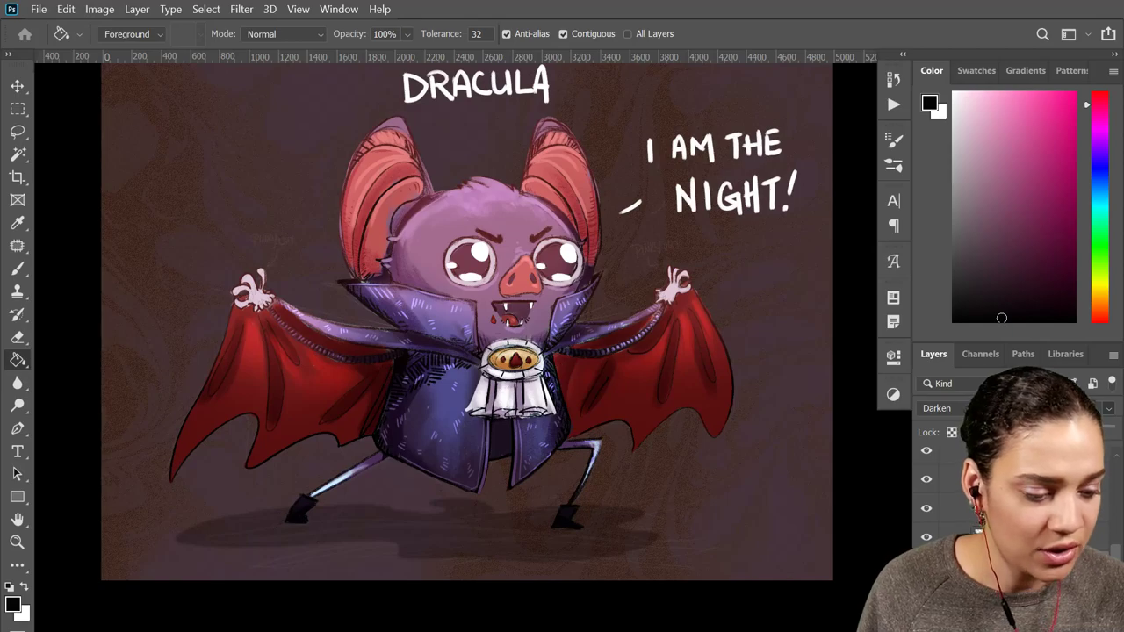
key(ctrl+z)
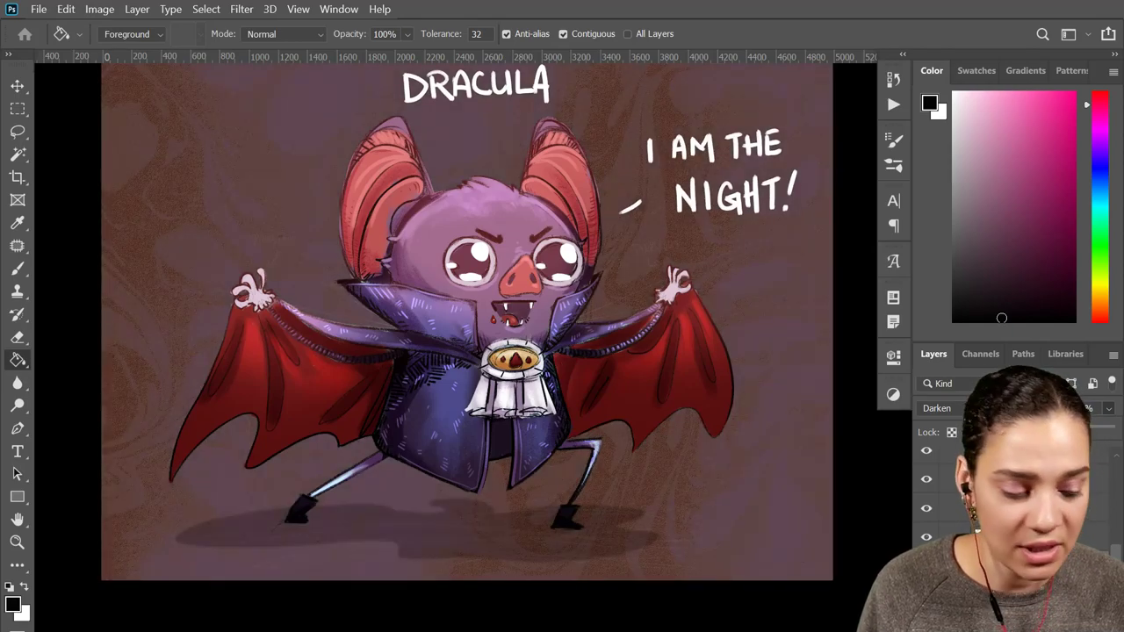
key(ctrl+z)
key(ctrl+shift+z)
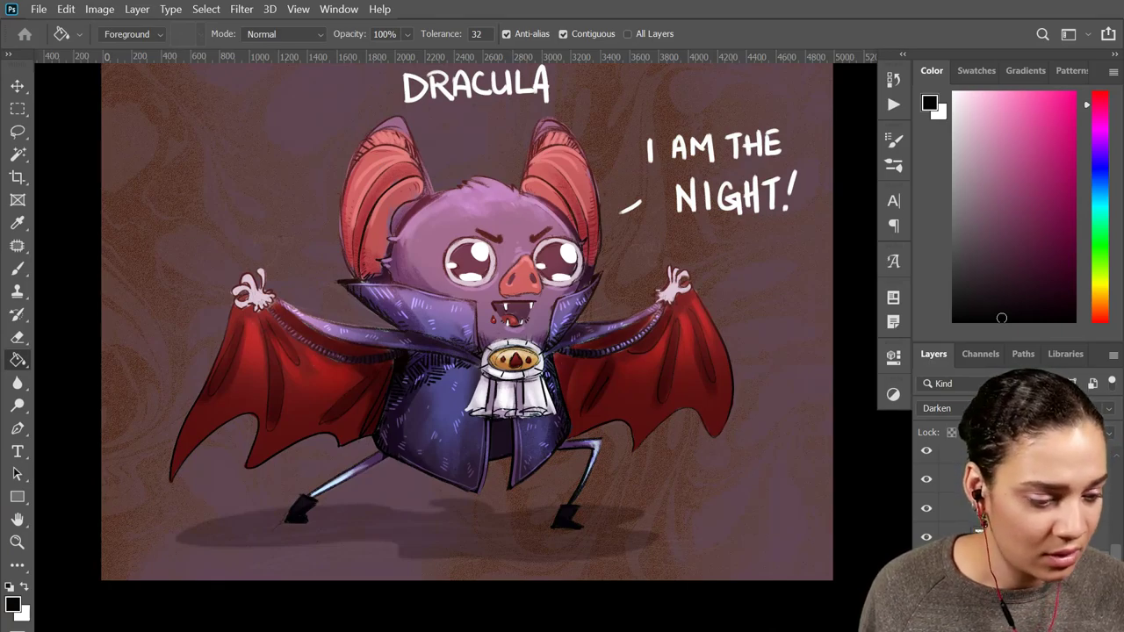
key(ctrl+z)
key(ctrl+z)
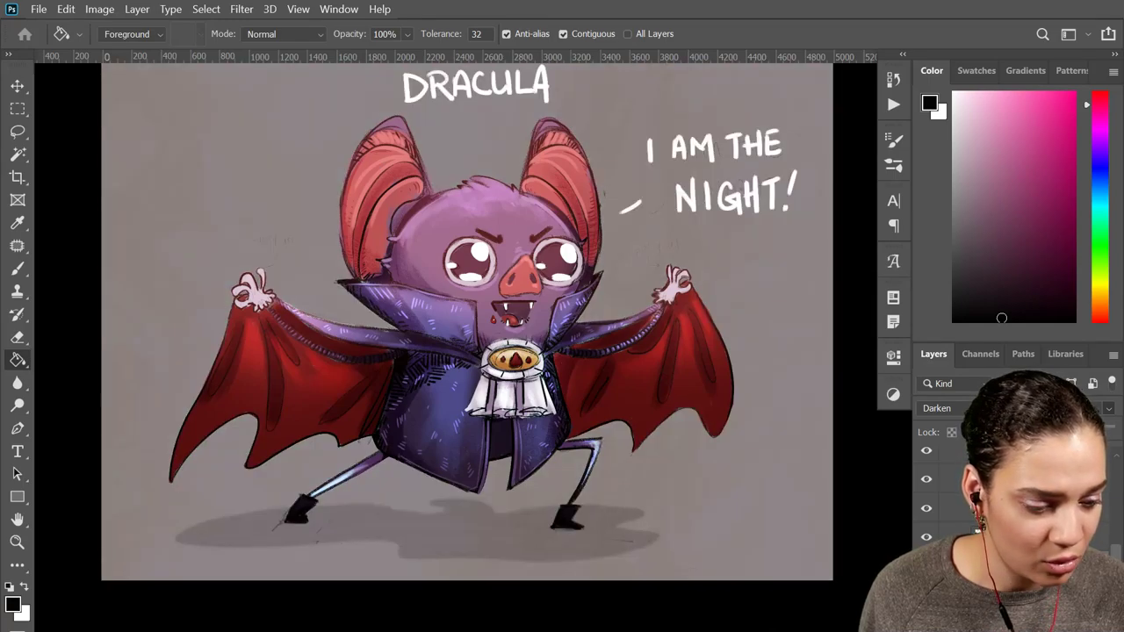
key(ctrl+z)
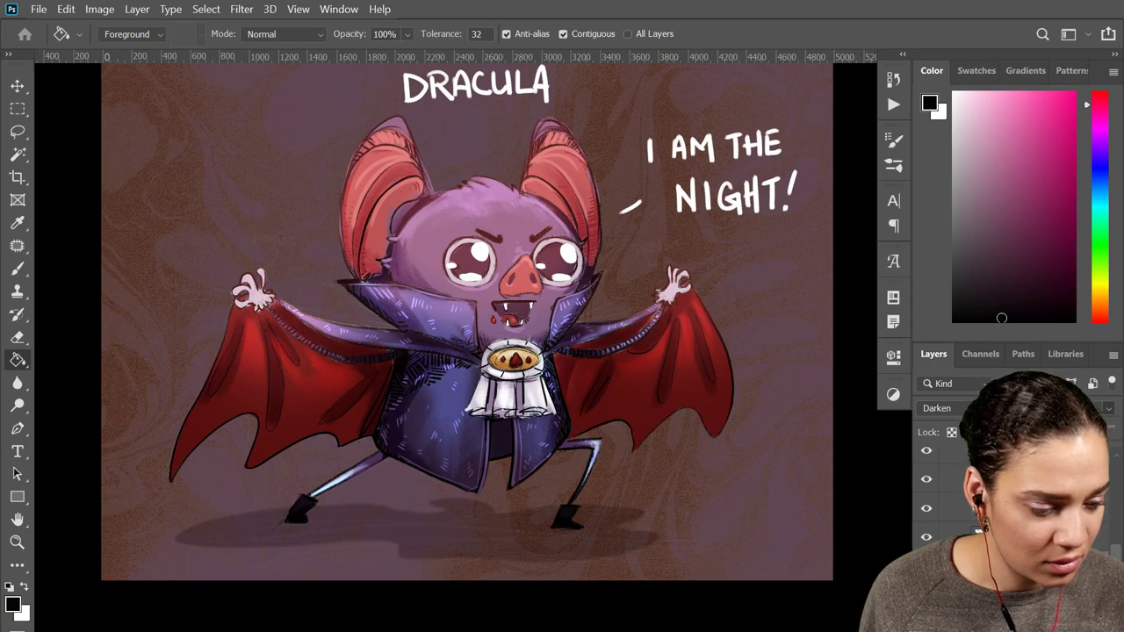
key(ctrl+z)
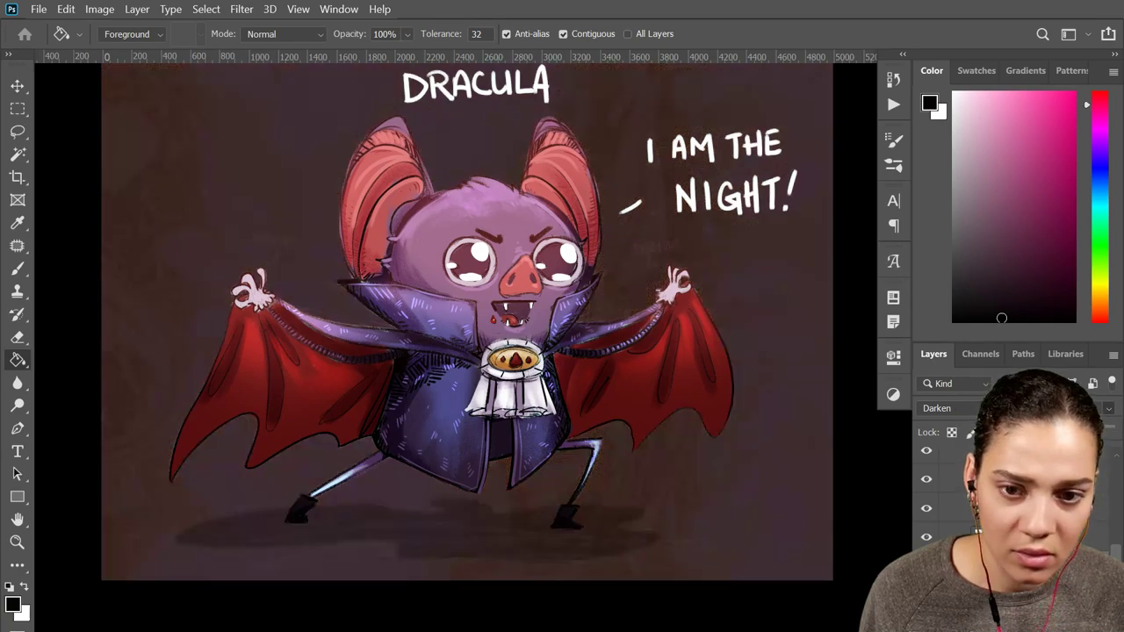
key(ctrl+shift+z)
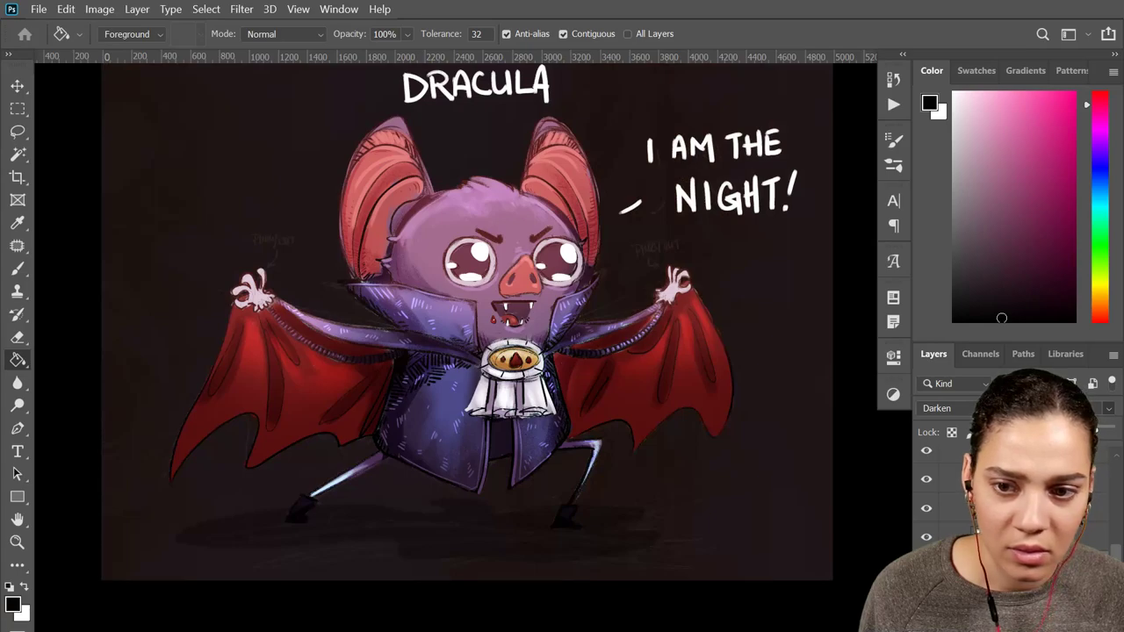
key(ctrl+z)
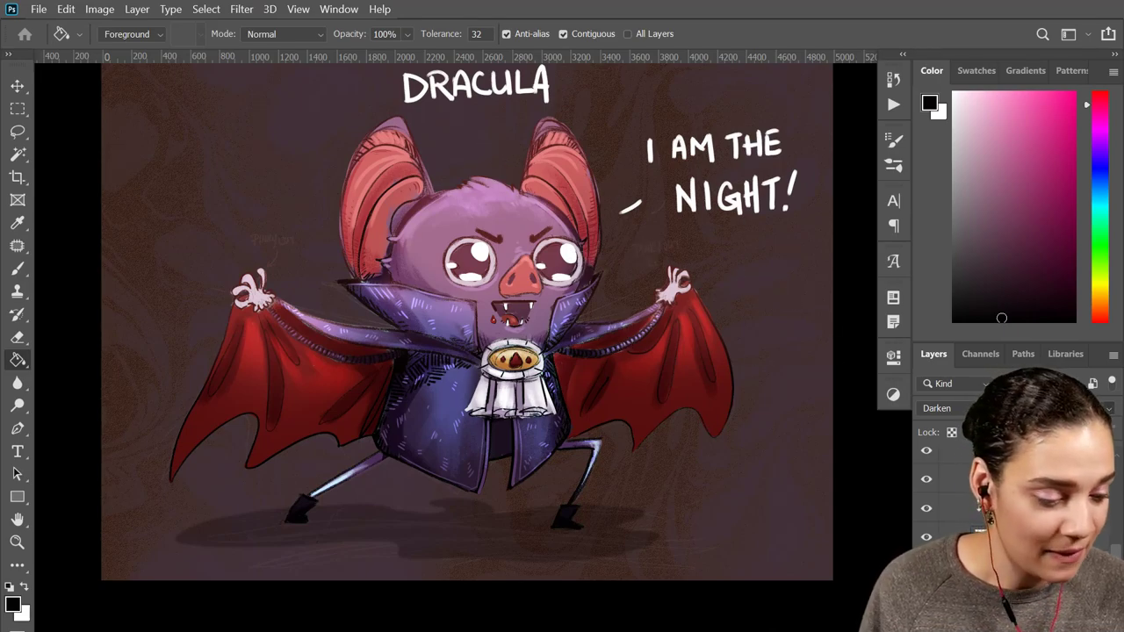
Find the old sketch layer by toggling layer visibility and erase the leftover handwritten notes beside the bat's hands
scroll(1018, 496, down, 5)
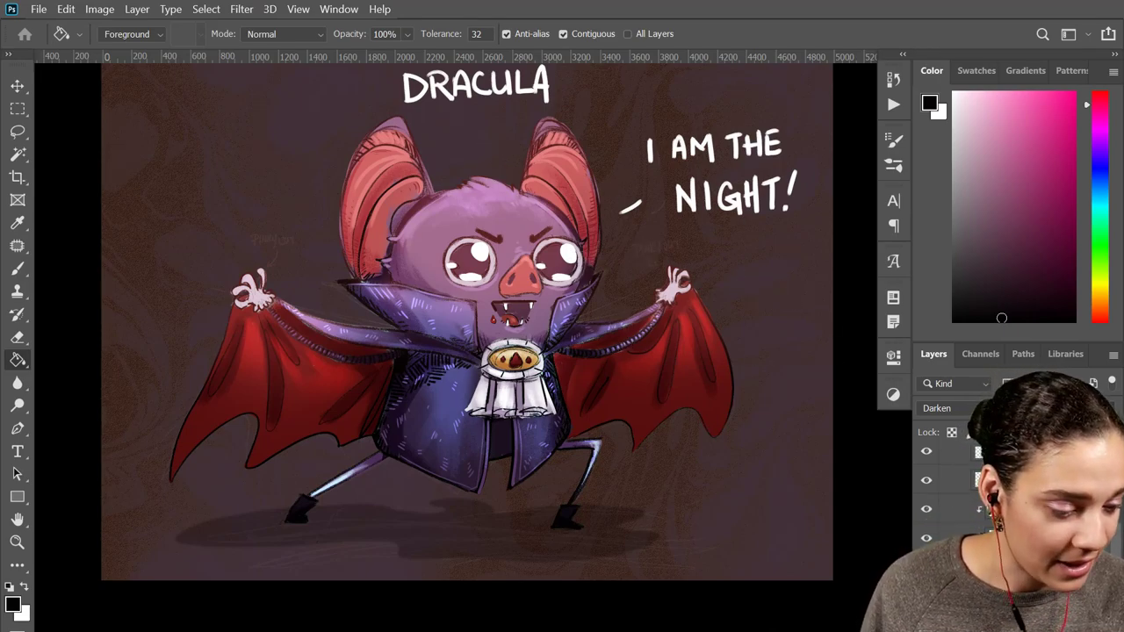
click(926, 530)
click(925, 530)
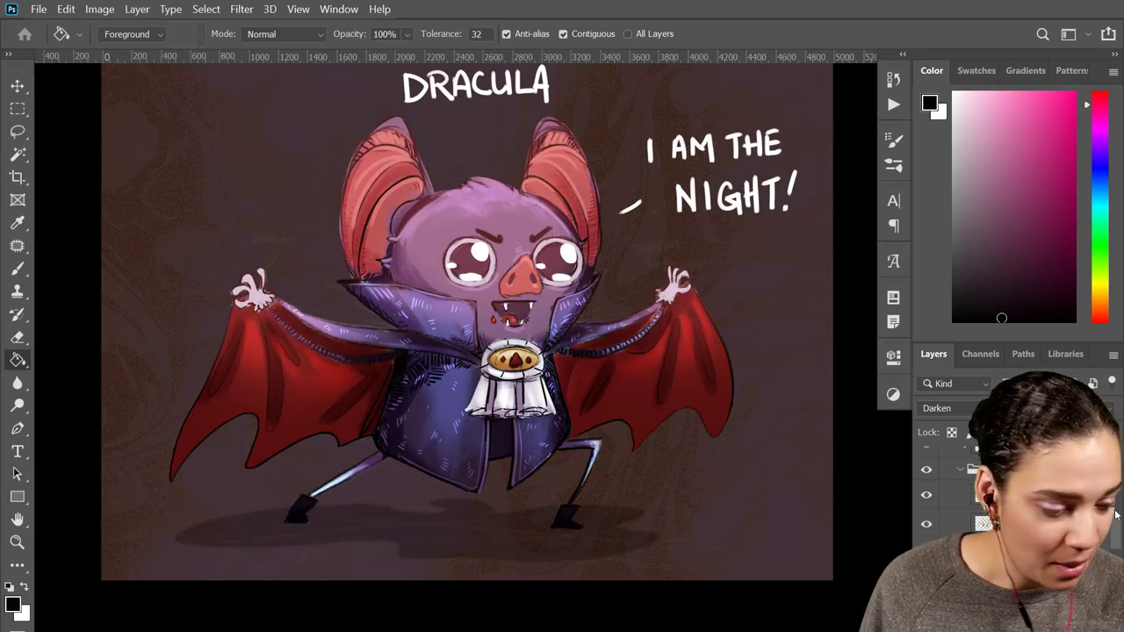
key(ctrl+plus)
drag(753, 199, 673, 244)
key(e)
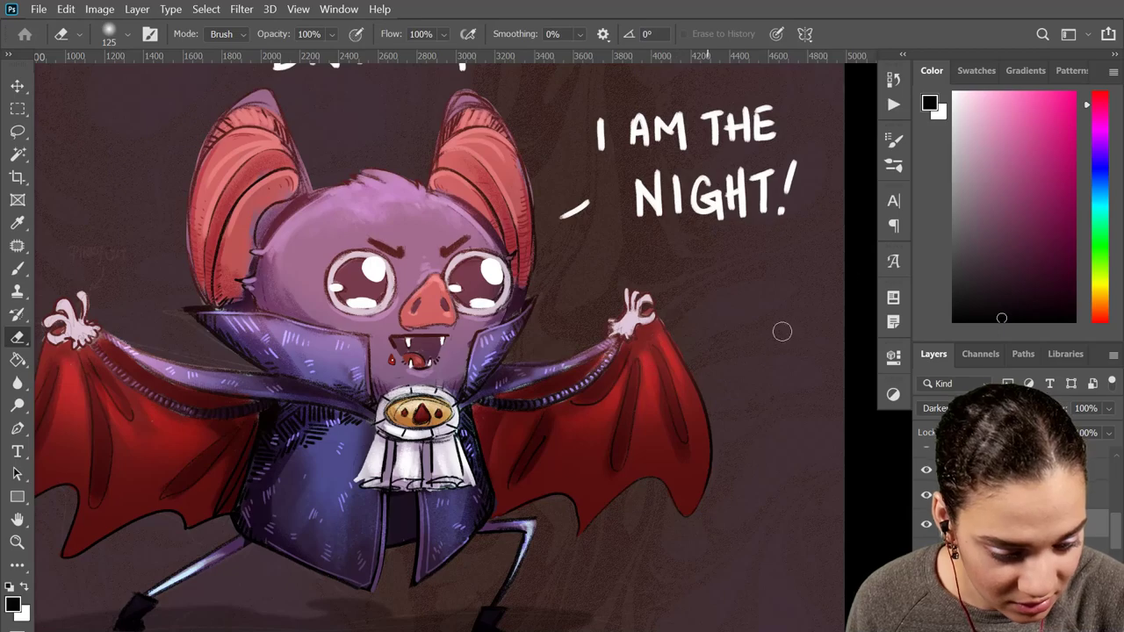
mouse_move(601, 536)
mouse_down()
mouse_move(702, 429)
mouse_move(741, 482)
mouse_up()
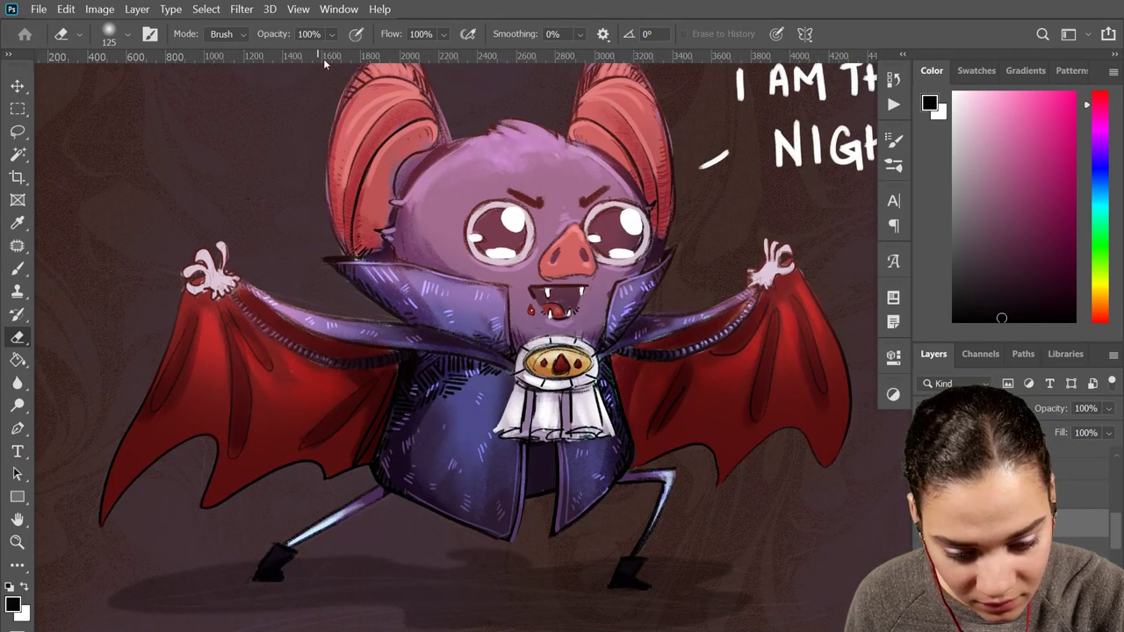
key(bracketleft)
key(bracketleft)
key(bracketleft)
key(bracketleft)
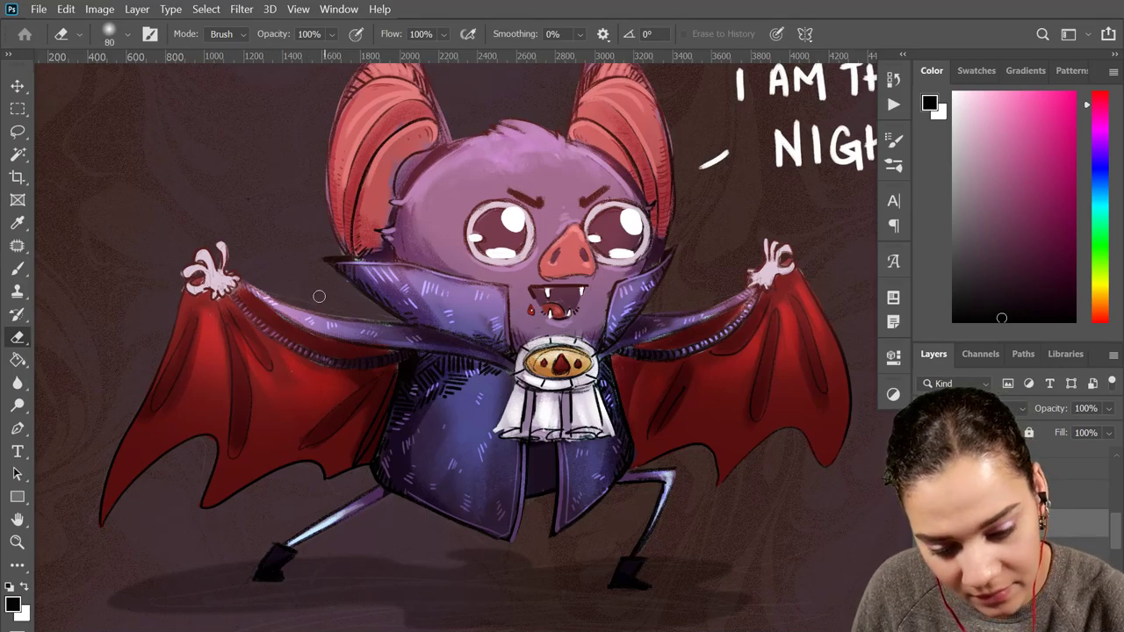
drag(490, 339, 466, 197)
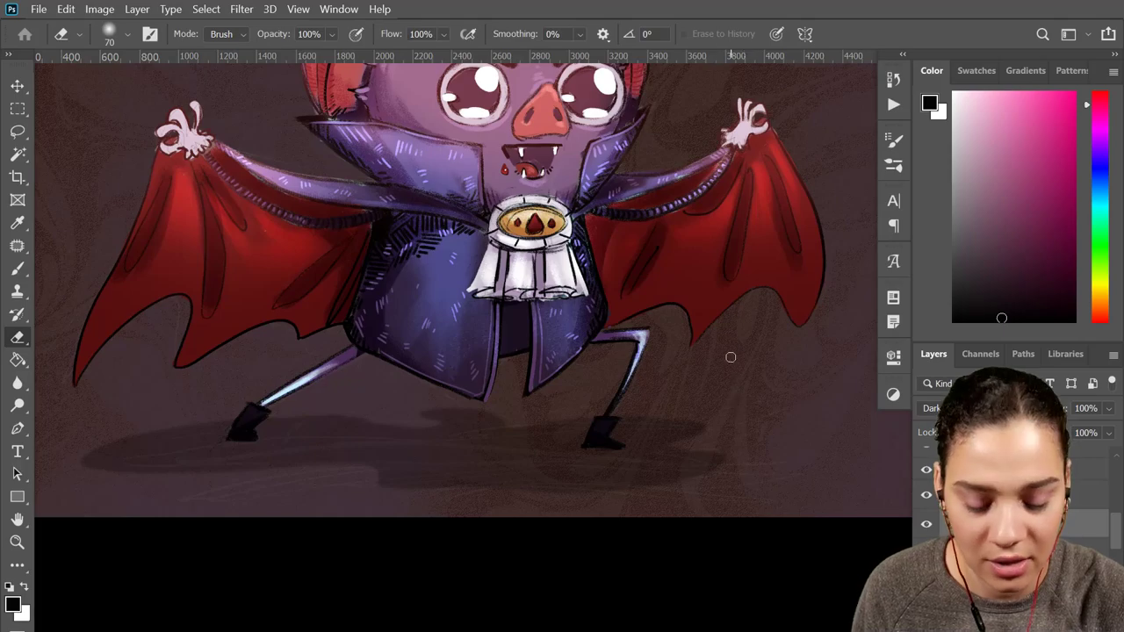
Enlarge the Eraser to 500 pixels and erase the scribbled sketch lines on the ground beneath the bat's feet
key(bracketright)
key(bracketright)
key(bracketright)
key(bracketright)
key(bracketright)
key(bracketright)
key(bracketright)
key(bracketright)
key(bracketright)
key(bracketright)
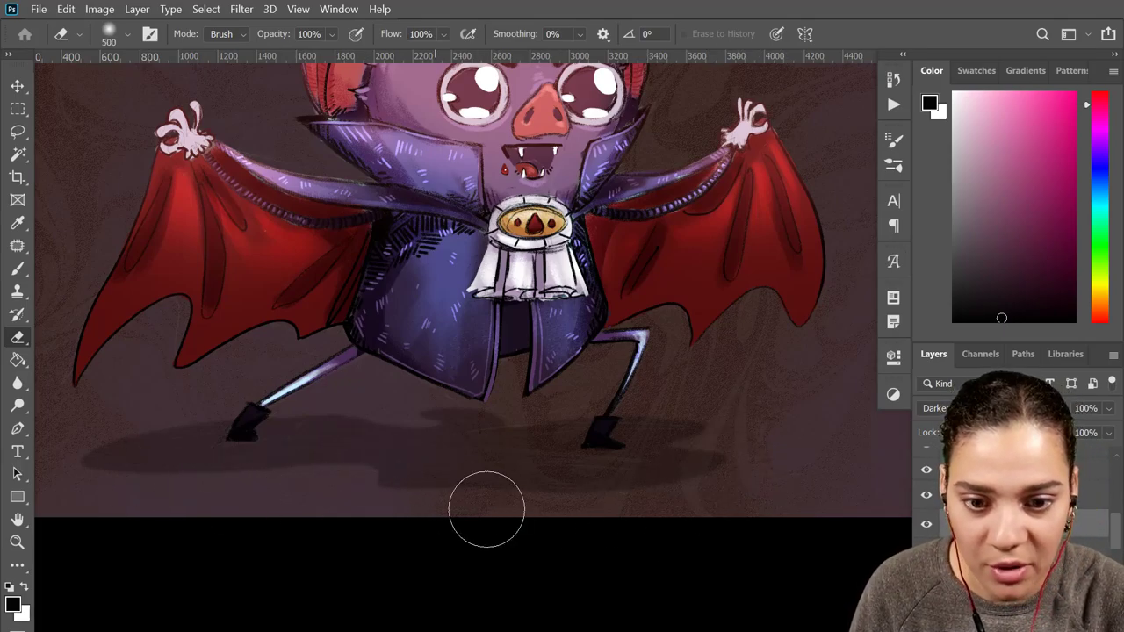
key(ctrl+minus)
key(ctrl+minus)
key(ctrl+plus)
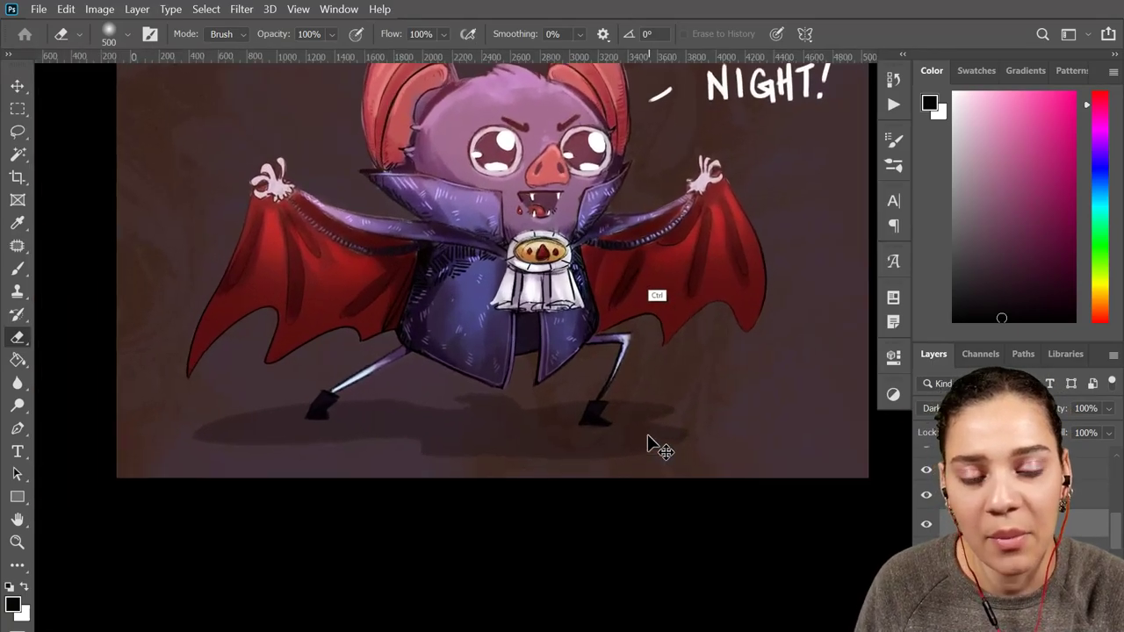
Create a new layer and brush short light purple fur strokes on the bat's forehead, using colors sampled from its head
key(ctrl+plus)
drag(637, 271, 616, 562)
drag(591, 286, 604, 132)
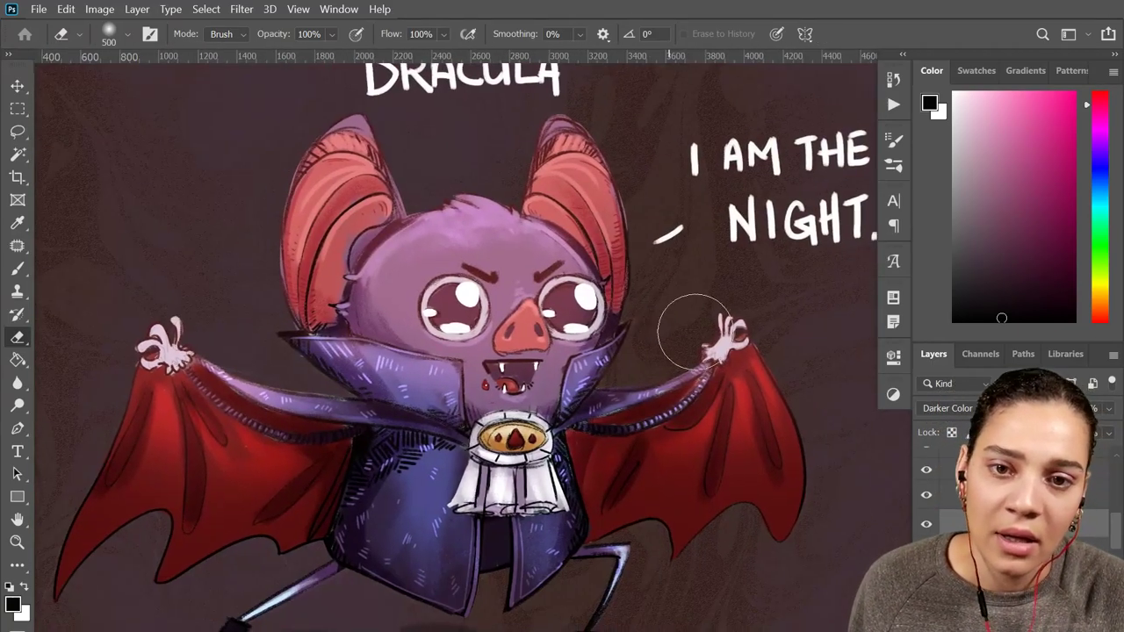
drag(662, 323, 647, 401)
key(ctrl+plus)
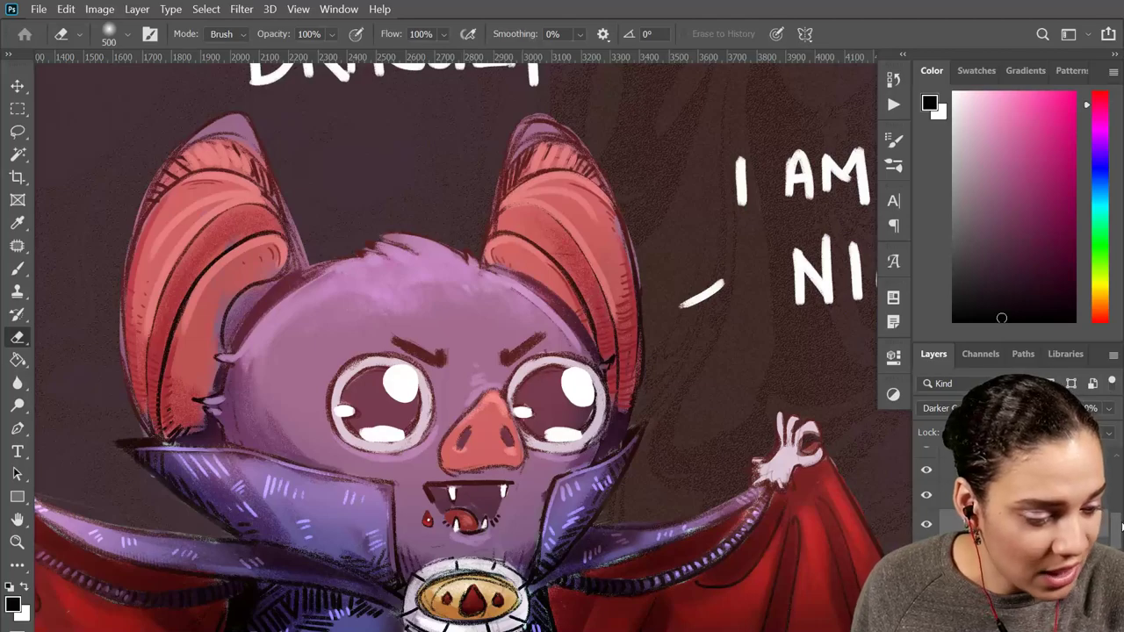
click(1061, 494)
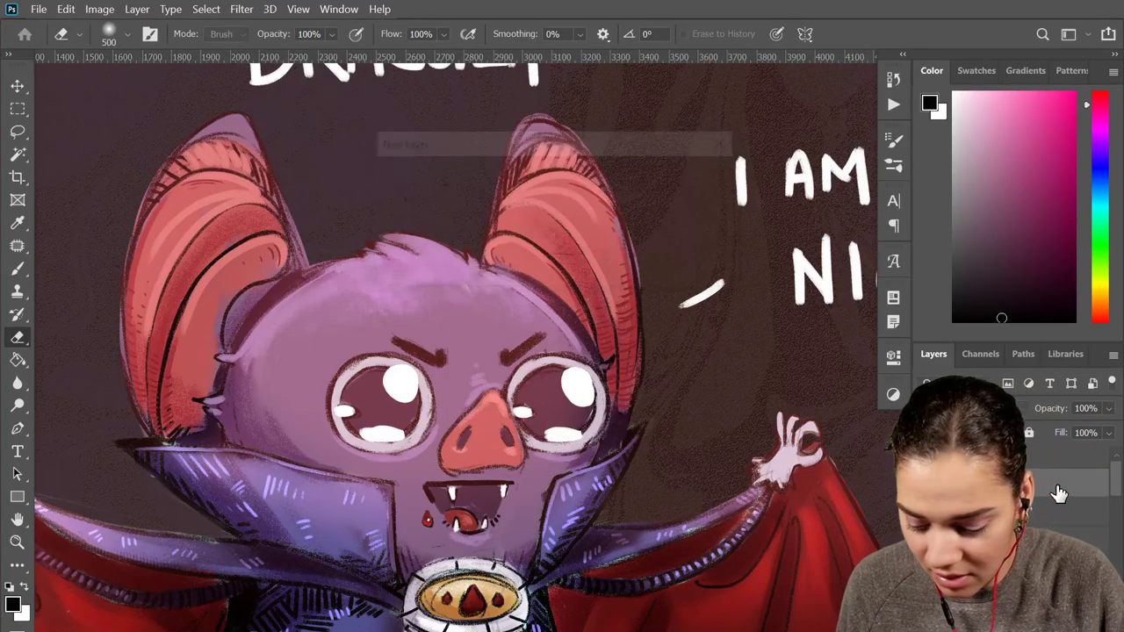
key(b)
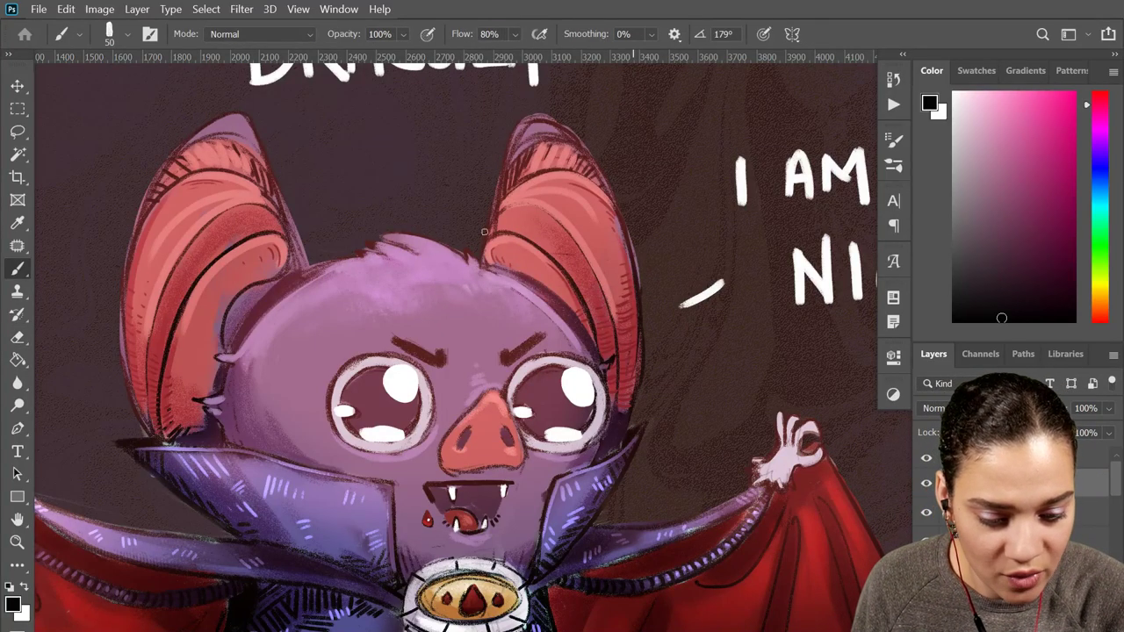
alt+click(409, 303)
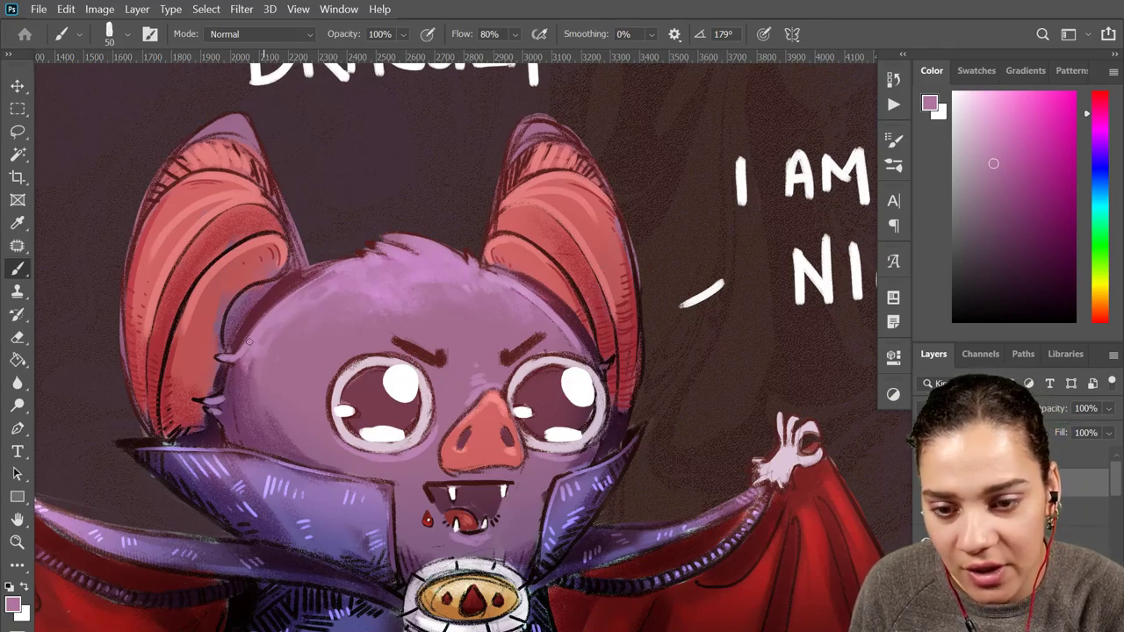
alt+click(381, 322)
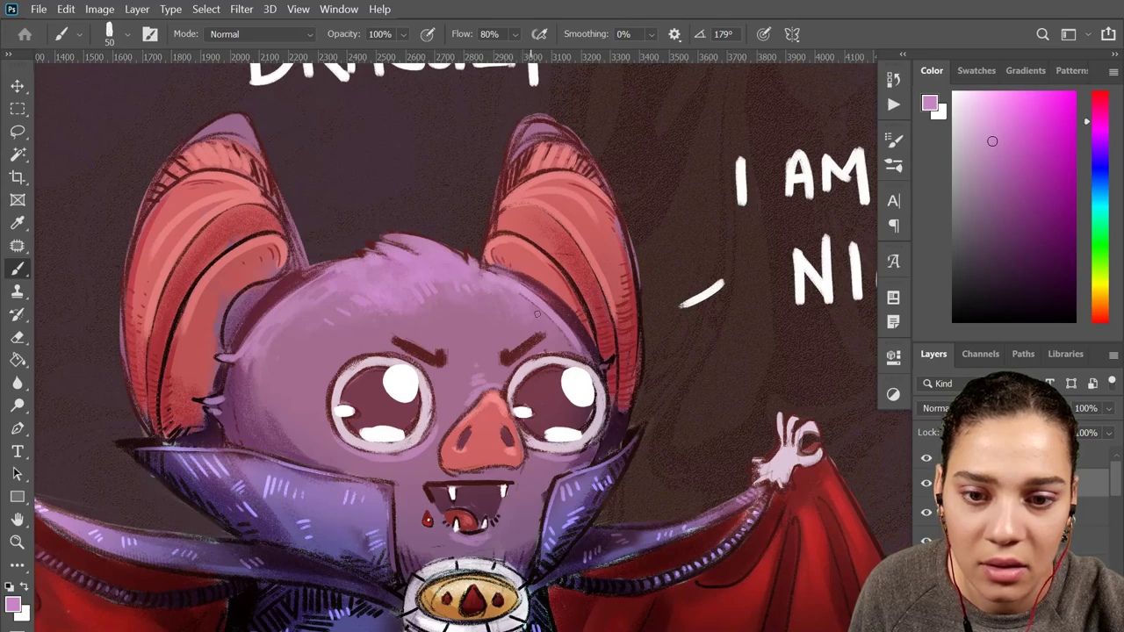
Add darker purple strokes to the hair tuft and more light fur strokes beneath it, sampling both colors from the head
alt+click(431, 303)
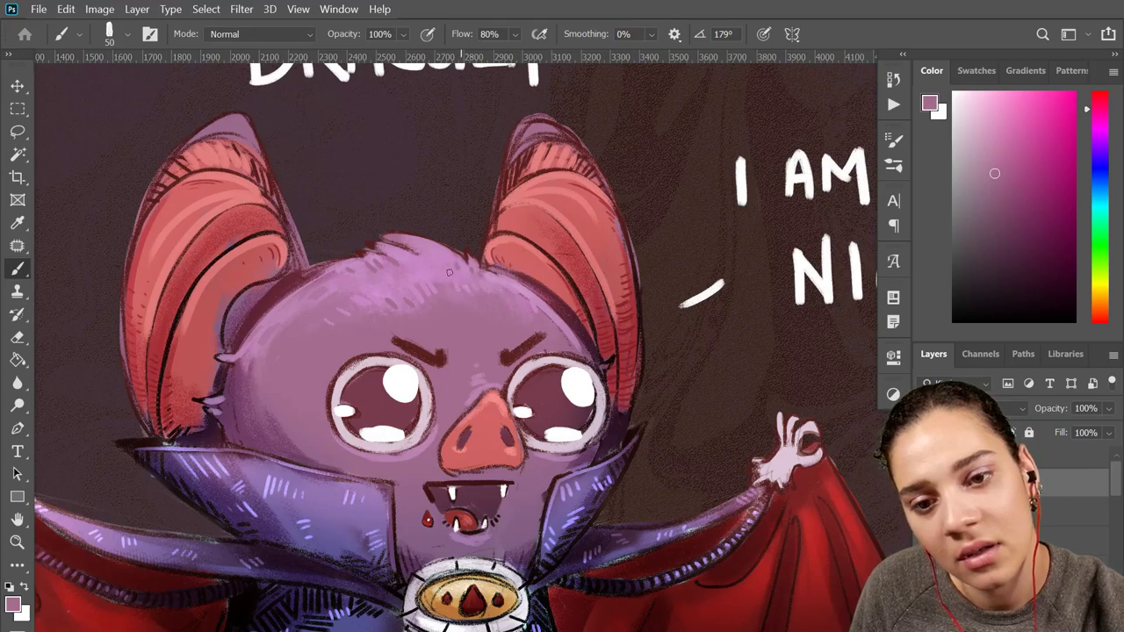
scroll(631, 402, down, 3)
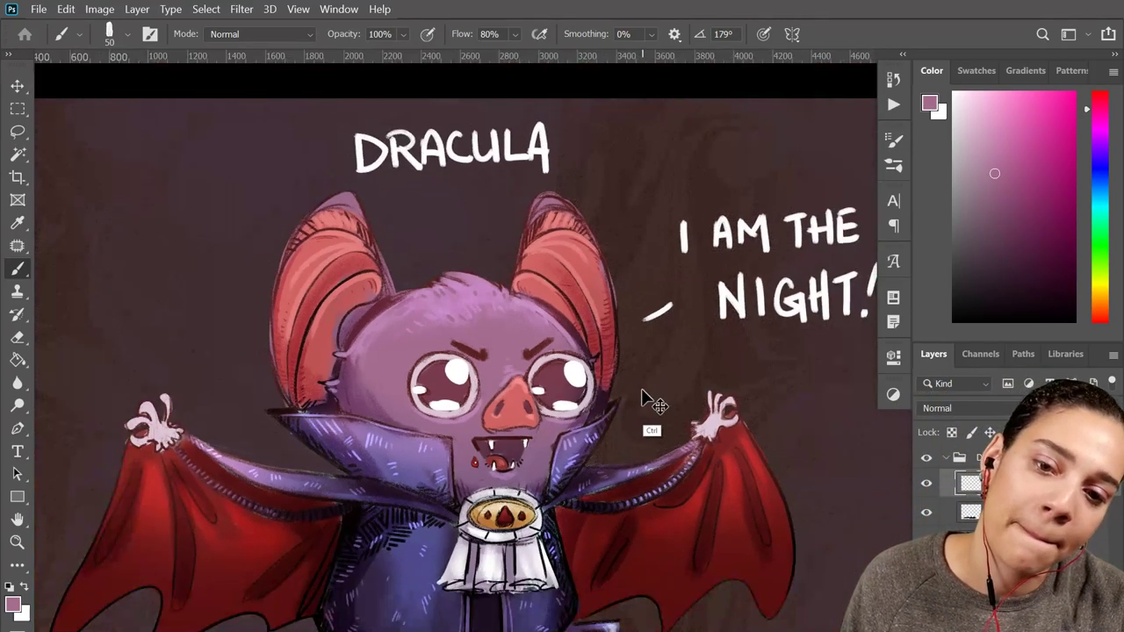
scroll(647, 401, up, 4)
alt+click(393, 245)
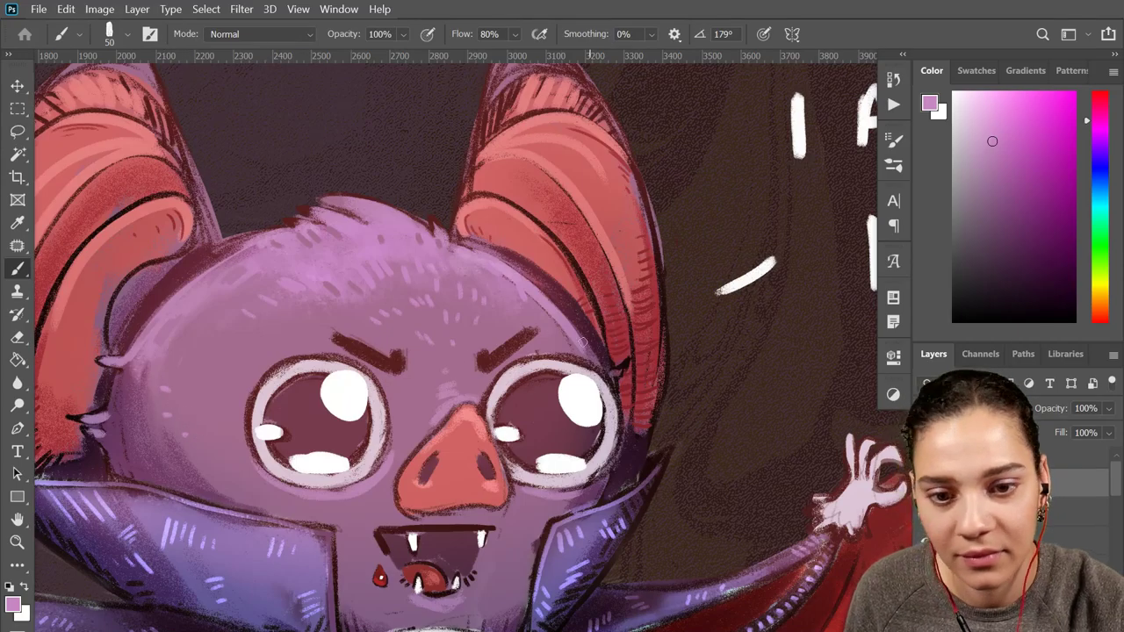
Choose a darker maroon based on the iris color, rotate the canvas and hatch parallel dark strokes across the bat's left-hand iris
drag(531, 414, 664, 286)
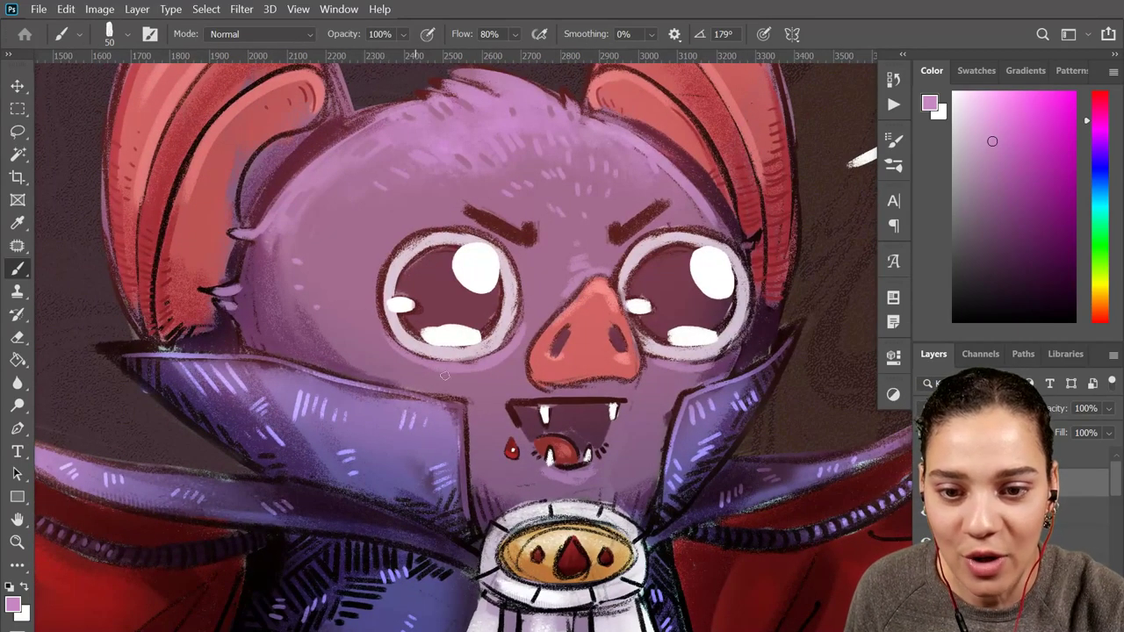
alt+click(427, 271)
click(1018, 257)
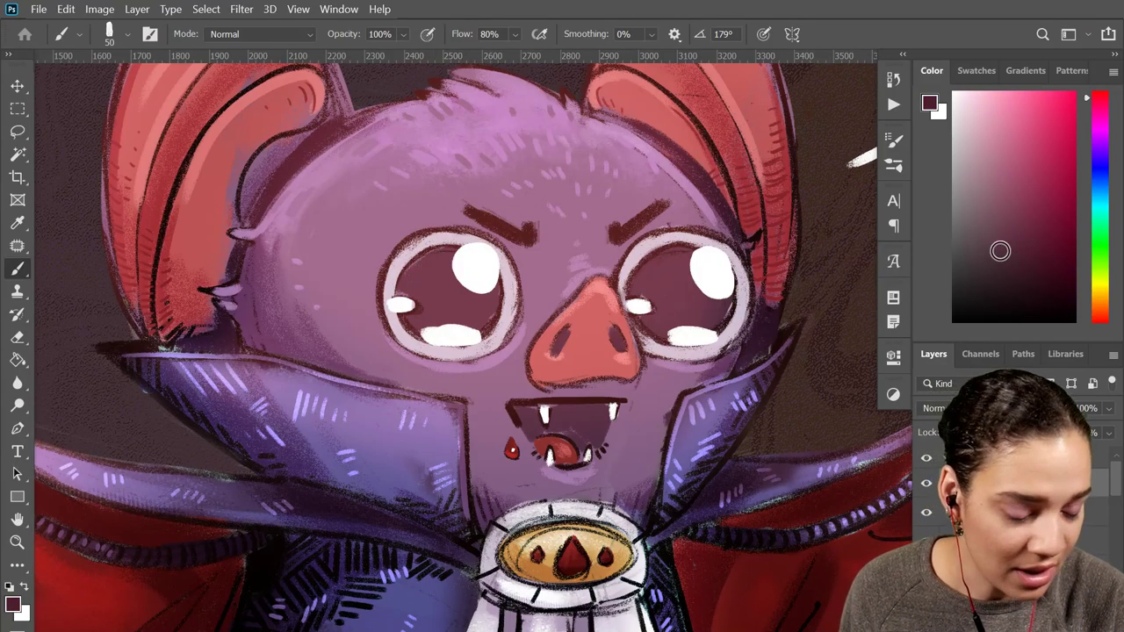
key(ctrl+plus)
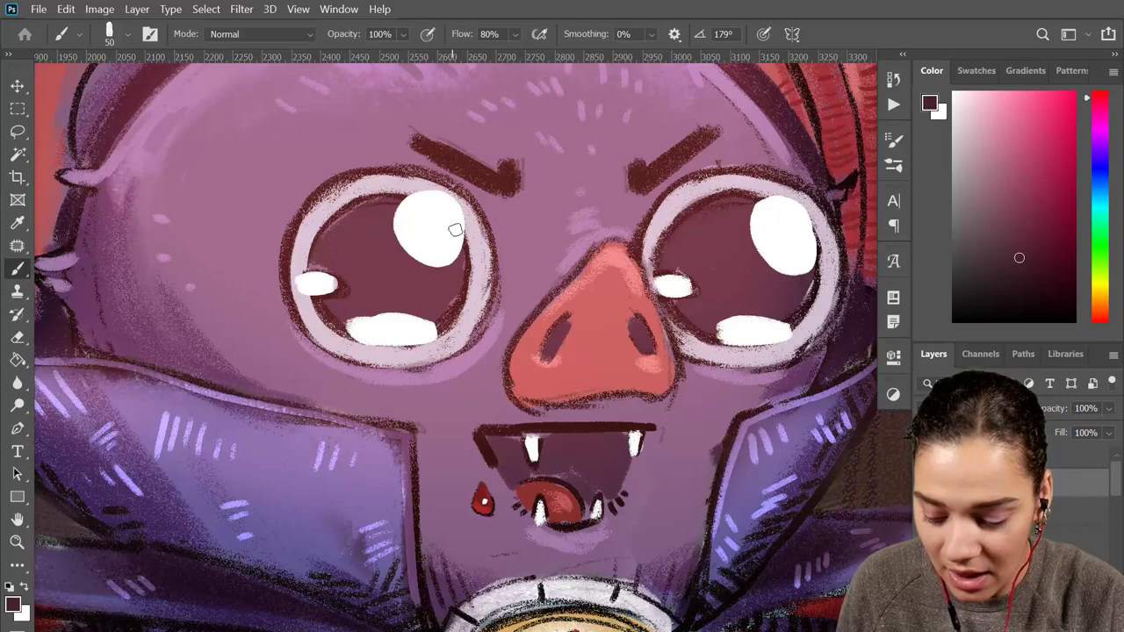
key(r)
mouse_move(326, 196)
mouse_down()
mouse_move(296, 409)
mouse_move(344, 508)
mouse_up()
drag(584, 489, 635, 343)
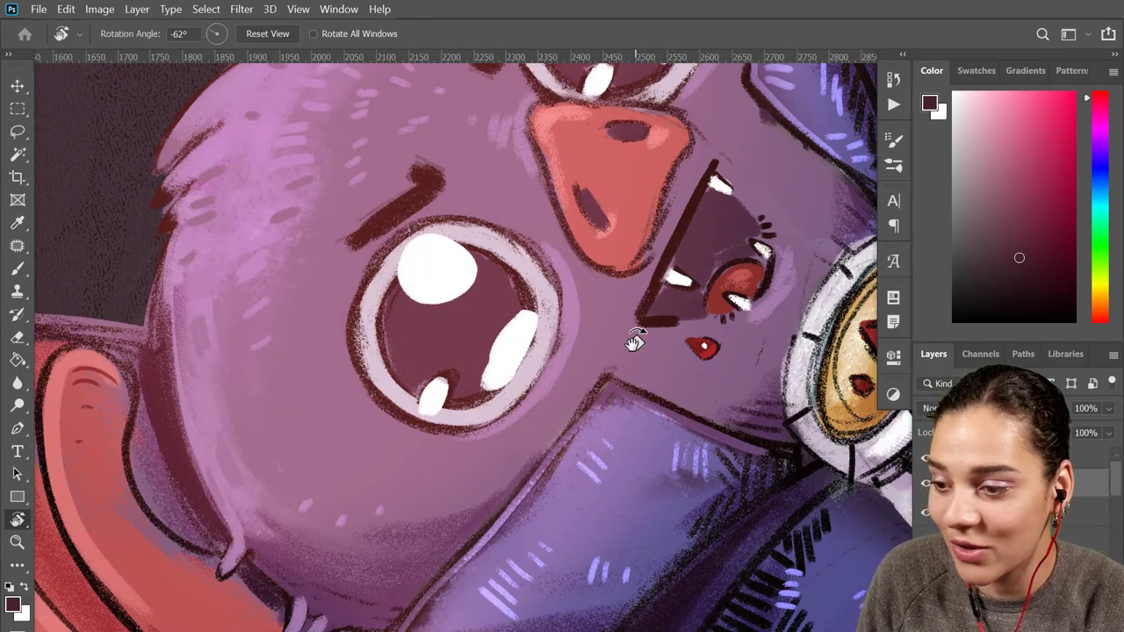
key(ctrl+plus)
drag(435, 399, 492, 333)
key(b)
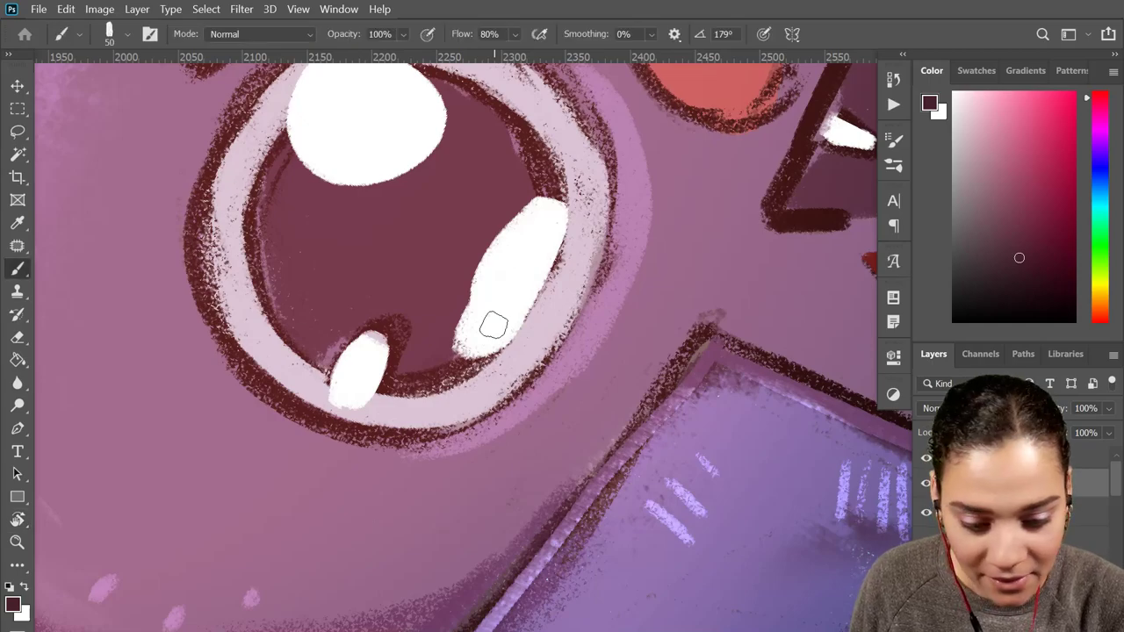
mouse_move(278, 151)
mouse_down()
mouse_move(257, 237)
mouse_move(290, 175)
mouse_move(275, 280)
mouse_move(312, 203)
mouse_move(326, 203)
mouse_move(302, 346)
mouse_move(348, 207)
mouse_move(356, 236)
mouse_move(335, 349)
mouse_move(429, 182)
mouse_move(415, 290)
mouse_move(424, 304)
mouse_move(430, 151)
mouse_up()
Hatch matching dark maroon strokes across the iris of the bat's other eye
drag(630, 107, 493, 390)
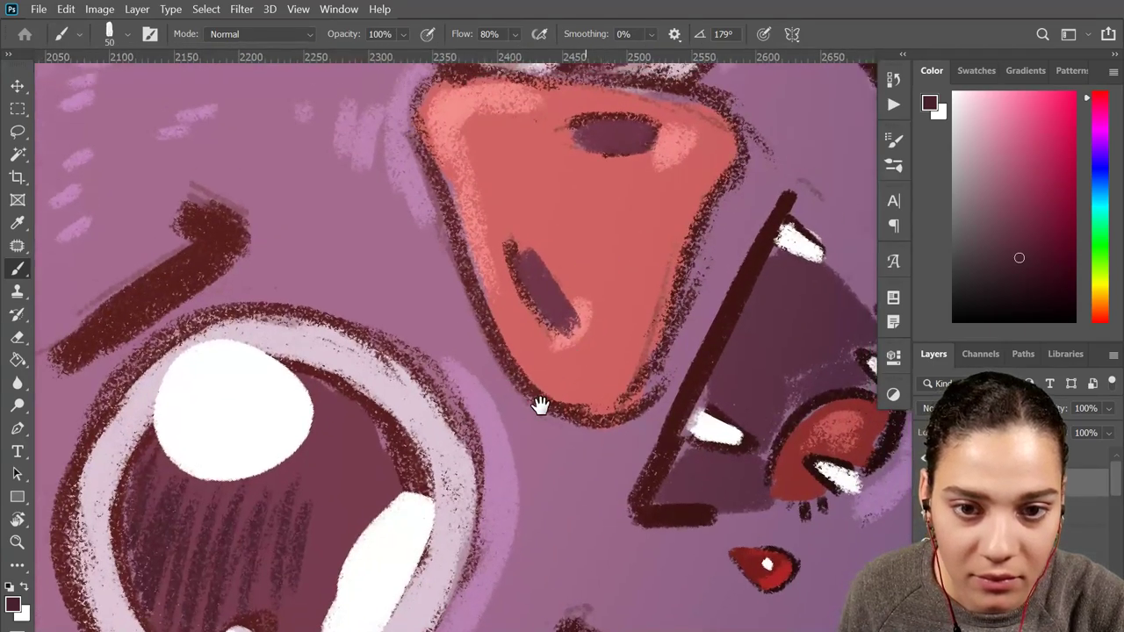
drag(641, 214, 580, 464)
mouse_move(386, 167)
mouse_down()
mouse_move(390, 114)
mouse_move(380, 230)
mouse_move(421, 119)
mouse_move(402, 265)
mouse_move(455, 140)
mouse_move(438, 320)
mouse_move(503, 142)
mouse_move(517, 265)
mouse_move(577, 204)
mouse_move(594, 285)
mouse_up()
drag(597, 348, 496, 355)
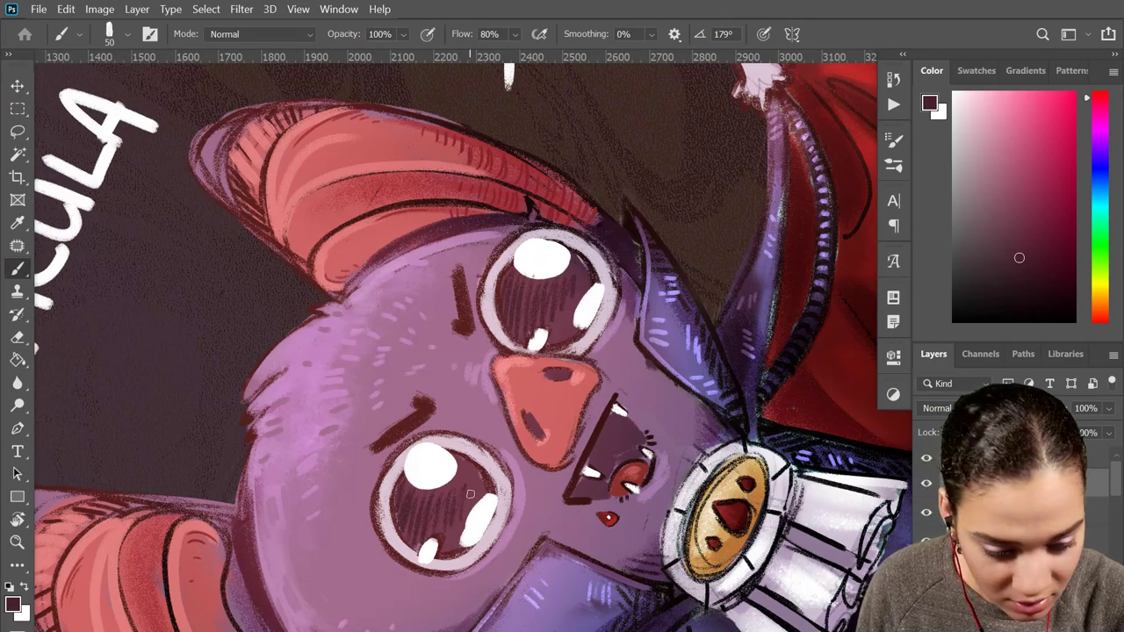
Sample the iris color, choose a lighter muted pink from it, and brush small highlight marks into both of the bat's irises
scroll(645, 294, up, 2)
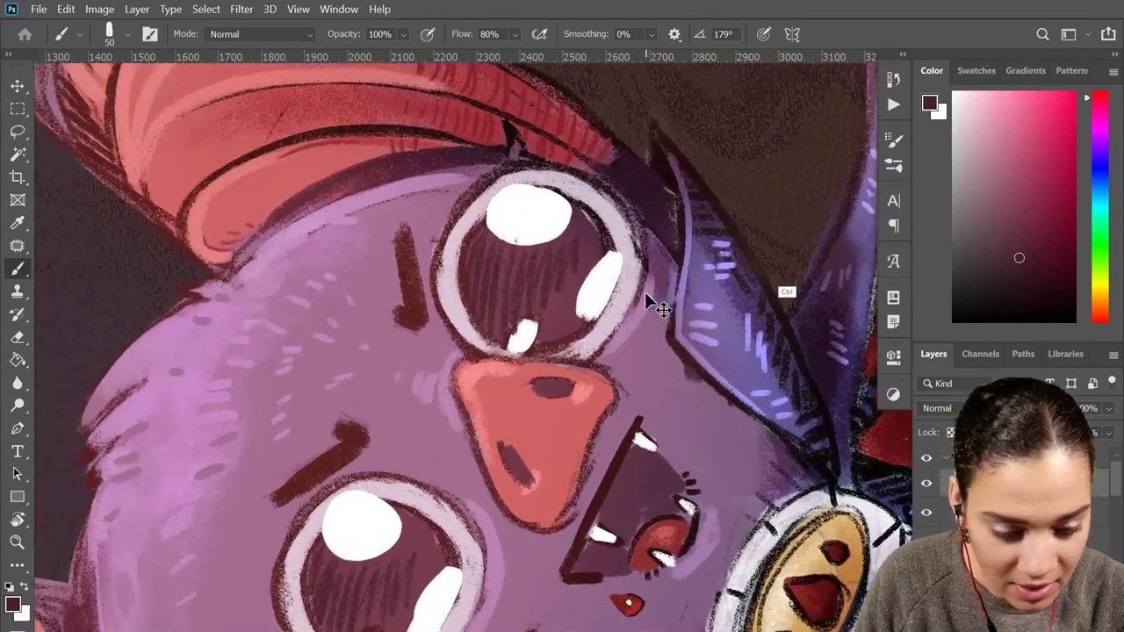
drag(635, 308, 654, 156)
alt+click(579, 173)
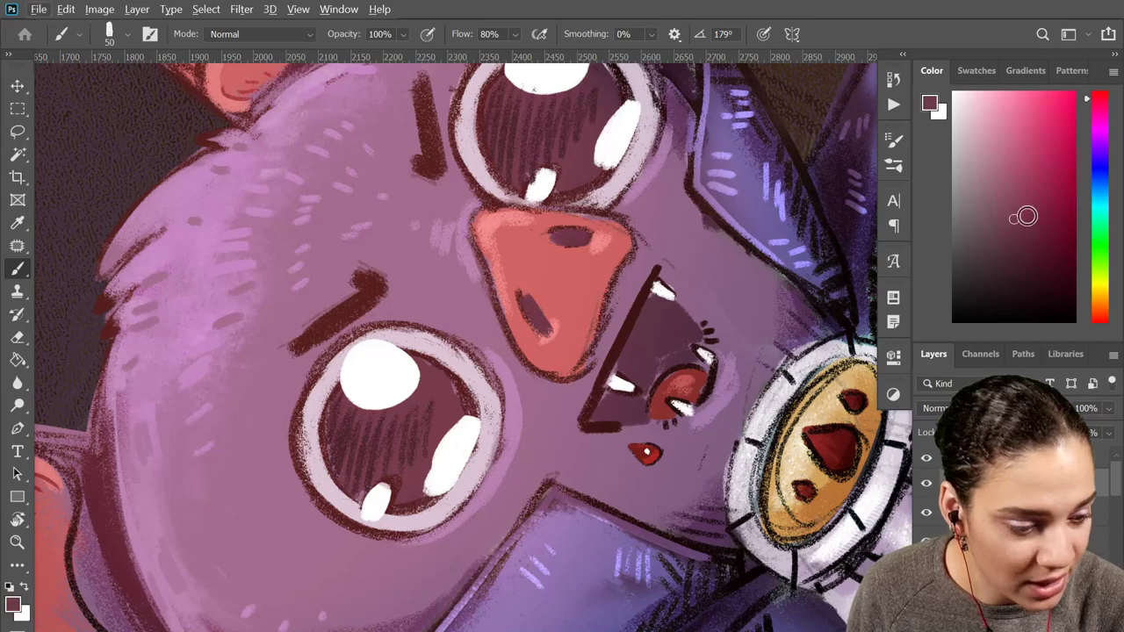
click(1017, 179)
drag(595, 171, 582, 150)
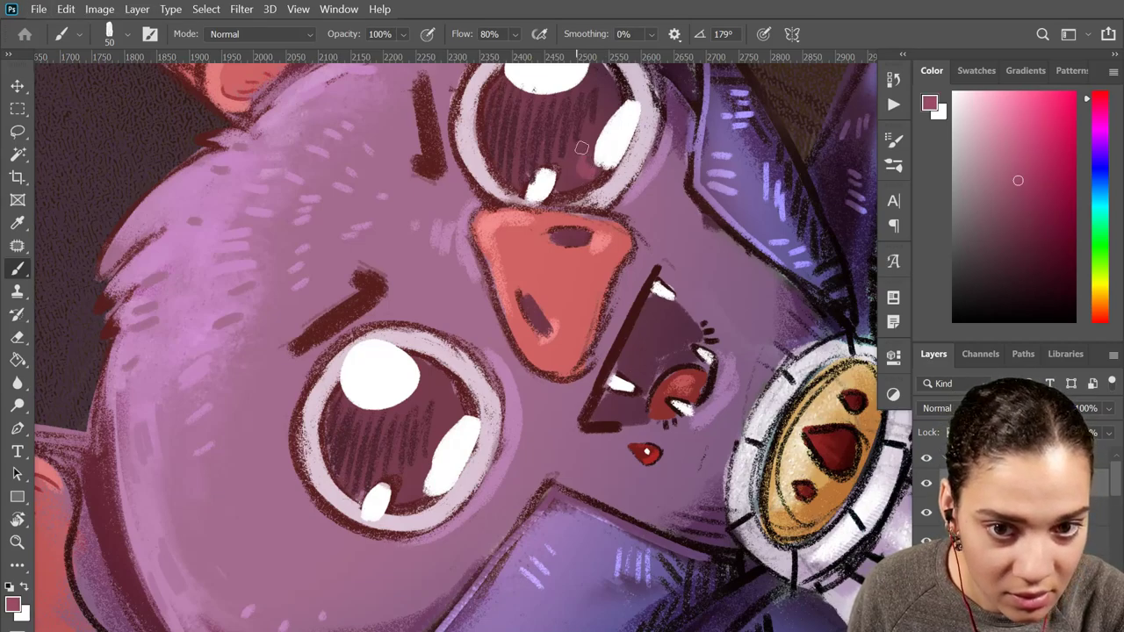
mouse_move(606, 97)
mouse_down()
mouse_move(609, 107)
mouse_move(604, 79)
mouse_up()
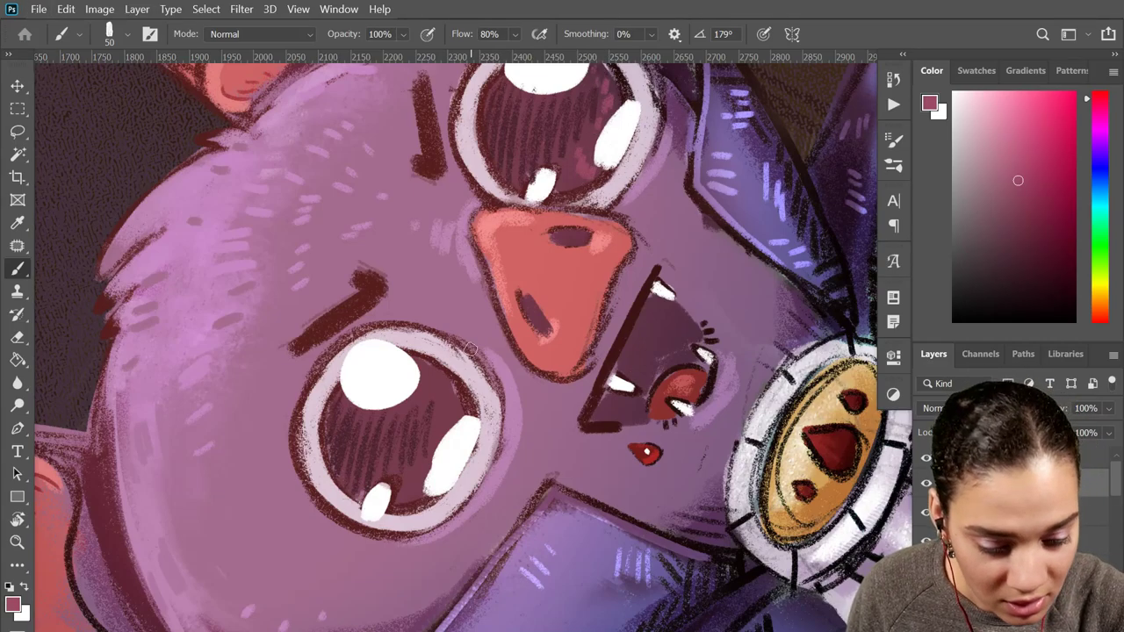
drag(455, 405, 452, 419)
drag(444, 427, 438, 400)
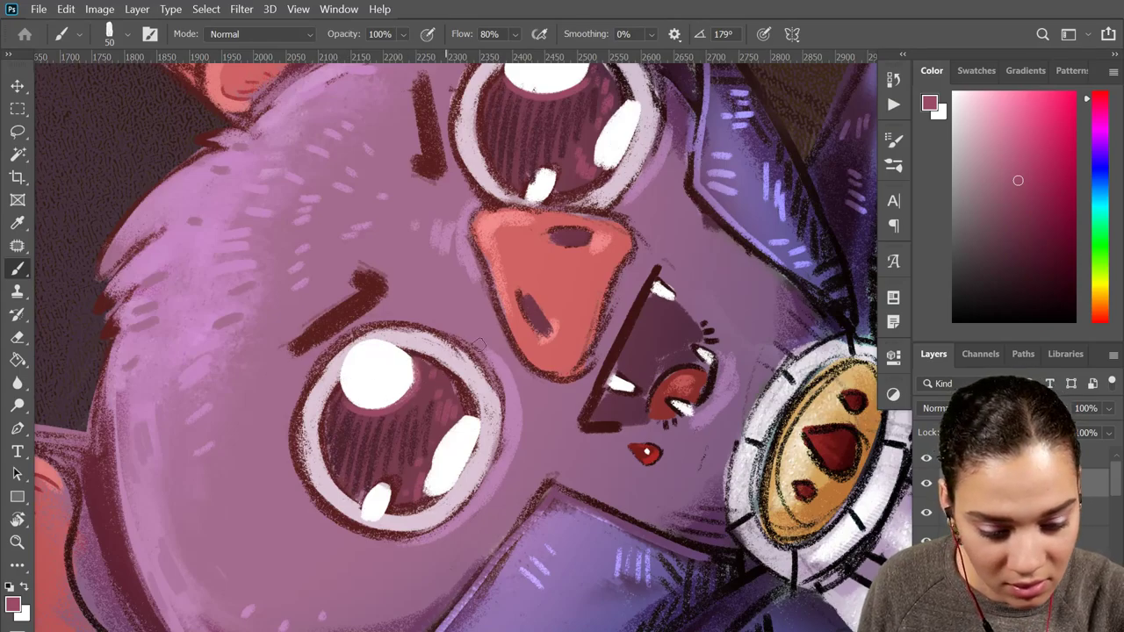
Reset the canvas rotation to 0° and examine the whole bat illustration
drag(610, 215, 562, 355)
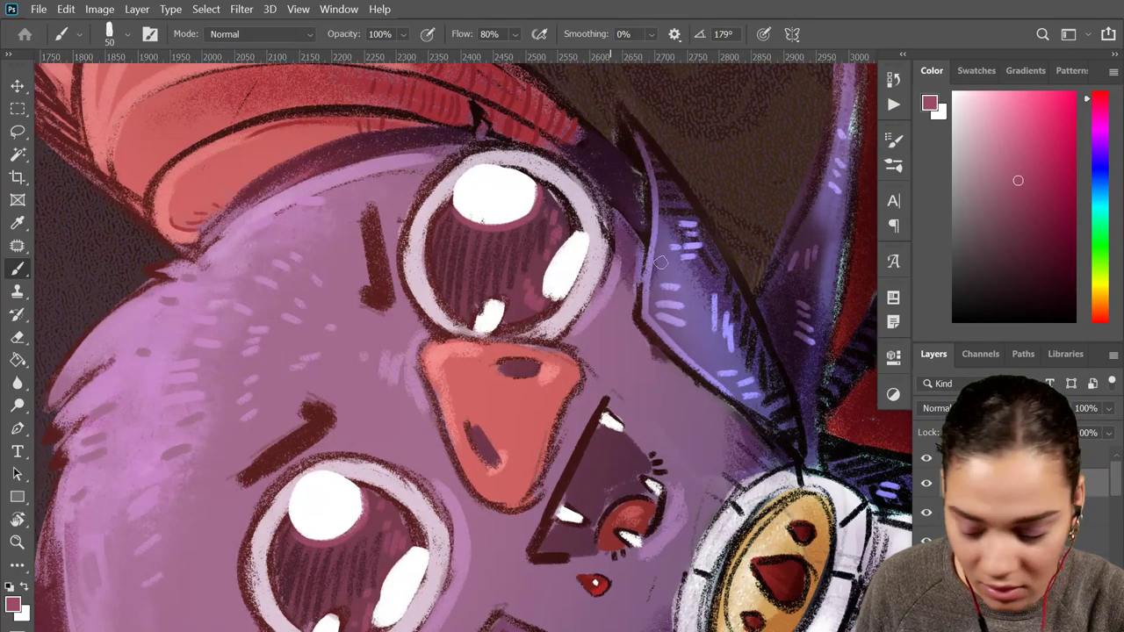
key(r)
drag(692, 237, 733, 395)
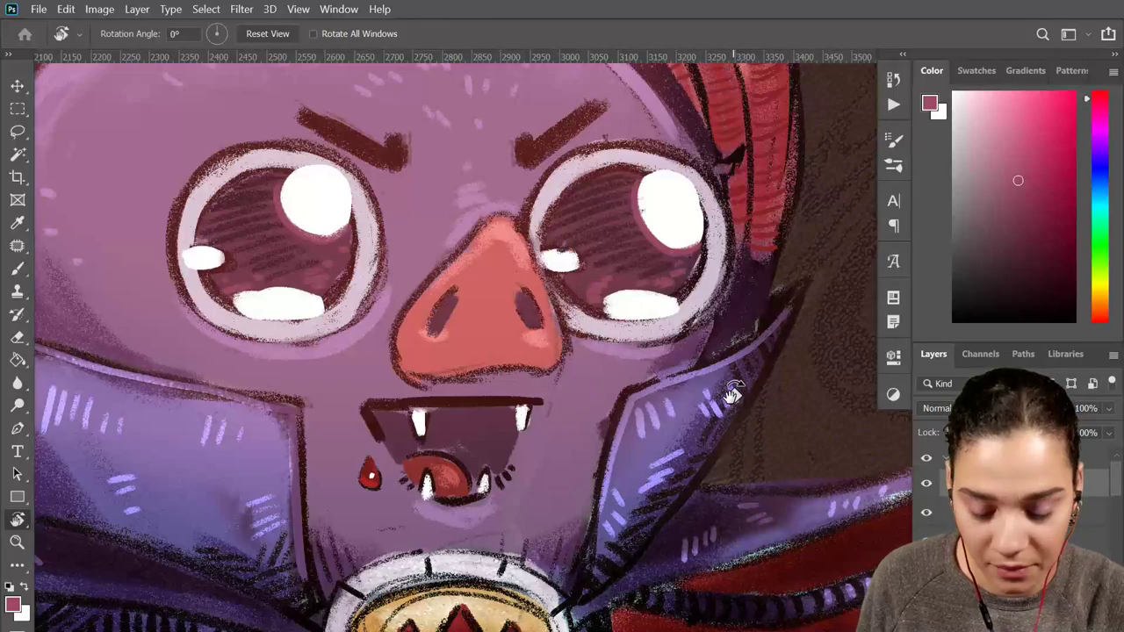
key(ctrl+minus)
key(ctrl+minus)
key(ctrl+minus)
key(ctrl+minus)
key(ctrl+minus)
key(ctrl+minus)
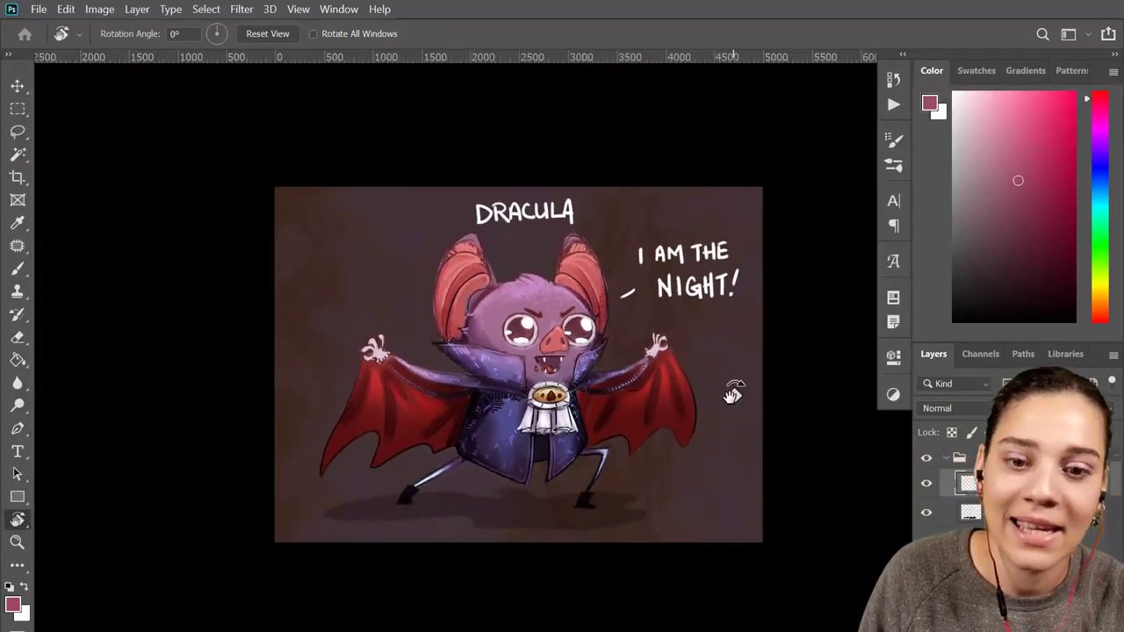
Reduce the brush size to 25, try a dark red sampled from the left-hand wing's fold, and undo the test mark
key(ctrl+plus)
key(ctrl+plus)
drag(646, 400, 645, 384)
key(ctrl+plus)
key(ctrl+plus)
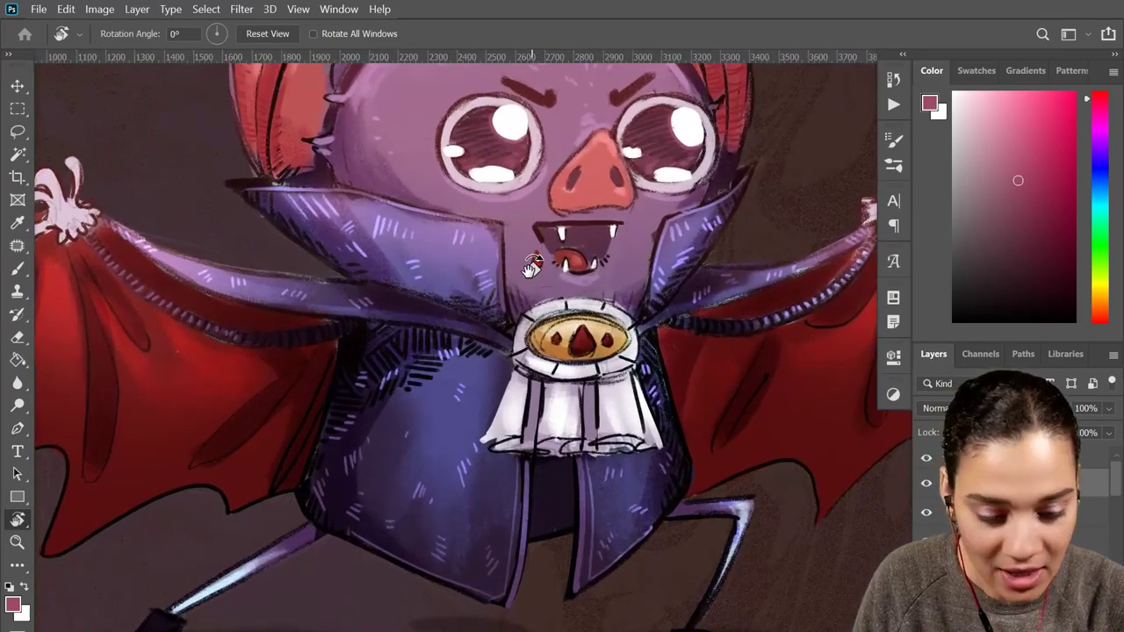
drag(291, 381, 573, 278)
key(b)
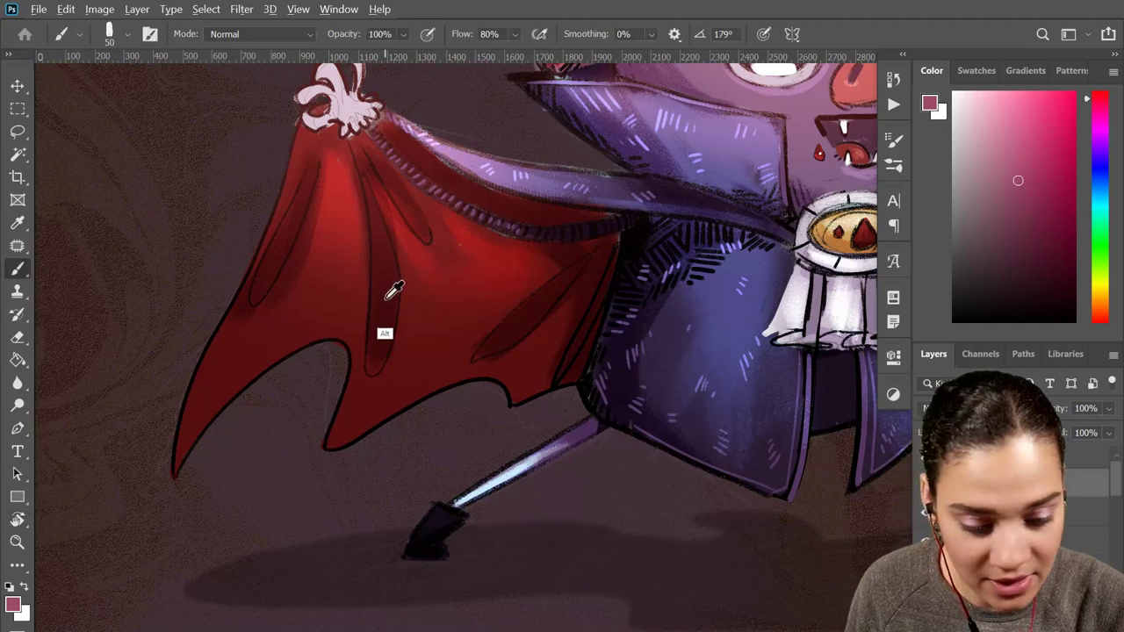
alt+click(385, 303)
key(bracketleft)
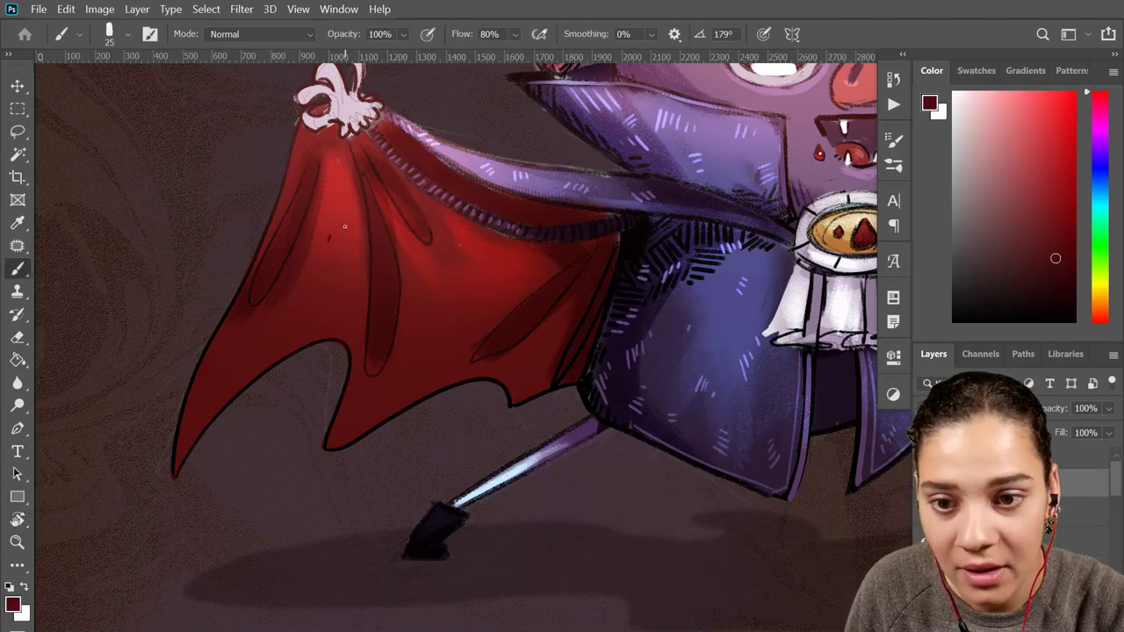
key(ctrl+z)
key(ctrl+z)
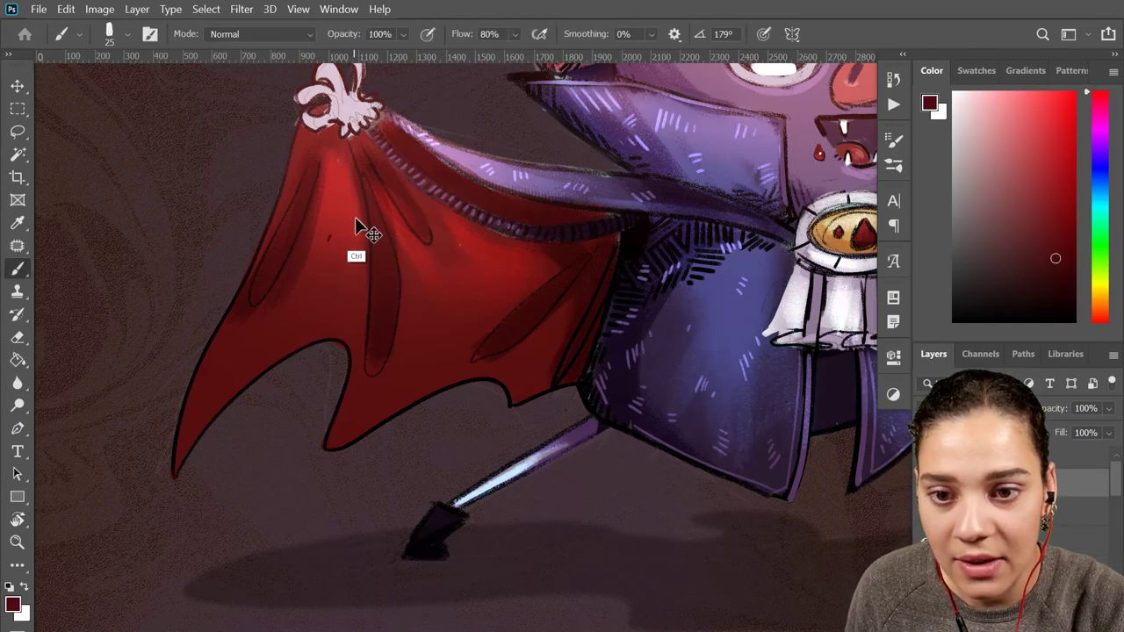
Sample a medium red from the left-hand wing and brush short texture strokes across its bright areas between the folds
alt+click(331, 283)
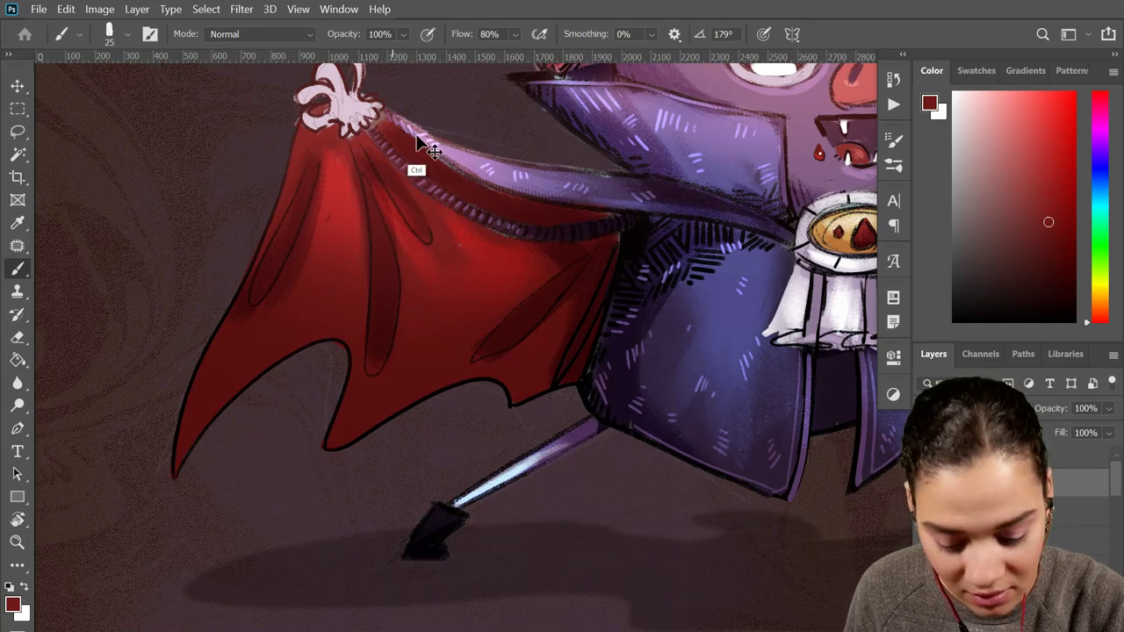
key(ctrl+plus)
key(ctrl+plus)
key(ctrl+plus)
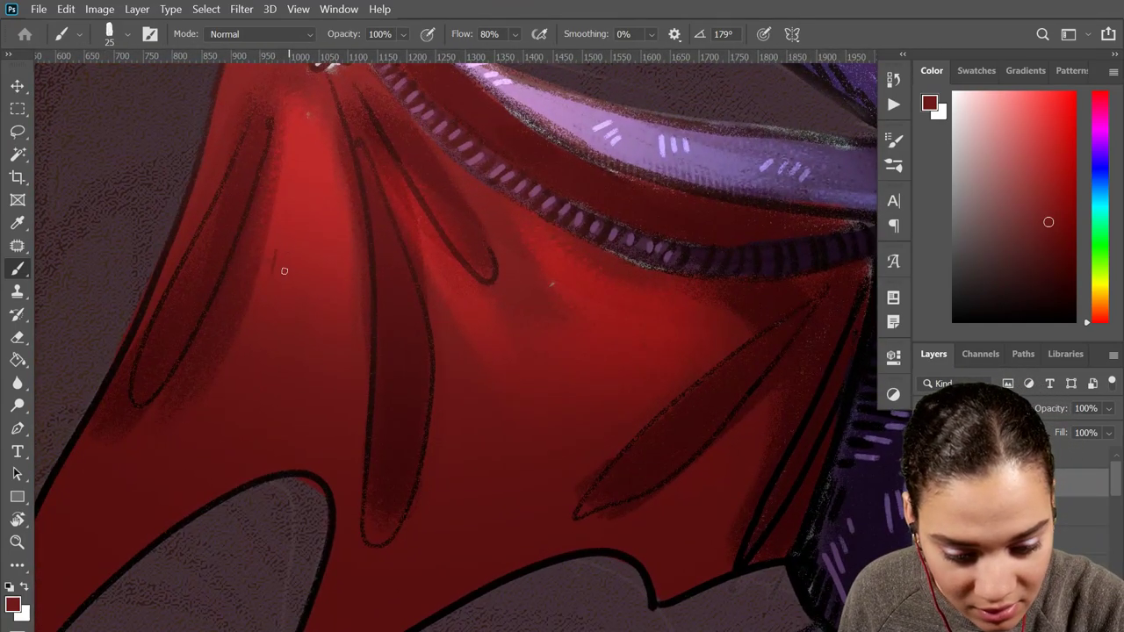
drag(302, 234, 298, 252)
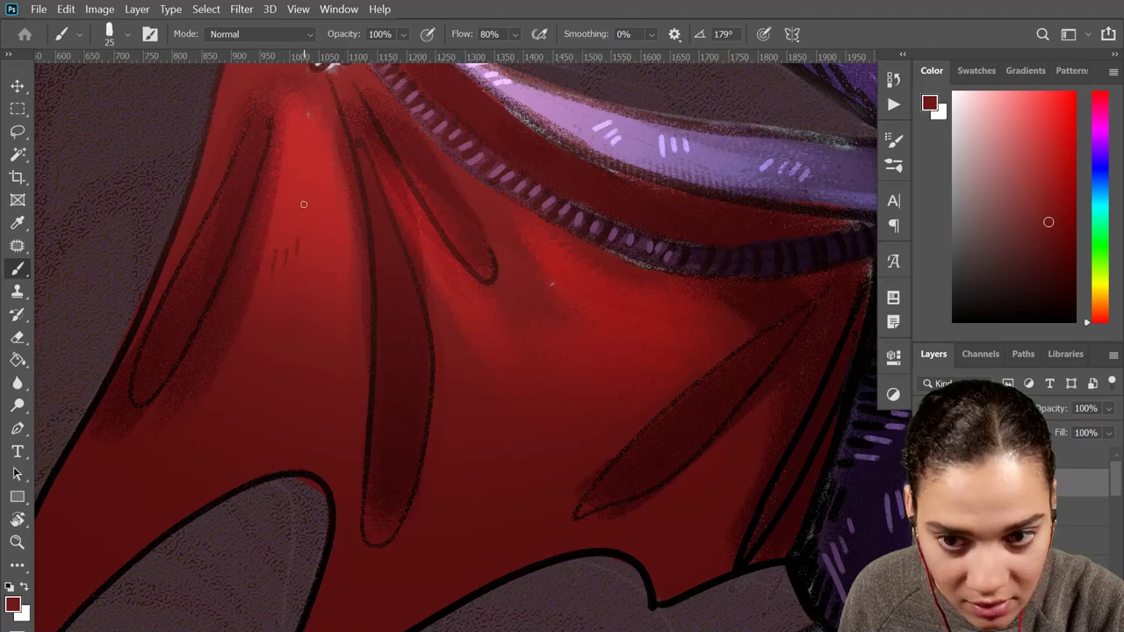
mouse_move(305, 202)
mouse_down()
mouse_move(302, 232)
mouse_move(331, 254)
mouse_up()
drag(340, 249, 339, 266)
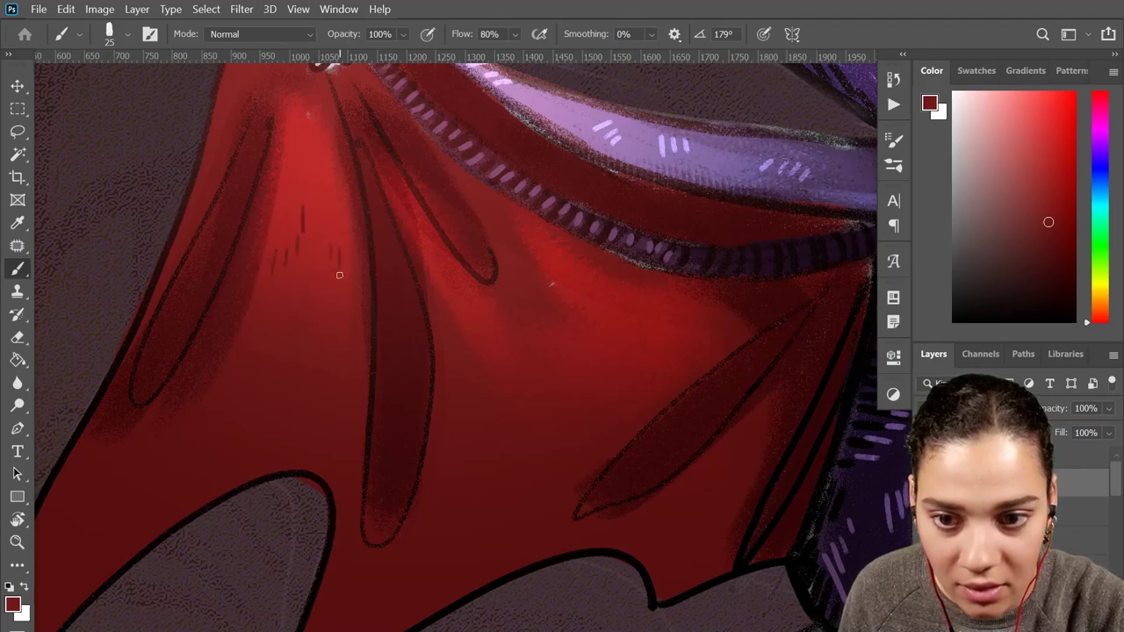
drag(455, 299, 466, 315)
drag(464, 300, 476, 318)
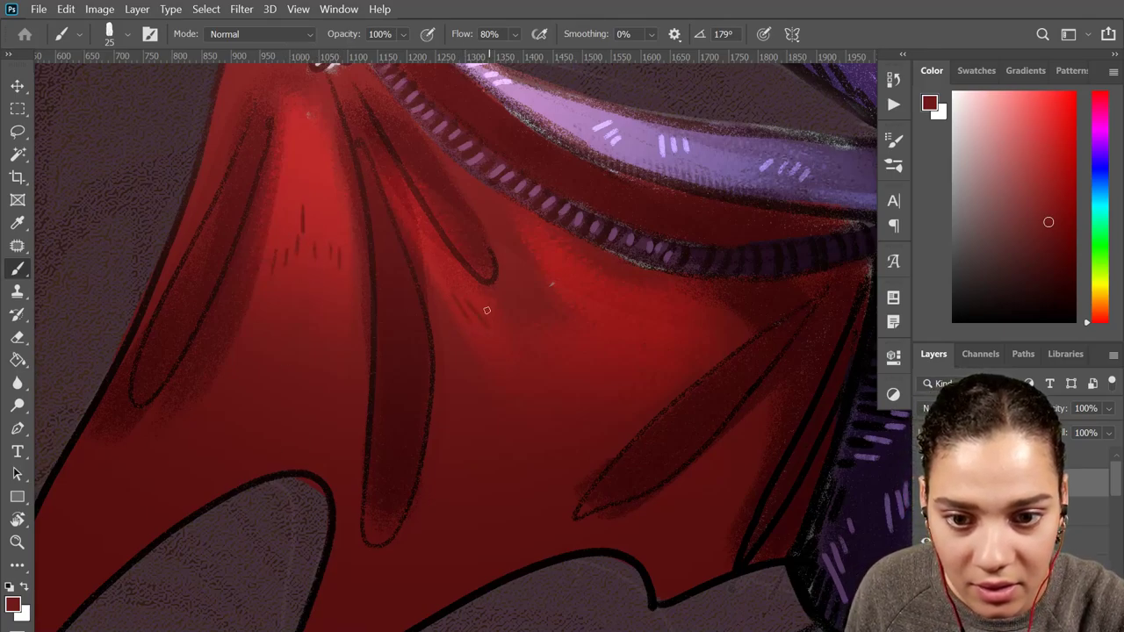
mouse_move(549, 255)
mouse_down()
mouse_move(561, 275)
mouse_move(580, 272)
mouse_up()
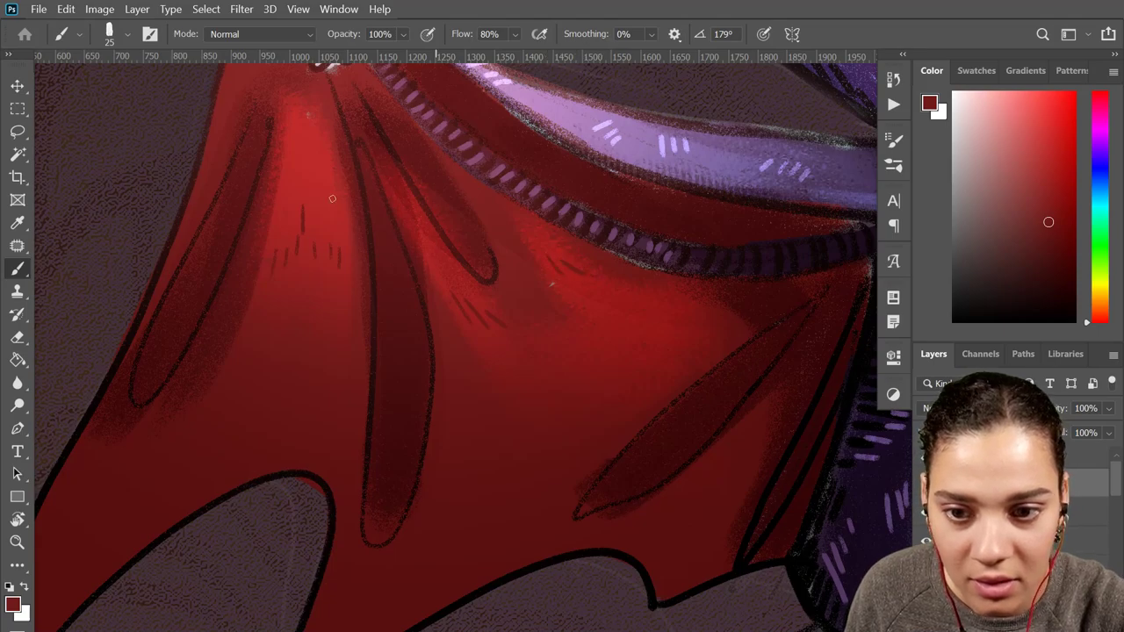
drag(302, 126, 317, 168)
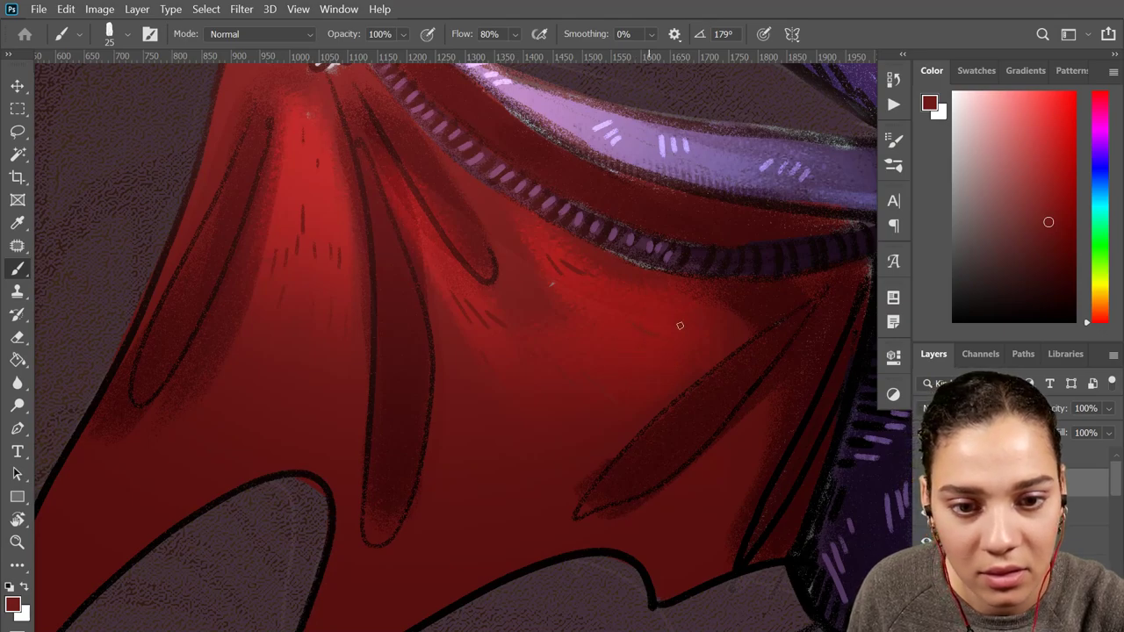
Add matching short texture strokes to the bright areas of the right-hand wing, sampling reds from the wing
drag(728, 298, 448, 348)
mouse_move(860, 396)
mouse_down()
mouse_move(457, 287)
mouse_move(396, 295)
mouse_move(372, 344)
mouse_up()
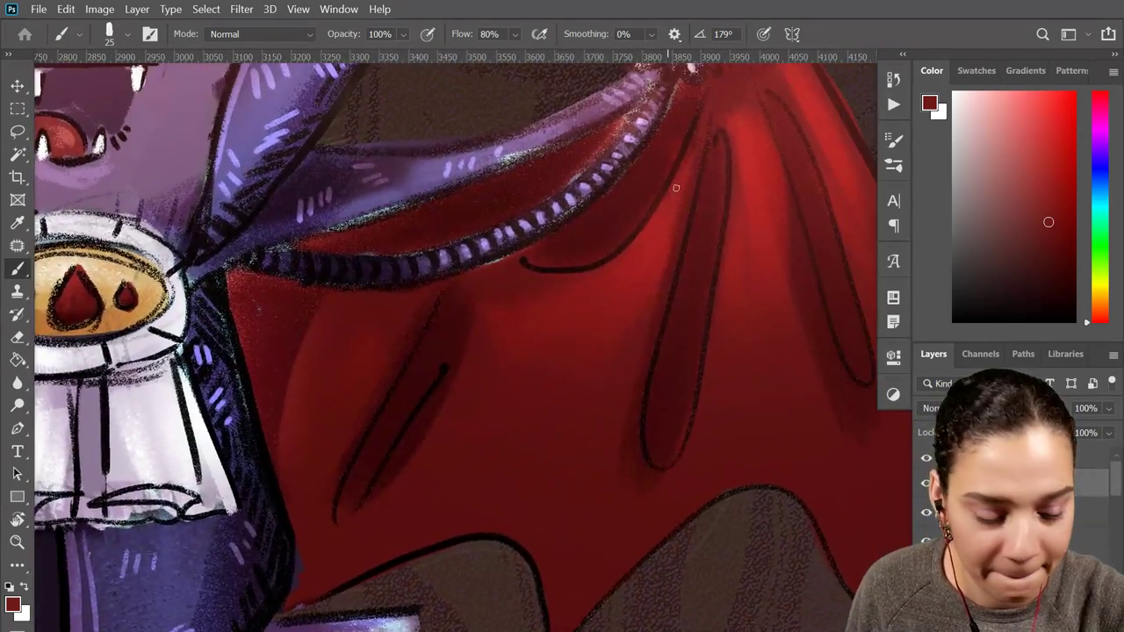
key(alt)
alt+click(517, 387)
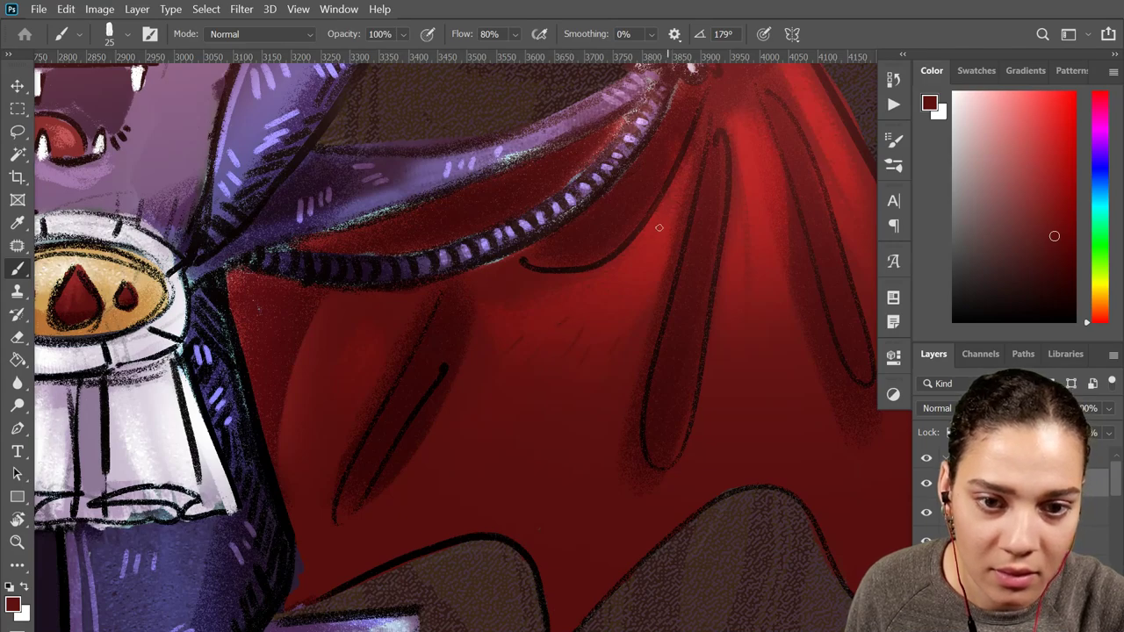
key(space)
drag(642, 258, 554, 301)
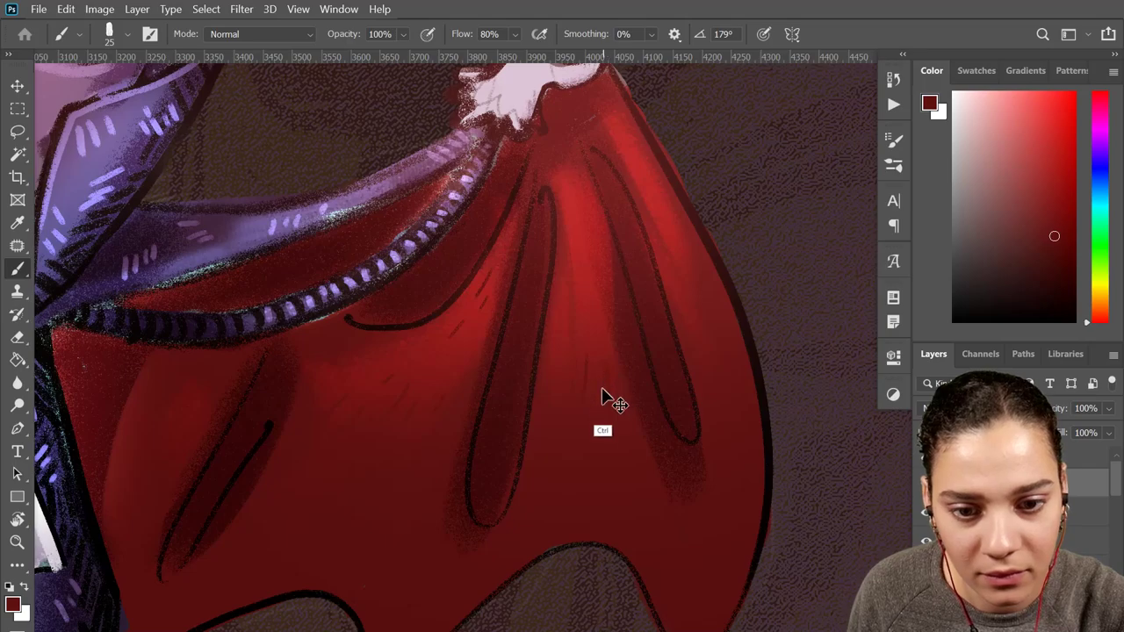
alt+click(609, 386)
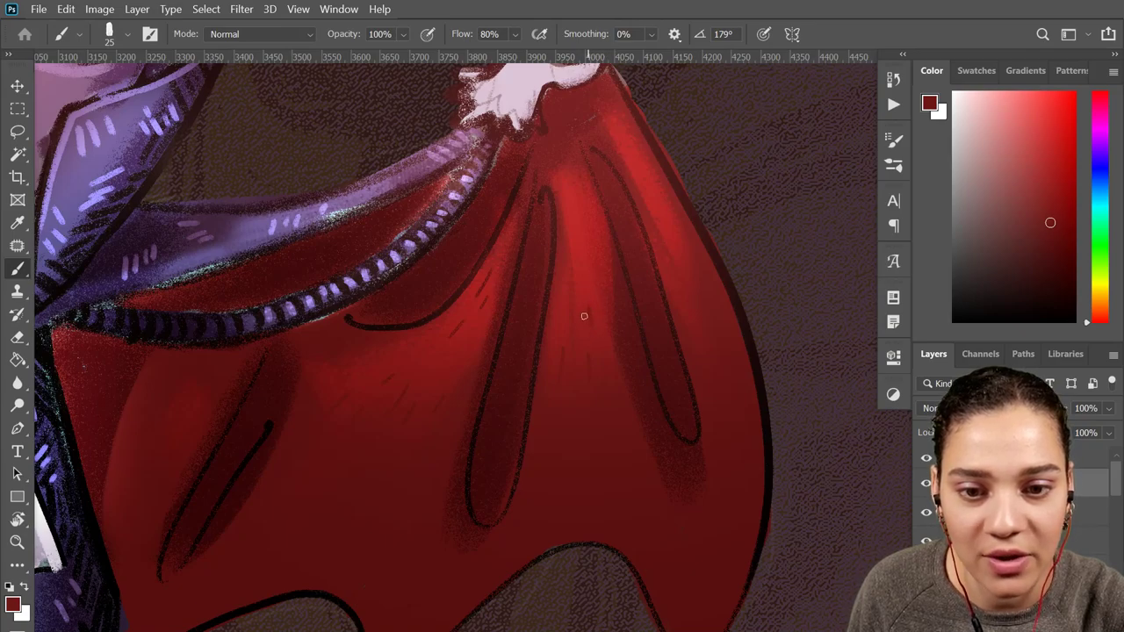
alt+click(696, 261)
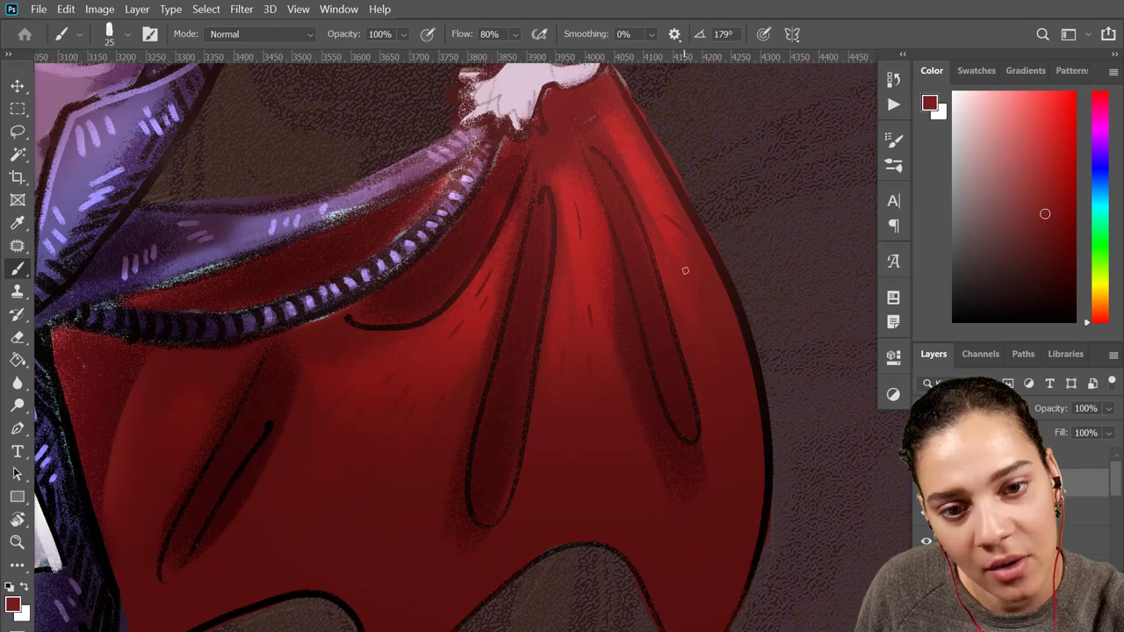
Switch to a very dark red and add short texture strokes along the lower parts of both wings
key(ctrl+minus)
key(ctrl+minus)
key(ctrl+minus)
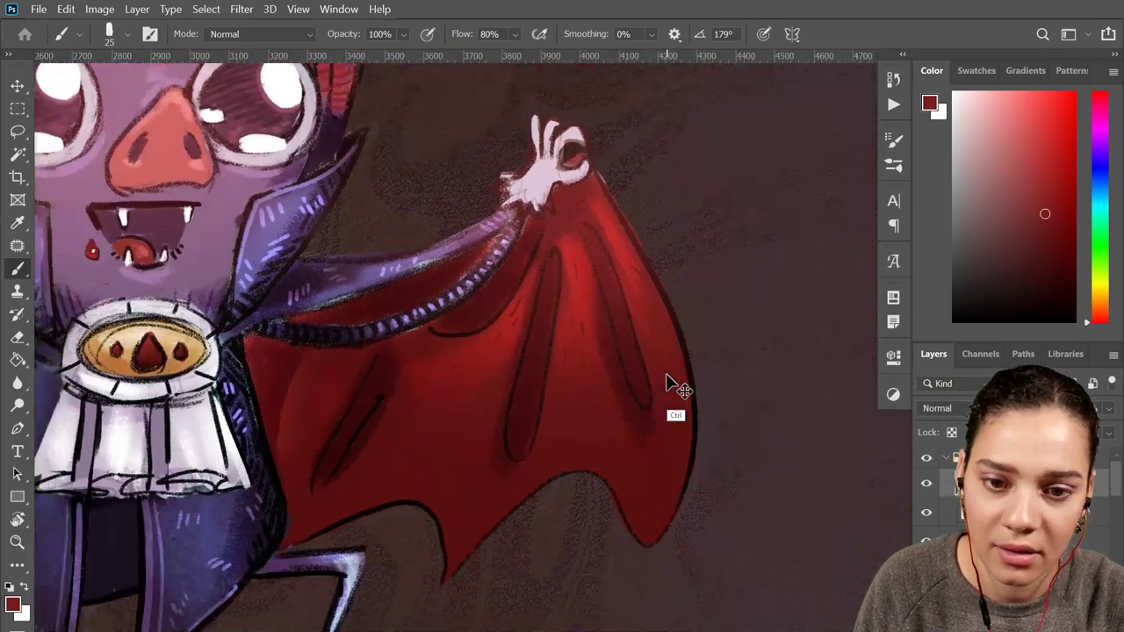
drag(420, 404, 601, 318)
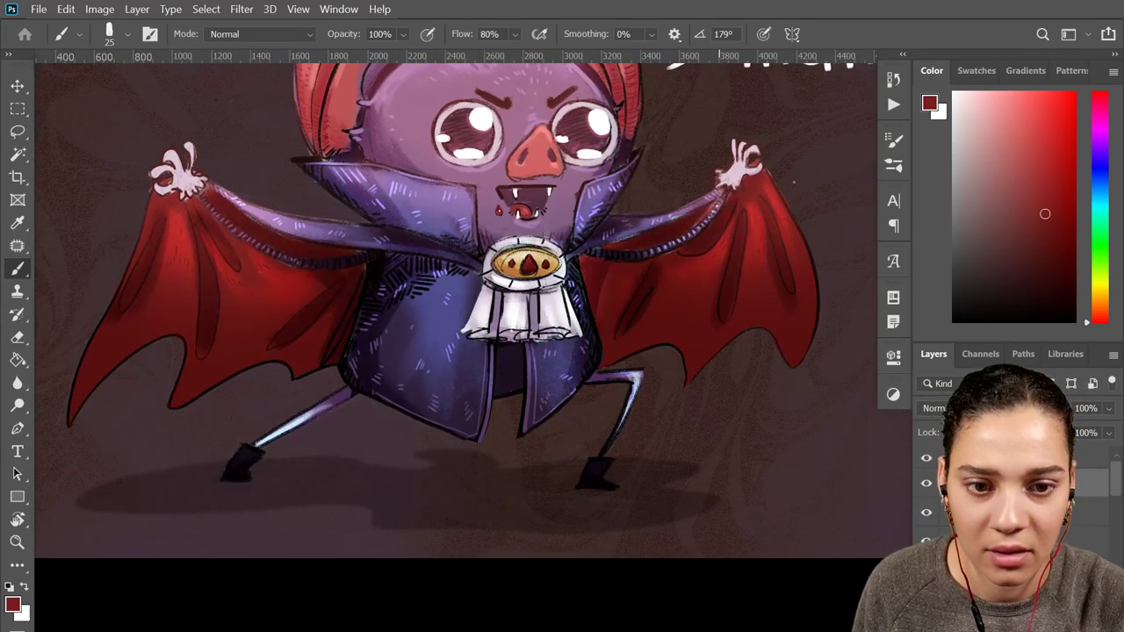
key(ctrl+minus)
key(ctrl+minus)
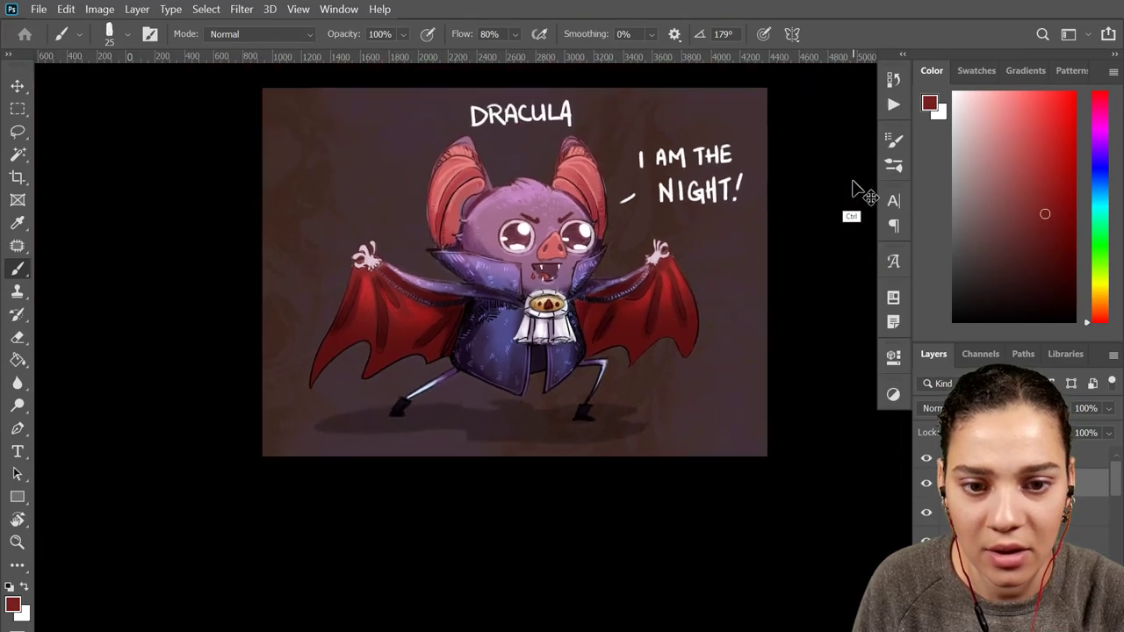
key(ctrl+plus)
key(ctrl+plus)
key(ctrl+plus)
key(ctrl+plus)
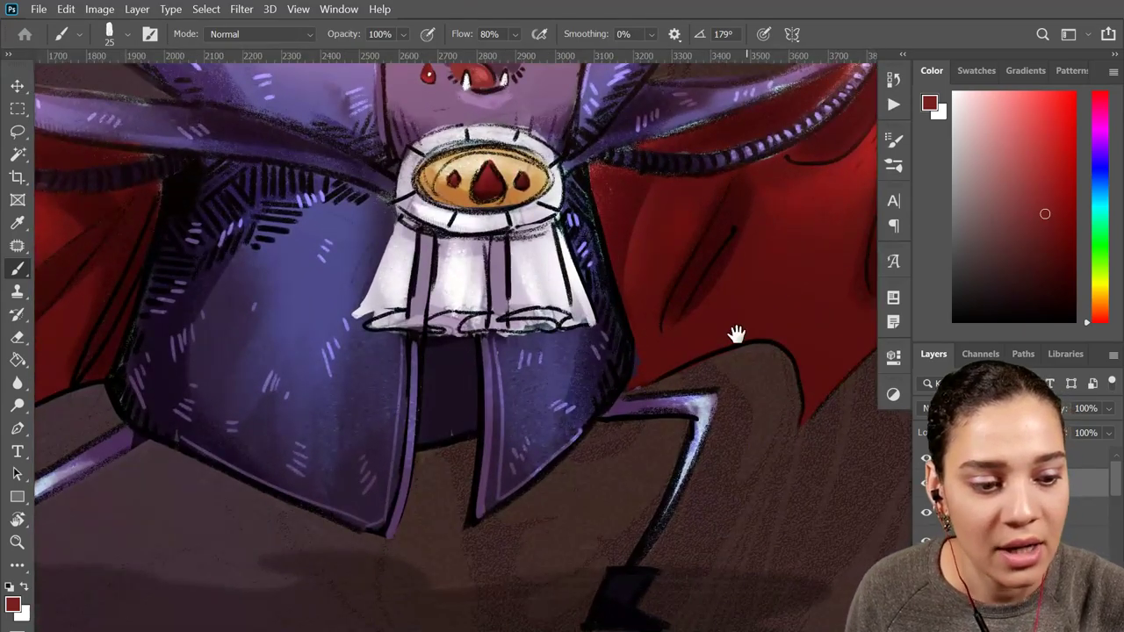
drag(735, 334, 539, 283)
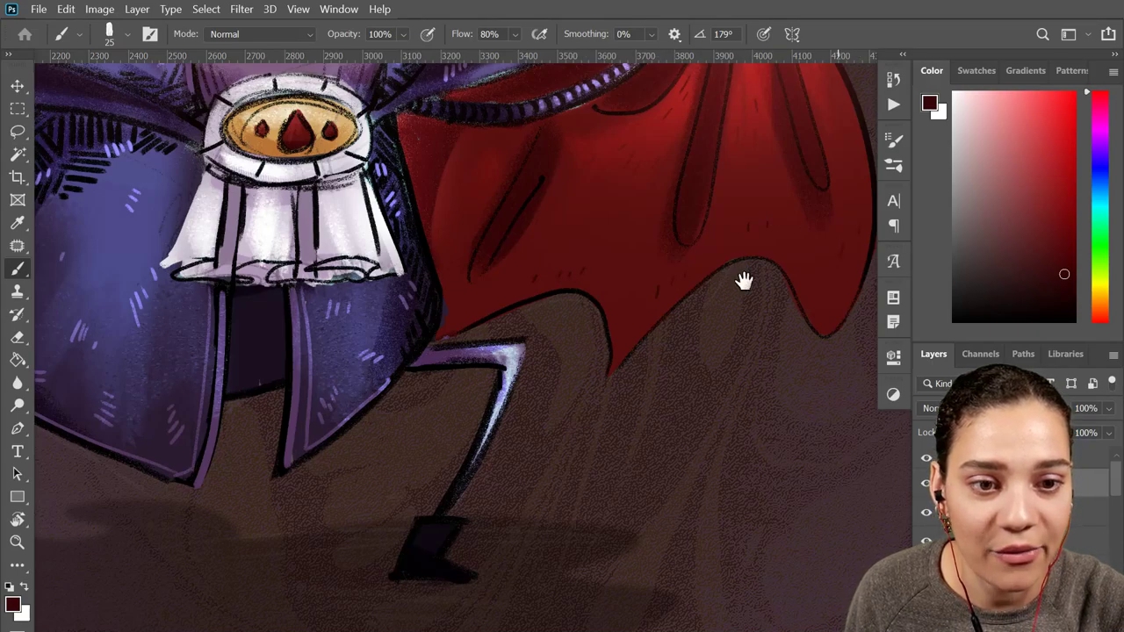
drag(466, 277, 808, 302)
drag(567, 289, 797, 240)
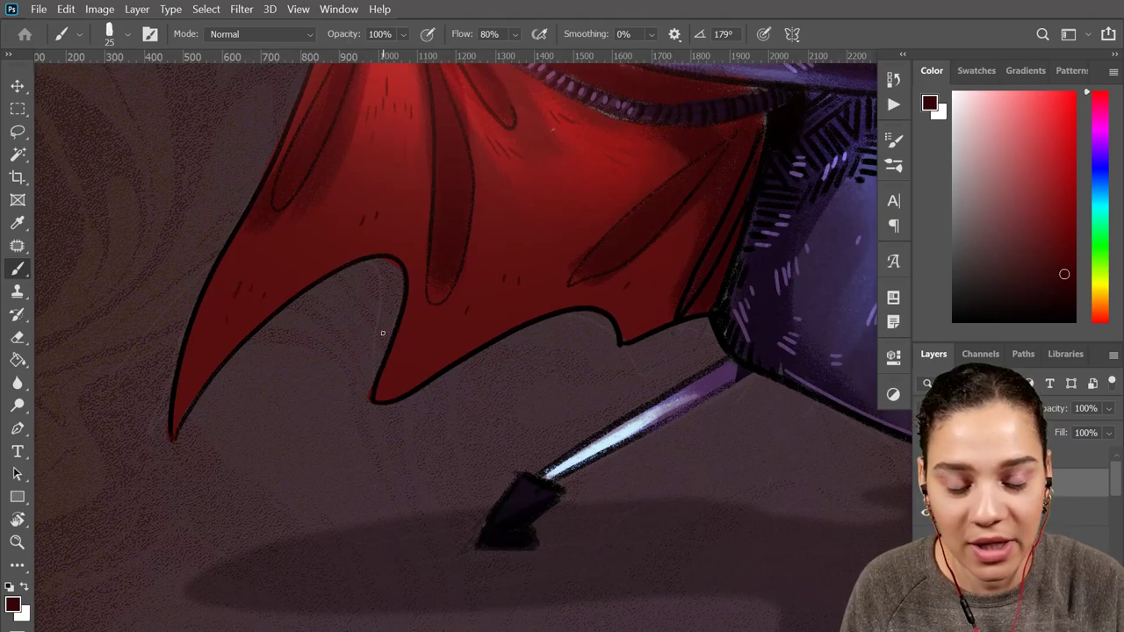
Lasso the DRACULA title above the bat and cut it from the illustration
key(ctrl+minus)
key(ctrl+minus)
drag(665, 225, 270, 304)
key(ctrl+minus)
key(ctrl+minus)
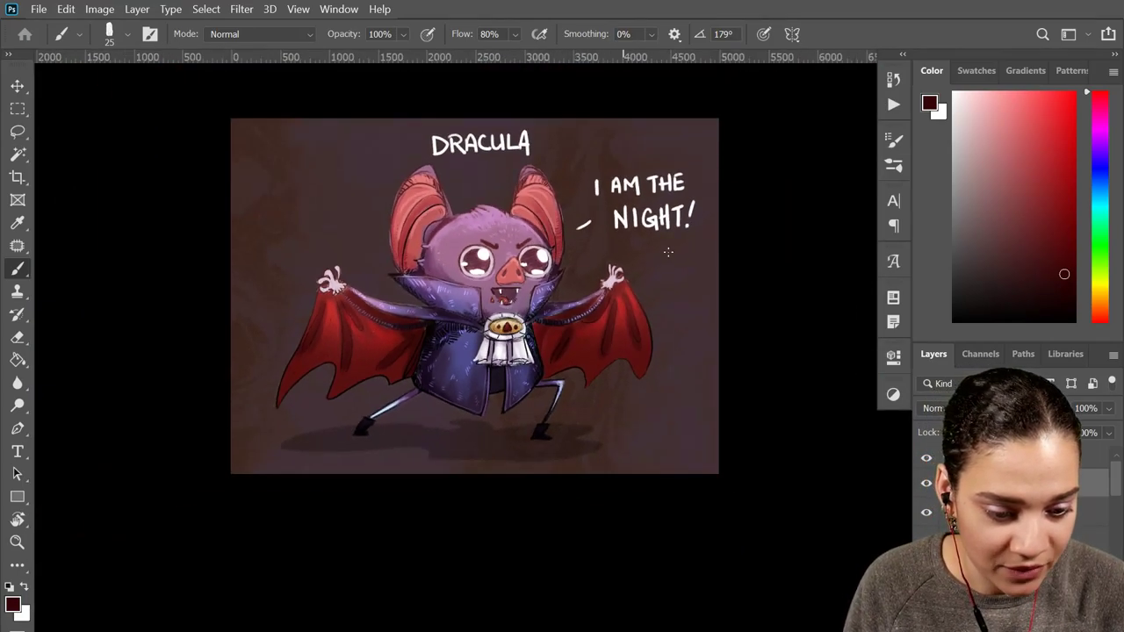
scroll(667, 252, up, 3)
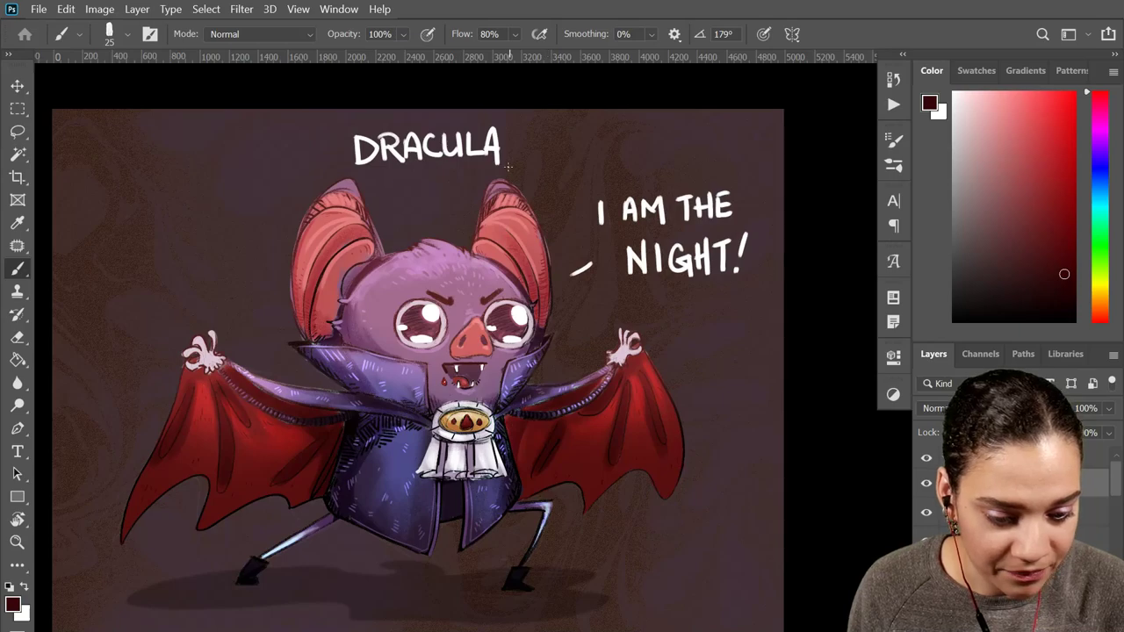
key(l)
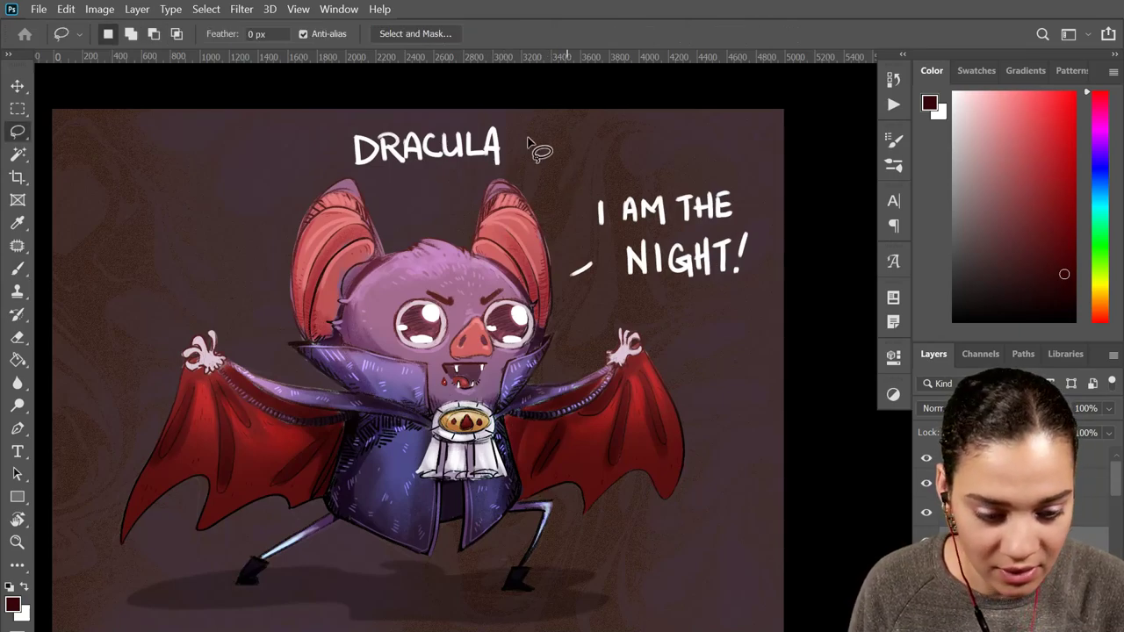
mouse_move(527, 141)
mouse_down()
mouse_move(490, 179)
mouse_move(426, 181)
mouse_move(339, 165)
mouse_move(330, 115)
mouse_move(493, 108)
mouse_up()
key(ctrl+x)
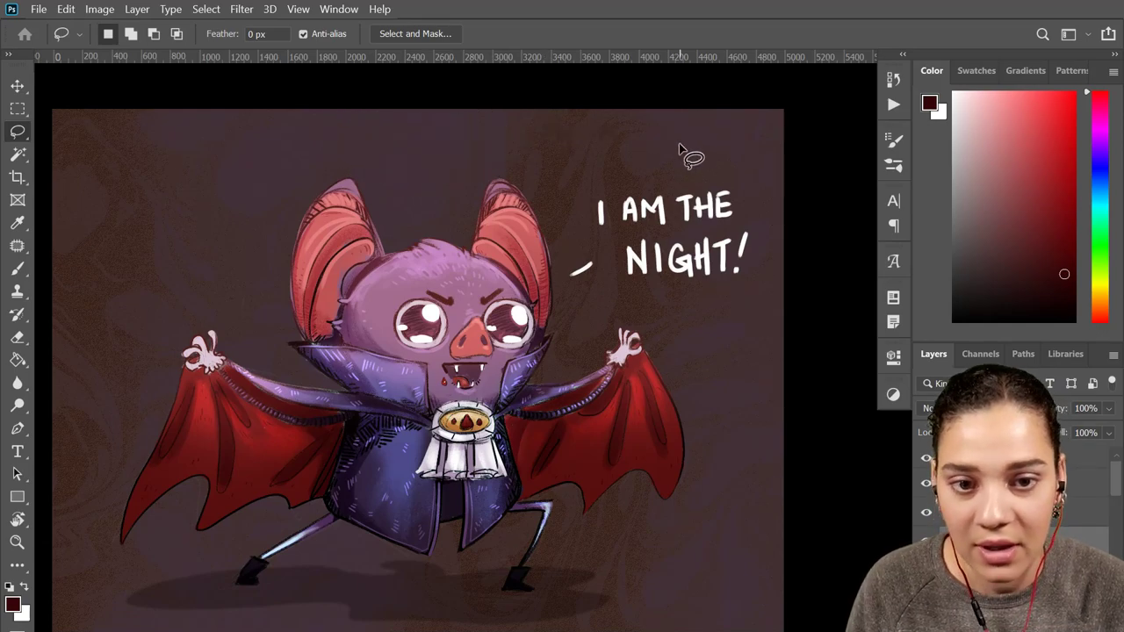
Save the illustration on the computer as a JPEG with quality 12 (Maximum) and the Baseline Optimized format
key(ctrl+minus)
key(ctrl+plus)
mouse_move(500, 464)
mouse_down()
mouse_move(621, 382)
mouse_move(590, 391)
mouse_up()
mouse_move(672, 359)
mouse_down()
mouse_move(576, 377)
mouse_move(602, 357)
mouse_up()
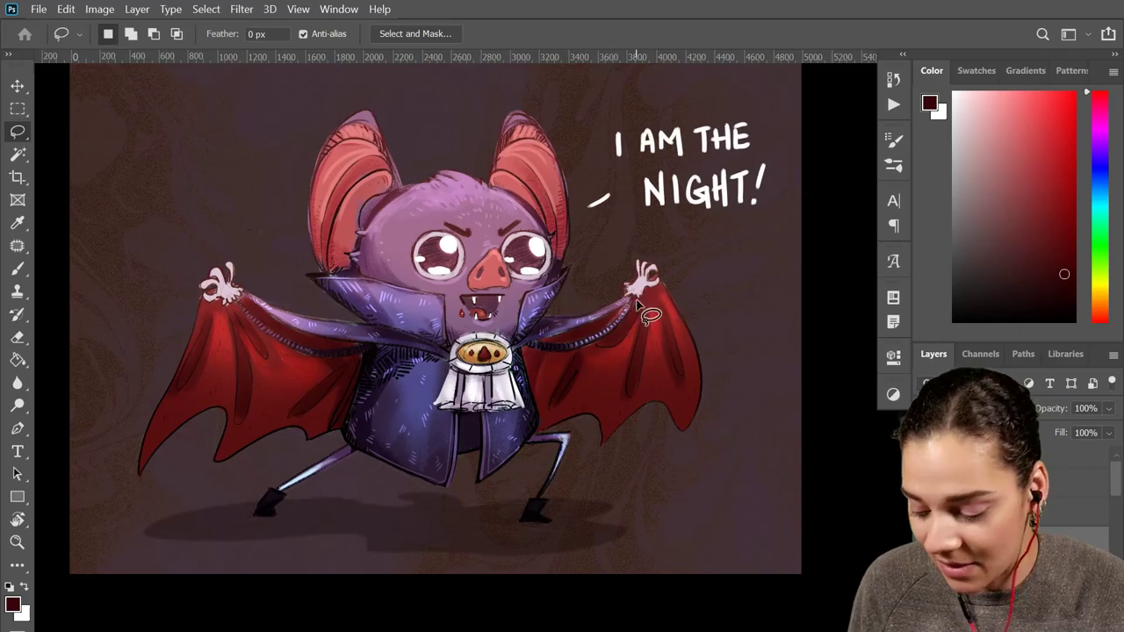
key(ctrl+s)
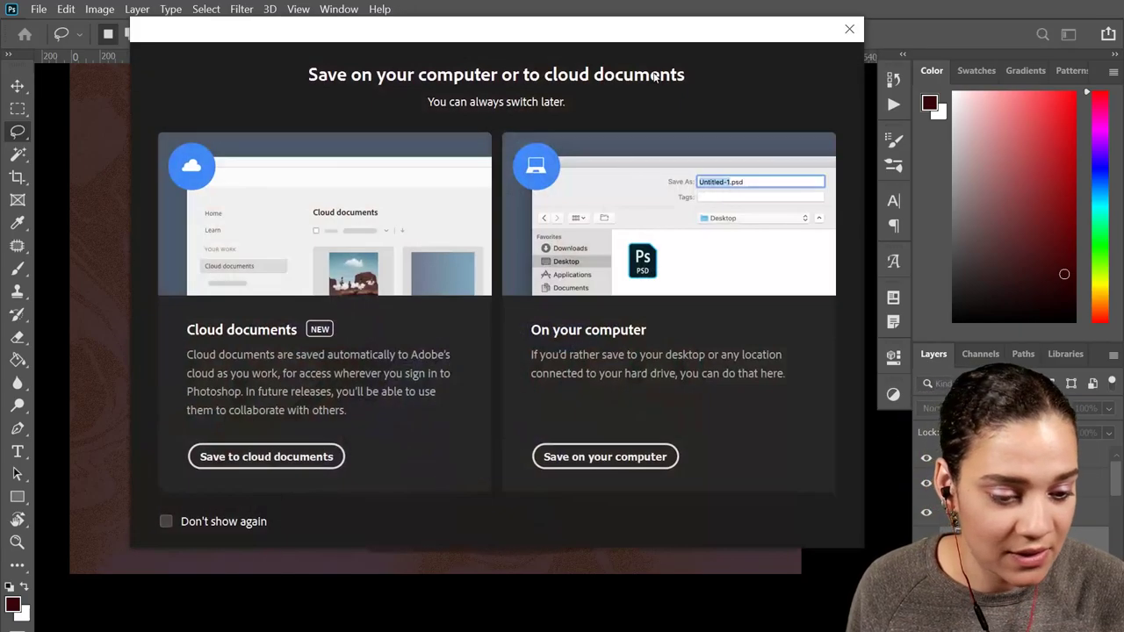
click(609, 460)
key(Return)
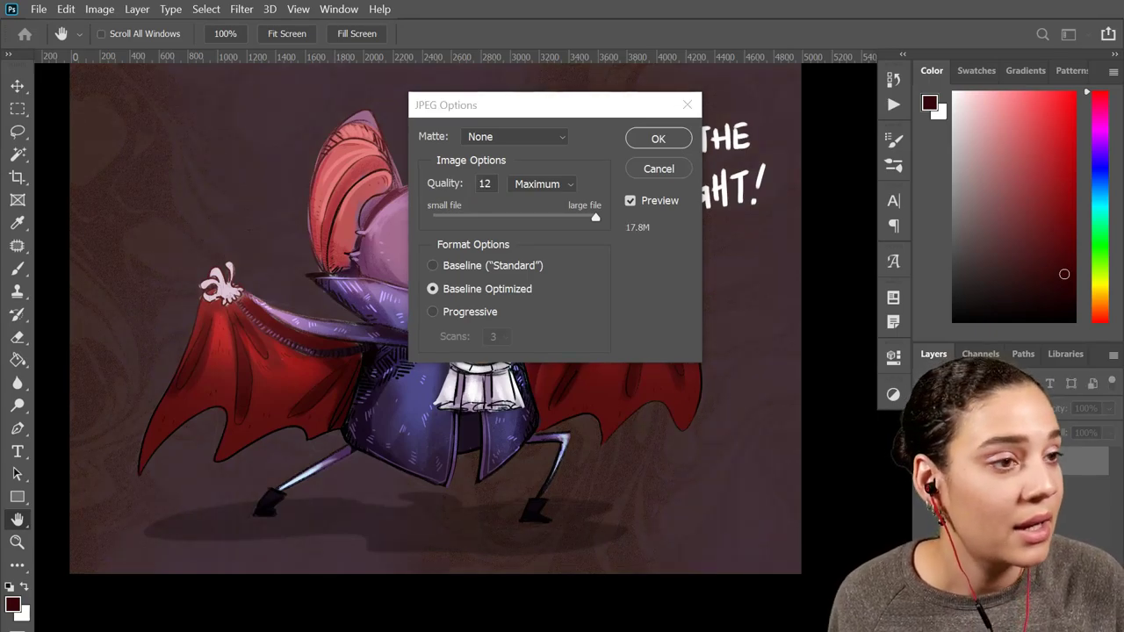
key(Return)
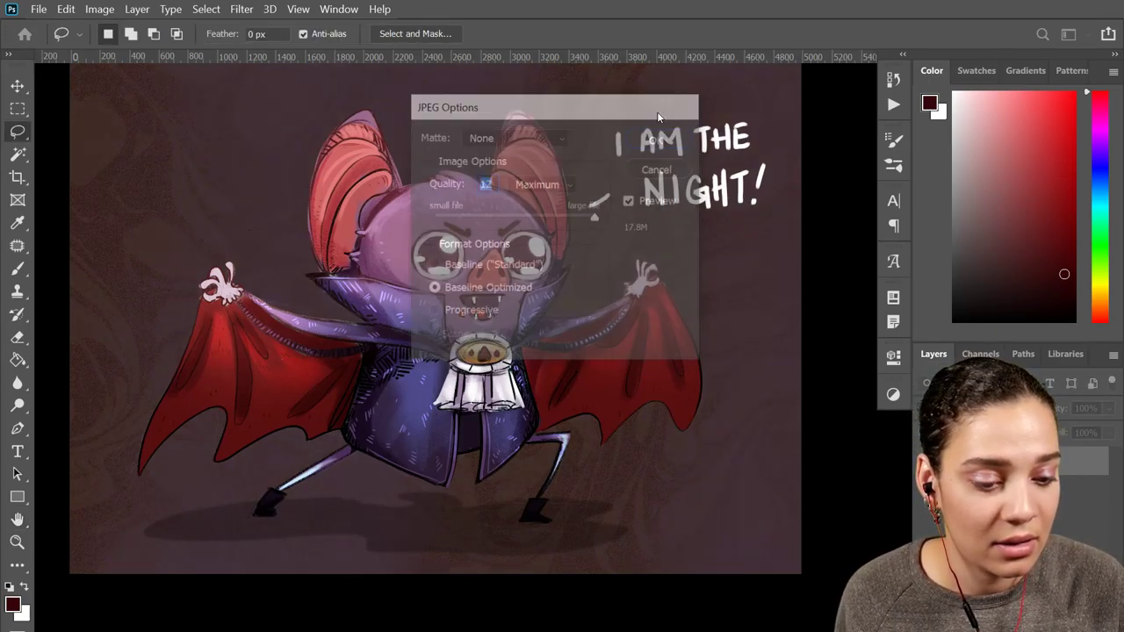